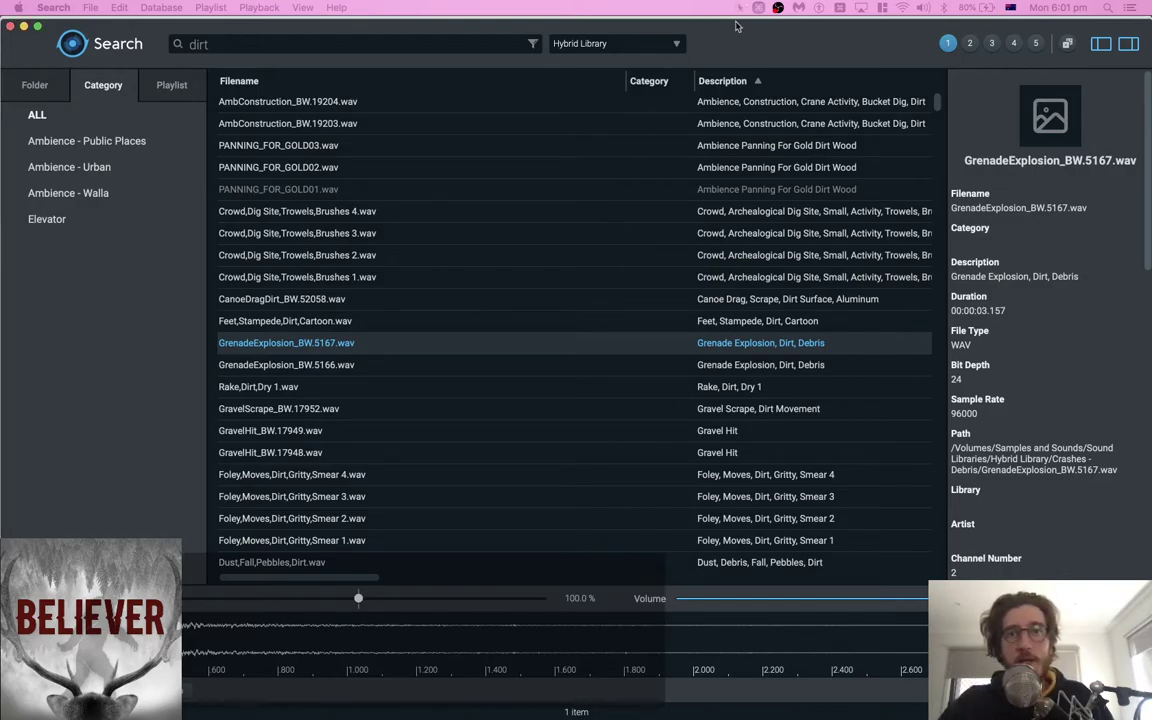
pyautogui.scroll(5, 81, 41)
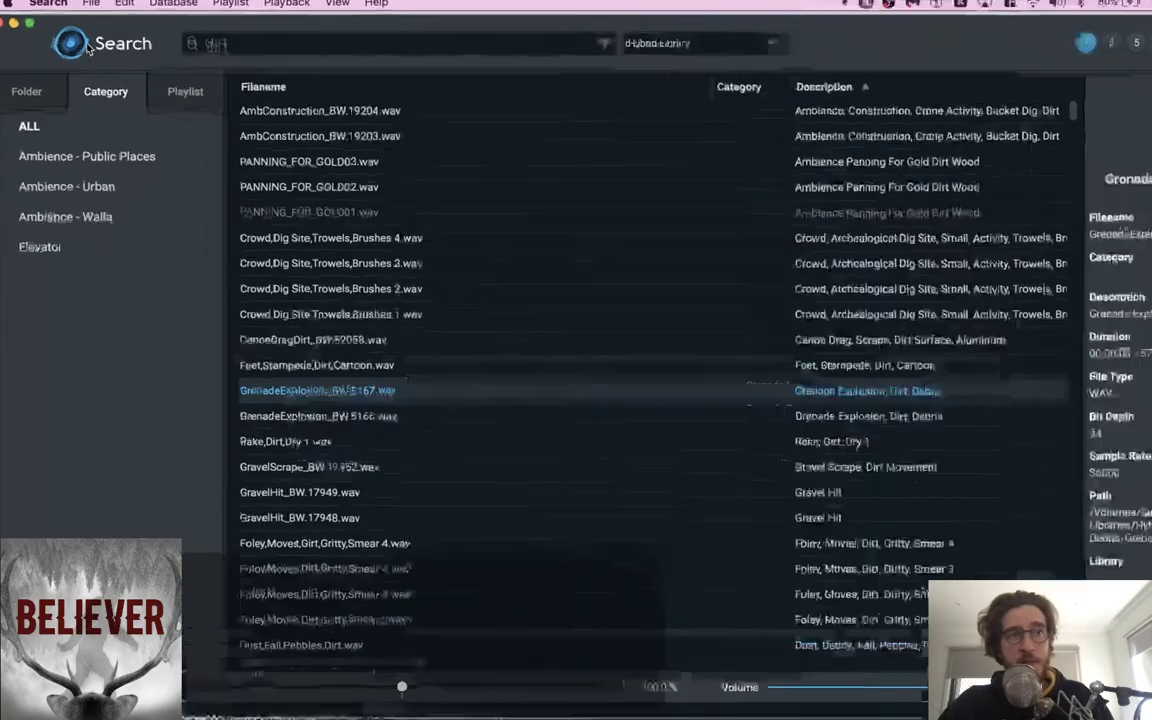
pyautogui.scroll(-5, 81, 41)
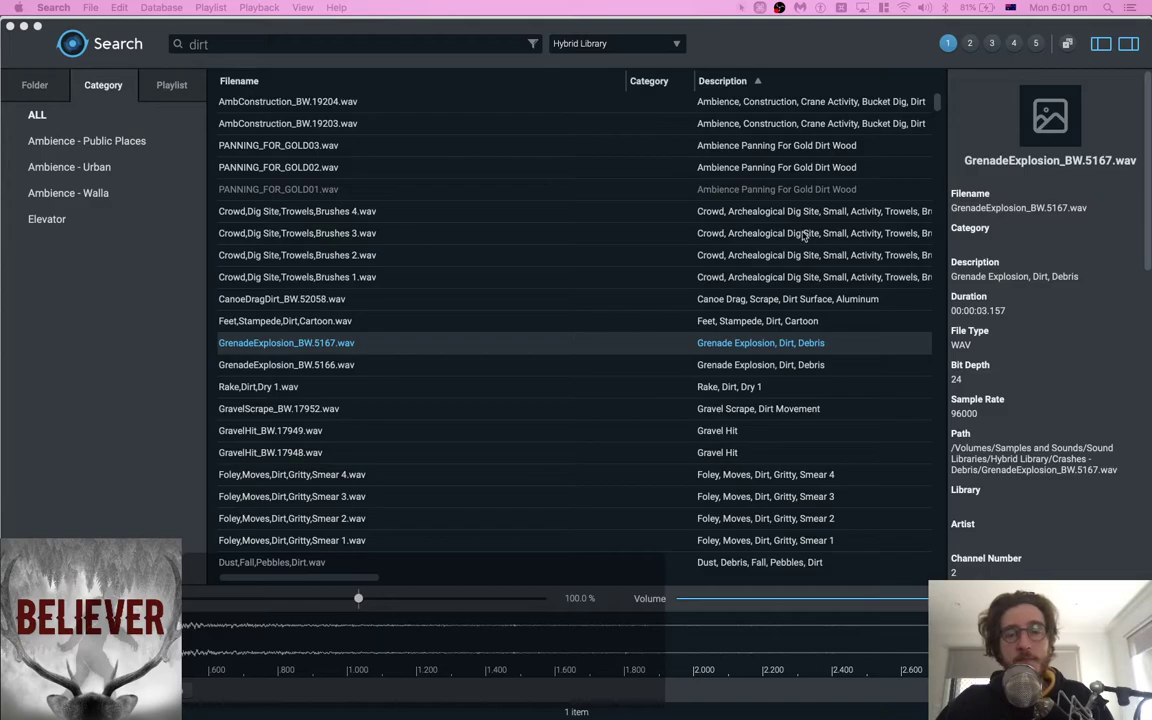
# Quit Logic Pro X and switch to the J_Believer_WA_SE1E2 session in Pro Tools
pyautogui.press('super+Tab')
pyautogui.press('Left')
pyautogui.press('Left')
pyautogui.press('Left')
pyautogui.press('Right')
pyautogui.press('Right')
pyautogui.press('Right')
pyautogui.press('Right')
pyautogui.press('Right')
pyautogui.press('Left')
pyautogui.press('super+q')
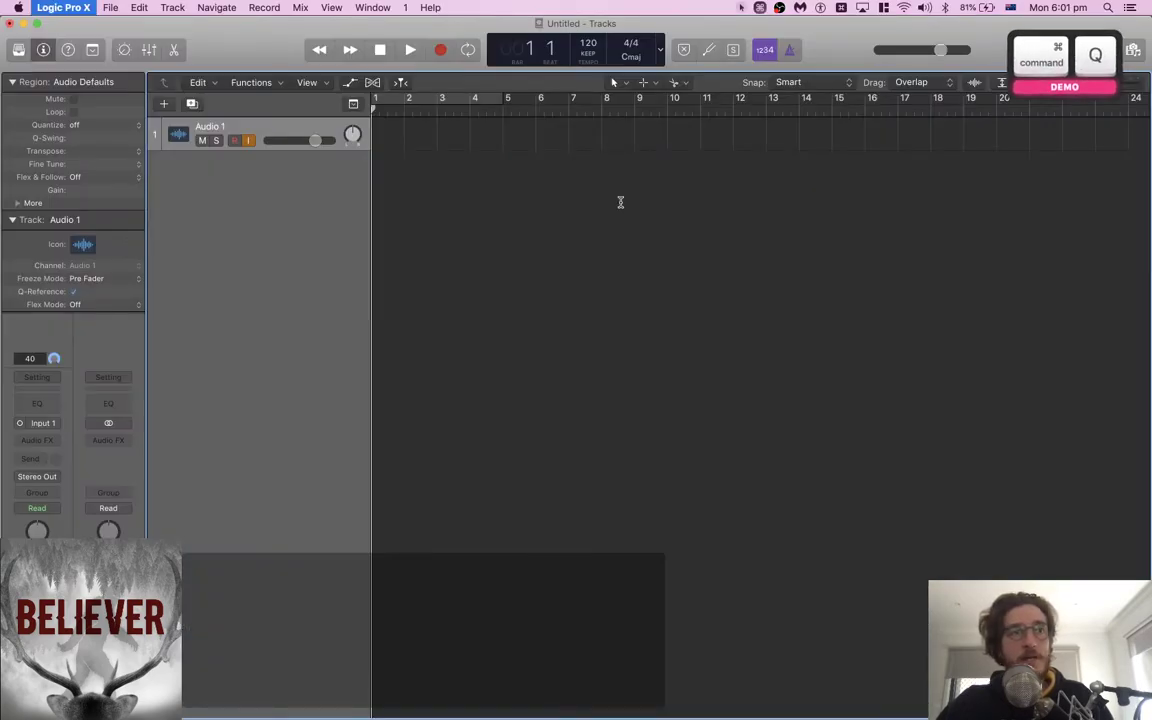
pyautogui.click(528, 250)
pyautogui.press('super+Tab')
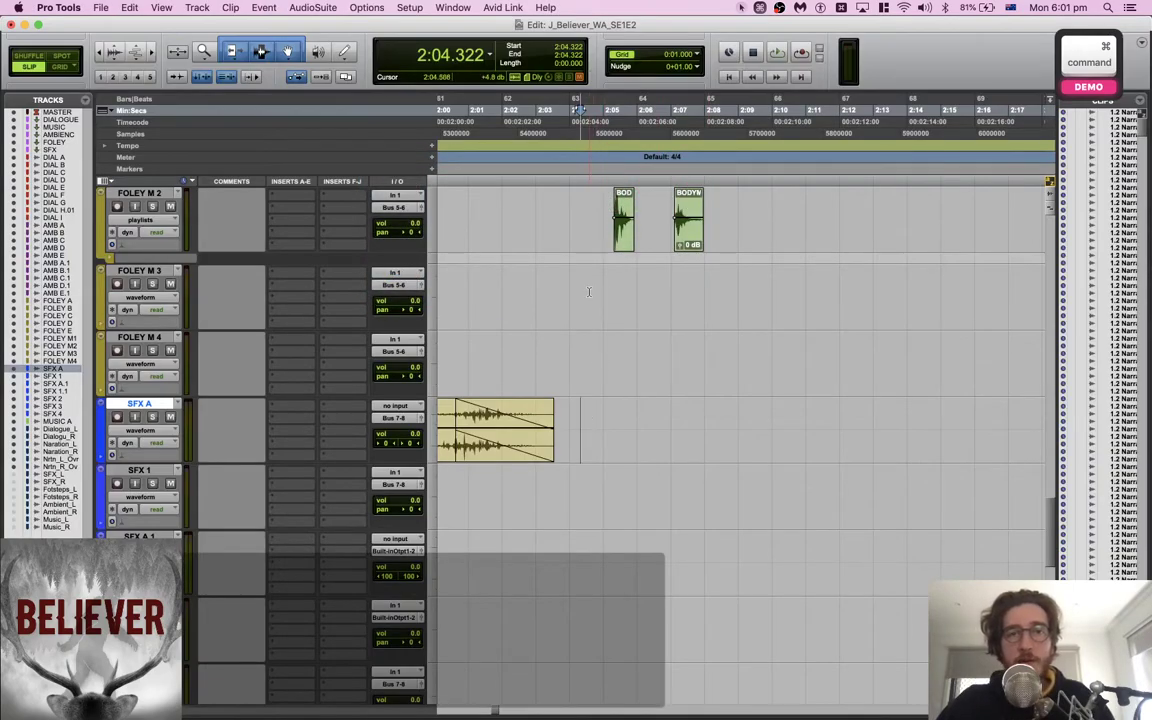
# Play the session briefly from about 2:04.7 on the FOLEY M 3 track to test the audio output, then stop
pyautogui.click(595, 288)
pyautogui.press('space')
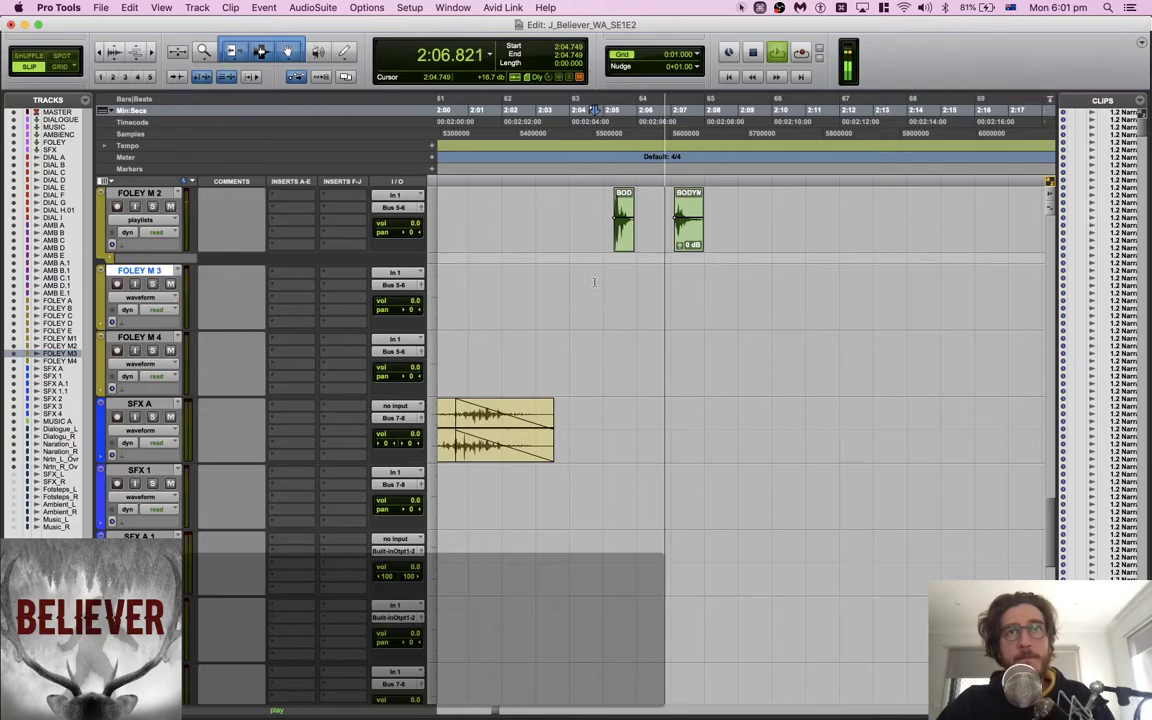
pyautogui.press('space')
# Change the playback engine to Multi-Output Device and let the session save, close and reopen
pyautogui.click(409, 7)
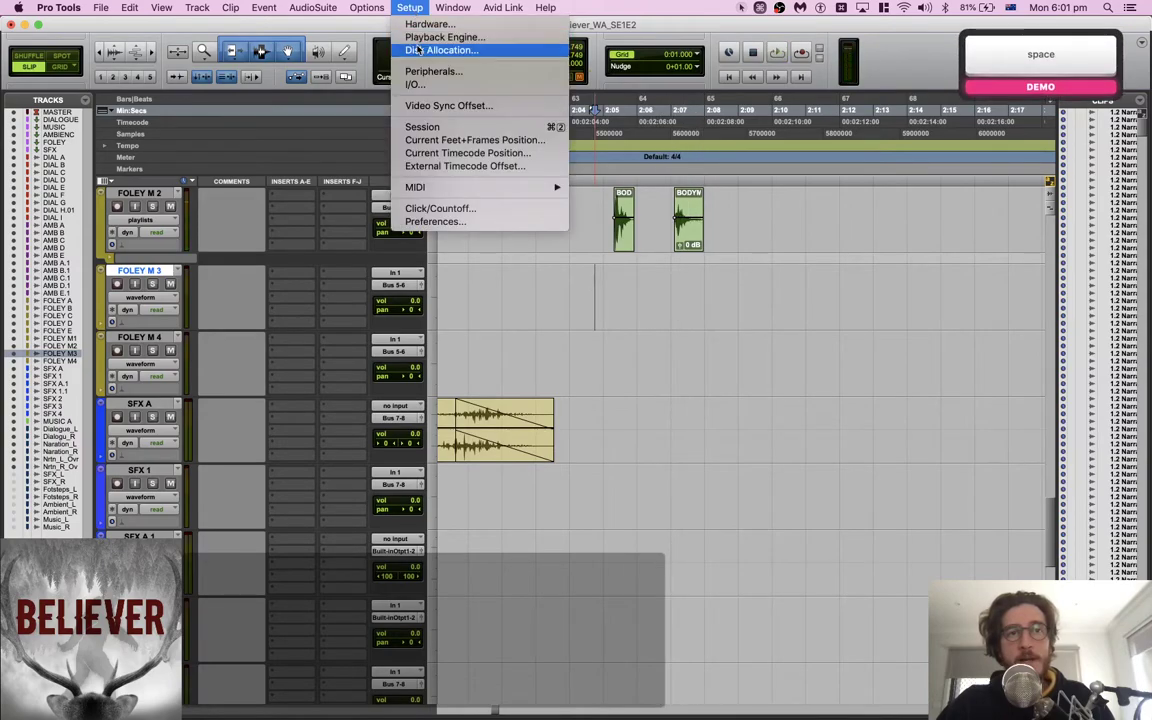
pyautogui.click(450, 36)
pyautogui.click(615, 202)
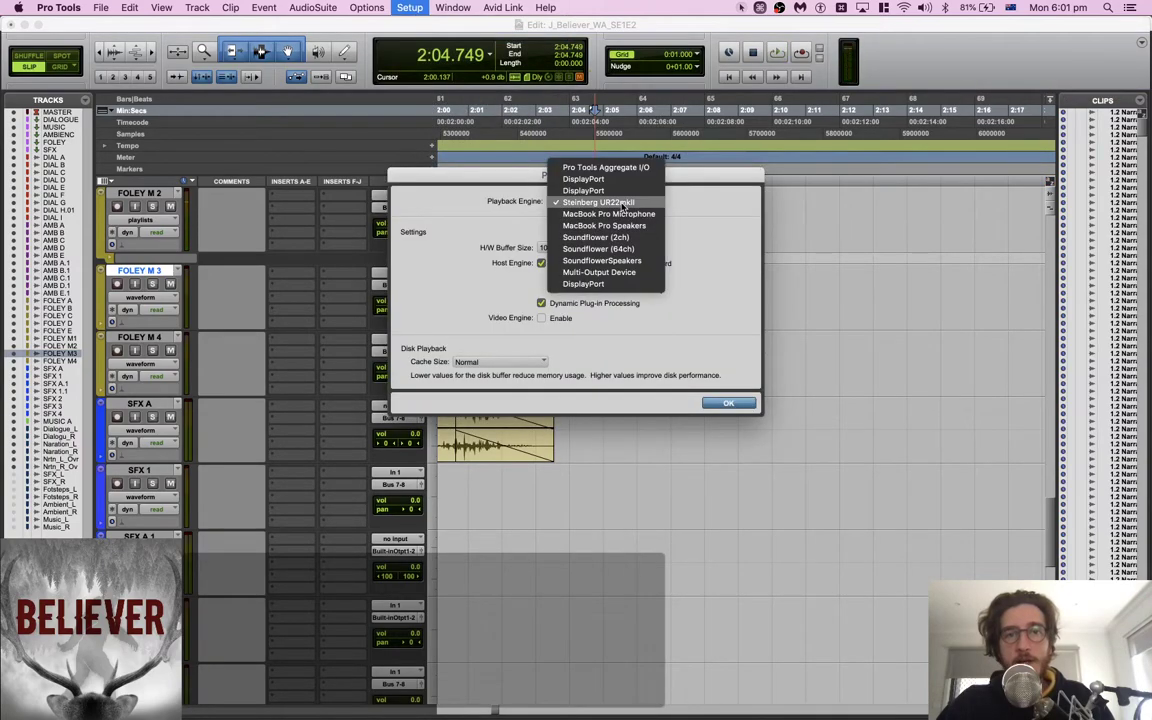
pyautogui.click(621, 275)
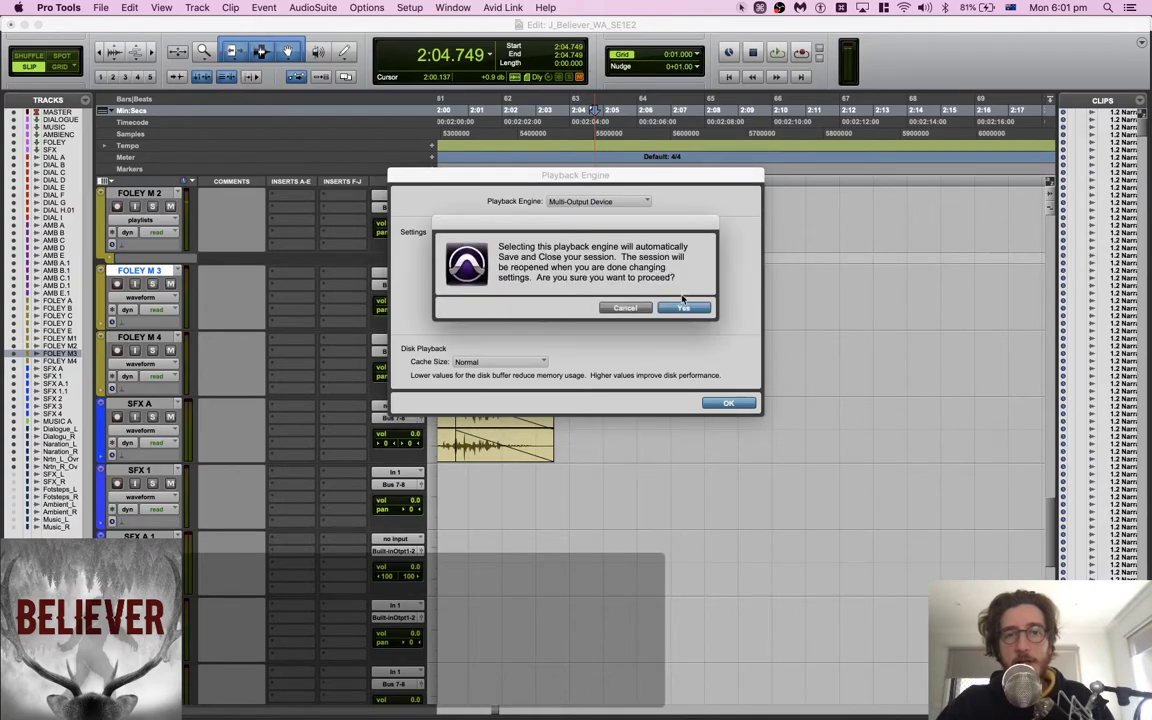
pyautogui.click(684, 308)
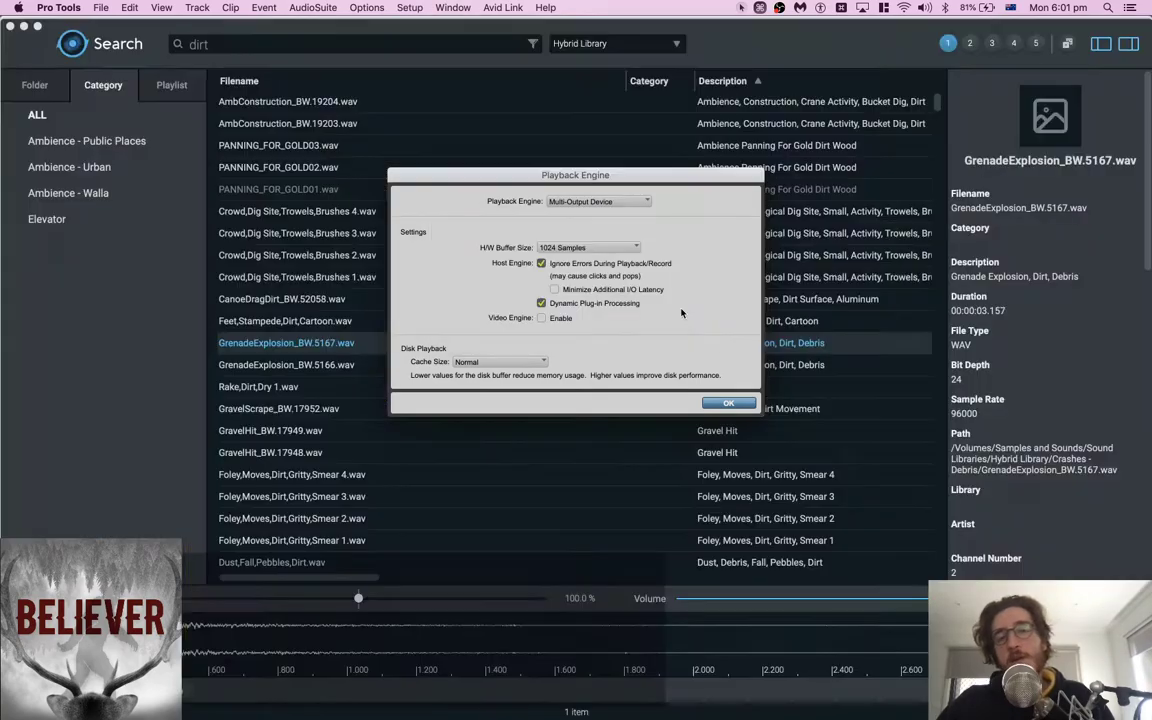
pyautogui.click(717, 405)
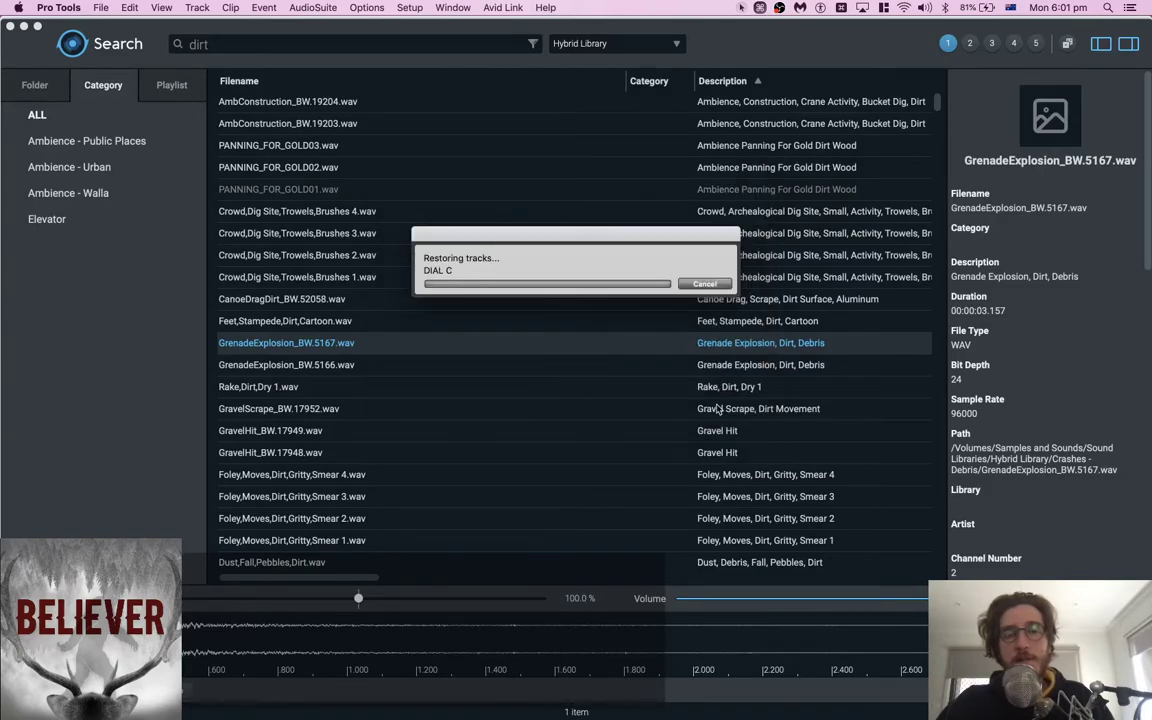
pyautogui.click(643, 438)
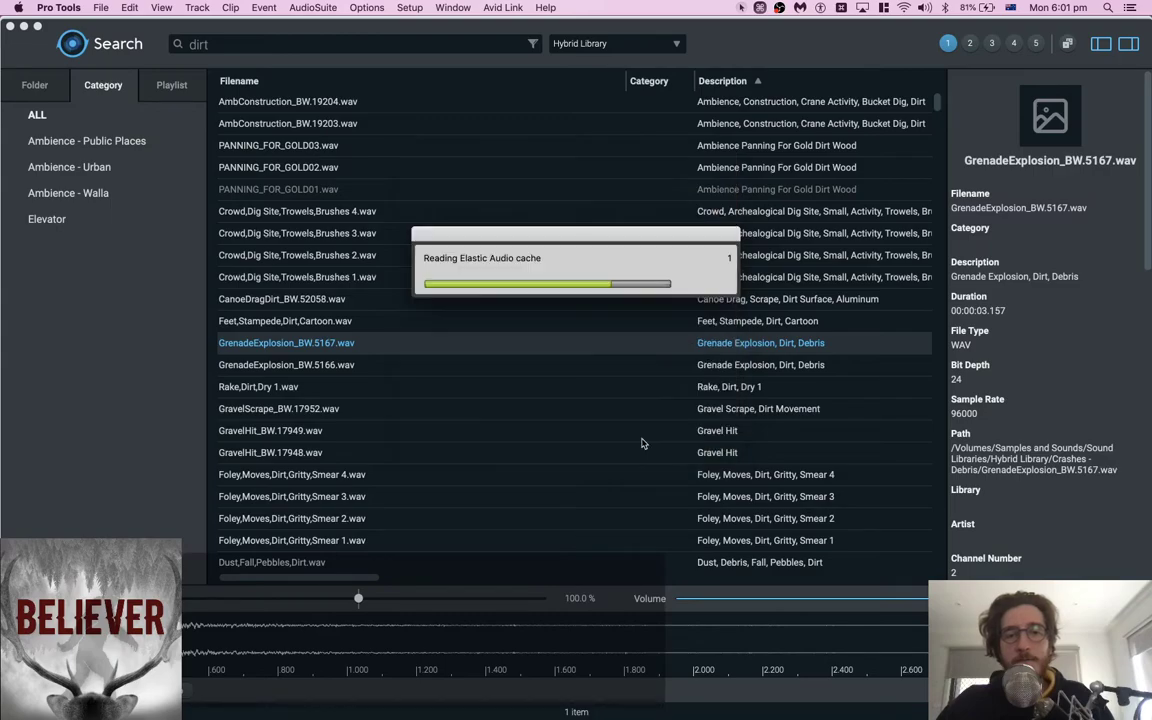
# Play the reopened session past 2:04 while looking over the foley, SFX, dialogue and narration tracks, then stop playback
pyautogui.press('space')
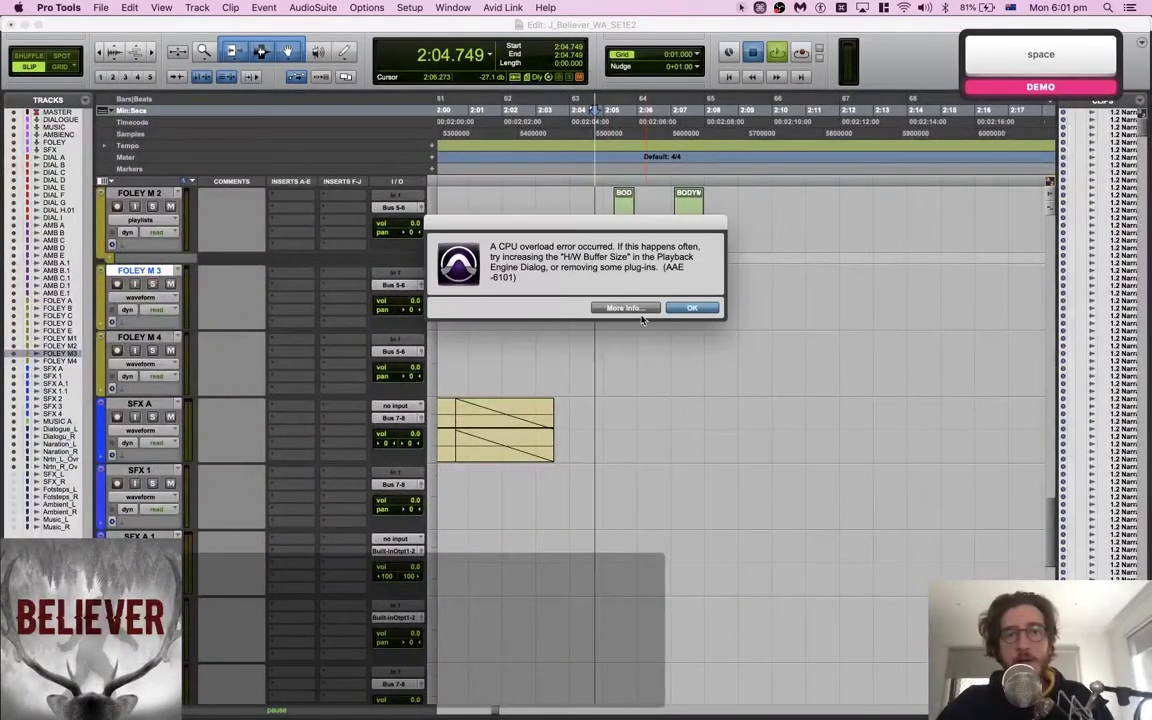
pyautogui.click(694, 309)
pyautogui.press('space')
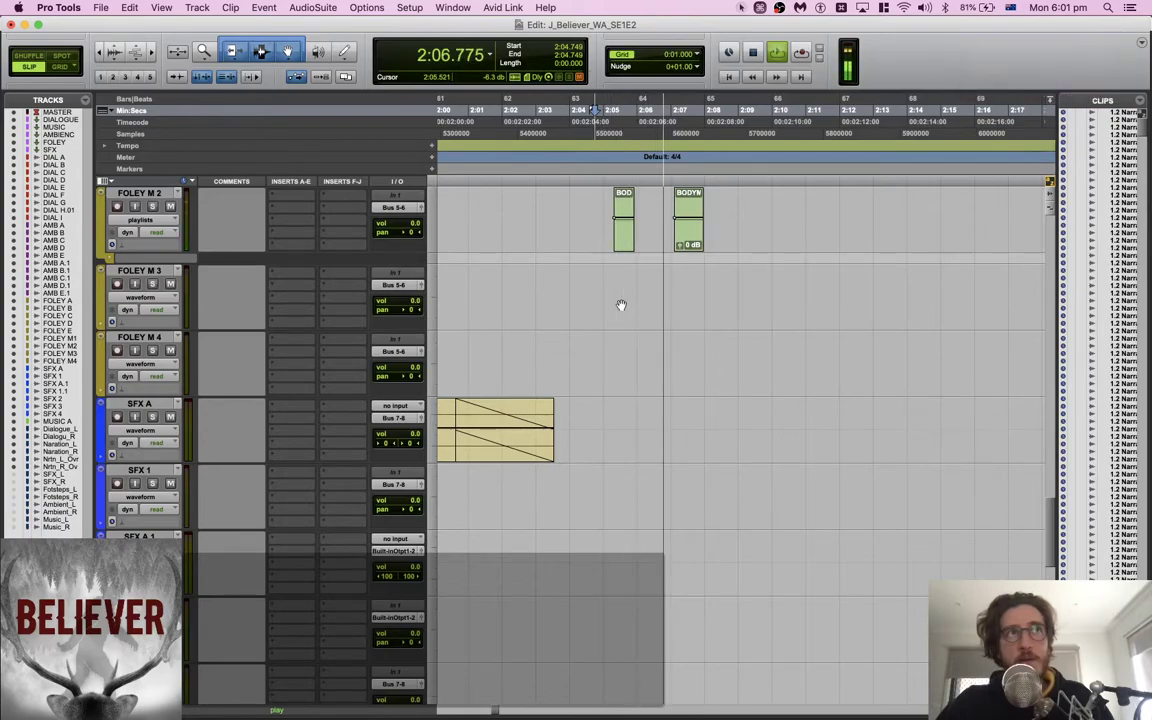
pyautogui.scroll(5, 642, 345)
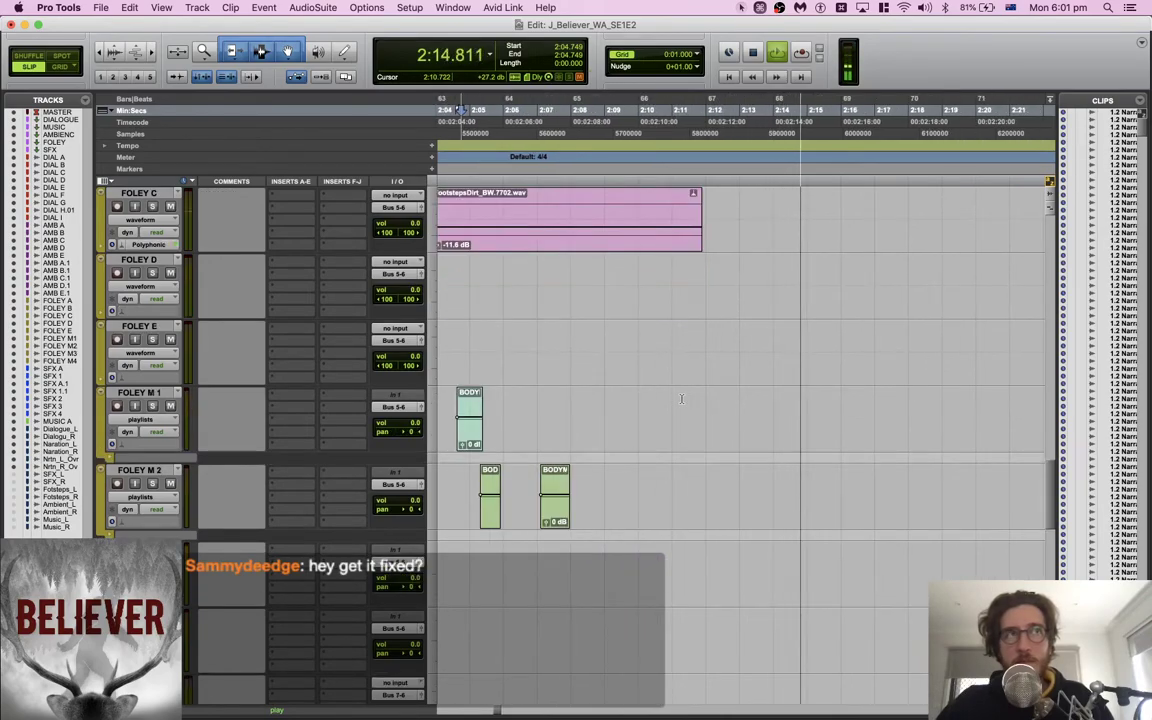
pyautogui.scroll(-8, 681, 399)
pyautogui.scroll(-10, 681, 399)
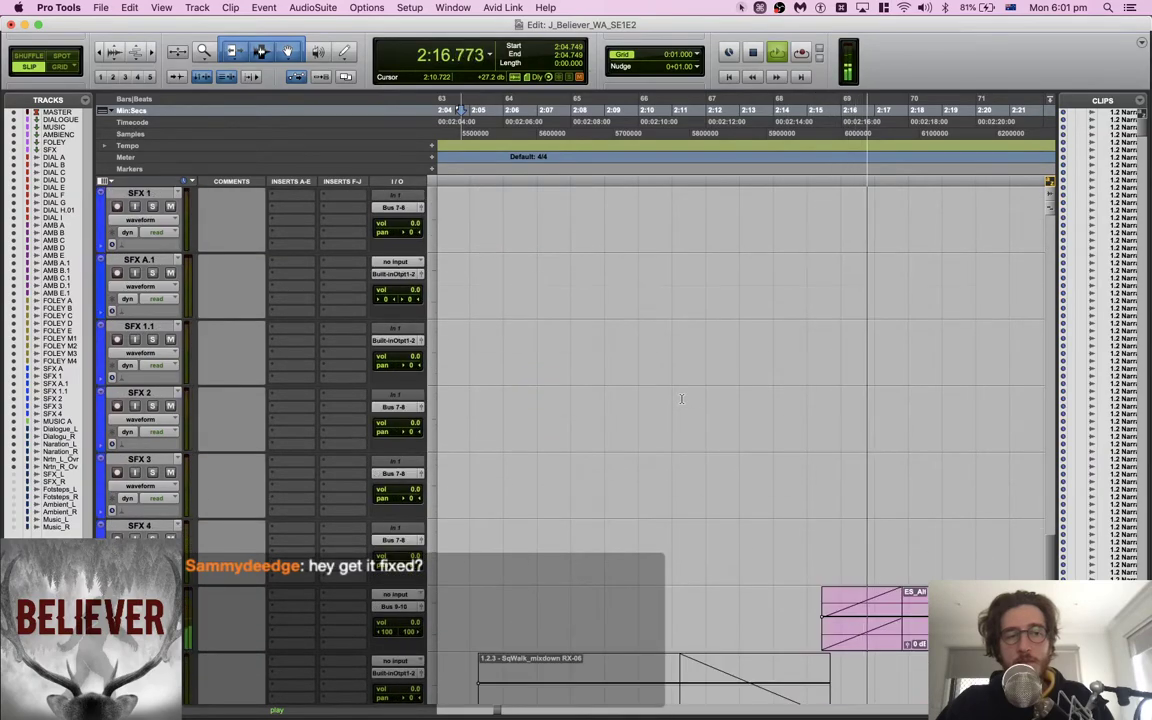
pyautogui.scroll(15, 681, 399)
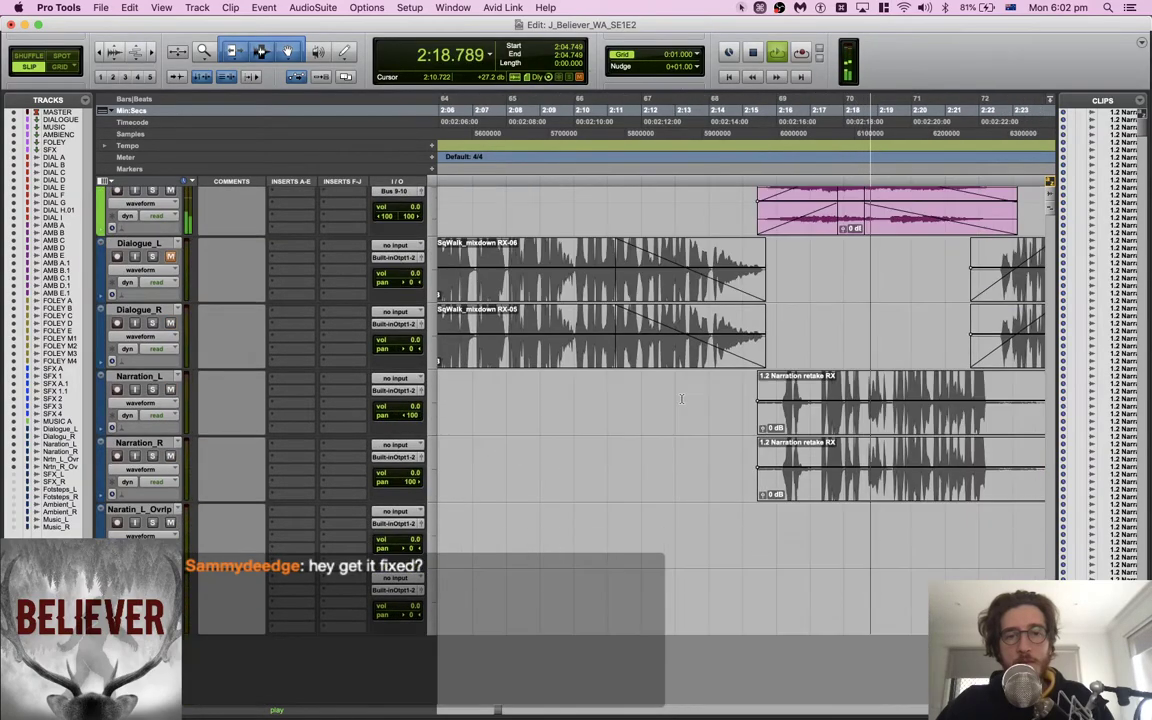
pyautogui.scroll(10, 681, 399)
pyautogui.press('space')
# Place the edit cursor on the empty AMB E track at about 2:07.2
pyautogui.scroll(-8, 681, 399)
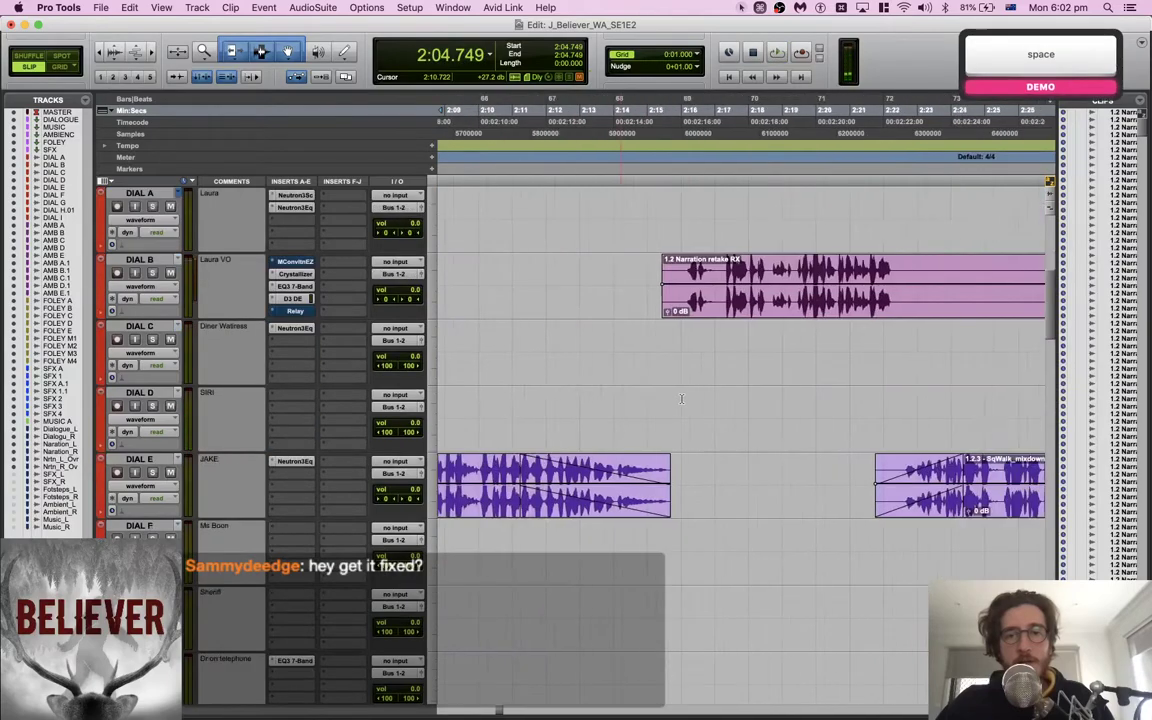
pyautogui.hscroll(-5, 681, 399)
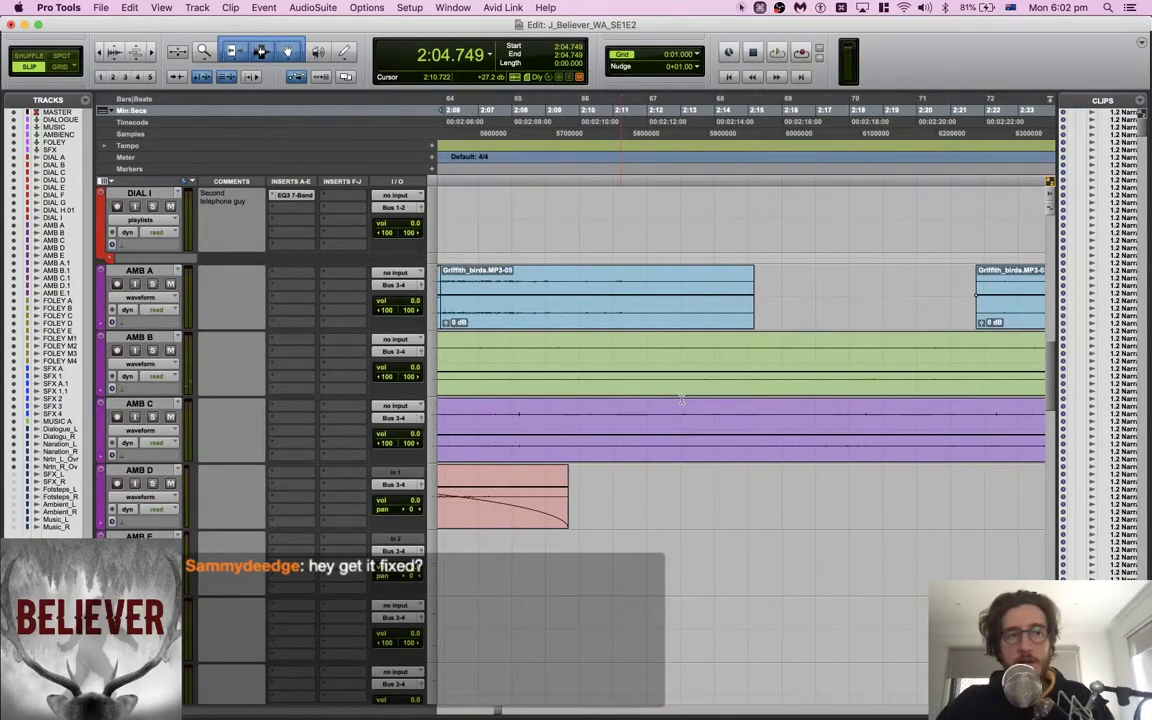
pyautogui.scroll(-2, 681, 399)
pyautogui.scroll(-3, 683, 399)
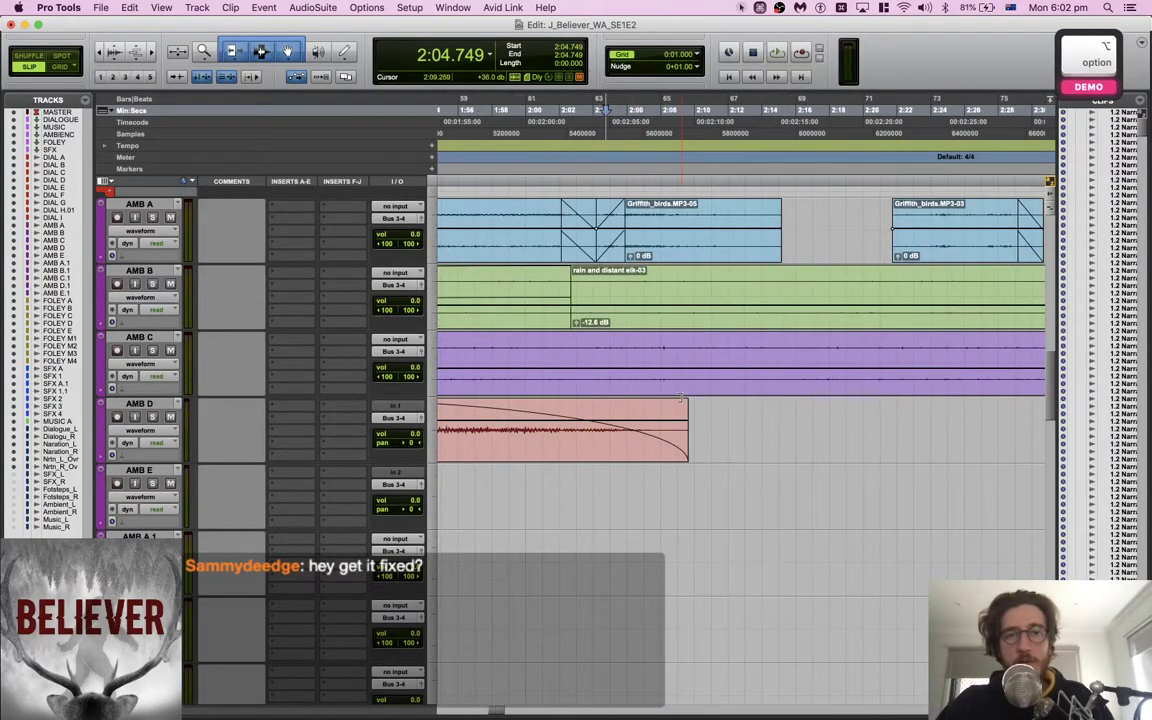
pyautogui.click(647, 475)
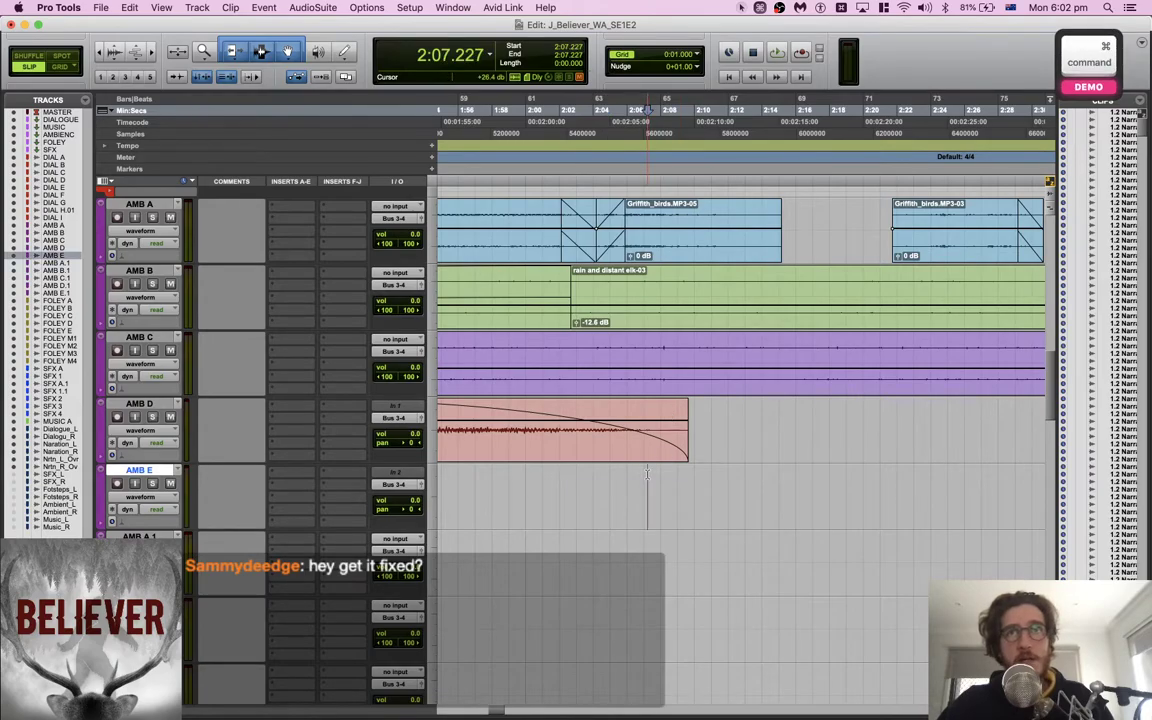
# Switch to the Search sound library app and search the Hybrid Library for "stream"
pyautogui.press('super+space')
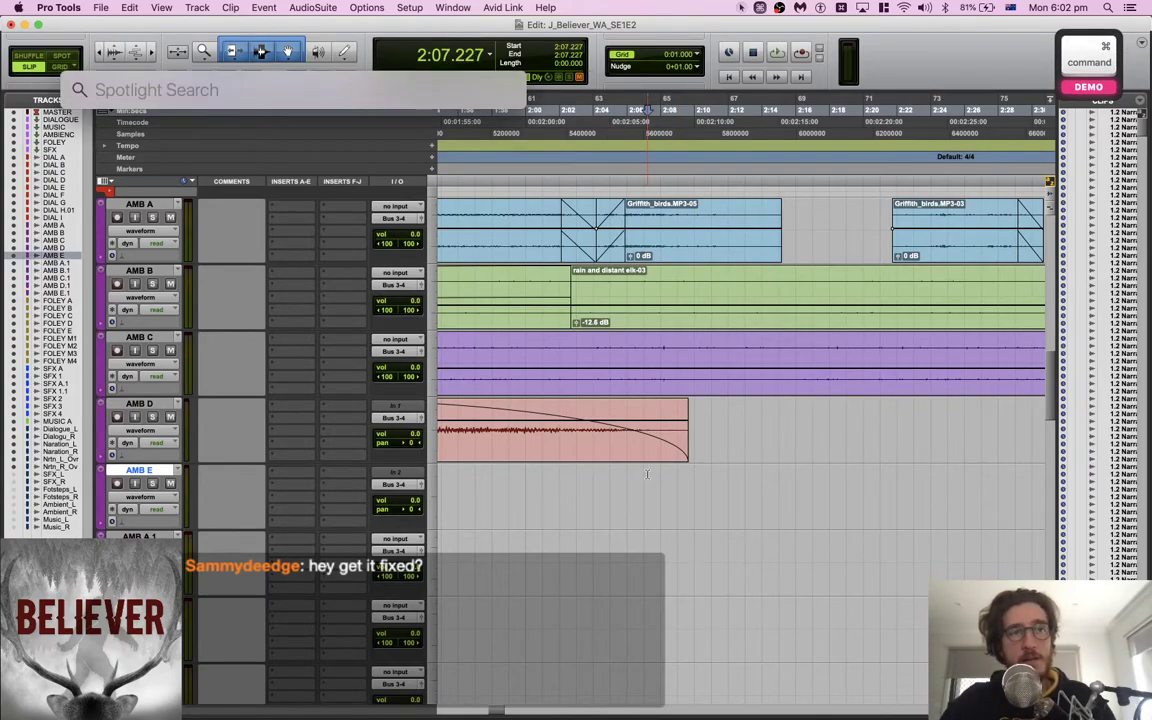
pyautogui.write('search')
pyautogui.press('Return')
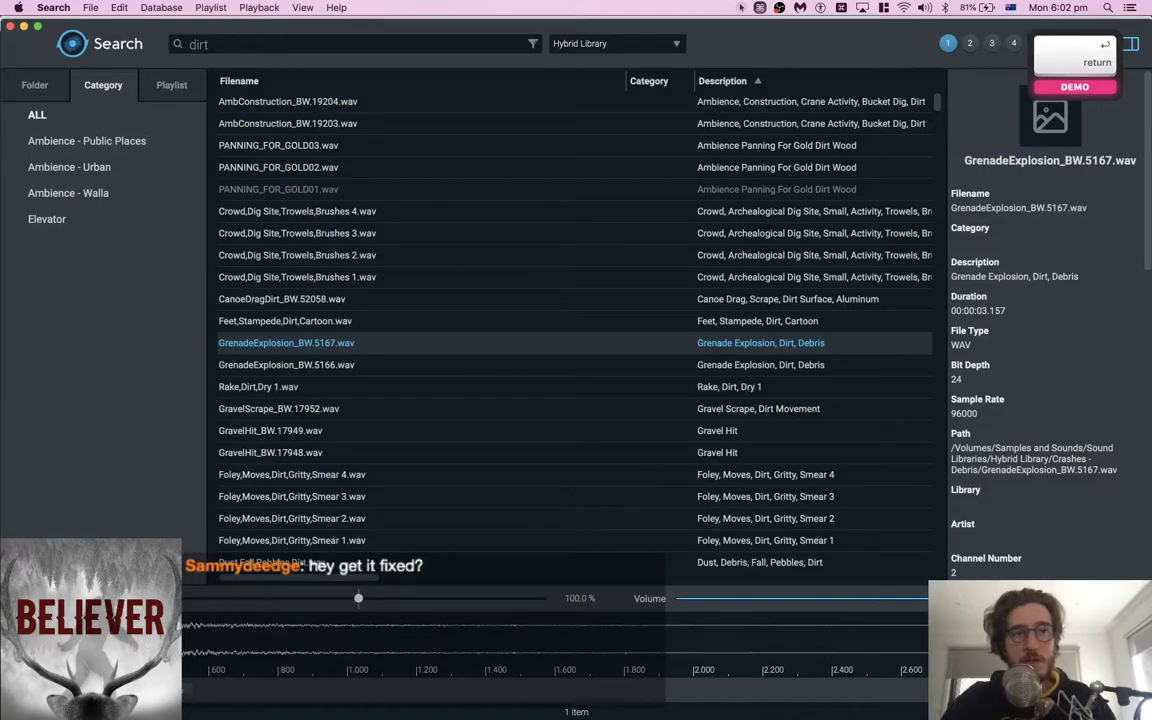
pyautogui.click(187, 44)
pyautogui.write('trea')
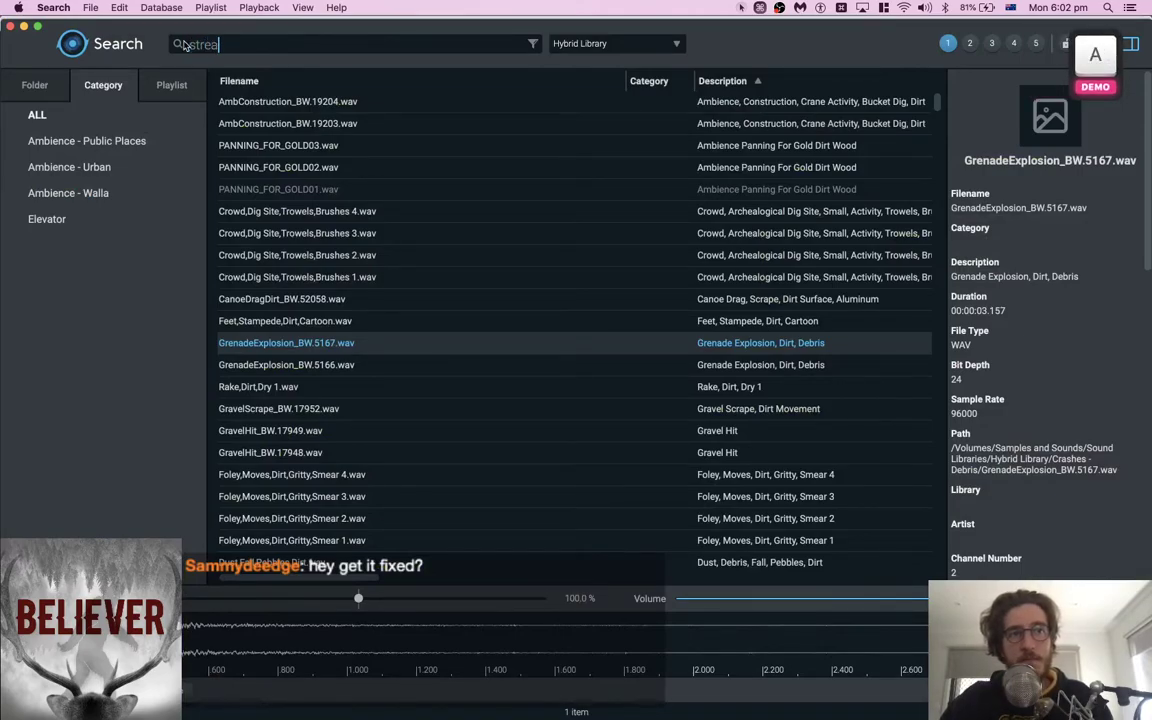
pyautogui.write('m')
pyautogui.press('Return')
# Audition CanyonMedStreamBirds.wav and WaterStreamGurgle2.wav, adjusting the system volume while listening
pyautogui.press('space')
pyautogui.click(305, 123)
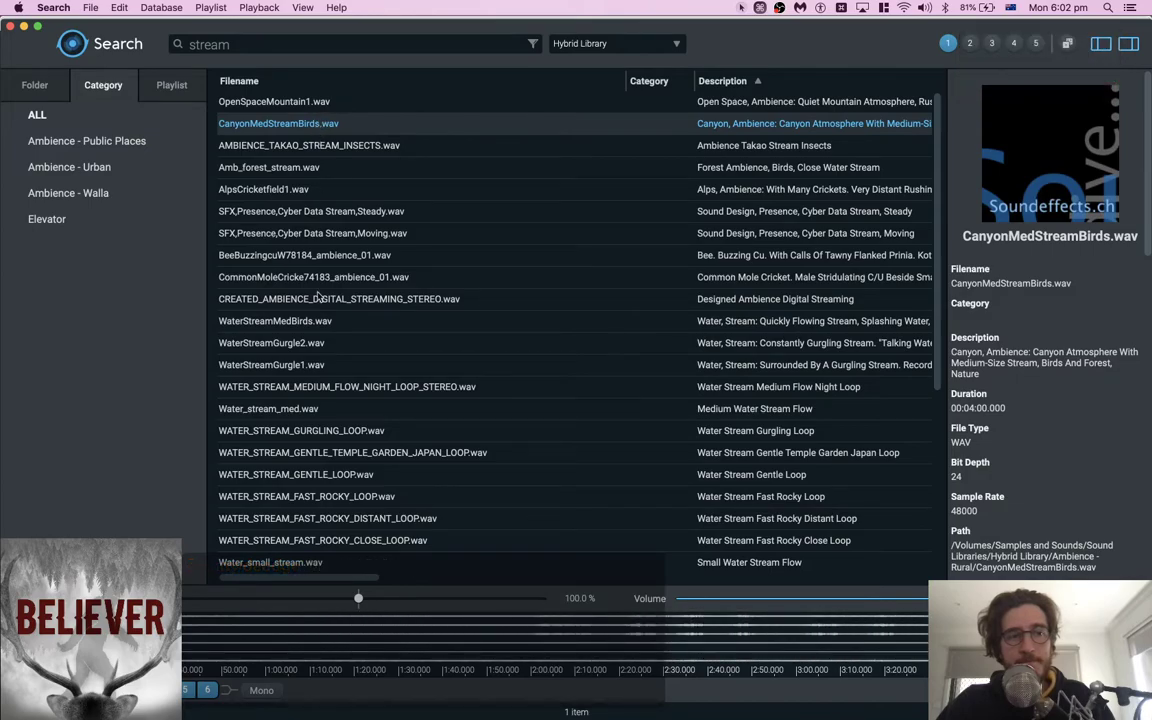
pyautogui.press('space')
pyautogui.click(291, 345)
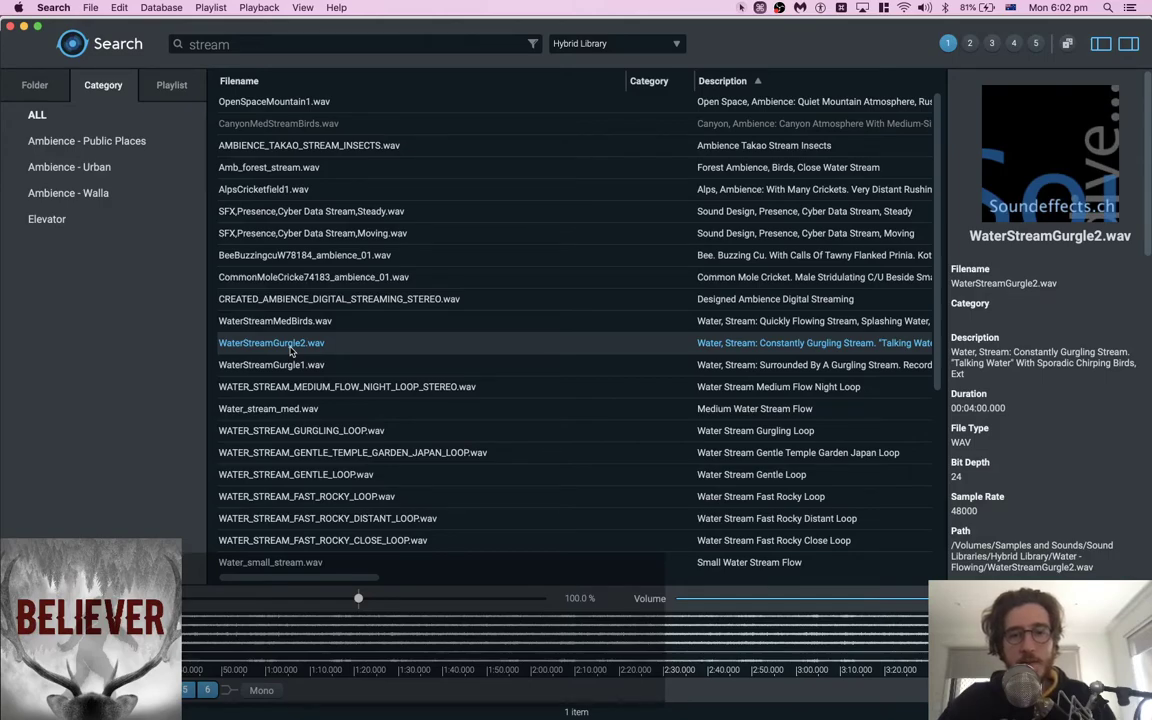
pyautogui.press('XF86AudioRaiseVolume')
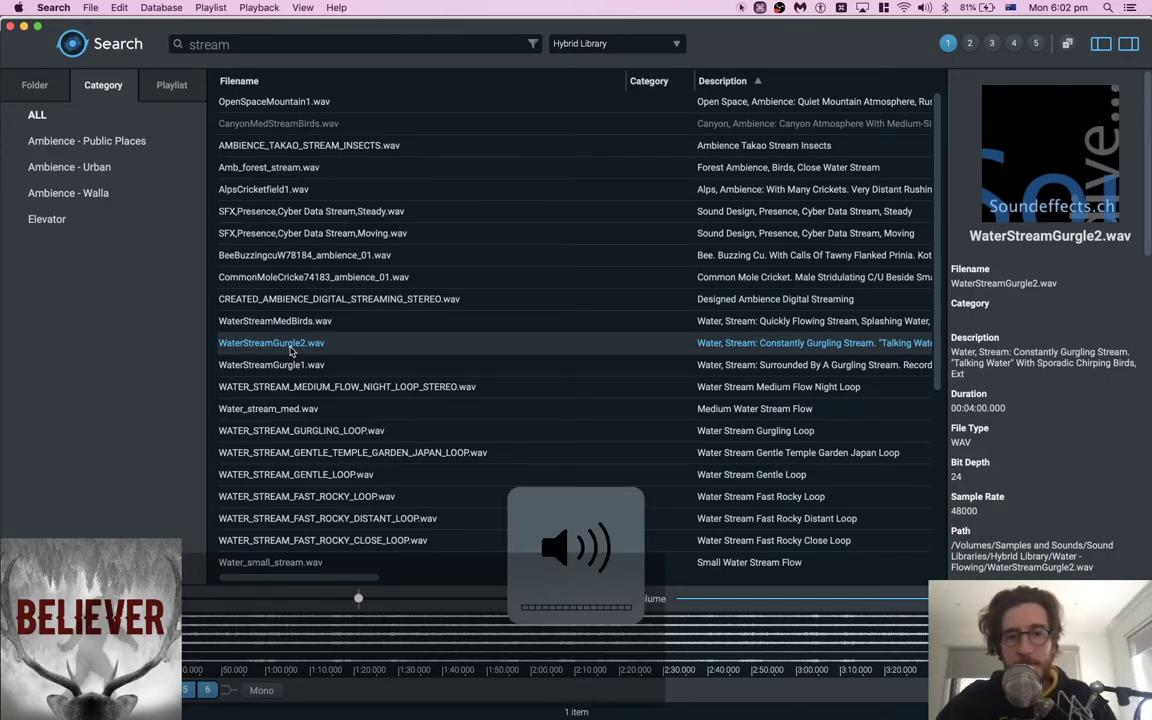
pyautogui.press('space')
# Audition WATER_STREAM_MEDIUM_FLOW_NIGHT_LOOP_STEREO.wav, WATER_STREAM_GENTLE_TEMPLE_GARDEN_JAPAN_LOOP.wav and StreamFlow_BW.53815.wav
pyautogui.click(278, 395)
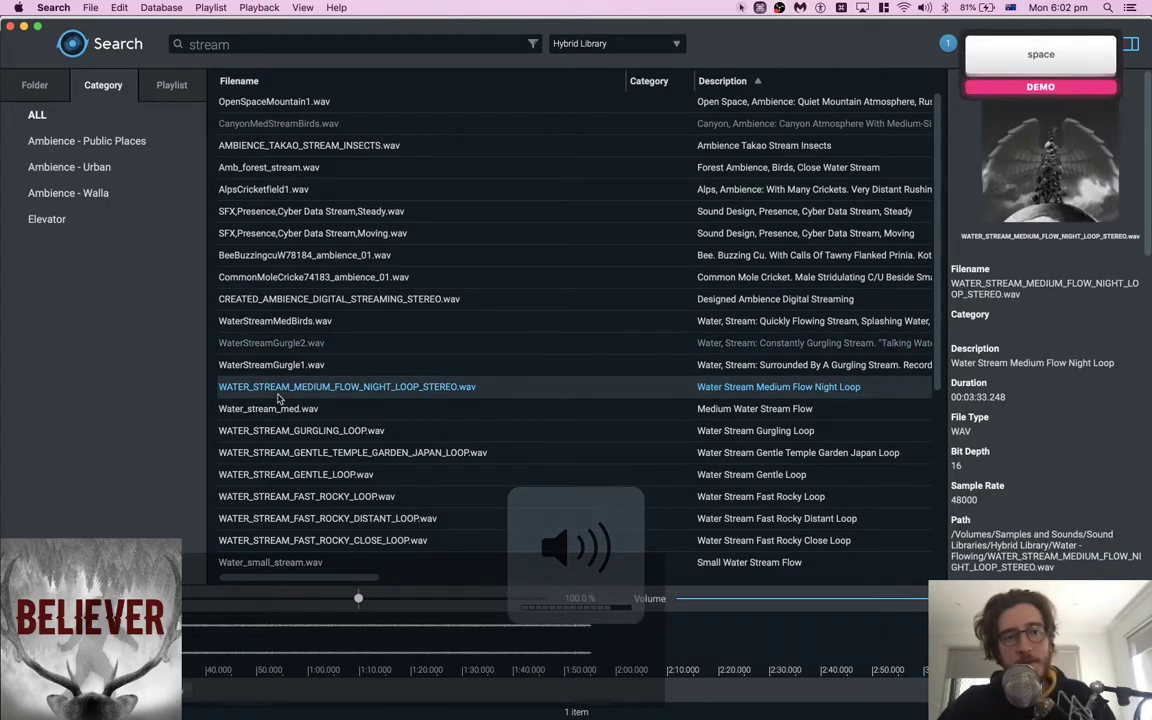
pyautogui.click(308, 455)
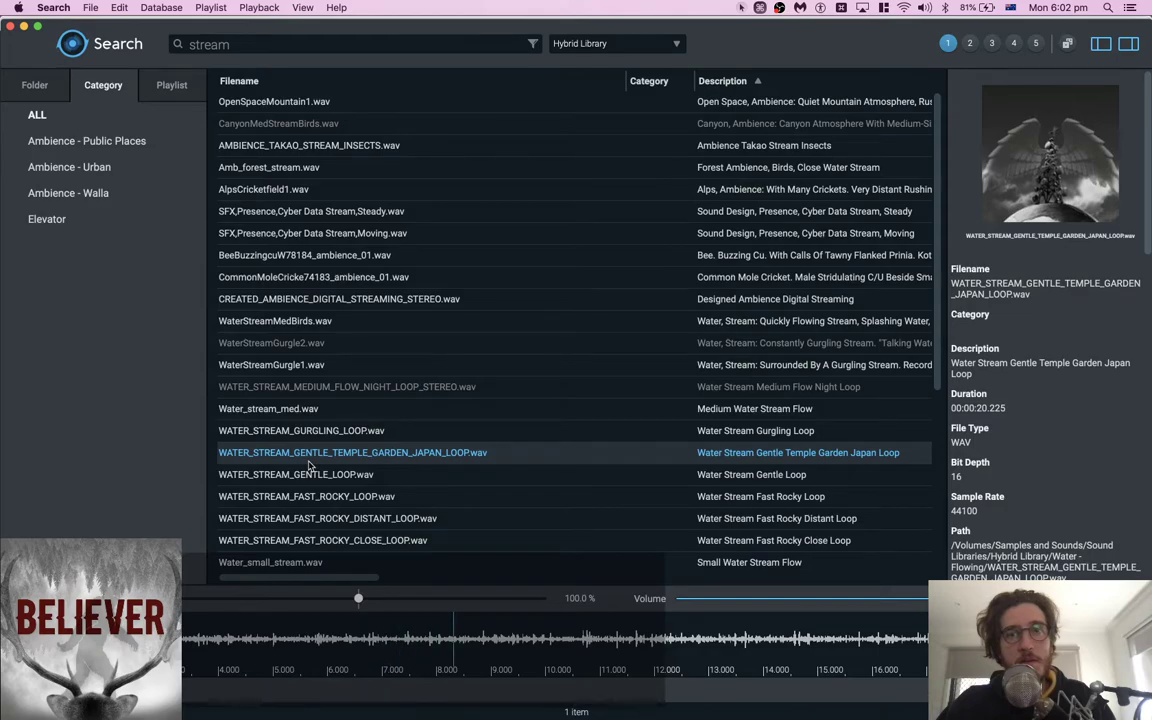
pyautogui.press('space')
pyautogui.scroll(-5, 310, 466)
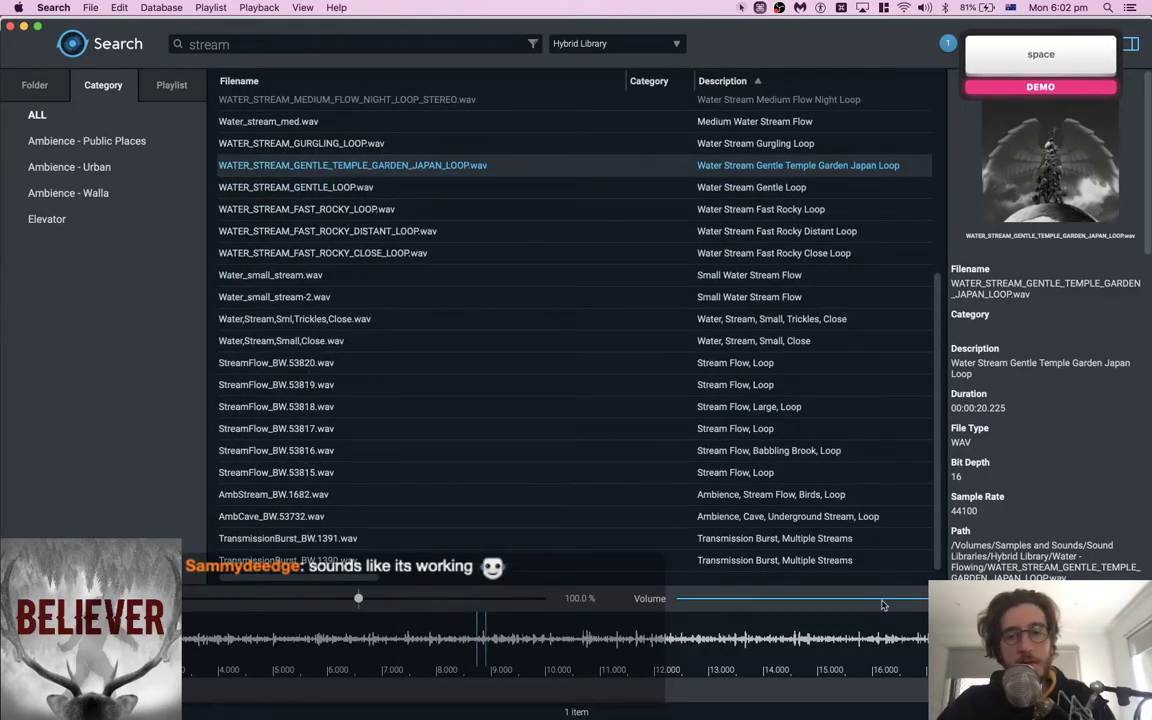
pyautogui.click(735, 472)
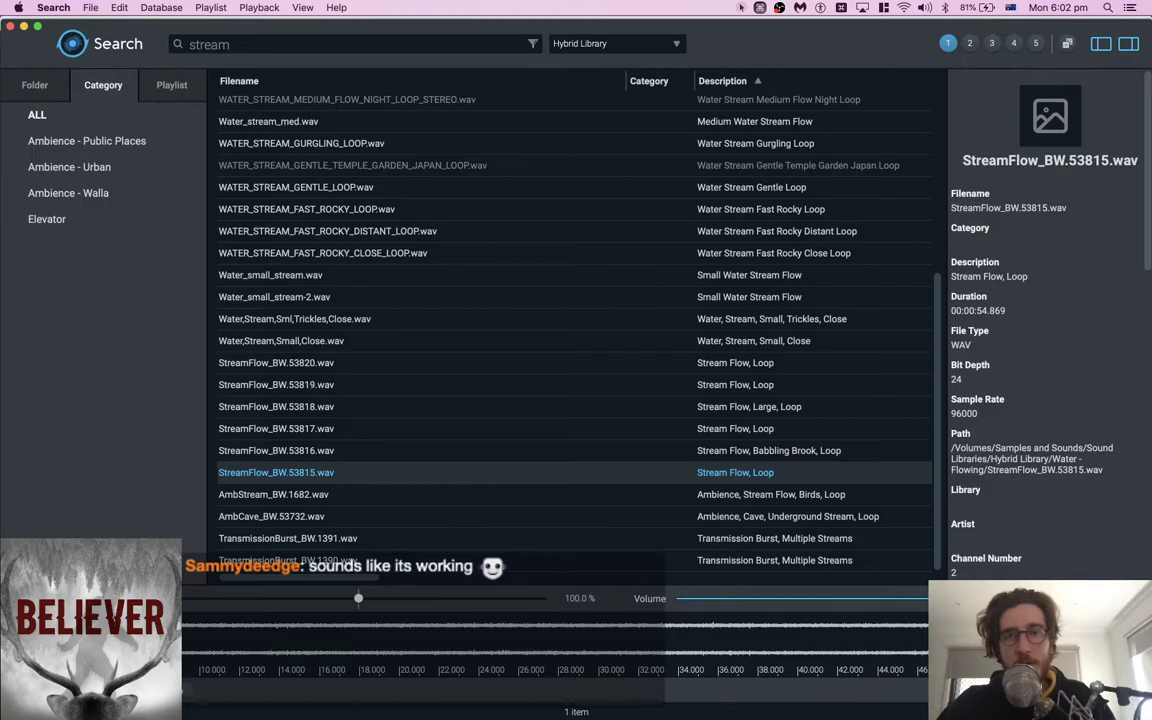
pyautogui.press('space')
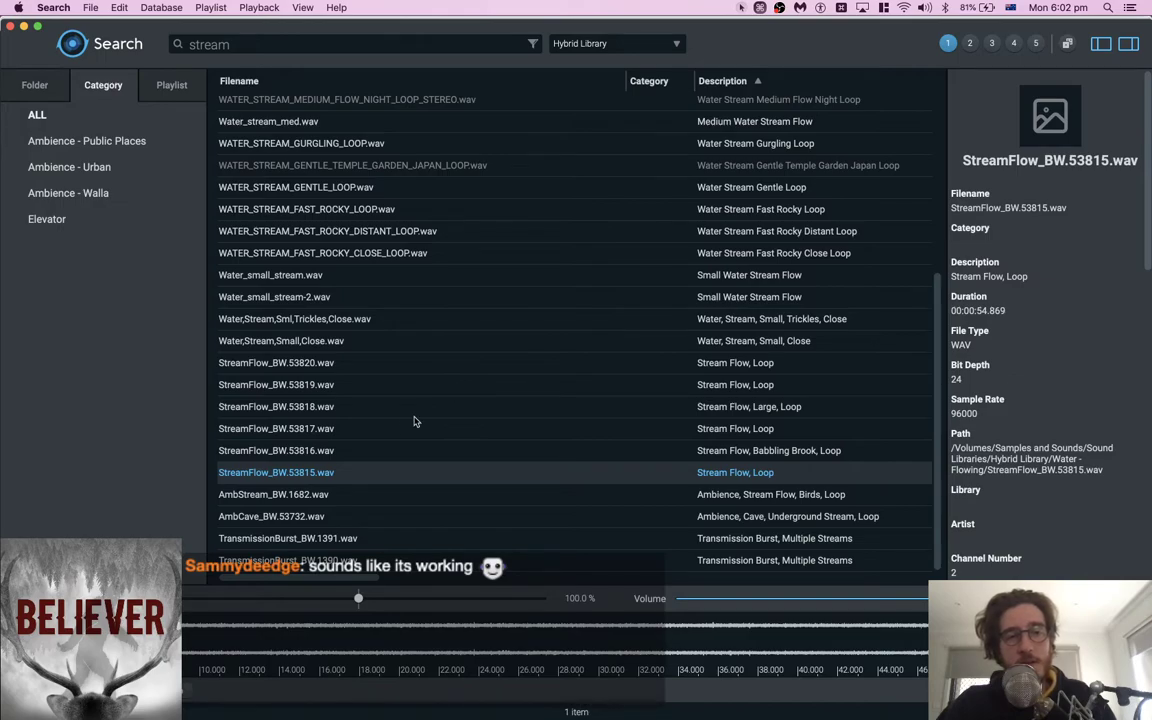
# Send AmbStream_BW.1682.wav to the edit cursor on the AMB E track in Pro Tools and play it back
pyautogui.click(369, 494)
pyautogui.press('super+Tab')
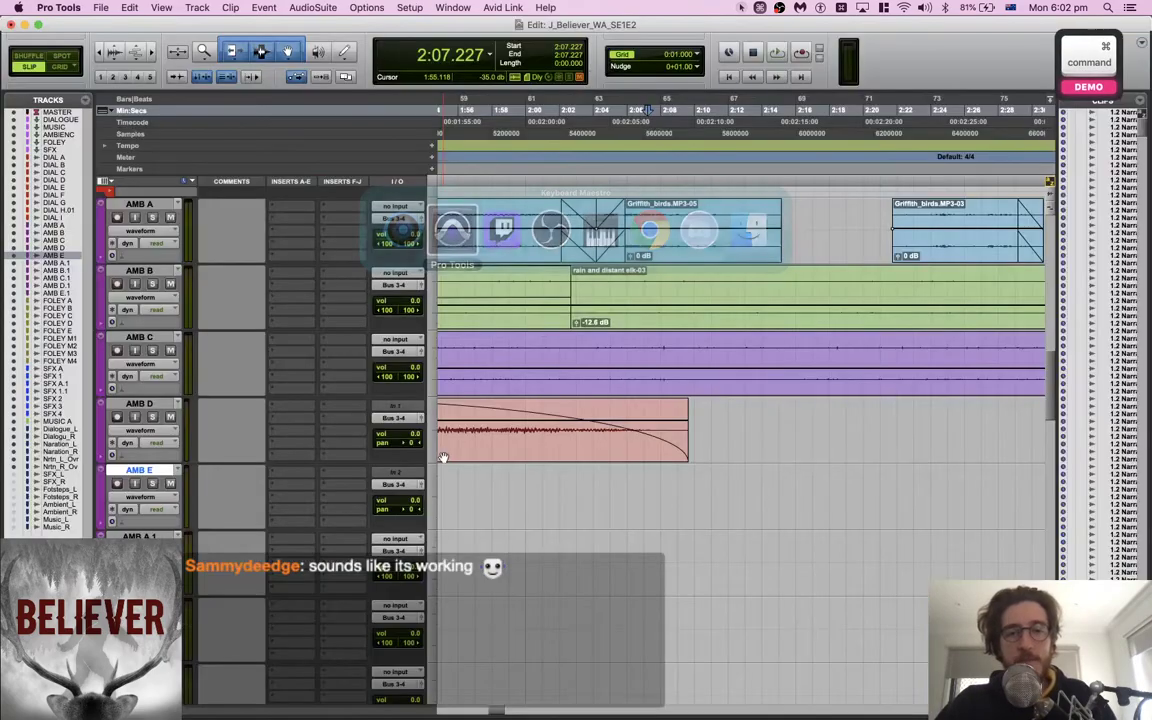
pyautogui.press('super+Tab')
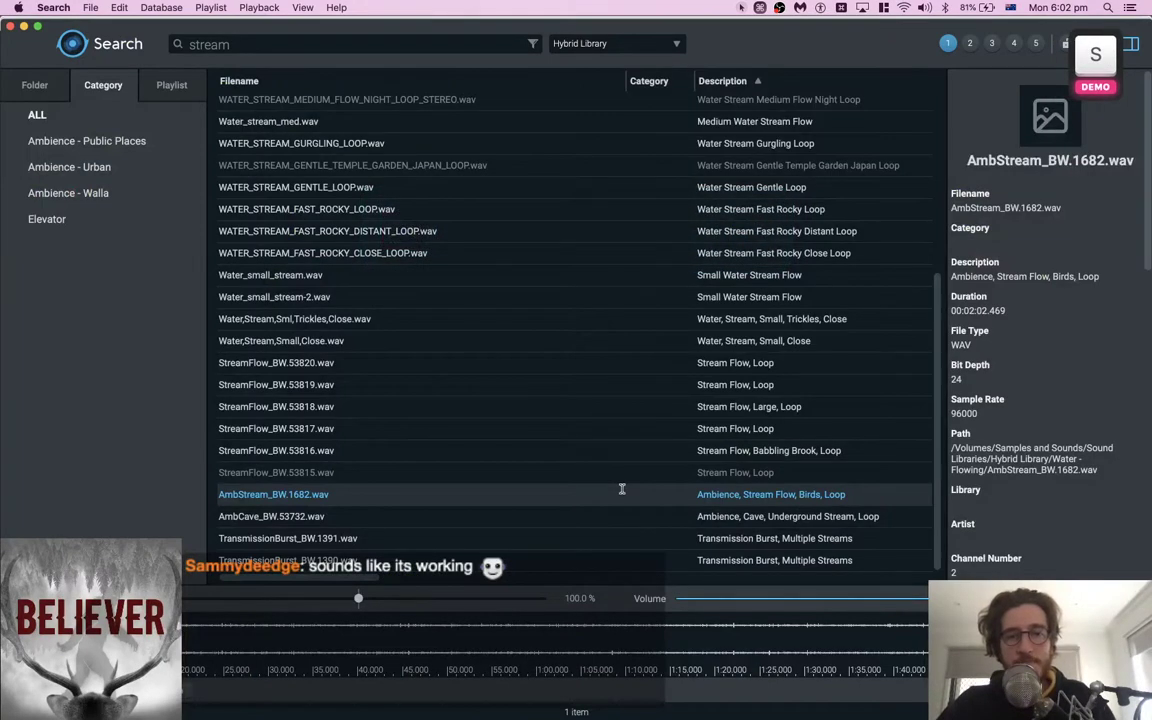
pyautogui.press('space')
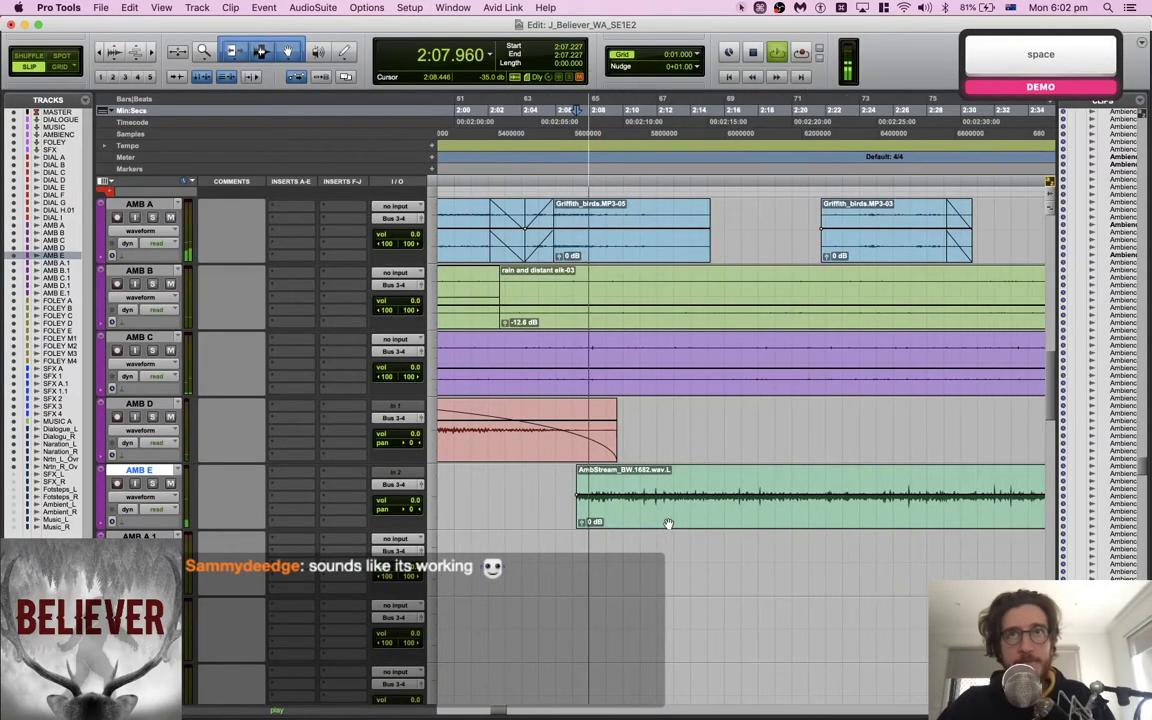
# Add a fade-in to the AmbStream_BW.1682 clip on AMB E, from its start to about 2:14.7
pyautogui.moveTo(555, 490); pyautogui.dragTo(690, 481)
pyautogui.press('f')
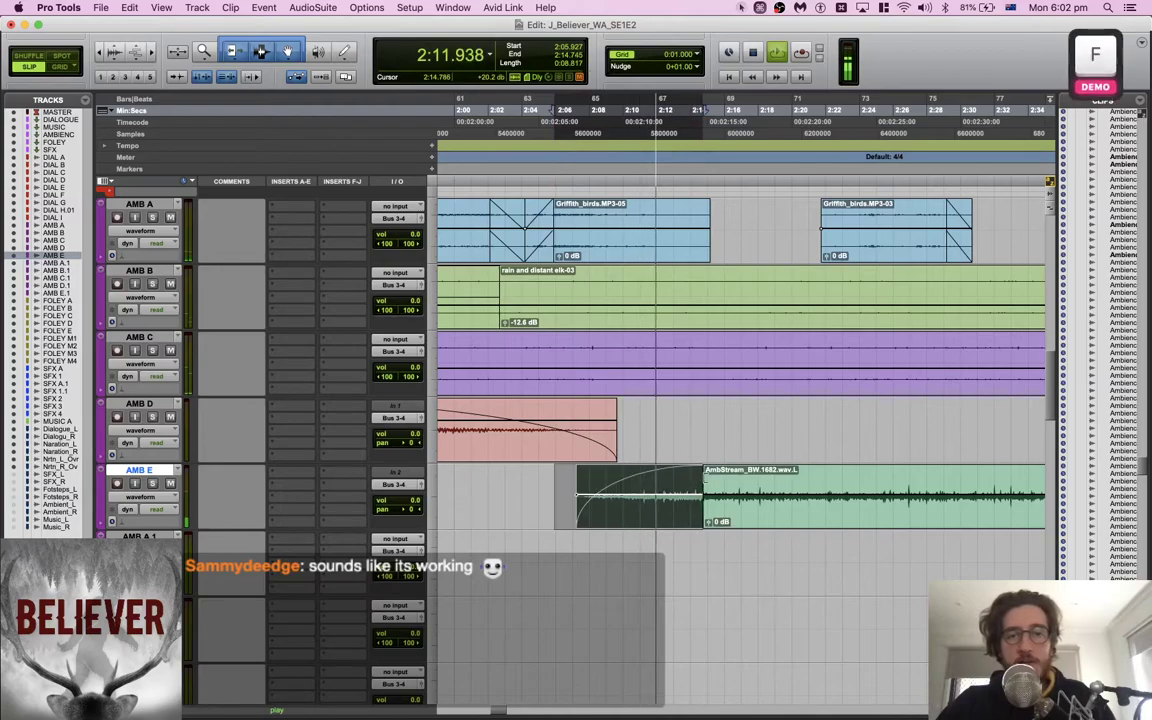
# Trim the AmbStream_BW.1682 clip on AMB E to end at about 2:16.4 and shorten its fade-in to end at about 2:12.5
pyautogui.press('s')
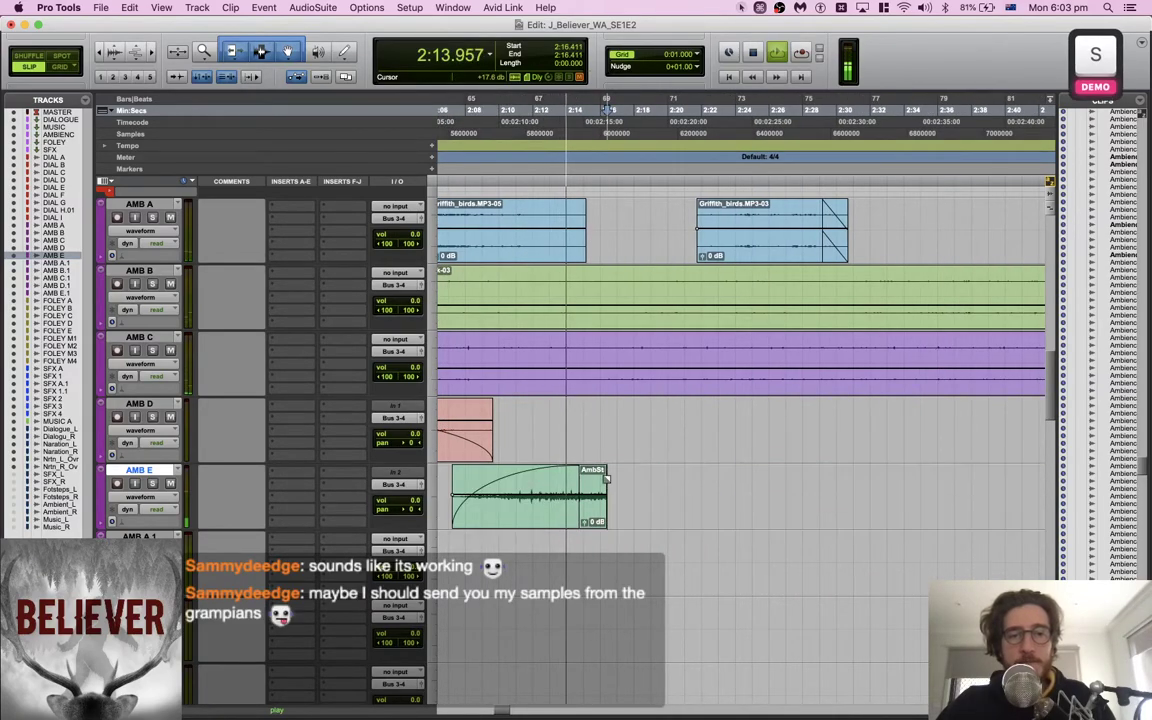
pyautogui.press('space')
pyautogui.moveTo(572, 475); pyautogui.dragTo(541, 475)
# Add a fade-out from about 2:13.4 to the end of the AMB E stream clip and save the session after auditioning it
pyautogui.moveTo(668, 474); pyautogui.dragTo(557, 475)
pyautogui.press('f')
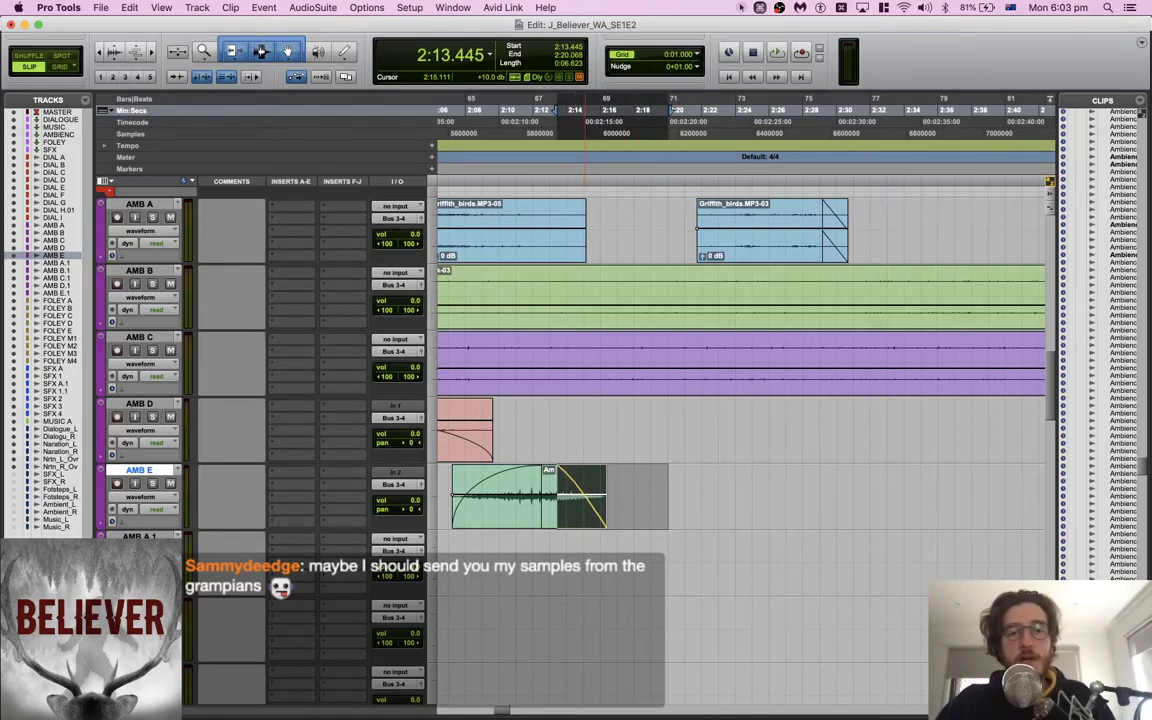
pyautogui.hscroll(-3, 480, 498)
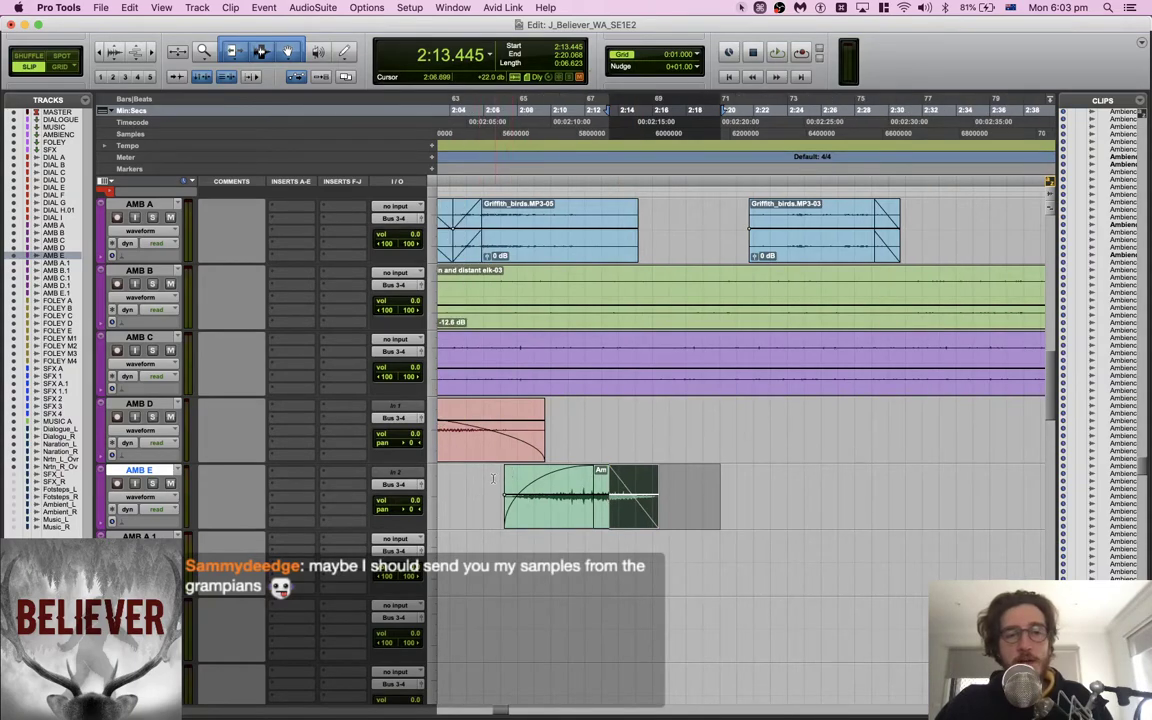
pyautogui.click(494, 478)
pyautogui.press('space')
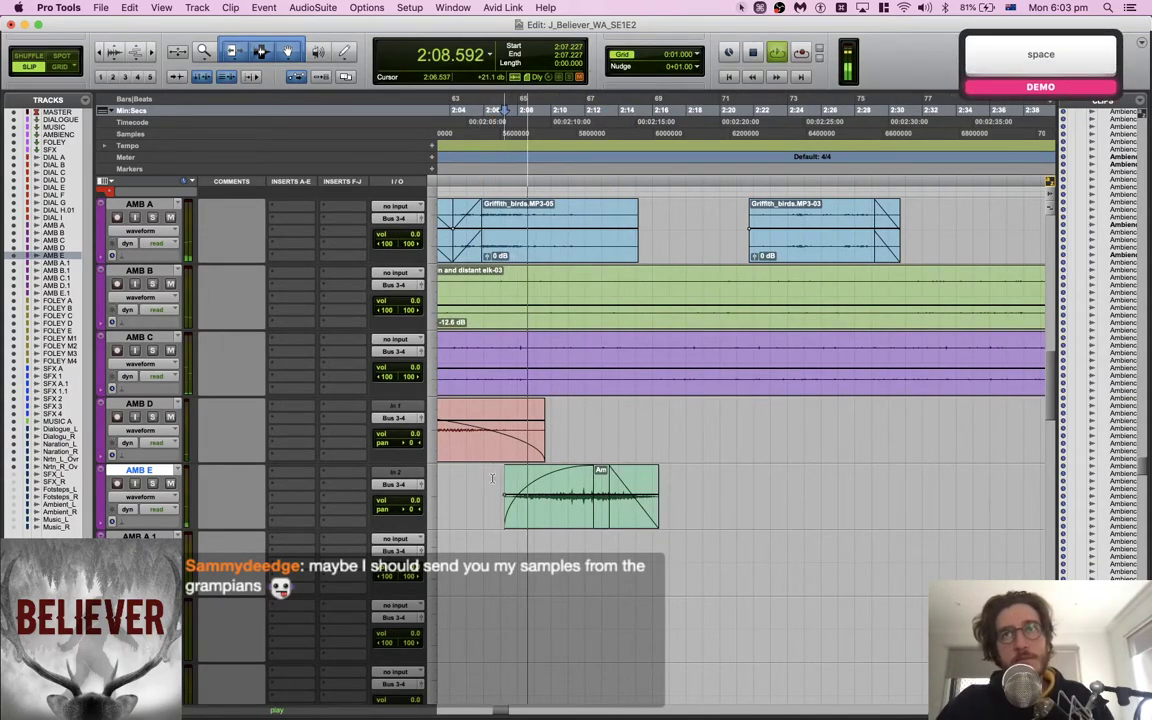
pyautogui.press('space')
pyautogui.press('super+s')
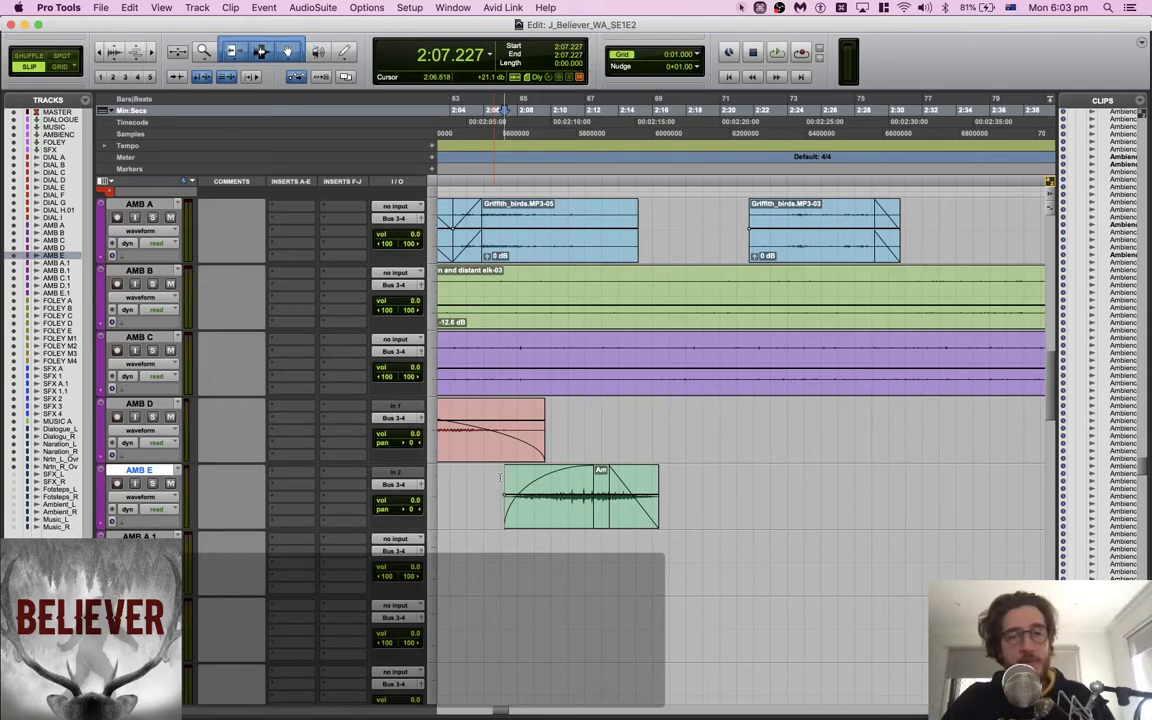
# Play the session from about 2:09.95, following the dialogue and ambience tracks during the scene up to about 2:27
pyautogui.click(548, 482)
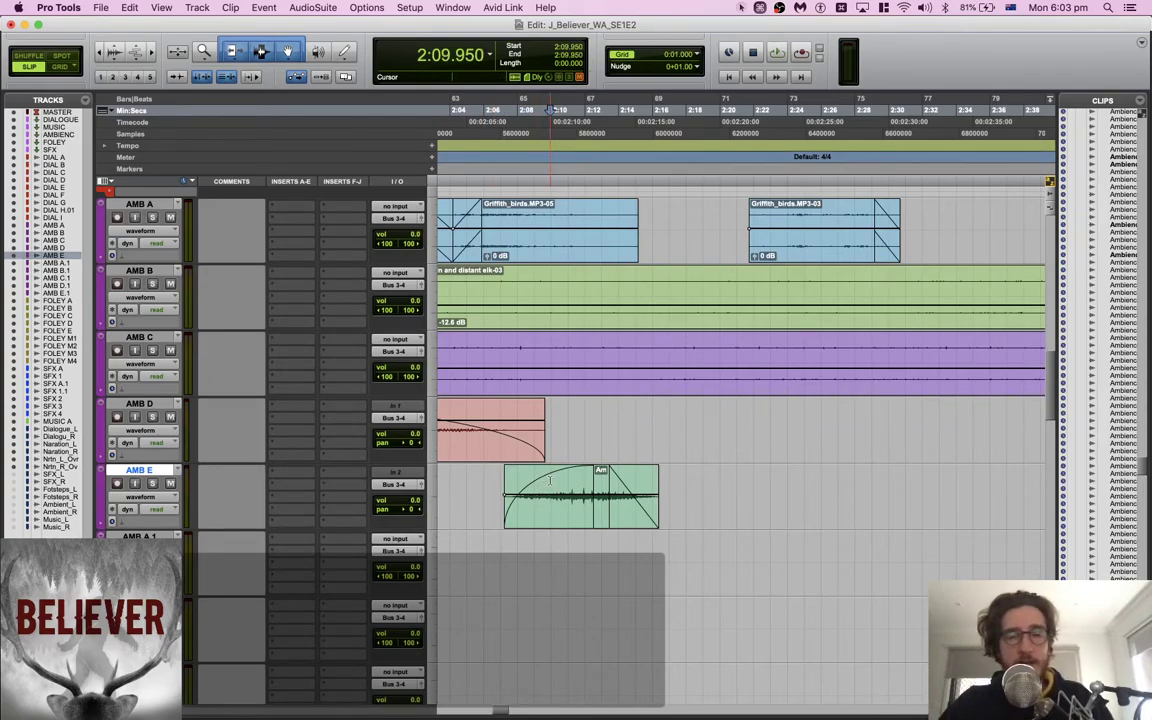
pyautogui.press('space')
pyautogui.press('space')
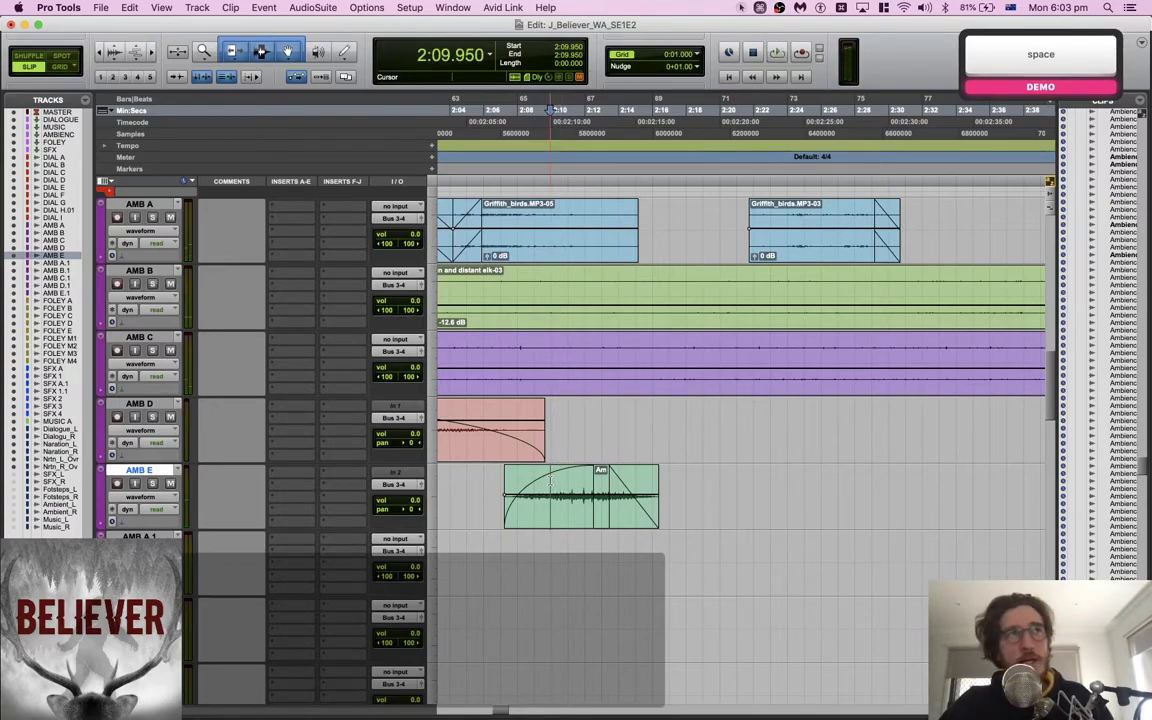
pyautogui.press('space')
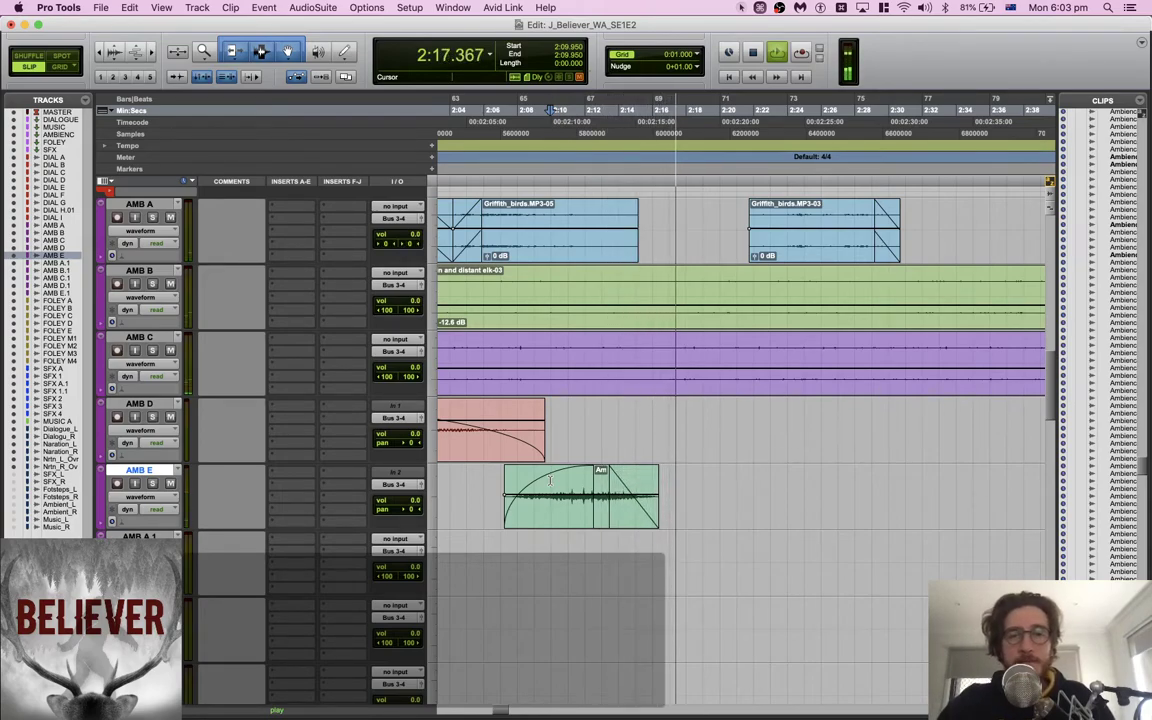
pyautogui.scroll(15, 612, 489)
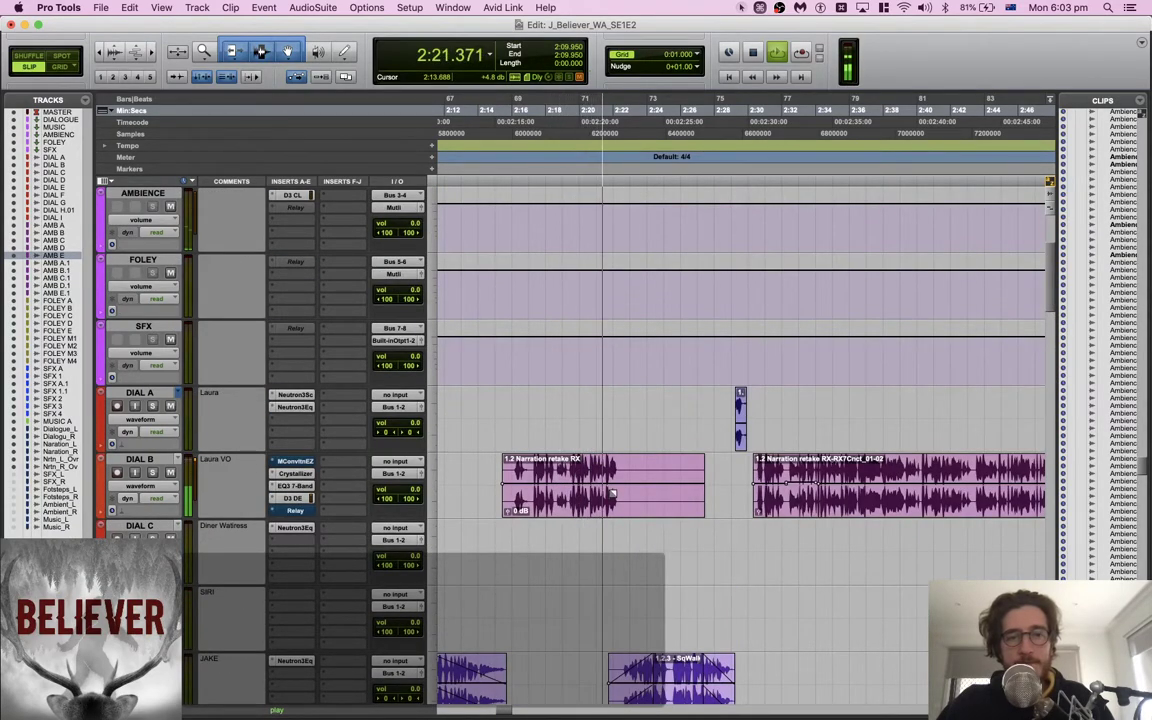
pyautogui.scroll(-5, 612, 492)
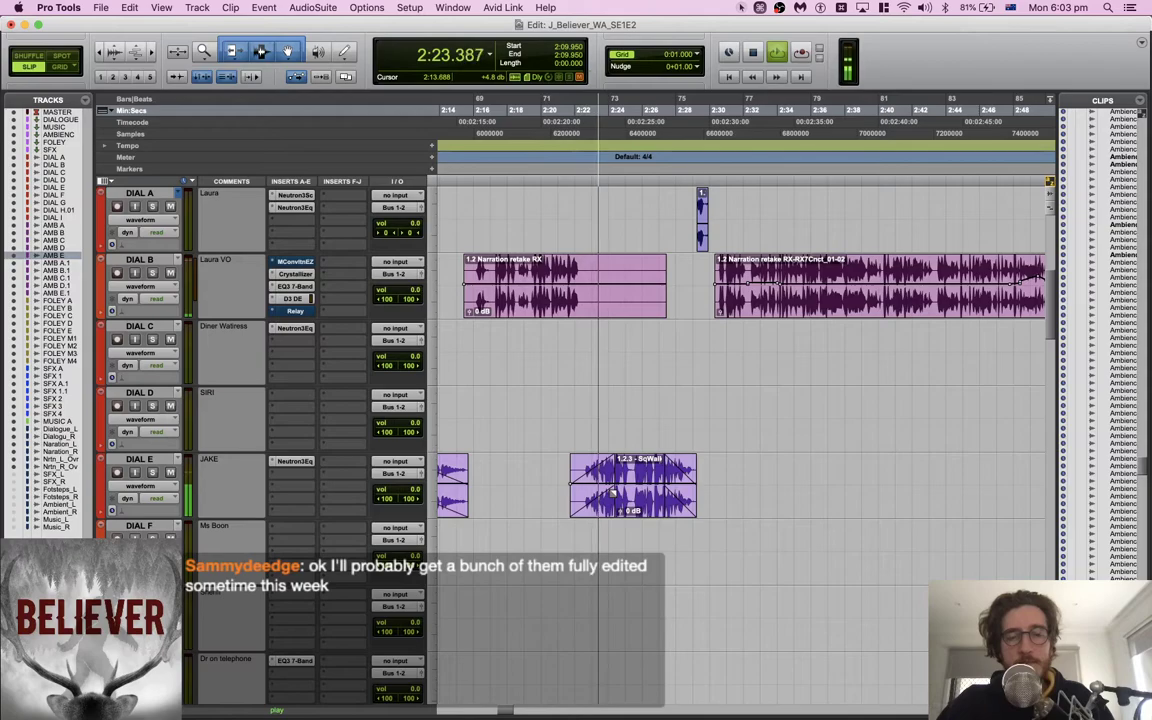
pyautogui.scroll(-10, 612, 493)
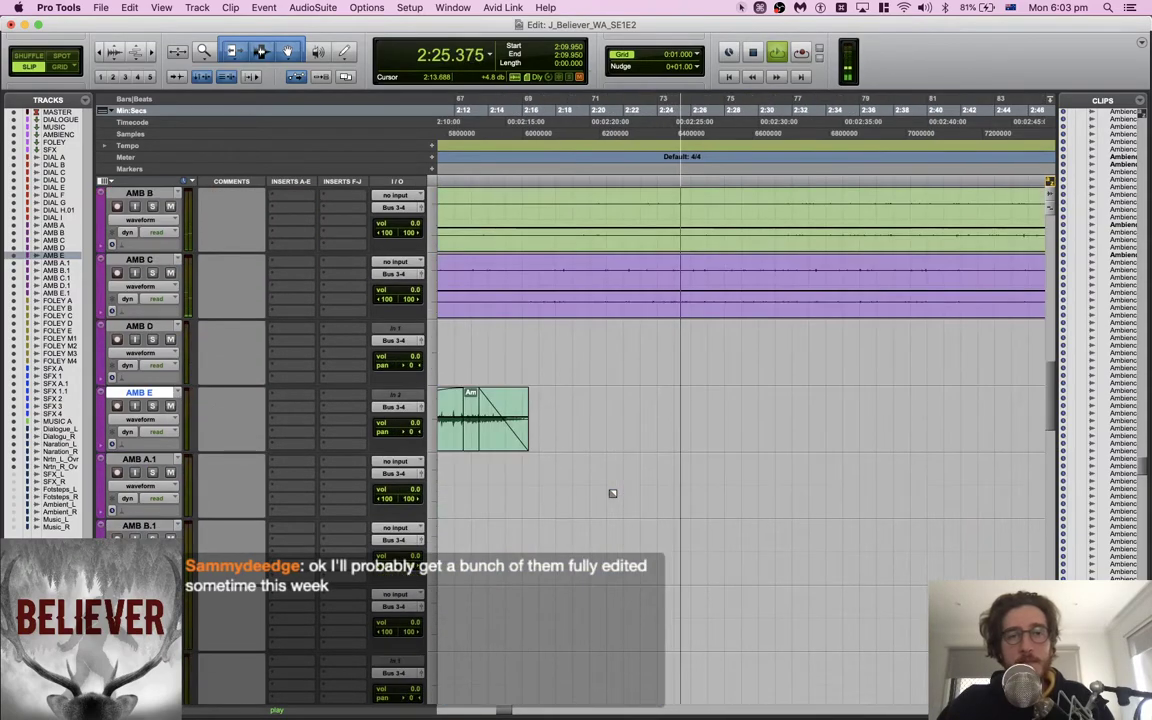
pyautogui.scroll(3, 612, 493)
pyautogui.scroll(1, 612, 493)
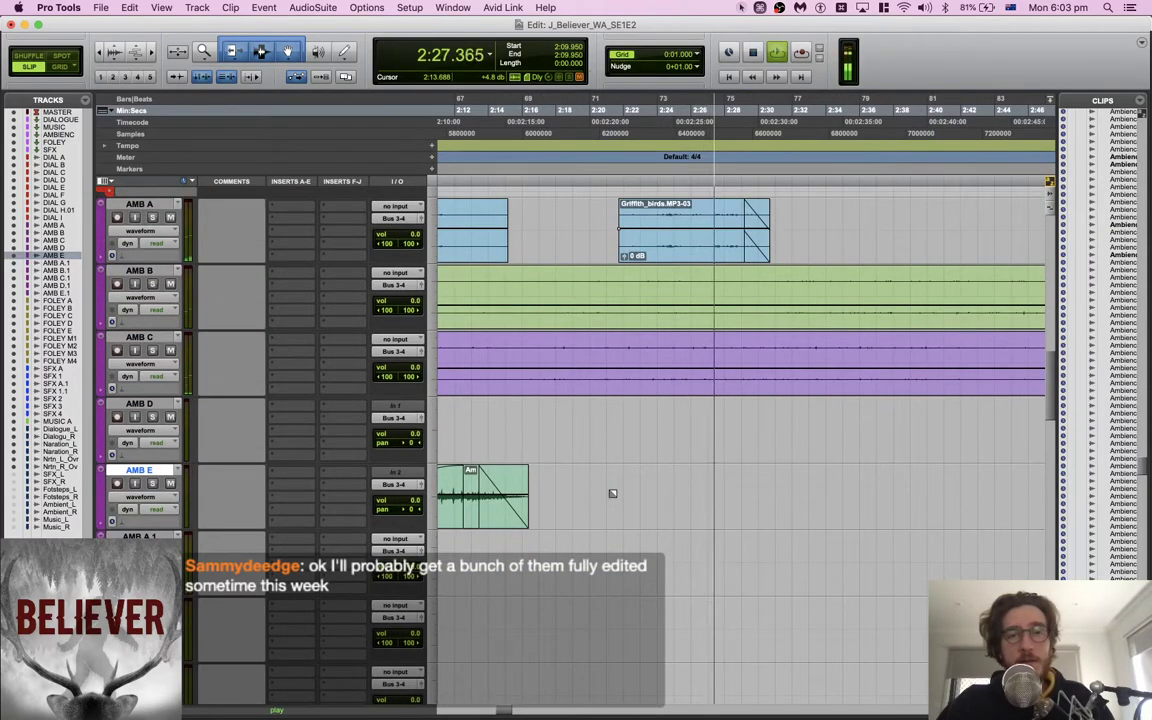
pyautogui.press('space')
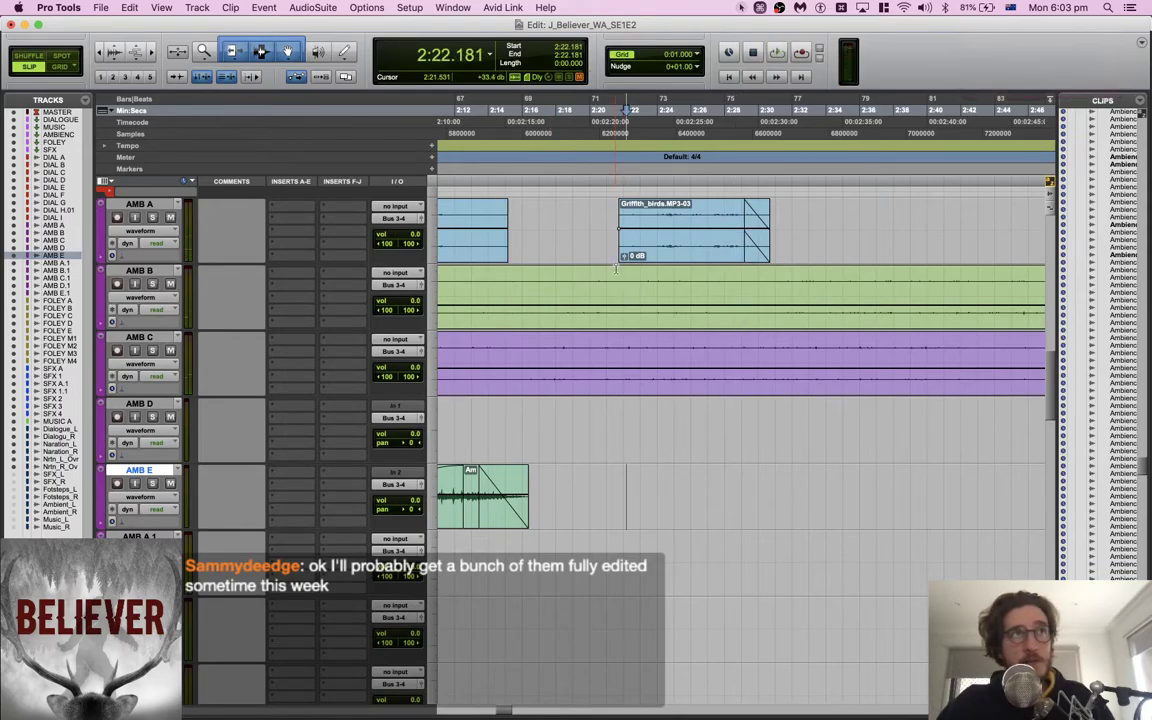
# Select the AMB B clip over the gap between the bird clips, from about 2:15.1 to 2:22.1
pyautogui.moveTo(507, 277); pyautogui.dragTo(624, 285)
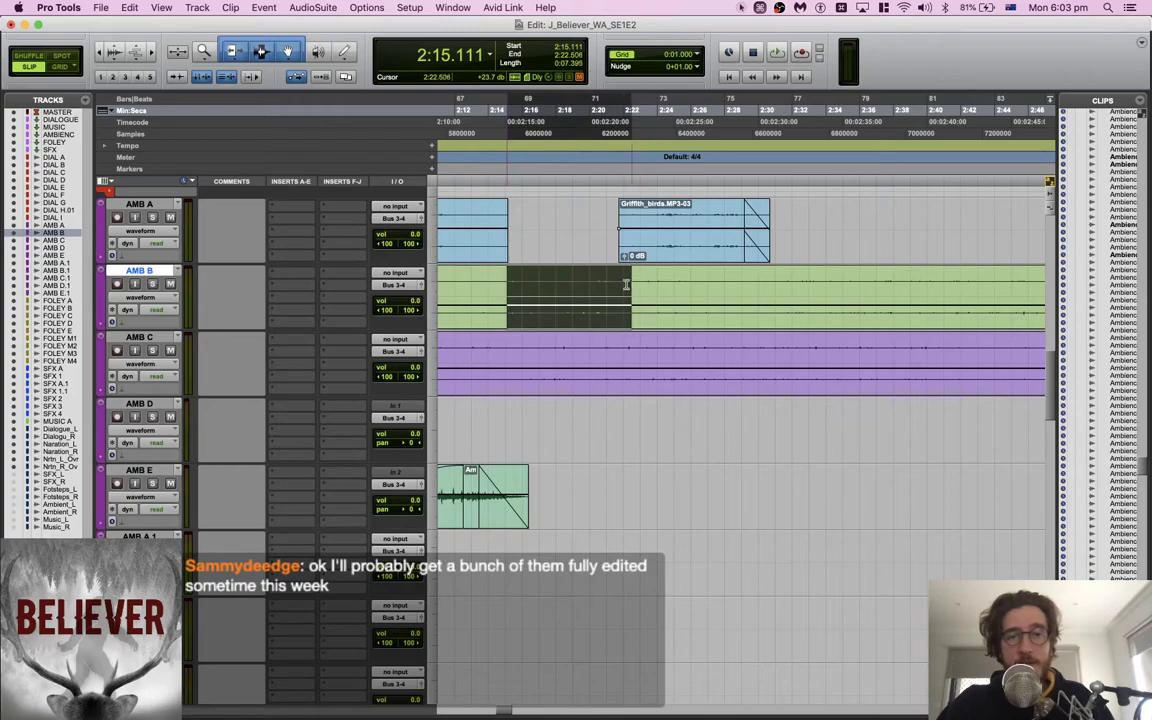
pyautogui.hotkey('ctrl', 'shift', '\\')
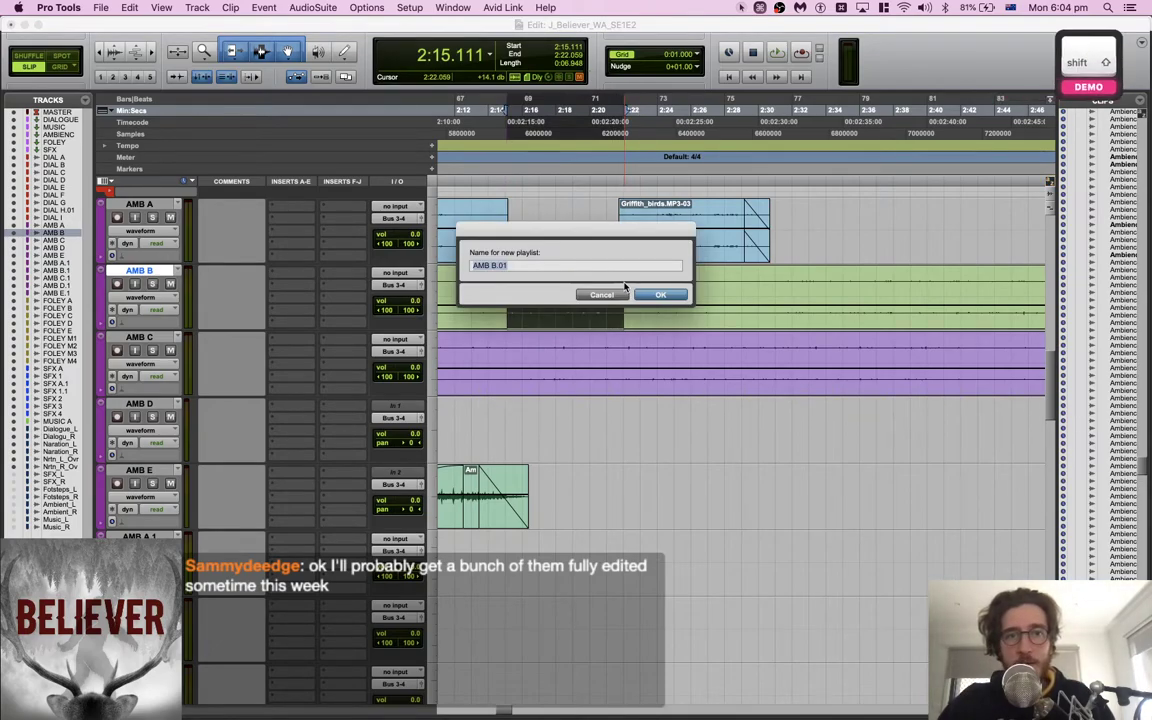
pyautogui.press('BackSpace')
pyautogui.press('Escape')
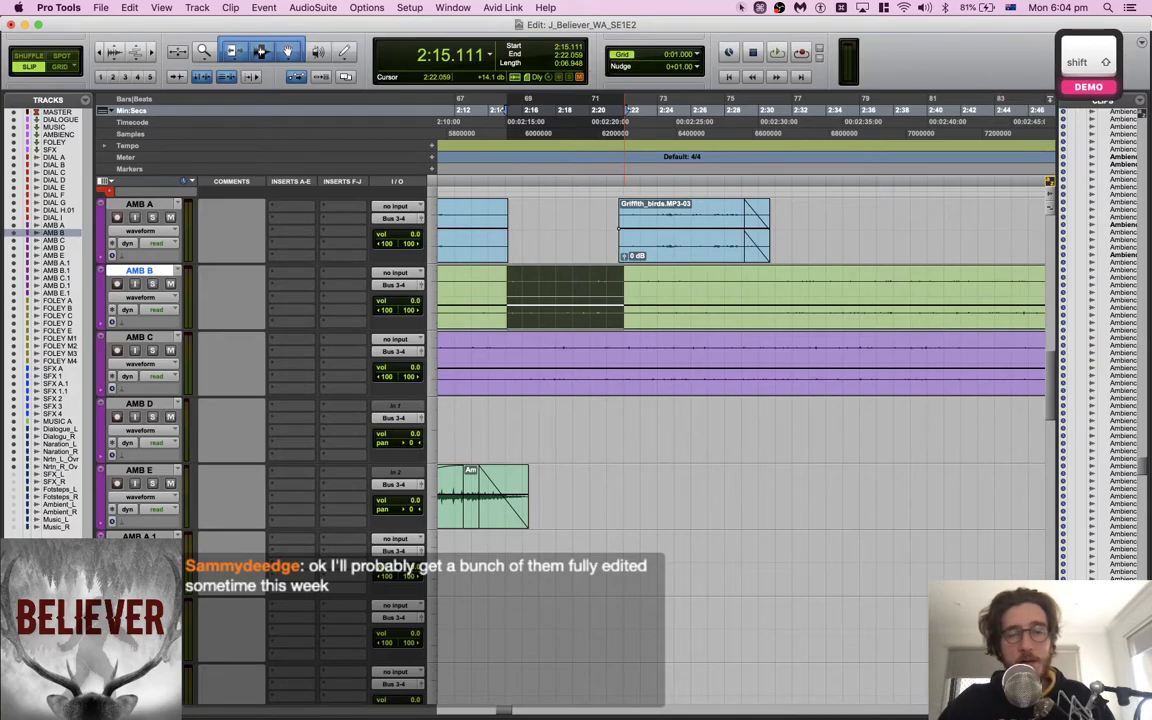
# Lower the clip gain of the selected AMB B range, ramping down from about 2:13.3 and back up by about 2:23.8
pyautogui.hotkey('ctrl', 'shift', 'Down')
pyautogui.hotkey('ctrl', 'shift', 'Down')
pyautogui.hotkey('ctrl', 'shift', 'Down')
pyautogui.press('shift')
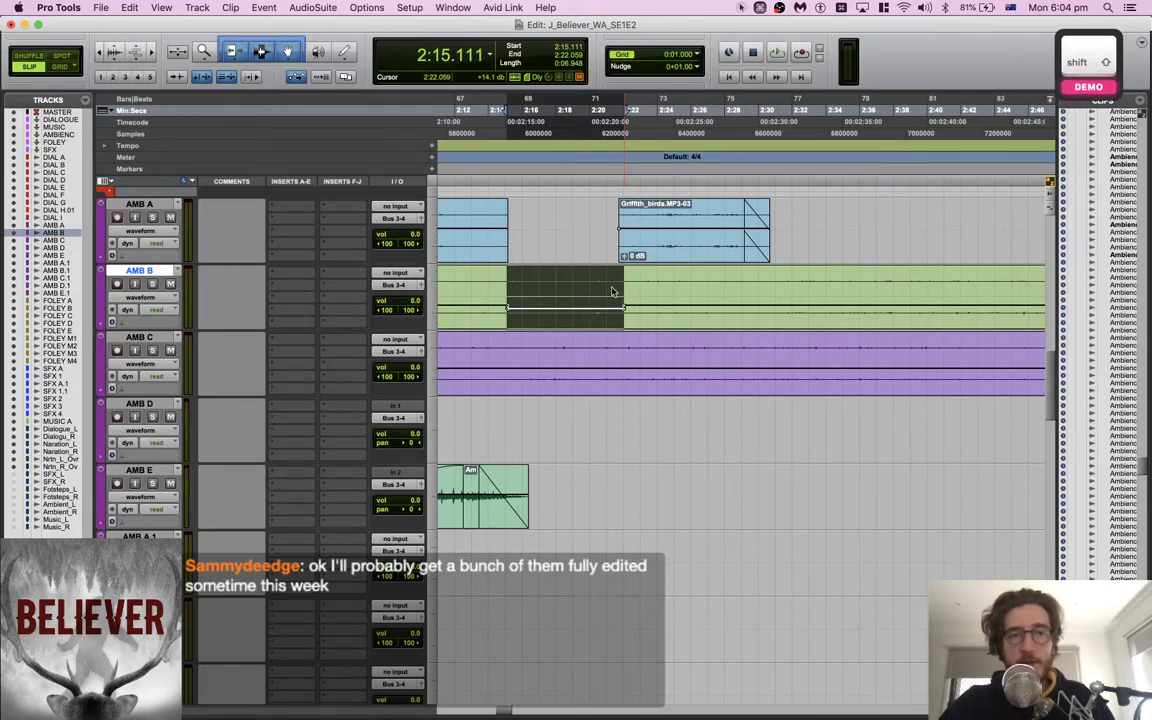
pyautogui.press('super')
pyautogui.keyDown('alt'); pyautogui.click(508, 307); pyautogui.keyUp('alt')
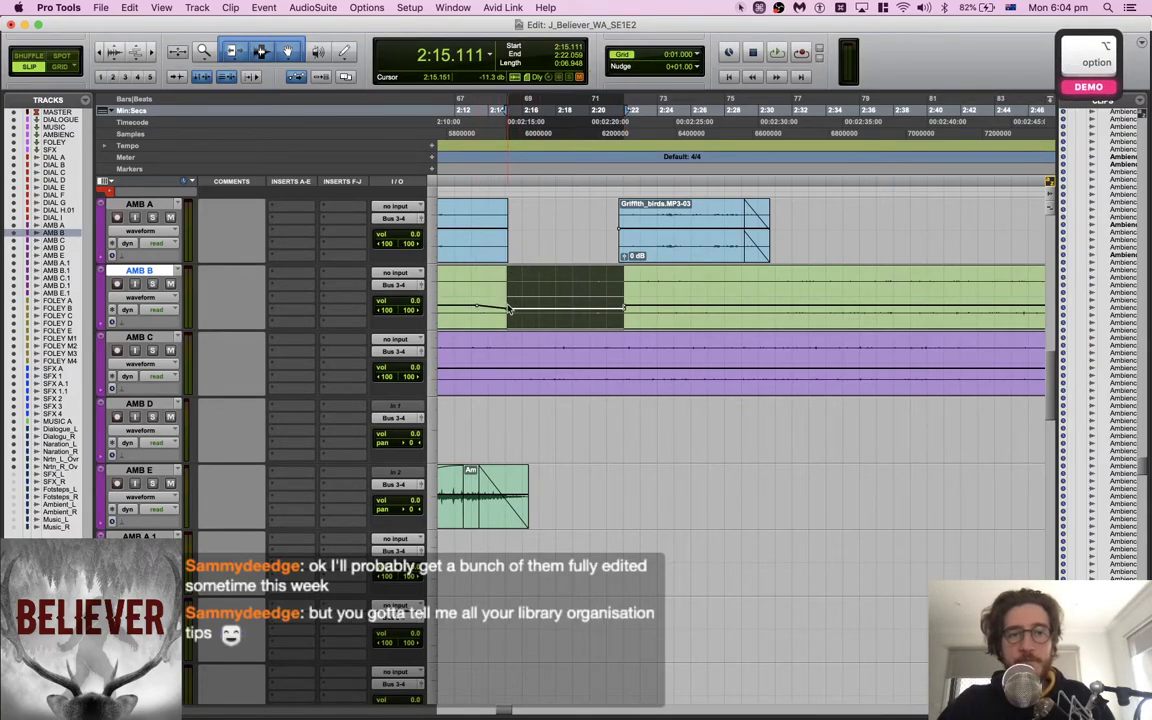
pyautogui.press('alt')
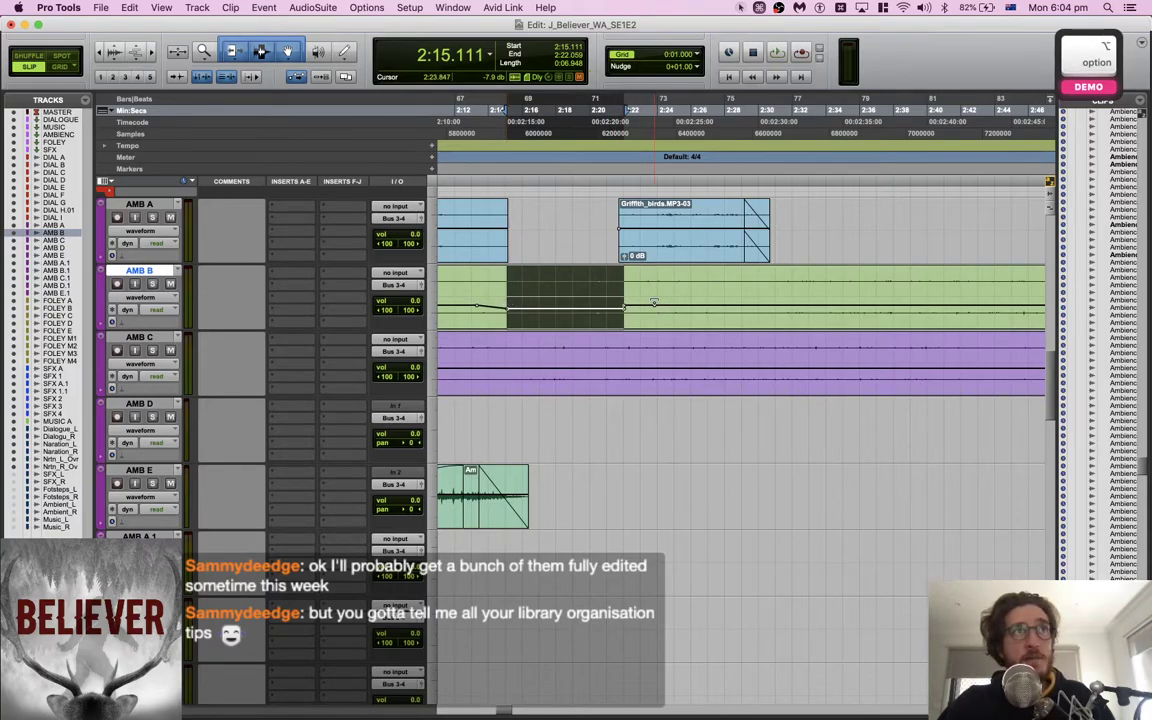
pyautogui.press('super')
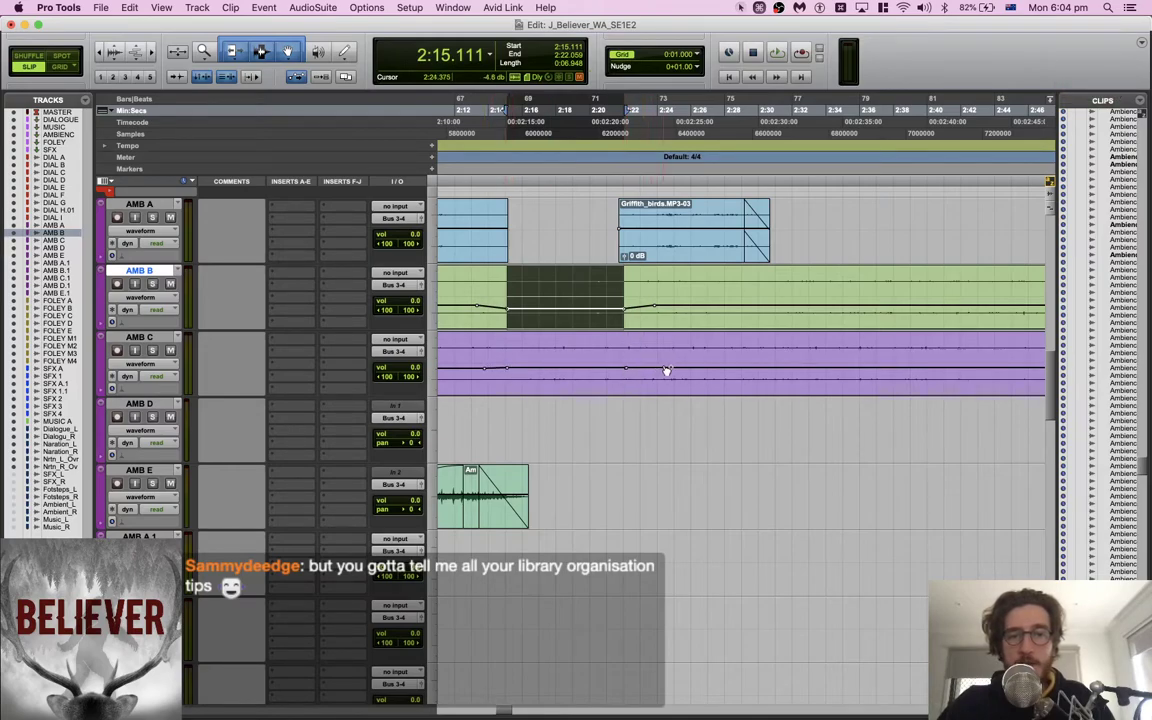
# Lower the clip gain on AMB C between about 2:14.6 and 2:23.4, with gain ramps on both sides
pyautogui.press('alt')
pyautogui.moveTo(498, 358); pyautogui.dragTo(647, 354)
pyautogui.press('alt')
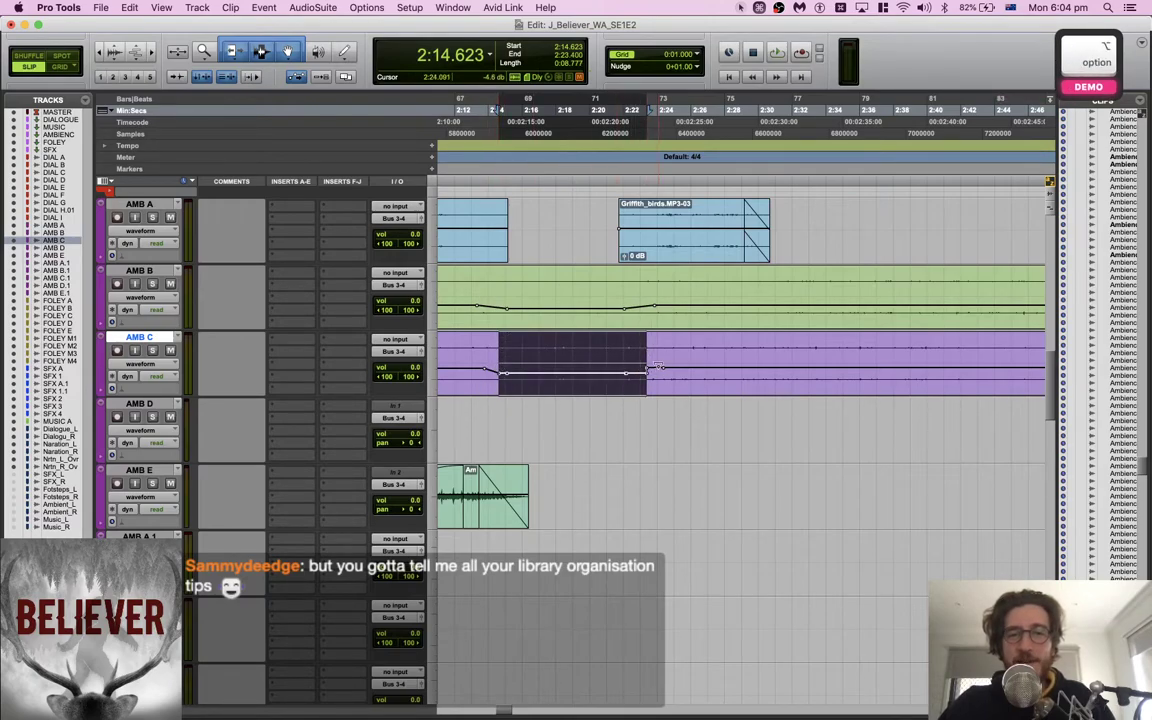
# Switch to the Search app to look over the stream sound results and return to Pro Tools
pyautogui.press('super+Tab')
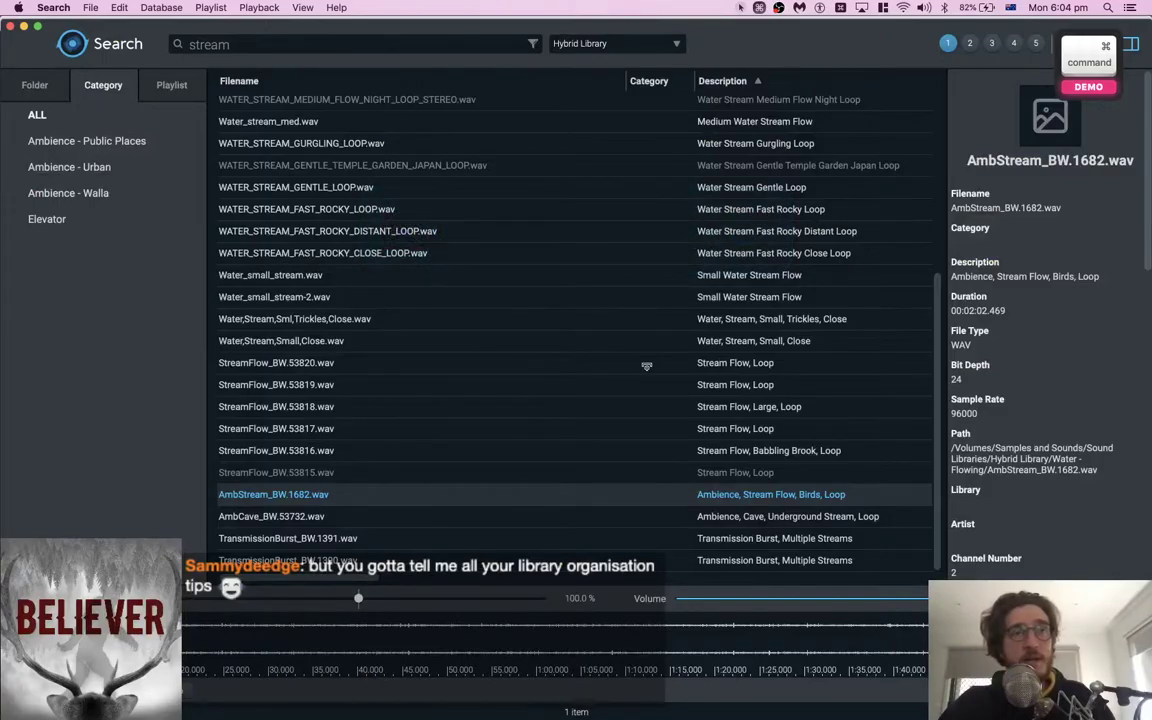
pyautogui.scroll(5, 480, 302)
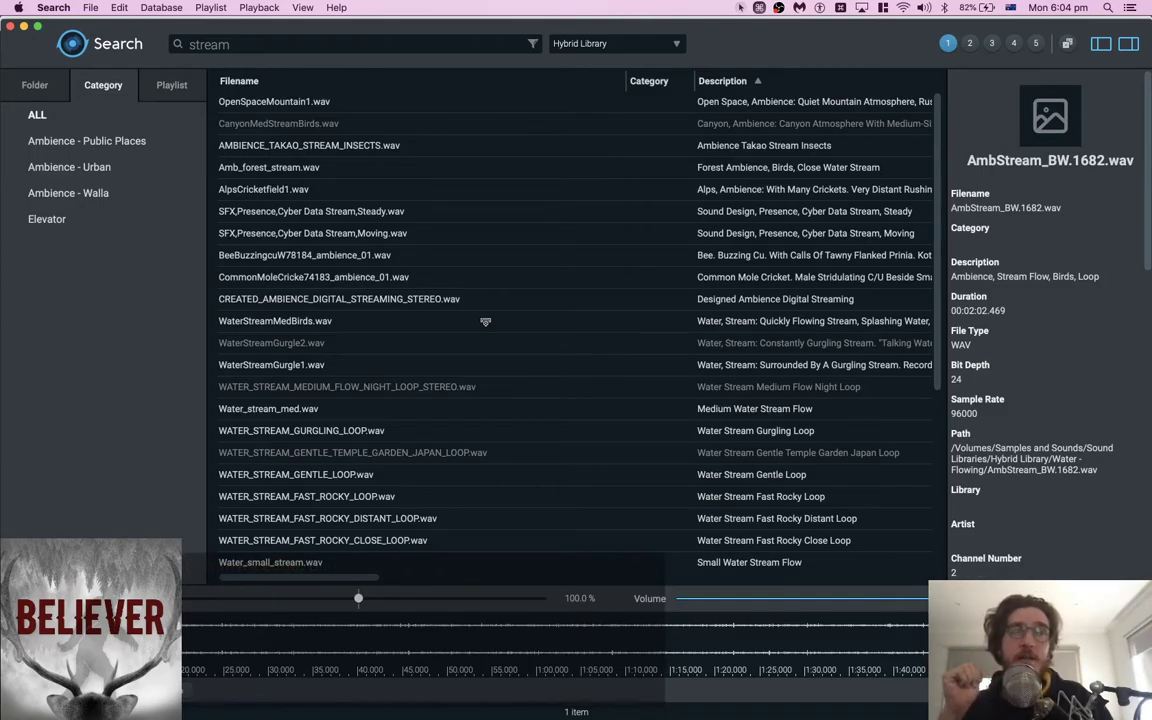
pyautogui.press('super+Tab')
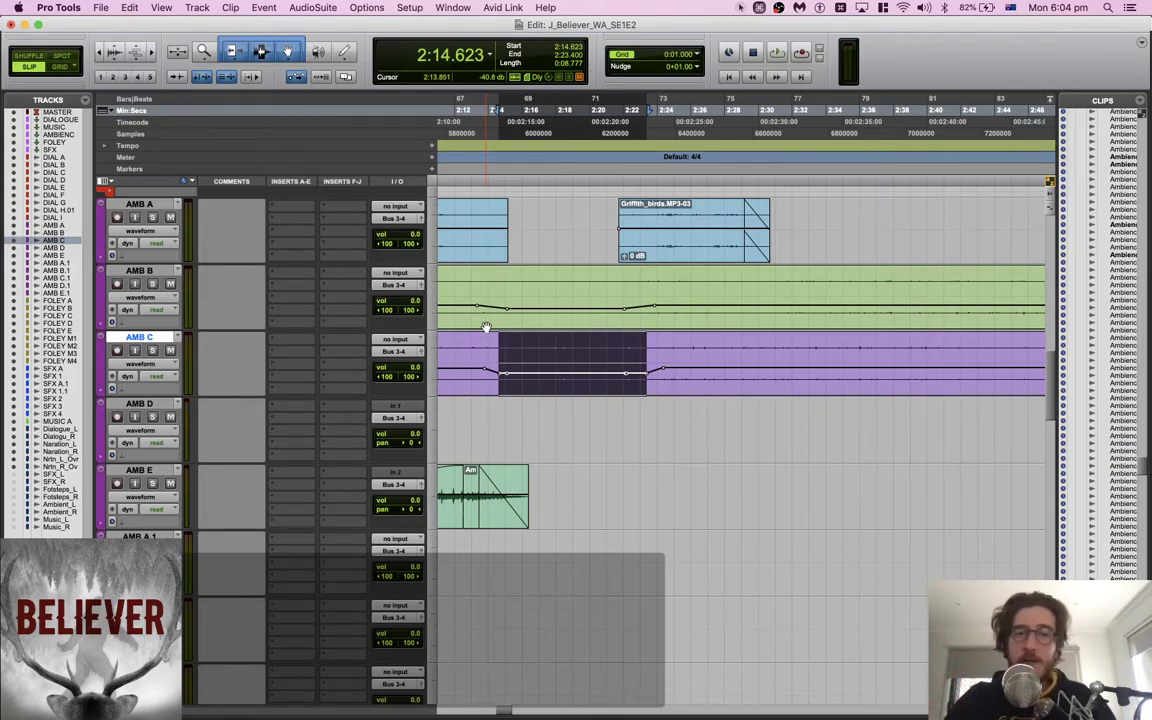
# Play back the AMB B and AMB C gain dips briefly from about 2:14.3
pyautogui.click(502, 350)
pyautogui.press('space')
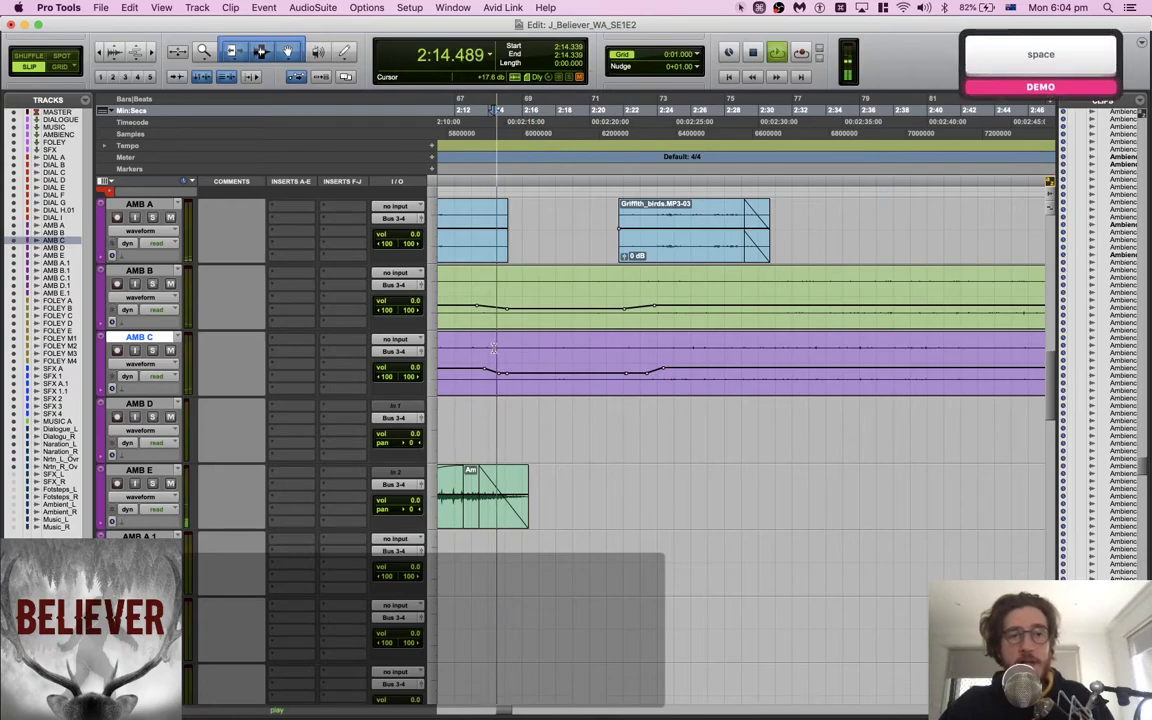
pyautogui.press('space')
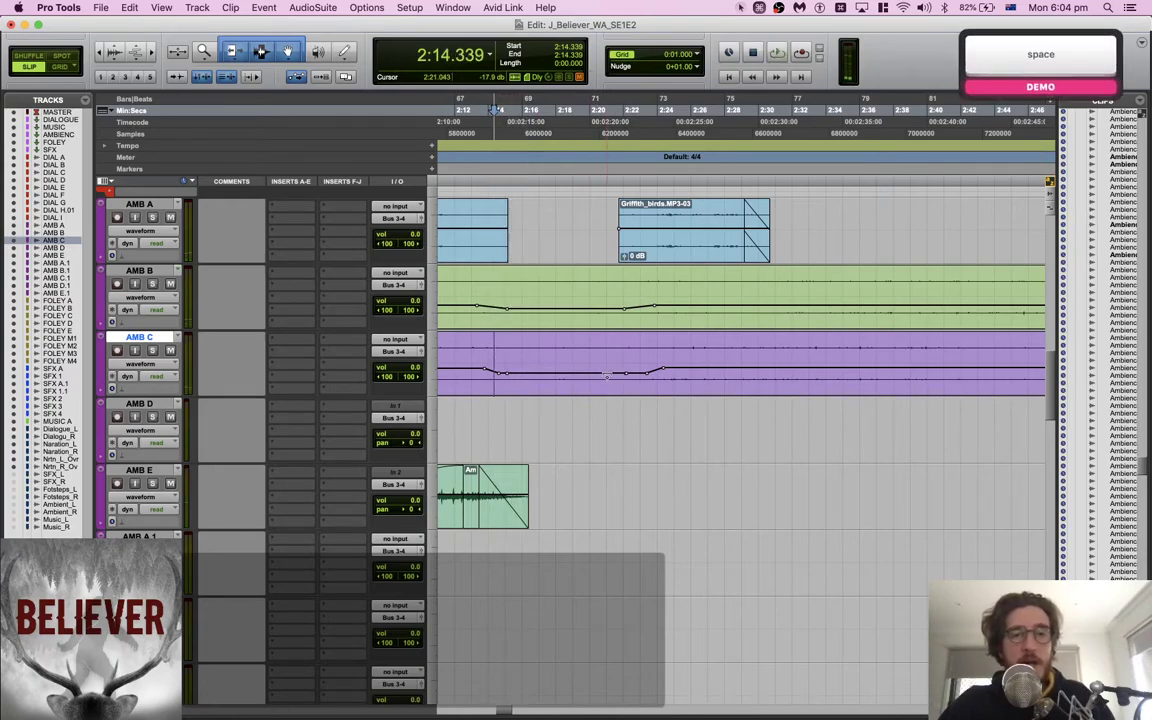
# Add a fade-in to the Griffith_birds.MP3-03 clip on AMB A, from its start to about 2:22.9, and save the session
pyautogui.moveTo(609, 216); pyautogui.dragTo(638, 216)
pyautogui.press('f')
pyautogui.click(607, 215)
pyautogui.press('super+s')
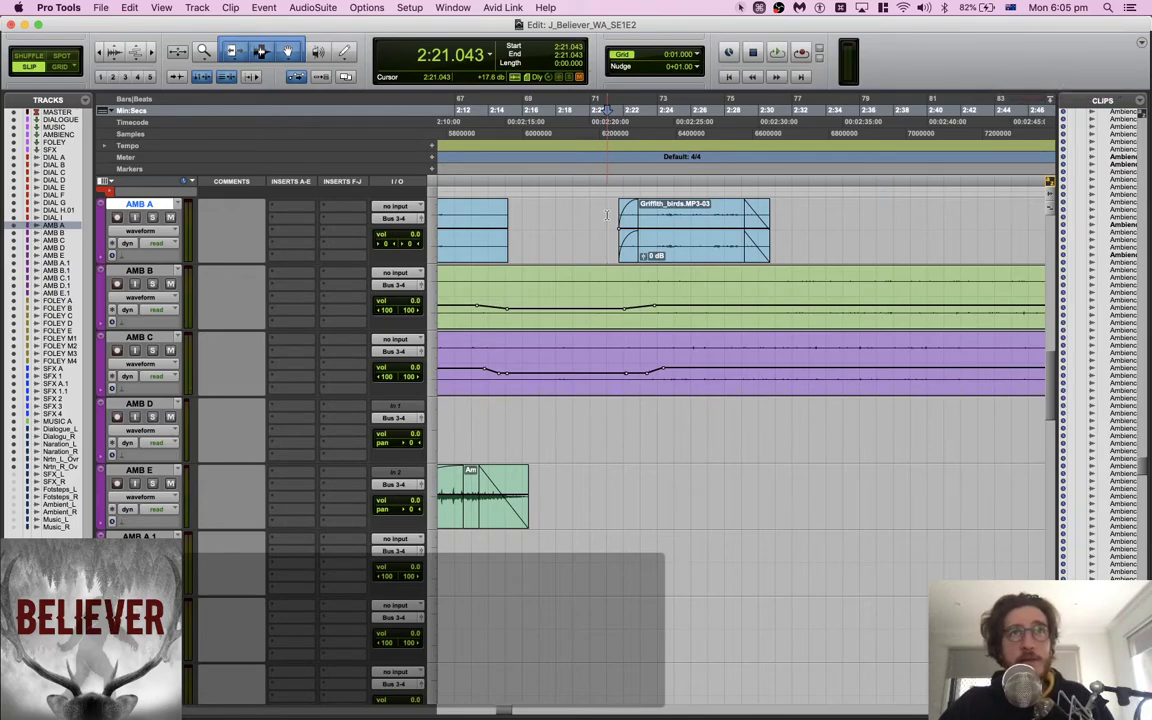
# Play back the bird fade-in from about 2:21.0 and place the edit cursor on AMB E at about 2:23.1
pyautogui.press('space')
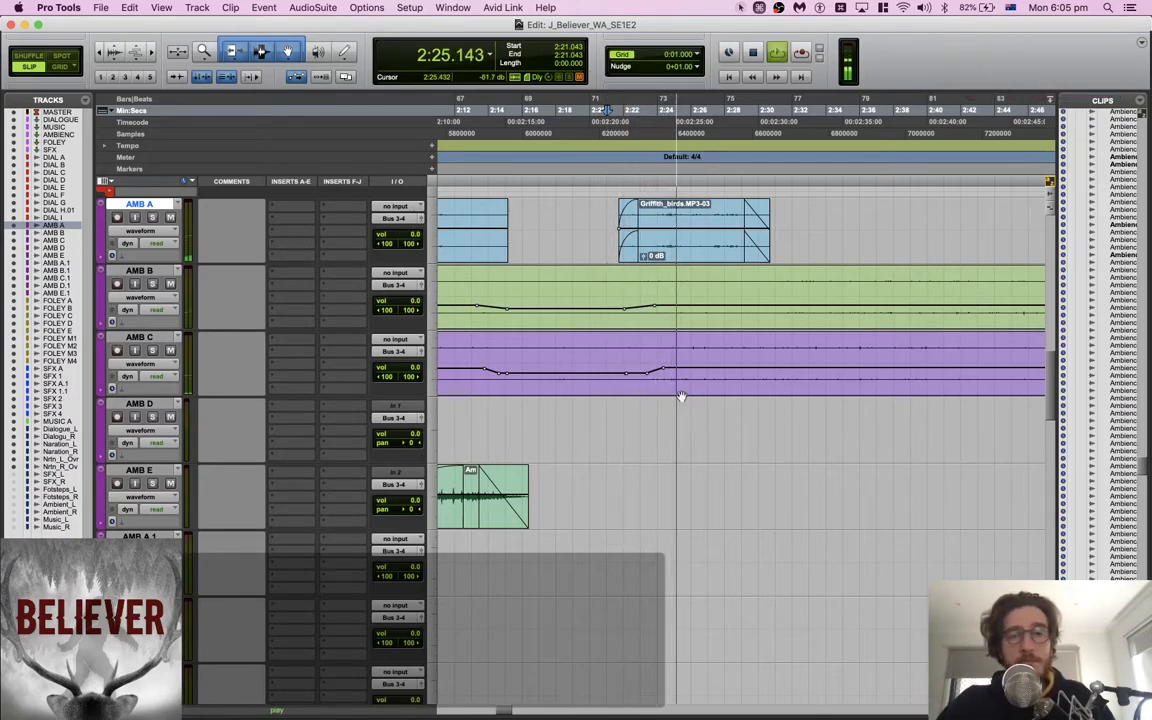
pyautogui.press('space')
pyautogui.click(642, 489)
pyautogui.press('r')
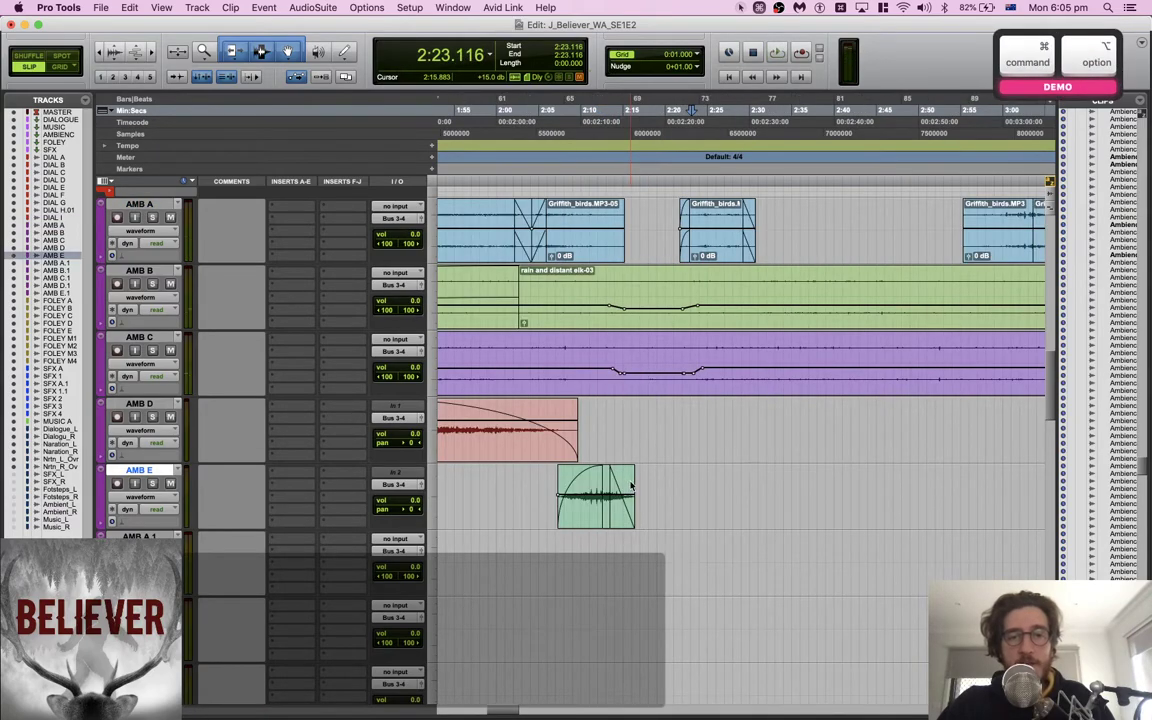
# Switch to Chrome, search for "insects in oregon" and open the insectidentification.org page of Oregon insects
pyautogui.press('super+Tab')
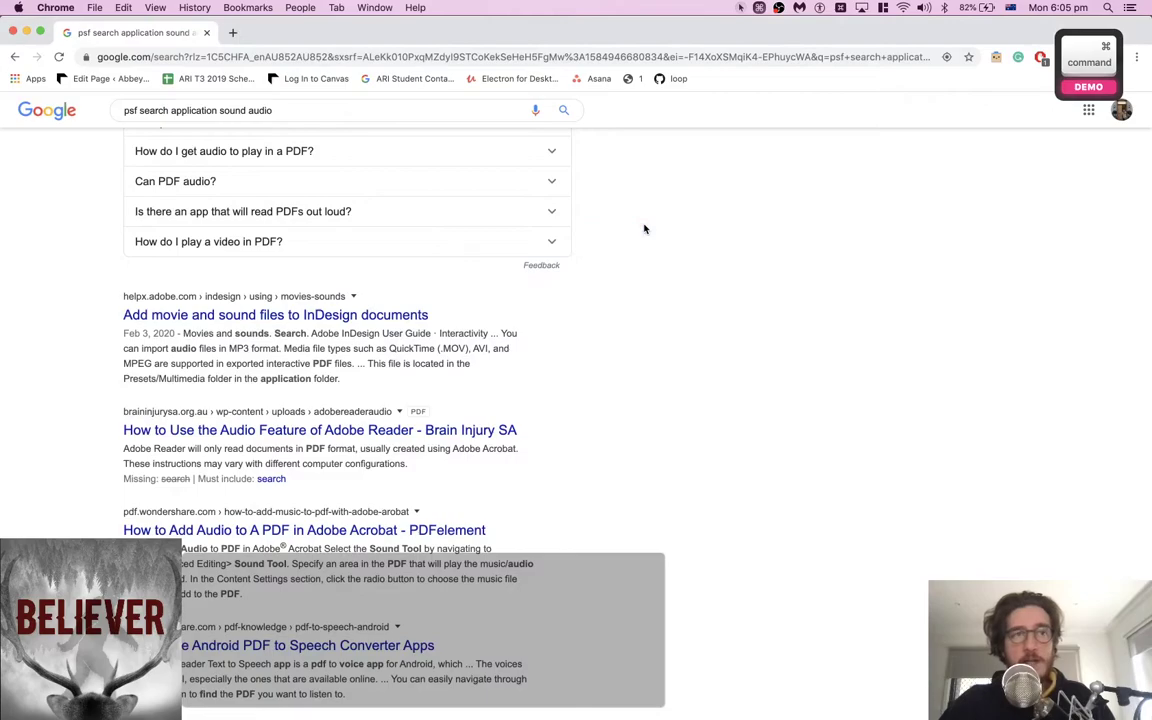
pyautogui.press('super+l')
pyautogui.write('ind')
pyautogui.press('BackSpace')
pyautogui.press('BackSpace')
pyautogui.write('sects in orego')
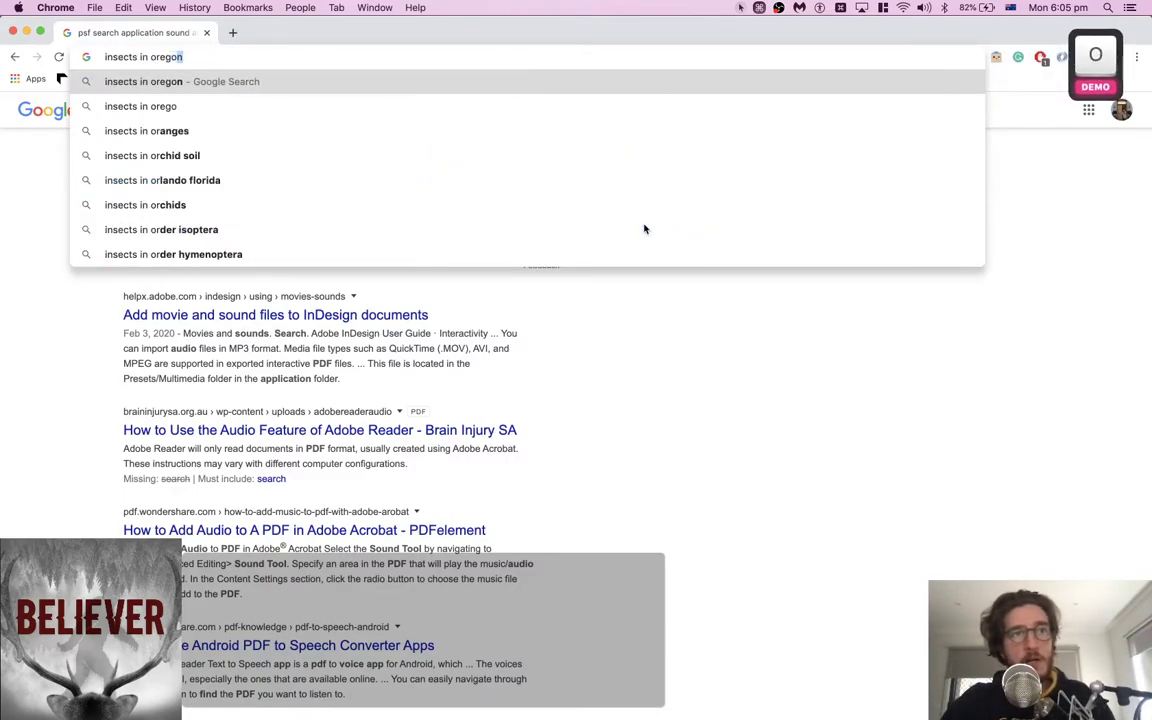
pyautogui.press('Return')
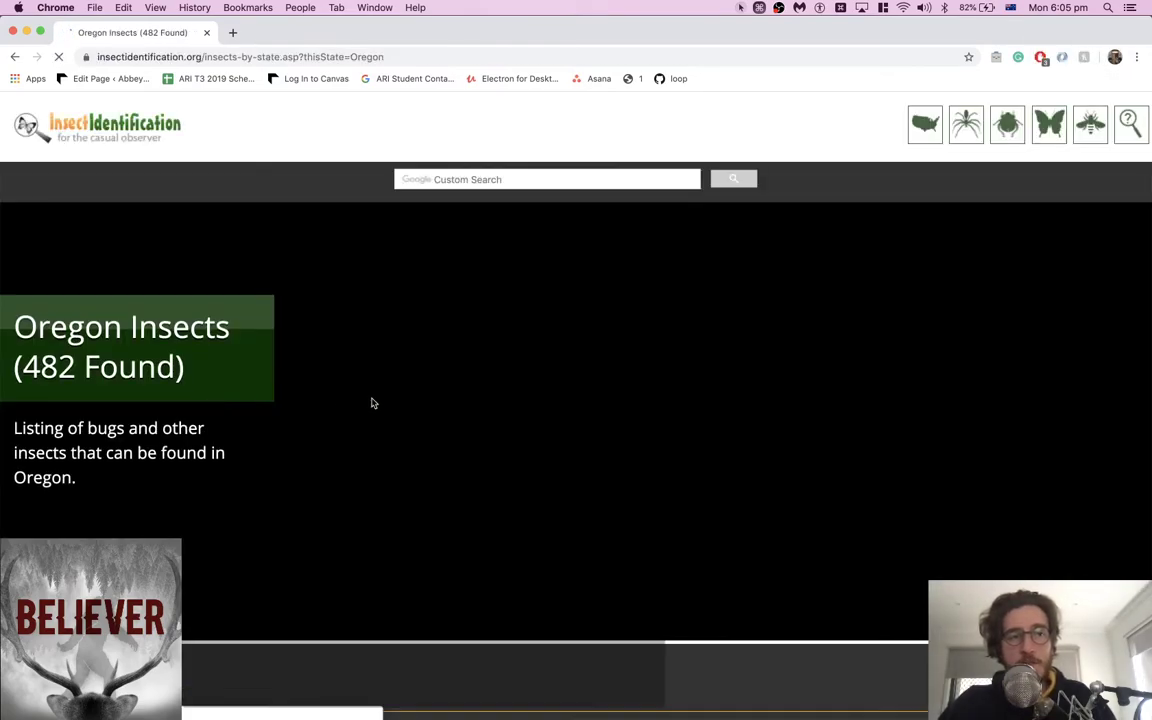
# Look through the alphabetical list of Oregon insects for species that suit the ambience
pyautogui.scroll(-5, 379, 404)
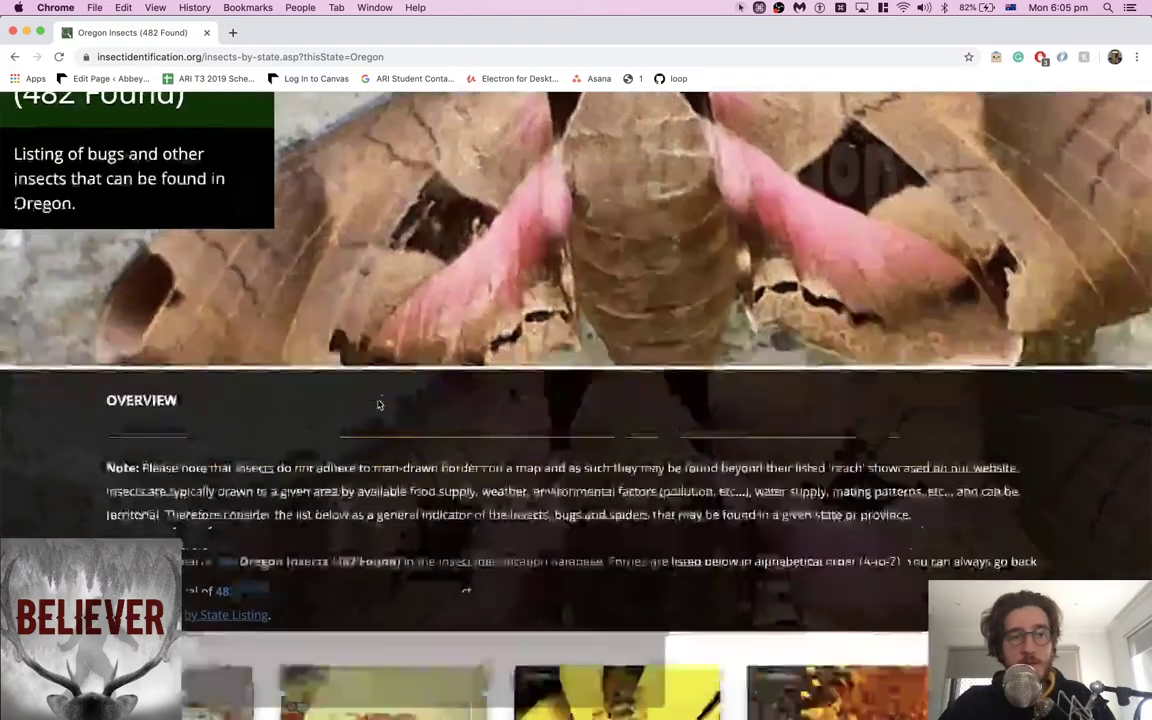
pyautogui.scroll(-3, 379, 404)
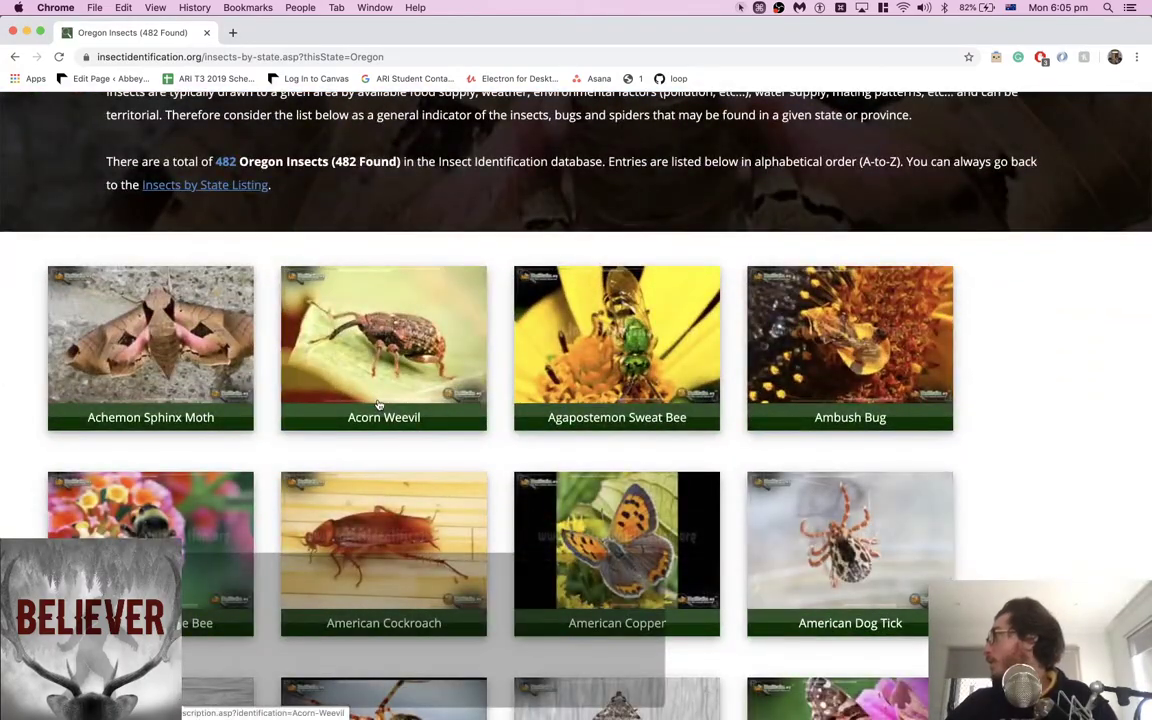
pyautogui.scroll(-1, 403, 380)
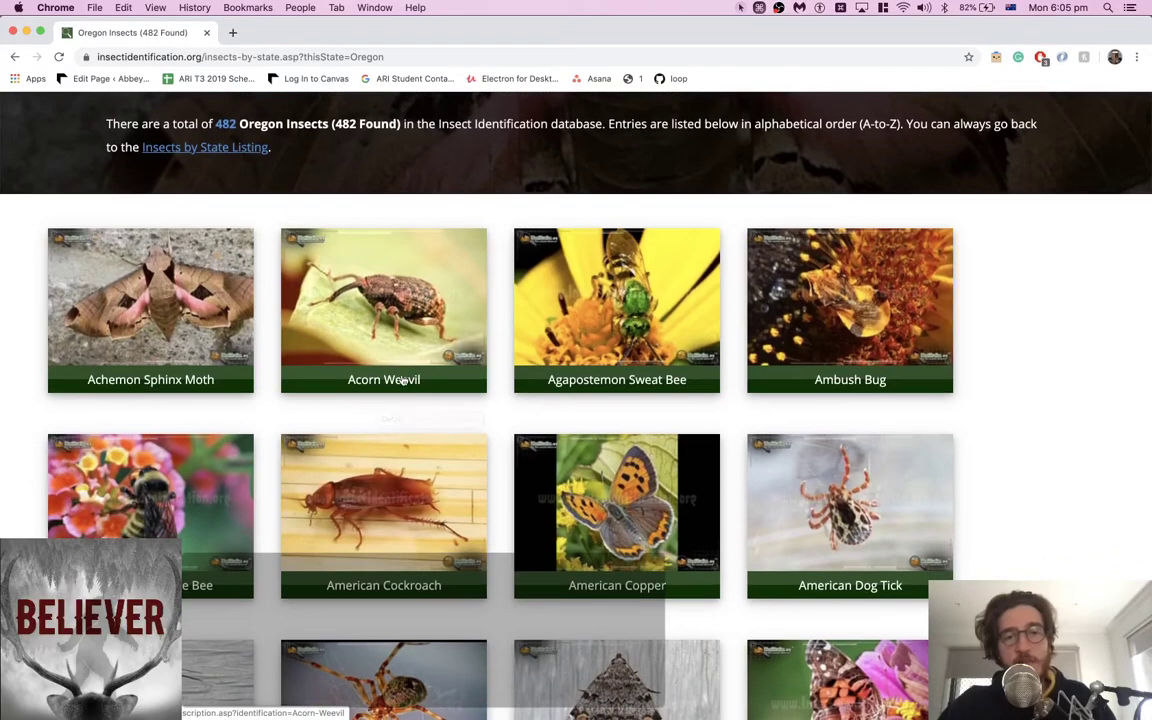
# Skim the list of Oregon insects down to the Arrowhead Orb Weaver row and close the page
pyautogui.scroll(-5, 762, 430)
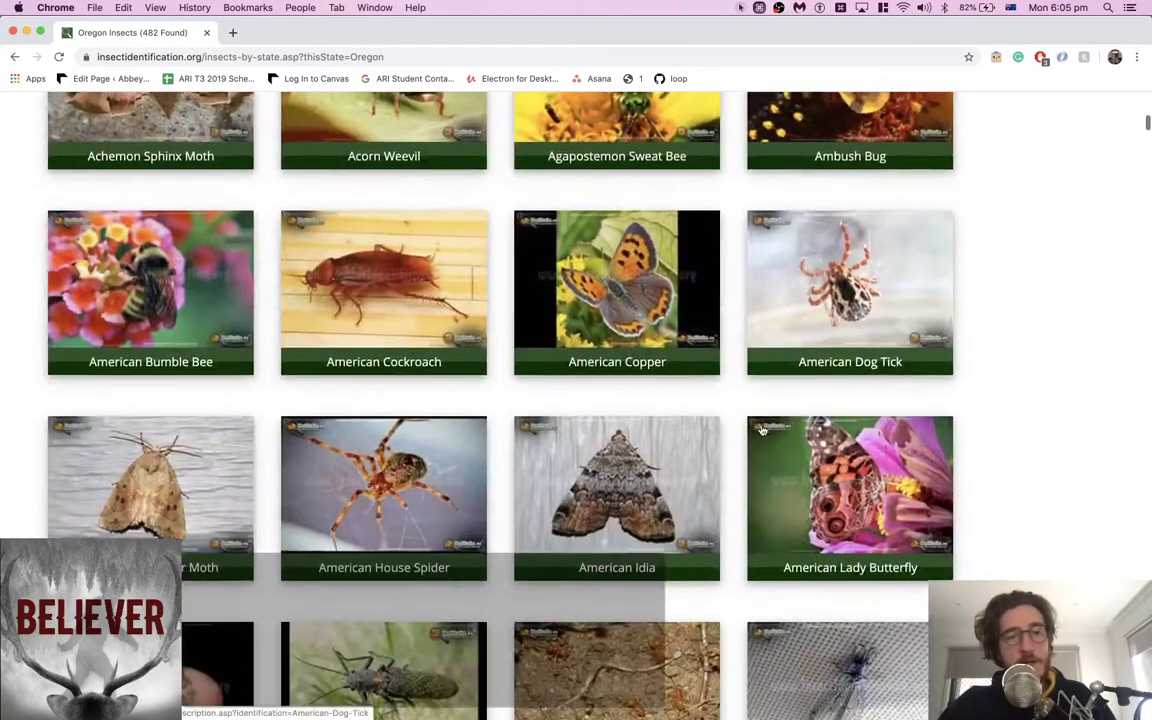
pyautogui.scroll(3, 762, 430)
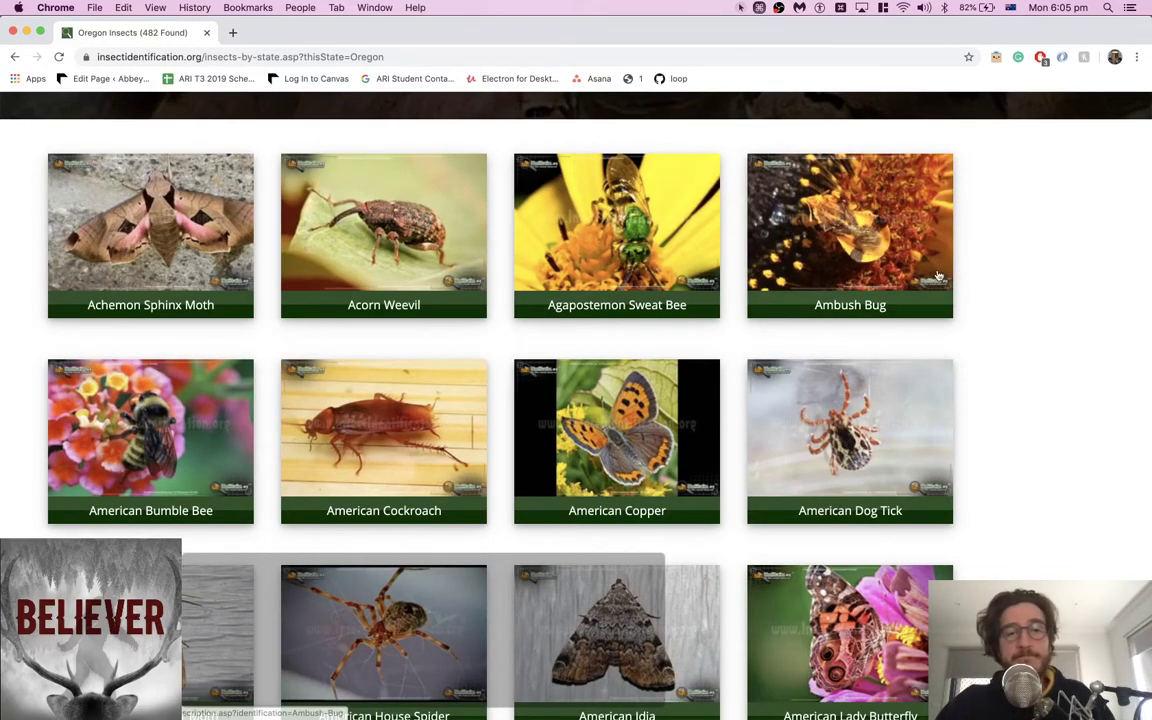
pyautogui.scroll(-6, 1030, 320)
pyautogui.scroll(-4, 1056, 305)
pyautogui.scroll(-1, 1051, 280)
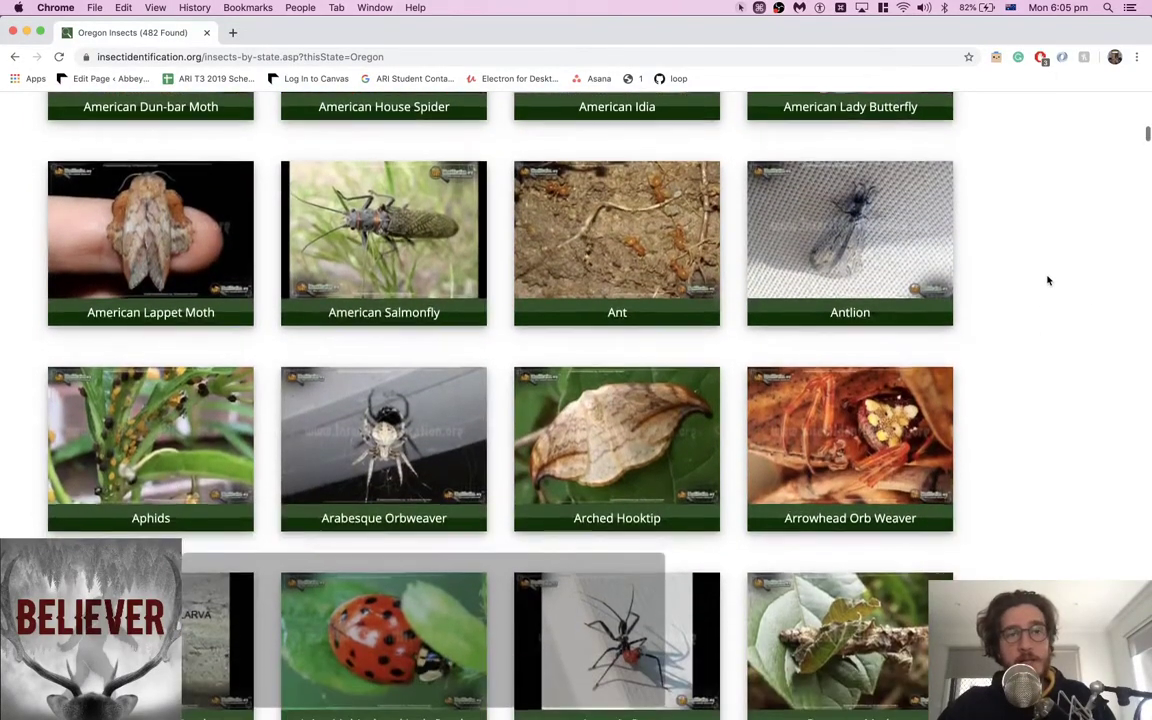
pyautogui.press('super+w')
# Switch to the Search sound library app and search the Hybrid Library for "insects"
pyautogui.press('super+Tab')
pyautogui.press('super+shift+Tab')
pyautogui.press('super+shift+Tab')
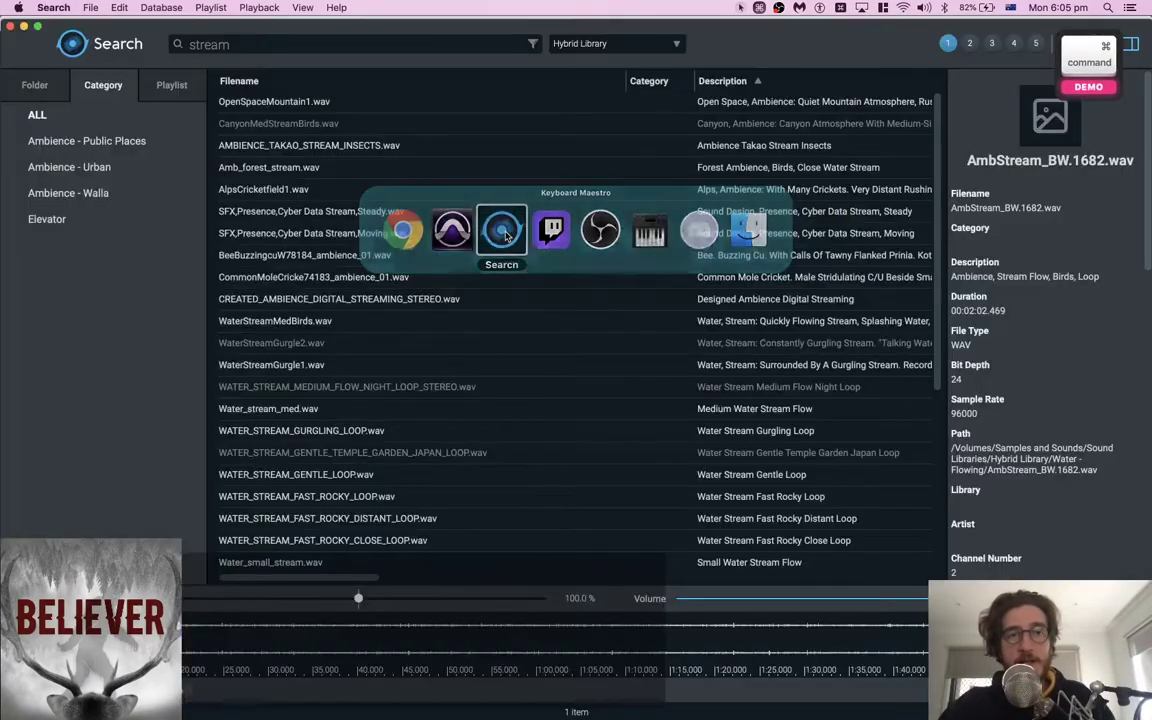
pyautogui.click(343, 47)
pyautogui.press('super+a')
pyautogui.write('insects')
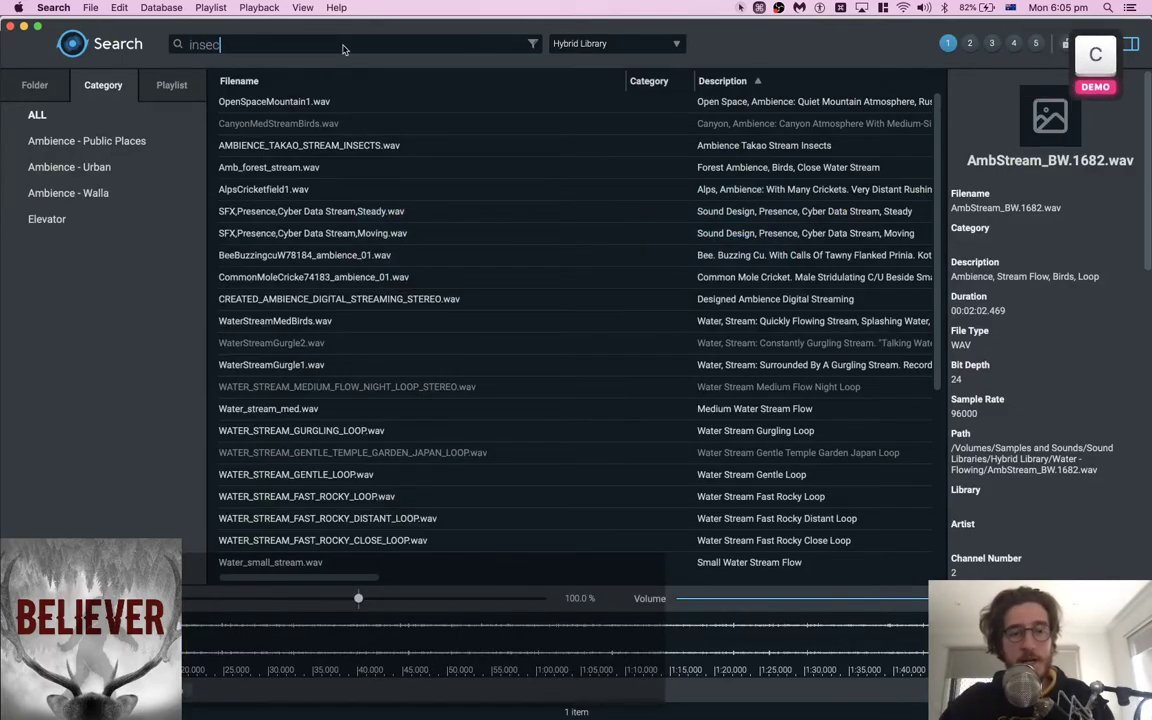
pyautogui.press('Return')
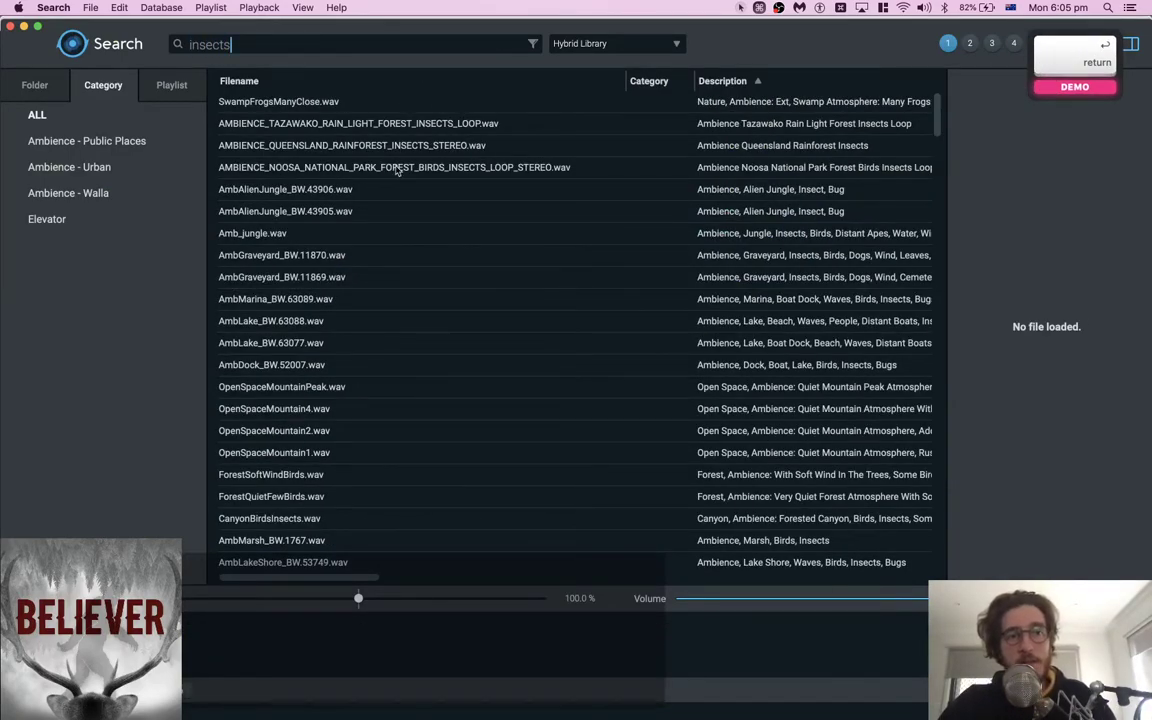
# Look through the insect ambiences, audition OpenSpaceMountain2.wav and select AmbForest_BW.1586.wav
pyautogui.scroll(-6, 391, 291)
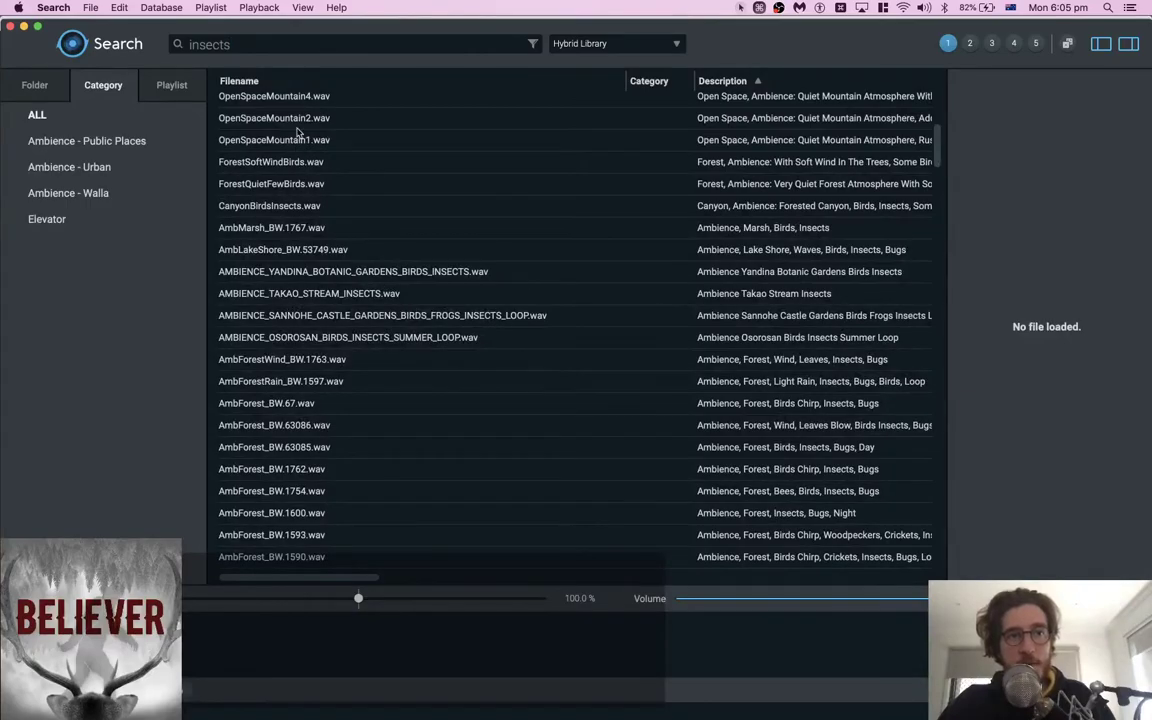
pyautogui.click(296, 124)
pyautogui.scroll(-3, 322, 232)
pyautogui.scroll(-5, 322, 232)
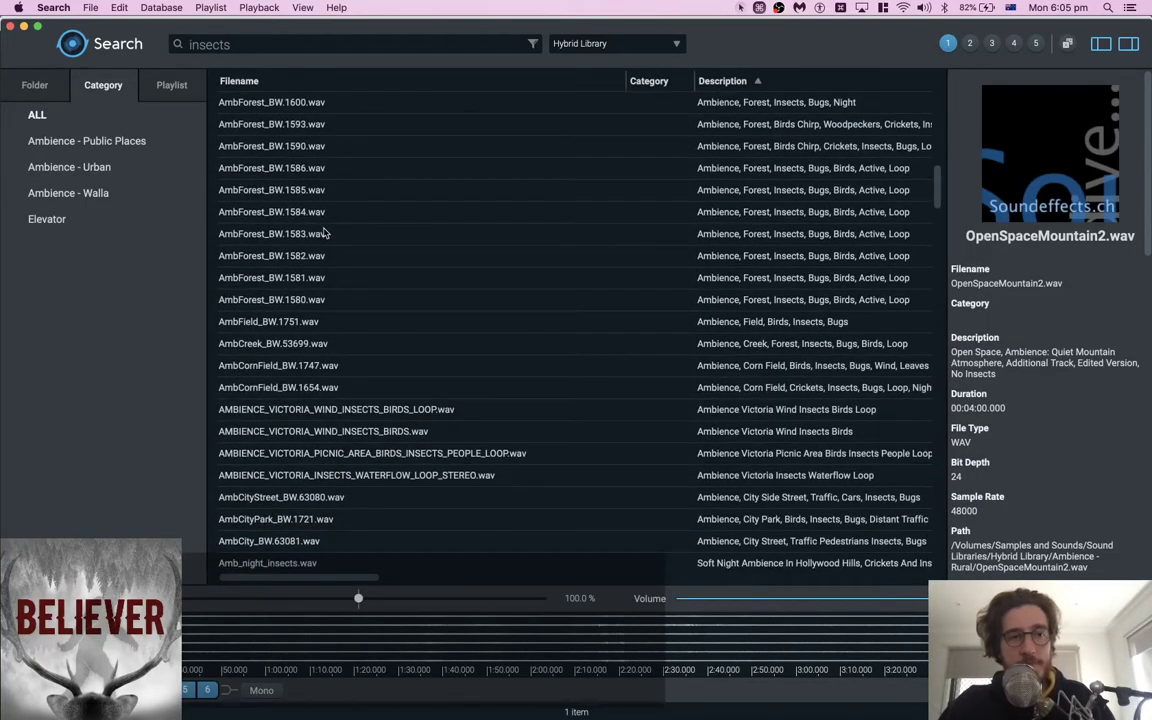
pyautogui.click(763, 168)
# Check the edit cursor on AMB A.1 in Pro Tools and send AmbForest_BW.1586.wav from Search to that track at 2:23.116
pyautogui.press('super+Tab')
pyautogui.press('super+Tab')
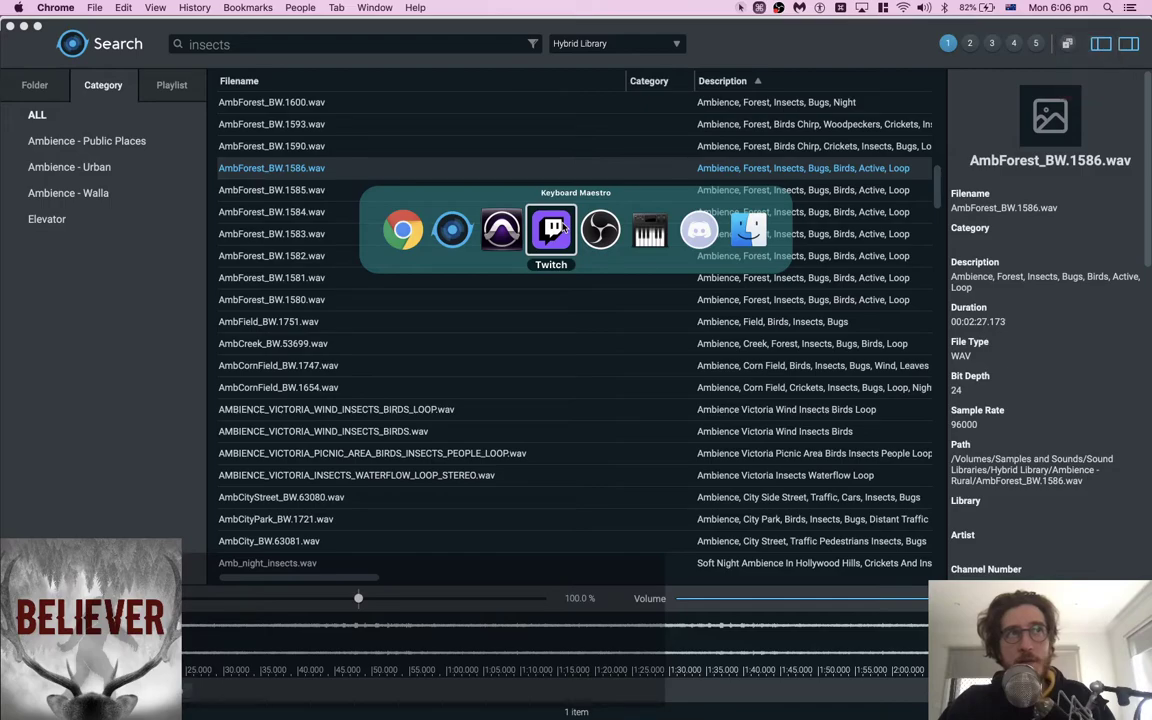
pyautogui.click(502, 230)
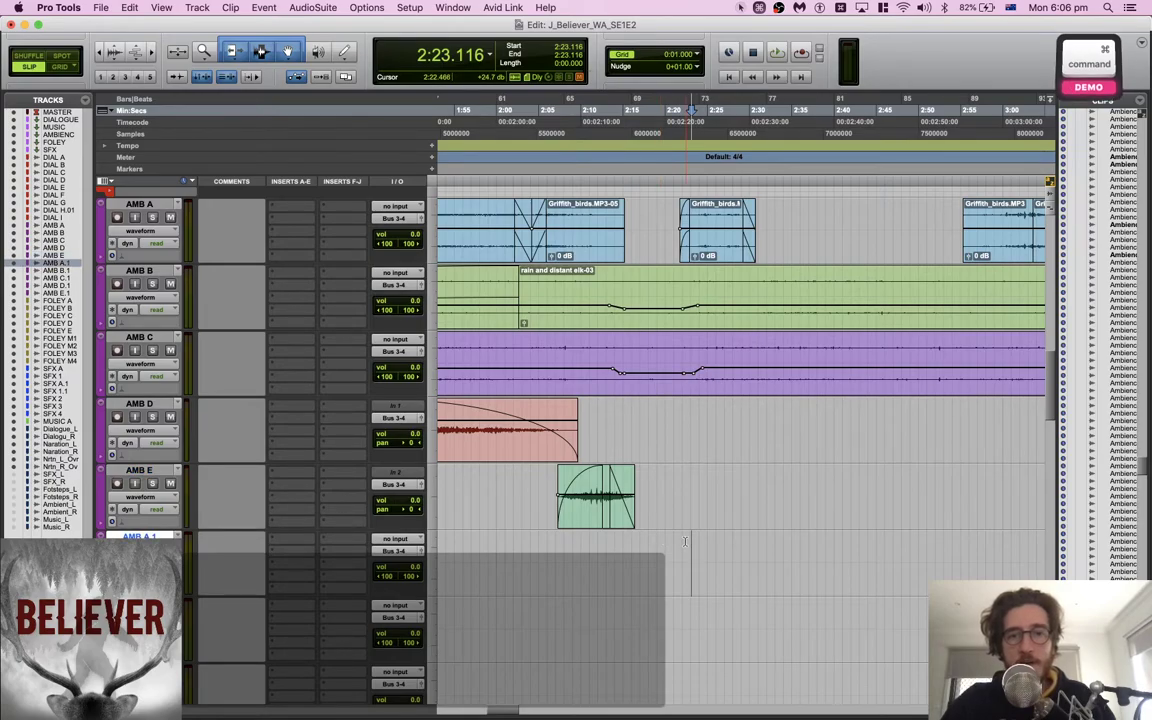
pyautogui.press('super+Tab')
pyautogui.press('super+Tab')
pyautogui.press('super+Tab')
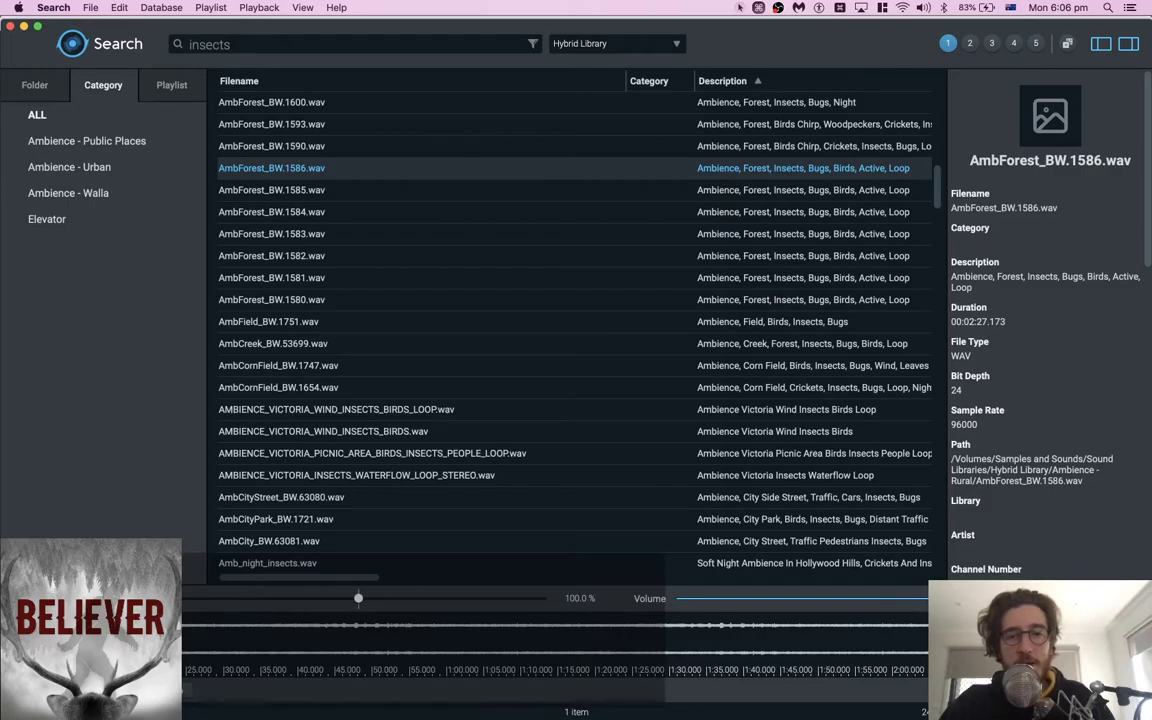
pyautogui.press('s')
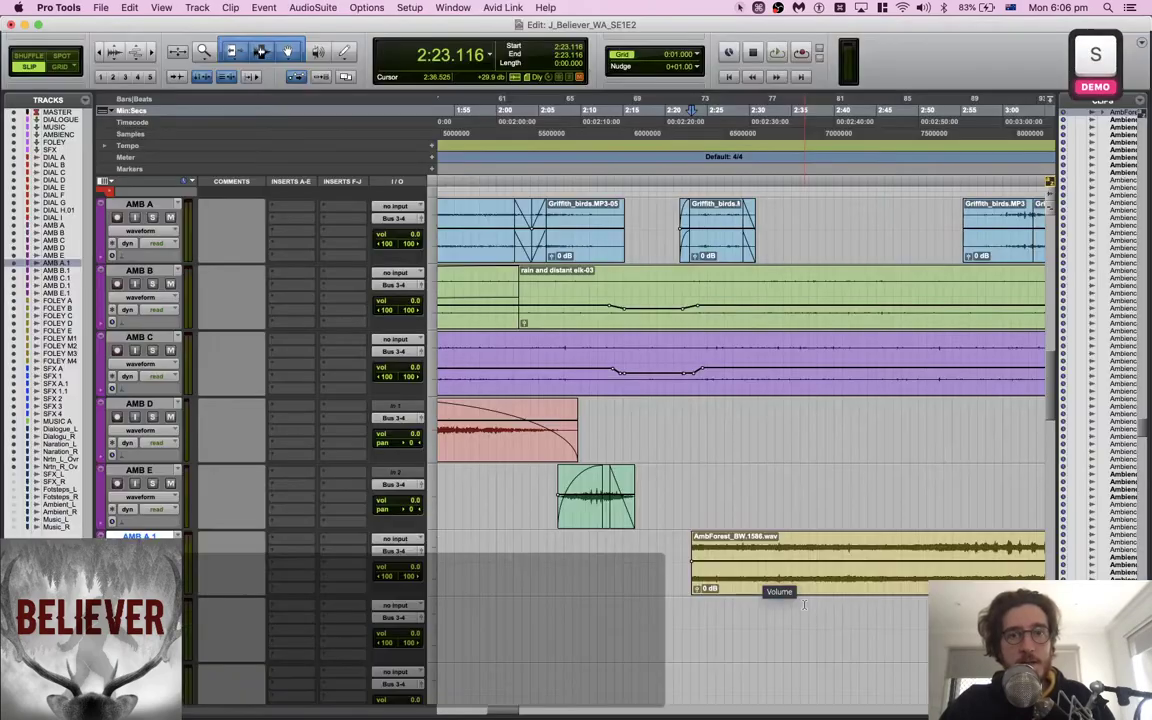
# Add a fade-in to the AmbForest_BW.1586.wav clip on AMB A.1, from its start to about 2:37
pyautogui.keyDown('alt'); pyautogui.scroll(-5, 803, 604); pyautogui.keyUp('alt')
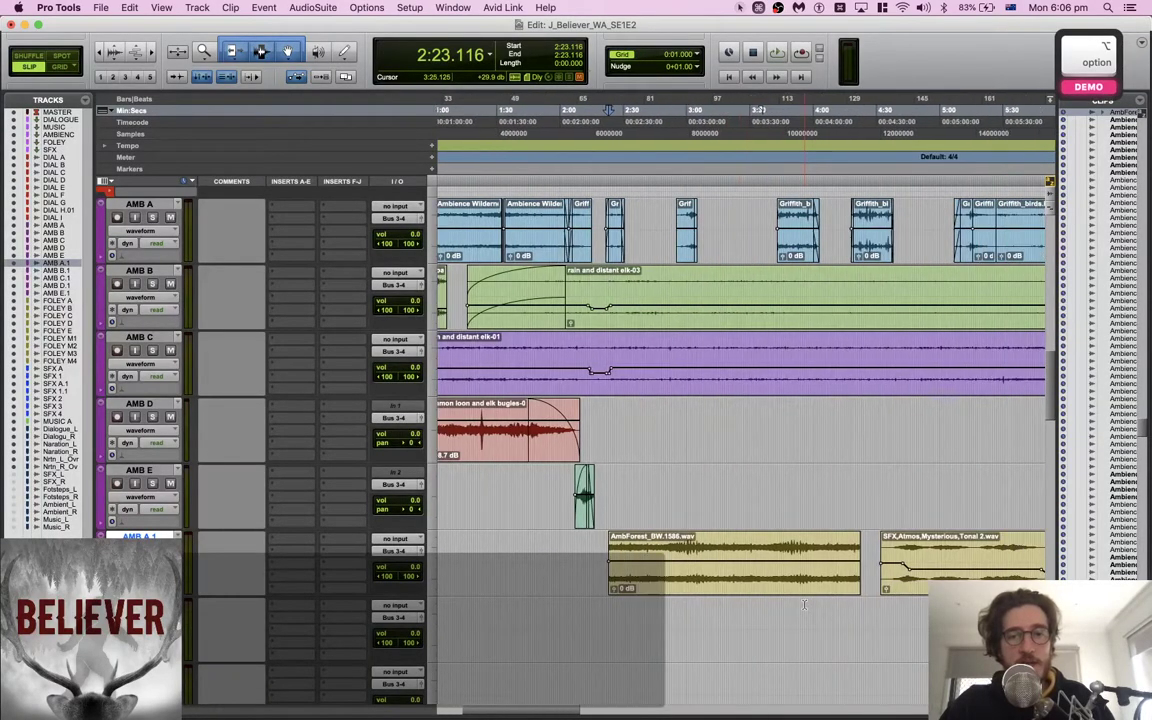
pyautogui.moveTo(591, 550); pyautogui.dragTo(638, 550)
pyautogui.press('f')
pyautogui.click(593, 550)
# Play back the AmbForest_BW.1586.wav clip and lower its clip gain to -4.8 dB
pyautogui.press('space')
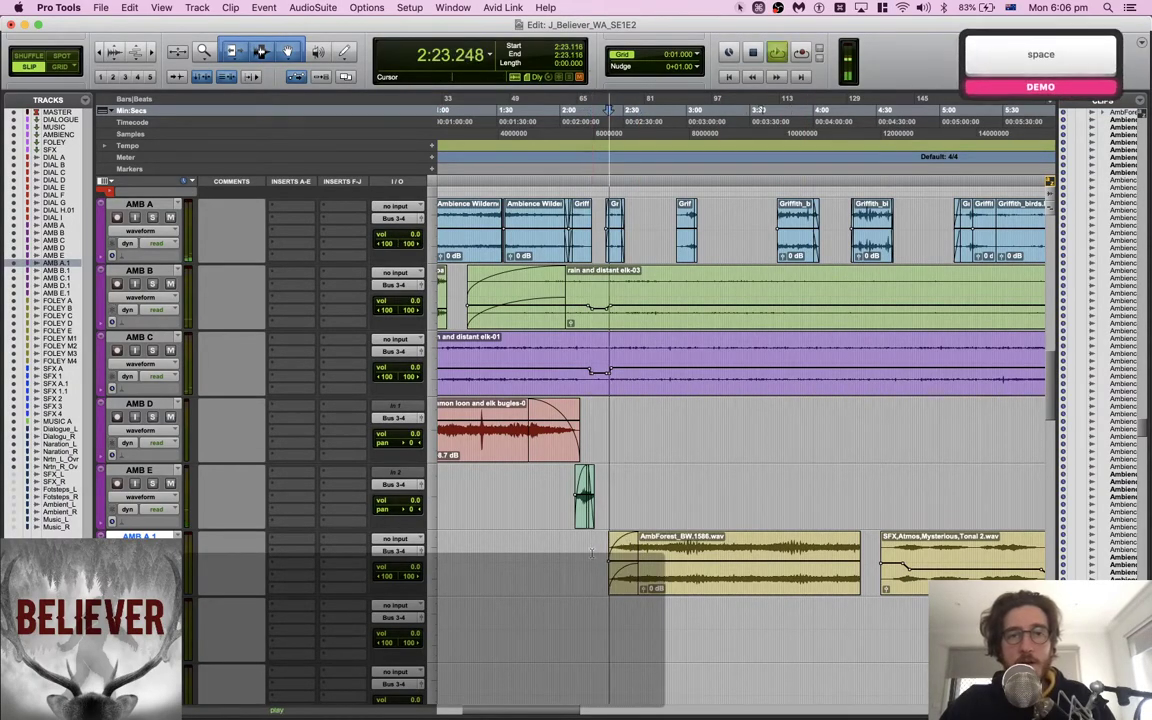
pyautogui.keyDown('alt'); pyautogui.scroll(2, 592, 553); pyautogui.keyUp('alt')
pyautogui.hscroll(2, 592, 553)
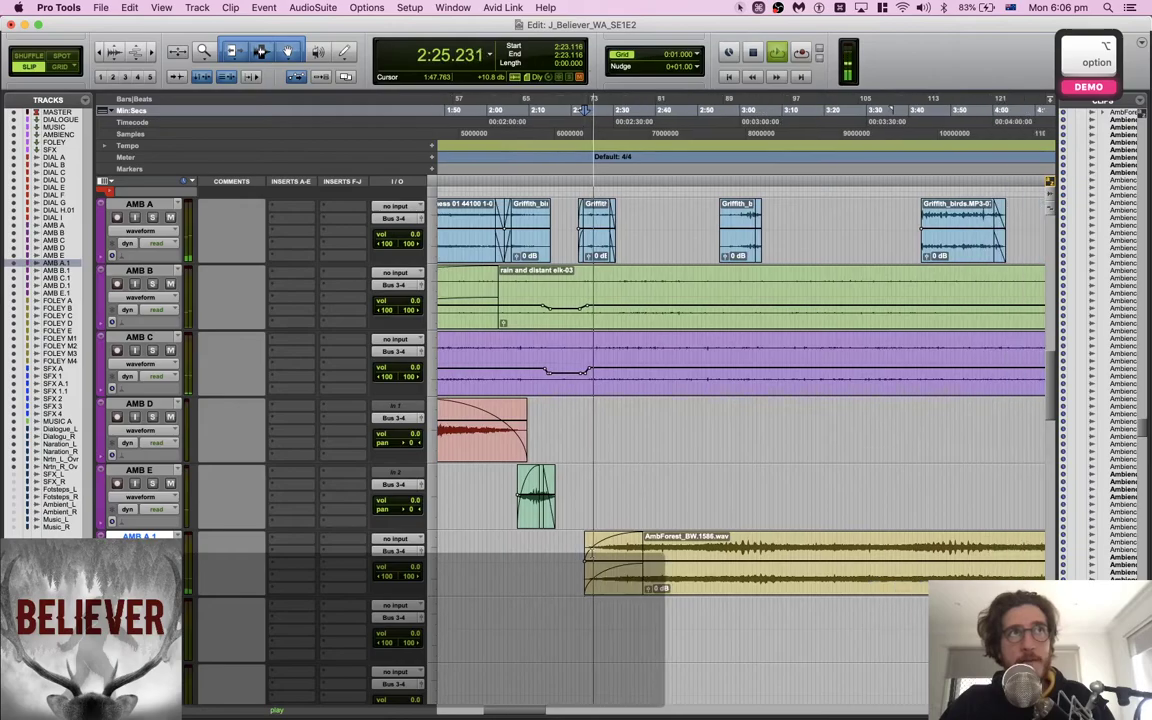
pyautogui.moveTo(693, 557); pyautogui.dragTo(693, 562)
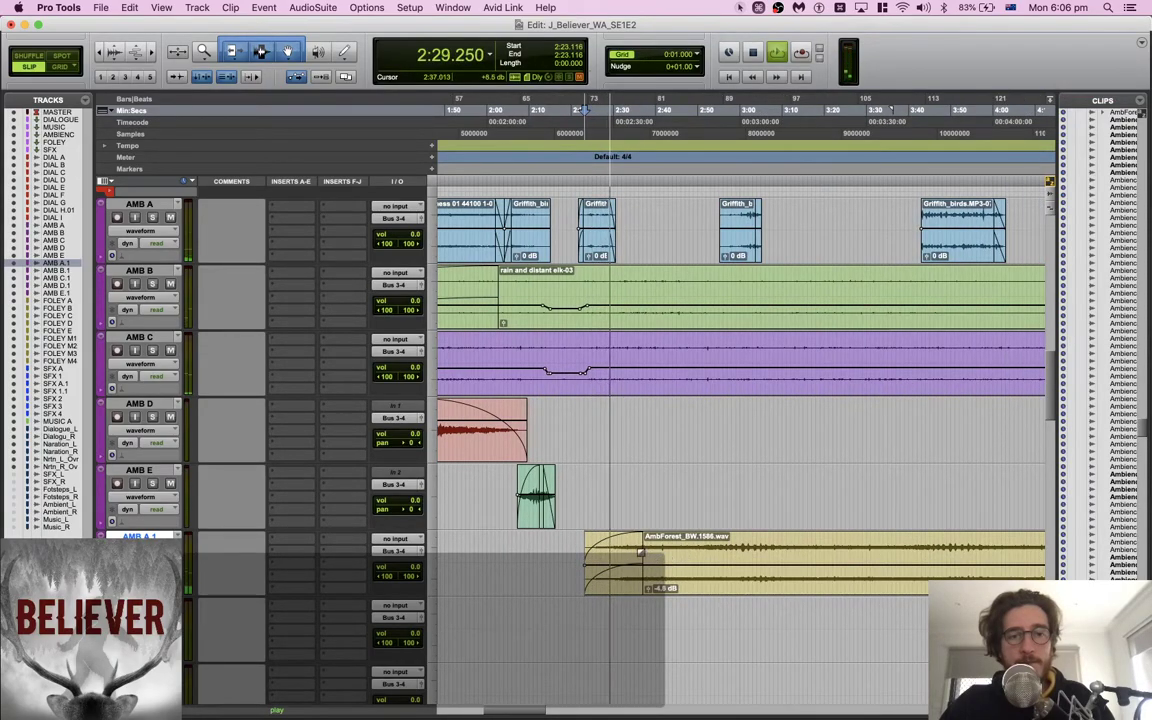
# Trim the AmbForest_BW.1586.wav clip to end at about 2:36, with a fade-in to about 2:27.4 and a fade-out at its end
pyautogui.moveTo(636, 542)
pyautogui.mouseDown()
pyautogui.moveTo(609, 542)
pyautogui.moveTo(640, 545)
pyautogui.mouseUp()
pyautogui.press('space')
pyautogui.click(640, 548)
pyautogui.press('s')
pyautogui.click(613, 543)
pyautogui.click(603, 541)
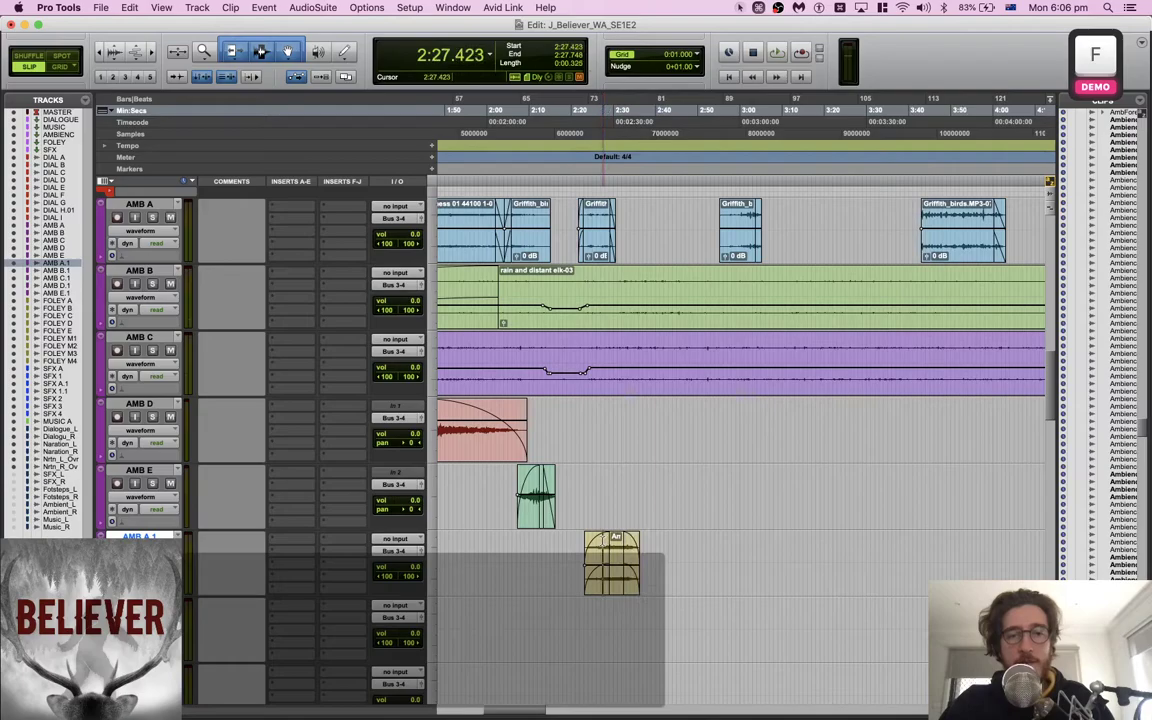
pyautogui.click(608, 540)
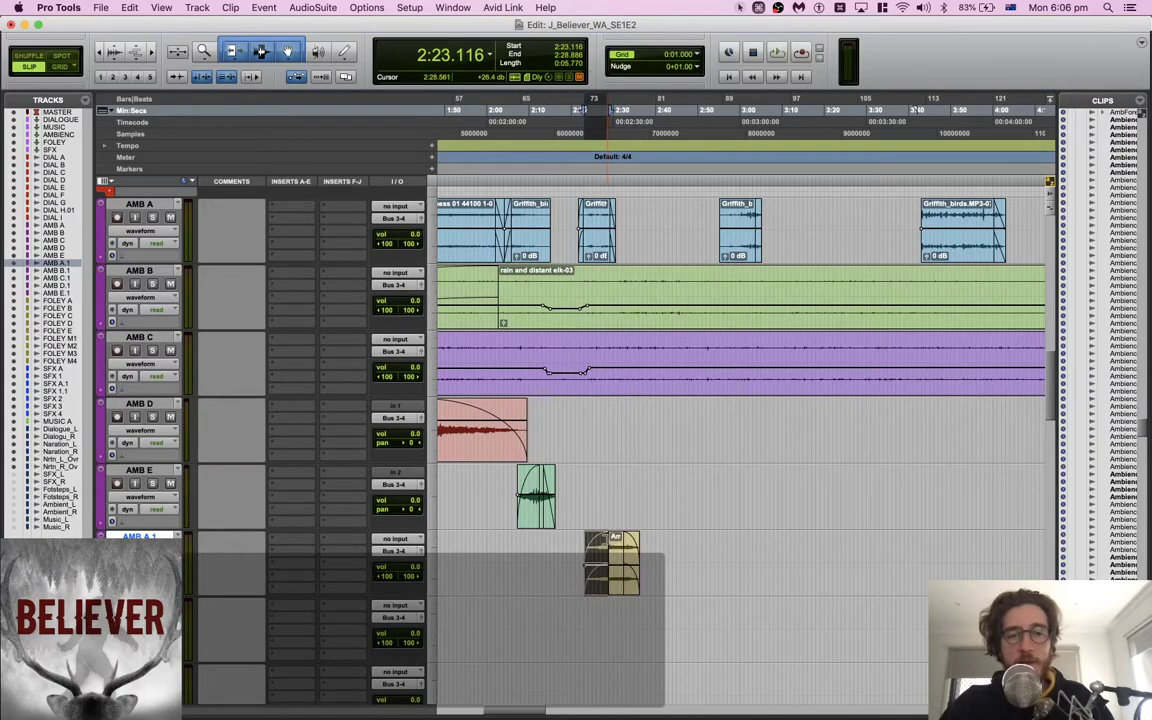
# Play back the AmbForest_BW.1586.wav clip, shorten it to end at about 2:35 and start its fade-out at about 2:29
pyautogui.press('space')
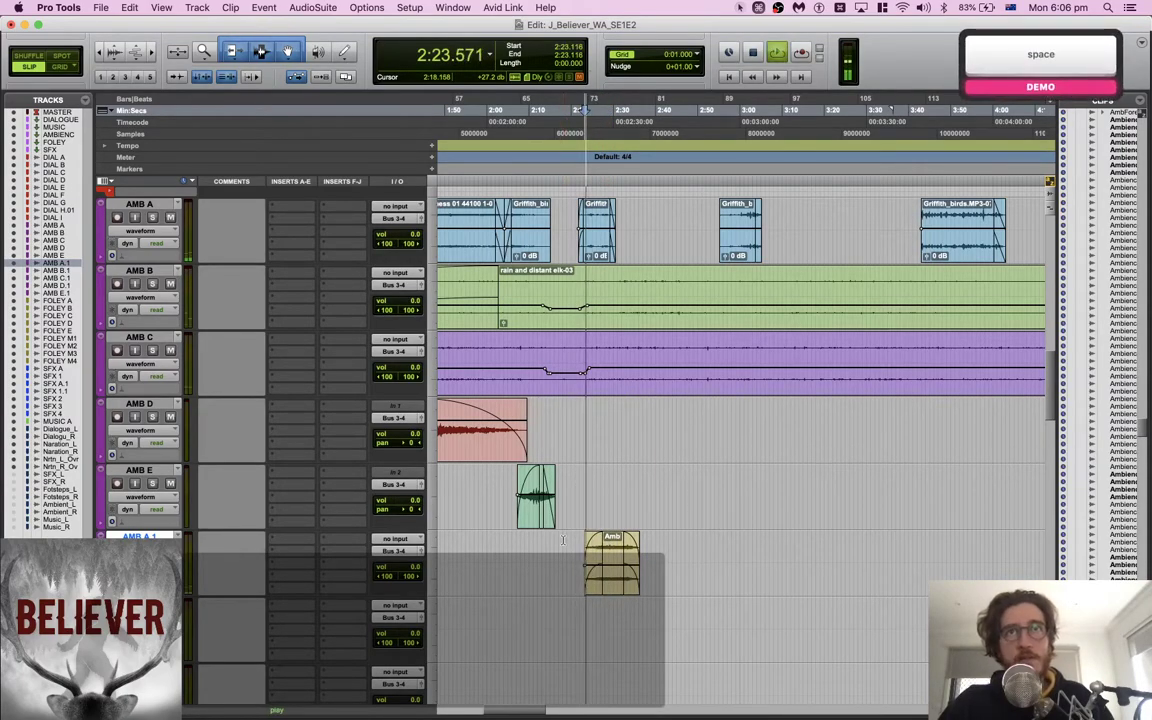
pyautogui.press('alt+super+bracketright')
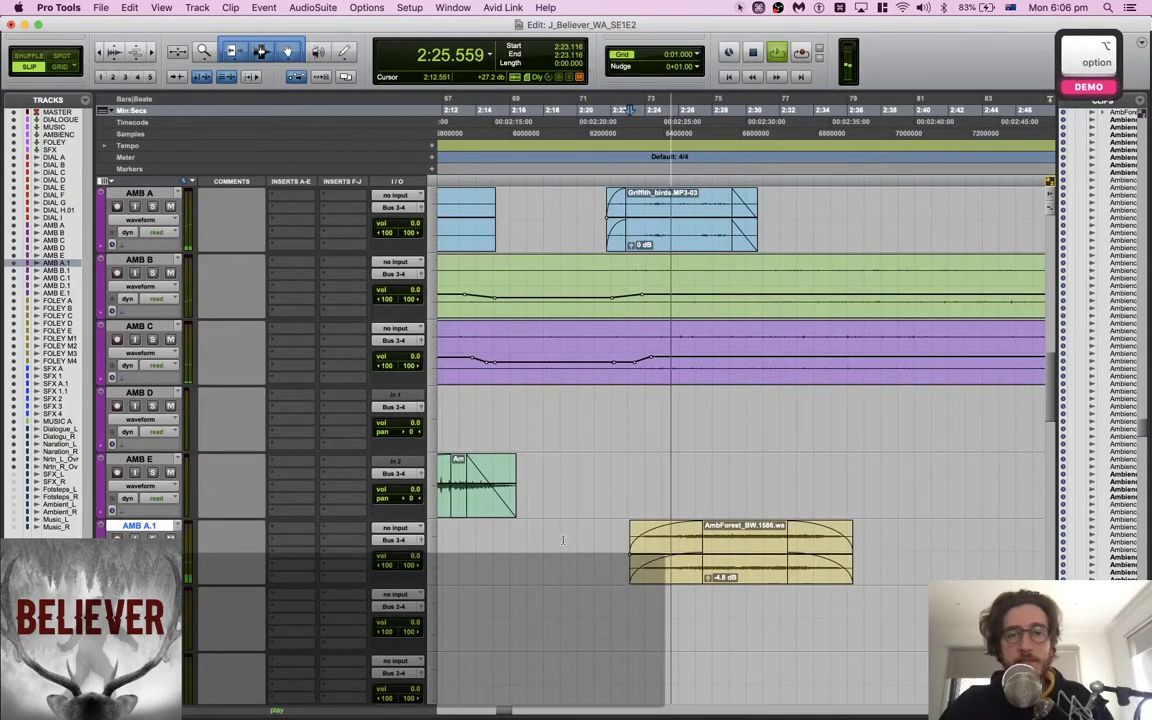
pyautogui.moveTo(680, 539); pyautogui.dragTo(614, 537)
pyautogui.press('space')
pyautogui.moveTo(742, 533); pyautogui.dragTo(714, 529)
pyautogui.press('space')
pyautogui.press('space')
pyautogui.press('space')
pyautogui.press('space')
pyautogui.moveTo(615, 532); pyautogui.dragTo(623, 532)
pyautogui.click(610, 527)
pyautogui.press('space')
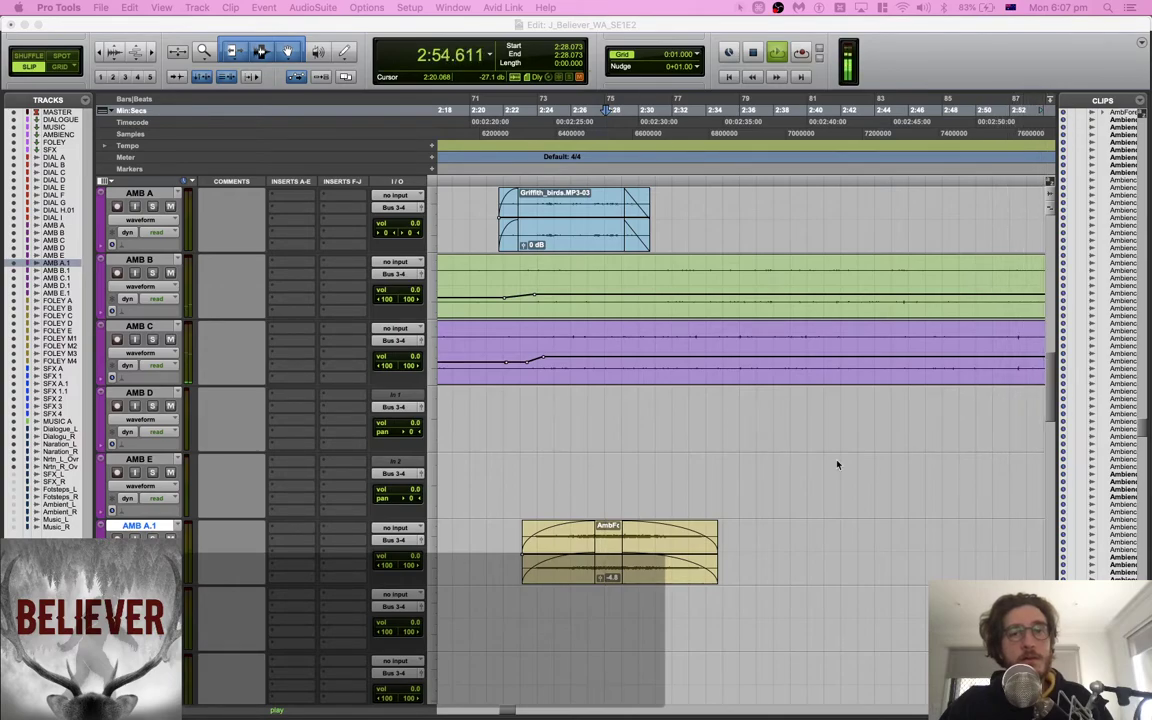
# Play back the ambience around the next Griffith_birds clip on AMB A, from about 2:55.3
pyautogui.scroll(3, 784, 447)
pyautogui.press('space')
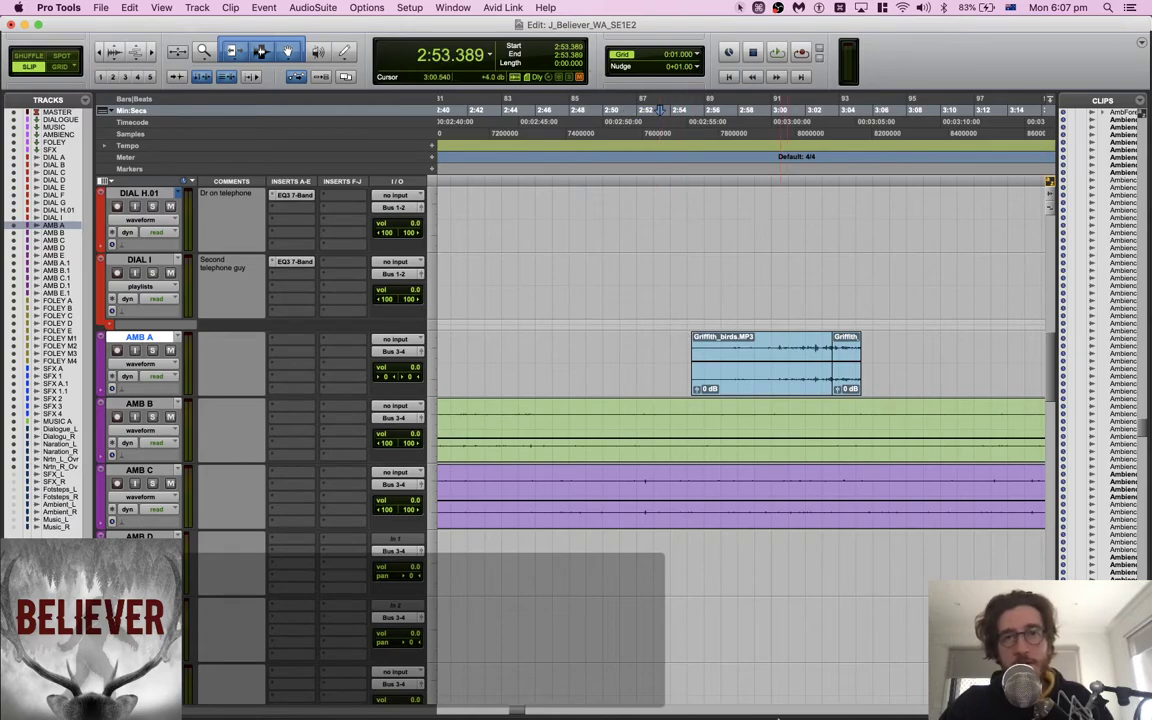
pyautogui.moveTo(795, 700)
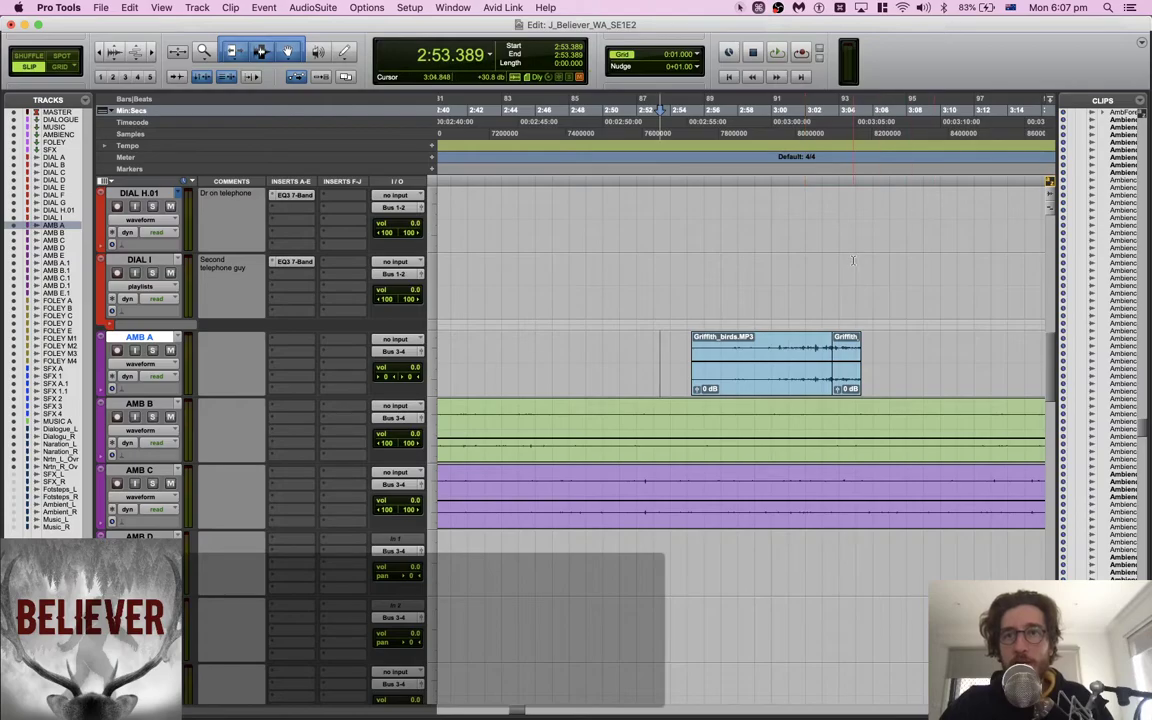
pyautogui.press('space')
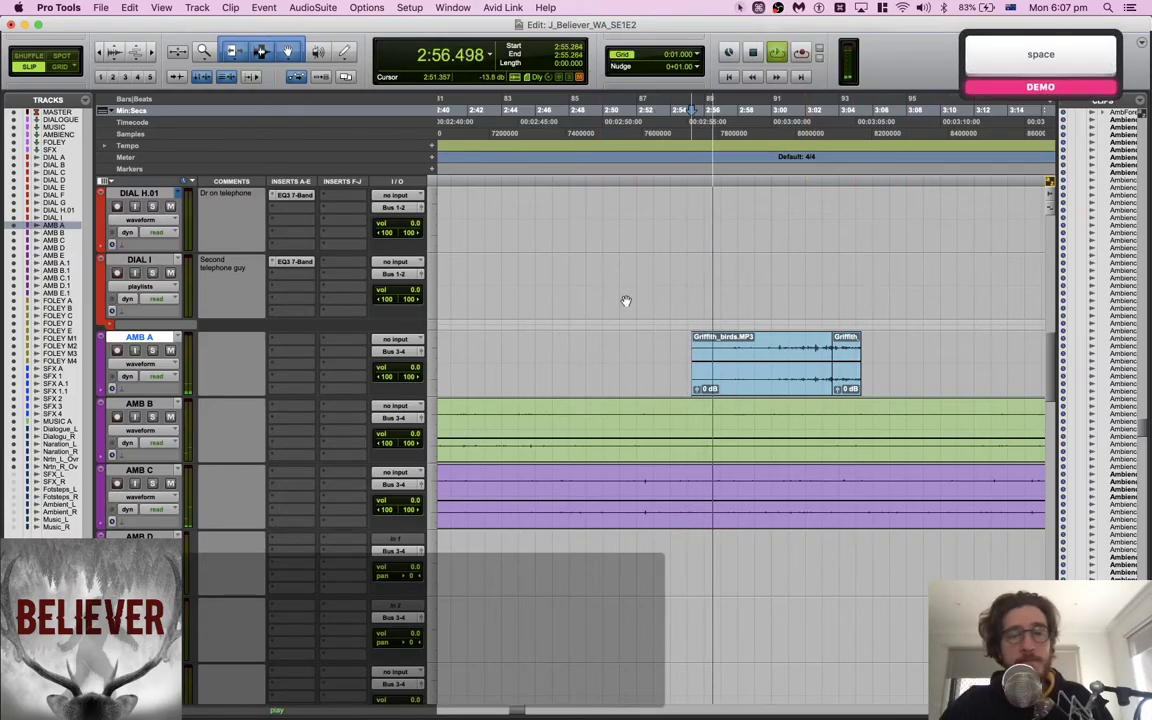
pyautogui.scroll(10, 628, 305)
pyautogui.press('space')
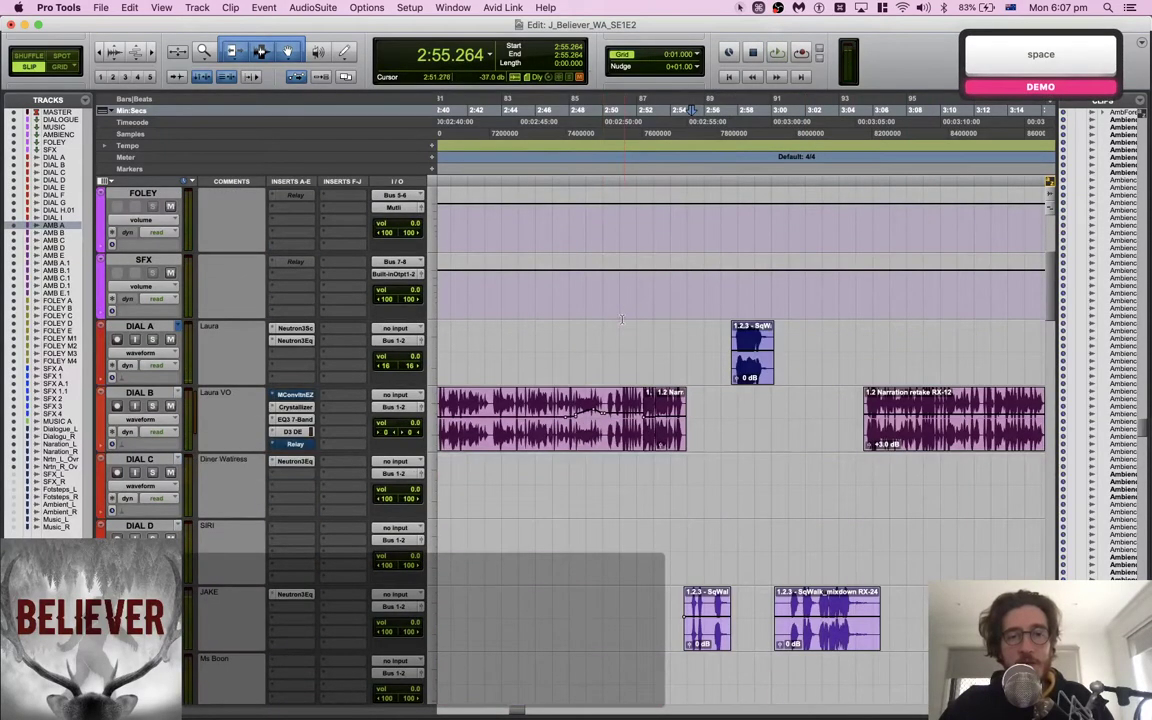
# Play back the DIAL B narration from about 2:49.3, then soloed from about 2:51.2, and clear the solo
pyautogui.click(592, 398)
pyautogui.press('space')
pyautogui.keyDown('alt'); pyautogui.scroll(5, 592, 398); pyautogui.keyUp('alt')
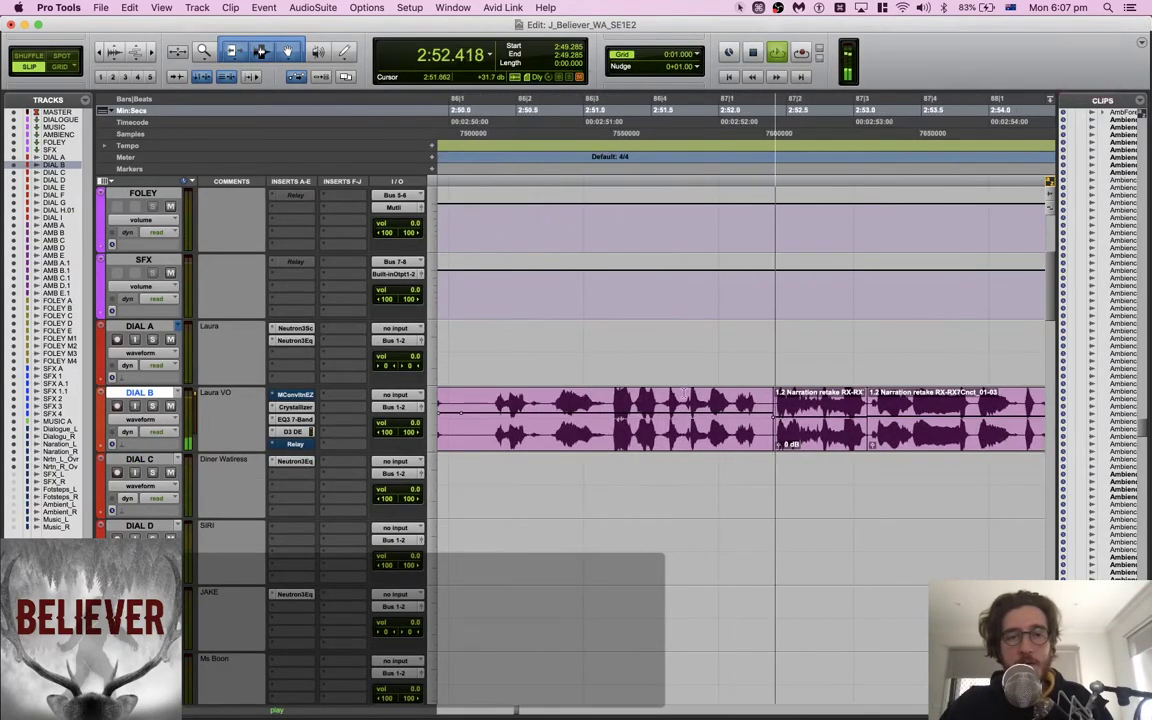
pyautogui.press('space')
pyautogui.press('space')
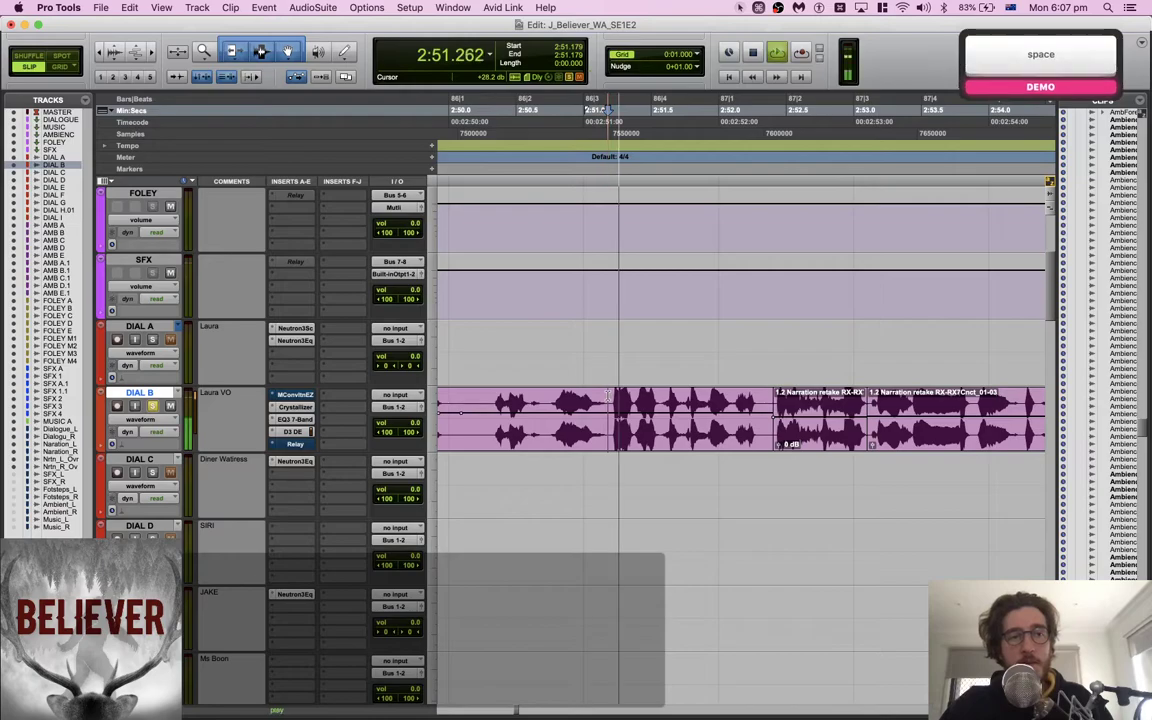
pyautogui.hotkey('shift', 's')
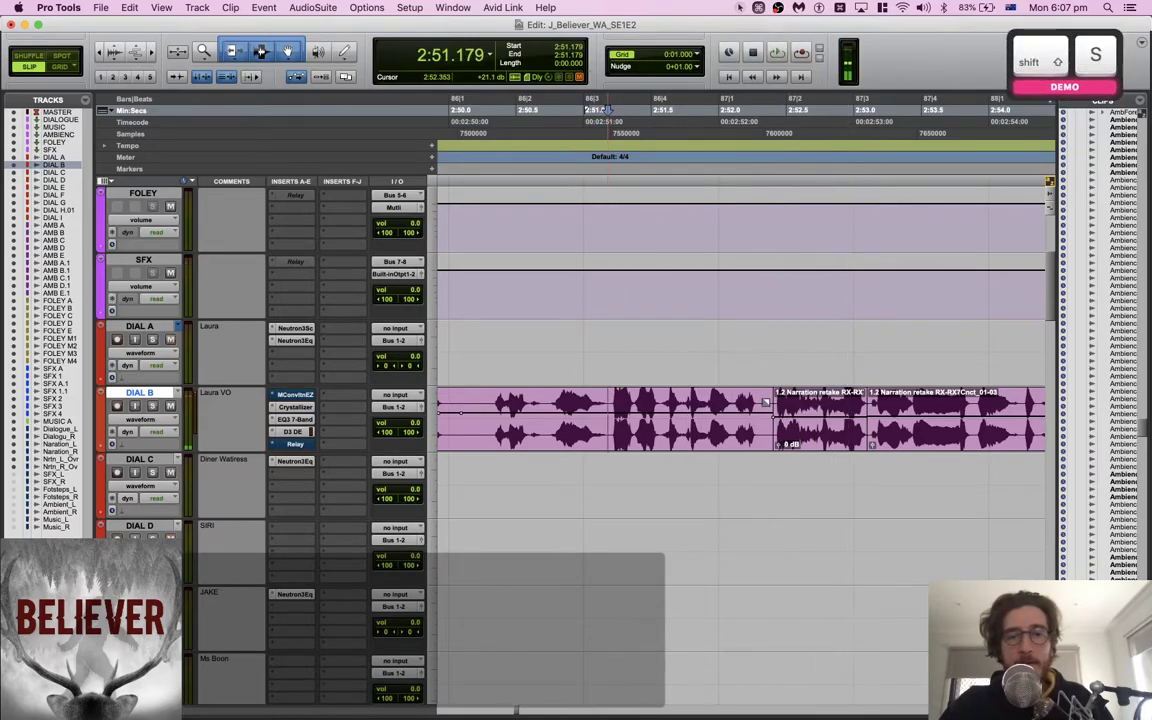
# Mute the two adjoining 177495__snapper clips on SFX A between about 2:51.8 and 2:52.5
pyautogui.scroll(-10, 765, 402)
pyautogui.scroll(-5, 765, 402)
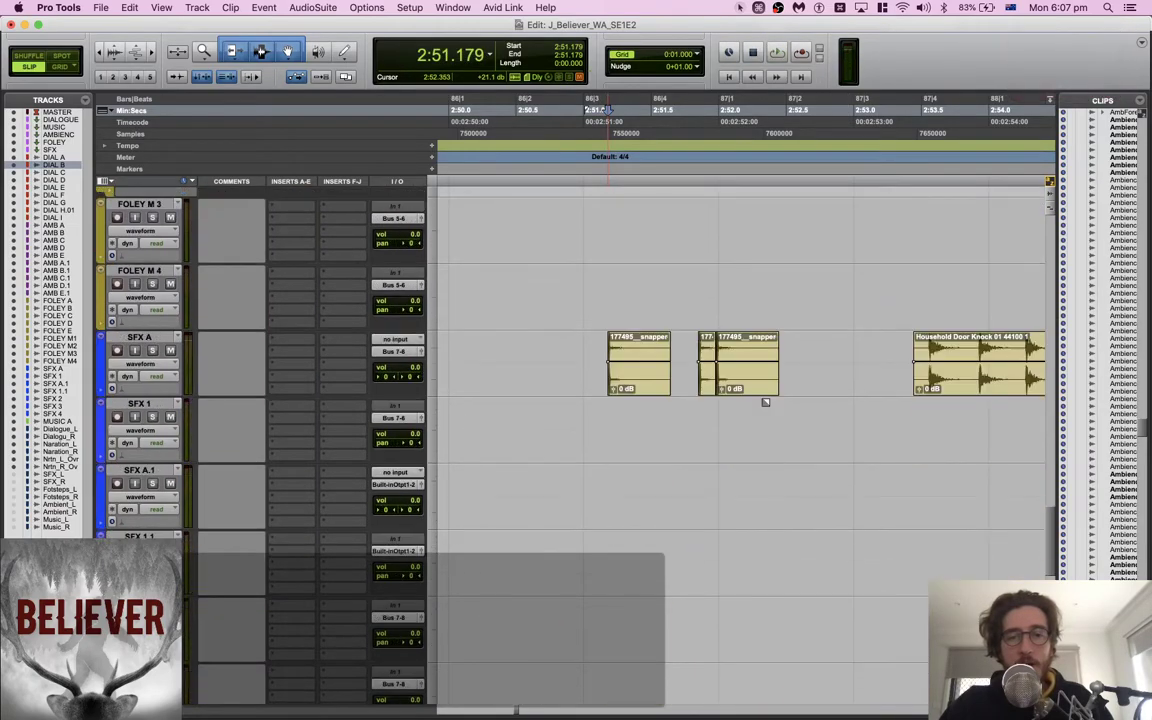
pyautogui.click(745, 342)
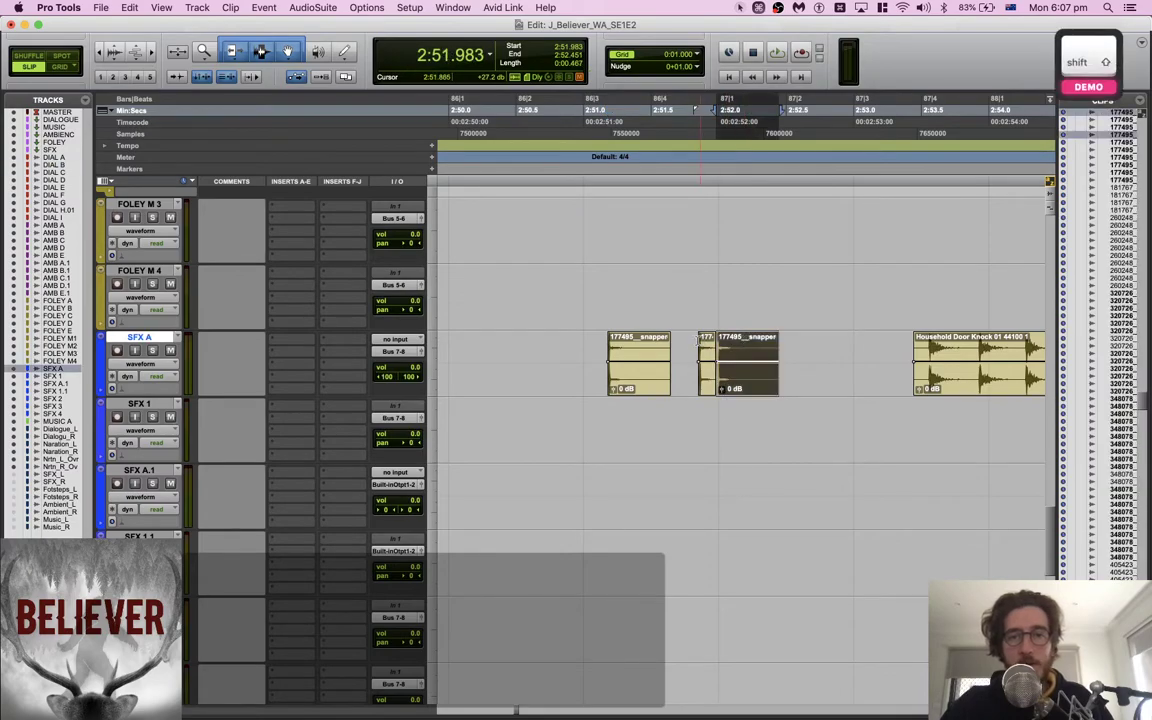
pyautogui.keyDown('shift'); pyautogui.click(692, 340); pyautogui.keyUp('shift')
pyautogui.press('cmd+m')
# Play back SFX A from about 2:50.5 and mute the remaining 177495__snapper clip at about 2:51.2
pyautogui.click(526, 358)
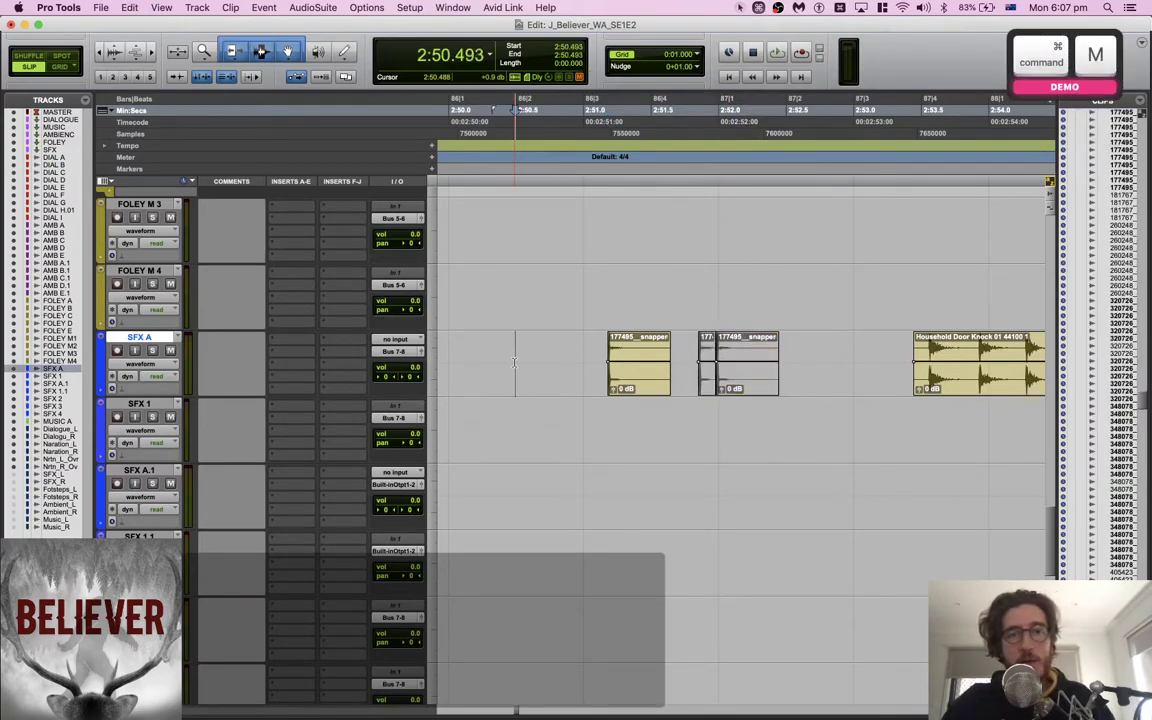
pyautogui.press('space')
pyautogui.press('space')
pyautogui.click(531, 360)
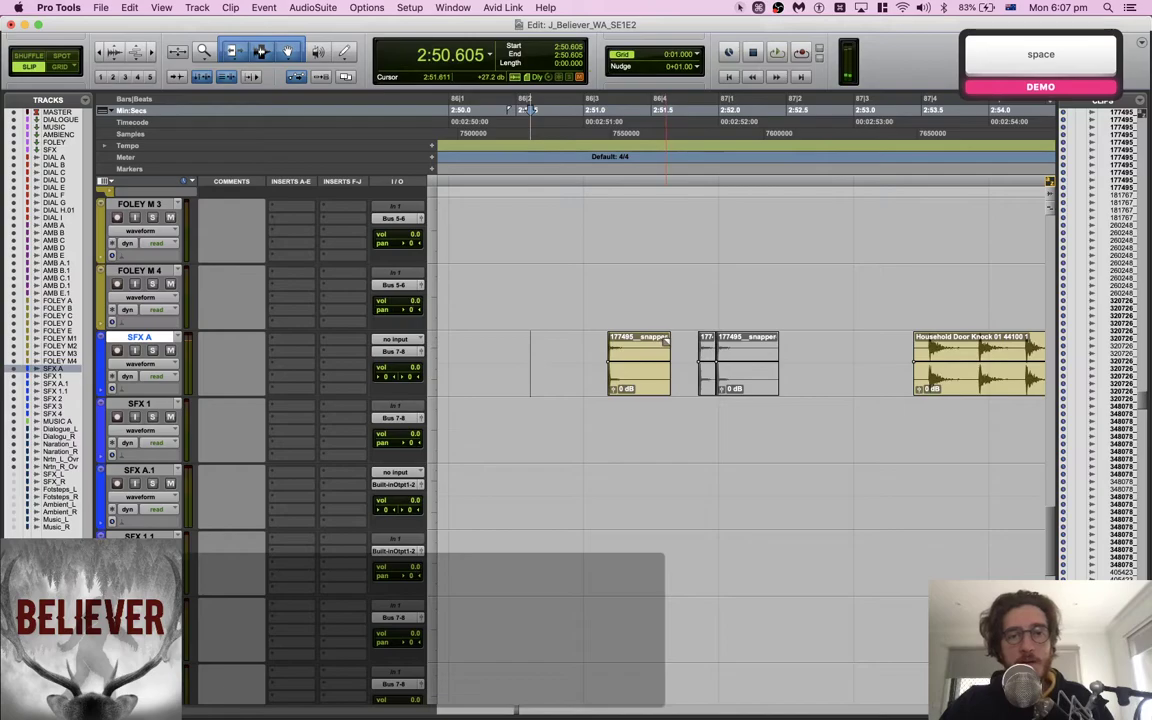
pyautogui.click(645, 347)
pyautogui.press('cmd+m')
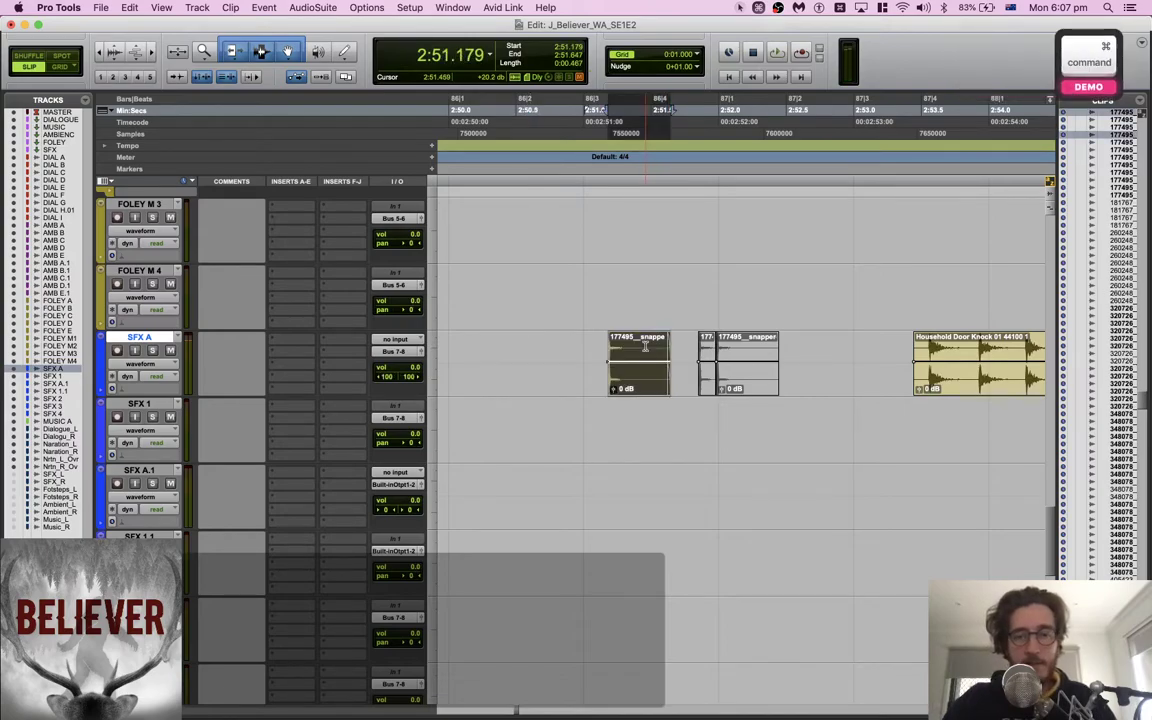
# Extend the selection target to SFX 1, switch to the Search app and search the sound library for "snap"
pyautogui.press(';')
pyautogui.press('cmd+space')
pyautogui.write('se')
pyautogui.press('Return')
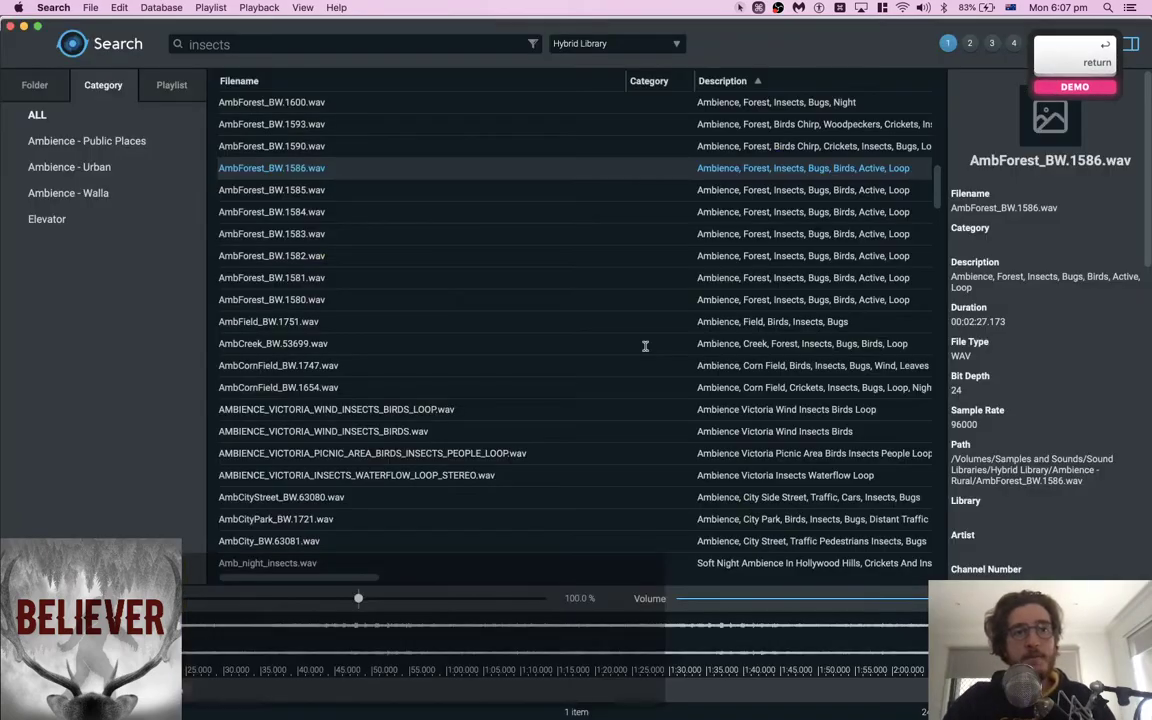
pyautogui.press('cmd+a')
pyautogui.write('snap')
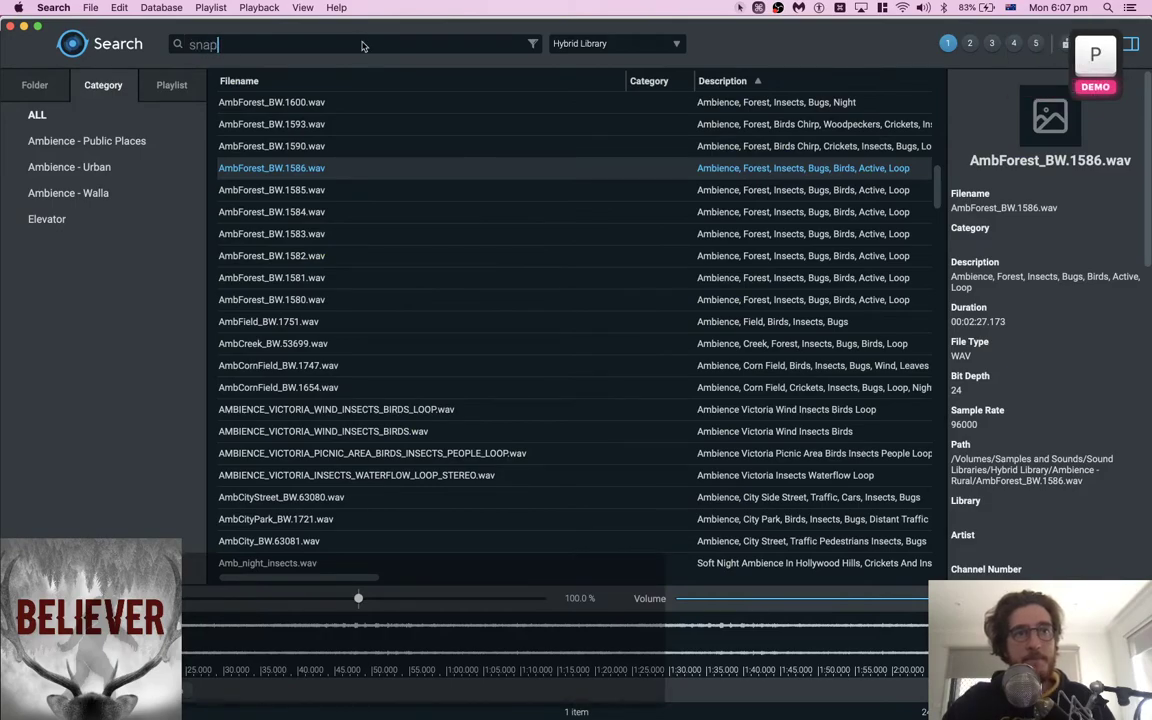
pyautogui.press('Return')
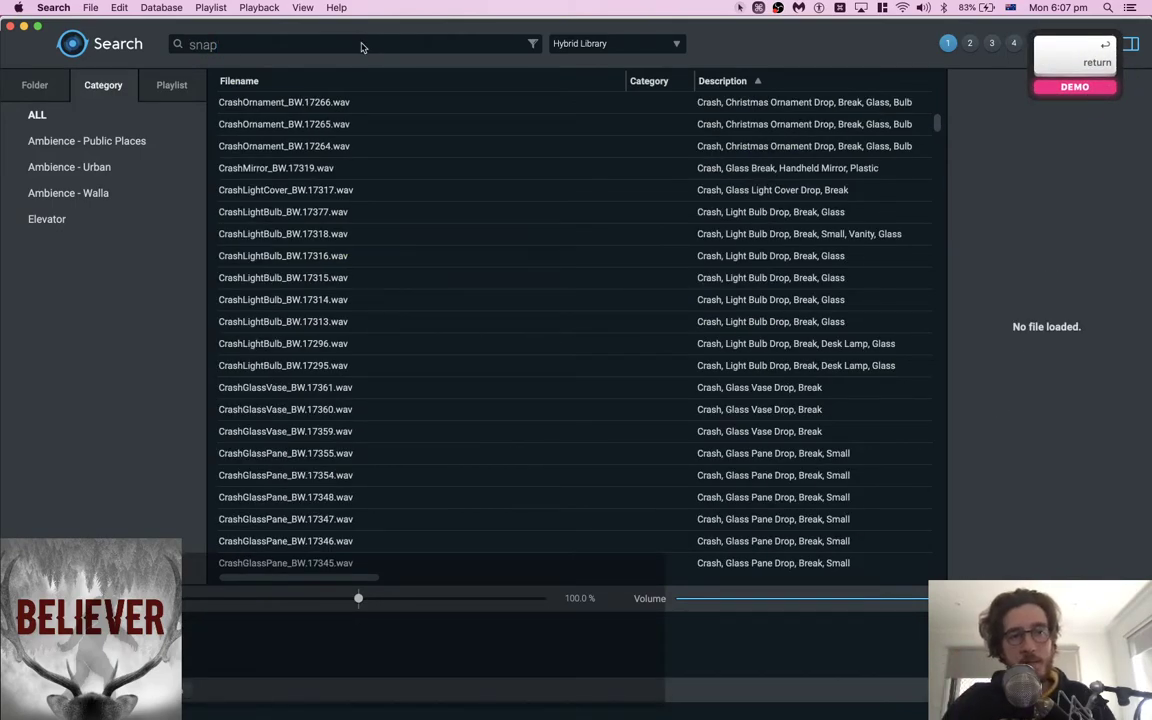
# Switch back to Pro Tools and select the empty range on SFX 1 from about 2:50.885 to 2:52.088
pyautogui.press('super+Tab')
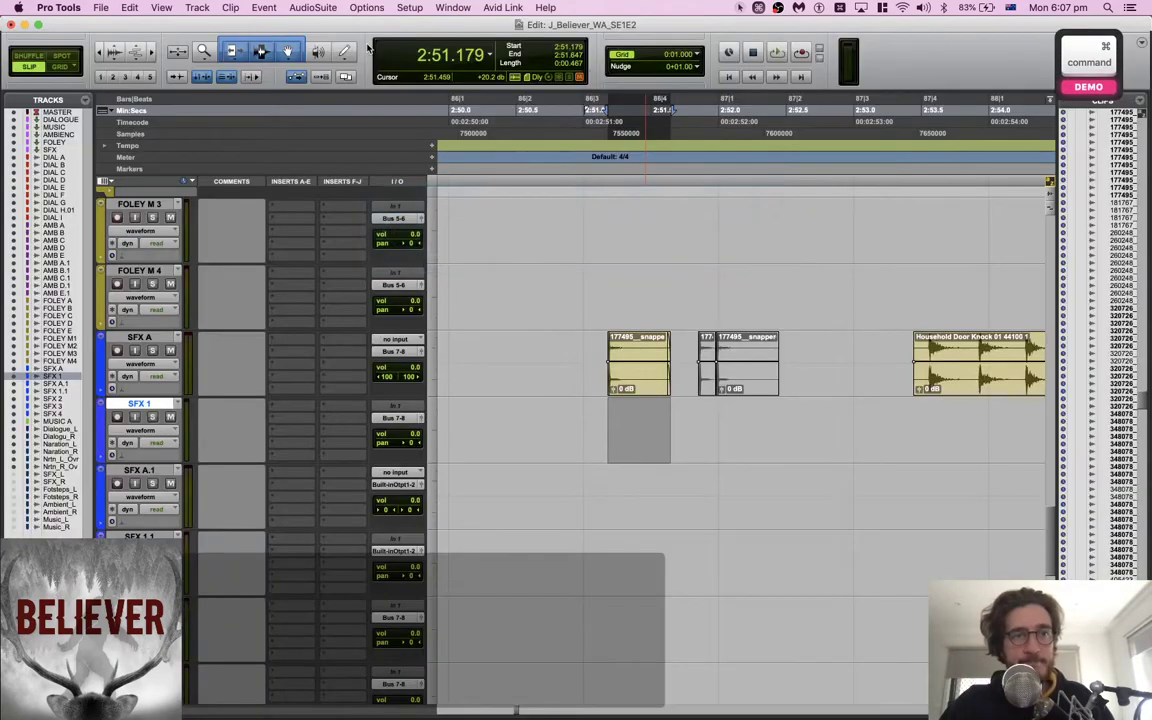
pyautogui.click(116, 416)
pyautogui.press('Return')
pyautogui.click(410, 405)
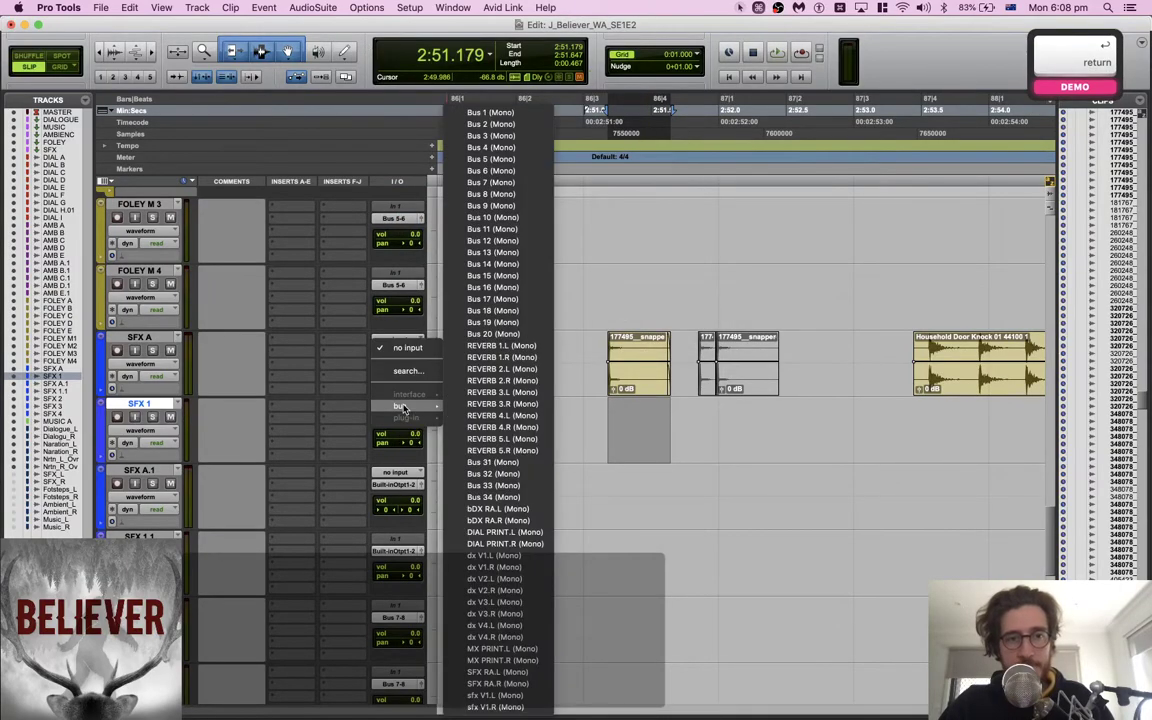
pyautogui.click(314, 401)
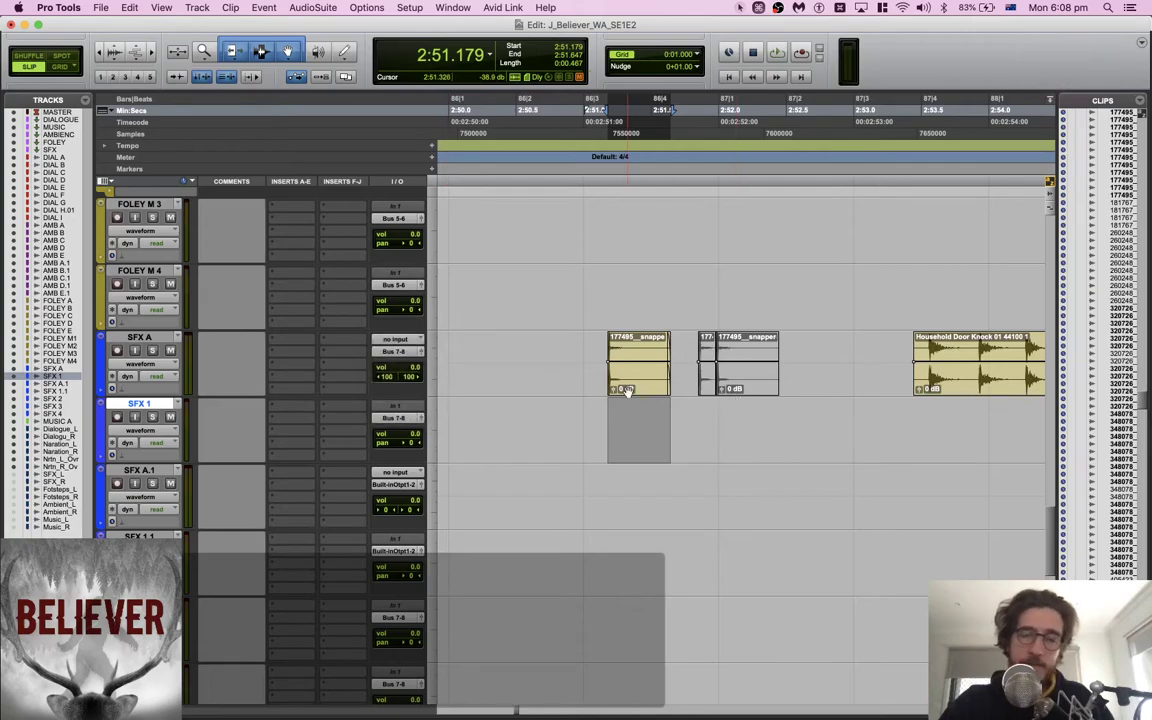
pyautogui.press('shift')
pyautogui.moveTo(583, 406); pyautogui.dragTo(568, 410)
pyautogui.moveTo(670, 420); pyautogui.dragTo(729, 414)
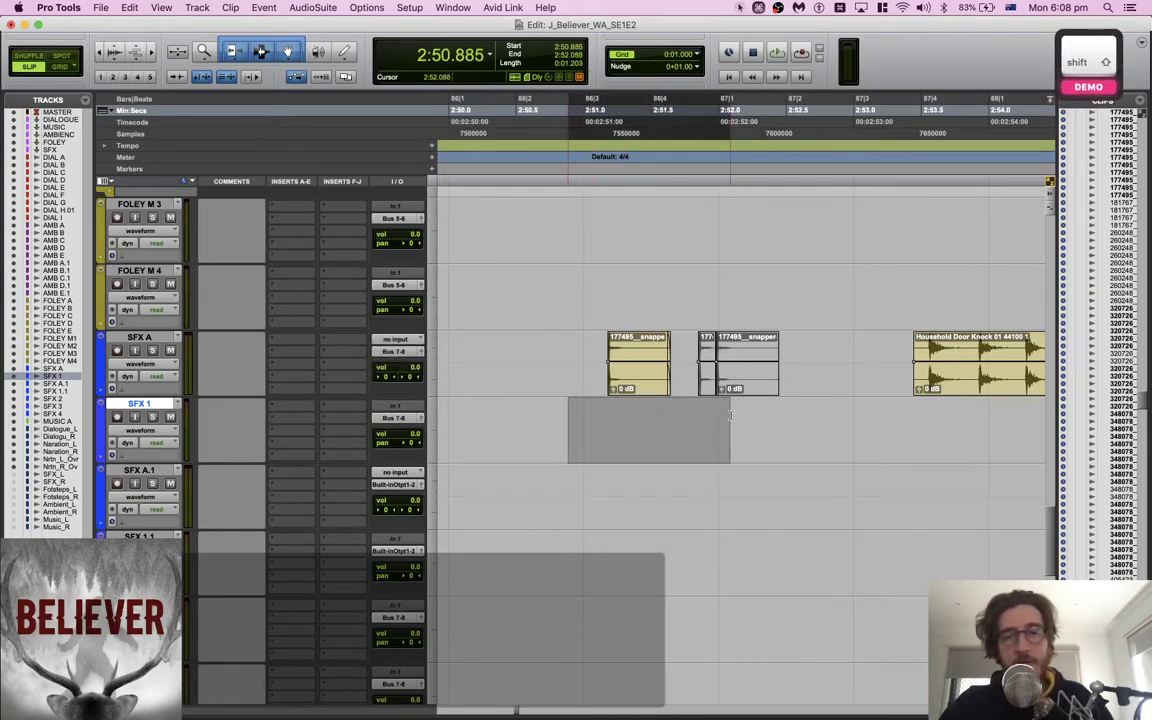
# Switch to the Search app and narrow the library search to "snap fingers"
pyautogui.press('super+Tab')
pyautogui.click(303, 287)
pyautogui.scroll(-3, 300, 250)
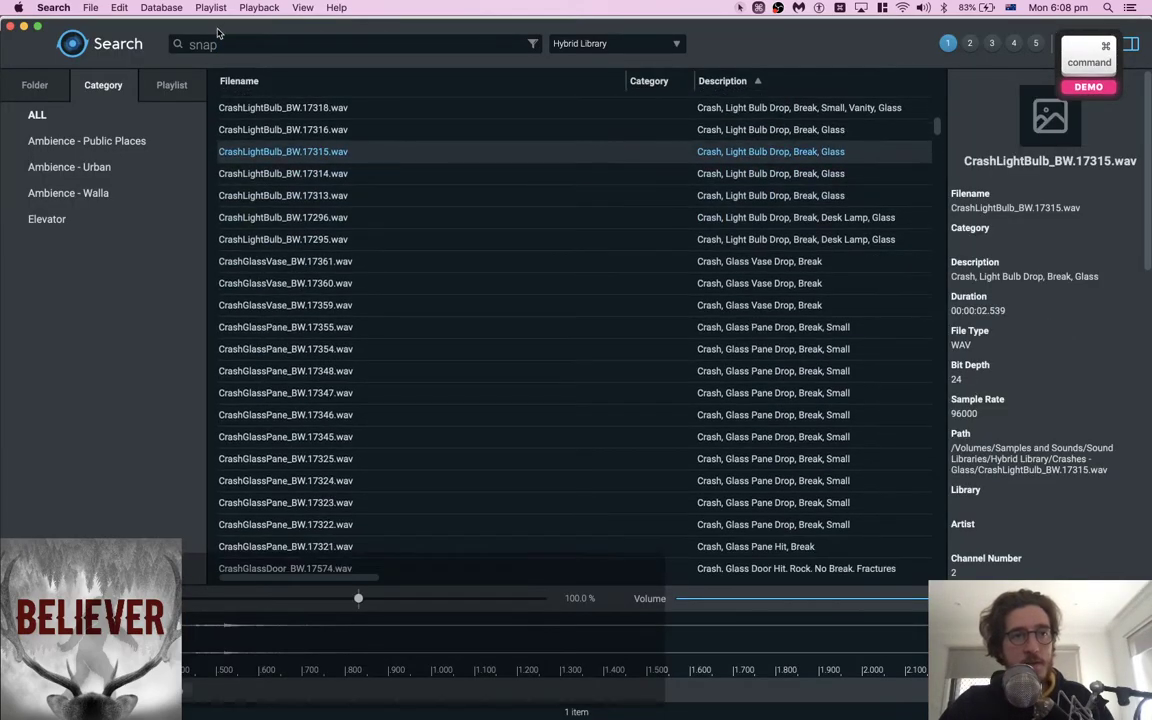
pyautogui.press('super+f')
pyautogui.write('fingers')
pyautogui.press('Return')
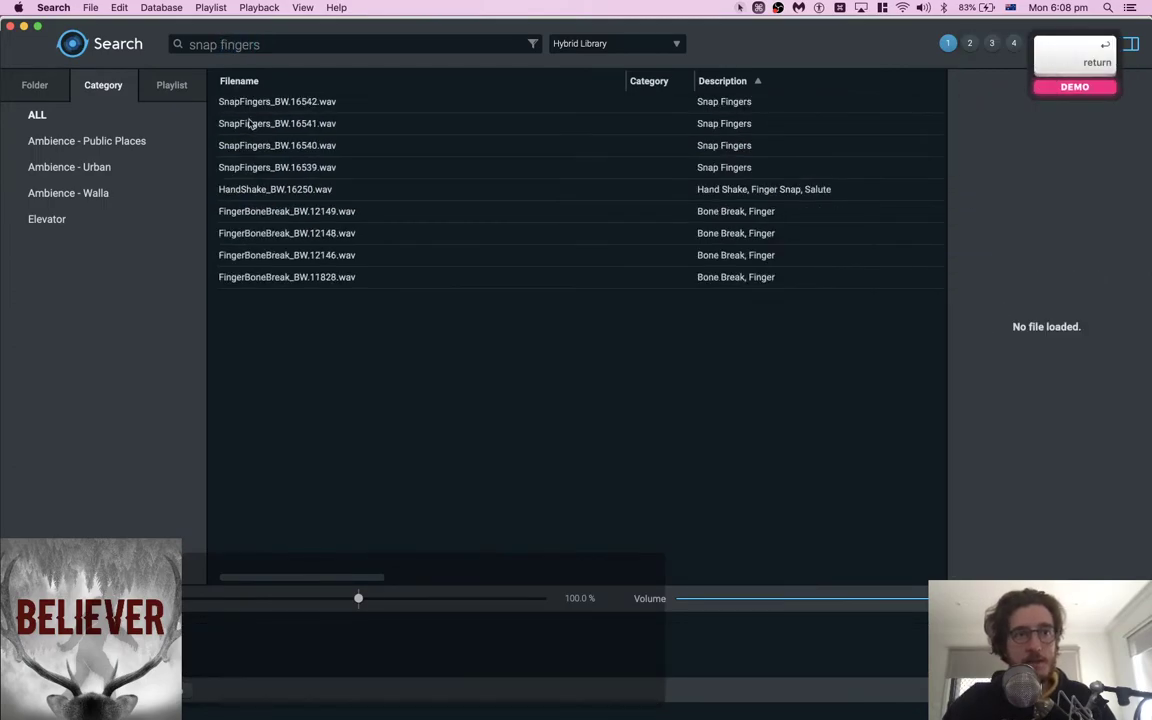
# Audition SnapFingers_BW.16540.wav and place it on SFX 1 in Pro Tools at about 2:50.885
pyautogui.click(260, 147)
pyautogui.press('space')
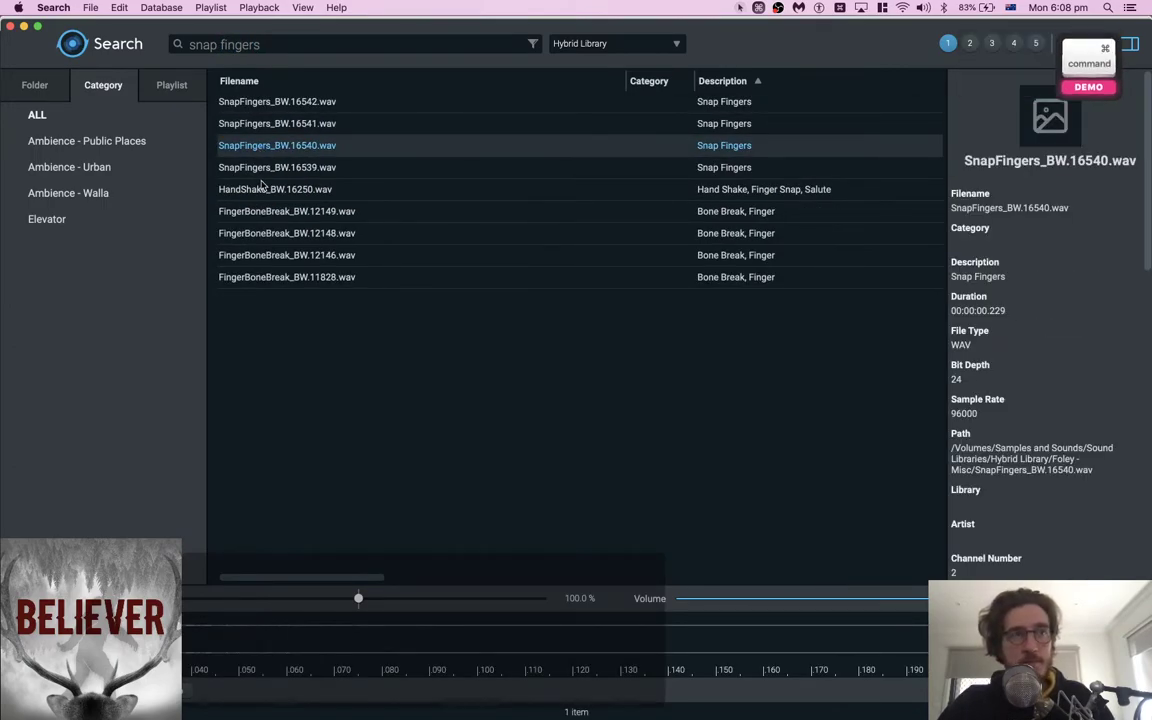
pyautogui.press('super+Tab')
pyautogui.press('super+Tab')
pyautogui.press('s')
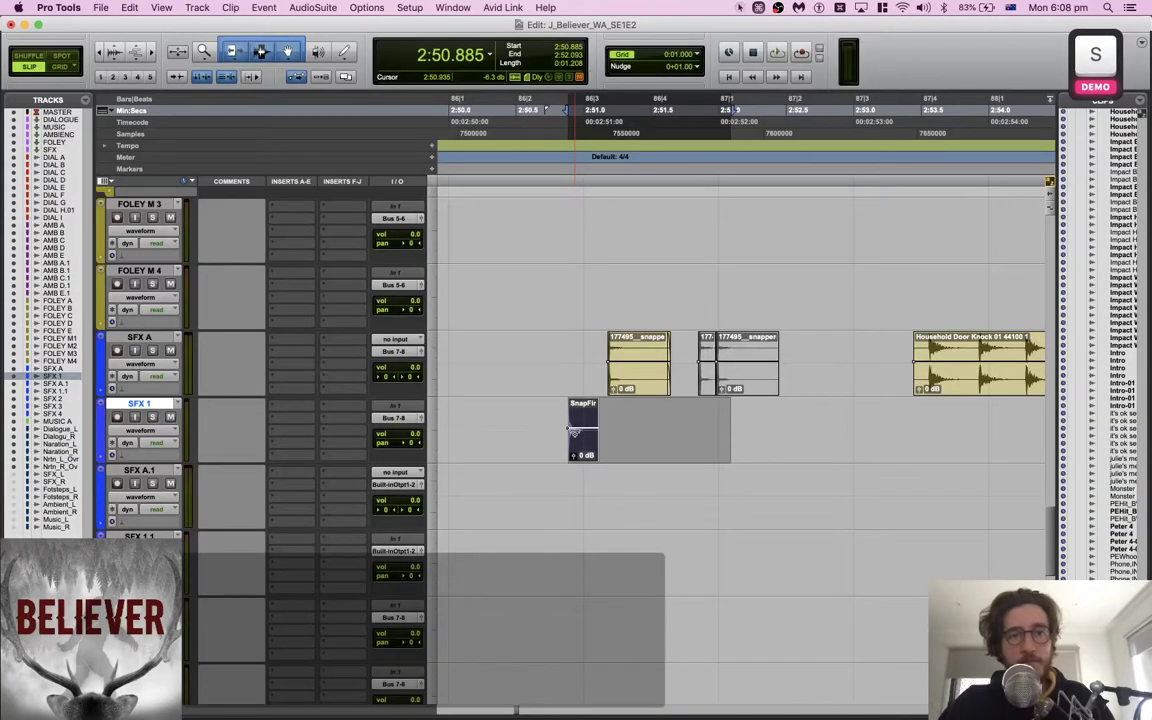
# Solo SFX 1 and align the SnapFingers clip's transient with the 177495__snapper snap on SFX A, starting the clip at about 2:51.189
pyautogui.press('space')
pyautogui.moveTo(583, 453); pyautogui.dragTo(625, 453)
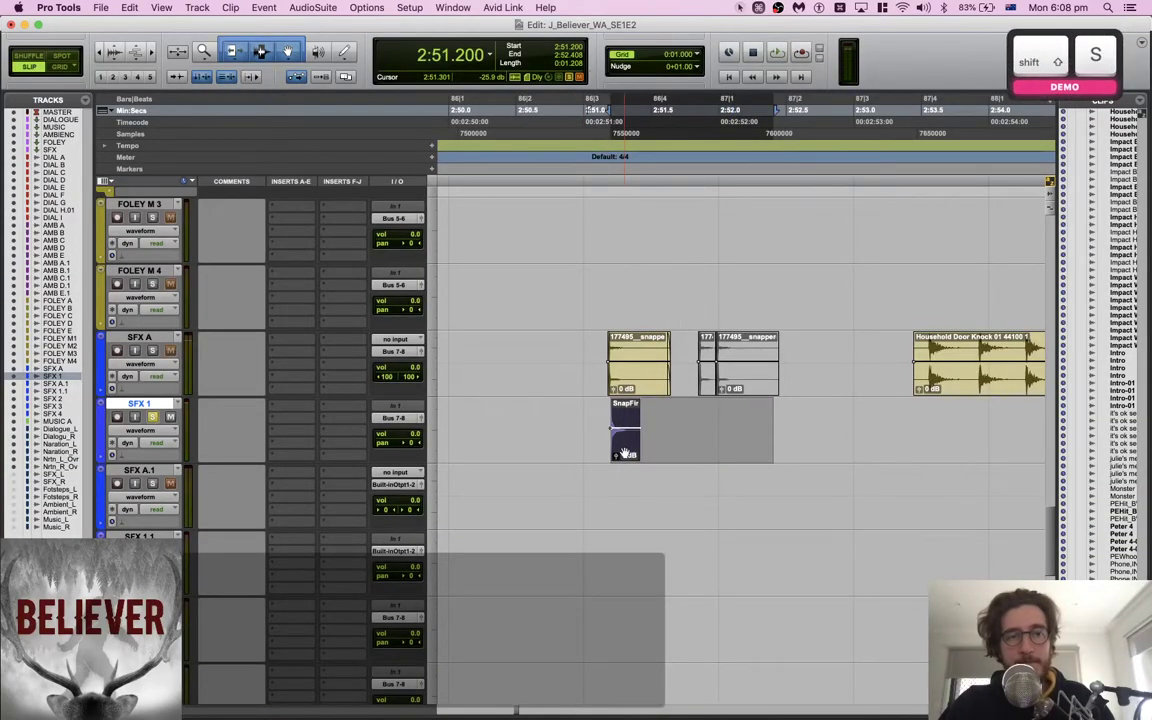
pyautogui.press('space')
pyautogui.scroll(5, 625, 453)
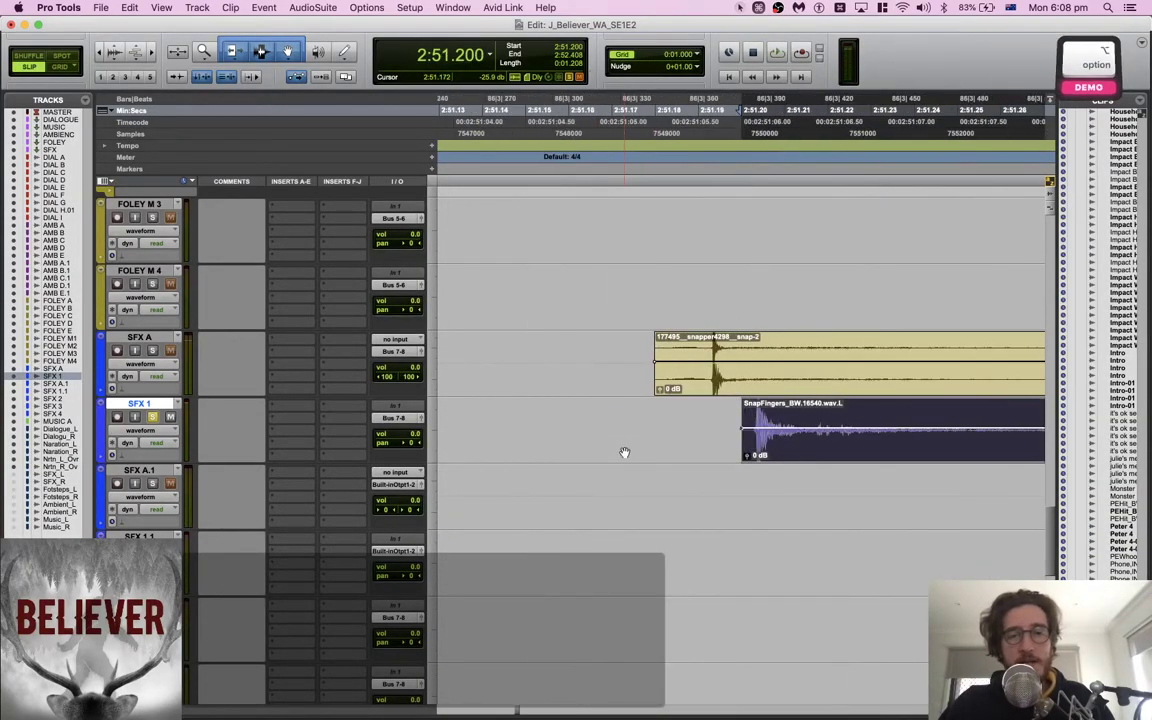
pyautogui.moveTo(778, 451); pyautogui.dragTo(733, 451)
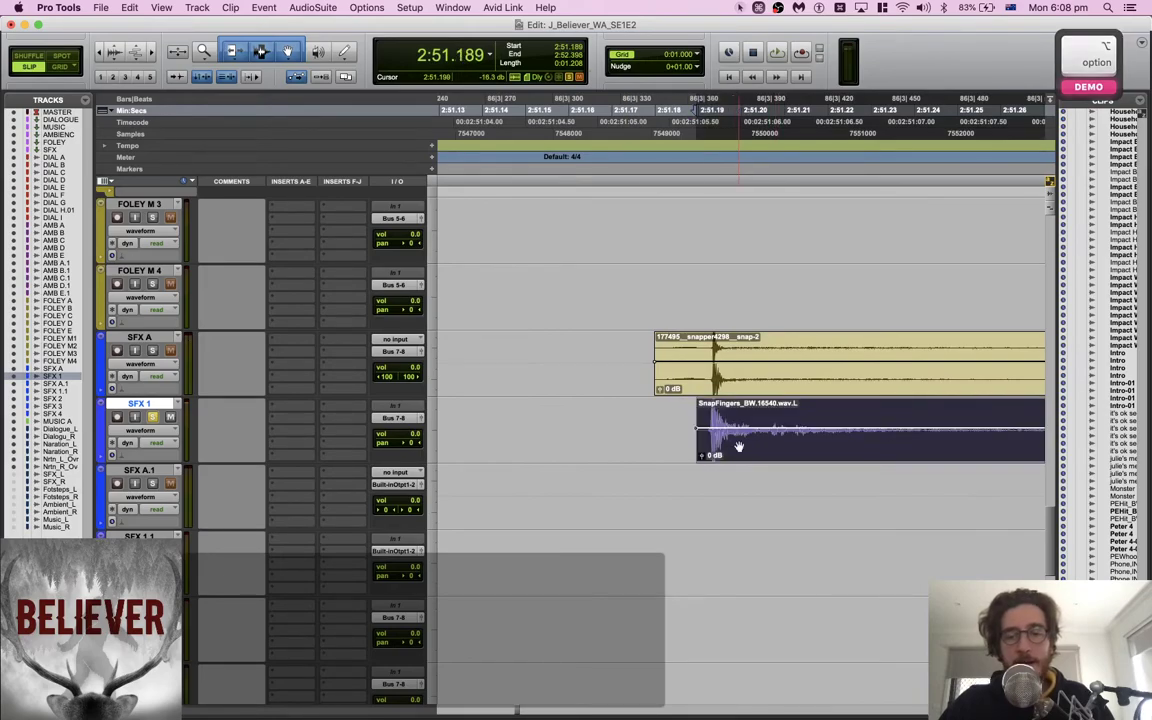
pyautogui.press('super+bracketright')
pyautogui.press('super+bracketright')
pyautogui.press('super+bracketright')
pyautogui.press('super+bracketright')
pyautogui.press('super+bracketright')
pyautogui.moveTo(690, 459); pyautogui.dragTo(697, 459)
pyautogui.press('super+bracketleft')
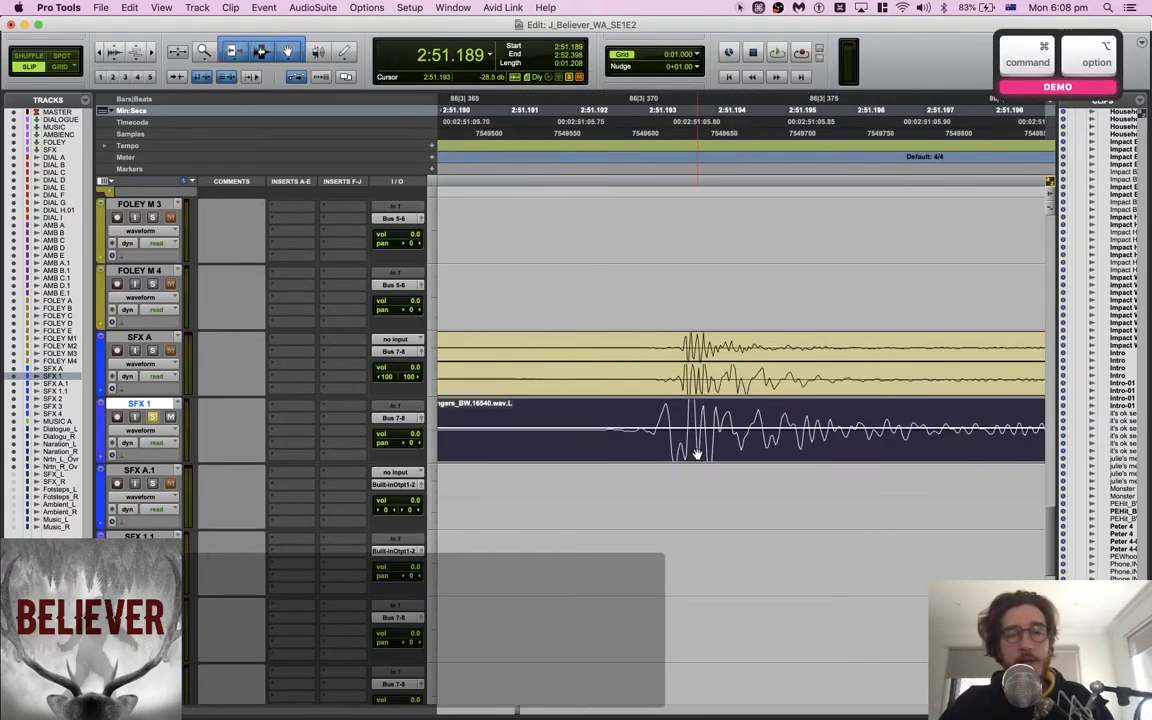
# Clear the SFX 1 solo and play back the finger snap in the mix from about 2:51.1 through the door knock
pyautogui.press('super+alt+e')
pyautogui.press('space')
pyautogui.hotkey('shift', 's')
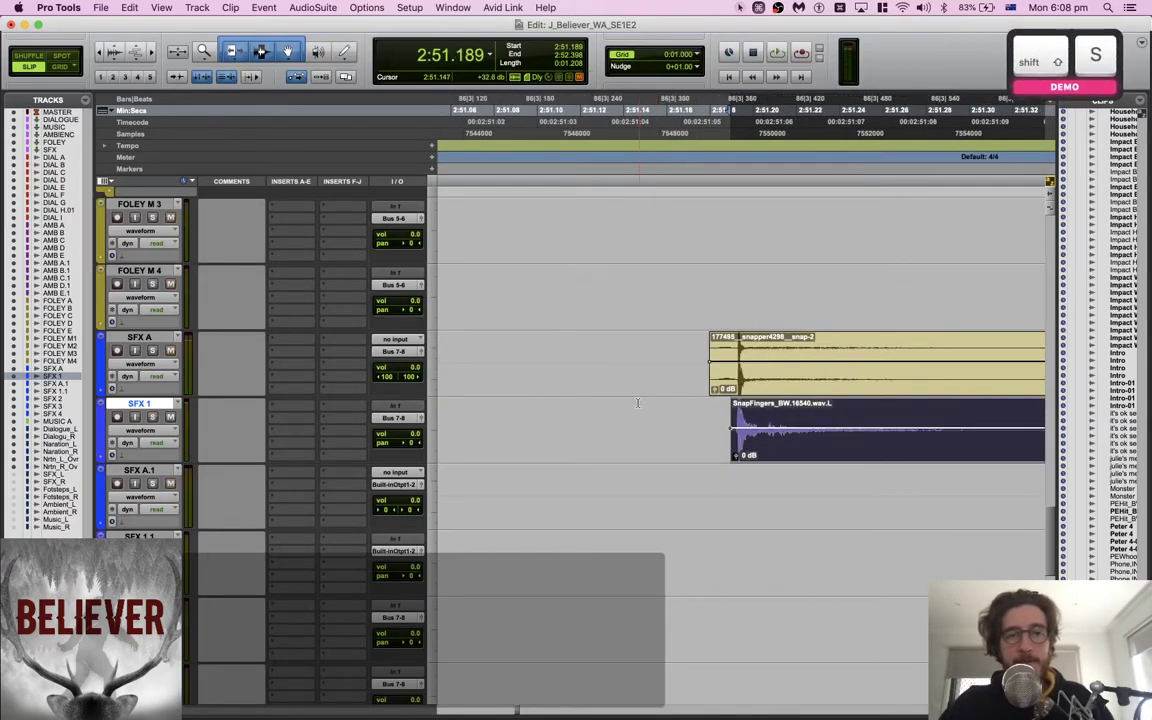
pyautogui.click(628, 410)
pyautogui.press('space')
pyautogui.press('super+alt+e')
pyautogui.hscroll(8, 665, 415)
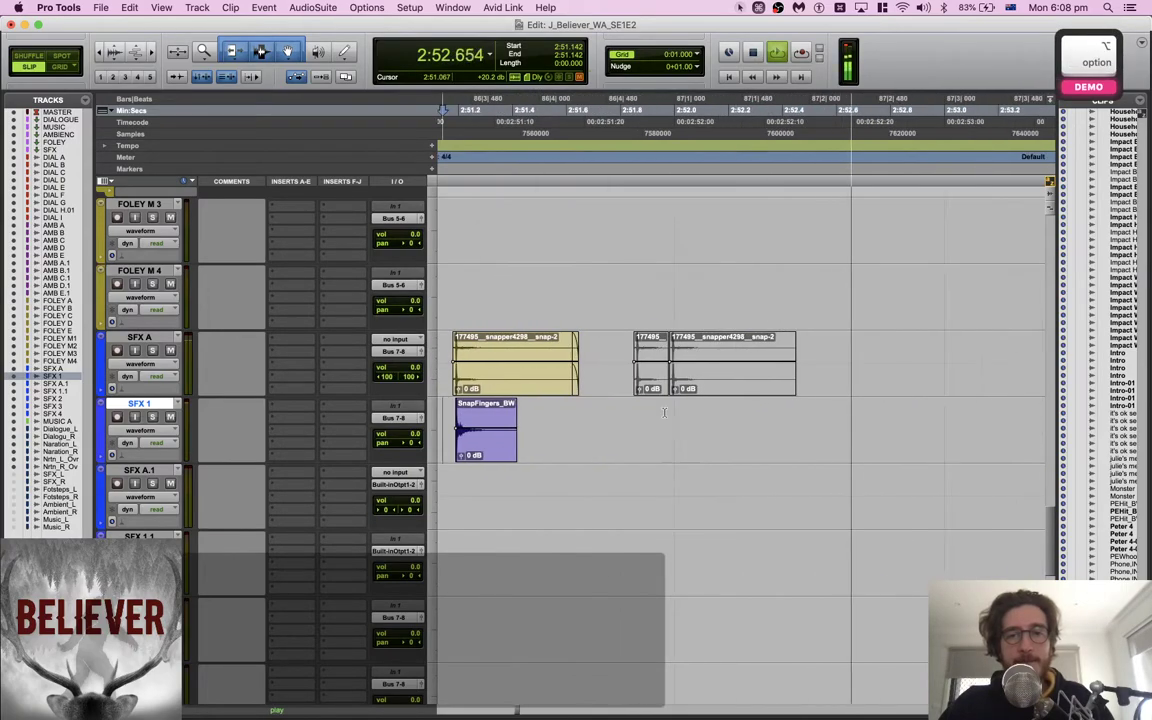
pyautogui.scroll(1, 664, 413)
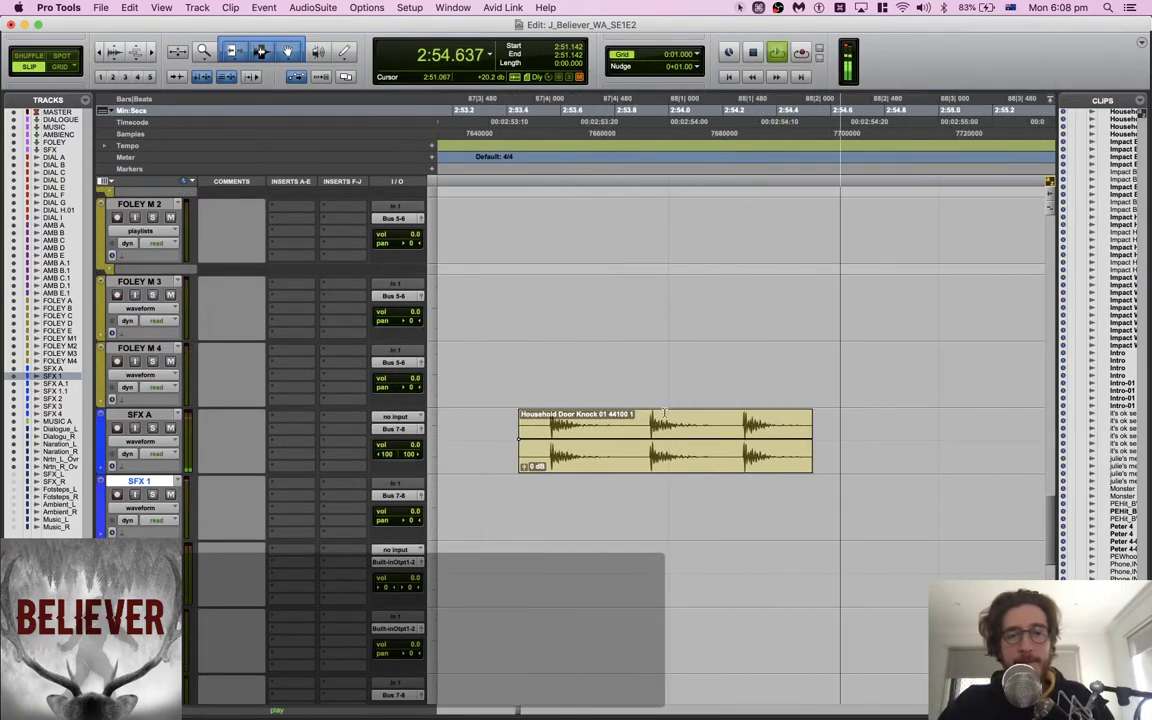
pyautogui.press('space')
# Try to move the Household Door Knock clip on SFX A to about 2:53.7, and undo the move
pyautogui.click(607, 465)
pyautogui.moveTo(608, 464); pyautogui.dragTo(676, 460)
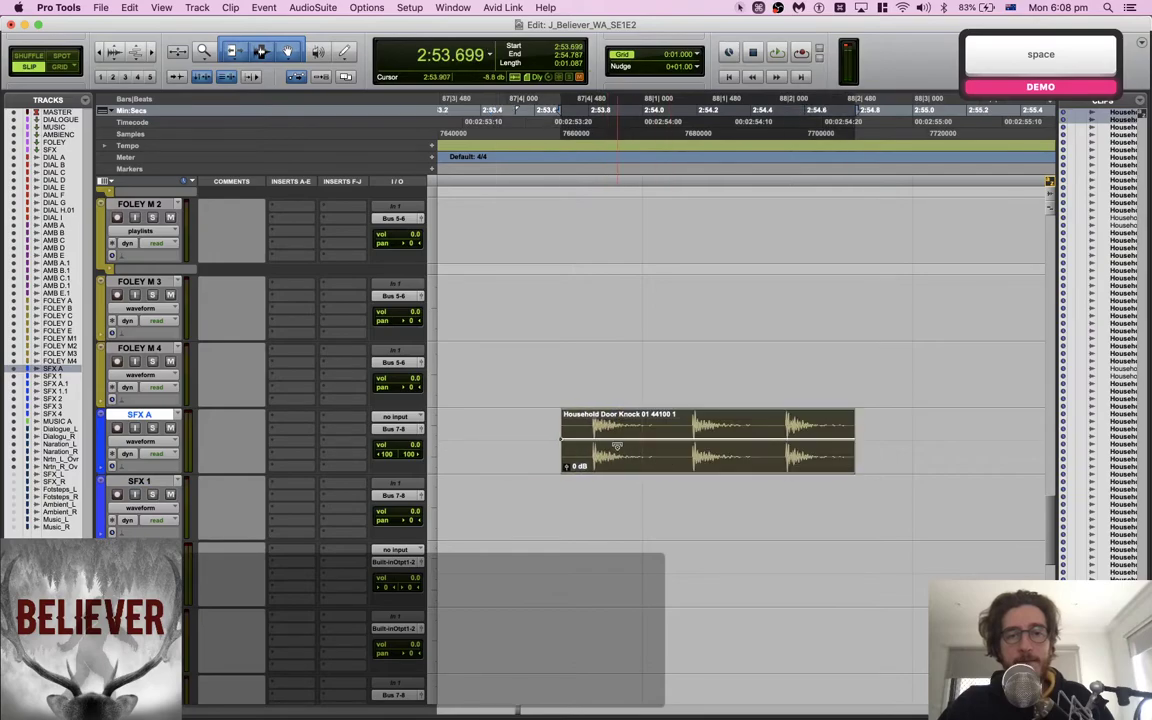
pyautogui.hscroll(-3, 619, 450)
pyautogui.press('super+z')
# Play back the session from about 2:52.8 and examine the ambience tracks around the Griffith_birds clips
pyautogui.click(470, 425)
pyautogui.press('space')
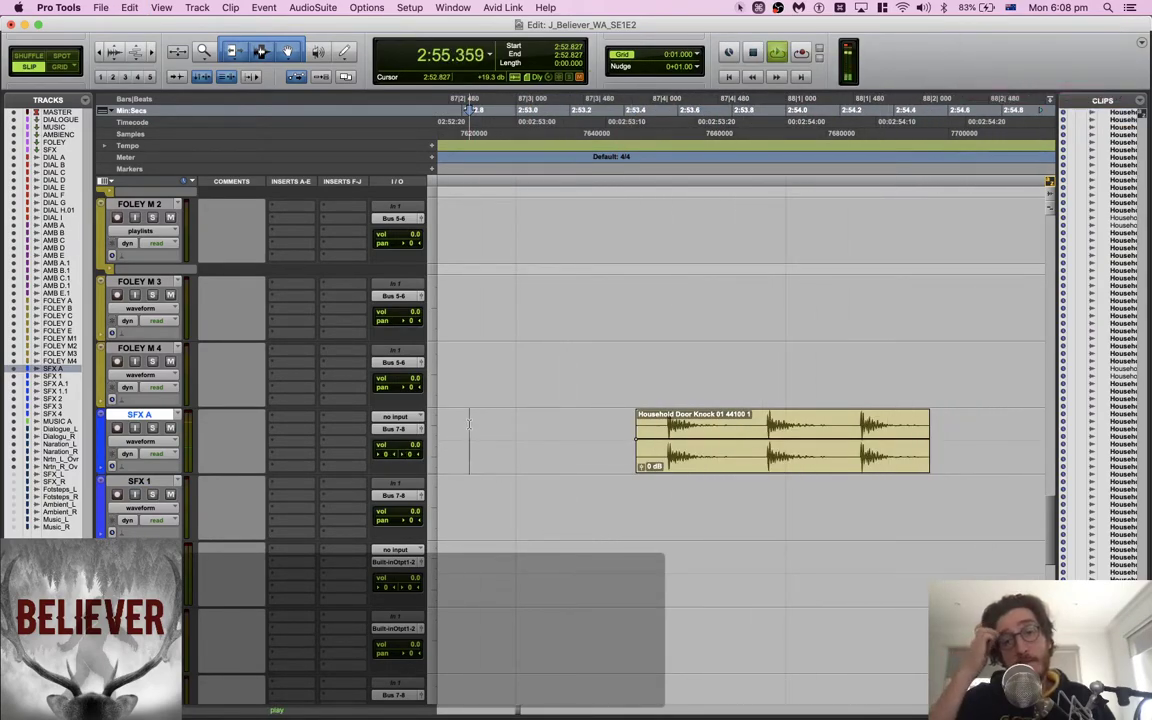
pyautogui.scroll(10, 468, 424)
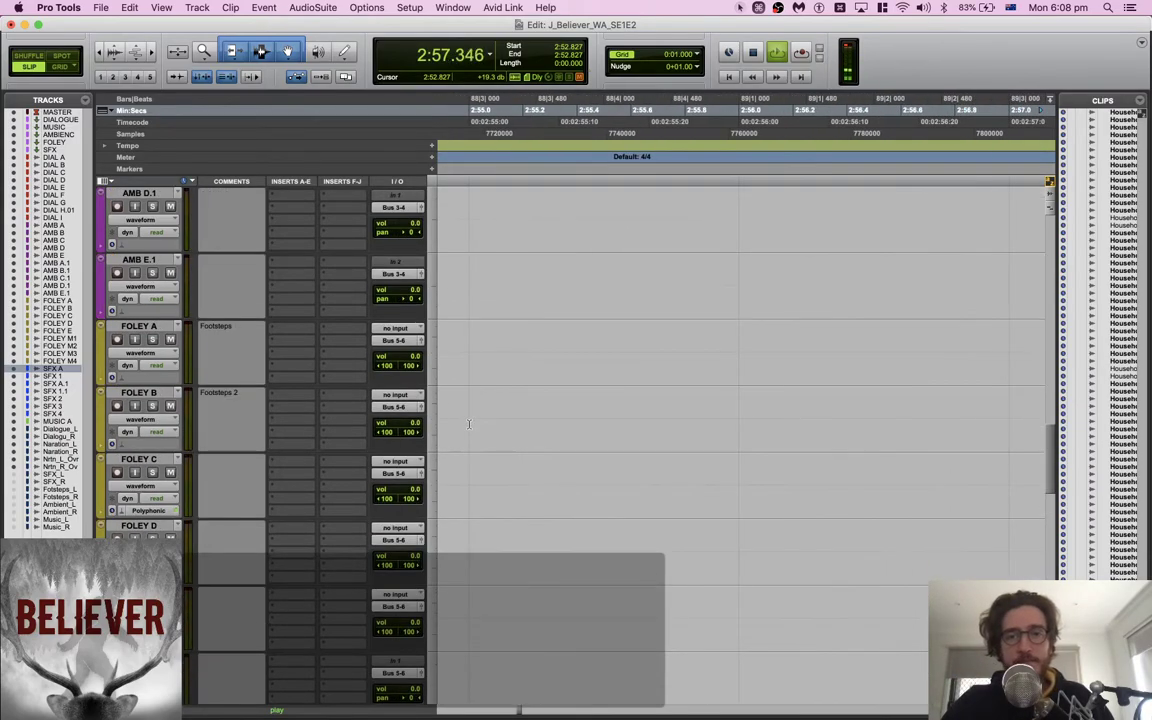
pyautogui.scroll(-6, 469, 425)
pyautogui.hscroll(2, 470, 426)
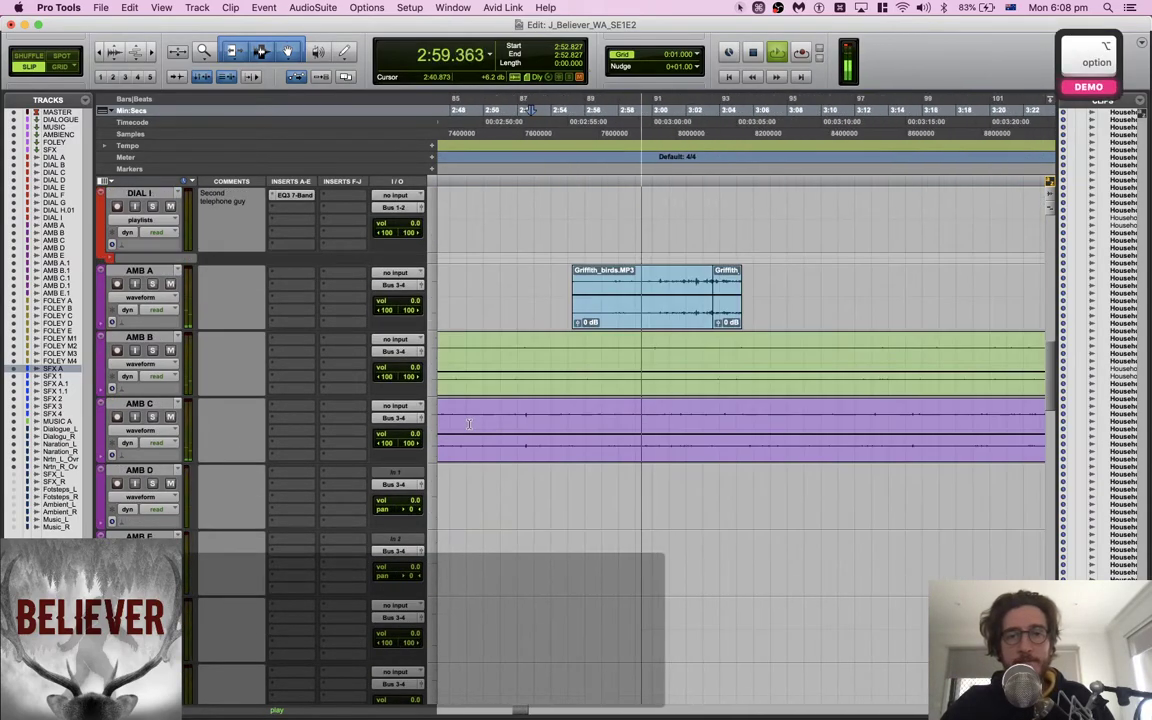
pyautogui.scroll(-4, 469, 426)
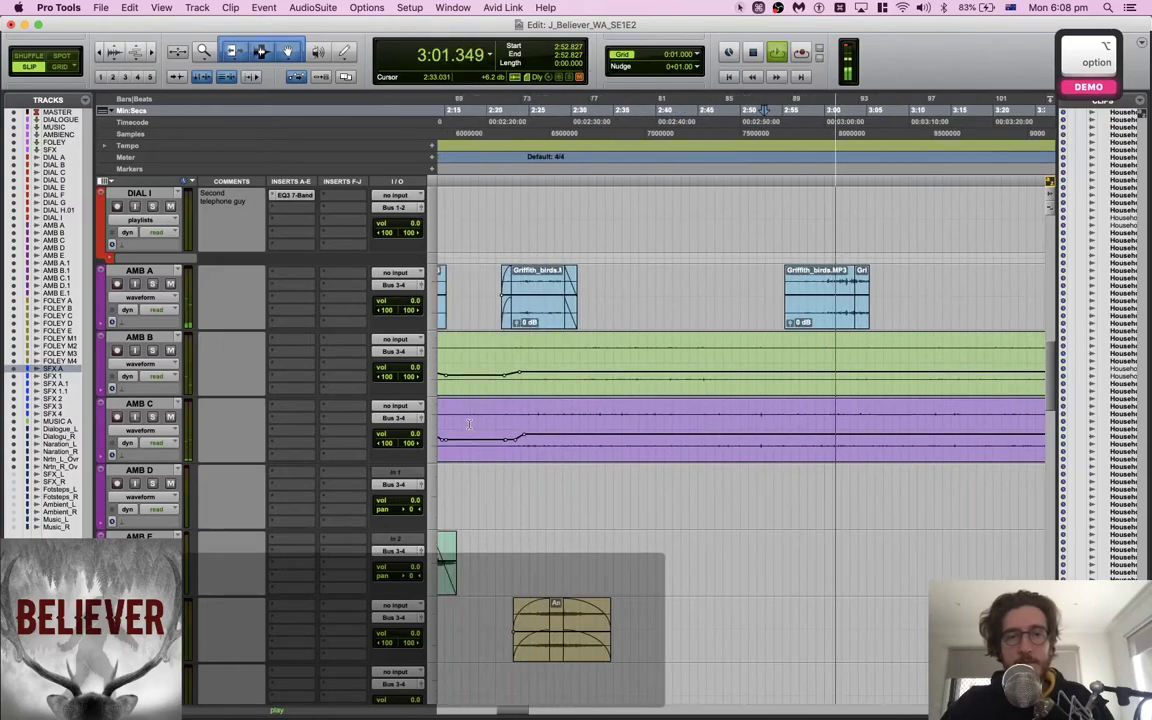
pyautogui.scroll(-2, 468, 424)
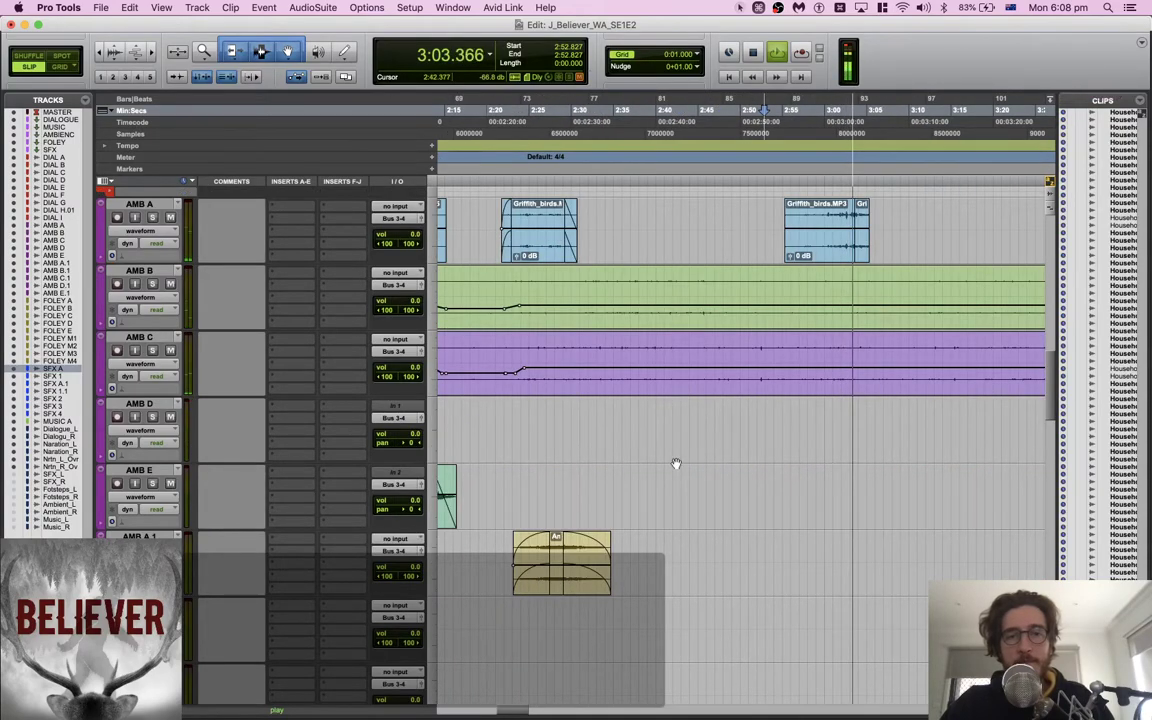
# Place the edit cursor on AMB E at about 2:50.3, stop playback and save the session
pyautogui.click(742, 487)
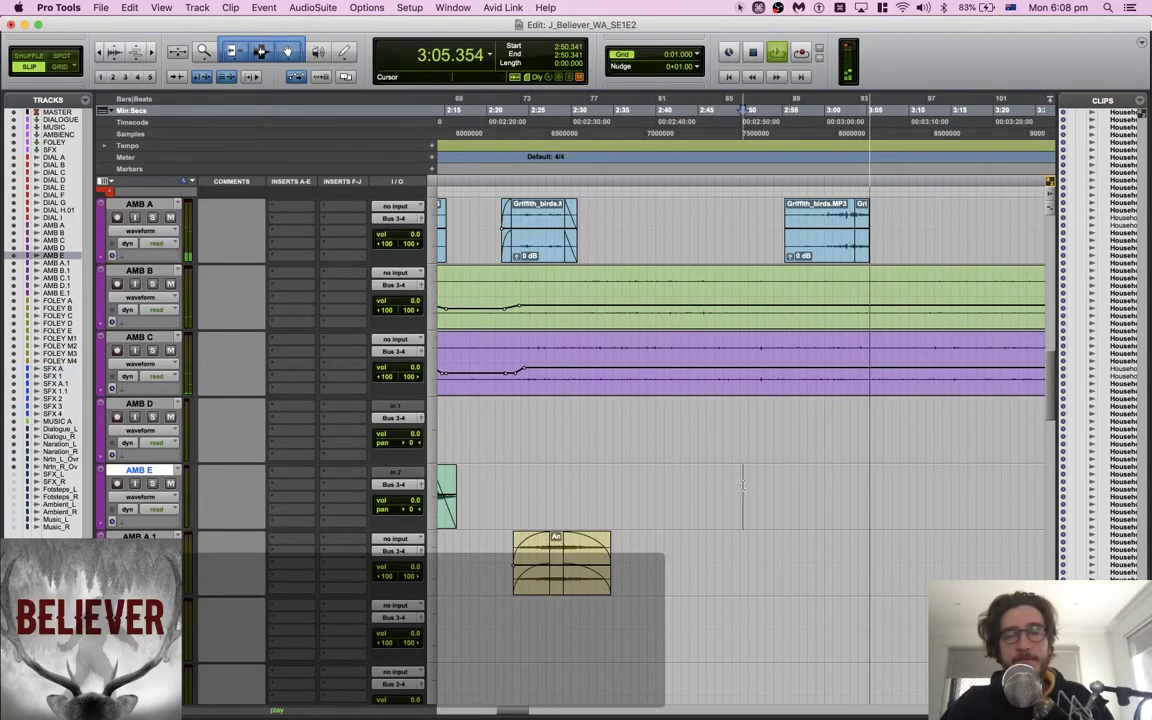
pyautogui.press('space')
pyautogui.press('super+s')
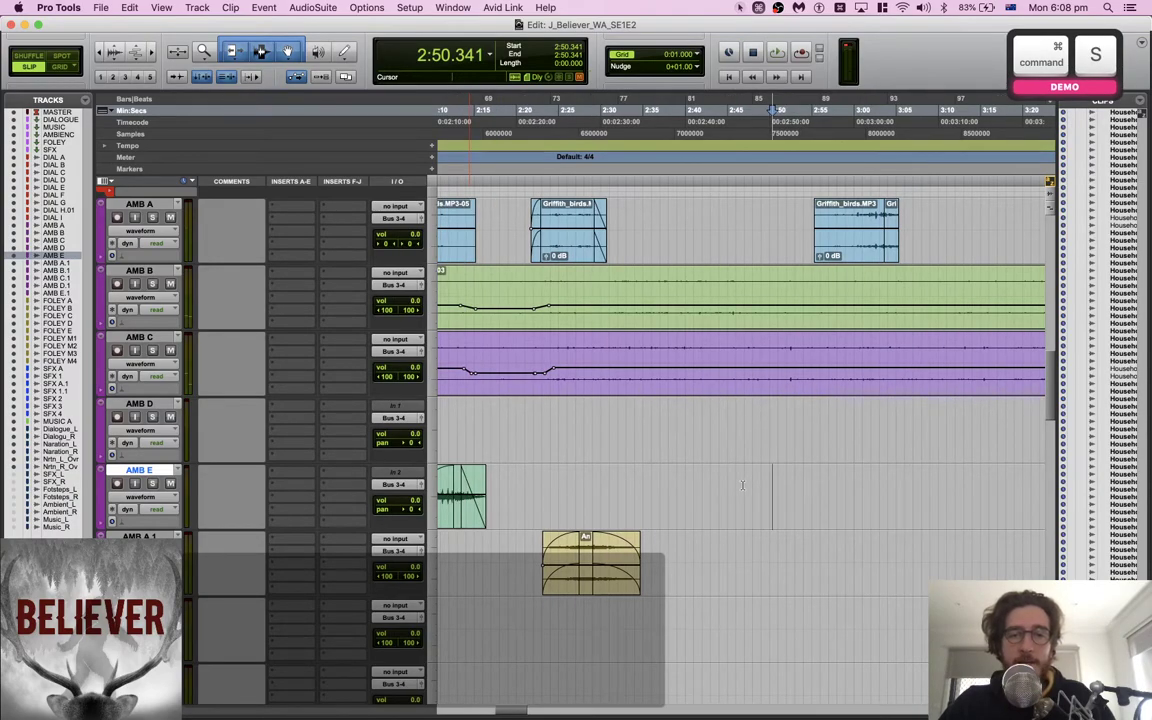
# Switch to the Search app and search the sound library for "animal call"
pyautogui.press('super+Tab')
pyautogui.press('super+Tab')
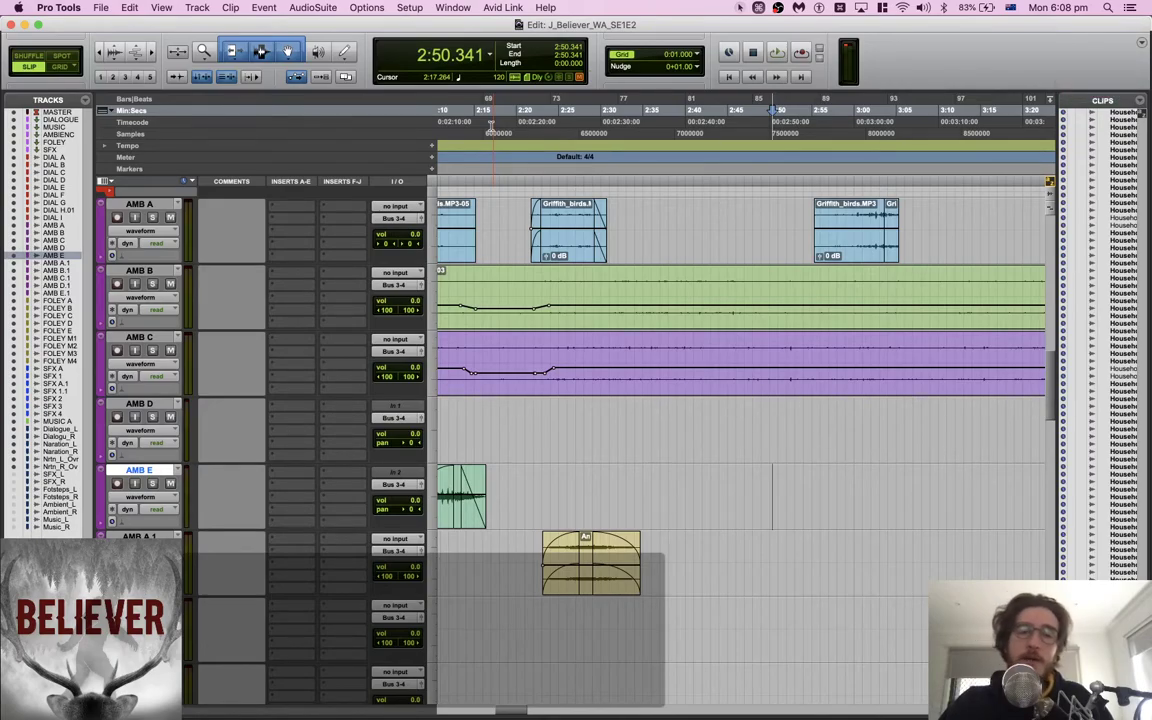
pyautogui.press('super+Tab')
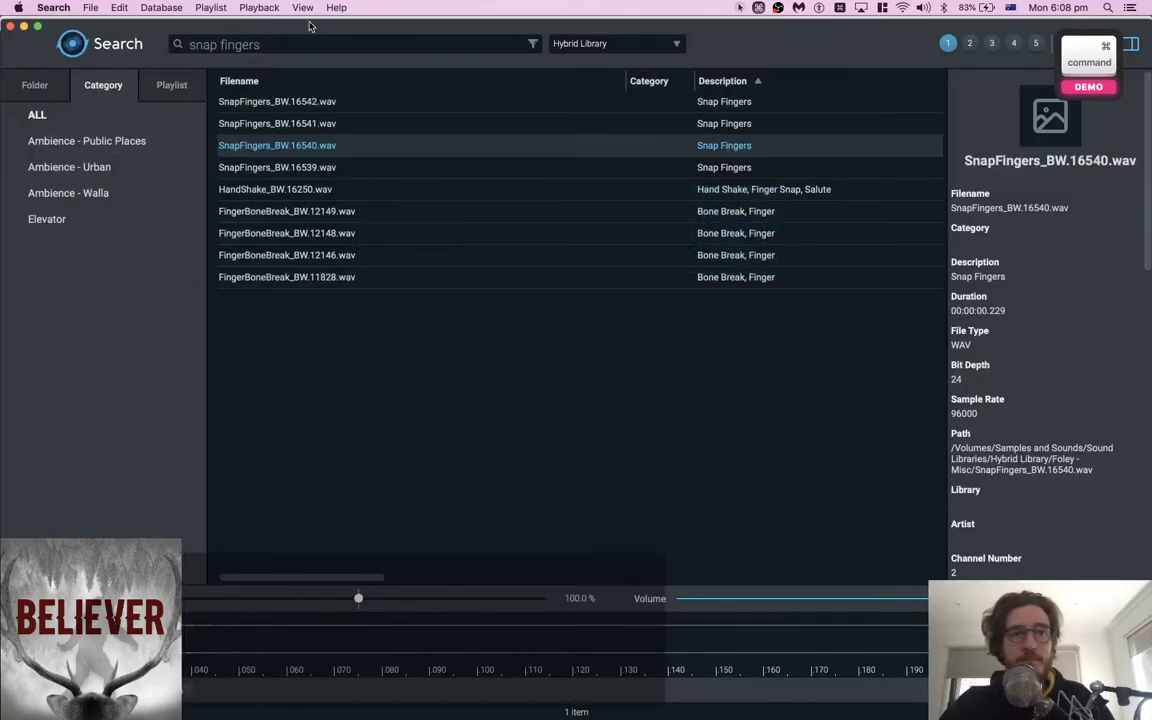
pyautogui.write('ani')
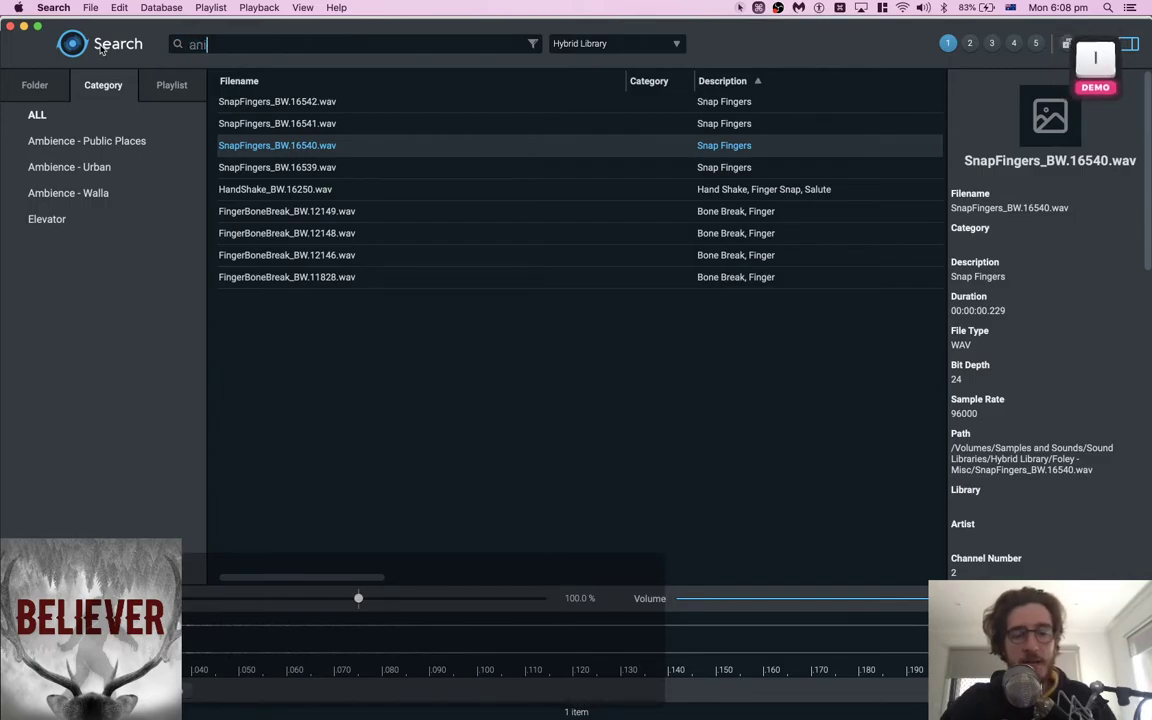
pyautogui.write('mal call')
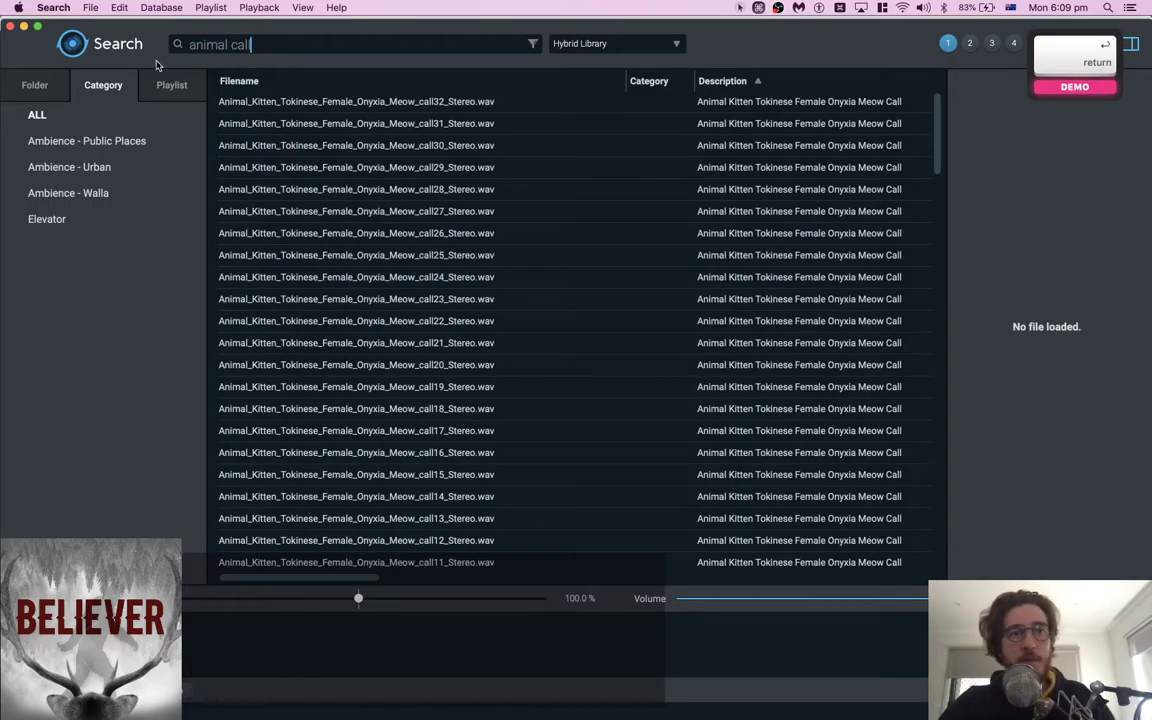
# Switch to Chrome and search Google for "animals in oregon"
pyautogui.press('super+Tab')
pyautogui.click(551, 229)
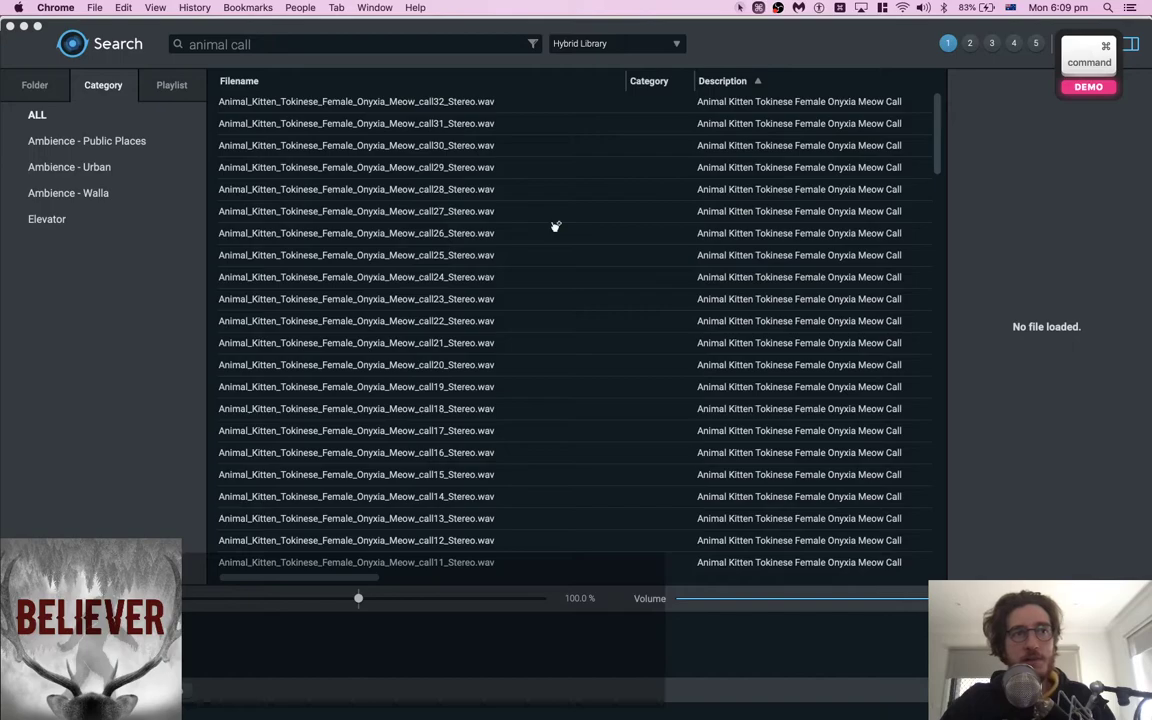
pyautogui.write('l')
pyautogui.press('BackSpace')
pyautogui.press('BackSpace')
pyautogui.write('animals in oregon')
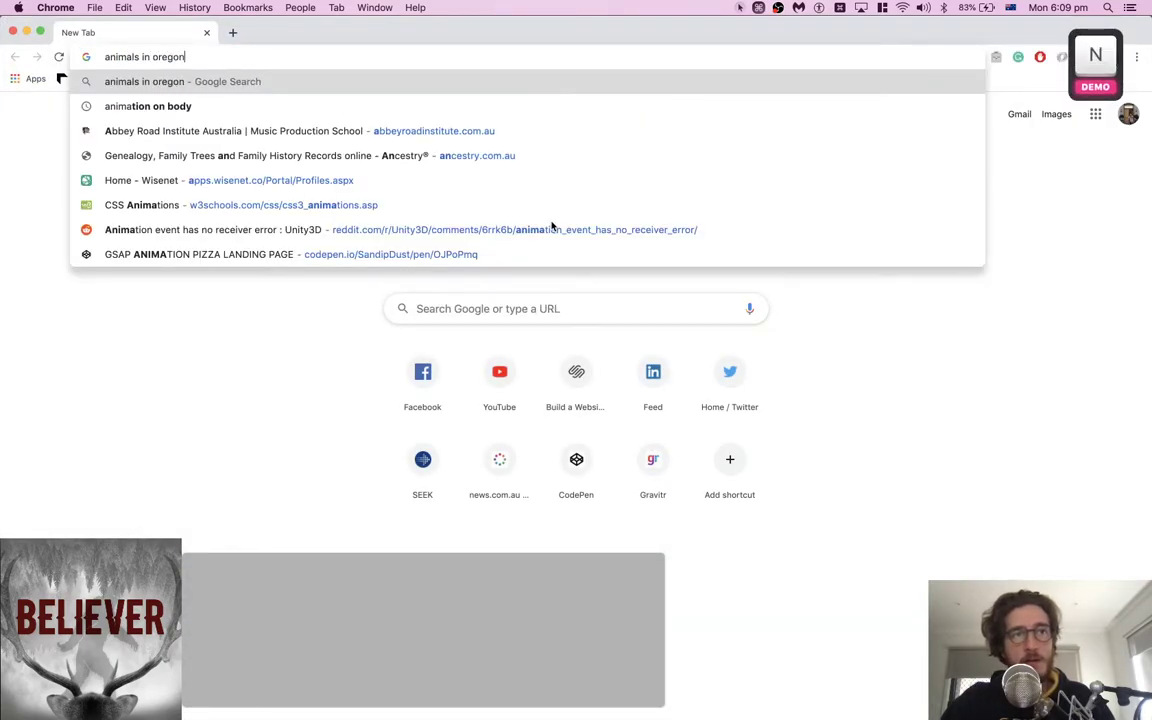
pyautogui.press('Return')
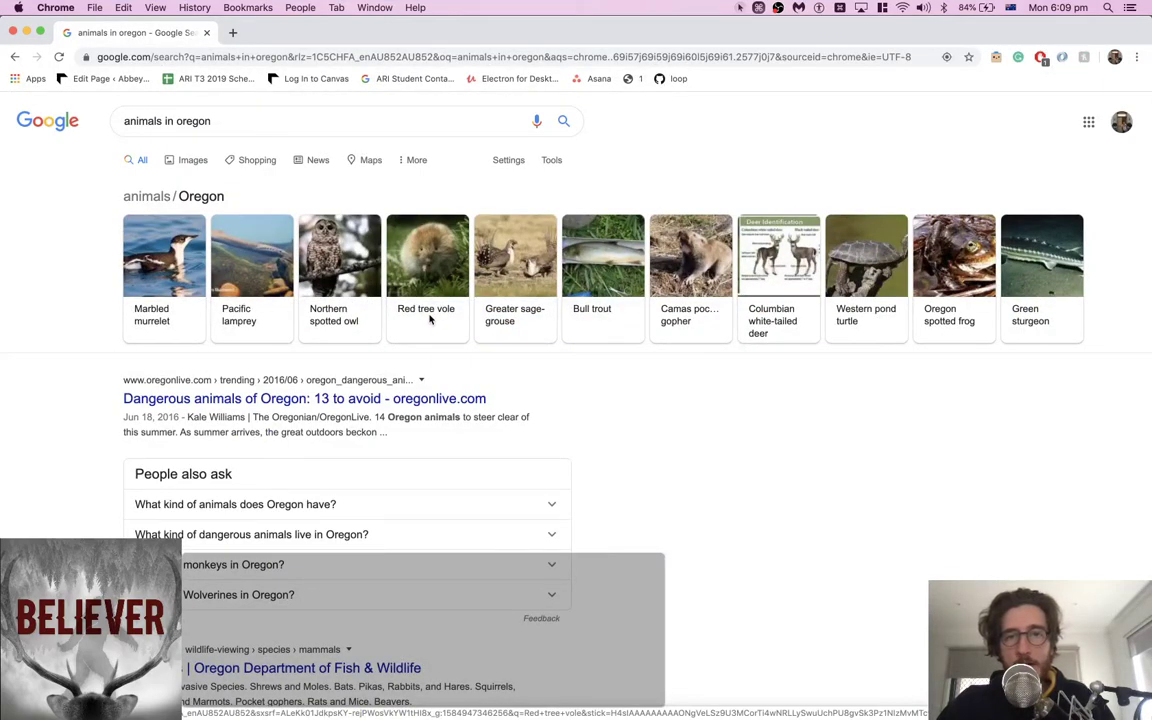
# Switch back to the Search app, search the library for "owl" and audition FallowDeerMcua51233_ambience_01.wav
pyautogui.press('super+Tab')
pyautogui.press('super+a')
pyautogui.write('owl')
pyautogui.press('Return')
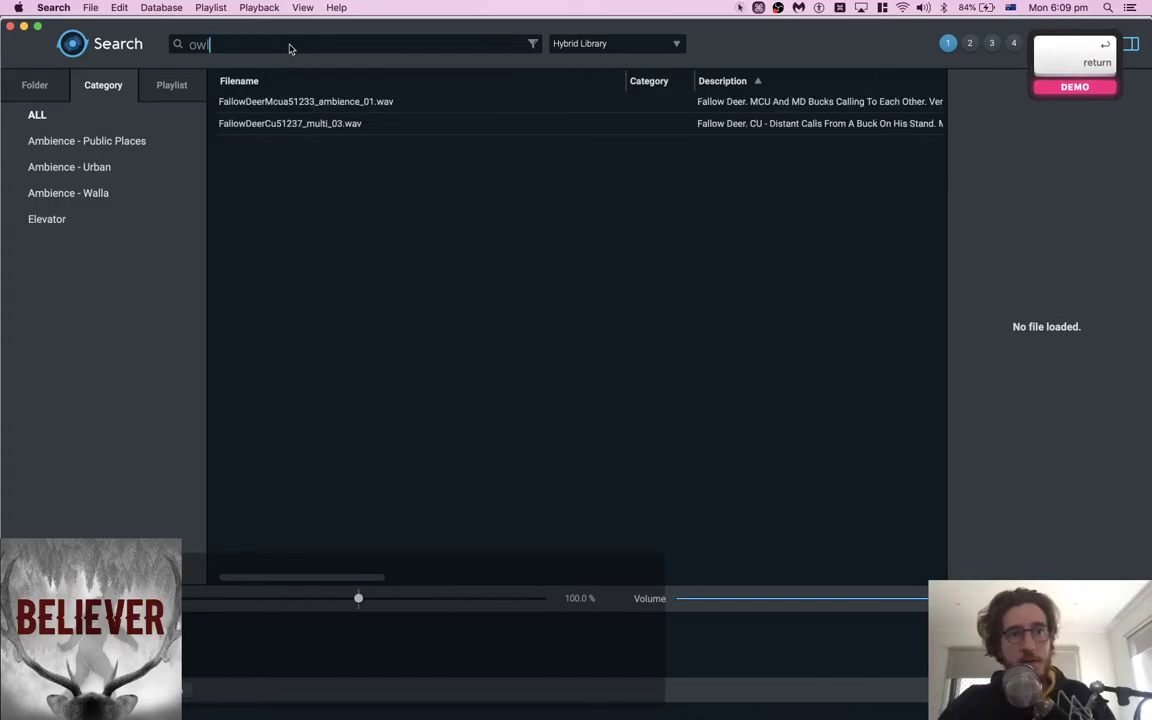
pyautogui.press('space')
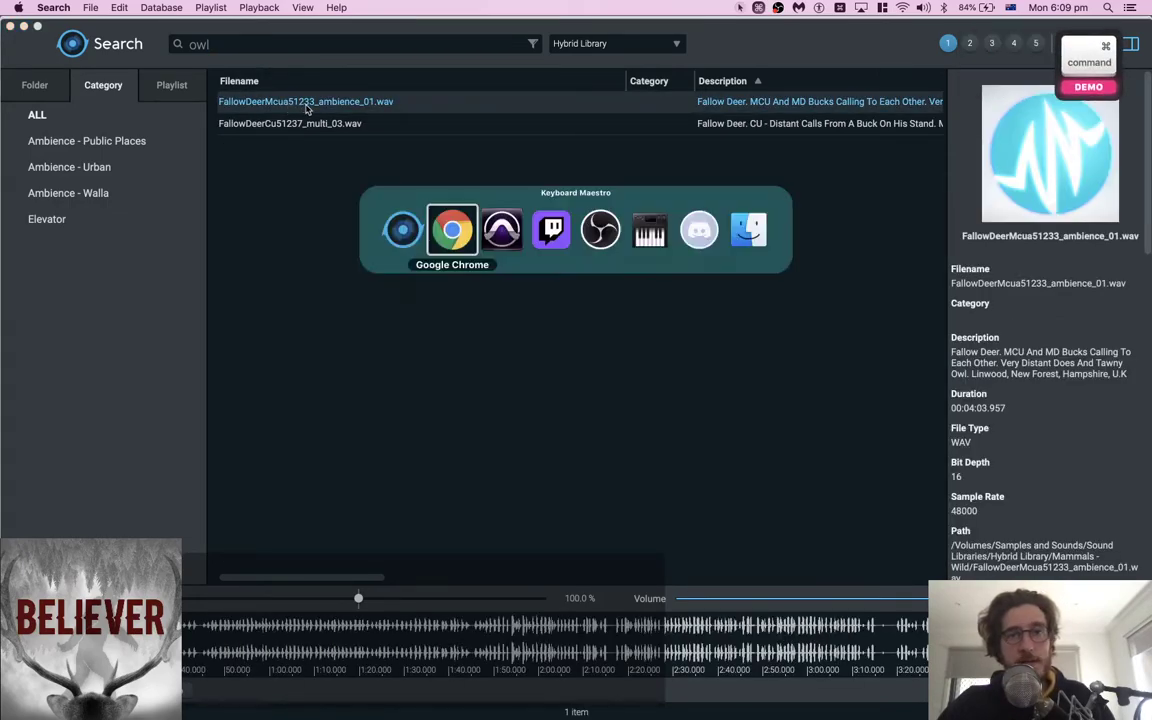
# Spot FallowDeerMcua51233_ambience_01.wav from the Search app onto AMB E at about 2:50.3 and switch to Pro Tools
pyautogui.press('super+Tab')
pyautogui.press('super+Tab')
pyautogui.press('s')
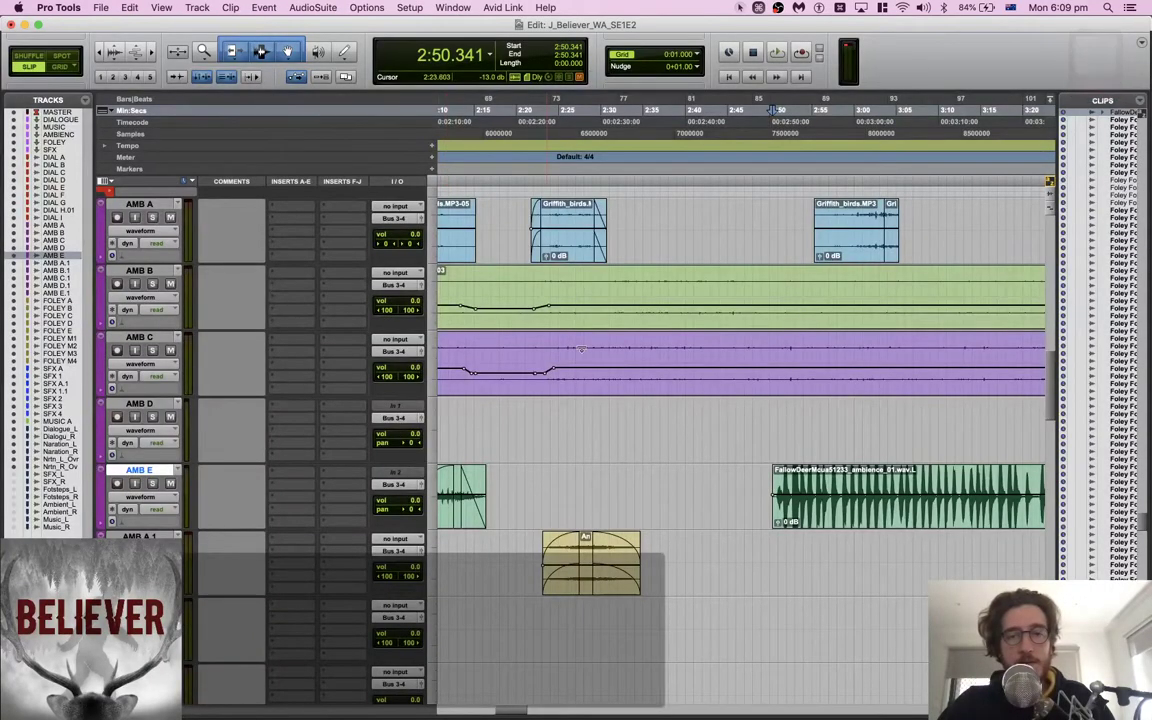
pyautogui.scroll(-2, 582, 354)
pyautogui.hscroll(1, 582, 354)
pyautogui.scroll(-2, 582, 354)
pyautogui.press('super+z')
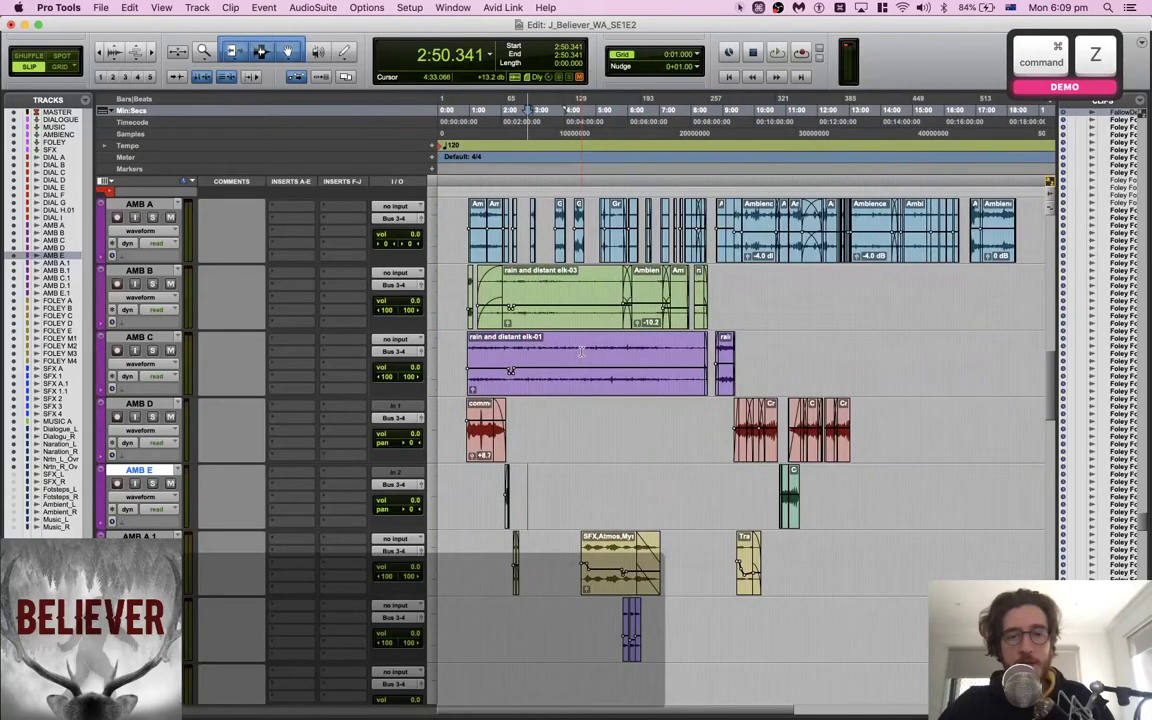
pyautogui.press('super+shift+z')
pyautogui.scroll(4, 582, 352)
pyautogui.hscroll(2, 582, 352)
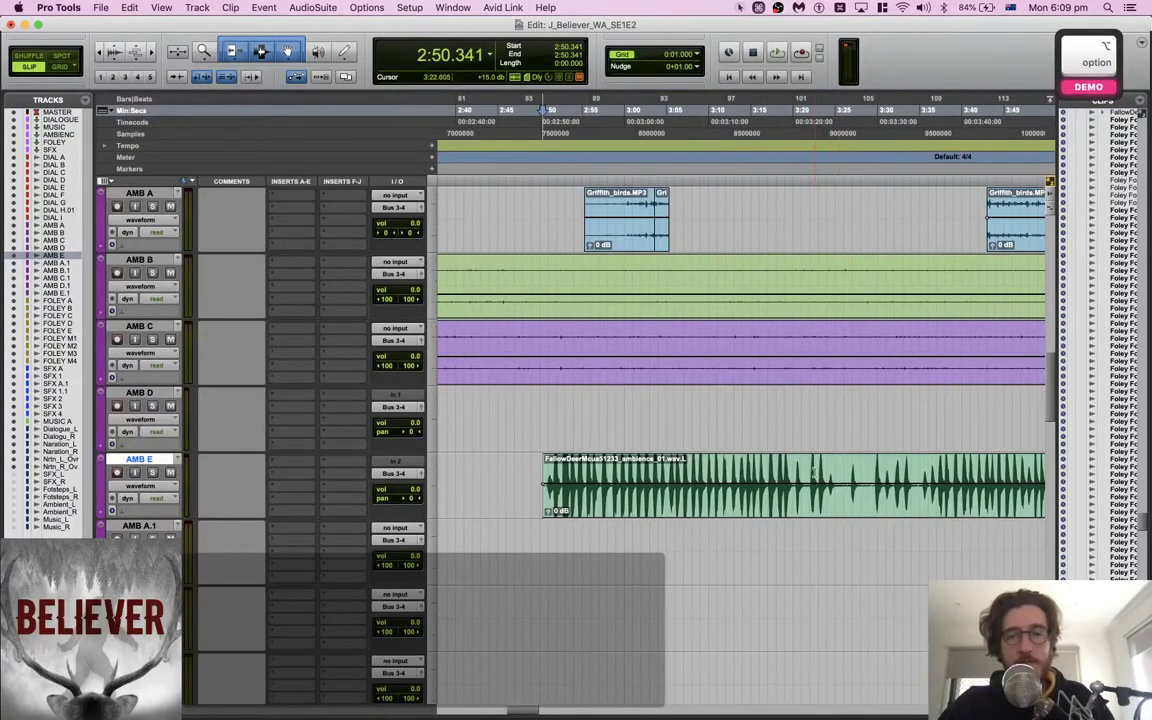
# Trim the deer clip's end at about 3:25.4, move its start to about 2:32.8 on AMB E and play it
pyautogui.click(838, 472)
pyautogui.press('s')
pyautogui.hscroll(-5, 761, 478)
pyautogui.scroll(-1, 761, 478)
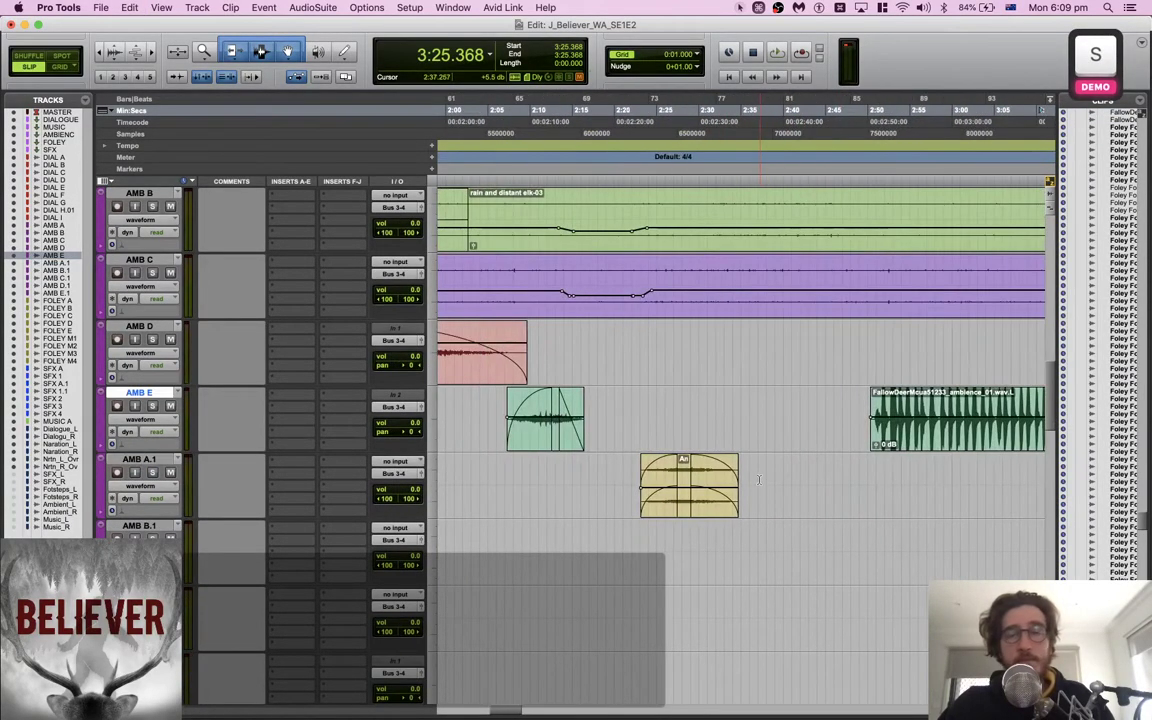
pyautogui.moveTo(932, 452); pyautogui.dragTo(776, 447)
pyautogui.press('space')
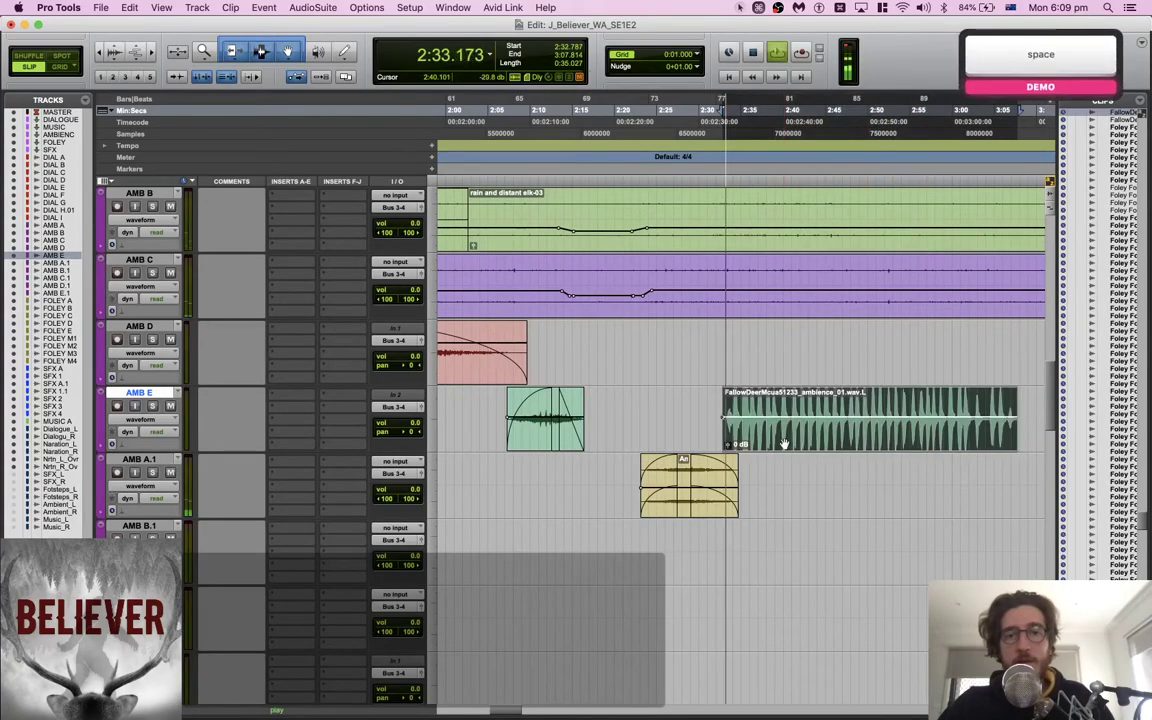
# Move the deer clip's start to about 2:34.8, lower its clip gain to -13.5 dB and audition it
pyautogui.hscroll(5, 705, 444)
pyautogui.press('space')
pyautogui.moveTo(705, 444); pyautogui.dragTo(722, 445)
pyautogui.scroll(-5, 704, 436)
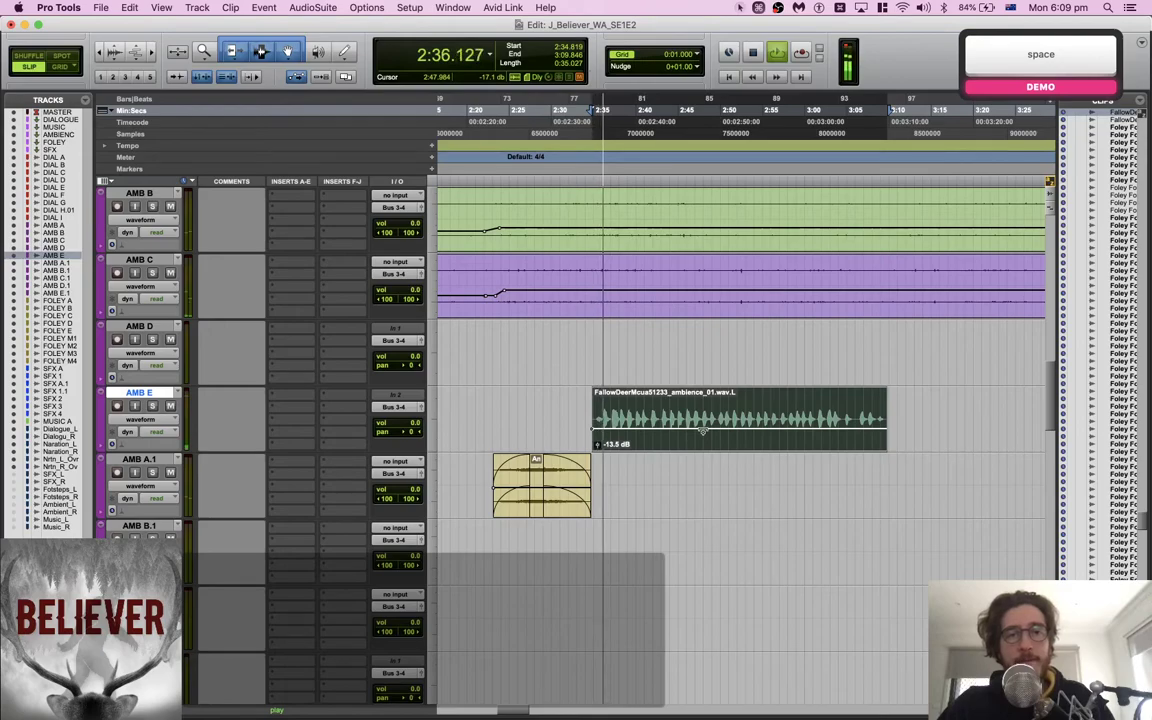
pyautogui.press('space')
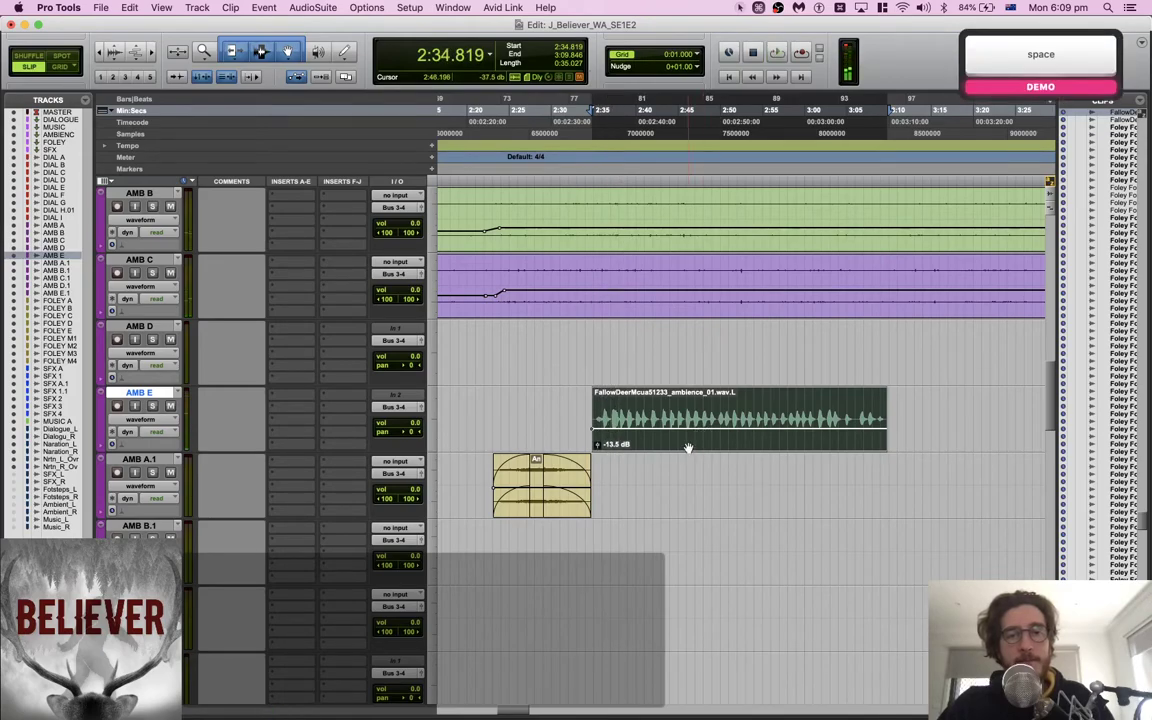
# Move the deer clip along AMB E to start at about 2:54.2, just before the Griffith_birds clip, and play it
pyautogui.moveTo(689, 447); pyautogui.dragTo(833, 443)
pyautogui.press('space')
pyautogui.hscroll(3, 834, 443)
pyautogui.scroll(3, 834, 443)
pyautogui.scroll(-3, 833, 443)
pyautogui.hscroll(1, 833, 443)
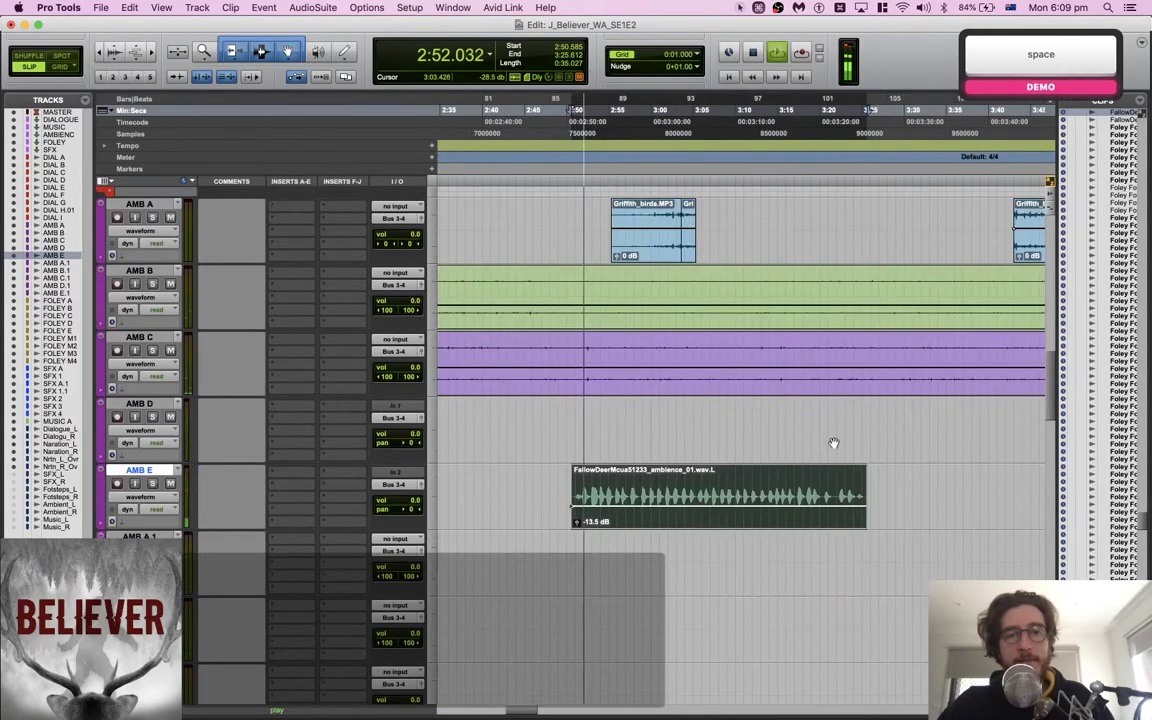
pyautogui.press('space')
pyautogui.moveTo(648, 531); pyautogui.dragTo(679, 530)
pyautogui.press('space')
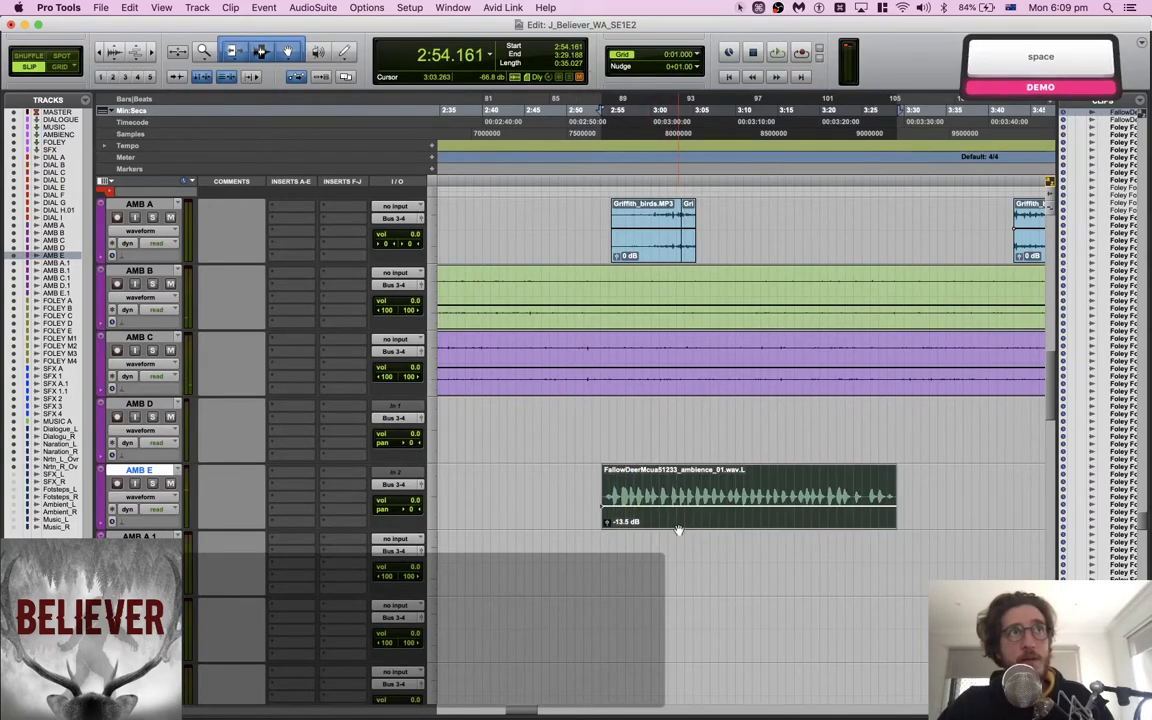
pyautogui.scroll(2, 679, 530)
pyautogui.hscroll(3, 678, 530)
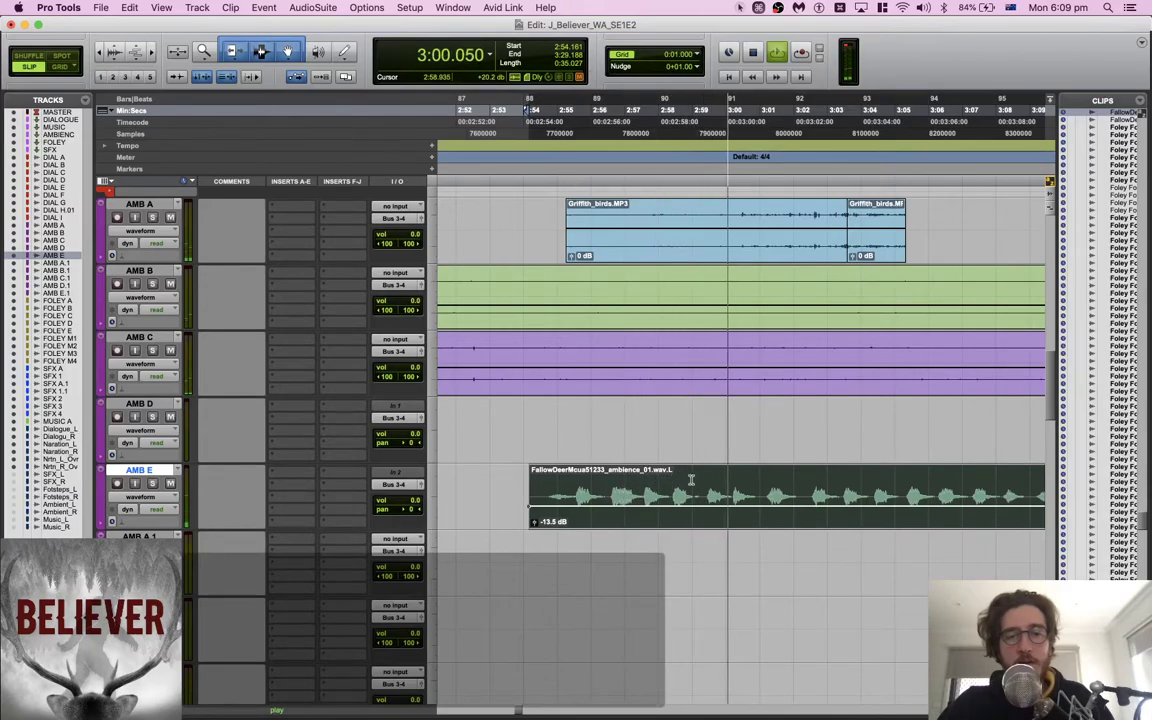
# Trim the end of the deer clip on AMB E down to its first loud call, add a fade-out and play it back
pyautogui.press('s')
pyautogui.press('space')
pyautogui.press('s')
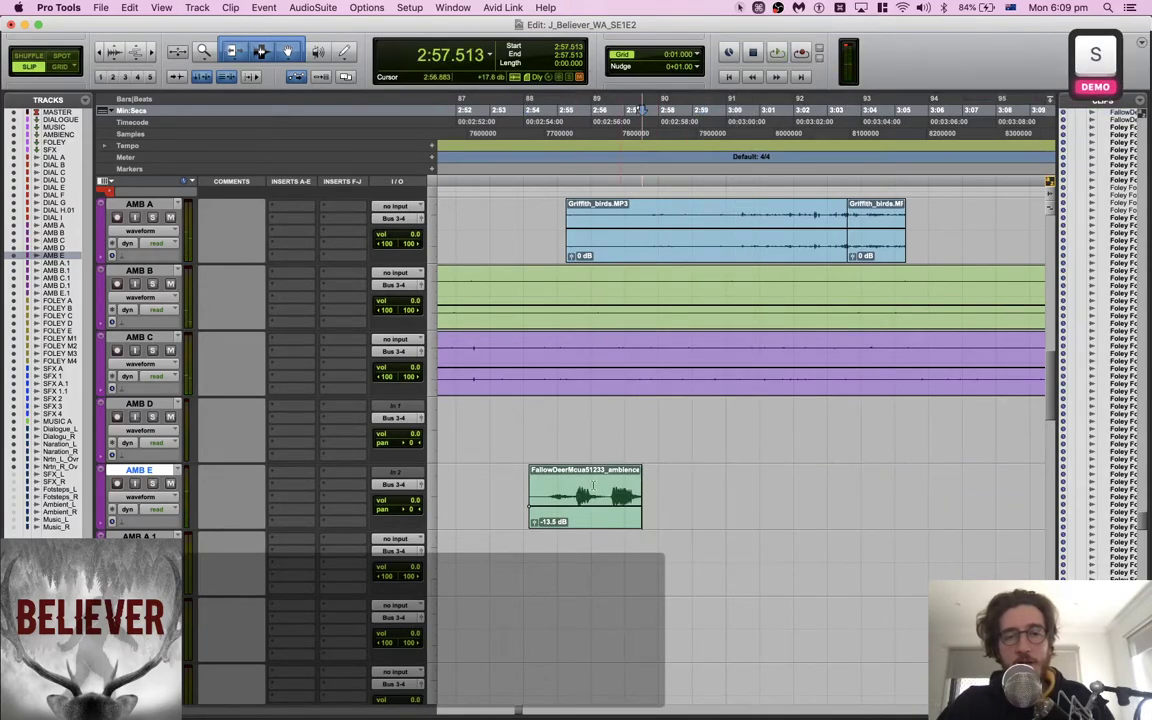
pyautogui.press('space')
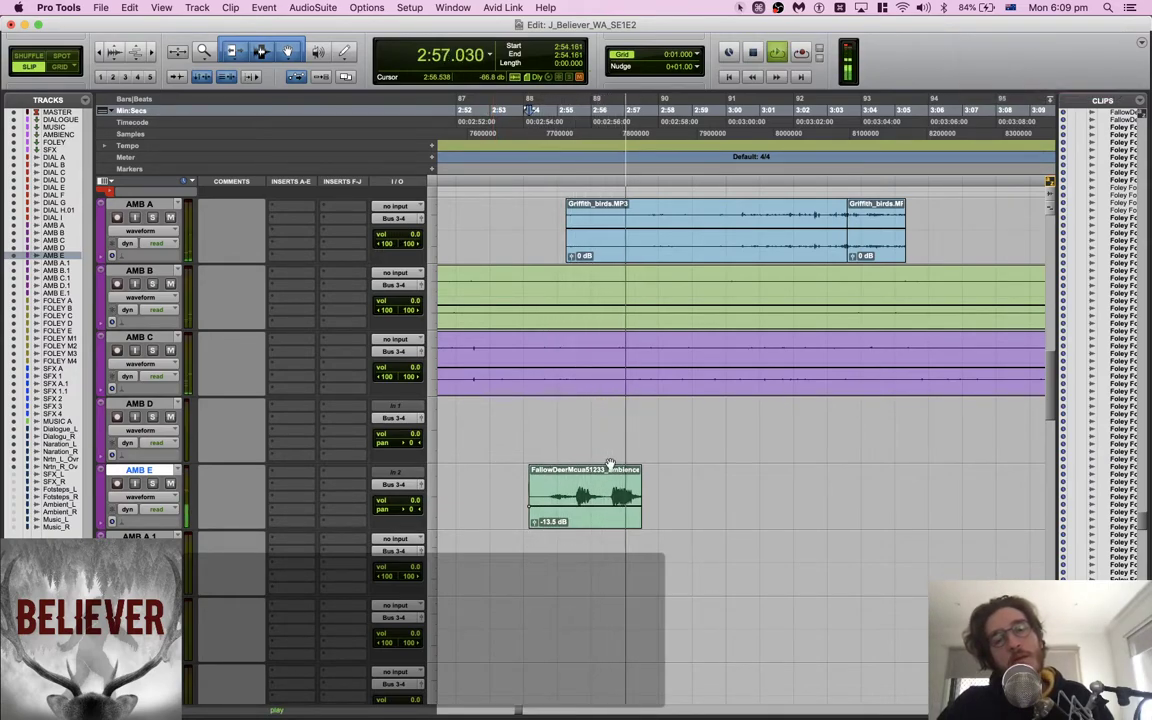
pyautogui.press('s')
pyautogui.press('f')
pyautogui.press('space')
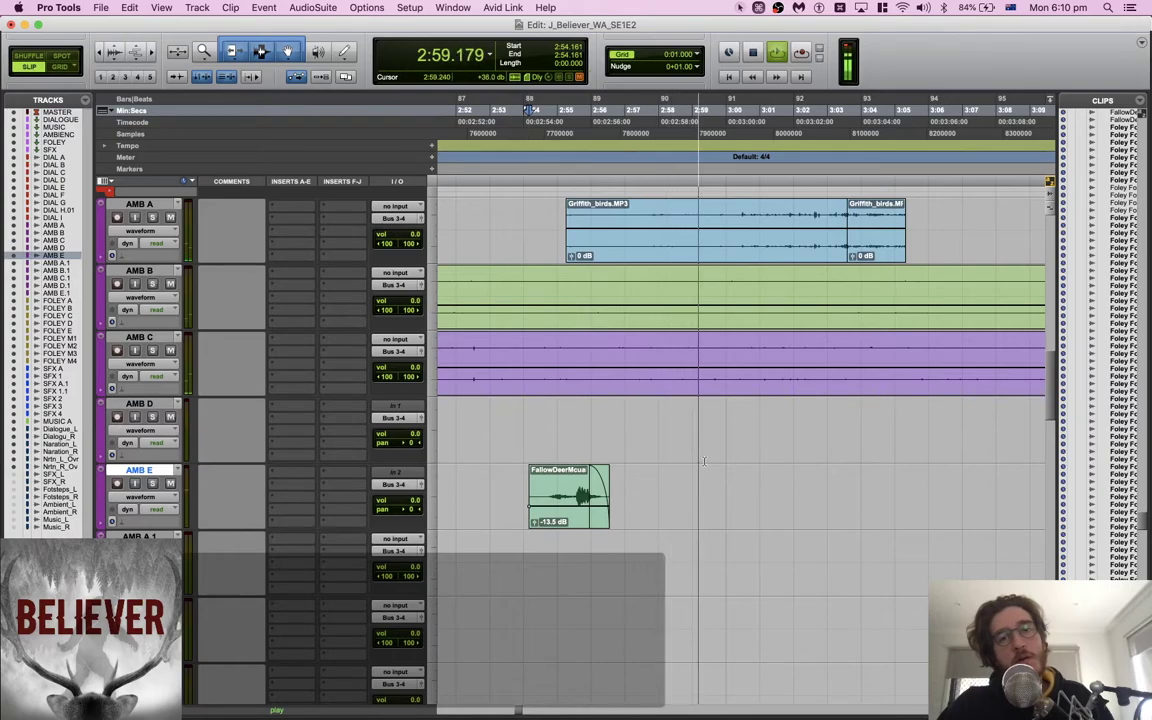
# Listen to the ambience after the deer call and from the Griffith_birds clip starting at about 3:43.0 on AMB A
pyautogui.scroll(3, 725, 430)
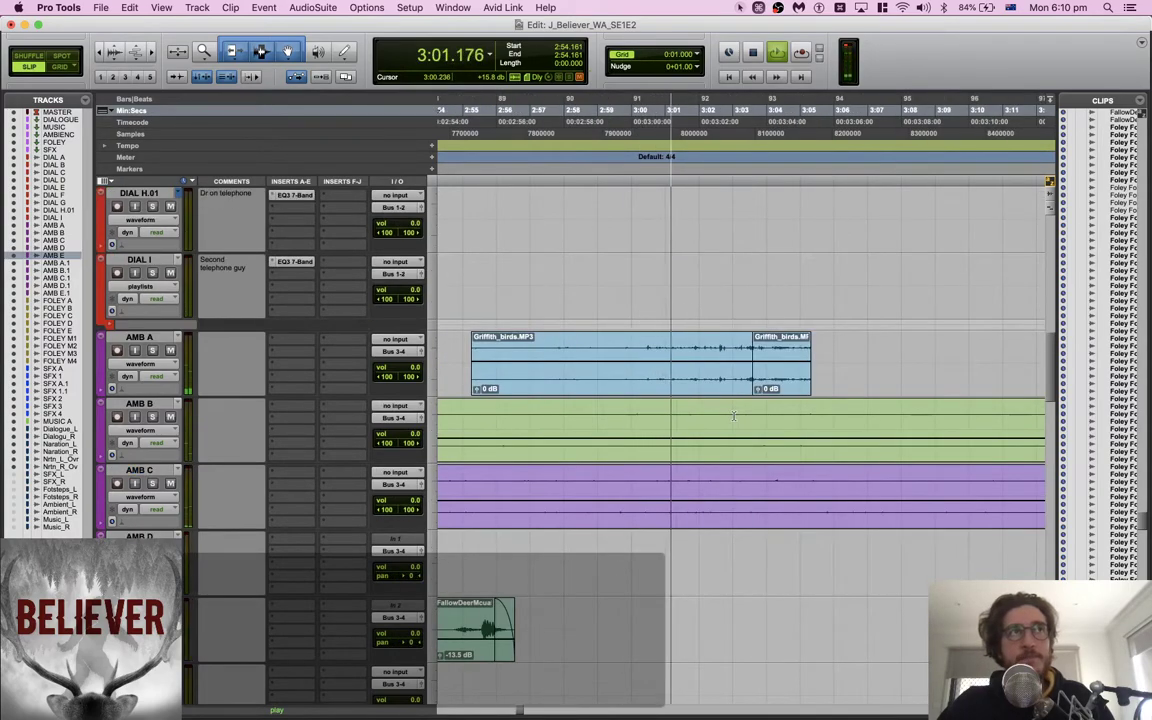
pyautogui.scroll(-2, 733, 415)
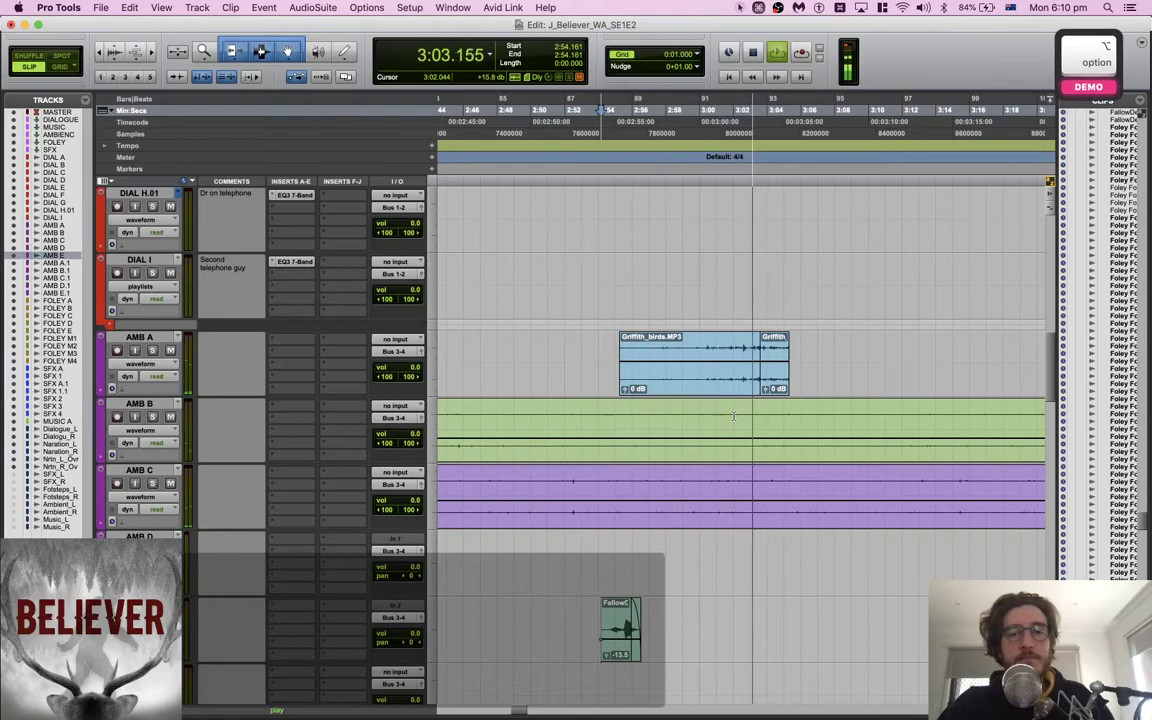
pyautogui.scroll(-2, 733, 415)
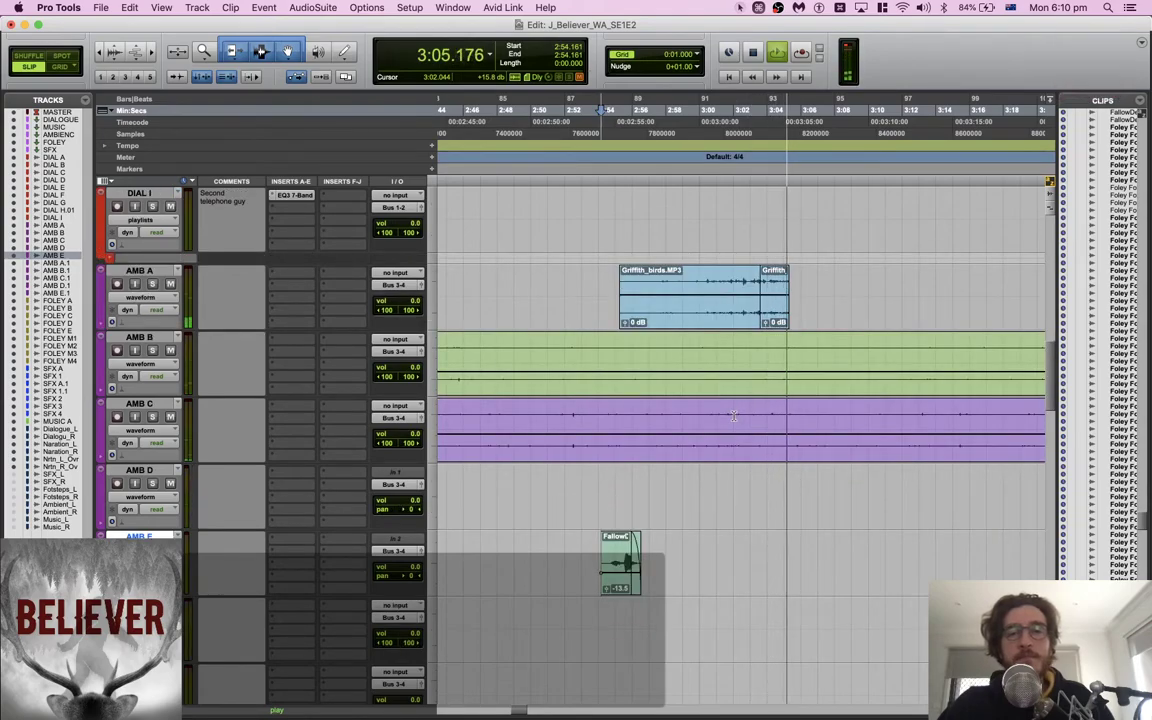
pyautogui.scroll(-2, 733, 415)
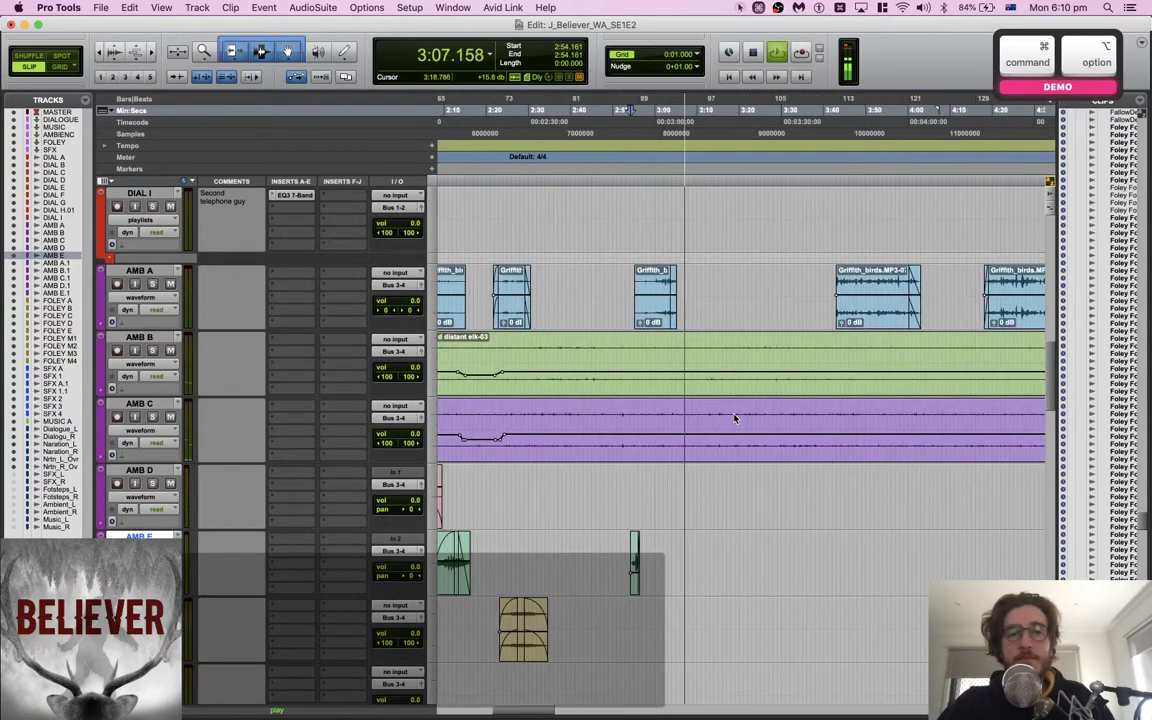
pyautogui.hscroll(2, 734, 418)
pyautogui.press('space')
pyautogui.click(668, 290)
pyautogui.press('Tab')
pyautogui.press('space')
pyautogui.hscroll(2, 677, 322)
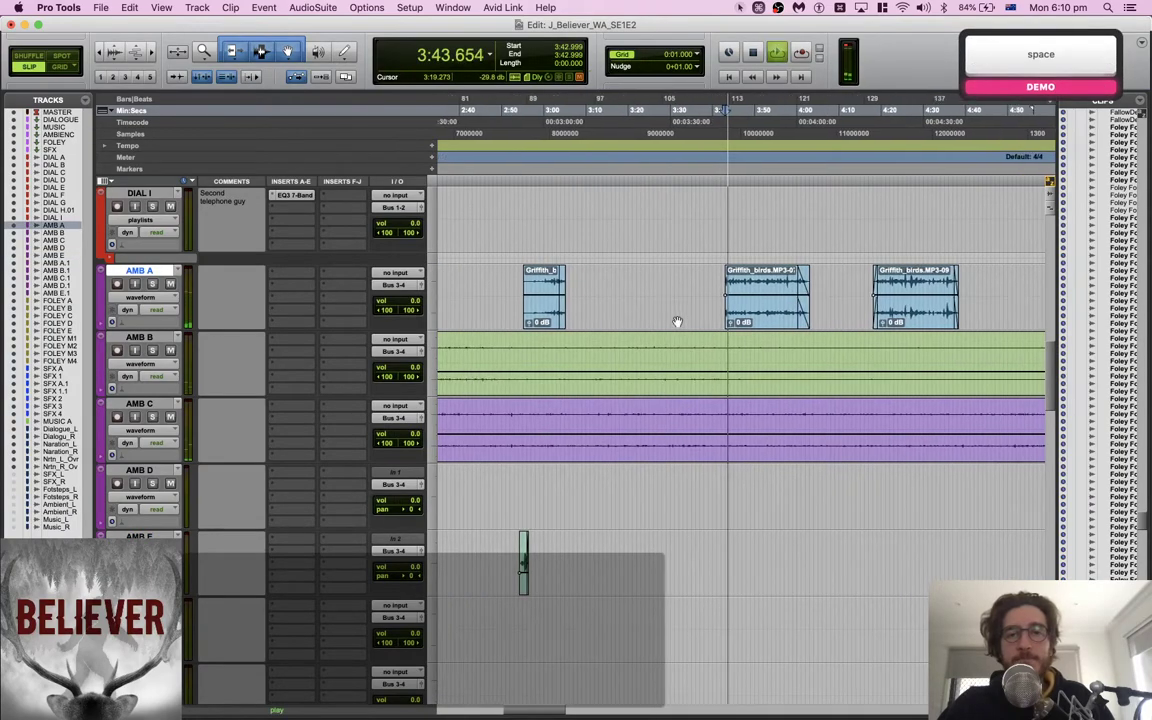
pyautogui.scroll(-2, 677, 321)
pyautogui.hscroll(2, 677, 321)
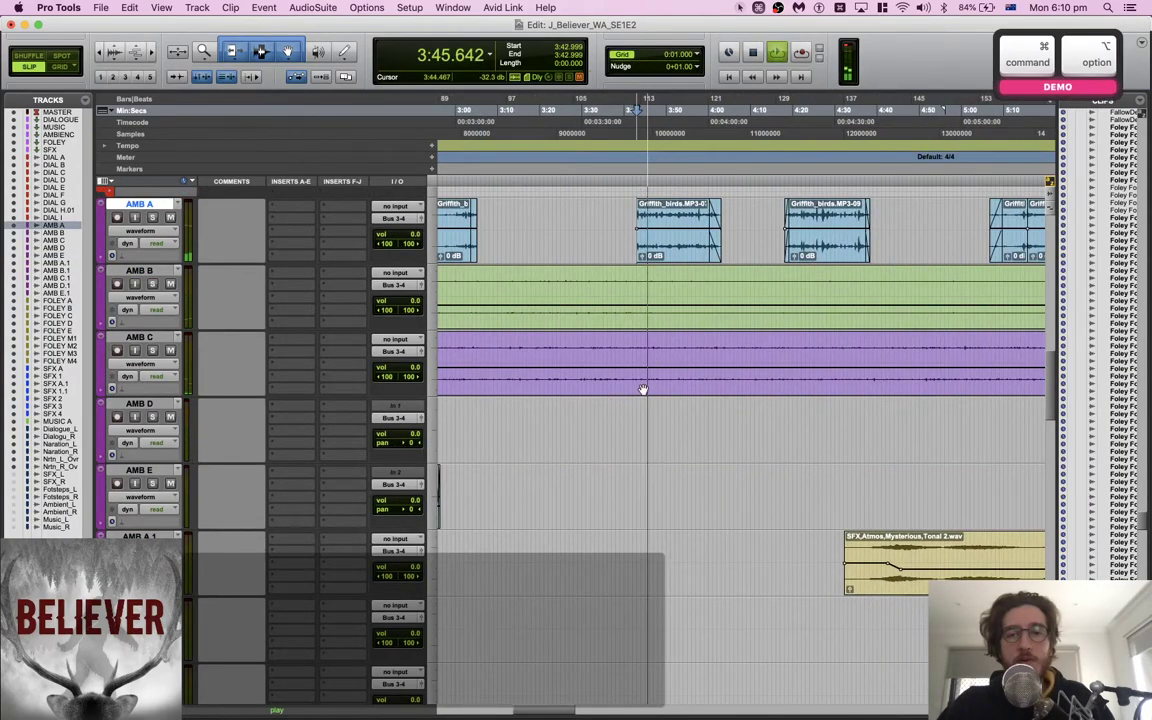
pyautogui.scroll(-1, 643, 389)
pyautogui.press('space')
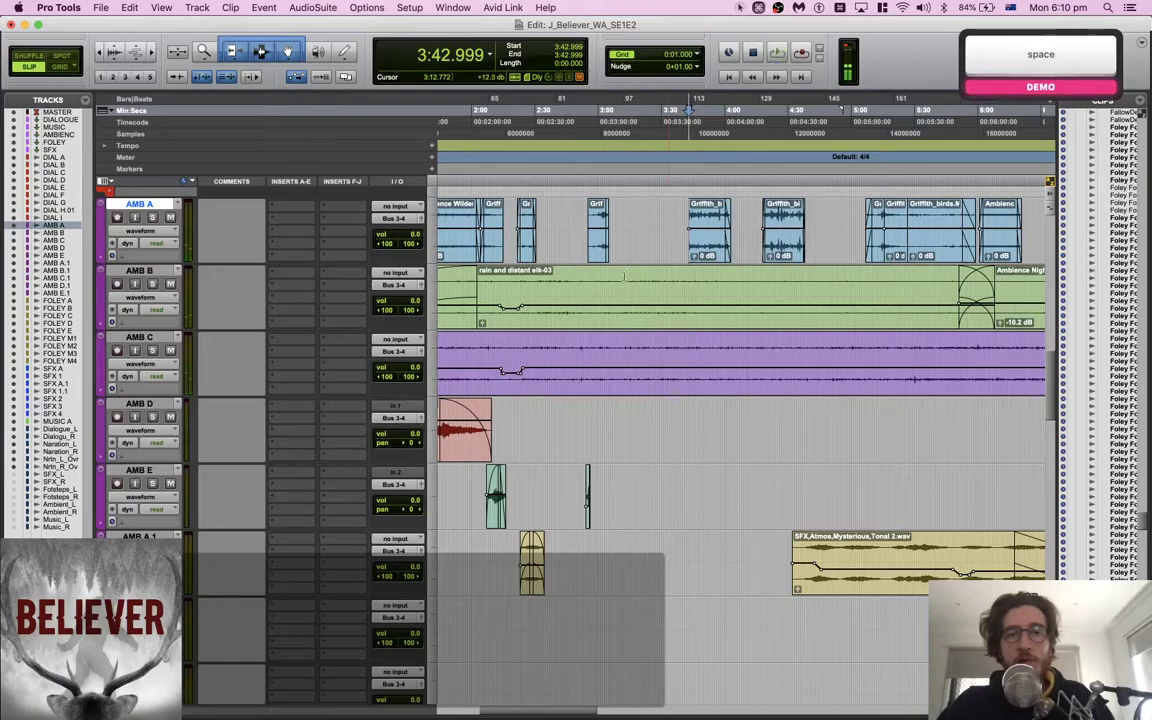
# Play from about 3:11.5, then delete the AMB B and AMB C rain from about 3:06.7 to just before the next bird clip
pyautogui.click(622, 209)
pyautogui.press('space')
pyautogui.press('super+]')
pyautogui.press('super+]')
pyautogui.press('super+]')
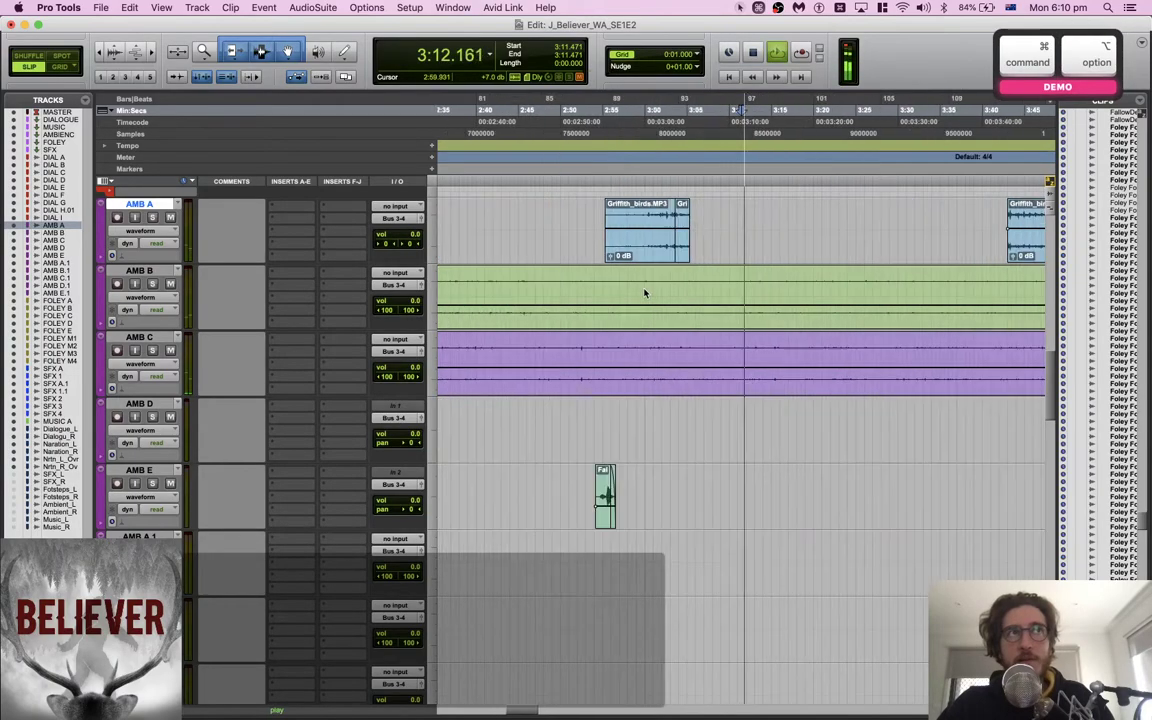
pyautogui.scroll(3, 644, 291)
pyautogui.hscroll(3, 644, 291)
pyautogui.scroll(-1, 644, 293)
pyautogui.scroll(-1, 644, 293)
pyautogui.press('space')
pyautogui.moveTo(572, 413); pyautogui.dragTo(872, 486)
pyautogui.press('BackSpace')
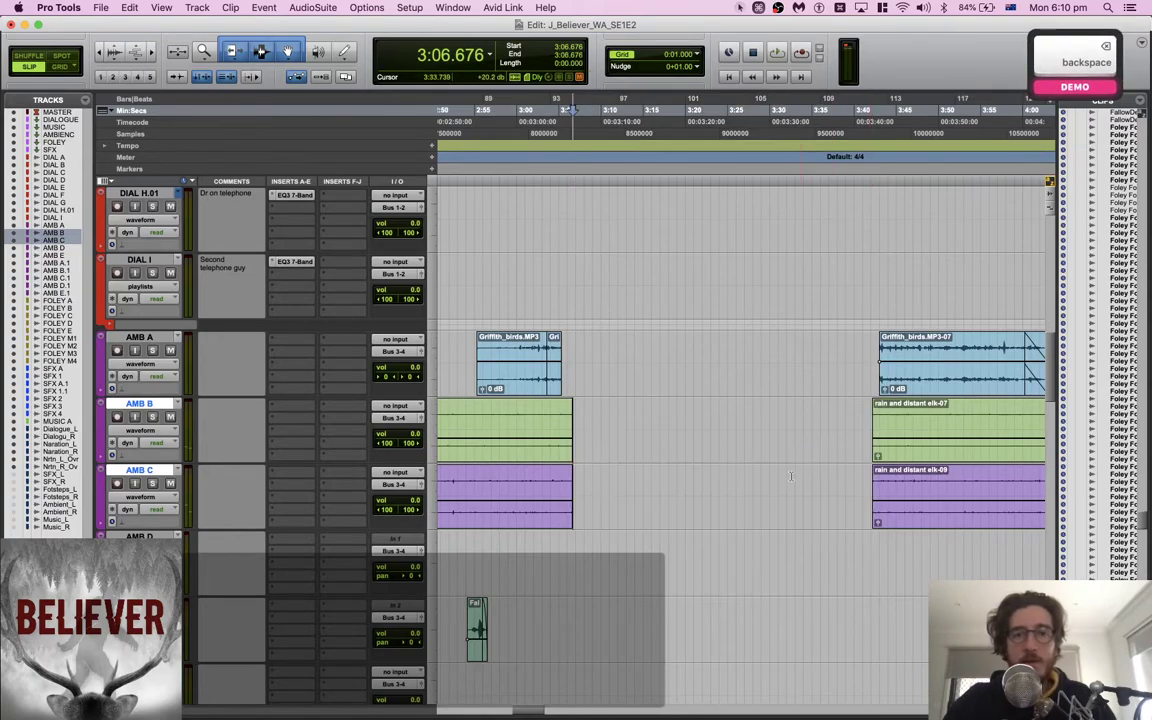
# Split the AMB B and AMB C rain clips at about 2:55.4, and AMB B also at the earlier bird clips' edges near 2:15, 2:22 and 2:30
pyautogui.hscroll(-5, 662, 403)
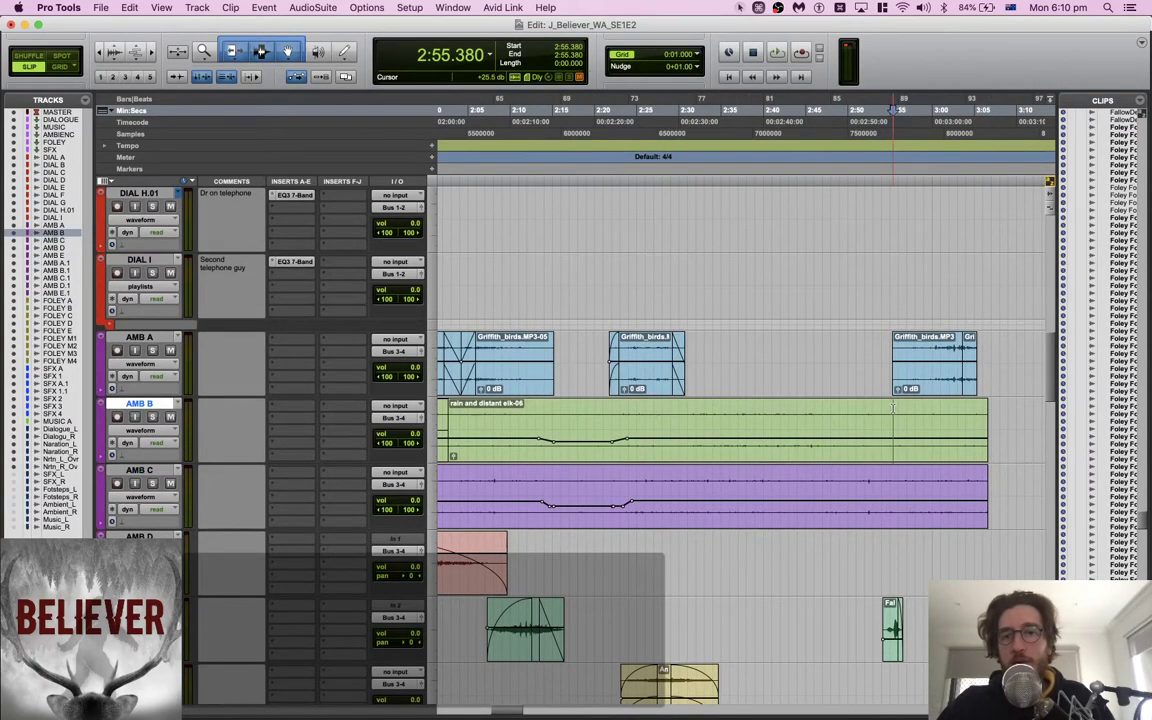
pyautogui.press('b')
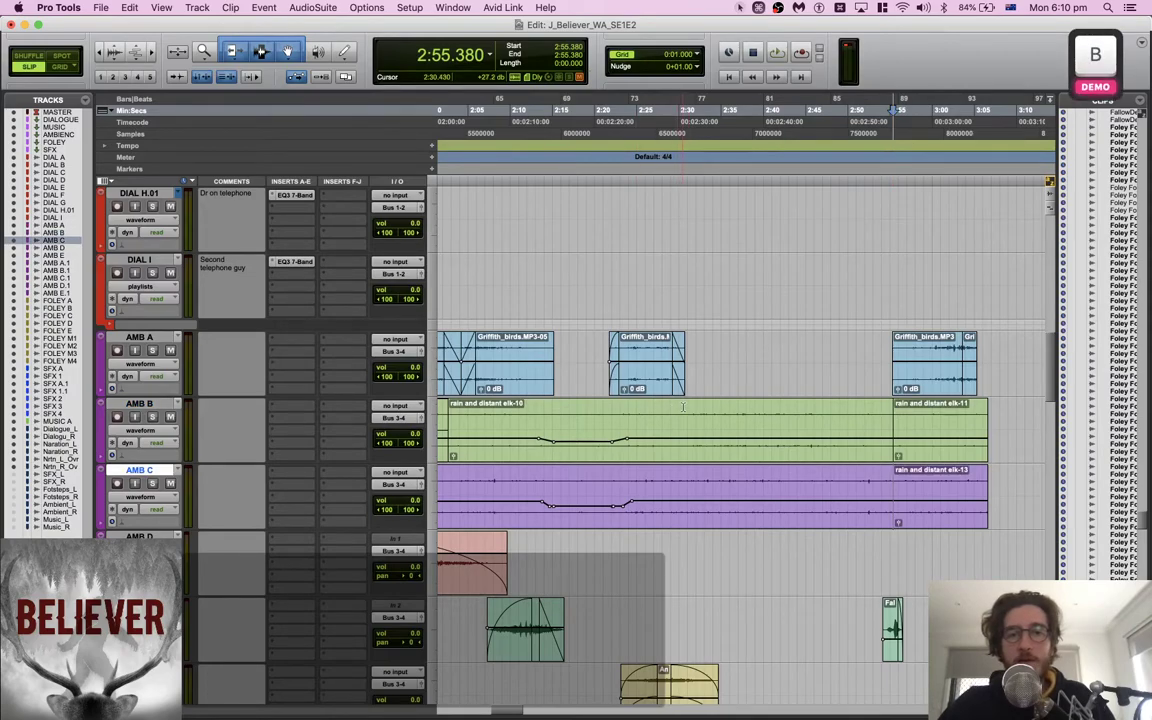
pyautogui.click(683, 406)
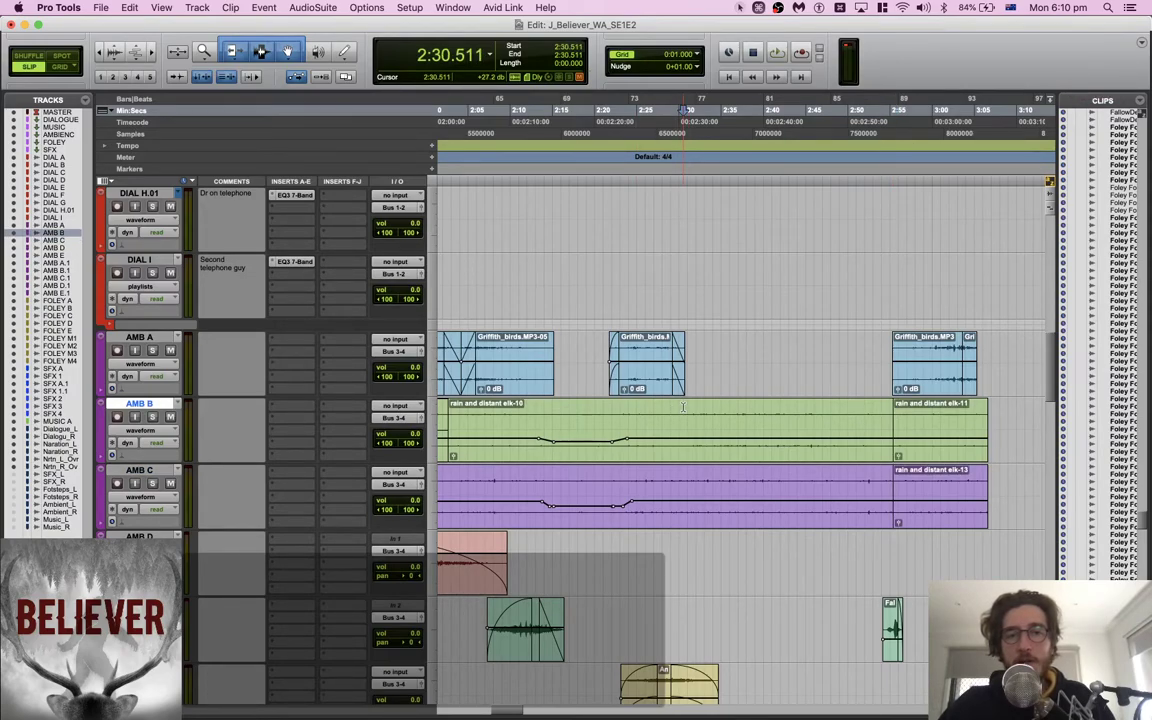
pyautogui.moveTo(683, 406); pyautogui.dragTo(632, 406)
pyautogui.click(612, 406)
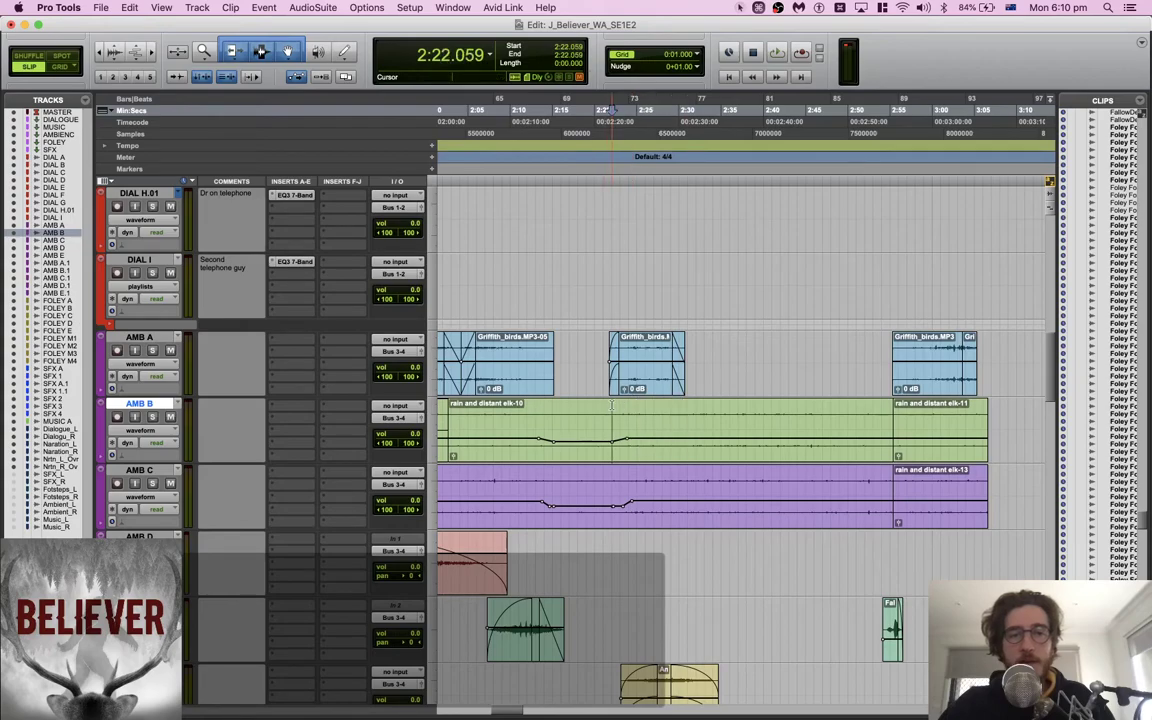
pyautogui.press('b')
pyautogui.click(552, 406)
pyautogui.press('b')
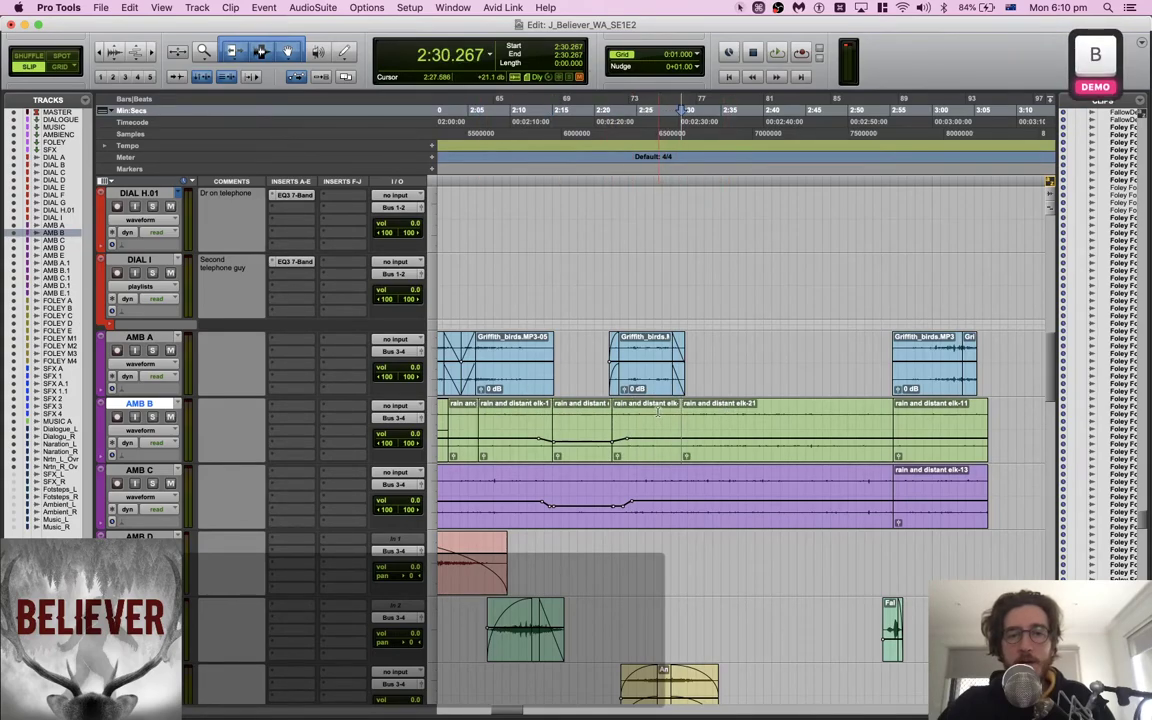
# Trim the AMB B rain beneath the second bird clip to the range from about 2:22.5 to 2:30.8
pyautogui.click(658, 413)
pyautogui.keyDown('shift'); pyautogui.click(757, 405); pyautogui.keyUp('shift')
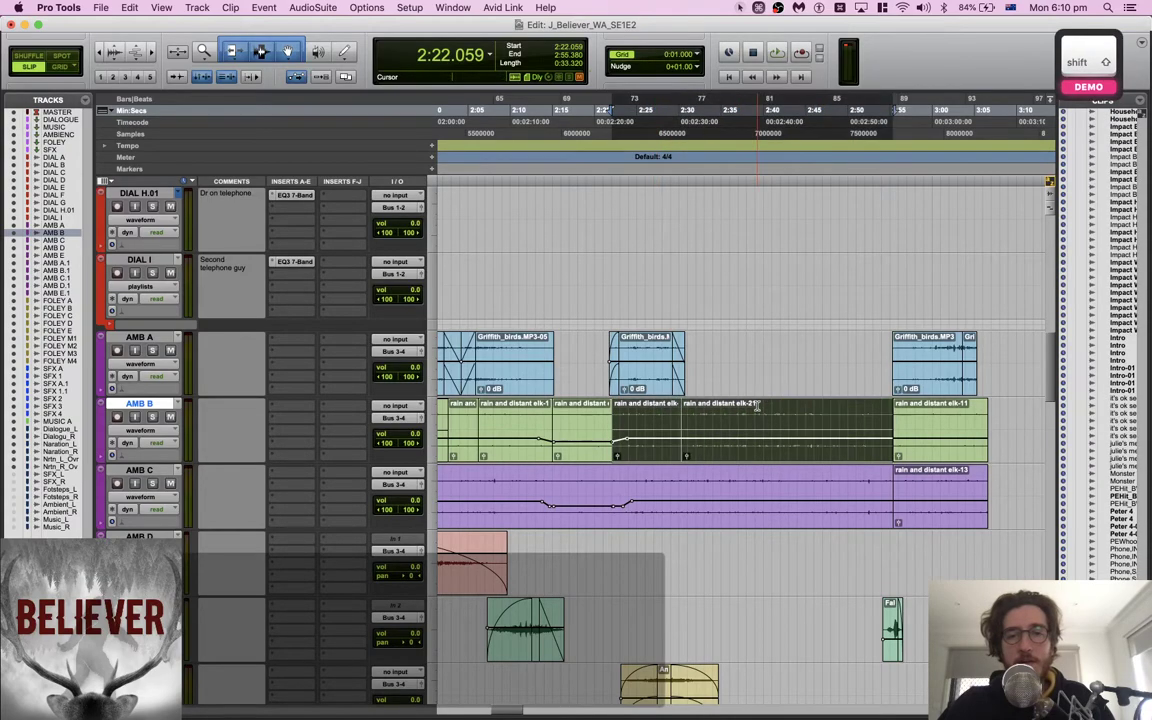
pyautogui.click(714, 404)
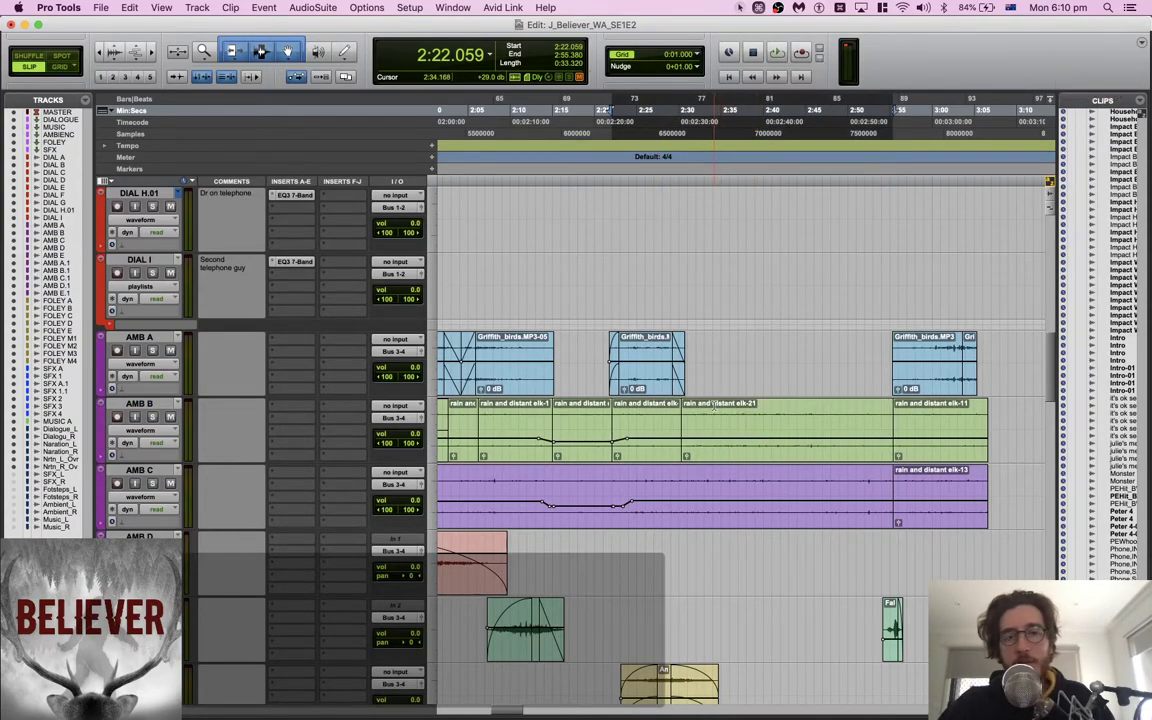
pyautogui.press('super+z')
pyautogui.moveTo(686, 412); pyautogui.dragTo(614, 410)
pyautogui.press('super+t')
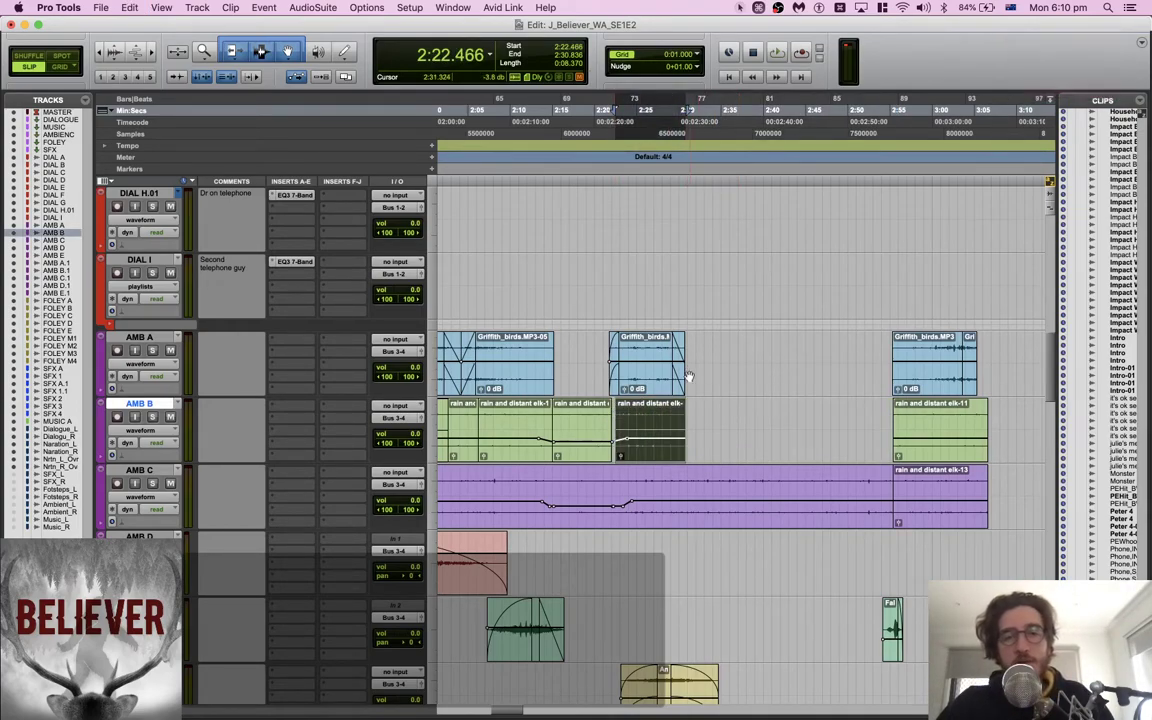
# Fade the trimmed AMB B rain clip in until about 2:24.2 and out from about 2:28.9
pyautogui.press('e')
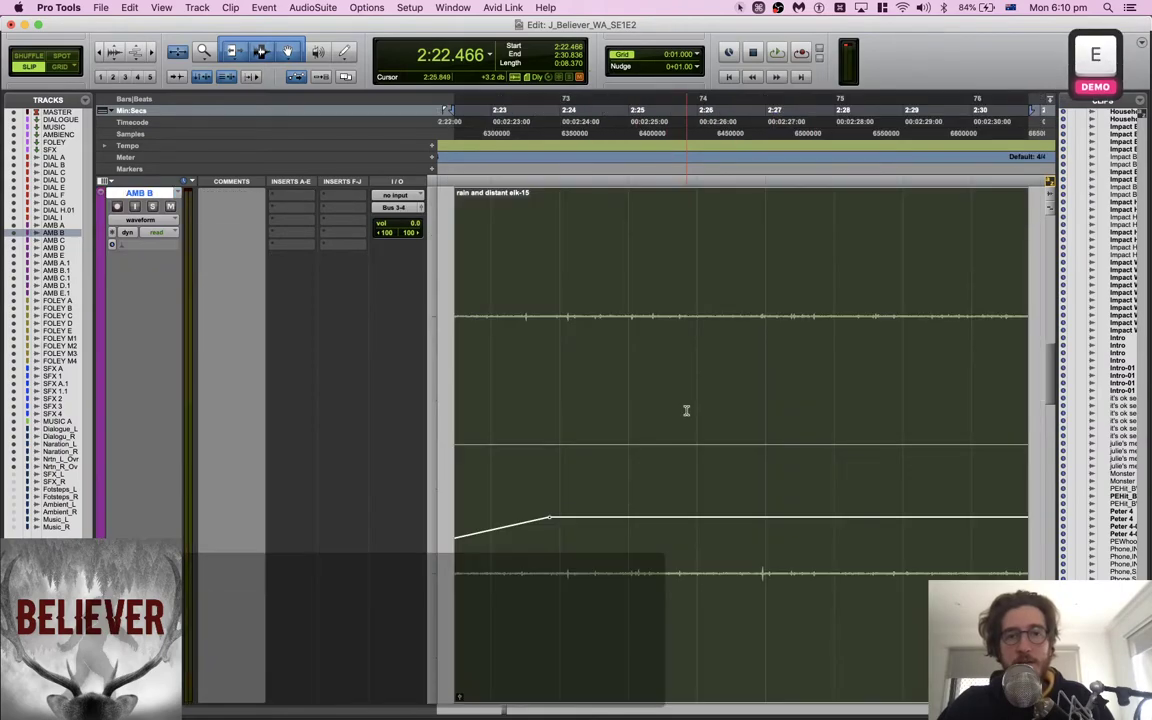
pyautogui.scroll(2, 729, 397)
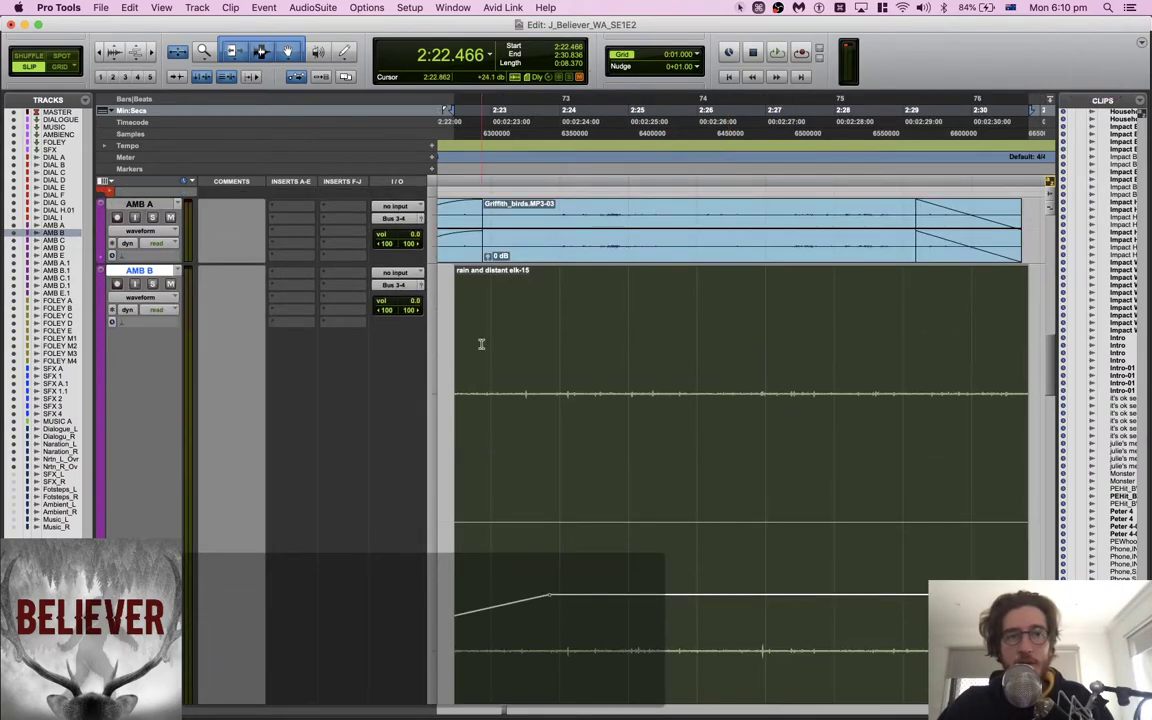
pyautogui.moveTo(452, 343); pyautogui.dragTo(573, 343)
pyautogui.press('f')
pyautogui.hscroll(2, 573, 343)
pyautogui.scroll(-1, 771, 343)
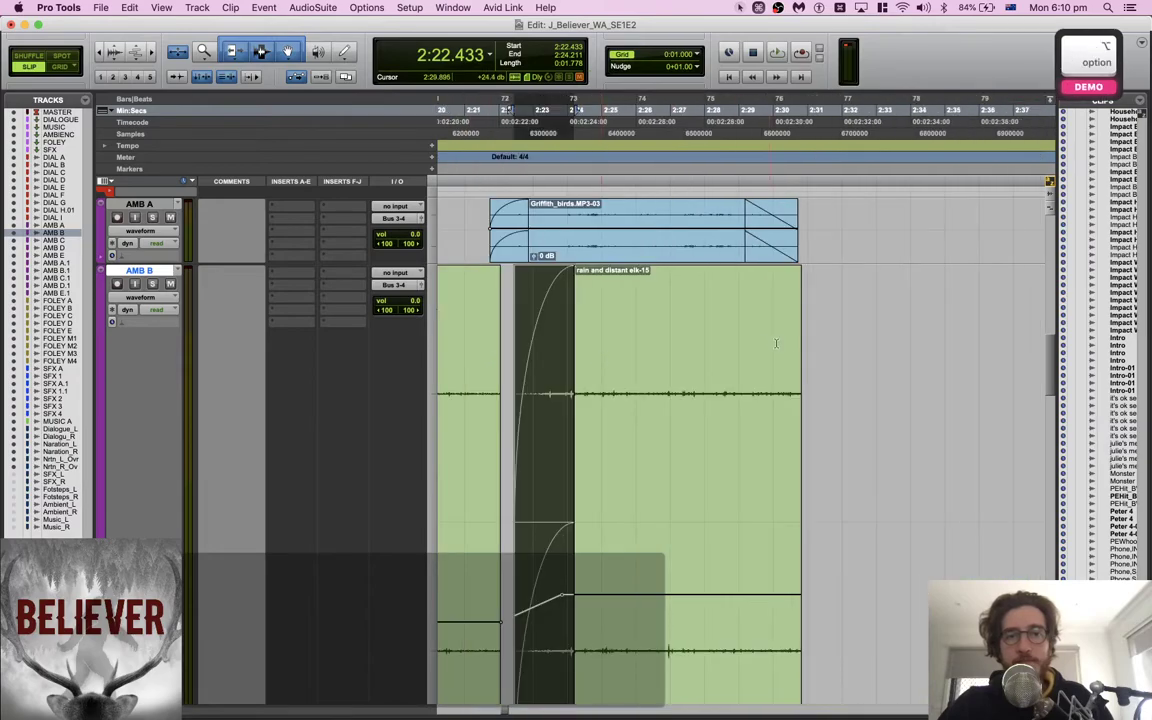
pyautogui.moveTo(802, 343); pyautogui.dragTo(765, 343)
pyautogui.keyDown('shift'); pyautogui.click(736, 343); pyautogui.keyUp('shift')
pyautogui.press('f')
pyautogui.scroll(-1, 752, 344)
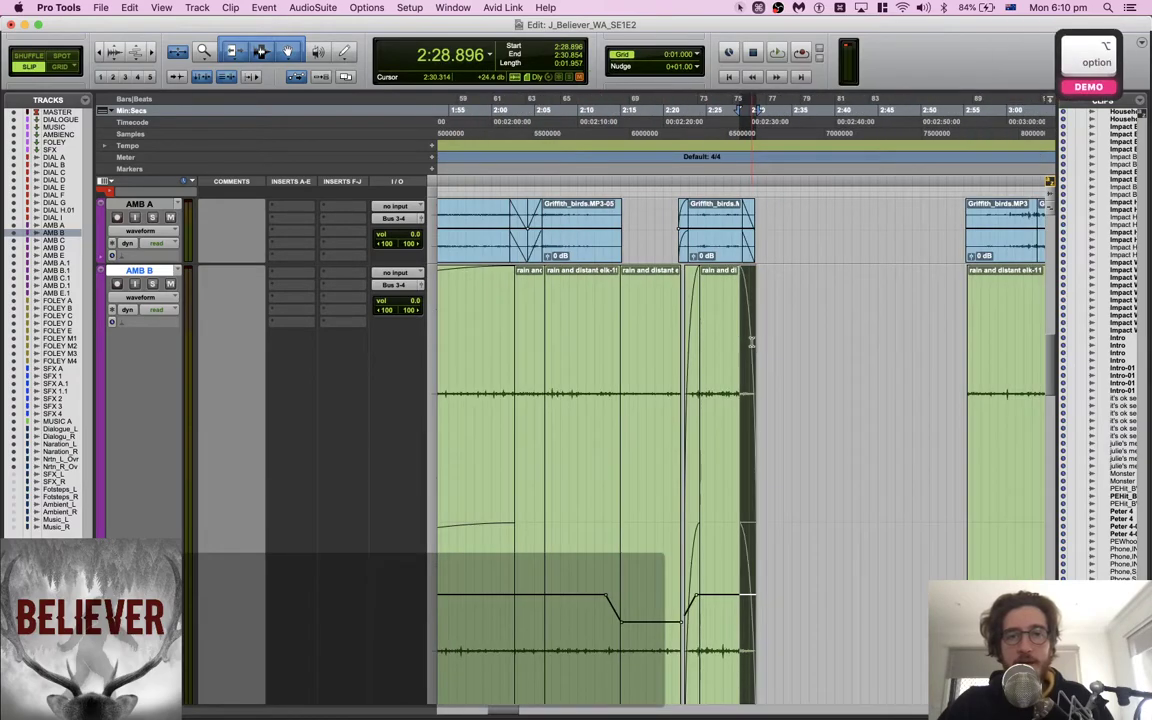
# Delete the AMB B rain segment in the gap between the two bird clips, from about 2:15 to 2:22
pyautogui.hscroll(-2, 752, 342)
pyautogui.doubleClick(744, 310)
pyautogui.press('BackSpace')
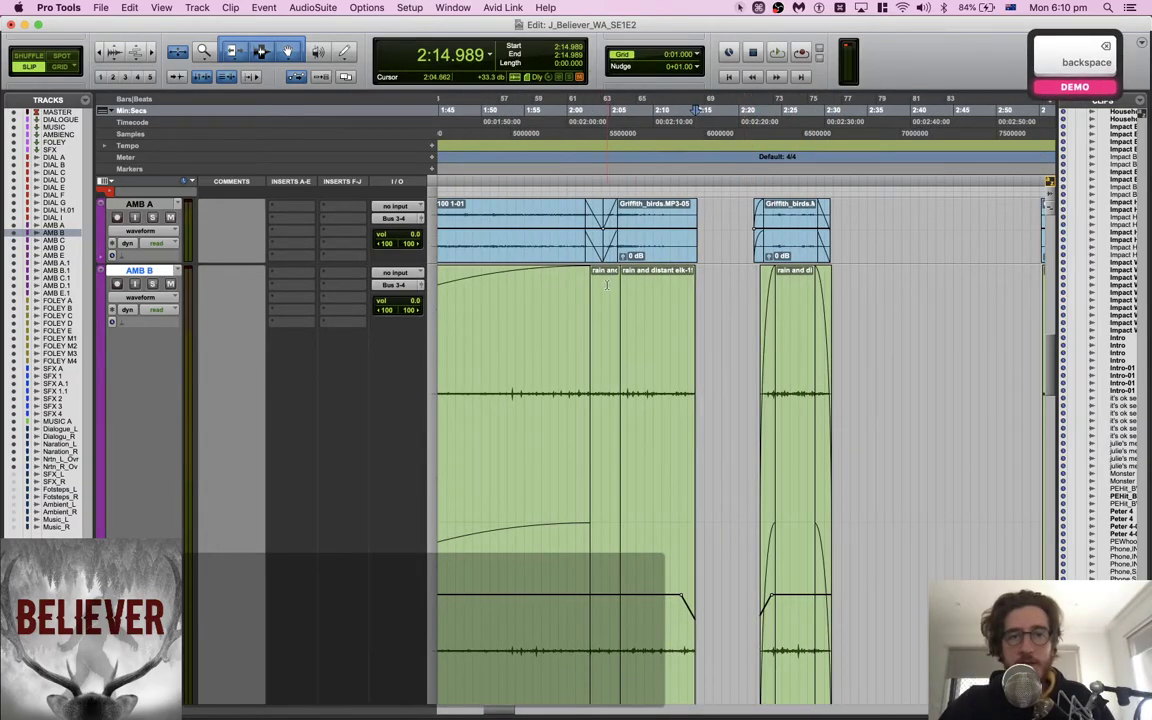
# Fade out the first bird clip on AMB A and the AMB B rain beneath it from about 2:13.4, and save the session
pyautogui.doubleClick(607, 288)
pyautogui.hscroll(-3, 607, 286)
pyautogui.scroll(-2, 605, 285)
pyautogui.press('e')
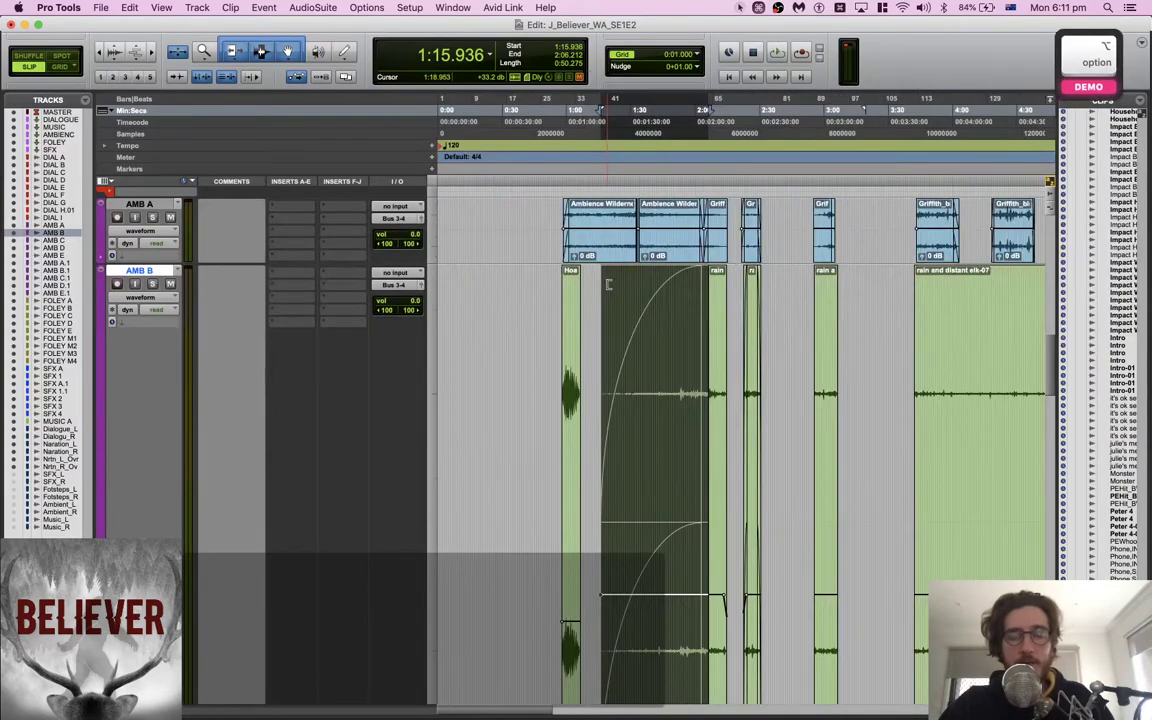
pyautogui.scroll(-4, 609, 357)
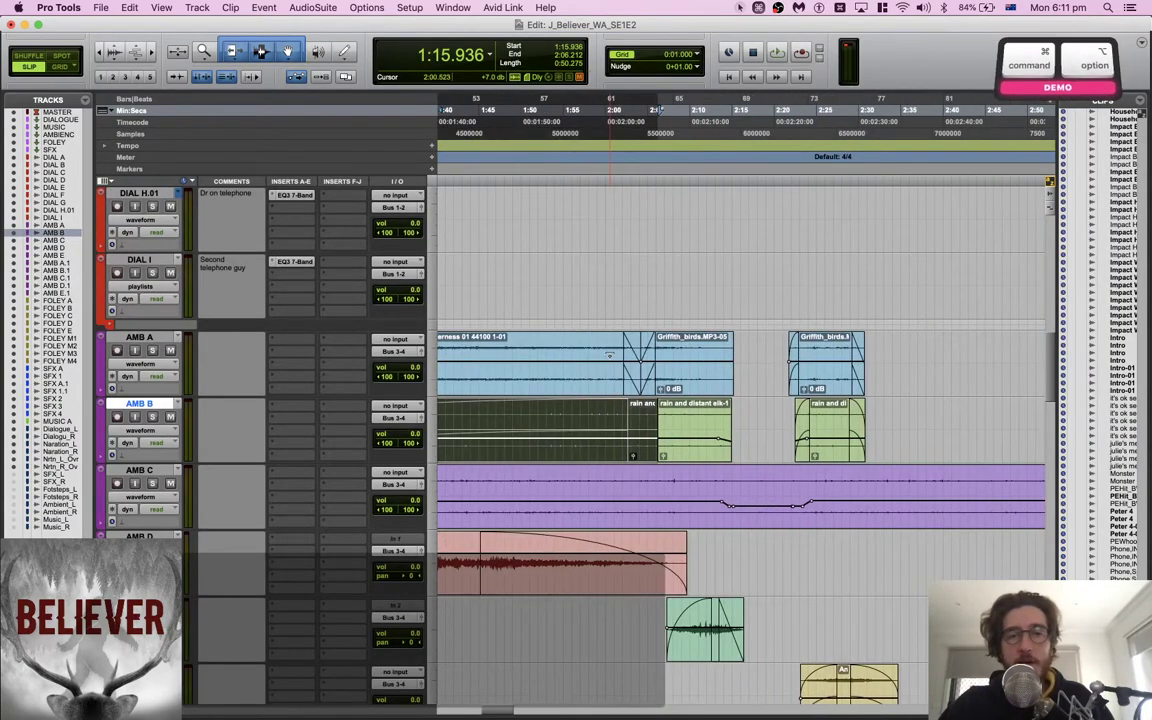
pyautogui.hscroll(-3, 609, 357)
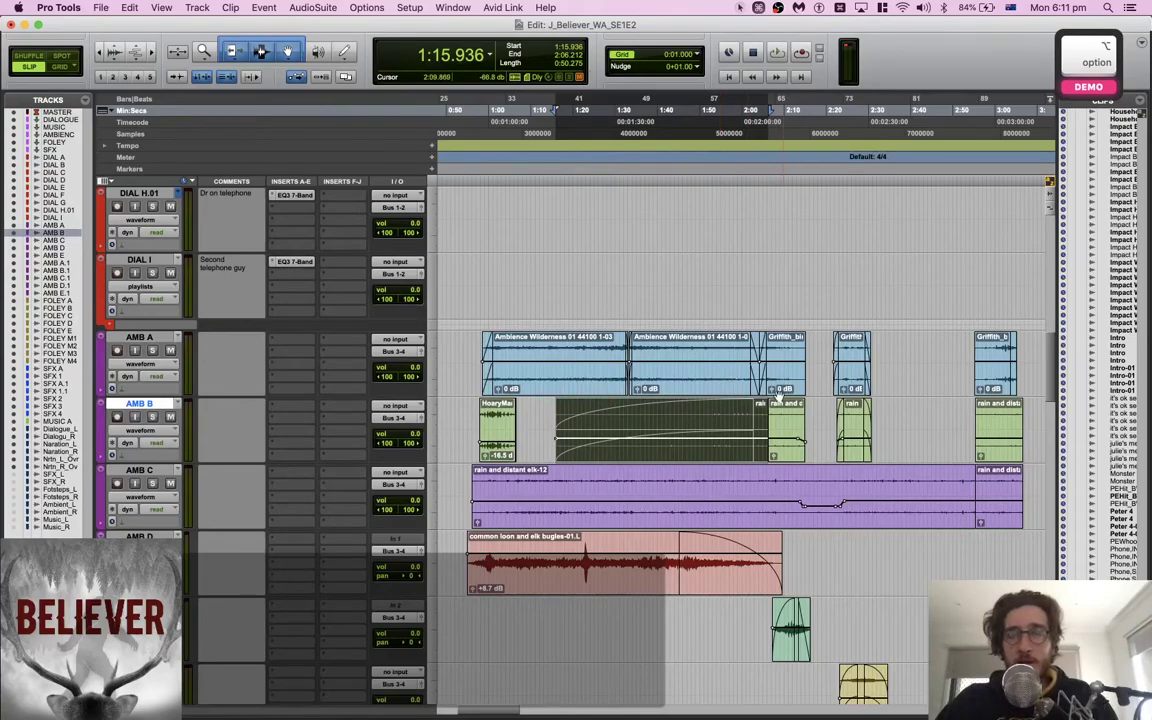
pyautogui.moveTo(813, 417); pyautogui.dragTo(799, 380)
pyautogui.press('f')
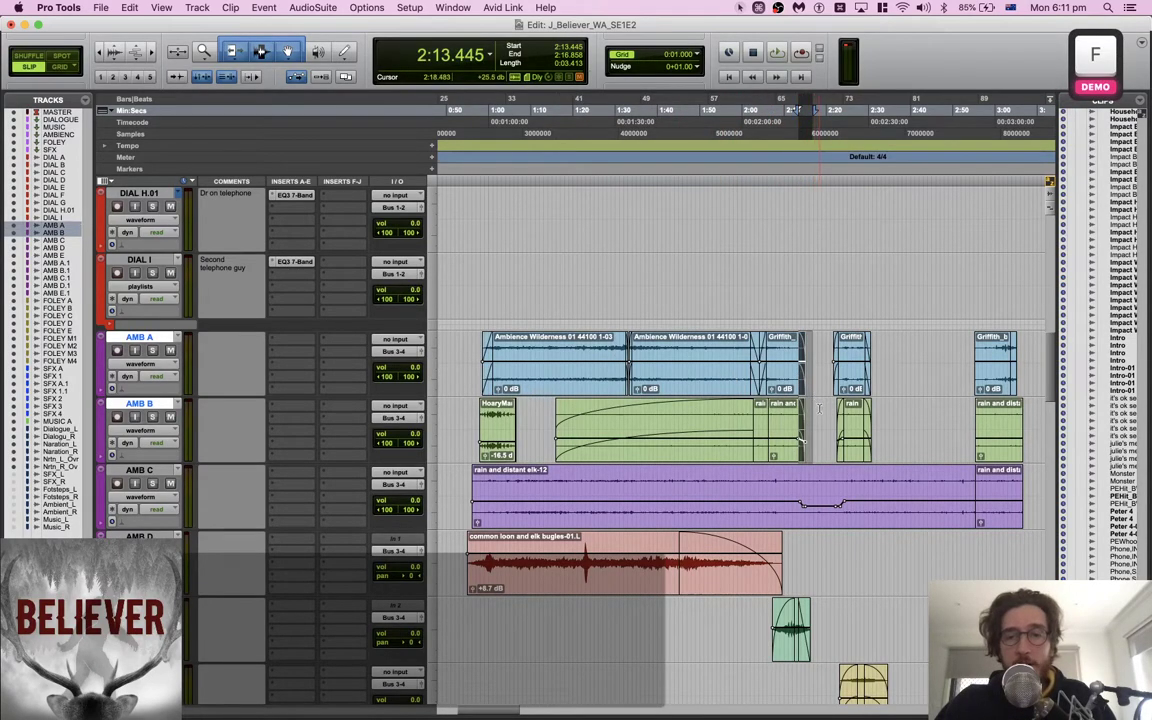
pyautogui.press('space')
pyautogui.press('cmd+s')
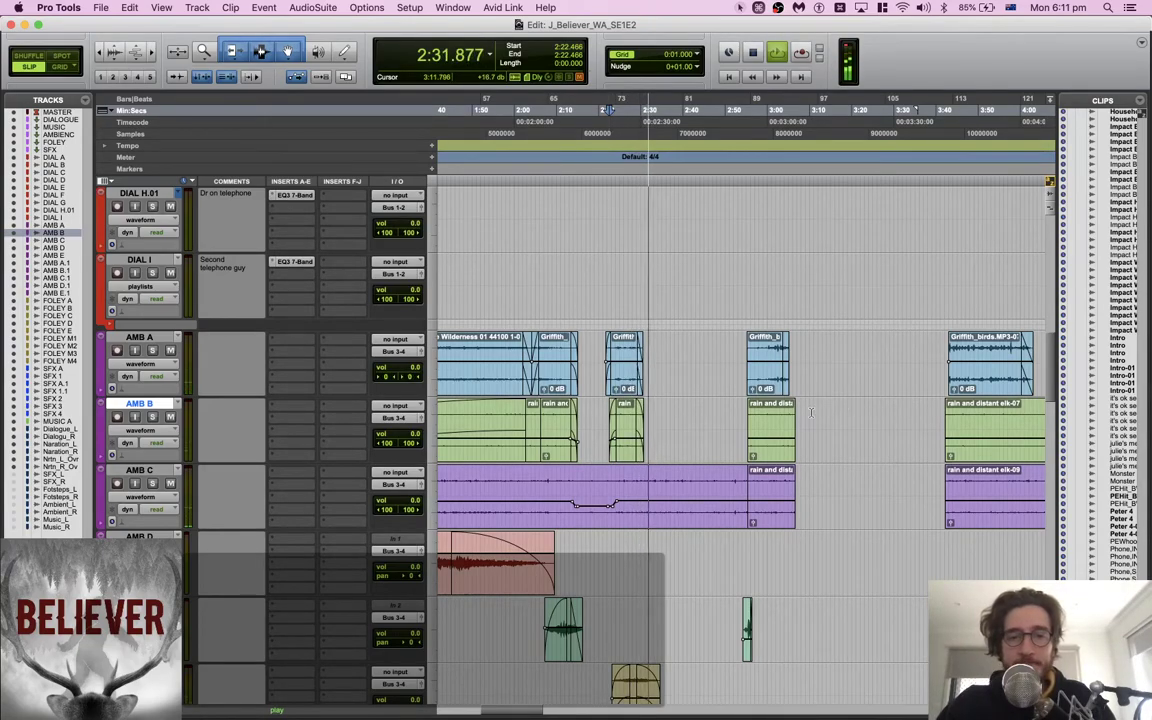
# Solo AMB C and delete its rain in the gap between the two bird clips and after the second one, up to about 2:55
pyautogui.press('space')
pyautogui.click(642, 474)
pyautogui.press('space')
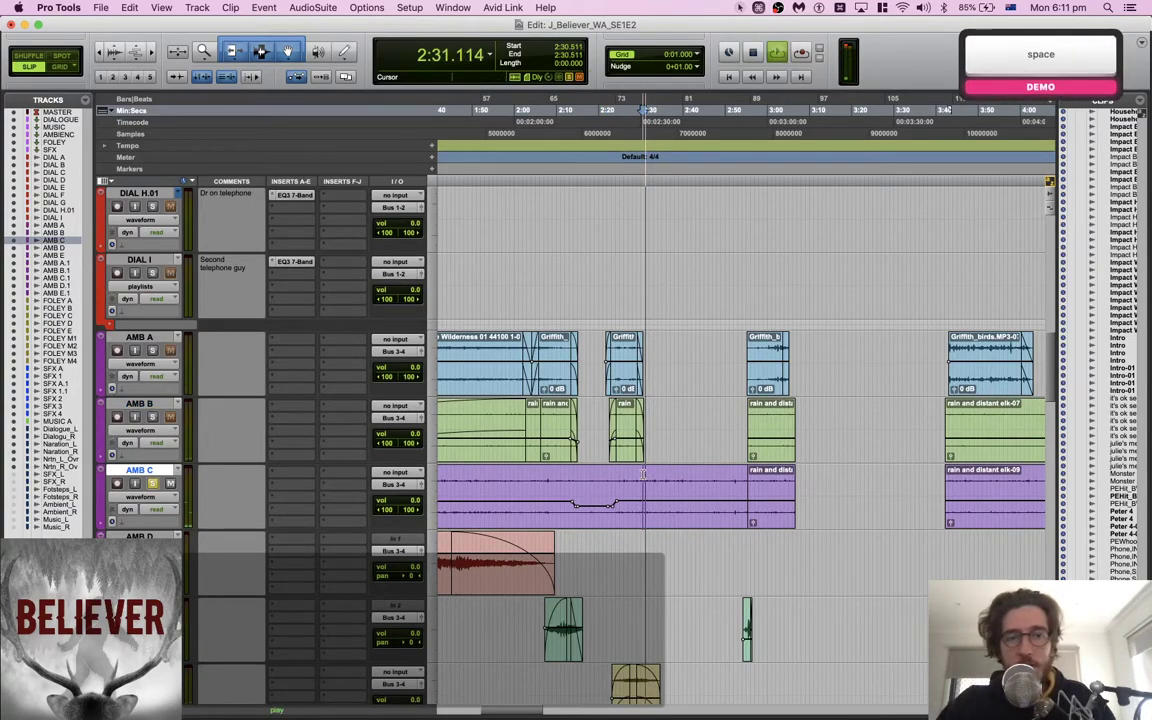
pyautogui.press('space')
pyautogui.press('s')
pyautogui.moveTo(578, 474); pyautogui.dragTo(649, 479)
pyautogui.press('BackSpace')
# Fade the AMB C rain edges beside the bird clip gaps, and fade in the rain's start near 0:56
pyautogui.press('f')
pyautogui.hscroll(-3, 642, 478)
pyautogui.press('f')
pyautogui.hscroll(-6, 651, 478)
pyautogui.click(549, 488)
pyautogui.moveTo(482, 488); pyautogui.dragTo(536, 486)
pyautogui.press('f')
# Play back the soloed AMB C rain from about 0:56, unsolo the track, and audition the full ambience from about 2:35.4
pyautogui.click(506, 485)
pyautogui.press('Tab')
pyautogui.press('space')
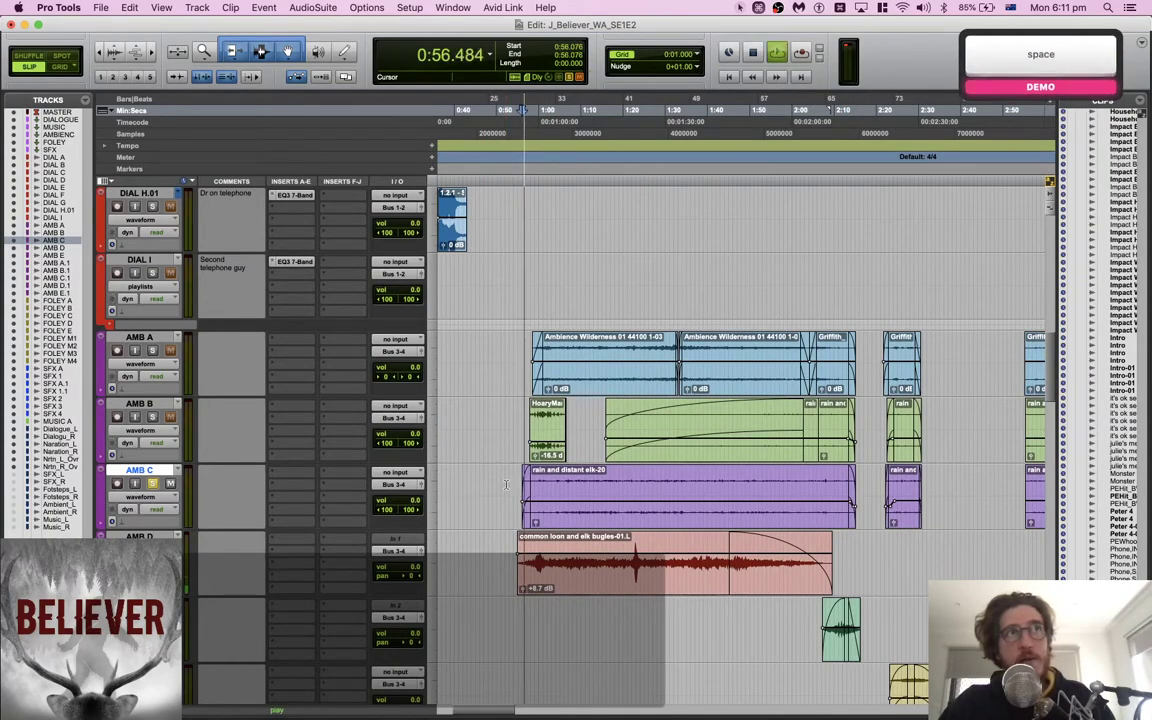
pyautogui.hscroll(12, 644, 473)
pyautogui.press('space')
pyautogui.click(644, 474)
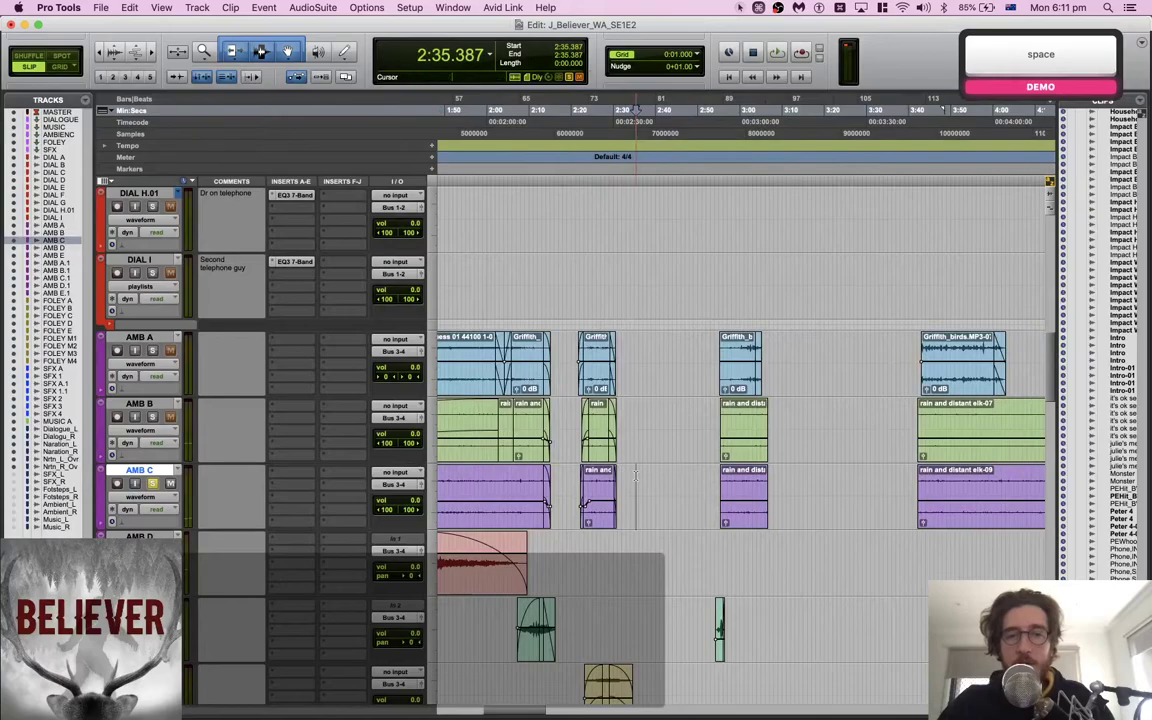
pyautogui.press('space')
pyautogui.hotkey('shift', 's')
pyautogui.scroll(-5, 635, 476)
pyautogui.hscroll(3, 635, 476)
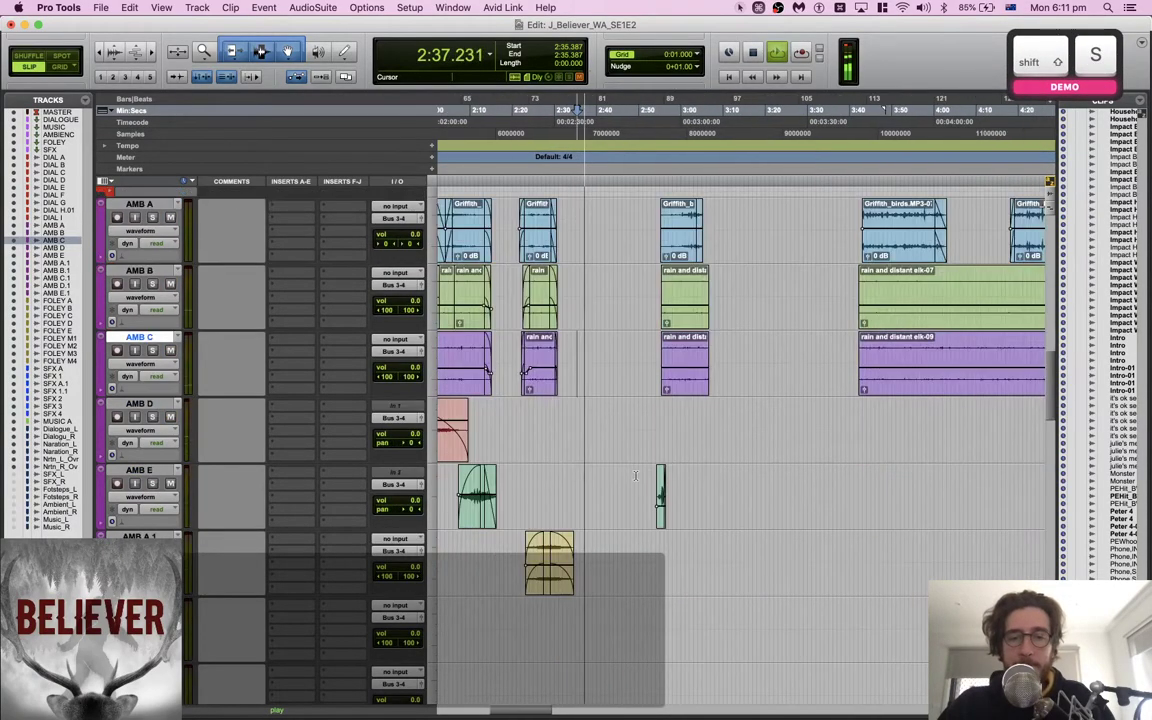
# Audition the bird and rain clips that start at about 2:55.4, including how they end
pyautogui.click(660, 363)
pyautogui.press('space')
pyautogui.scroll(3, 659, 363)
pyautogui.hscroll(2, 659, 363)
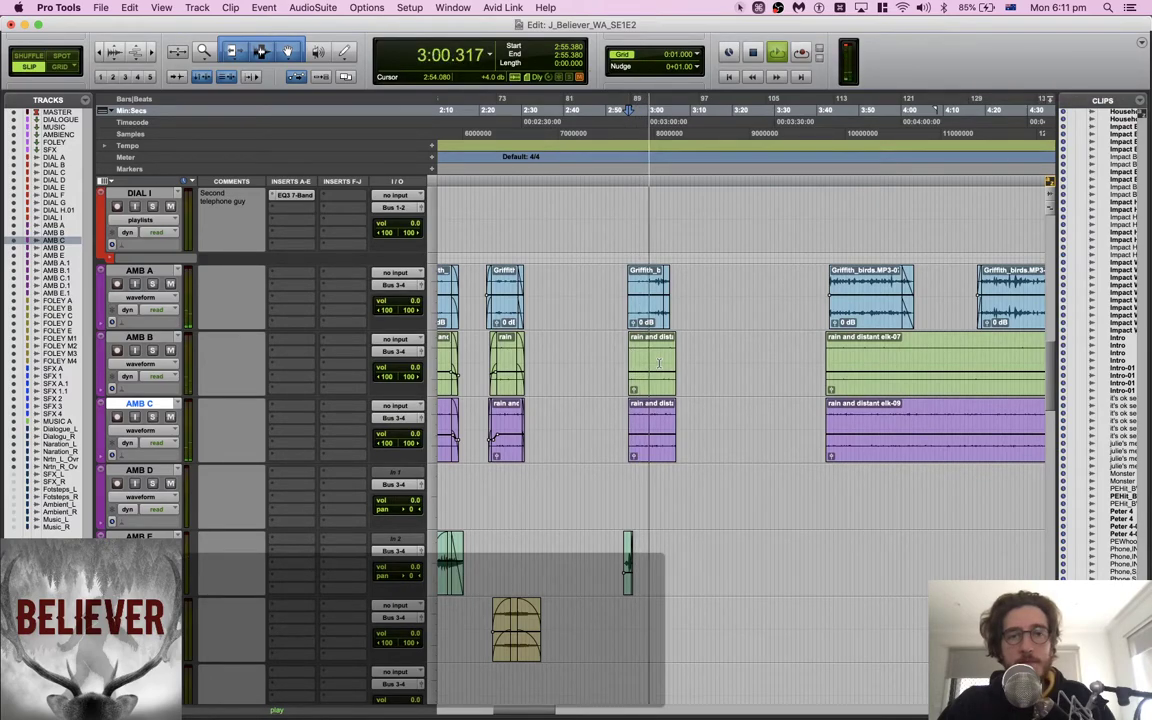
pyautogui.hscroll(1, 659, 363)
pyautogui.hscroll(2, 659, 363)
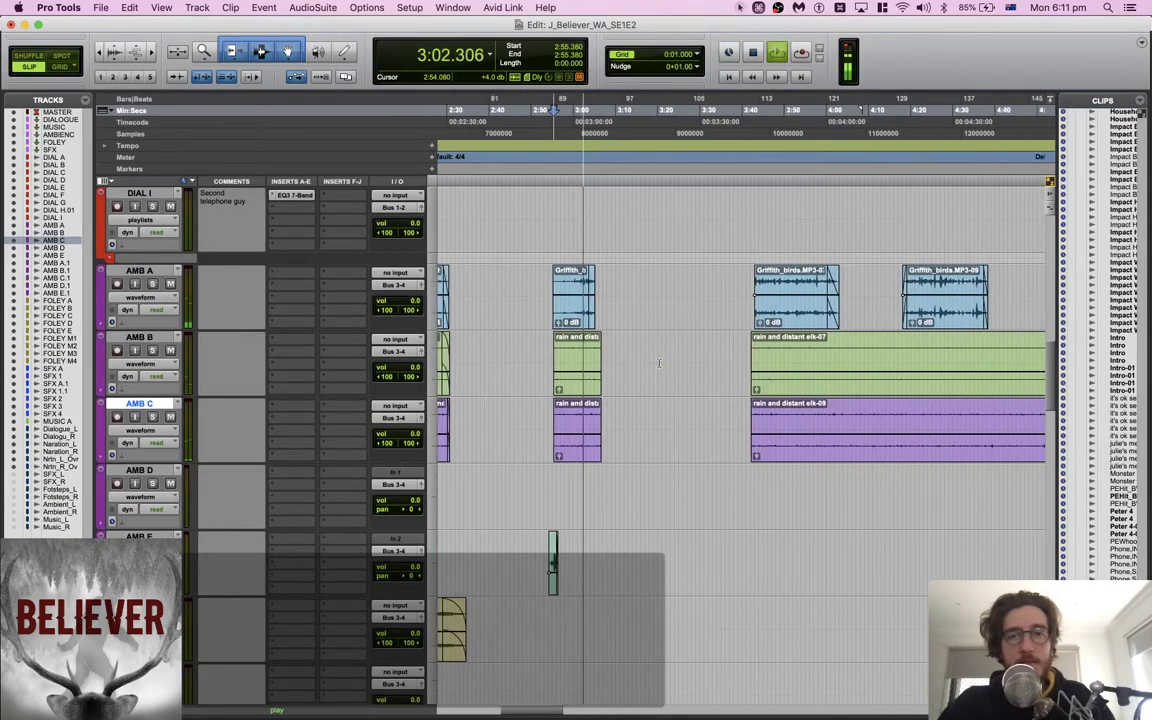
pyautogui.press('space')
pyautogui.click(669, 362)
pyautogui.press('space')
pyautogui.press('space')
# Fade in the starts of the AMB B and AMB C rain and the AMB A bird clip near 2:55, ending the bird fade at about 2:56.4
pyautogui.click(540, 348)
pyautogui.press('Tab')
pyautogui.press('space')
pyautogui.scroll(4, 540, 348)
pyautogui.hscroll(2, 540, 348)
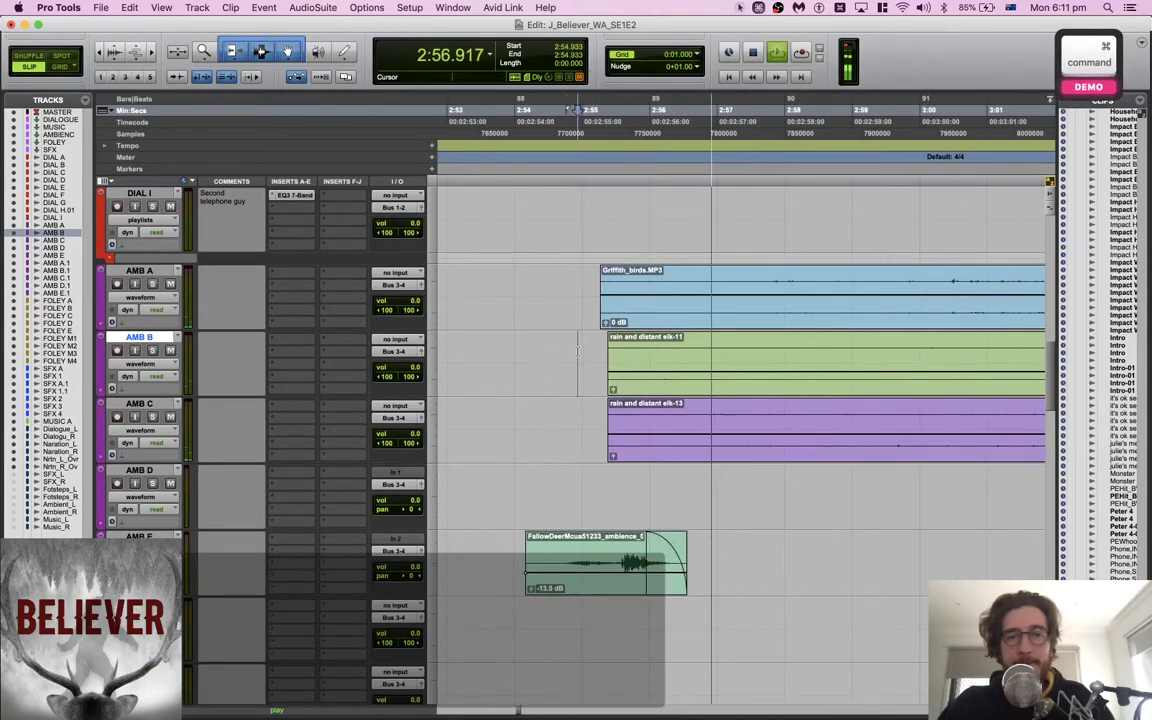
pyautogui.moveTo(576, 356); pyautogui.dragTo(652, 425)
pyautogui.press('f')
pyautogui.moveTo(564, 292); pyautogui.dragTo(673, 288)
pyautogui.press('f')
pyautogui.scroll(-4, 664, 288)
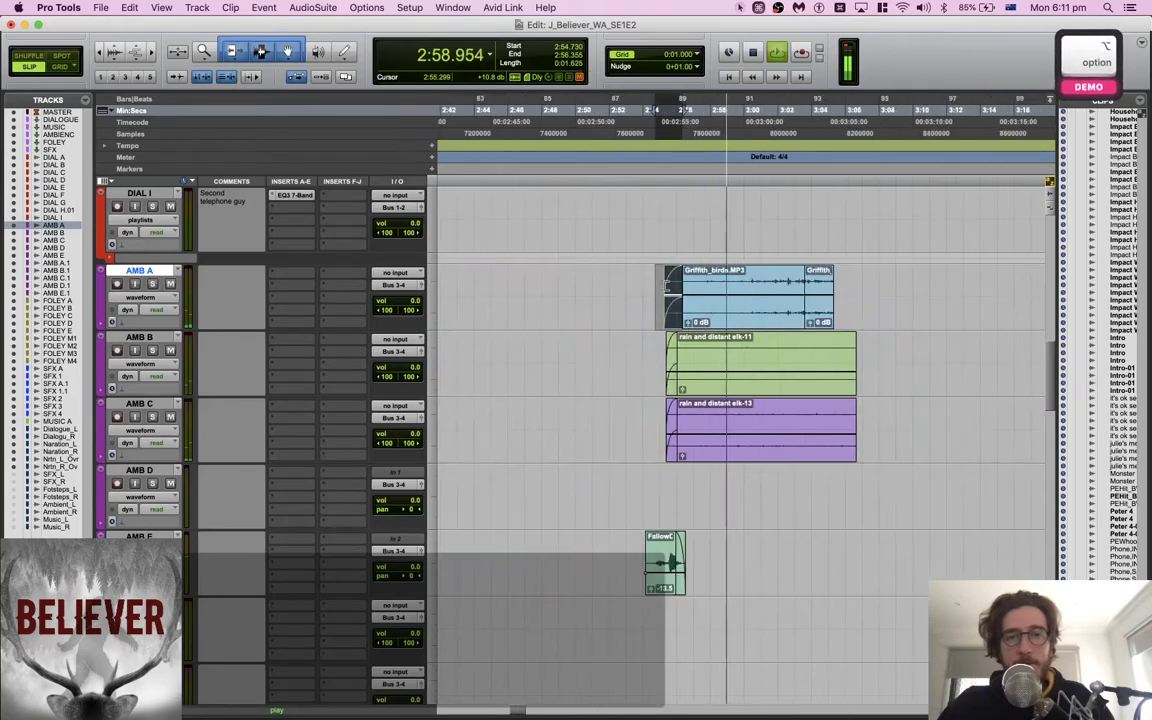
# Fade out the AMB B and AMB C rain clips from about 3:02.3, play back the ending and save the session
pyautogui.hscroll(2, 690, 300)
pyautogui.moveTo(782, 348); pyautogui.dragTo(662, 442)
pyautogui.press('f')
pyautogui.press('space')
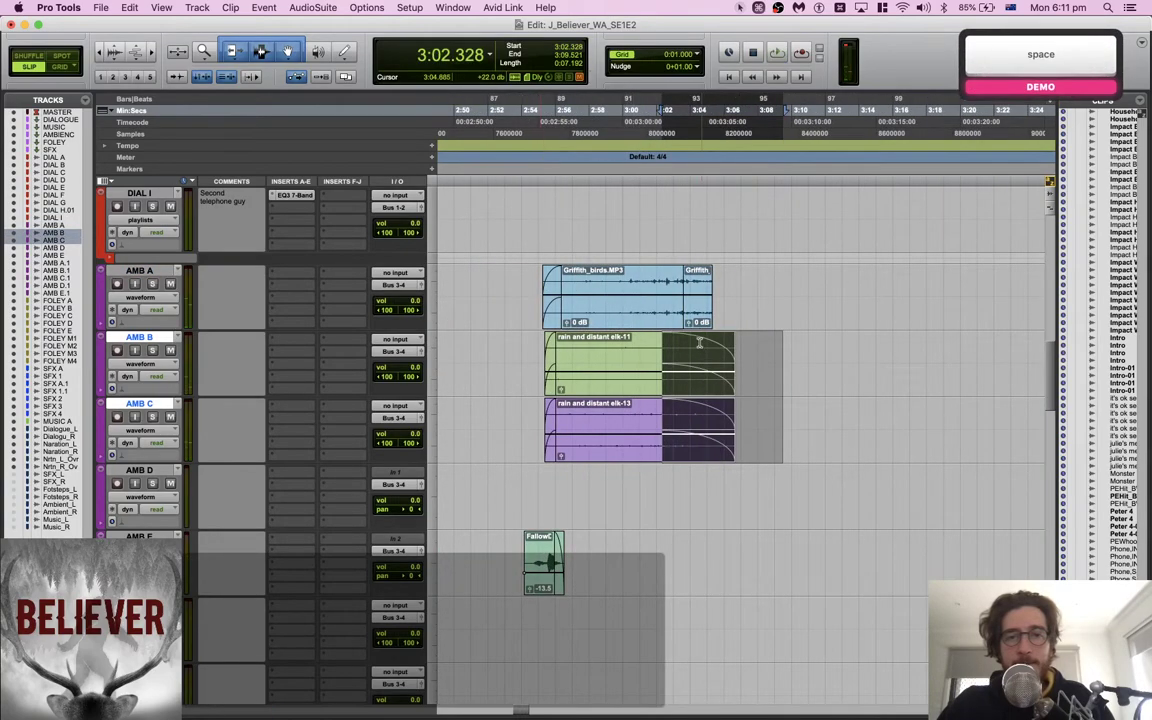
pyautogui.click(697, 340)
pyautogui.press('space')
pyautogui.press('super+s')
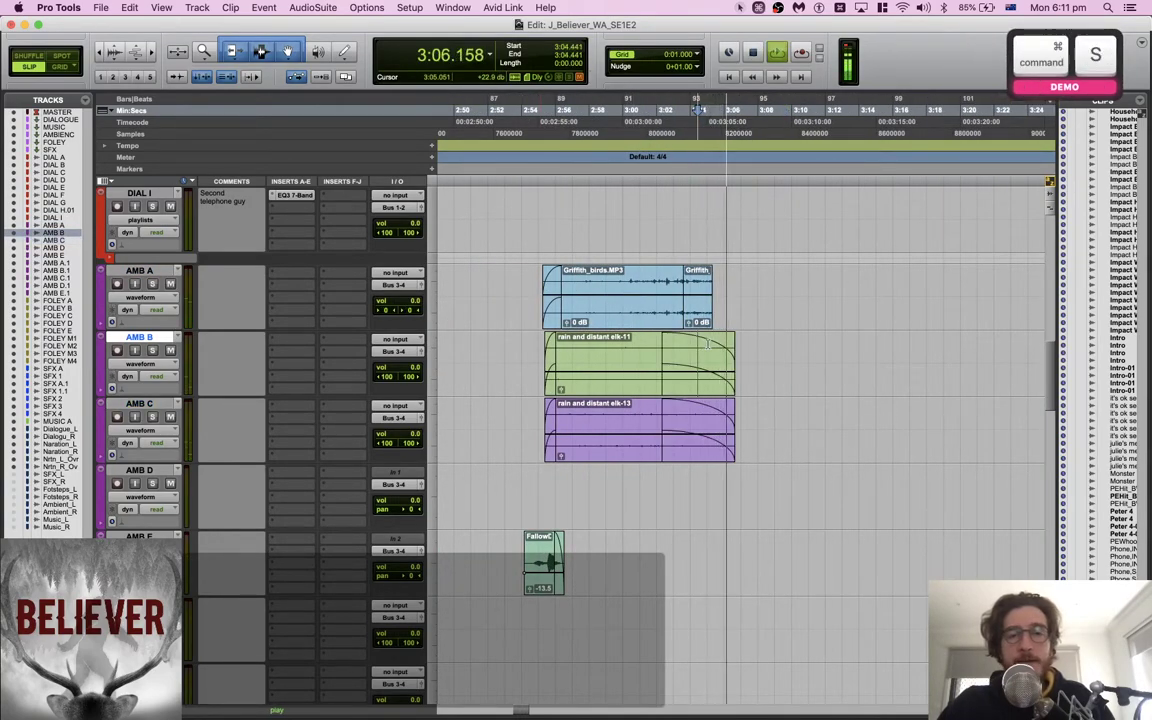
# Audition the rain clips starting near 3:42 on AMB B and AMB C, and fade their starts in until about 3:43.1
pyautogui.hscroll(5, 707, 342)
pyautogui.scroll(-2, 708, 346)
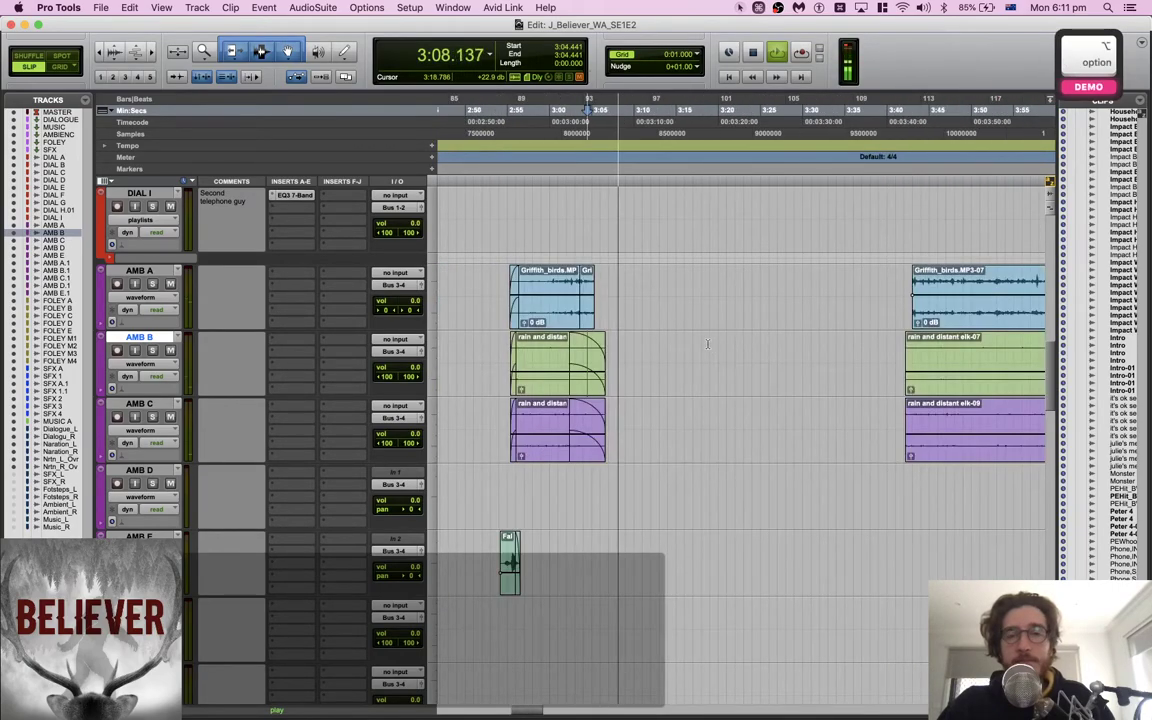
pyautogui.hscroll(1, 708, 346)
pyautogui.hscroll(3, 707, 344)
pyautogui.press('space')
pyautogui.click(741, 343)
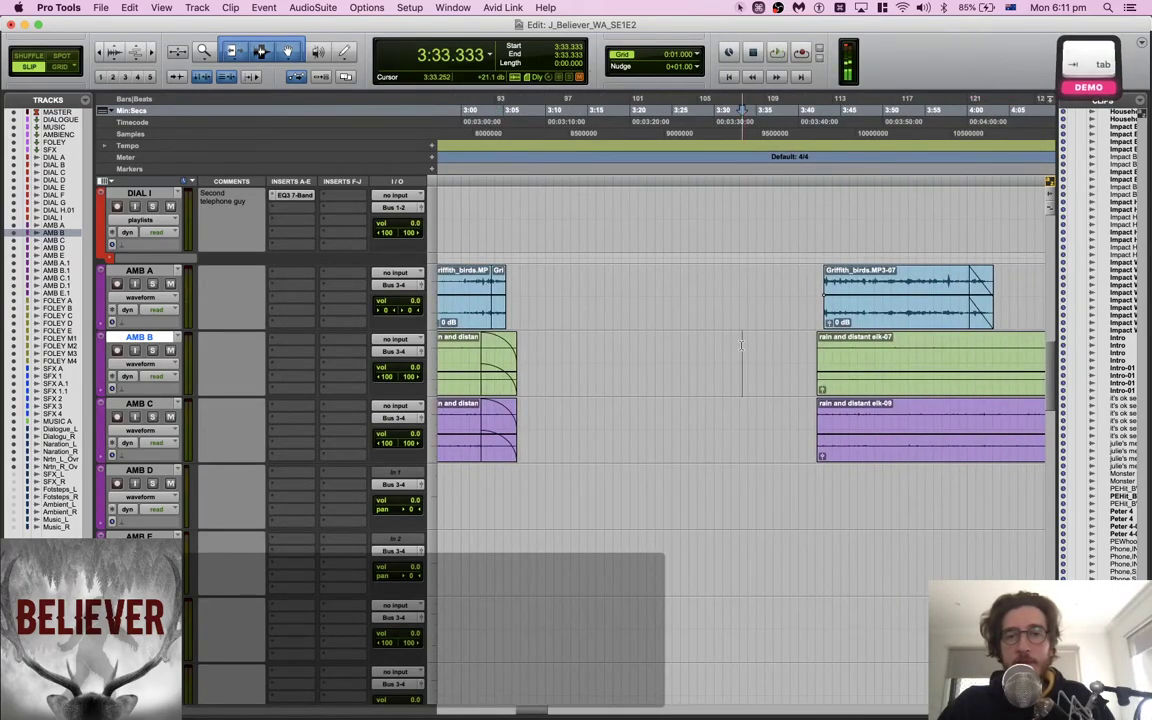
pyautogui.press('Tab')
pyautogui.press('space')
pyautogui.hscroll(8, 741, 343)
pyautogui.hscroll(-3, 703, 345)
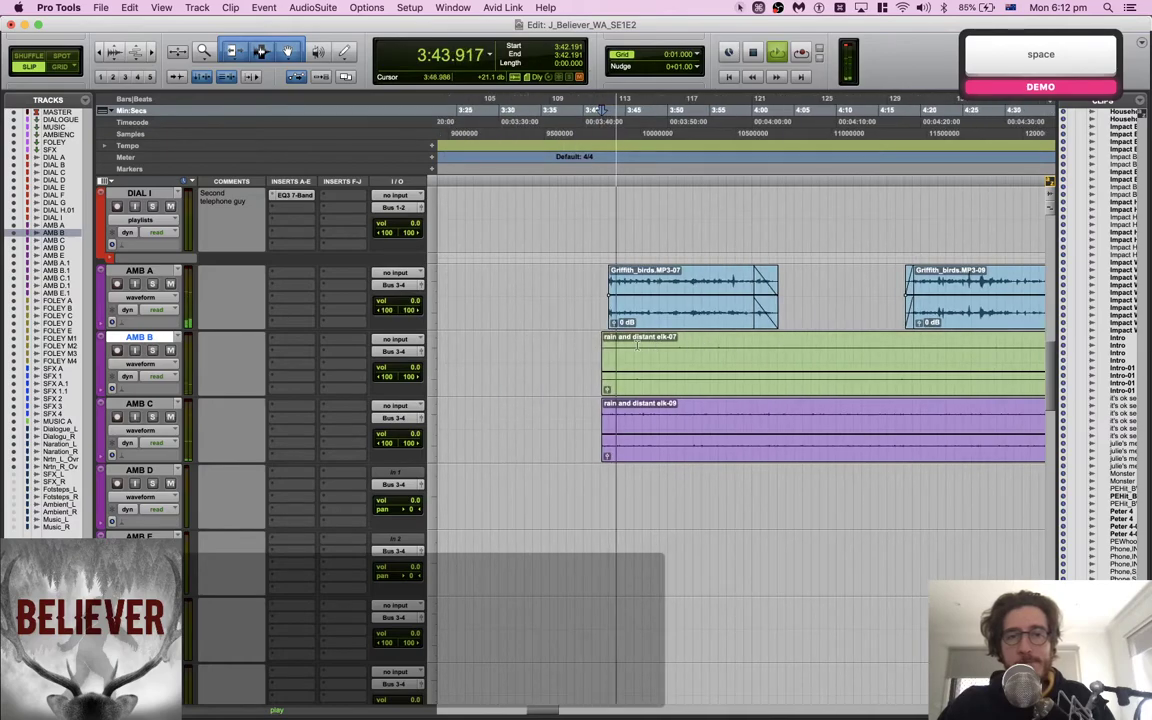
pyautogui.press('space')
pyautogui.moveTo(588, 428); pyautogui.dragTo(609, 370)
pyautogui.press('f')
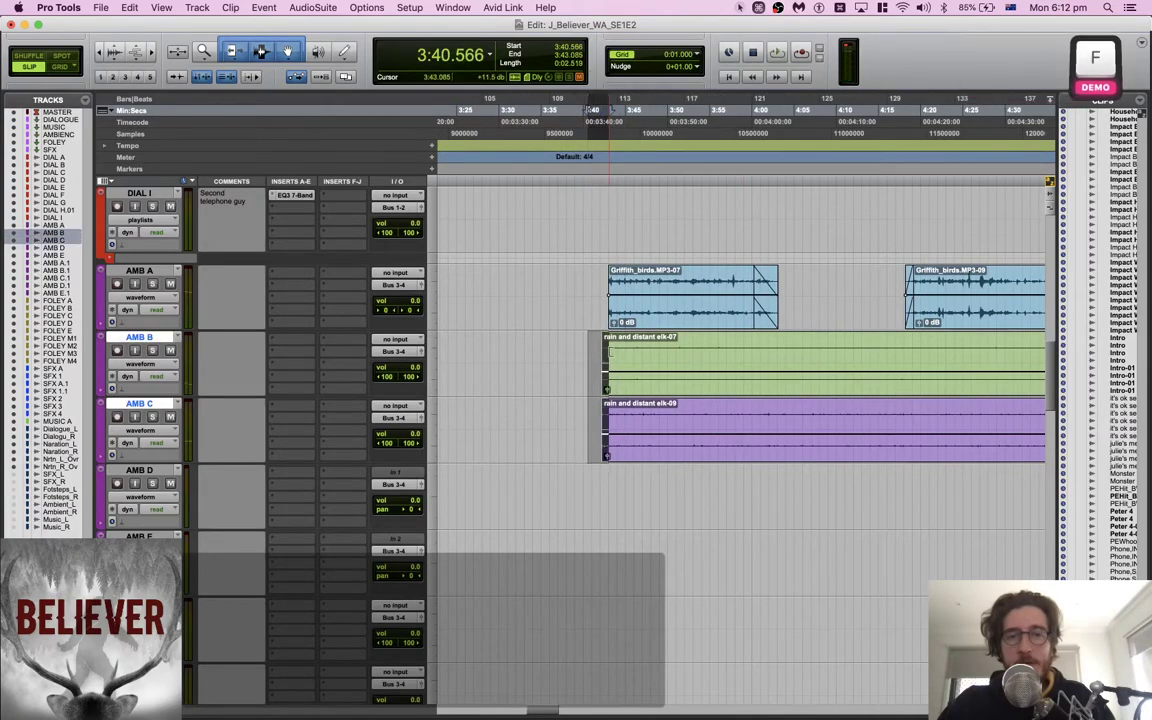
pyautogui.click(602, 478)
# Switch to the Search sound library app, search the Hybrid Library for "barn" and browse the results
pyautogui.press('super+Tab')
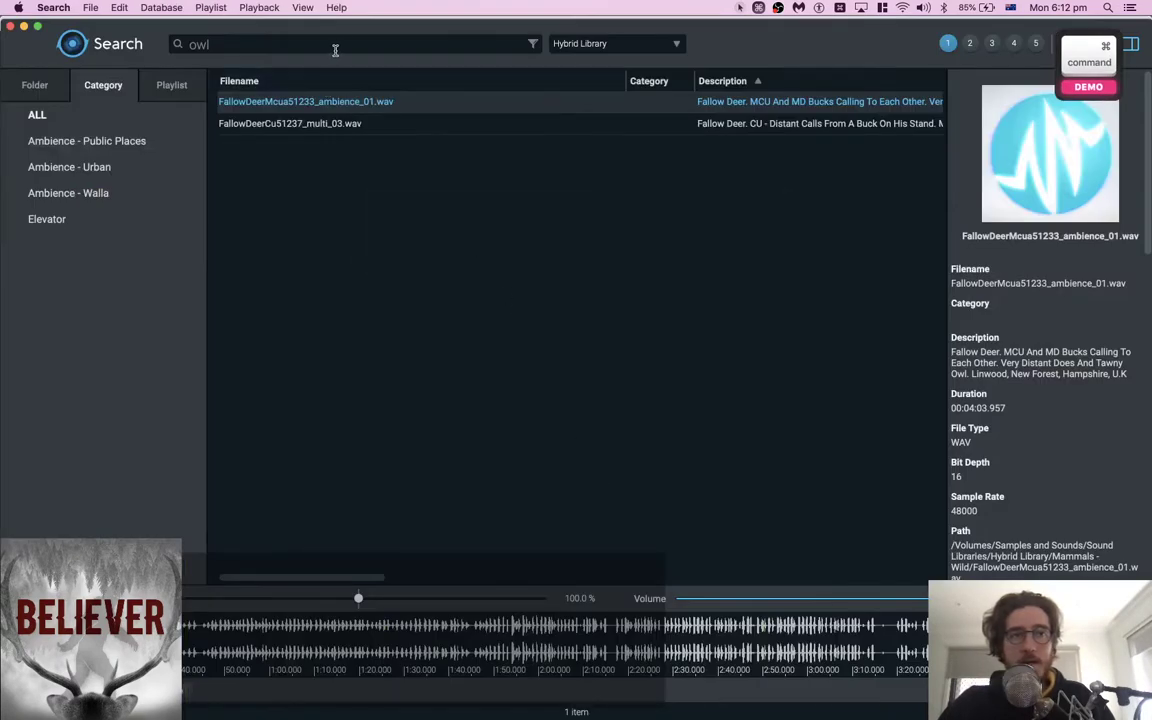
pyautogui.press('Right')
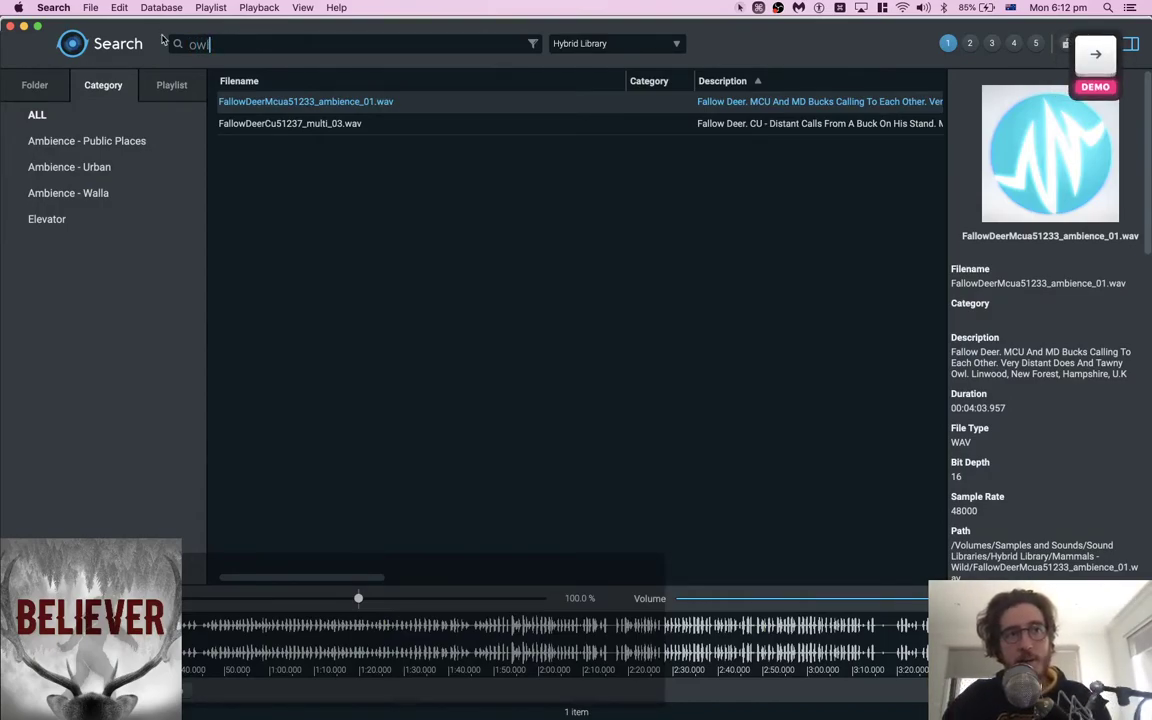
pyautogui.press('Return')
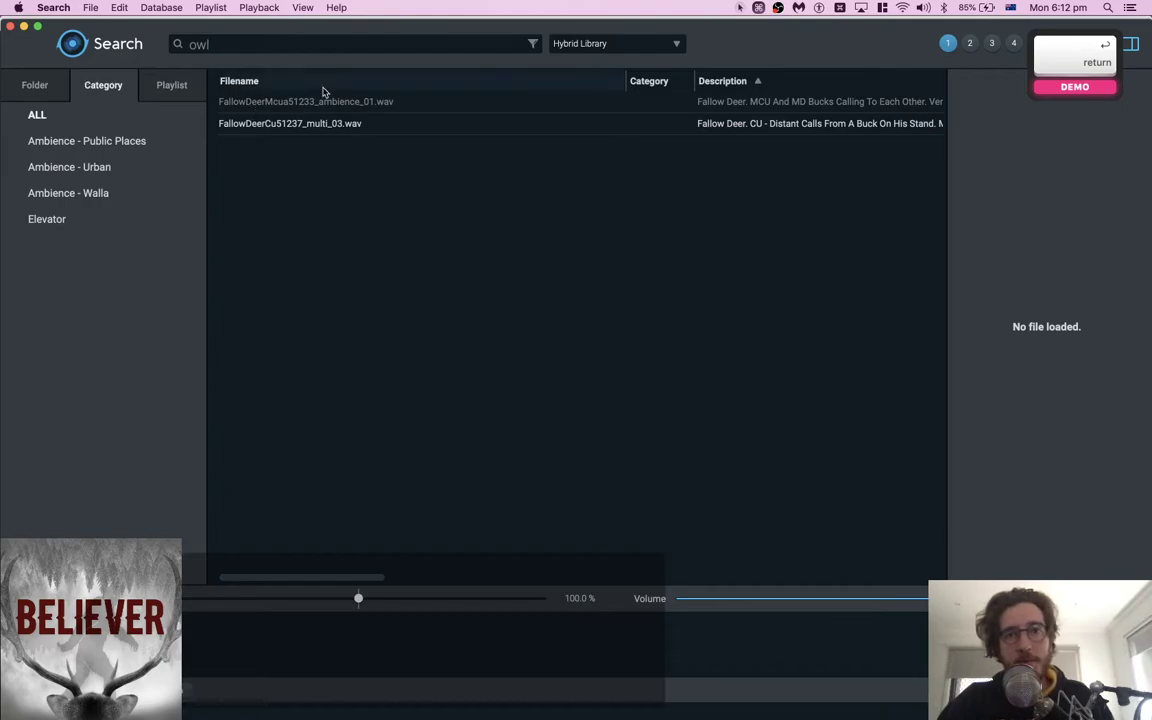
pyautogui.write('barn')
pyautogui.press('Return')
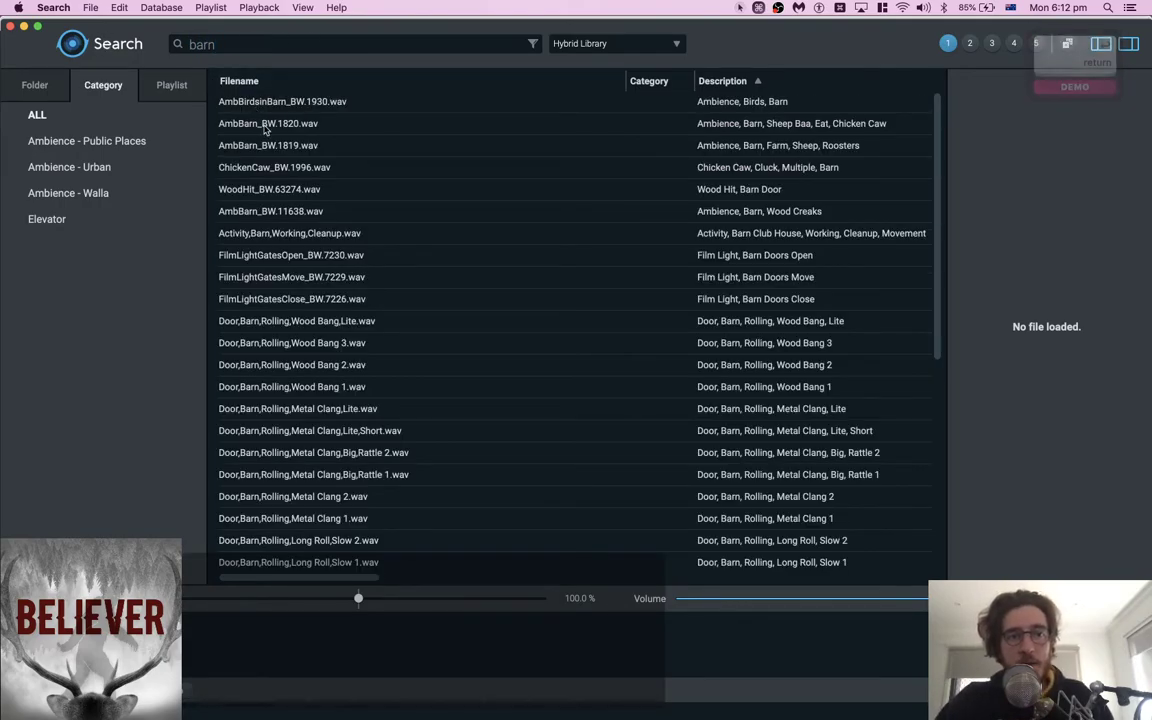
pyautogui.scroll(-5, 300, 212)
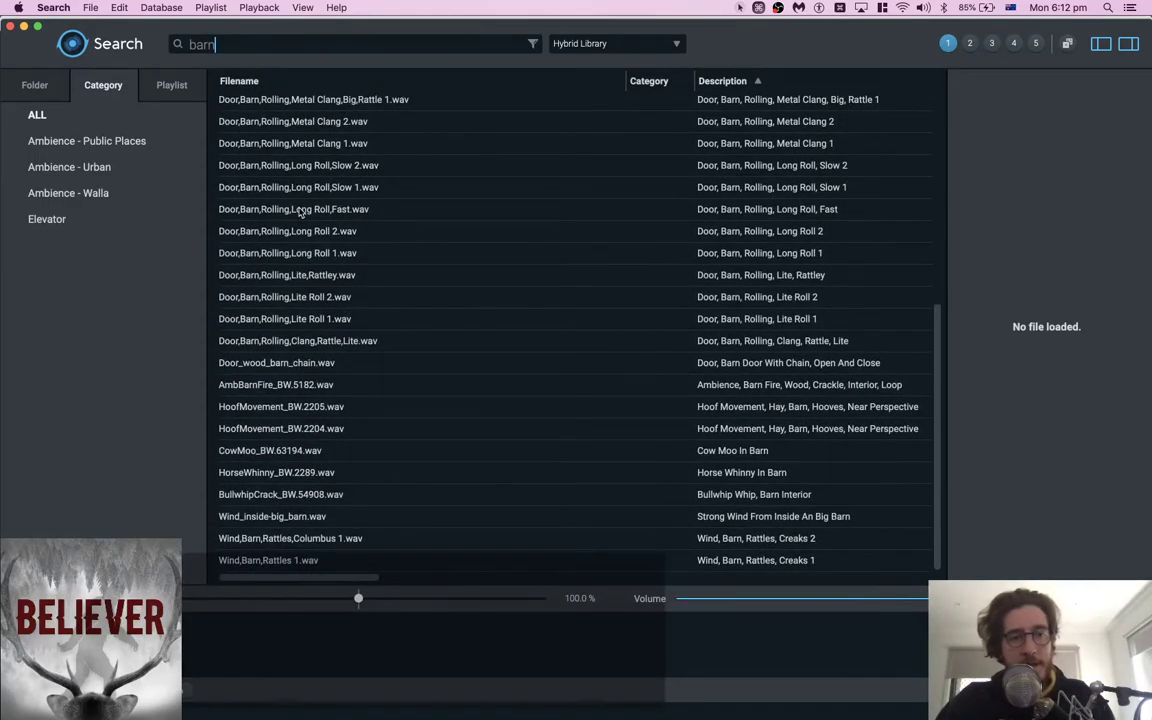
pyautogui.scroll(5, 316, 229)
# Switch to Chrome and open the Yellowstone National Park Sound Library page on nps.gov
pyautogui.press('super+Tab')
pyautogui.press('super+Tab')
pyautogui.click(509, 240)
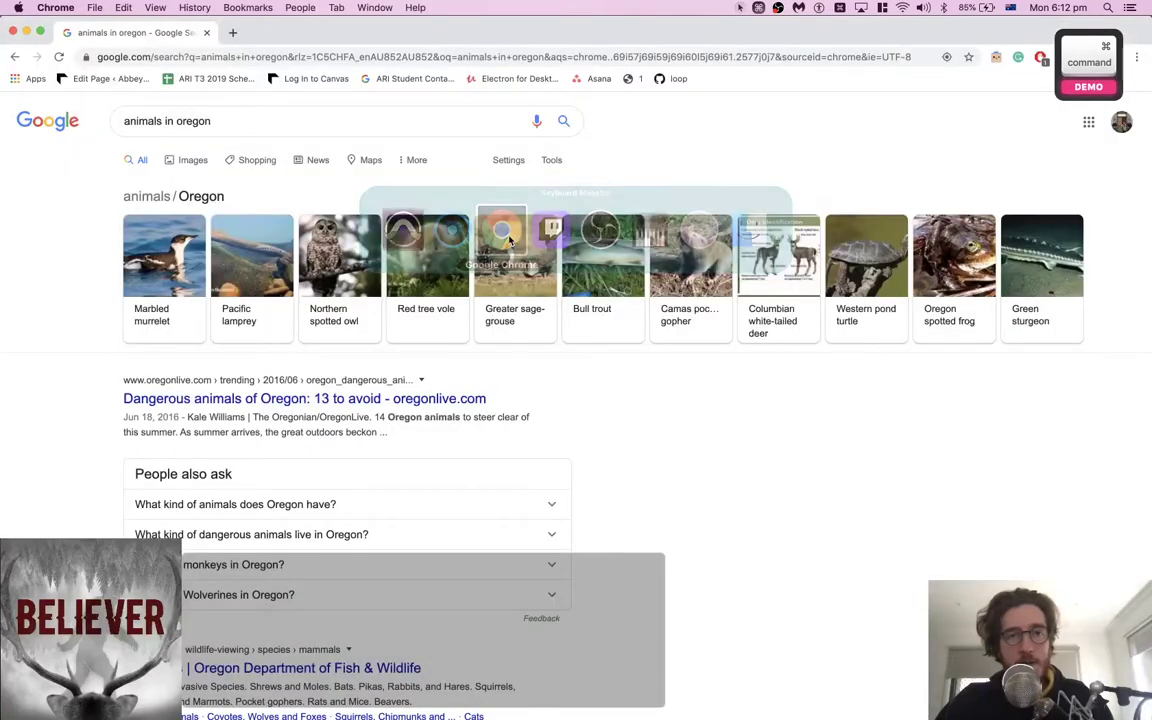
pyautogui.click(300, 60)
pyautogui.write('nation')
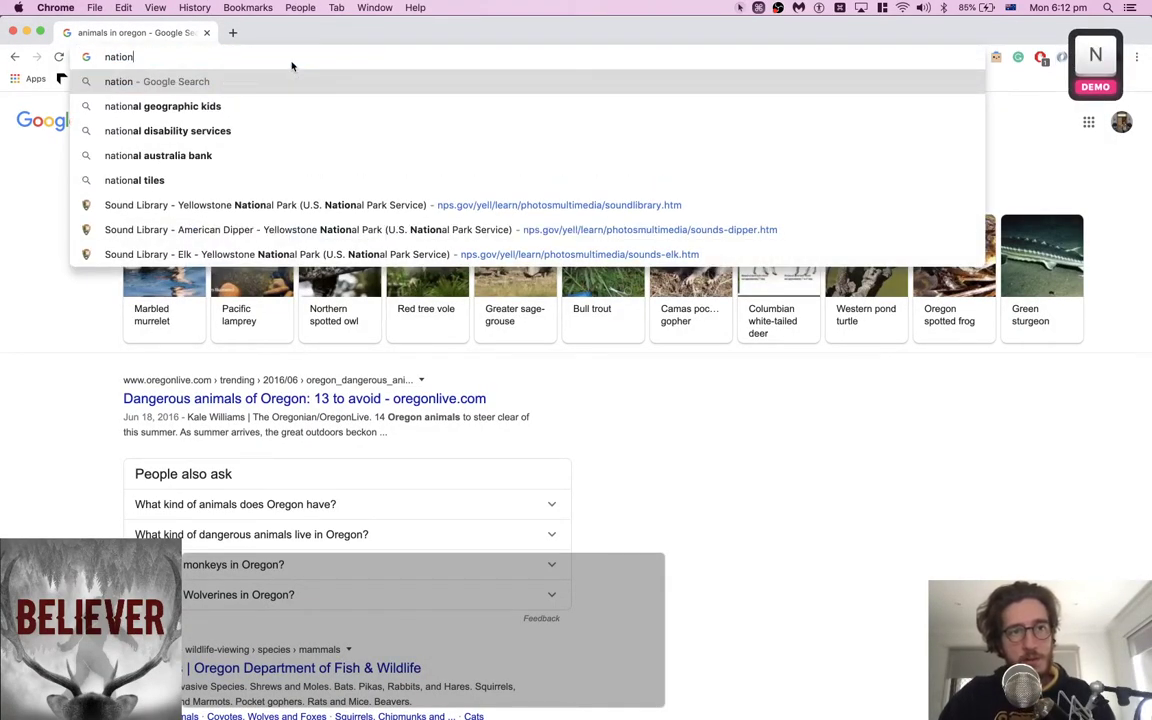
pyautogui.press('Down')
pyautogui.press('Down')
pyautogui.press('Down')
pyautogui.press('Down')
pyautogui.press('Down')
pyautogui.press('Return')
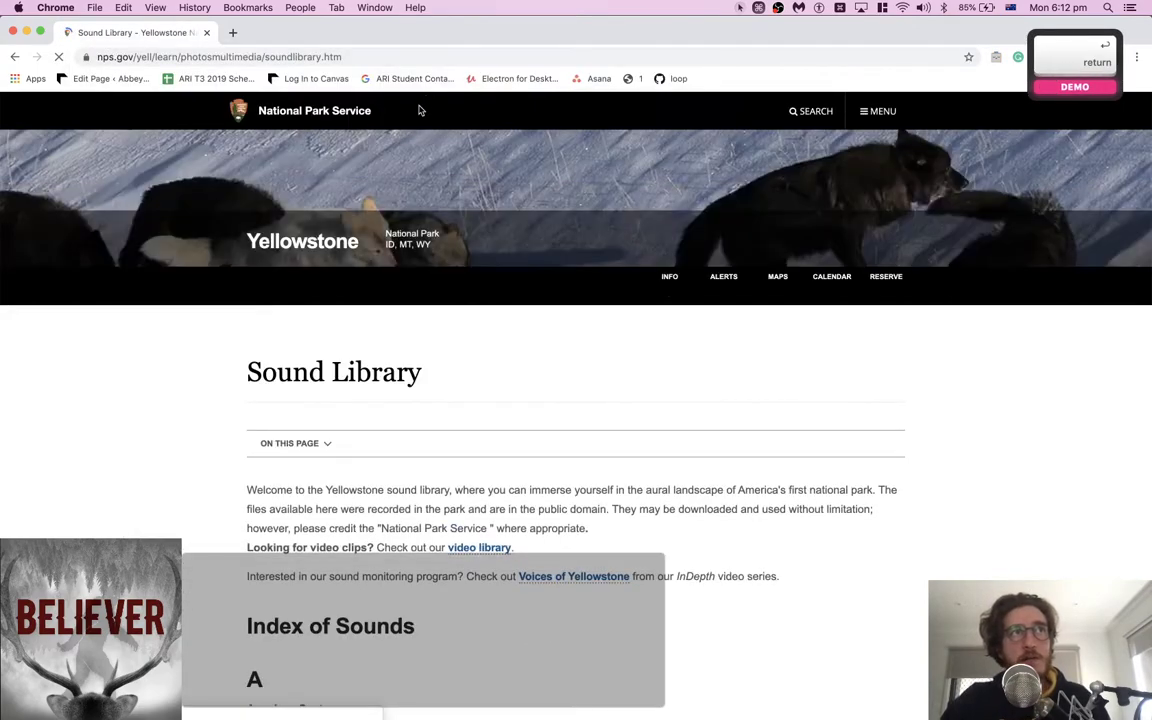
# Look through the index of sounds and search the page for "owl"
pyautogui.scroll(-1, 446, 398)
pyautogui.scroll(-2, 446, 285)
pyautogui.scroll(-7, 445, 286)
pyautogui.scroll(-2, 445, 286)
pyautogui.press('super+f')
pyautogui.write('owl')
pyautogui.press('Return')
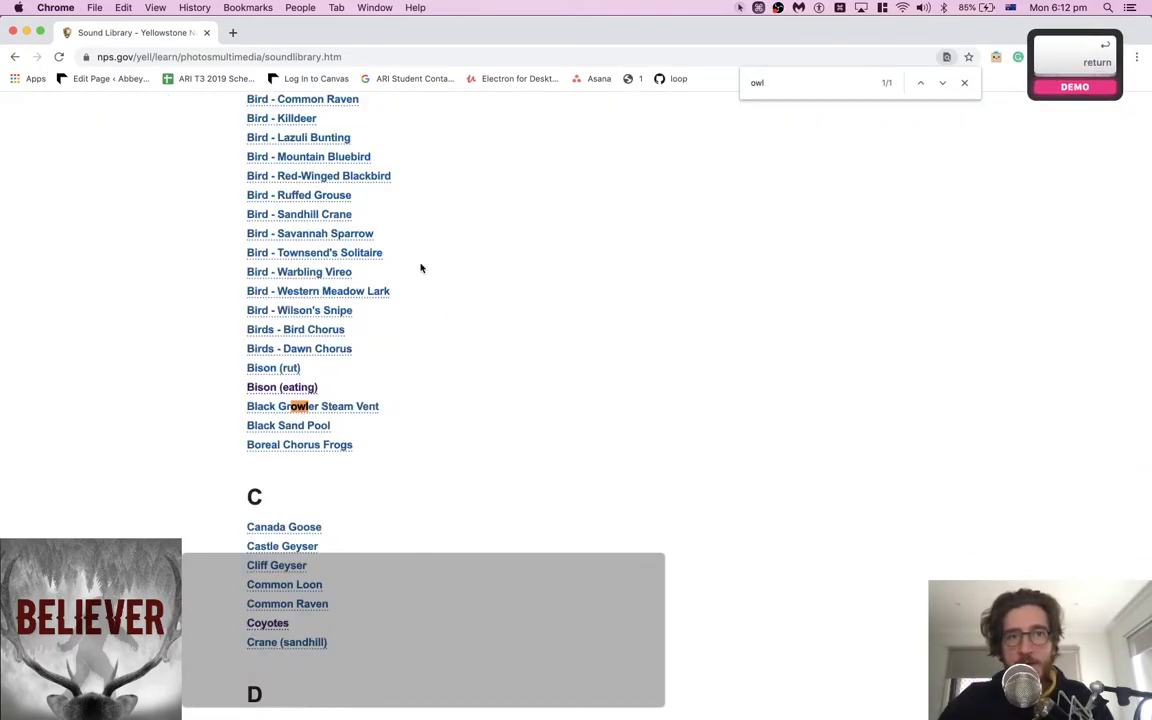
# Open the "Birds - Dawn Chorus" sound page and download its recording
pyautogui.click(313, 349)
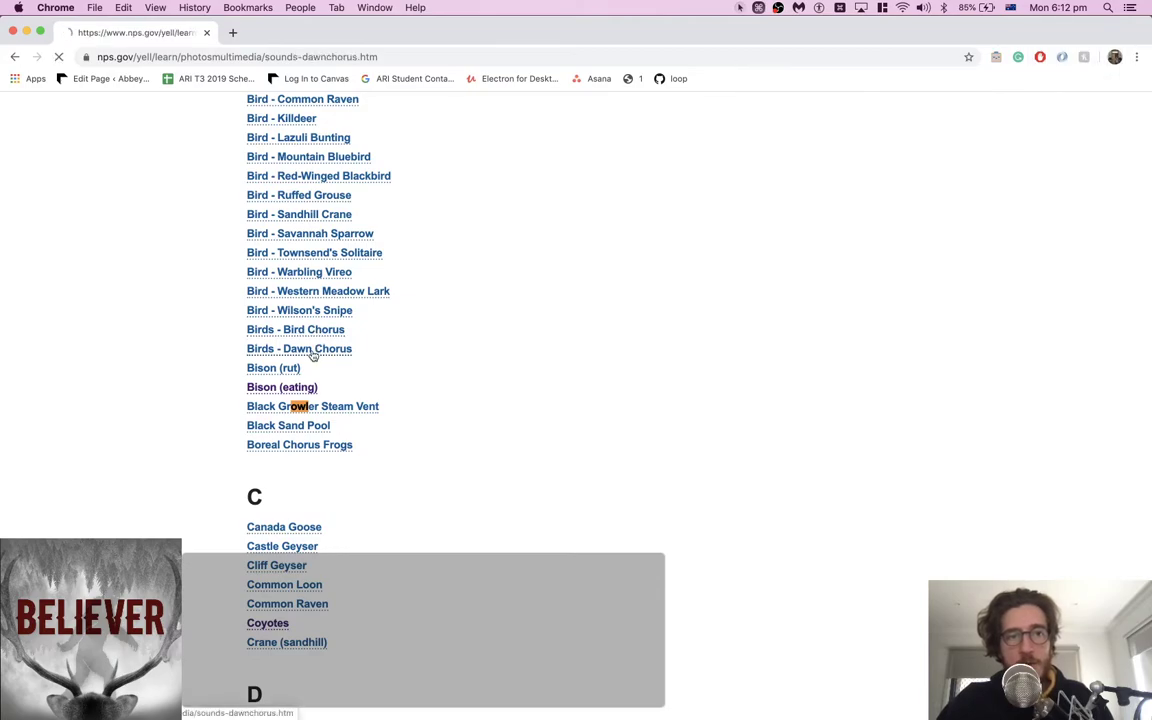
pyautogui.scroll(-4, 548, 443)
pyautogui.scroll(4, 548, 443)
pyautogui.scroll(-4, 548, 443)
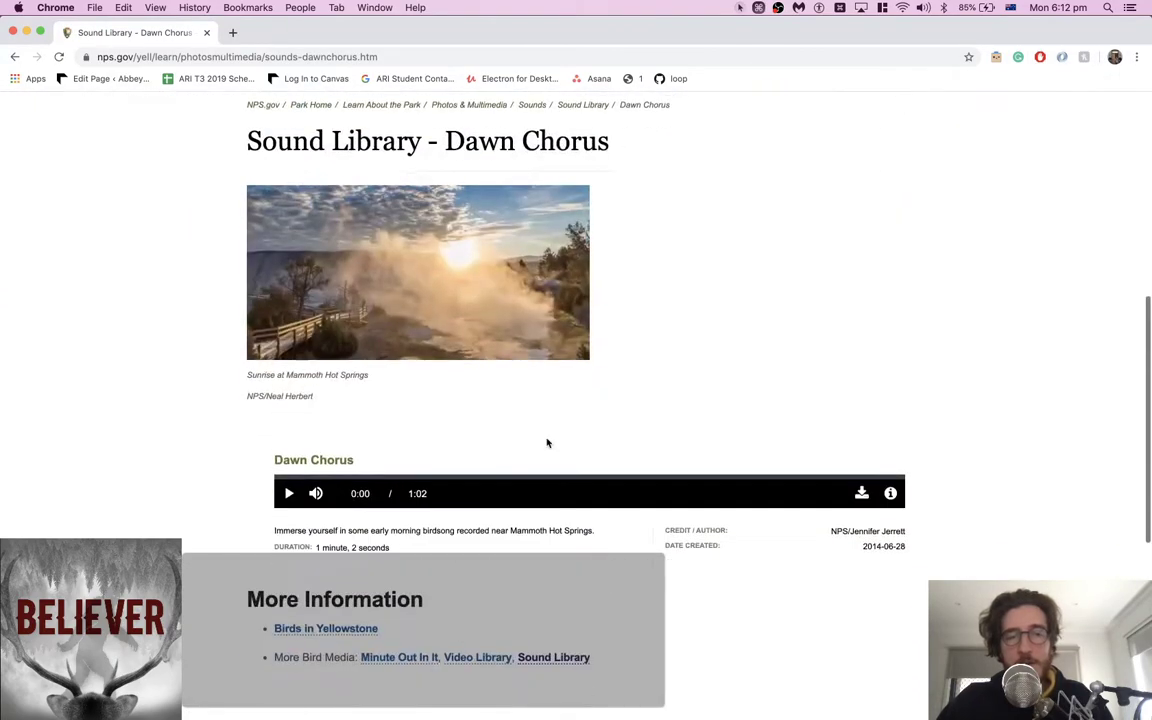
pyautogui.click(861, 494)
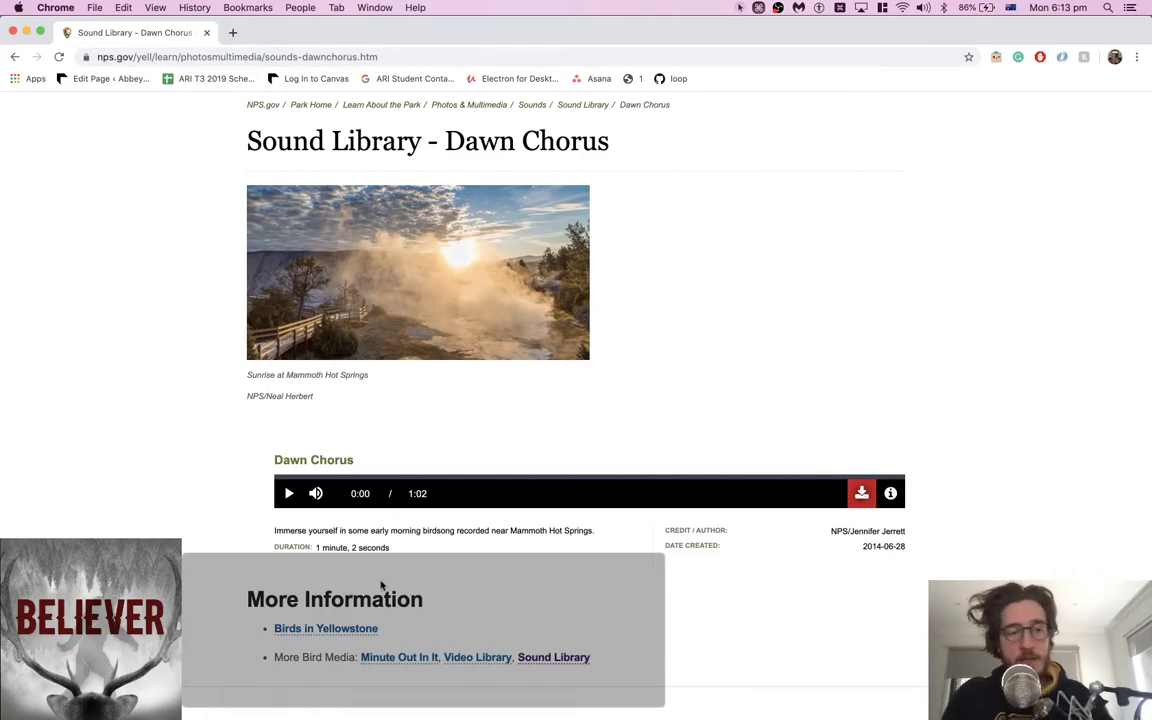
# Move the downloaded yell-YELLDawnChorus.mp3 from Downloads to the Desktop in Finder
pyautogui.click(190, 712)
pyautogui.click(240, 686)
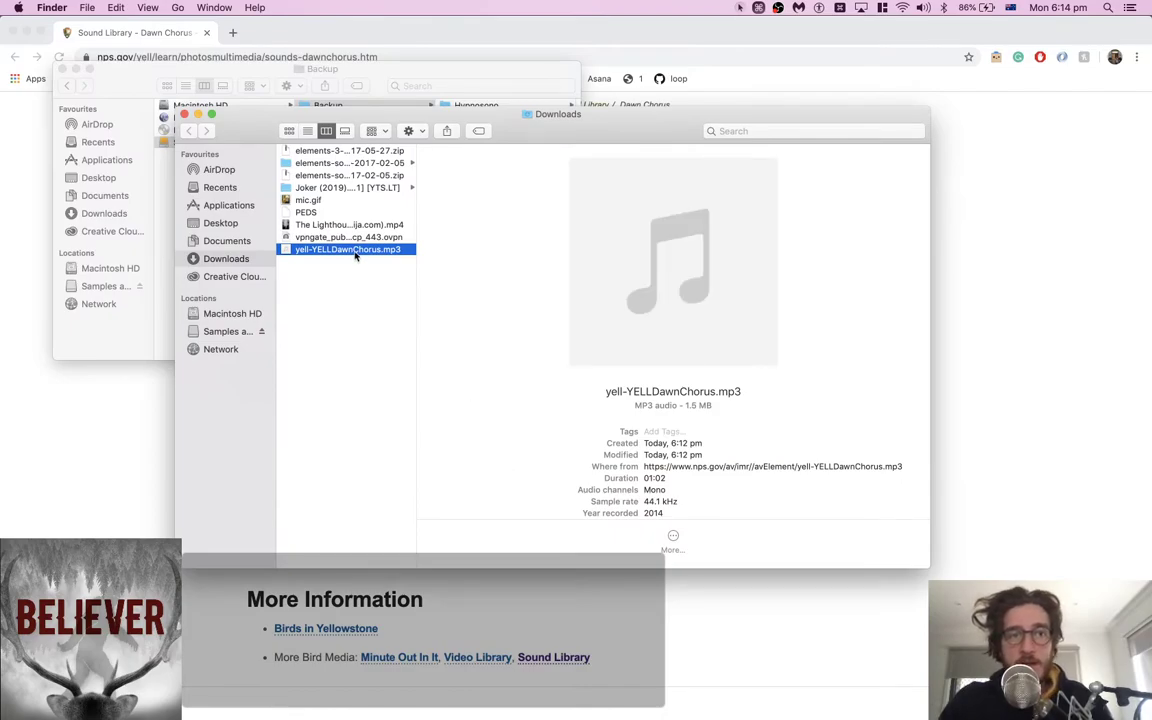
pyautogui.moveTo(353, 253); pyautogui.dragTo(220, 224)
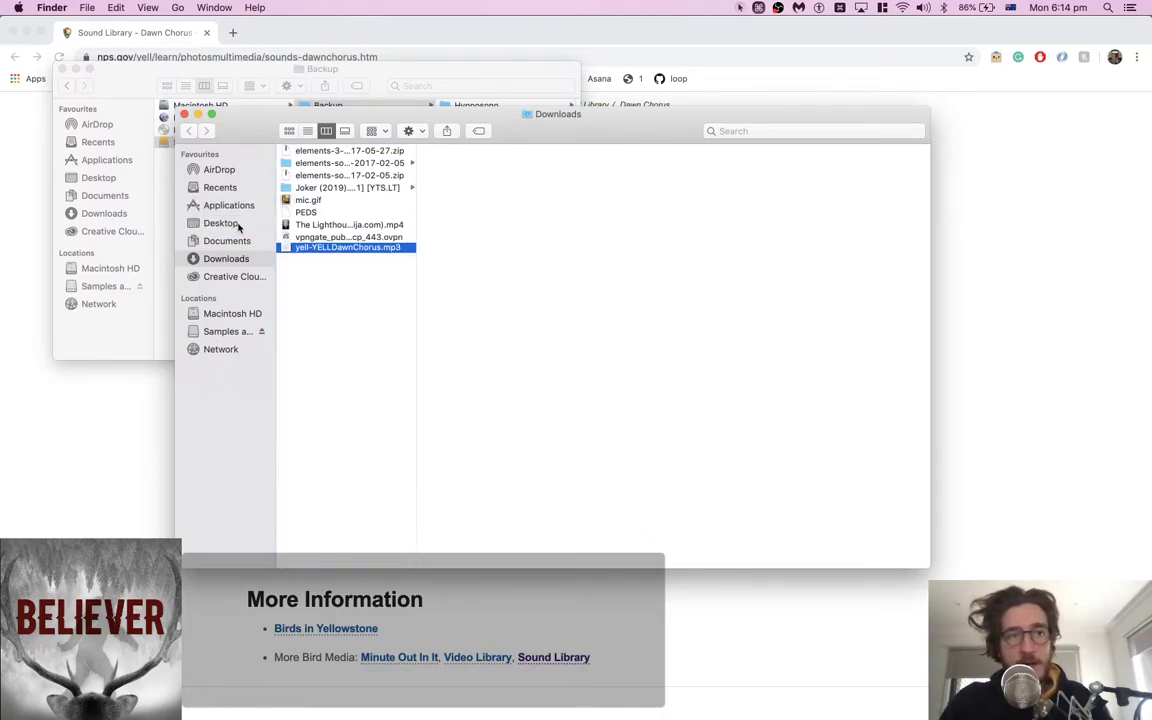
# Delete the Joker (2019) folder and the three "elements" items from Downloads
pyautogui.click(341, 188)
pyautogui.press('super+BackSpace')
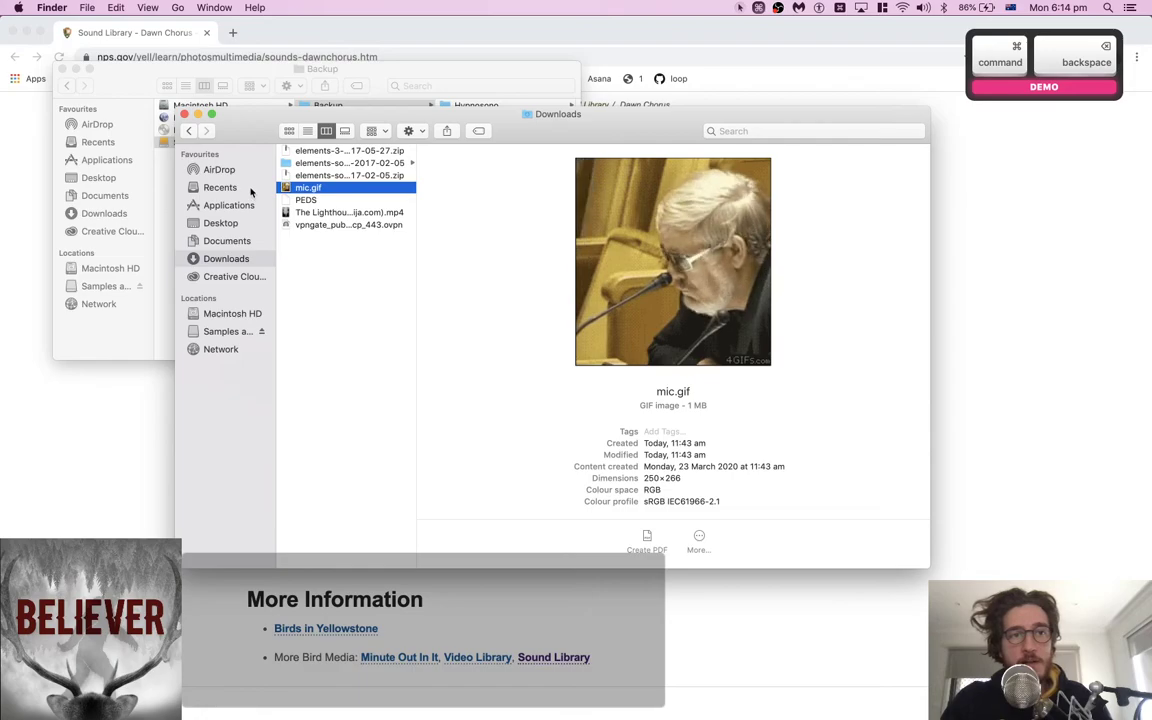
pyautogui.press('Up')
pyautogui.hotkey('shift', 'Up')
pyautogui.hotkey('shift', 'Up')
pyautogui.press('super+BackSpace')
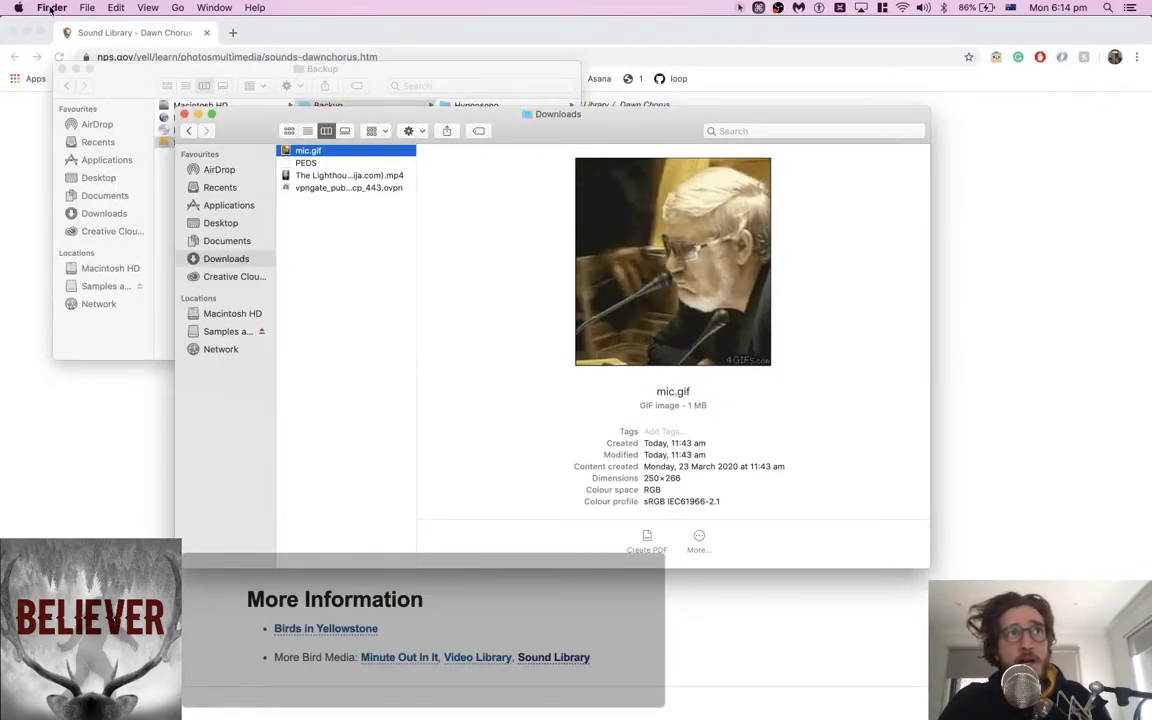
# Move yell-YELLDawnChorus.mp3 from the Desktop into the J_Believer_WA_ep_2 folder under Projects > Believer
pyautogui.press('super+shift+d')
pyautogui.press('Down')
pyautogui.hotkey('alt', 'Down')
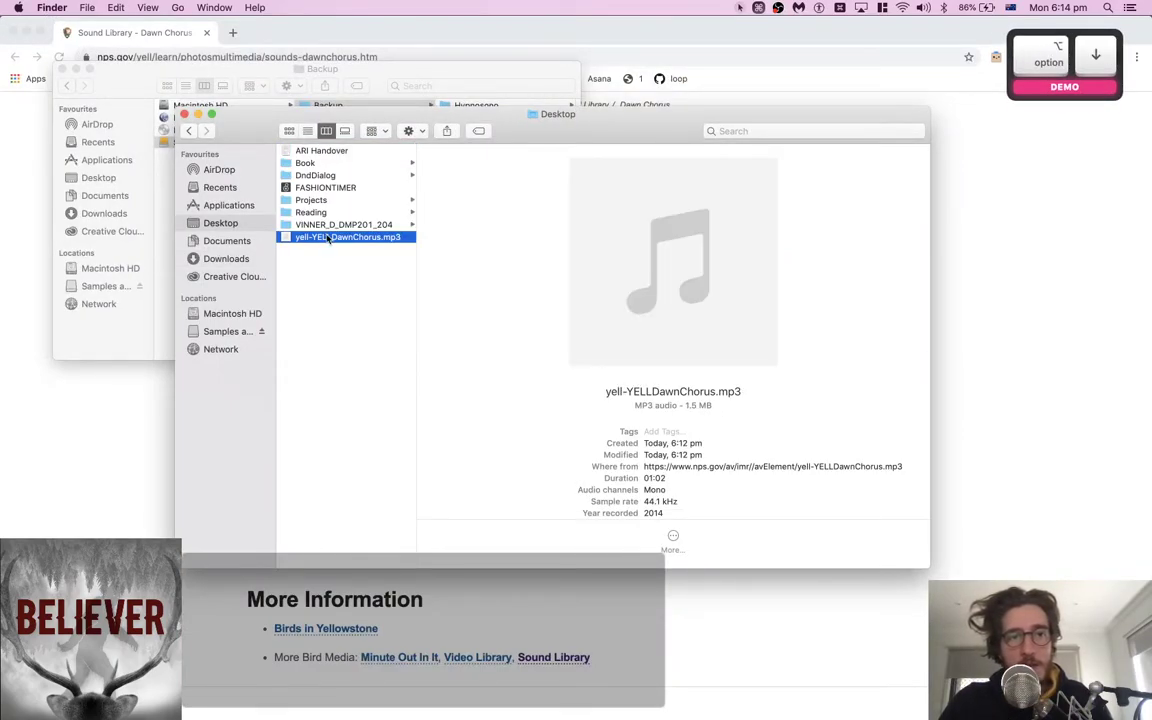
pyautogui.moveTo(327, 240); pyautogui.dragTo(610, 163)
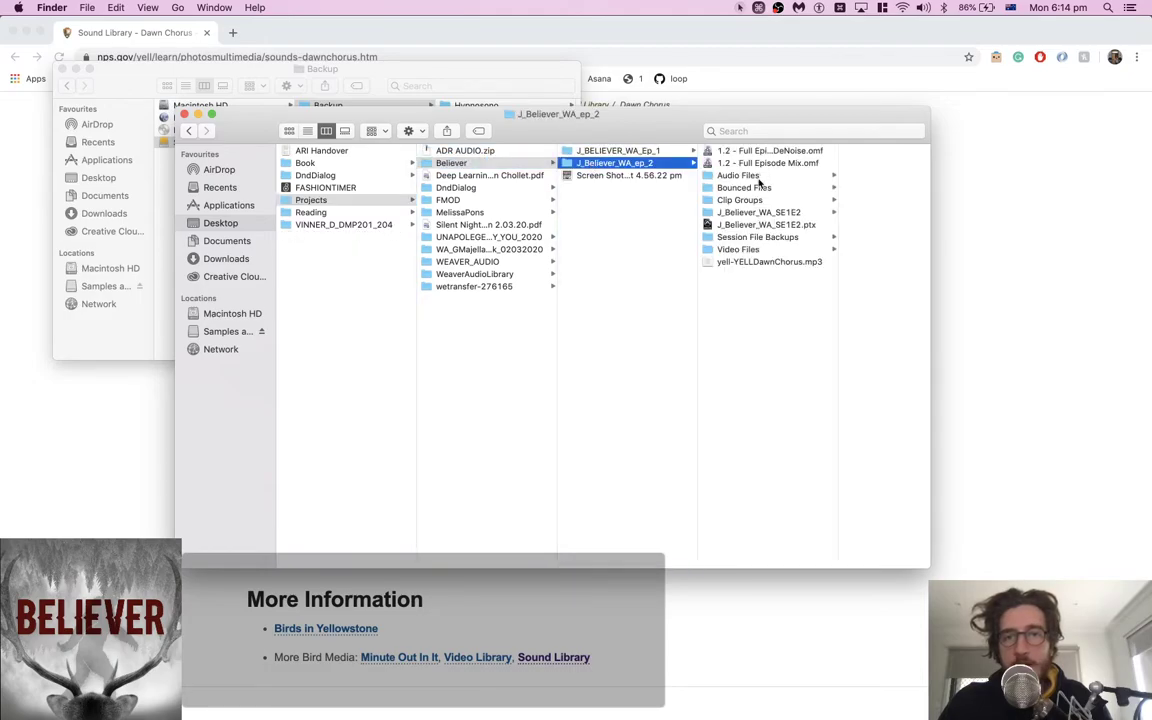
# Import yell-YELLDawnChorus.mp3 from Finder into the Pro Tools session on track AMB D, starting with the rain clips at 3:42.110
pyautogui.press('super+Tab')
pyautogui.moveTo(756, 260); pyautogui.dragTo(603, 497)
pyautogui.press('super+Tab')
pyautogui.scroll(-4, 639, 514)
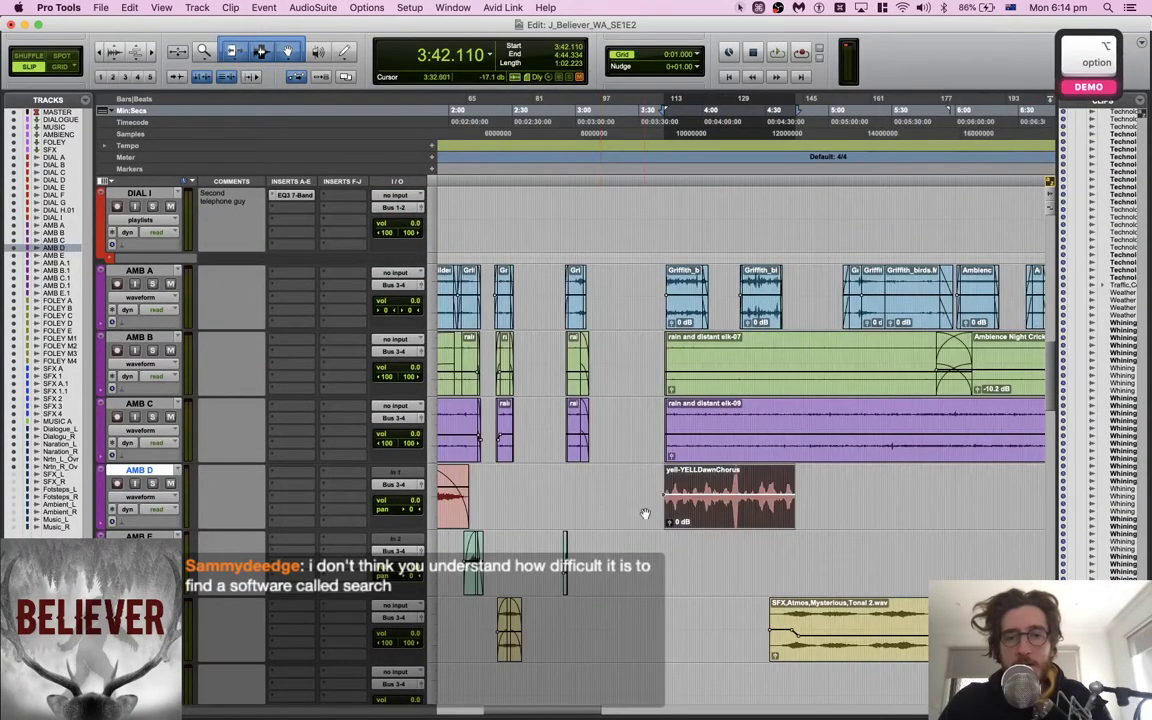
# Play back the dawn chorus clip on AMB D and lower its clip gain to -15.5 dB
pyautogui.press('space')
pyautogui.scroll(4, 639, 514)
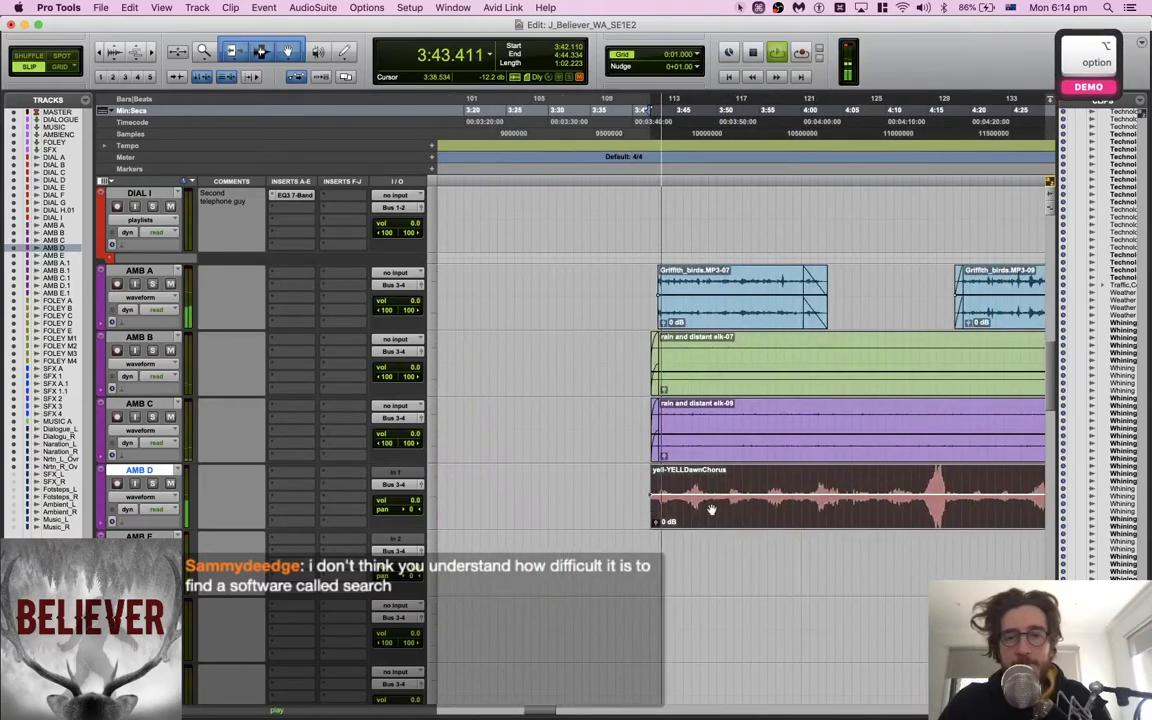
pyautogui.moveTo(735, 491); pyautogui.dragTo(735, 501)
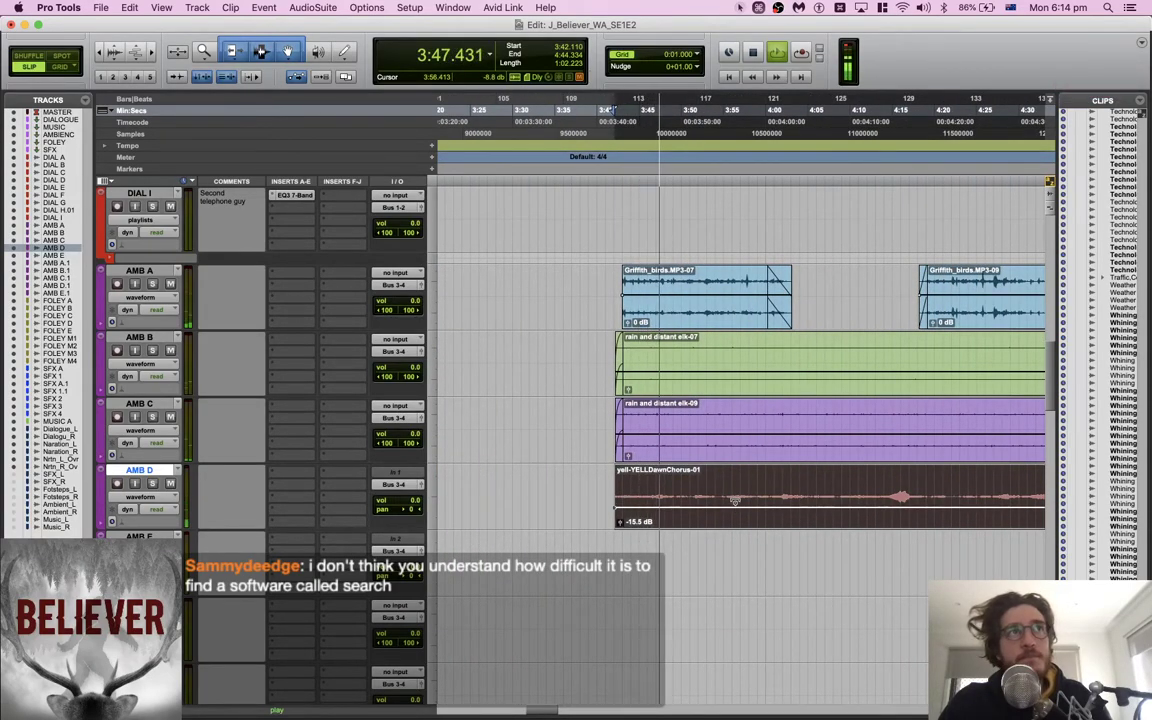
pyautogui.press('space')
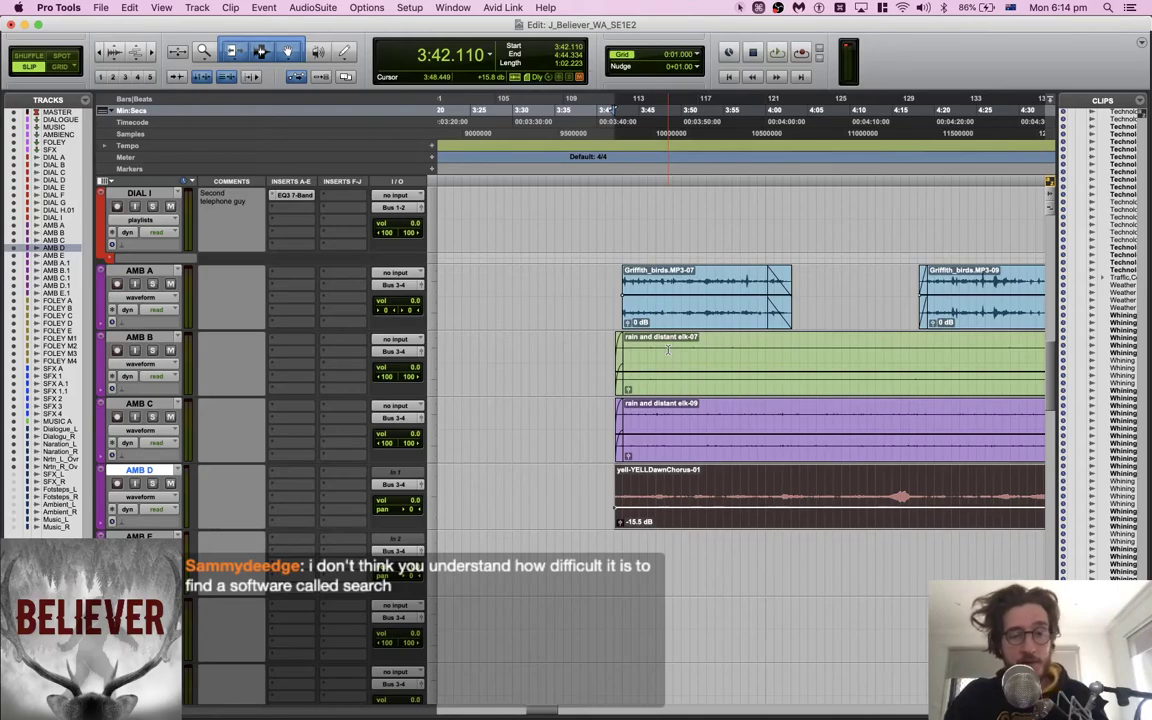
# Switch to the Search sound library app and open its online FAQ
pyautogui.press('super+Tab')
pyautogui.click(547, 233)
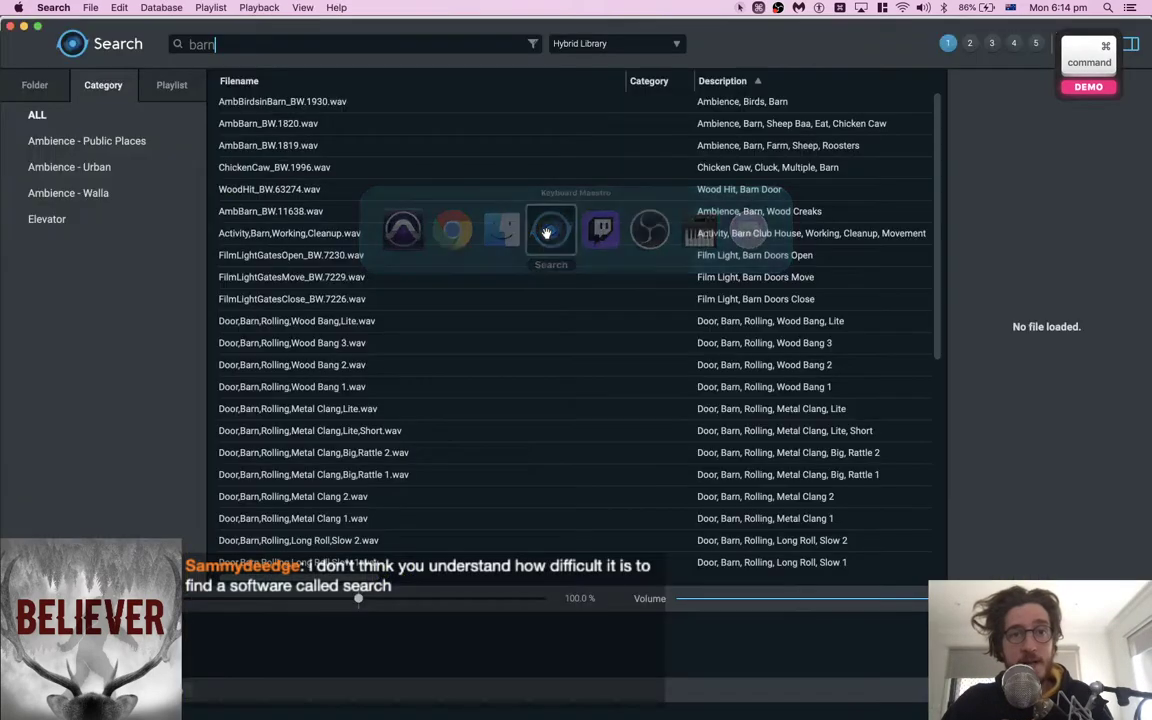
pyautogui.click(302, 7)
pyautogui.moveTo(330, 8)
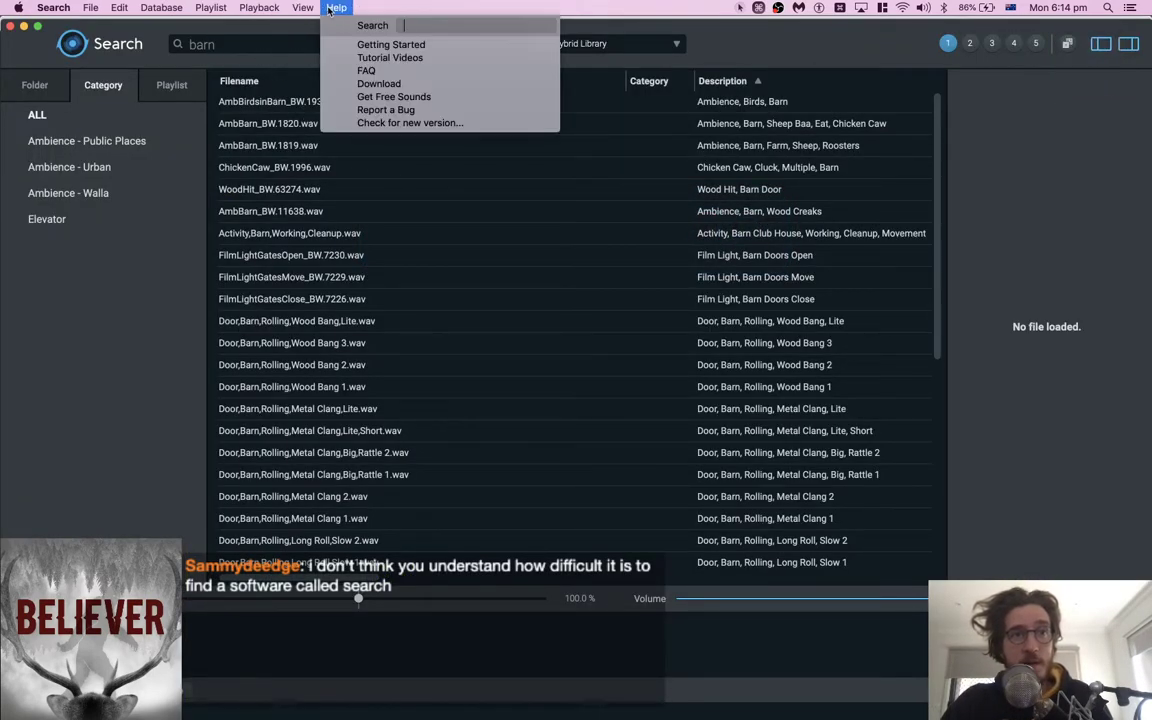
pyautogui.click(357, 70)
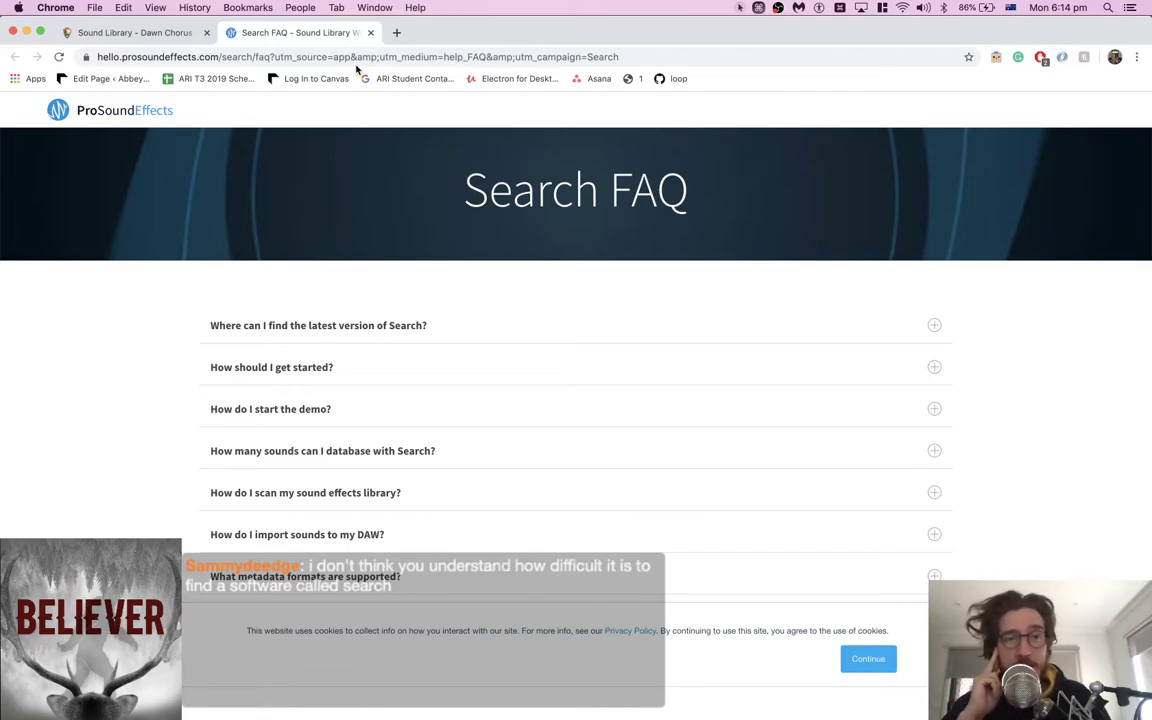
# Look through the Search FAQ questions and support resources, and highlight the page's "Search FAQ" title
pyautogui.scroll(-9, 66, 448)
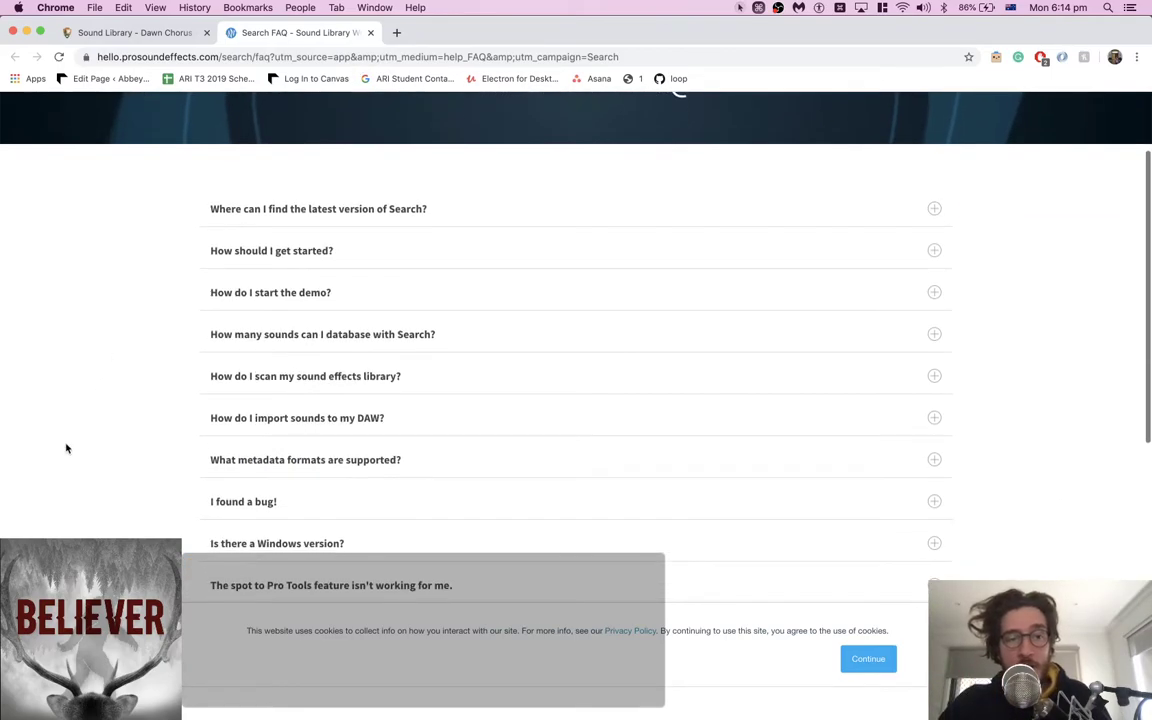
pyautogui.scroll(-2, 66, 448)
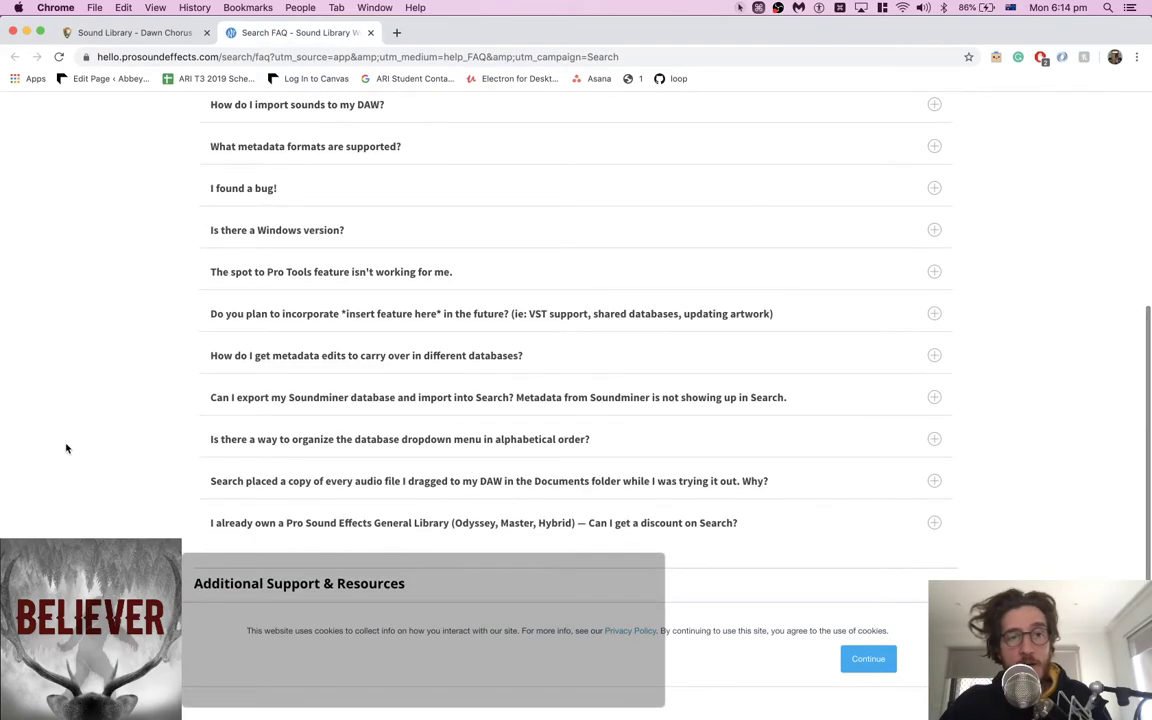
pyautogui.scroll(-2, 66, 448)
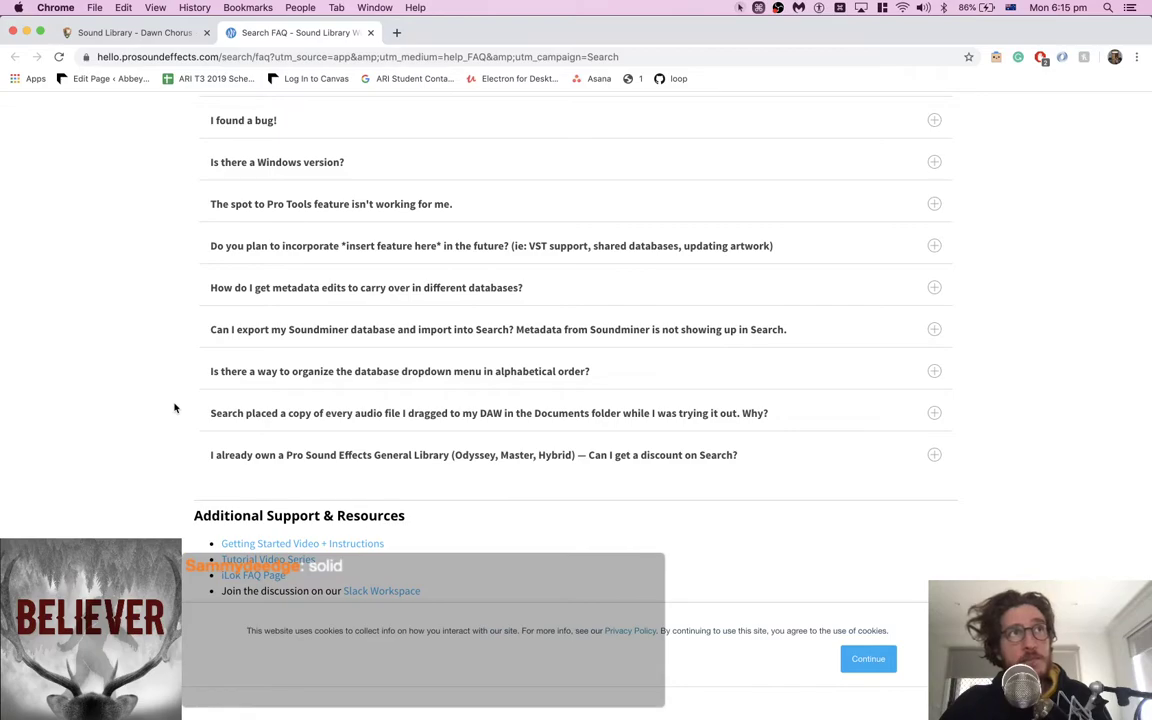
pyautogui.scroll(-3, 174, 408)
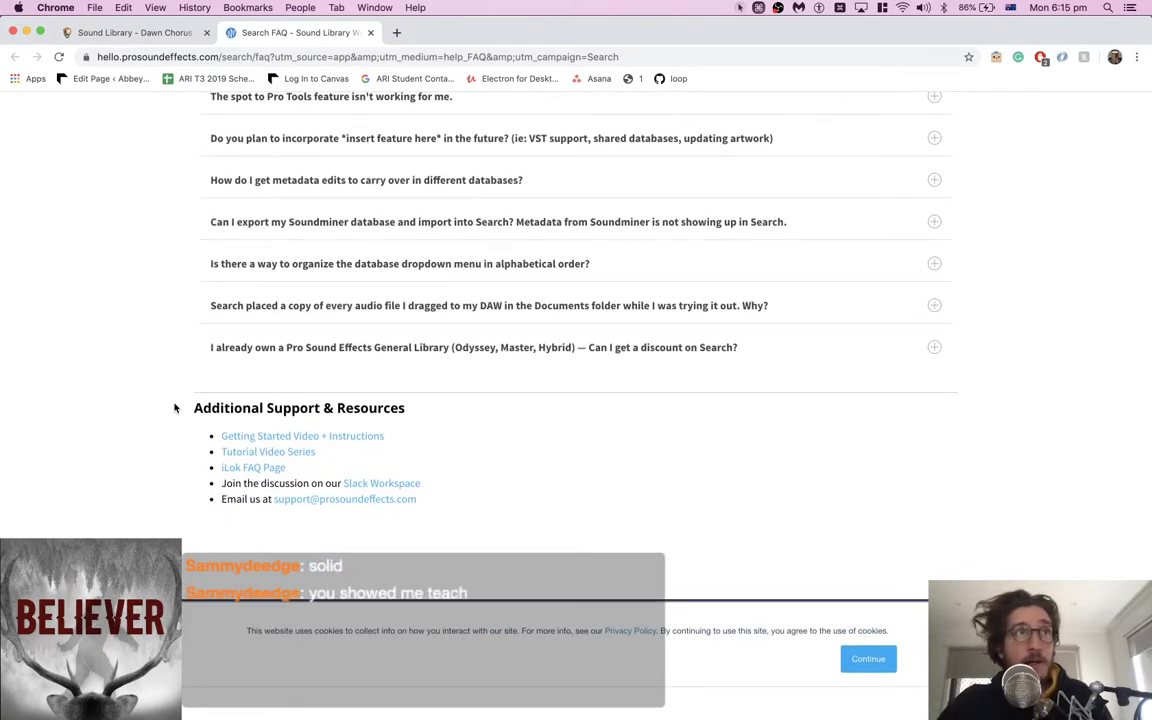
pyautogui.scroll(10, 174, 408)
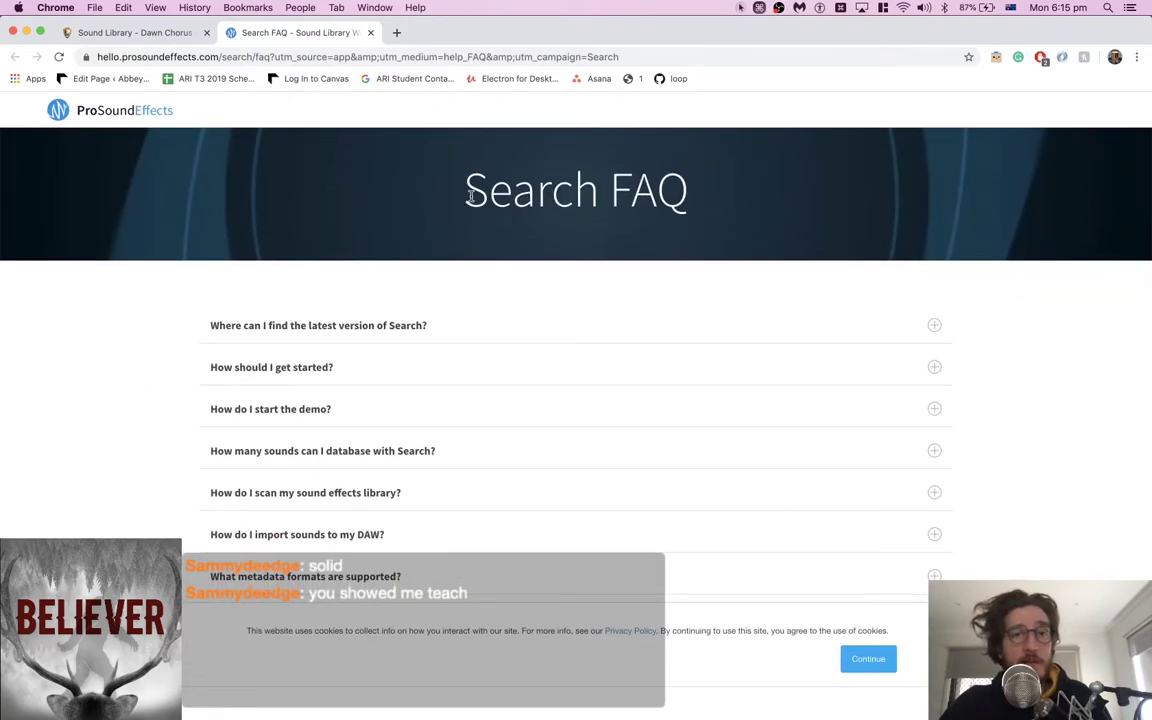
pyautogui.moveTo(421, 176); pyautogui.dragTo(688, 180)
pyautogui.click(510, 184)
pyautogui.moveTo(470, 184); pyautogui.dragTo(632, 200)
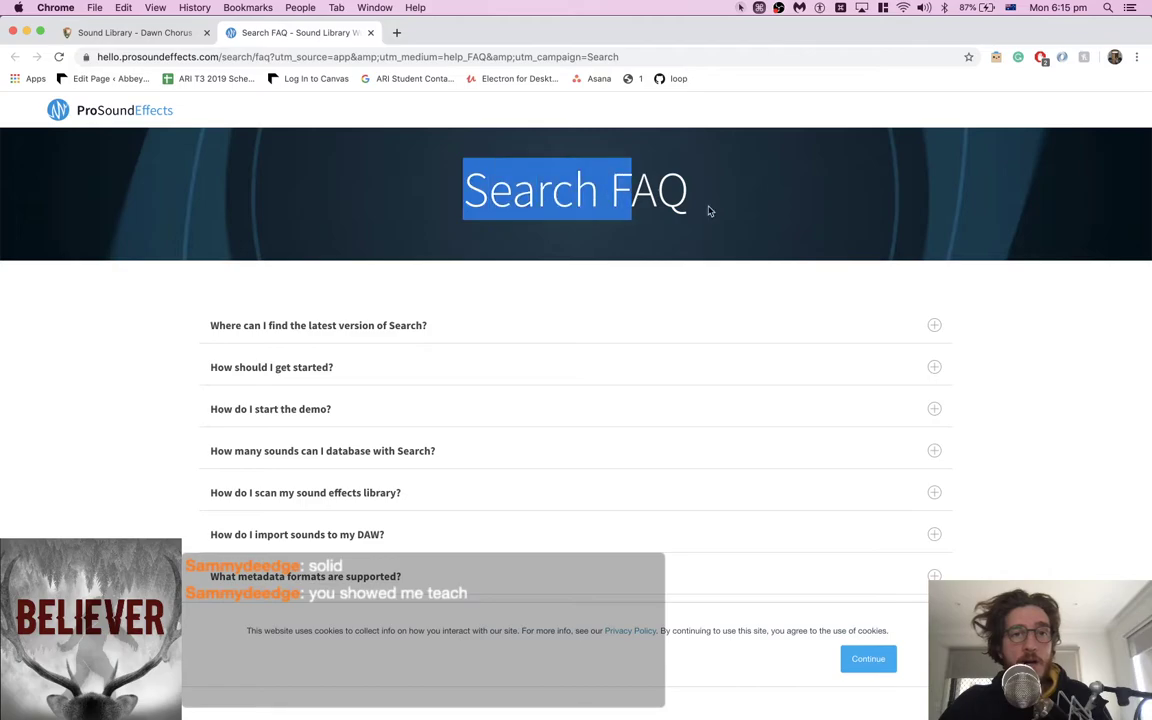
pyautogui.tripleClick(635, 201)
# Open sounddogs.com and its desktop app page, proceeding past the browser's certificate warning
pyautogui.press('super+l')
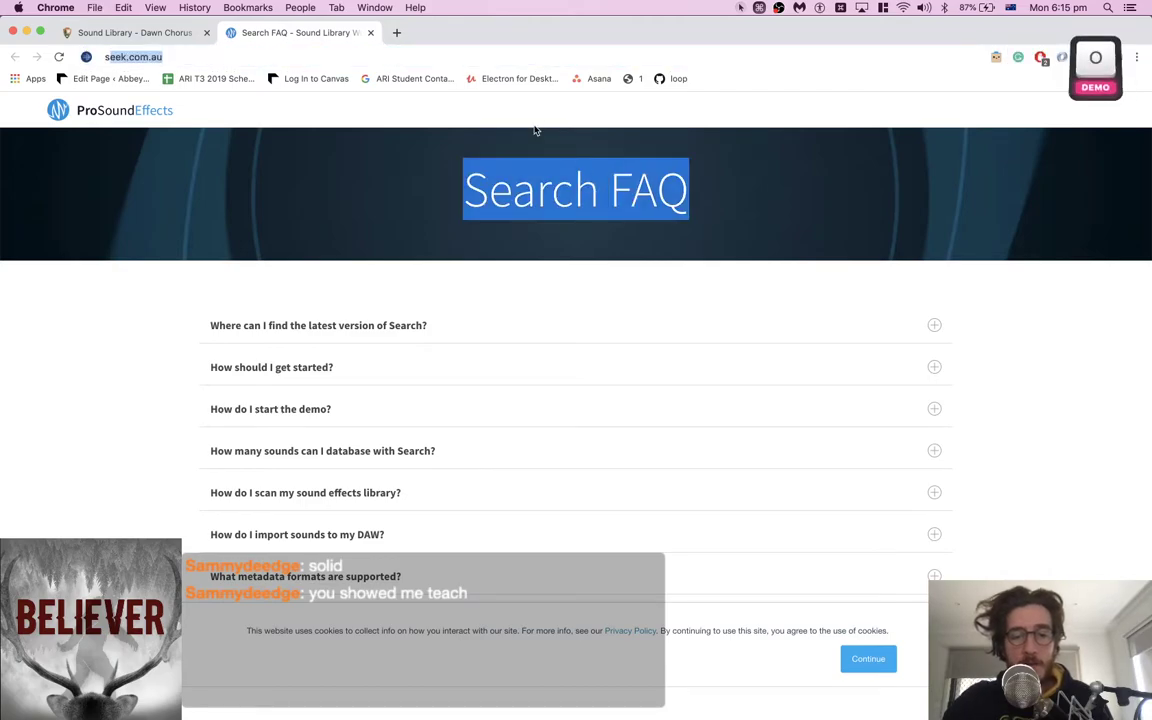
pyautogui.write('sounddogs')
pyautogui.press('Return')
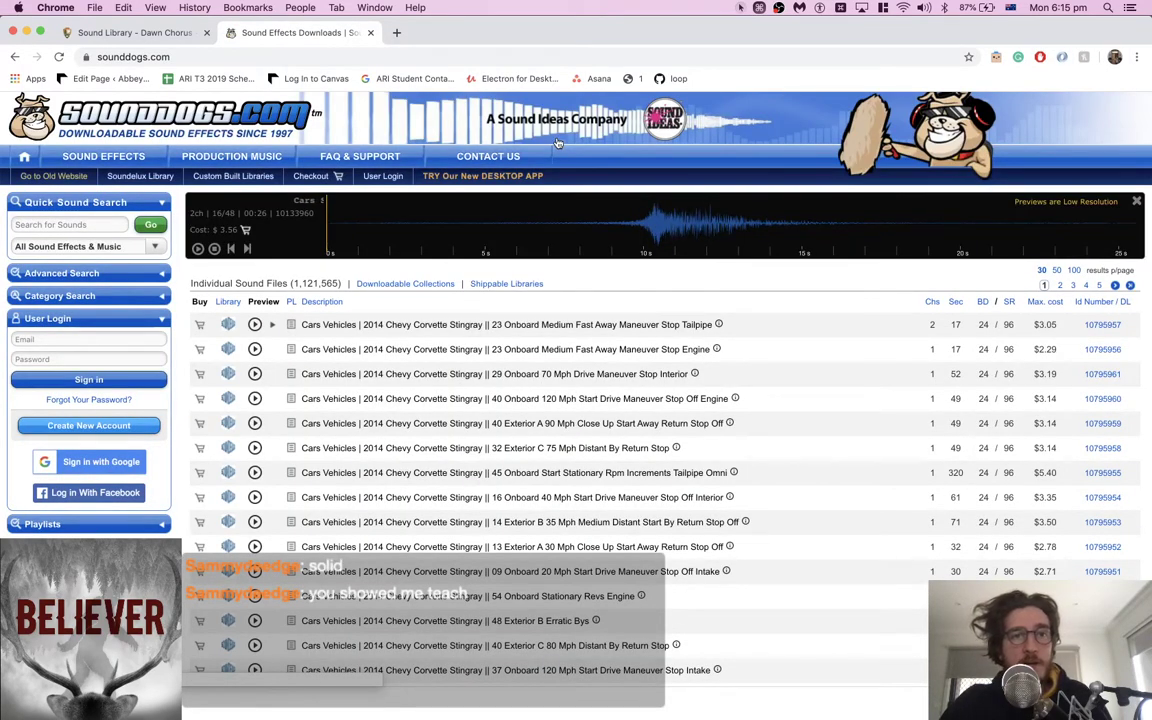
pyautogui.click(461, 178)
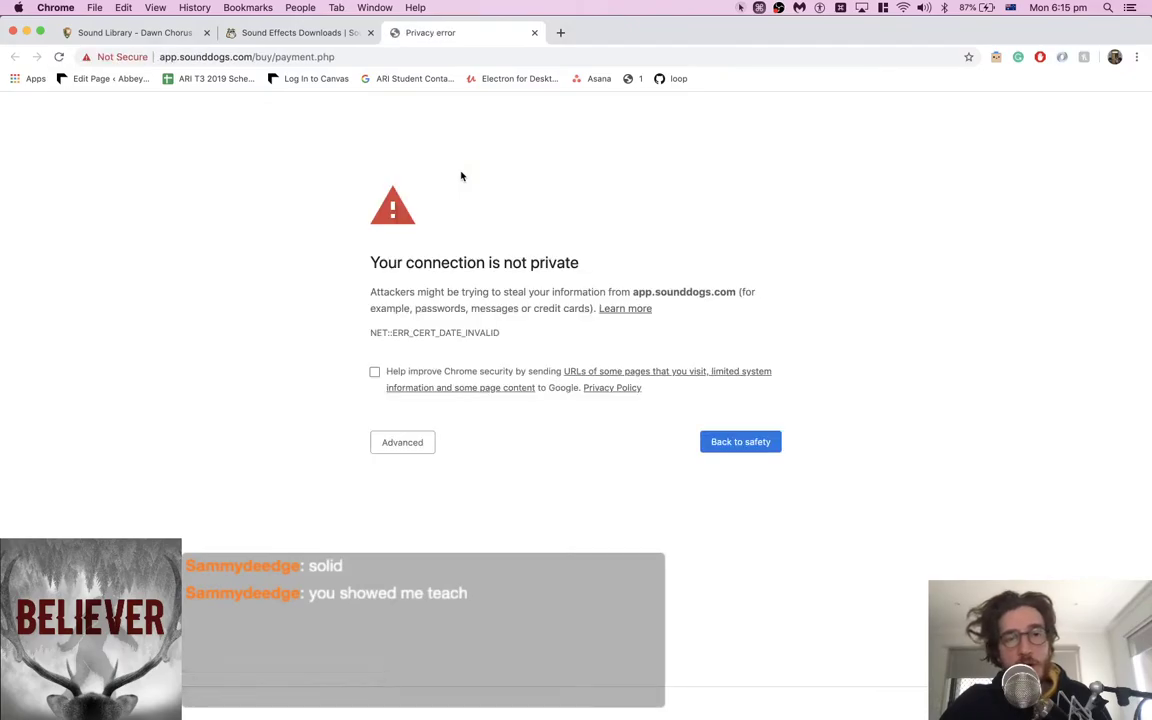
pyautogui.click(400, 442)
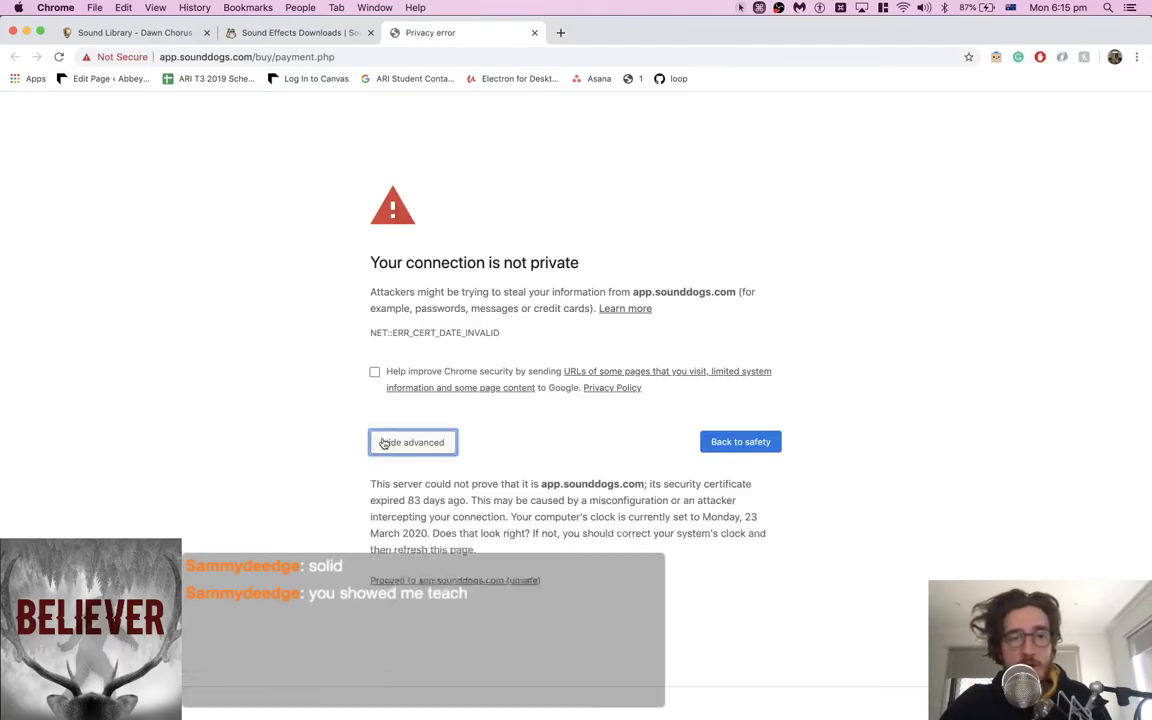
pyautogui.click(440, 580)
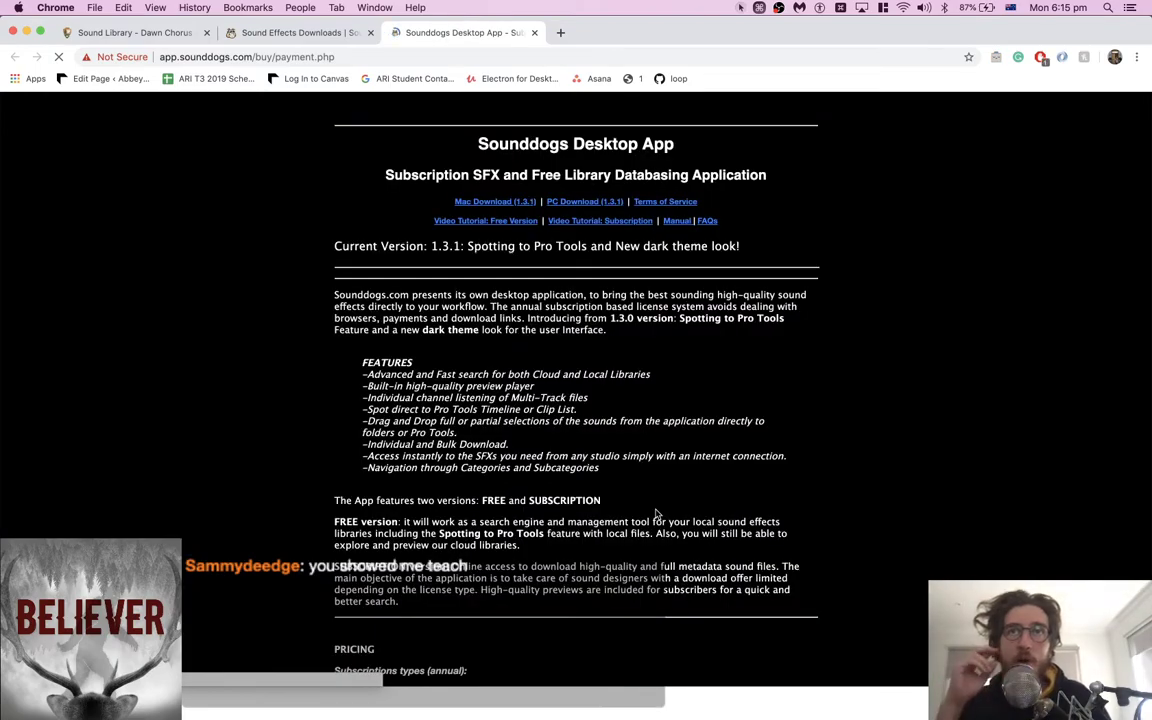
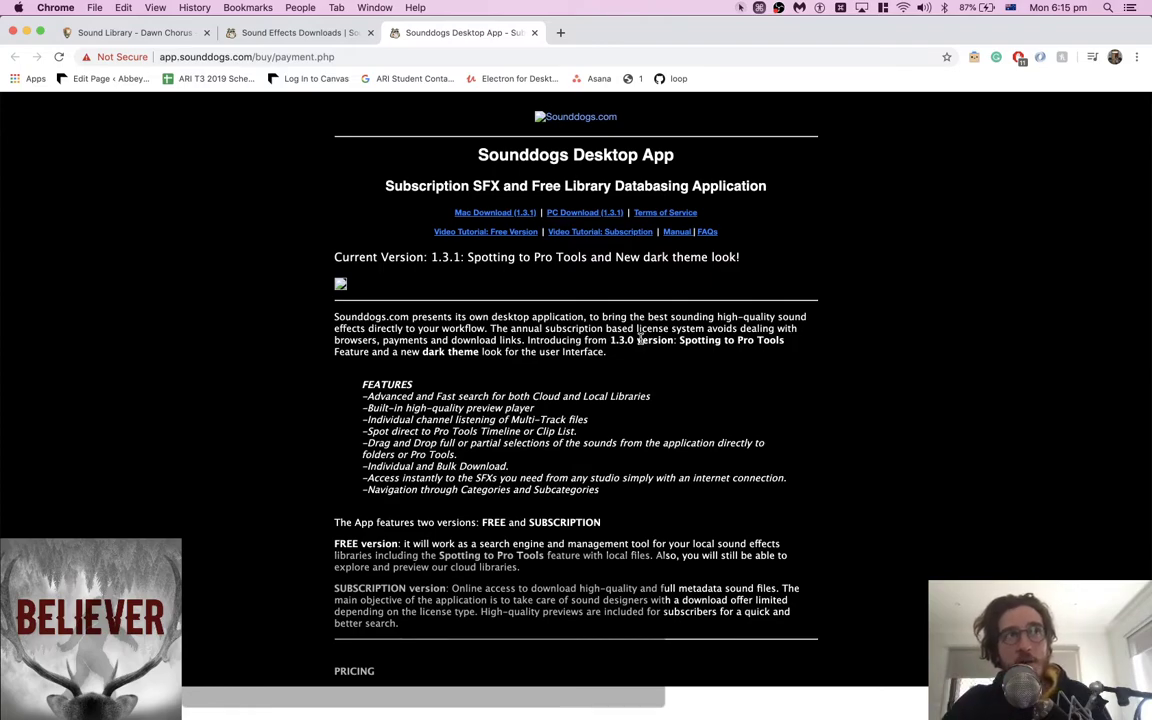
# Search the web for "soundminer", open the Soundminer store site, and look over its home page
pyautogui.press('super+l')
pyautogui.write('soun')
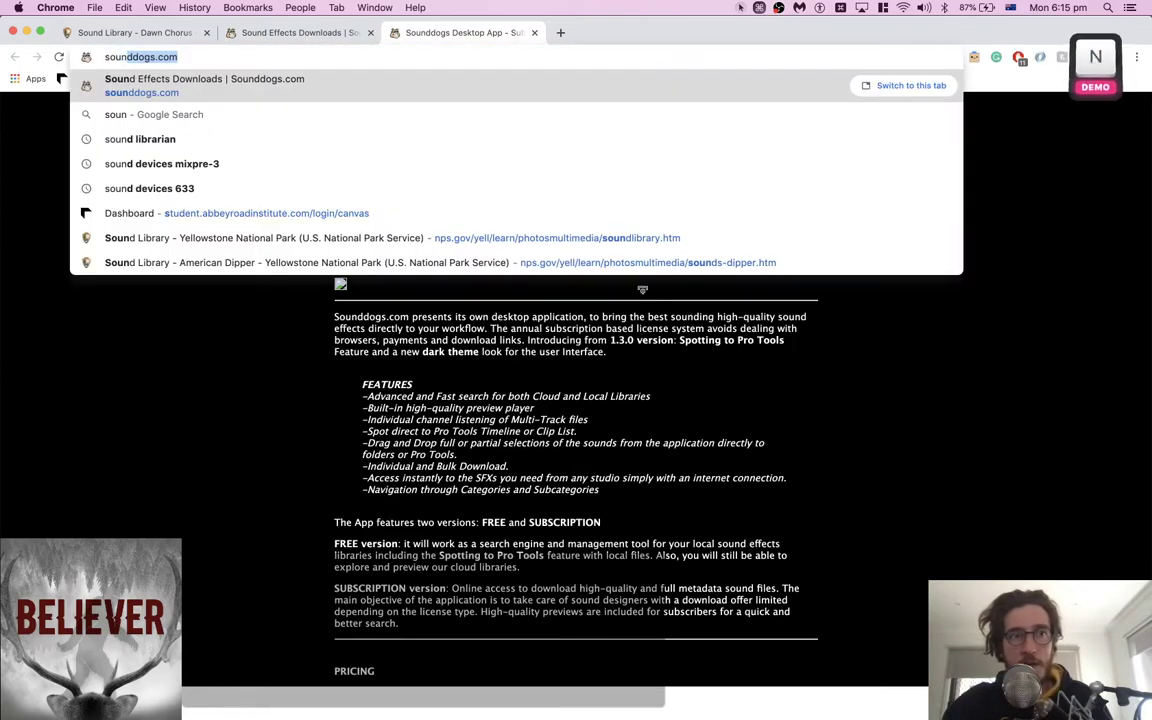
pyautogui.write('dminer')
pyautogui.press('Return')
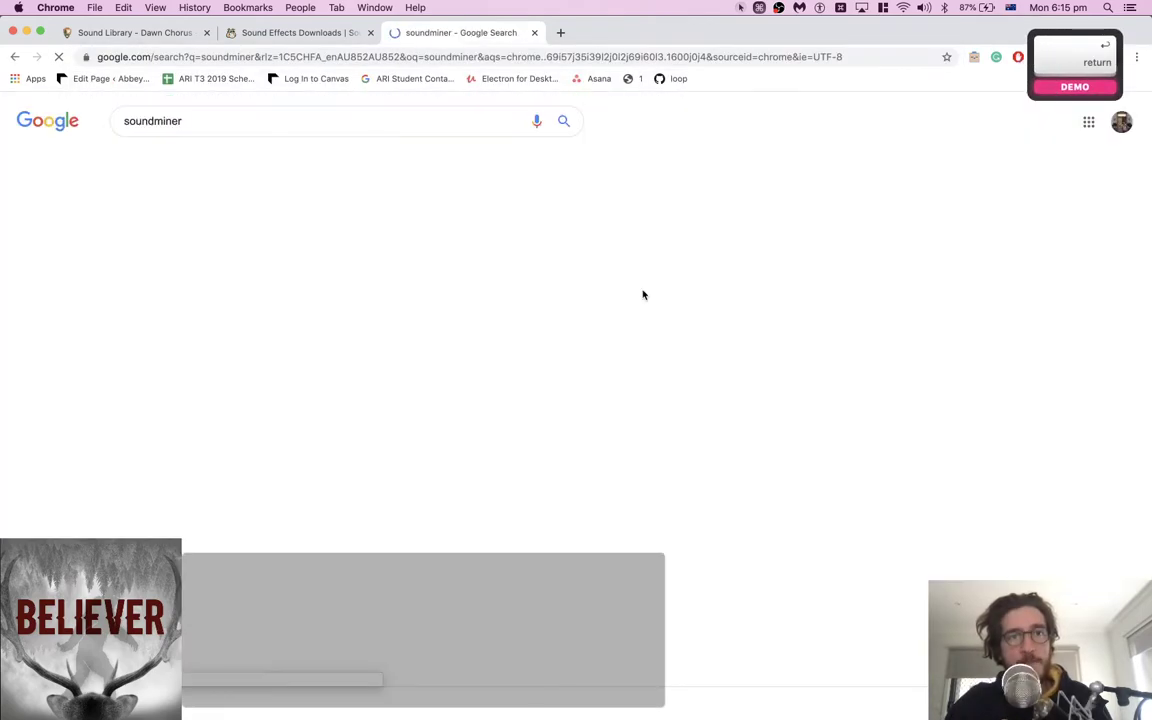
pyautogui.click(249, 235)
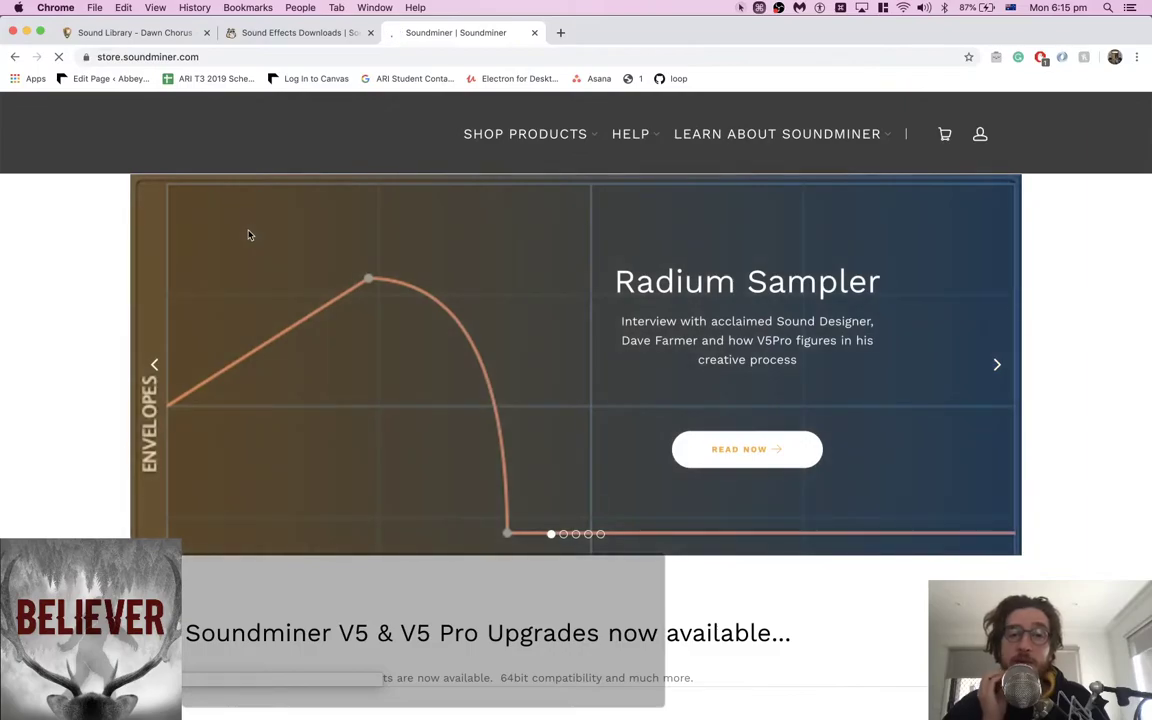
pyautogui.scroll(-5, 278, 329)
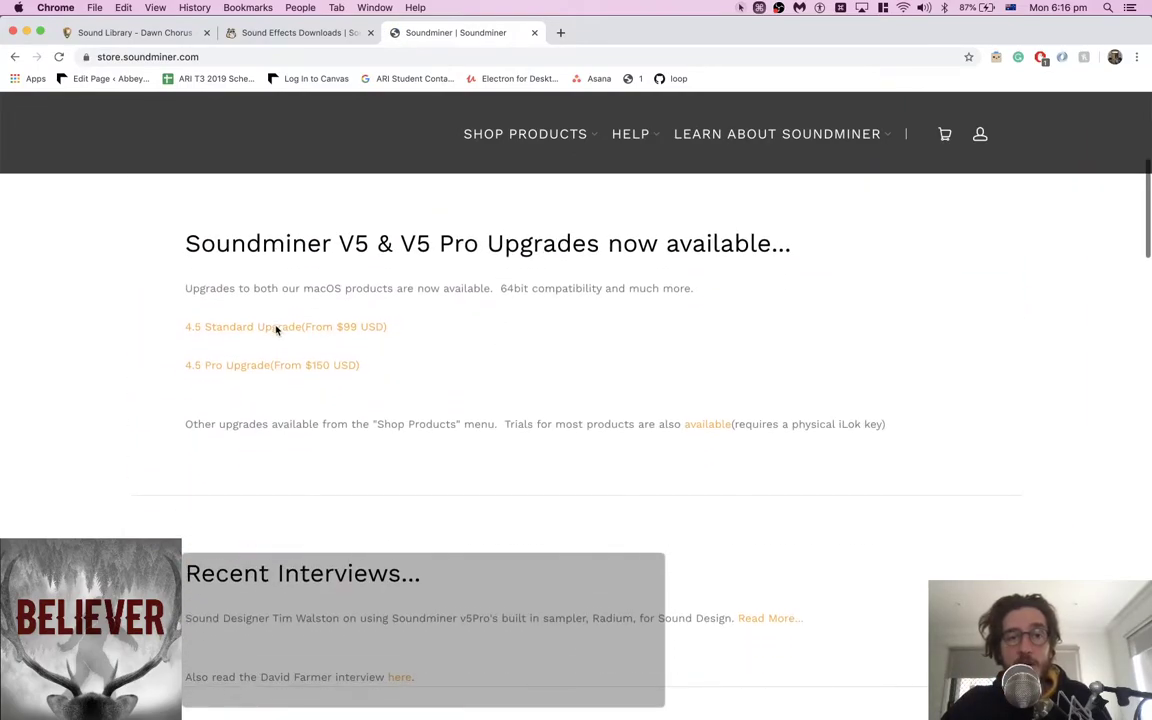
pyautogui.moveTo(727, 138)
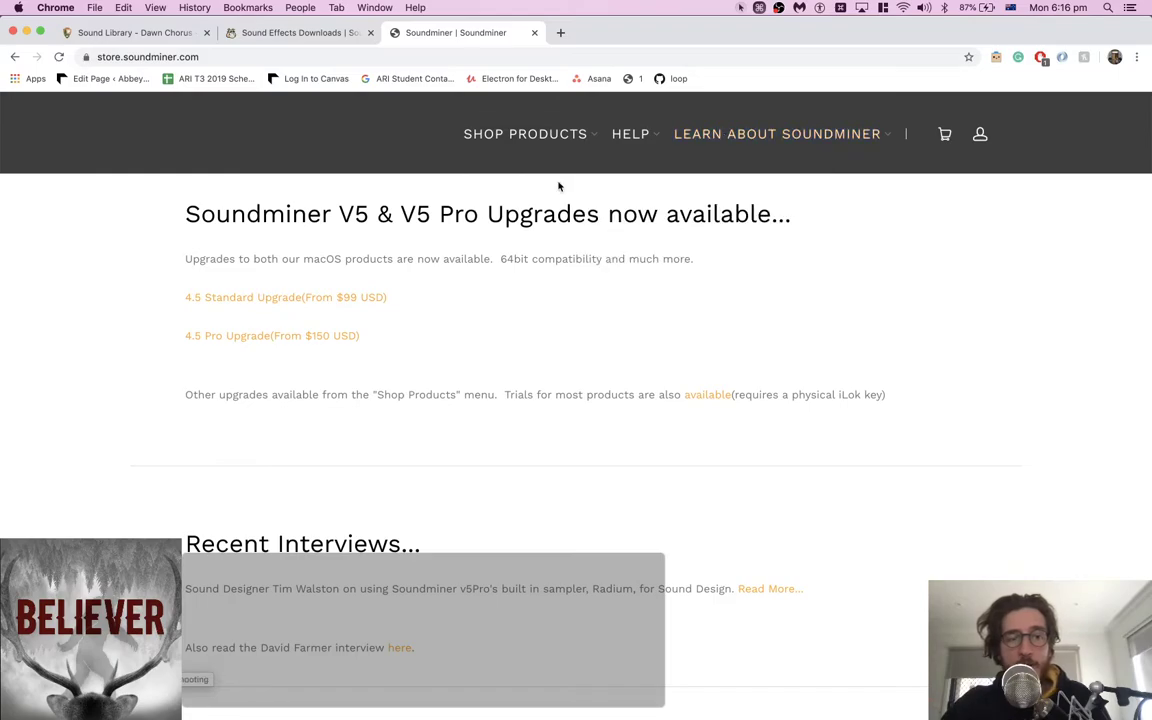
pyautogui.scroll(-4, 571, 499)
pyautogui.scroll(10, 571, 501)
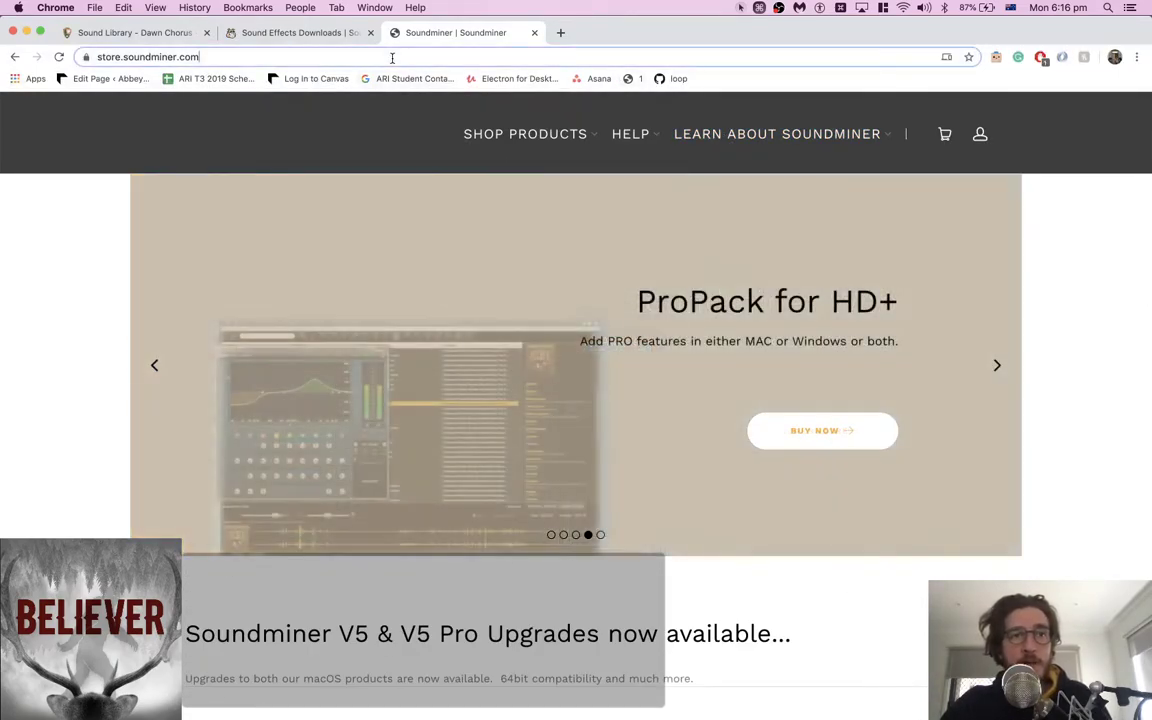
# Search the web for "soundly", open getsoundly.com, and examine the pricing plans and the free plan's local file allowance
pyautogui.click(391, 57)
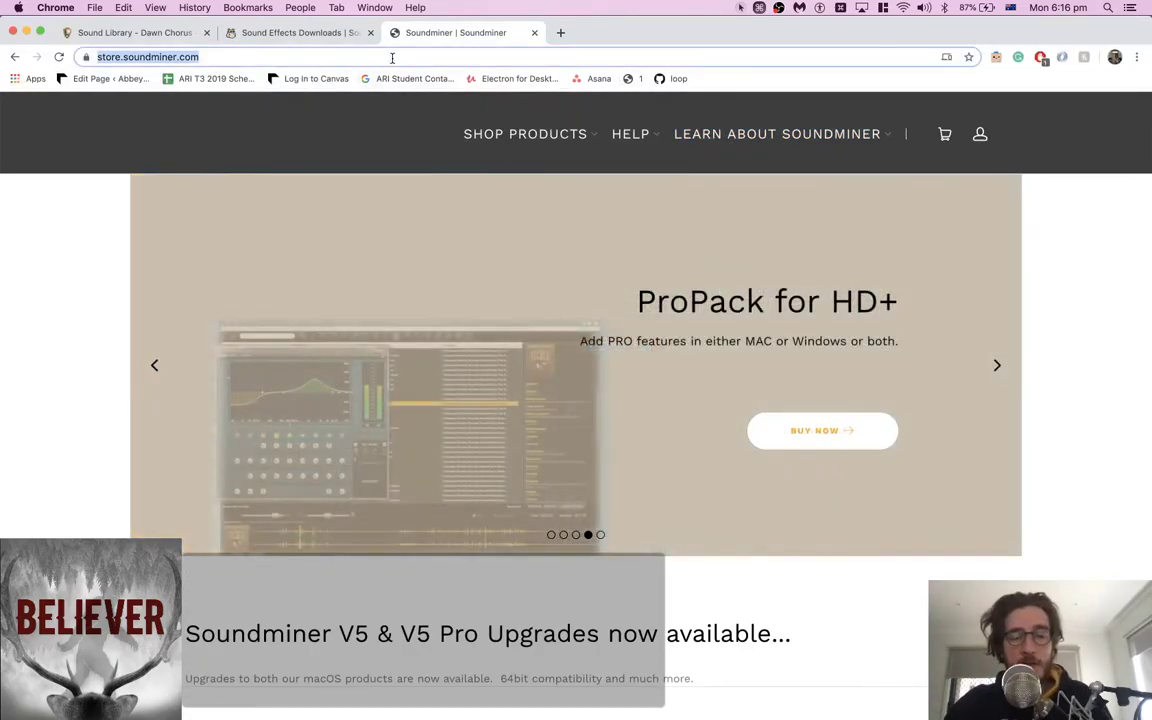
pyautogui.write('soundly')
pyautogui.press('Return')
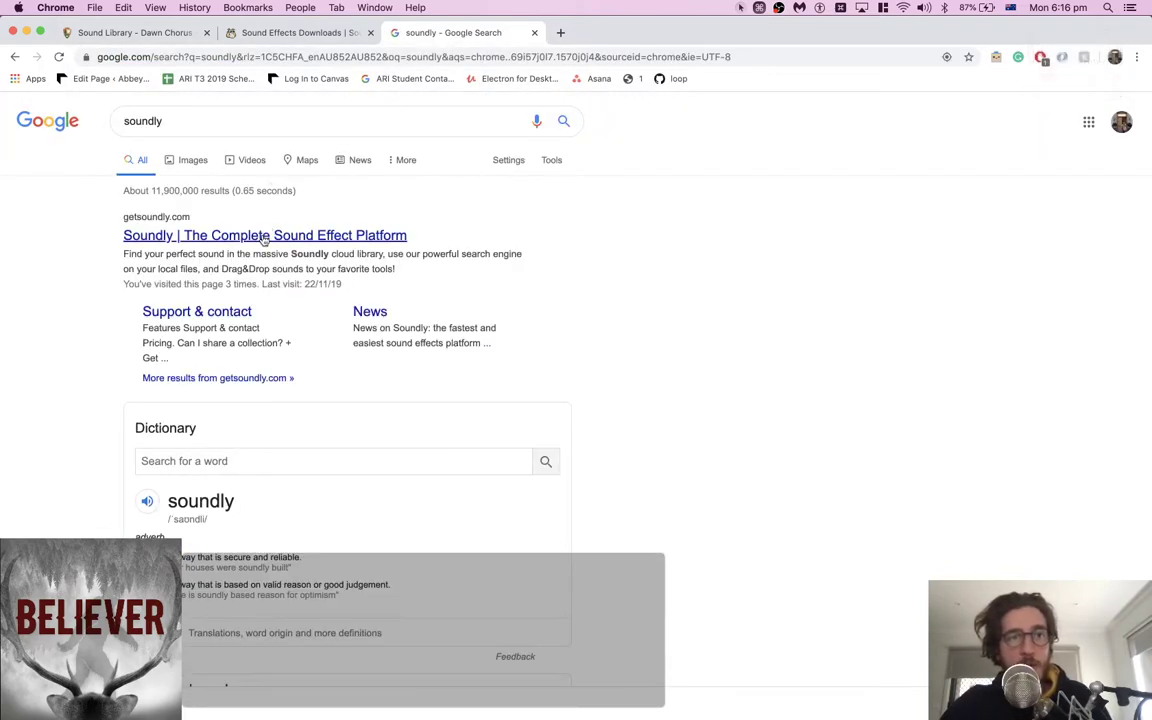
pyautogui.click(265, 236)
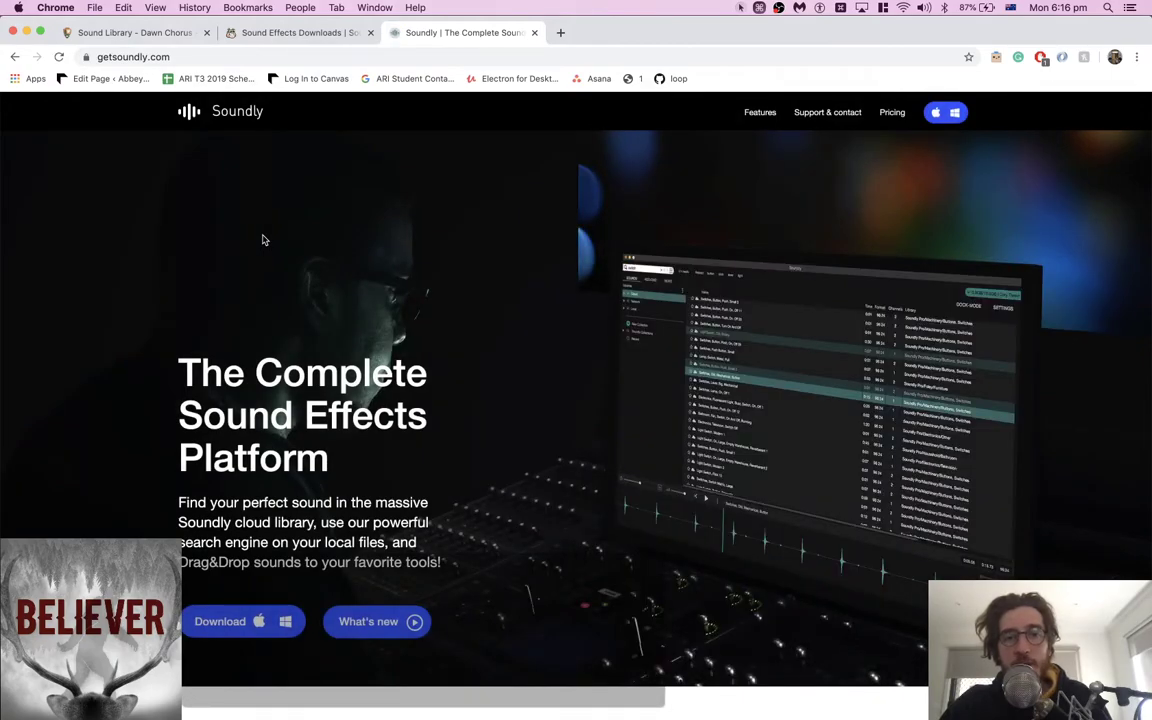
pyautogui.press('super+Tab')
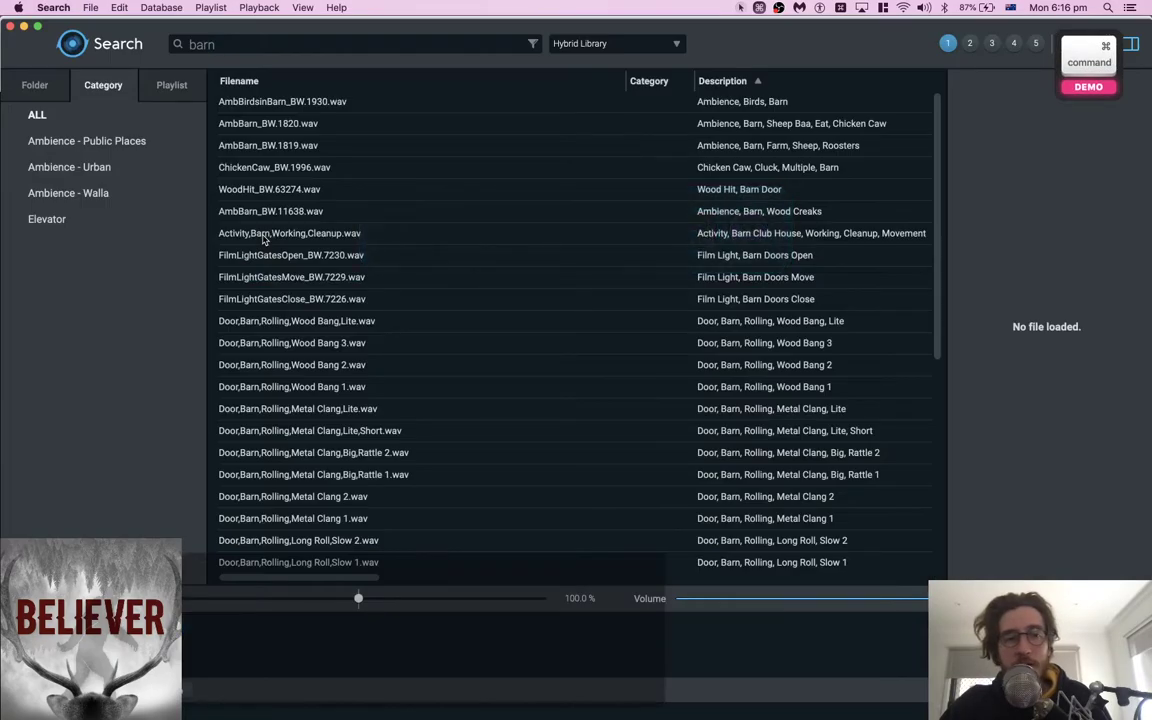
pyautogui.press('super+Tab')
pyautogui.press('super+Tab')
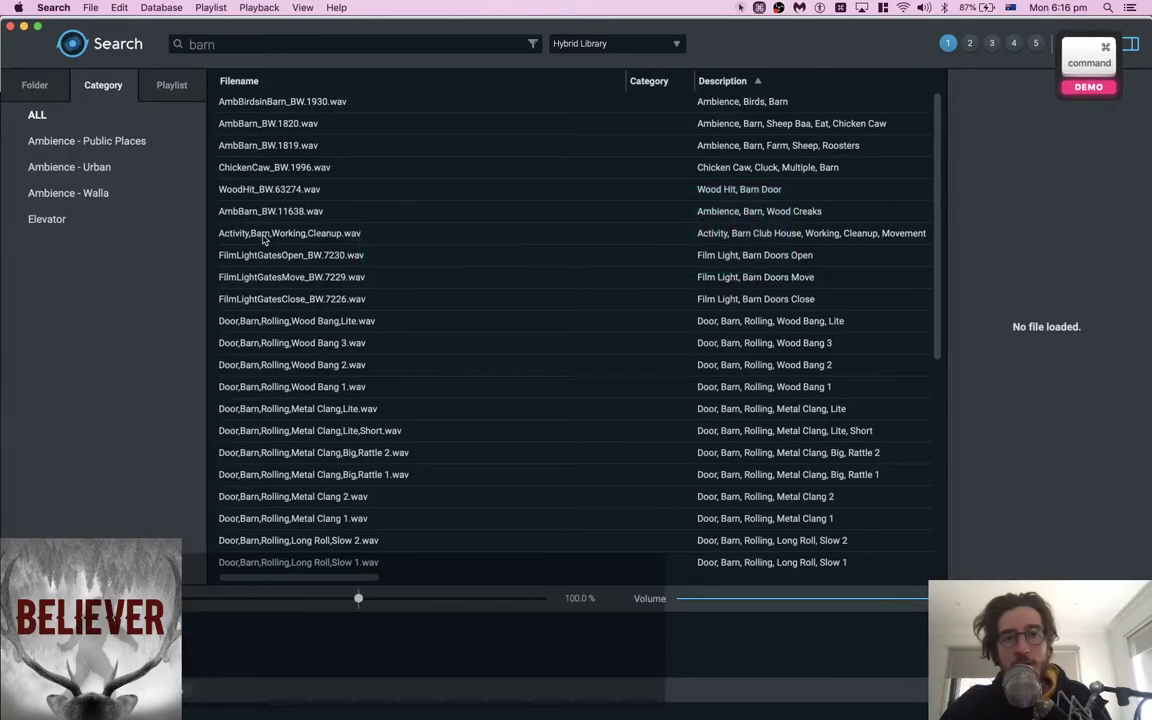
pyautogui.press('super+Tab')
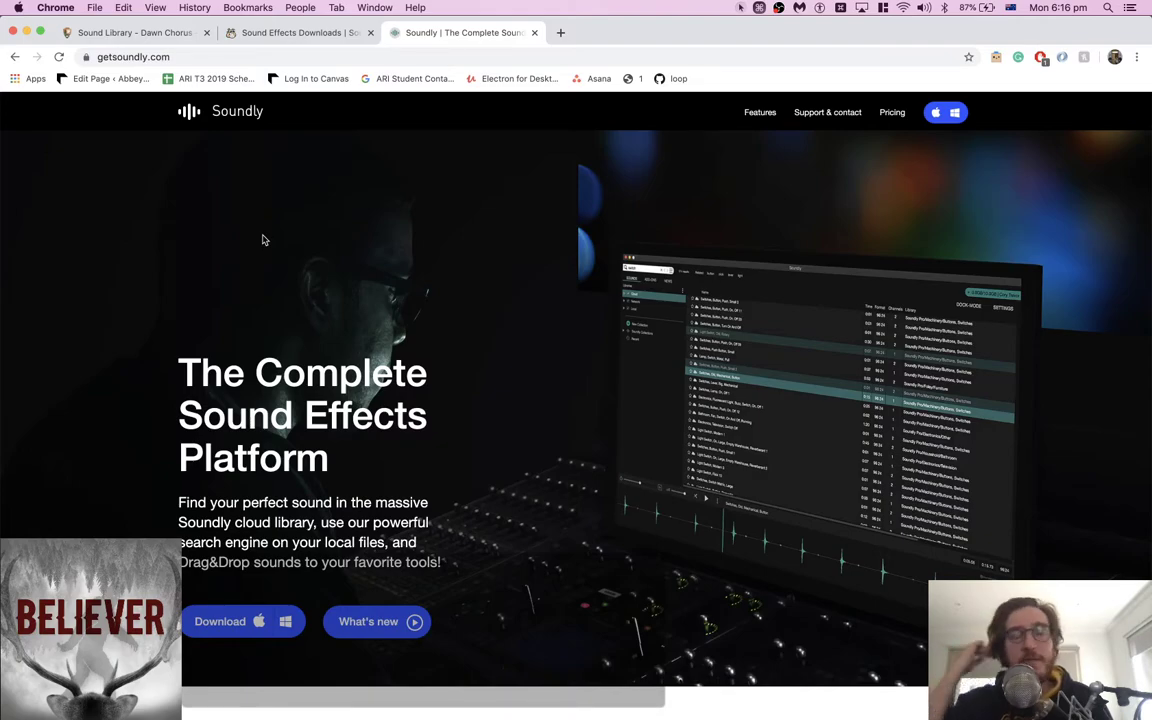
pyautogui.click(892, 112)
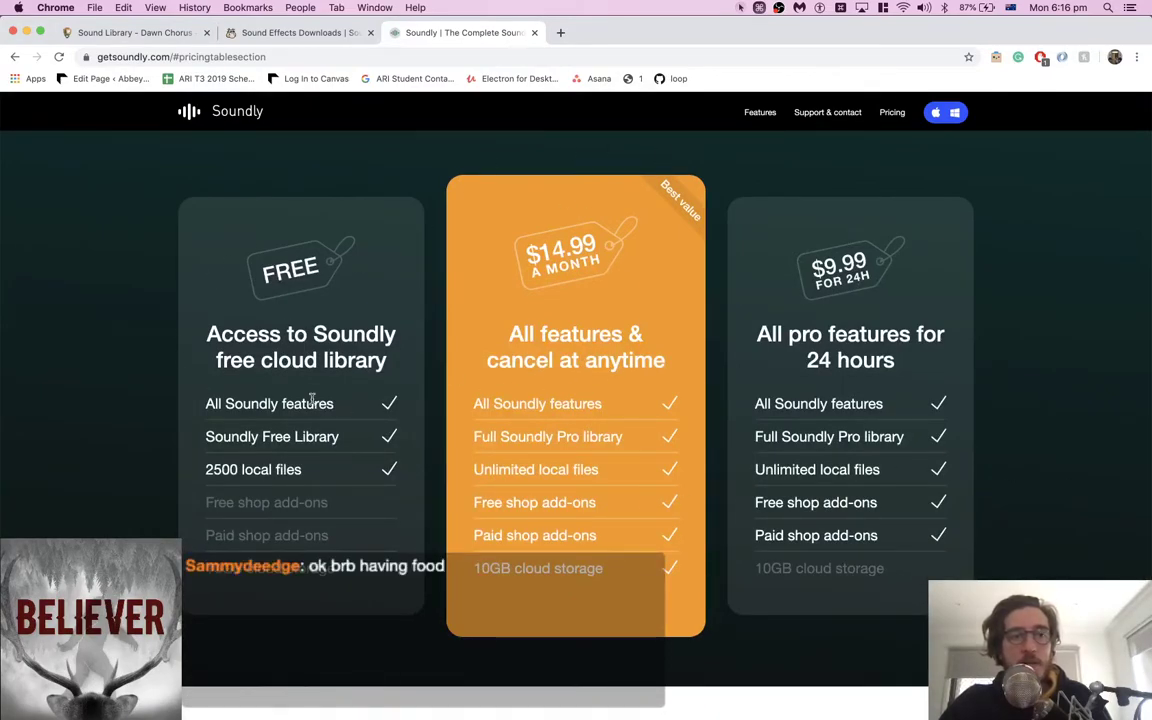
pyautogui.tripleClick(253, 469)
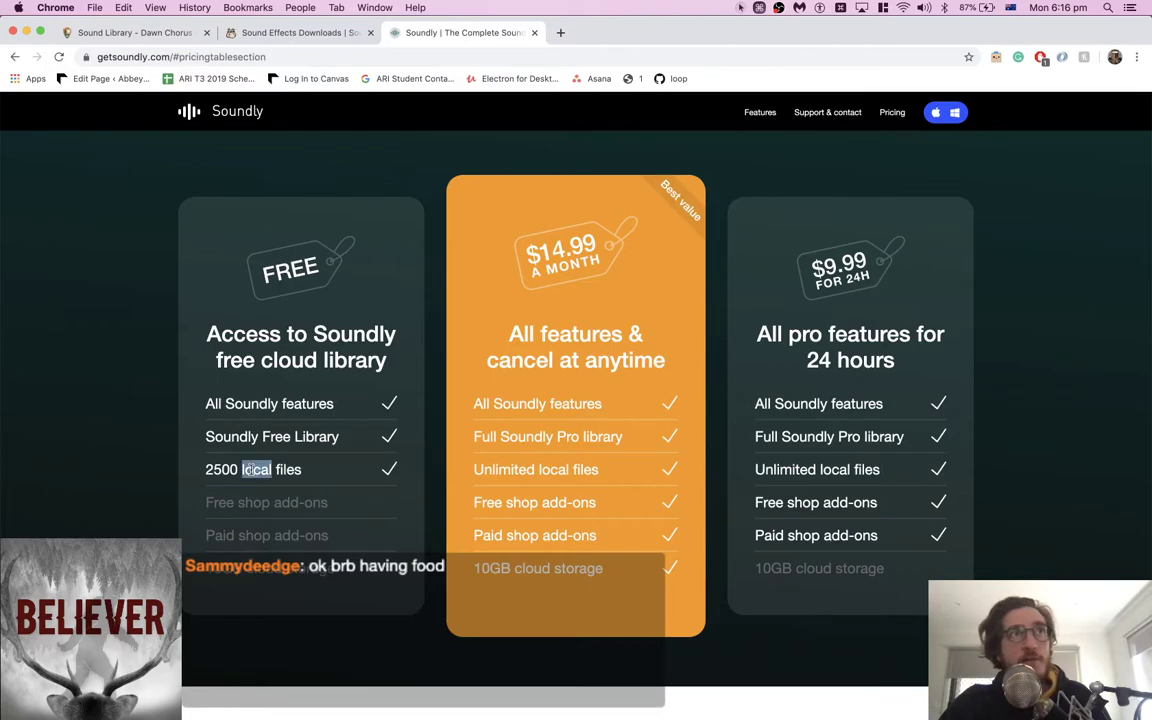
# Finish looking over the Soundly page, close the Soundly and sounddogs pages, and return to the Yellowstone Sound Library index
pyautogui.click(258, 527)
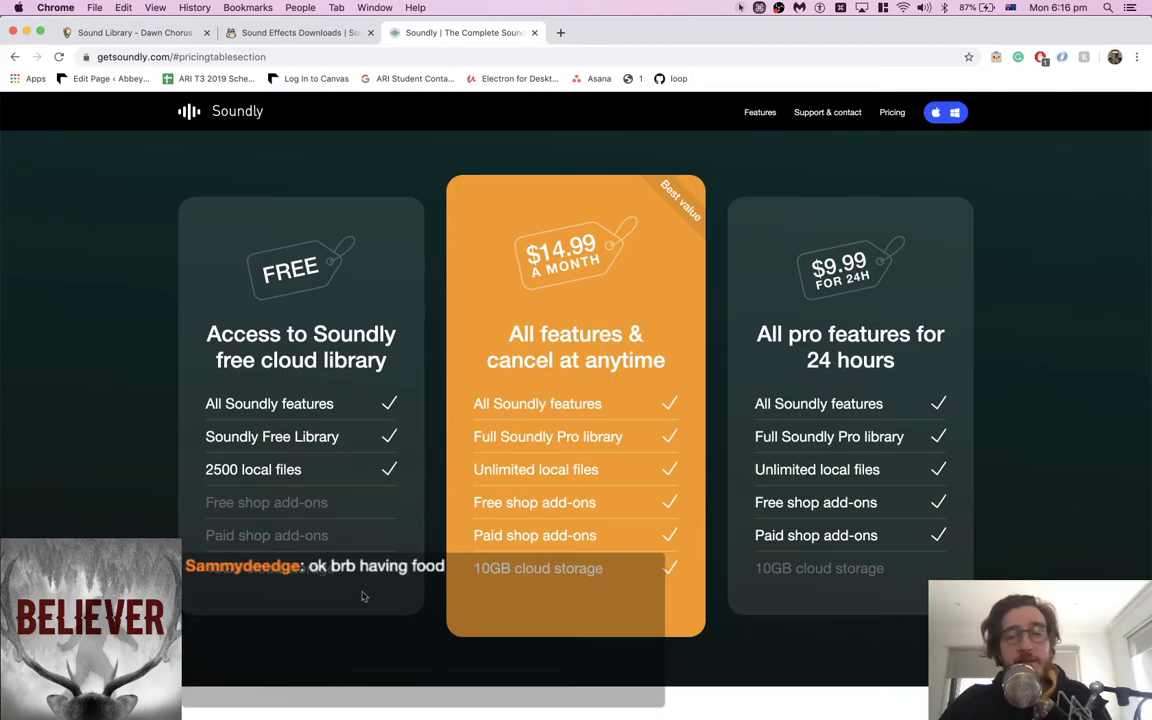
pyautogui.scroll(15, 600, 400)
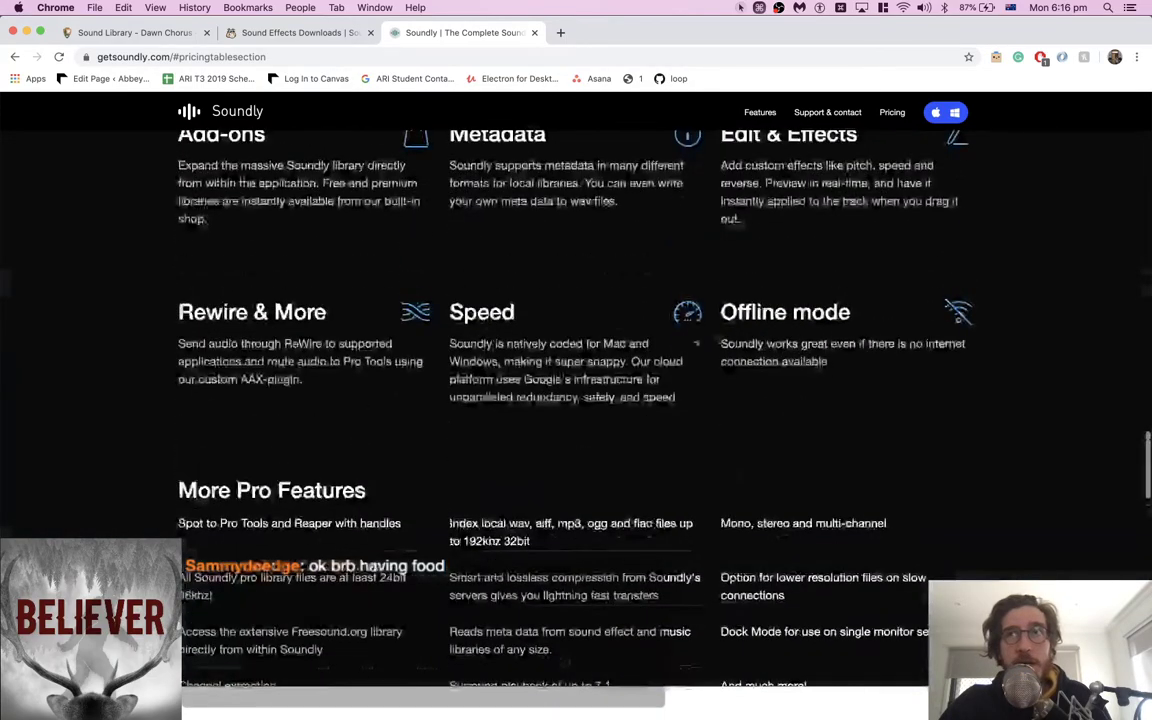
pyautogui.scroll(10, 696, 328)
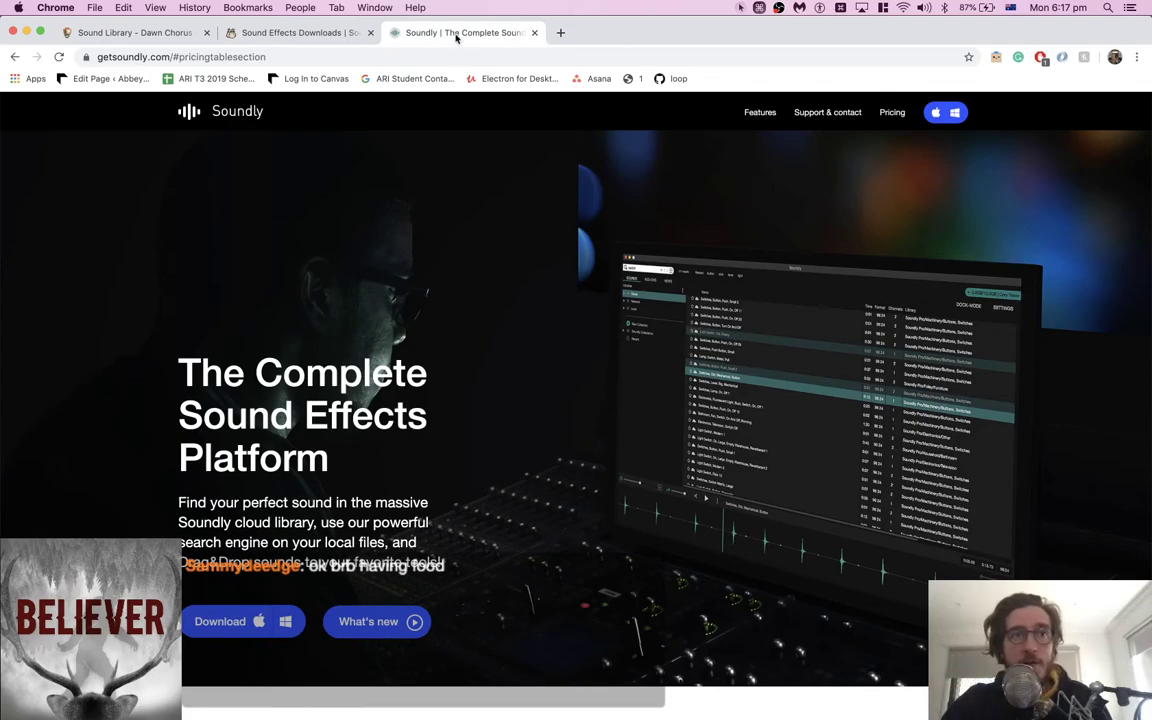
pyautogui.press('super+w')
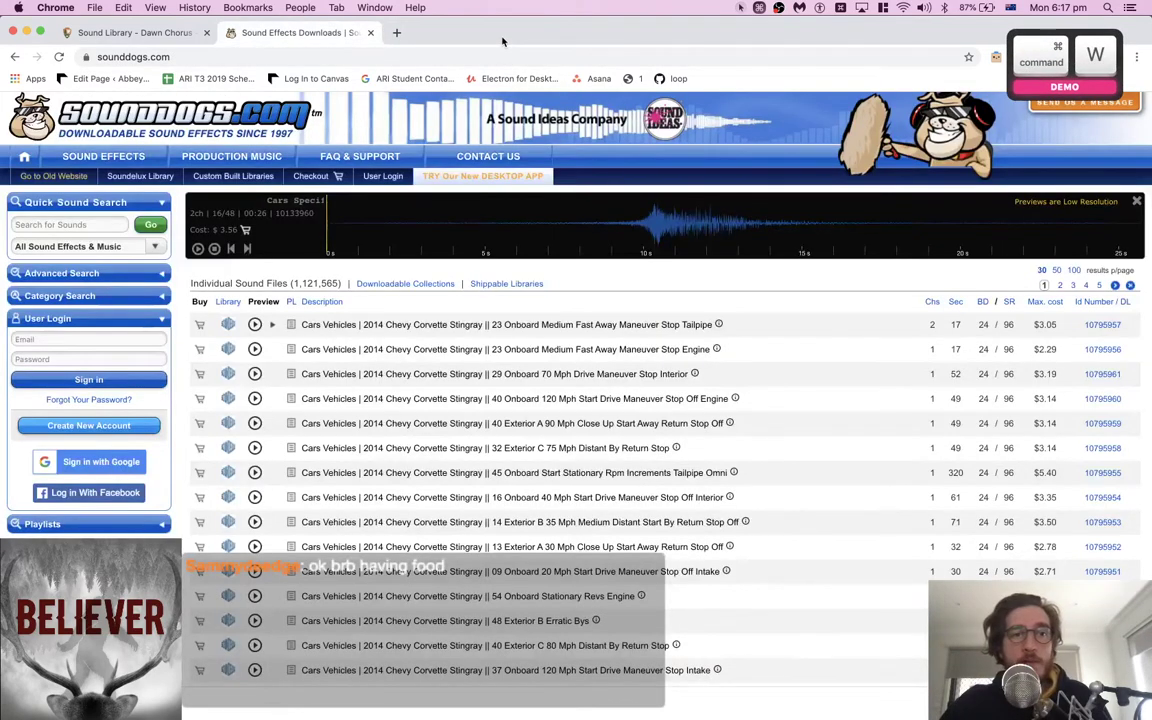
pyautogui.press('super+q')
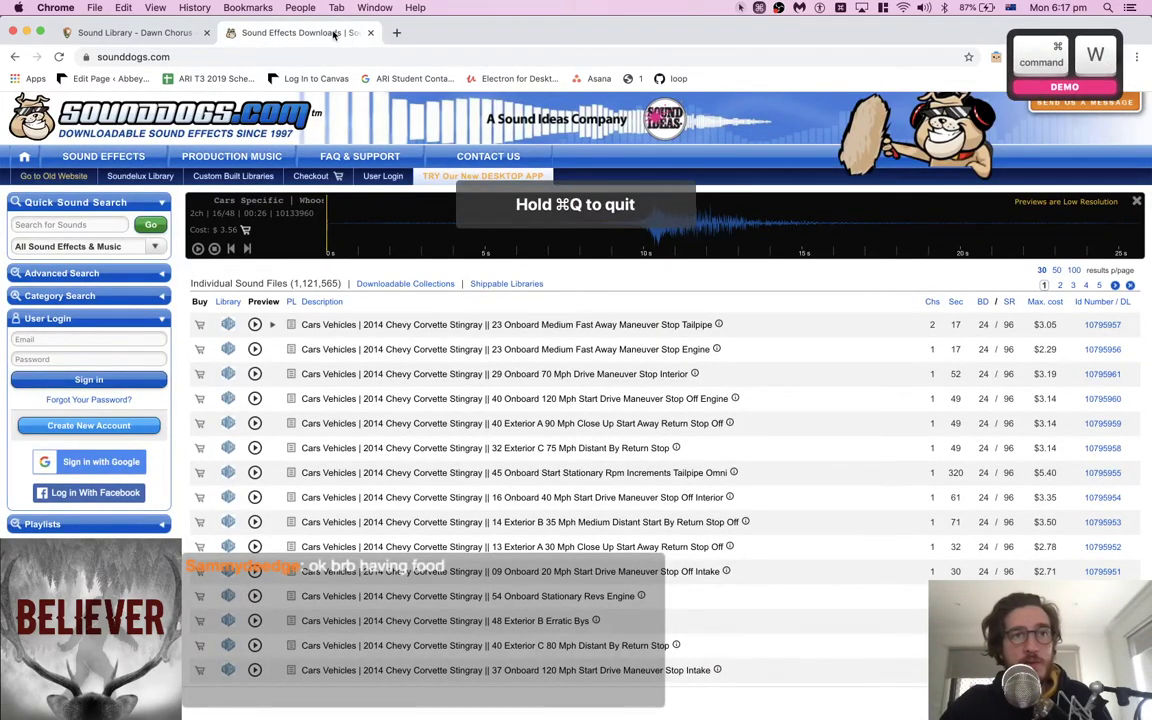
pyautogui.press('super+w')
pyautogui.scroll(-5, 460, 371)
pyautogui.press('super+Left')
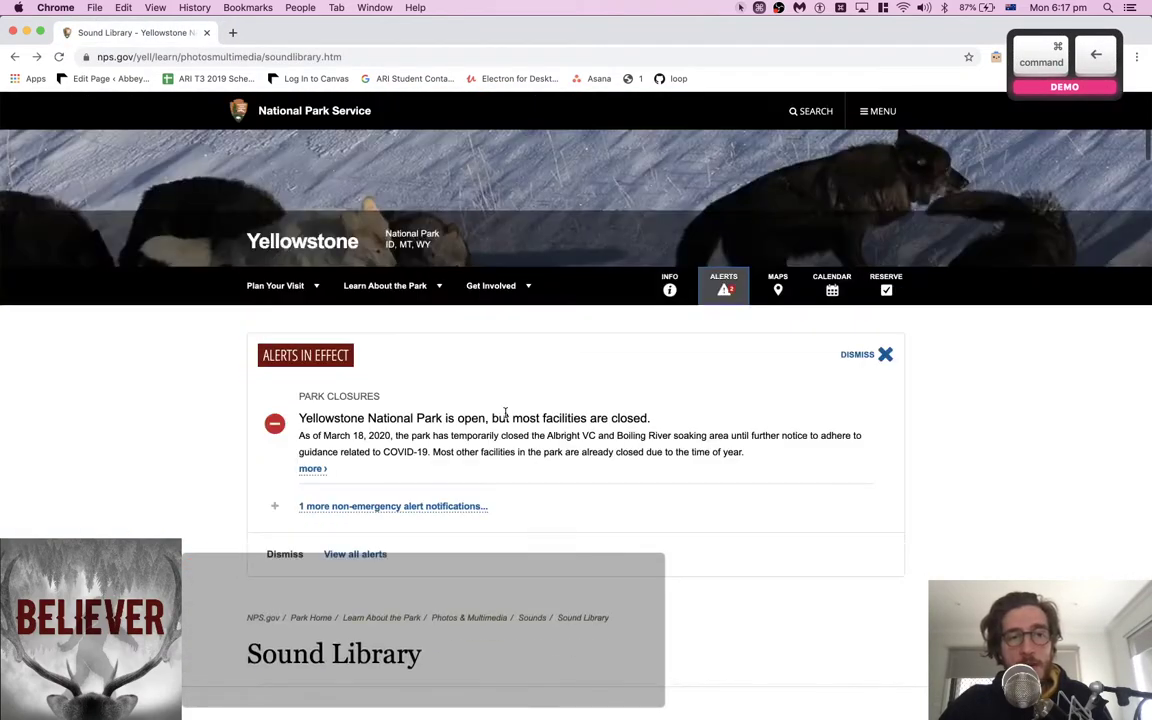
# Show all windows of the Twitch application
pyautogui.press('super+space')
pyautogui.write('wt')
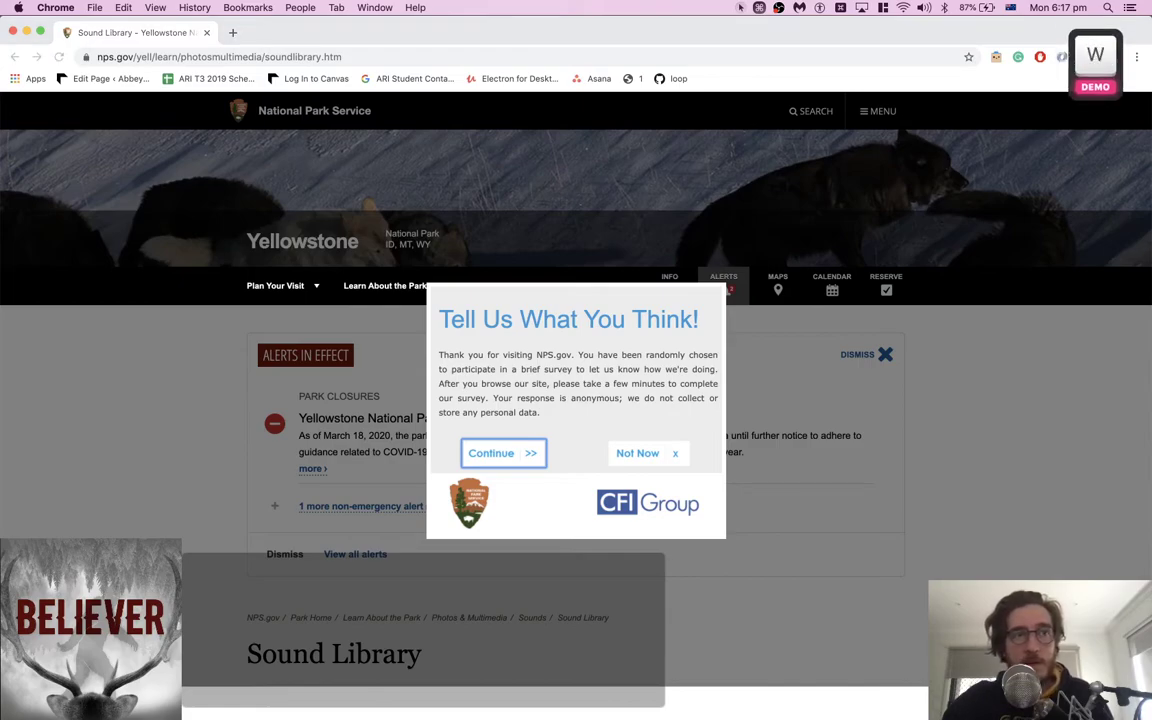
pyautogui.press('Return')
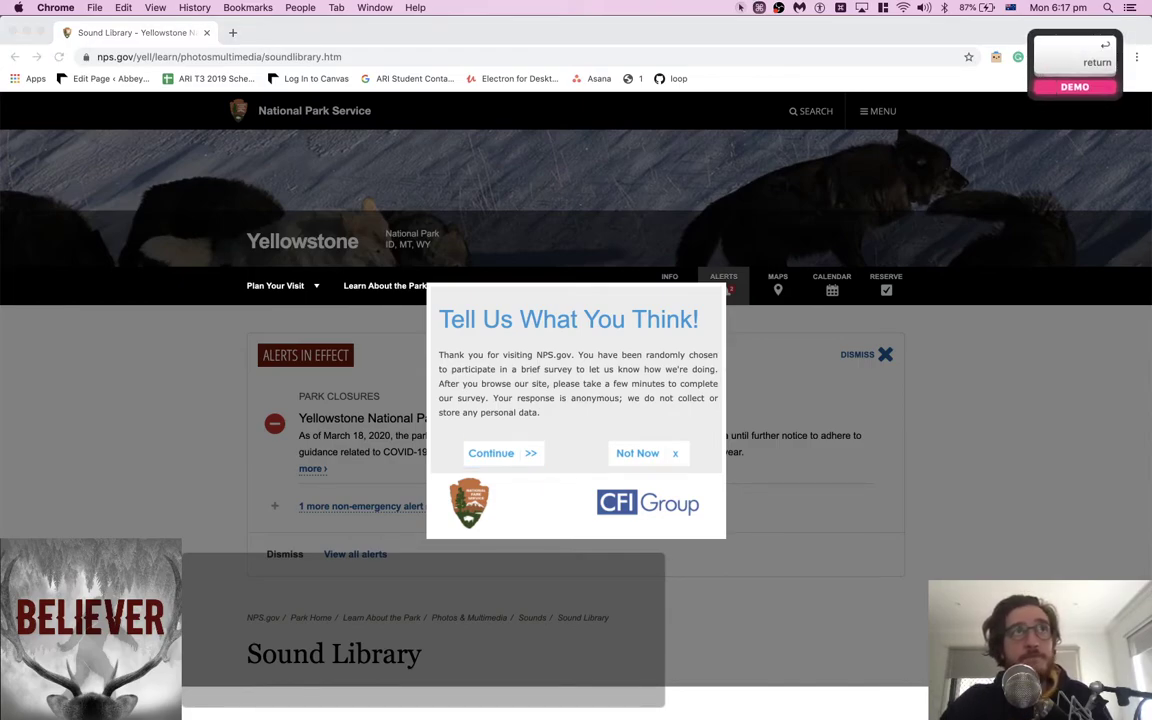
pyautogui.moveTo(586, 705)
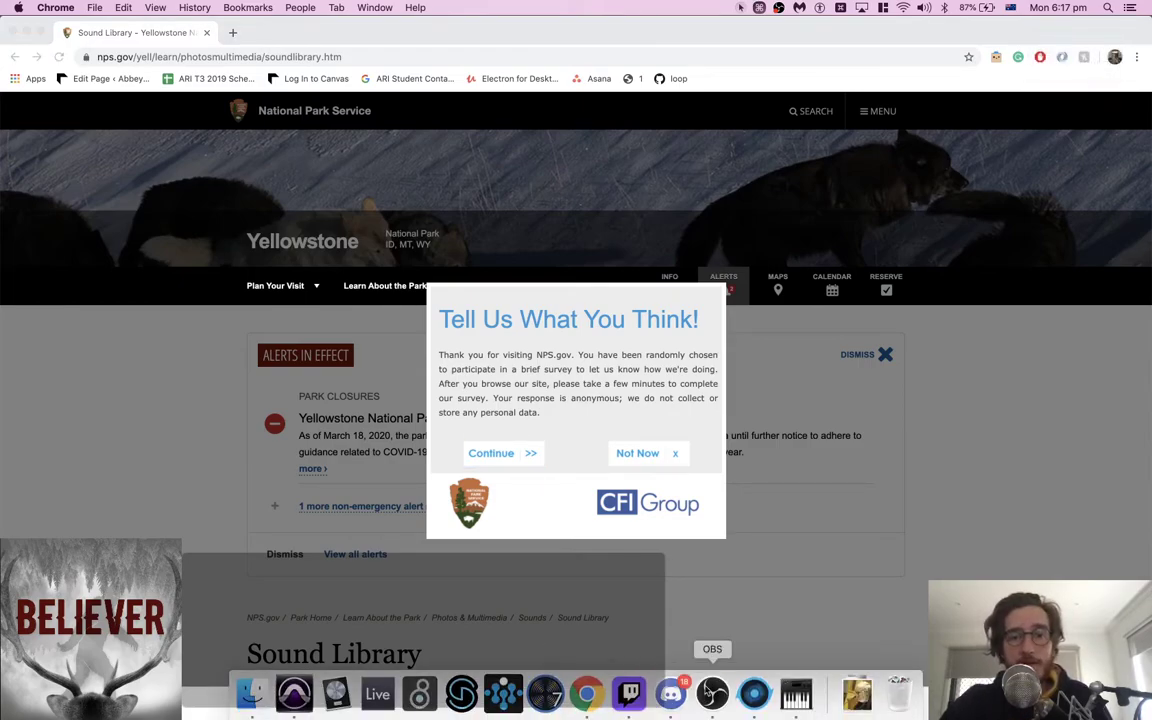
pyautogui.rightClick(628, 695)
pyautogui.moveTo(652, 598)
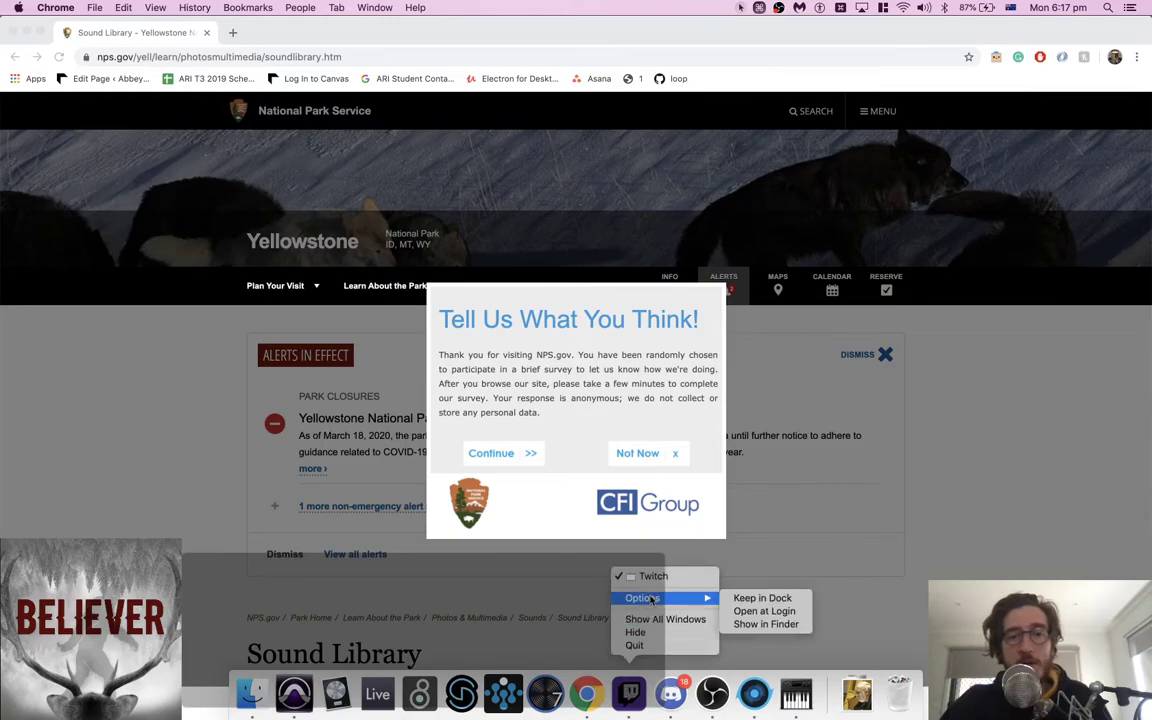
pyautogui.click(665, 619)
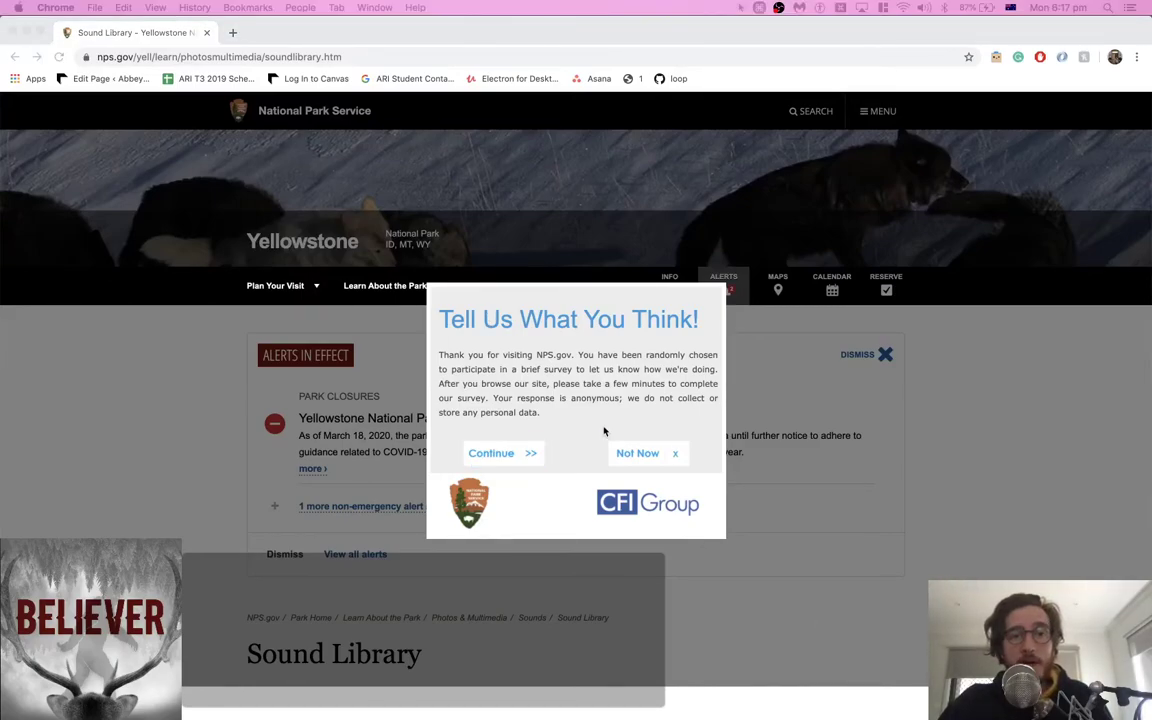
# Decline the NPS survey invitation and look through the A and B entries in the index of sounds
pyautogui.click(563, 397)
pyautogui.click(636, 452)
pyautogui.scroll(-15, 557, 437)
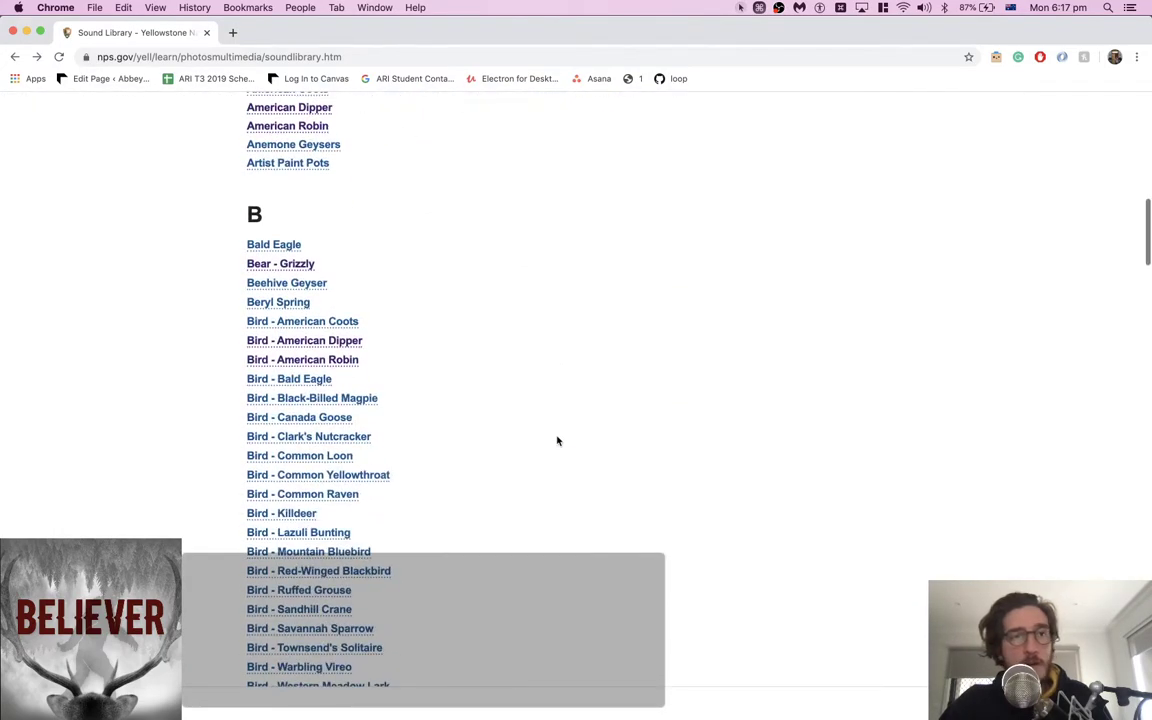
pyautogui.scroll(1, 557, 441)
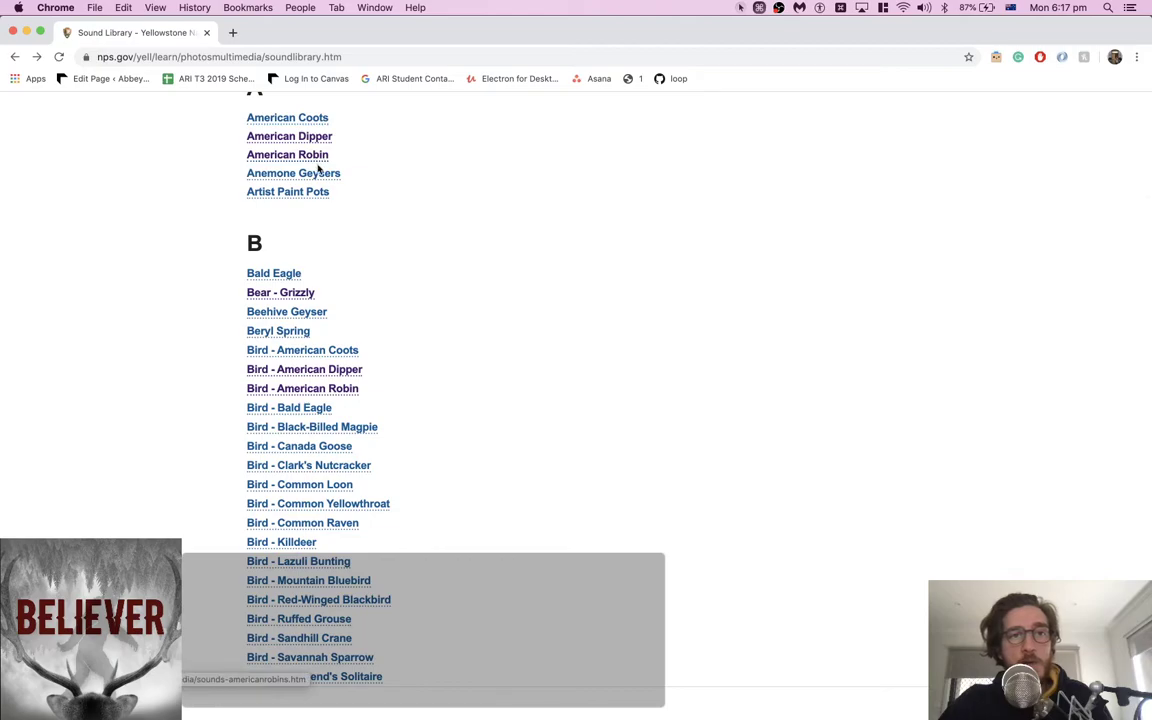
pyautogui.scroll(-2, 299, 285)
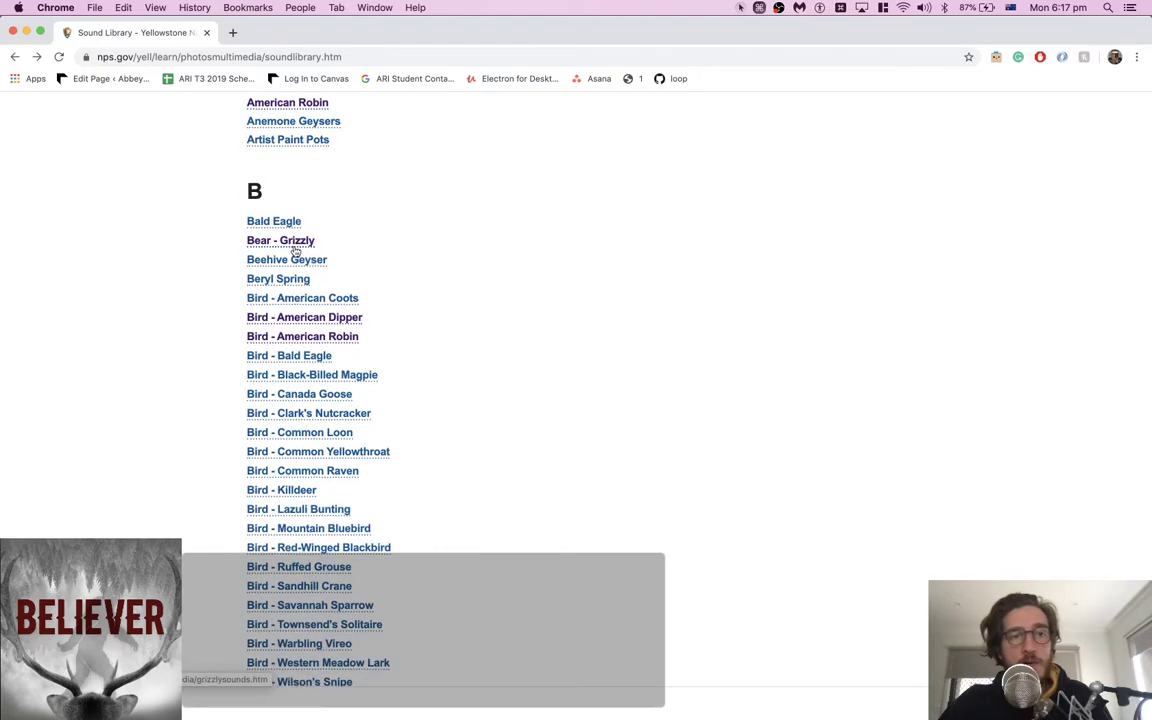
pyautogui.press('super+Left')
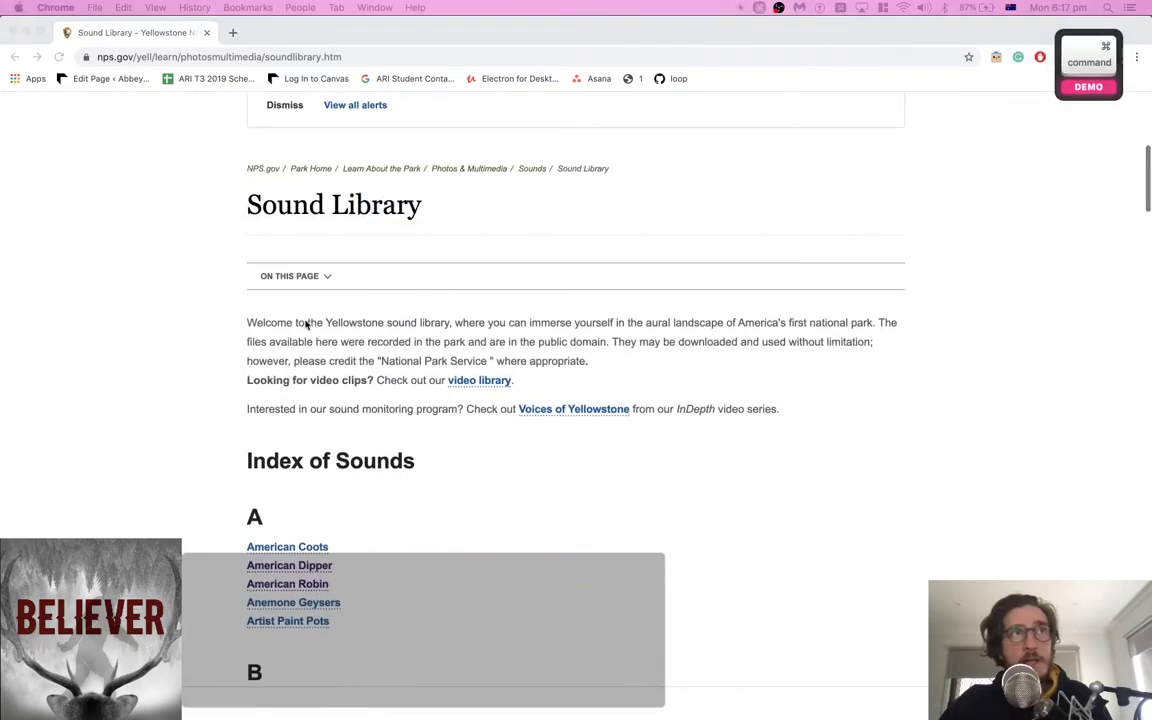
# Switch to Pro Tools and play back the dawn chorus clip together with the bird and rain ambiences
pyautogui.press('super+Tab')
pyautogui.press('super+Tab')
pyautogui.press('super+Tab')
pyautogui.press('Tab')
pyautogui.press('Tab')
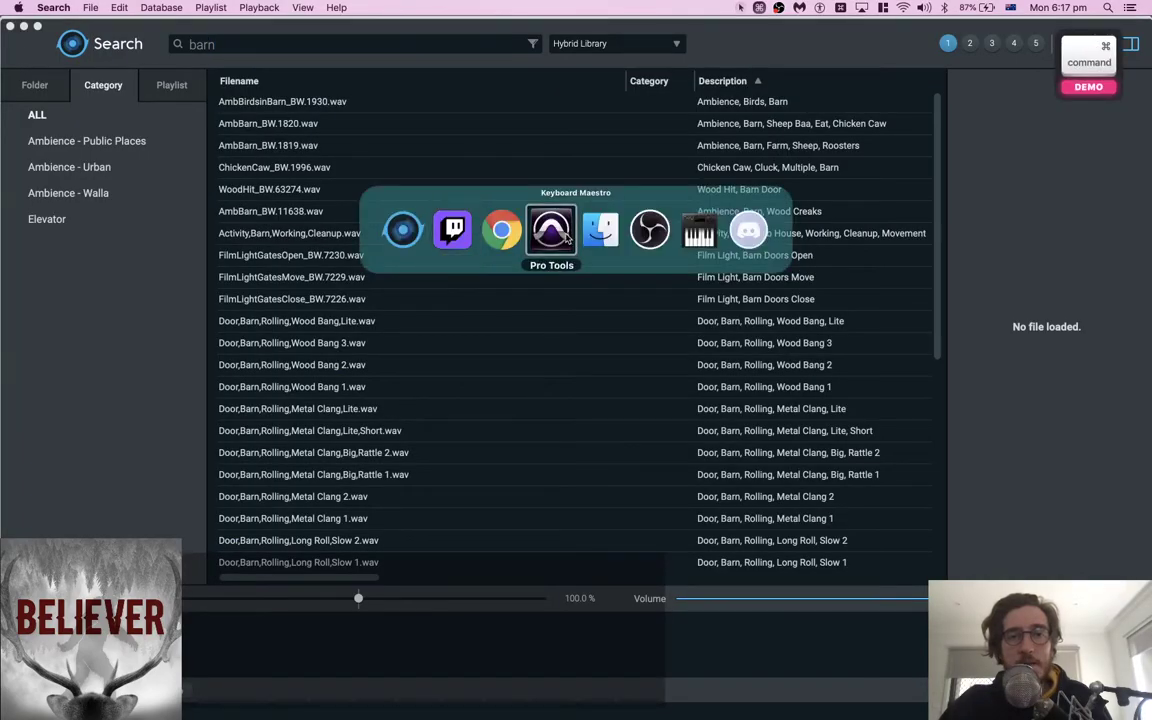
pyautogui.press('space')
pyautogui.hscroll(5, 707, 432)
pyautogui.scroll(-2, 707, 432)
pyautogui.press('alt')
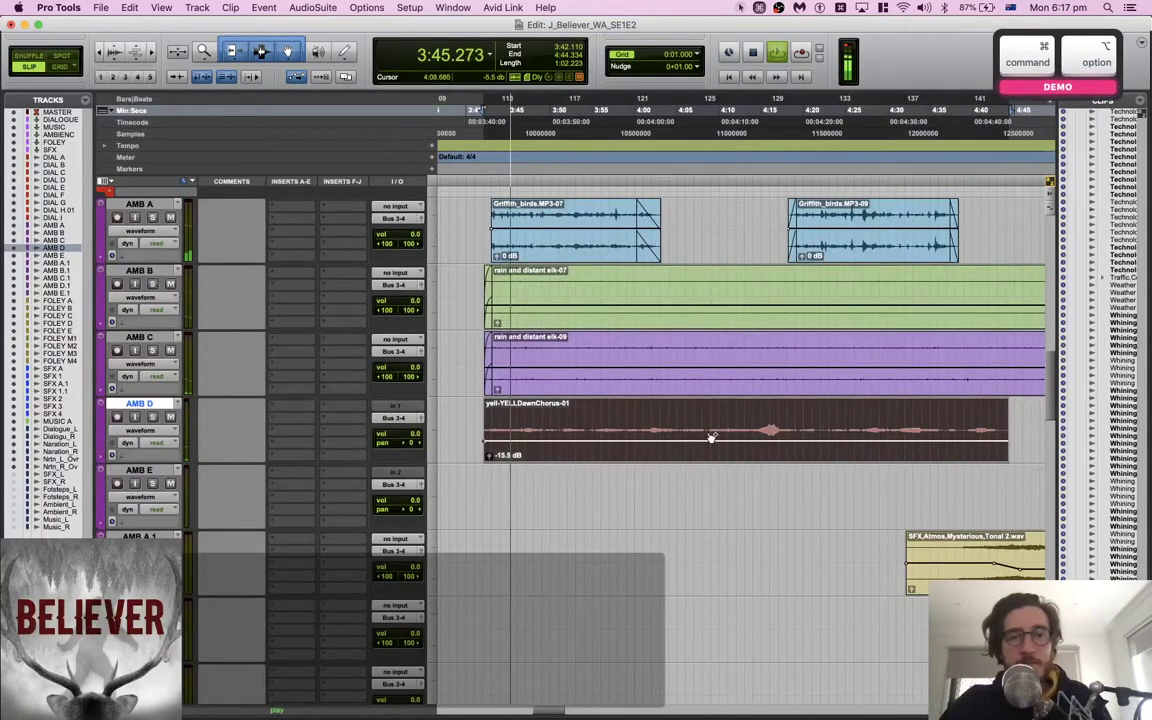
pyautogui.click(514, 485)
pyautogui.press('space')
# Look over the Foley and SFX tracks, placing the edit cursor on FOLEY C and on SFX A at about 3:58
pyautogui.scroll(5, 576, 464)
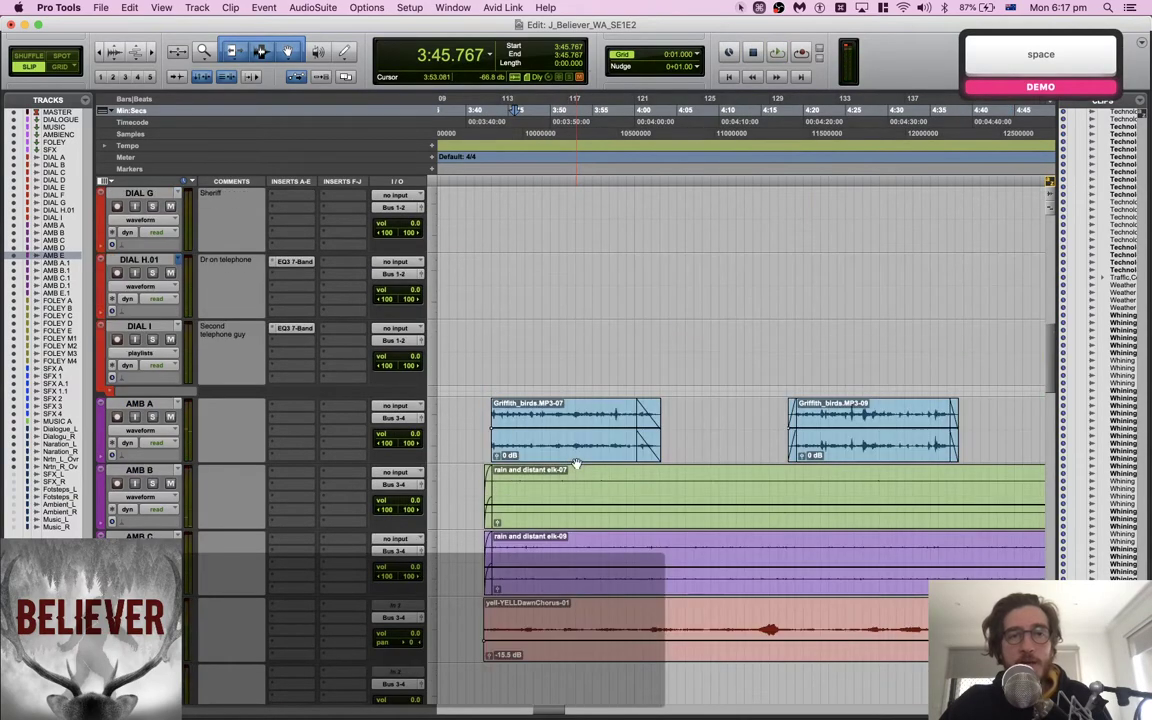
pyautogui.scroll(-7, 577, 463)
pyautogui.scroll(-7, 576, 463)
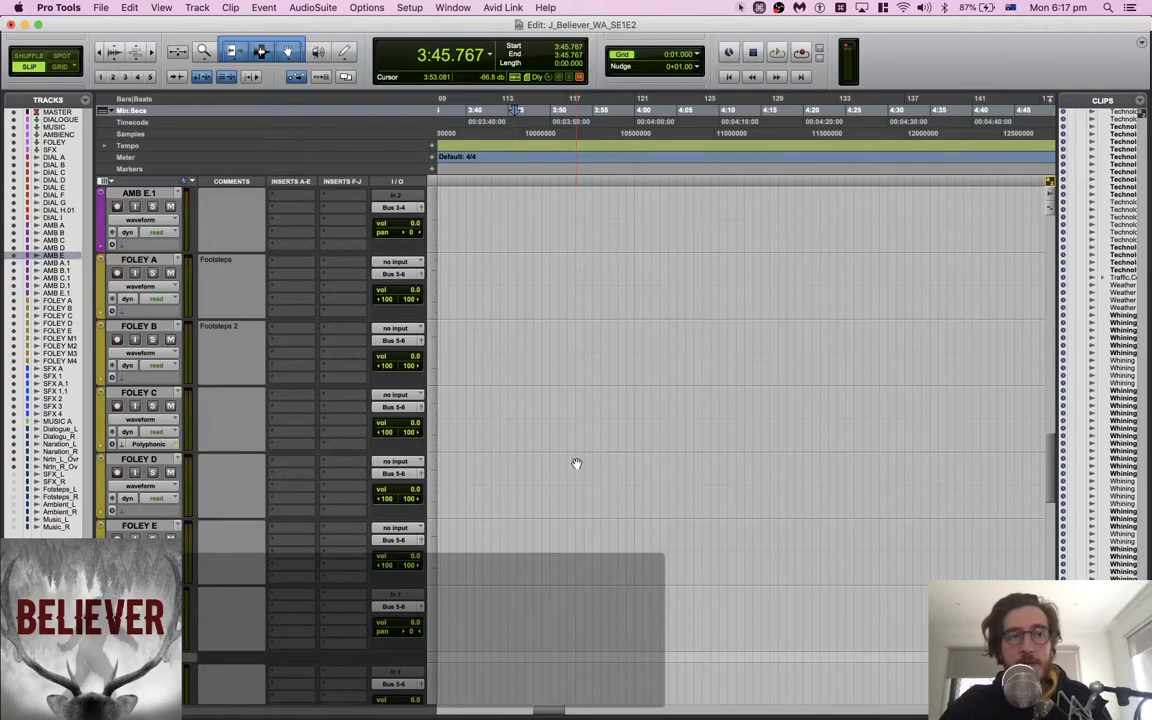
pyautogui.click(534, 405)
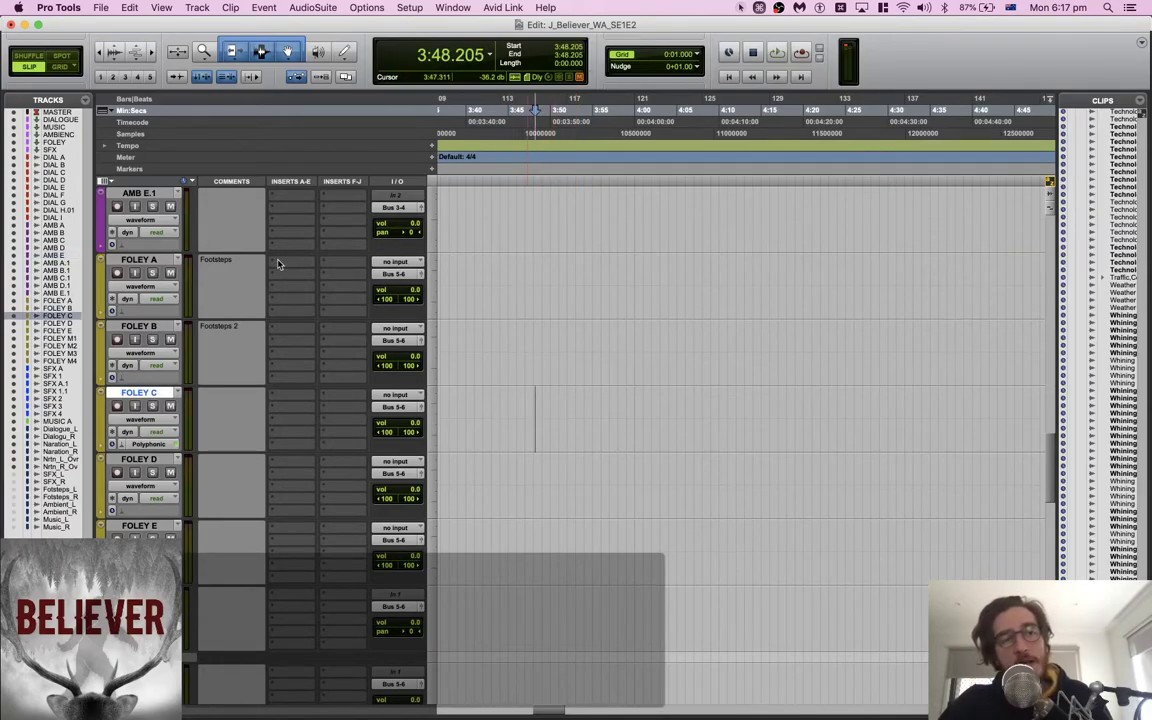
pyautogui.scroll(-10, 646, 401)
pyautogui.click(617, 430)
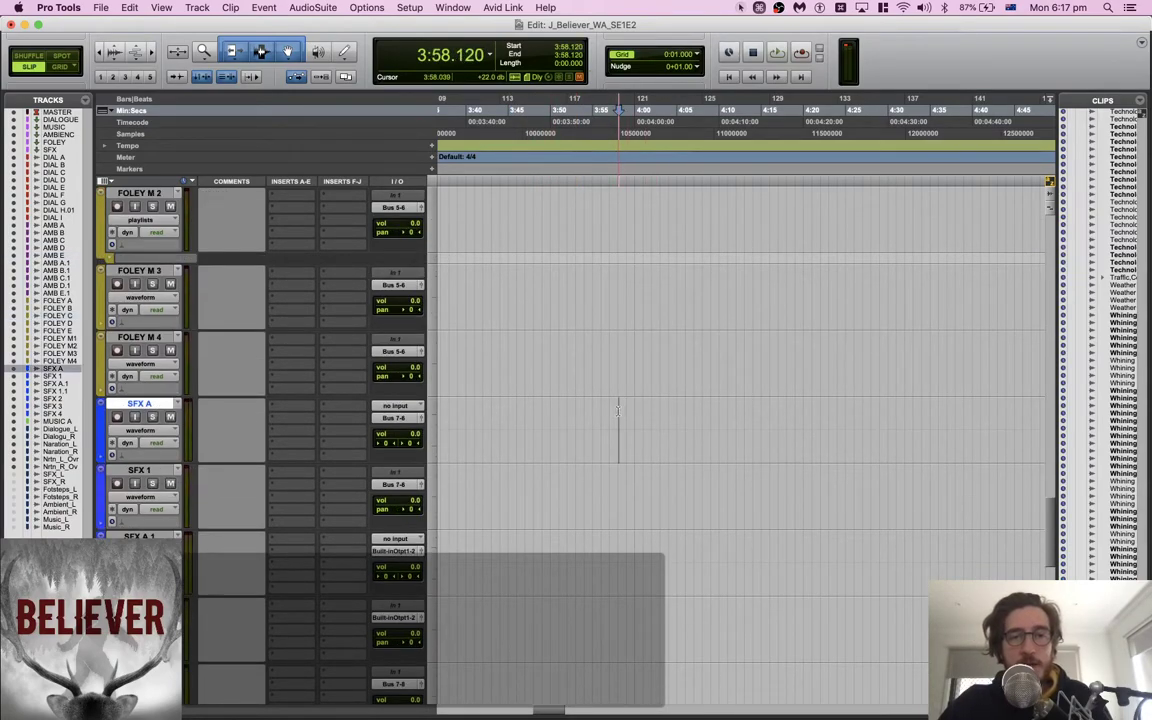
# Search the sound library for "bee" and preview INSECT_BUMBLE_BEE_LARGE.wav and AmbForest_BW.1754.wav
pyautogui.press('super+Tab')
pyautogui.write('bee')
pyautogui.press('Return')
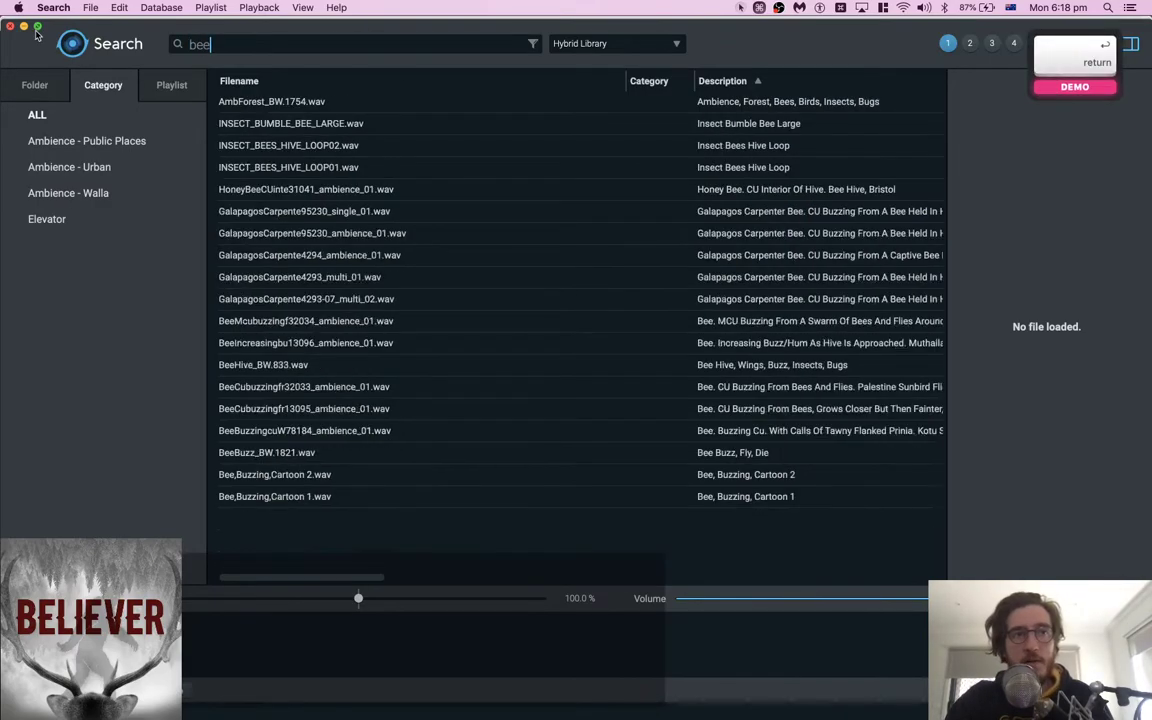
pyautogui.press('space')
pyautogui.click(307, 124)
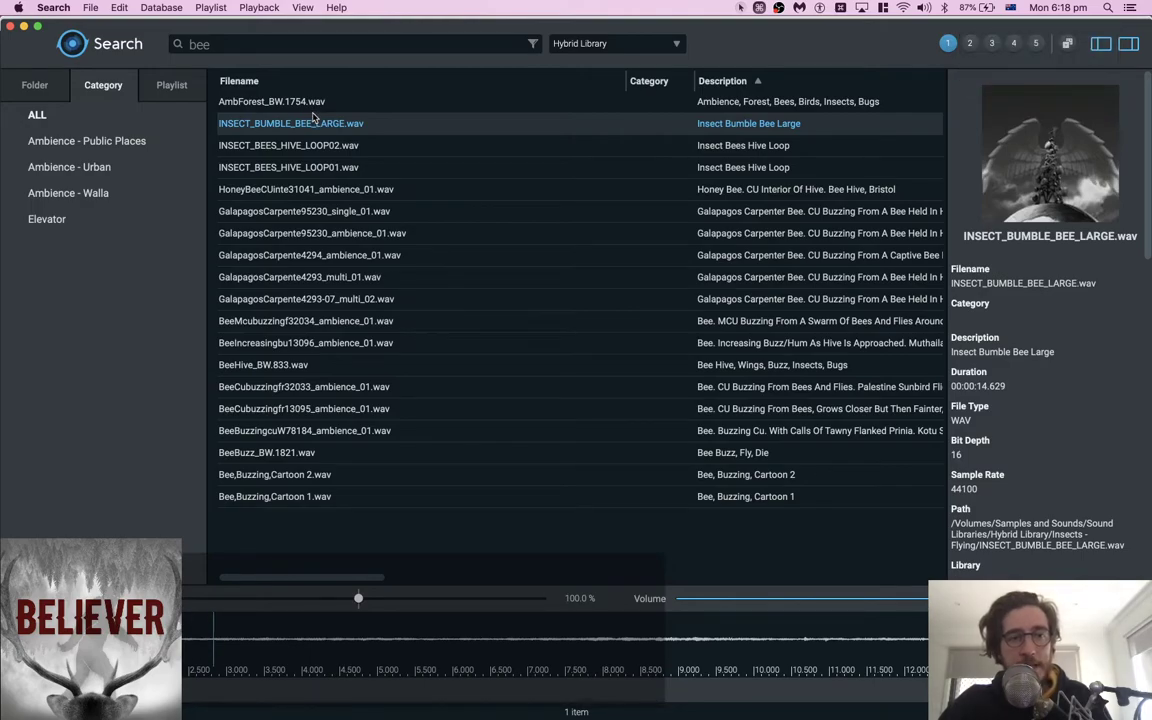
pyautogui.press('space')
pyautogui.click(312, 111)
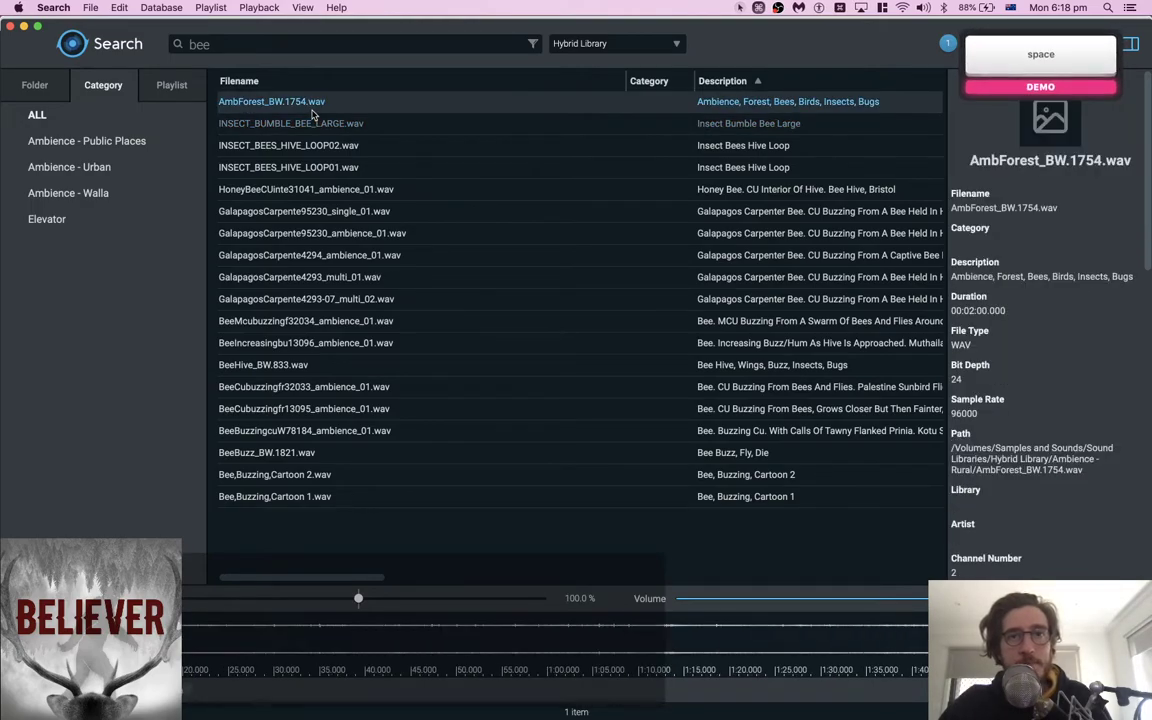
# Send AmbForest_BW.1754.wav from the Search app to the AMB E track in Pro Tools at about 3:53
pyautogui.press('super+Tab')
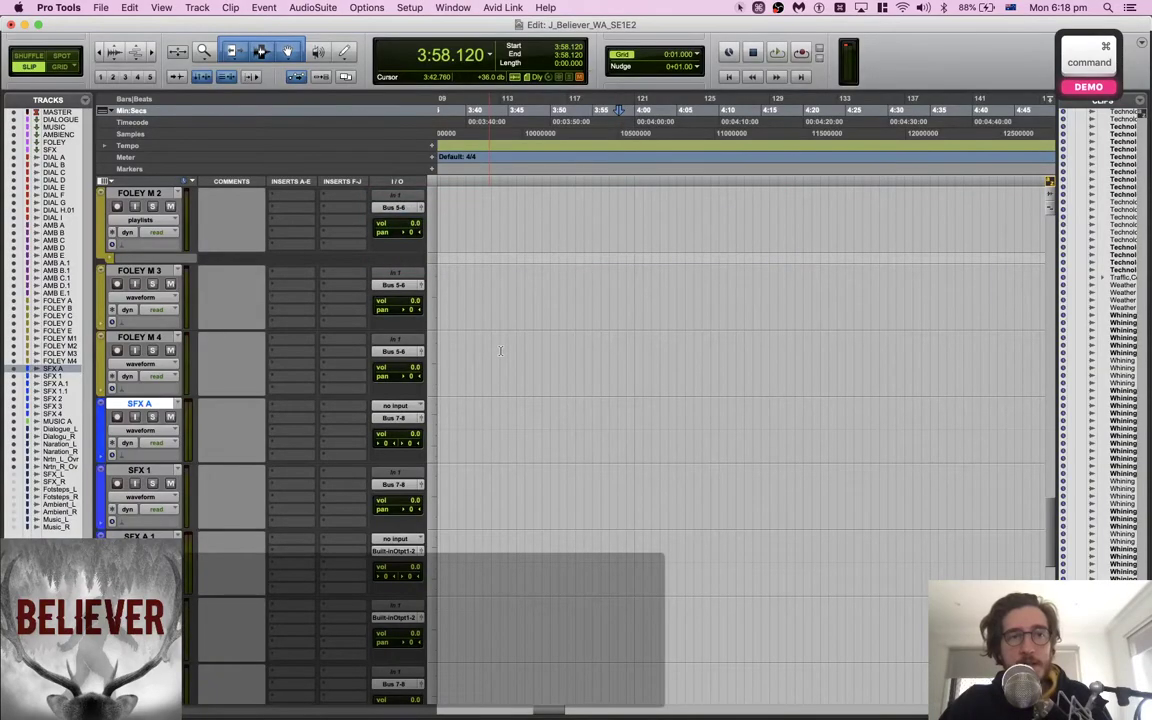
pyautogui.scroll(15, 500, 350)
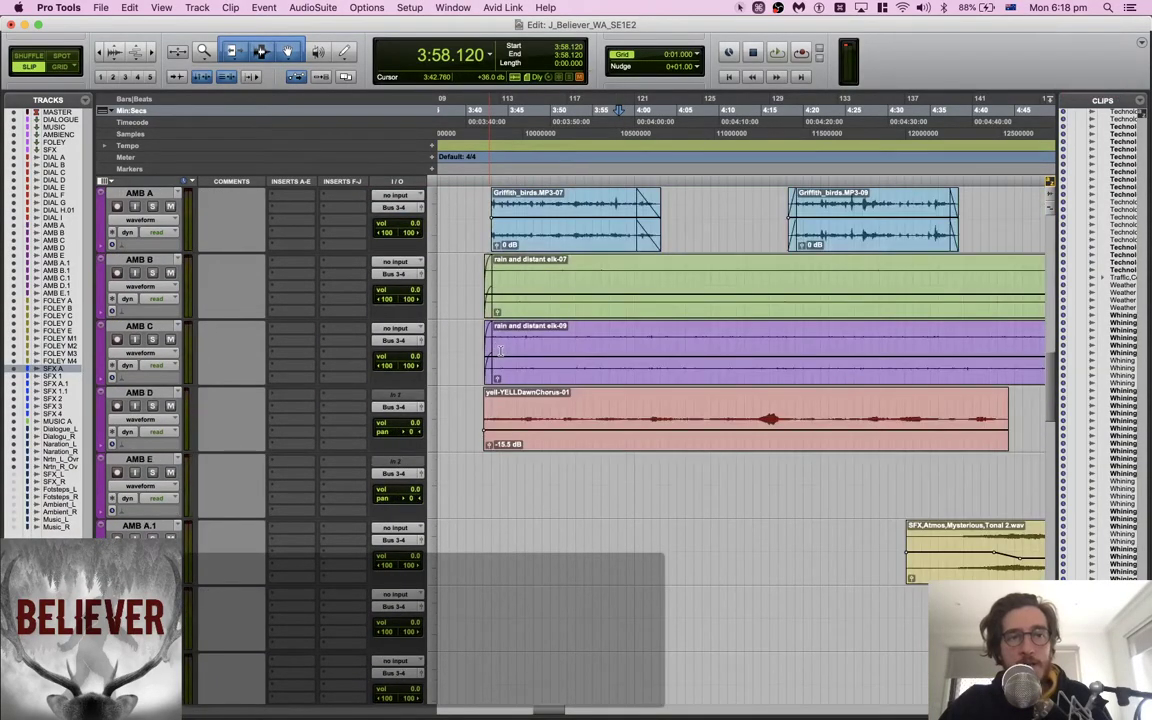
pyautogui.press('super+Tab')
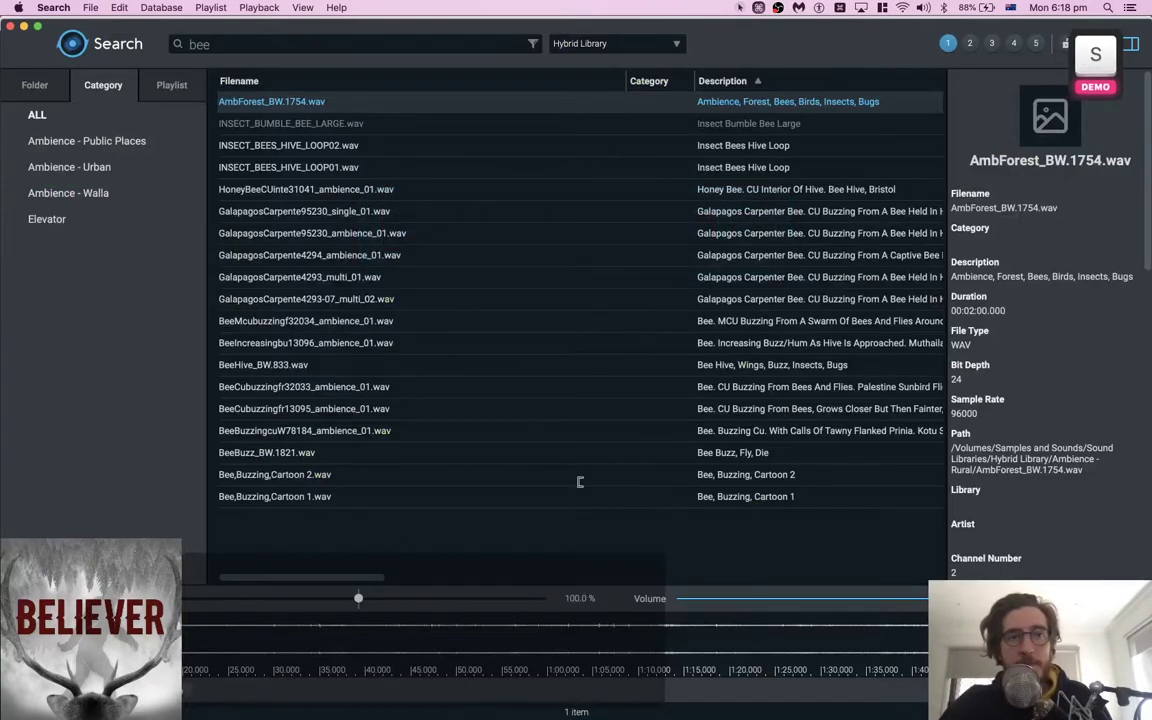
pyautogui.scroll(-3, 579, 484)
pyautogui.press('space')
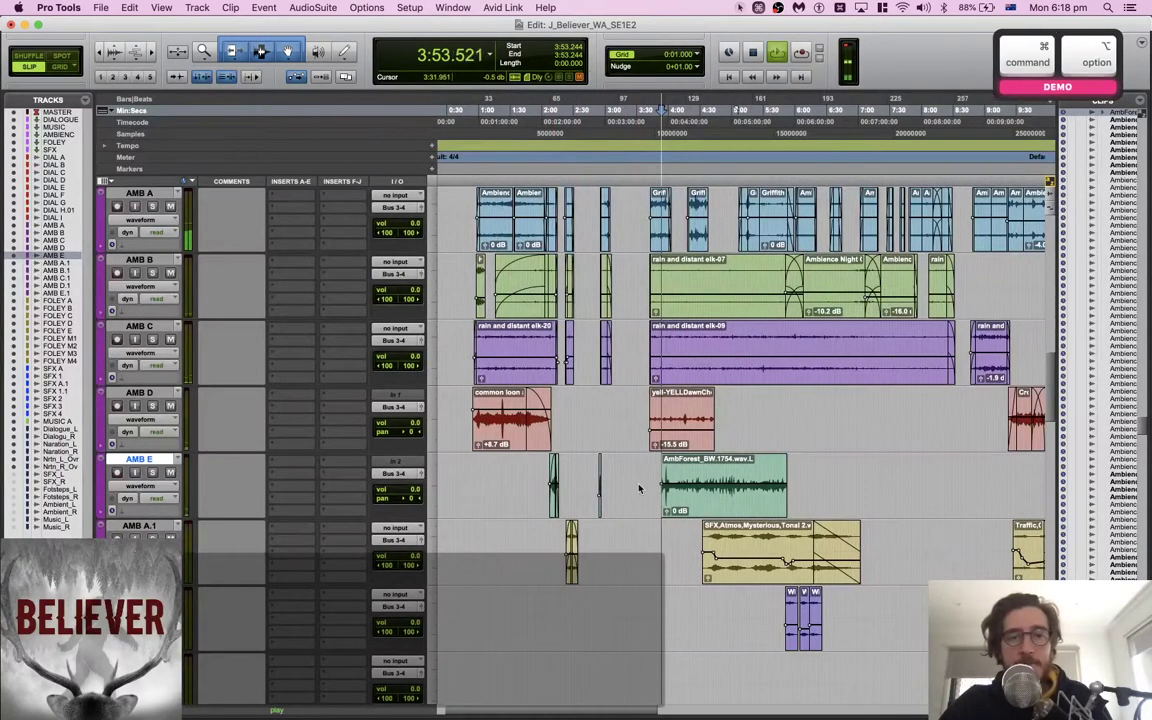
# Audition the AmbForest clip with AMB E soloed, and delete the clip
pyautogui.scroll(3, 640, 488)
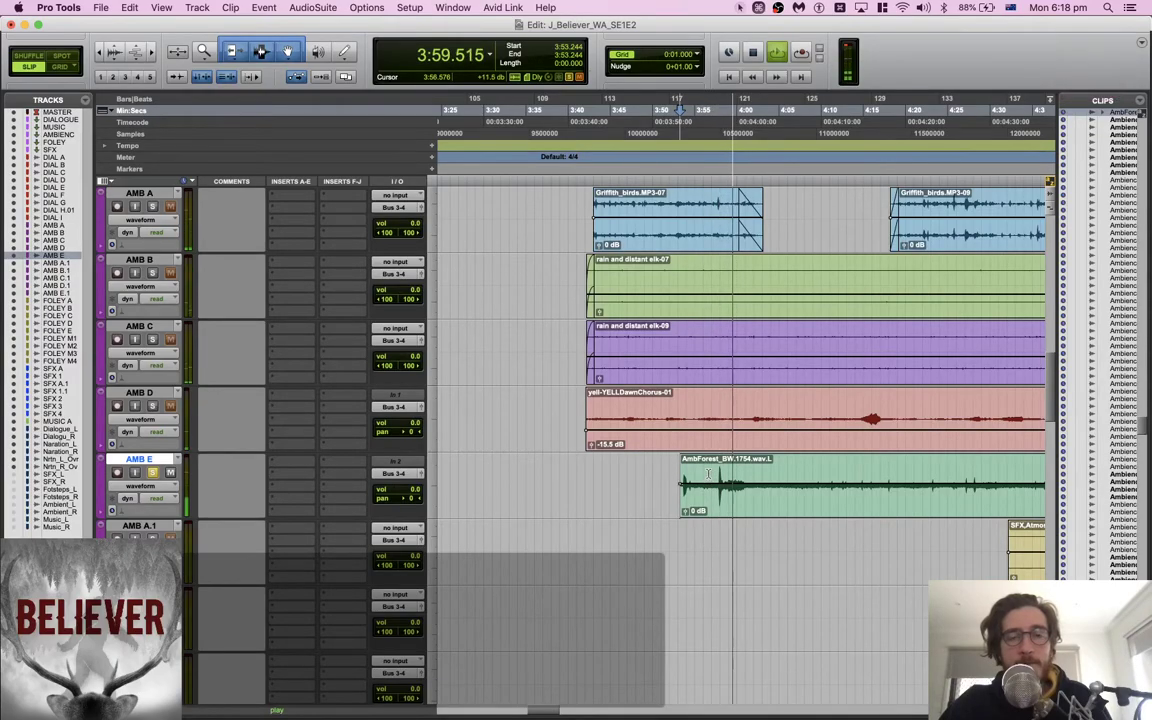
pyautogui.press('space')
pyautogui.press('BackSpace')
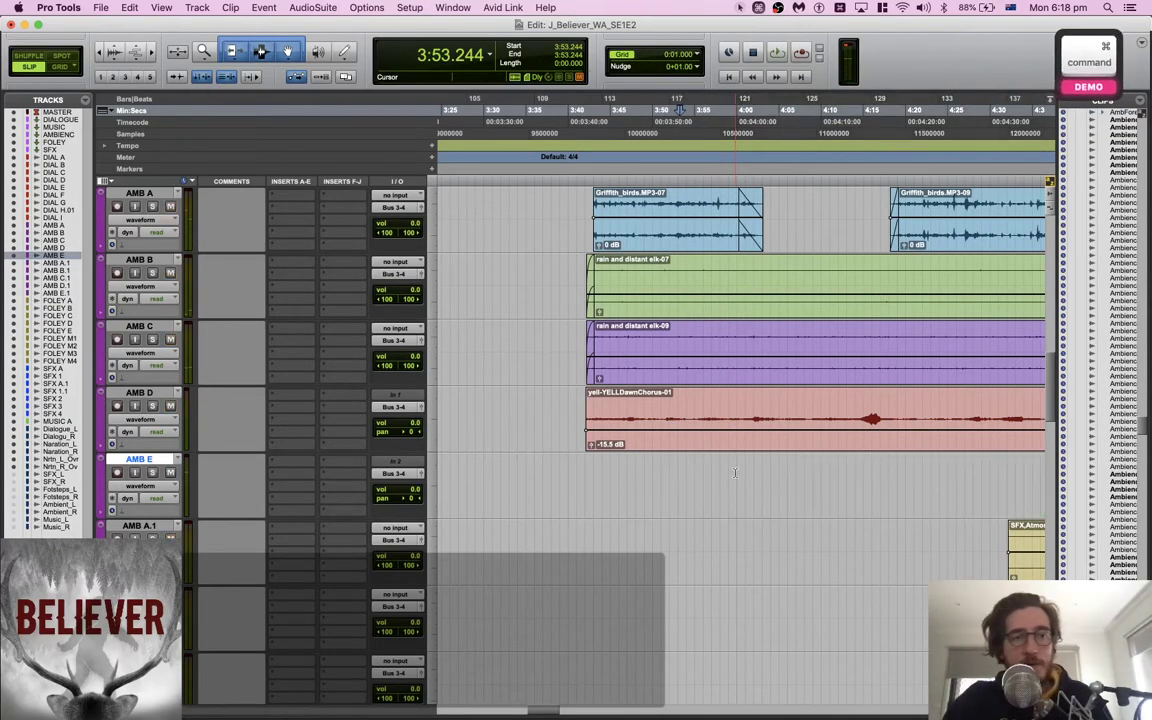
# Load BeeHive_BW.833.wav in the Search app and return to the Pro Tools session
pyautogui.press('super+Tab')
pyautogui.click(322, 366)
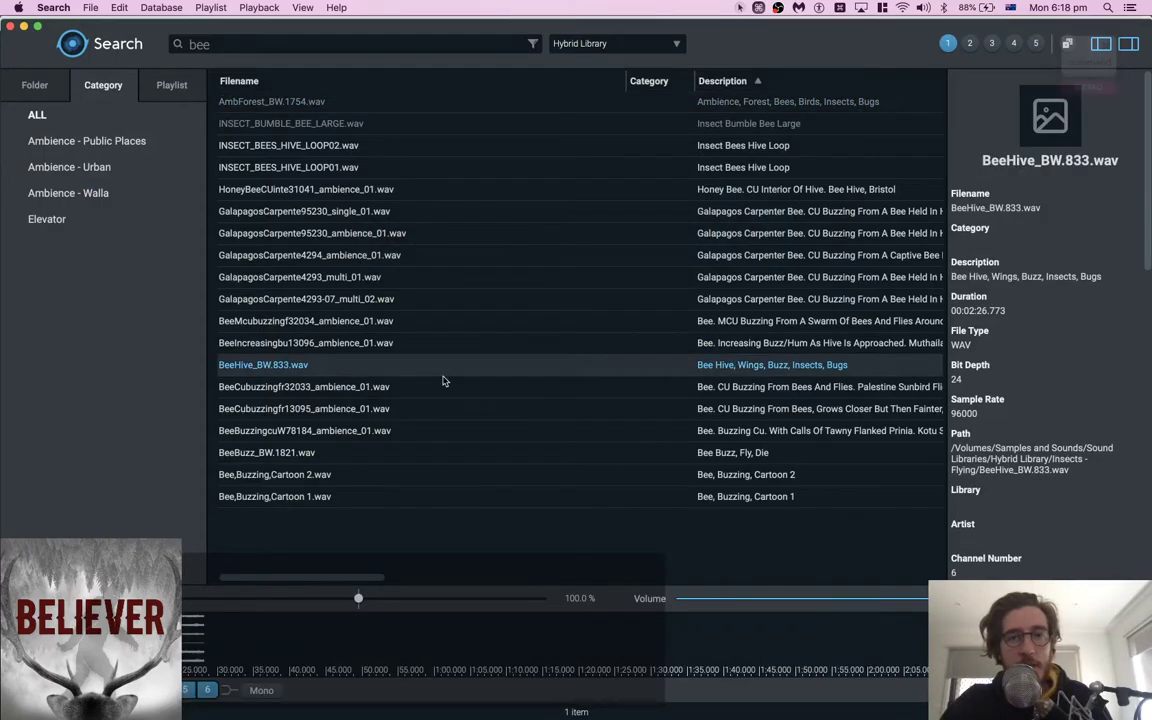
pyautogui.press('super+Tab')
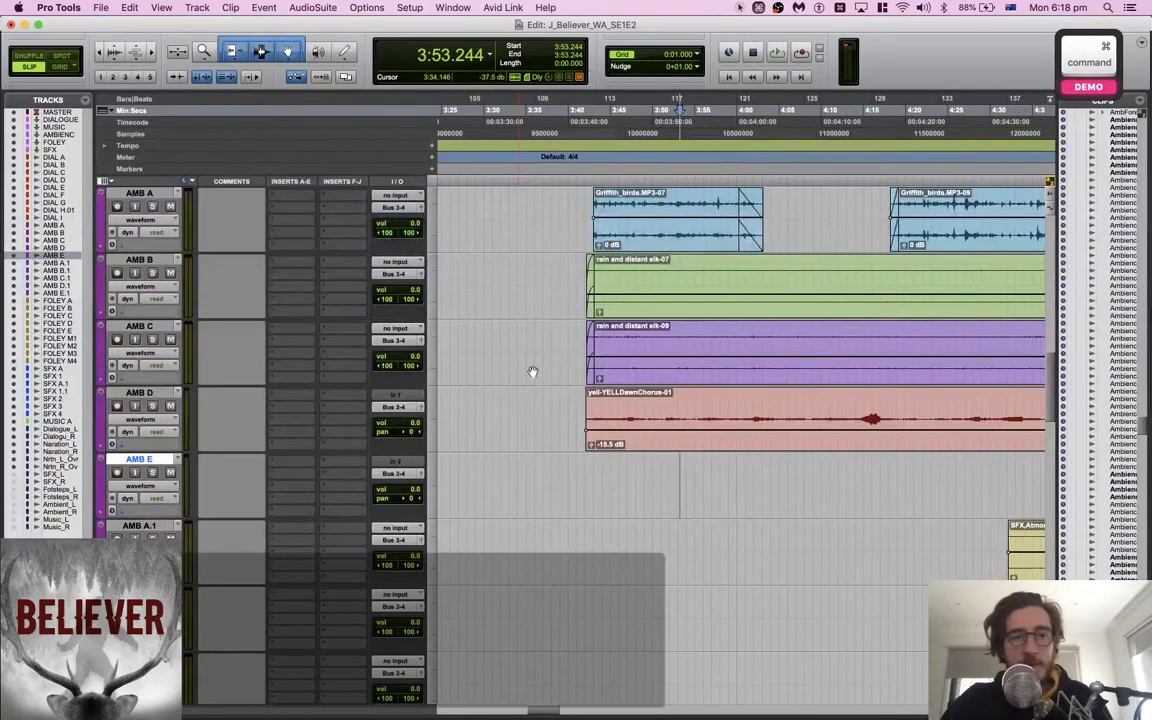
# Place the edit cursor on the empty part of the AMB C.1 track at about 3:48.9
pyautogui.press('Tab')
pyautogui.press(';')
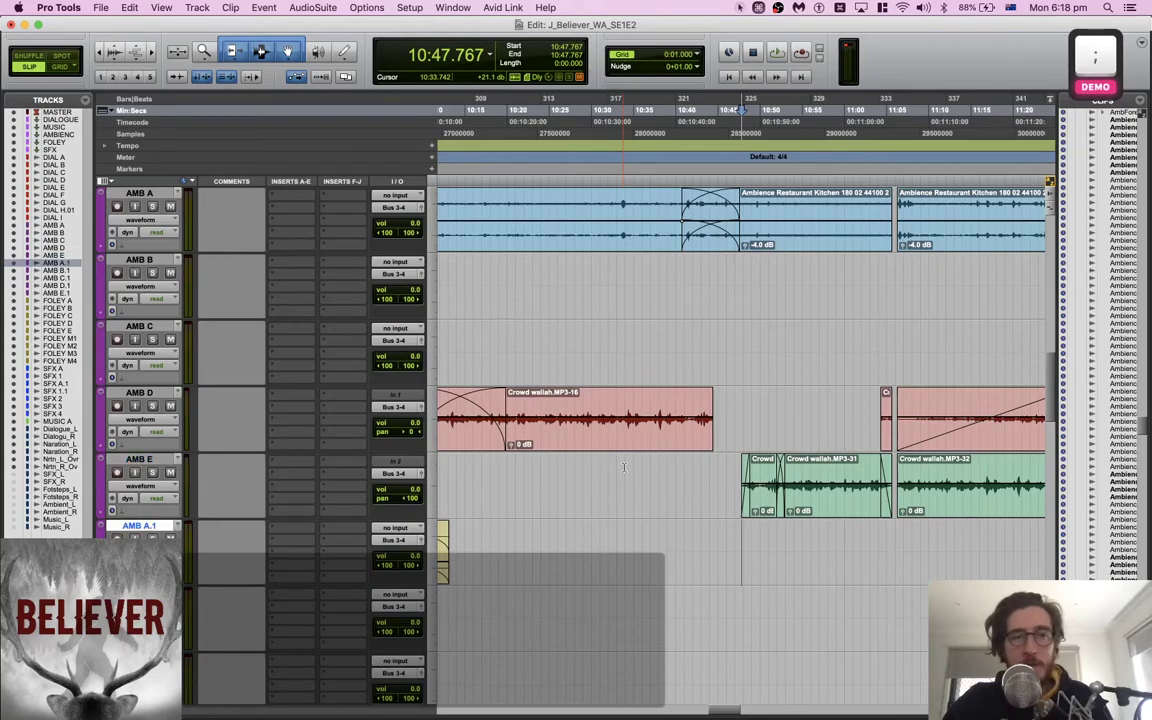
pyautogui.hotkey('alt', 'Tab')
pyautogui.scroll(-1, 527, 524)
pyautogui.hscroll(-5, 527, 524)
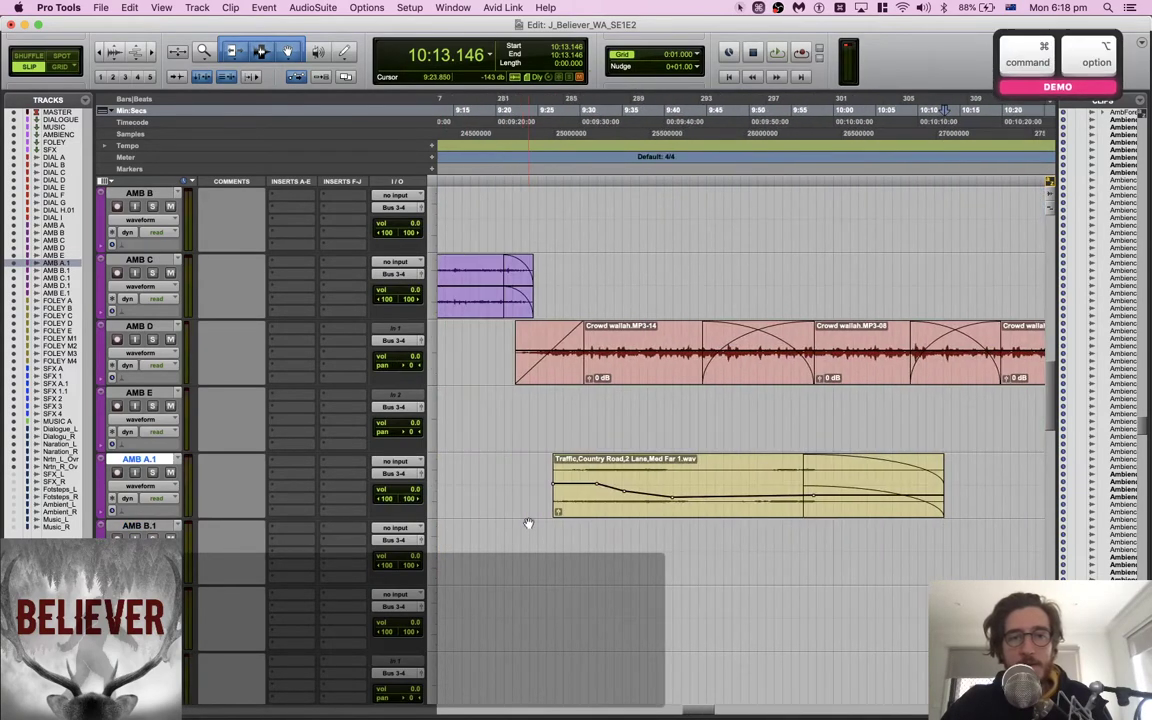
pyautogui.press('r')
pyautogui.press('r')
pyautogui.press('r')
pyautogui.hscroll(-1, 564, 468)
pyautogui.hscroll(-4, 564, 468)
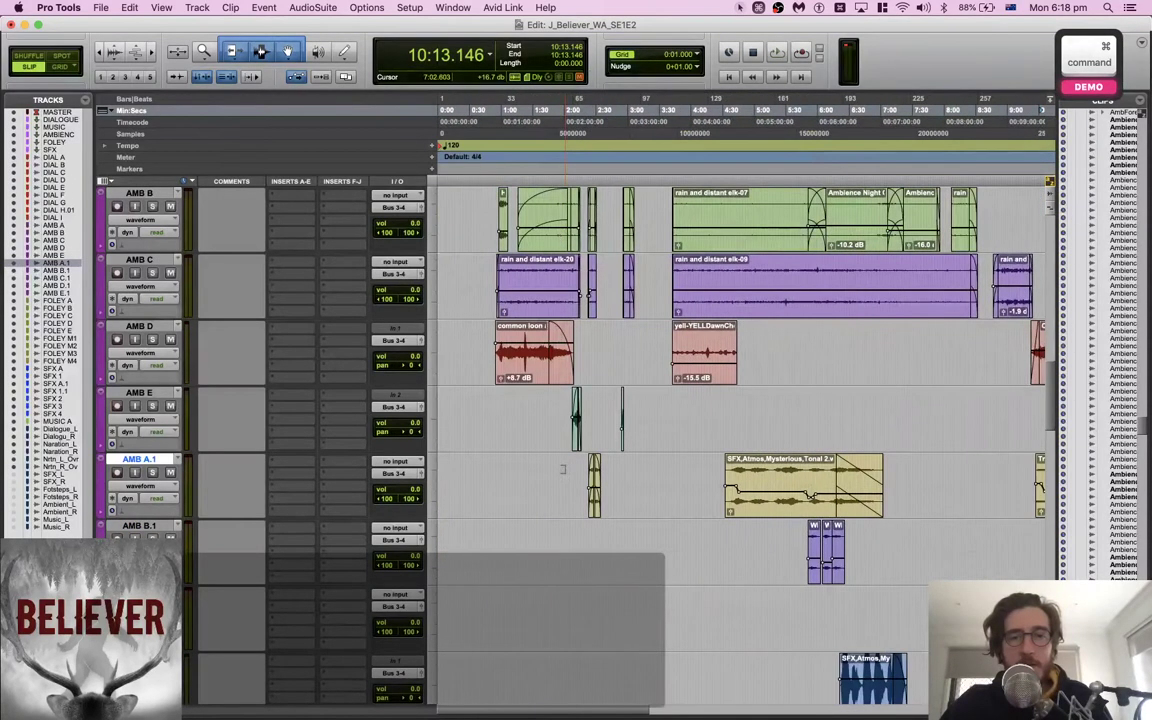
pyautogui.click(681, 420)
pyautogui.click(680, 604)
# Reduce BeeHive_BW.833.wav to two channels in the Search app and send it to AMB C.1 in Pro Tools at about 3:48.9
pyautogui.press('super+Tab')
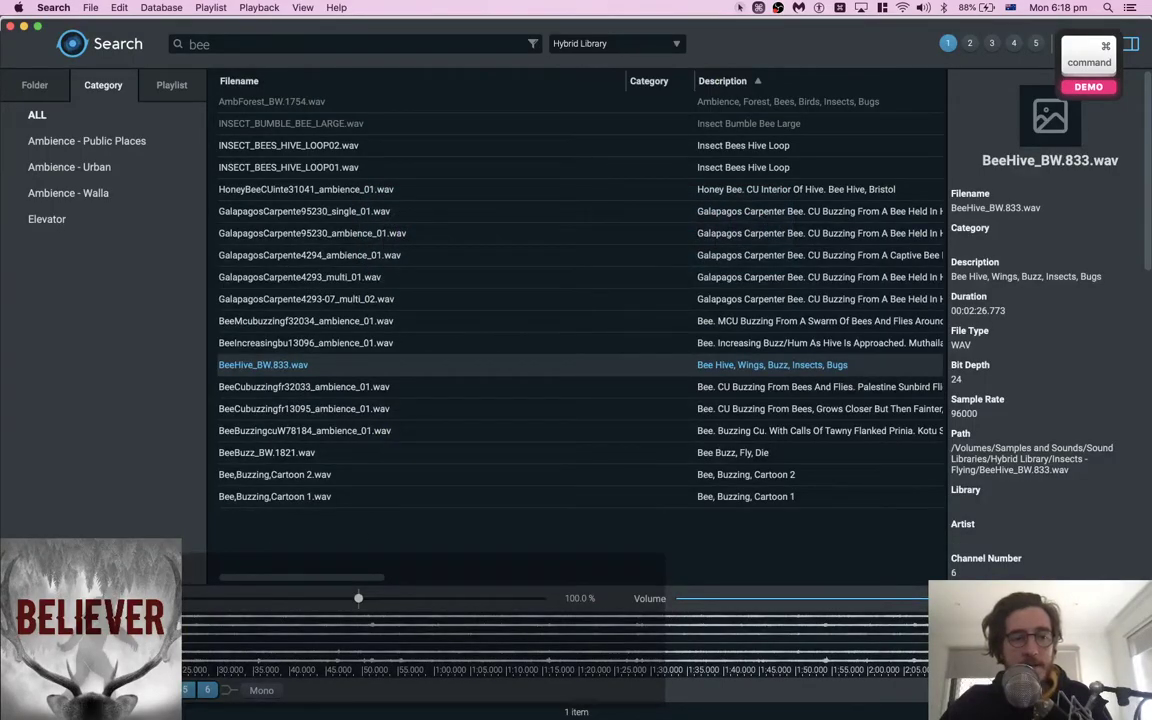
pyautogui.press('shift')
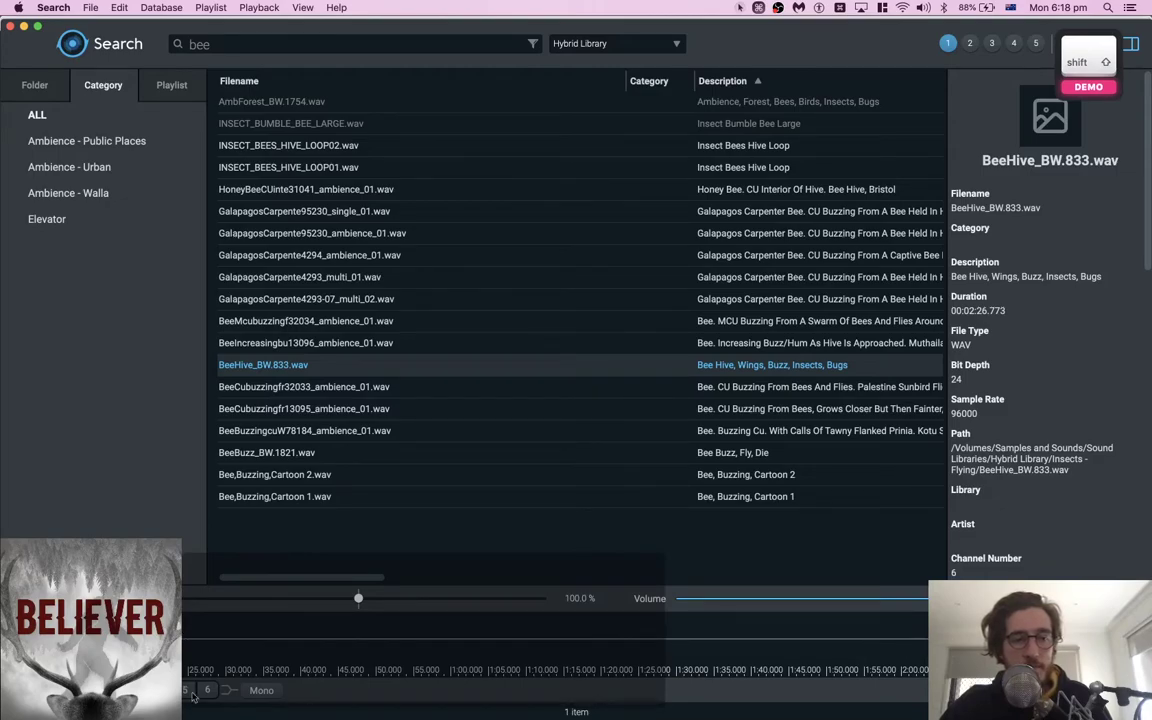
pyautogui.press('shift')
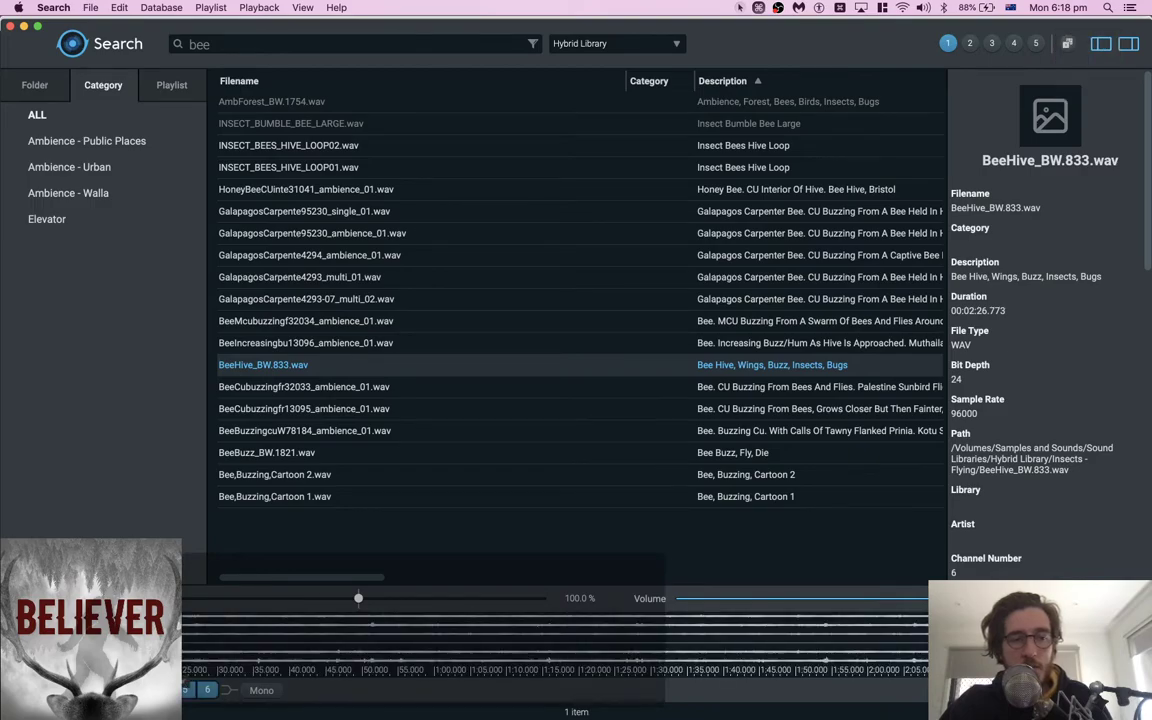
pyautogui.press('shift')
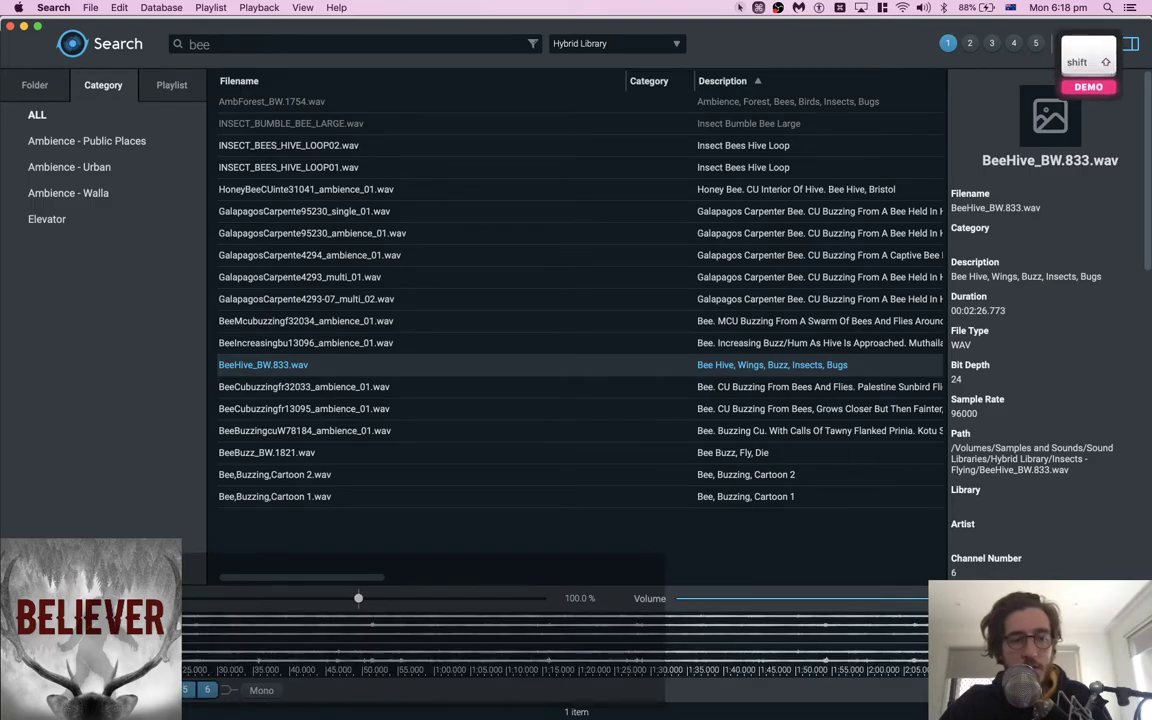
pyautogui.press('super')
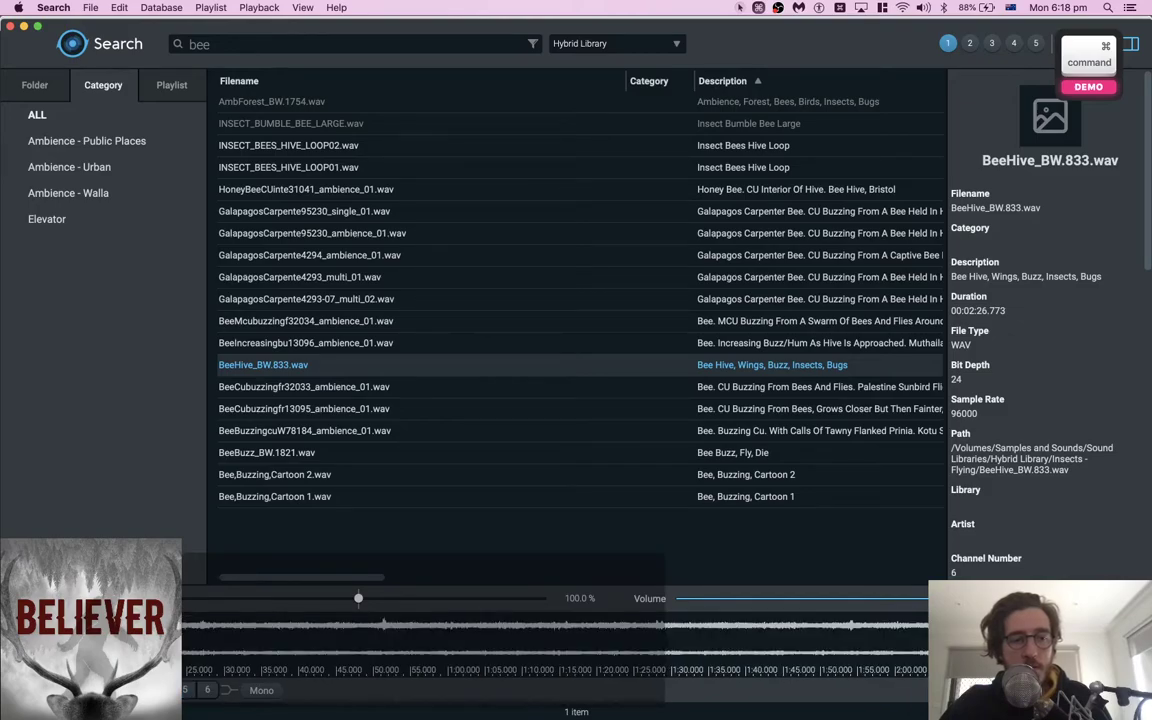
pyautogui.press('super+Tab')
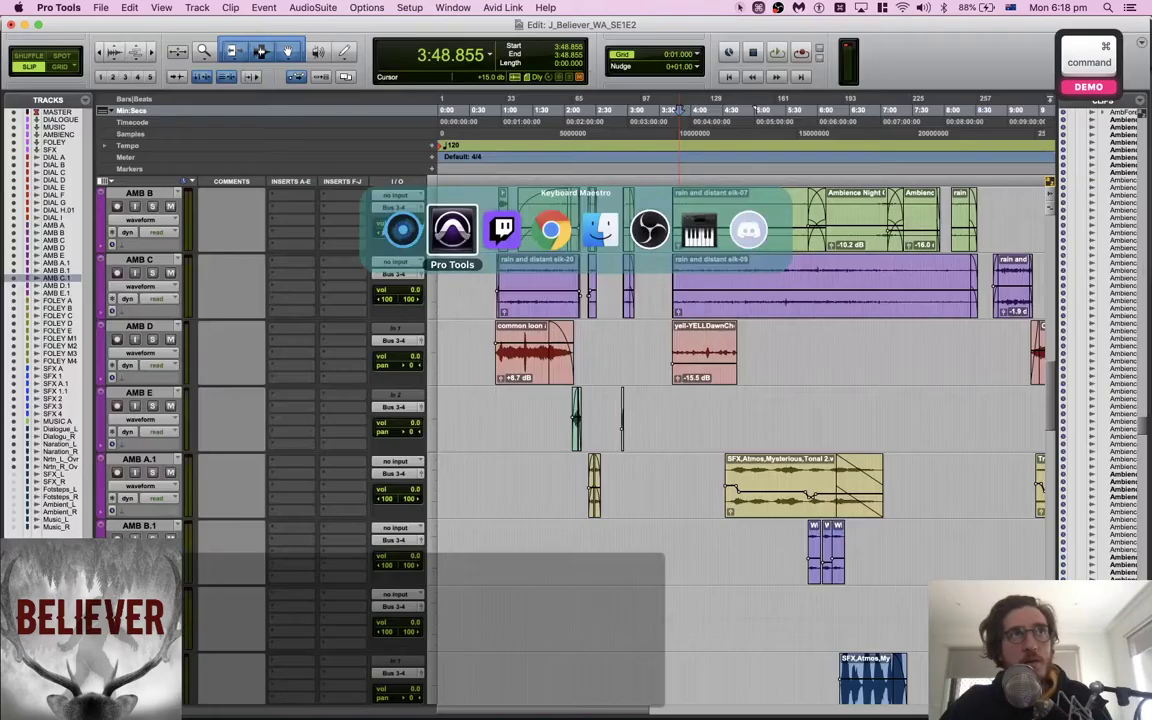
pyautogui.press('super+Tab')
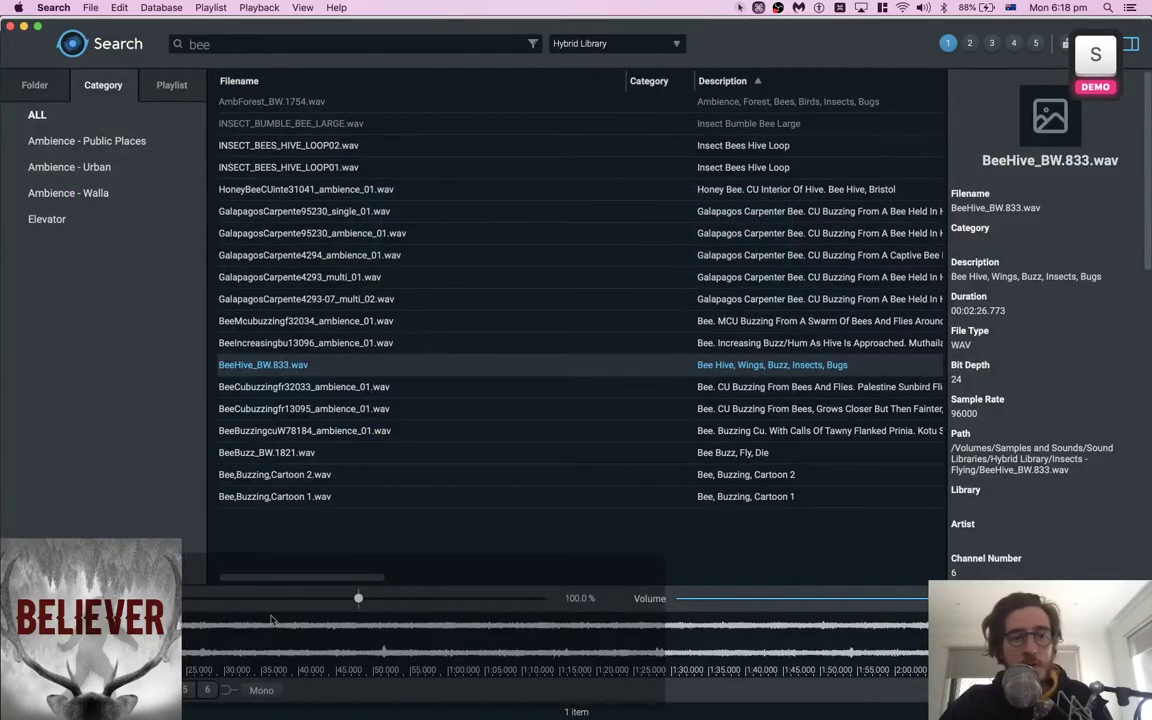
pyautogui.press('super+Tab')
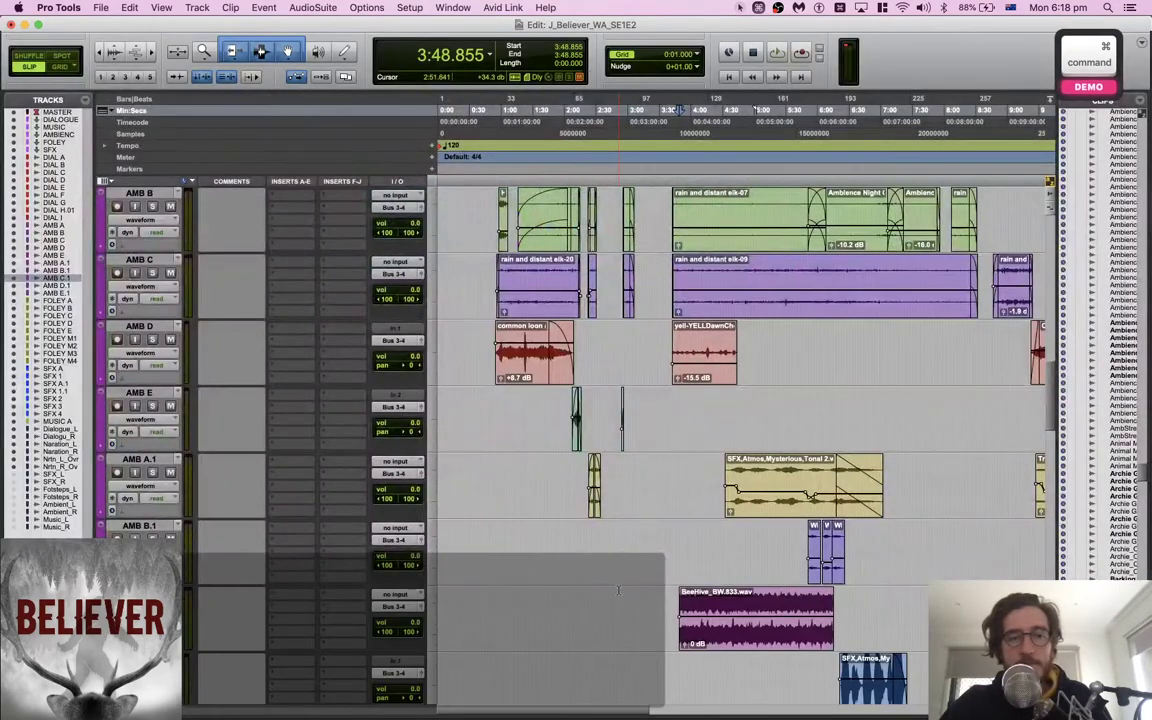
# Audition the BeeHive_BW.833.wav clip with AMB C.1 soloed, and delete the clip
pyautogui.scroll(-2, 716, 601)
pyautogui.press('space')
pyautogui.scroll(4, 717, 602)
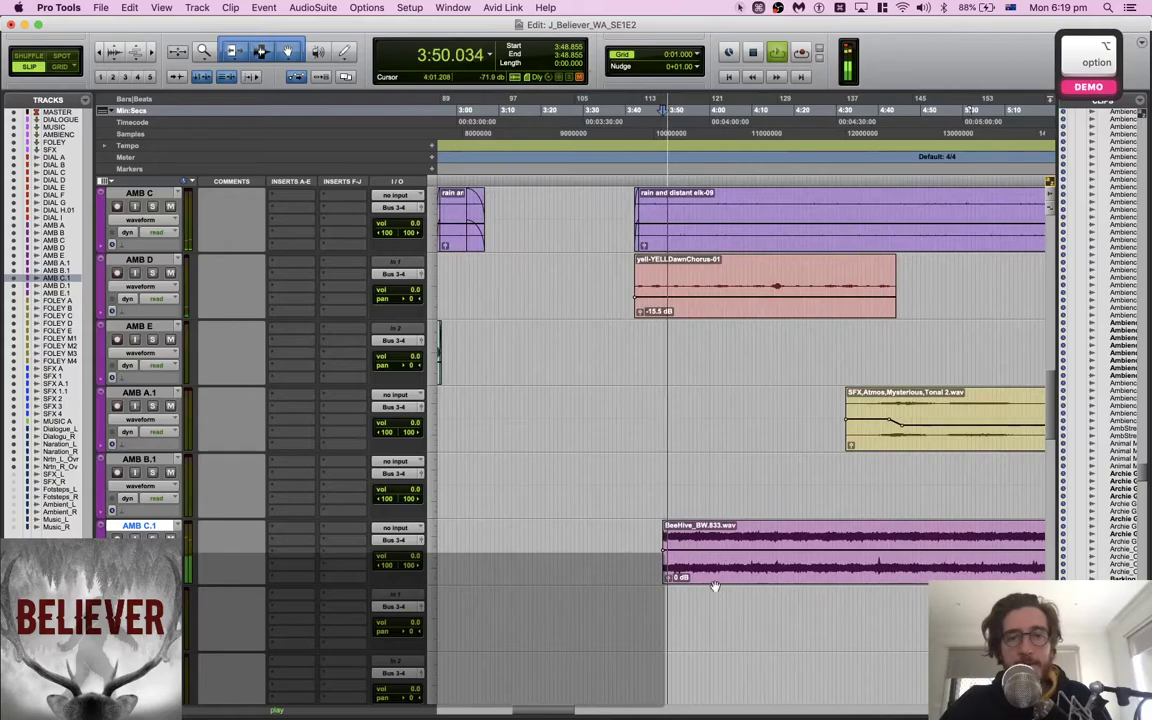
pyautogui.press('space')
pyautogui.click(701, 577)
pyautogui.press('space')
pyautogui.moveTo(700, 577); pyautogui.dragTo(690, 551)
pyautogui.hotkey('shift', 's')
pyautogui.press('space')
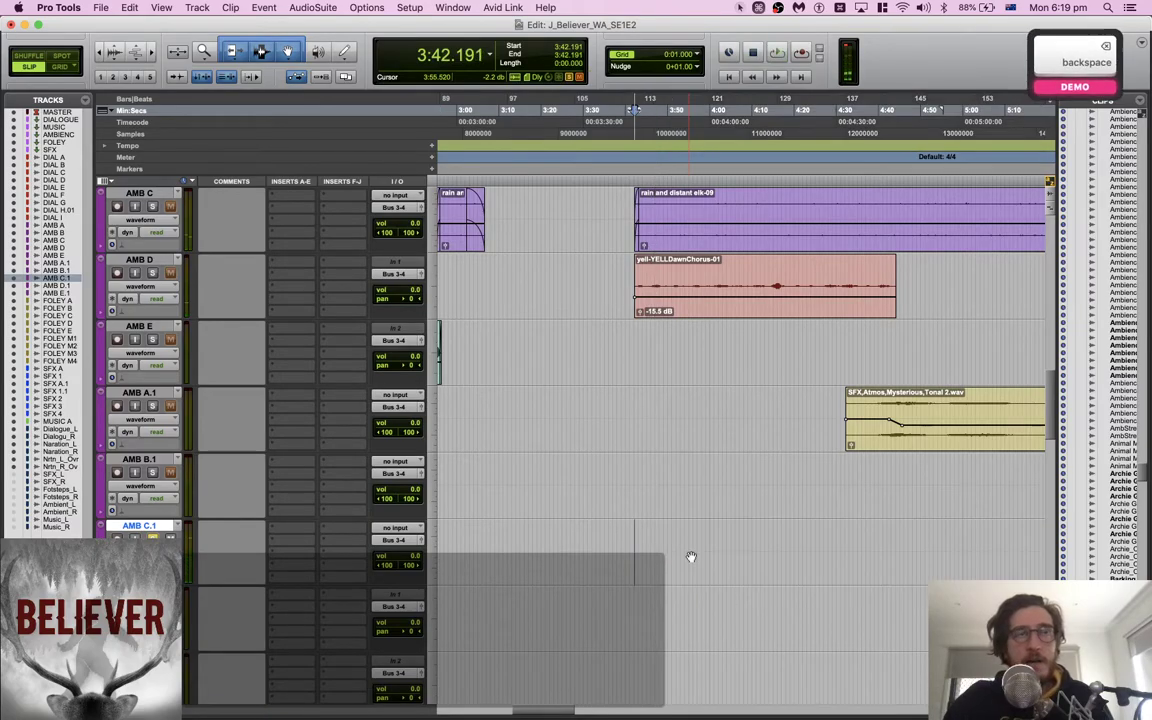
# Send BeeBuzz_BW.1821.wav from the Search app to AMB C.1 in Pro Tools at about 3:42.2 and audition it
pyautogui.press('super+Tab')
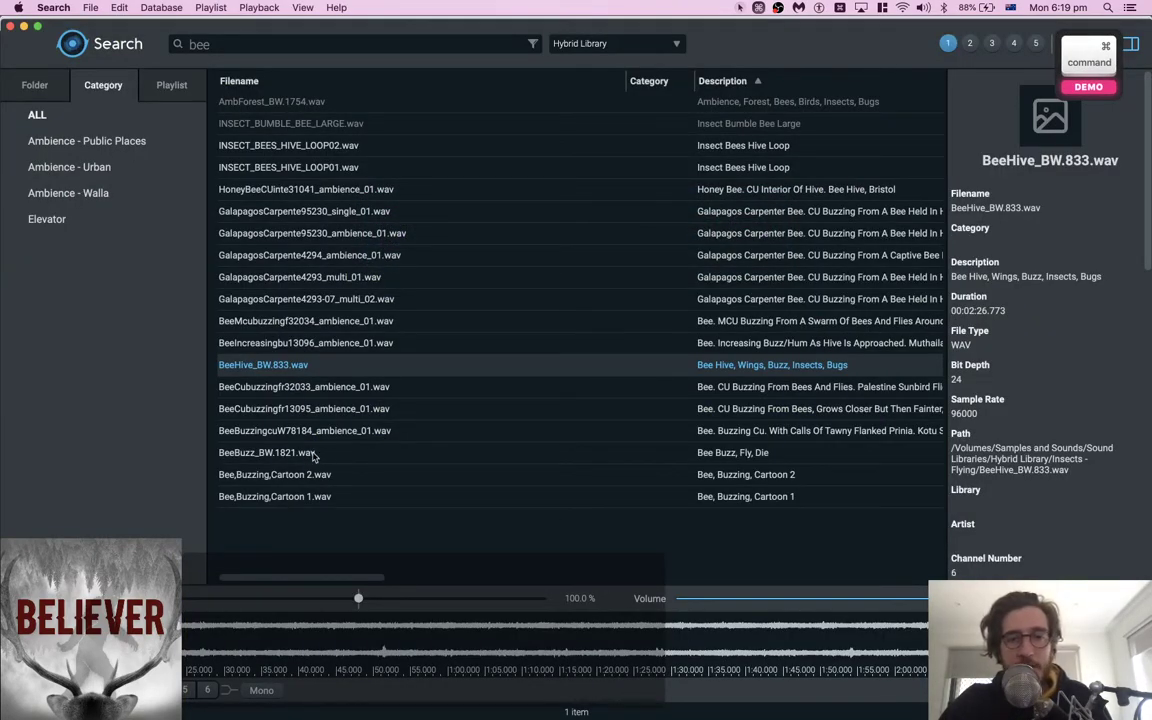
pyautogui.click(313, 455)
pyautogui.press('s')
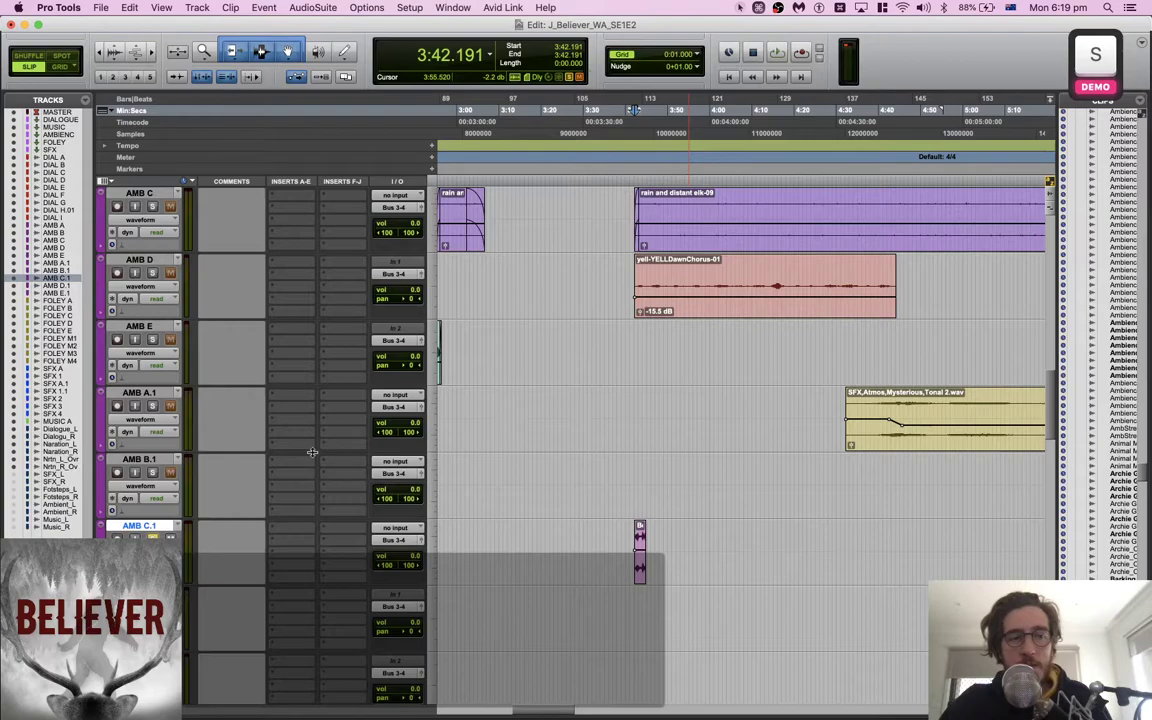
pyautogui.press('space')
pyautogui.scroll(4, 651, 481)
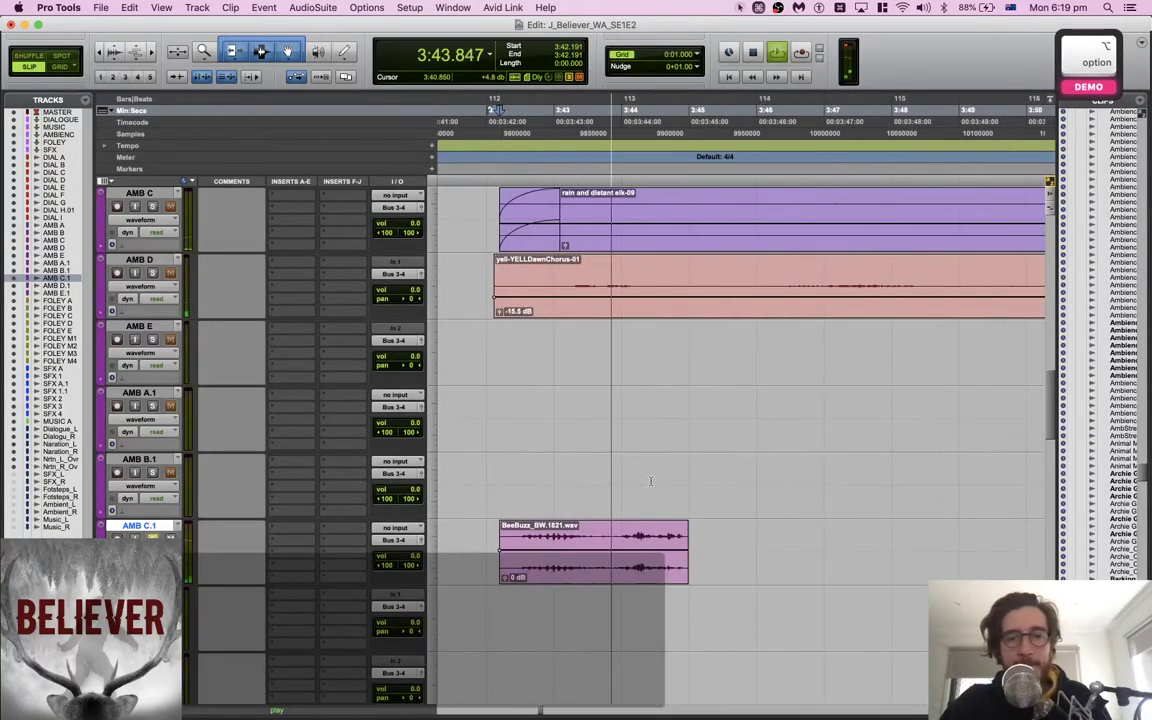
pyautogui.press('space')
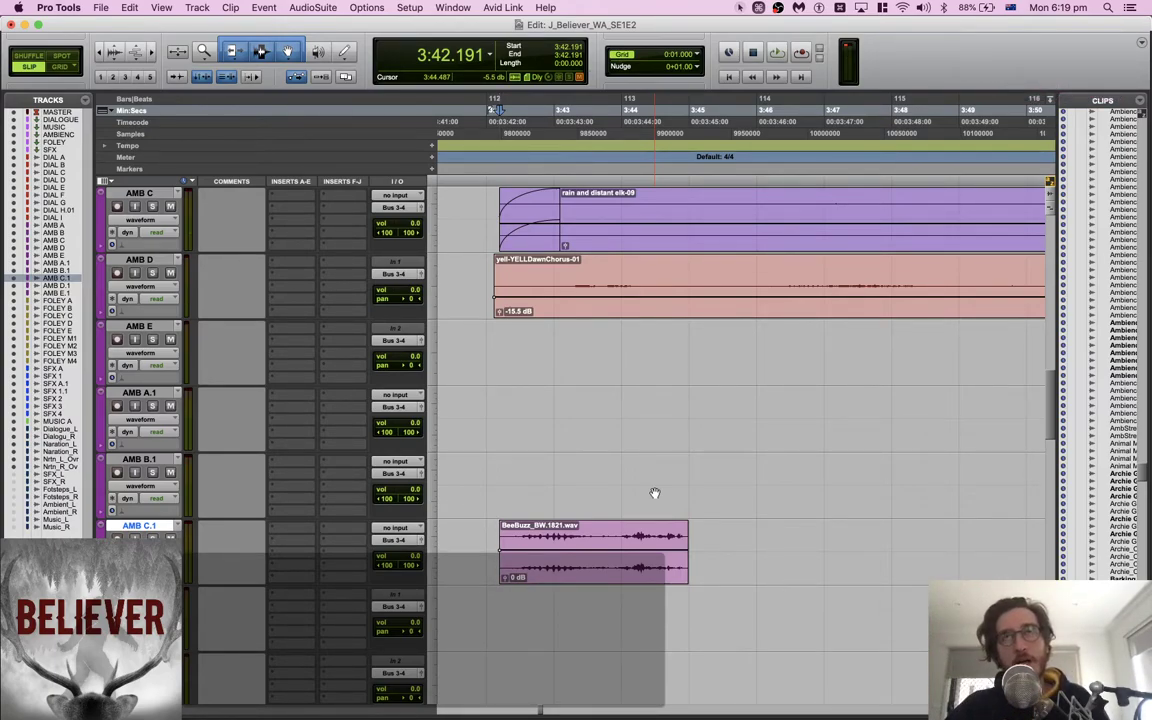
pyautogui.press('space')
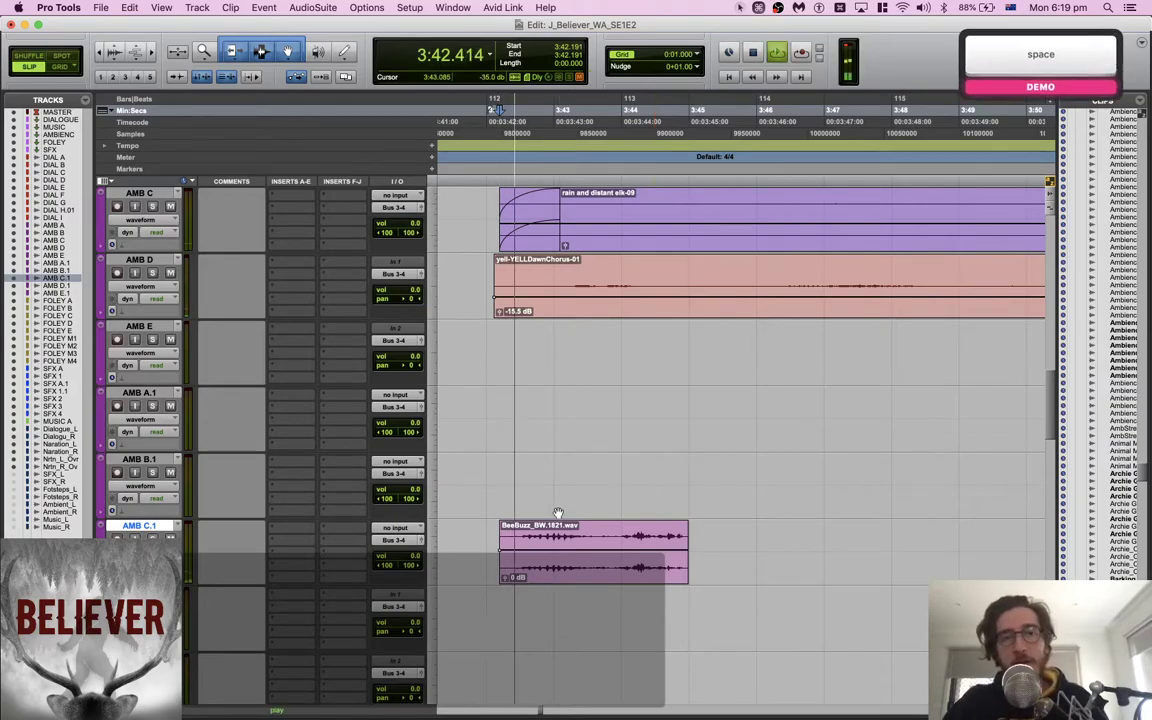
pyautogui.press('space')
# Move the BeeBuzz_BW.1821.wav clip on AMB C.1 to start at about 3:45.3, playing it back to check the placement
pyautogui.moveTo(572, 570); pyautogui.dragTo(674, 577)
pyautogui.click(568, 529)
pyautogui.press('space')
pyautogui.press('space')
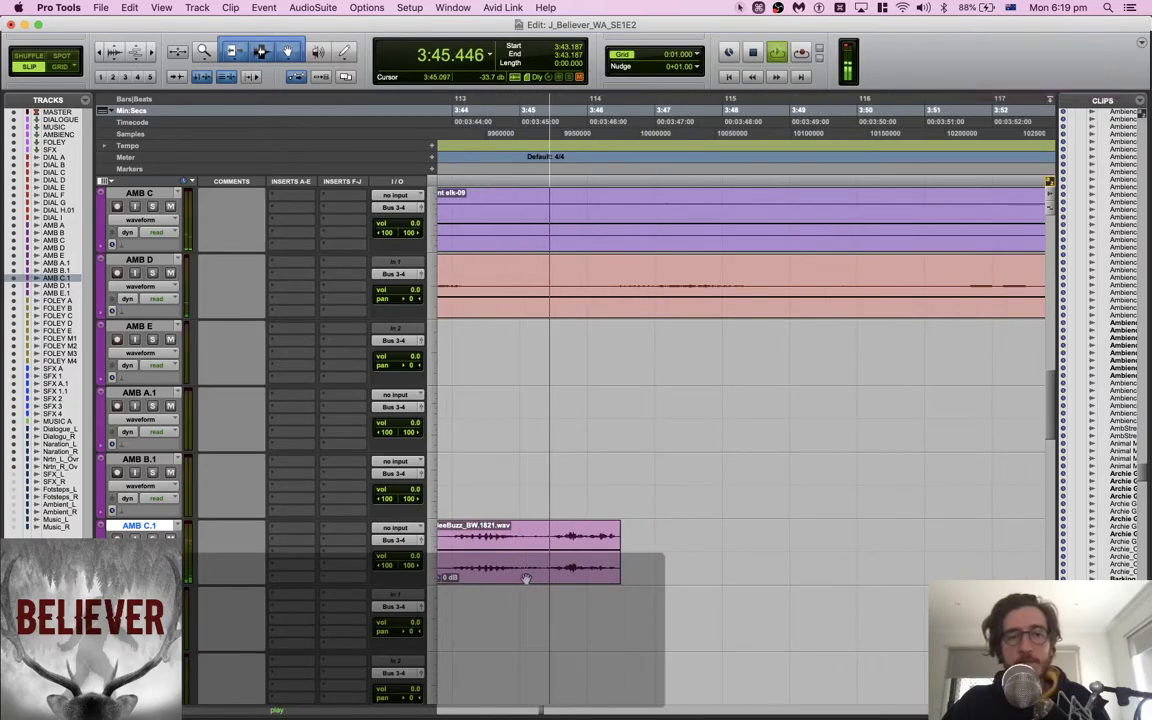
pyautogui.press('space')
pyautogui.moveTo(530, 576); pyautogui.dragTo(635, 577)
pyautogui.press('space')
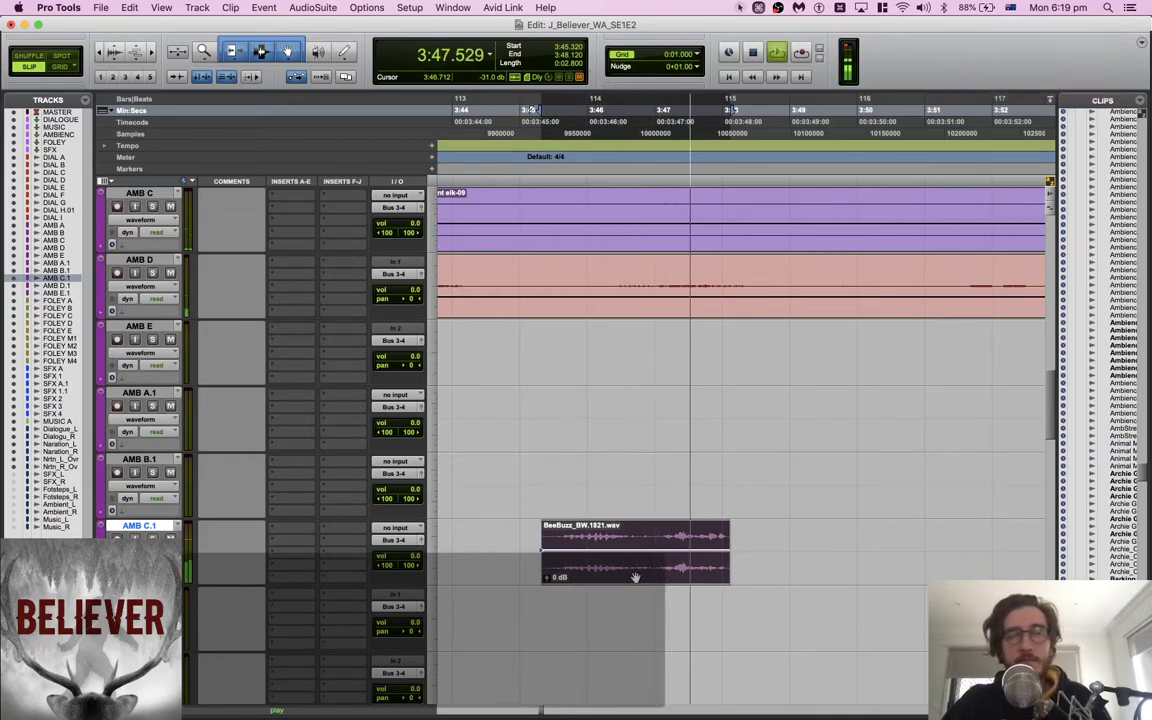
pyautogui.press('space')
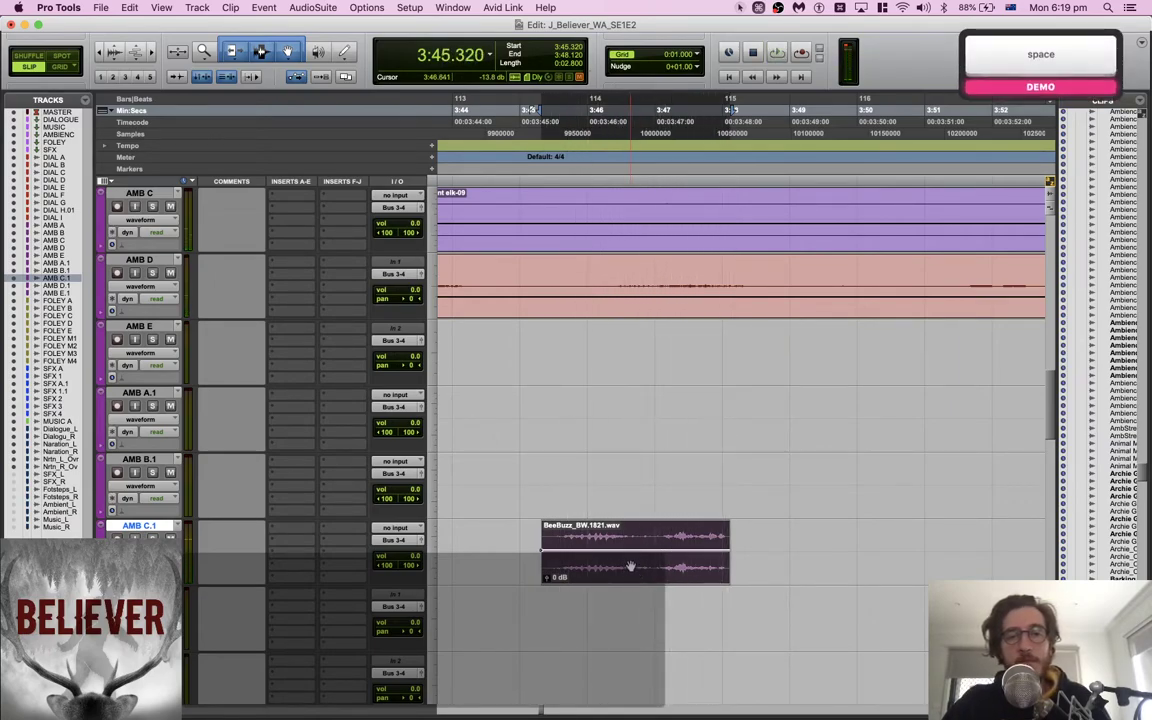
# Play the BeeBuzz_BW.1821.wav clip from about 3:46.9 and save the session
pyautogui.click(647, 537)
pyautogui.press('space')
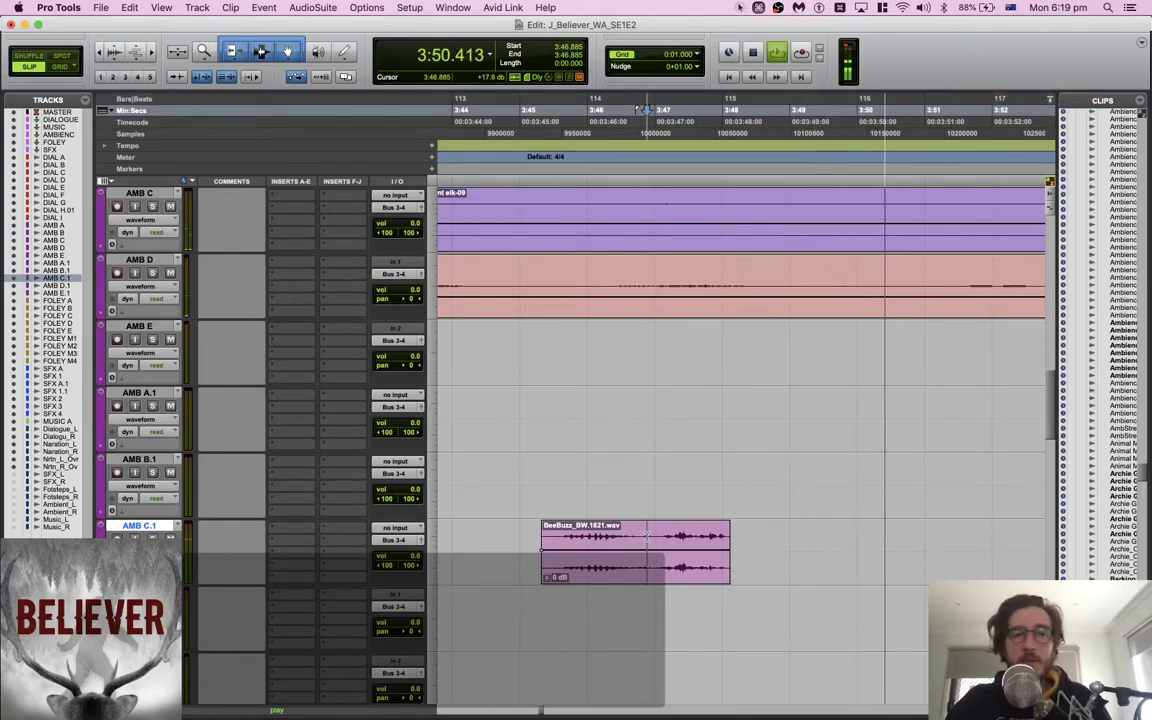
pyautogui.hscroll(3, 647, 537)
pyautogui.scroll(-1, 647, 537)
pyautogui.press('super+bracketleft')
pyautogui.press('super+s')
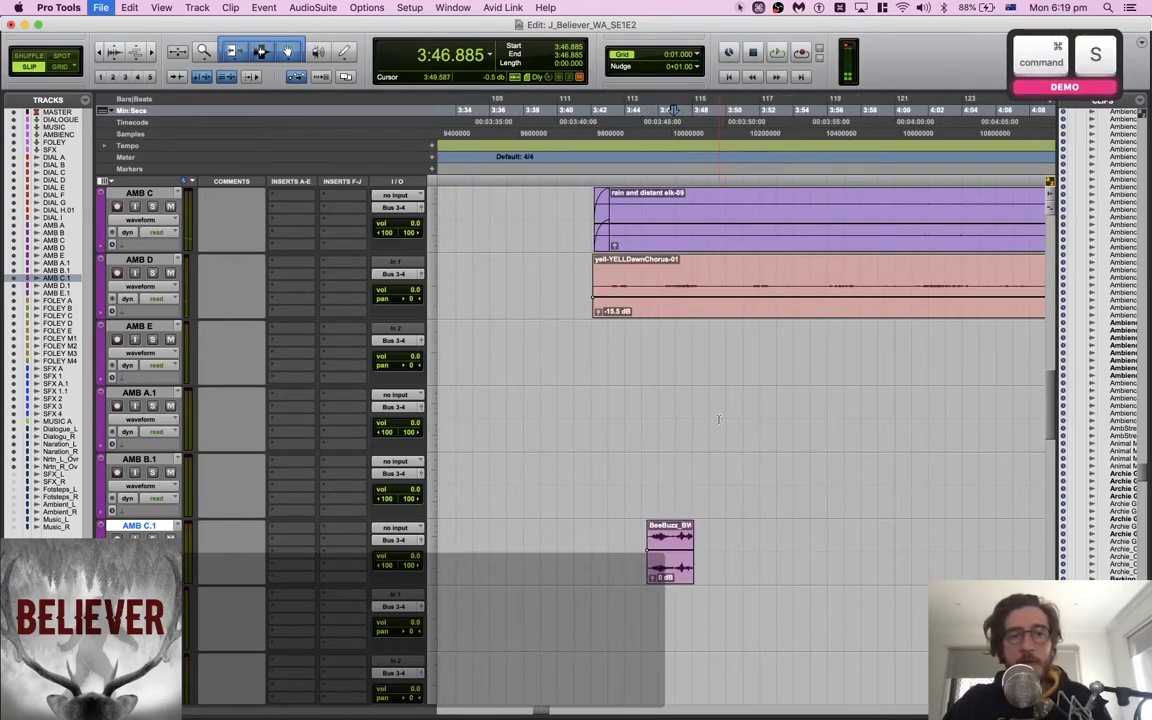
# Search the sound library in the Search app for "branch" and preview FoliageMovement_BW.17907.wav
pyautogui.scroll(-10, 717, 419)
pyautogui.scroll(5, 717, 419)
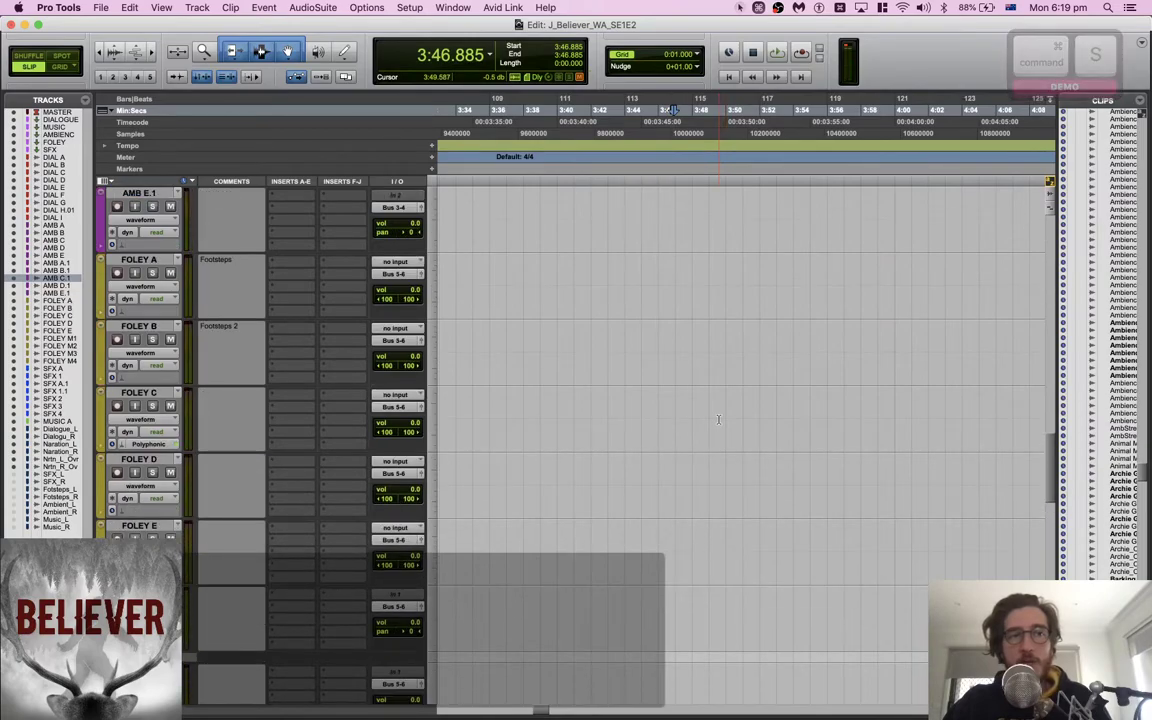
pyautogui.press('super+Tab')
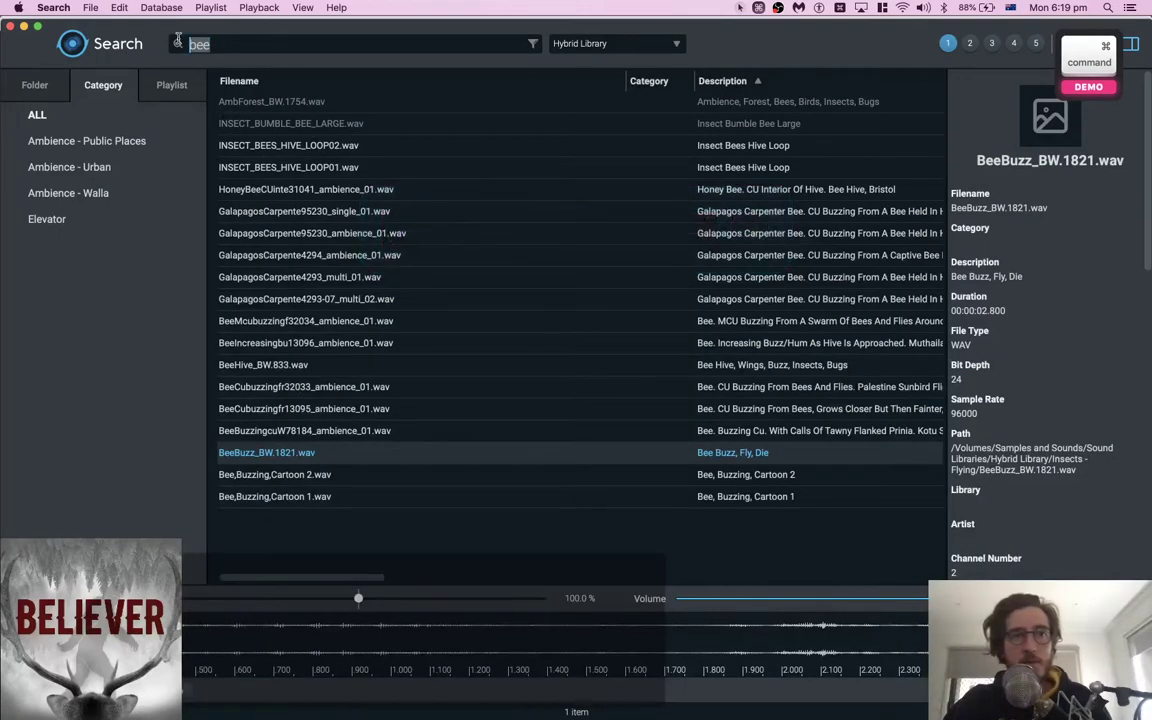
pyautogui.press('Return')
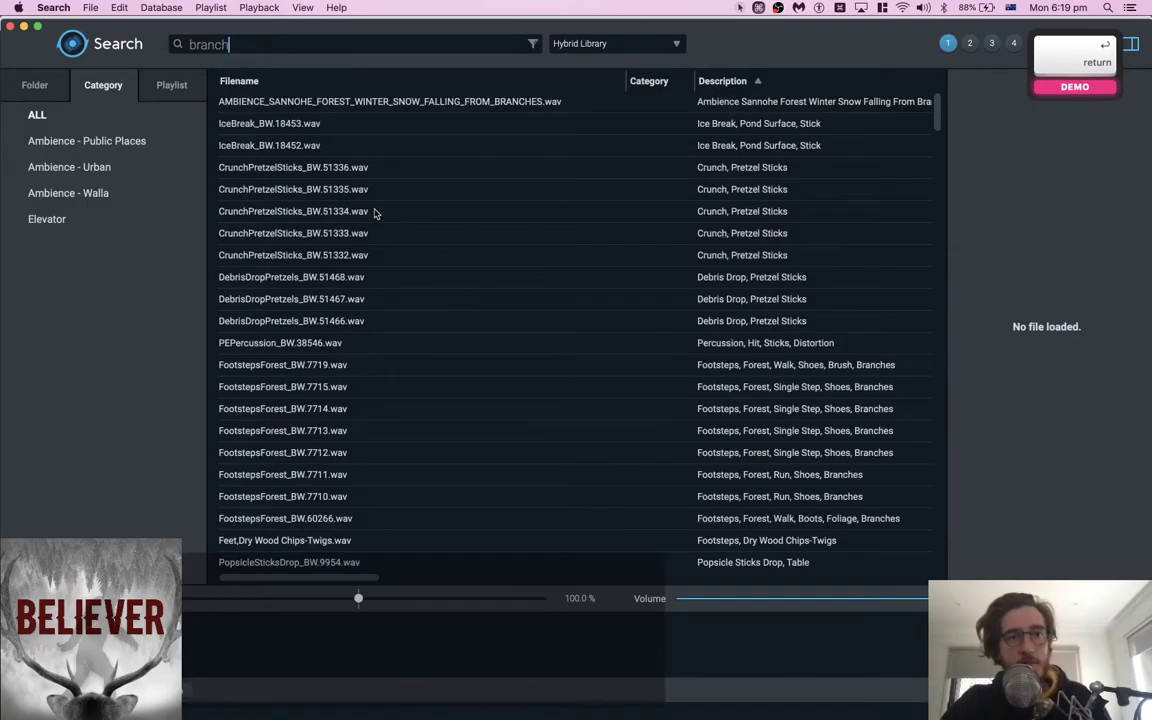
pyautogui.scroll(-5, 364, 324)
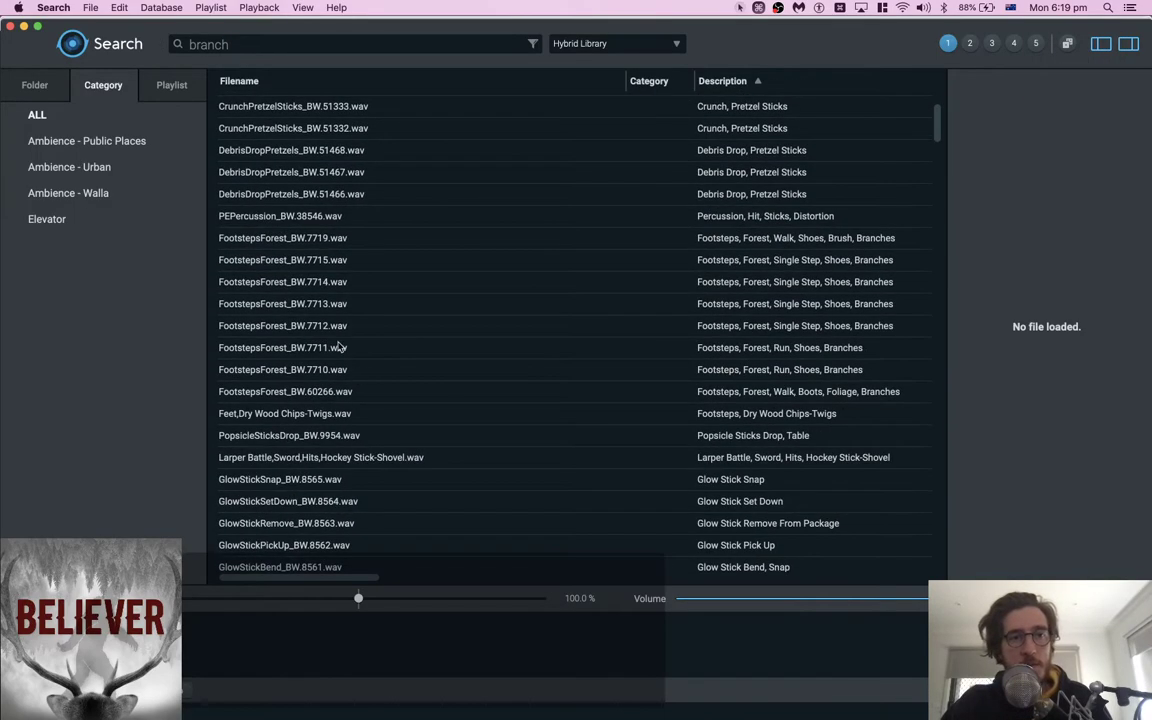
pyautogui.scroll(-8, 317, 454)
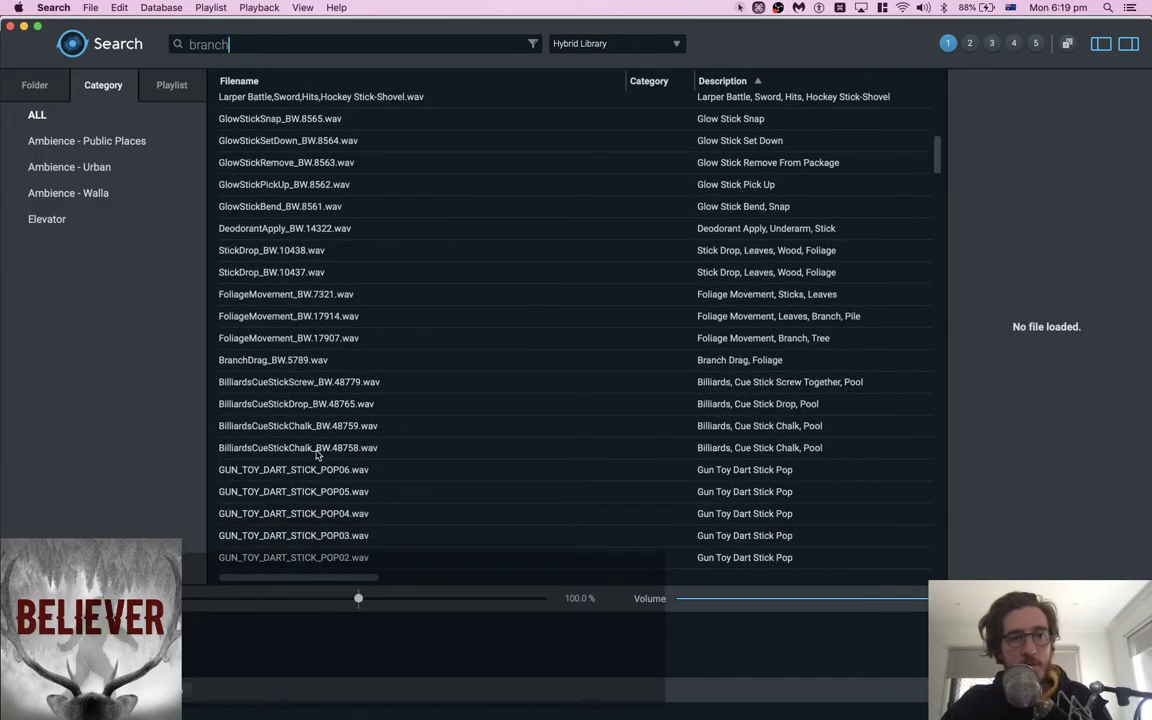
pyautogui.press('space')
pyautogui.click(317, 326)
pyautogui.click(322, 284)
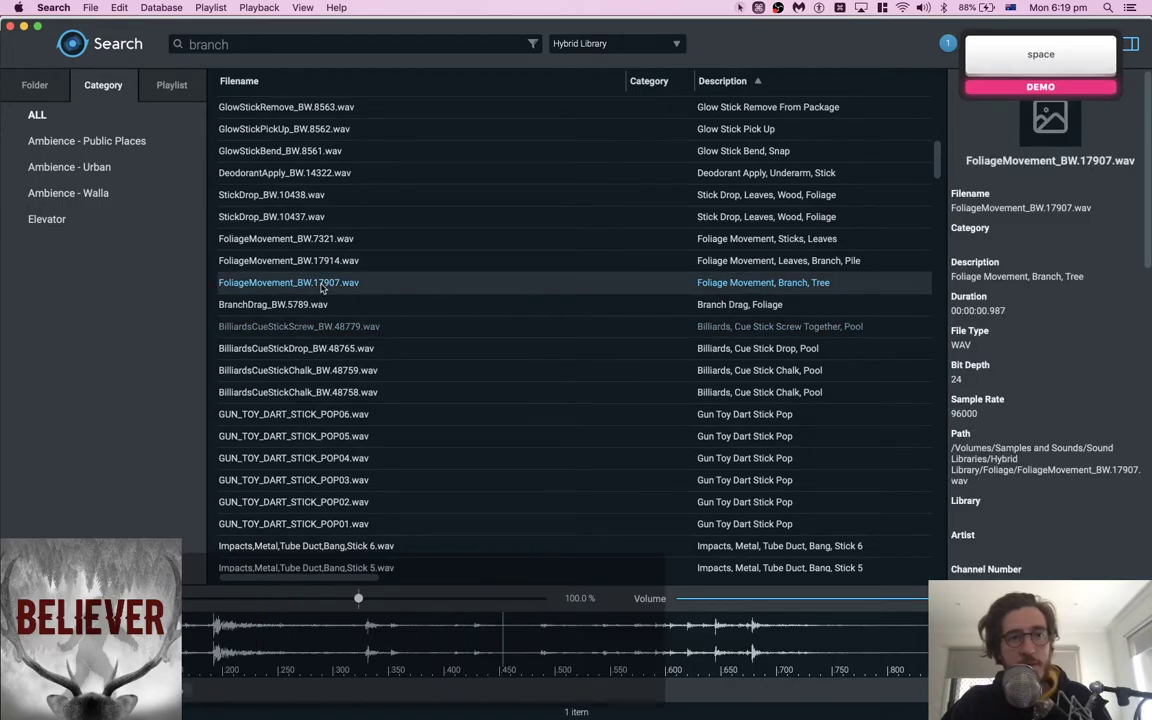
# Send FoliageMovement_BW.17907.wav to the FOLEY C track in Pro Tools at about 3:46.8 and audition it with the track soloed
pyautogui.press('super+Tab')
pyautogui.press('super+Tab')
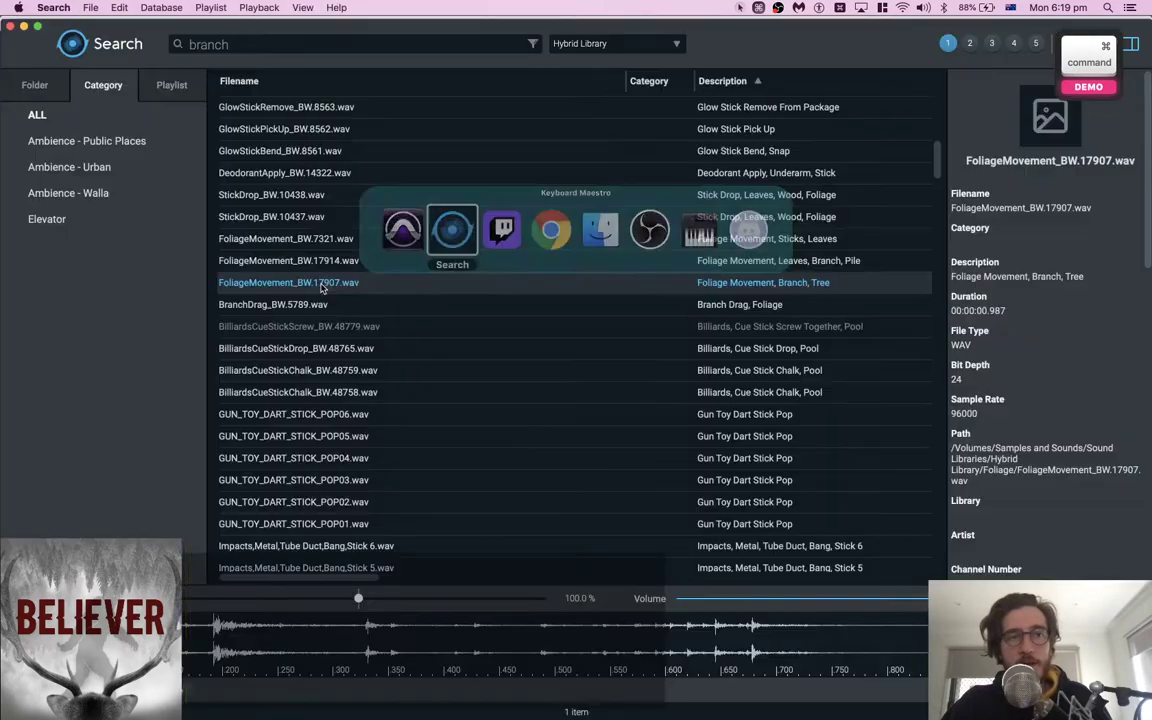
pyautogui.press('s')
pyautogui.press('space')
pyautogui.press('space')
pyautogui.press('space')
pyautogui.press('space')
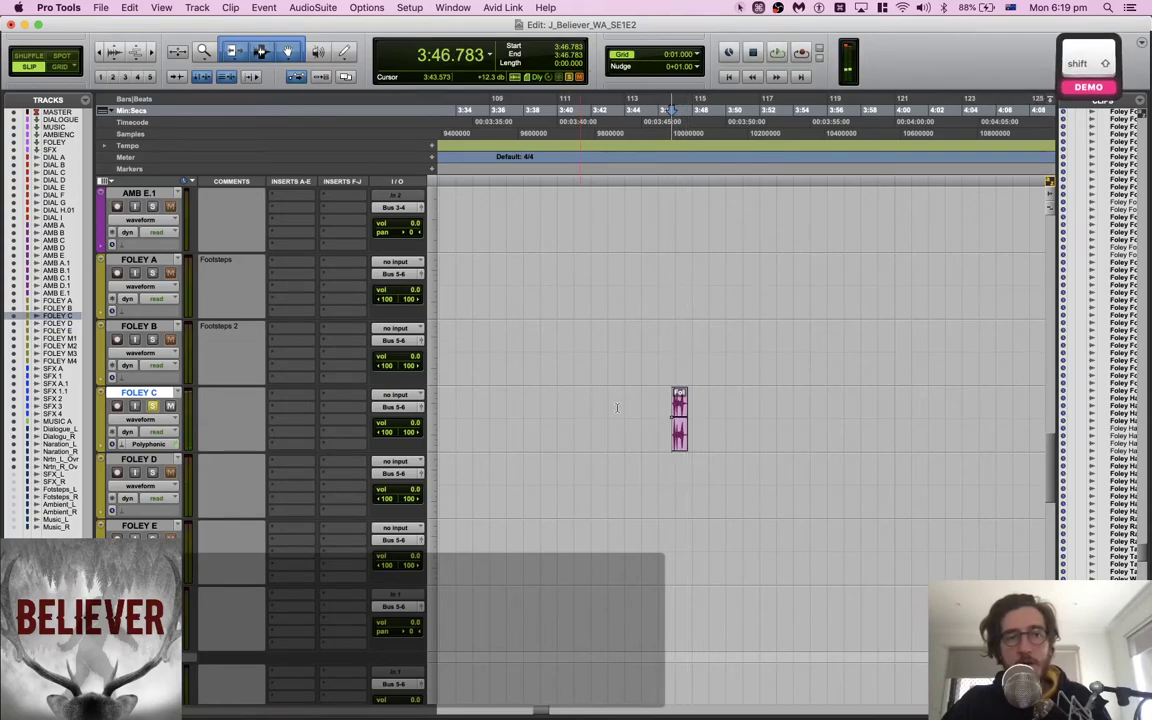
# Load FoliageMovement_BW.17914.wav in the Search app and send it to the FOLEY D track in Pro Tools at about 3:46.8
pyautogui.press('super+Tab')
pyautogui.press('Up')
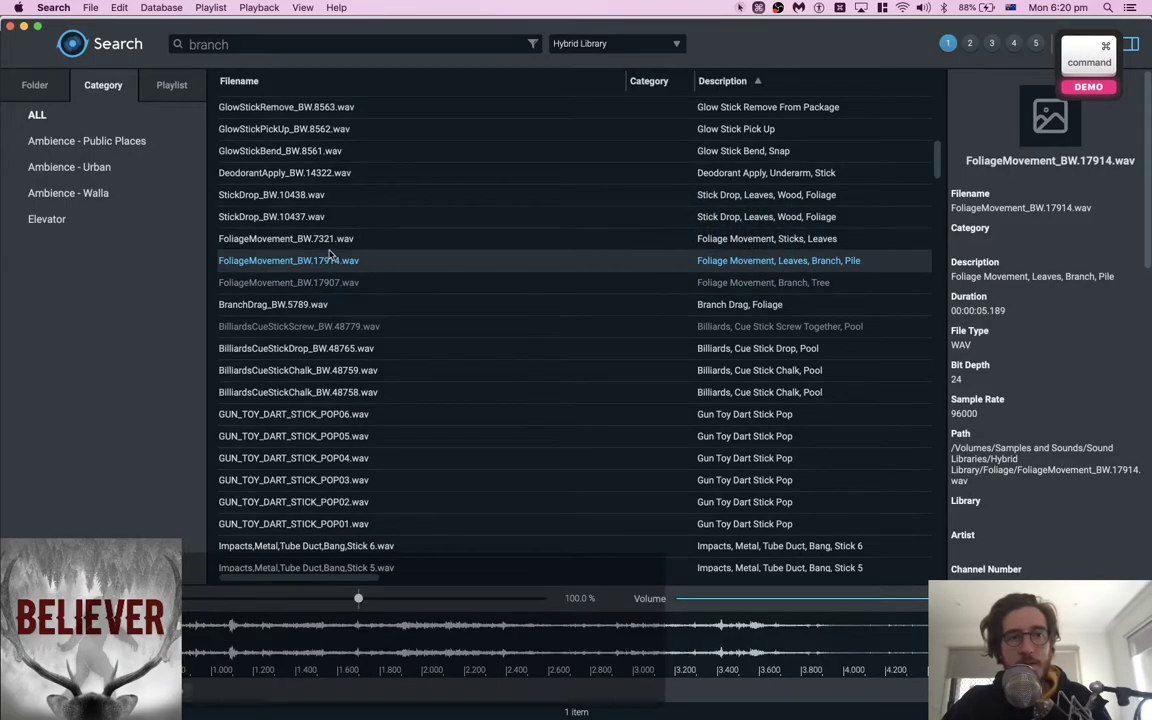
pyautogui.press('super+Tab')
pyautogui.press('super+Tab')
pyautogui.press('super+Tab')
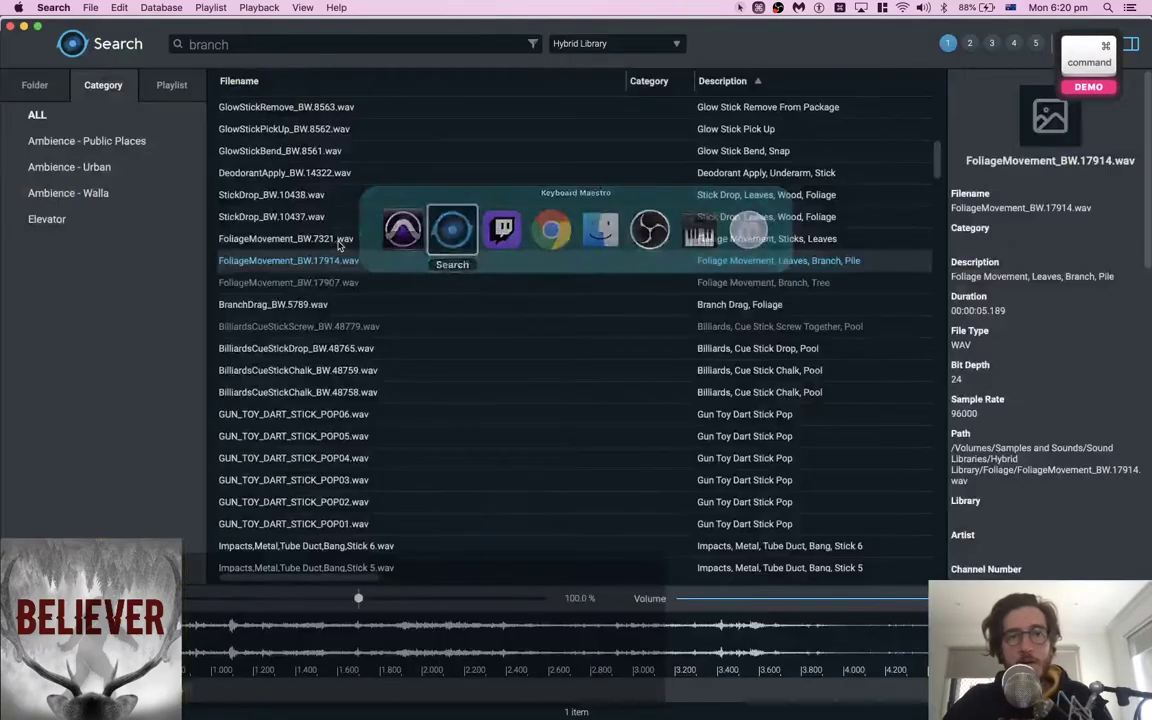
pyautogui.press('v')
# Audition the FoliageMovement_BW.17914.wav clip on the FOLEY D track
pyautogui.press('space')
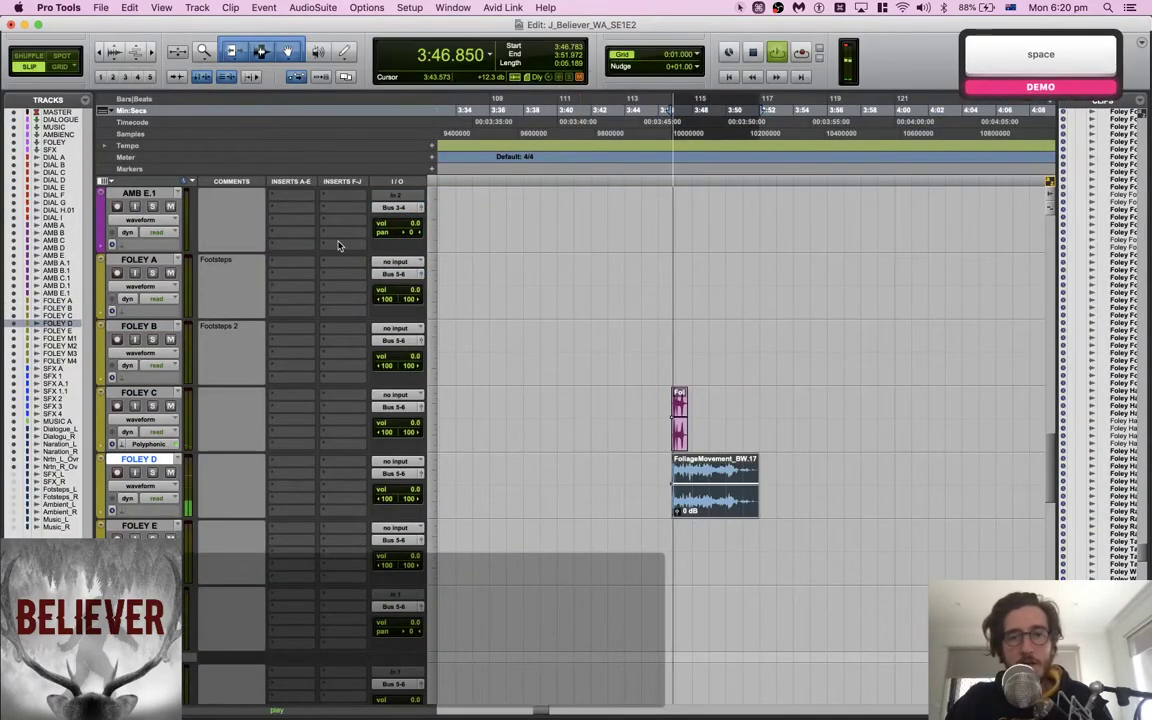
pyautogui.scroll(2, 385, 316)
pyautogui.scroll(-1, 385, 316)
pyautogui.hscroll(2, 385, 316)
pyautogui.press('space')
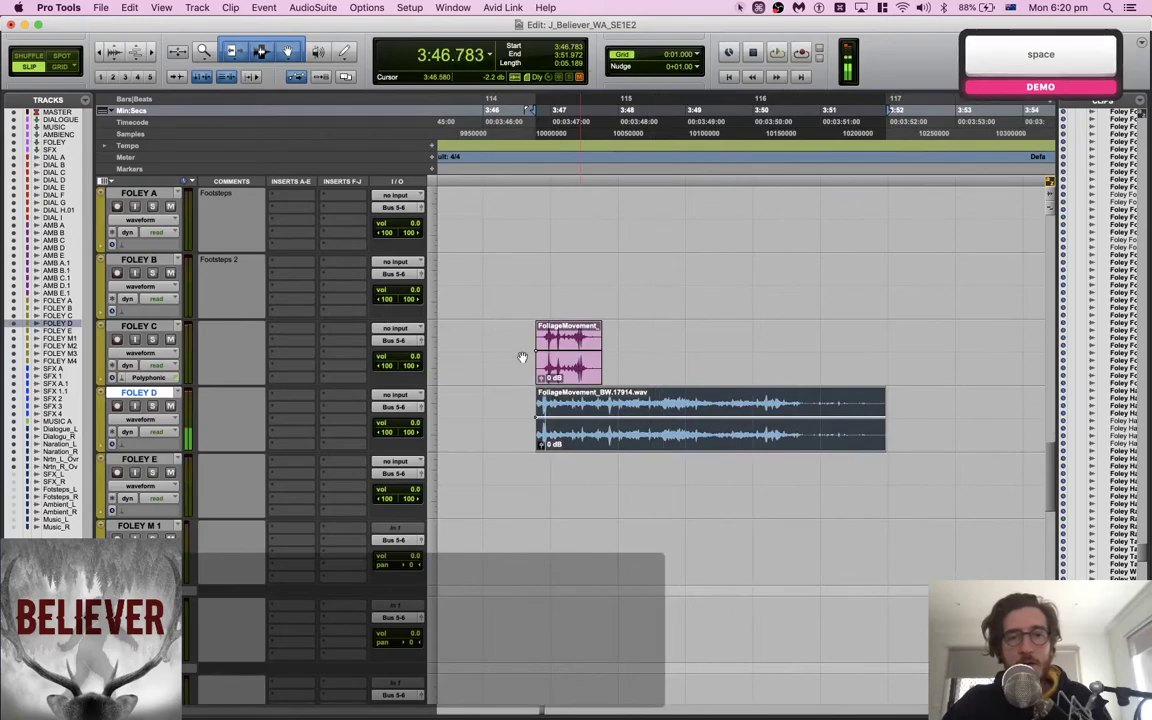
# Move the FoliageMovement_BW.17914.wav clip on FOLEY D earlier to about 3:45.2, mute the FOLEY C clip and audition the result
pyautogui.hscroll(-2, 522, 355)
pyautogui.moveTo(810, 441); pyautogui.dragTo(707, 441)
pyautogui.click(824, 372)
pyautogui.press('super+m')
pyautogui.click(633, 401)
pyautogui.press('Tab')
pyautogui.press('space')
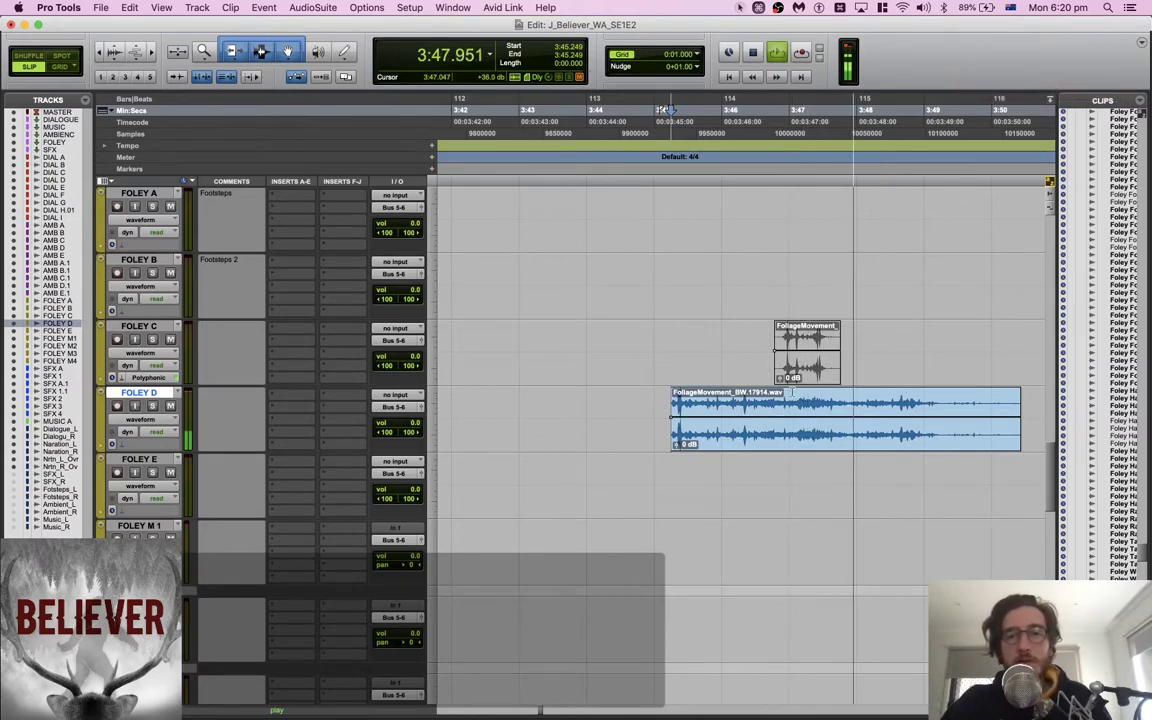
# Trim the FOLEY D foliage clip to run from about 3:46.9 to 3:49.3, with a short fade-in at its start
pyautogui.press('space')
pyautogui.click(785, 393)
pyautogui.press('a')
pyautogui.moveTo(750, 397); pyautogui.dragTo(788, 397)
pyautogui.press('f')
pyautogui.click(941, 396)
pyautogui.press('s')
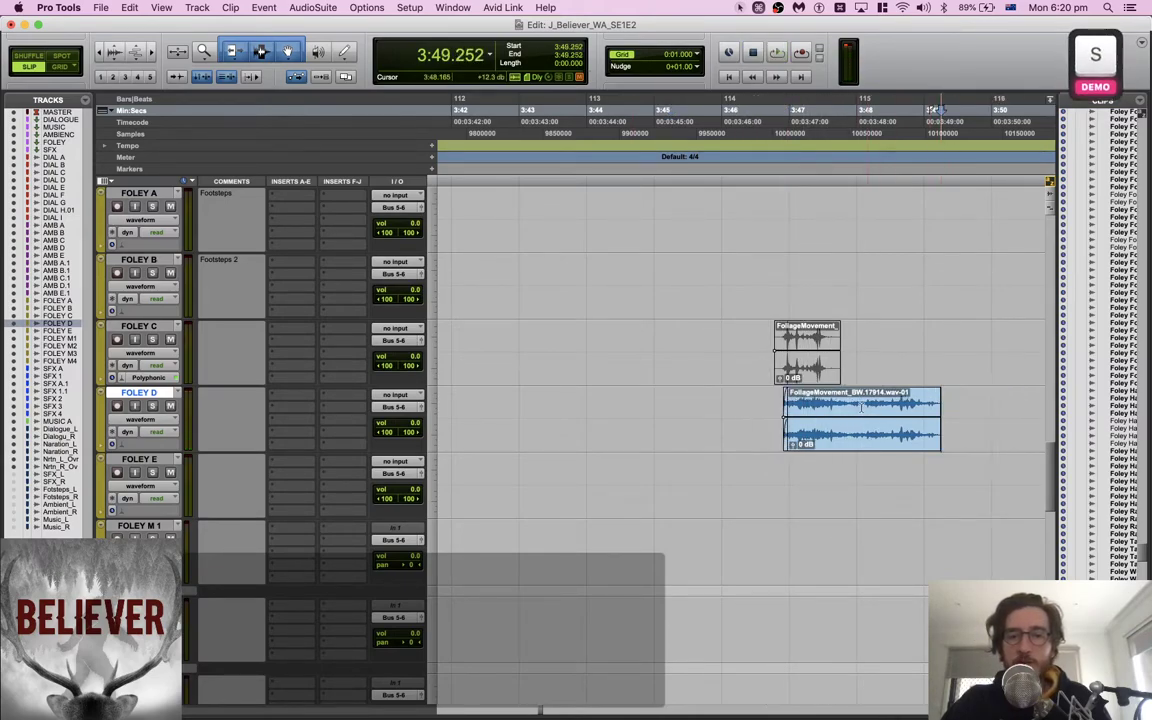
# Shorten the FOLEY D foliage clip to end at about 3:48.0 and fade out its second half
pyautogui.click(856, 407)
pyautogui.press('s')
pyautogui.moveTo(893, 408); pyautogui.dragTo(822, 408)
pyautogui.press('f')
# Audition the faded FOLEY D foliage clip and lower its clip gain to -11.6 dB
pyautogui.click(705, 408)
pyautogui.press('Tab')
pyautogui.press('space')
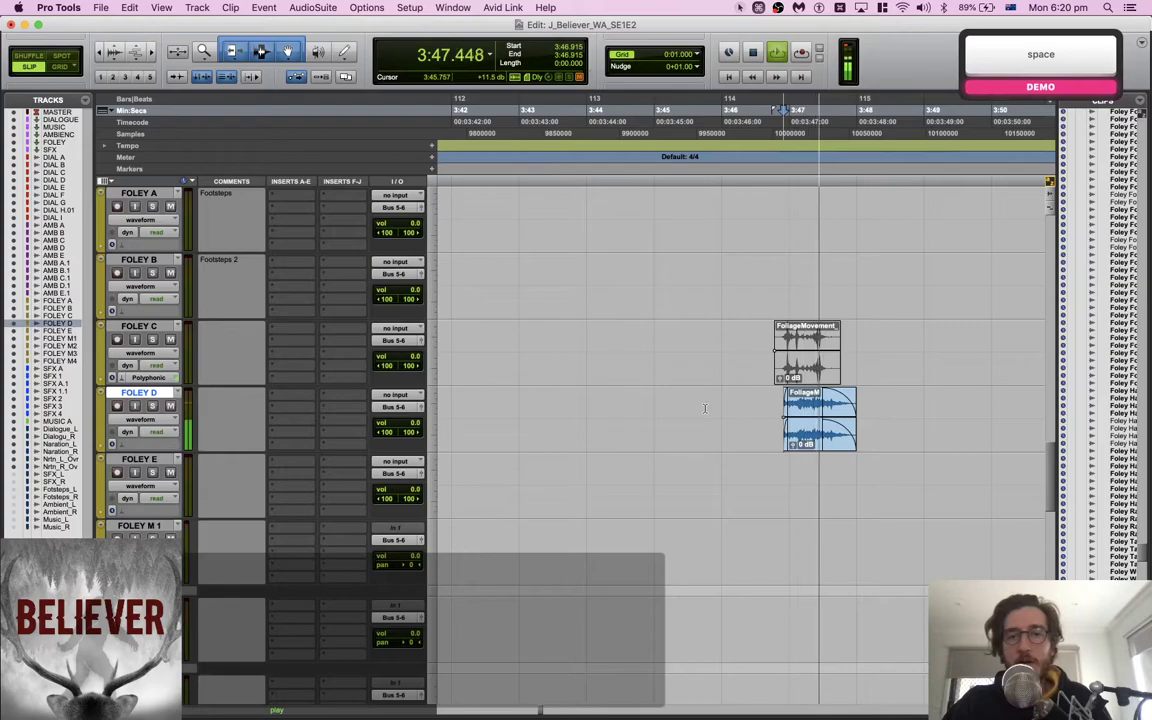
pyautogui.press('space')
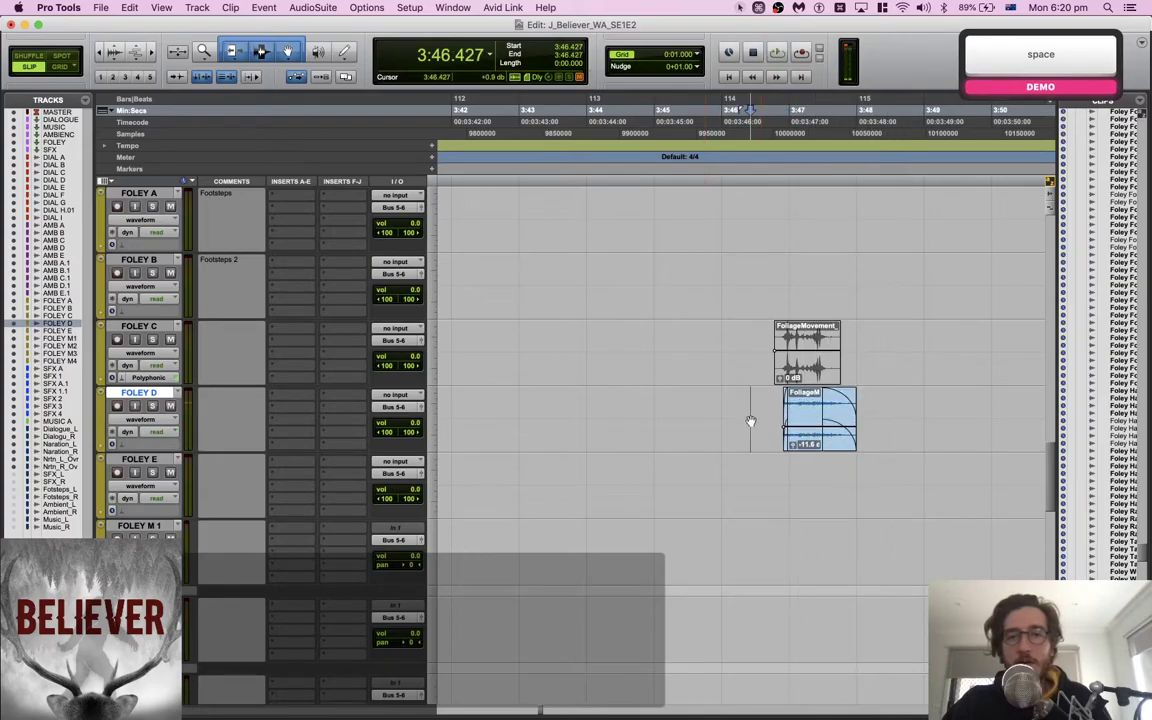
pyautogui.press('space')
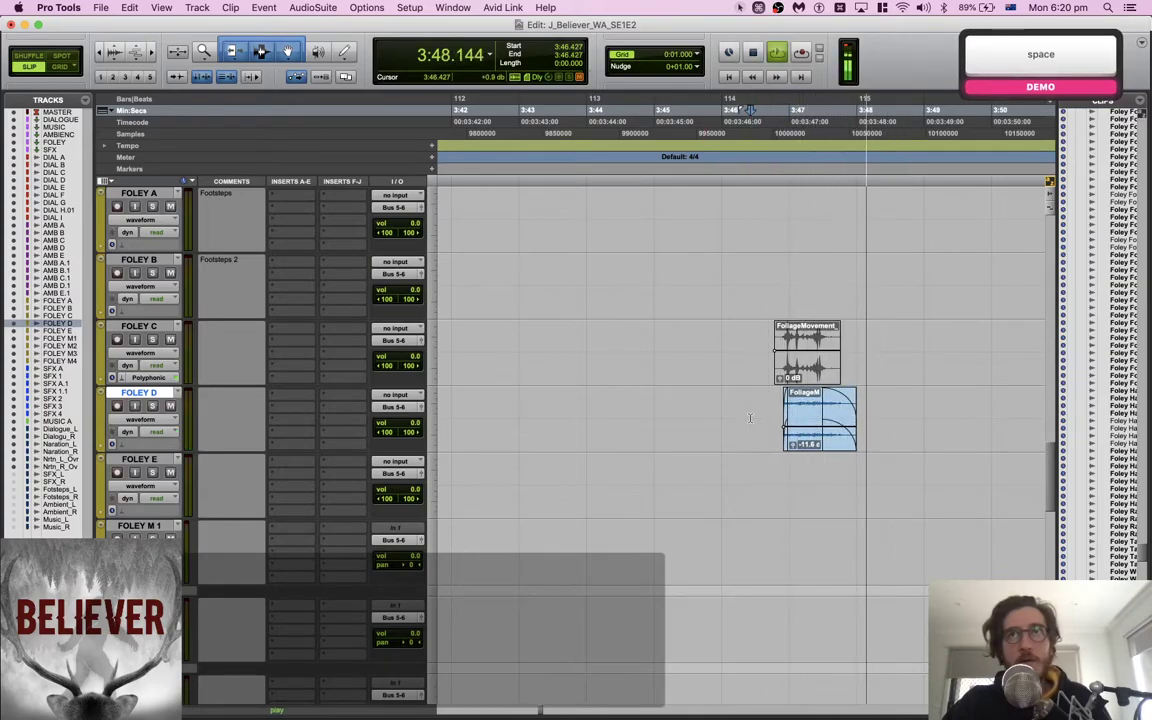
pyautogui.press('space')
# Paste a copy of the FOLEY D foliage clip ahead of it without fades and place it at about 3:42.4
pyautogui.doubleClick(805, 436)
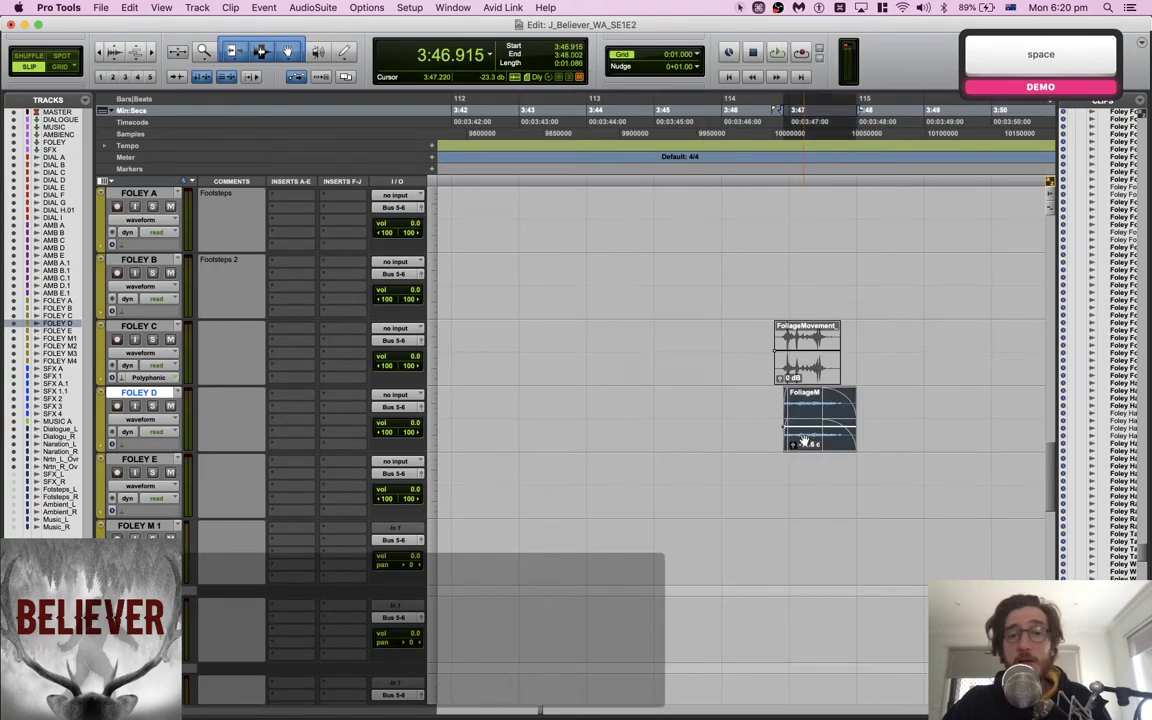
pyautogui.press('Escape')
pyautogui.press('c')
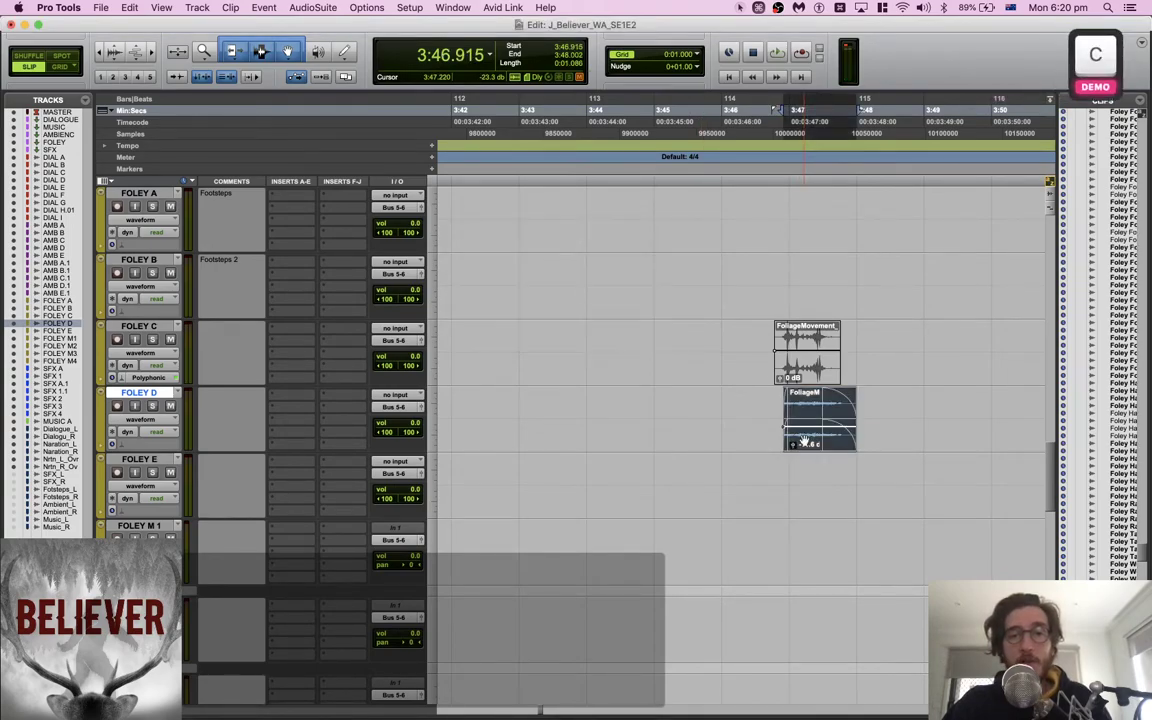
pyautogui.click(593, 406)
pyautogui.press('v')
pyautogui.moveTo(633, 416); pyautogui.dragTo(747, 402)
pyautogui.click(609, 399)
pyautogui.press('BackSpace')
pyautogui.moveTo(646, 440); pyautogui.dragTo(519, 440)
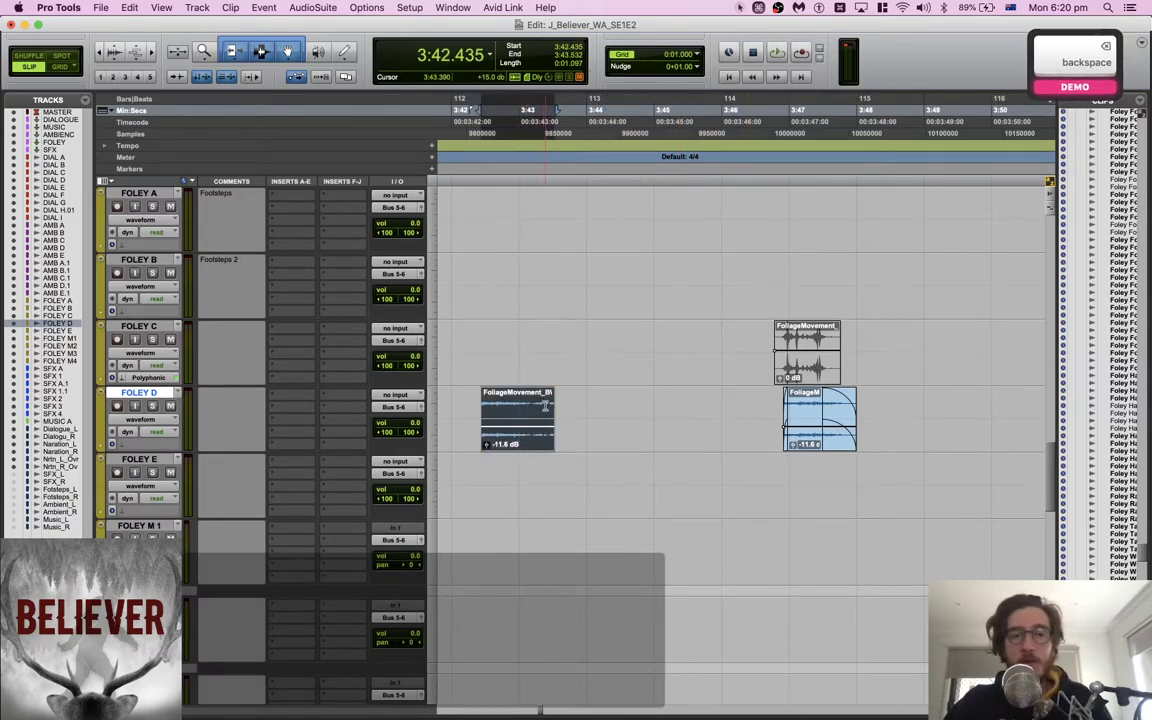
# Adjust the copied FOLEY D foliage clip's edges so it runs from about 3:43.7 to 3:45.7, and audition it
pyautogui.moveTo(587, 409); pyautogui.dragTo(733, 406)
pyautogui.click(568, 408)
pyautogui.press('a')
pyautogui.press('space')
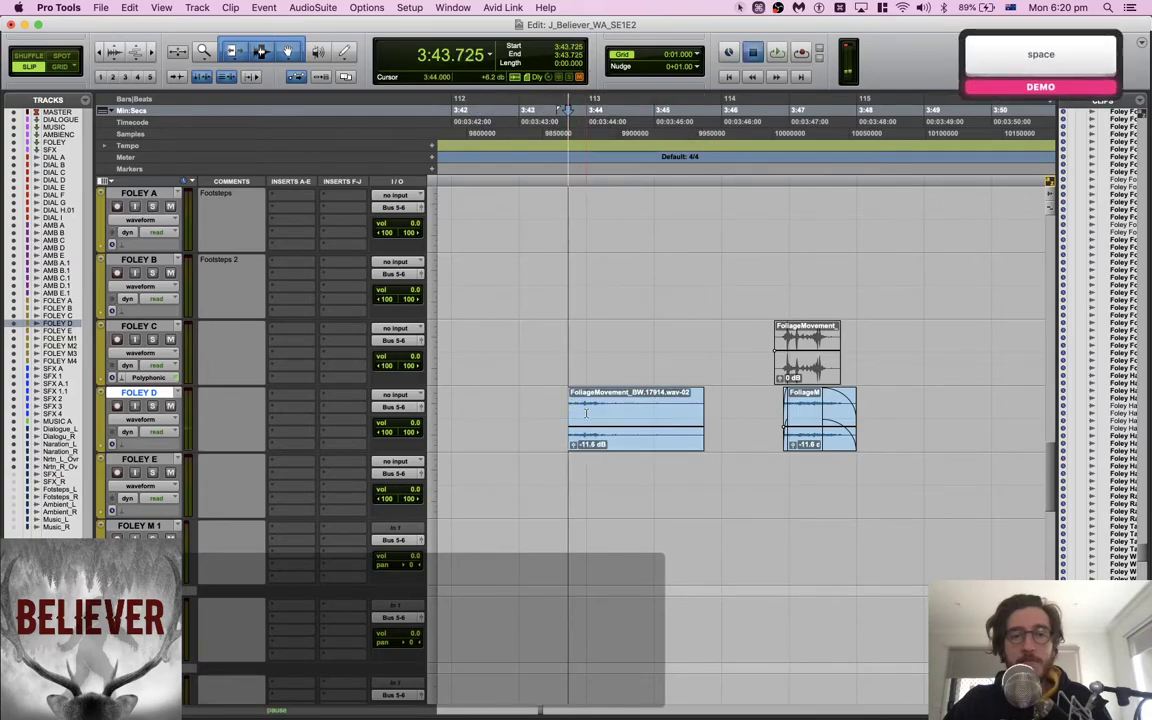
pyautogui.press('space')
# Add a short fade-in and a longer fade-out to the first FOLEY D foliage clip and audition it
pyautogui.moveTo(540, 405); pyautogui.dragTo(579, 405)
pyautogui.press('f')
pyautogui.moveTo(718, 403); pyautogui.dragTo(652, 403)
pyautogui.press('f')
pyautogui.click(541, 420)
pyautogui.press('space')
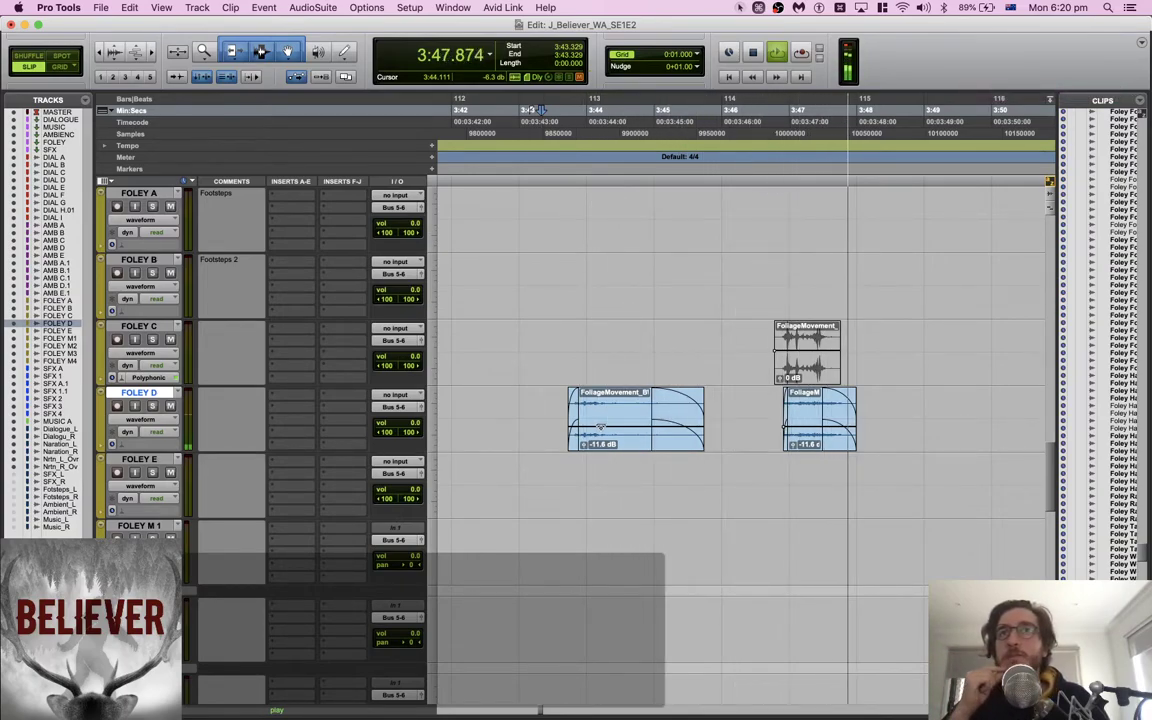
# Move the second FOLEY D foliage clip earlier to about 3:46.3 and audition both clips
pyautogui.press('space')
pyautogui.moveTo(806, 444); pyautogui.dragTo(763, 444)
pyautogui.press('space')
pyautogui.press('space')
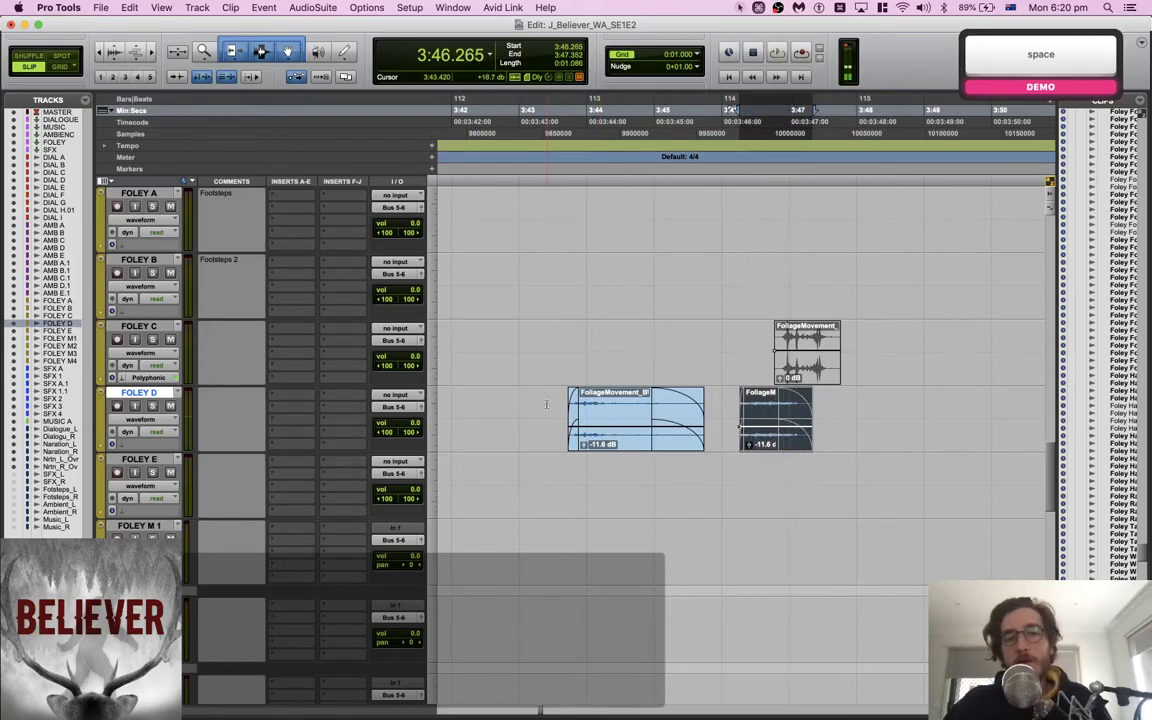
pyautogui.click(536, 399)
pyautogui.press('Tab')
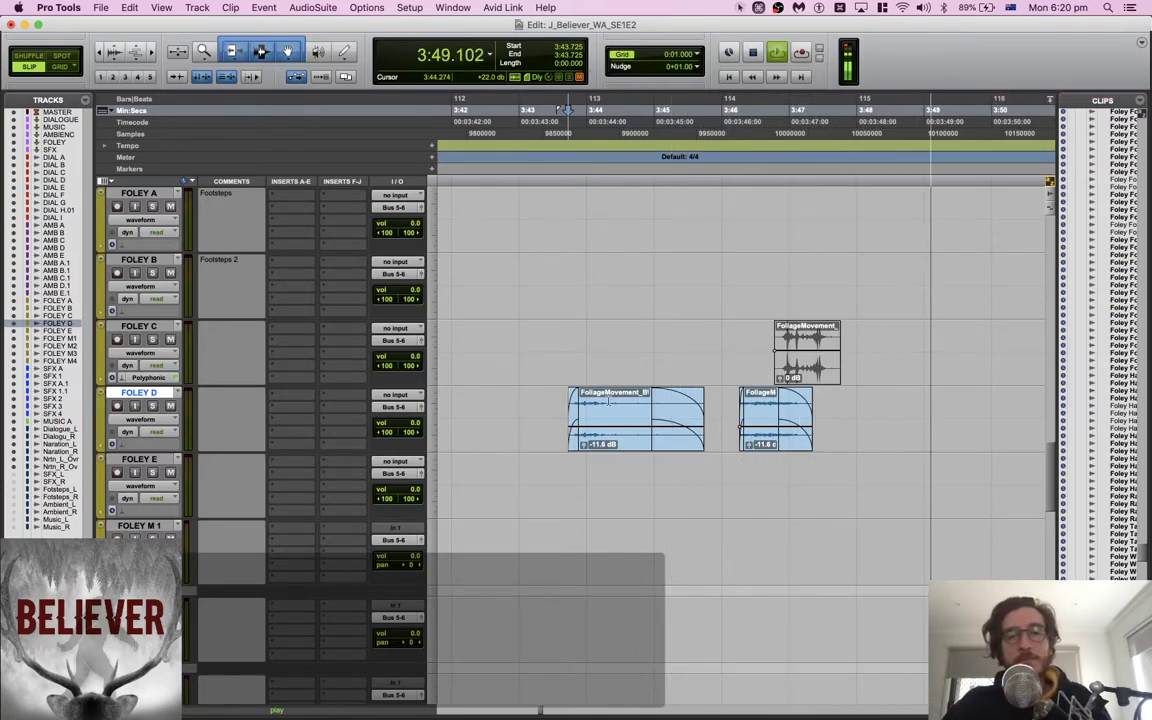
# Try FoliageMovement_BW.7321.wav from the Search app on the FOLEY D track in Pro Tools at about 3:50.1, and delete it after listening
pyautogui.hscroll(4, 645, 399)
pyautogui.scroll(-2, 645, 401)
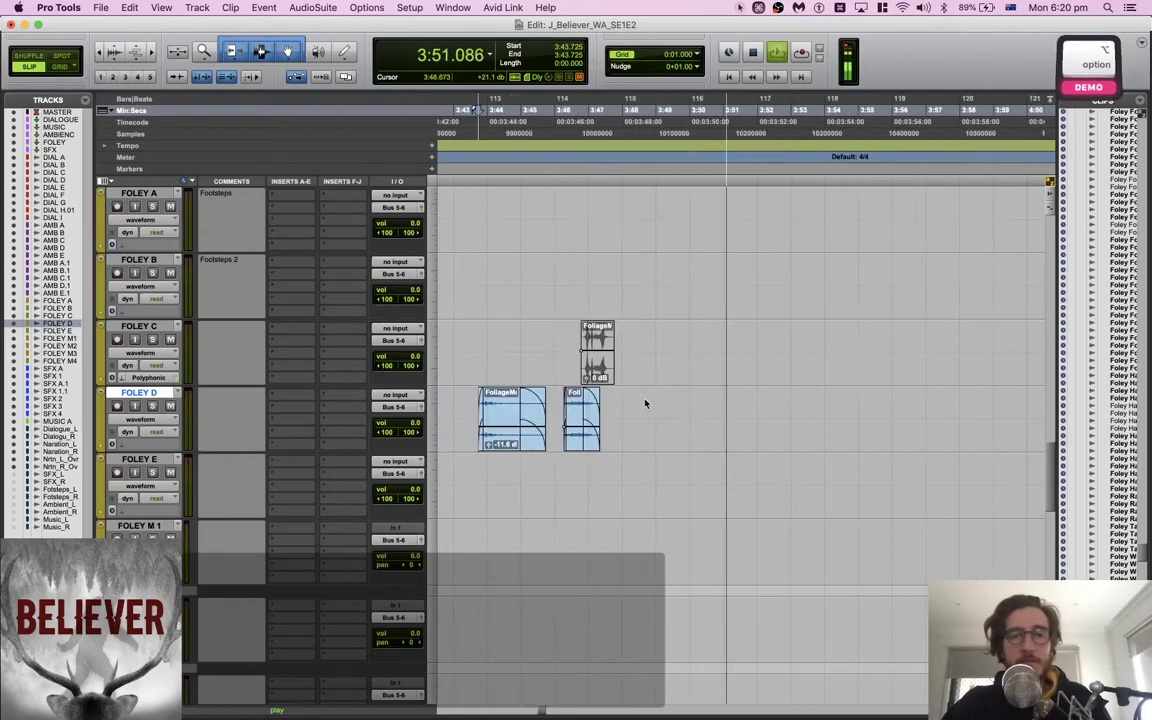
pyautogui.hscroll(1, 645, 401)
pyautogui.press('super+Tab')
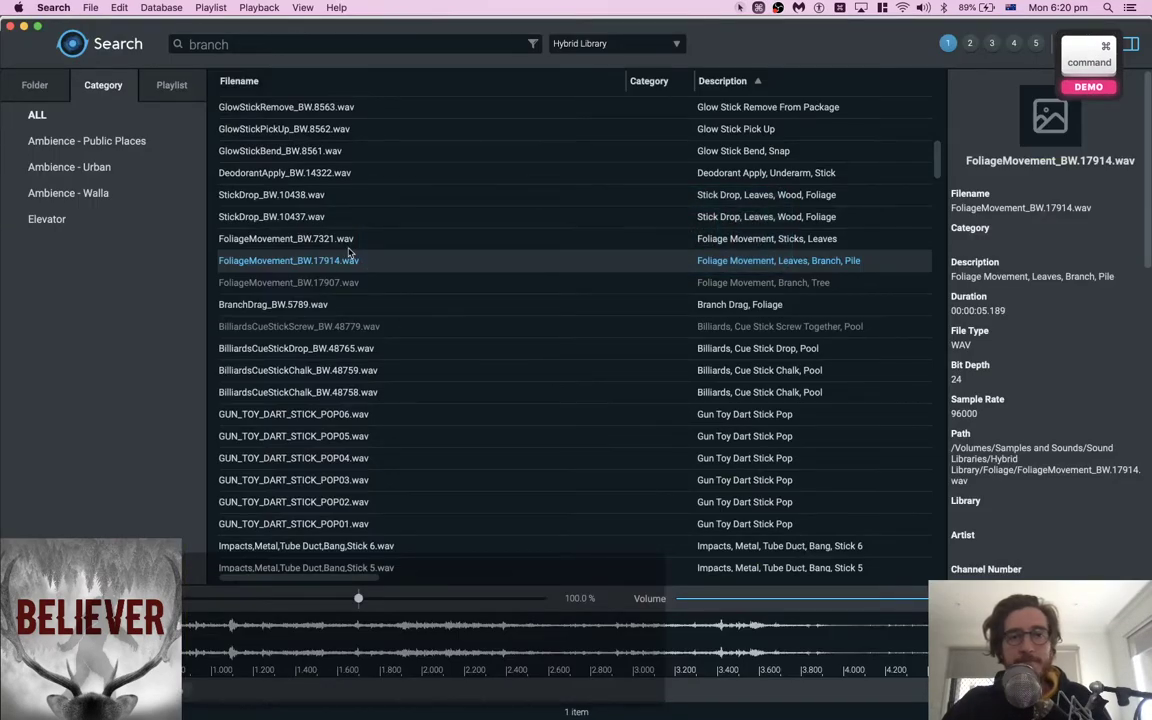
pyautogui.press('Up')
pyautogui.press('s')
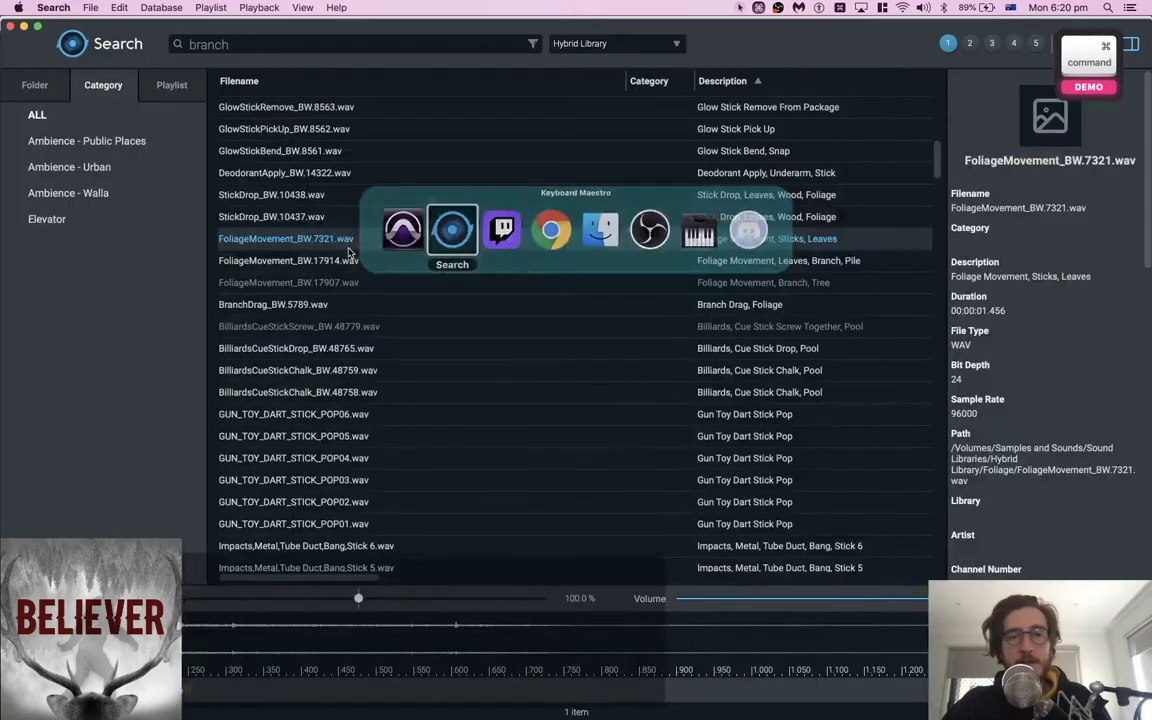
pyautogui.press('space')
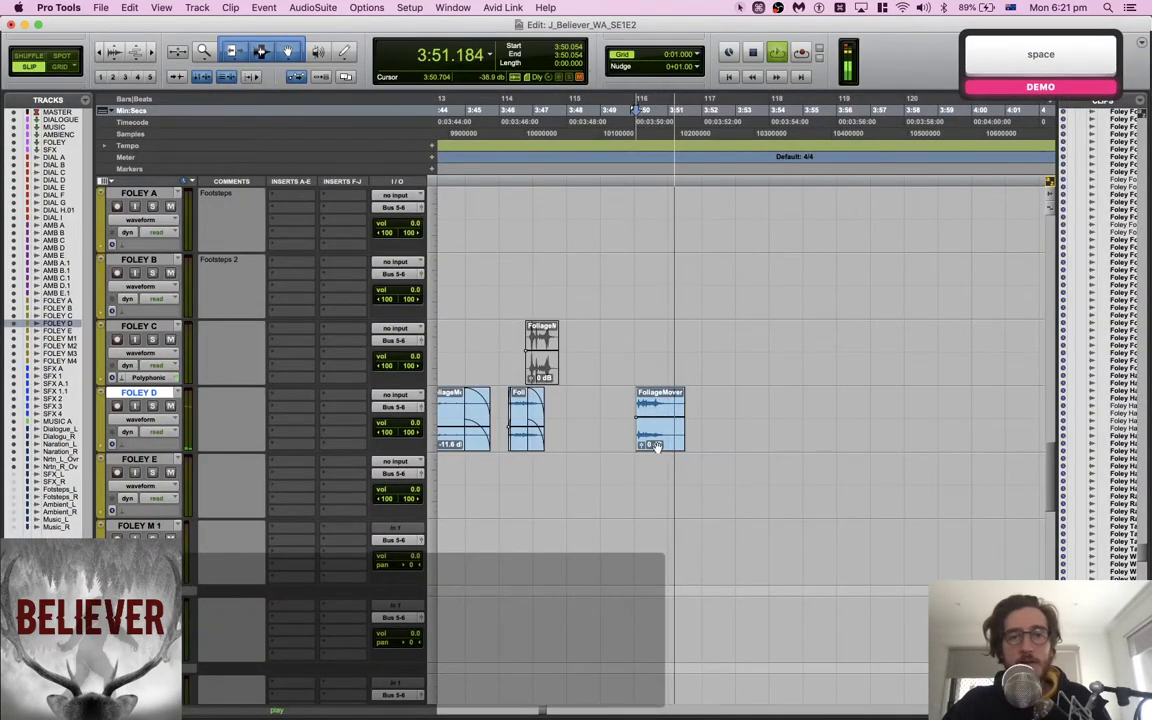
pyautogui.press('space')
pyautogui.press('BackSpace')
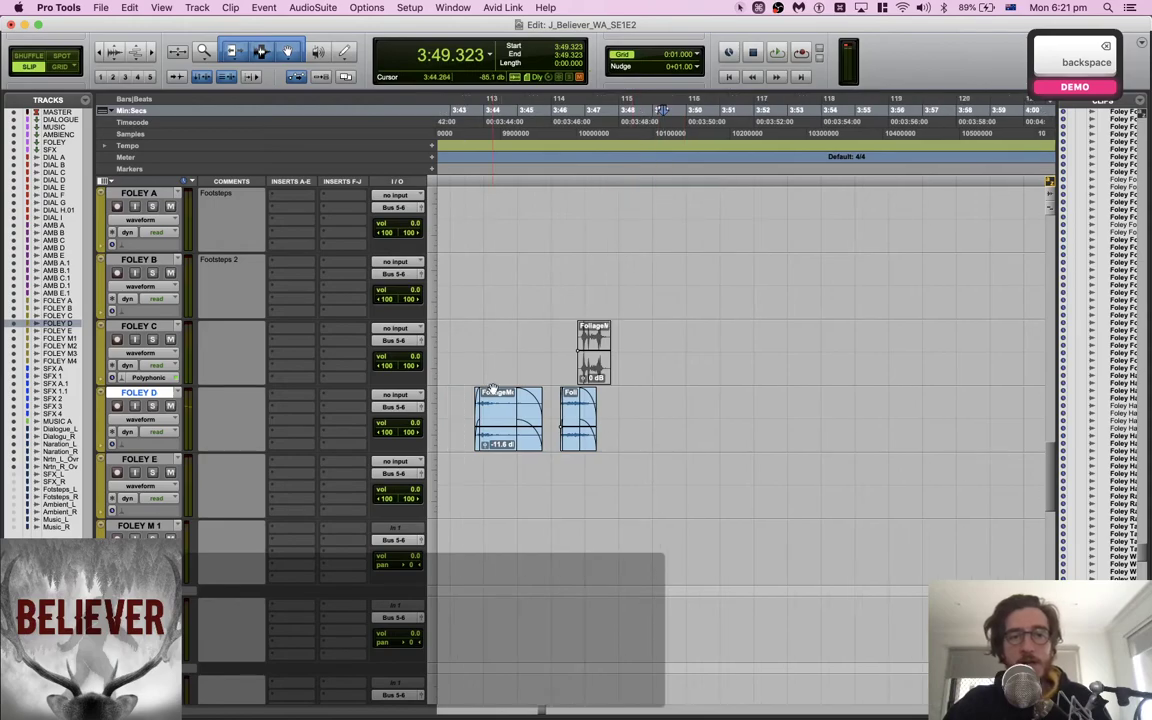
# Paste a copy of the first FOLEY D foliage clip after the second one and rework it to start at about 3:50.4
pyautogui.click(492, 390)
pyautogui.click(663, 418)
pyautogui.press('super+v')
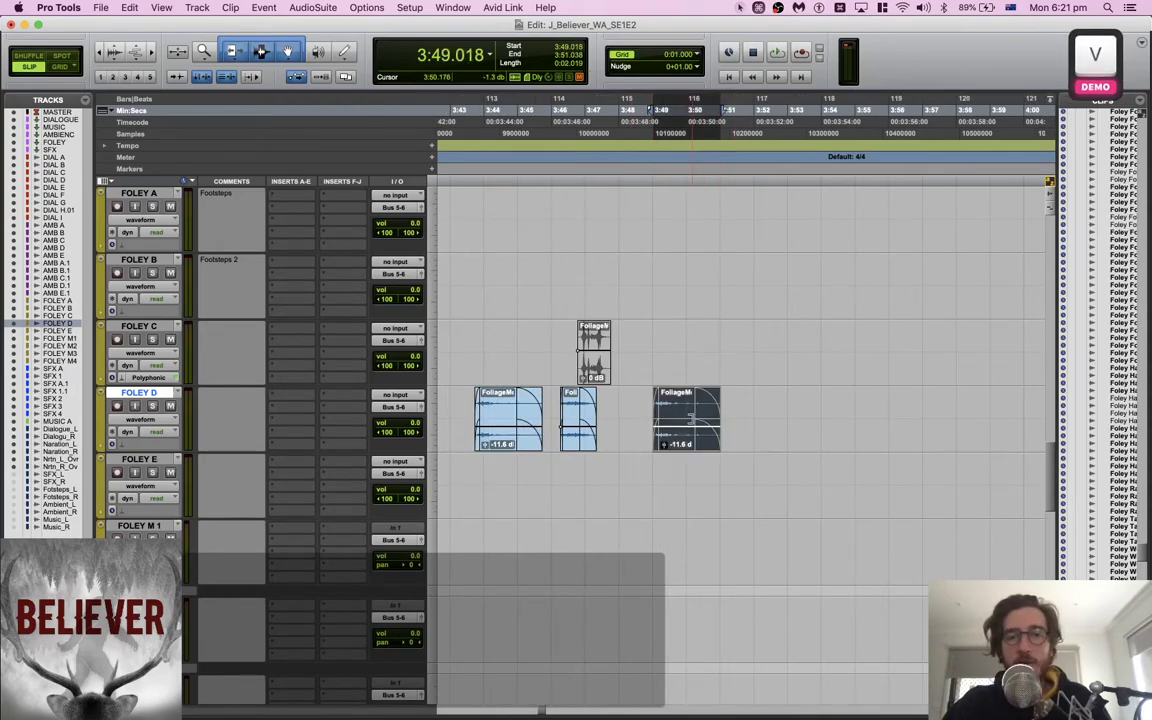
pyautogui.click(691, 408)
pyautogui.moveTo(680, 444); pyautogui.dragTo(719, 400)
pyautogui.moveTo(824, 438); pyautogui.dragTo(726, 403)
# Audition the third FOLEY D foliage clip, trim its end to about 3:51.9 and give it a fade-out
pyautogui.press('space')
pyautogui.press('space')
pyautogui.press('space')
pyautogui.press('space')
pyautogui.press('space')
pyautogui.click(751, 404)
pyautogui.press('s')
pyautogui.press('f')
pyautogui.click(675, 393)
pyautogui.press('space')
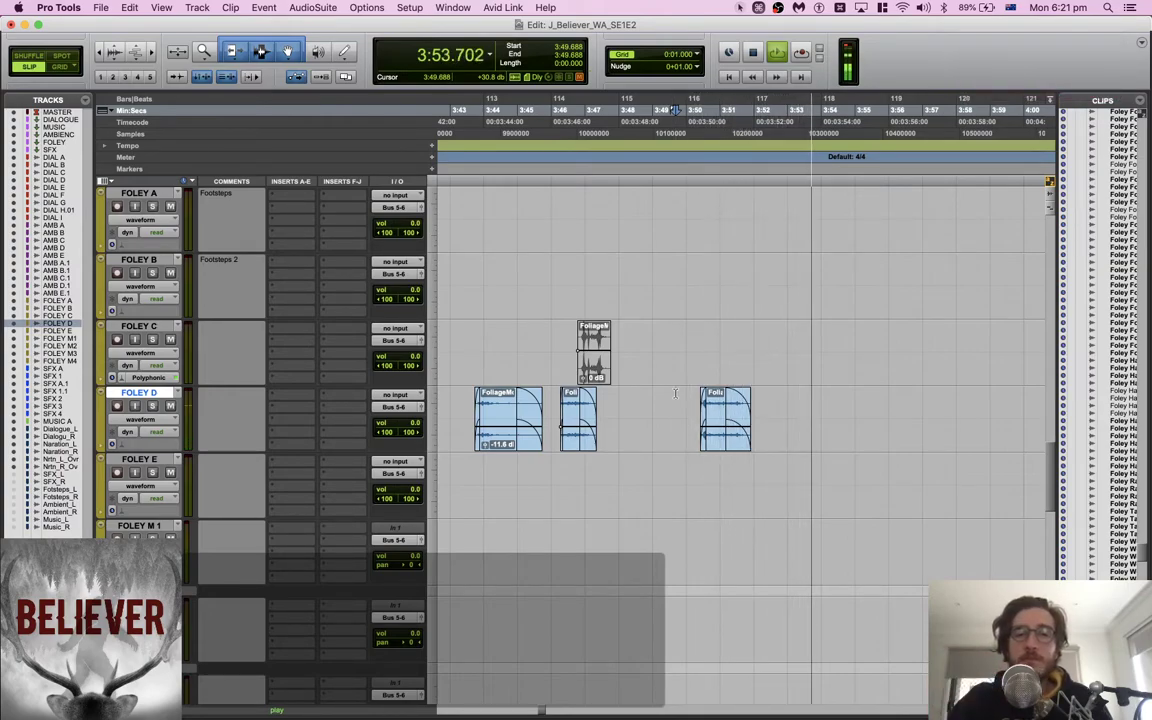
# Shorten the third FOLEY D foliage clip to end at about 3:51.4, audition it and save the session
pyautogui.press('space')
pyautogui.click(734, 404)
pyautogui.press('s')
pyautogui.click(681, 398)
pyautogui.press('space')
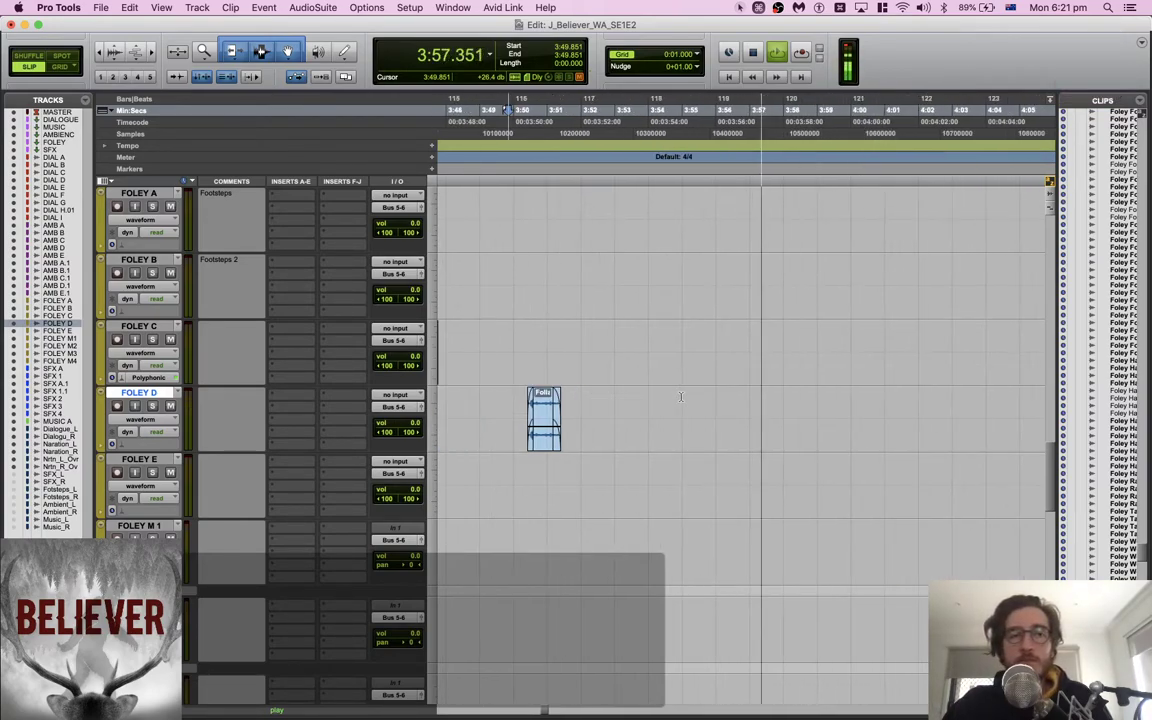
pyautogui.scroll(3, 680, 397)
pyautogui.press('space')
pyautogui.press('cmd+s')
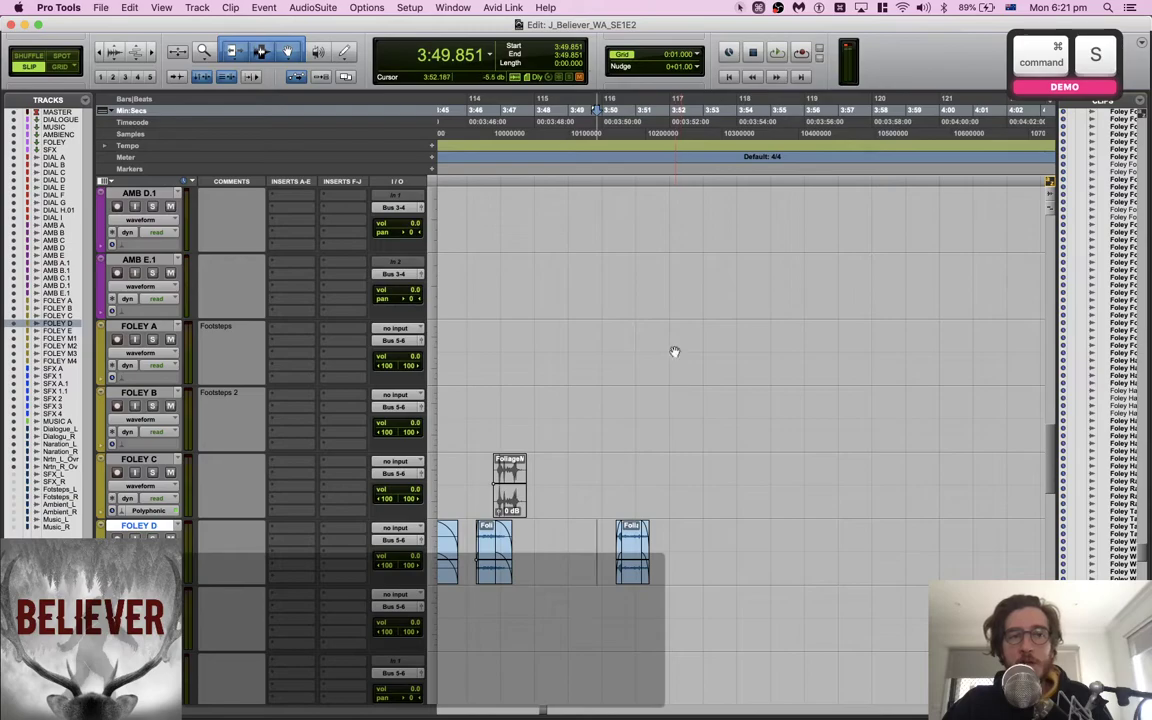
# Set the insertion point on FOLEY A at about 3:51.0, and search the Search app for "footsteps", previewing FootstepsWoodStairs_BW.8335.wav
pyautogui.hscroll(-1, 676, 357)
pyautogui.click(662, 342)
pyautogui.press('super+Tab')
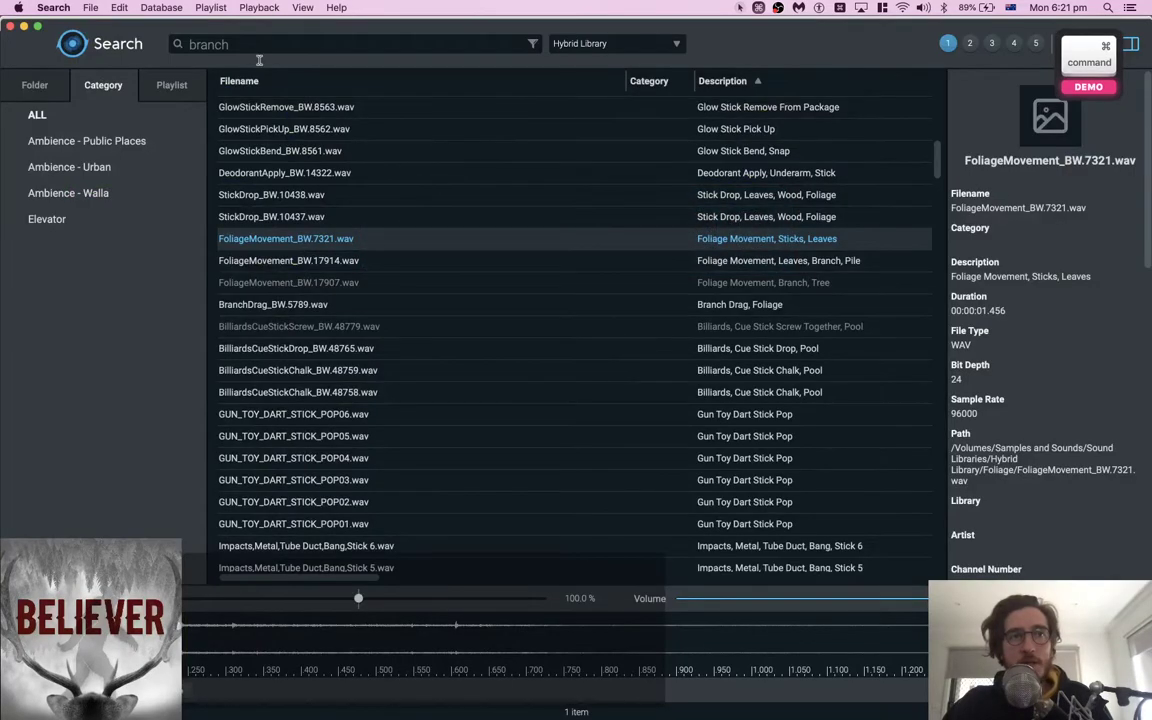
pyautogui.write('footstep')
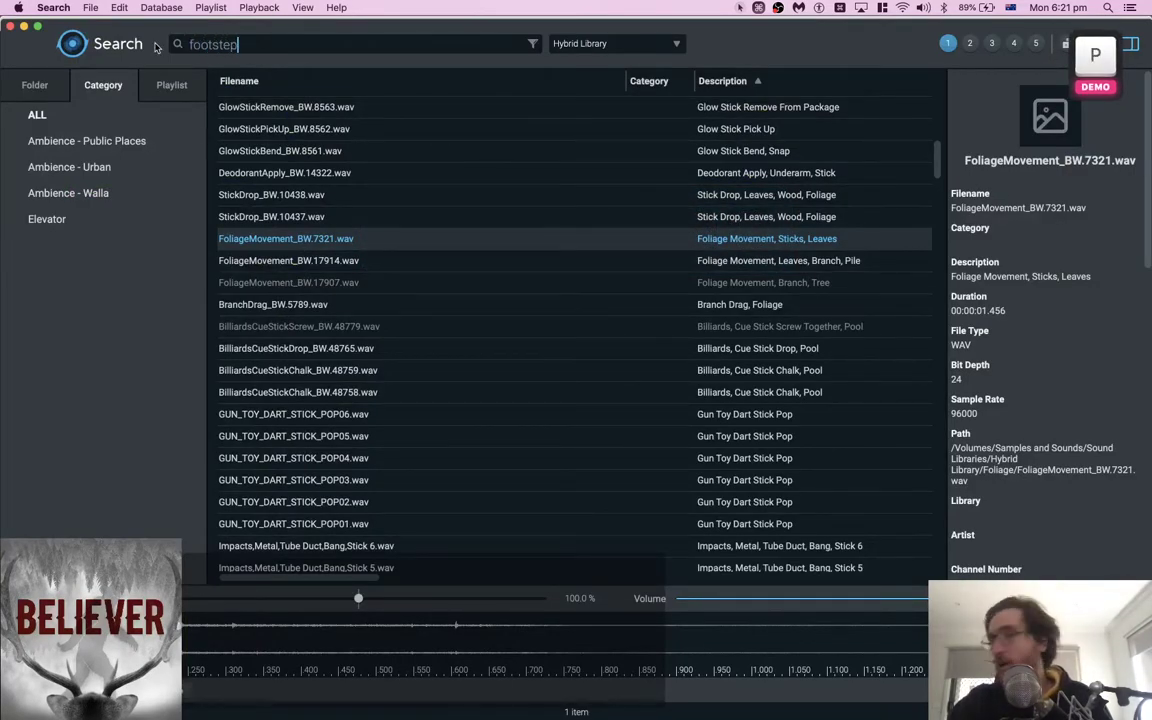
pyautogui.write('s')
pyautogui.press('Return')
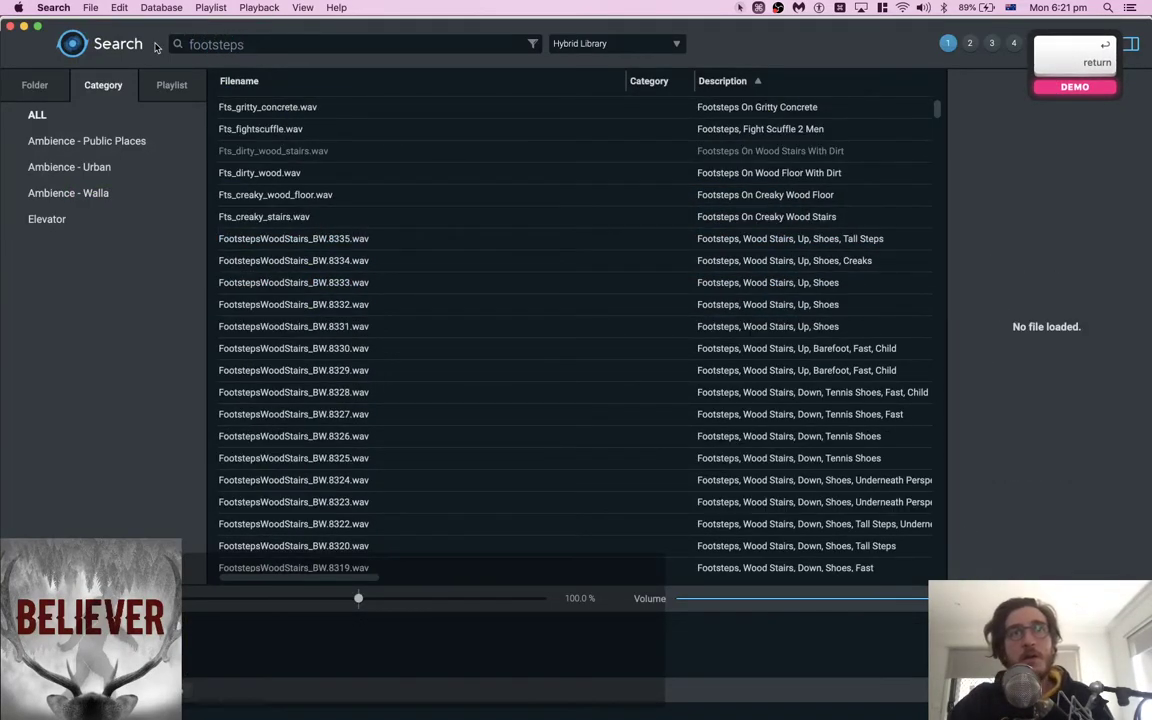
pyautogui.click(315, 232)
pyautogui.press('space')
pyautogui.scroll(-10, 303, 236)
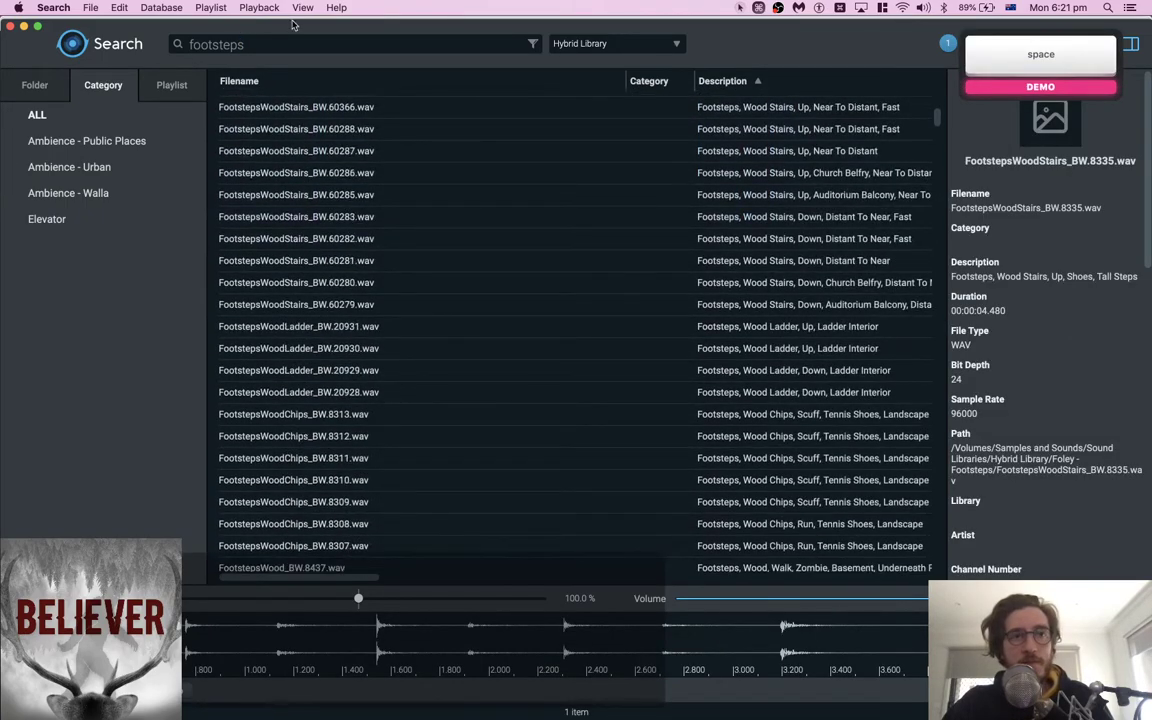
# Narrow the library search to "footsteps forest" and preview FootstepsSnow_BW.8225.wav and FootstepsForest_BW.7718.wav
pyautogui.write('forest')
pyautogui.press('Return')
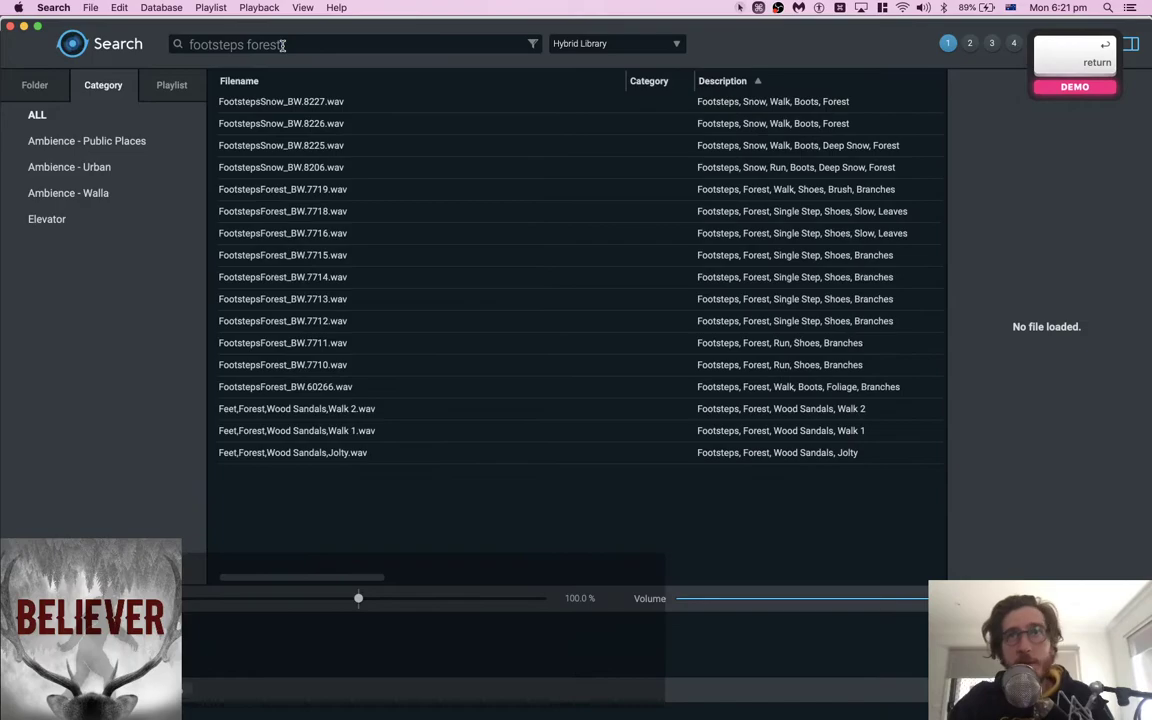
pyautogui.click(292, 155)
pyautogui.press('space')
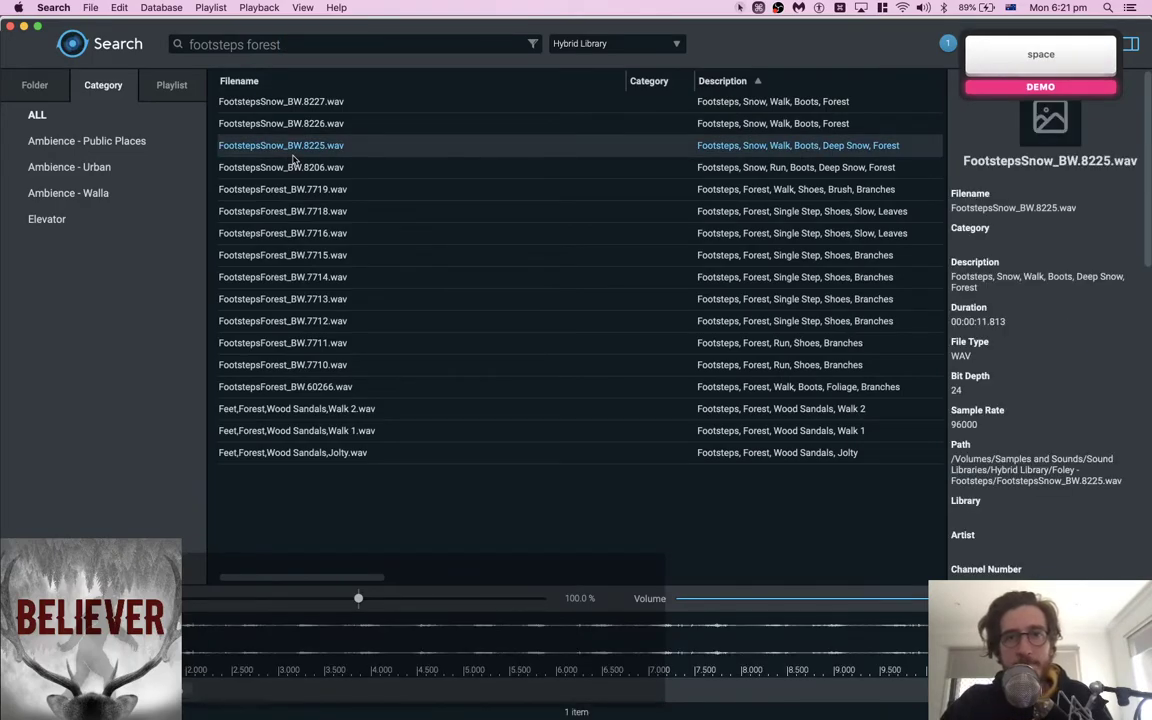
pyautogui.click(356, 211)
# Send FootstepsForest_BW.7719.wav to the FOLEY A track in Pro Tools at about 3:51.0 and audition it
pyautogui.click(342, 189)
pyautogui.press('super+Tab')
pyautogui.press('super+Tab')
pyautogui.press('s')
pyautogui.press('space')
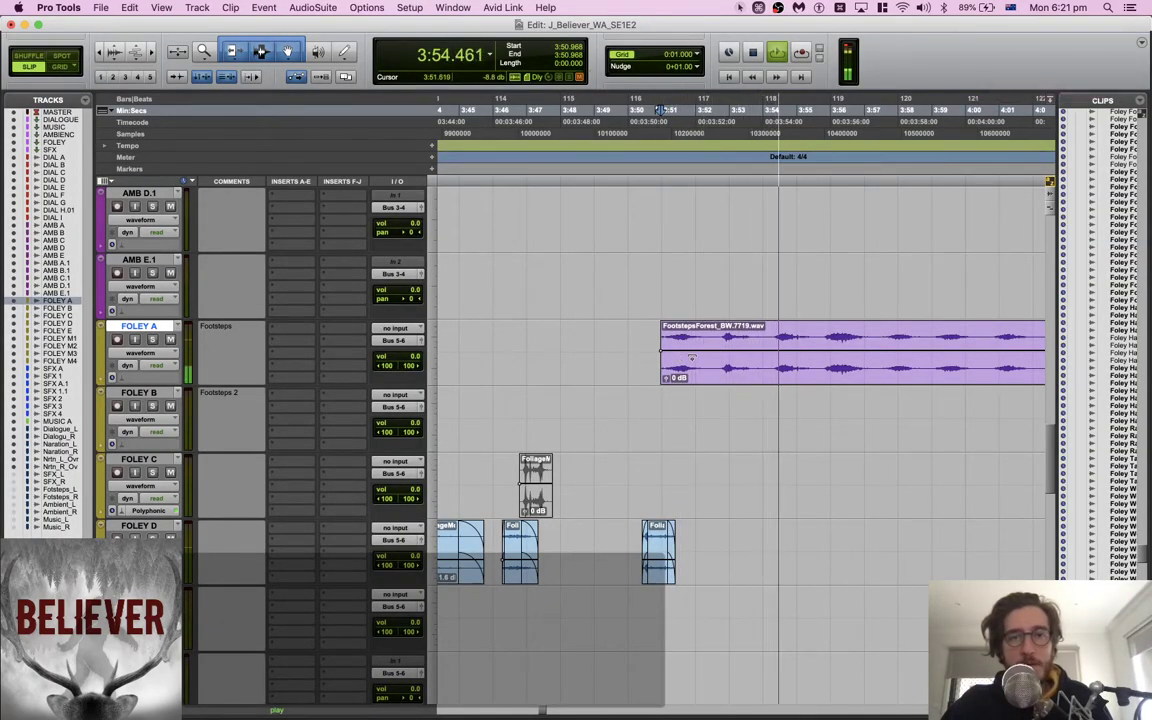
# Lower the FootstepsForest_BW.7719.wav clip's gain to -20.3 dB and audition it again
pyautogui.press('space')
pyautogui.moveTo(718, 350); pyautogui.dragTo(718, 366)
pyautogui.press('space')
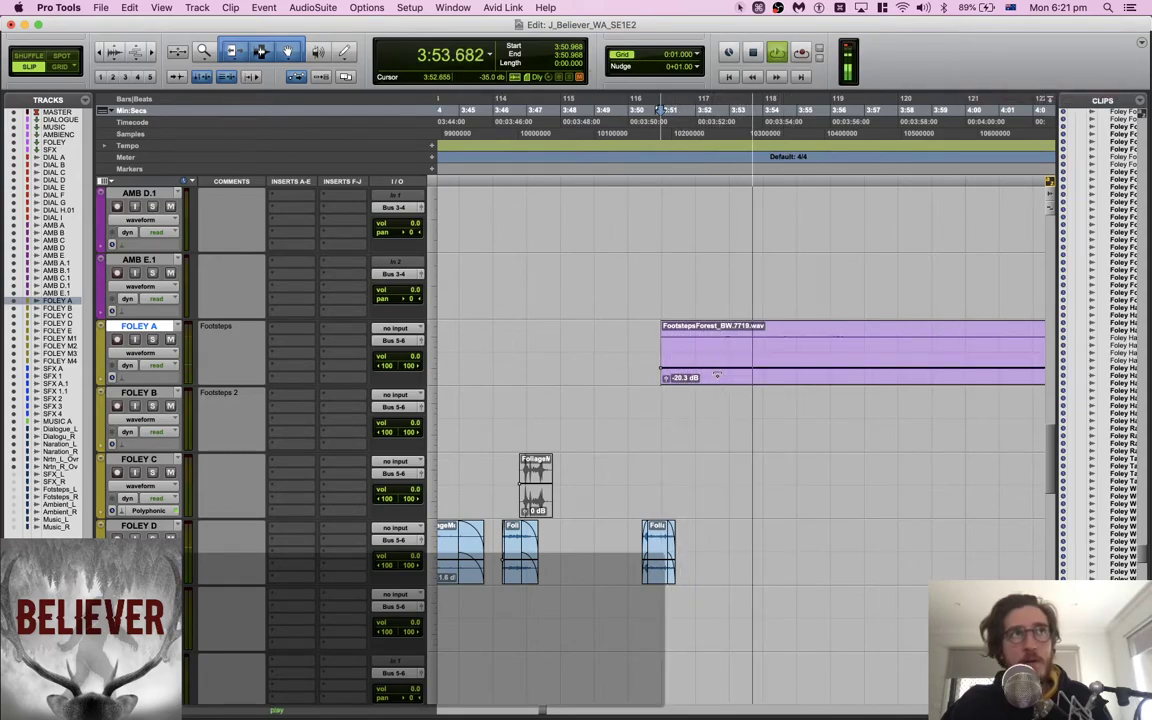
# Try FootstepsForest_BW.7718.wav from the Search app on the FOLEY B track in Pro Tools at about 3:51.0, and undo the placement
pyautogui.press('super+Tab')
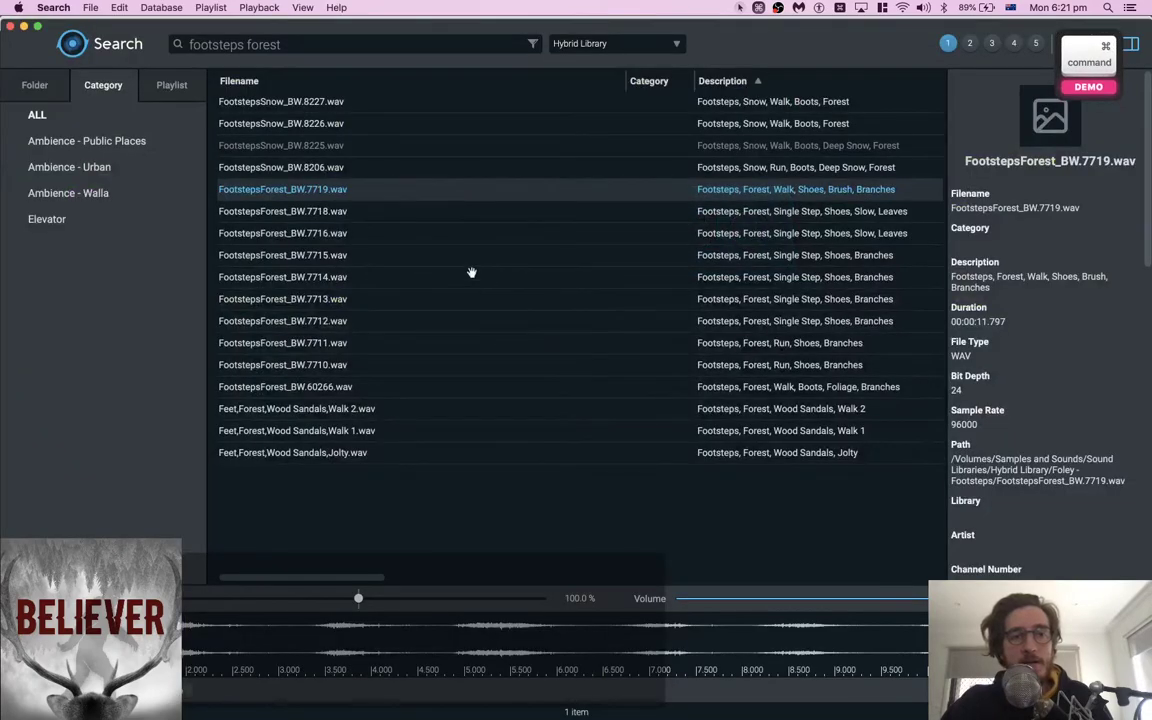
pyautogui.click(328, 220)
pyautogui.press('space')
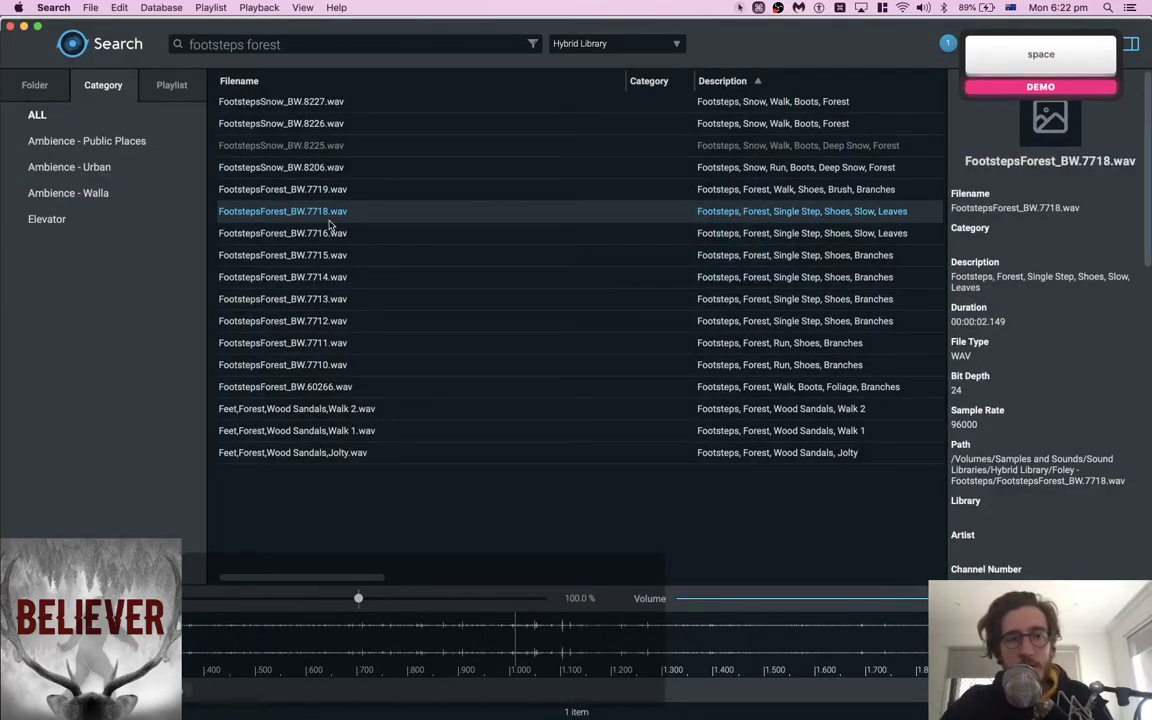
pyautogui.press('super+Tab')
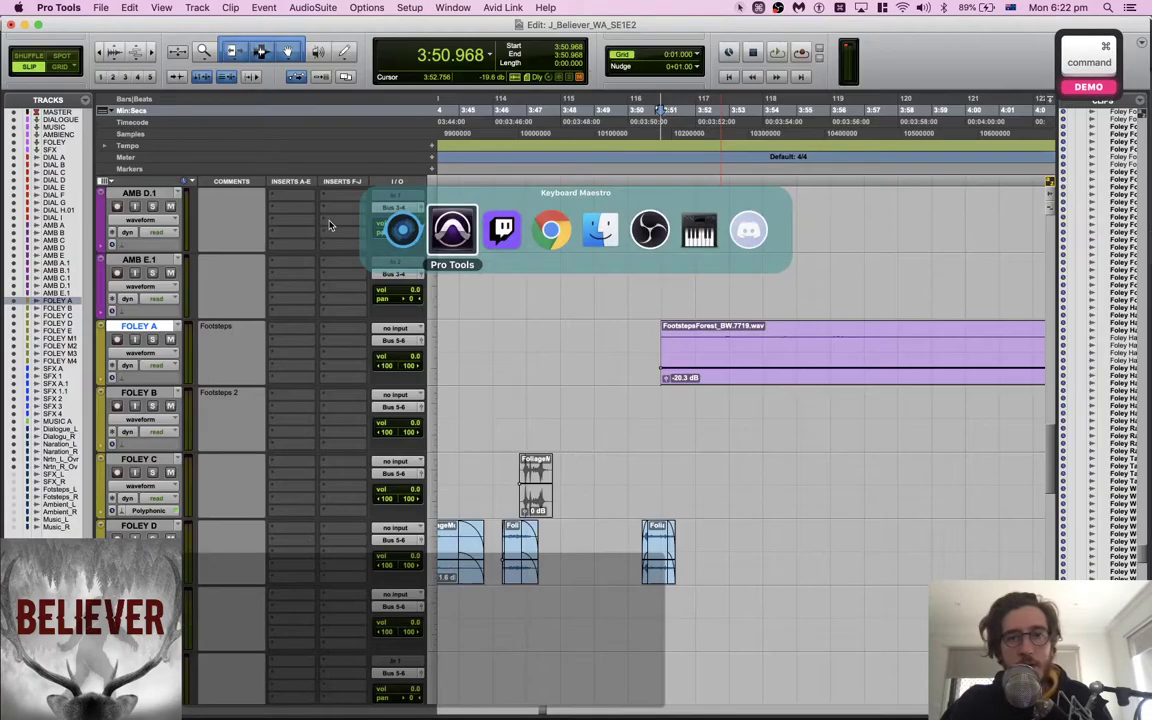
pyautogui.press(';')
pyautogui.press('super+Tab')
pyautogui.press('s')
pyautogui.press('space')
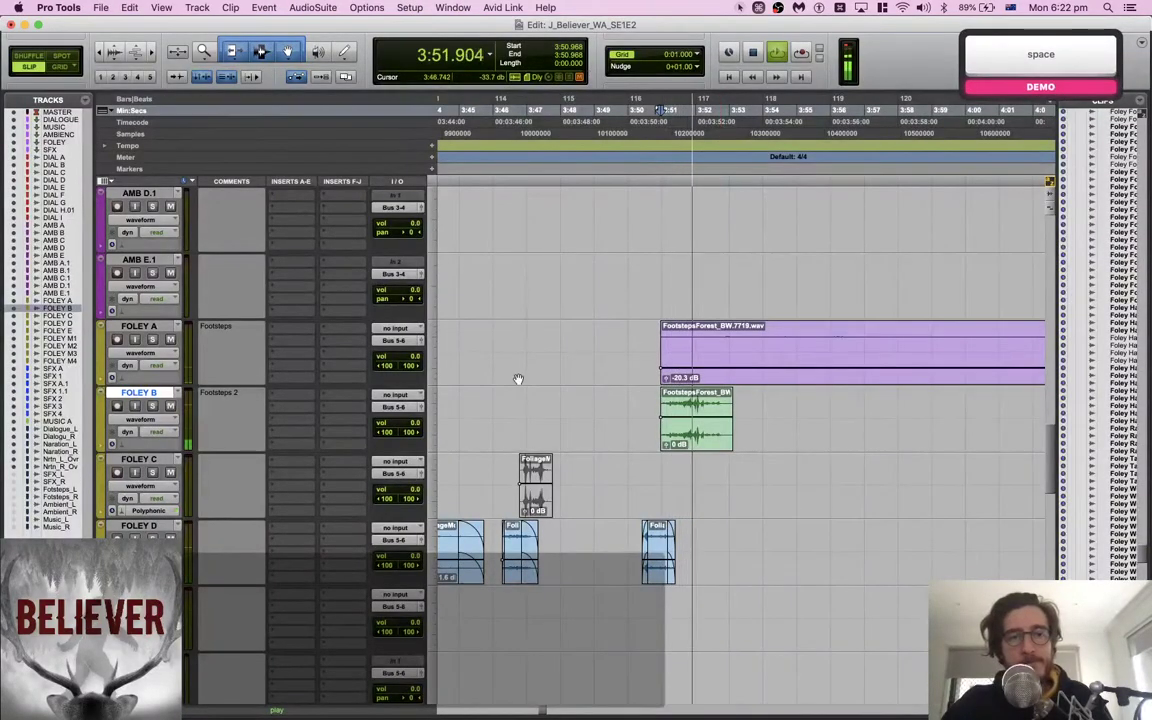
pyautogui.press('space')
pyautogui.press('super+z')
# Switch to the Search app and search the library for "footsteps sequence"
pyautogui.press('super+Tab')
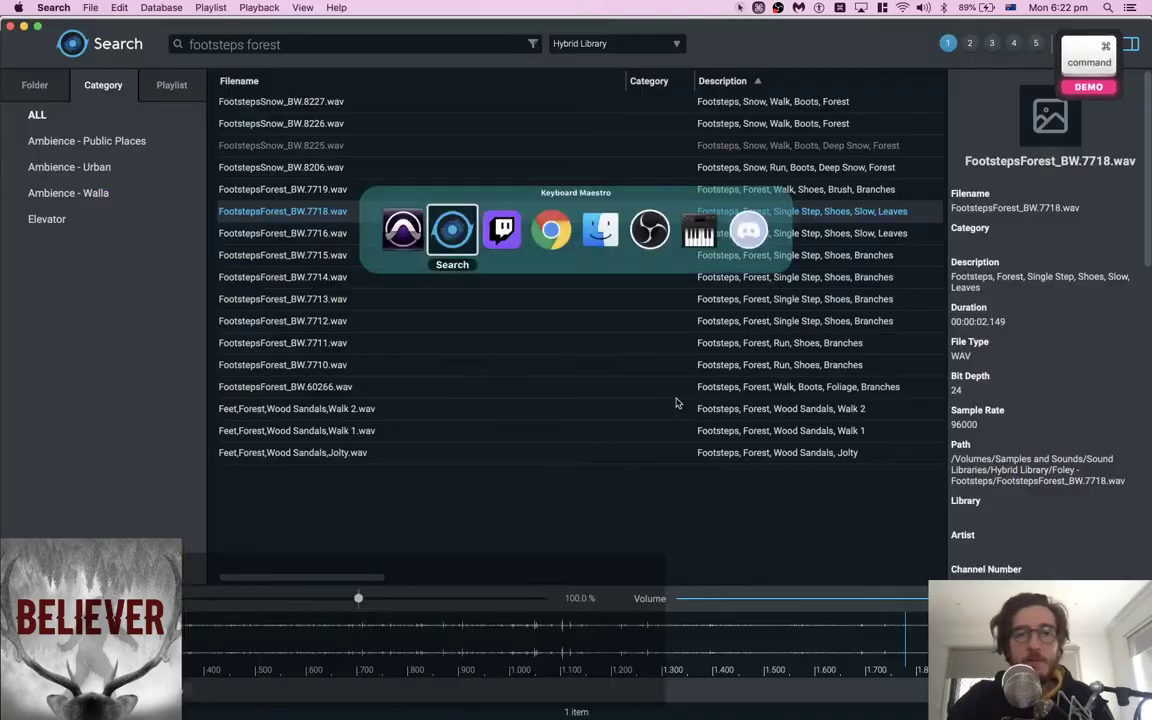
pyautogui.write('sequence')
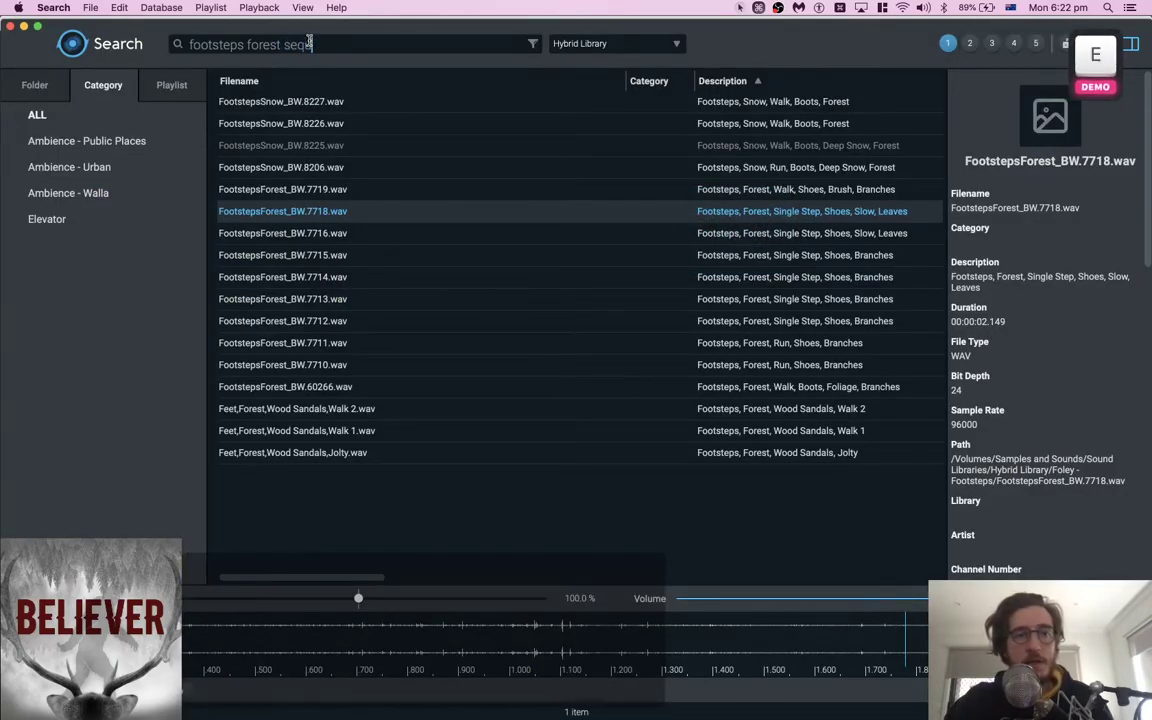
pyautogui.hotkey('alt', 'Left')
pyautogui.press('BackSpace')
pyautogui.press('BackSpace')
pyautogui.press('BackSpace')
pyautogui.press('BackSpace')
pyautogui.press('BackSpace')
pyautogui.press('BackSpace')
pyautogui.press('BackSpace')
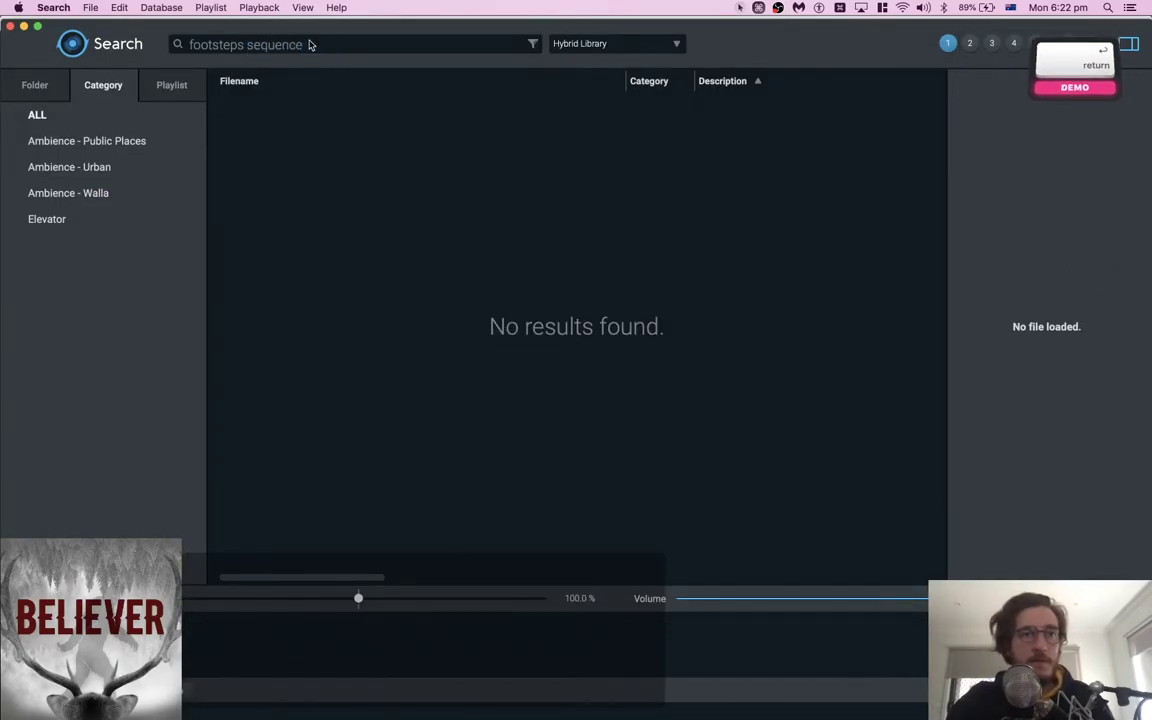
pyautogui.press('Return')
# Look through the footstep sequence recordings for a surface that suits walking in a forest
pyautogui.scroll(-10, 372, 300)
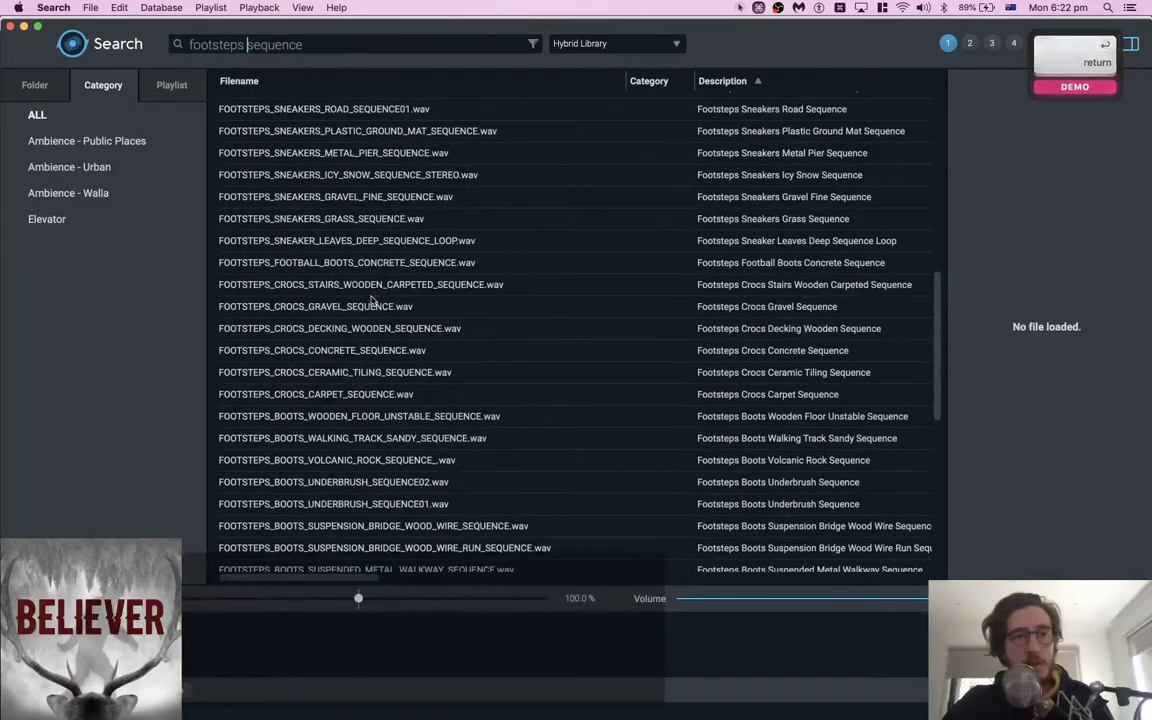
pyautogui.scroll(-5, 370, 300)
pyautogui.scroll(-1, 371, 190)
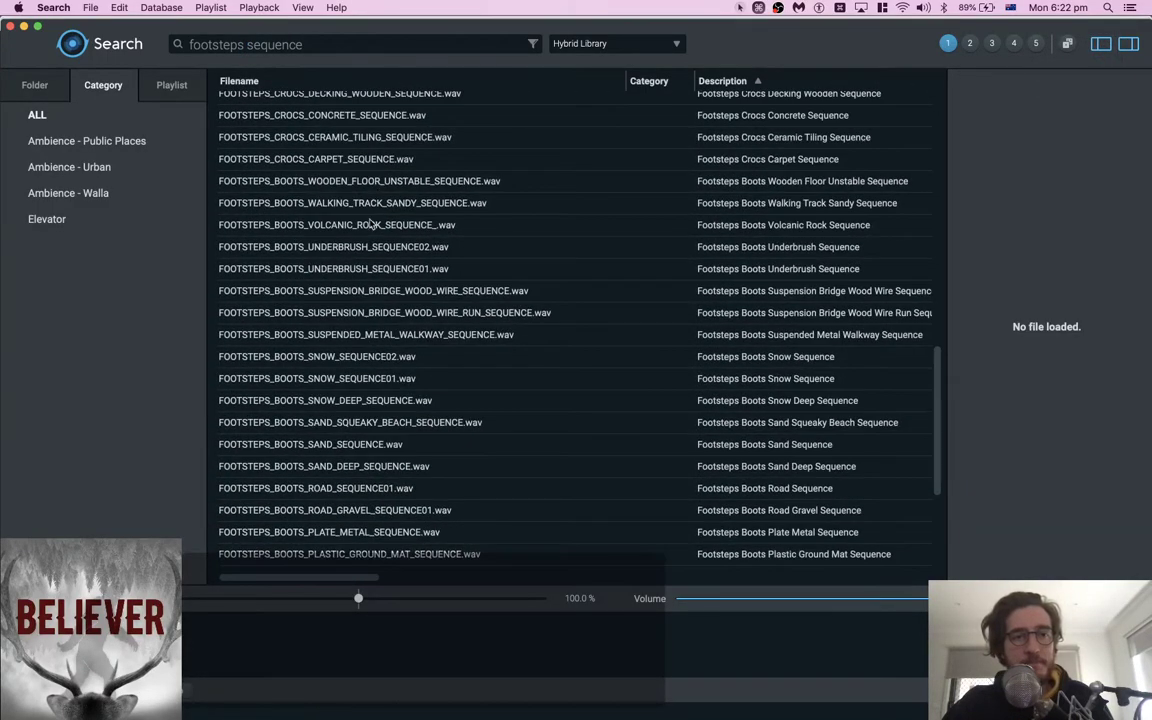
pyautogui.scroll(-5, 353, 373)
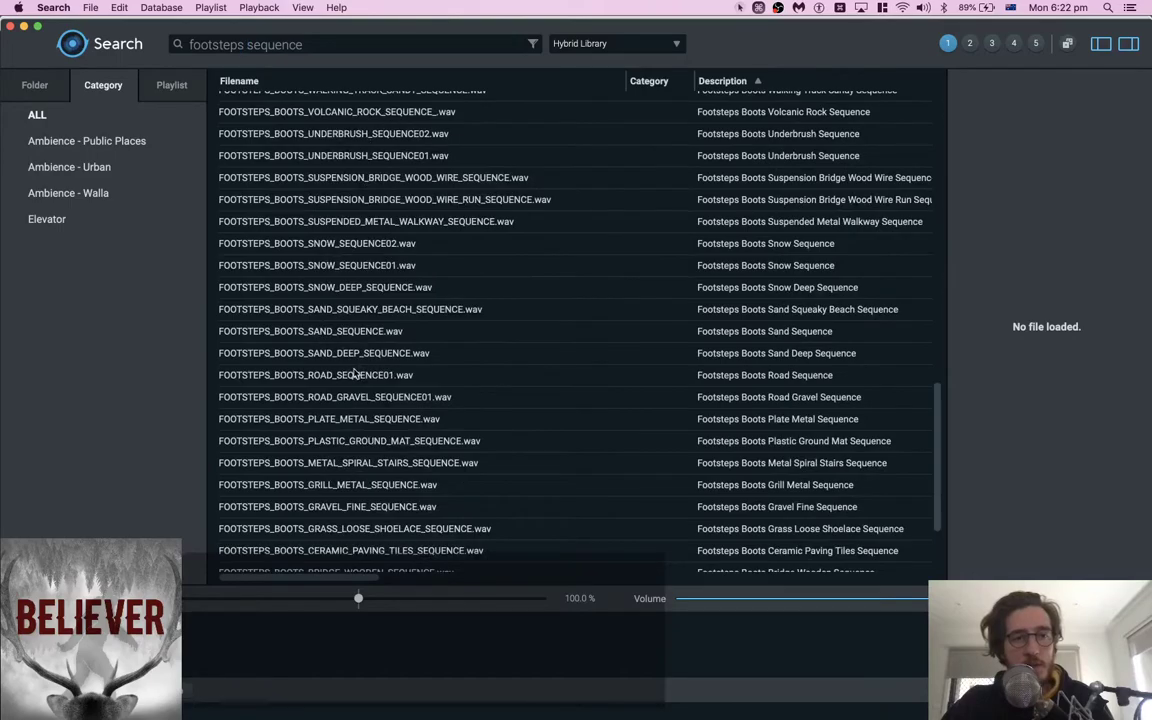
pyautogui.scroll(-5, 353, 373)
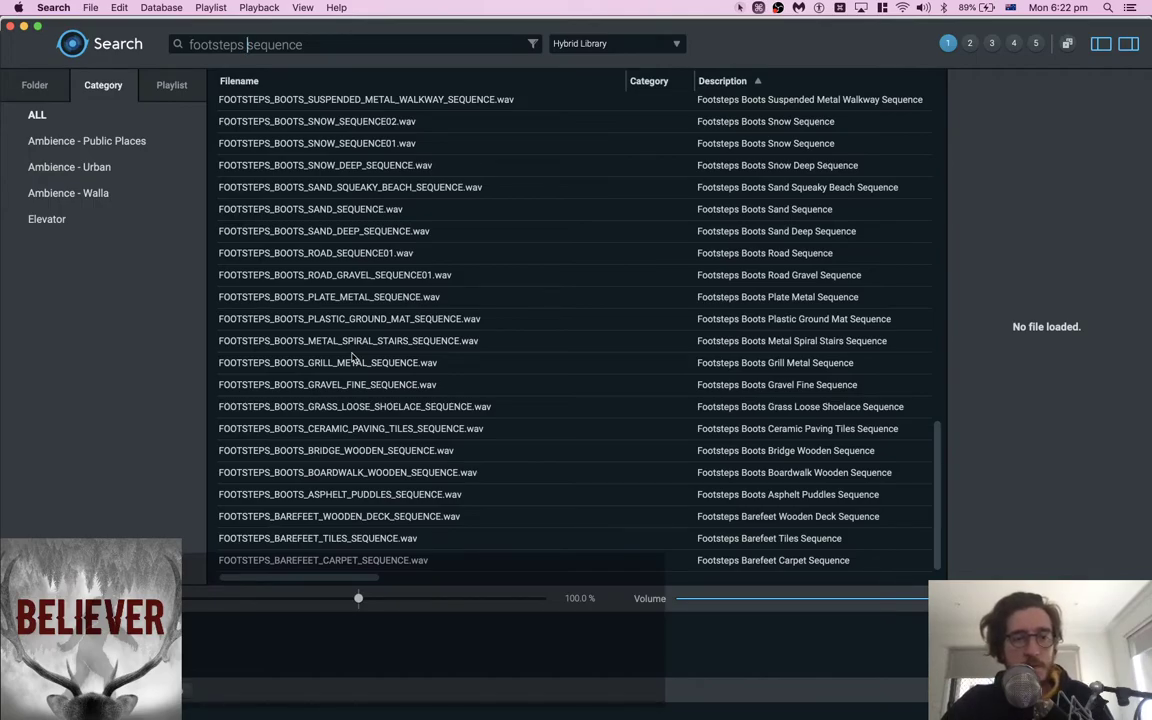
pyautogui.scroll(20, 352, 357)
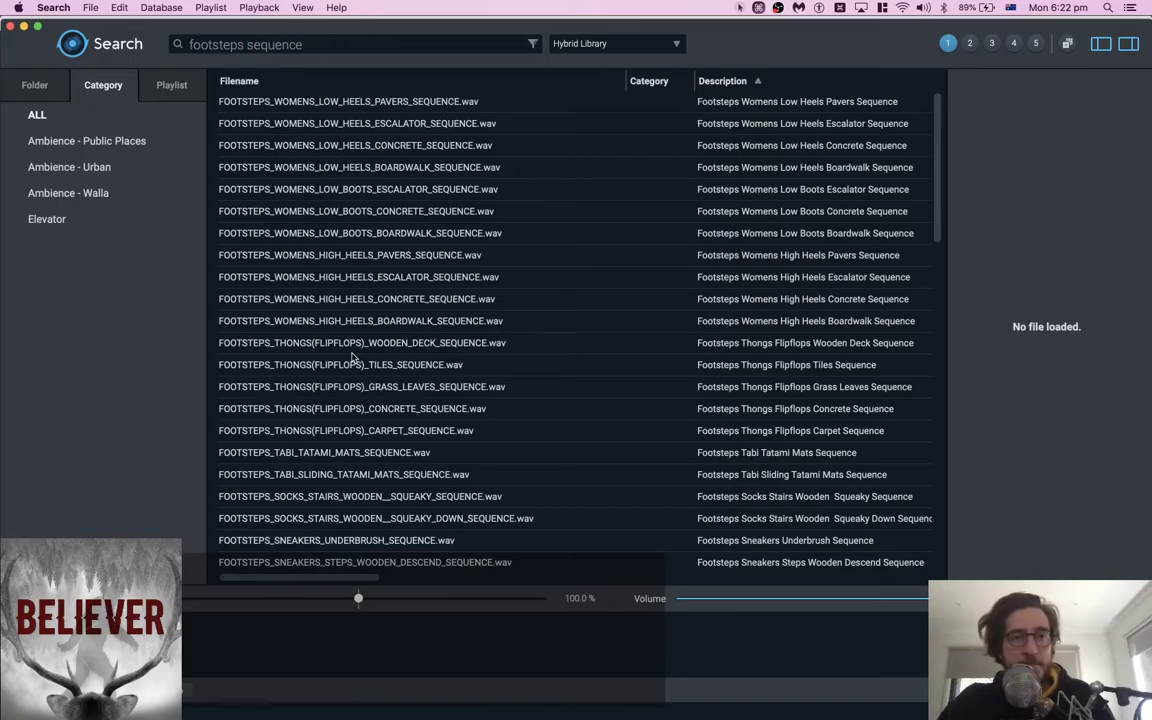
pyautogui.scroll(-6, 333, 318)
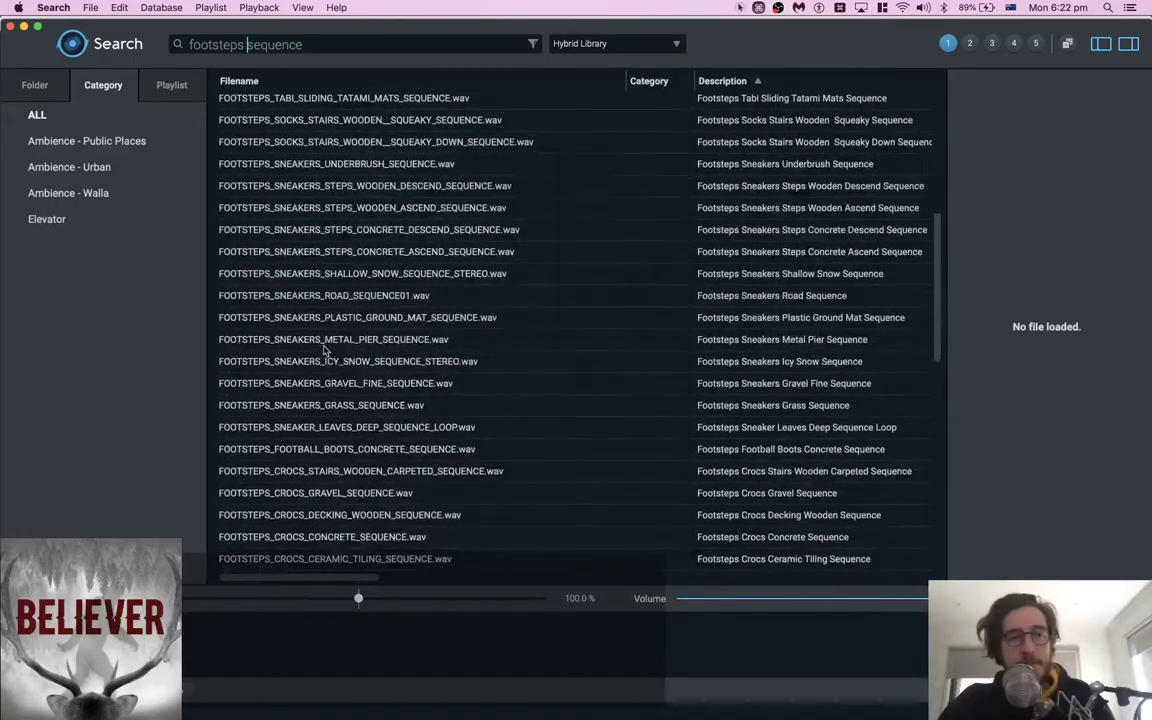
pyautogui.scroll(-2, 322, 342)
pyautogui.hscroll(-1, 322, 342)
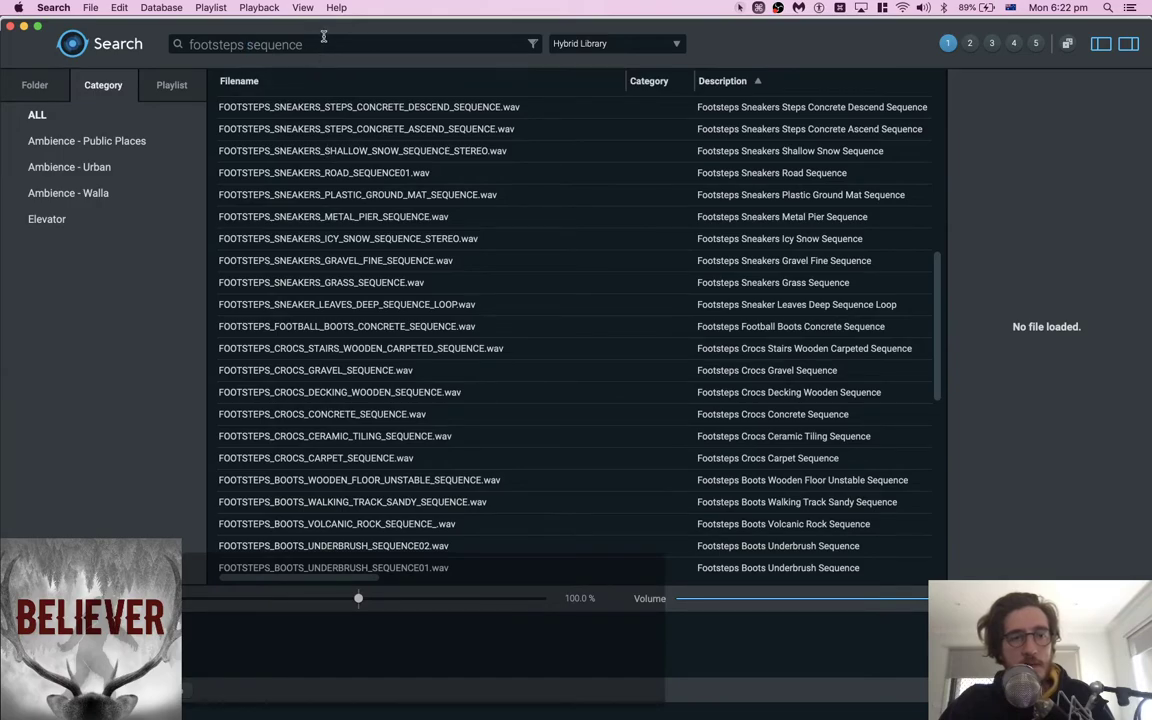
# Search the sound library for "footsteps forest" again
pyautogui.press('shift')
pyautogui.write('for')
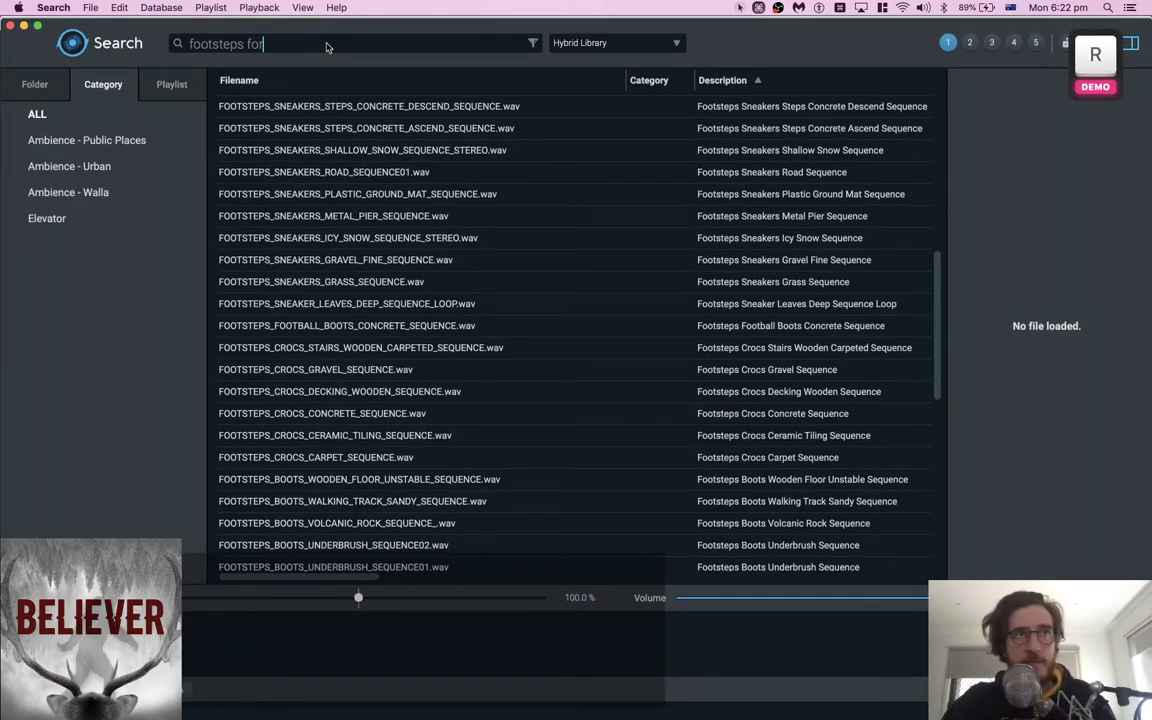
pyautogui.write('est')
pyautogui.press('Return')
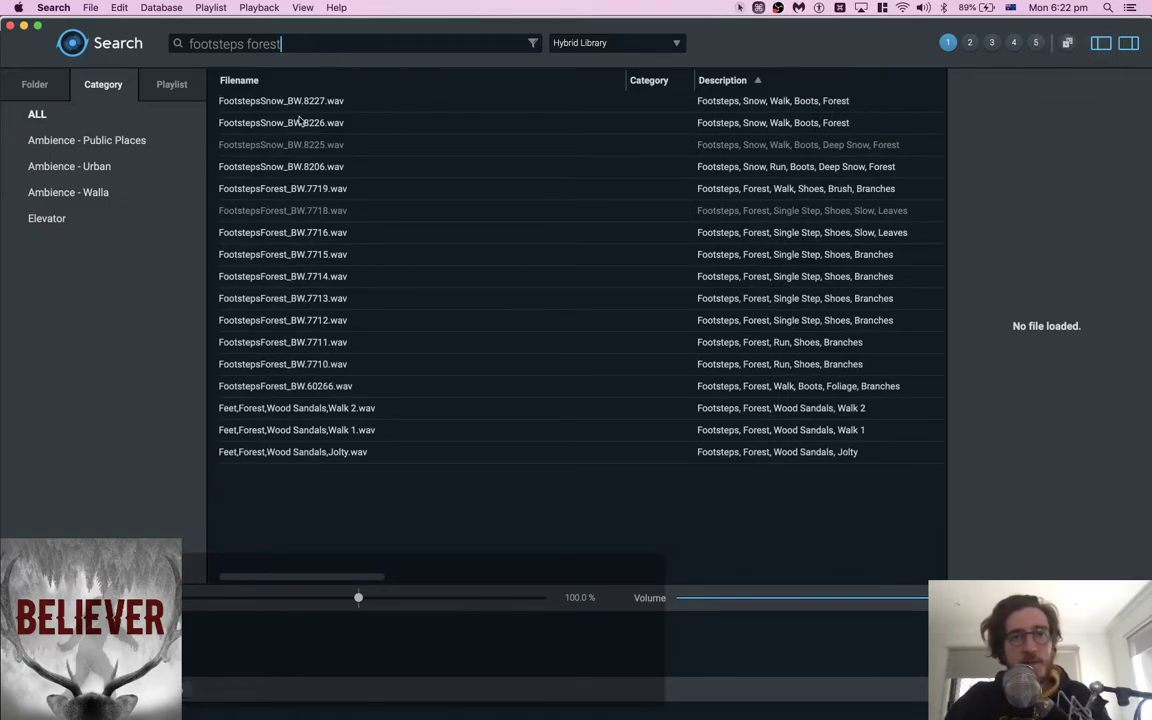
# Try FootstepsForest_BW.7719.wav on the FOLEY B track in Pro Tools at about 3:51.0 and audition it
pyautogui.click(309, 190)
pyautogui.press('super+Tab')
pyautogui.press('super+Tab')
pyautogui.press('super+Tab')
pyautogui.press('space')
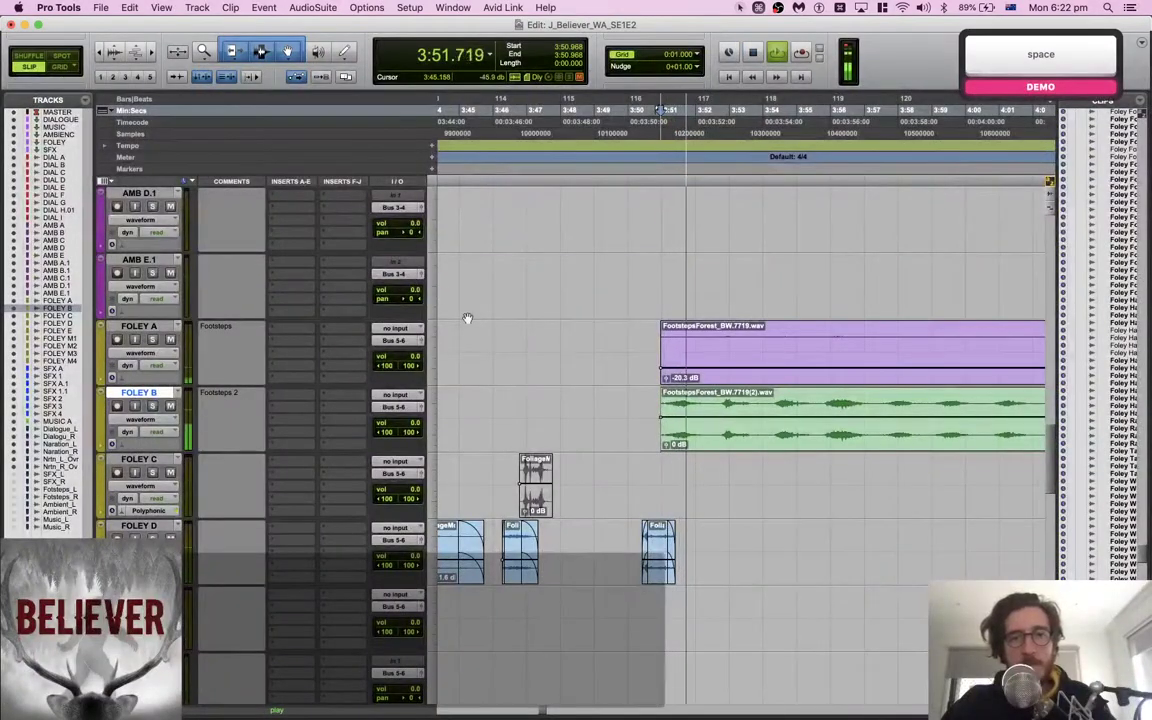
pyautogui.press('space')
# Replace the FOLEY B clip at about 3:51.0 with FootstepsSnow_BW.8226.wav from the Search app and lower its clip gain slightly while auditioning
pyautogui.press('super+Tab')
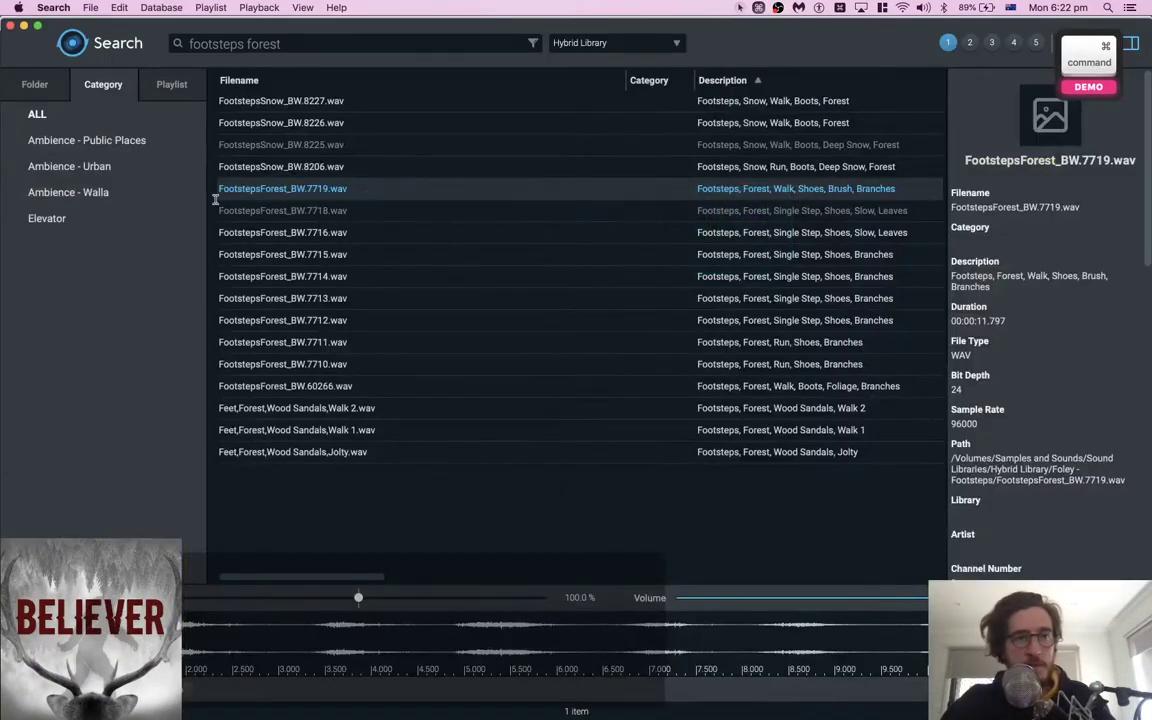
pyautogui.click(282, 125)
pyautogui.press('super+Tab')
pyautogui.press('space')
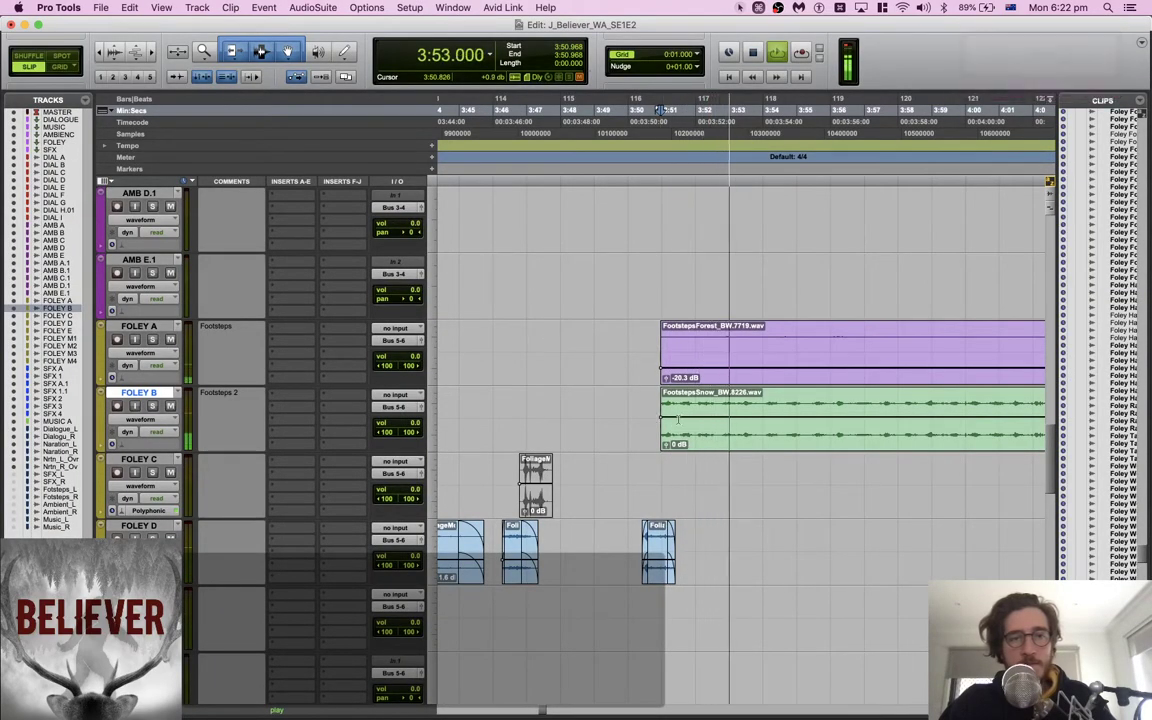
pyautogui.moveTo(749, 424); pyautogui.dragTo(749, 427)
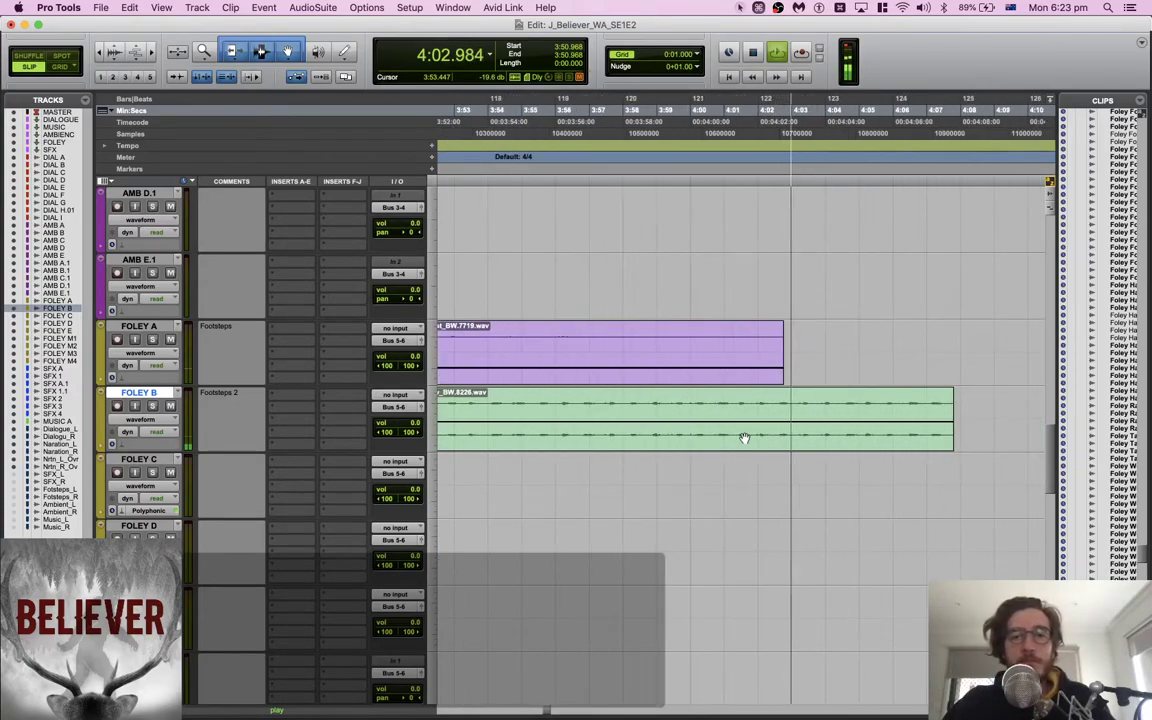
pyautogui.press('space')
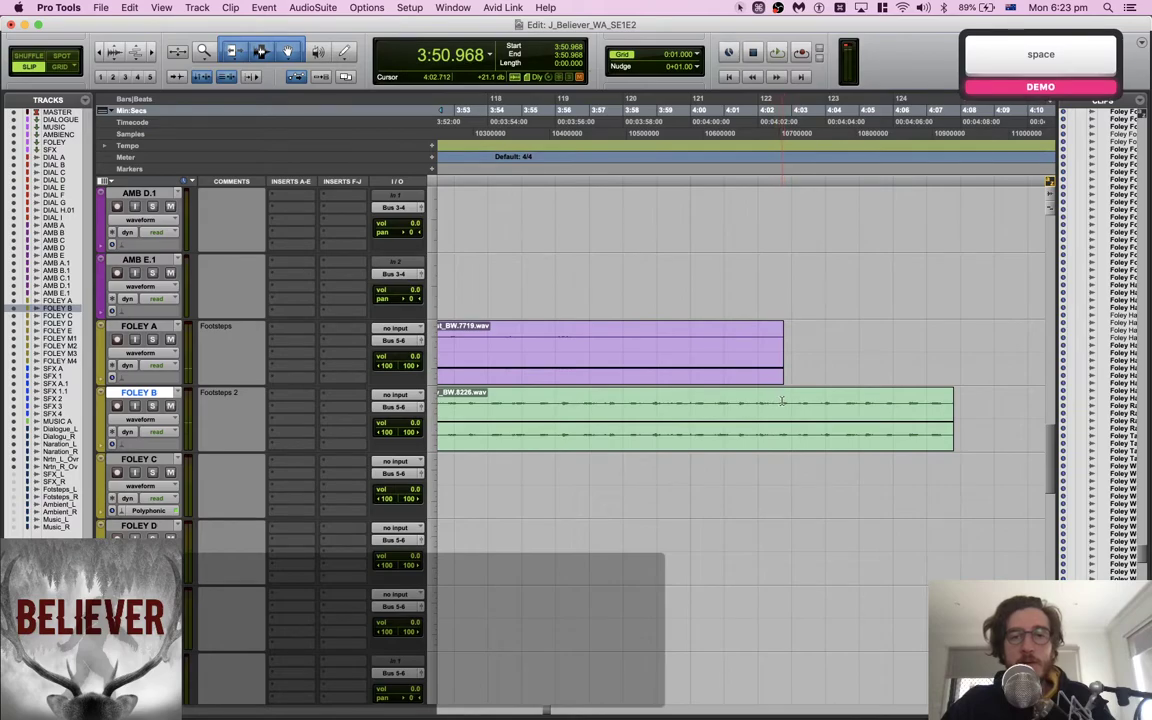
# Trim the FootstepsSnow_BW.8226.wav clip to end at about 4:03.7 with a fade-out about 2.2 s long, audition it and save the session
pyautogui.click(815, 404)
pyautogui.press('s')
pyautogui.moveTo(815, 404); pyautogui.dragTo(740, 401)
pyautogui.hotkey('ctrl', 'f')
pyautogui.click(574, 367)
pyautogui.press('Return')
pyautogui.click(695, 401)
pyautogui.press('space')
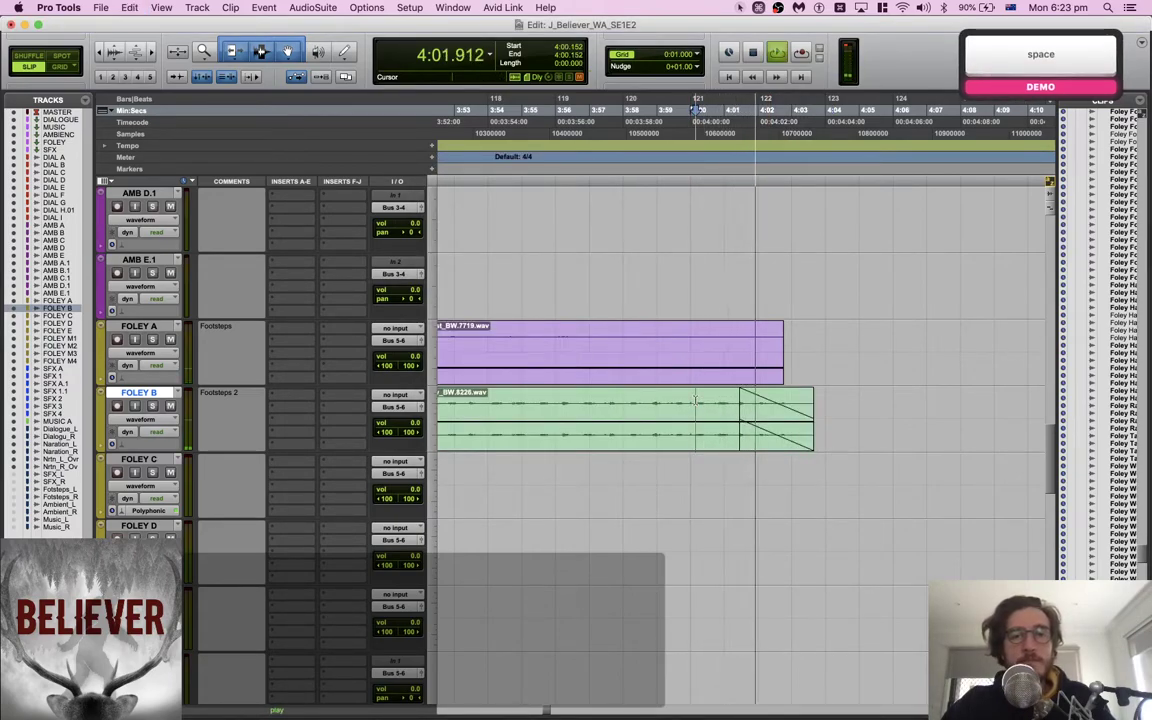
pyautogui.press('super+s')
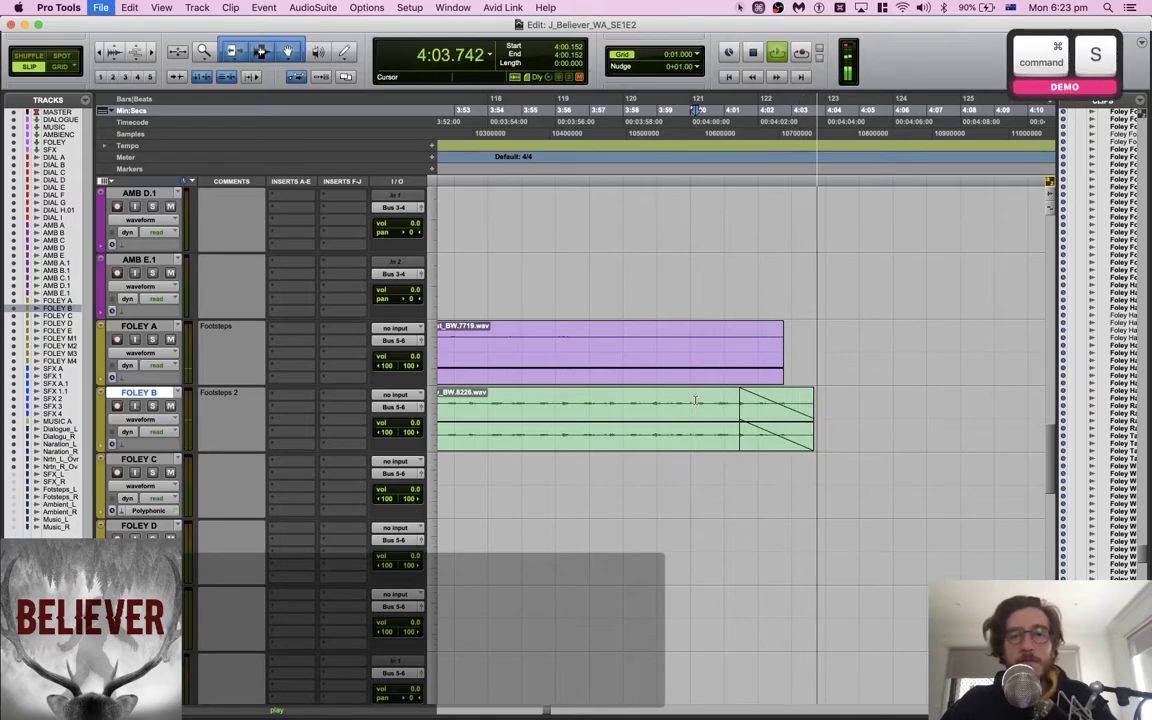
# Check the dialogue and ambience tracks during playback past 4:04, and set the insertion point on FOLEY A at about 4:09.7
pyautogui.scroll(10, 695, 401)
pyautogui.scroll(8, 695, 401)
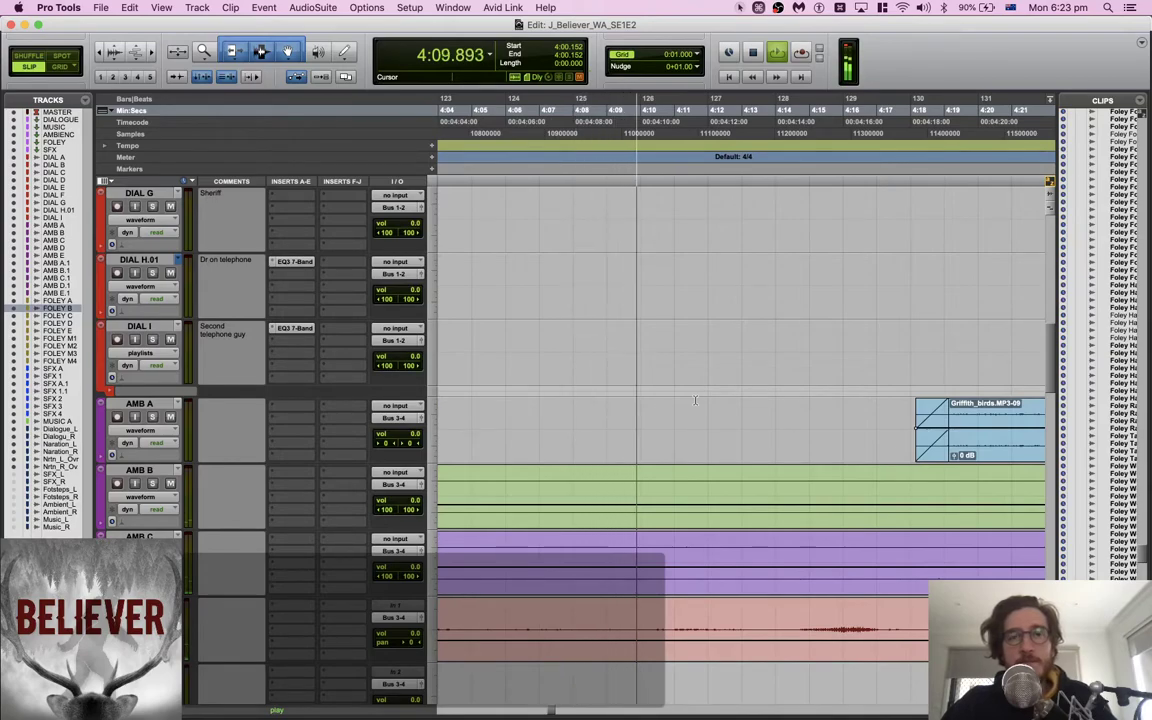
pyautogui.scroll(-4, 695, 401)
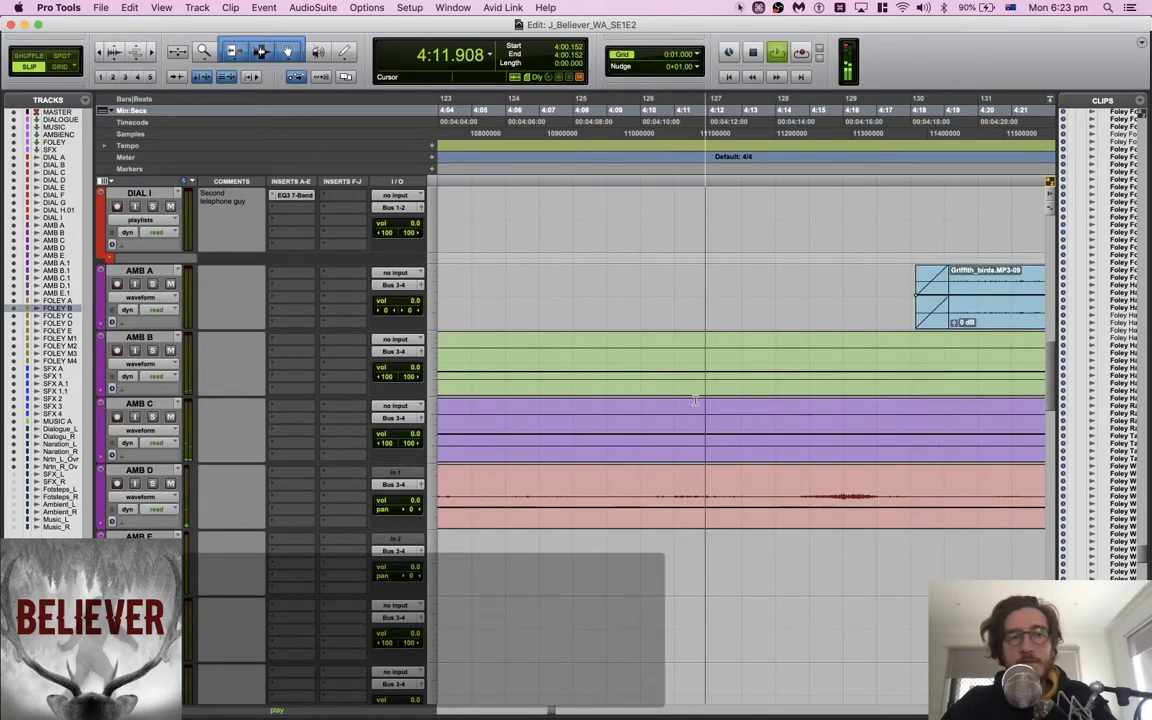
pyautogui.scroll(-10, 695, 401)
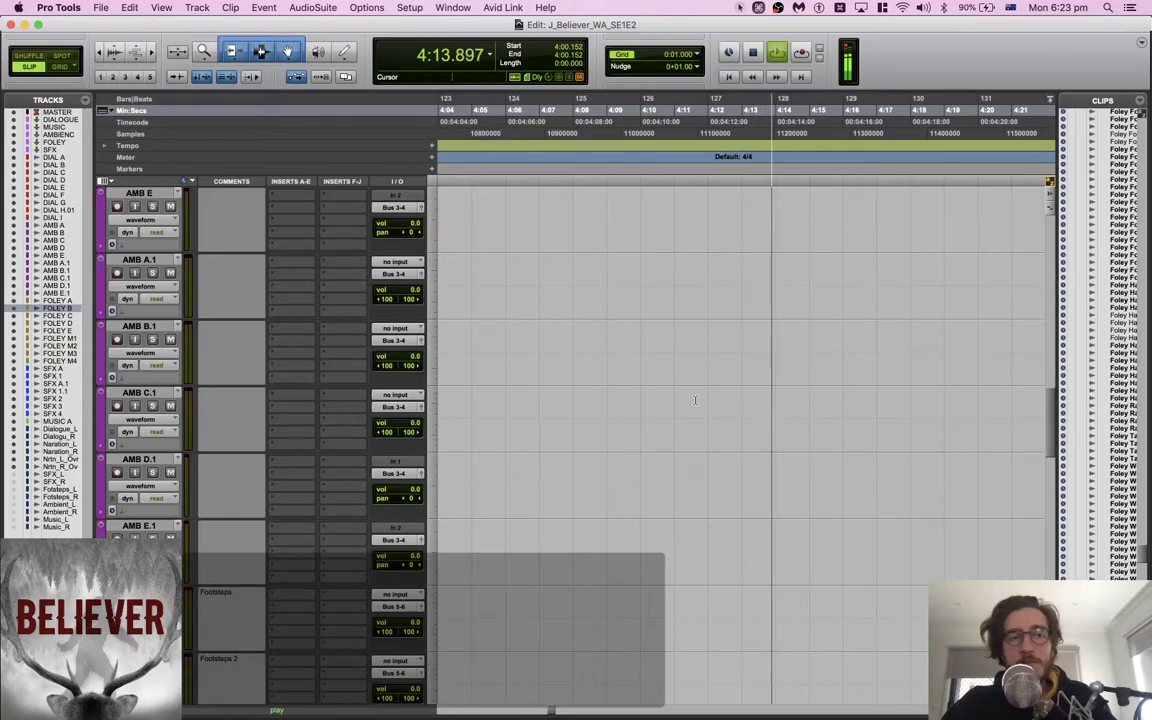
pyautogui.scroll(-8, 695, 401)
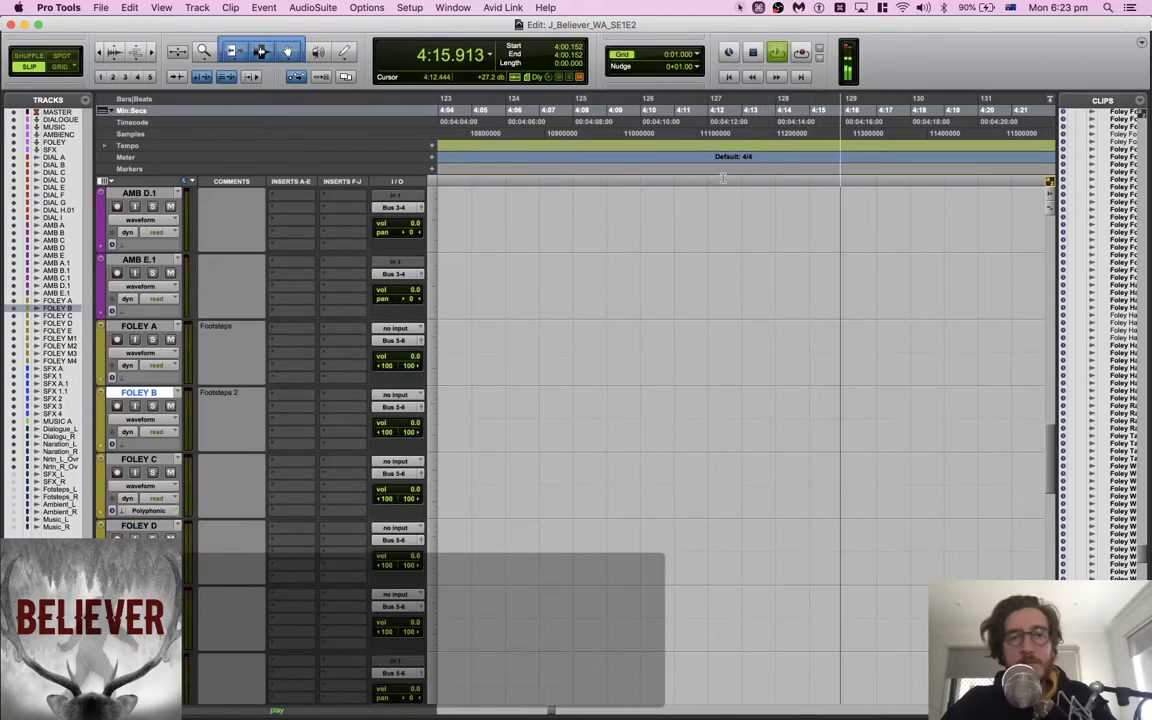
pyautogui.press('space')
pyautogui.click(631, 350)
# Search the library in the Search app for "popping" and look through the sounds
pyautogui.press('super+Tab')
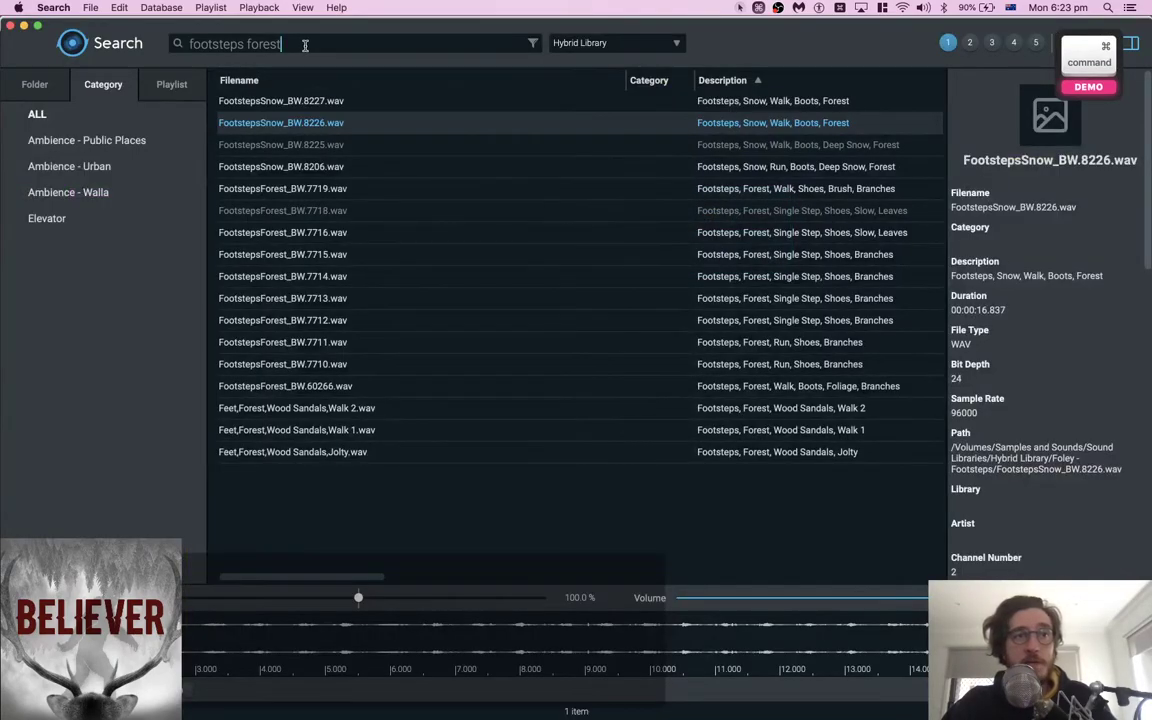
pyautogui.press('super+a')
pyautogui.write('popping')
pyautogui.press('Return')
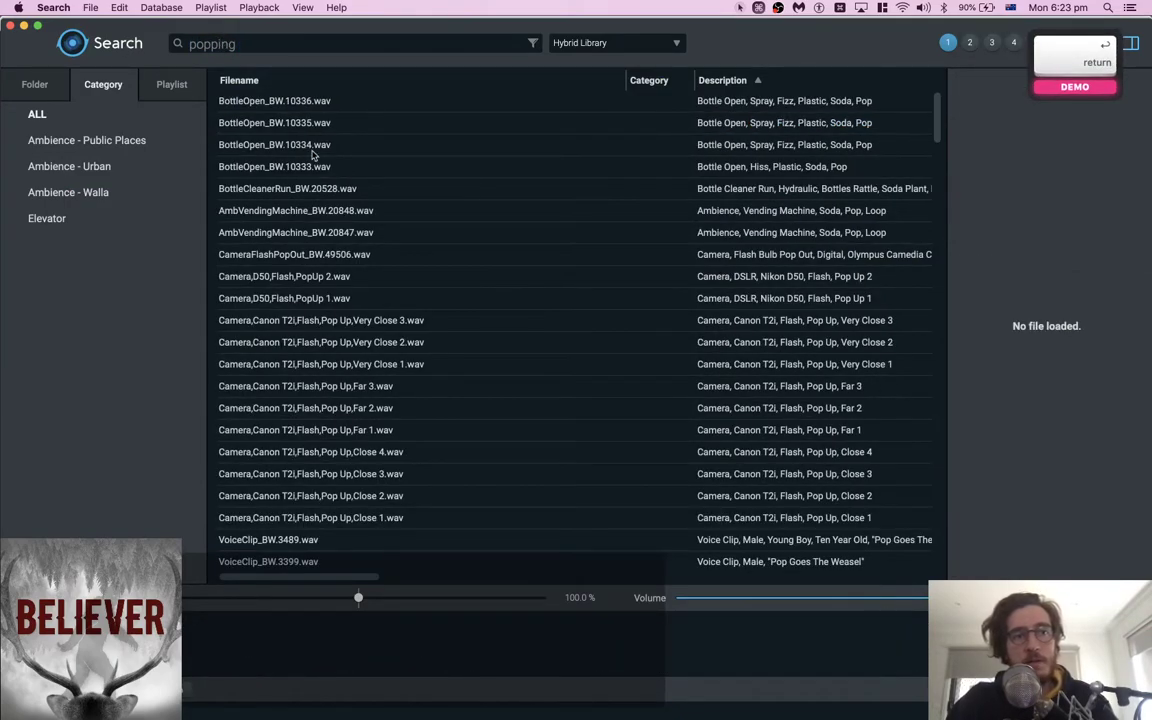
pyautogui.scroll(-5, 381, 205)
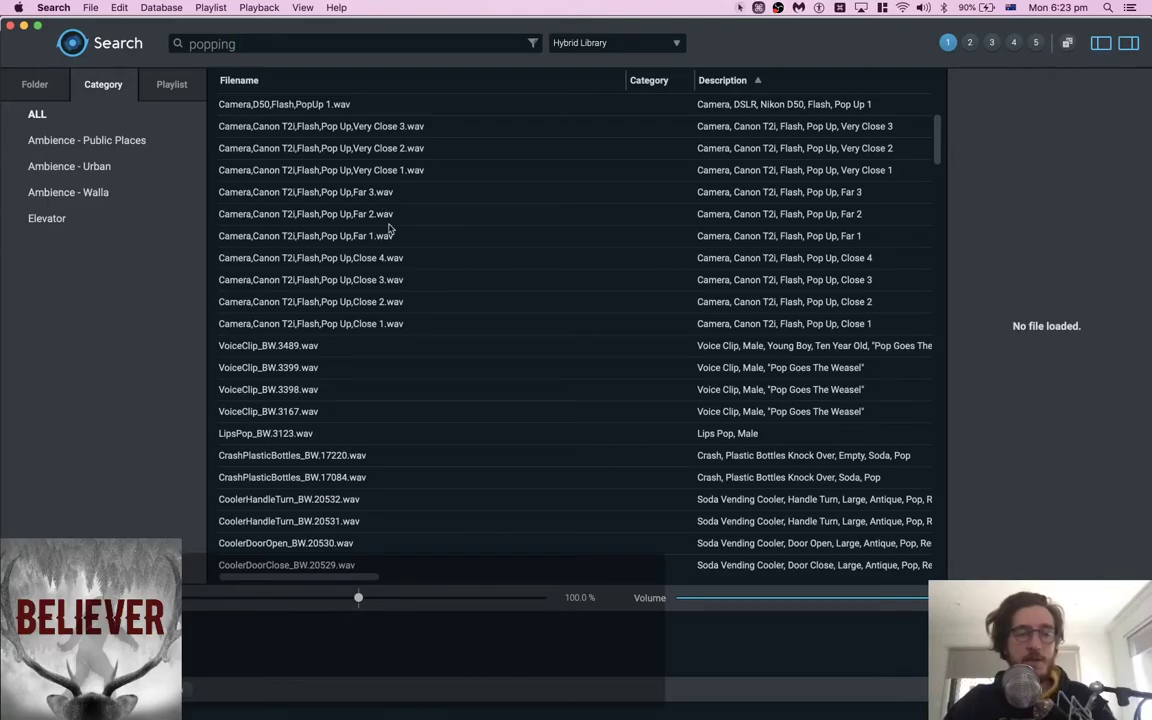
pyautogui.scroll(-4, 390, 230)
# Search the library for "popping bone" and for "bone" alone
pyautogui.press('super')
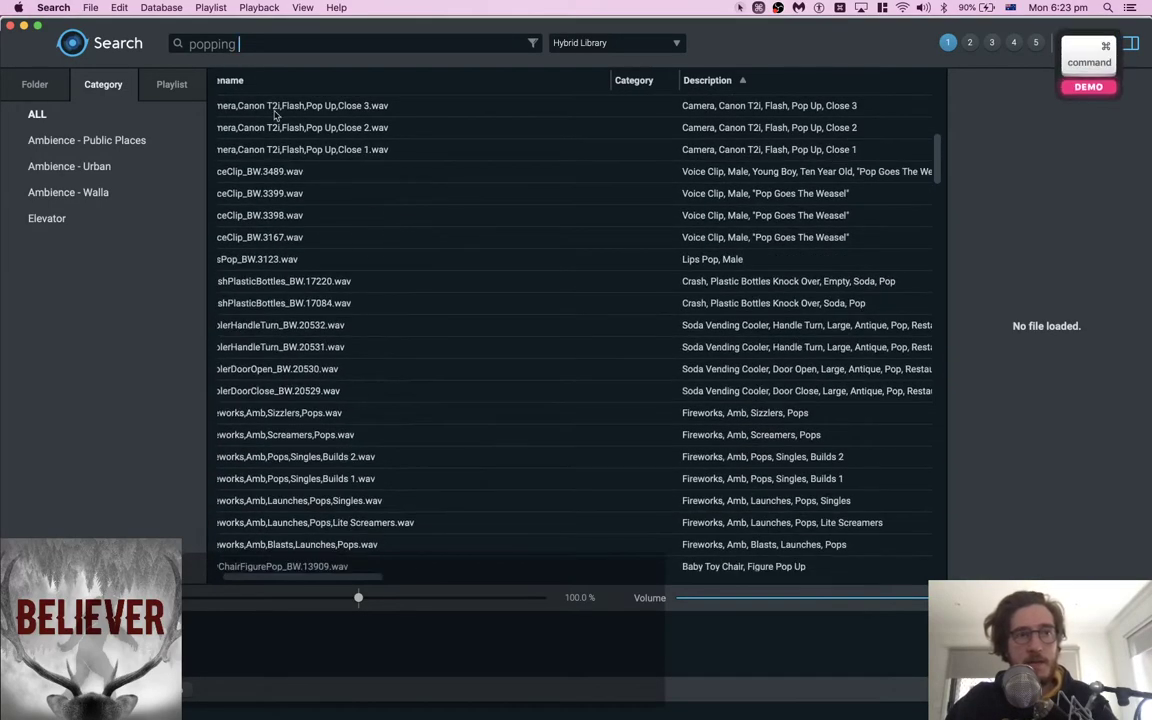
pyautogui.write('bone')
pyautogui.press('Return')
pyautogui.press('super+a')
pyautogui.write('bone')
pyautogui.press('Return')
pyautogui.hscroll(-2, 366, 151)
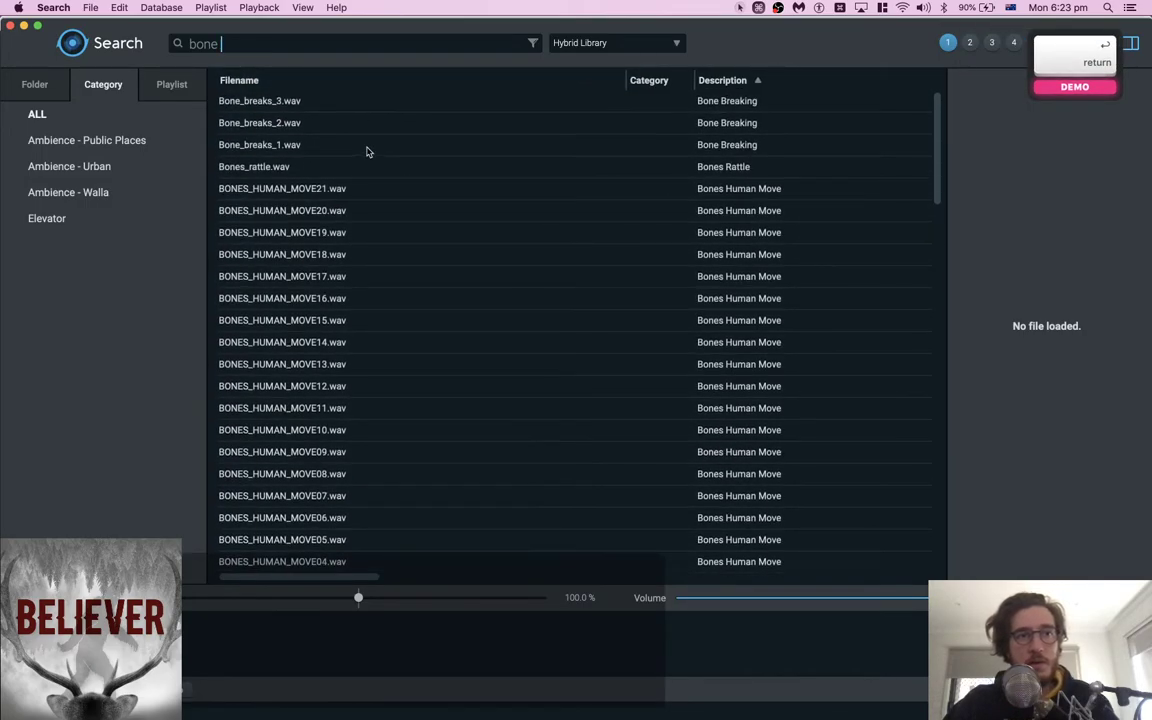
# Search the library for "cracking" and narrow it to "cracking bone"
pyautogui.press('super+a')
pyautogui.write('cracking')
pyautogui.press('Return')
pyautogui.write('bone')
pyautogui.press('Return')
# Search the library for "cracking knuckles" and for "knuckles" alone, and preview KnucklesCrack_BW.16302.wav
pyautogui.press('super+a')
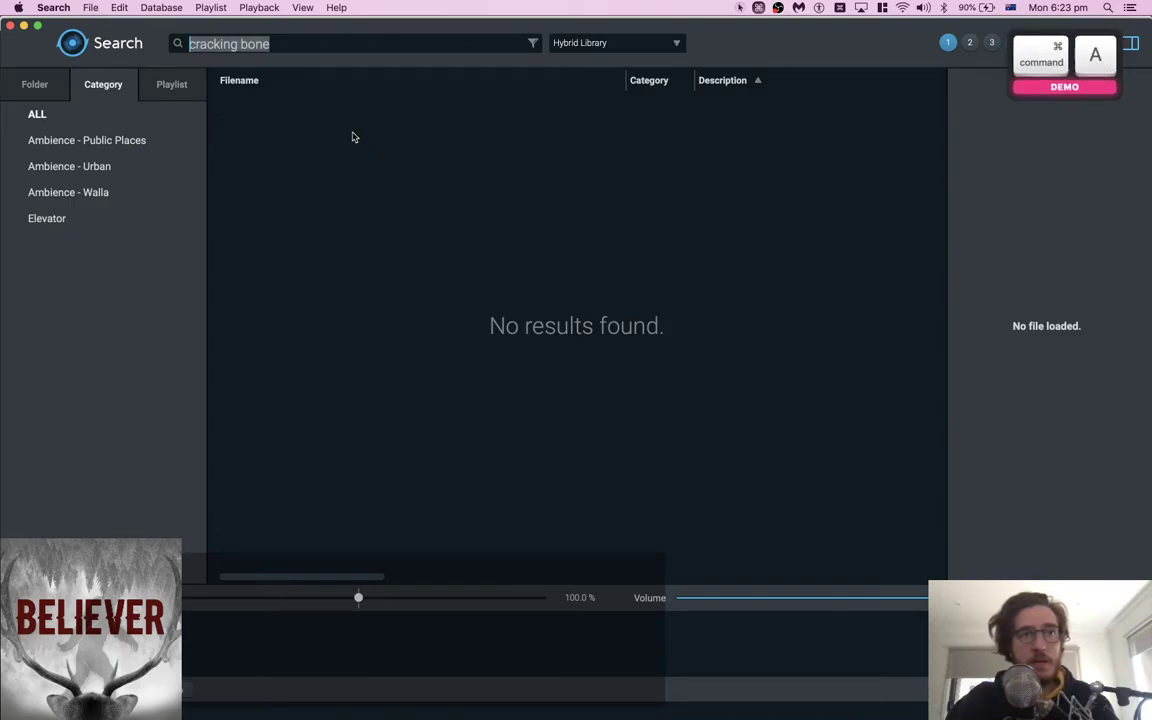
pyautogui.write('cracki')
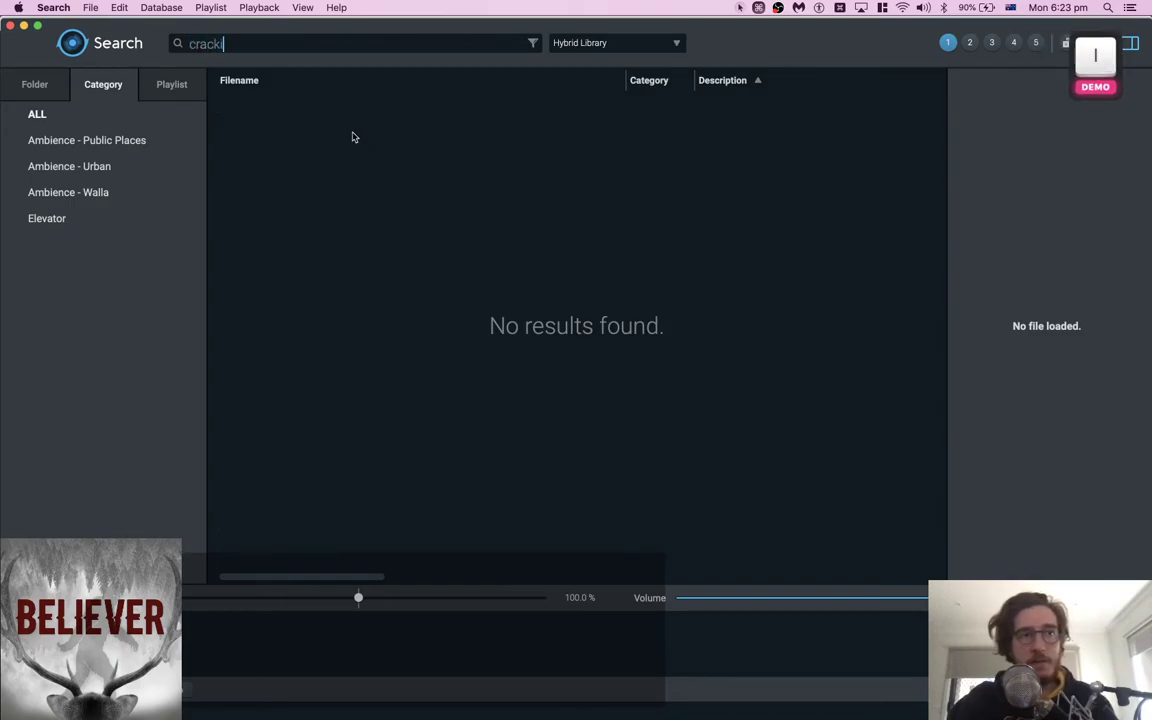
pyautogui.write('ng knuckles')
pyautogui.press('Return')
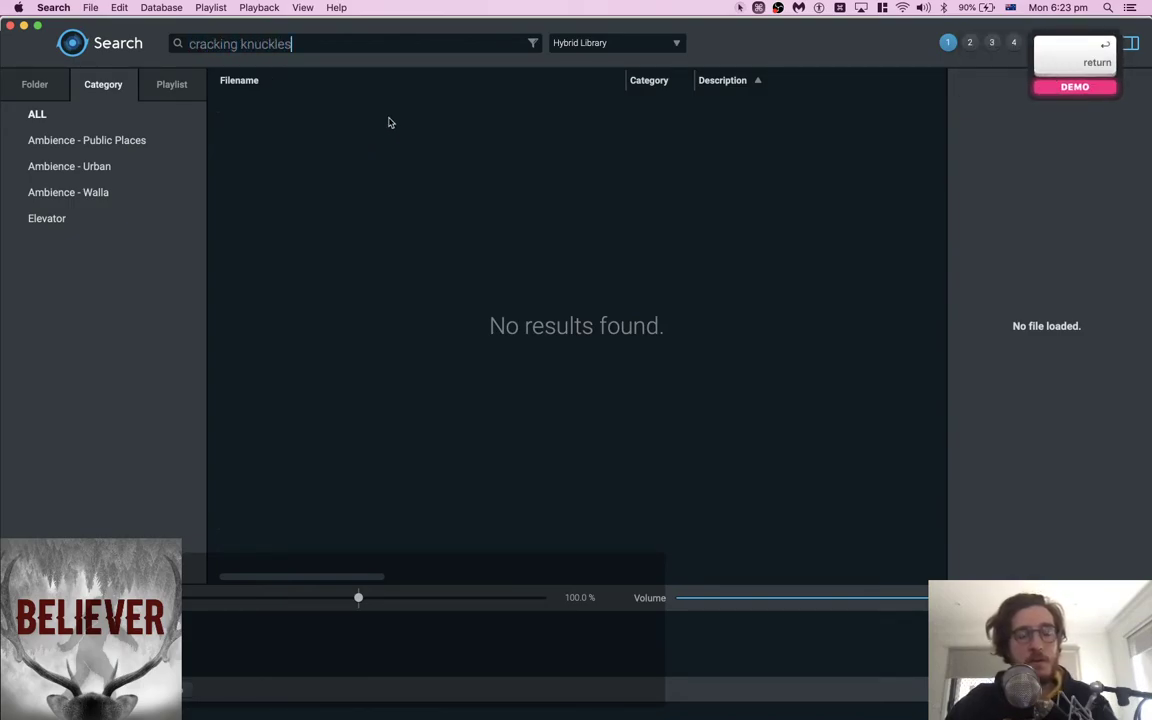
pyautogui.hotkey('alt', 'shift', 'Left')
pyautogui.write('toes')
pyautogui.press('super+shift+Left')
pyautogui.write('knuckles')
pyautogui.press('Return')
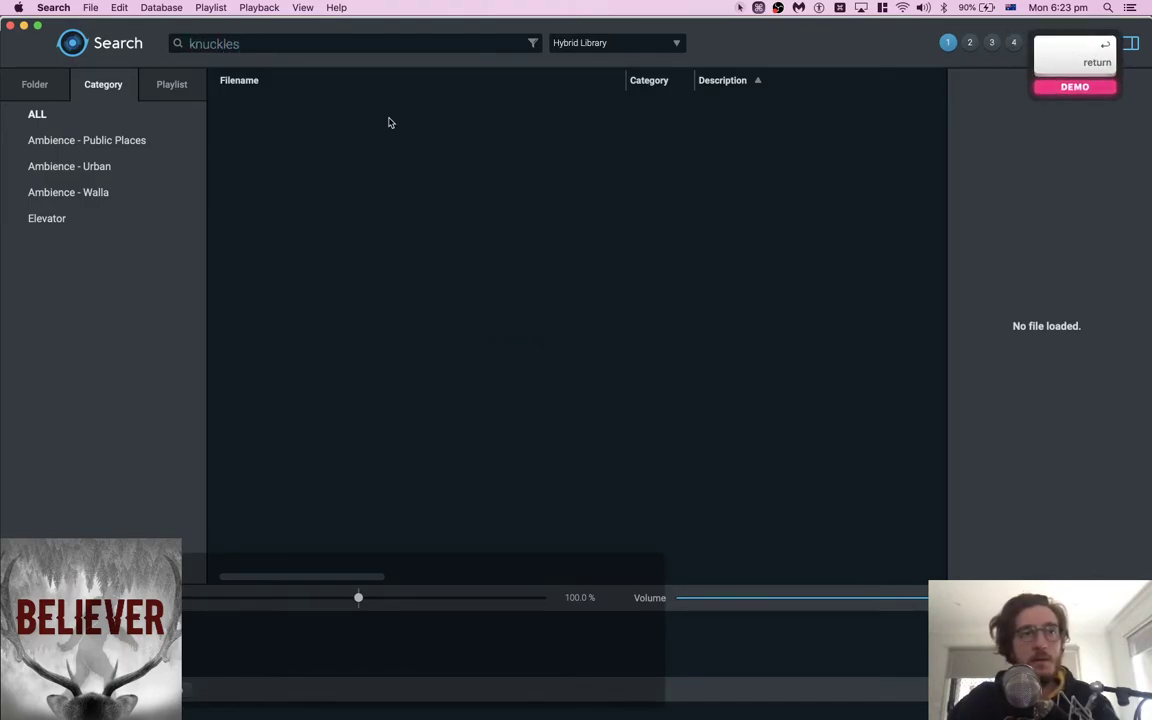
pyautogui.press('space')
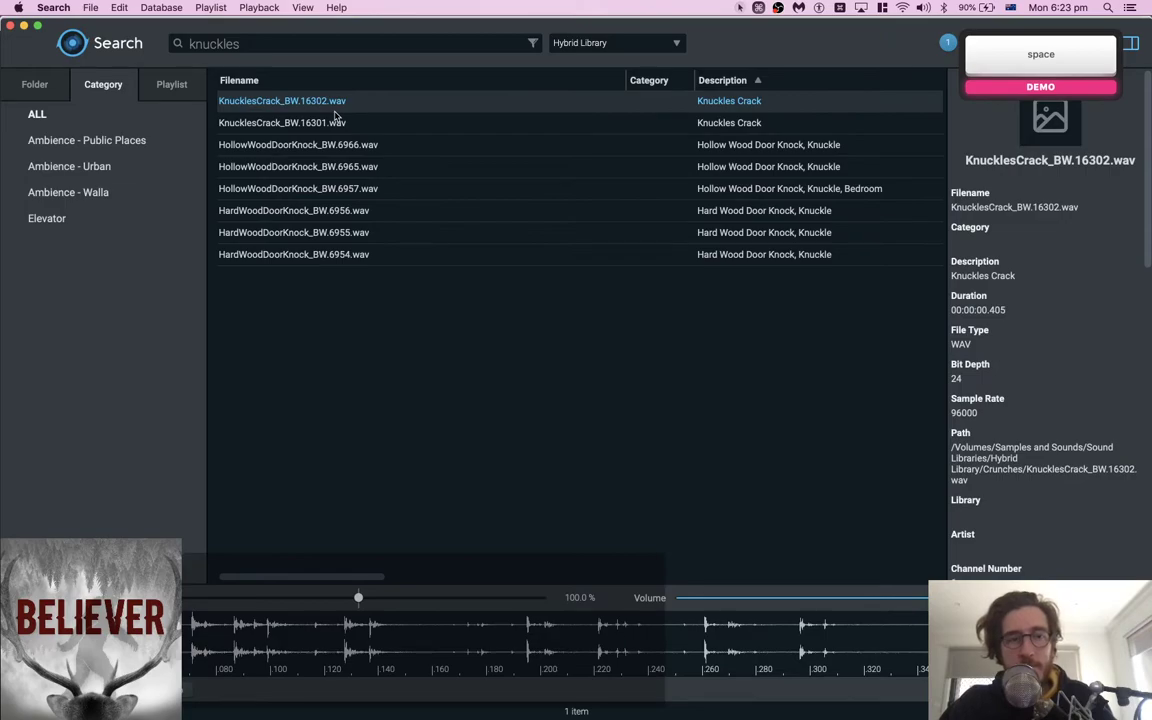
# Target the FOLEY C track in Pro Tools at about 4:09.7 and send KnucklesCrack_BW.16302.wav to it from the Search app
pyautogui.press('super+Tab')
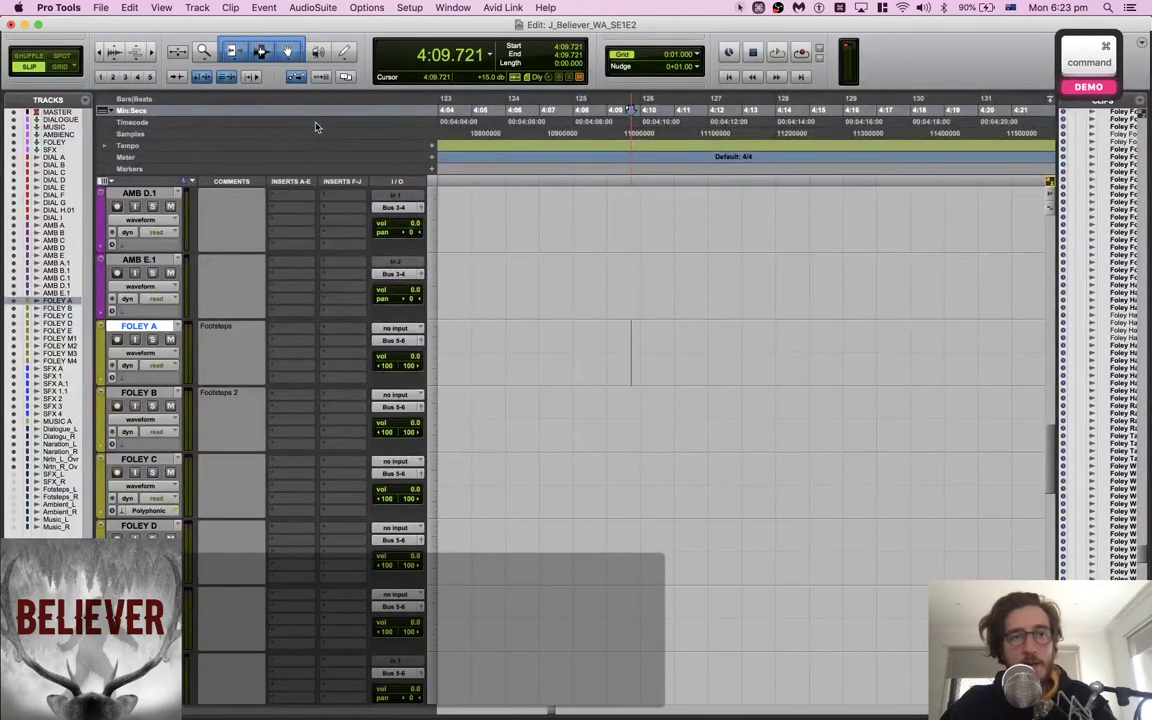
pyautogui.press(';')
pyautogui.press(';')
pyautogui.press('super+Tab')
pyautogui.press('s')
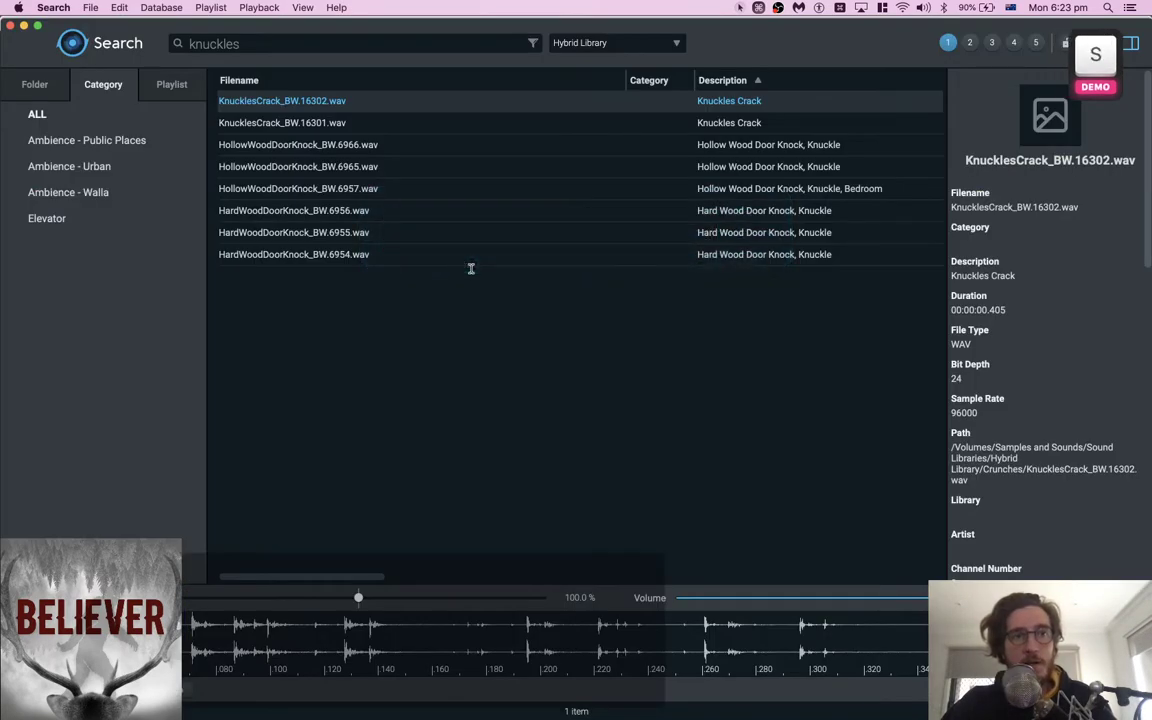
# Play the knuckle crack clip against the session and delete it from the FOLEY C track
pyautogui.press('space')
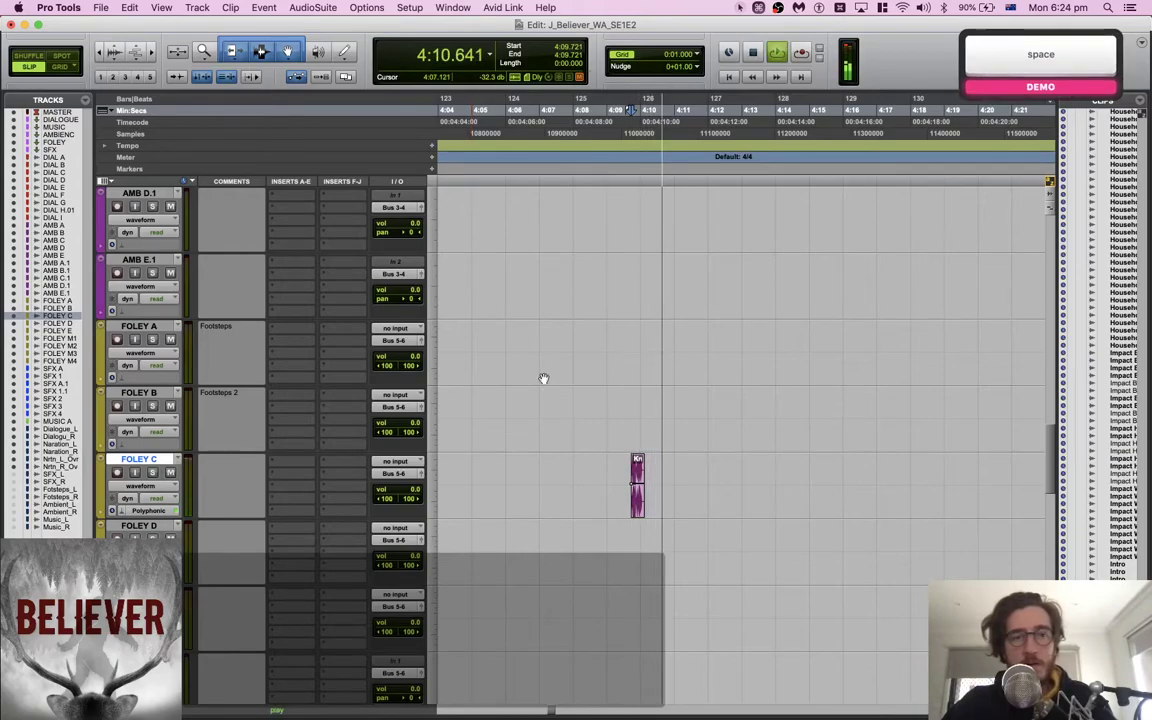
pyautogui.press('space')
pyautogui.click(604, 464)
pyautogui.press('BackSpace')
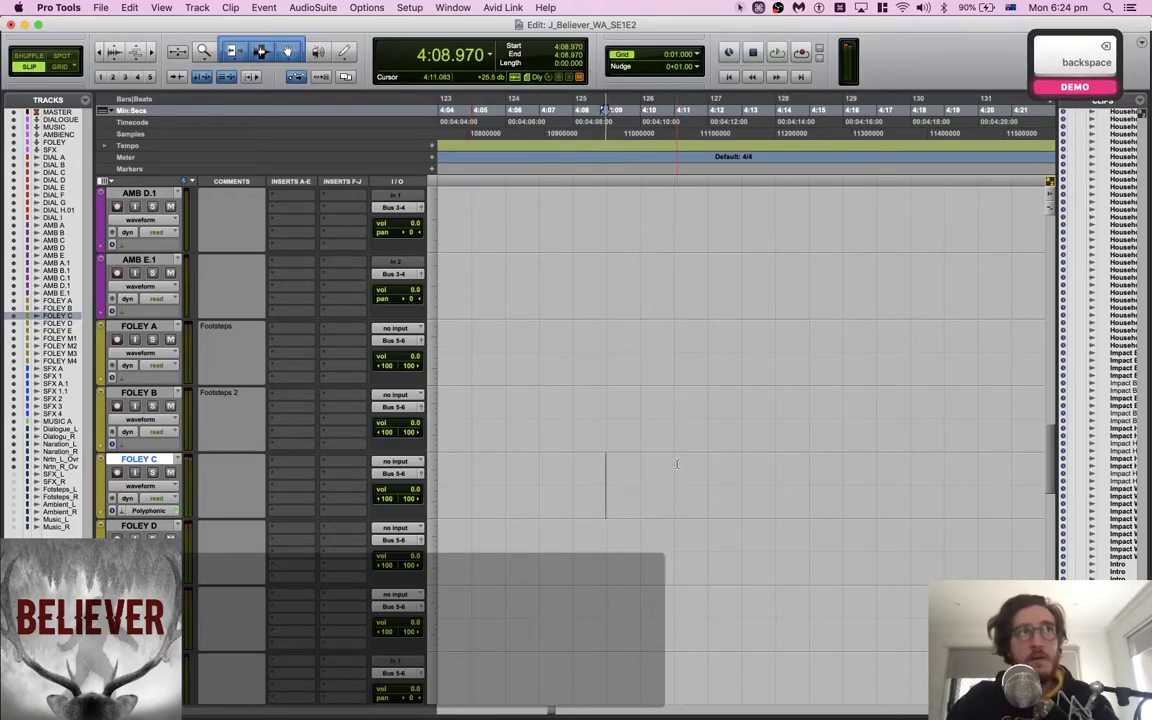
# Play the session from about 4:11.1 while reviewing the dialogue and ambience tracks
pyautogui.click(676, 464)
pyautogui.press('space')
pyautogui.scroll(-2, 676, 464)
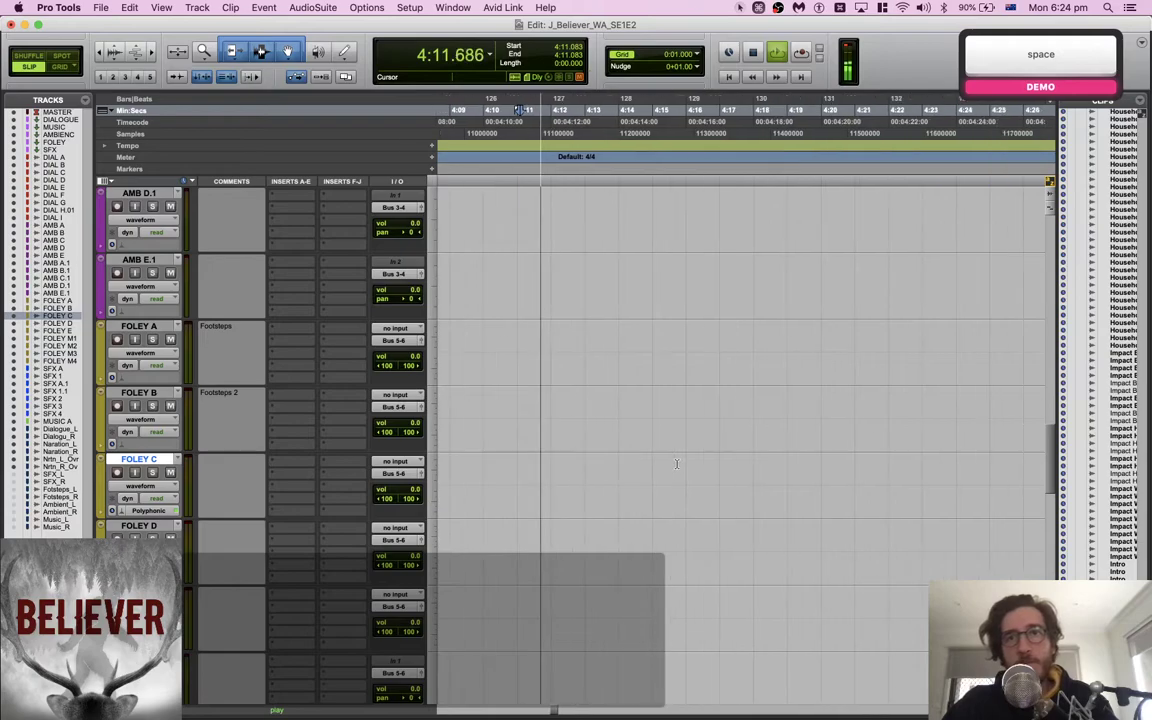
pyautogui.scroll(5, 676, 464)
pyautogui.scroll(6, 676, 464)
pyautogui.scroll(-1, 676, 464)
pyautogui.hscroll(2, 676, 464)
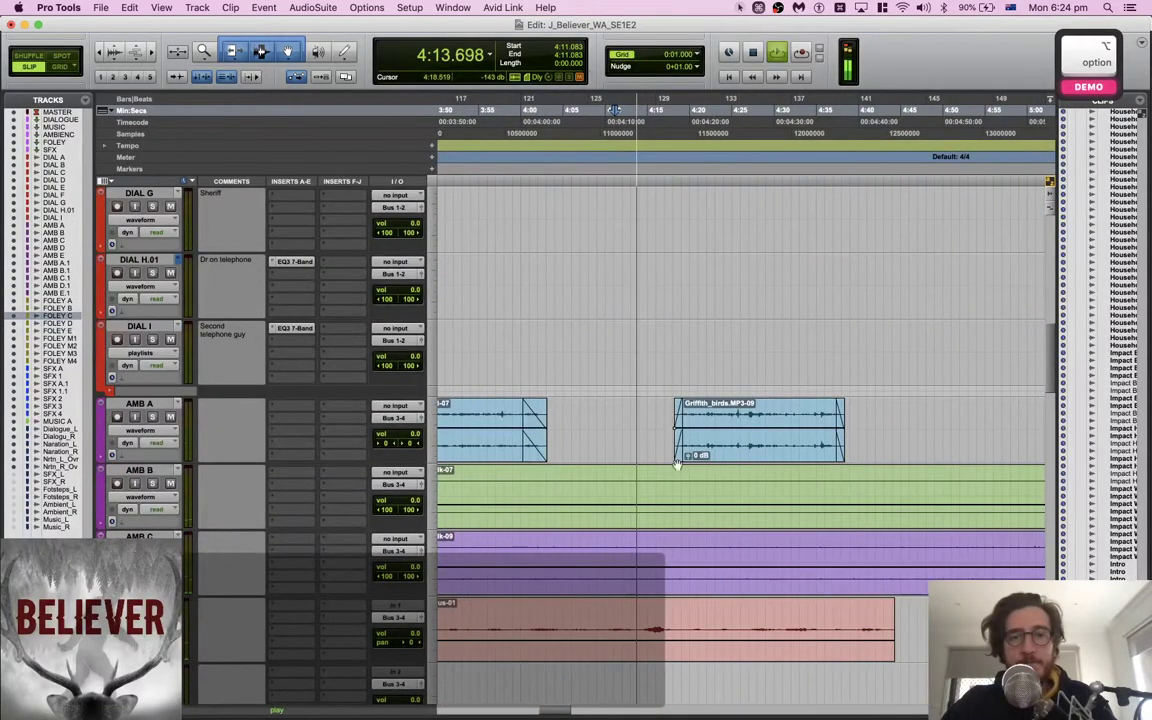
# Play from the start of the Griffith_birds clip on AMB A at about 4:18.2, save the session and check the foley tracks
pyautogui.press('space')
pyautogui.click(675, 426)
pyautogui.press('space')
pyautogui.press('cmd+s')
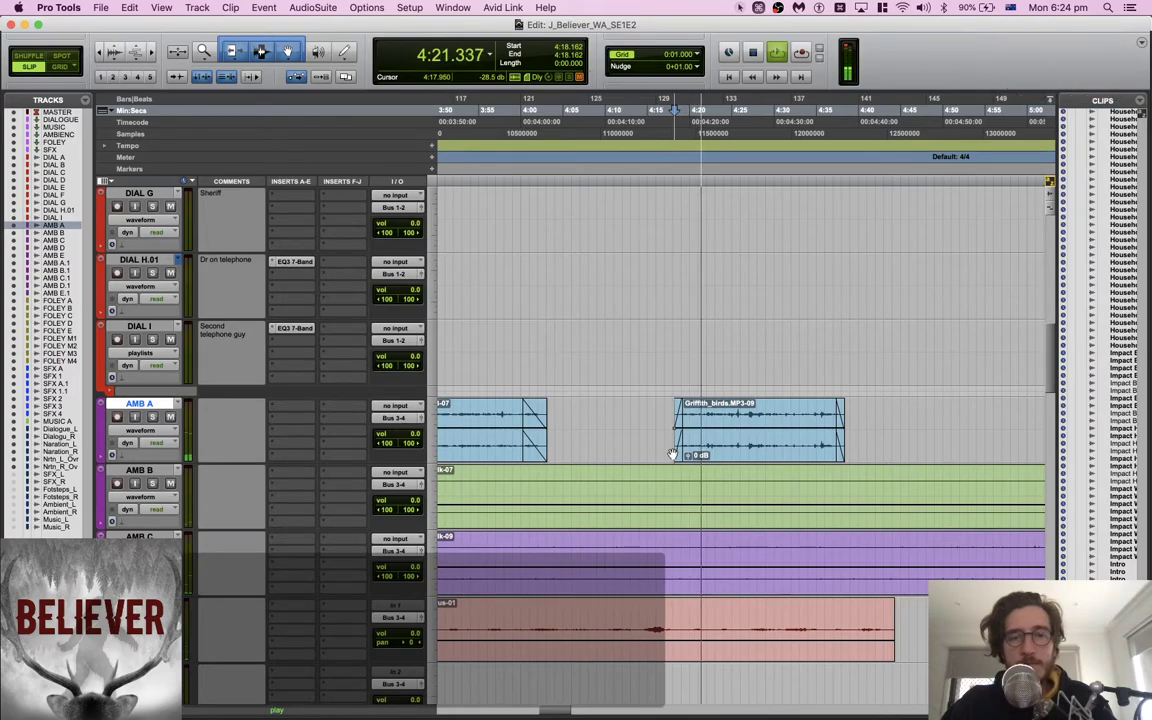
pyautogui.scroll(-3, 672, 455)
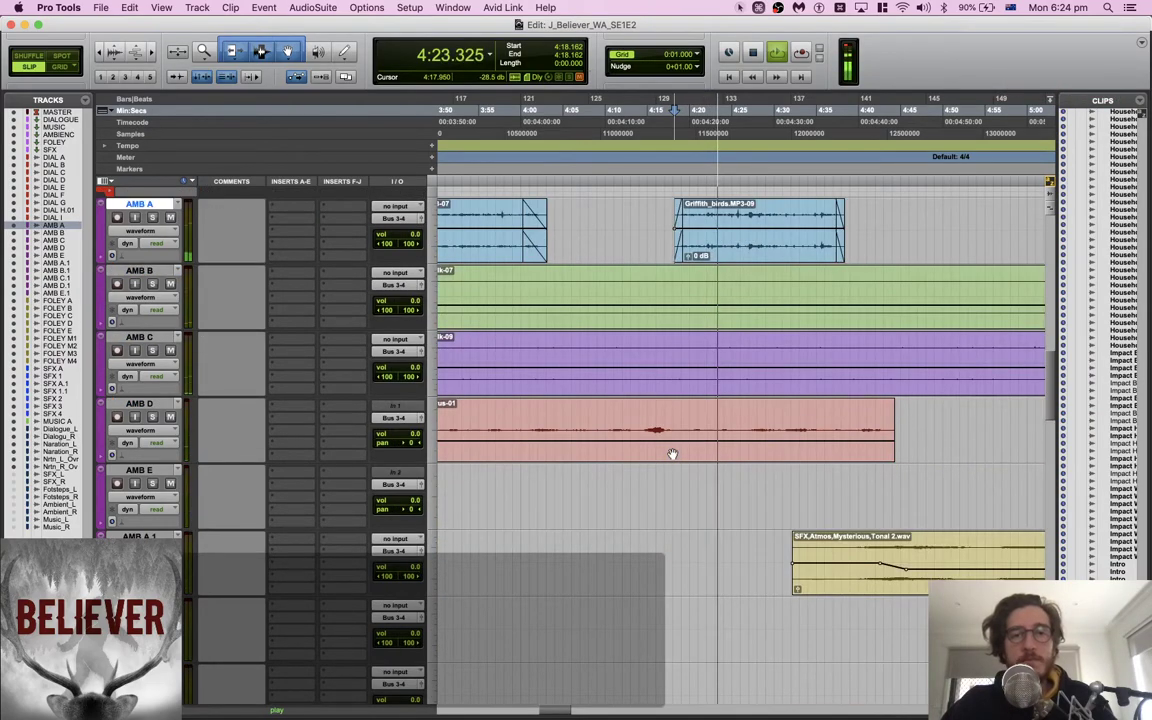
pyautogui.scroll(-6, 672, 455)
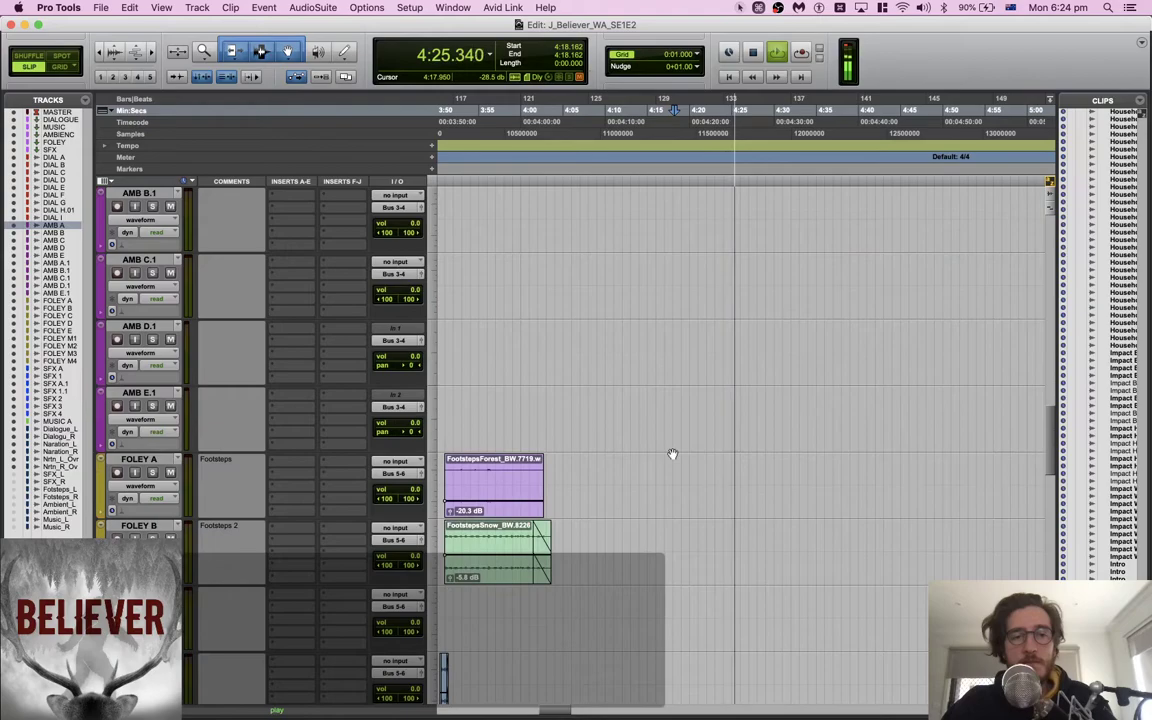
pyautogui.press('space')
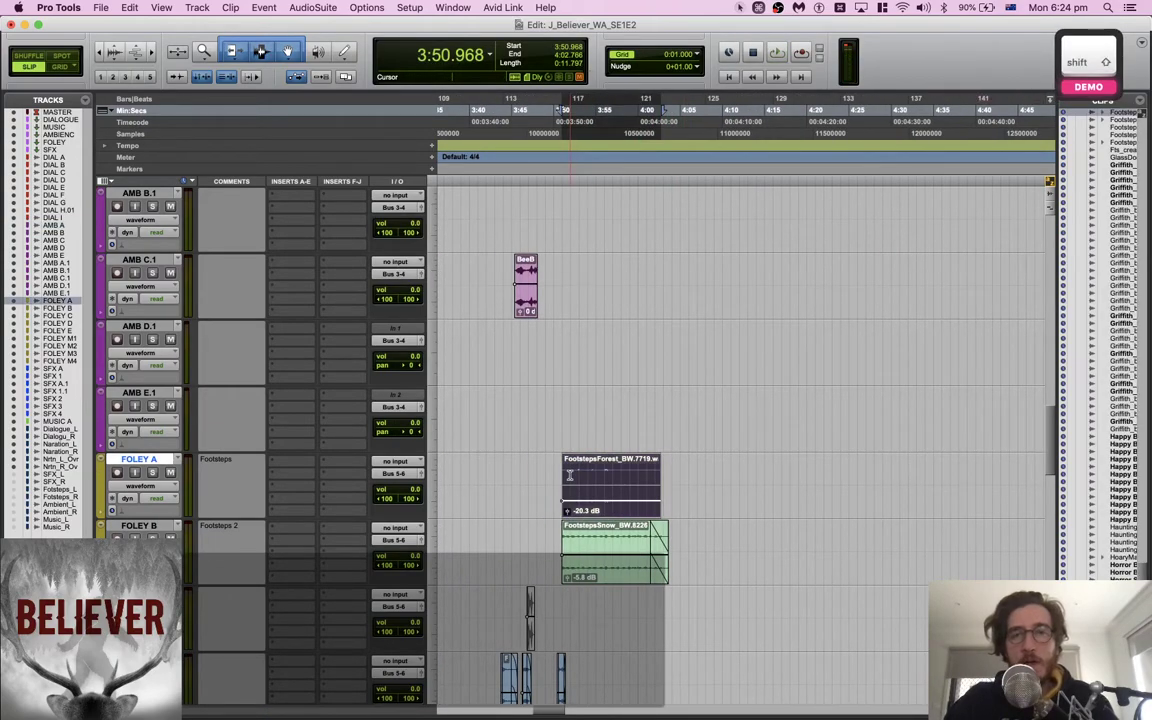
# Copy the FootstepsForest and FootstepsSnow clips on FOLEY A and FOLEY B and paste them on the same tracks at about 4:17.2
pyautogui.hotkey('shift', ';')
pyautogui.press('super+c')
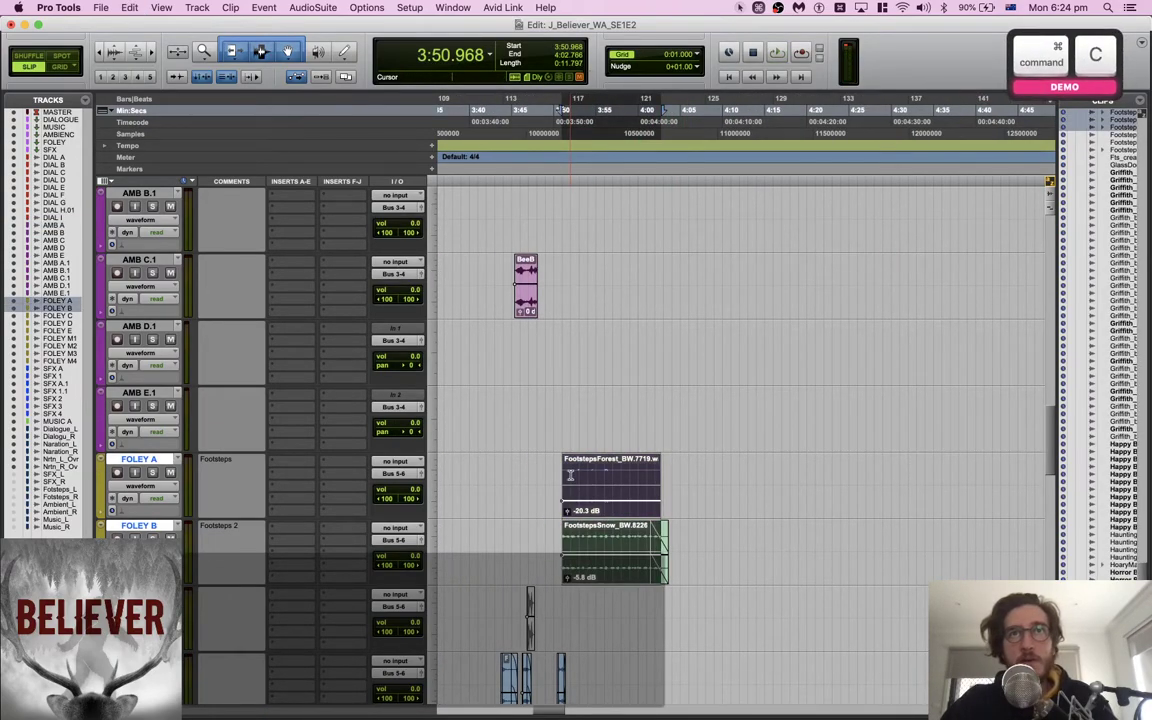
pyautogui.hscroll(5, 569, 475)
pyautogui.scroll(2, 664, 465)
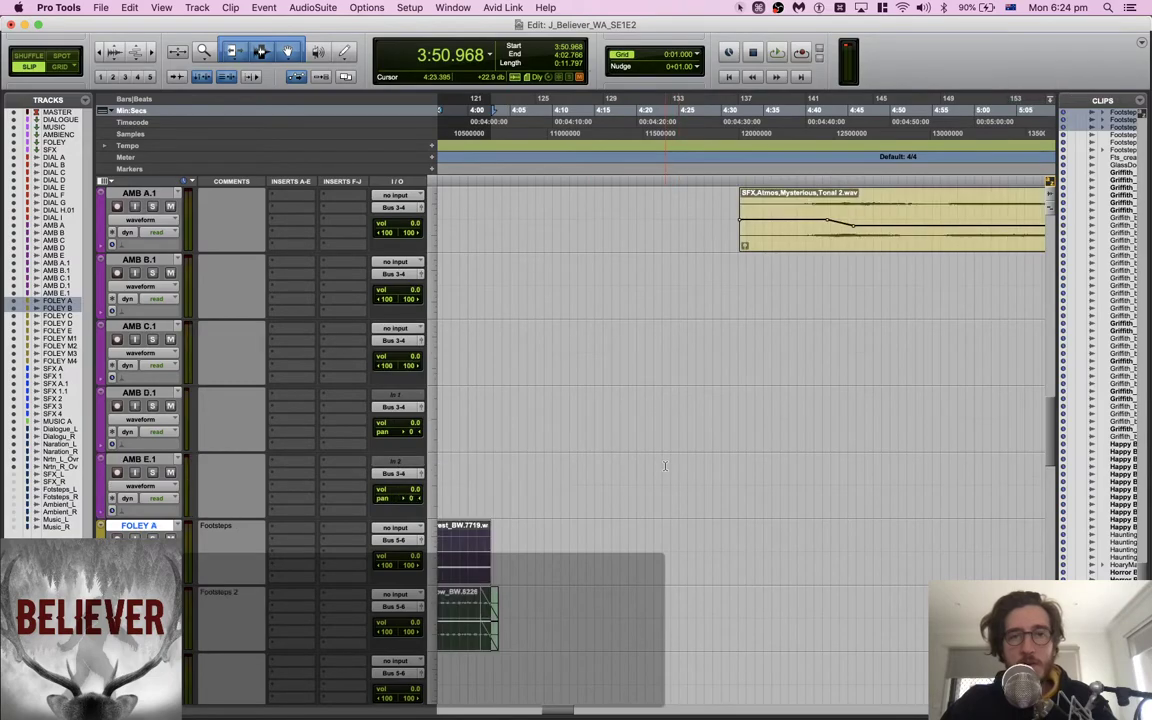
pyautogui.scroll(6, 664, 465)
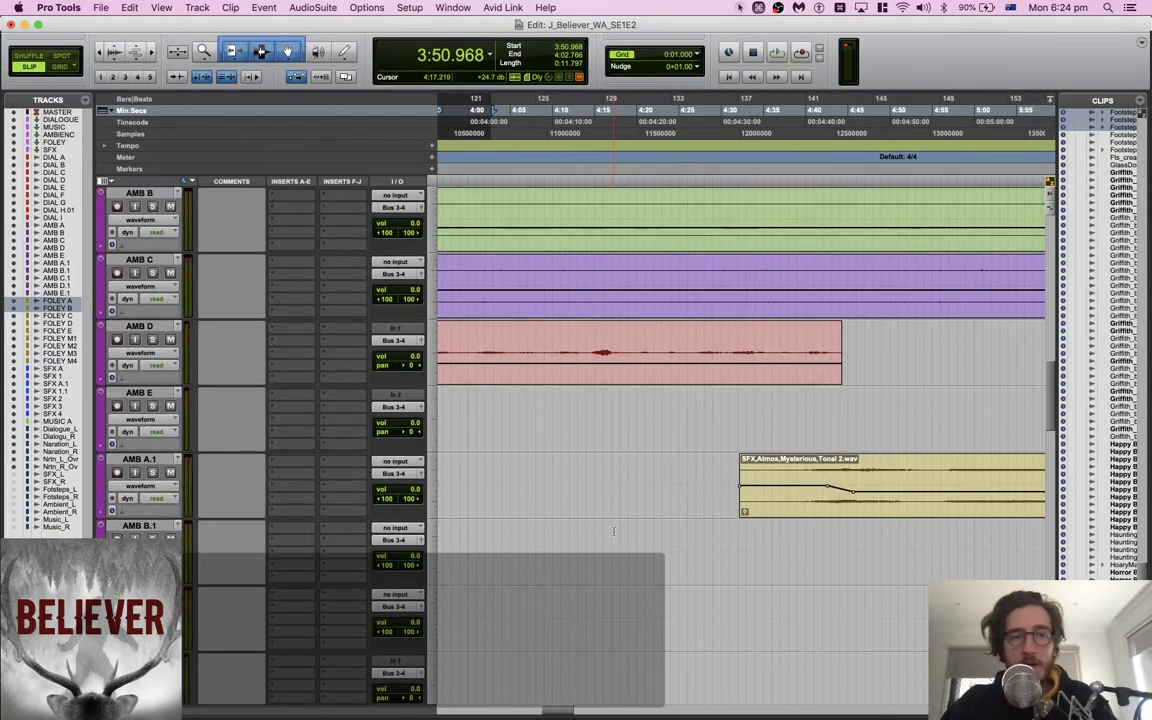
pyautogui.scroll(-6, 614, 531)
pyautogui.click(613, 545)
pyautogui.press('super+v')
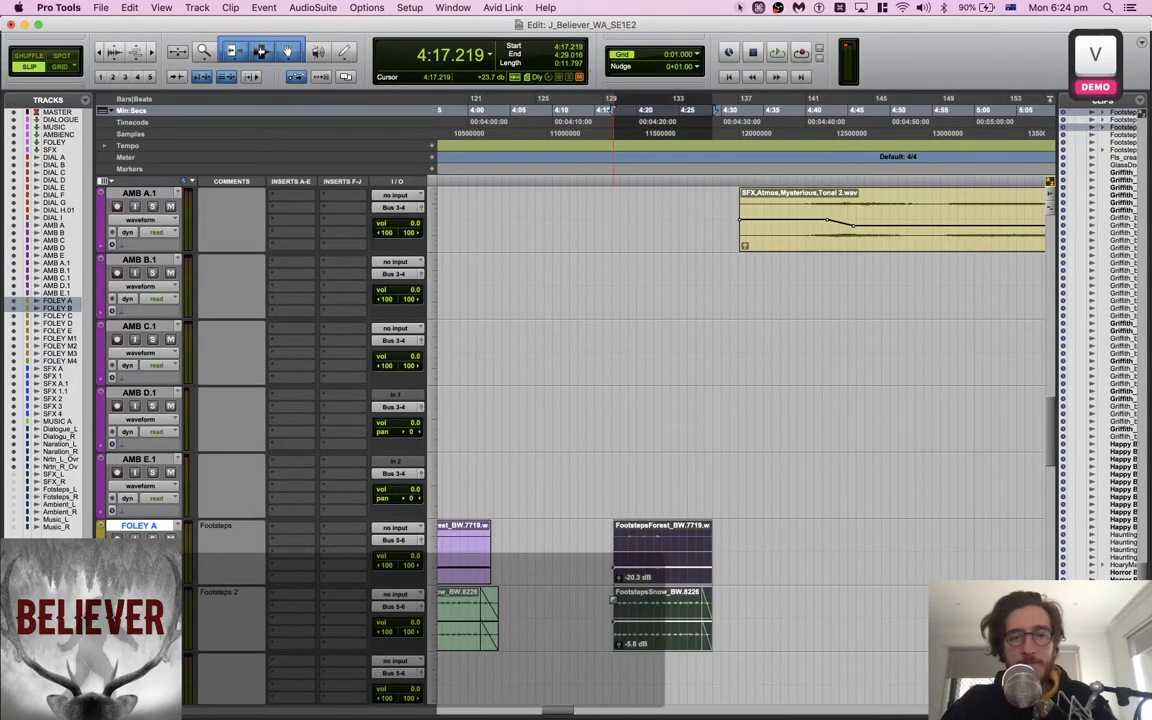
# Audition the FootstepsForest and FootstepsSnow clips on FOLEY A and FOLEY B and trim both ends to 4:20.154
pyautogui.press('space')
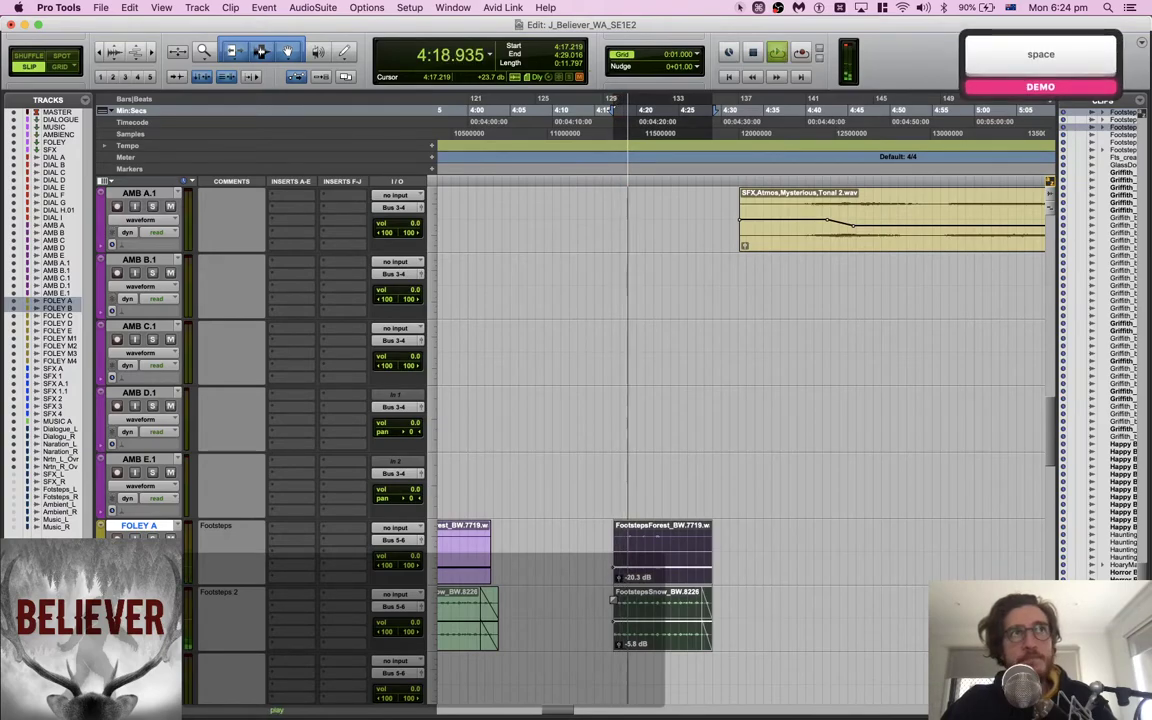
pyautogui.press('space')
pyautogui.click(642, 542)
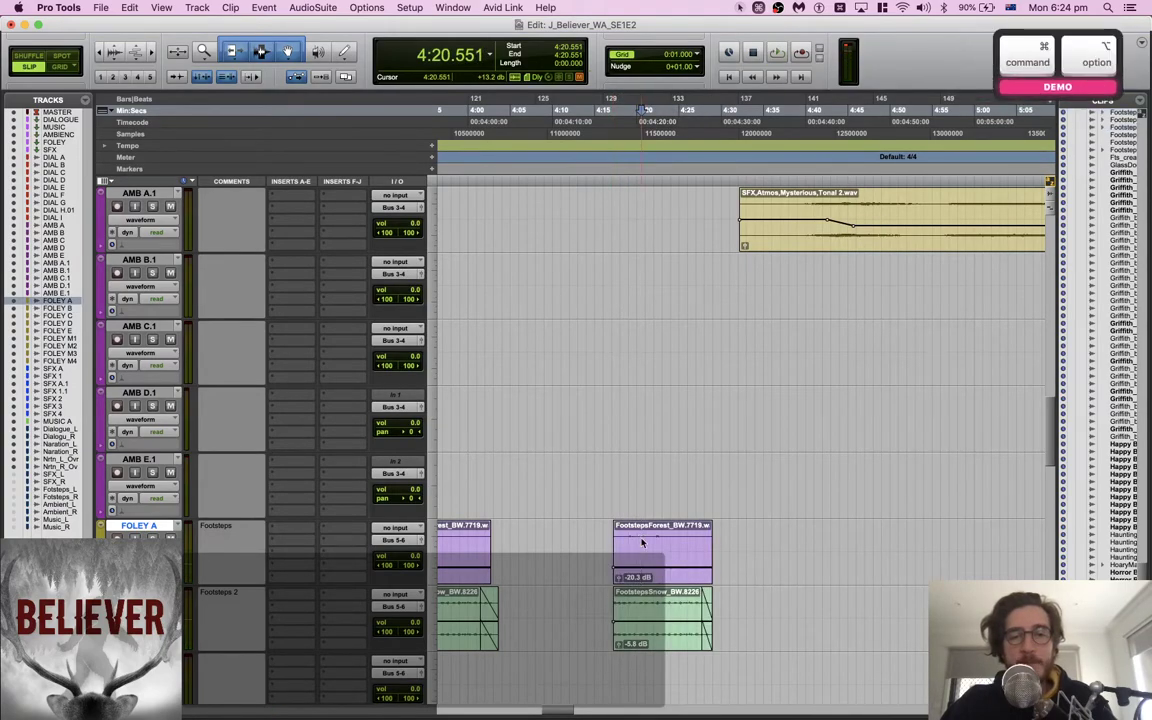
pyautogui.keyDown('alt'); pyautogui.scroll(3, 642, 542); pyautogui.keyUp('alt')
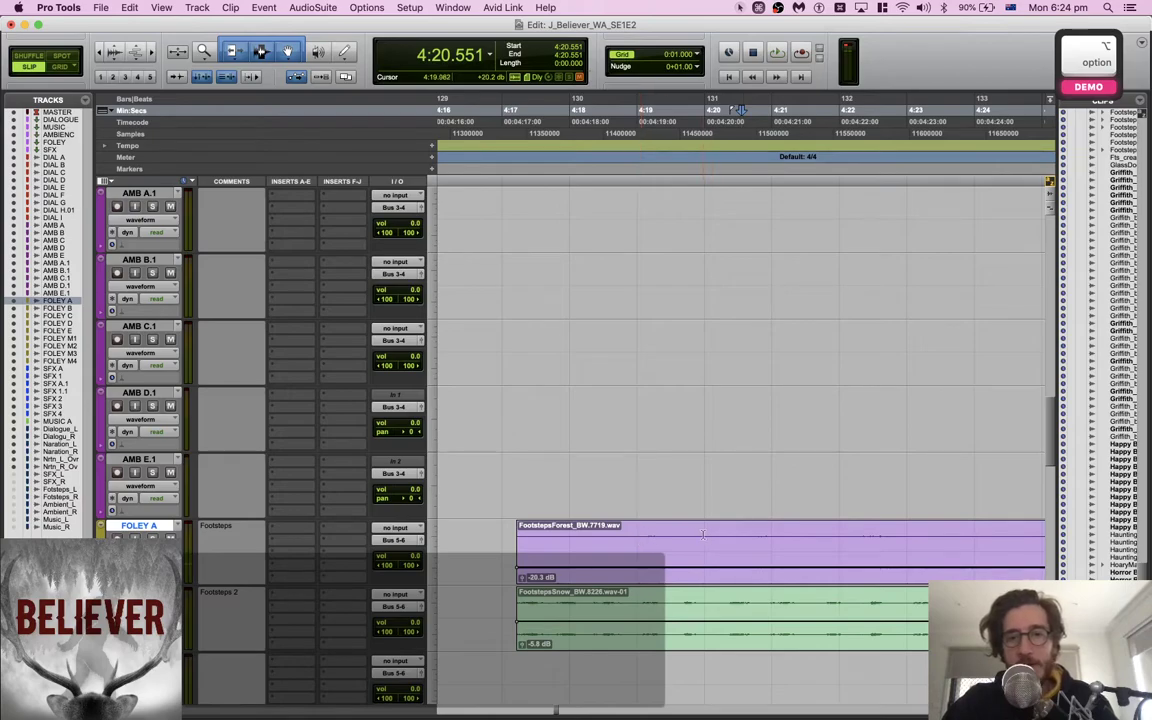
pyautogui.press('space')
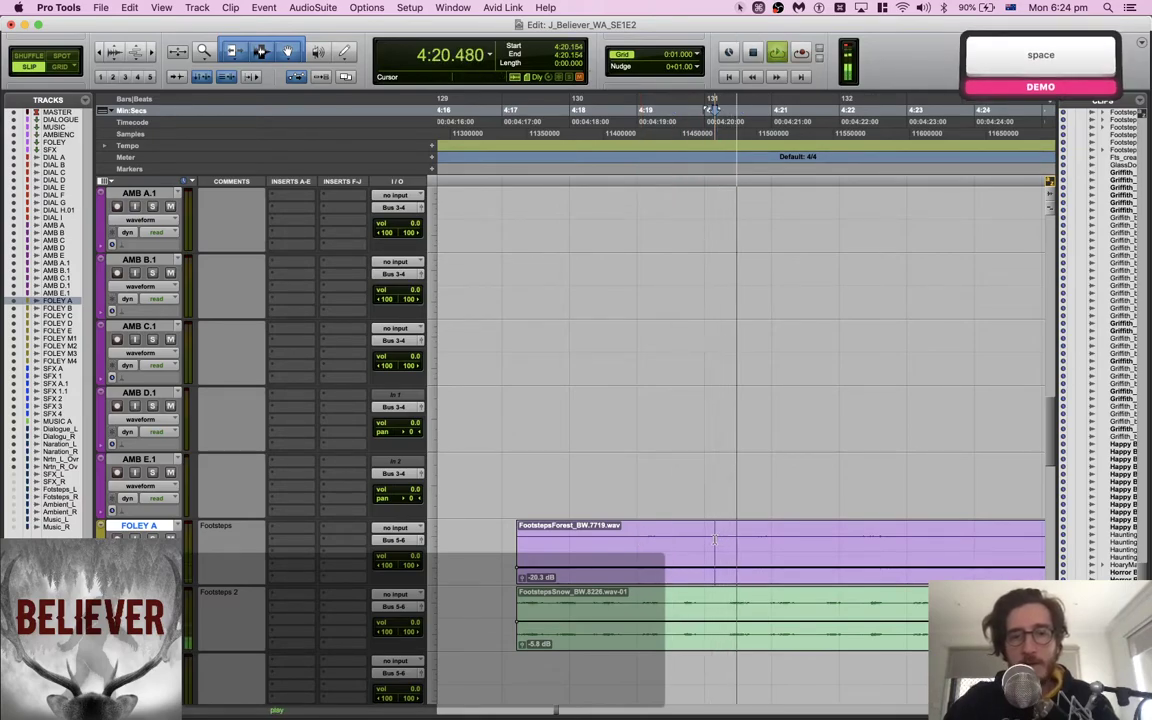
pyautogui.press('s')
pyautogui.press('p')
pyautogui.press('s')
# Copy the first foliage clip on FOLEY D and paste it on the same track, positioned at about 4:19
pyautogui.hscroll(-3, 715, 540)
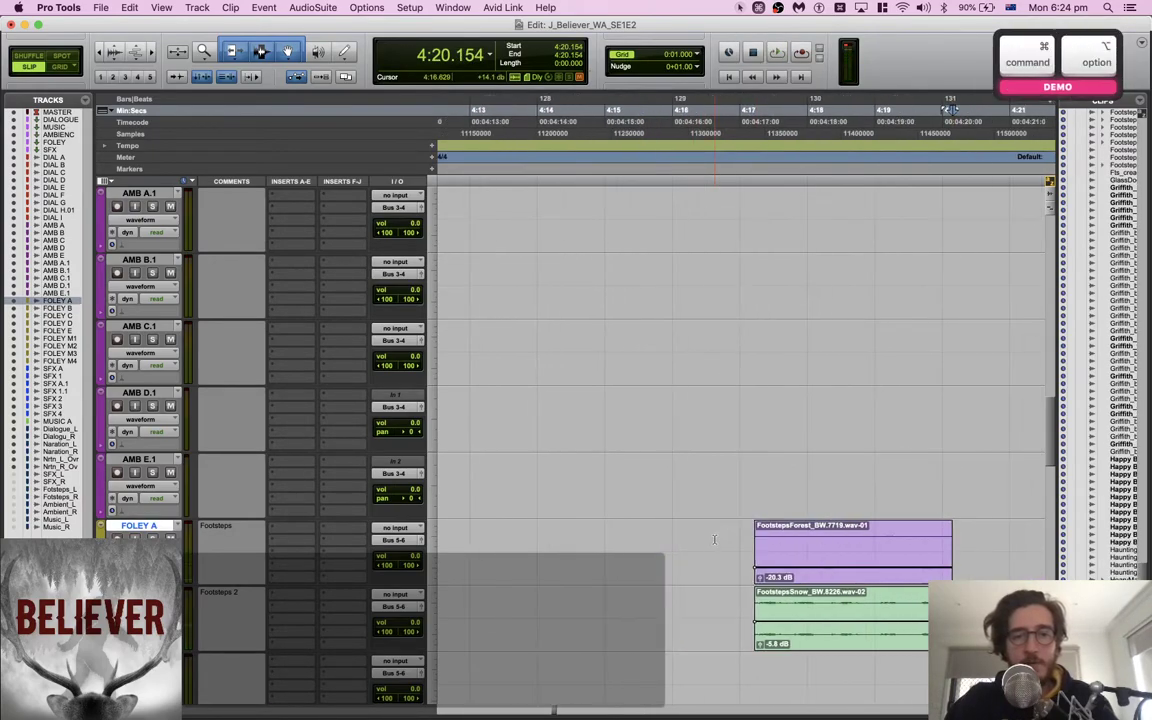
pyautogui.keyDown('alt'); pyautogui.keyDown('super'); pyautogui.scroll(-1, 715, 541); pyautogui.keyUp('super'); pyautogui.keyUp('alt')
pyautogui.scroll(2, 715, 541)
pyautogui.keyDown('alt'); pyautogui.keyDown('super'); pyautogui.scroll(-1, 716, 542); pyautogui.keyUp('super'); pyautogui.keyUp('alt')
pyautogui.scroll(-3, 715, 542)
pyautogui.keyDown('alt'); pyautogui.scroll(-2, 714, 537); pyautogui.keyUp('alt')
pyautogui.scroll(-3, 714, 530)
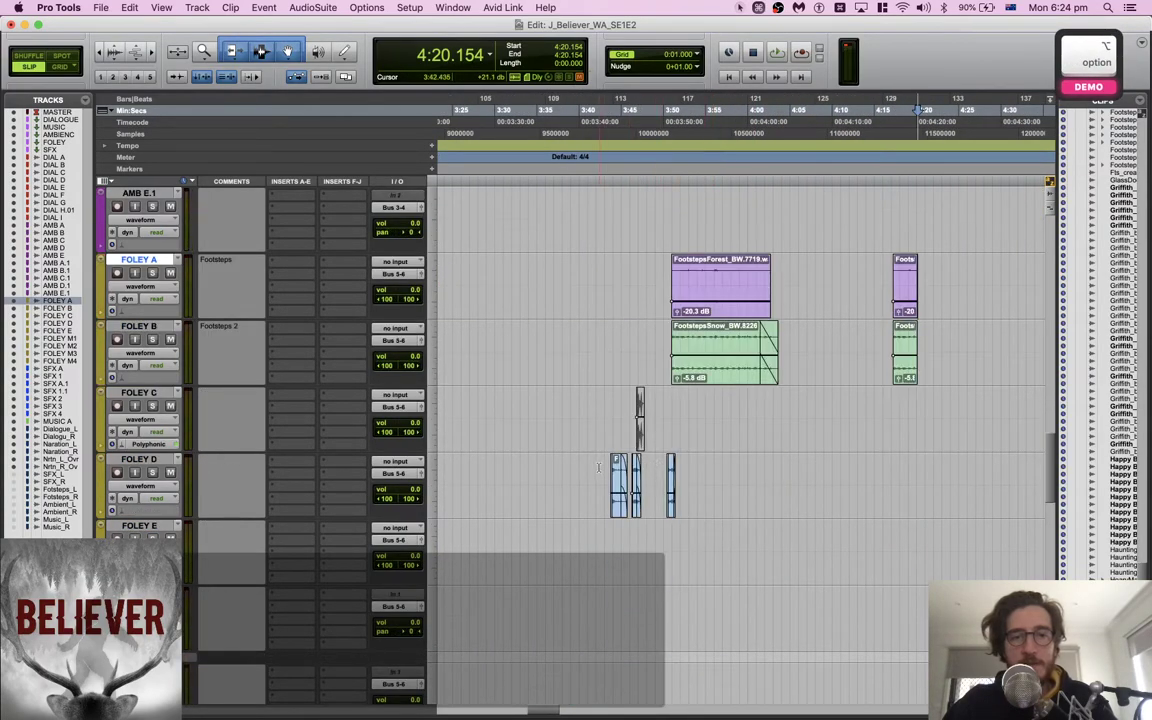
pyautogui.moveTo(600, 467); pyautogui.dragTo(628, 468)
pyautogui.press('c')
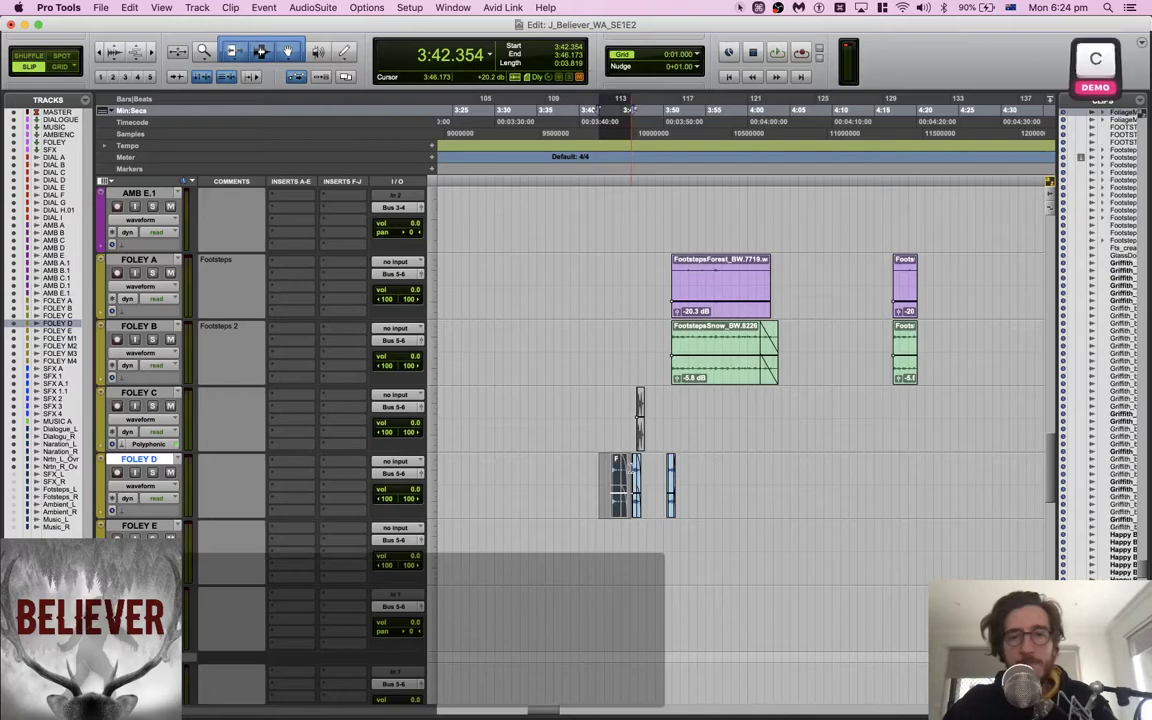
pyautogui.click(911, 463)
pyautogui.press('v')
pyautogui.scroll(2, 910, 464)
pyautogui.moveTo(840, 514); pyautogui.dragTo(757, 512)
# Play the scene from 4:17.422 and examine the ambience, SFX and dialogue tracks while listening
pyautogui.press('space')
pyautogui.click(674, 468)
pyautogui.press('space')
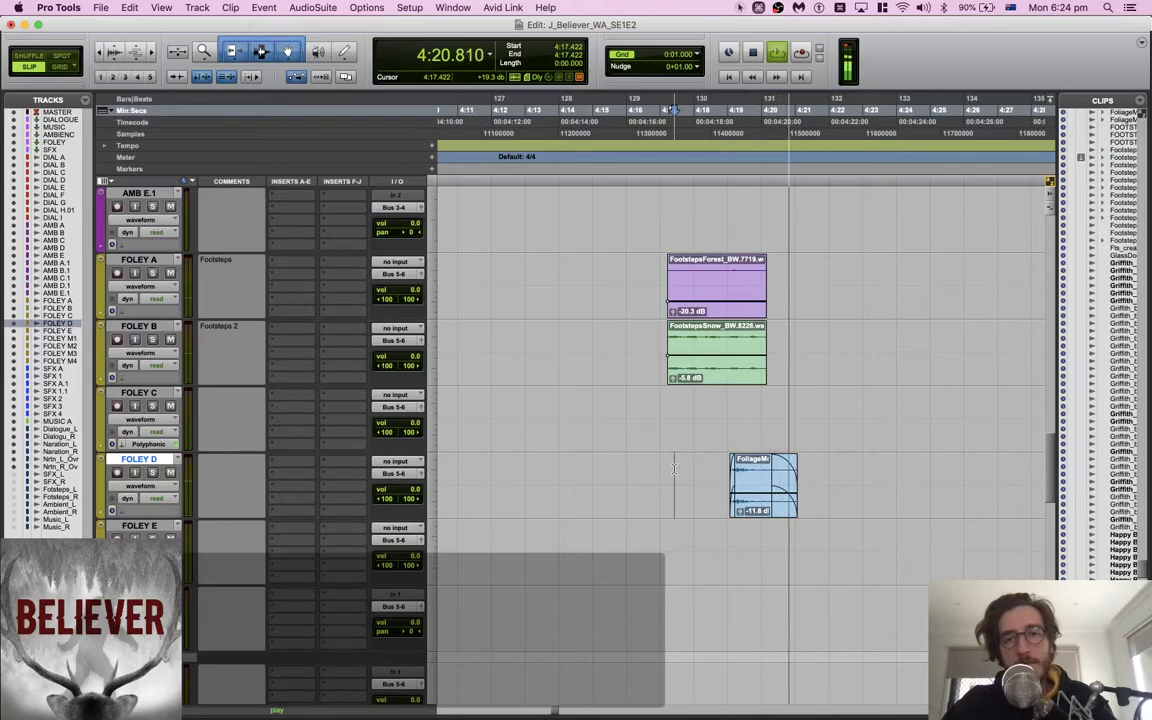
pyautogui.scroll(10, 674, 468)
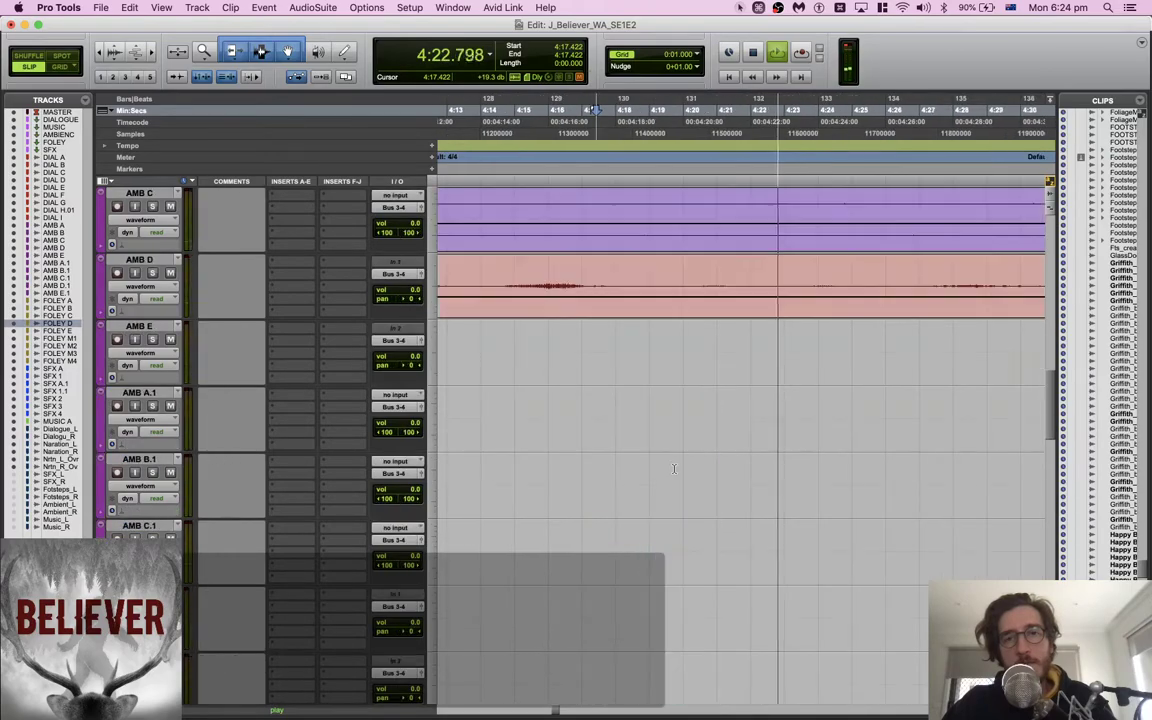
pyautogui.scroll(5, 674, 468)
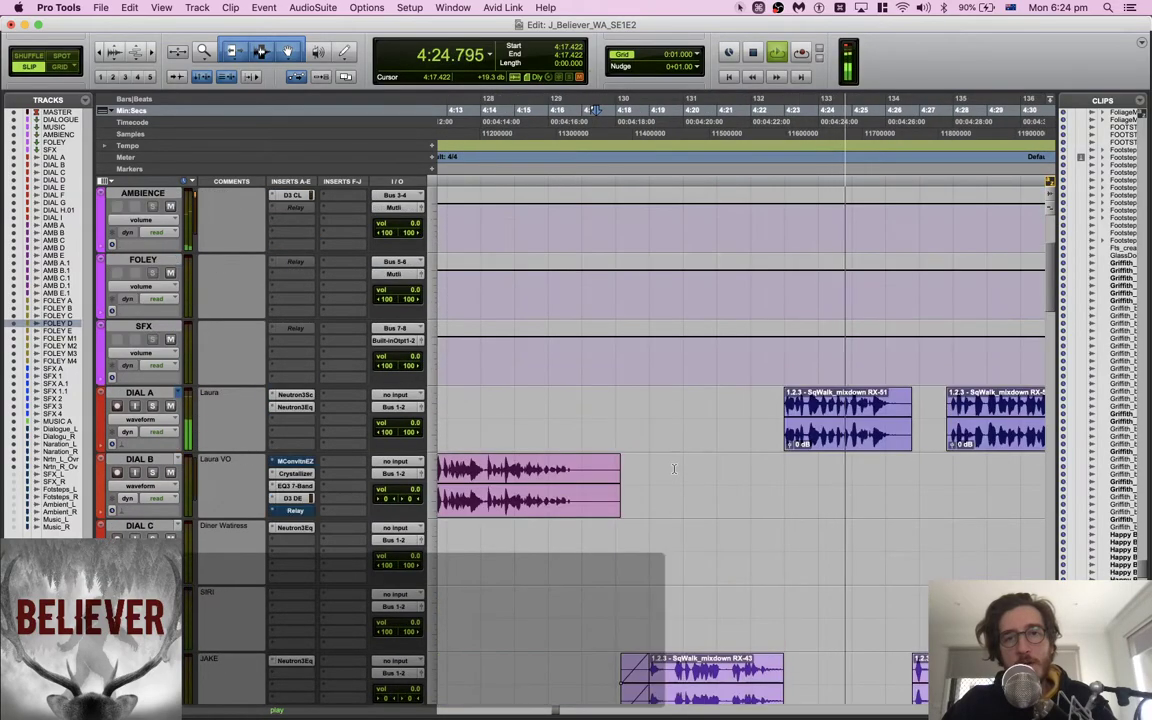
pyautogui.scroll(-15, 674, 468)
pyautogui.scroll(-5, 674, 468)
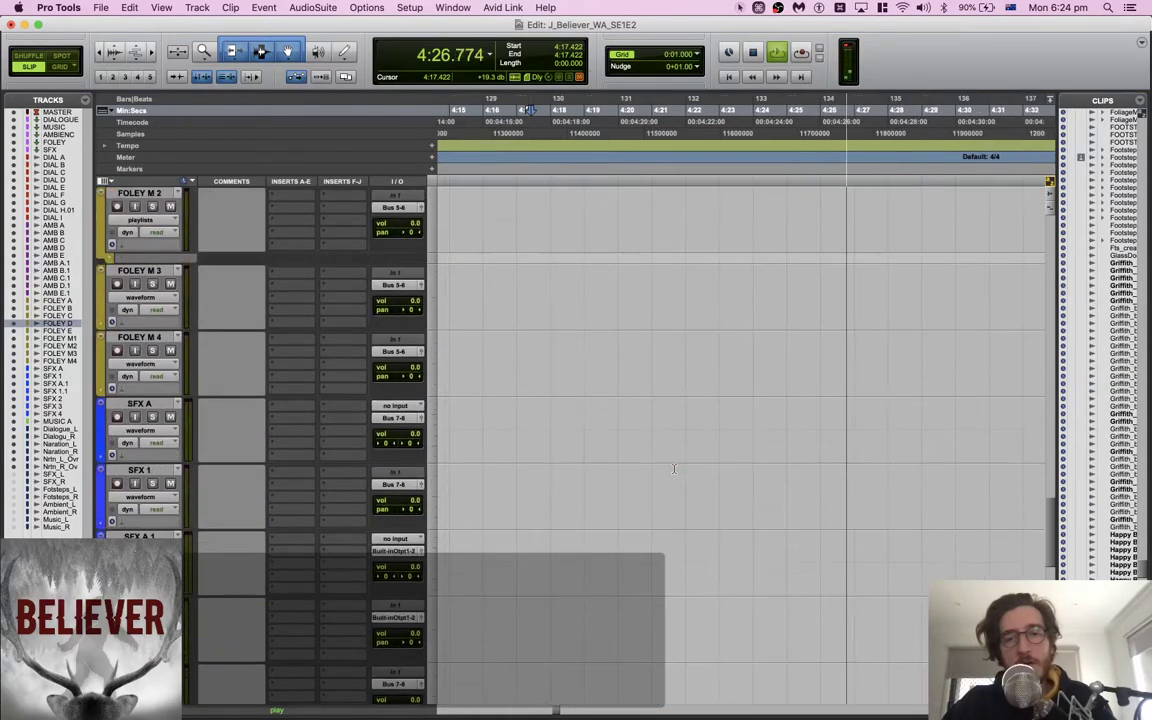
pyautogui.scroll(15, 674, 468)
pyautogui.scroll(3, 674, 468)
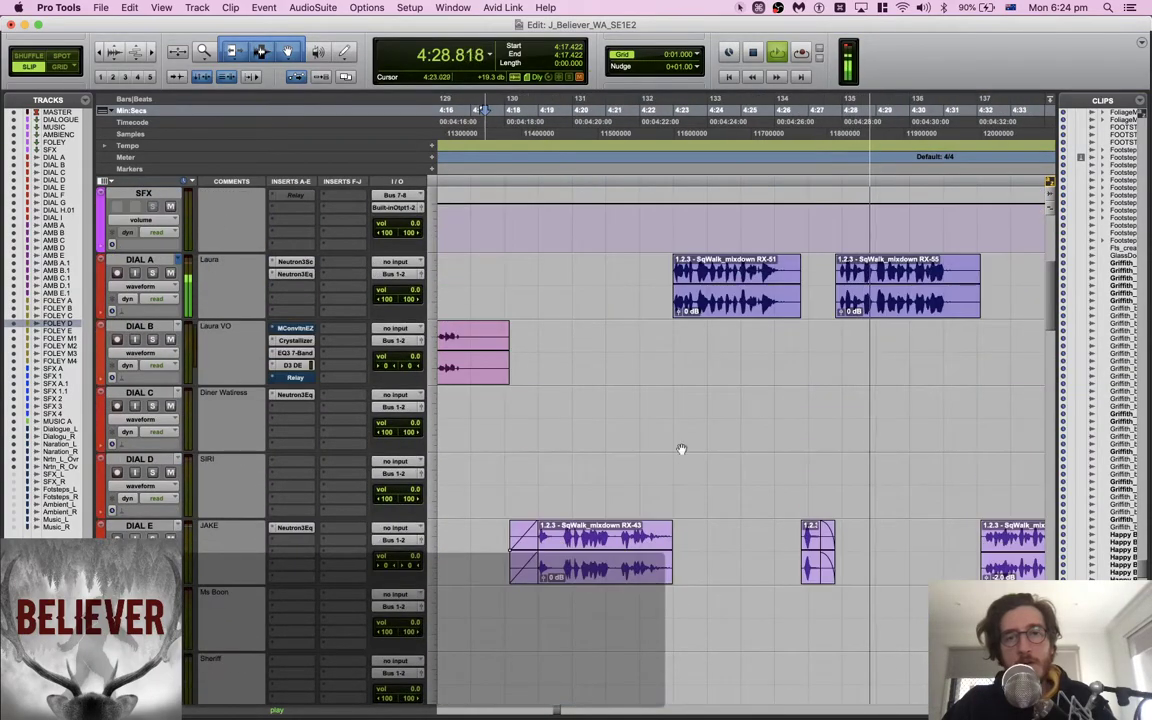
# Lower the clip gain of Laura's two SqWalk_mixdown clips on DIAL A to -2.0 dB and play from 4:22.867
pyautogui.moveTo(637, 285); pyautogui.dragTo(1005, 270)
pyautogui.hotkey('ctrl', 'shift', 'Down')
pyautogui.hotkey('ctrl', 'shift', 'Down')
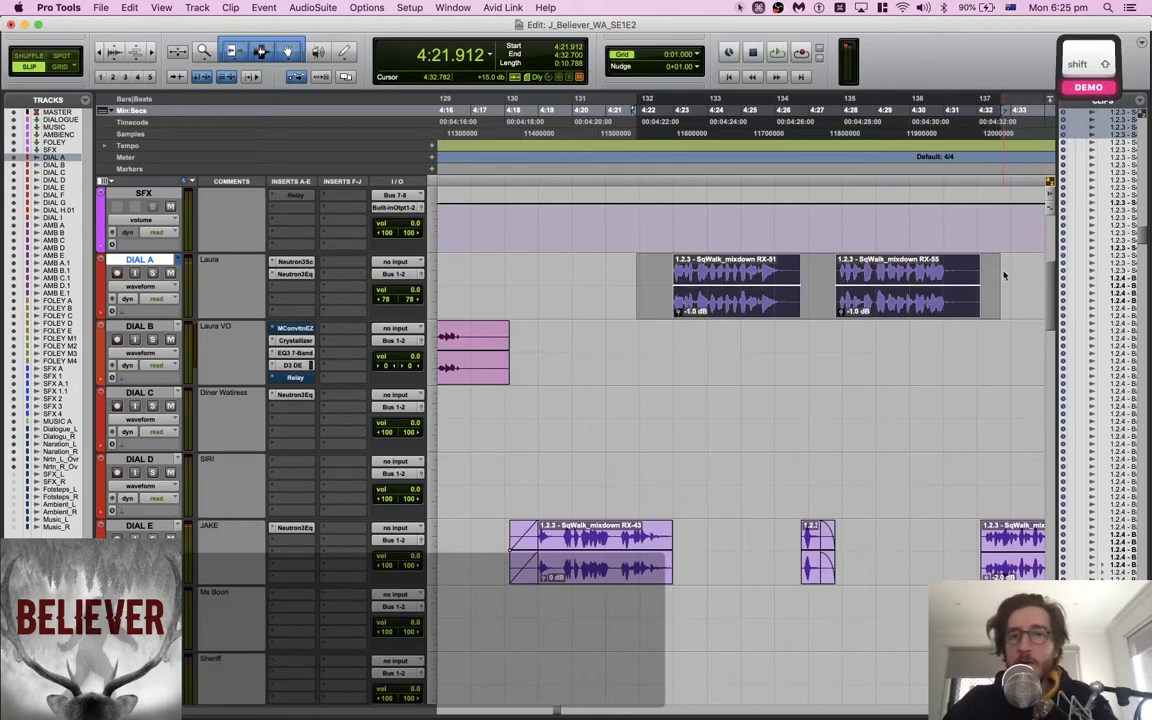
pyautogui.click(676, 262)
pyautogui.press('space')
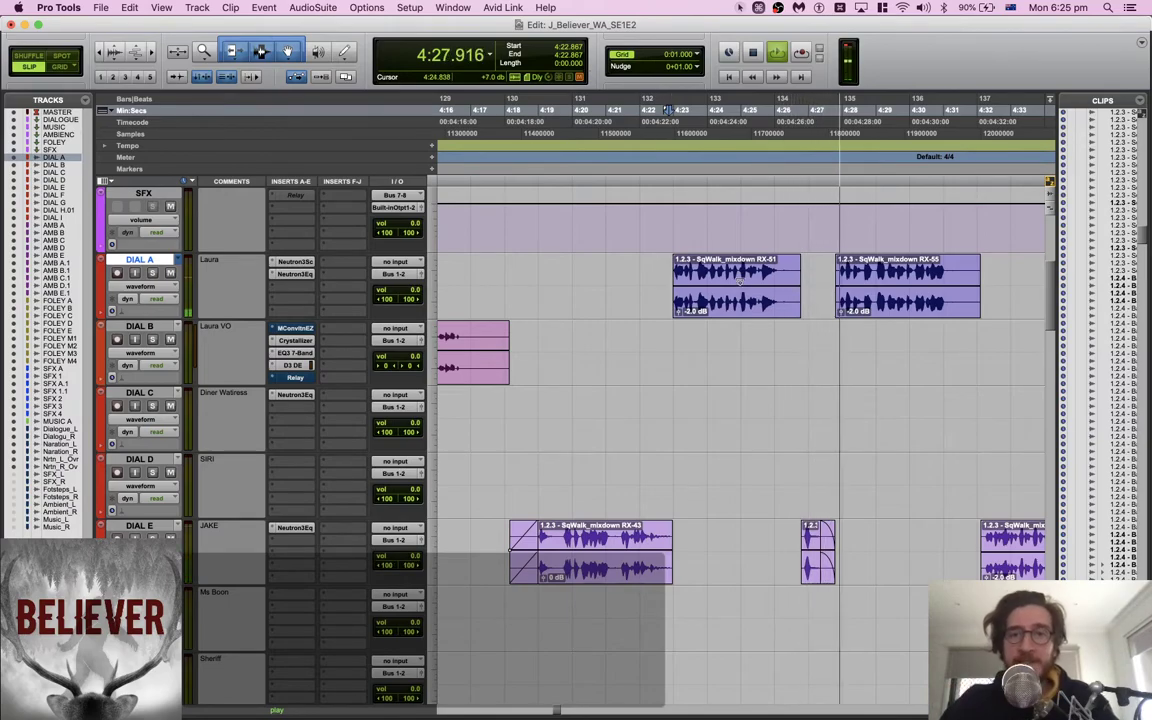
# Copy the trimmed forest and snow footsteps clips from FOLEY A and FOLEY B and paste them at 4:33.920
pyautogui.scroll(-3, 700, 300)
pyautogui.scroll(4, 738, 337)
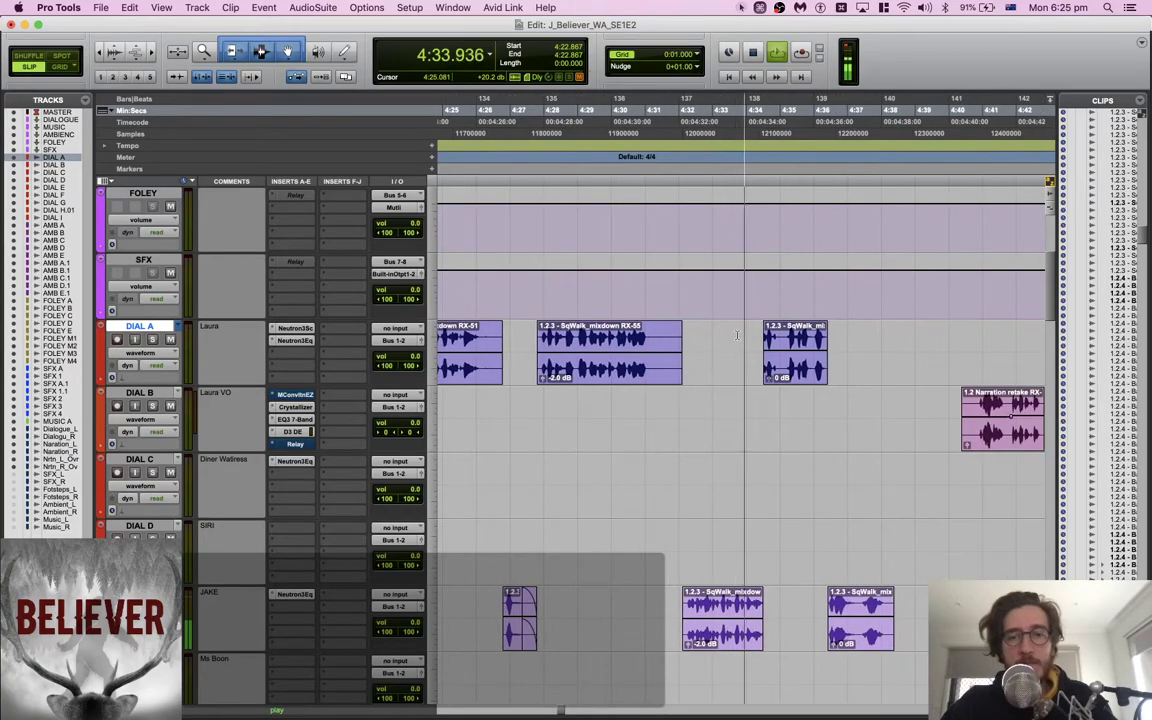
pyautogui.scroll(-5, 738, 337)
pyautogui.scroll(-3, 737, 335)
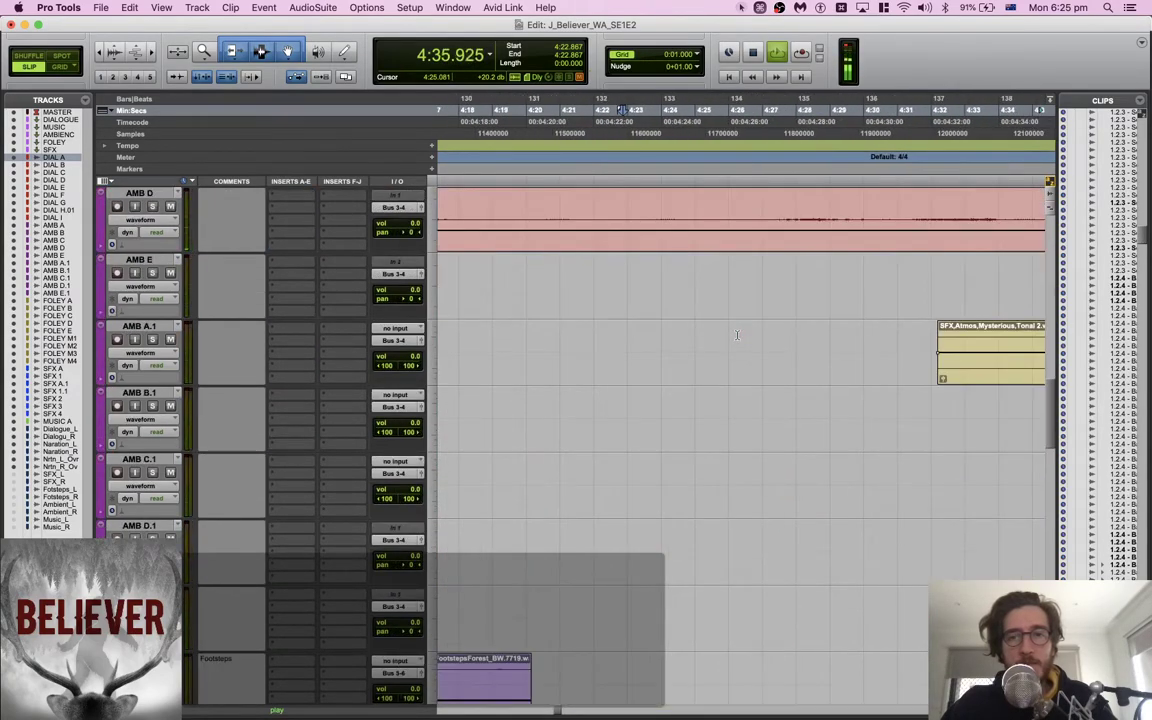
pyautogui.keyDown('alt'); pyautogui.scroll(-2, 737, 335); pyautogui.keyUp('alt')
pyautogui.scroll(-5, 737, 335)
pyautogui.press('space')
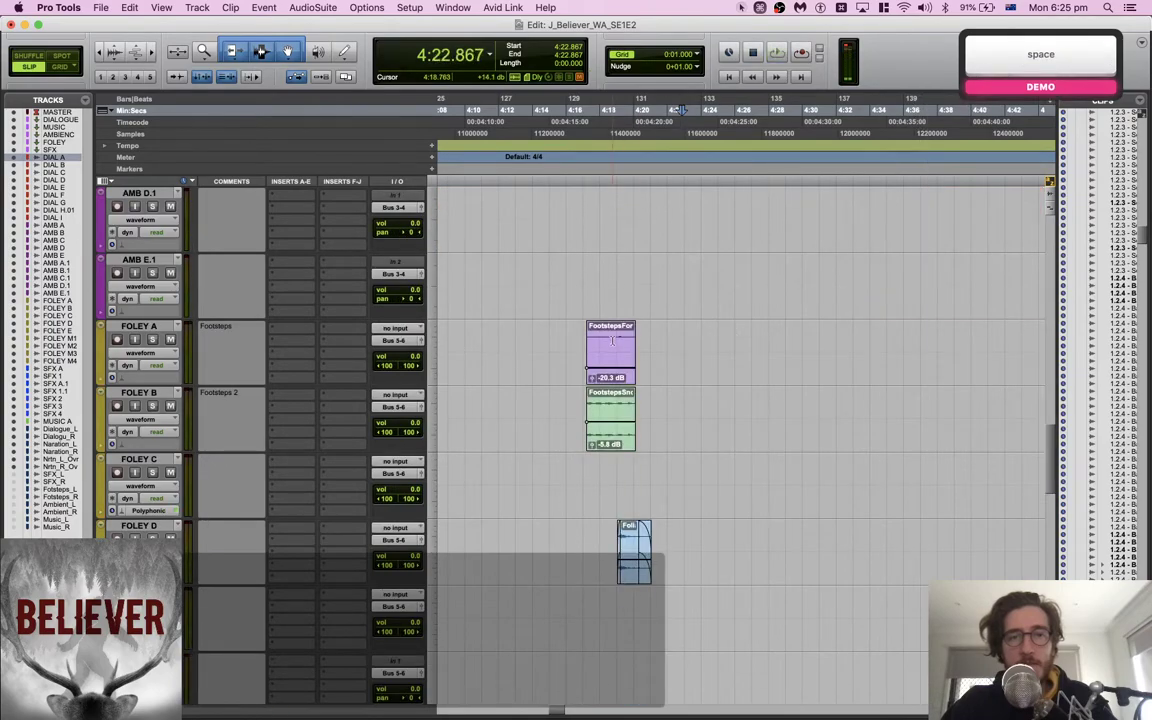
pyautogui.click(612, 343)
pyautogui.keyDown('shift'); pyautogui.click(611, 418); pyautogui.keyUp('shift')
pyautogui.press('c')
pyautogui.click(866, 340)
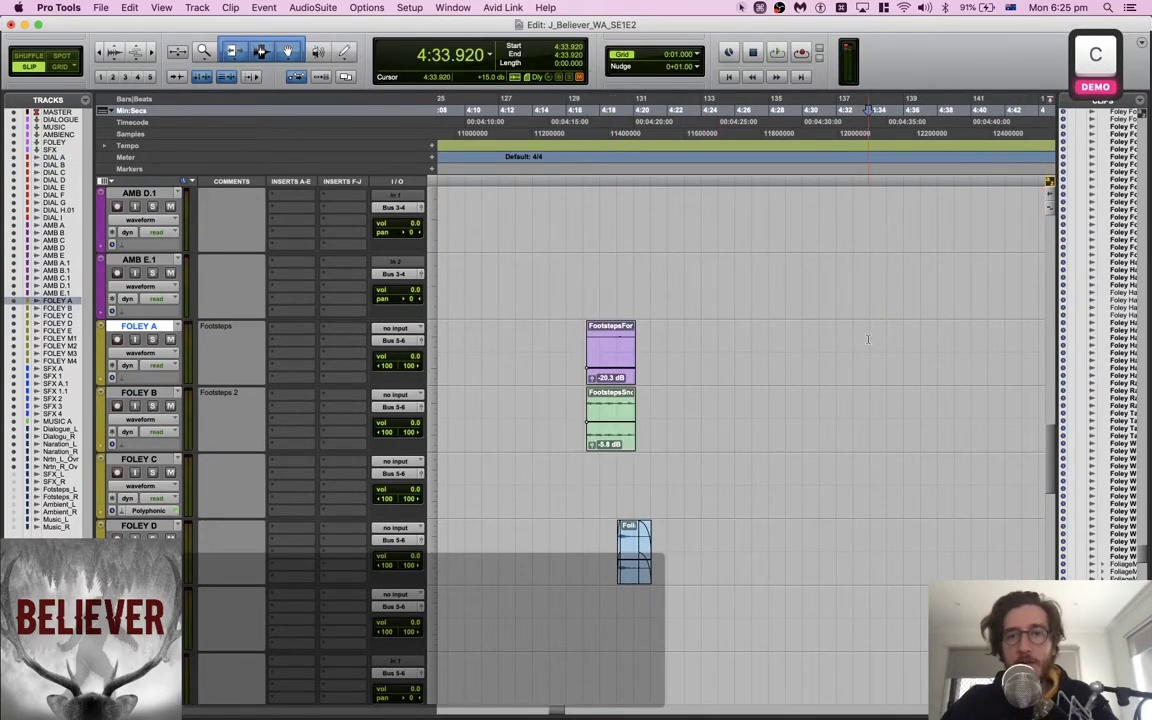
pyautogui.press('v')
pyautogui.hscroll(2, 818, 352)
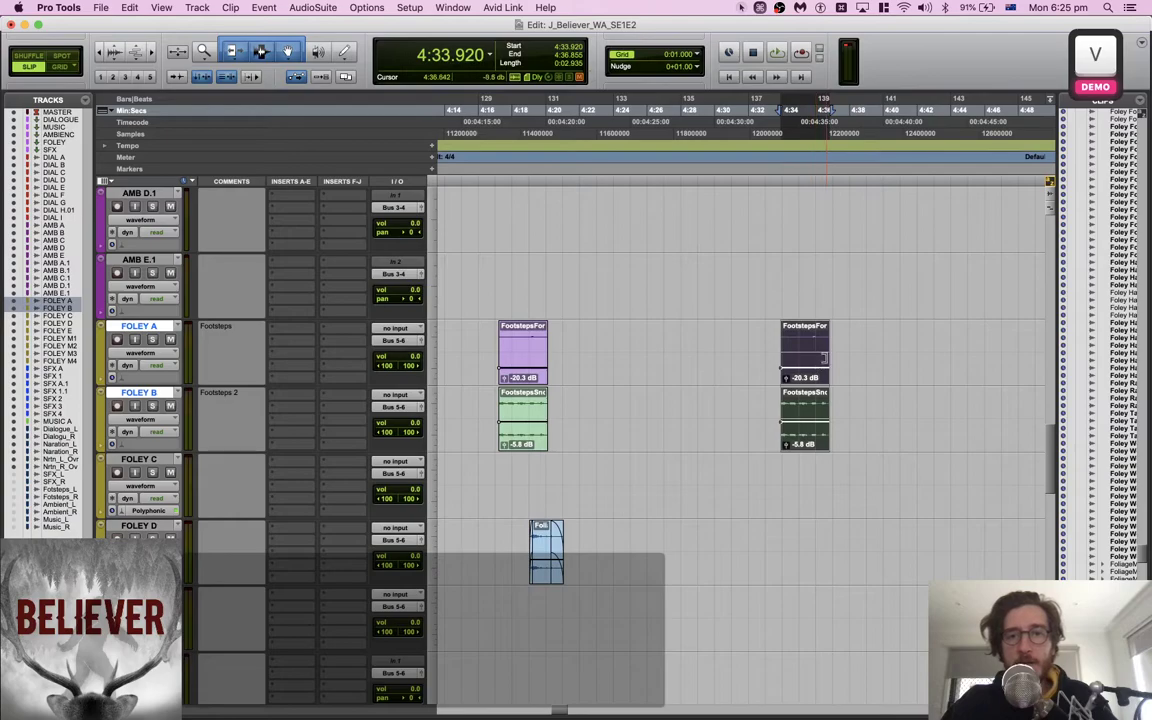
# Extend the pasted footsteps clips to start at 4:33.310 and end at 4:42.900, and play them back
pyautogui.moveTo(825, 357); pyautogui.dragTo(972, 358)
pyautogui.moveTo(854, 375); pyautogui.dragTo(772, 345)
pyautogui.press('space')
pyautogui.hscroll(3, 772, 347)
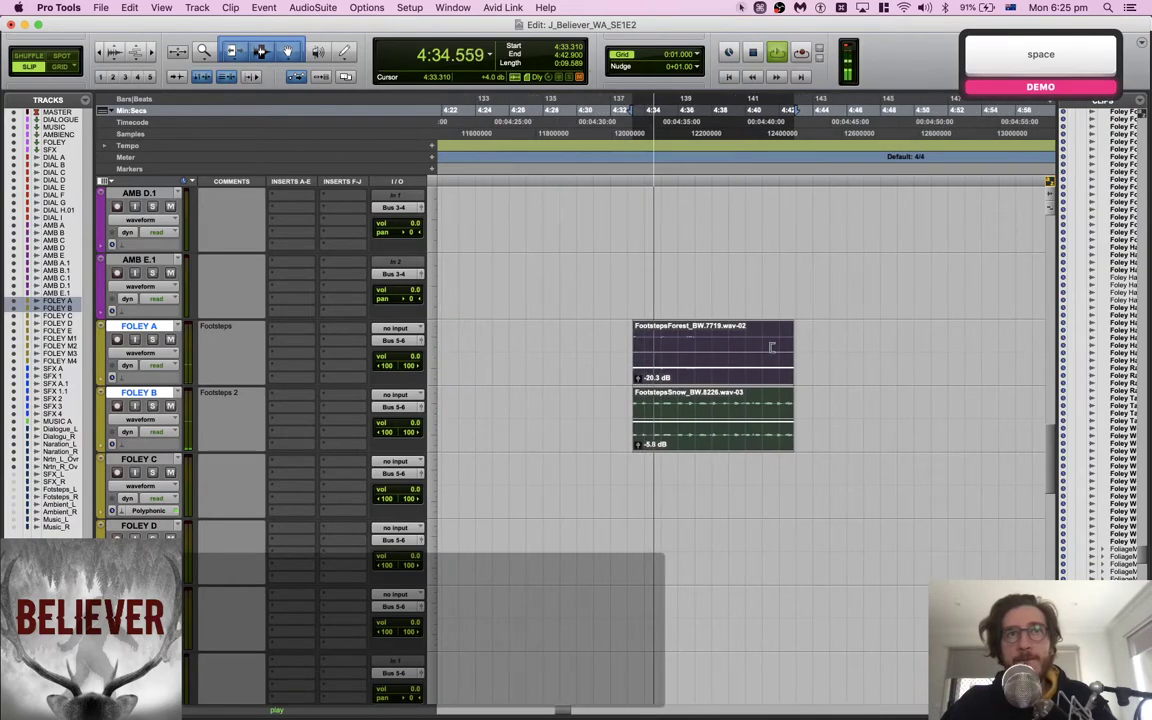
pyautogui.click(614, 346)
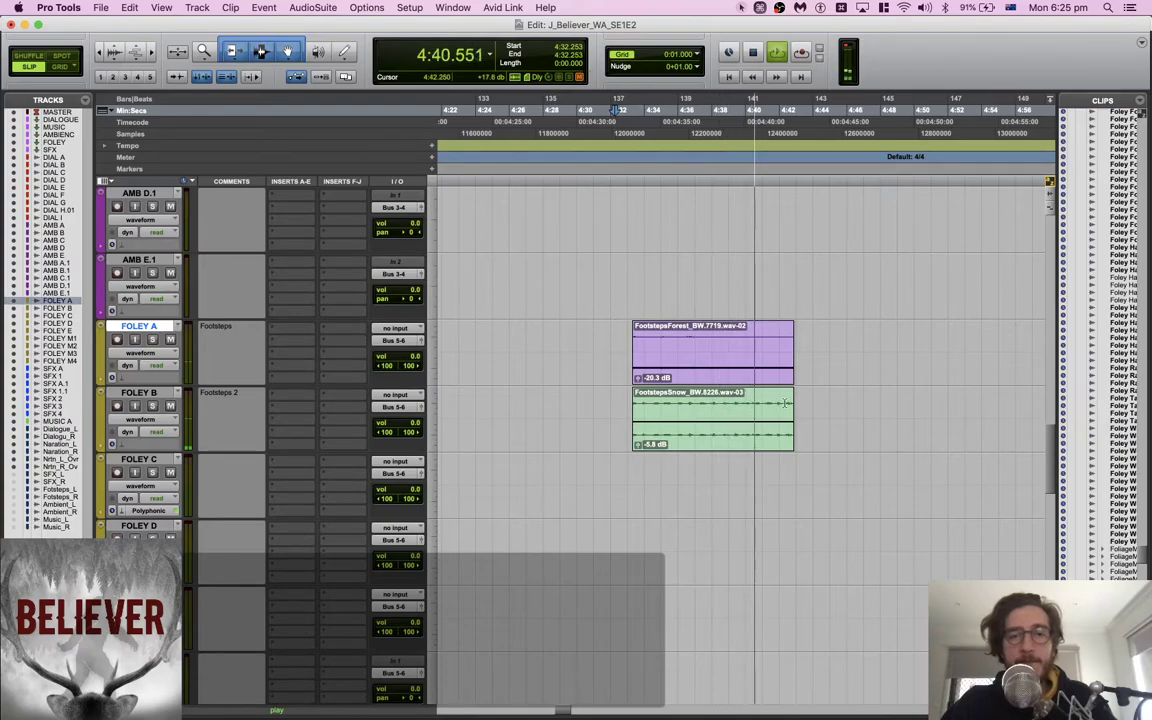
# Apply a linear fade-out from 4:37.252 on the FOLEY B snow footsteps clip and trim its end
pyautogui.moveTo(785, 403); pyautogui.dragTo(700, 410)
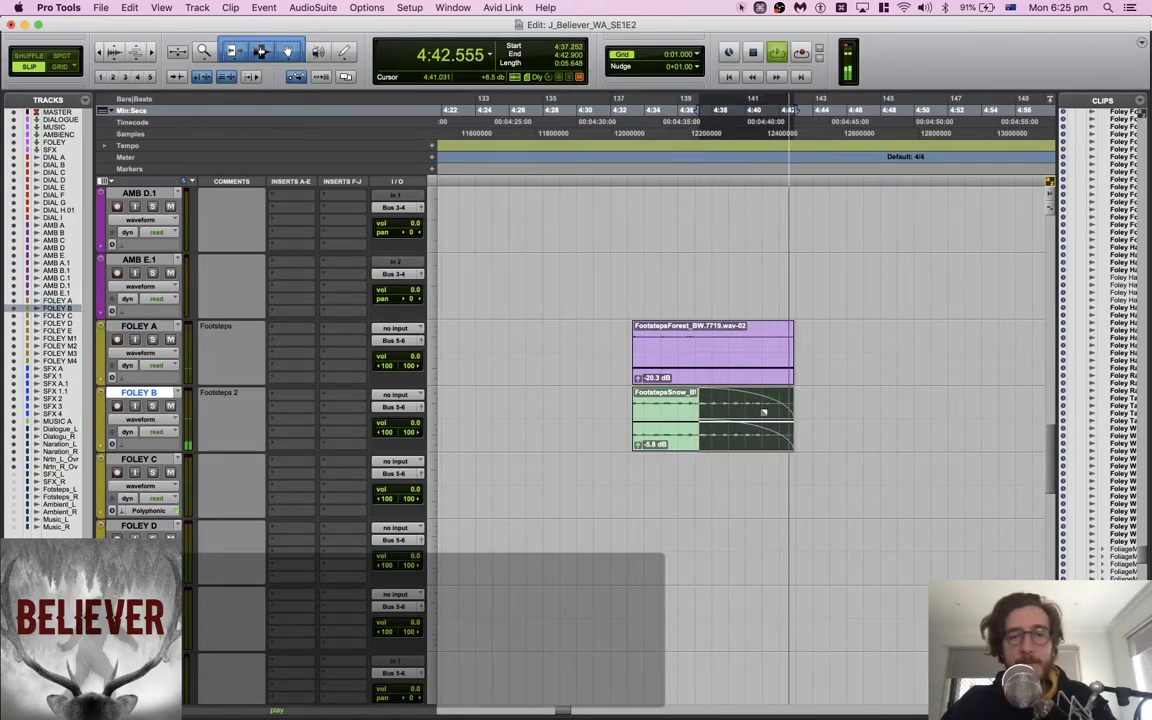
pyautogui.press('super+f')
pyautogui.press('Return')
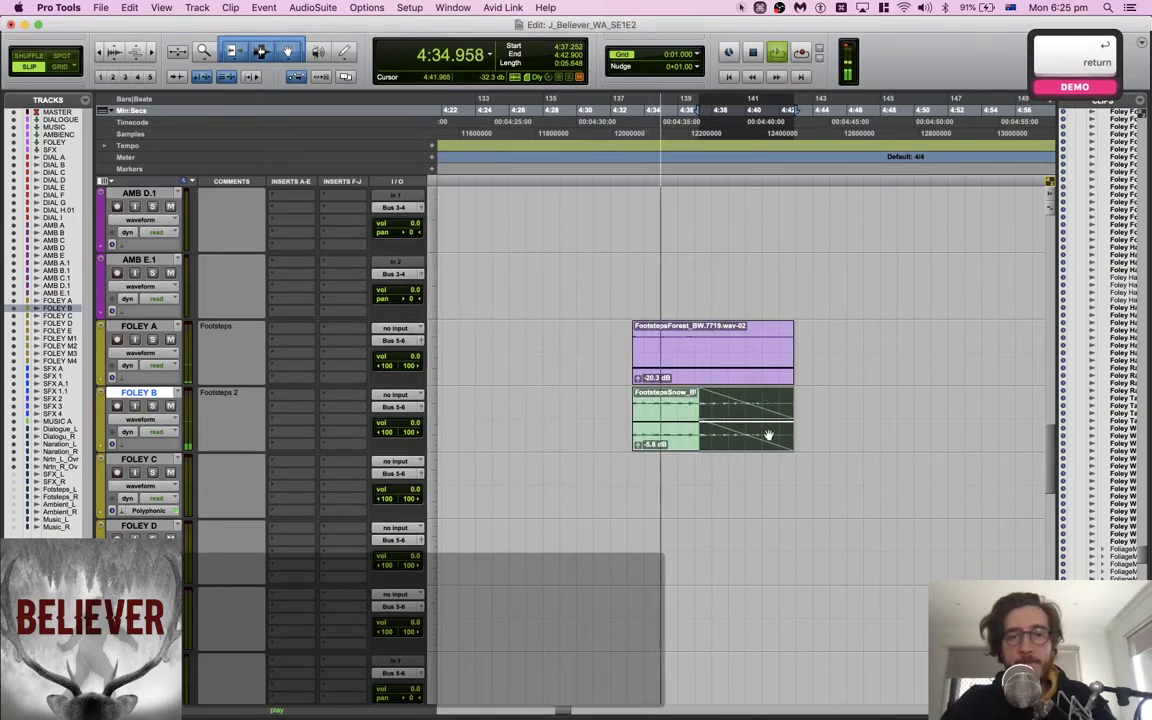
pyautogui.press('s')
# Trim the FOLEY A forest footsteps clip to end at about 4:39.9, fade it out, and save the session
pyautogui.click(744, 350)
pyautogui.press('s')
pyautogui.moveTo(765, 348); pyautogui.dragTo(706, 348)
pyautogui.press('f')
pyautogui.click(690, 329)
pyautogui.press('super+s')
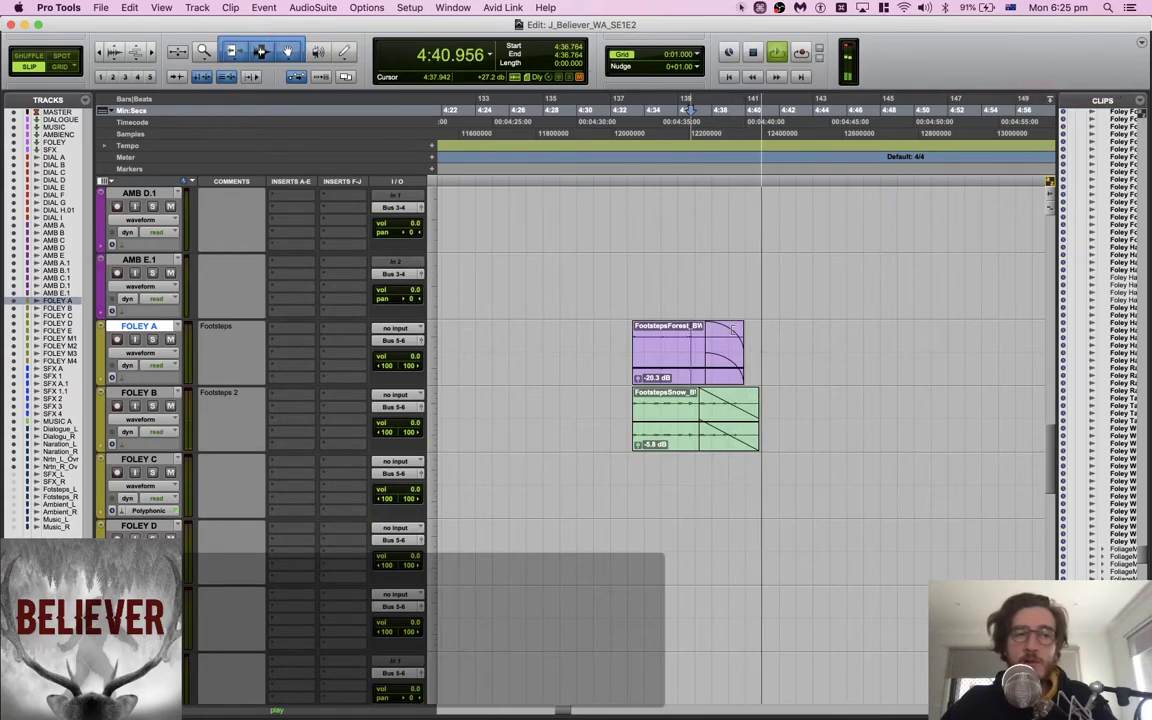
# Delete the rain and distant elk audio on AMB B and AMB C from 4:37.617 until the next bird clip begins
pyautogui.scroll(8, 772, 340)
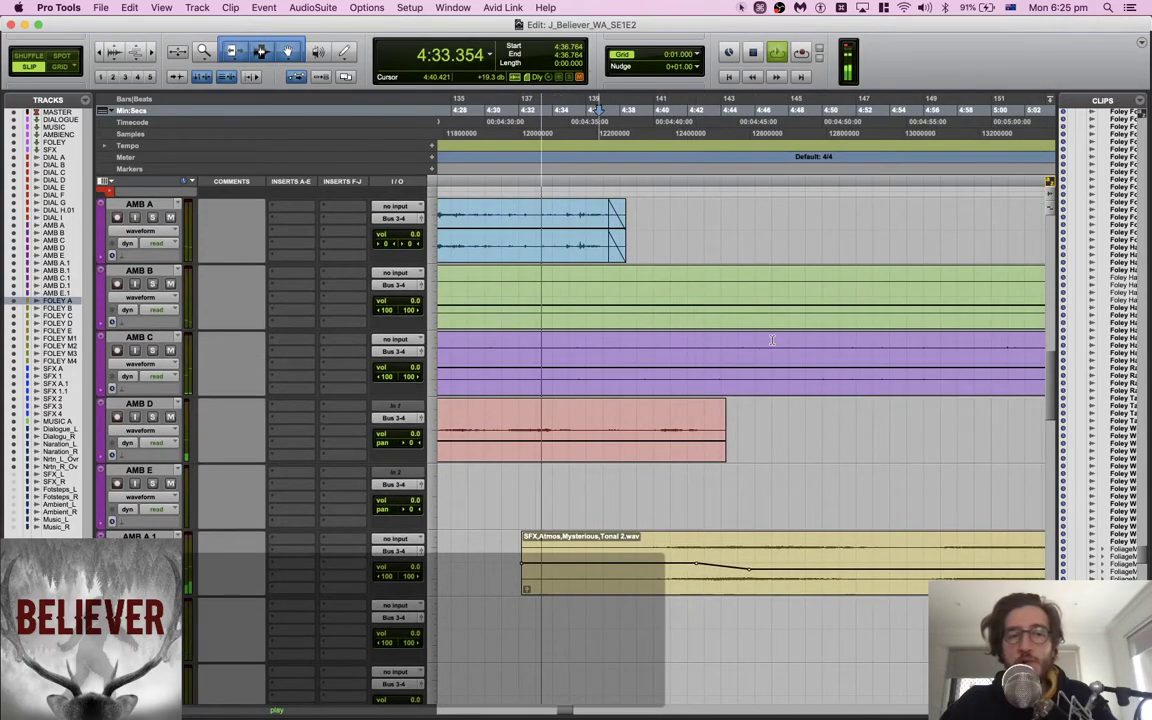
pyautogui.hscroll(2, 772, 340)
pyautogui.scroll(-3, 770, 339)
pyautogui.press('space')
pyautogui.click(770, 286)
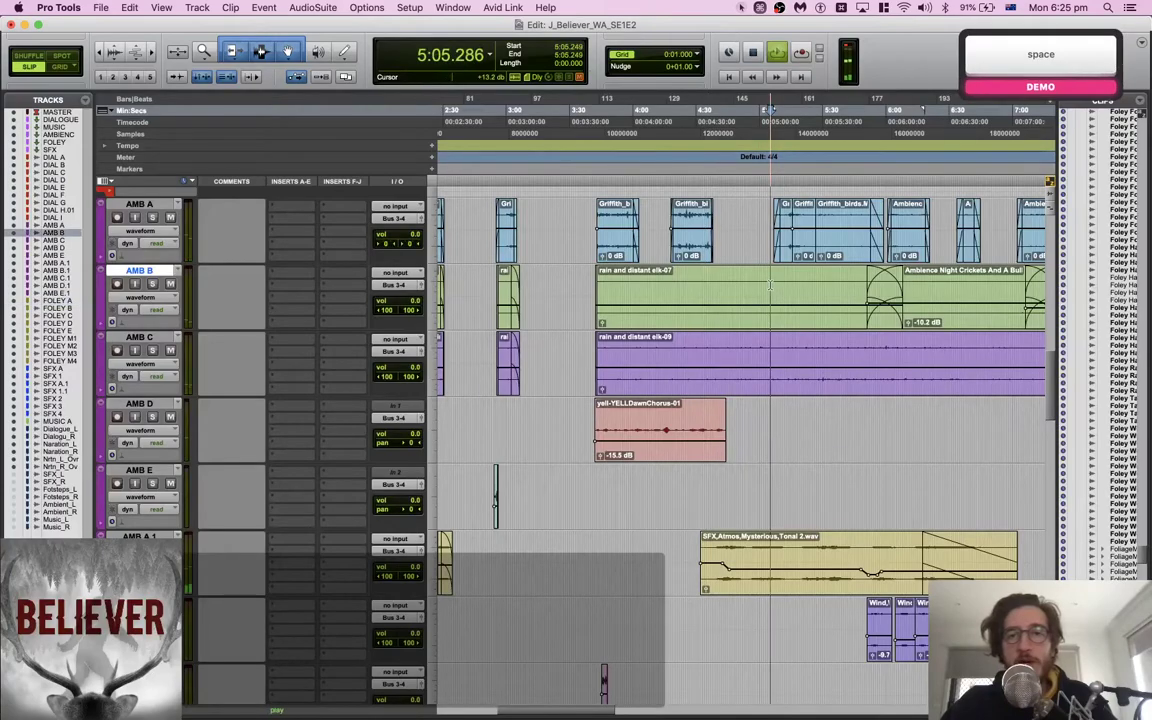
pyautogui.press('space')
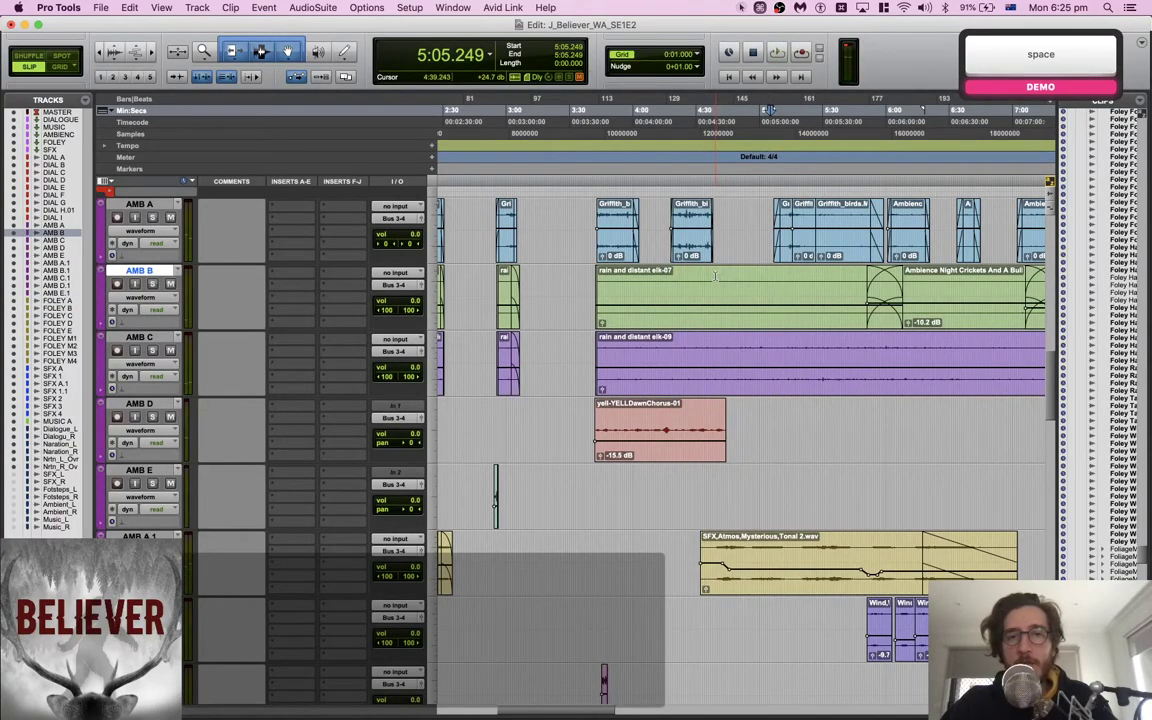
pyautogui.moveTo(712, 277); pyautogui.dragTo(777, 347)
pyautogui.press('BackSpace')
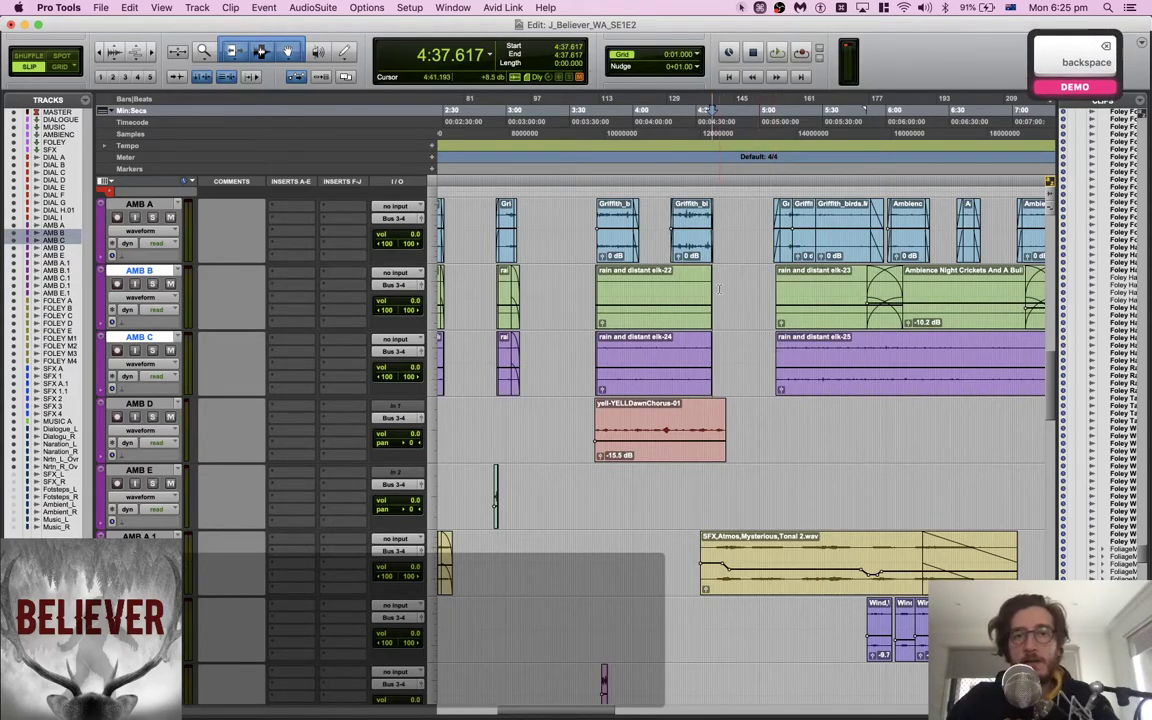
# Fade out the rain clips before the gap on AMB B and AMB C, and fade in those after it
pyautogui.moveTo(718, 290); pyautogui.dragTo(708, 328)
pyautogui.press('f')
pyautogui.moveTo(776, 280); pyautogui.dragTo(781, 333)
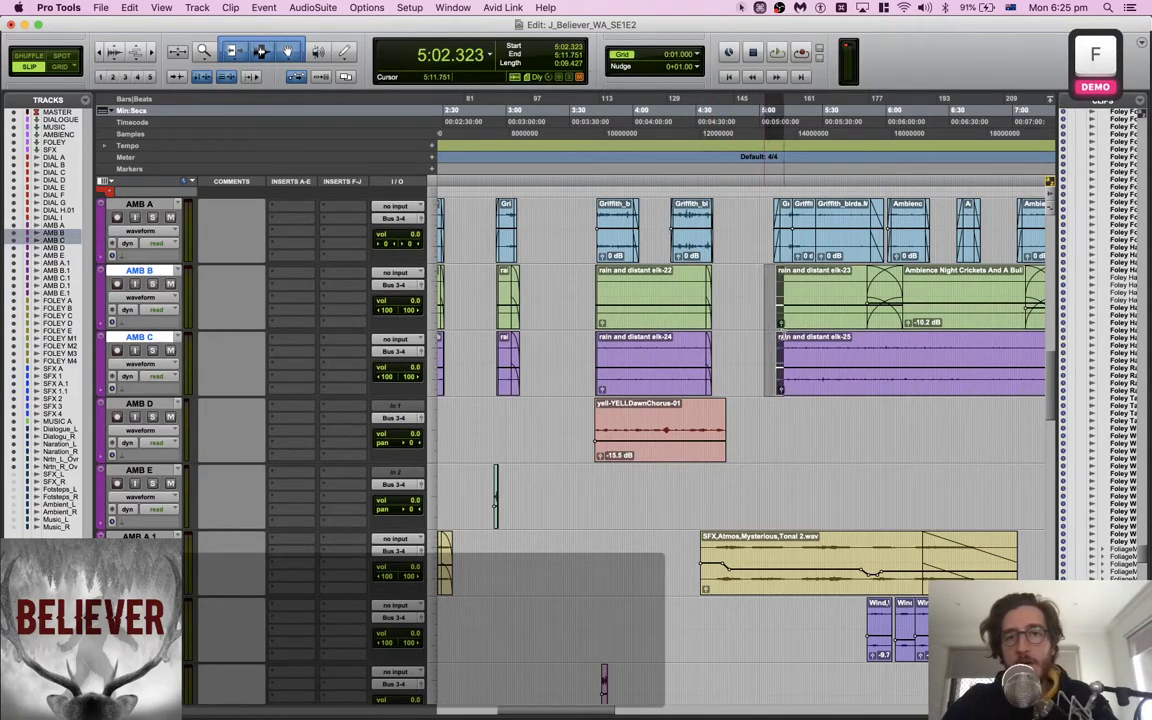
# Play the new ambience entry from 5:07.850 and save the session
pyautogui.press('space')
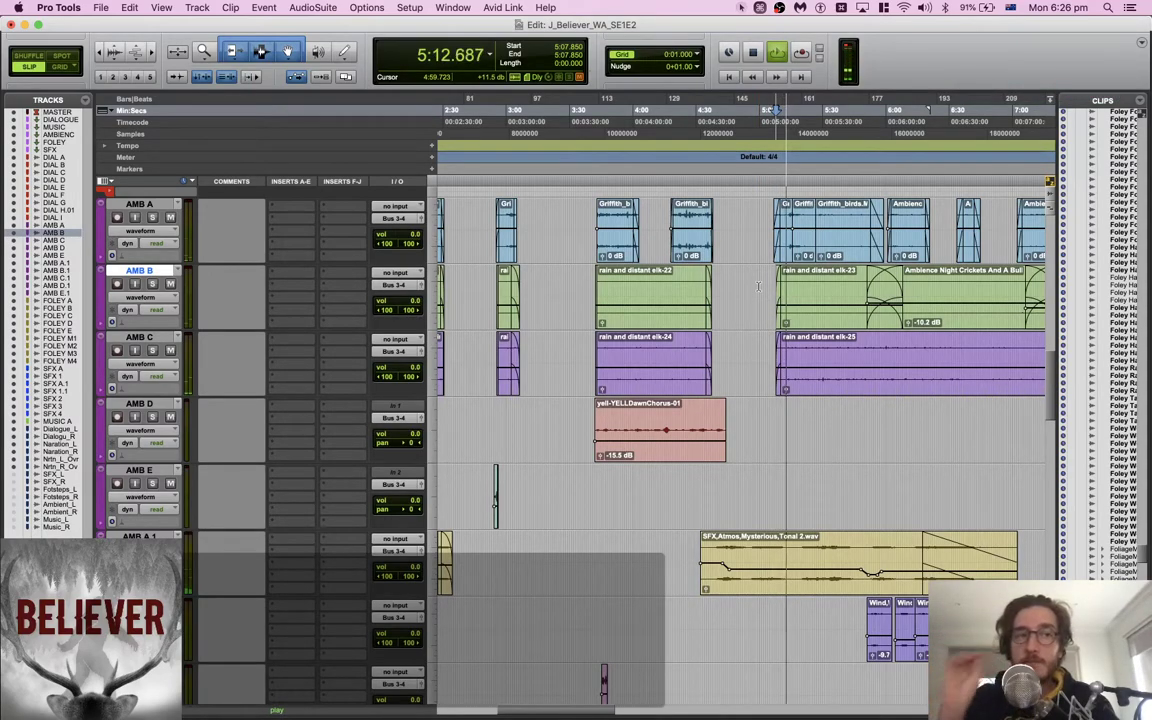
pyautogui.press('3')
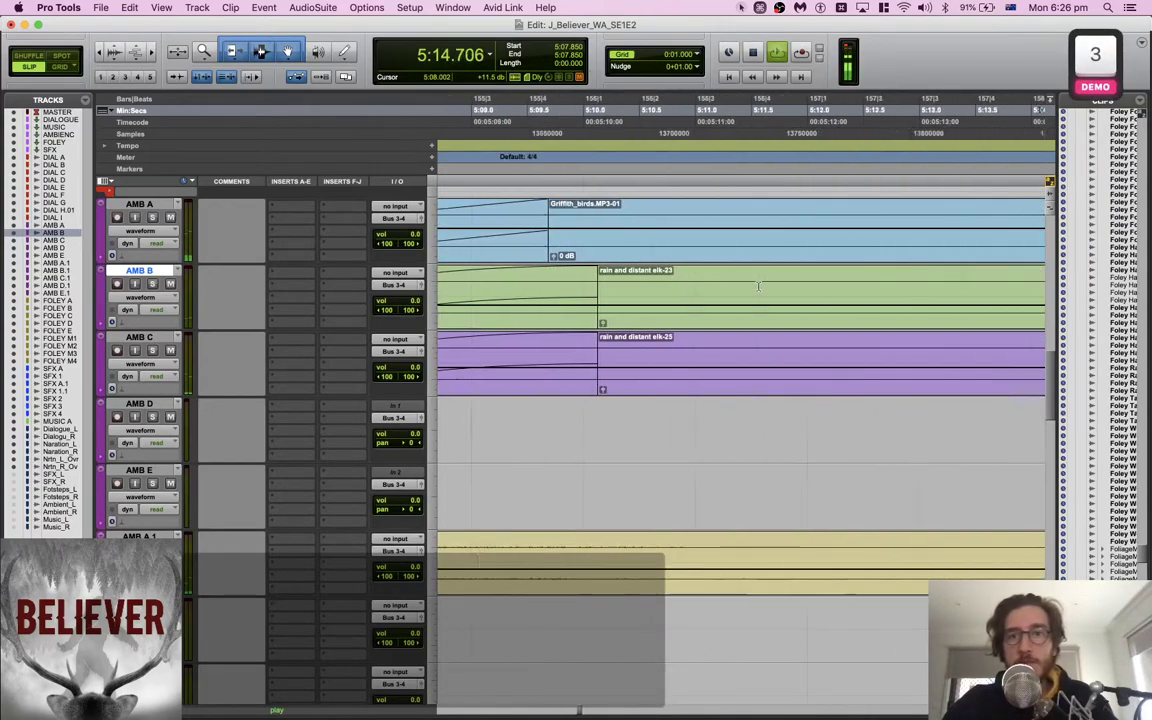
pyautogui.hscroll(3, 758, 287)
pyautogui.press('super+s')
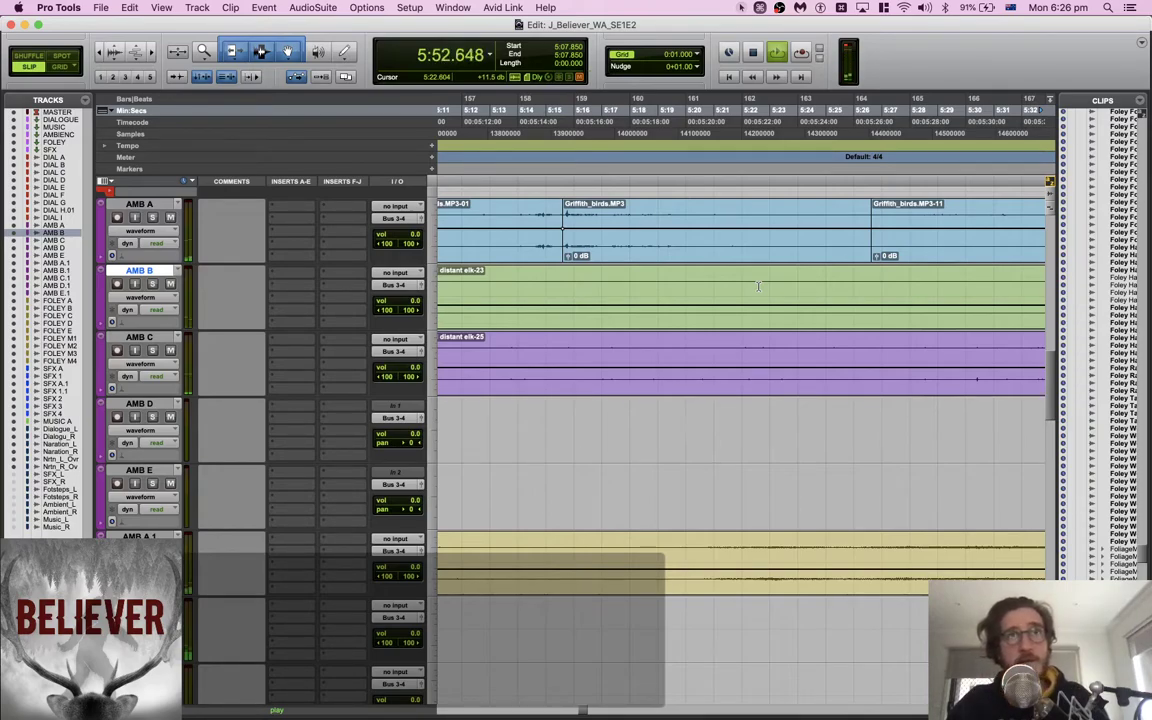
# Restart playback within the Griffith_birds clip on AMB A at 5:21.085
pyautogui.press('space')
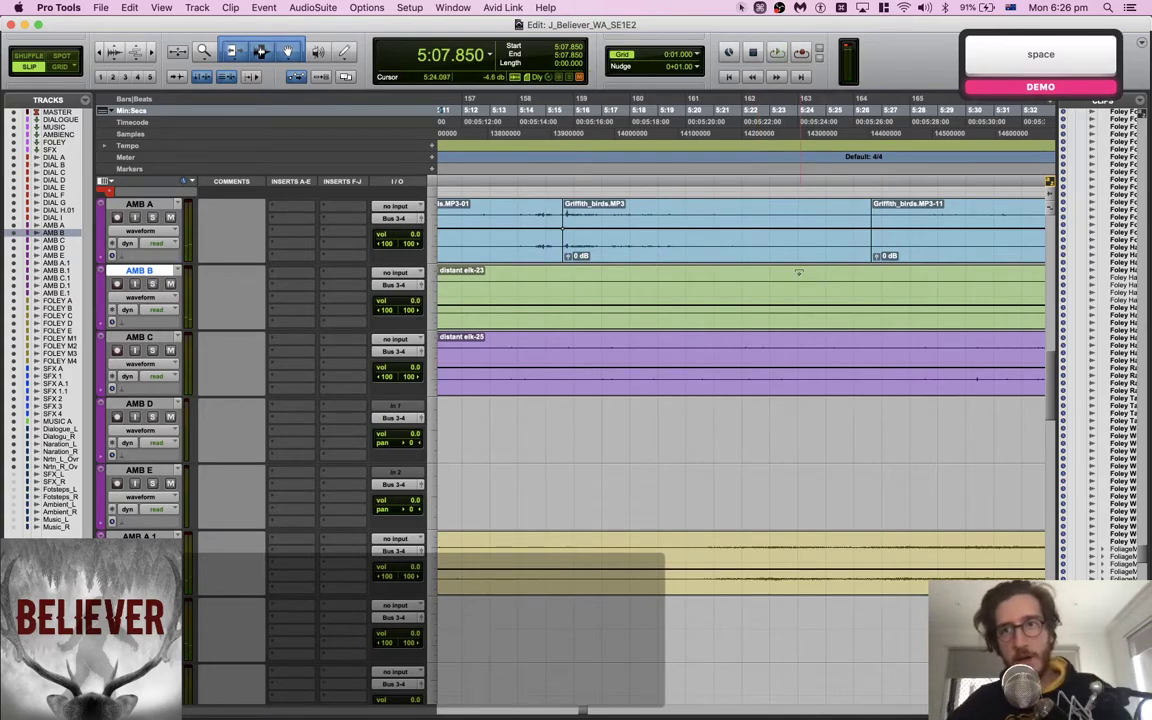
pyautogui.click(716, 213)
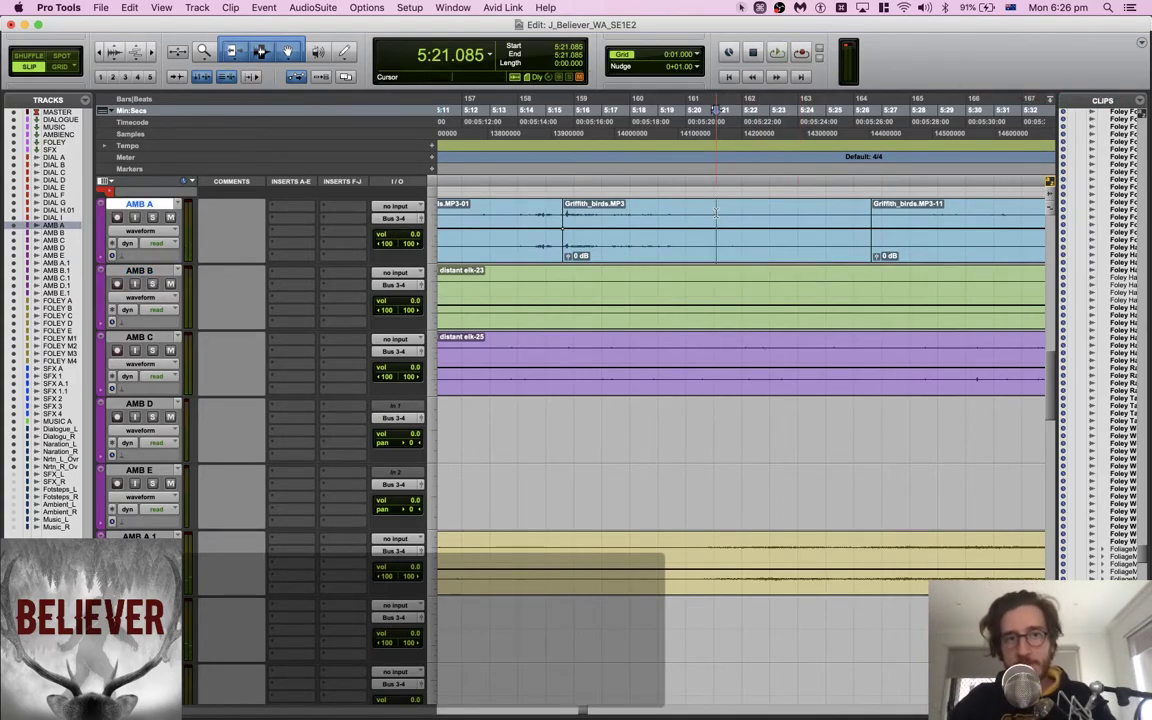
pyautogui.press('space')
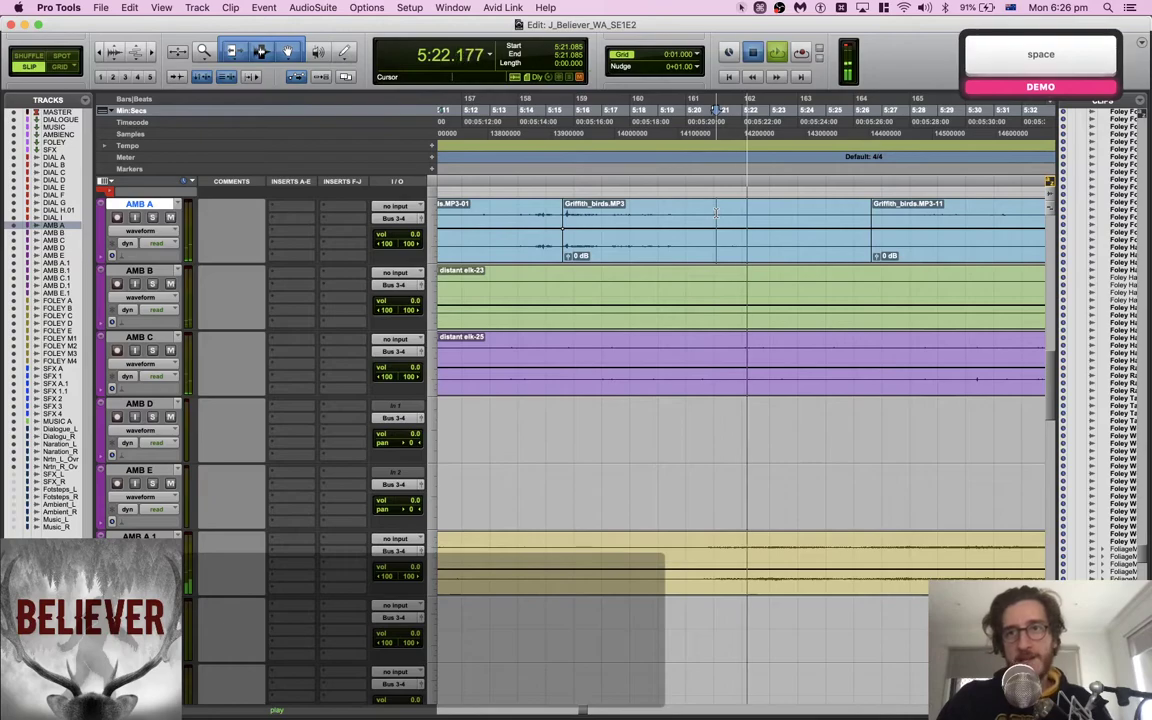
# Play the ambience from 5:24.881 across the edit between the last two Griffith_birds clips on AMB A
pyautogui.press('space')
pyautogui.hscroll(4, 716, 213)
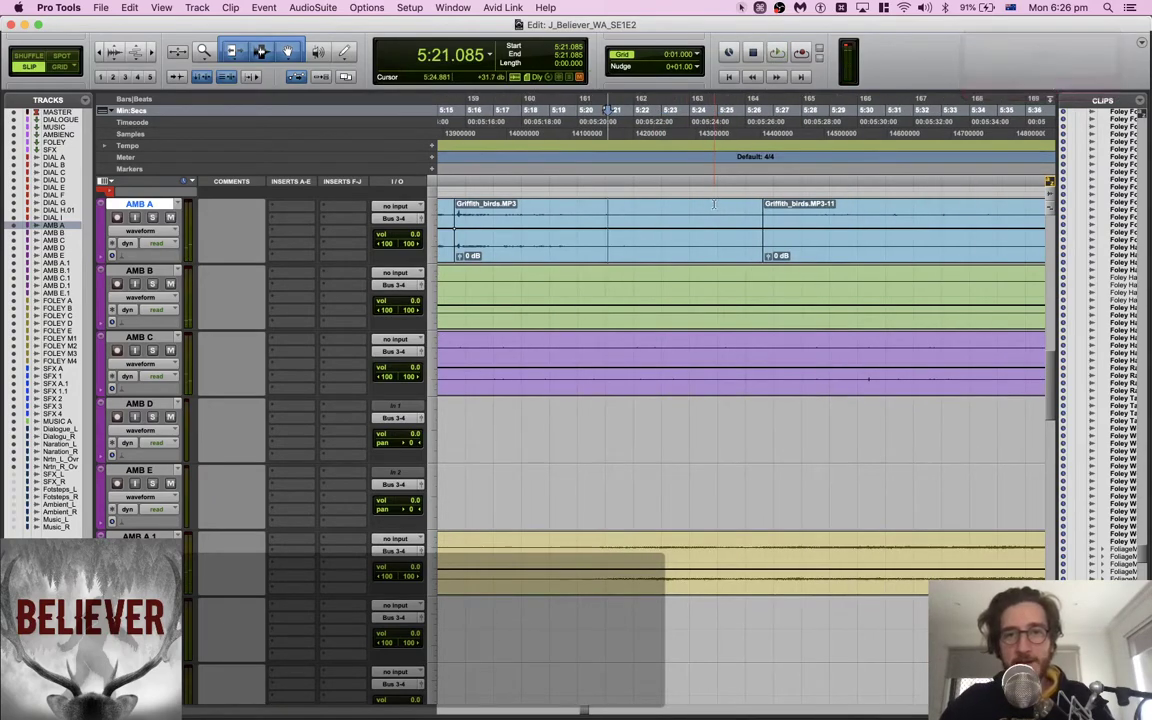
pyautogui.press('space')
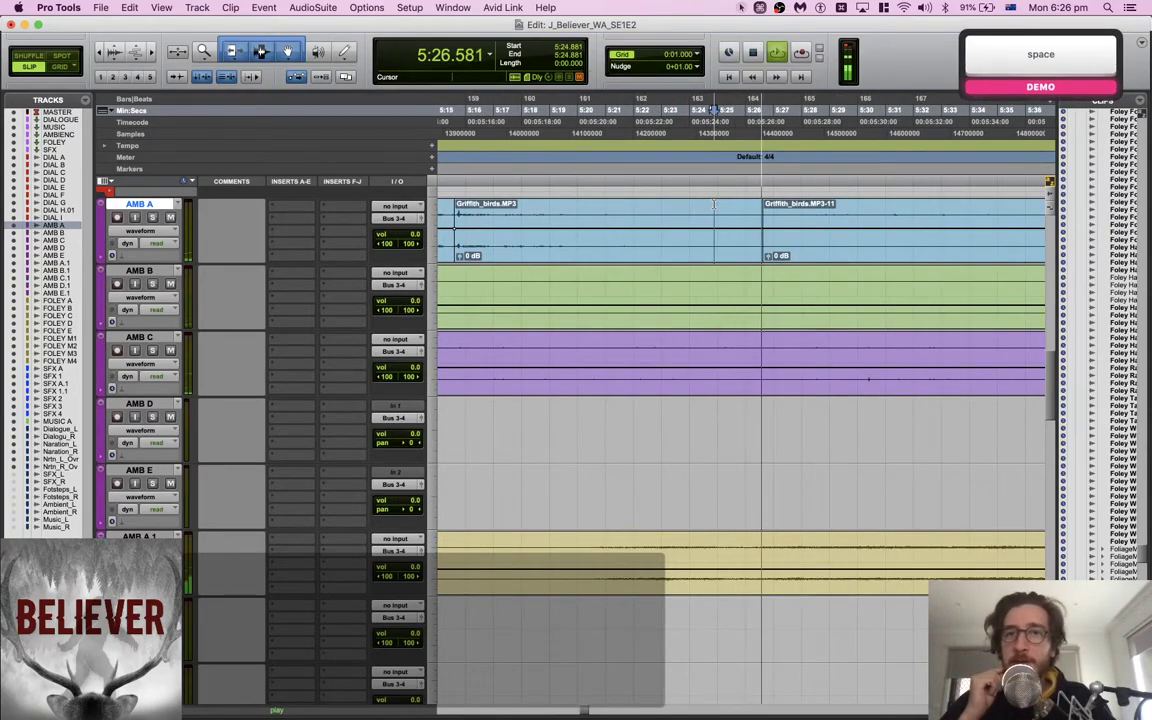
pyautogui.press('space')
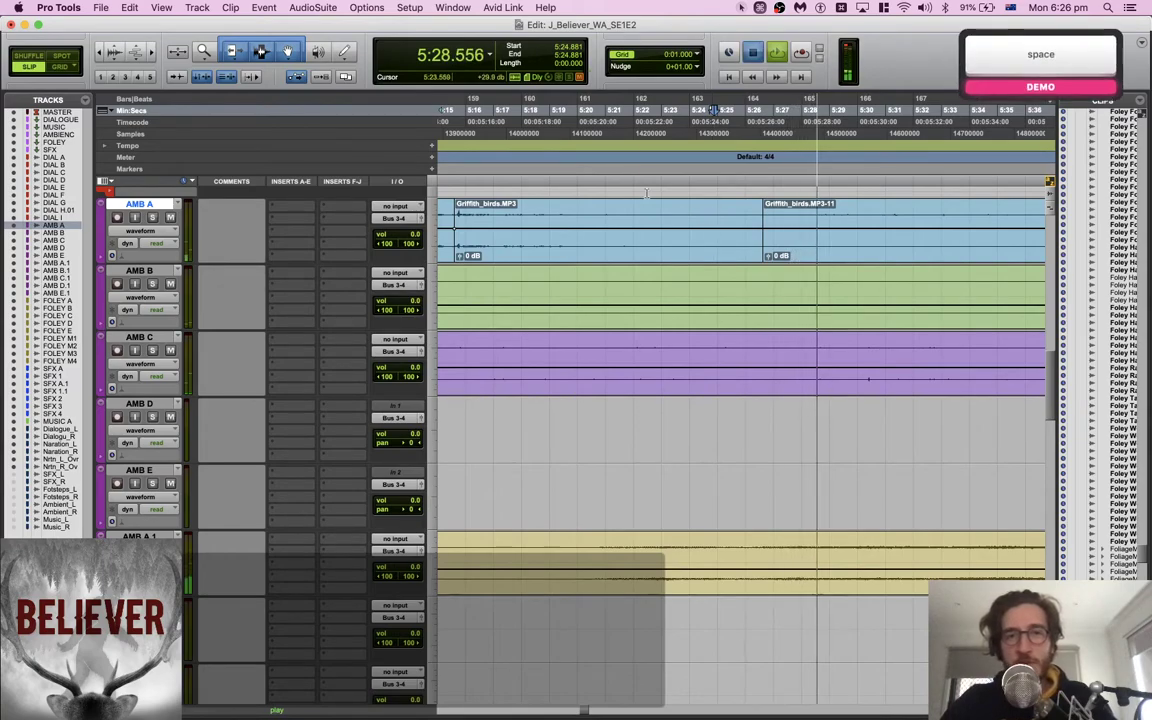
# Play the ambience from 5:18.612, then again from 5:14.228 across the earlier Griffith_birds edit on AMB A
pyautogui.click(567, 152)
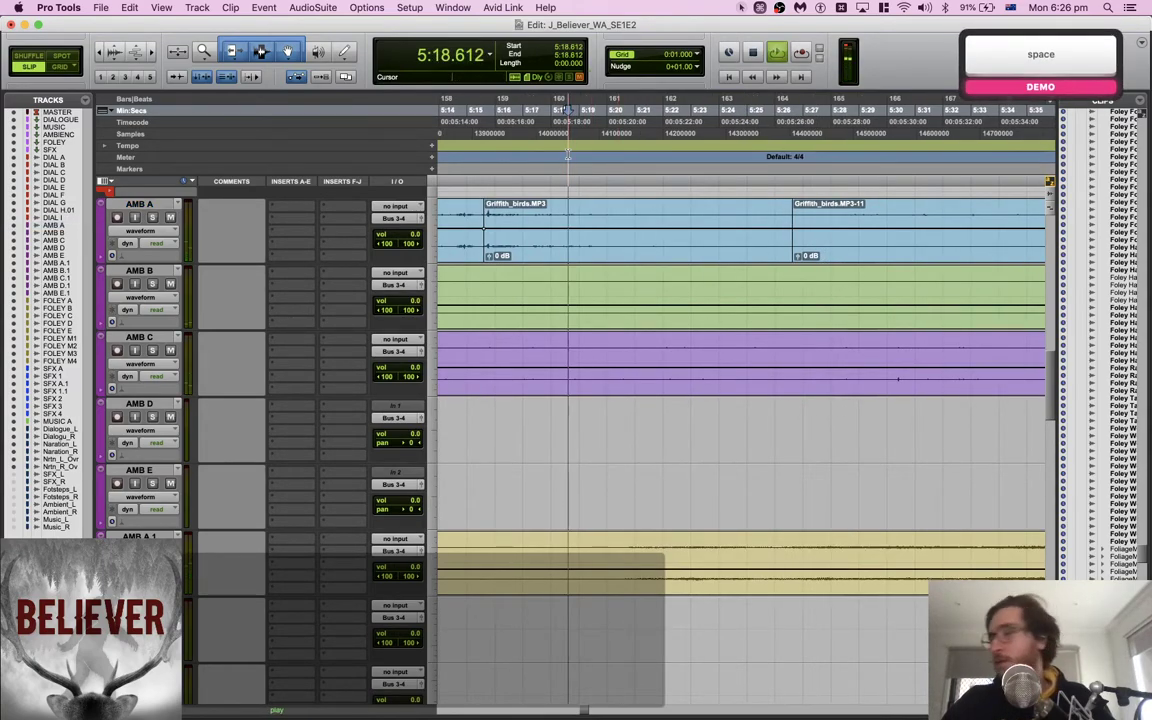
pyautogui.press('space')
pyautogui.press('space')
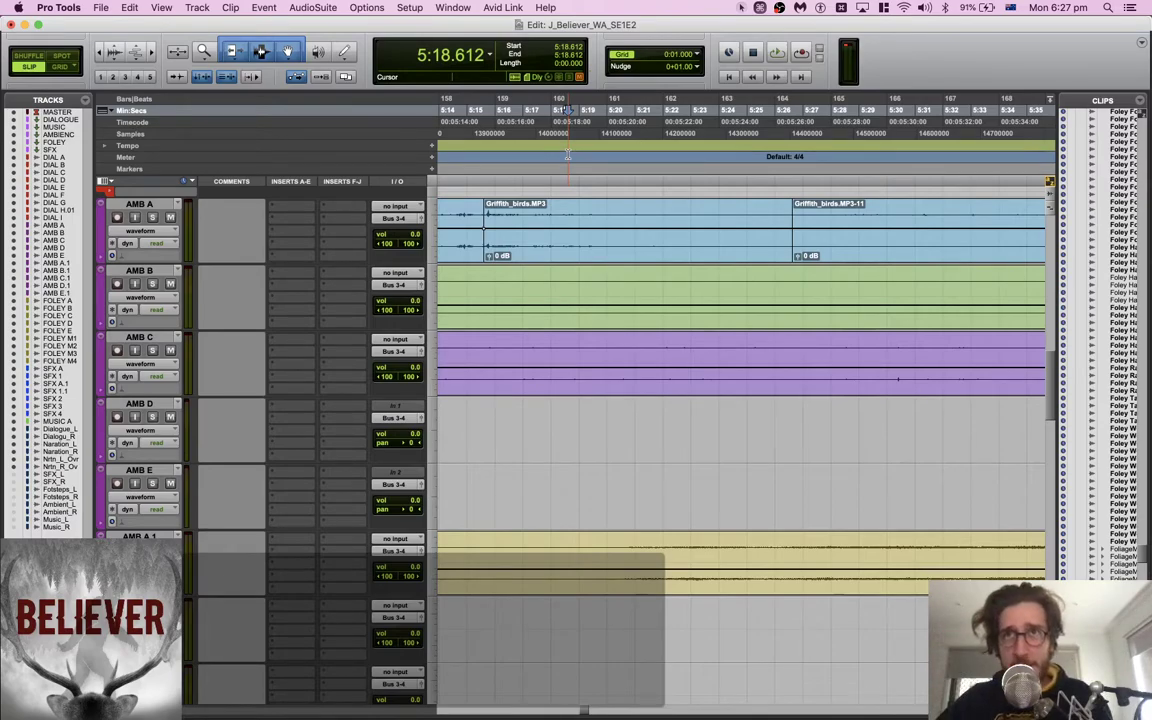
pyautogui.press('space')
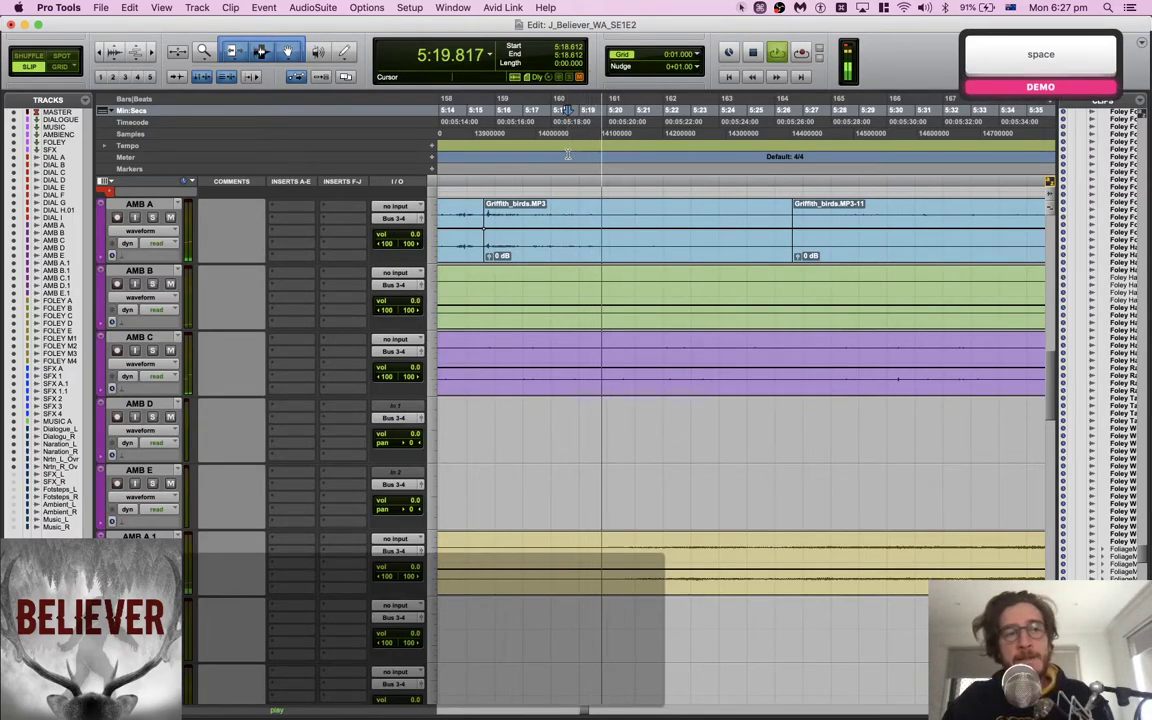
pyautogui.press('space')
pyautogui.hscroll(-2, 530, 200)
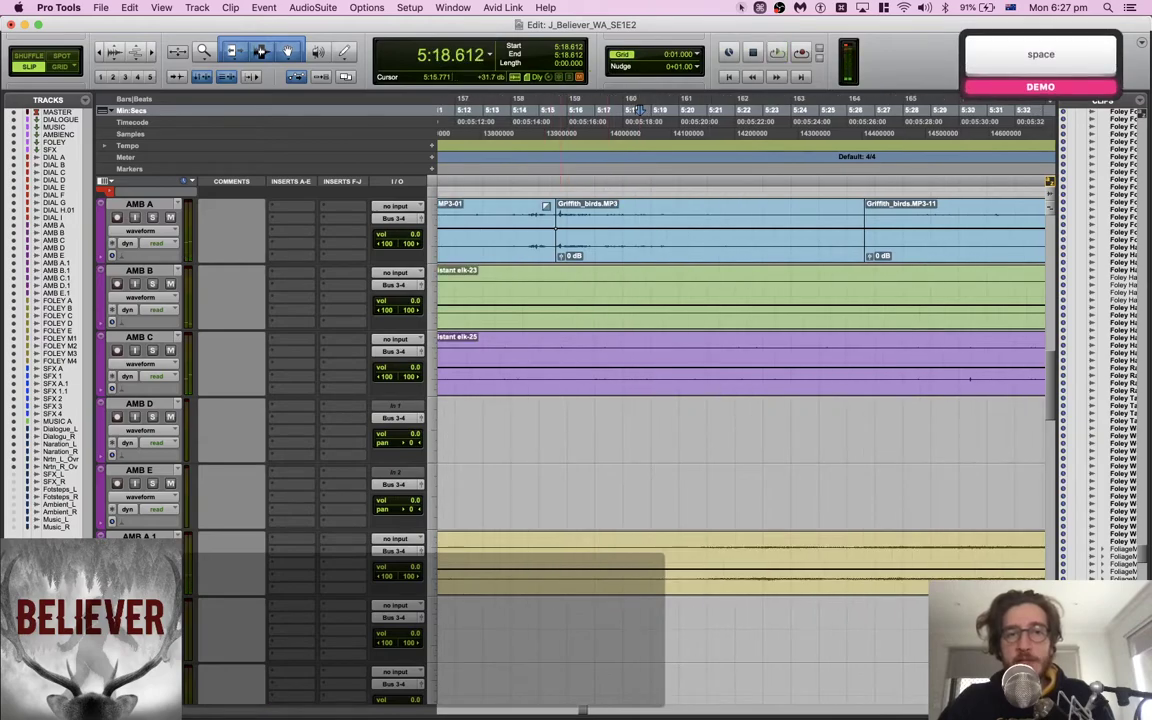
pyautogui.click(518, 207)
pyautogui.press('space')
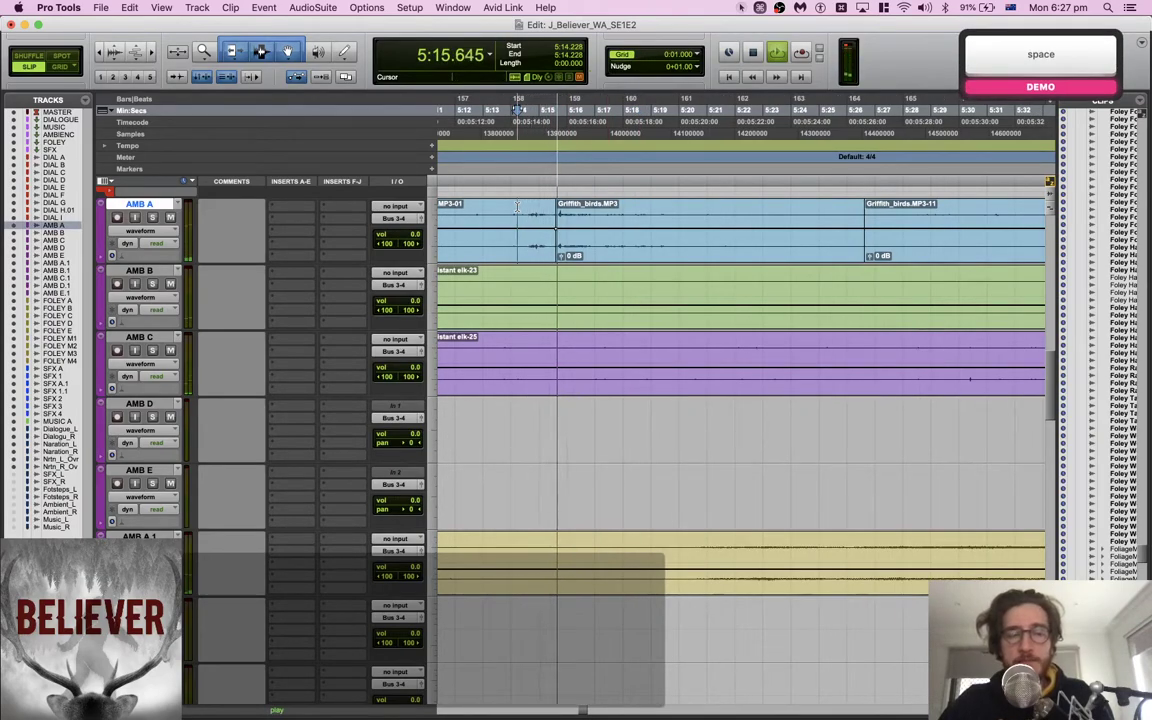
# Split the rain and distant elk clips on AMB B and AMB C at 5:18.000
pyautogui.click(623, 288)
pyautogui.press('super+e')
pyautogui.press('space')
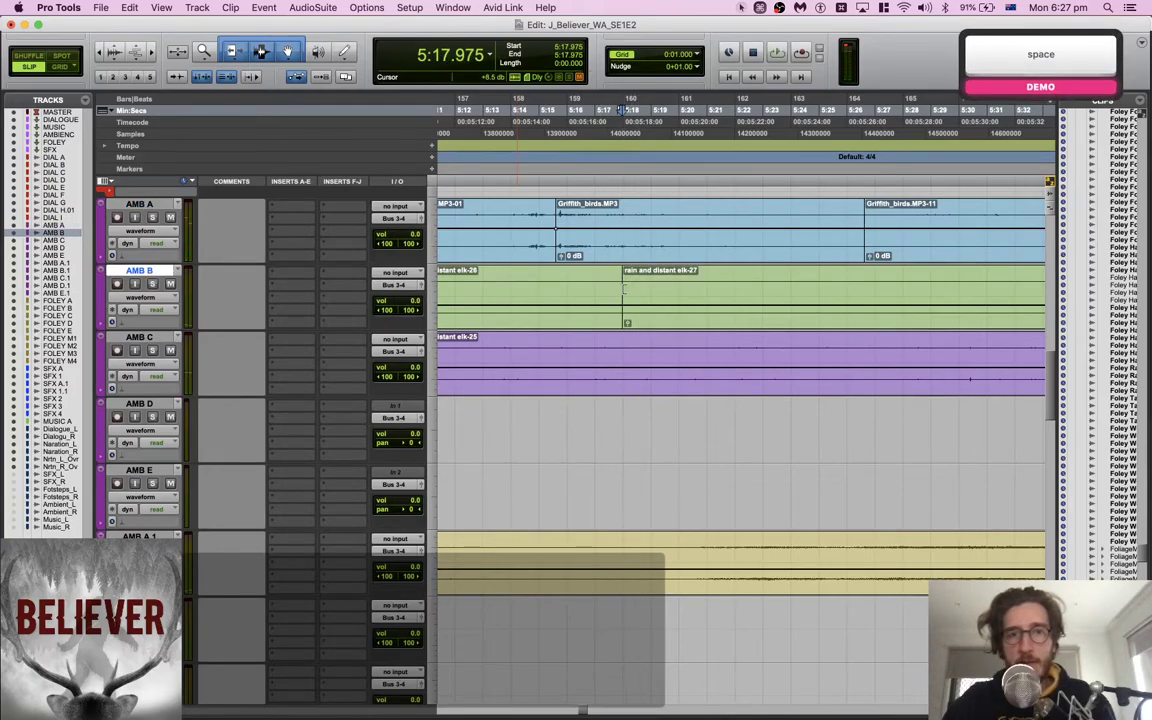
pyautogui.press('super+z')
pyautogui.press('super+e')
pyautogui.press(';')
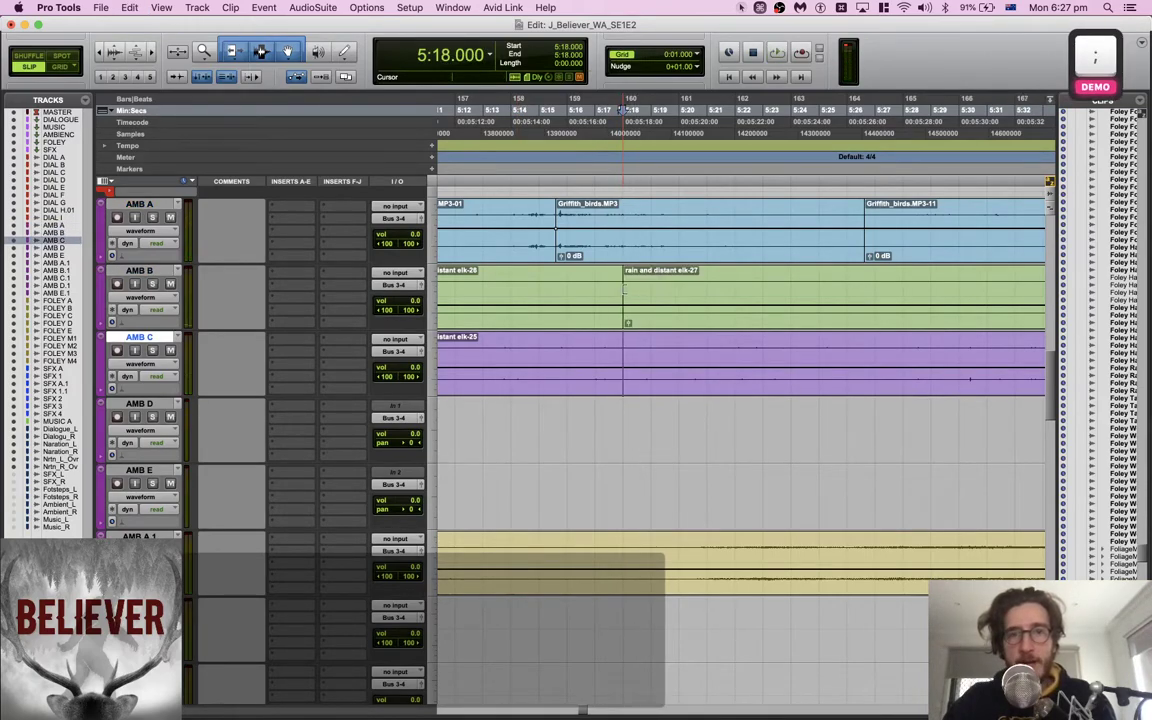
# Delete the rain and distant elk audio on AMB B and AMB C from 5:18.000 until the night crickets clip begins at 6:08
pyautogui.hscroll(2, 624, 290)
pyautogui.keyDown('alt'); pyautogui.scroll(-4, 624, 290); pyautogui.keyUp('alt')
pyautogui.hscroll(2, 622, 285)
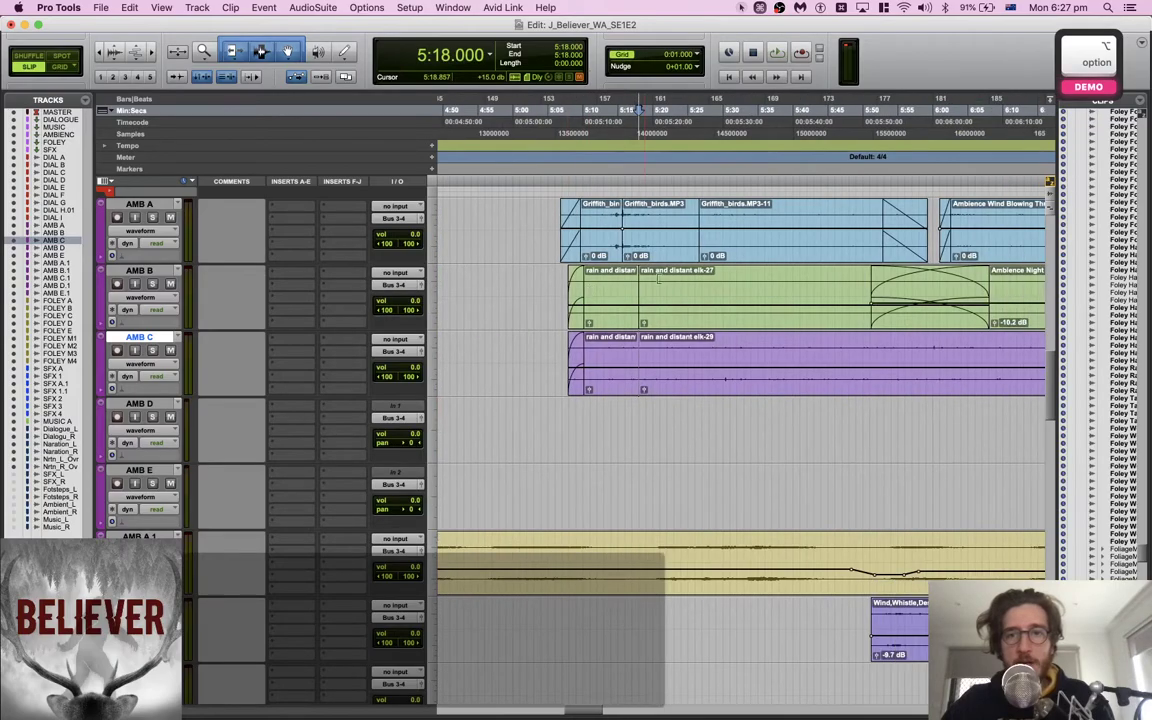
pyautogui.click(688, 281)
pyautogui.hotkey('shift', 'Tab')
pyautogui.hotkey('shift', 'Tab')
pyautogui.hotkey('shift', 'Tab')
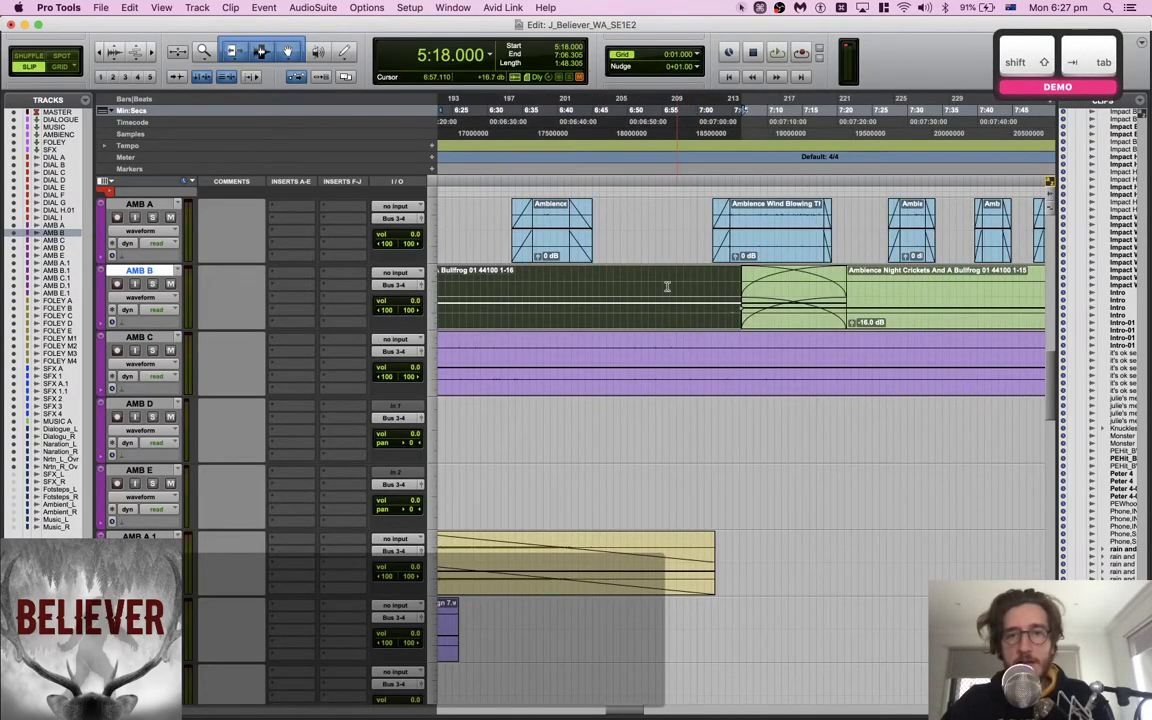
pyautogui.hscroll(-6, 673, 284)
pyautogui.doubleClick(786, 291)
pyautogui.hotkey('shift', 'Tab')
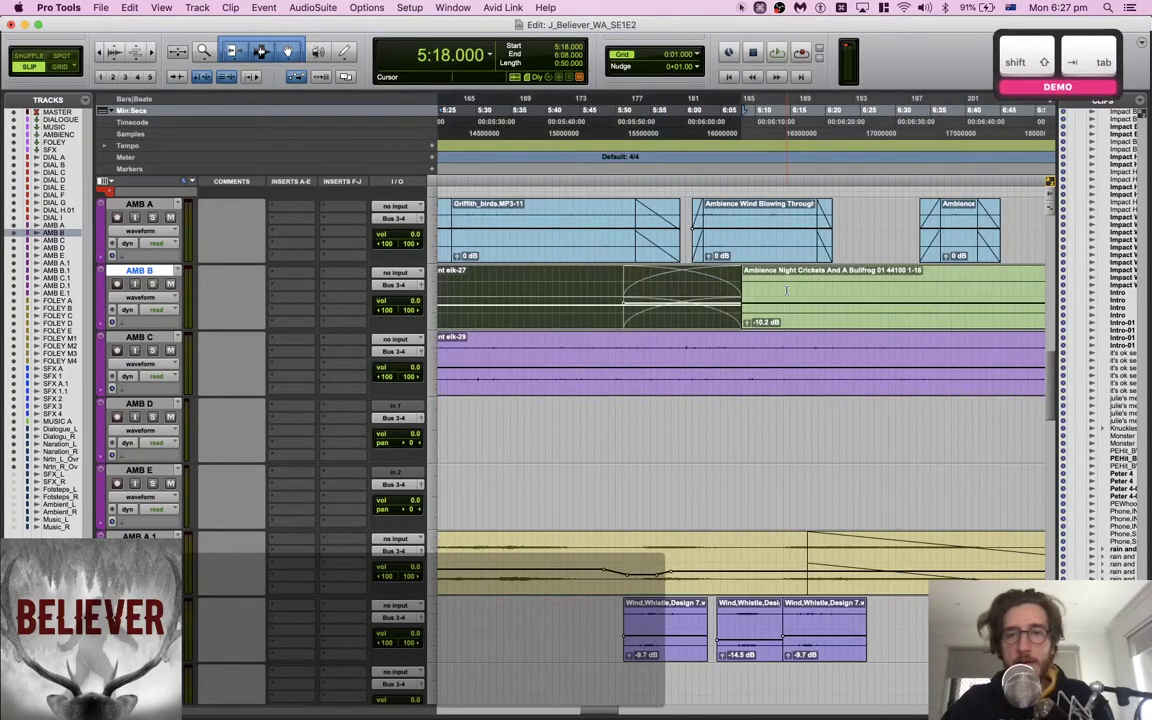
pyautogui.hotkey('shift', ';')
pyautogui.press('BackSpace')
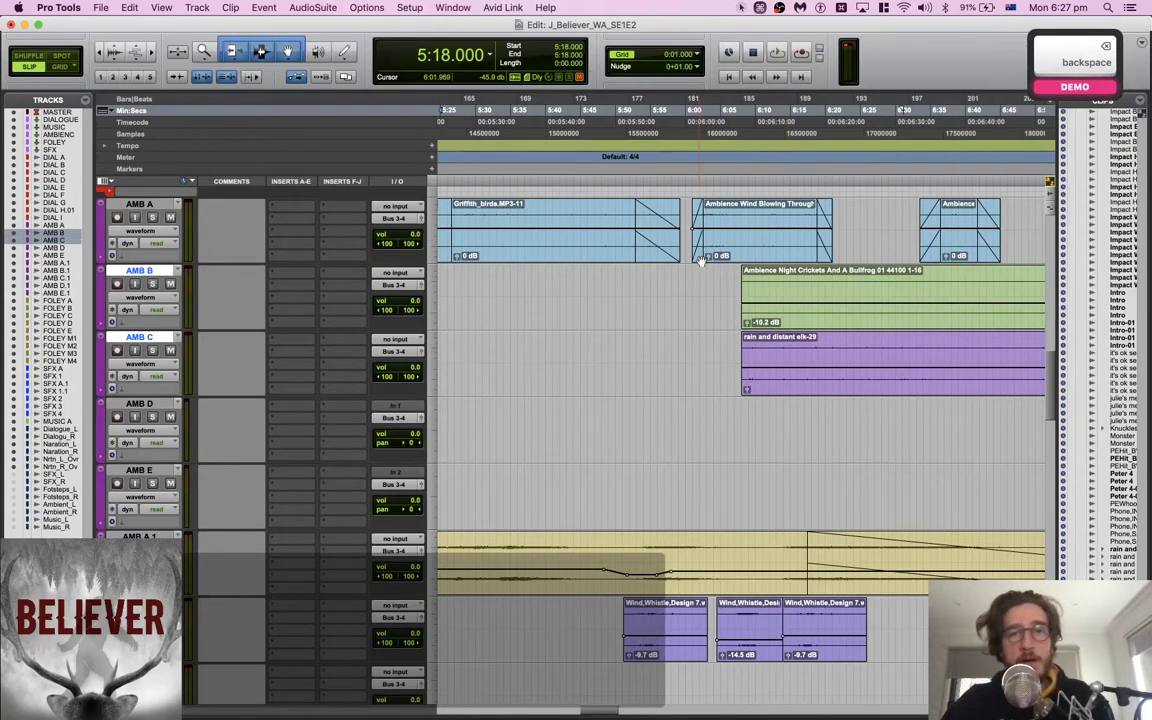
# Play the shortened rain clips from their start at 5:07.850 and save the session
pyautogui.hscroll(-5, 701, 260)
pyautogui.click(617, 273)
pyautogui.press('space')
pyautogui.press('super+s')
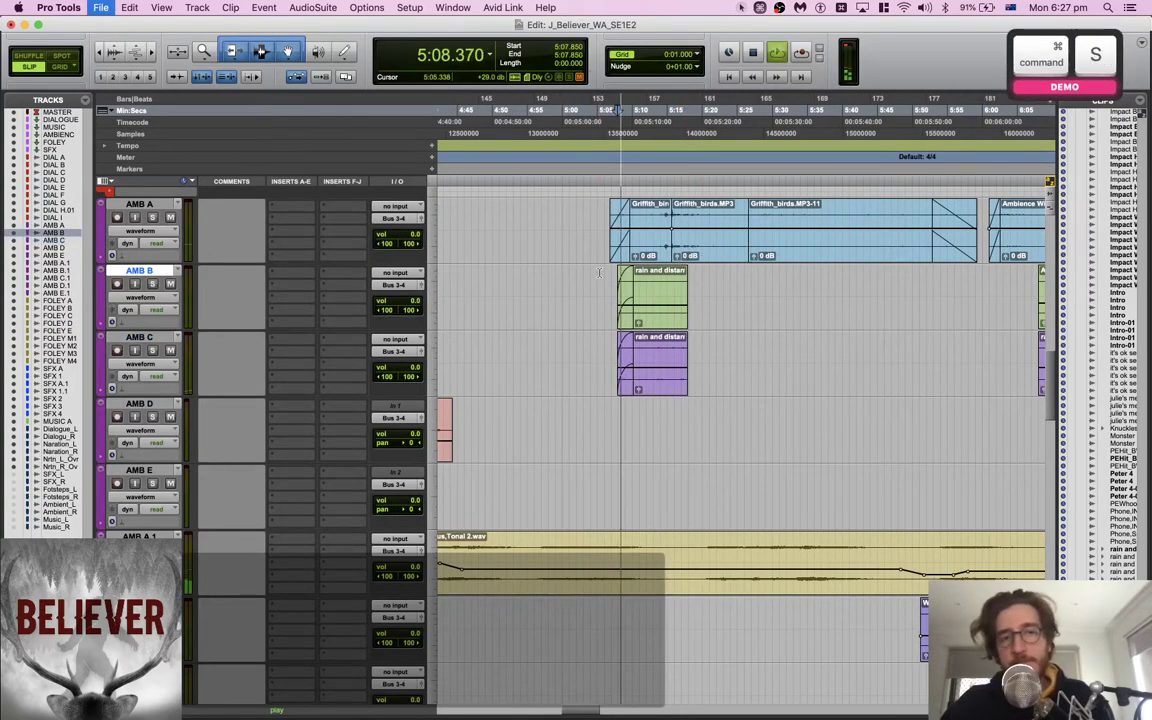
# Fade out the ends of the short rain clips on AMB B and AMB C from 5:15.208
pyautogui.scroll(4, 600, 272)
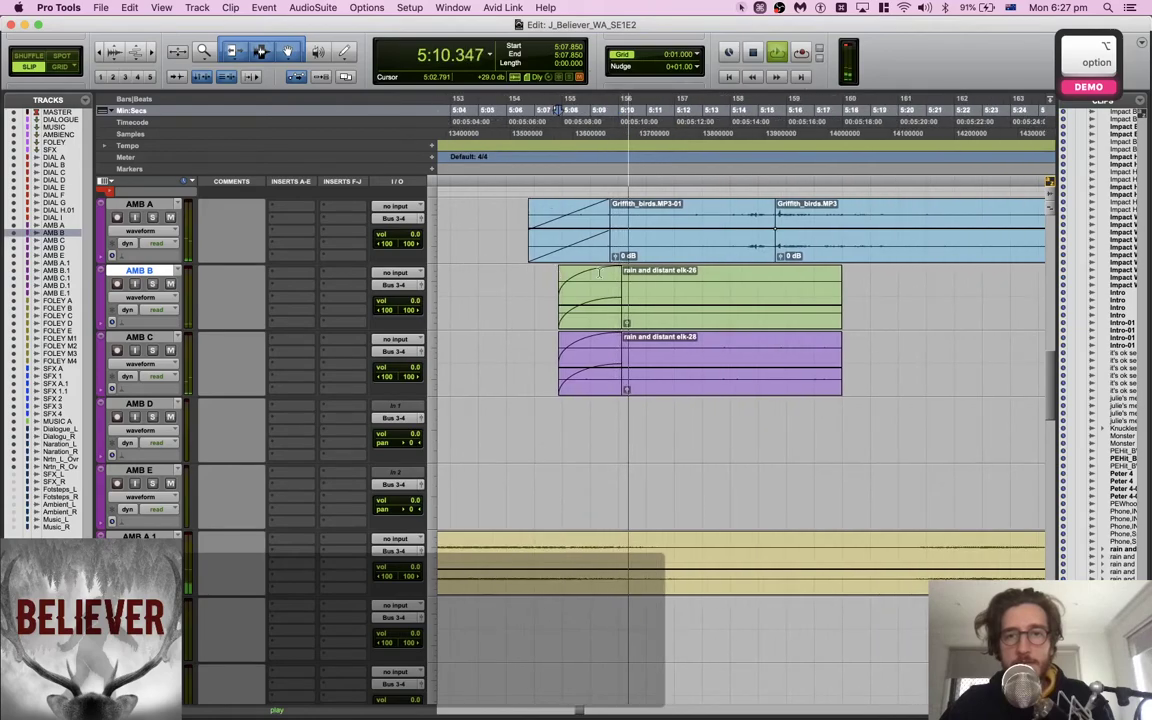
pyautogui.moveTo(850, 285); pyautogui.dragTo(762, 342)
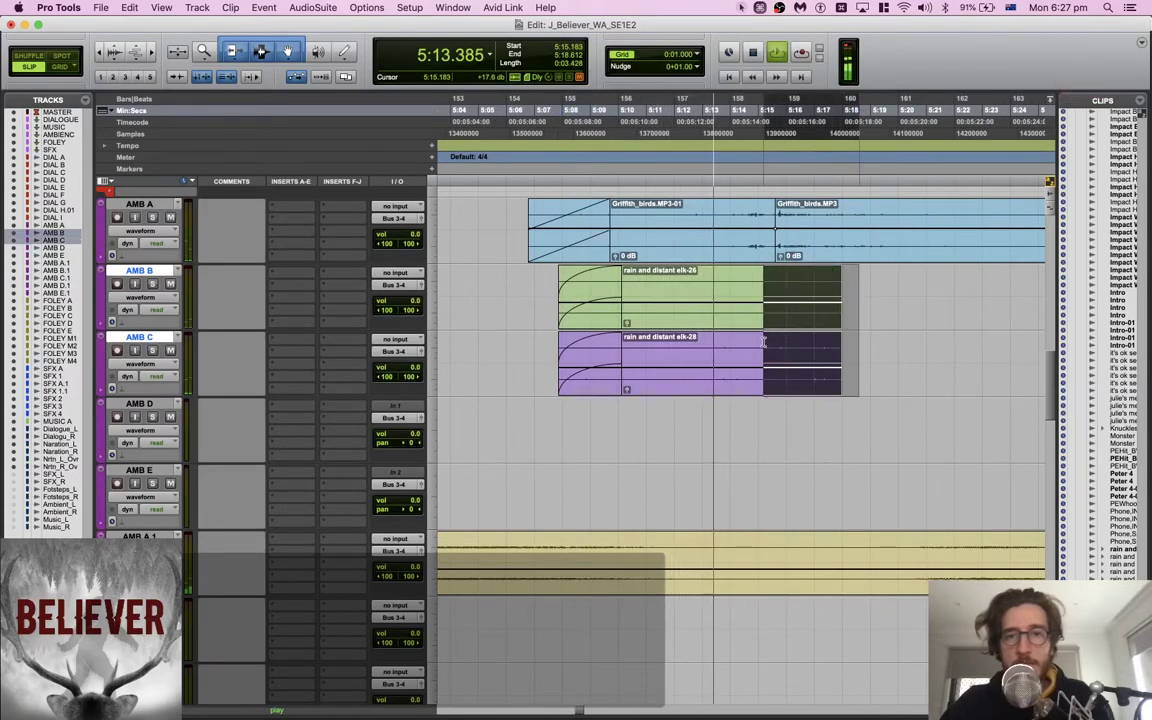
pyautogui.click(863, 311)
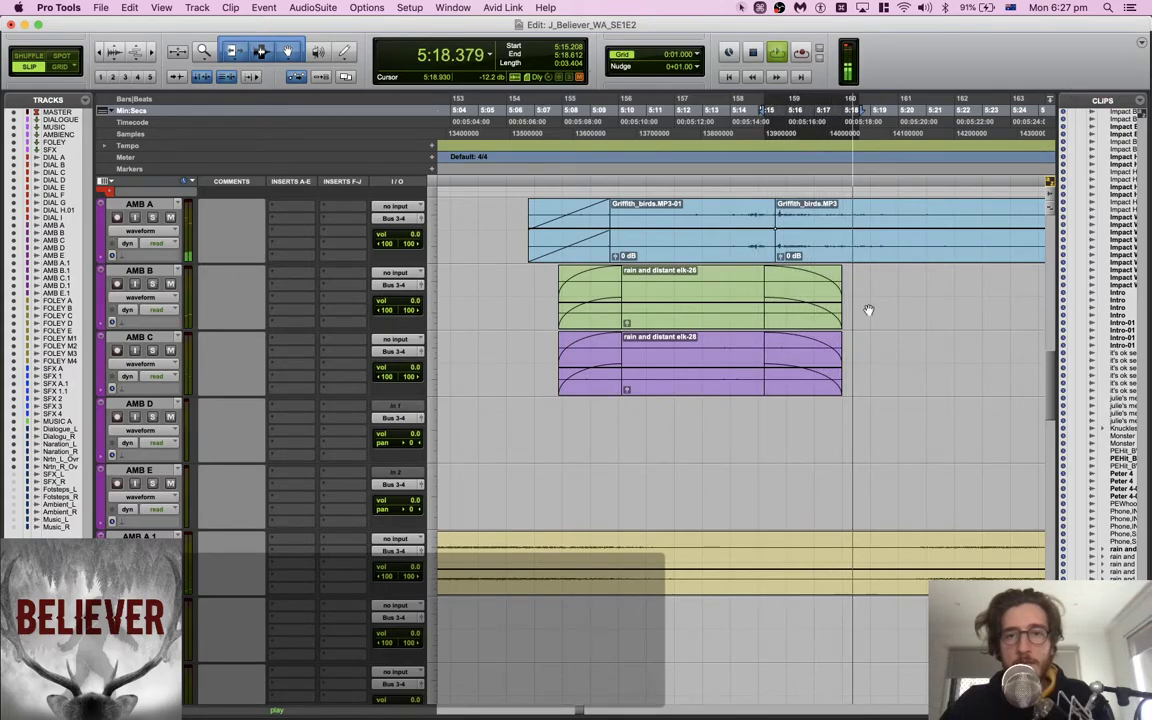
# Raise the clip gain of the tonal ambience on AMB A.1 slightly between 5:18.661 and 5:47.657, with a short ramp up at the start
pyautogui.scroll(-5, 868, 311)
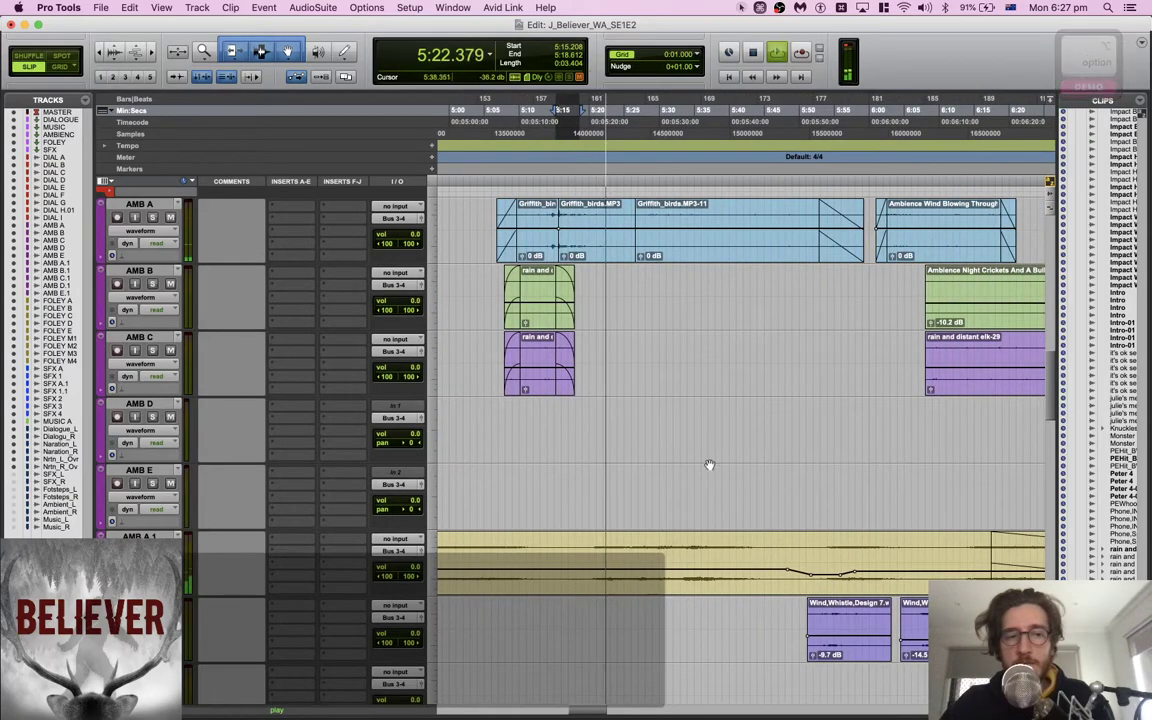
pyautogui.moveTo(580, 551); pyautogui.dragTo(783, 553)
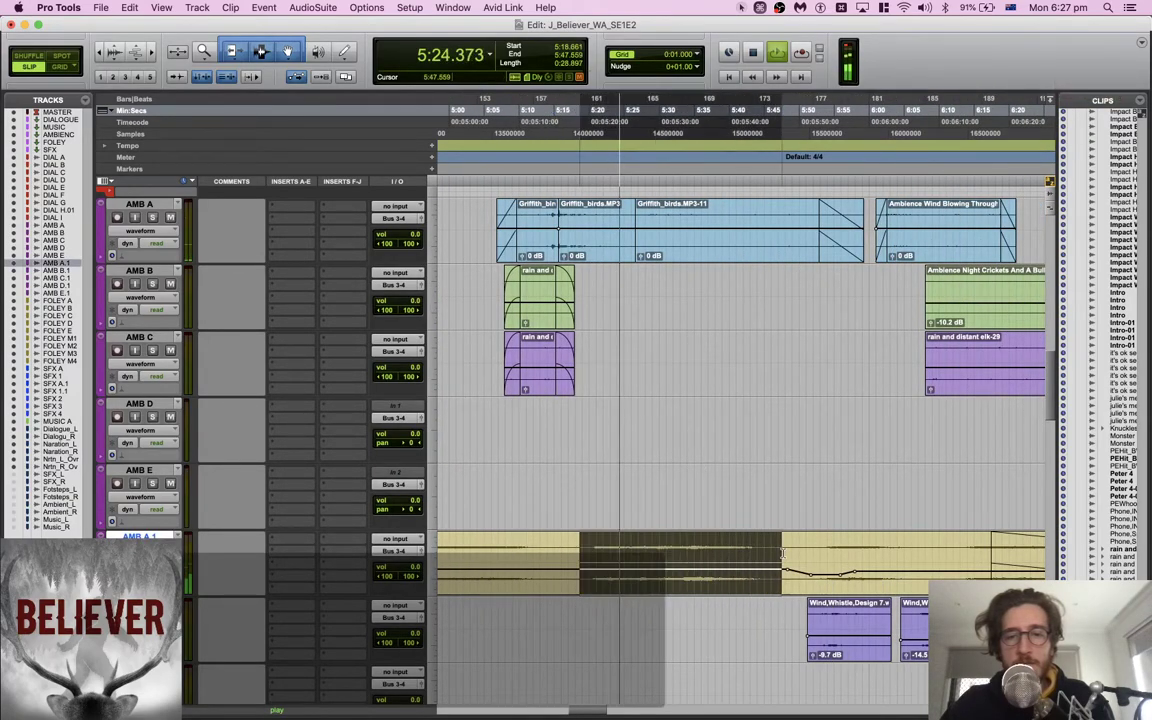
pyautogui.moveTo(705, 572)
pyautogui.mouseDown()
pyautogui.moveTo(703, 555)
pyautogui.moveTo(704, 567)
pyautogui.mouseUp()
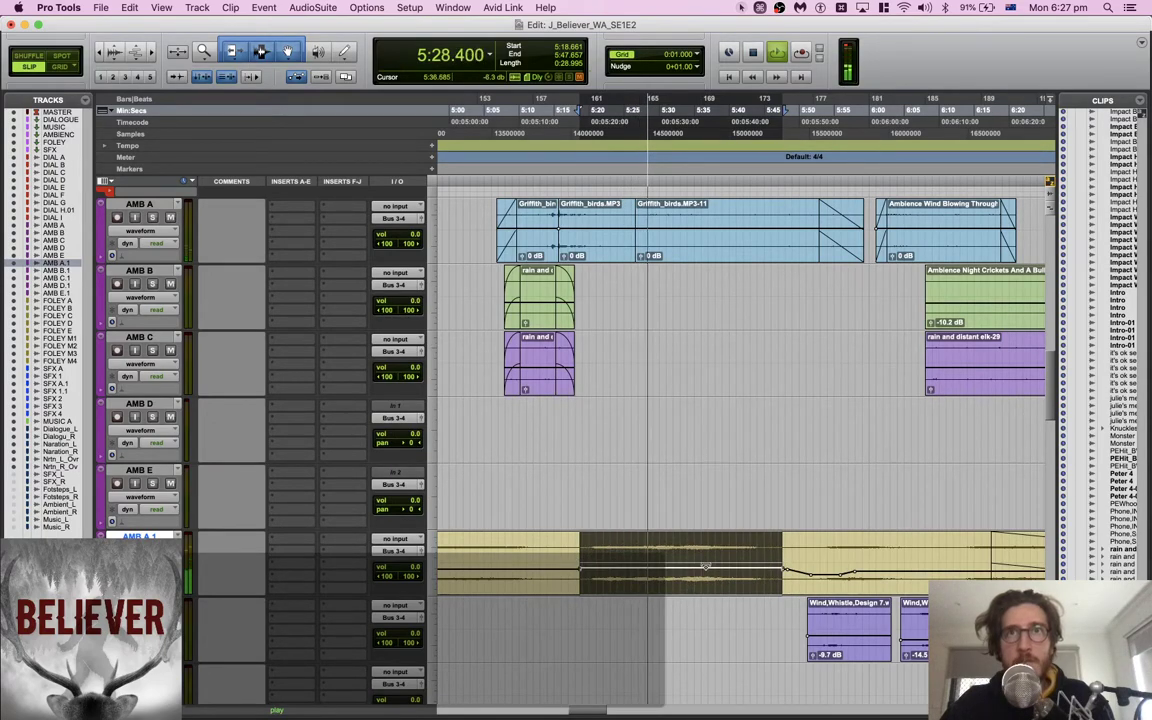
pyautogui.press('space')
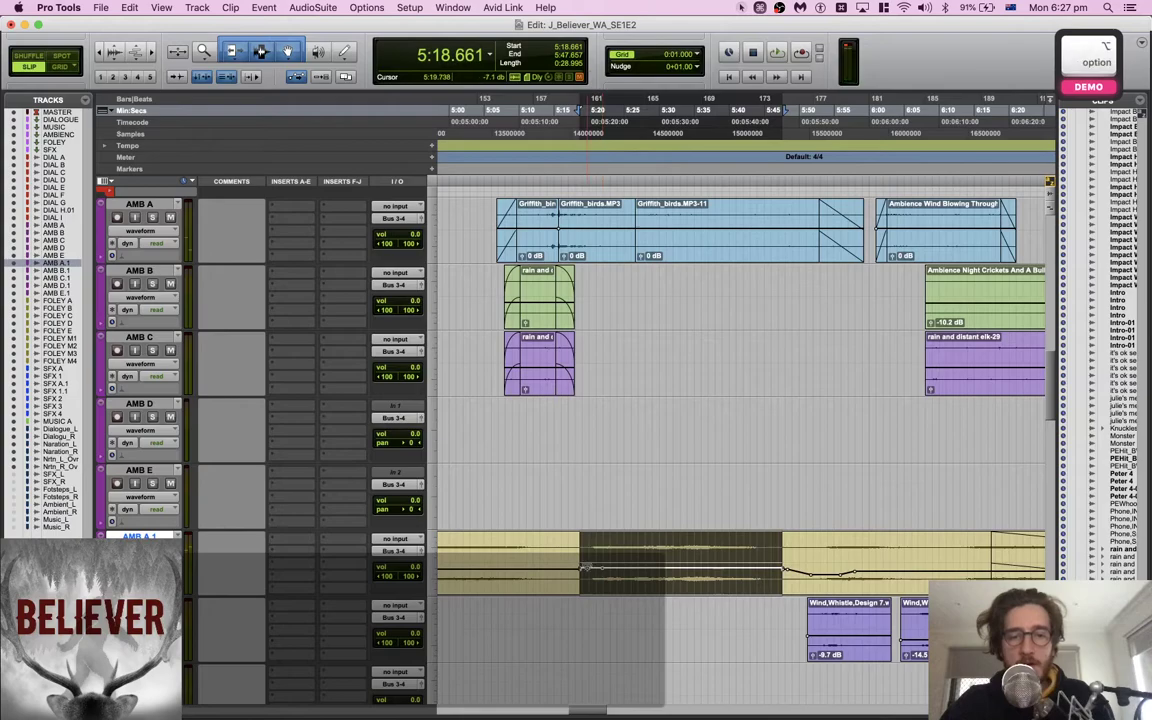
# Play the raised ambience from 5:19.346, save the session, and place the edit cursor at 5:22.187 on AMB C
pyautogui.click(585, 546)
pyautogui.press('space')
pyautogui.press('super+s')
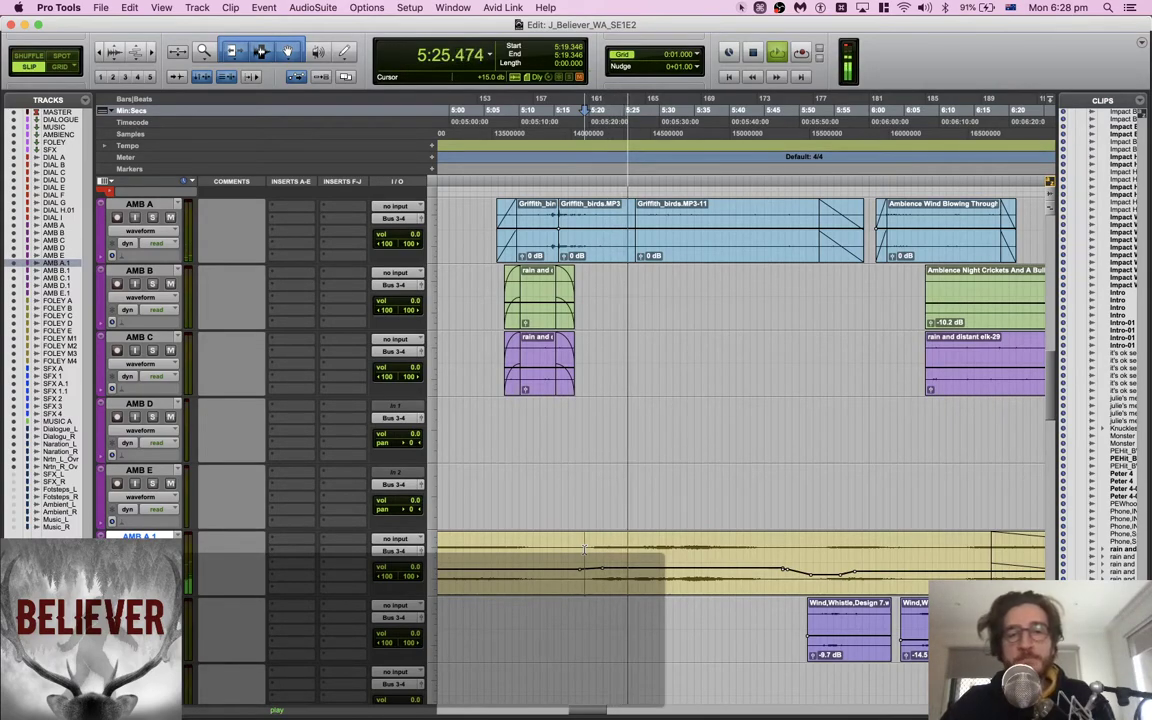
pyautogui.press('space')
pyautogui.click(604, 346)
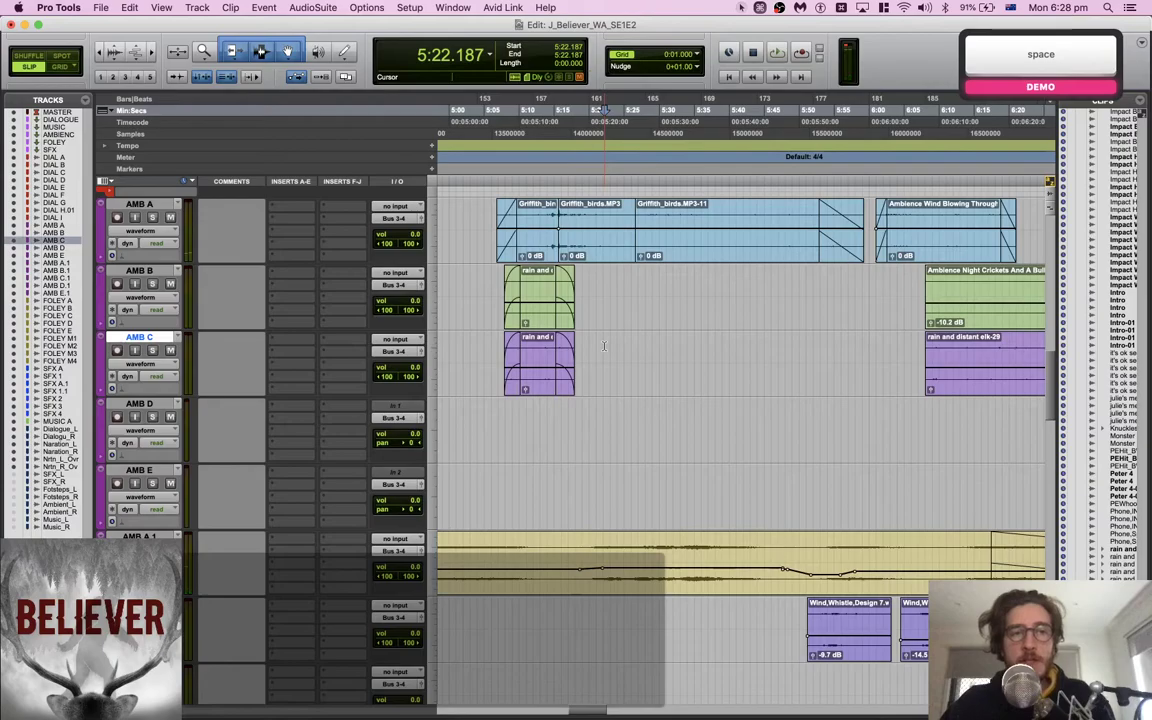
pyautogui.press('super+Tab')
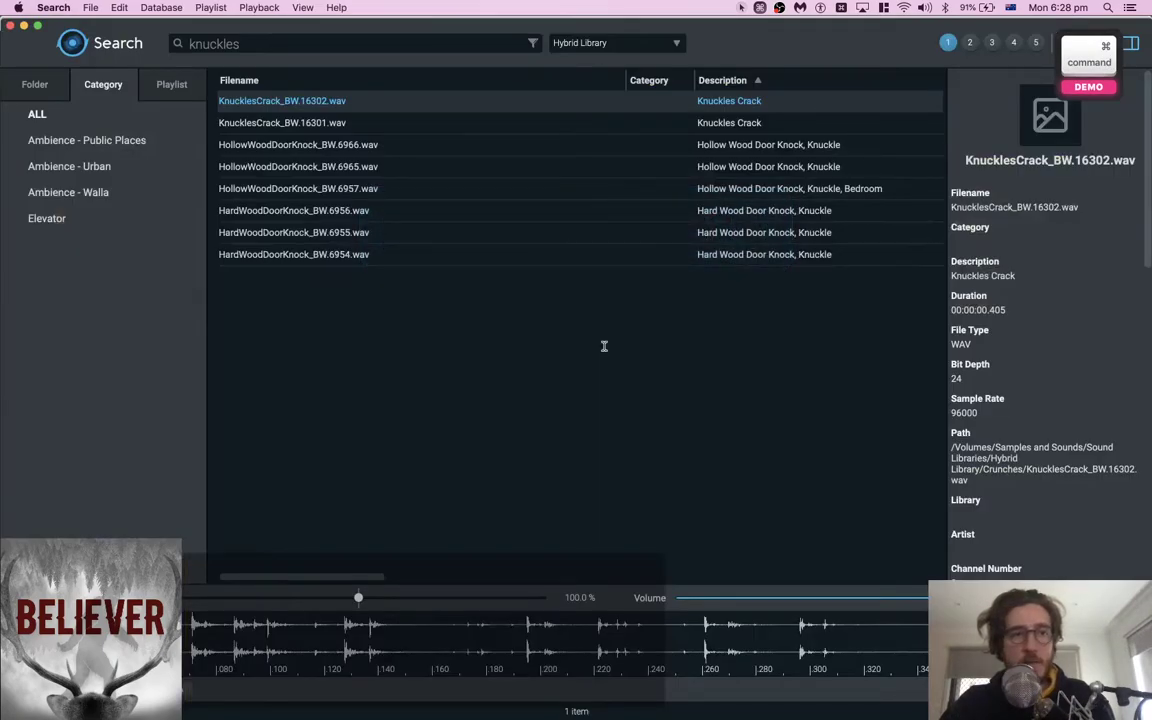
pyautogui.moveTo(208, 38); pyautogui.dragTo(167, 43)
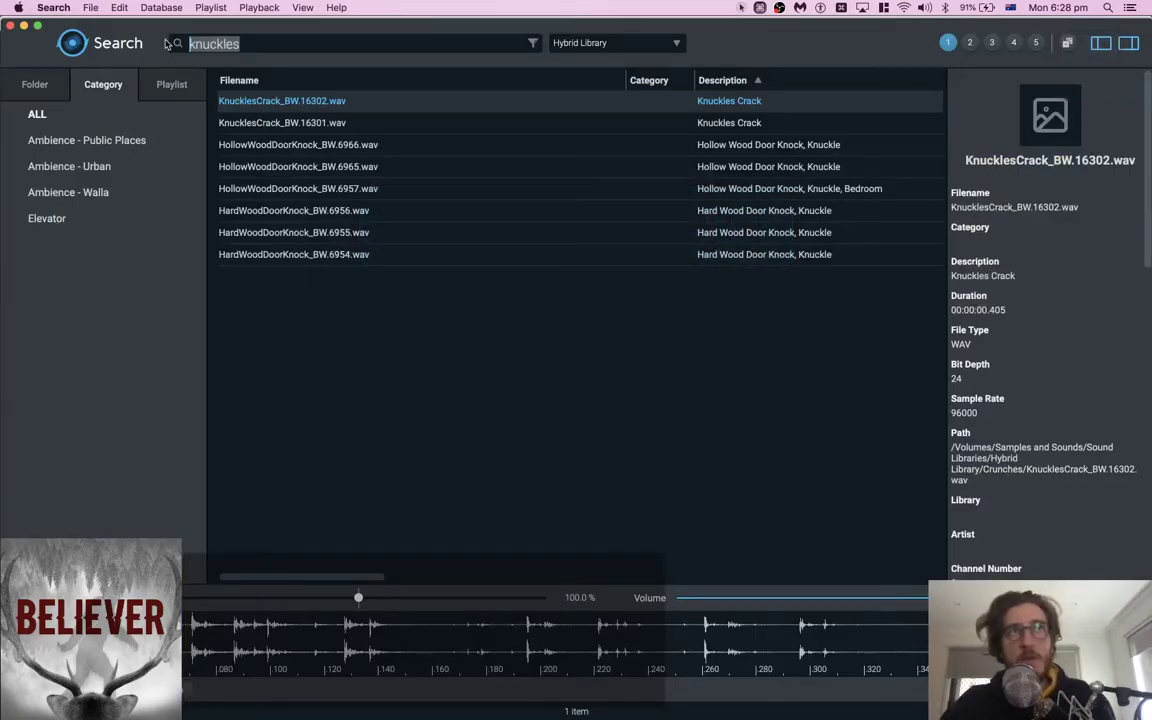
pyautogui.press('super+Tab')
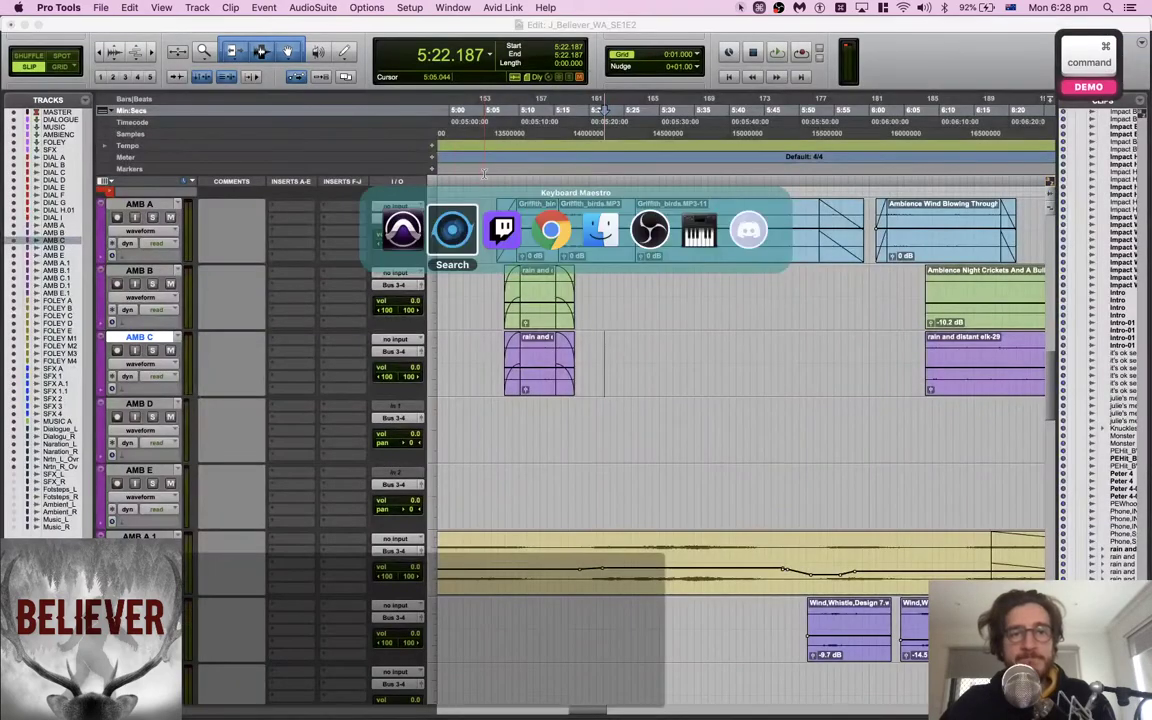
# Switch to Chrome and open the Grizzly Bear sounds page from the Yellowstone Sound Library
pyautogui.press('super+Tab')
pyautogui.press('super+Tab')
pyautogui.scroll(-3, 512, 304)
pyautogui.scroll(8, 512, 304)
pyautogui.scroll(-8, 394, 250)
pyautogui.scroll(-4, 395, 253)
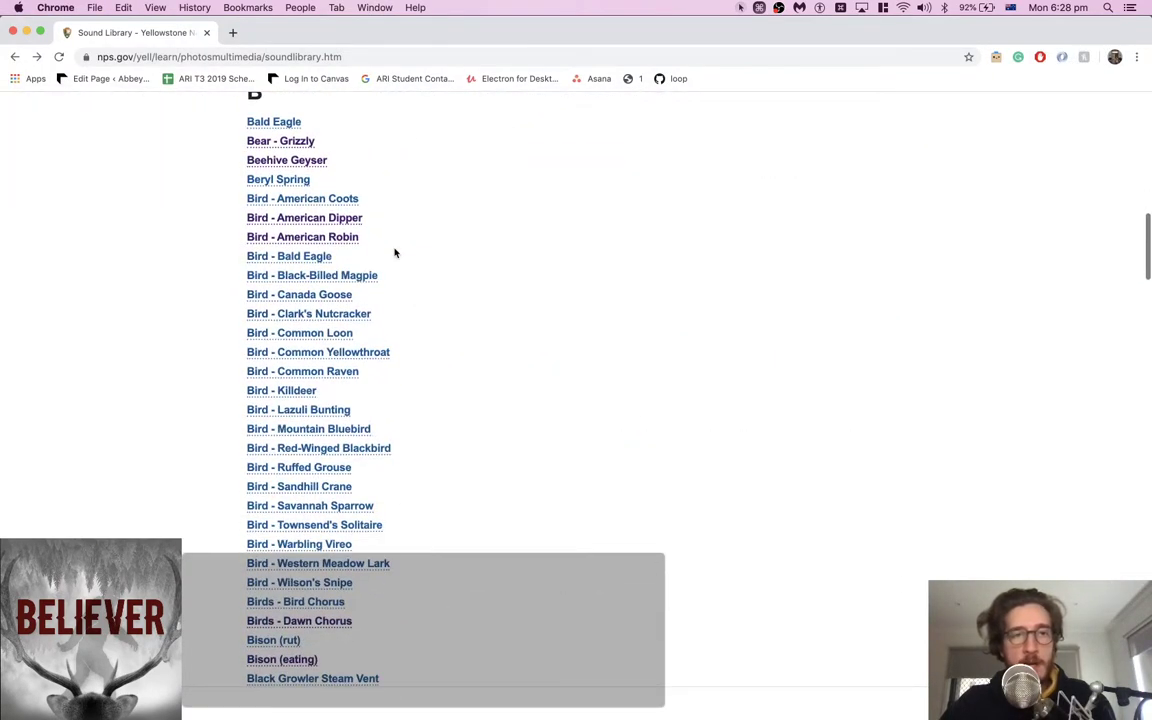
pyautogui.scroll(-2, 318, 427)
pyautogui.scroll(-2, 563, 575)
pyautogui.scroll(-3, 563, 575)
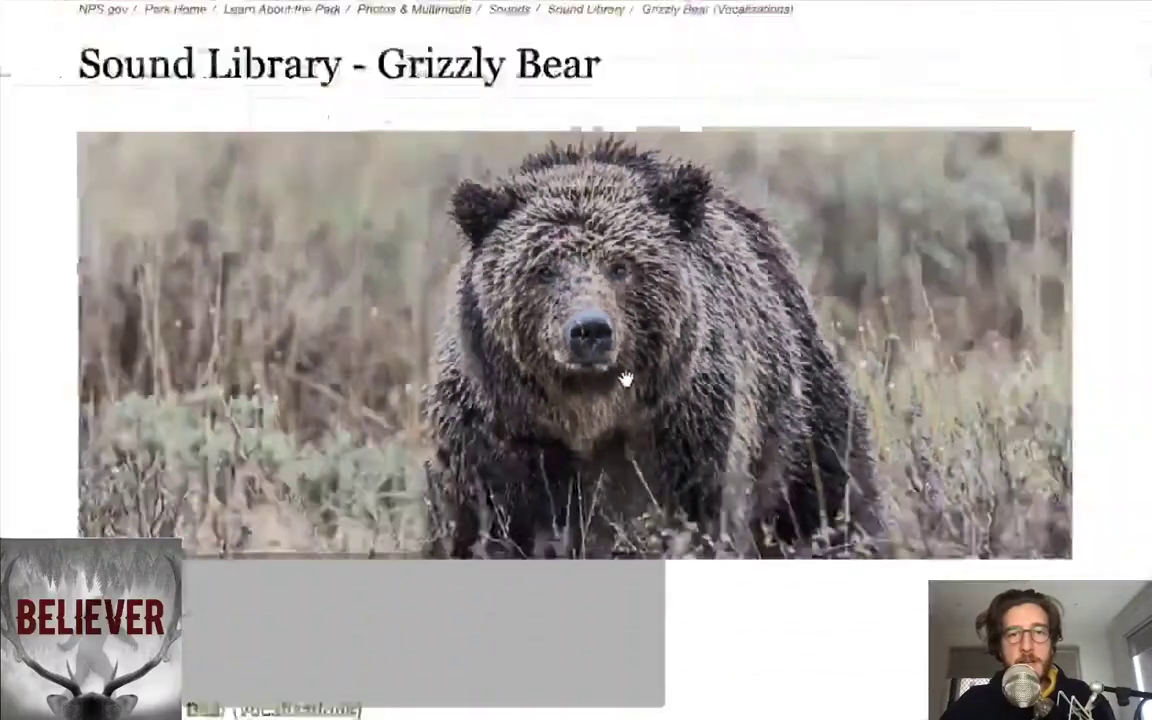
pyautogui.scroll(-5, 608, 430)
pyautogui.scroll(-3, 608, 430)
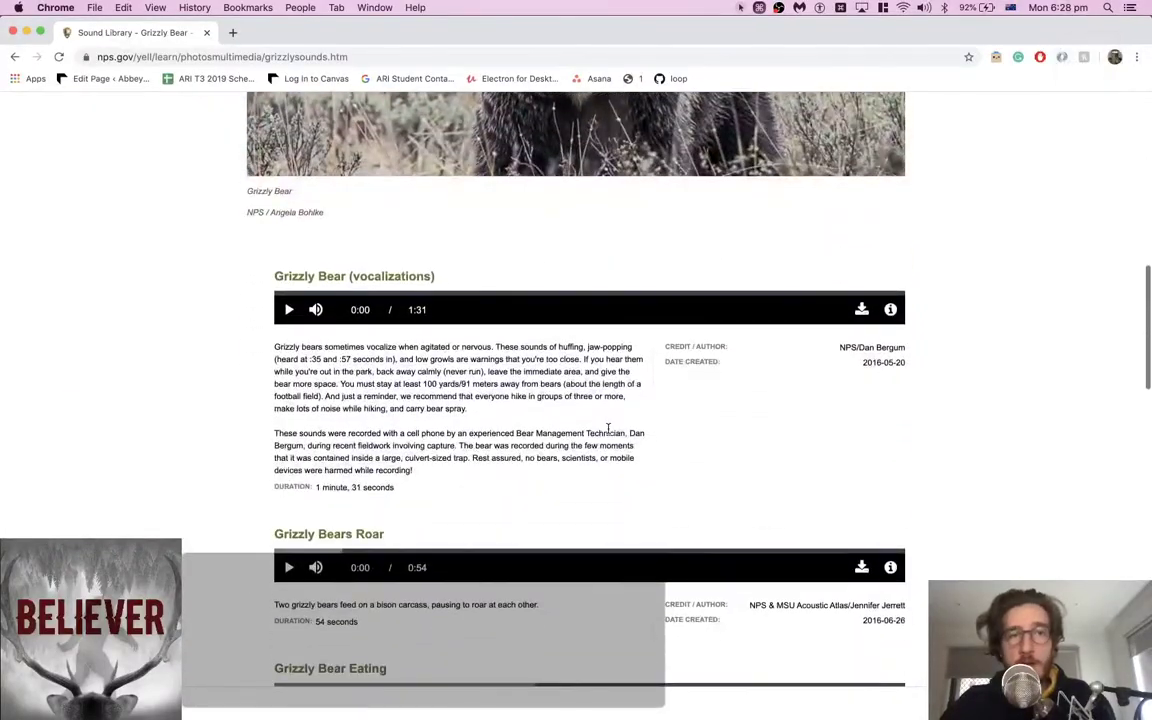
# Preview and download the Grizzly Bear (vocalizations) recording, and reveal the downloaded file in Finder
pyautogui.click(287, 310)
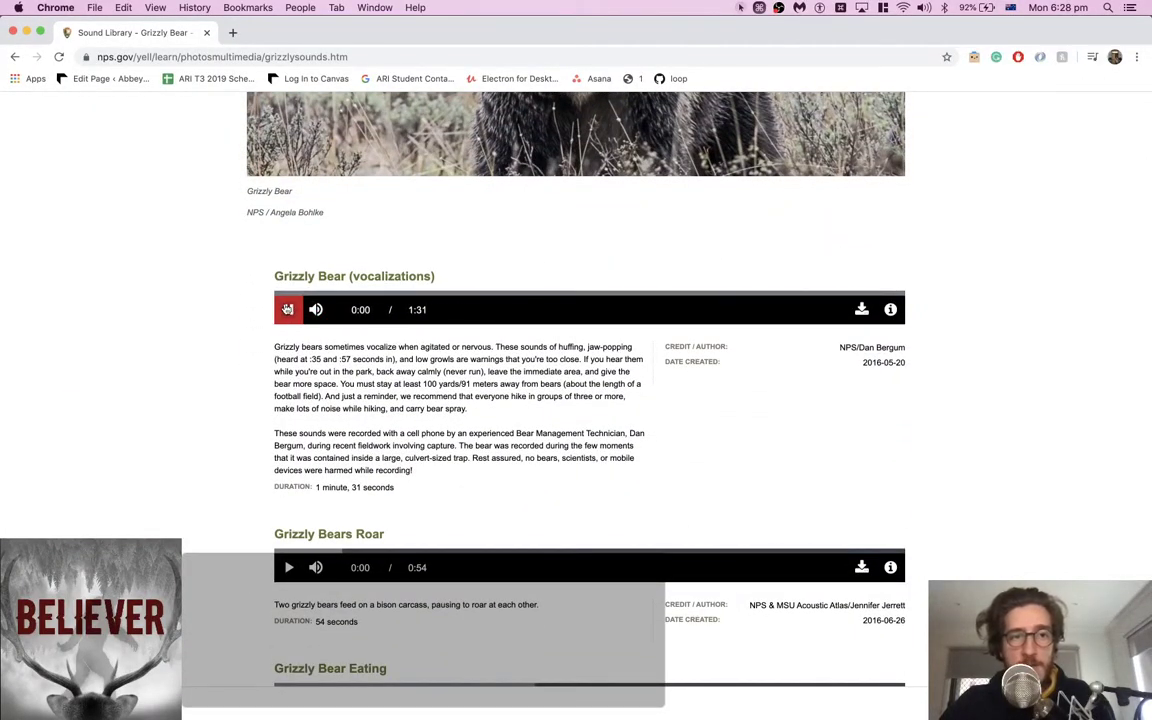
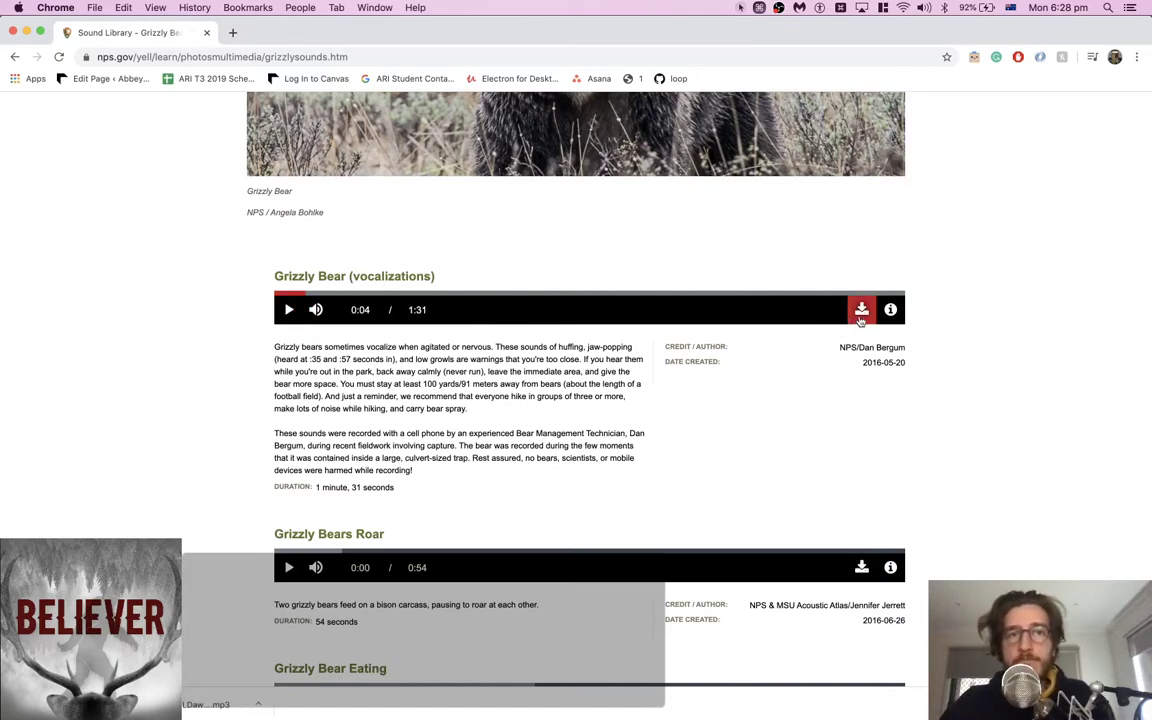
pyautogui.click(297, 704)
pyautogui.click(220, 684)
# Bring yell-YELLGrizzlyBearVocalizations20160520Android1.mp3 from Downloads into the Pro Tools session and place it on SFX 1 at about 5:22.873
pyautogui.press('super+Tab')
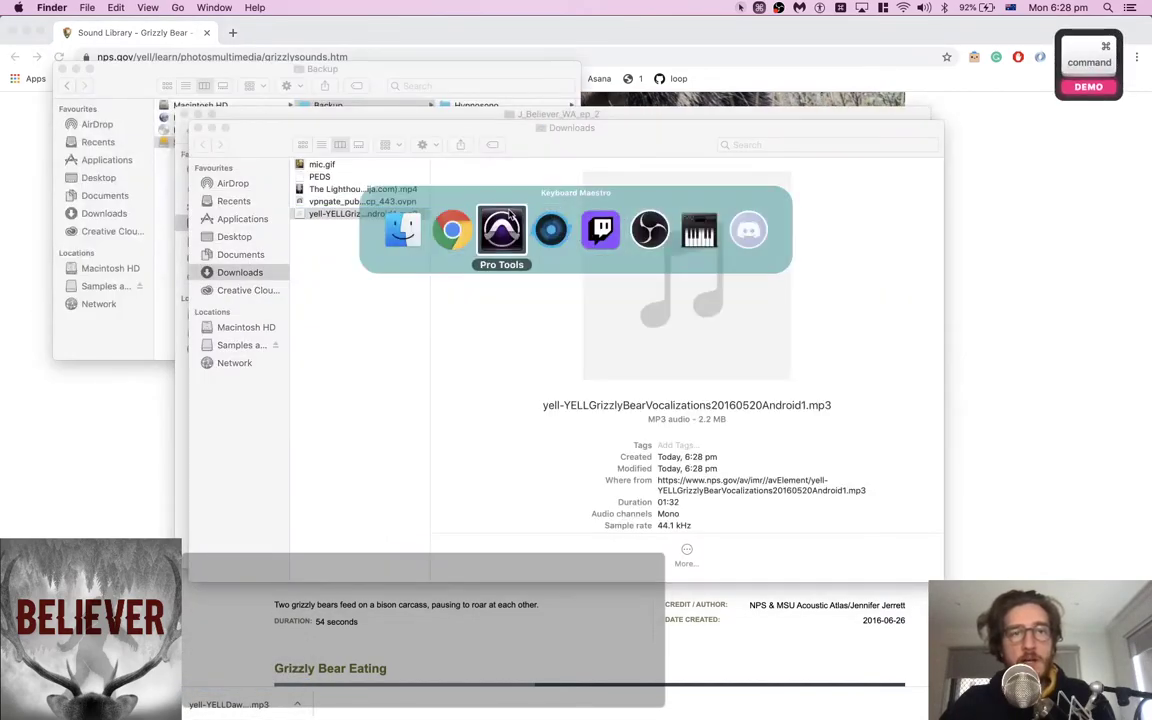
pyautogui.press('super+Tab')
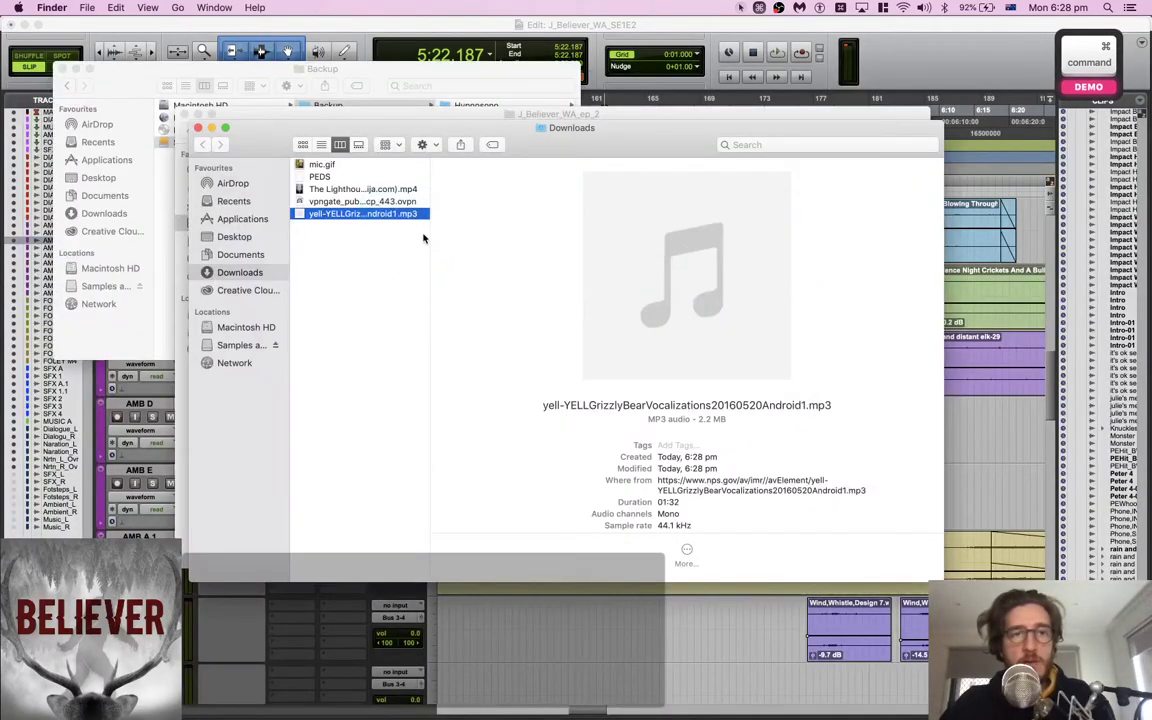
pyautogui.press('super+Tab')
pyautogui.moveTo(388, 221); pyautogui.dragTo(617, 437)
pyautogui.scroll(-10, 615, 470)
pyautogui.scroll(-10, 615, 466)
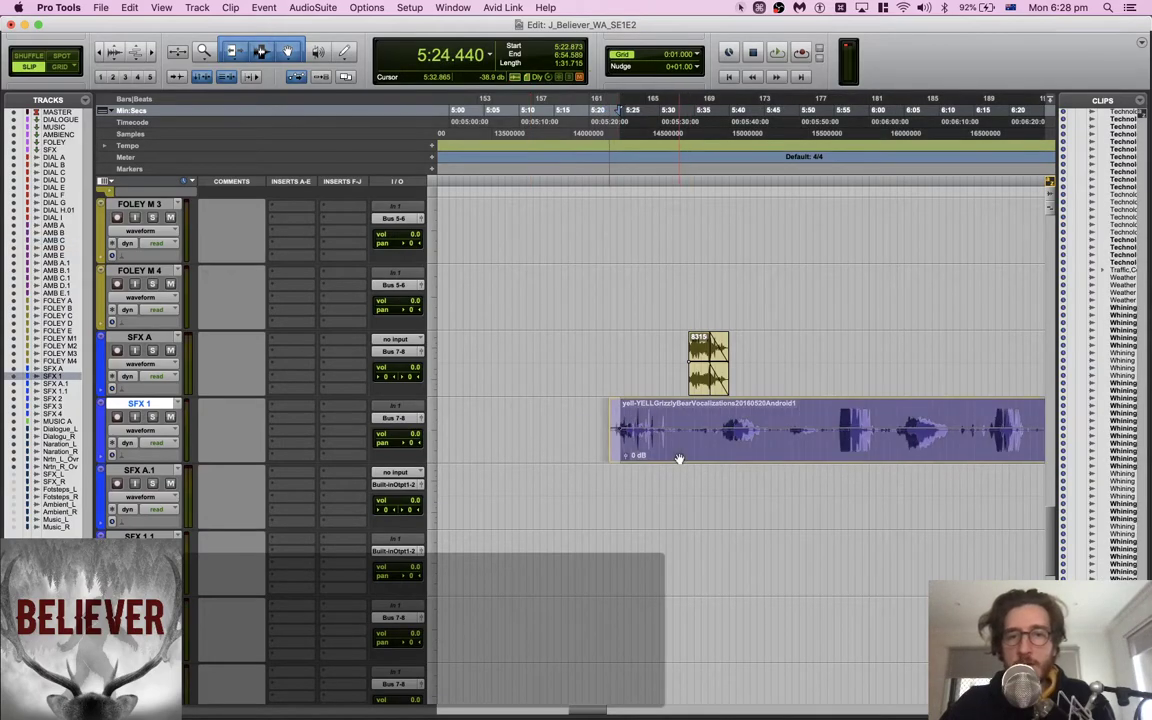
# Stop playback, switch to the Search sound library app, and search the Hybrid Library for "bear"
pyautogui.press('space')
pyautogui.press('super+Tab')
pyautogui.press('super+Tab')
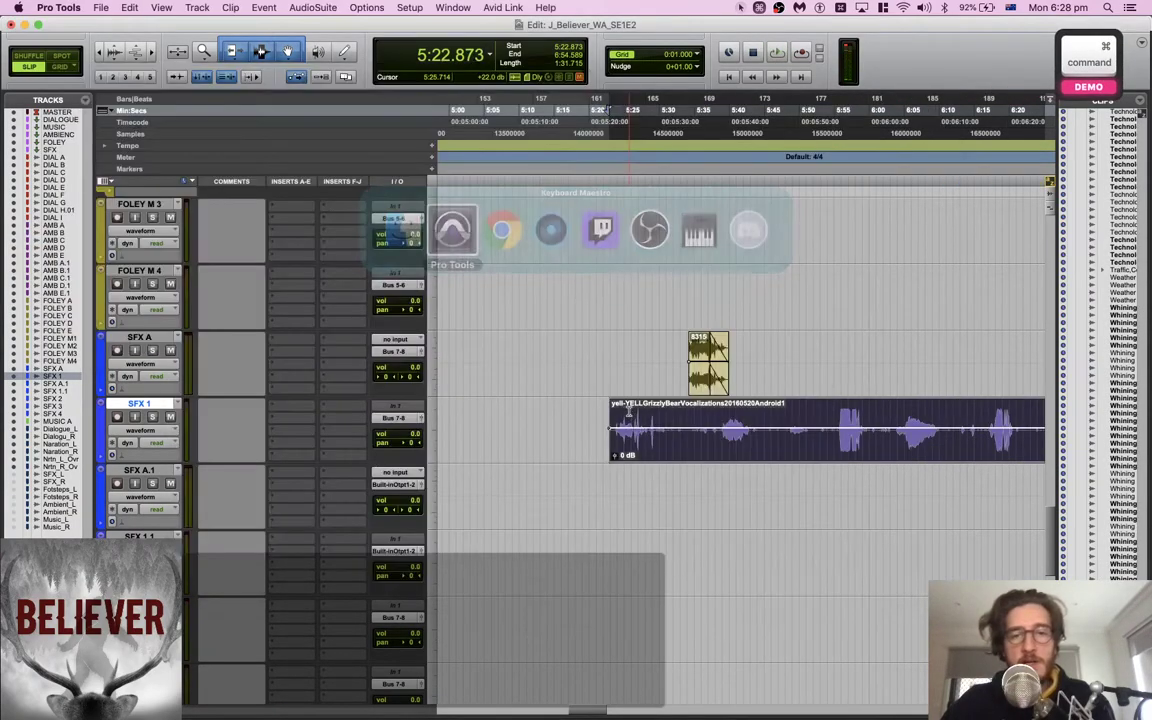
pyautogui.press('super+Tab')
pyautogui.press('super+Tab')
pyautogui.press('super+Tab')
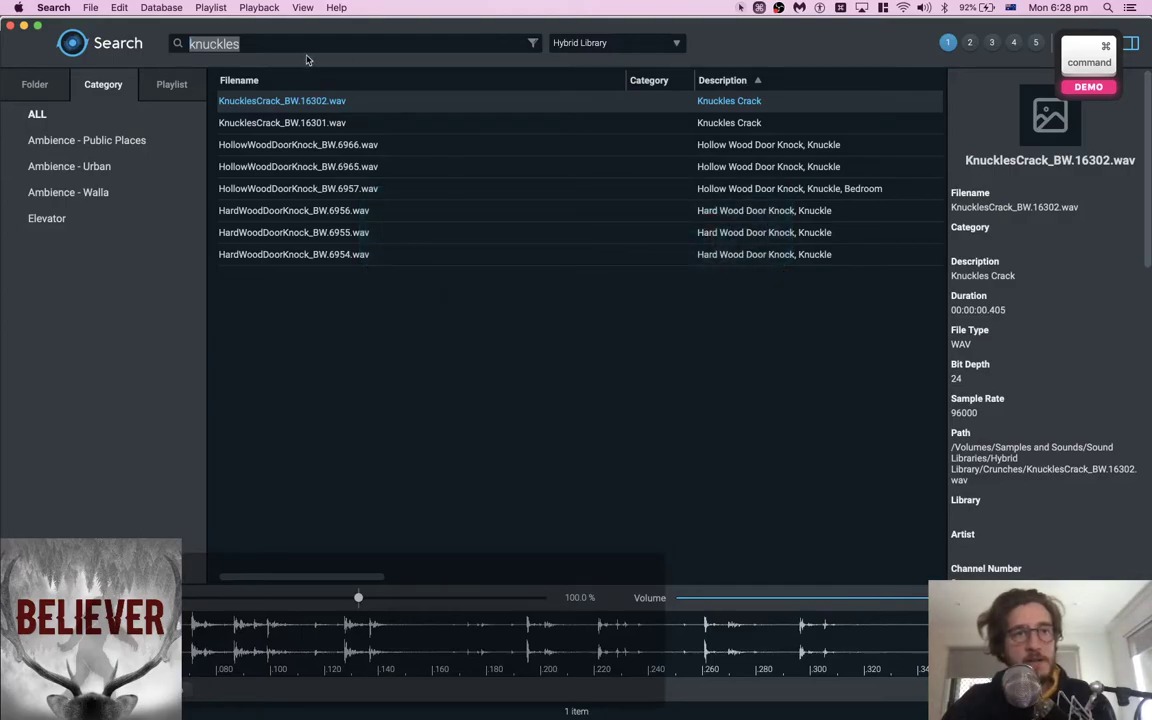
pyautogui.write('bear')
pyautogui.press('Return')
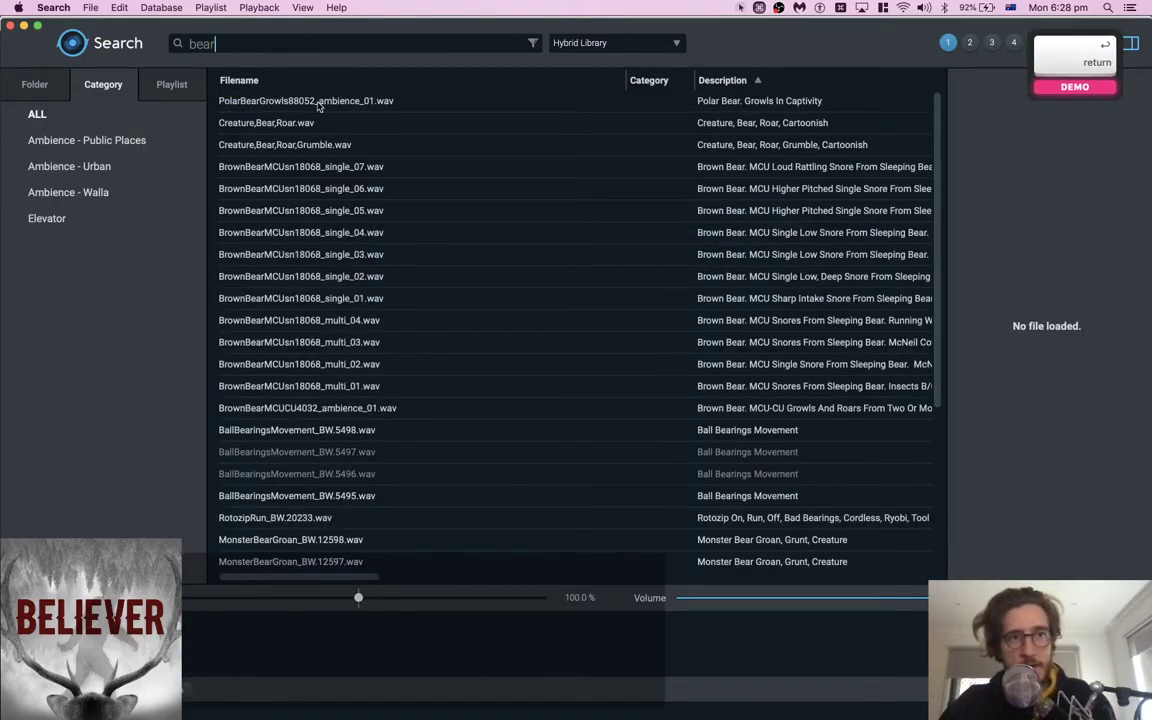
# Preview the brown bear snore recordings BrownBearMCUsn18068_single_06, single_07 and single_02
pyautogui.click(313, 182)
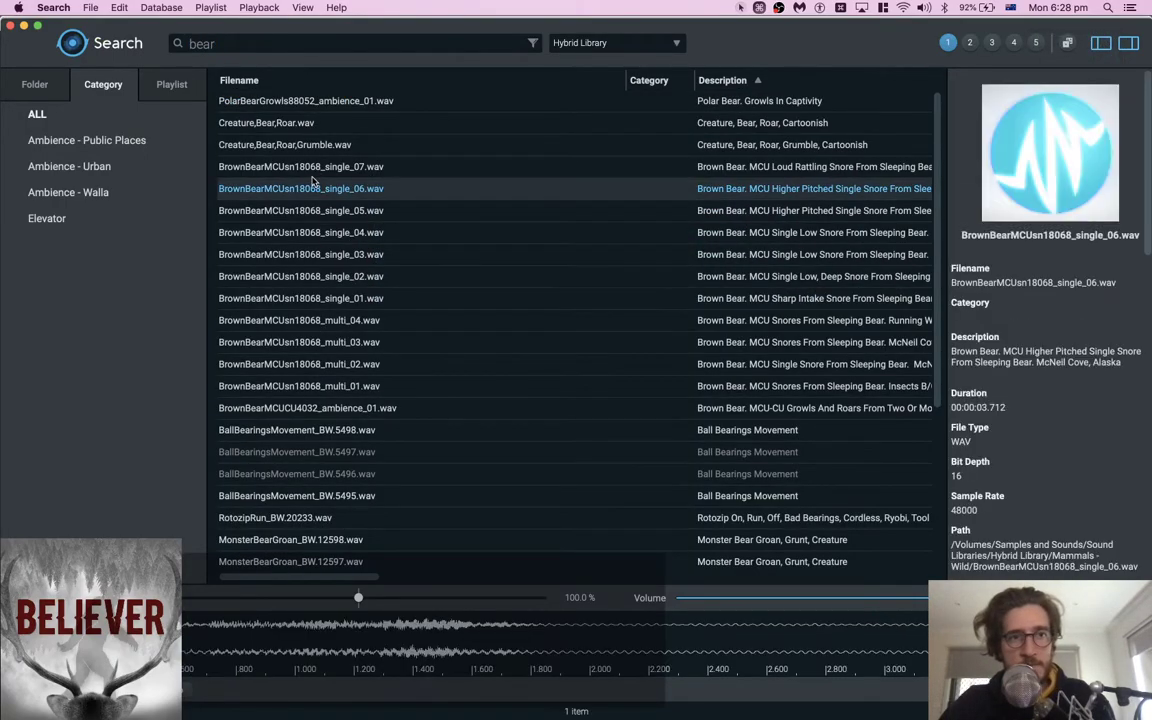
pyautogui.click(313, 167)
pyautogui.hscroll(5, 313, 173)
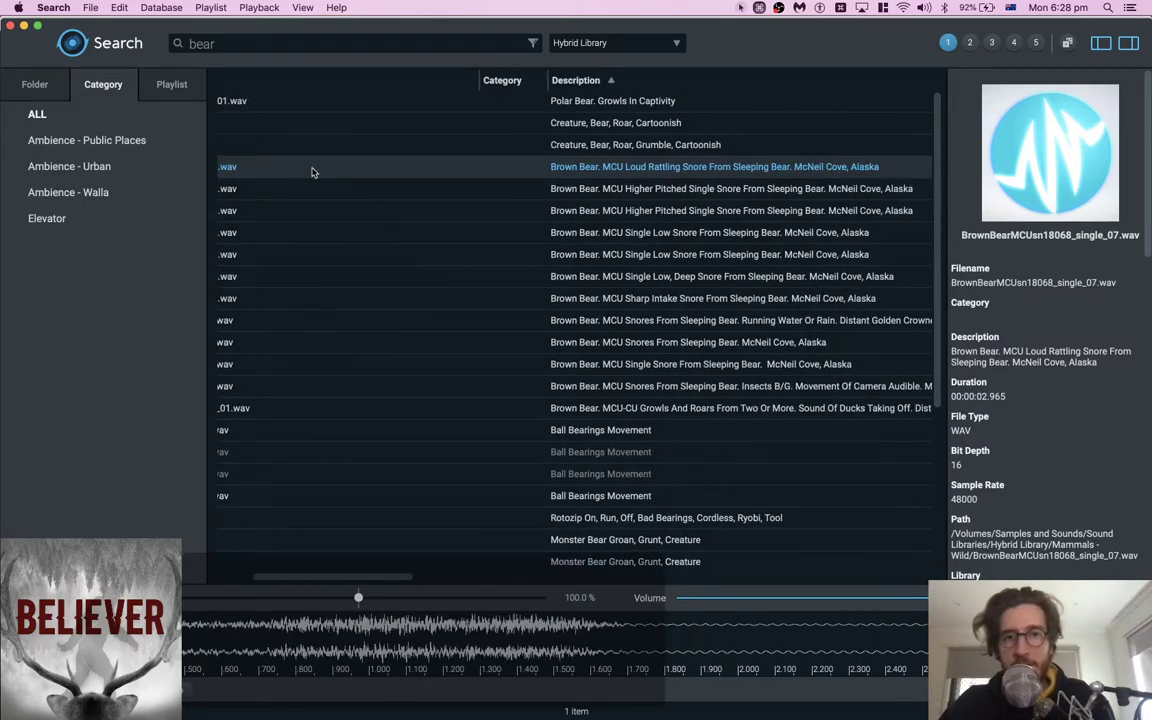
pyautogui.hscroll(-4, 313, 173)
pyautogui.click(418, 278)
# Switch to Pro Tools with BrownBearMCUsn18068_single_02.wav placed on SFX A.1 at 5:22.873, and play it soloed
pyautogui.press('super+Tab')
pyautogui.press('super+Tab')
pyautogui.press('super+Tab')
pyautogui.press('space')
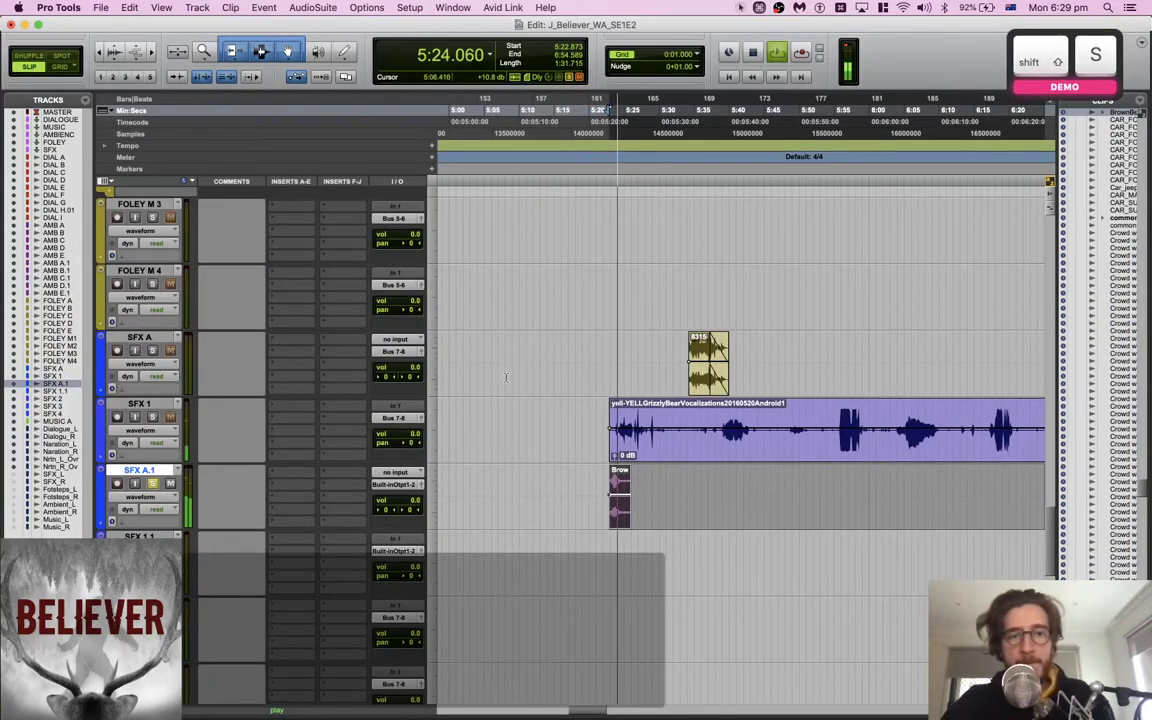
pyautogui.scroll(3, 517, 435)
pyautogui.hscroll(2, 519, 435)
pyautogui.press('space')
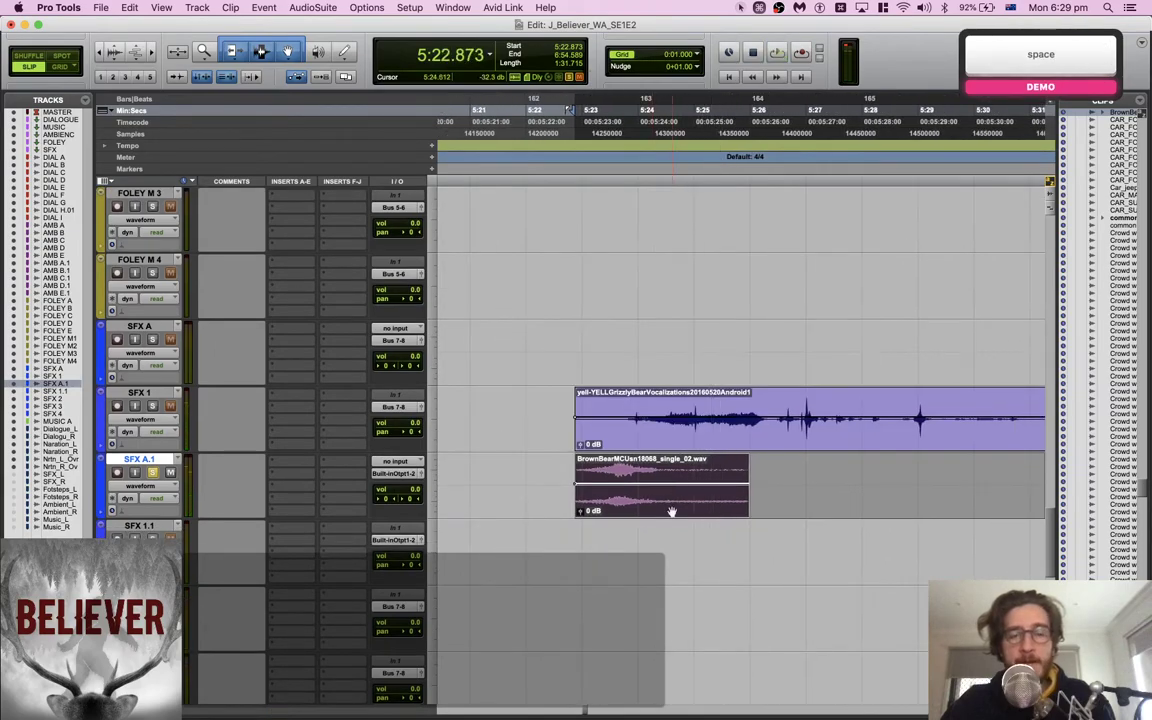
# Move the brown bear clip on SFX A.1 to 5:24.269, play it, and reselect the clip
pyautogui.moveTo(673, 511); pyautogui.dragTo(750, 512)
pyautogui.press('space')
pyautogui.hscroll(3, 748, 513)
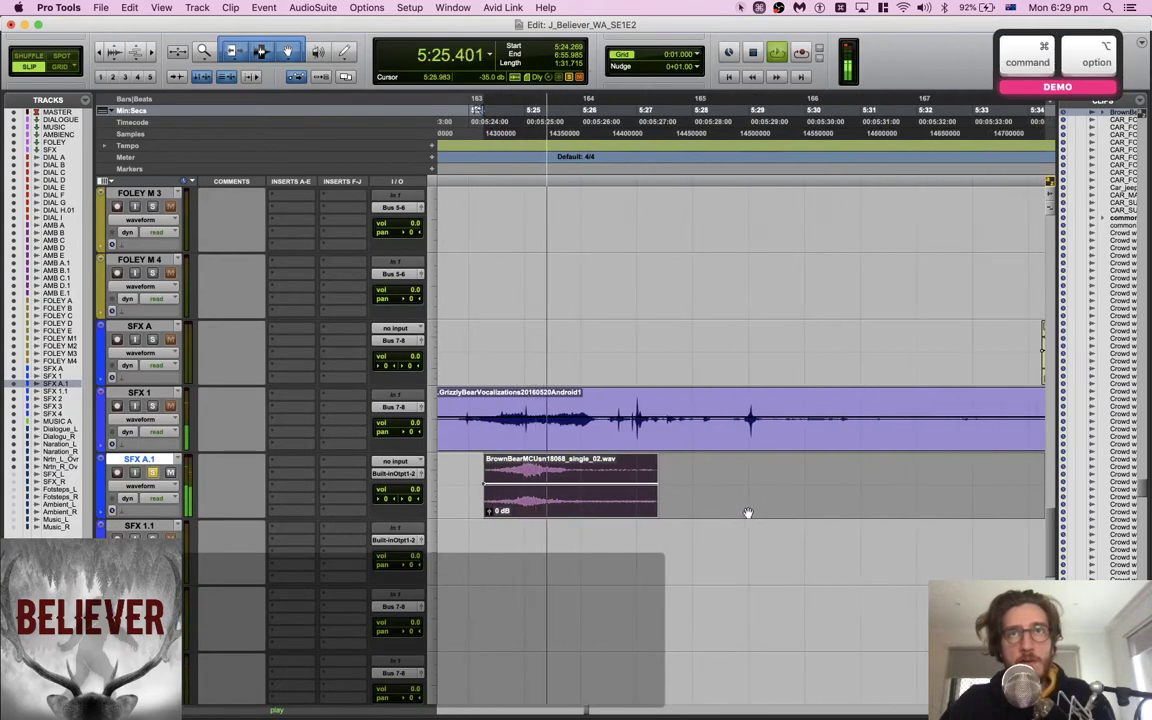
pyautogui.scroll(-3, 748, 513)
pyautogui.hscroll(2, 748, 513)
pyautogui.press('space')
pyautogui.click(745, 511)
pyautogui.click(640, 512)
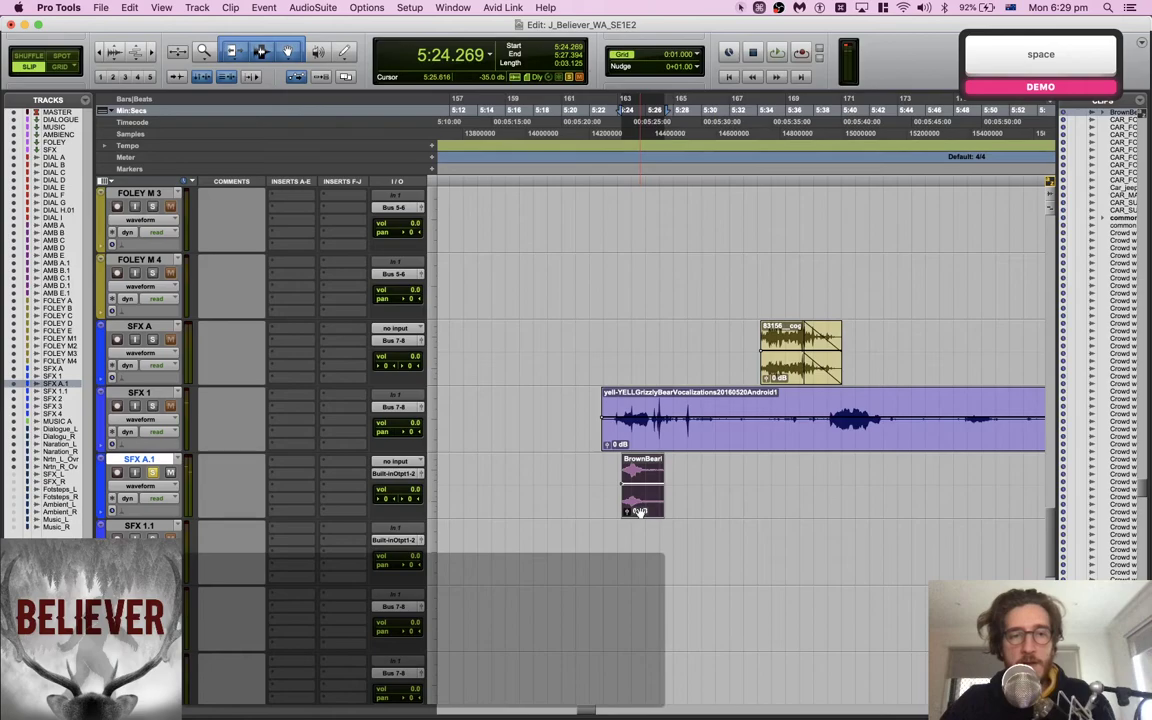
# Try to enable Polyphonic Elastic Audio on the SFX A.1 track
pyautogui.click(166, 515)
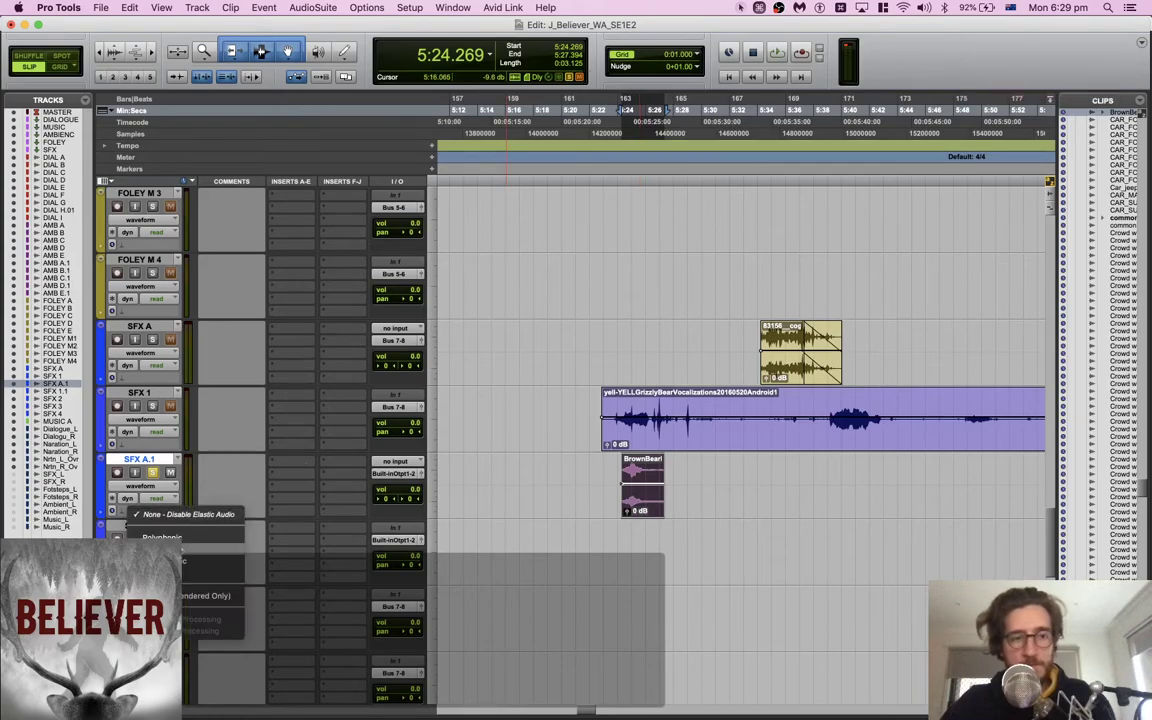
pyautogui.click(184, 540)
pyautogui.press('Return')
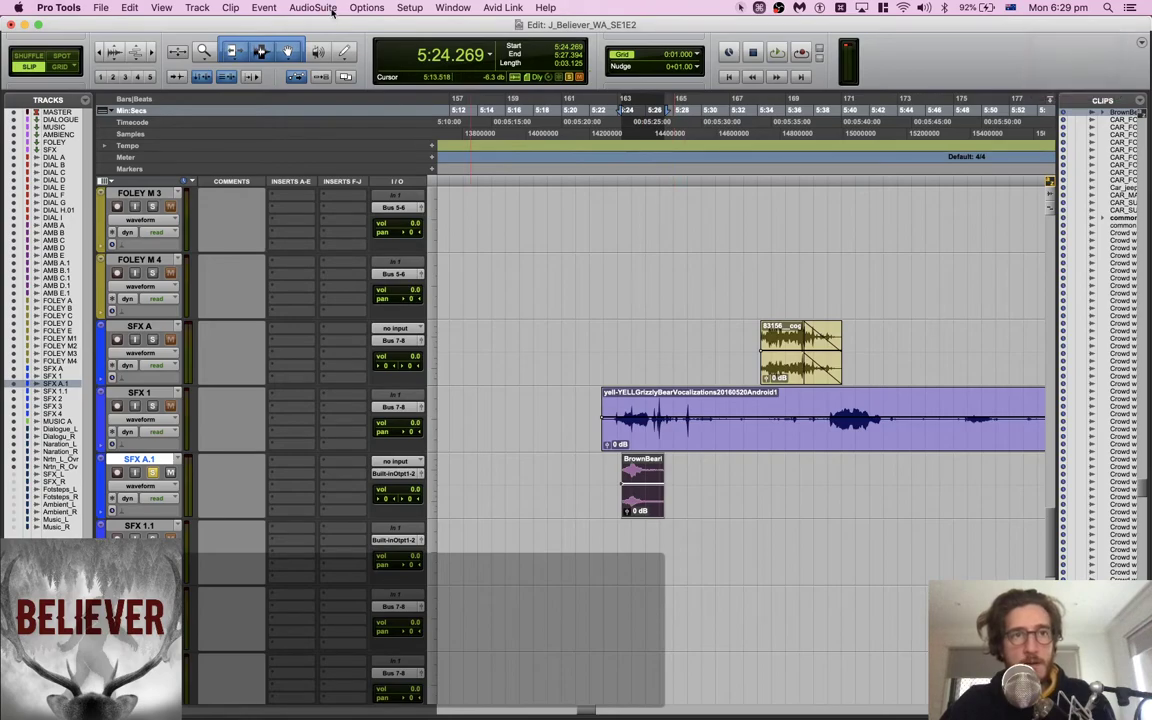
# Stretch the brown bear clip on SFX A.1 with AudioSuite Time Compression Expansion at a 2.123:1 ratio
pyautogui.click(330, 8)
pyautogui.press('Up')
pyautogui.press('Right')
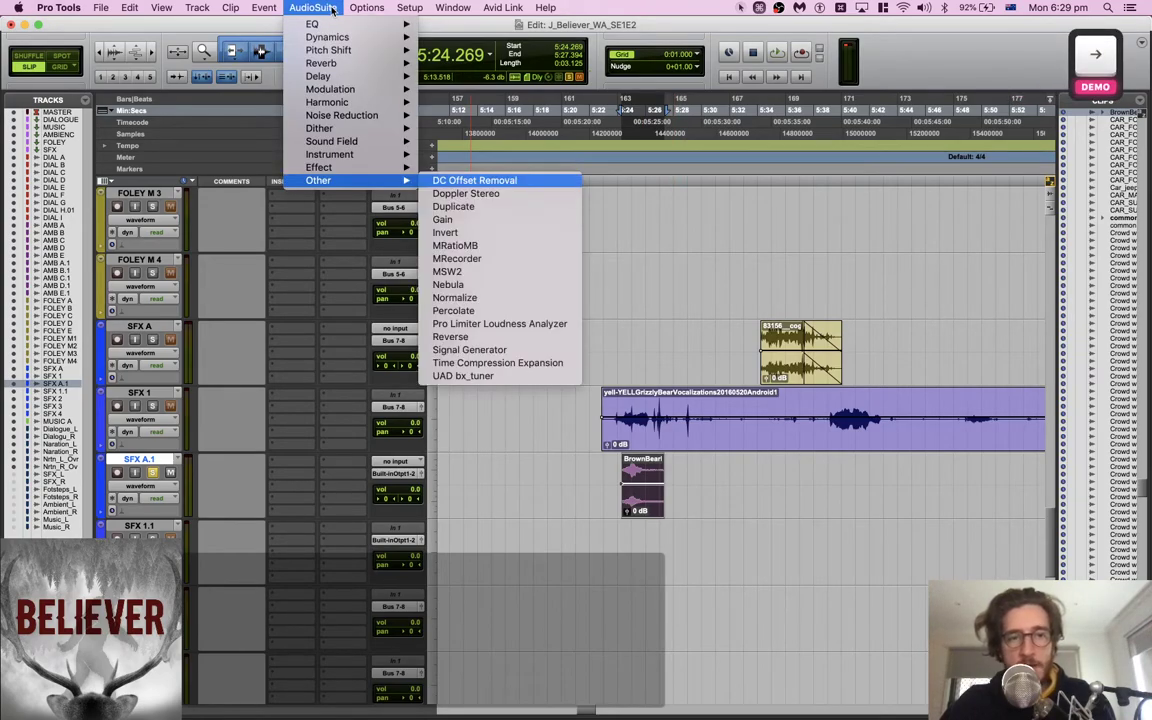
pyautogui.press('Down')
pyautogui.press('Down')
pyautogui.press('Down')
pyautogui.press('Down')
pyautogui.press('Down')
pyautogui.press('Down')
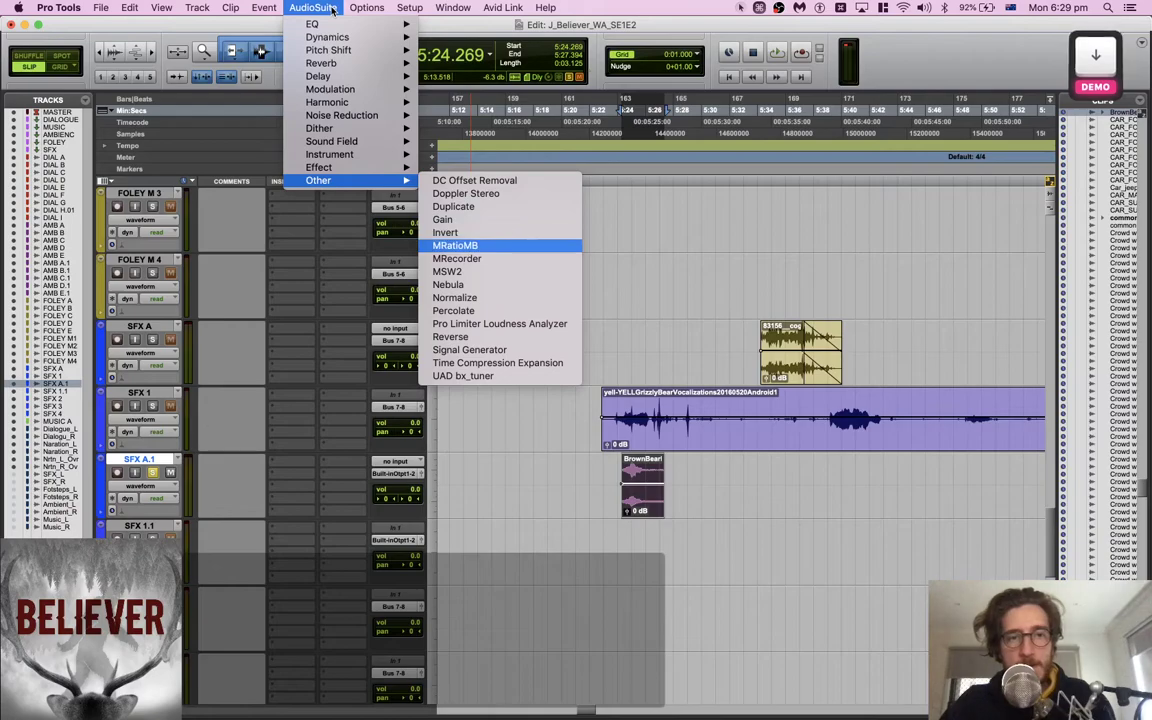
pyautogui.press('Down')
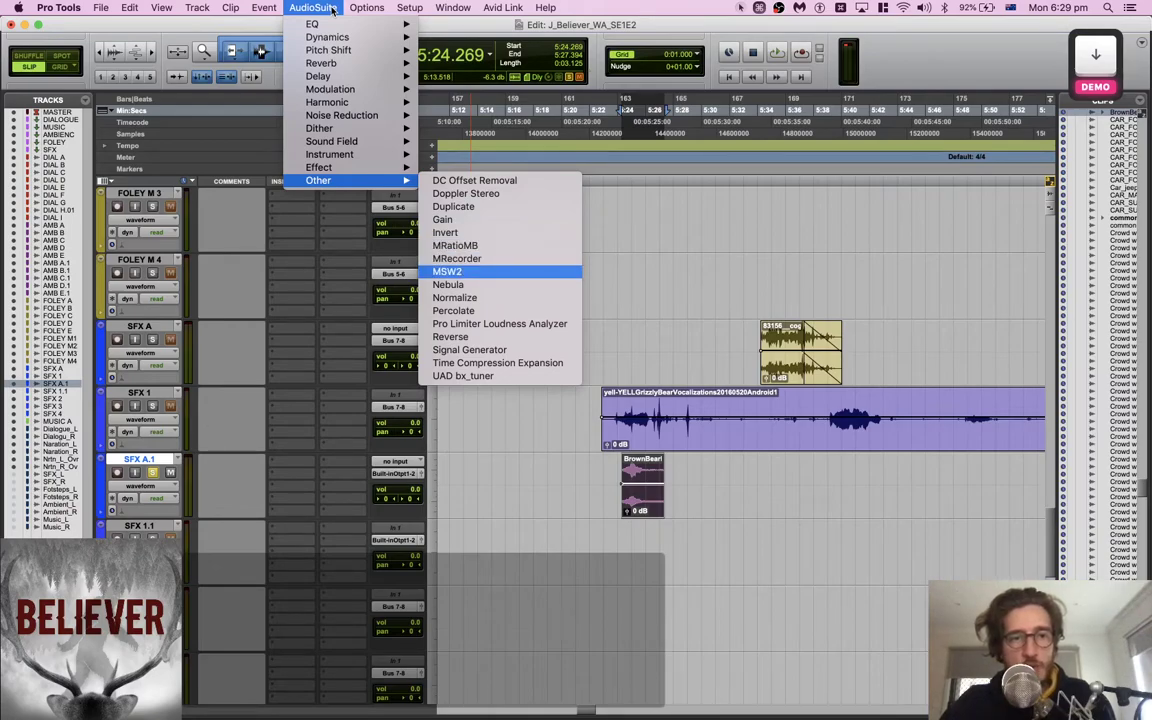
pyautogui.press('Down')
pyautogui.press('Down')
pyautogui.press('Down')
pyautogui.press('Down')
pyautogui.press('Down')
pyautogui.press('Down')
pyautogui.press('Down')
pyautogui.press('Down')
pyautogui.press('Up')
pyautogui.press('Return')
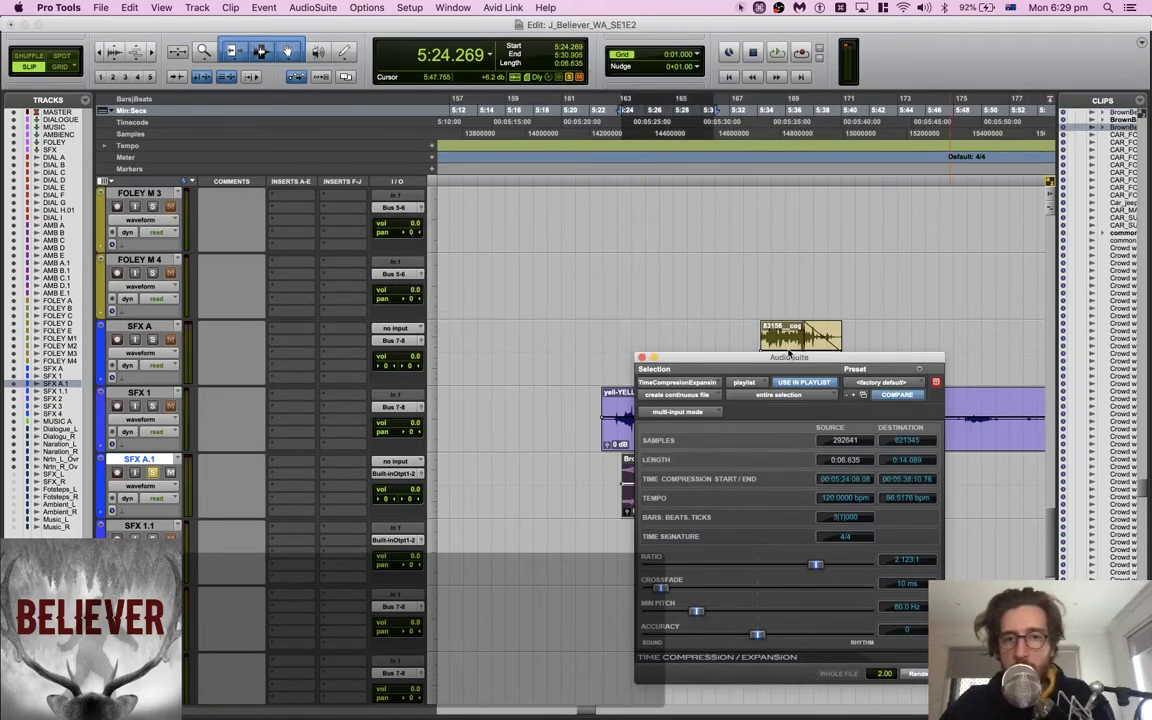
# Play the stretched brown bear clip soloed and with the other tracks, and delete it from SFX A.1
pyautogui.press('space')
pyautogui.moveTo(772, 357); pyautogui.dragTo(899, 153)
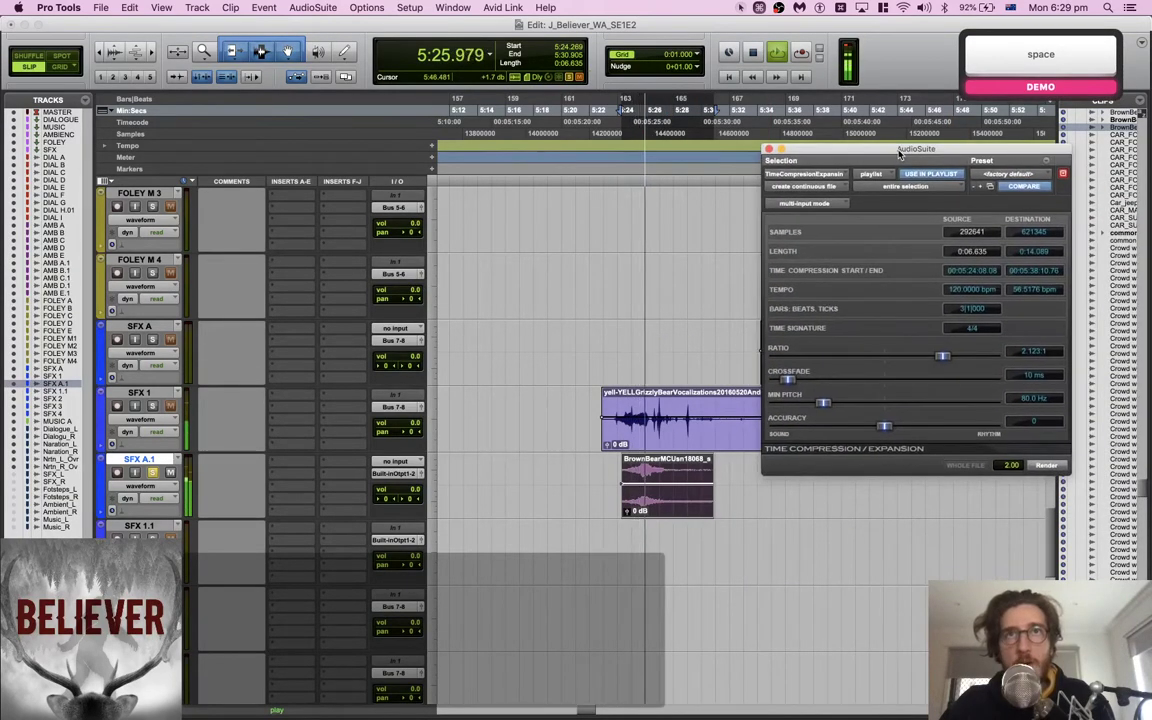
pyautogui.hotkey('shift', 's')
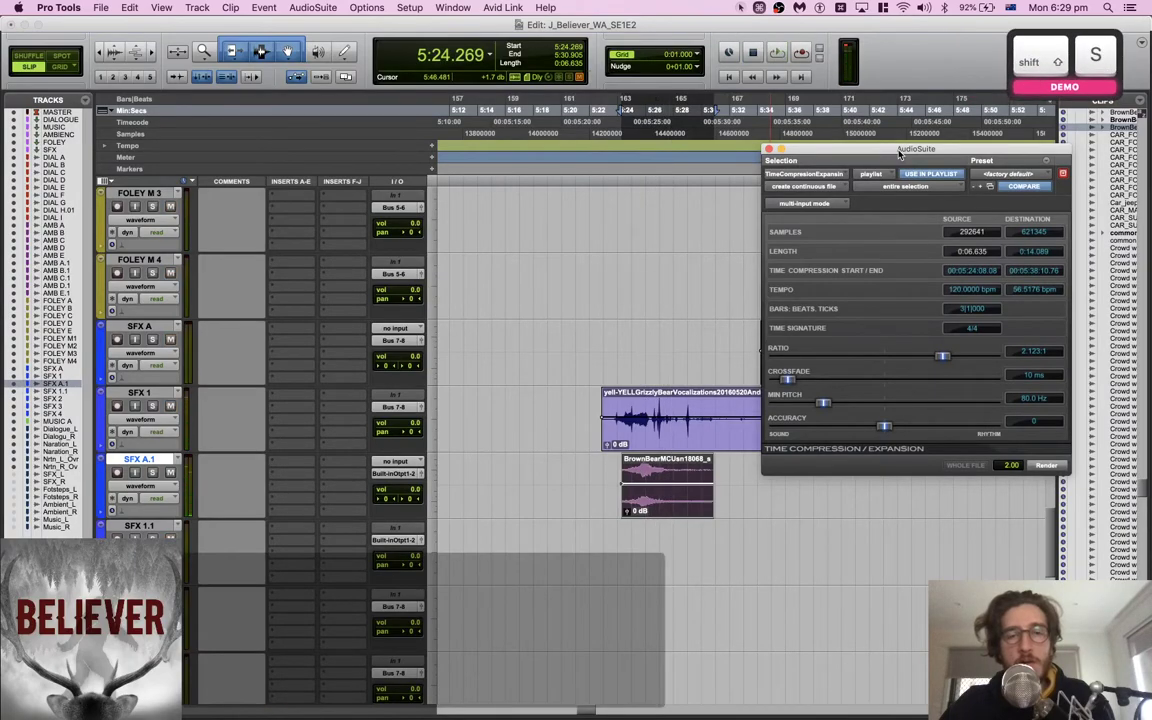
pyautogui.press('space')
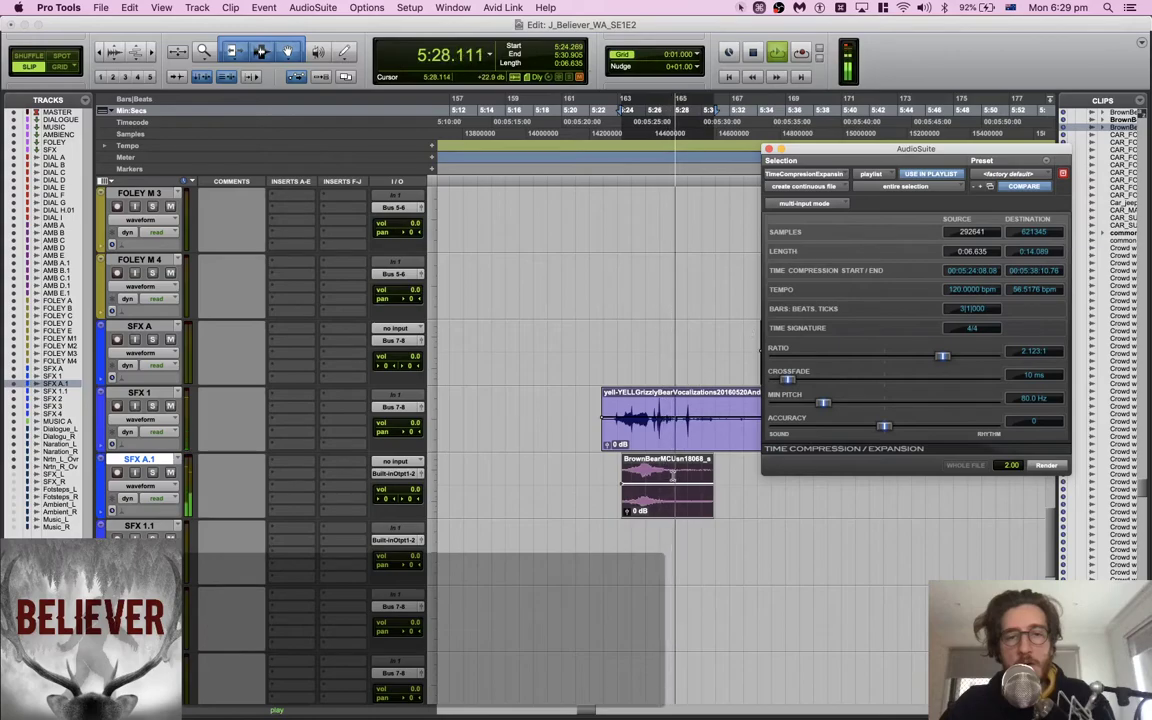
pyautogui.press('space')
pyautogui.press('BackSpace')
# Play the grizzly recording on SFX 1 from 5:22.873 and delete the section between about 5:26.4 and 5:38.9
pyautogui.click(590, 410)
pyautogui.press('space')
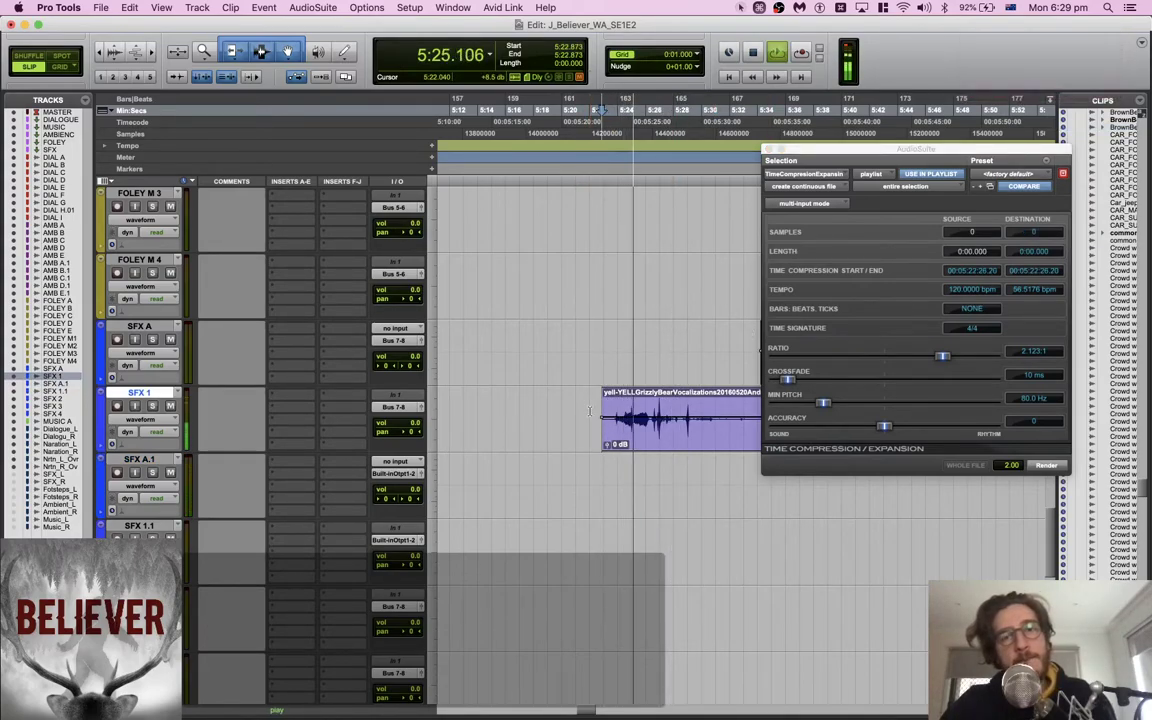
pyautogui.hscroll(5, 590, 410)
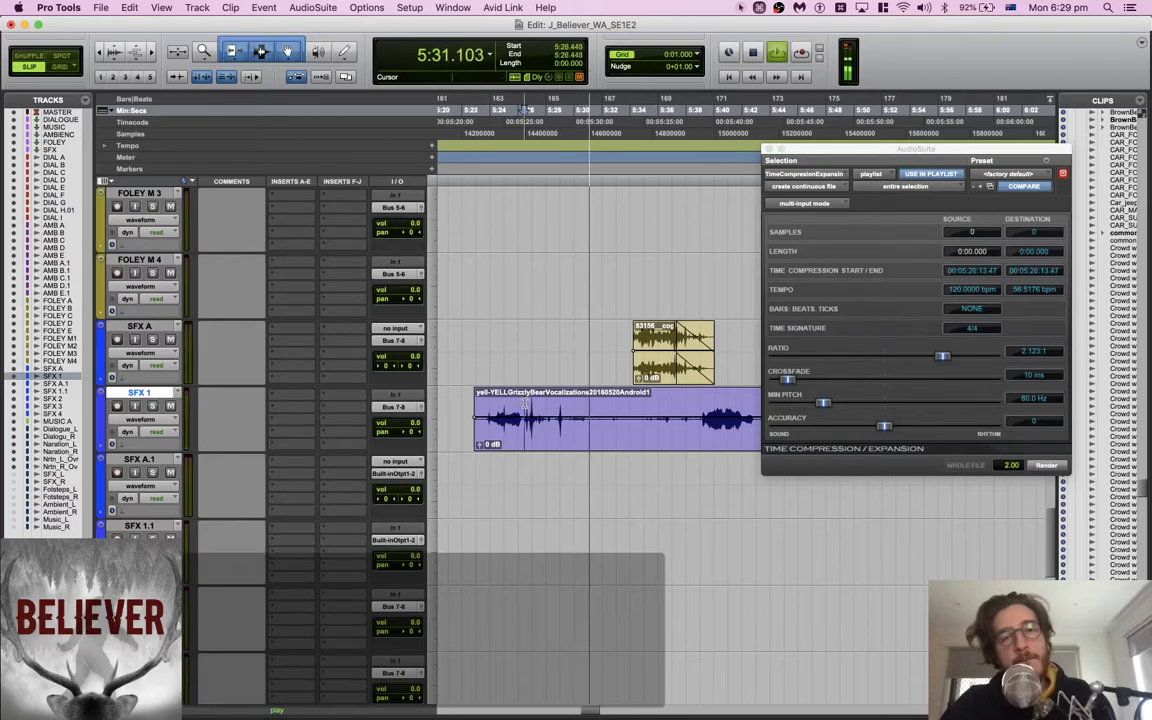
pyautogui.moveTo(524, 404); pyautogui.dragTo(663, 404)
pyautogui.keyDown('shift'); pyautogui.click(697, 405); pyautogui.keyUp('shift')
pyautogui.press('BackSpace')
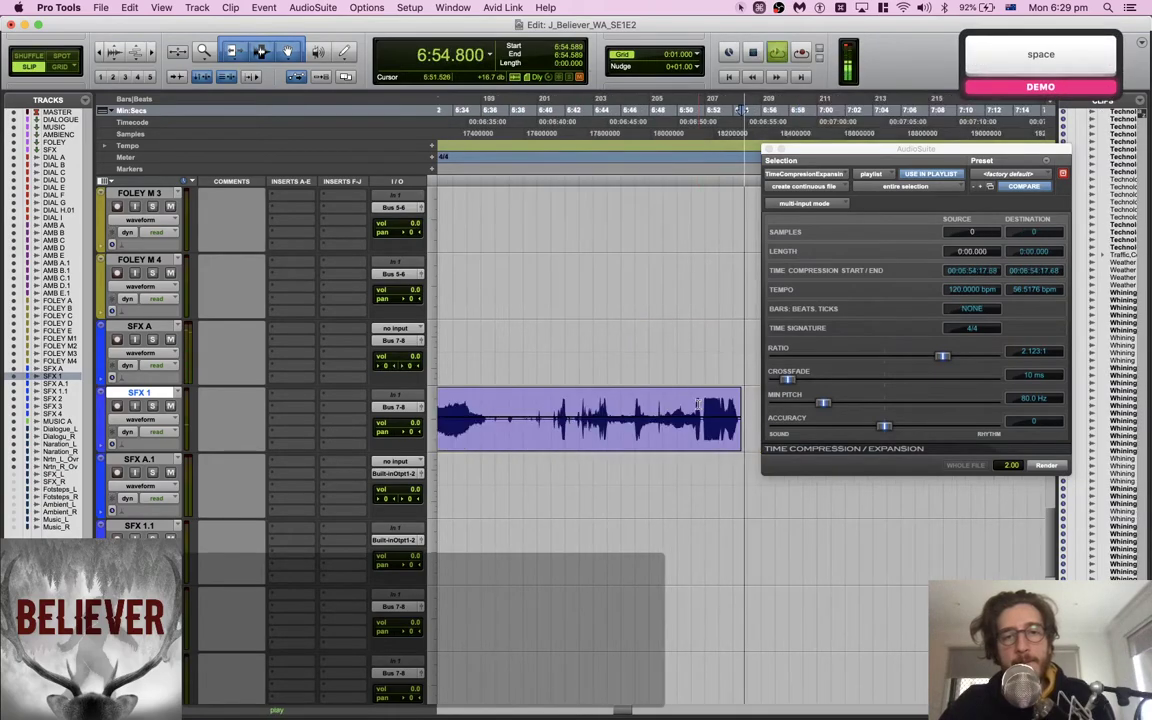
# Play the end of the grizzly recording from 6:52.114 and remove everything after about 6:40.065
pyautogui.press('space')
pyautogui.click(708, 403)
pyautogui.press('space')
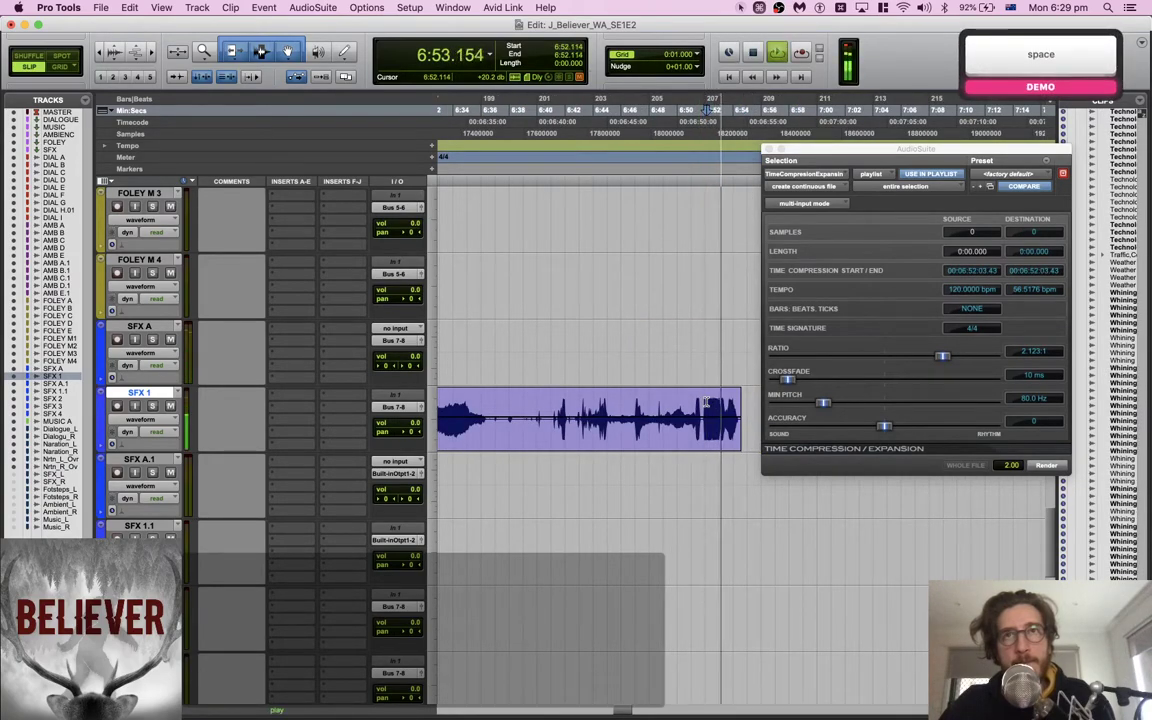
pyautogui.press('space')
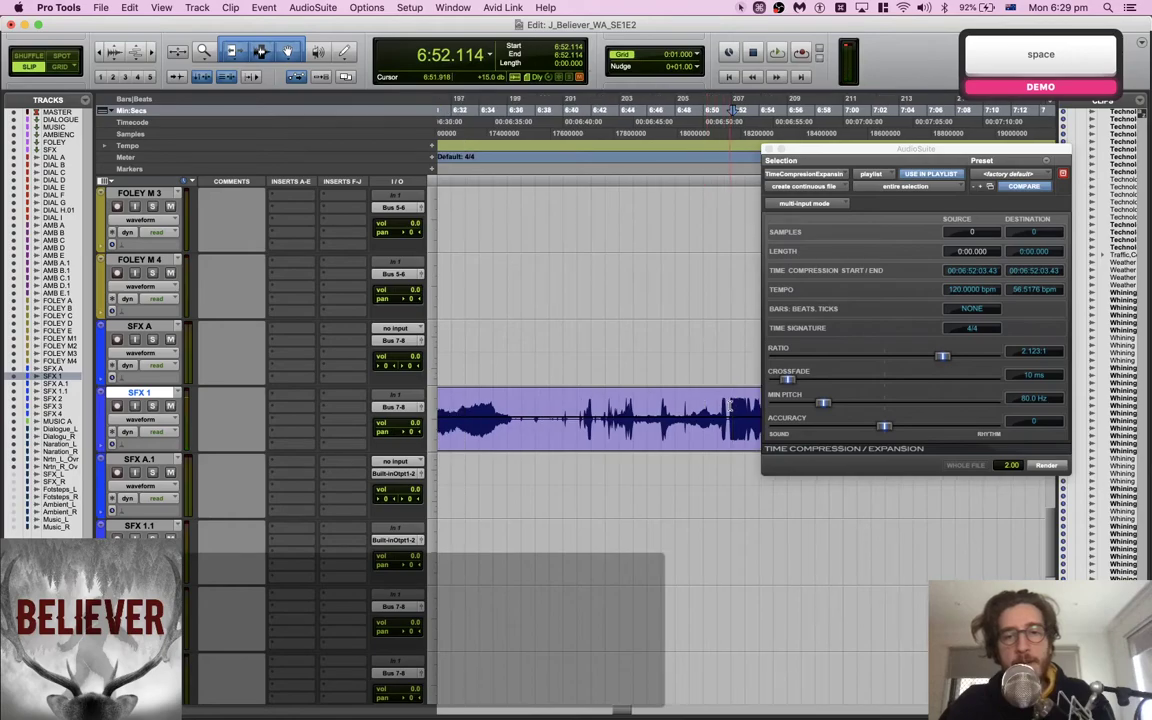
pyautogui.moveTo(727, 406); pyautogui.dragTo(558, 408)
pyautogui.press('BackSpace')
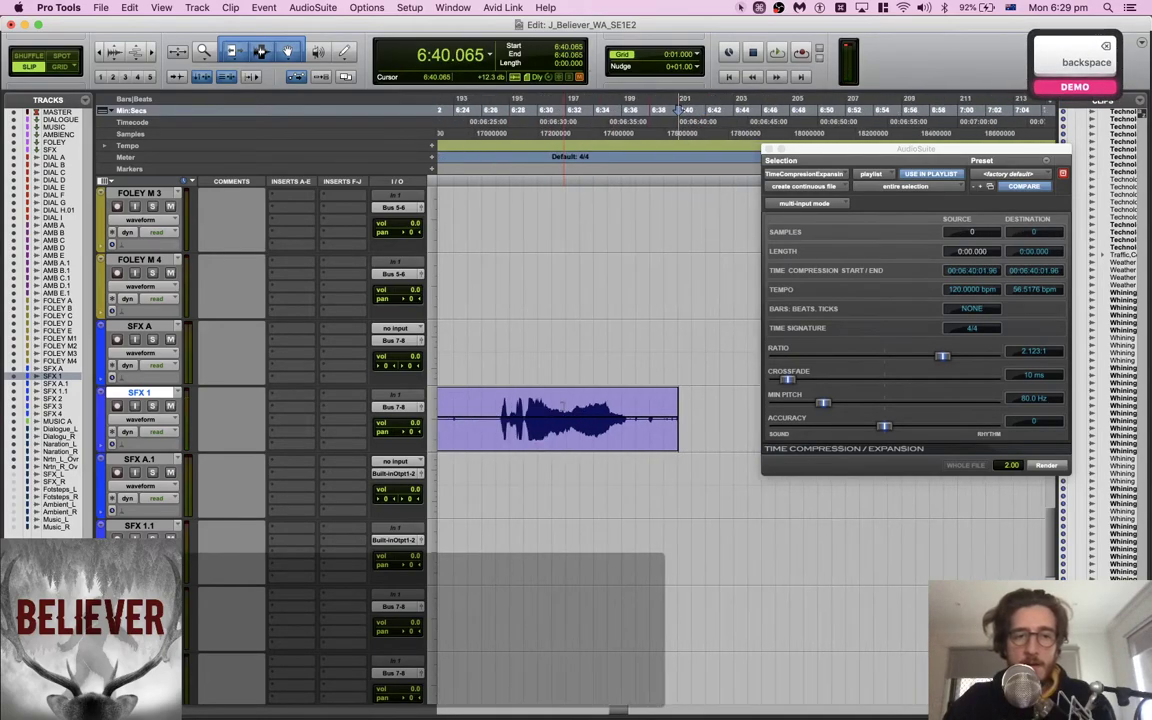
# Separate the last grizzly roar at 6:29.093 and trim its end to about 6:37.7
pyautogui.click(558, 408)
pyautogui.press('space')
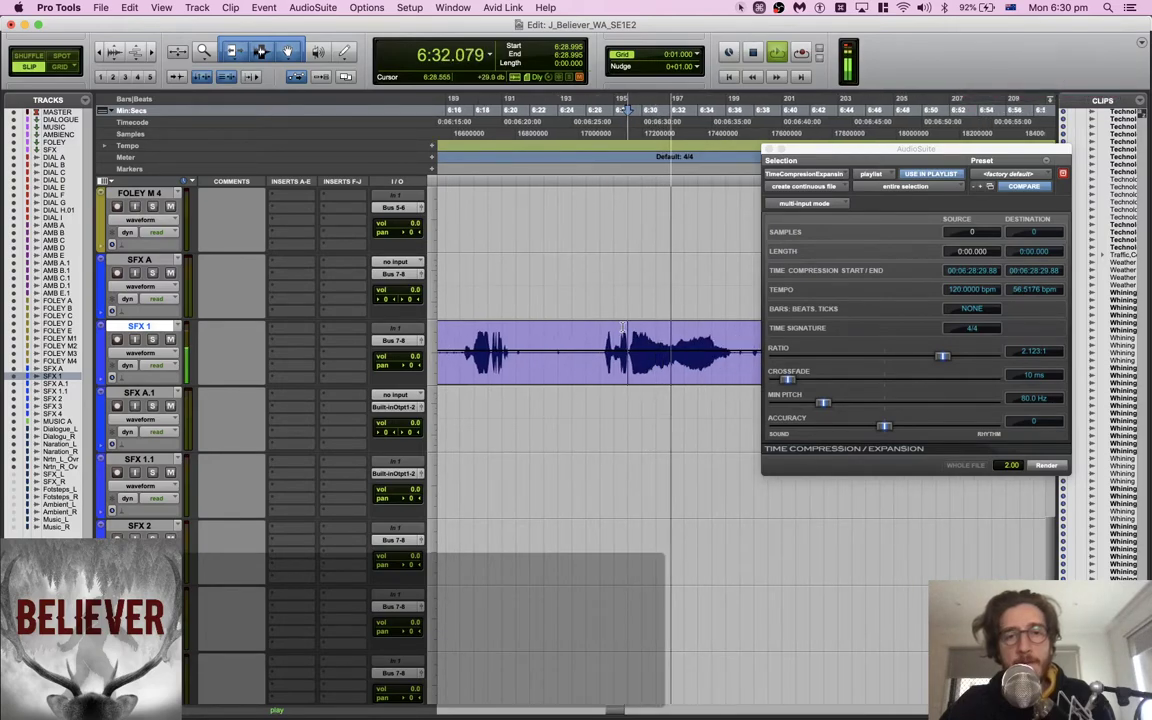
pyautogui.press('space')
pyautogui.press('b')
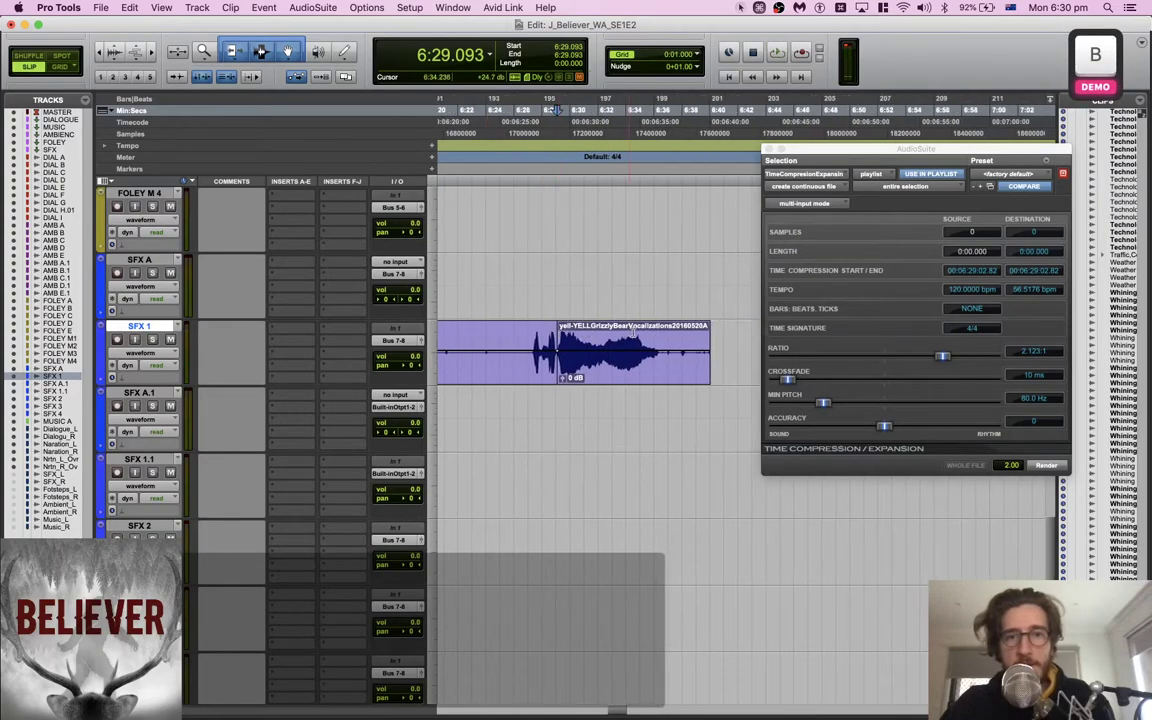
pyautogui.press('s')
# Play the grizzly recording from 6:16.604 and close the Time Compression/Expansion window
pyautogui.press('space')
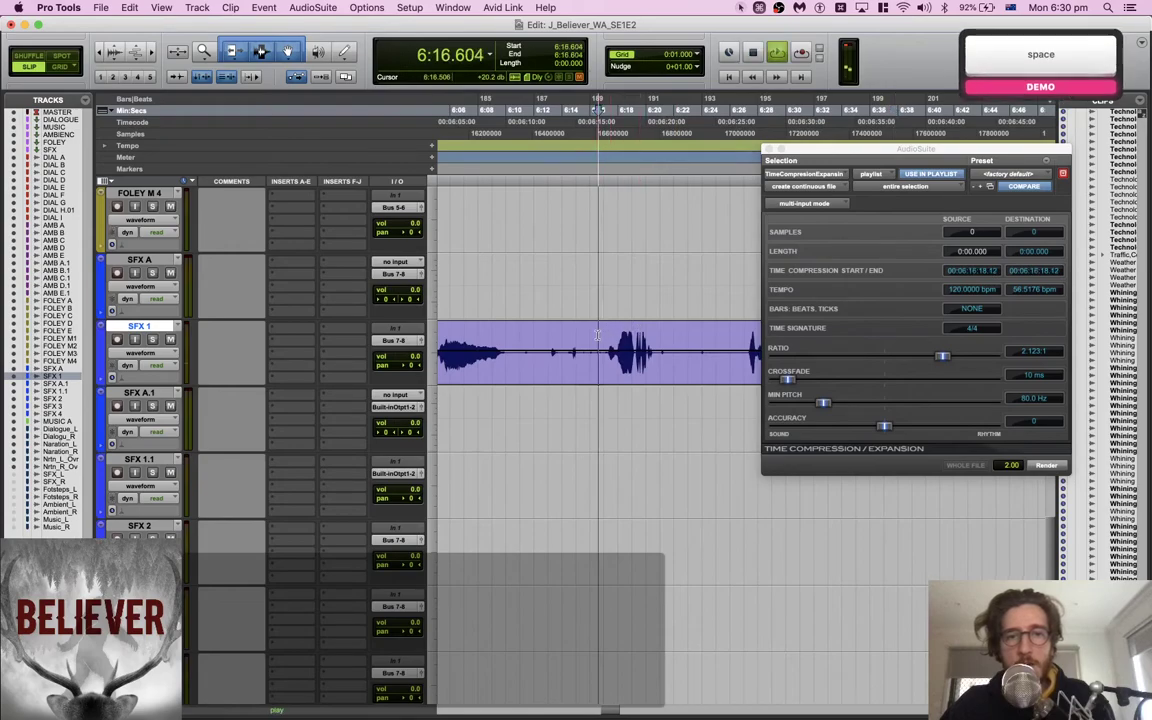
pyautogui.moveTo(794, 153); pyautogui.dragTo(852, 380)
pyautogui.click(827, 375)
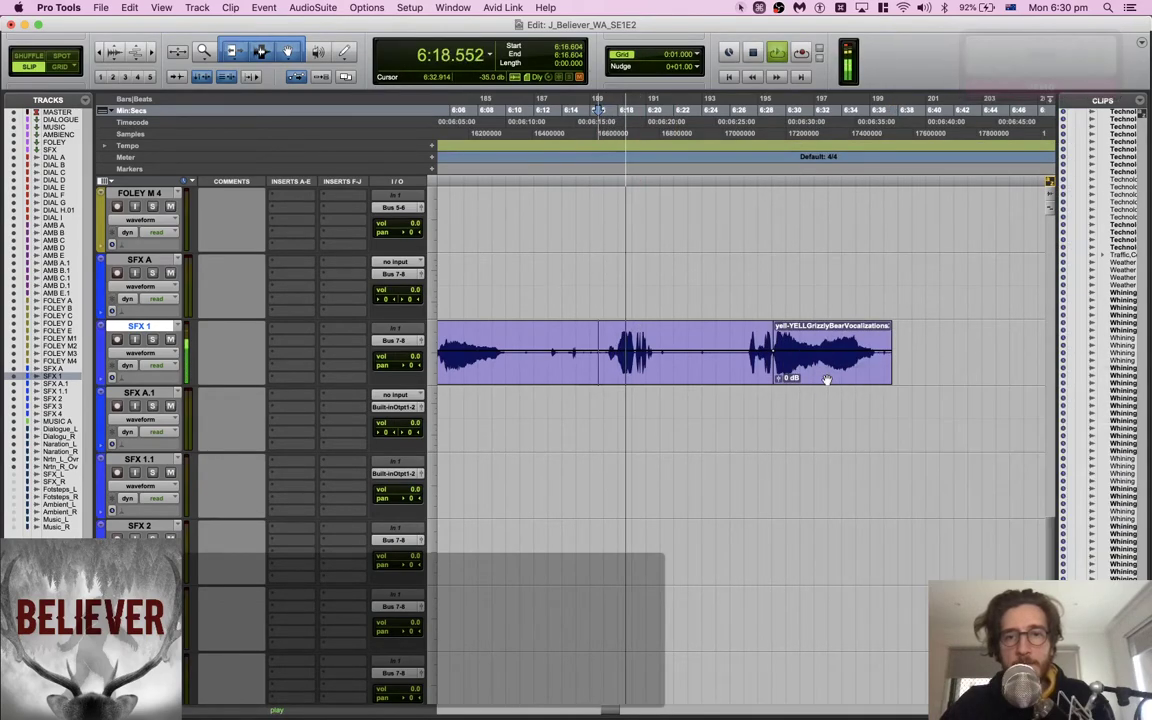
# Isolate the next earlier growl on SFX 1 by trimming its end to about 6:10.4 and separating its start at about 6:03.8
pyautogui.hscroll(-3, 699, 356)
pyautogui.press('space')
pyautogui.click(668, 337)
pyautogui.press('s')
pyautogui.press('space')
pyautogui.press('space')
pyautogui.click(593, 331)
pyautogui.press('space')
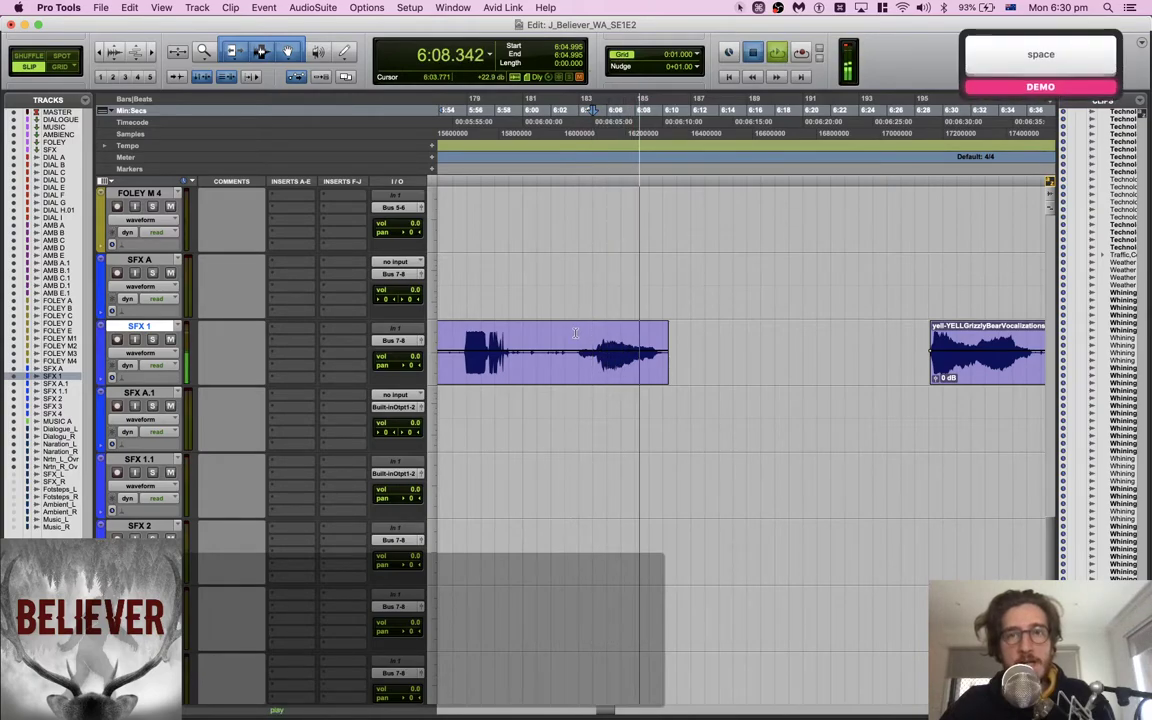
pyautogui.press('space')
pyautogui.click(576, 334)
pyautogui.hscroll(-1, 576, 334)
pyautogui.press('b')
# Audition the preceding growls on SFX 1 and trim the grizzly clip starting at 5:38.889 to end at 5:43.151
pyautogui.hscroll(-3, 576, 334)
pyautogui.click(643, 334)
pyautogui.press('space')
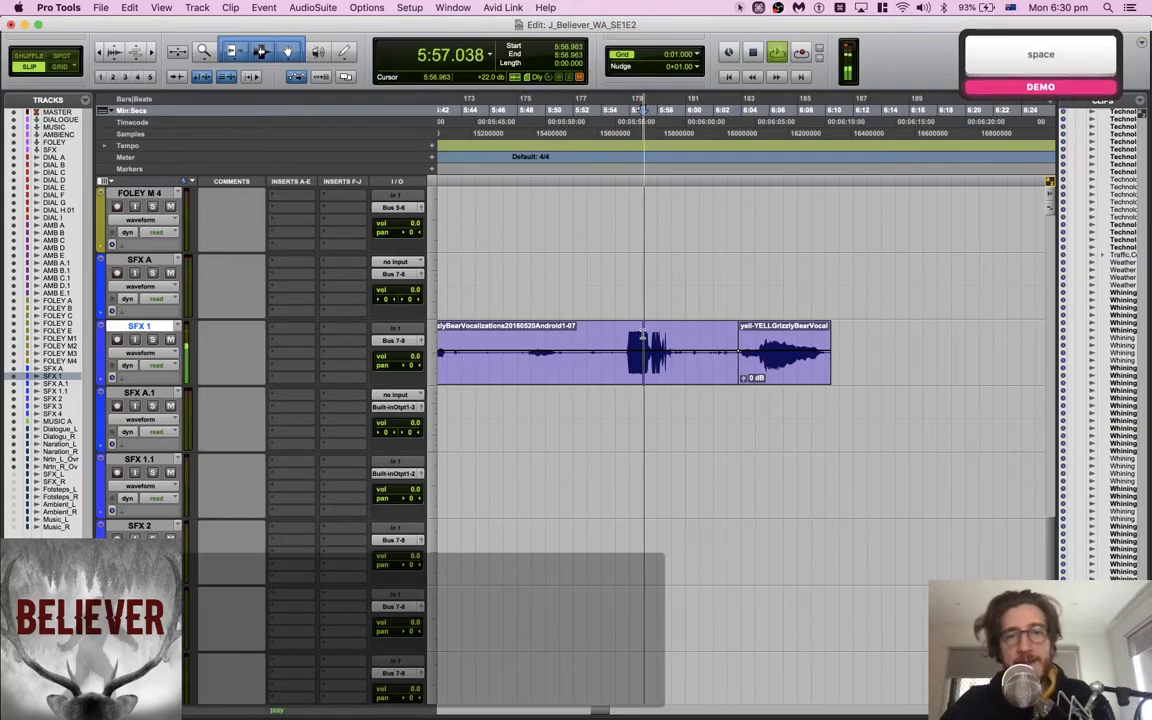
pyautogui.press('space')
pyautogui.press('s')
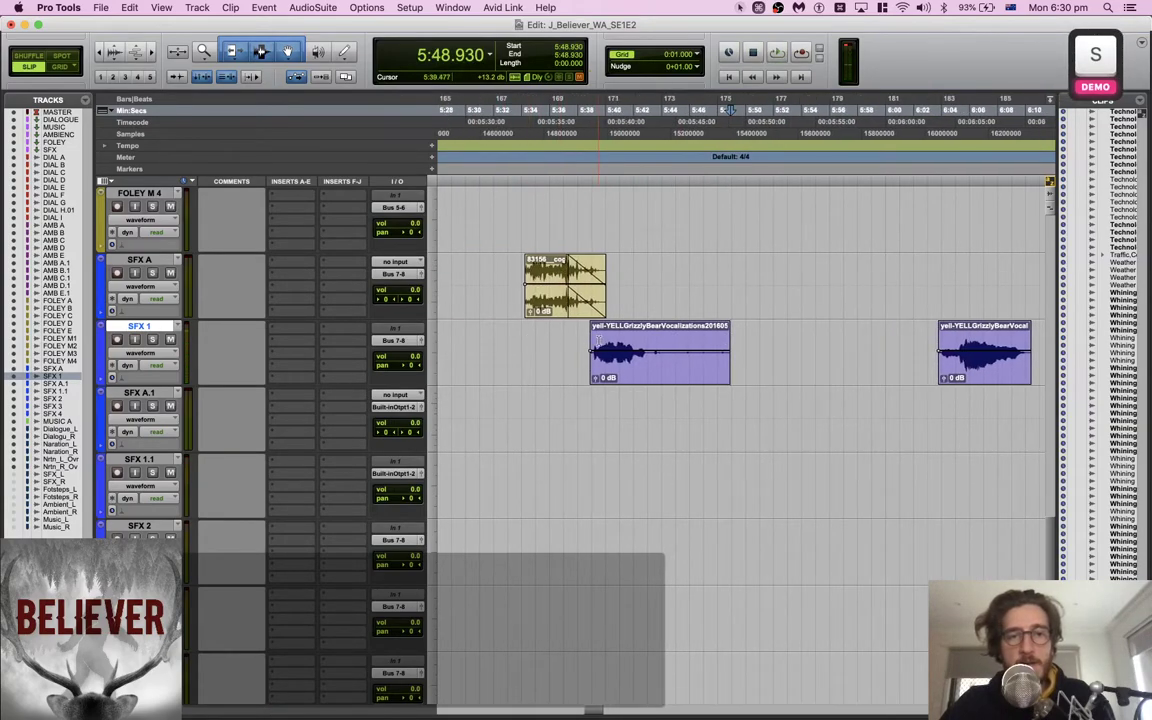
pyautogui.press('space')
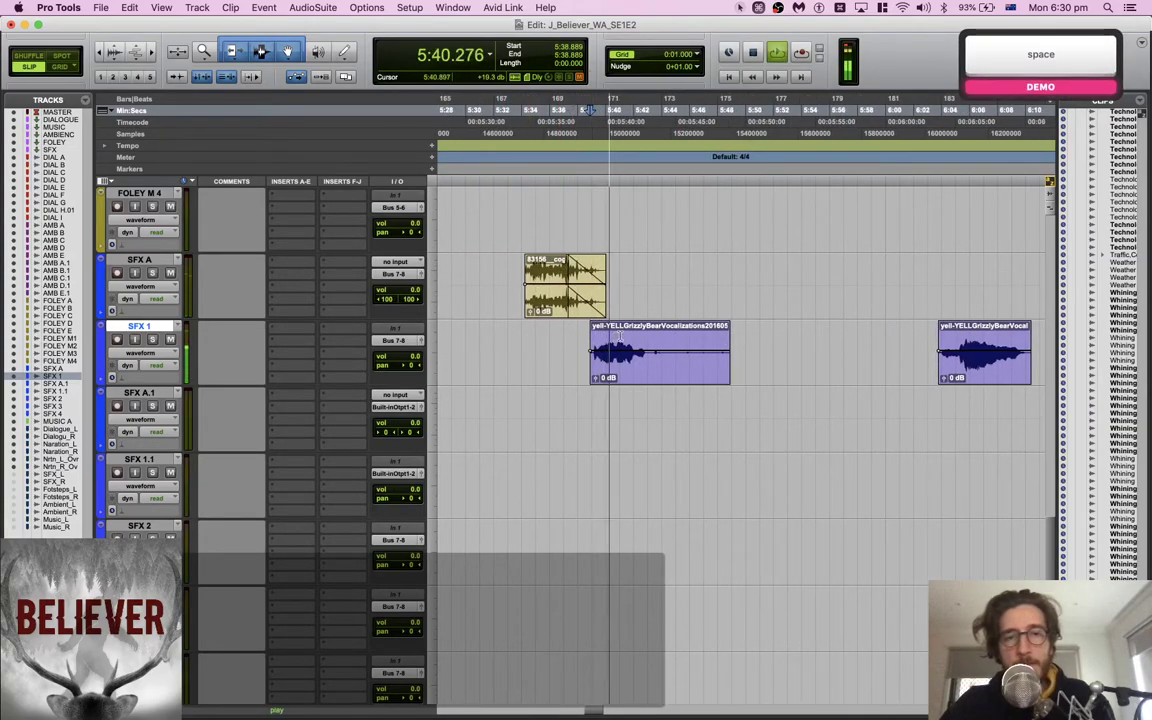
pyautogui.press('s')
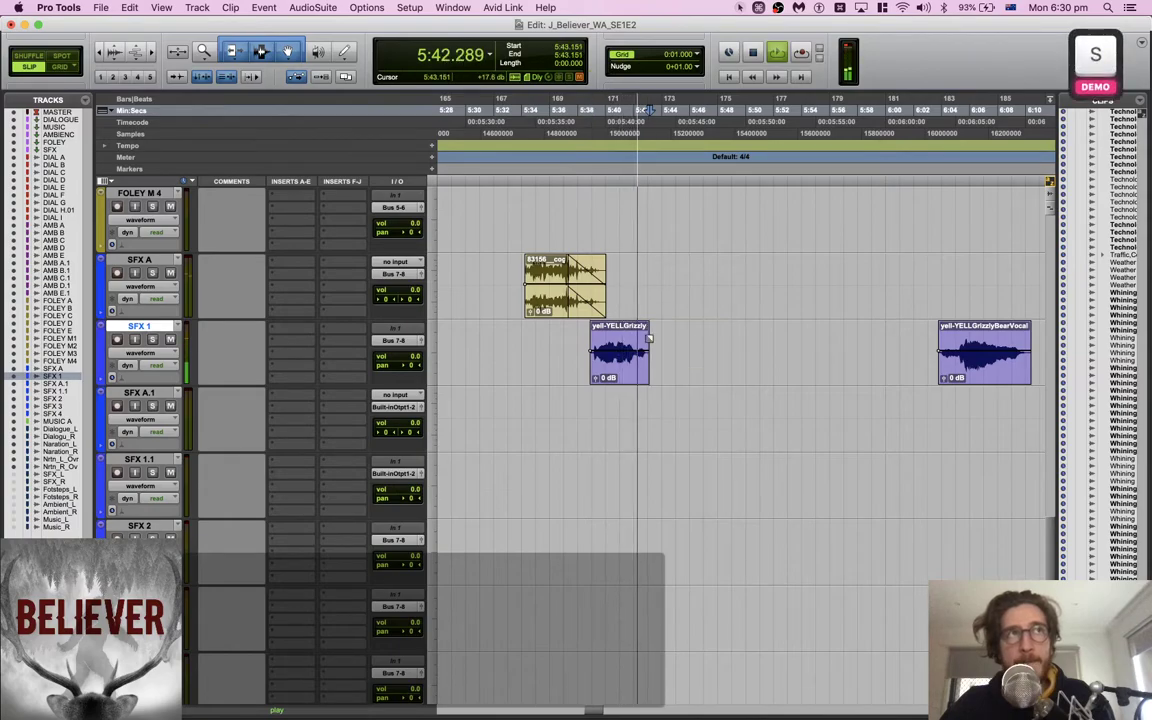
pyautogui.press('space')
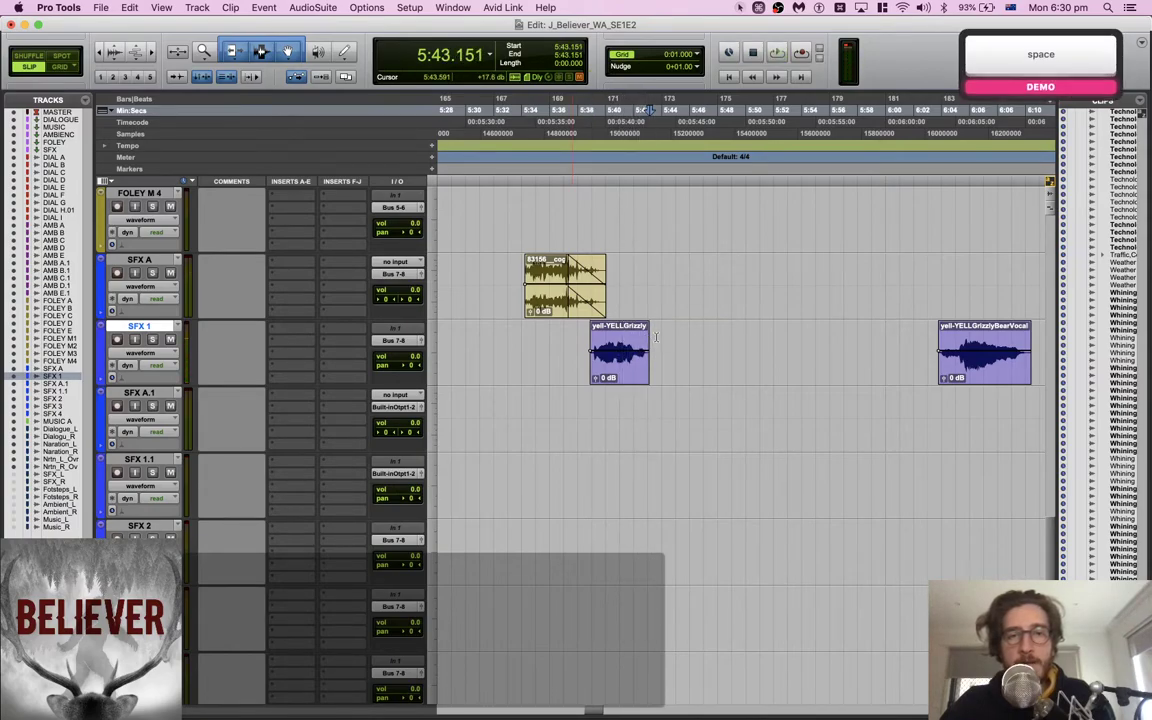
# Move the isolated growl from about 6:03.8 to SFX 1.1 at about 5:27.4, and play from 5:21.942
pyautogui.hscroll(2, 656, 337)
pyautogui.moveTo(954, 338); pyautogui.dragTo(529, 472)
pyautogui.hscroll(-5, 519, 442)
pyautogui.moveTo(748, 486); pyautogui.dragTo(671, 486)
pyautogui.click(566, 485)
pyautogui.press('space')
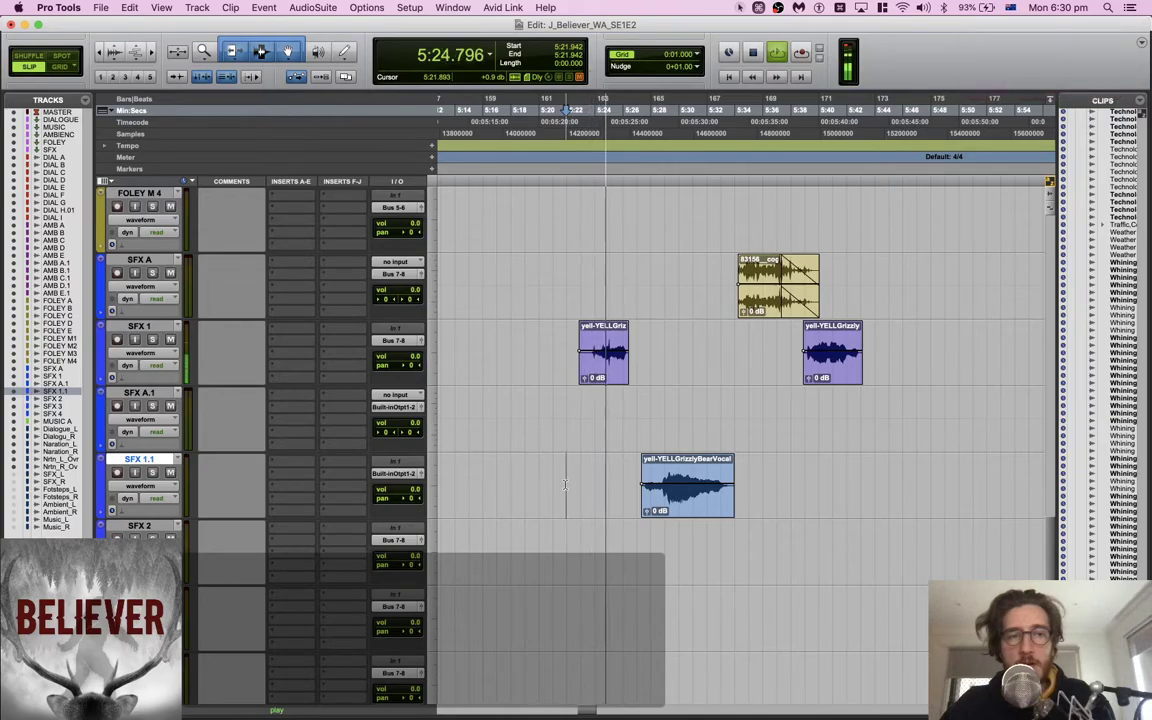
# Select the first growl on SFX 1, extend the selection to 5:36.391 for a tail, and open the PhoenixVerb AudioSuite reverb
pyautogui.press('space')
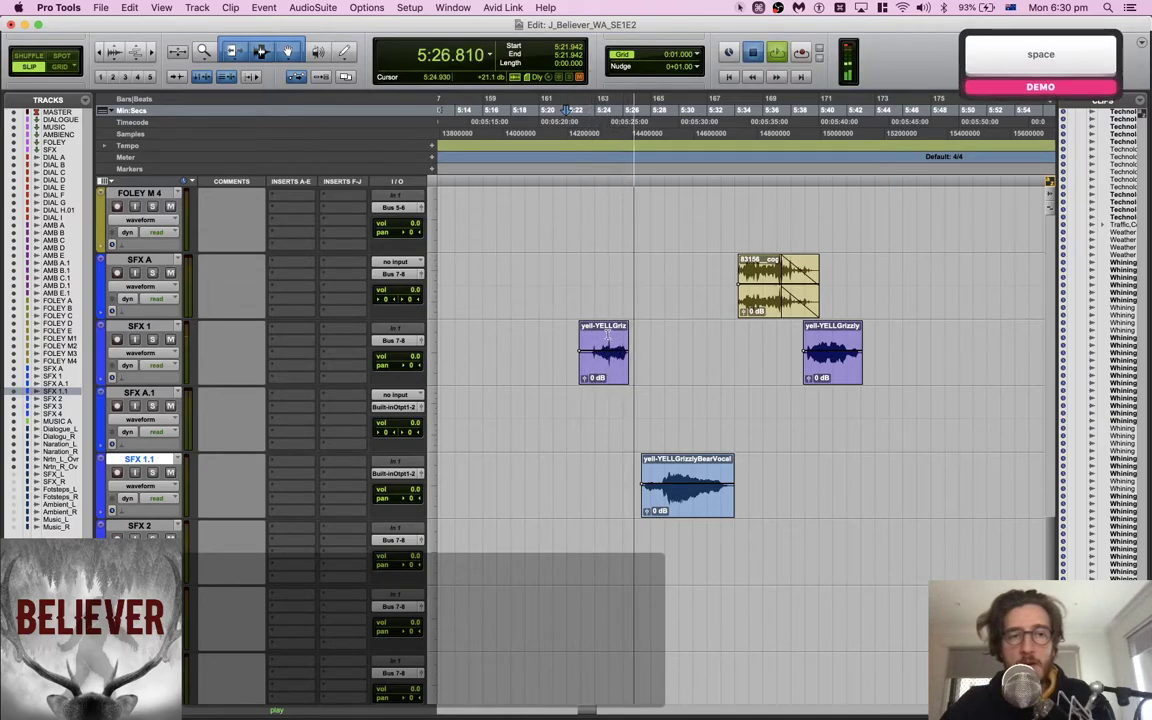
pyautogui.click(606, 338)
pyautogui.press('shift')
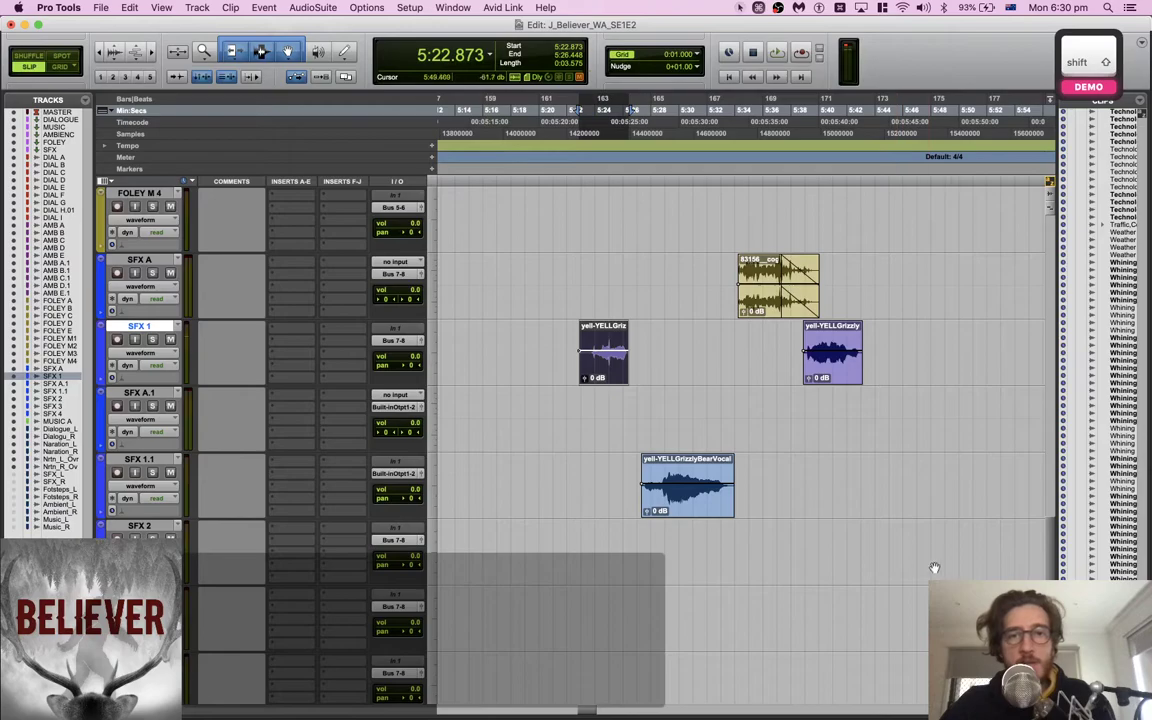
pyautogui.keyDown('shift'); pyautogui.click(768, 341); pyautogui.keyUp('shift')
pyautogui.click(328, 9)
pyautogui.press('alt')
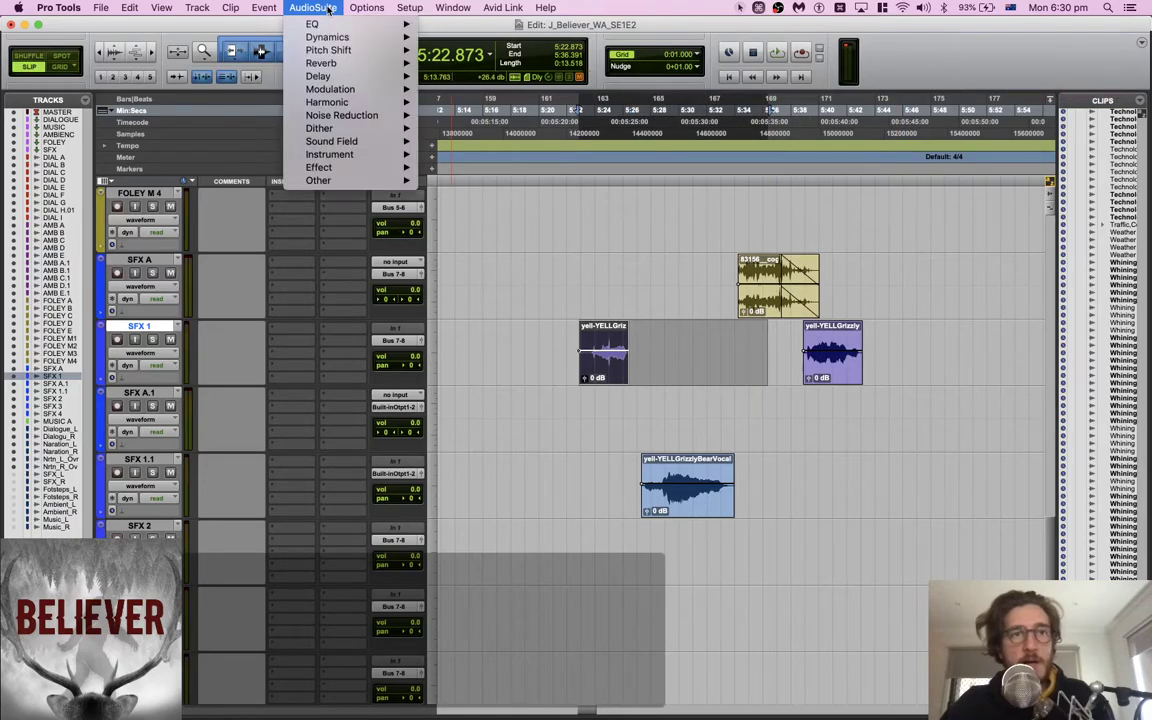
pyautogui.press('Down')
pyautogui.press('Down')
pyautogui.press('Down')
pyautogui.press('Down')
pyautogui.press('Right')
pyautogui.press('Down')
pyautogui.press('Down')
pyautogui.press('Down')
pyautogui.press('Down')
pyautogui.press('Return')
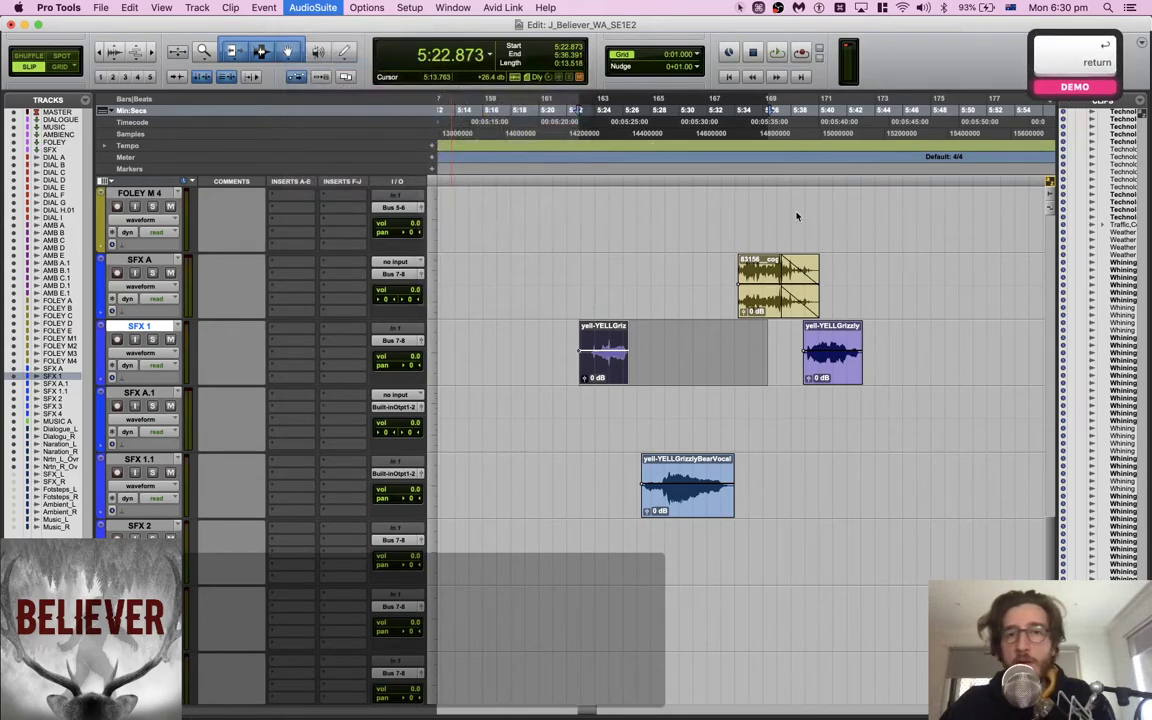
pyautogui.moveTo(763, 343); pyautogui.dragTo(276, 78)
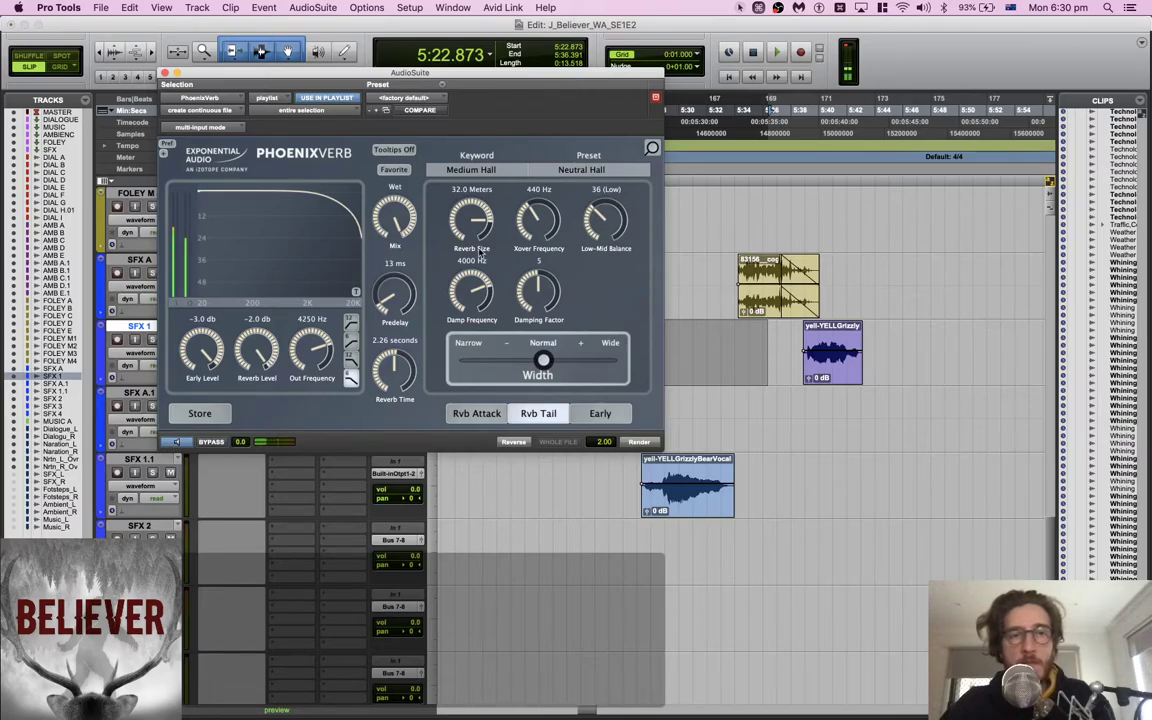
# Load the The Bear Gets You preset from PhoenixVerb's Effect category and preview it on the selected growl
pyautogui.click(513, 170)
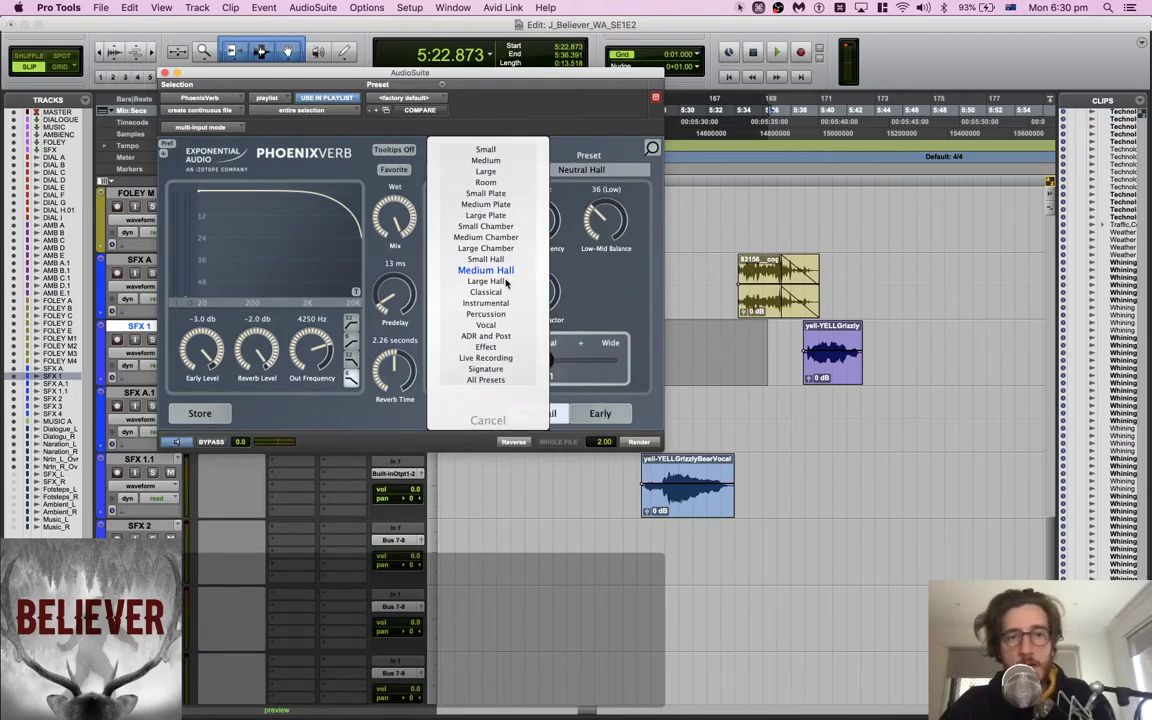
pyautogui.click(490, 348)
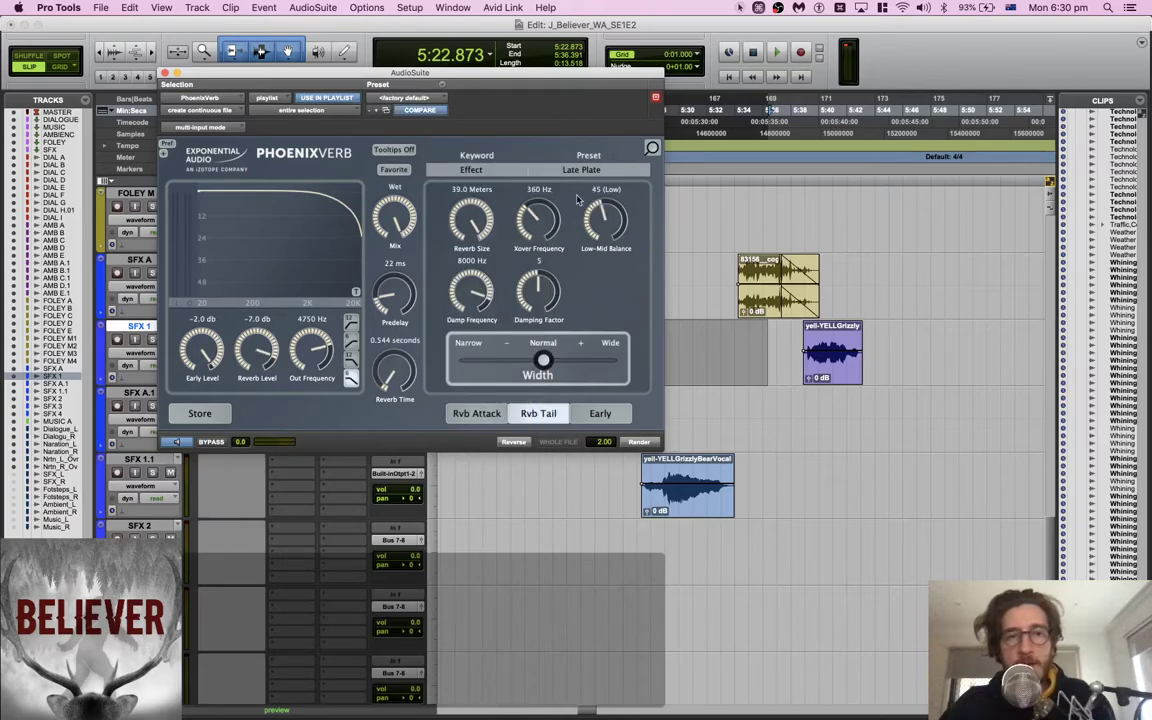
pyautogui.click(577, 174)
pyautogui.click(577, 172)
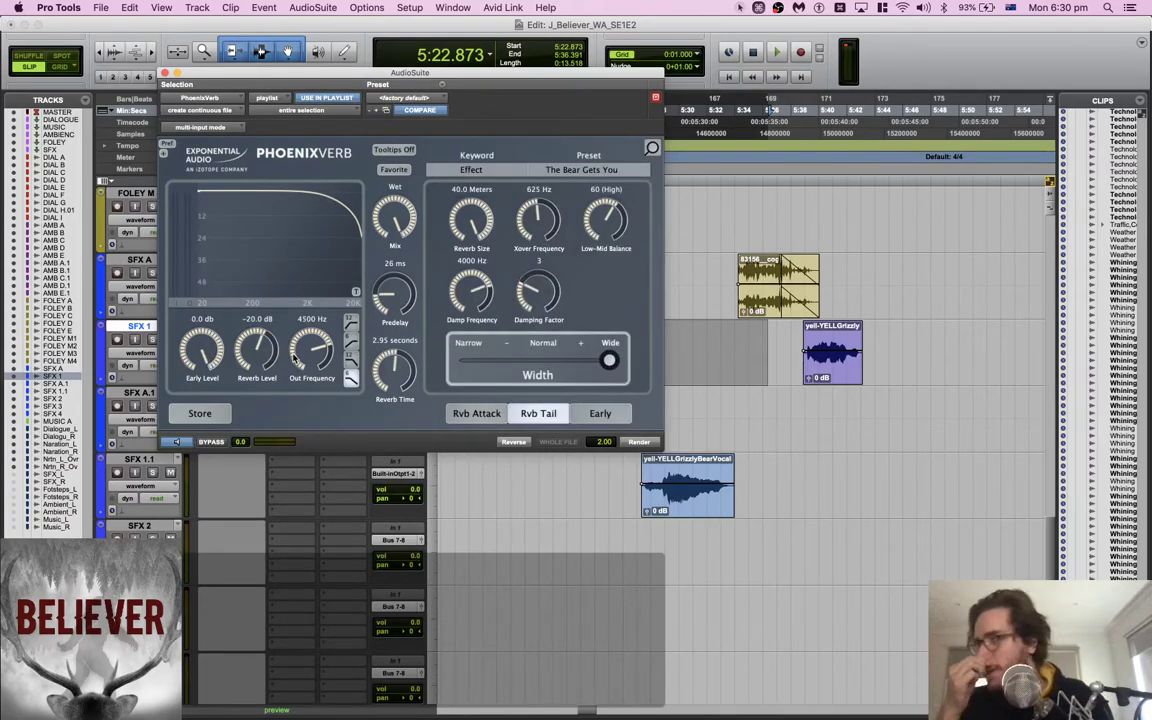
pyautogui.click(177, 442)
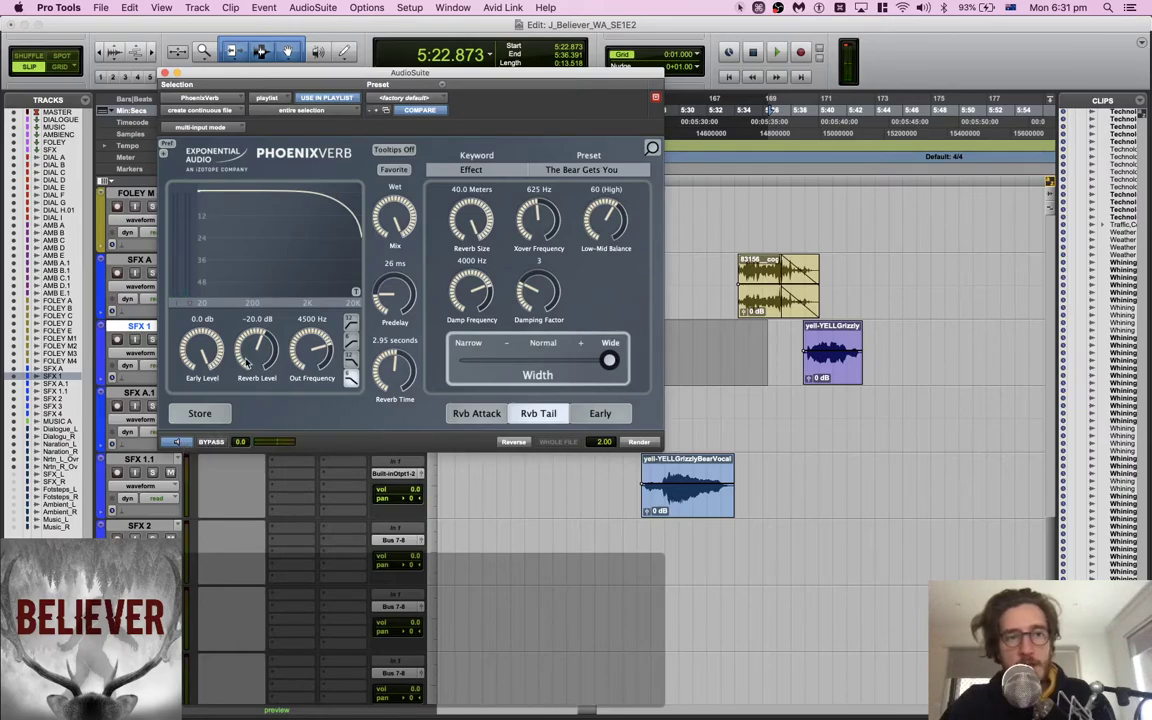
# Set PhoenixVerb's reverb level to -9.0 dB and render the reverb over the selected SFX 1 growl
pyautogui.moveTo(246, 363); pyautogui.dragTo(363, 236)
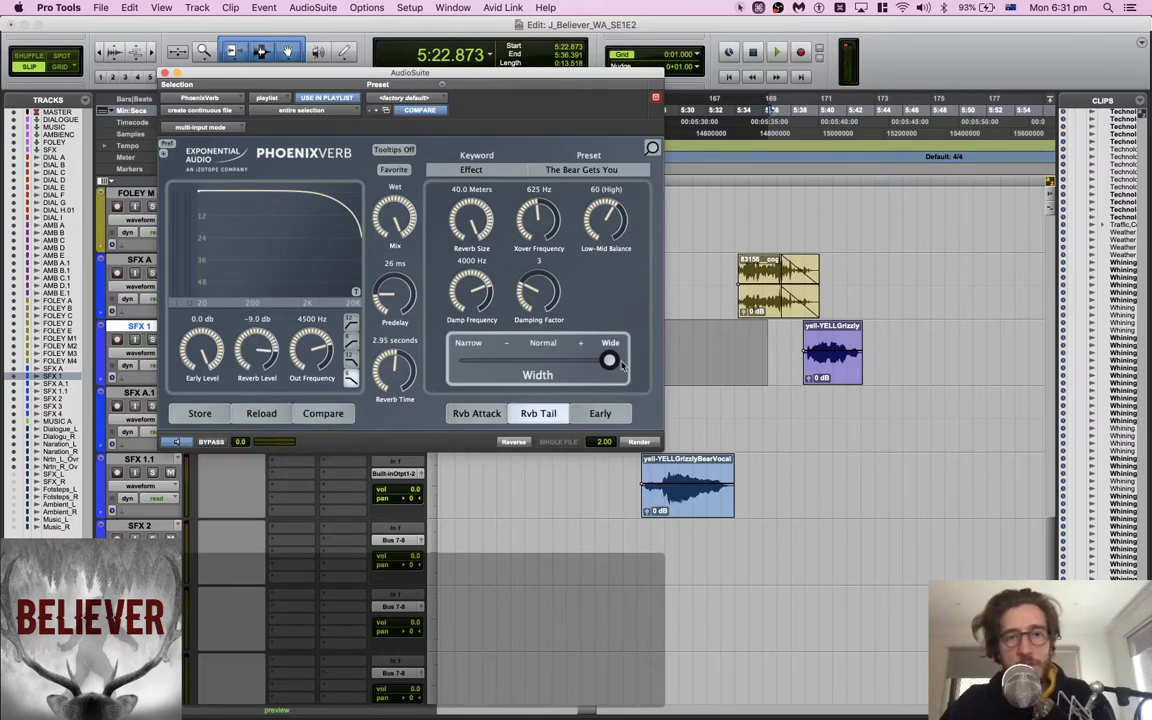
pyautogui.click(639, 442)
pyautogui.moveTo(580, 87); pyautogui.dragTo(1060, 73)
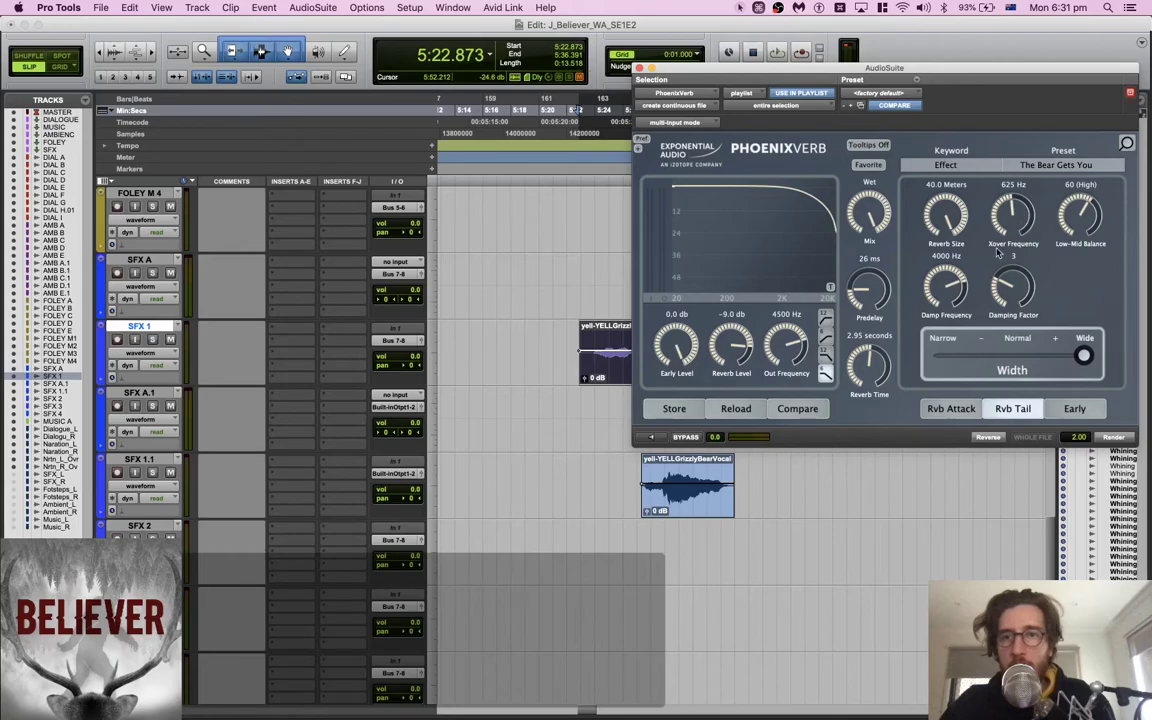
# Play the rendered growl with SFX 1 soloed, show PhoenixVerb's Rvb Attack settings, and unsolo the track
pyautogui.press('space')
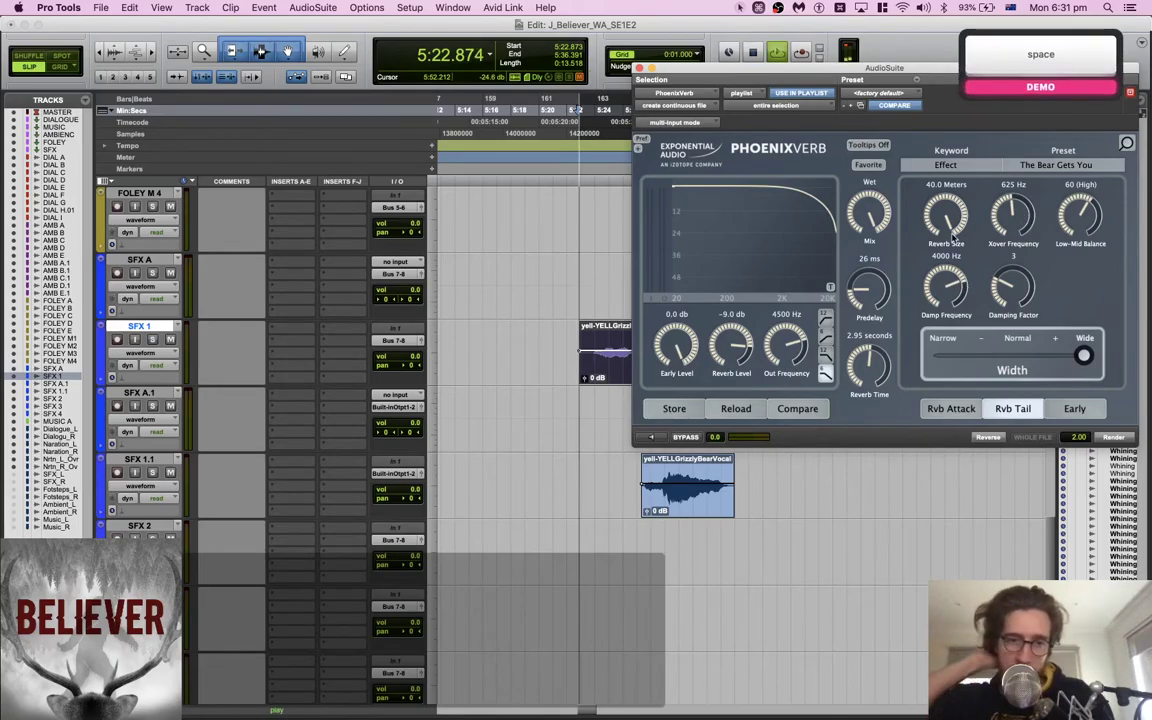
pyautogui.hotkey('shift', 's')
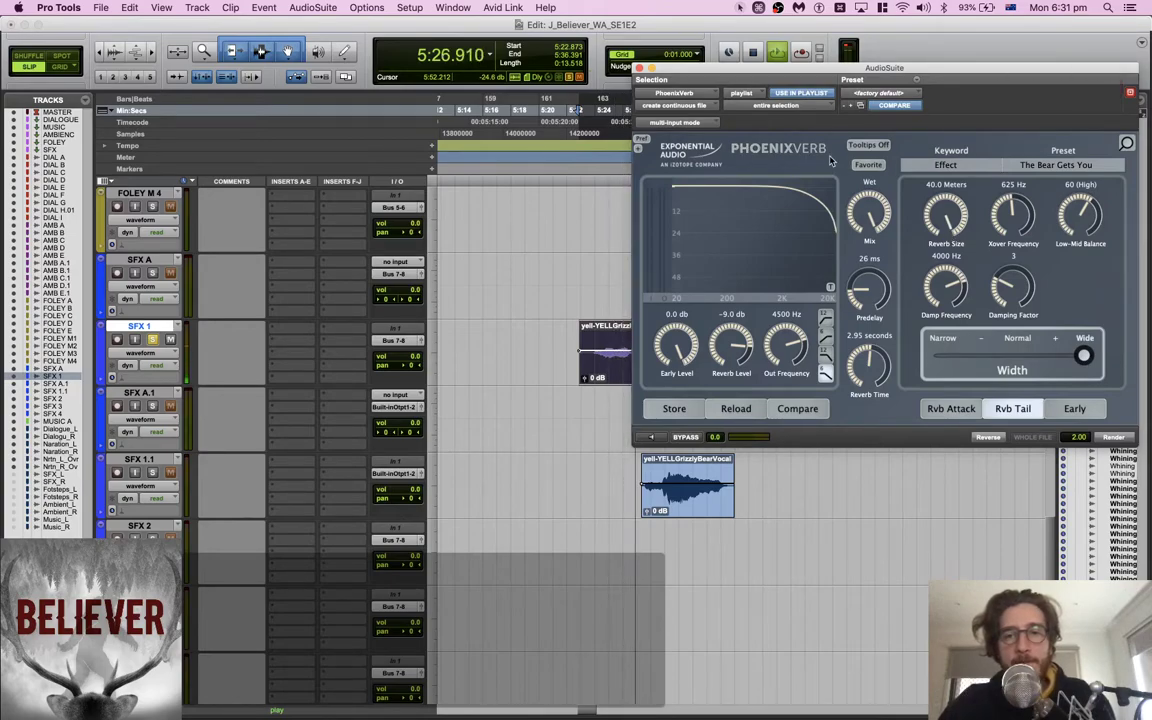
pyautogui.click(951, 408)
pyautogui.hotkey('shift', 's')
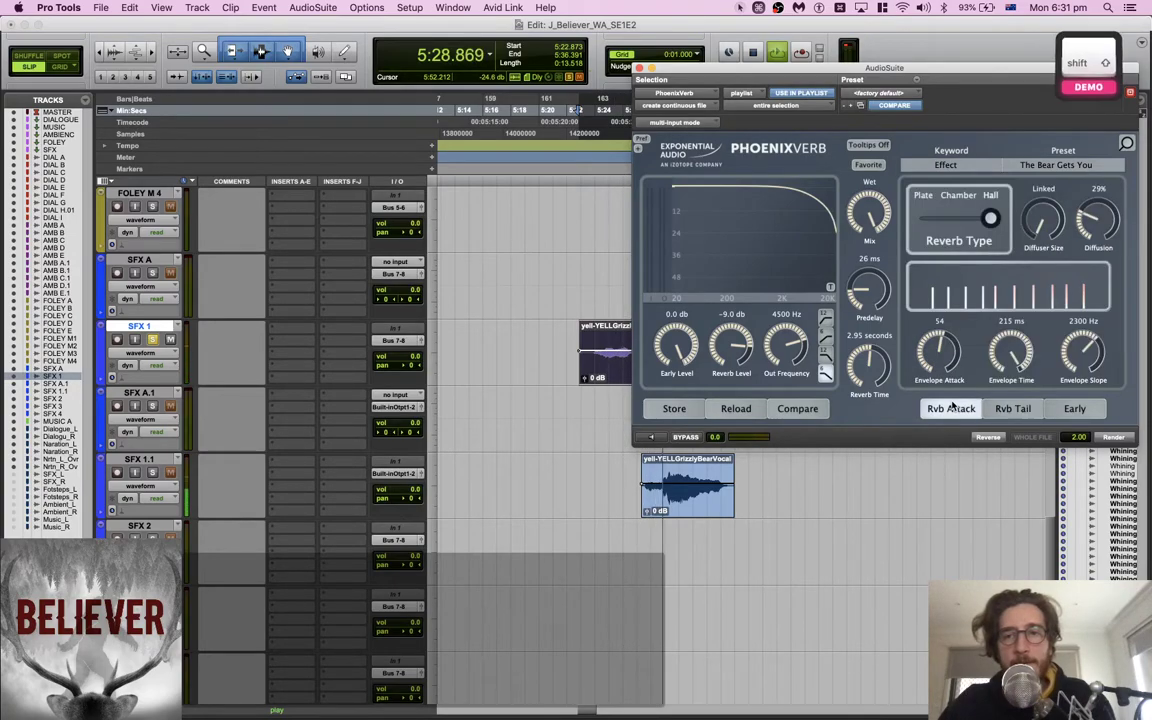
pyautogui.press('space')
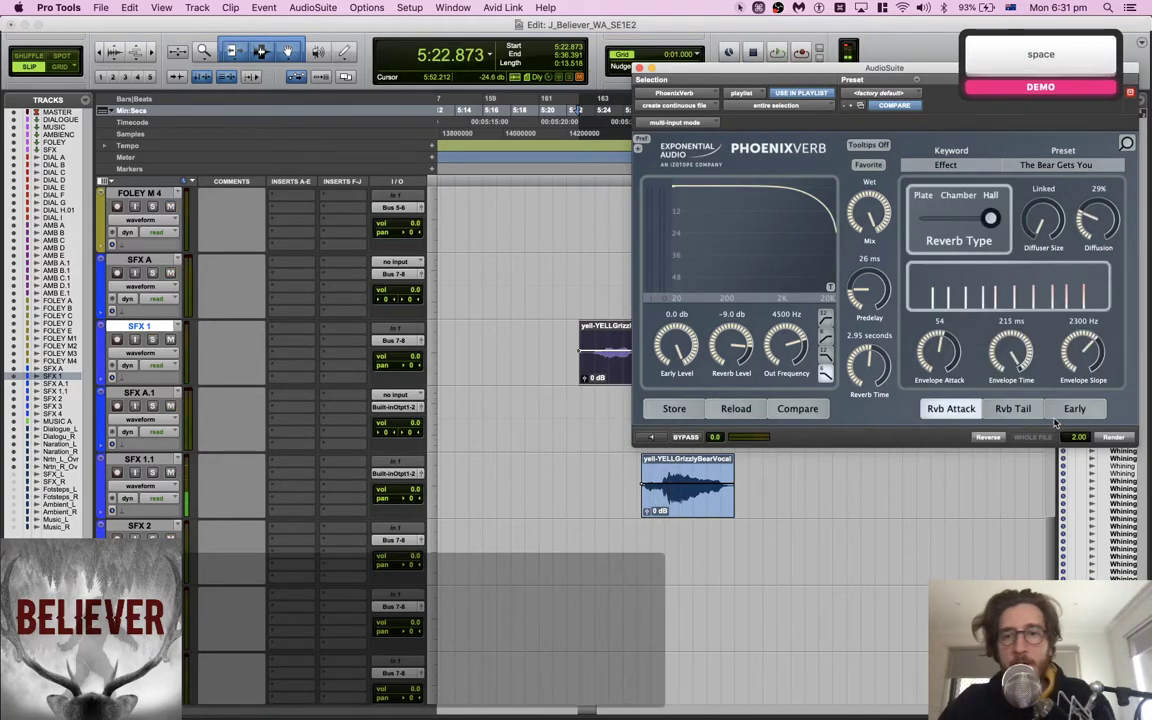
# Render the PhoenixVerb reverb over the selected SFX 1 growl again and play the result
pyautogui.click(1113, 437)
pyautogui.moveTo(907, 75); pyautogui.dragTo(302, 52)
pyautogui.click(497, 416)
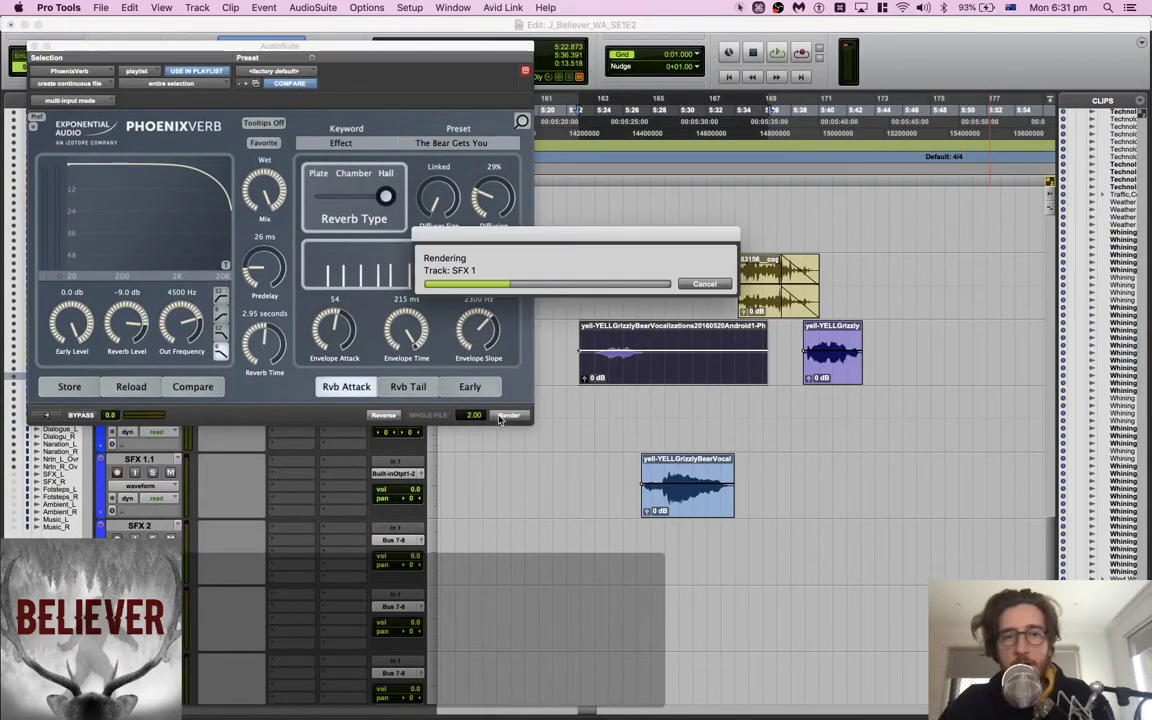
pyautogui.press('space')
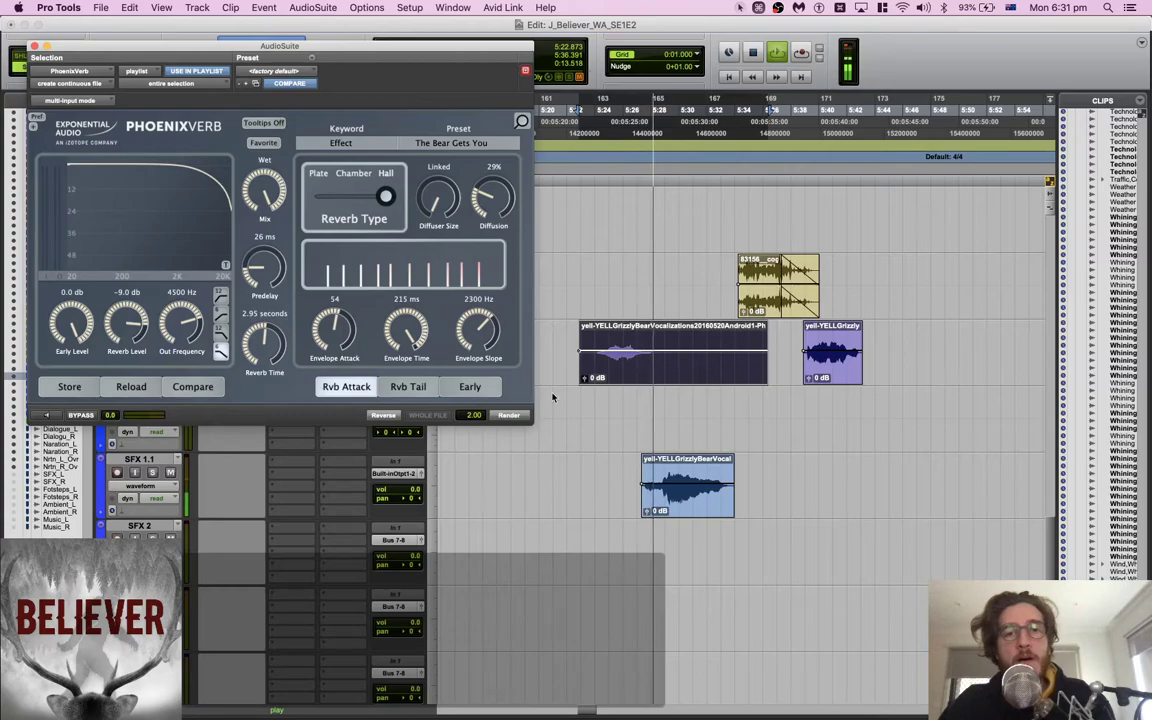
# Trim the end of the rendered growl on SFX 1 to 5:29.583
pyautogui.click(673, 336)
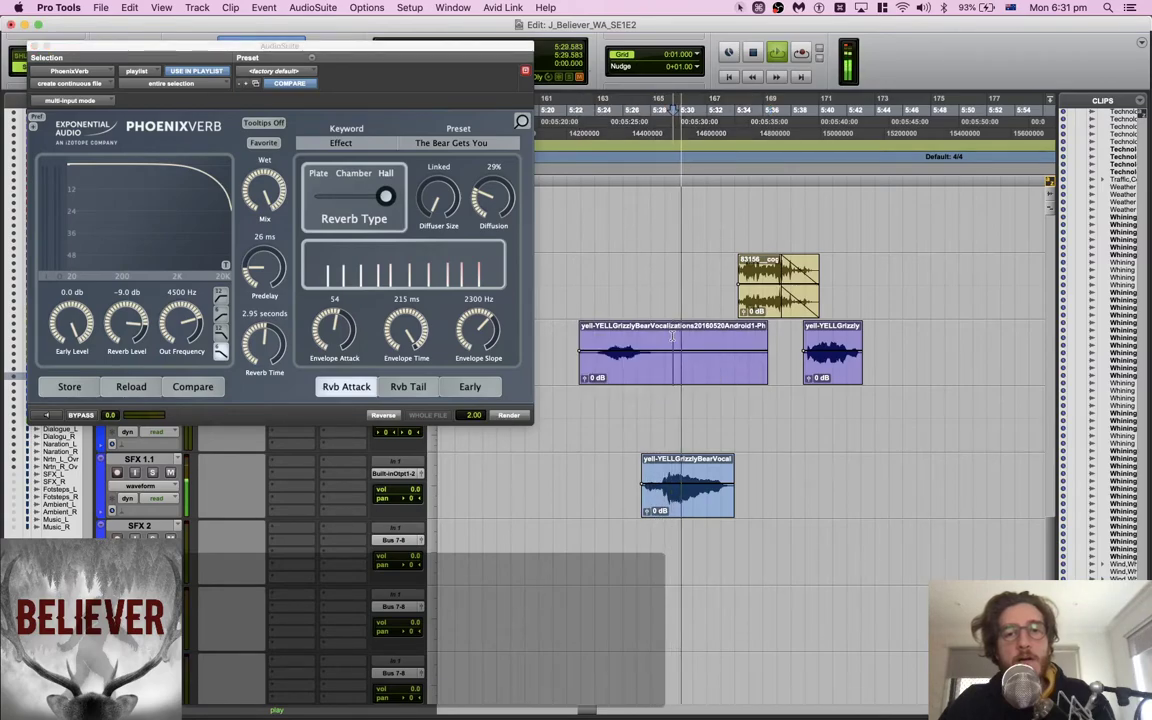
pyautogui.press('s')
pyautogui.press('space')
# Fade both ends of the trimmed SFX 1 growl, set its clip gain to -5.8 dB, and close the PhoenixVerb window
pyautogui.moveTo(684, 340); pyautogui.dragTo(629, 360)
pyautogui.press('f')
pyautogui.click(697, 355)
pyautogui.click(579, 340)
pyautogui.press('space')
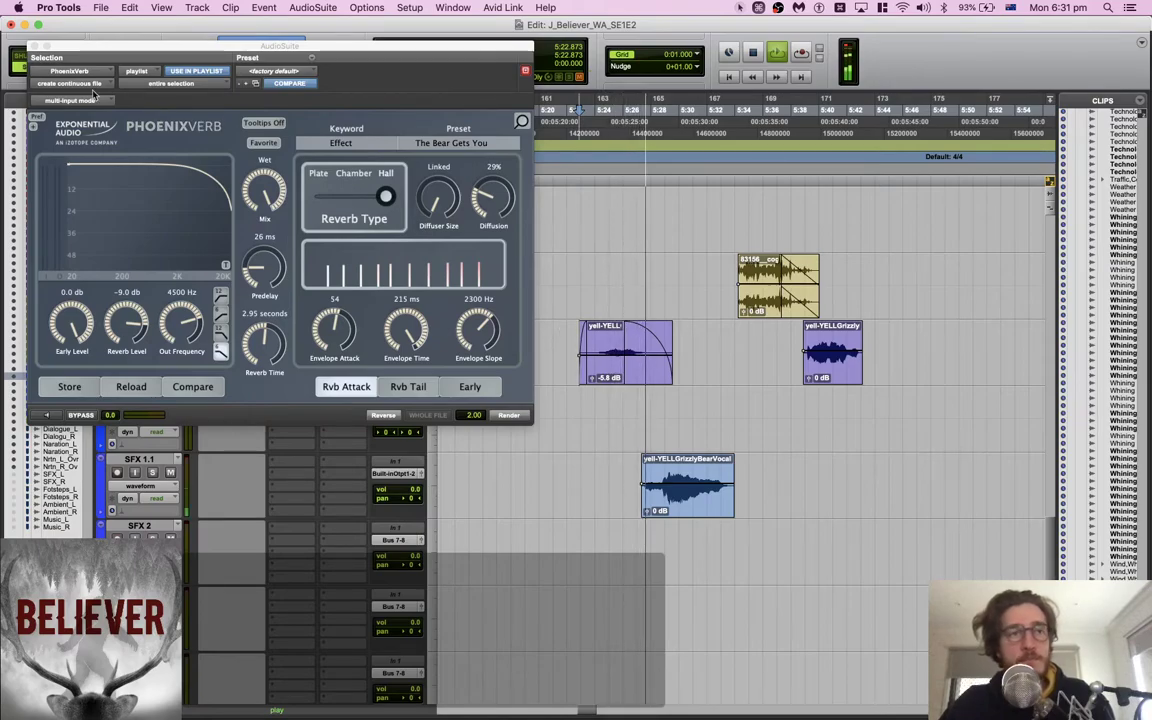
pyautogui.click(35, 46)
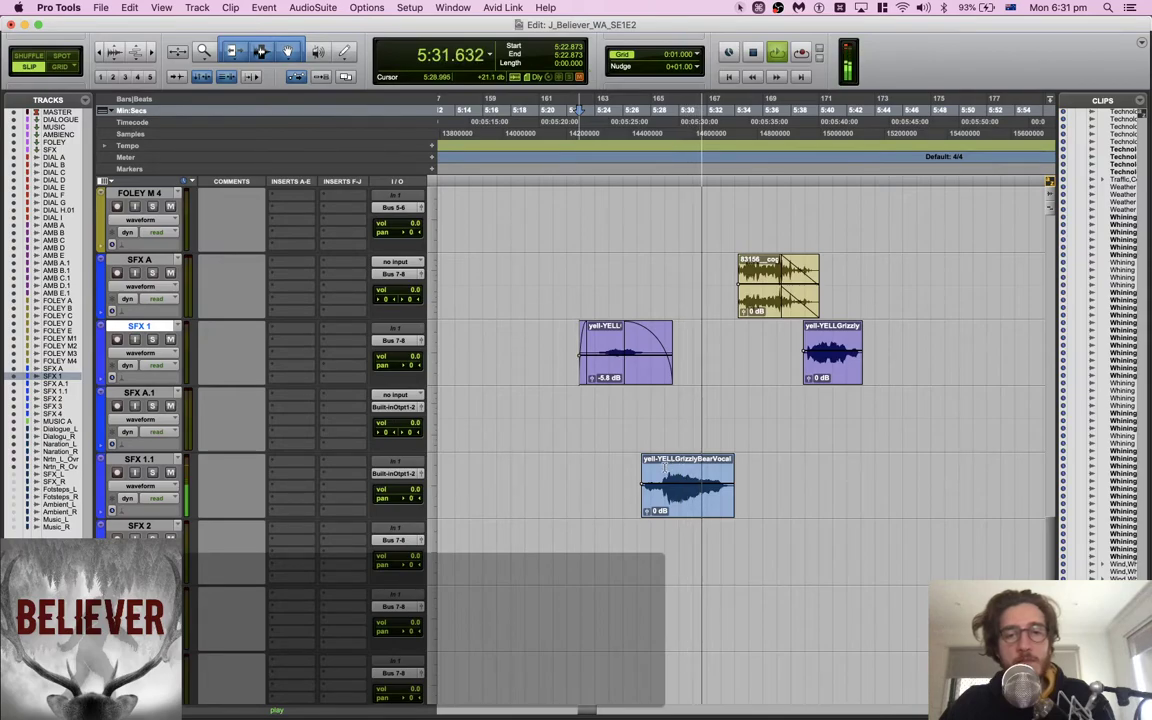
# Copy the SFX 1.1 growl that starts at 5:27.330 and paste it at 5:39.624 on the same track
pyautogui.press('space')
pyautogui.click(665, 467)
pyautogui.press('super+c')
pyautogui.click(813, 470)
pyautogui.press('super+v')
# Draw a clip gain curve on the SFX 1.1 growl at 5:27.330 that dips through its loud section and eases up toward the end
pyautogui.click(685, 467)
pyautogui.click(670, 467)
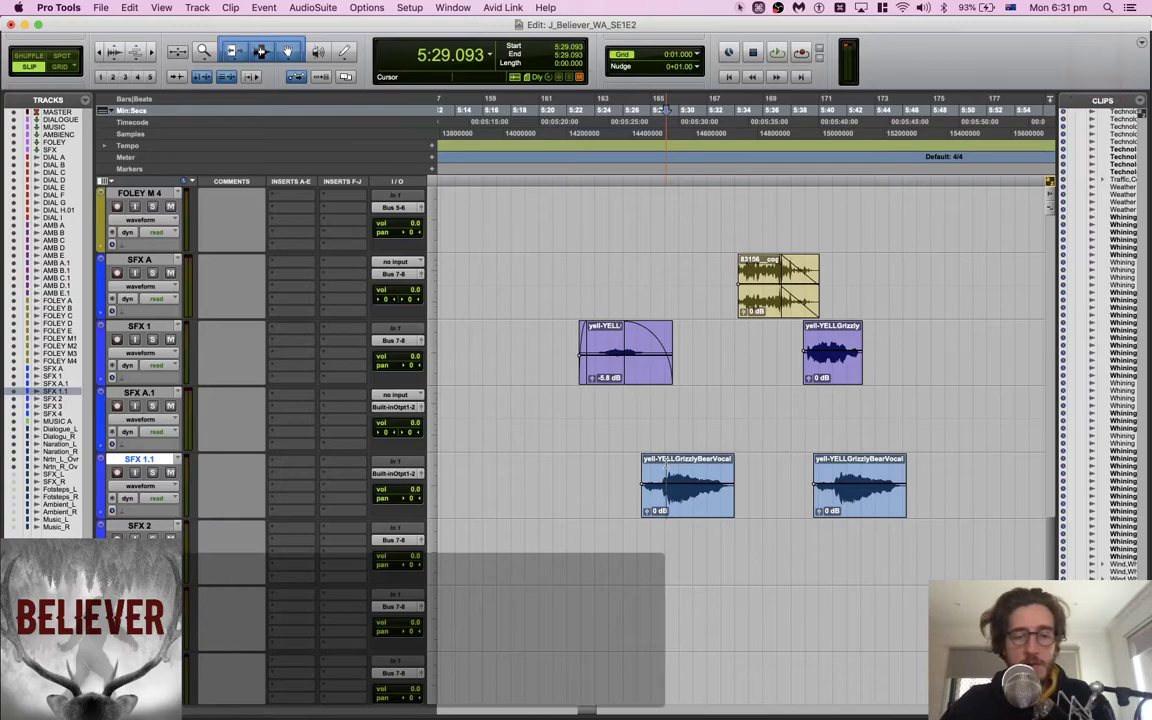
pyautogui.press('e')
pyautogui.press('super')
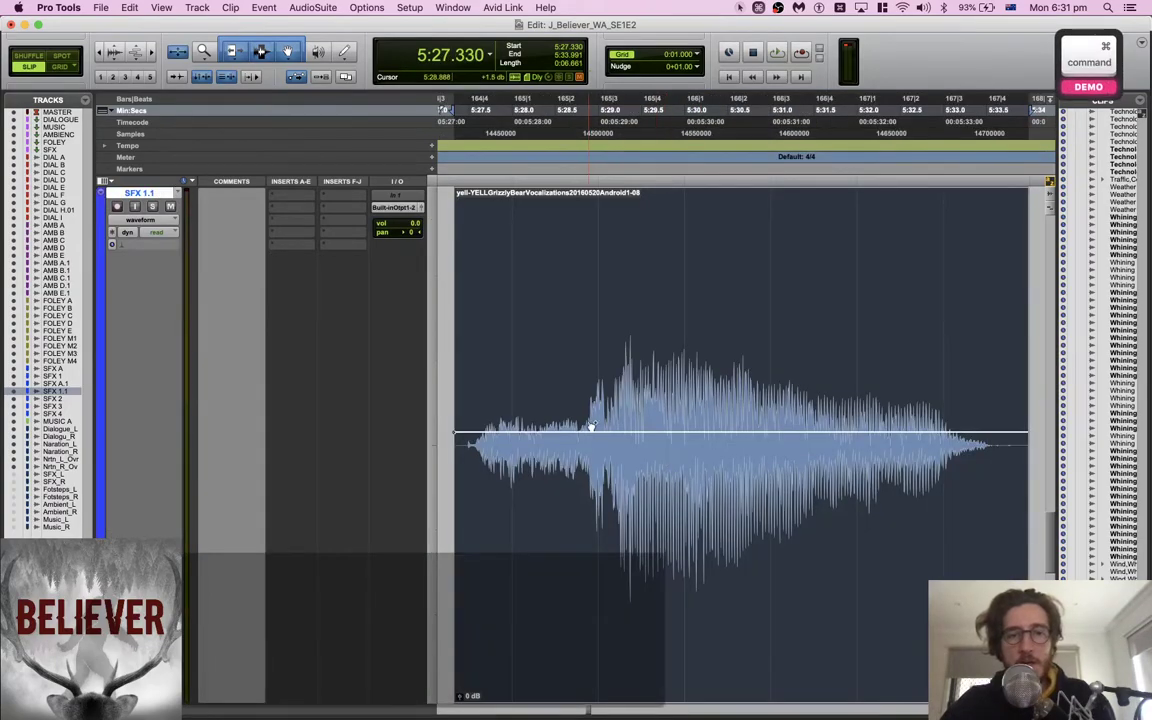
pyautogui.moveTo(617, 435); pyautogui.dragTo(709, 486)
pyautogui.press('super')
pyautogui.keyDown('super'); pyautogui.click(819, 485); pyautogui.keyUp('super')
pyautogui.keyDown('super'); pyautogui.click(839, 485); pyautogui.keyUp('super')
pyautogui.moveTo(842, 484); pyautogui.dragTo(882, 463)
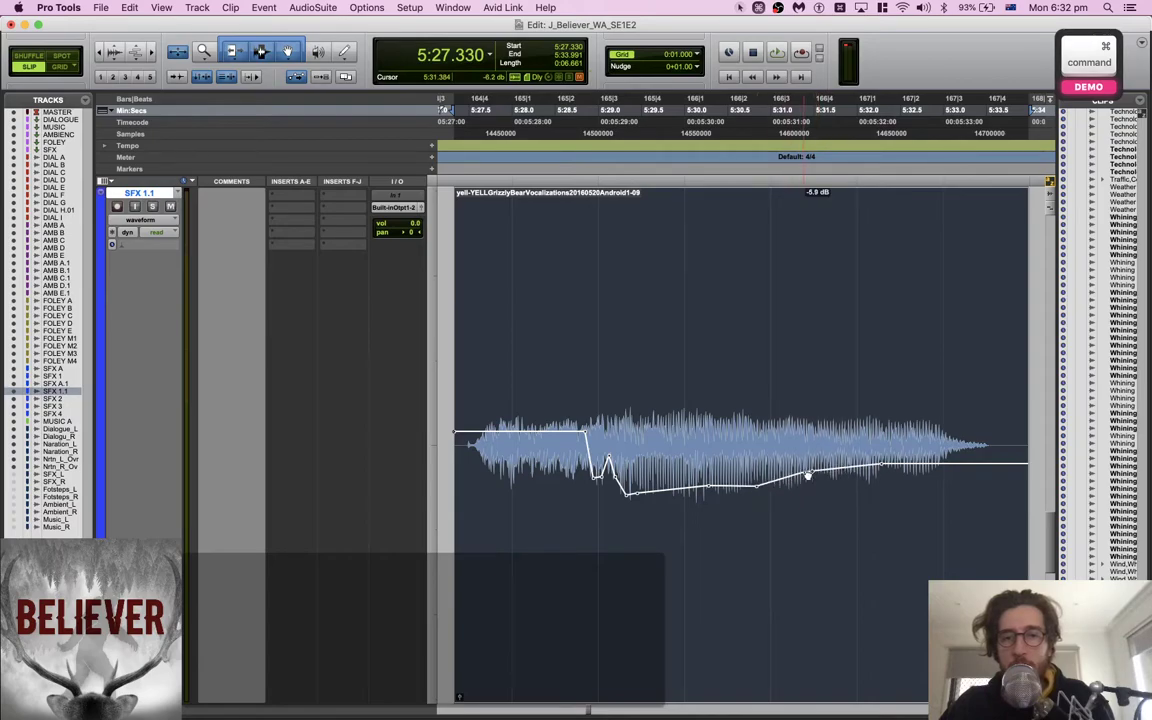
# Audition the gain-shaped growl on SFX 1.1 from 5:27.330, alone and in the full track view
pyautogui.press('space')
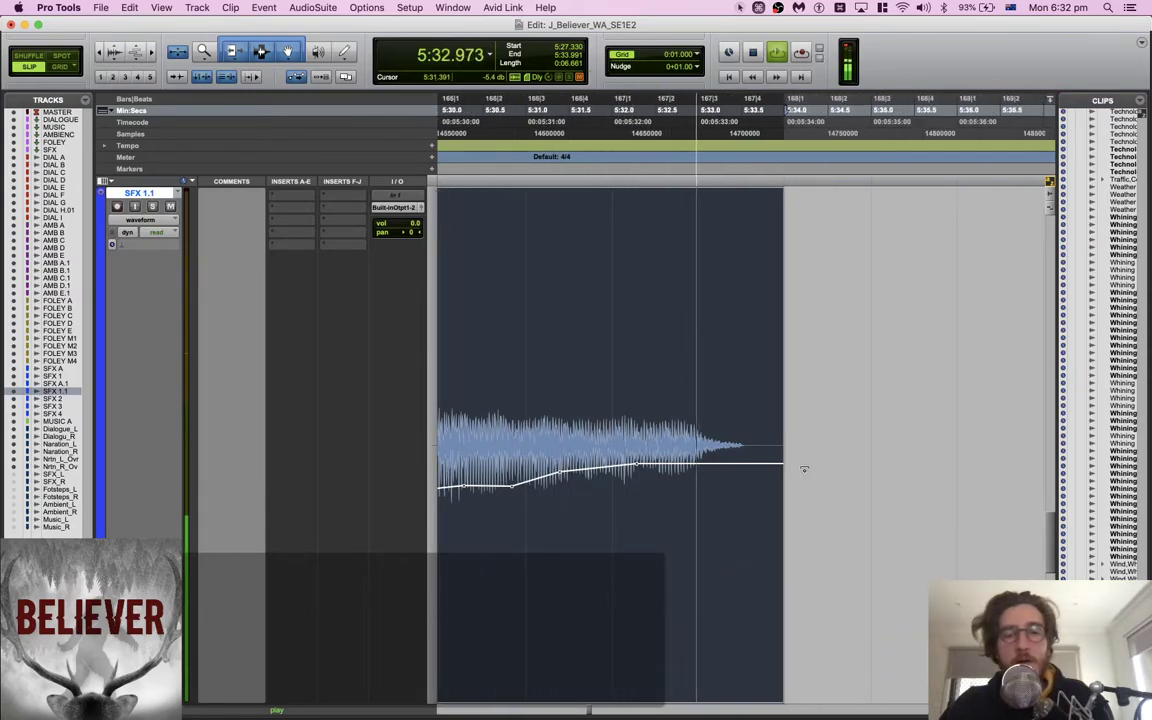
pyautogui.hscroll(-3, 804, 470)
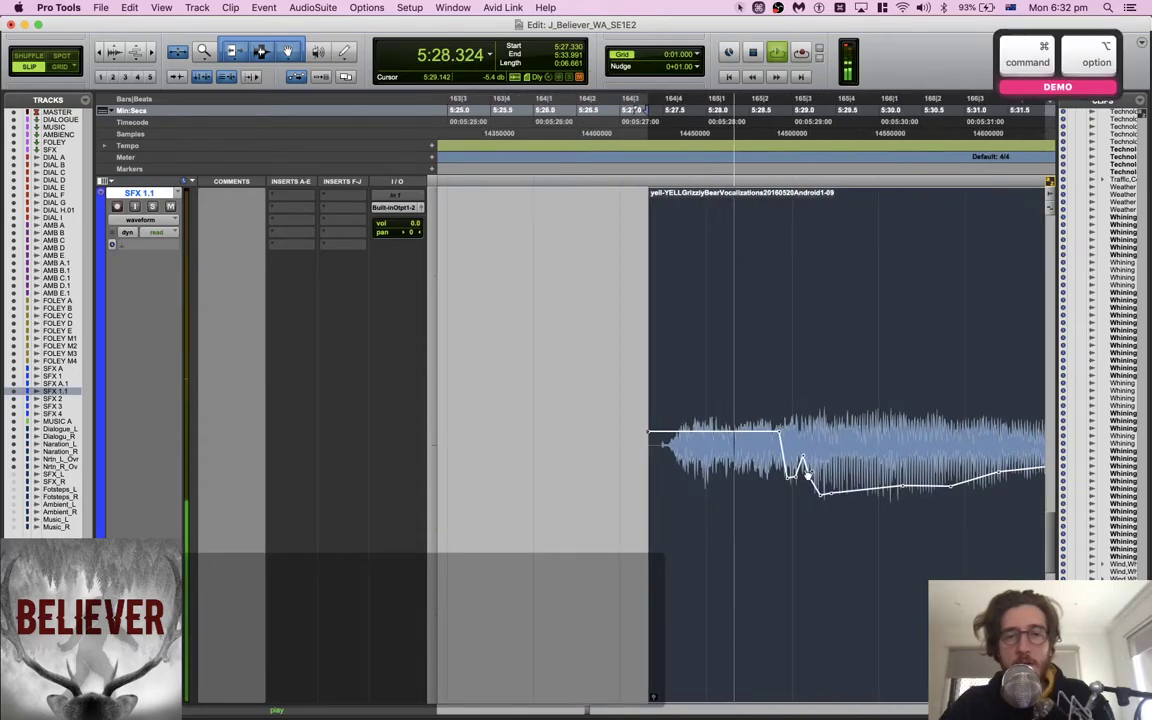
pyautogui.scroll(-5, 805, 475)
pyautogui.press('space')
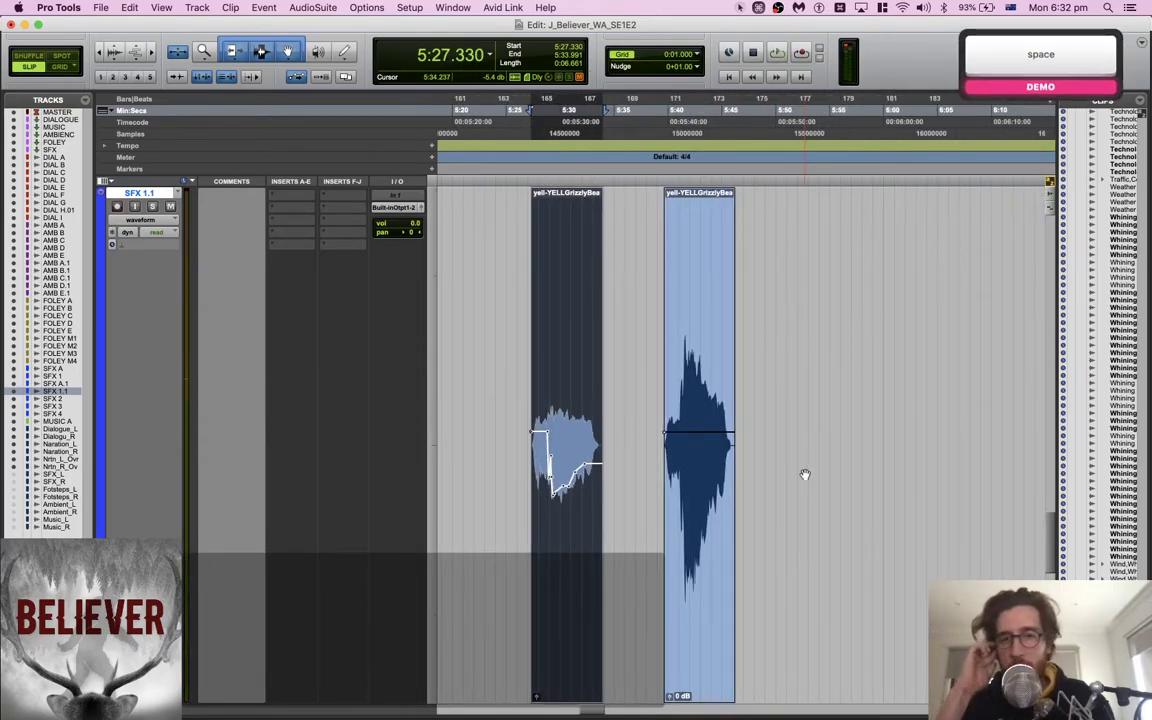
pyautogui.press('e')
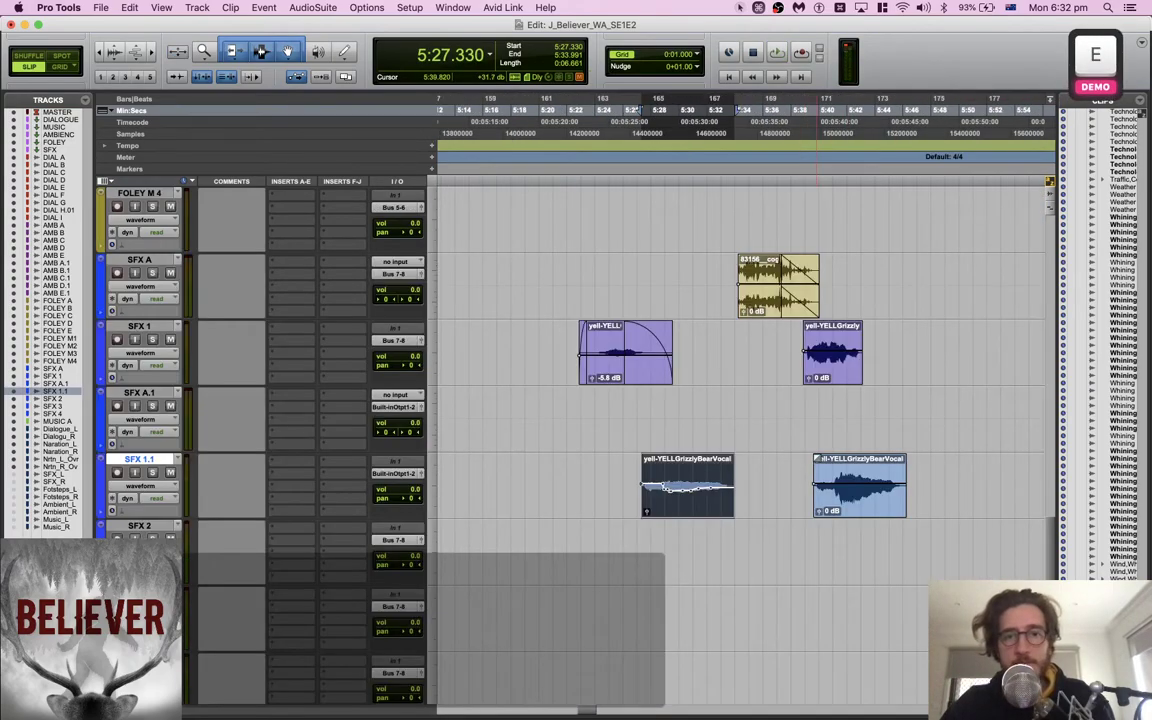
pyautogui.press('space')
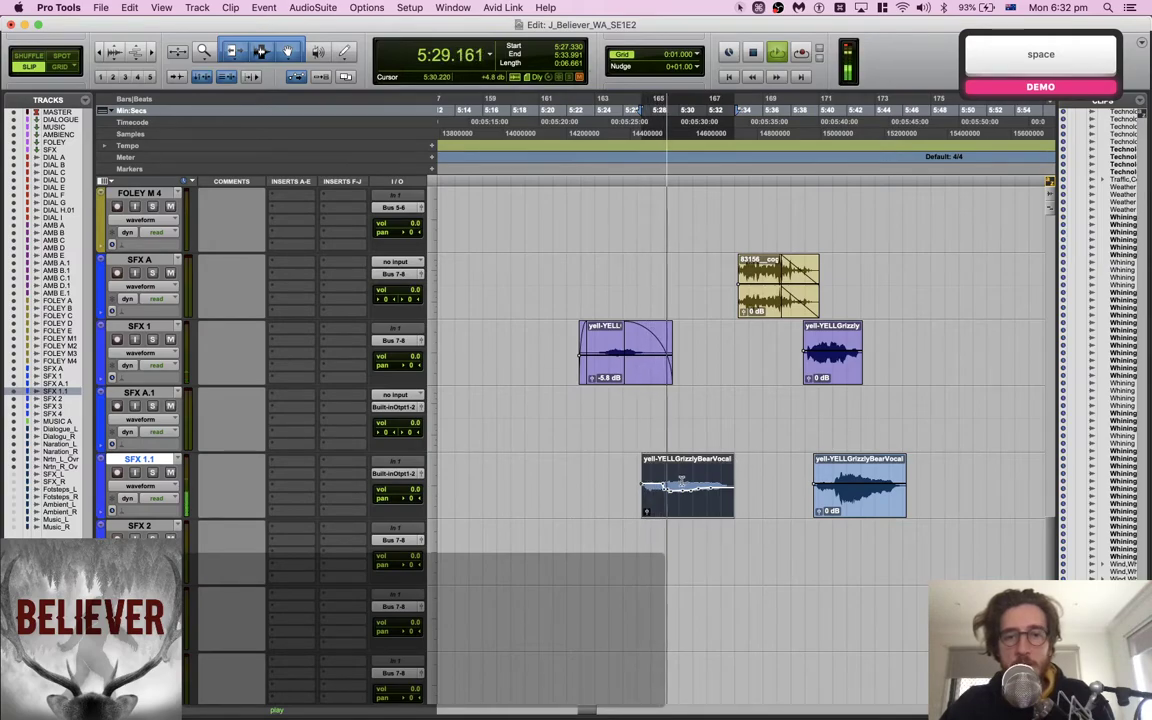
pyautogui.press('space')
# Raise the entire clip gain curve of the first SFX 1.1 growl and play it back
pyautogui.moveTo(686, 493); pyautogui.dragTo(680, 476)
pyautogui.press('space')
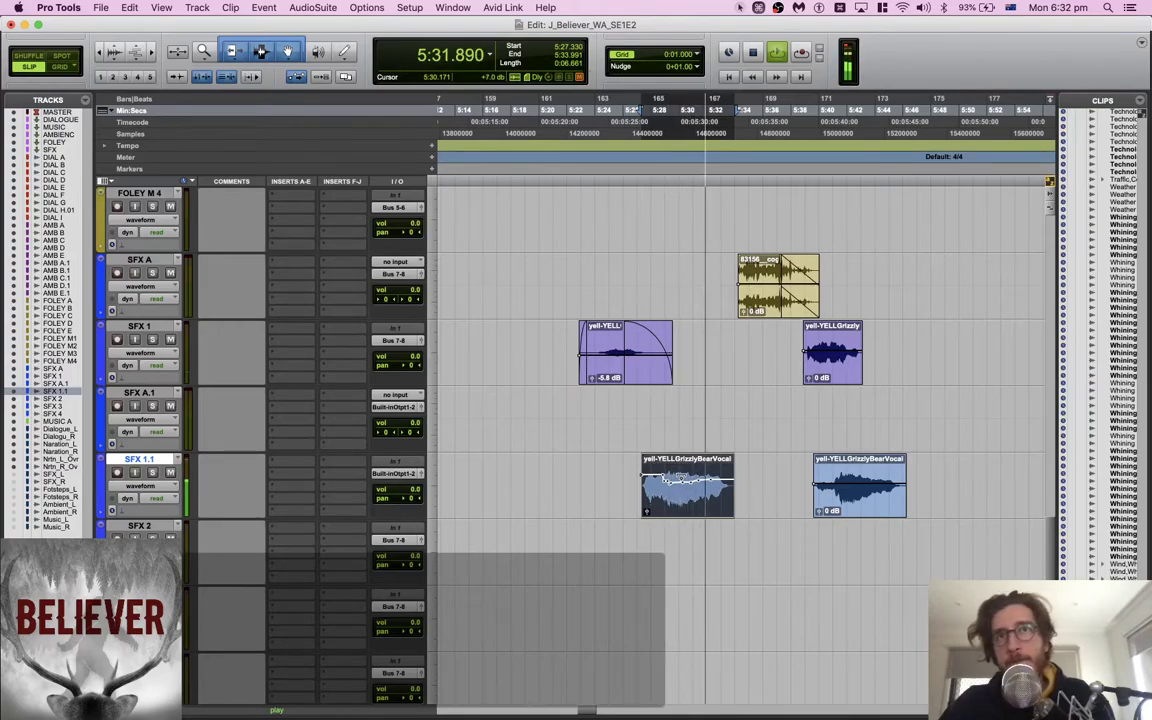
pyautogui.press('space')
# Move the duplicate growl on SFX 1.1 from 5:39.624 to about 5:47.8
pyautogui.press('shift')
pyautogui.click(793, 470)
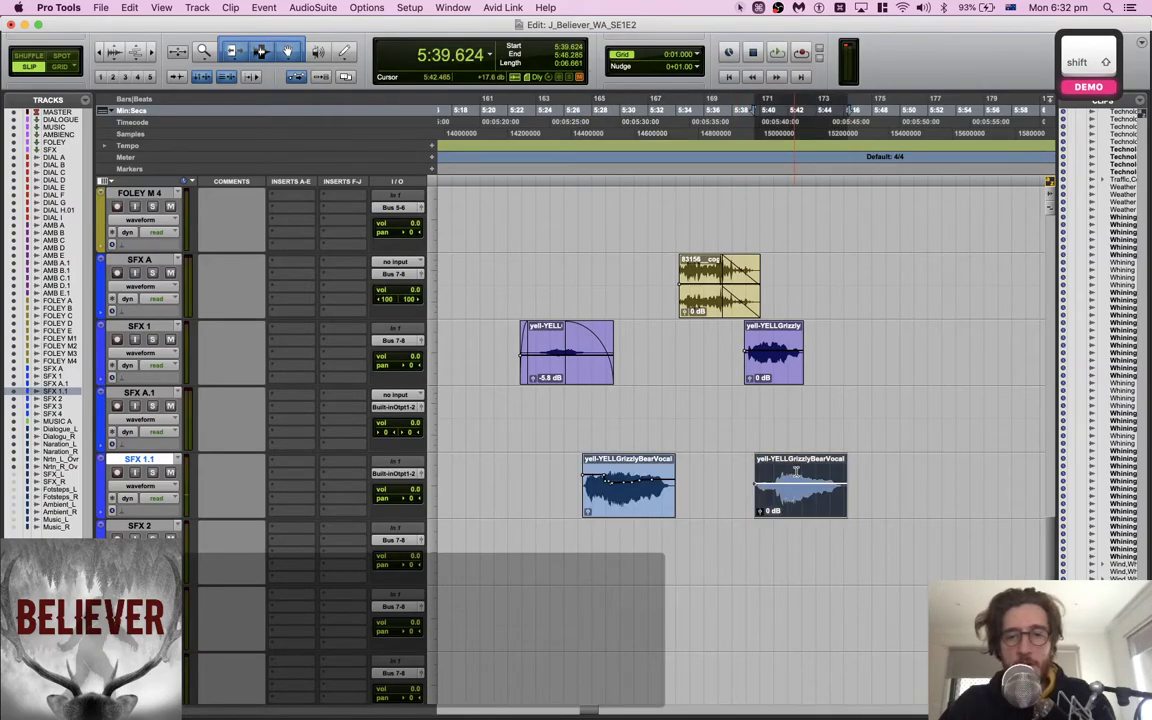
pyautogui.moveTo(812, 506); pyautogui.dragTo(926, 506)
# Copy the gain-shaped growl at 5:27.330 and paste it at about 5:40 on SFX 1.1
pyautogui.click(636, 463)
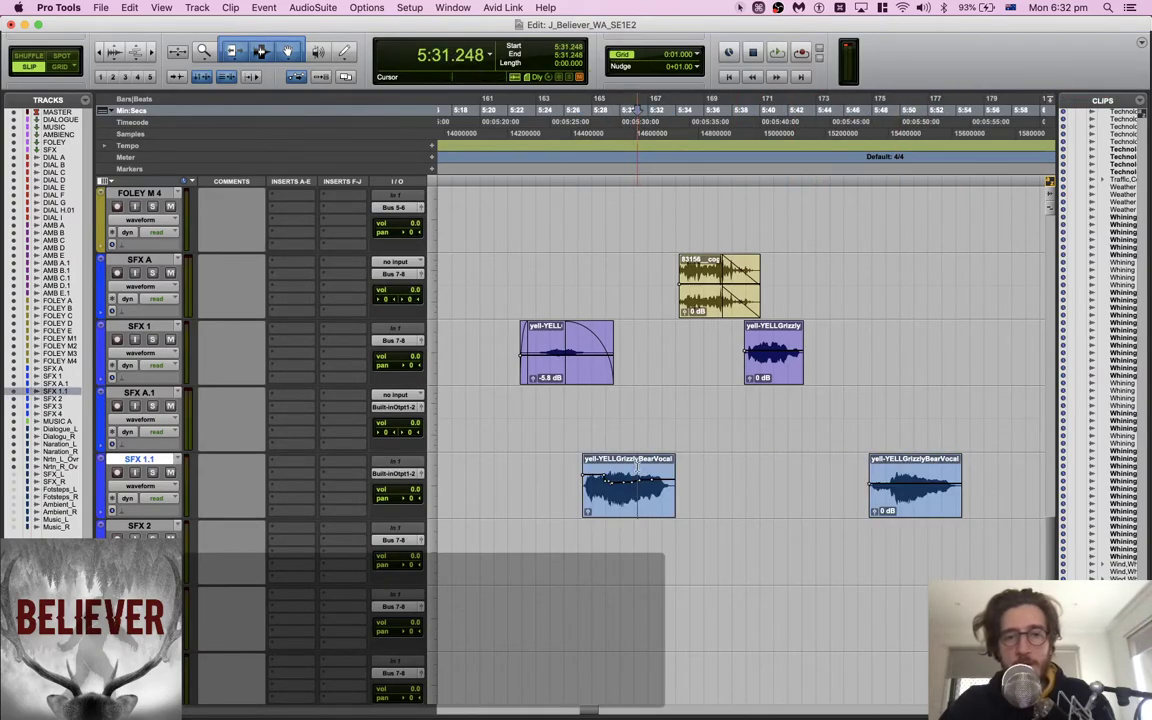
pyautogui.press('super+c')
pyautogui.click(759, 478)
pyautogui.press('super+v')
# Open the Manipulator AudioSuite plug-in for the SFX 1.1 growl at 5:27.330 and preview it with the Barry preset
pyautogui.click(612, 463)
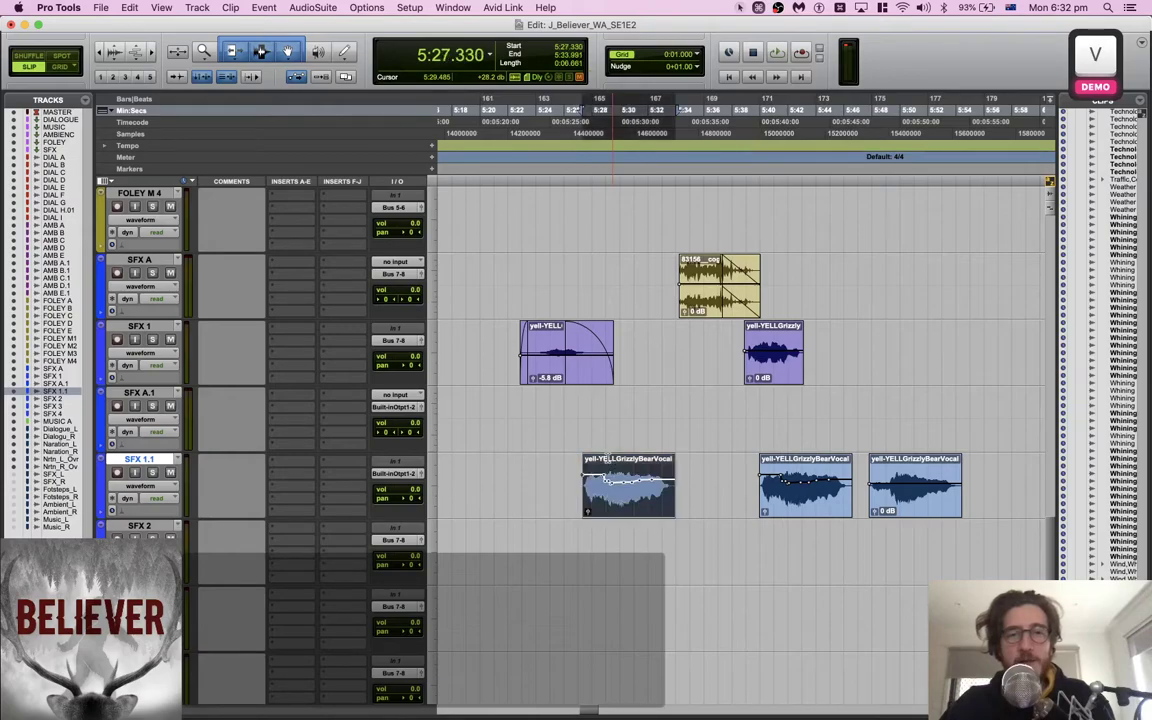
pyautogui.hotkey('alt', 'shift', 'm')
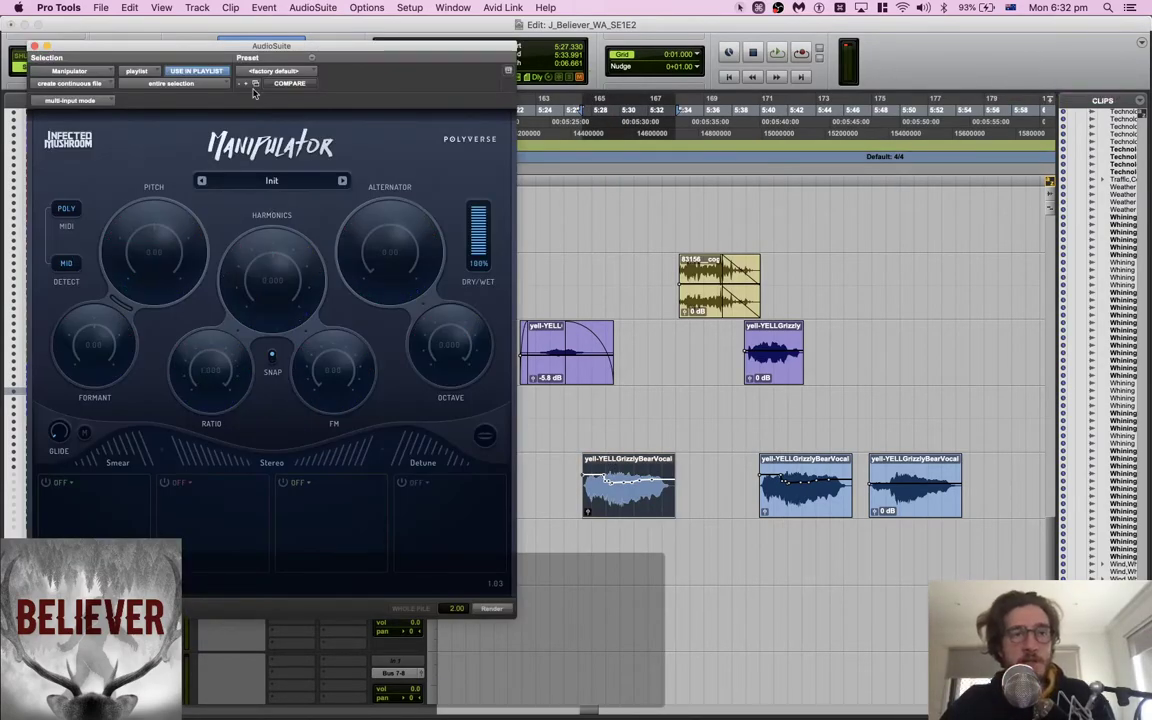
pyautogui.moveTo(260, 47); pyautogui.dragTo(352, 37)
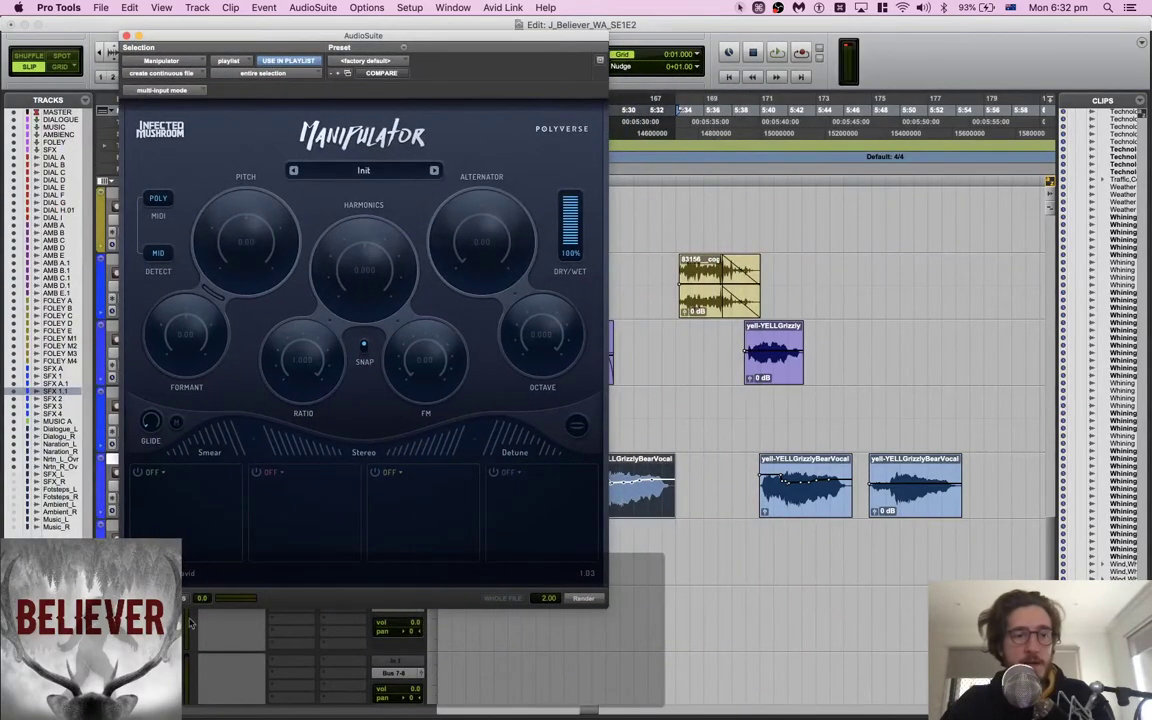
pyautogui.click(434, 172)
pyautogui.click(434, 172)
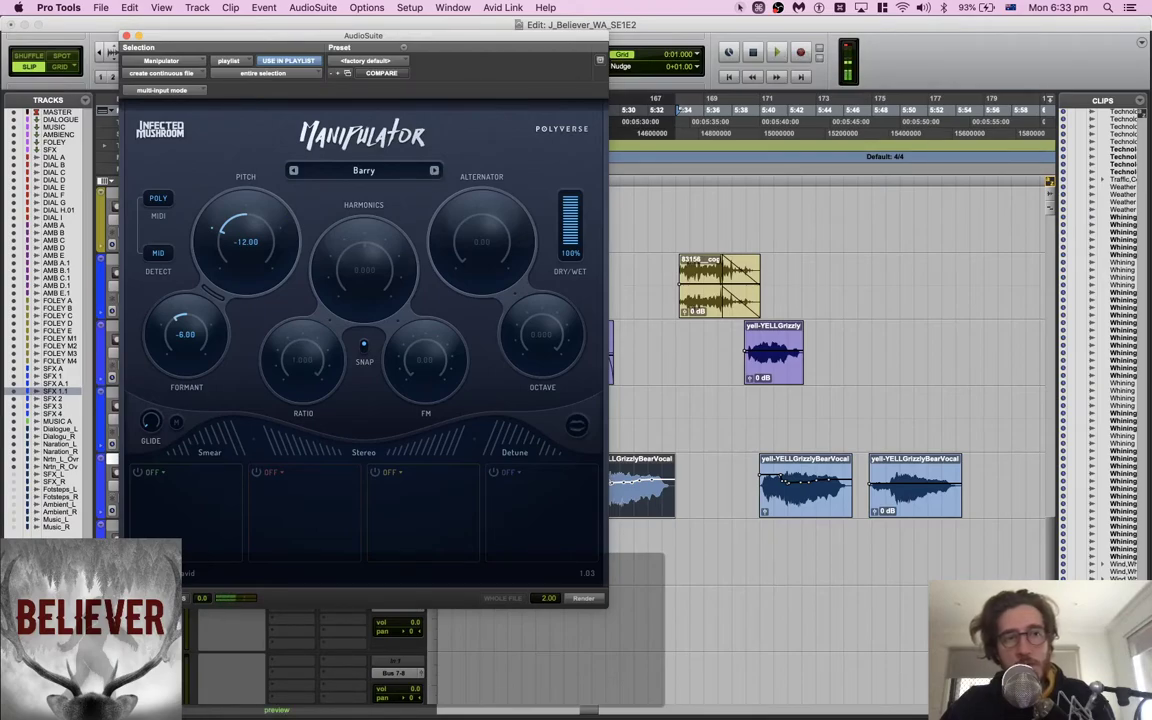
# Audition Manipulator presets on the previewed growl, including Sub Octavus, Spooky, Octavia, Mechanical Water and Octaver
pyautogui.click(434, 171)
pyautogui.click(434, 171)
pyautogui.click(434, 171)
pyautogui.click(434, 171)
pyautogui.click(434, 171)
pyautogui.click(295, 171)
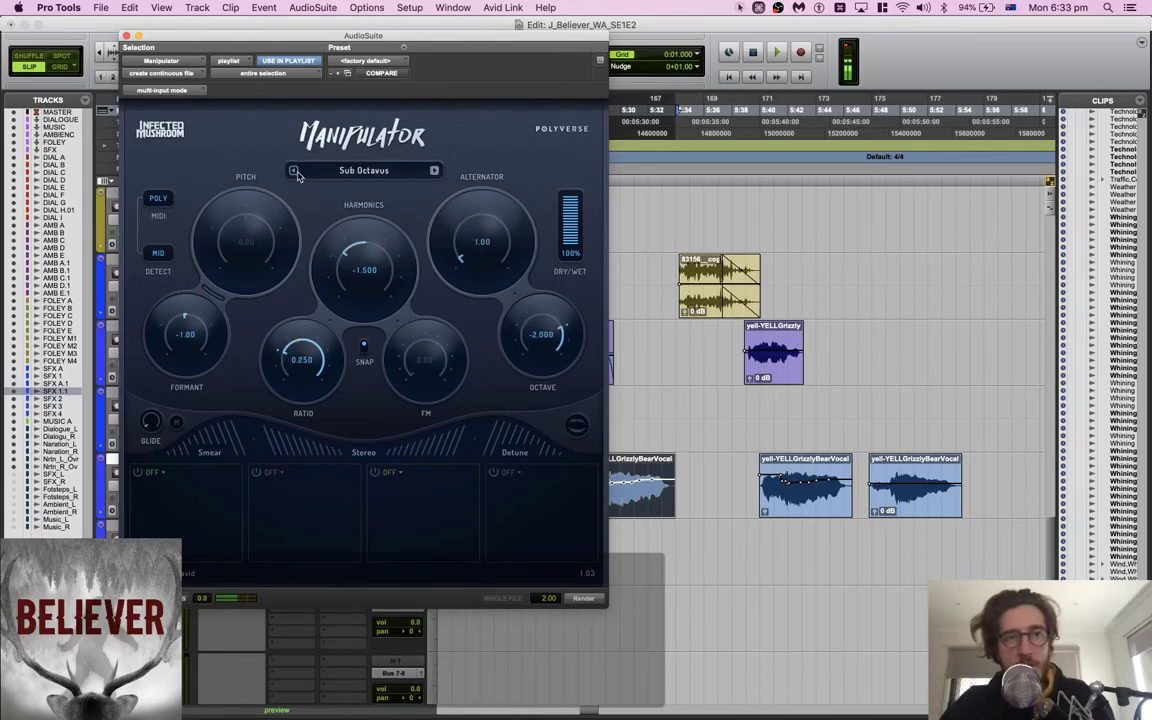
pyautogui.click(435, 171)
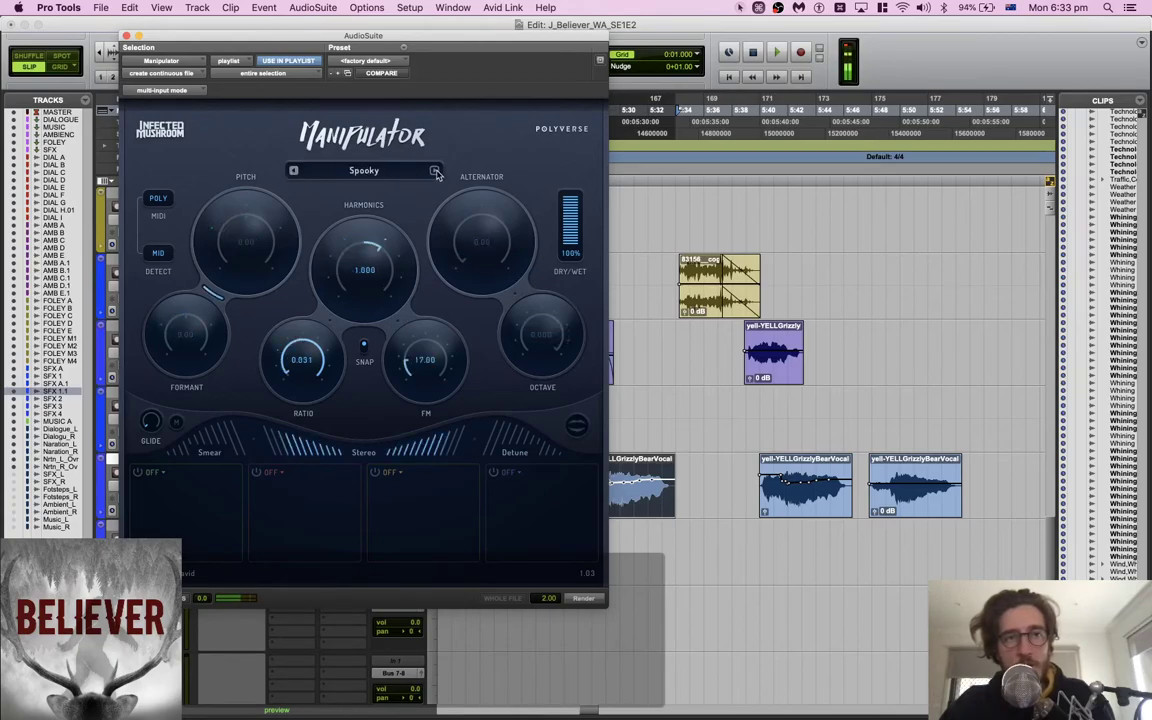
pyautogui.click(435, 171)
pyautogui.click(435, 171)
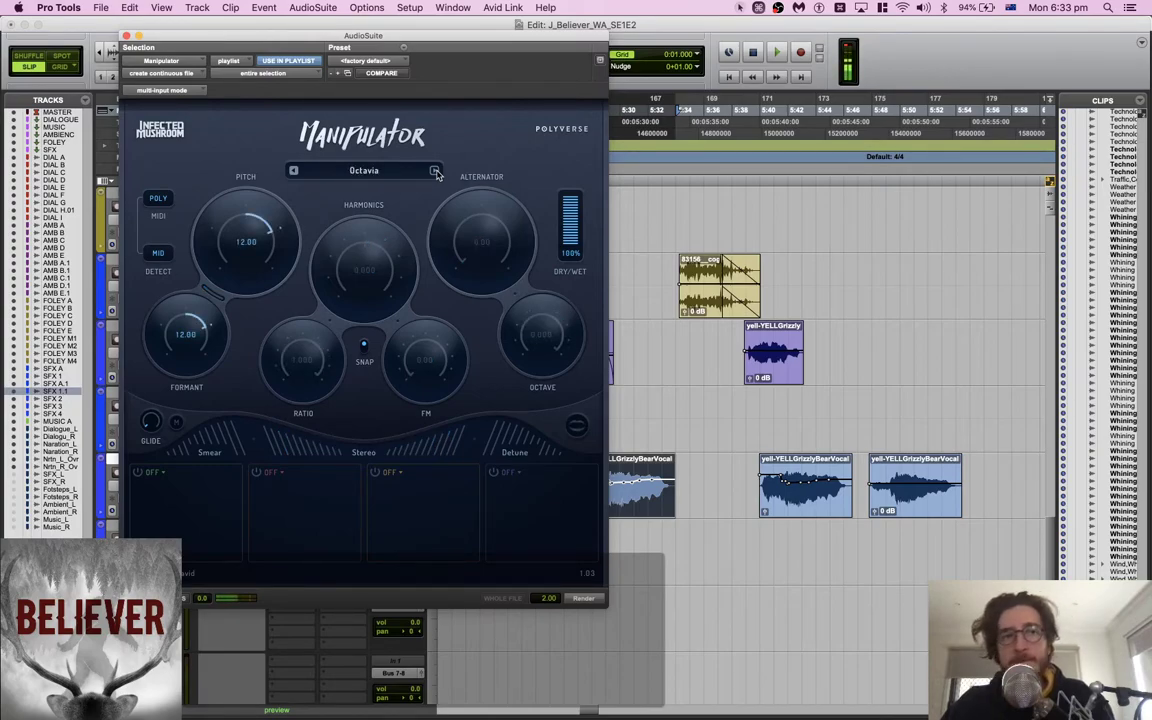
pyautogui.click(435, 171)
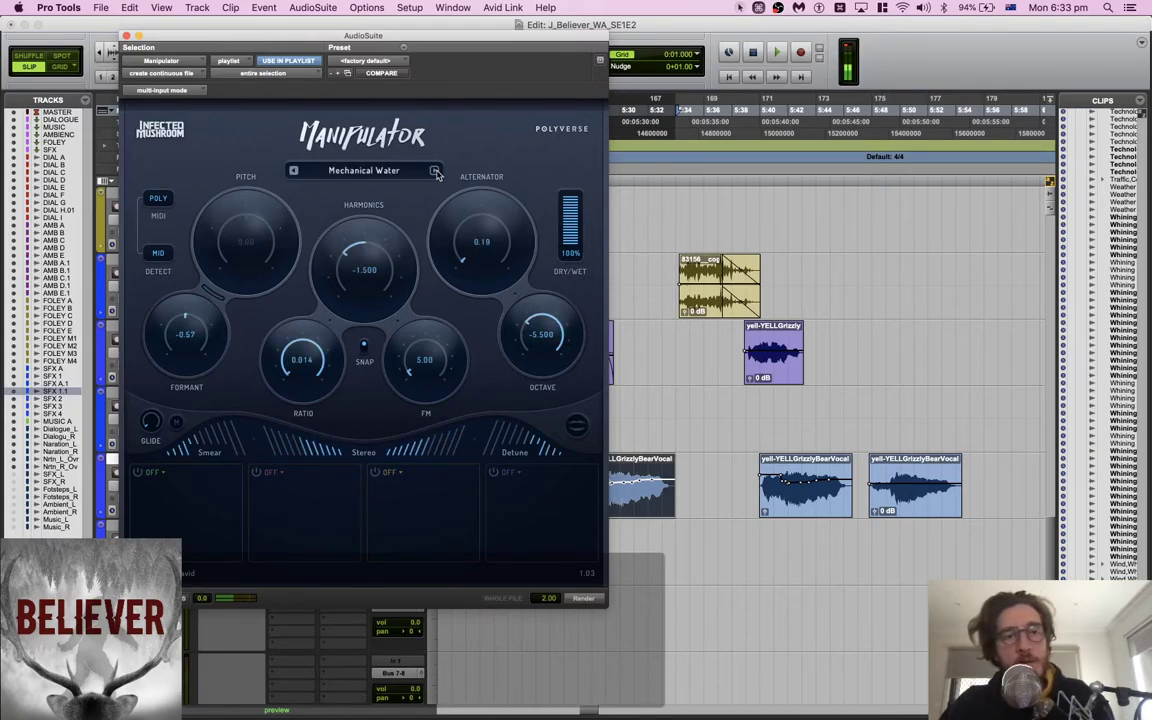
pyautogui.click(435, 171)
pyautogui.click(435, 171)
pyautogui.click(435, 171)
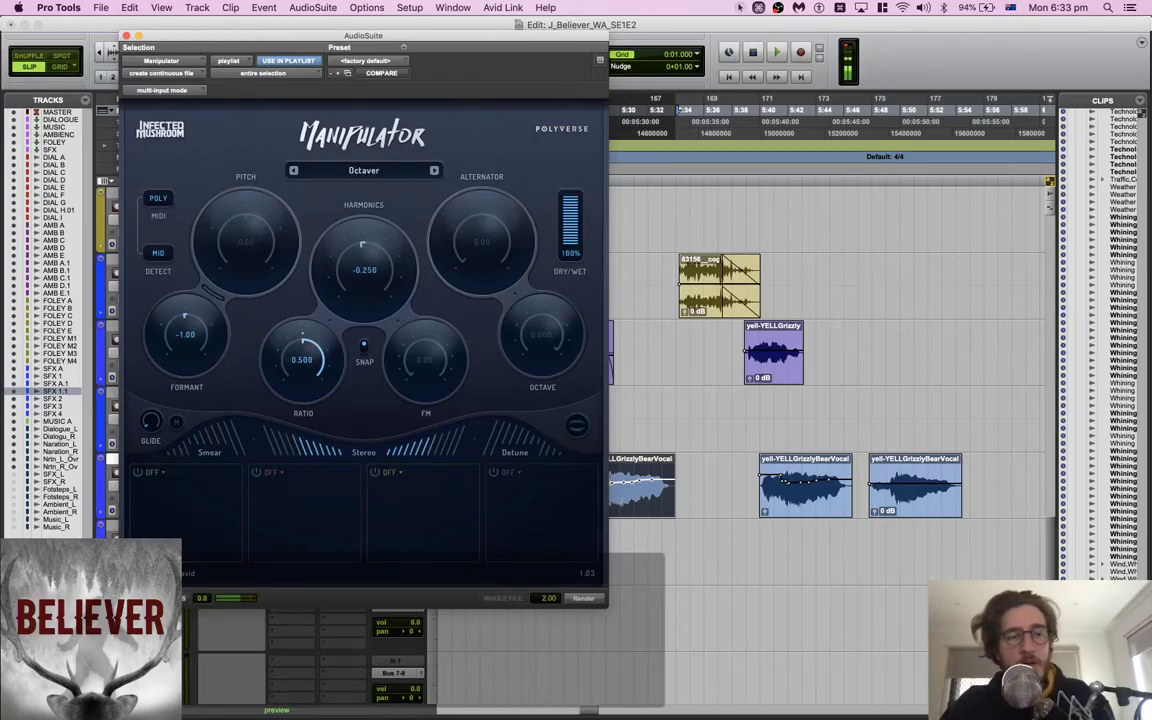
# Load Manipulator's Confusor preset, audition the presets following it, such as Dinosaurize and Alien translator, and settle on Mr Comodor
pyautogui.click(400, 172)
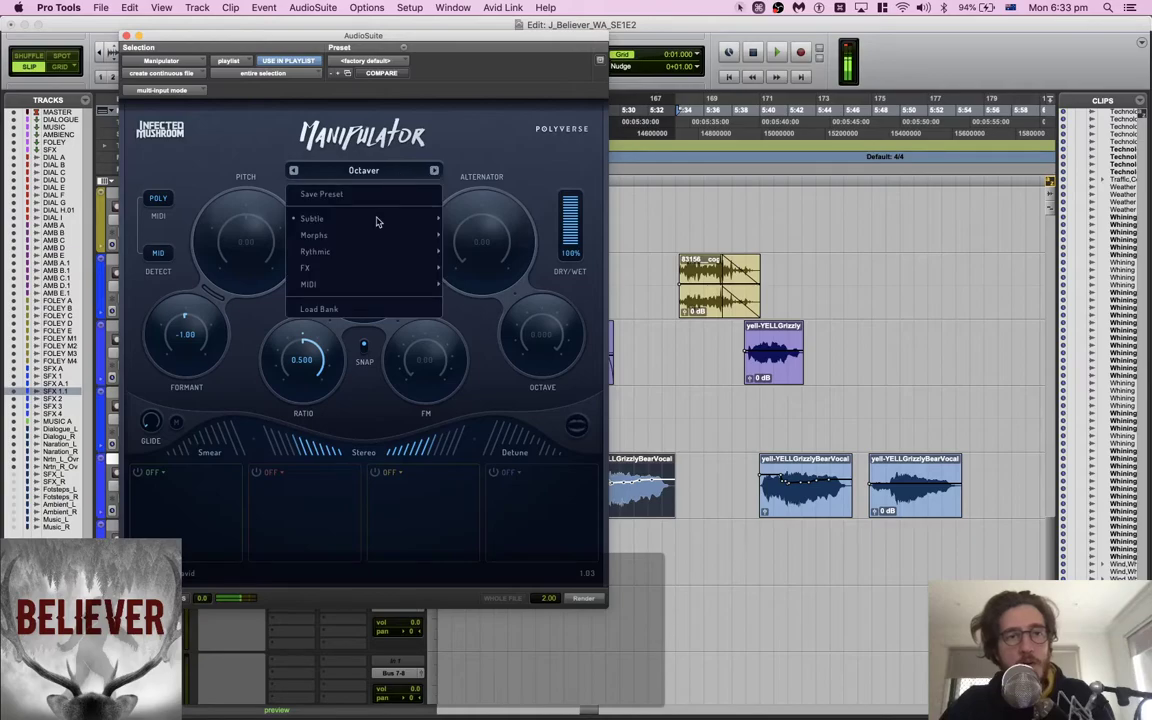
pyautogui.moveTo(371, 235)
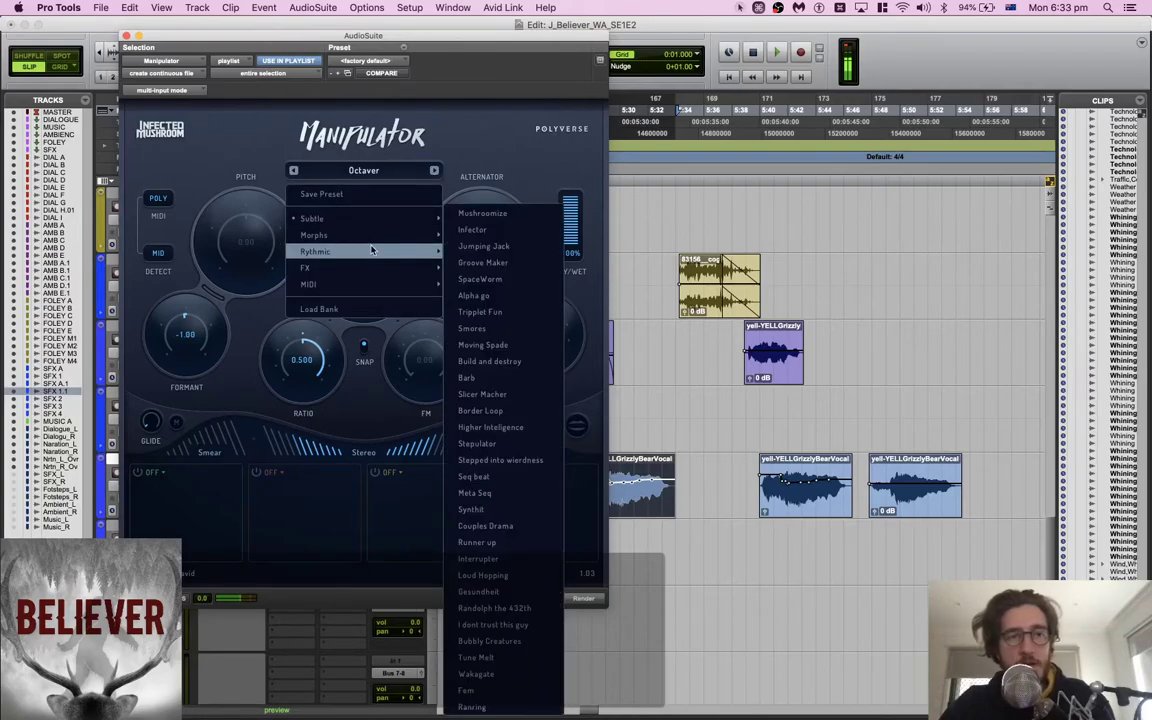
pyautogui.click(460, 265)
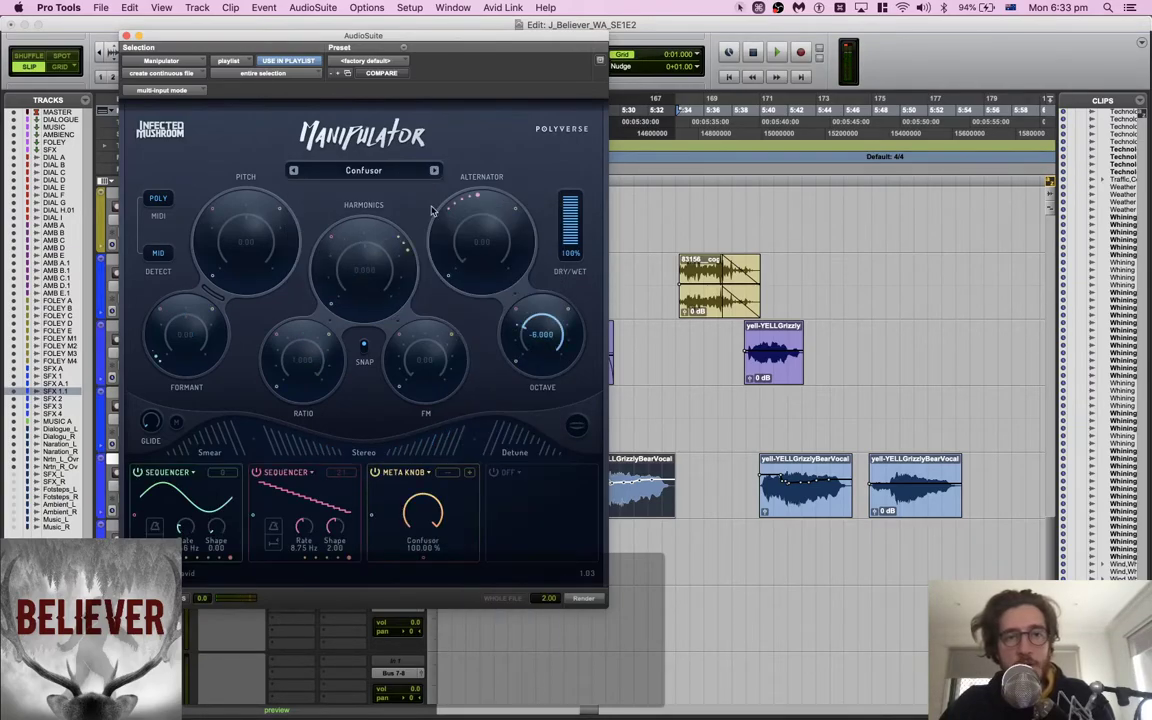
pyautogui.click(433, 171)
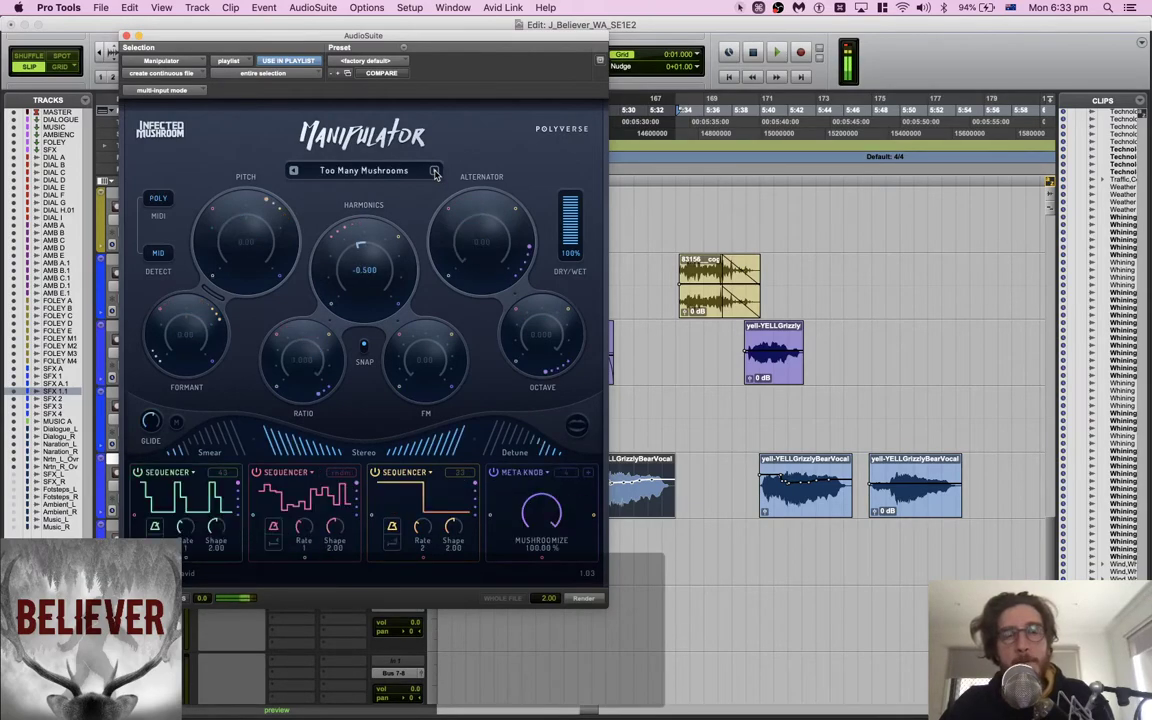
pyautogui.click(434, 171)
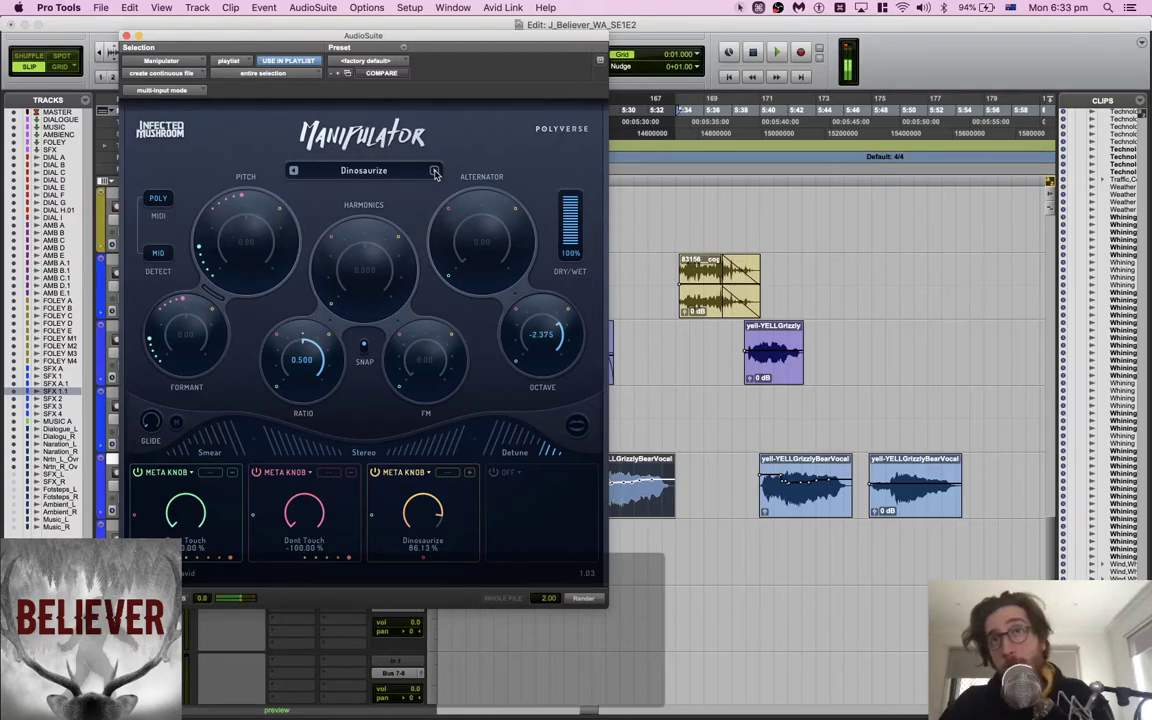
pyautogui.click(434, 171)
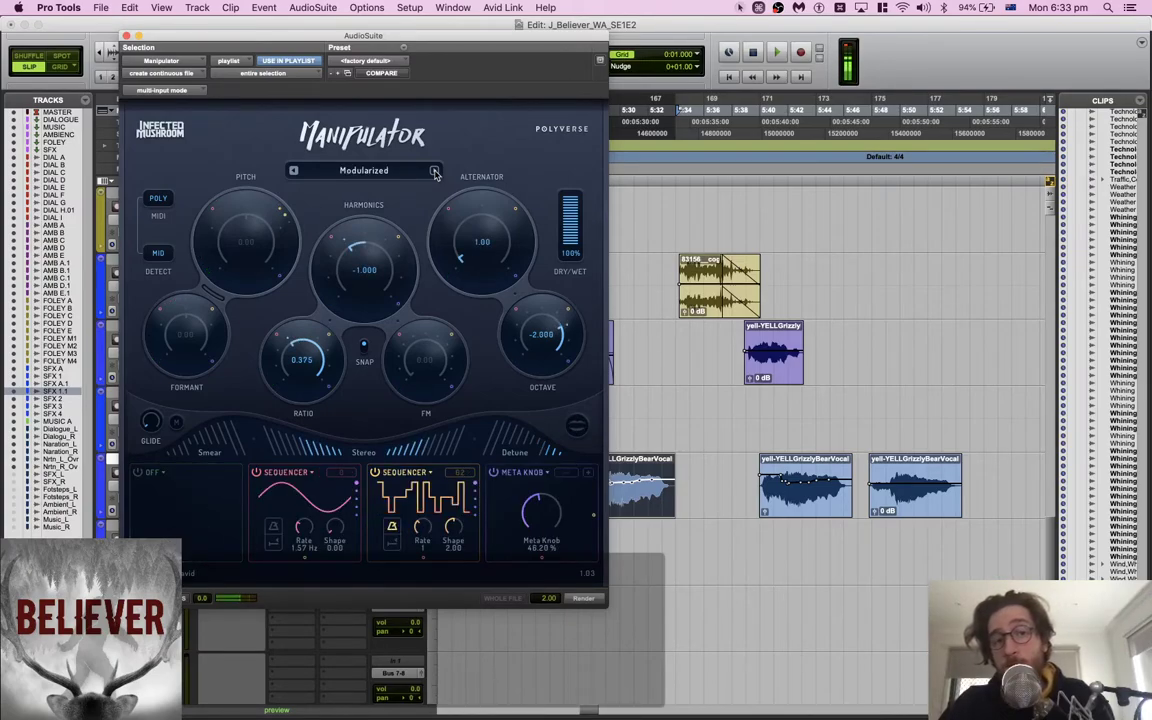
pyautogui.click(434, 171)
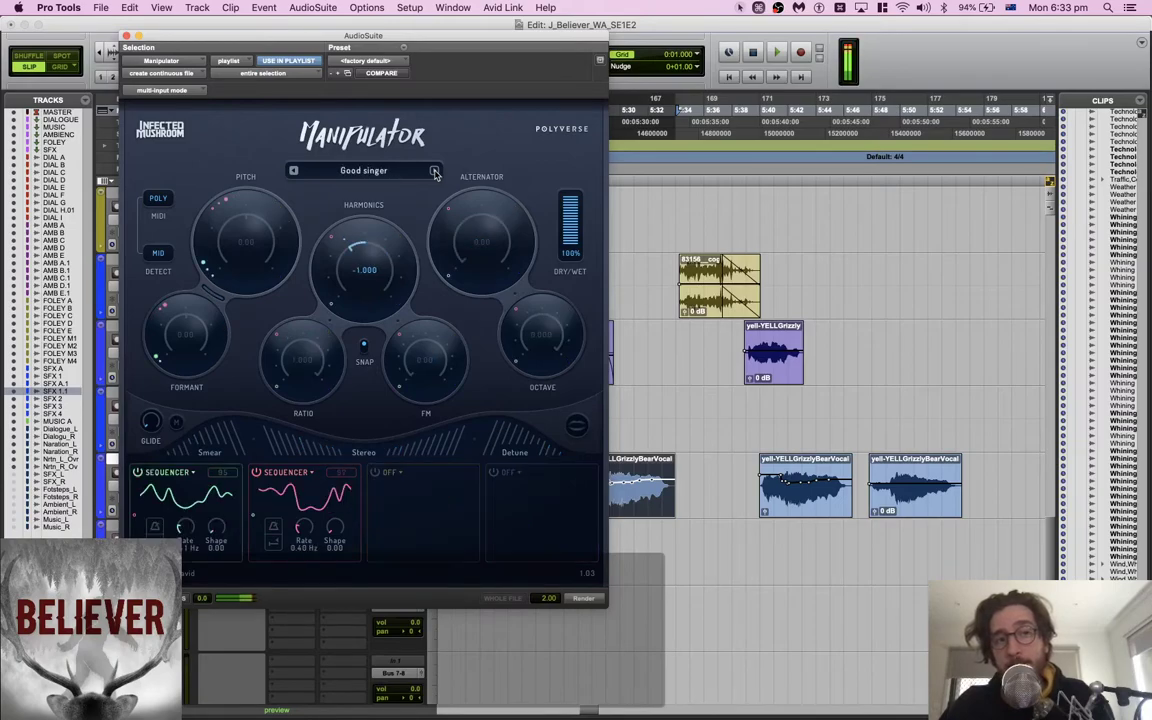
pyautogui.click(434, 171)
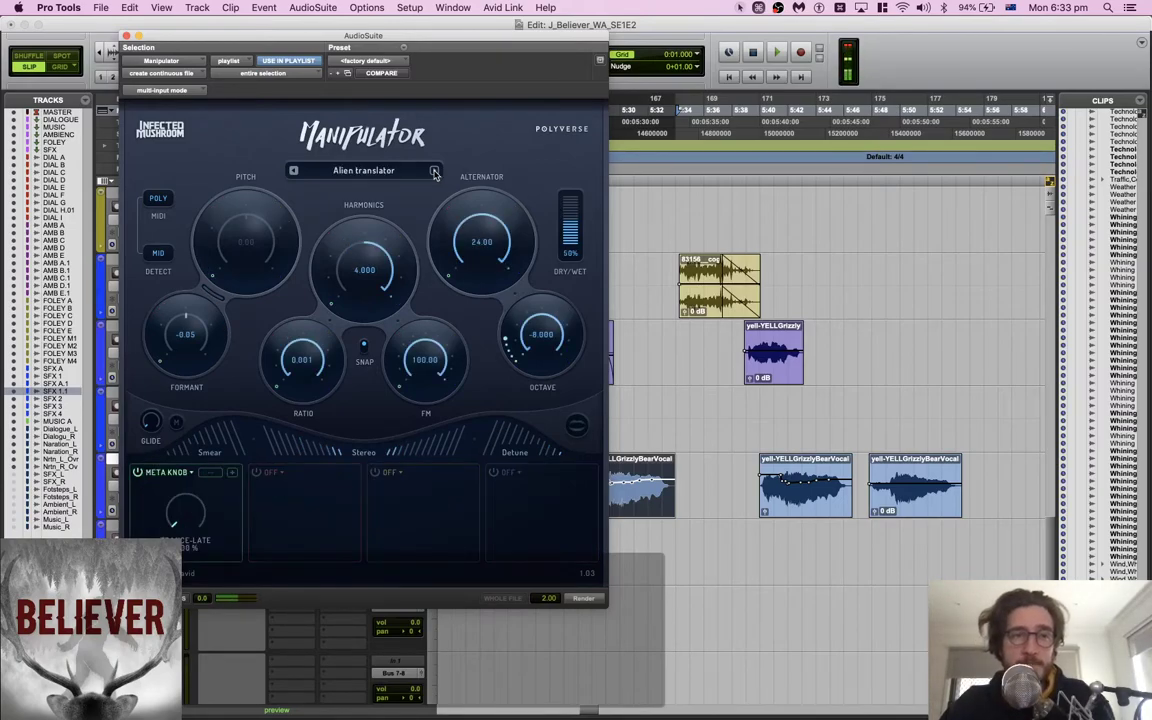
pyautogui.click(434, 171)
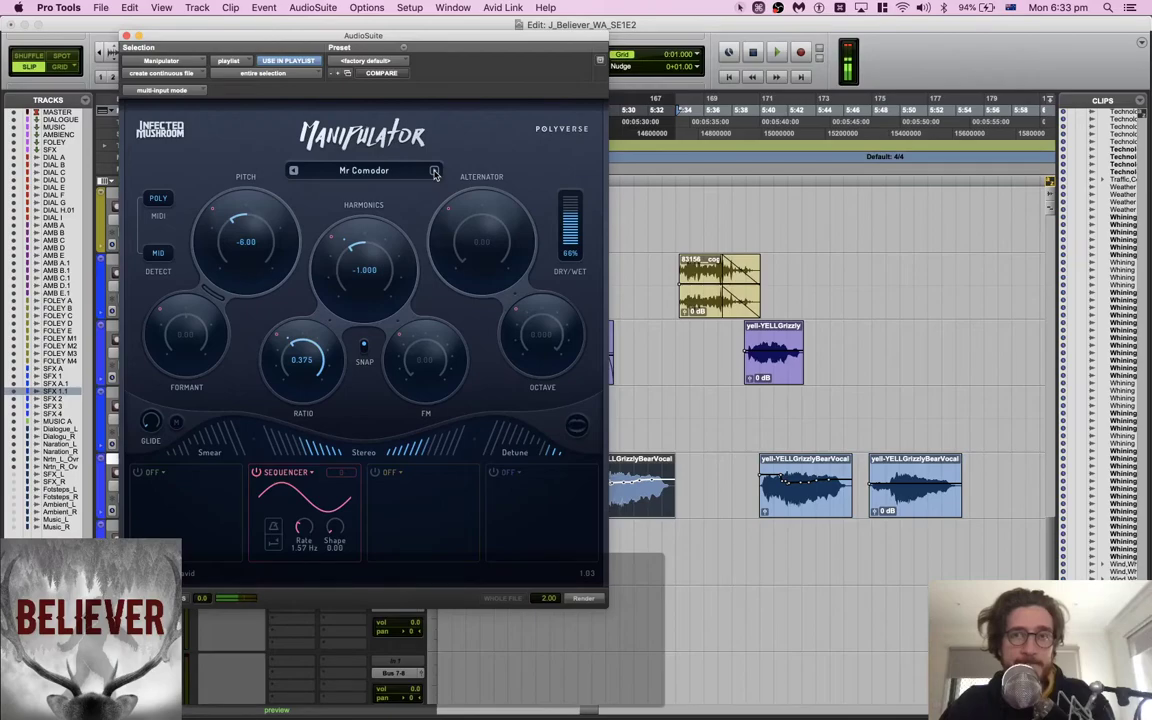
# Render the SFX 1.1 growl with the Mr Comodor preset, play it back and close Manipulator
pyautogui.click(584, 599)
pyautogui.press('space')
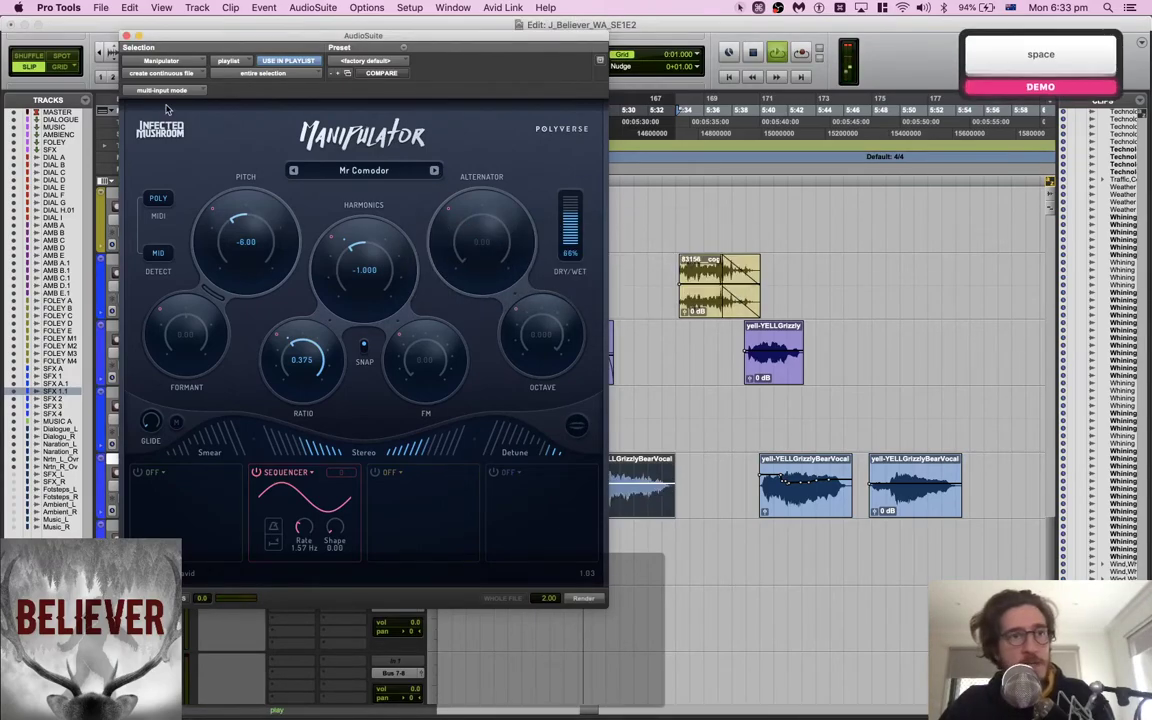
pyautogui.click(126, 36)
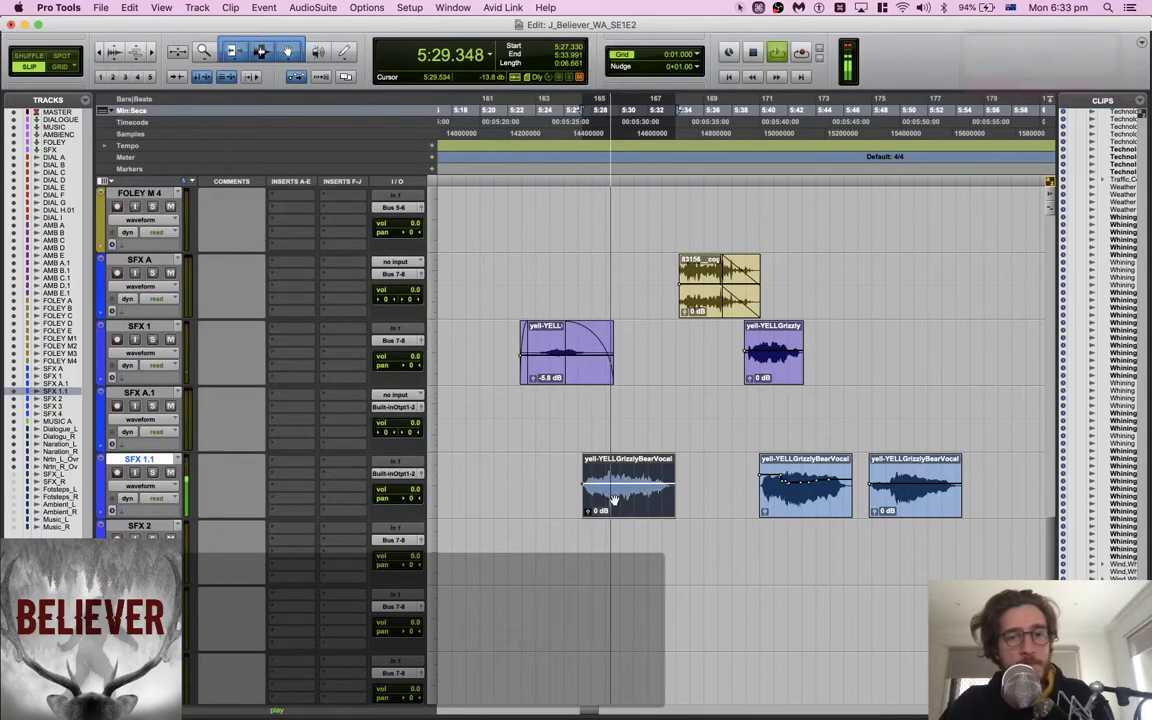
pyautogui.press('space')
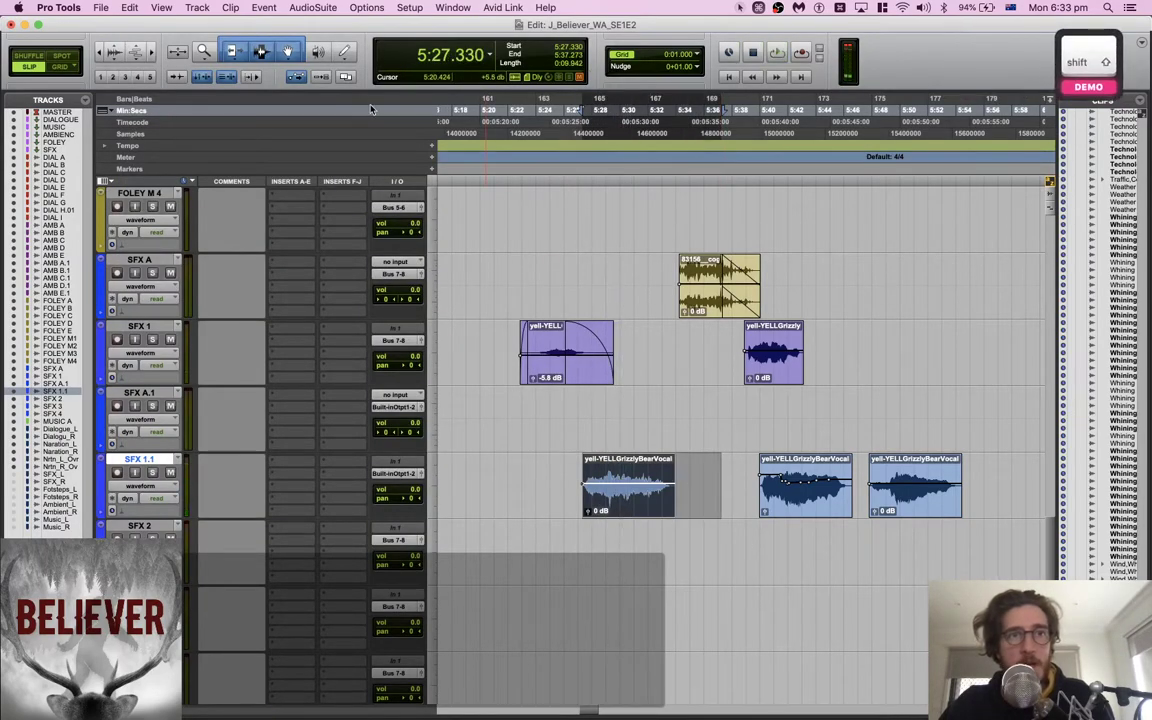
# Extend the selection past the rendered growl to 5:37.273 and open the Crystallizer AudioSuite plug-in
pyautogui.click(337, 9)
pyautogui.press('Down')
pyautogui.press('Down')
pyautogui.press('Down')
pyautogui.press('Down')
pyautogui.press('Down')
pyautogui.press('Right')
pyautogui.press('Down')
pyautogui.press('Up')
pyautogui.press('Return')
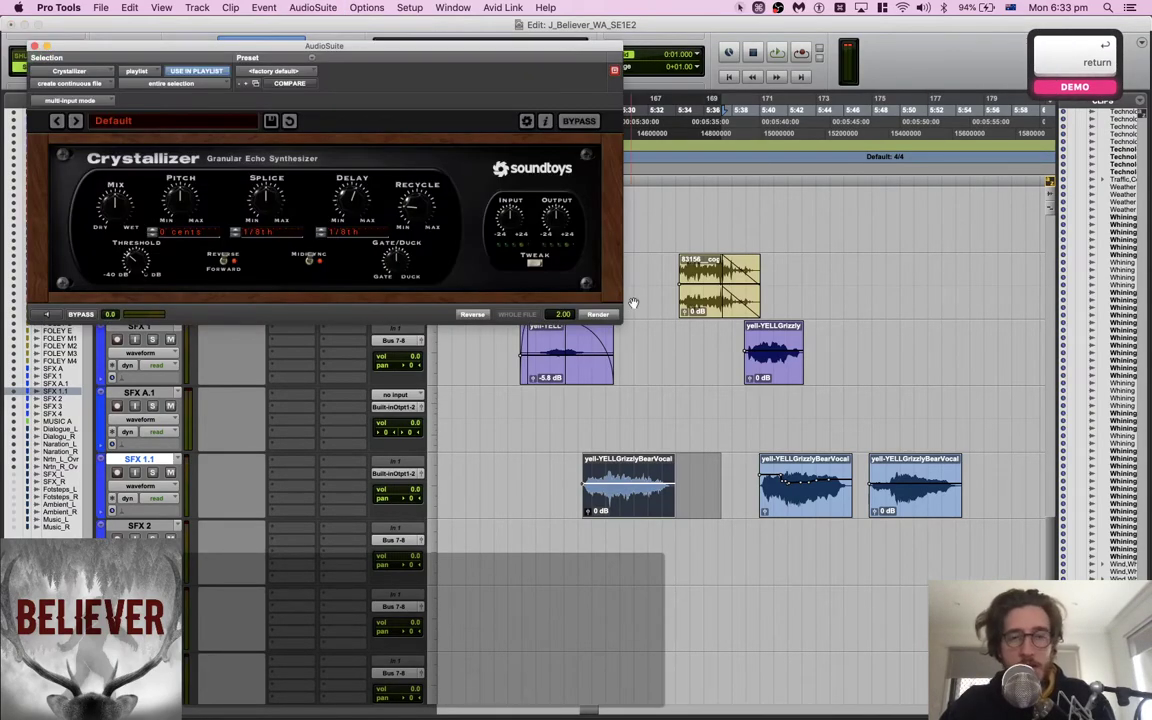
# Preview Crystallizer presets, render the SFX 1.1 growl with Space Washer, play it back and close the plug-in
pyautogui.click(57, 121)
pyautogui.click(75, 121)
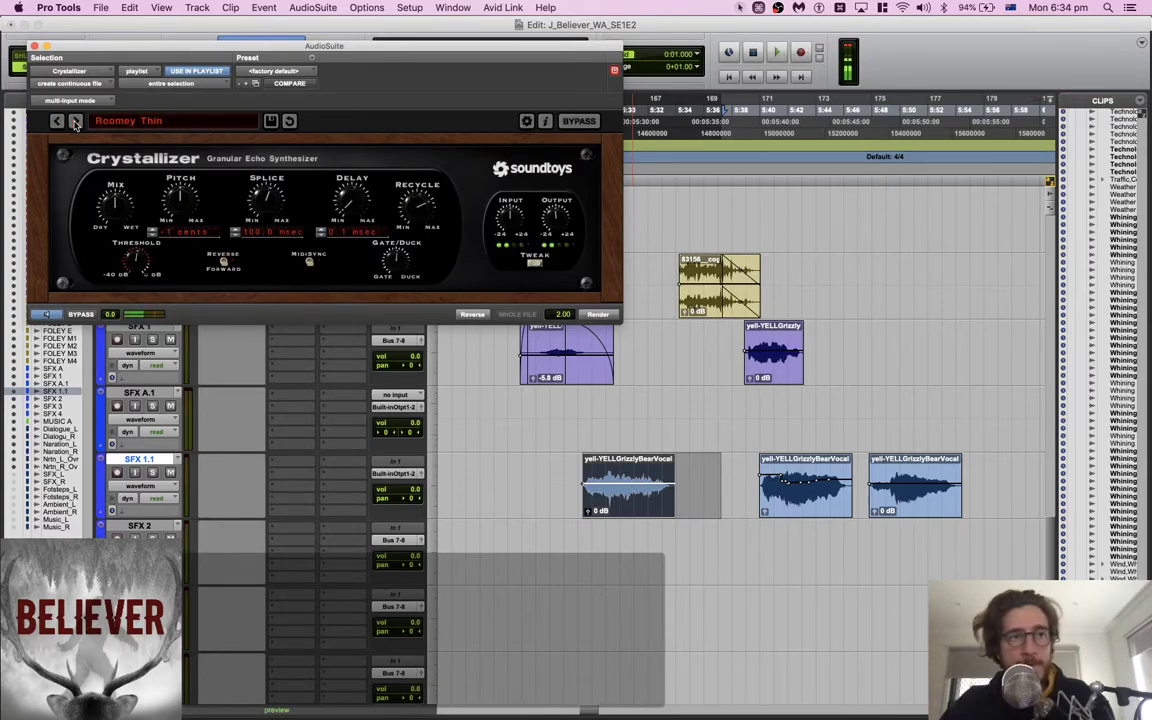
pyautogui.click(597, 315)
pyautogui.hotkey('shift', 's')
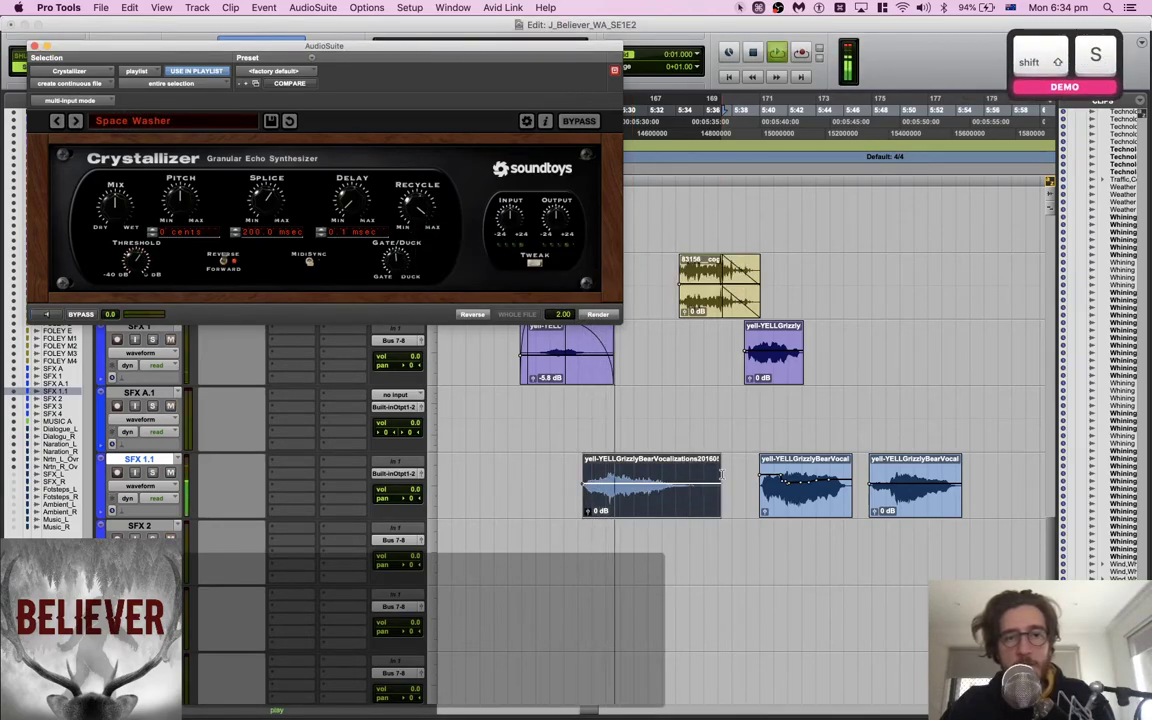
pyautogui.click(35, 46)
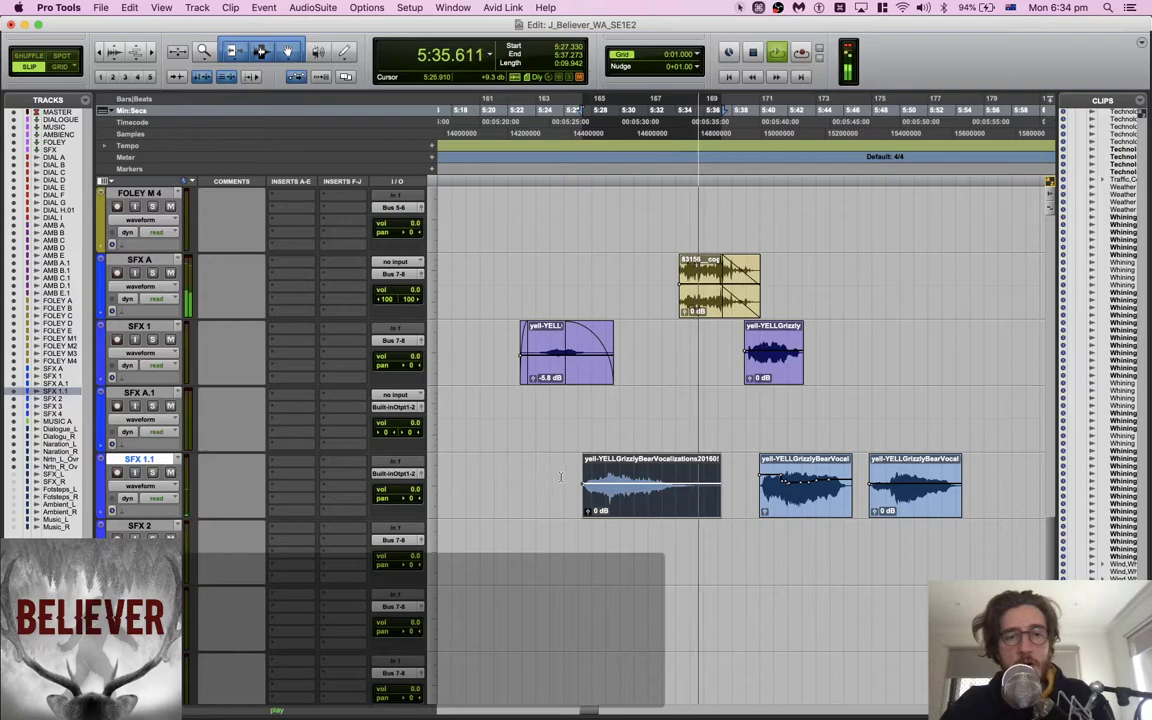
pyautogui.press('space')
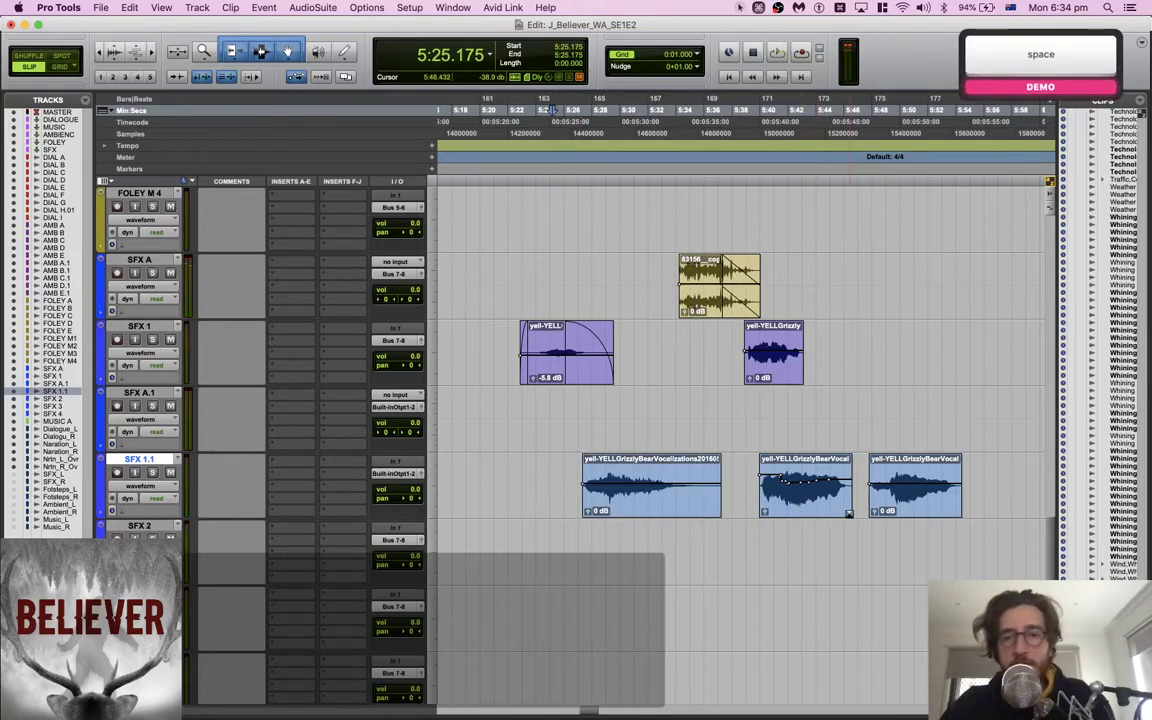
# Move the gain-shaped growl from about 5:40 to SFX 2 at 5:27.232 and lower the SFX 1.1 growl's clip gain to -9.7 dB
pyautogui.moveTo(800, 503); pyautogui.dragTo(705, 574)
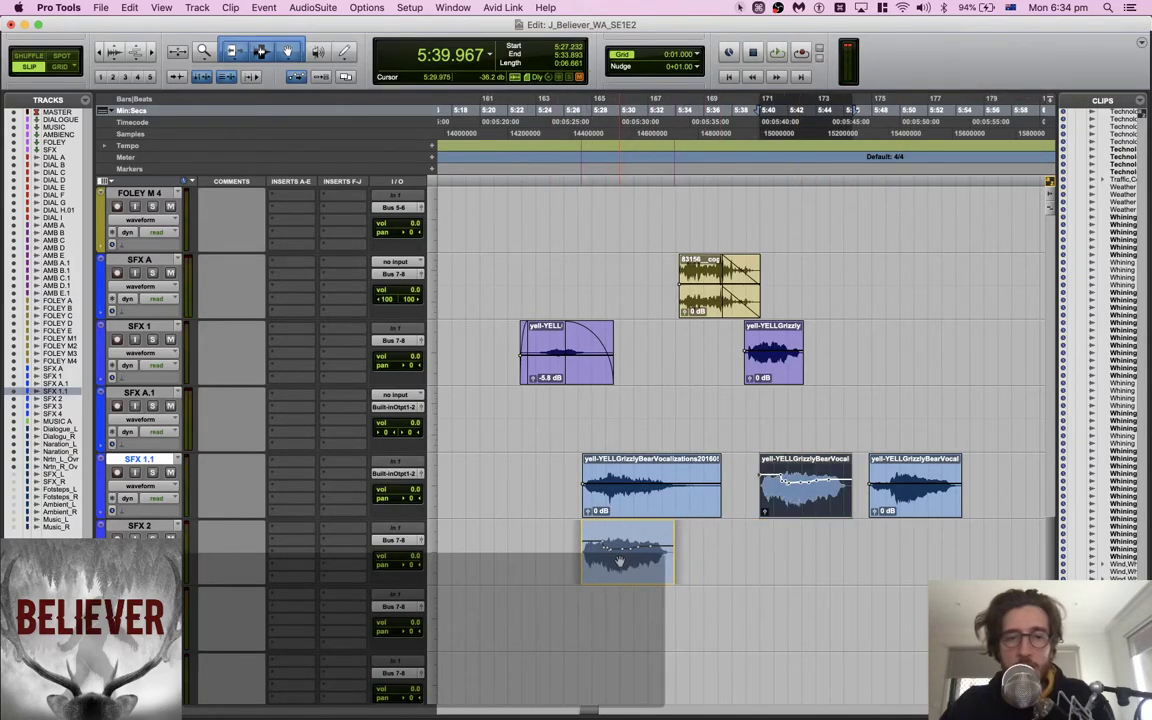
pyautogui.moveTo(619, 561); pyautogui.dragTo(619, 561)
pyautogui.press('space')
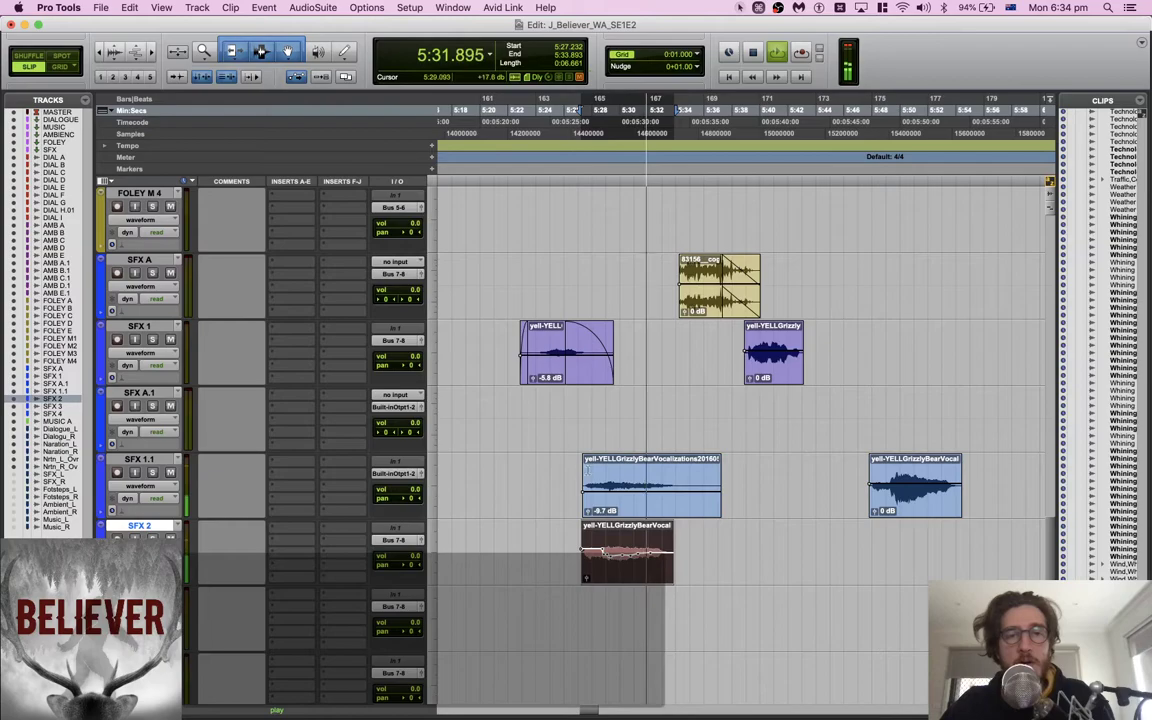
pyautogui.press('space')
# Play back the layered growls on SFX 1.1 and SFX 2 from 5:23.314
pyautogui.click(526, 461)
pyautogui.press('space')
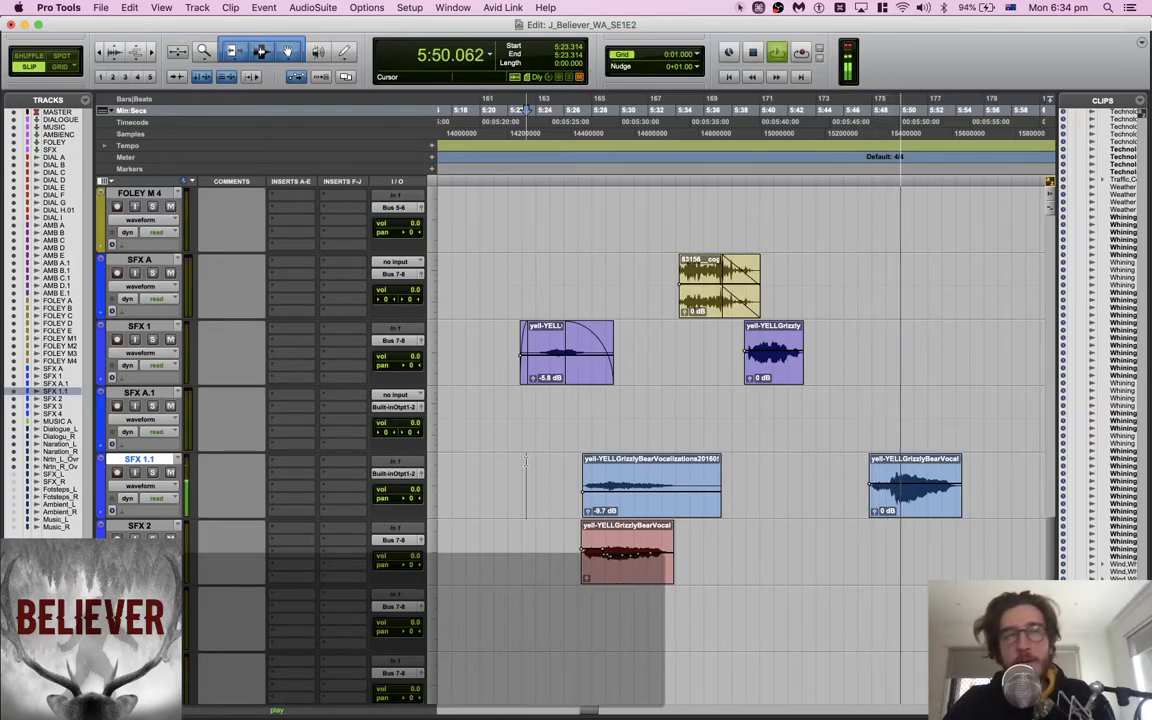
pyautogui.press('space')
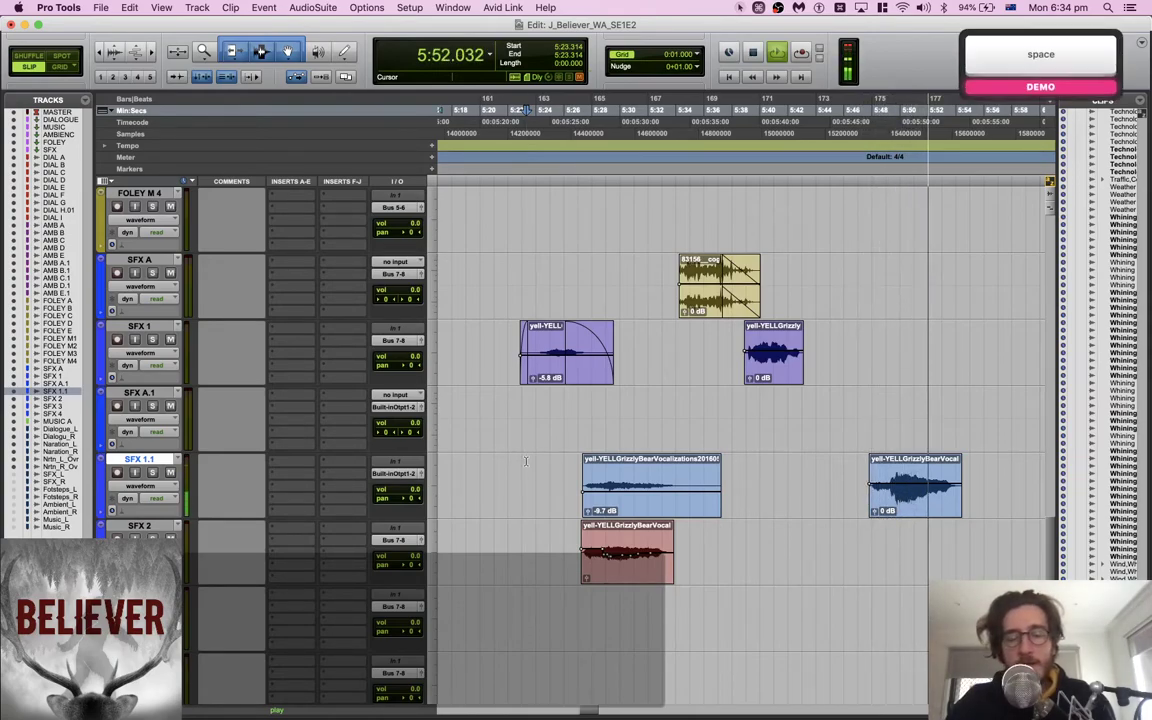
# Solo SFX 1.1 and SFX 2 in turn and play back each growl from 5:27.330
pyautogui.press('space')
pyautogui.hotkey('shift', 's')
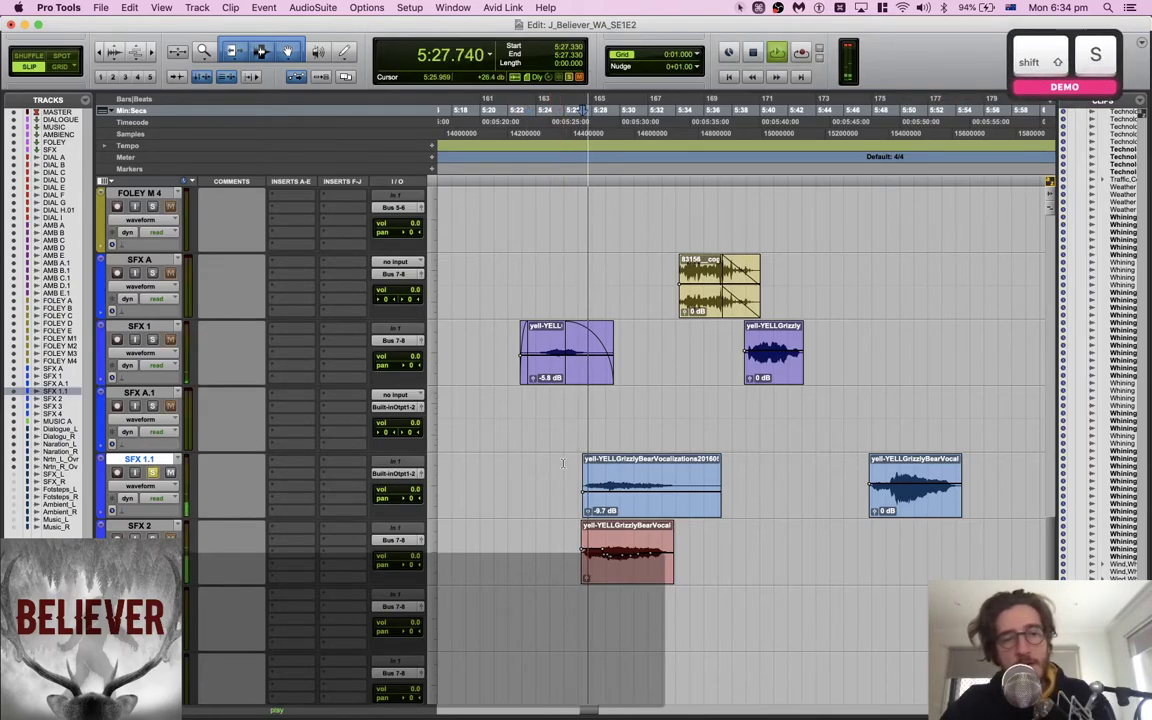
pyautogui.press('space')
pyautogui.hotkey('shift', 's')
pyautogui.press(';')
pyautogui.hotkey('shift', 's')
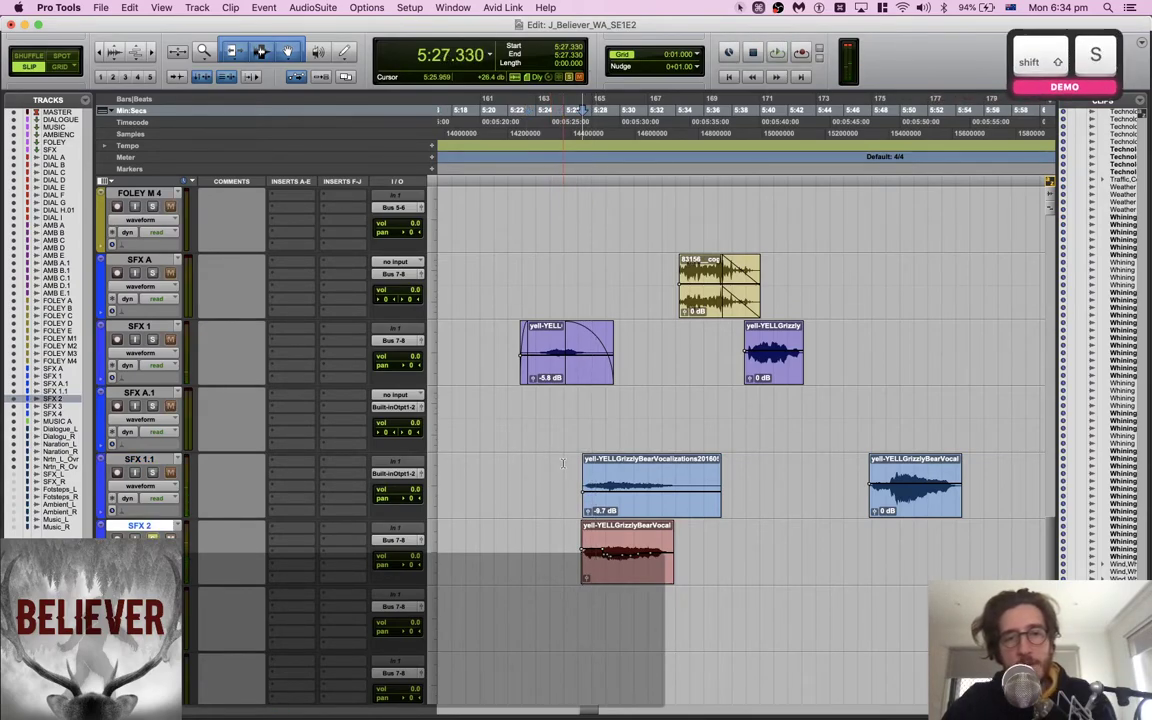
pyautogui.press('space')
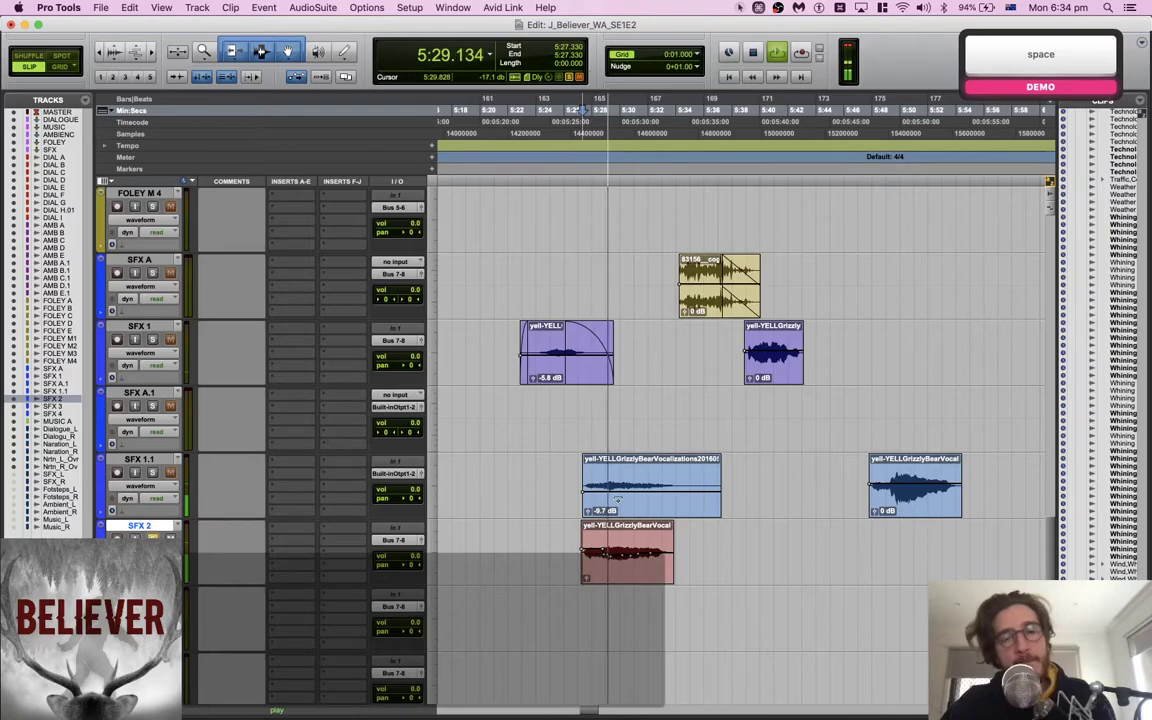
pyautogui.press('space')
# Send the SFX 2 growl through RX Connect for repair and switch to iZotope RX 7
pyautogui.click(619, 548)
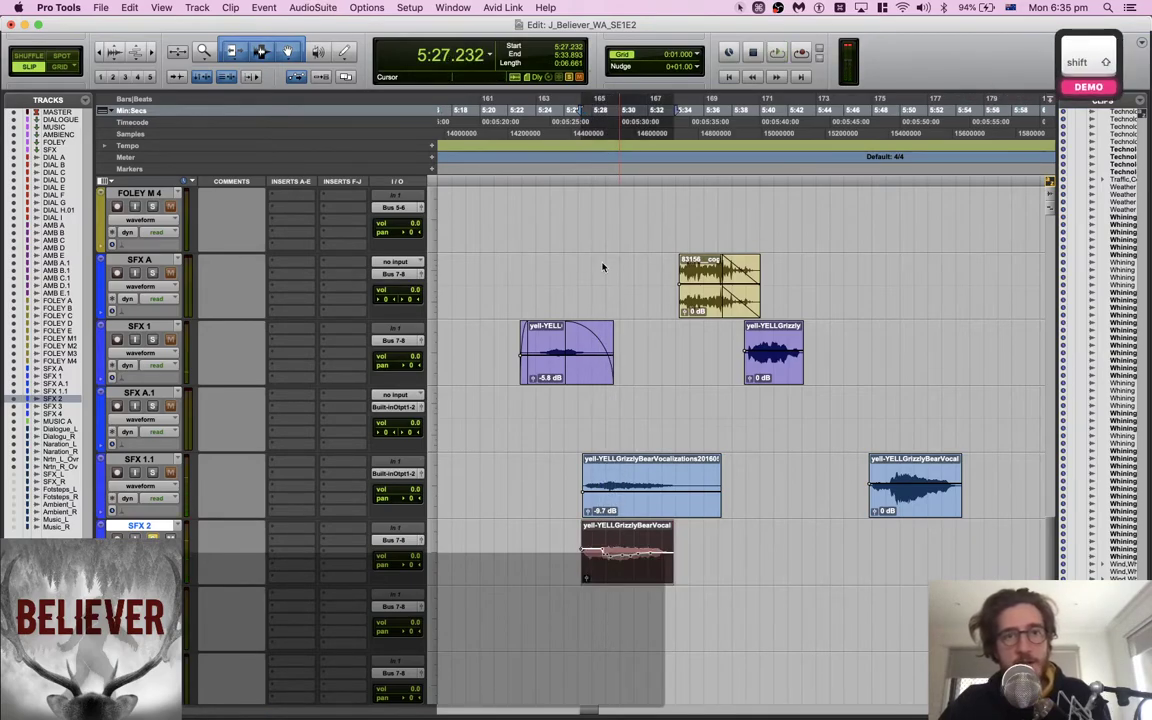
pyautogui.hotkey('shift', 'r')
pyautogui.click(194, 309)
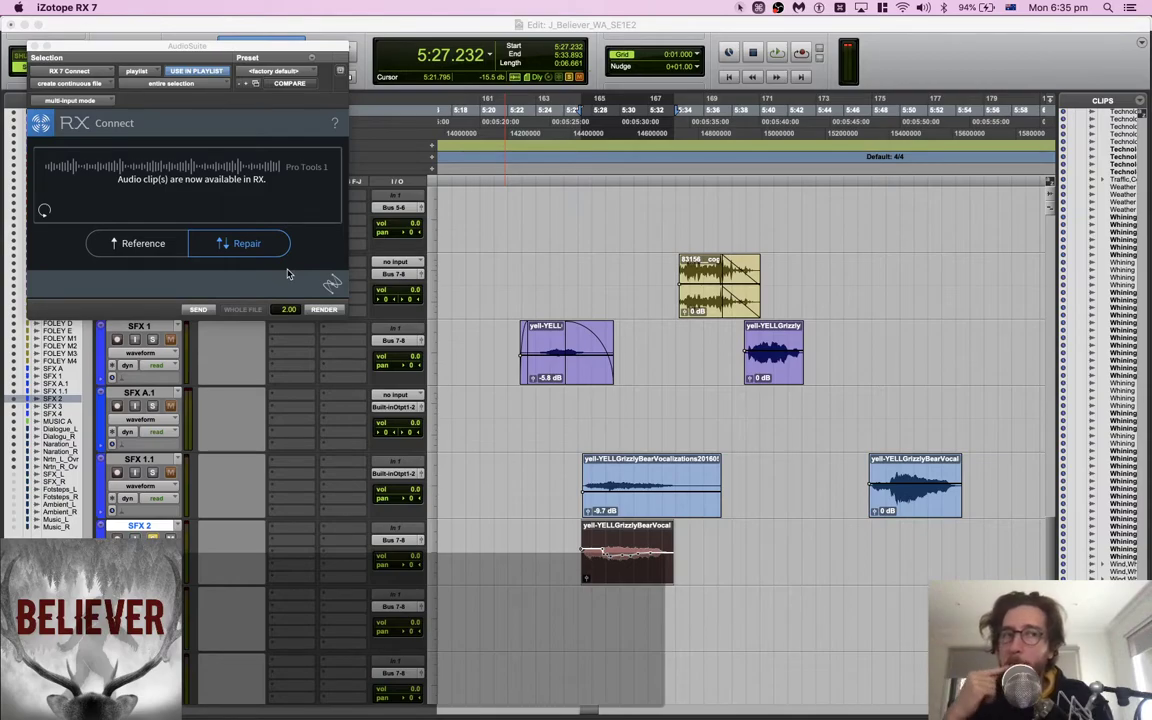
pyautogui.press('super+Tab')
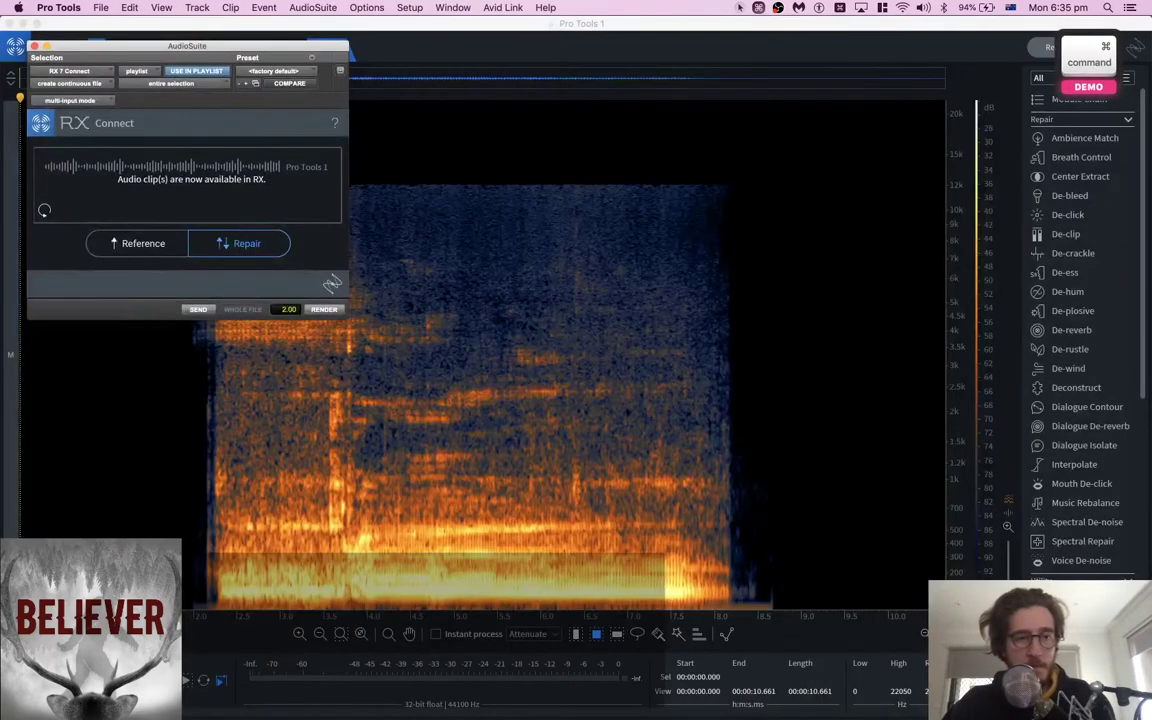
# Play back the growl in RX from about 3.1 s and ignore the updater crash report
pyautogui.click(286, 422)
pyautogui.press('space')
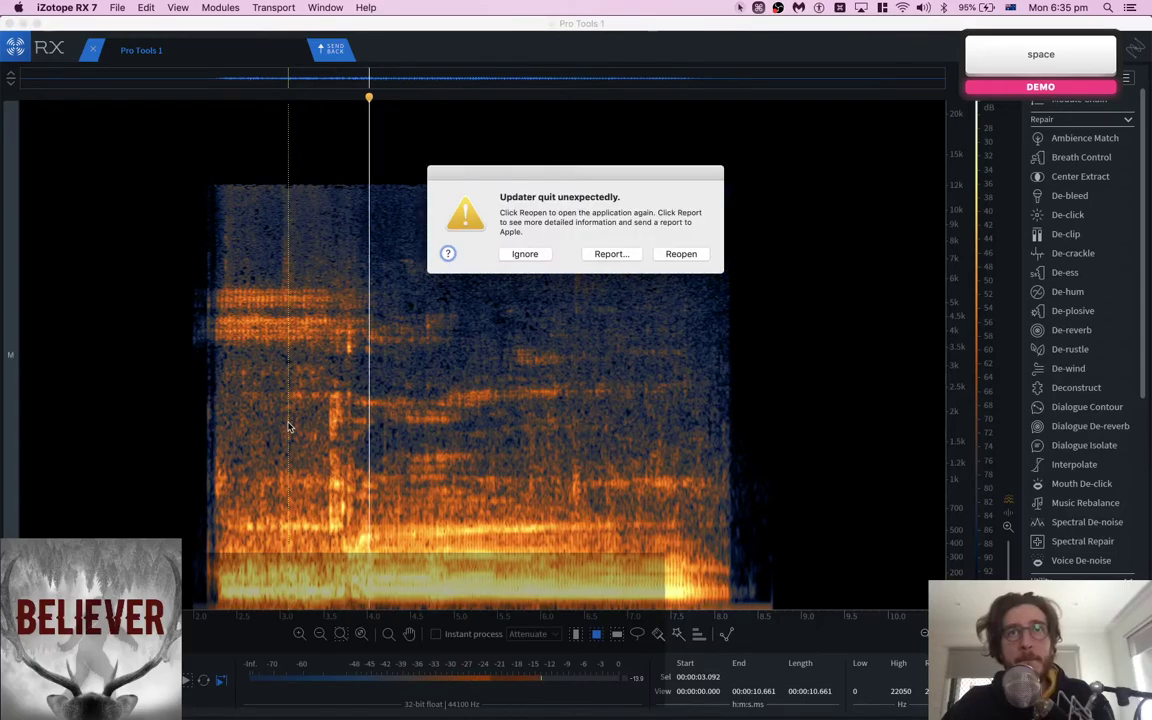
pyautogui.click(525, 253)
pyautogui.press('space')
# Copy the quiet area from about 5.1 to 8.1 s between 3.4 and 5.5 kHz over the bright band at the growl's start and audition it
pyautogui.click(252, 314)
pyautogui.scroll(5, 197, 312)
pyautogui.scroll(-5, 196, 311)
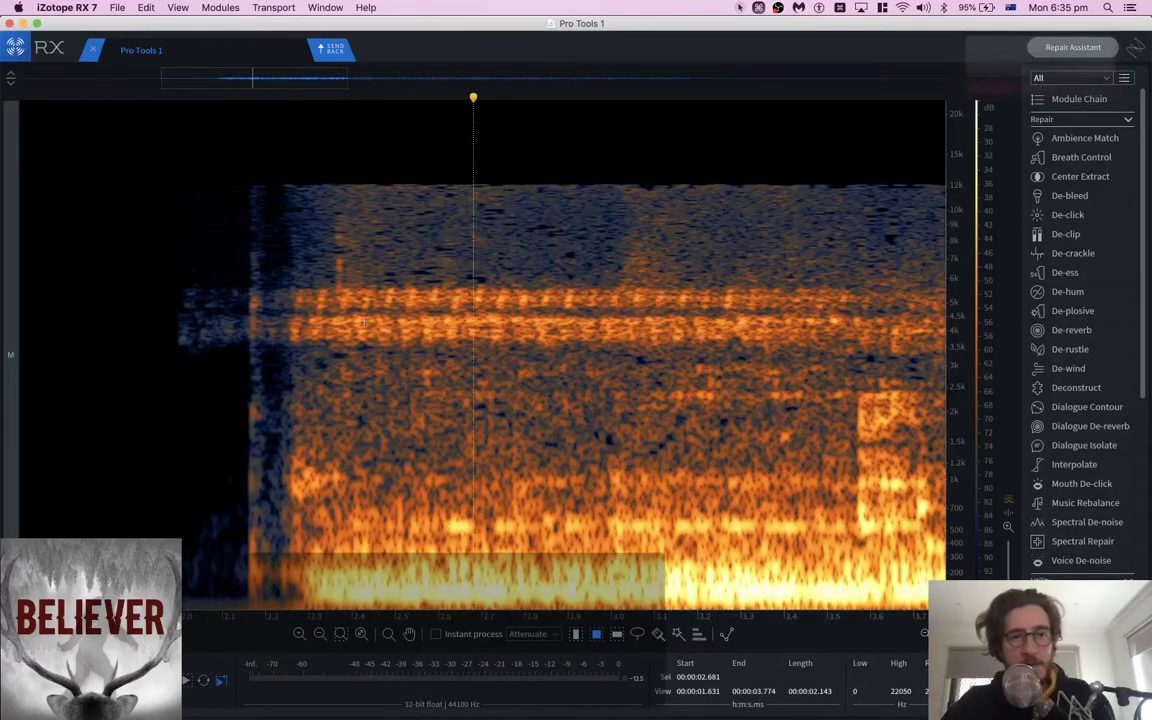
pyautogui.scroll(-2, 386, 325)
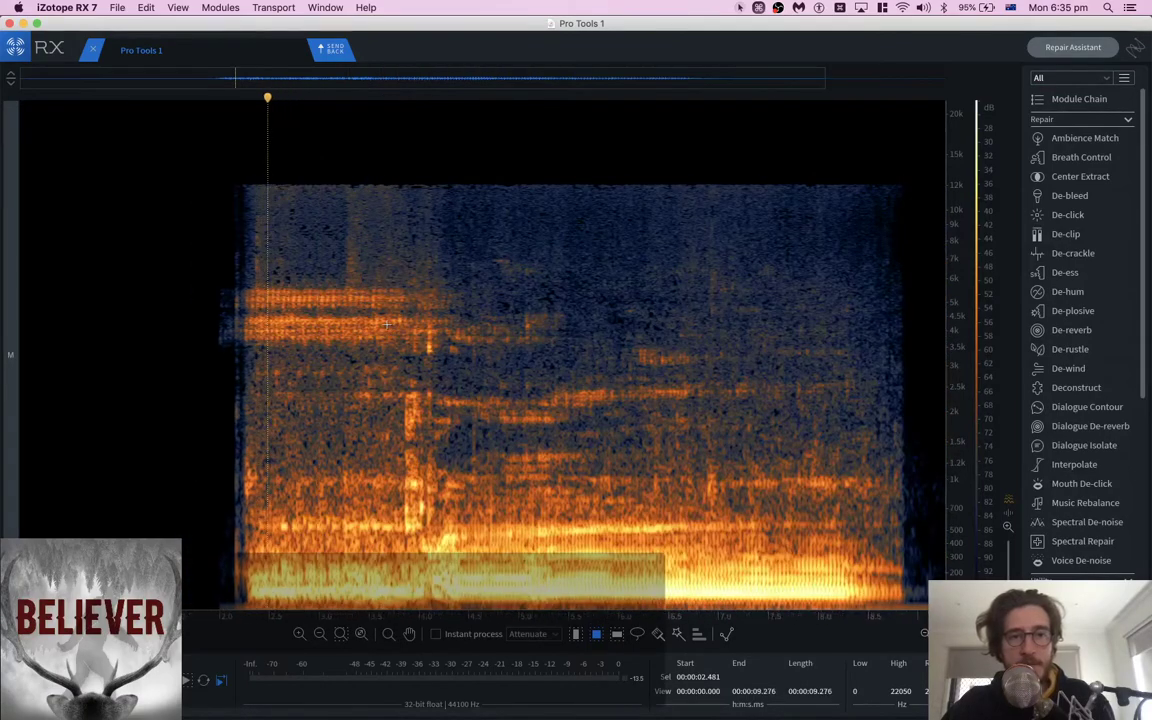
pyautogui.moveTo(530, 290); pyautogui.dragTo(828, 352)
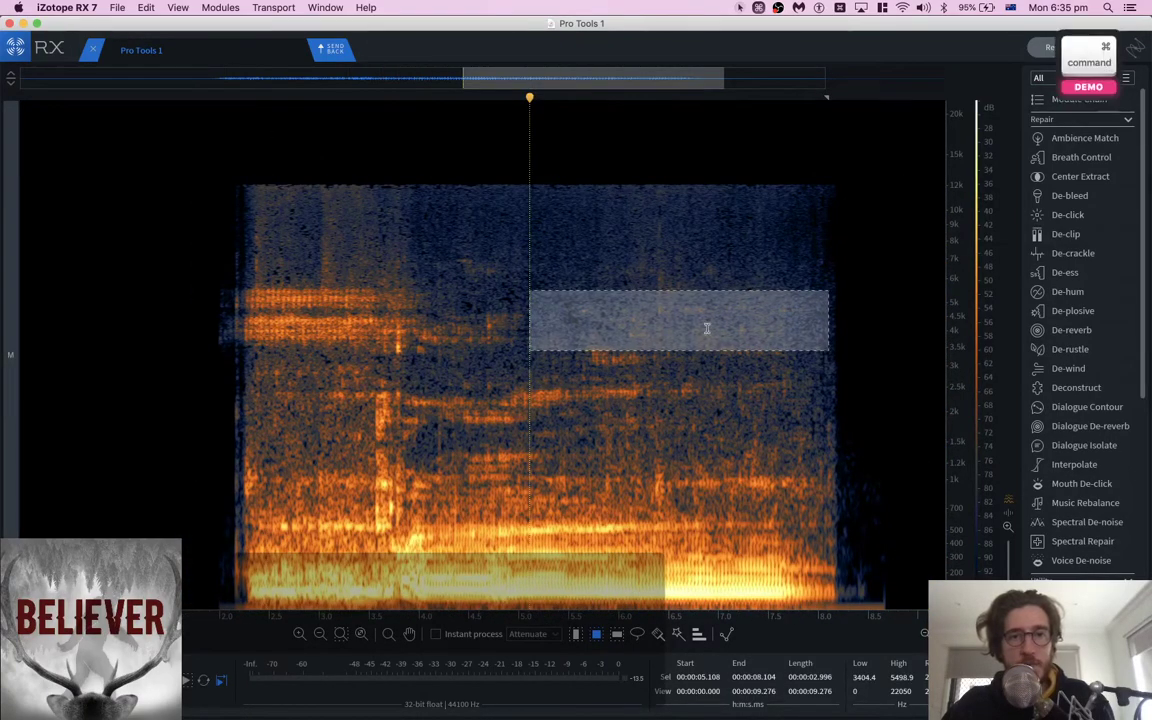
pyautogui.press('super+c')
pyautogui.moveTo(617, 324); pyautogui.dragTo(345, 322)
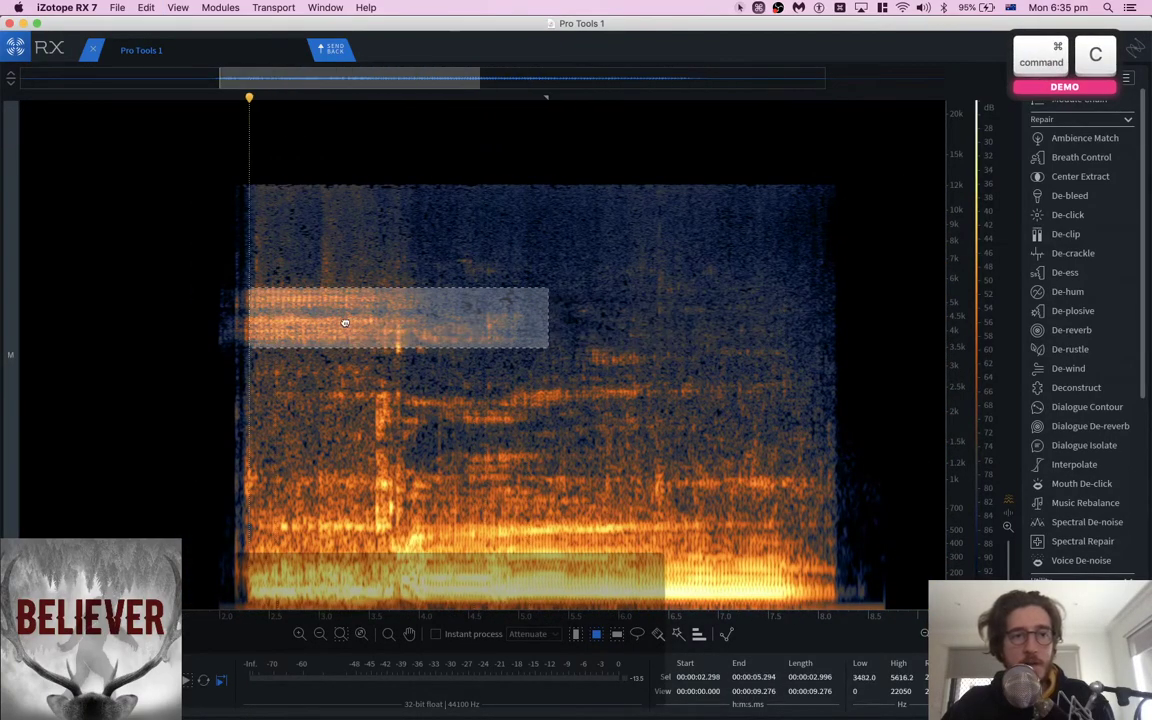
pyautogui.click(161, 302)
pyautogui.press('space')
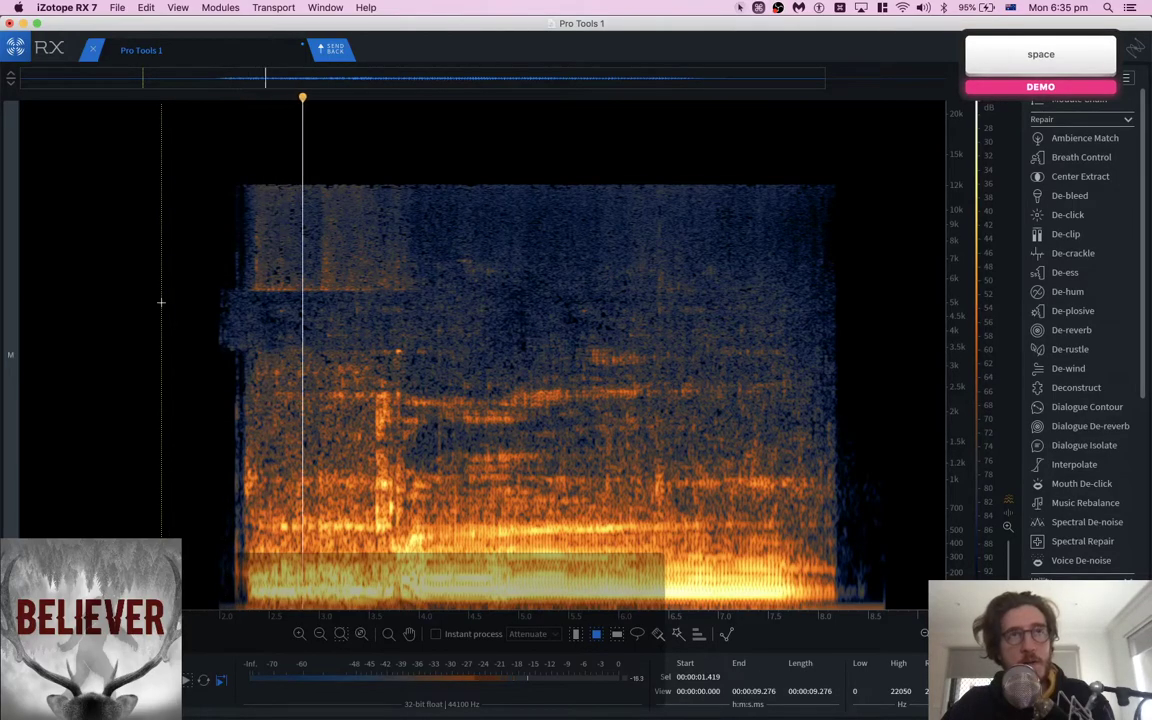
pyautogui.press('space')
# Copy the cleaner high-frequency area above about 5 kHz late in the growl and paste it over the same range at its start
pyautogui.moveTo(533, 303); pyautogui.dragTo(819, 193)
pyautogui.press('super+c')
pyautogui.moveTo(634, 256); pyautogui.dragTo(442, 255)
pyautogui.press('super+v')
pyautogui.click(750, 252)
# Paste the 11 to 12.2 kHz strip from about 6.5 to 8.1 s over the remaining noise at the growl's start and play back the repair
pyautogui.moveTo(672, 197); pyautogui.dragTo(830, 185)
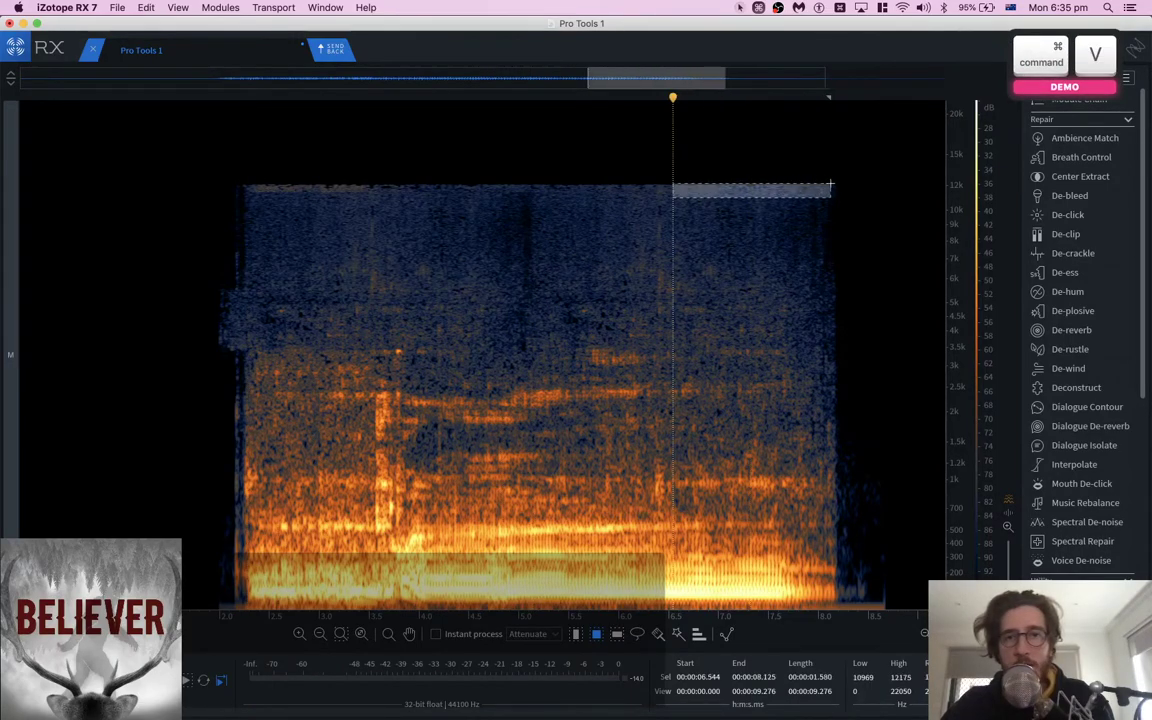
pyautogui.moveTo(687, 195); pyautogui.dragTo(368, 196)
pyautogui.press('super+v')
pyautogui.click(192, 260)
pyautogui.press('space')
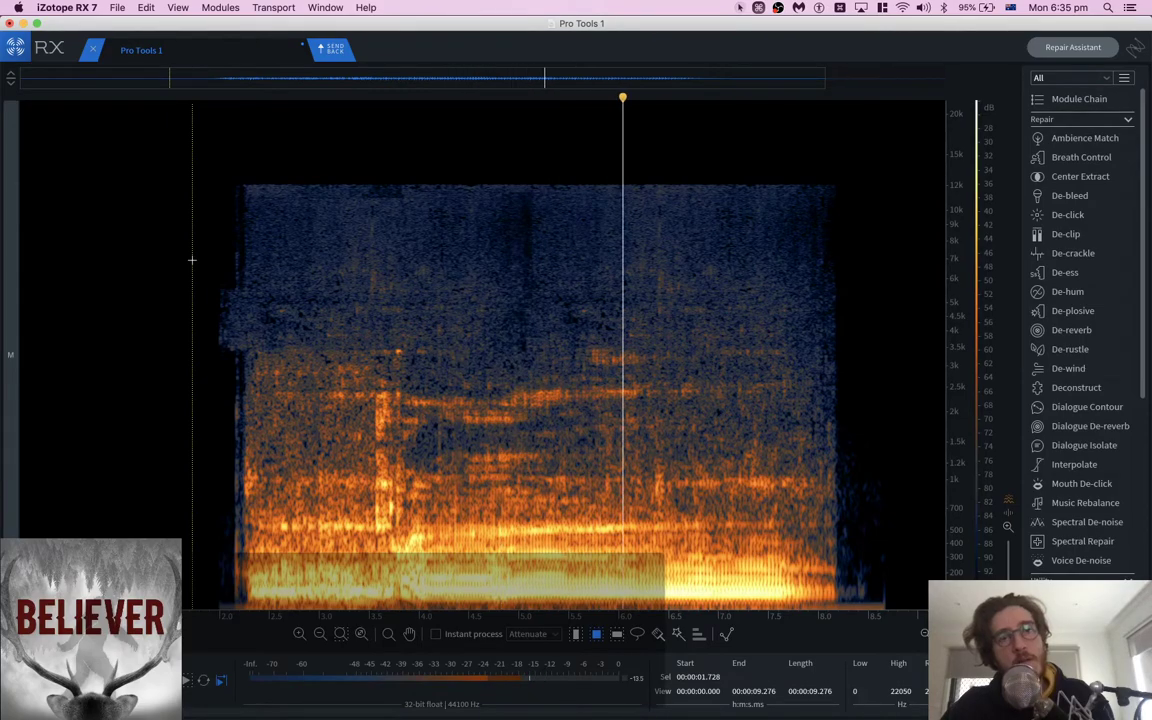
pyautogui.press('space')
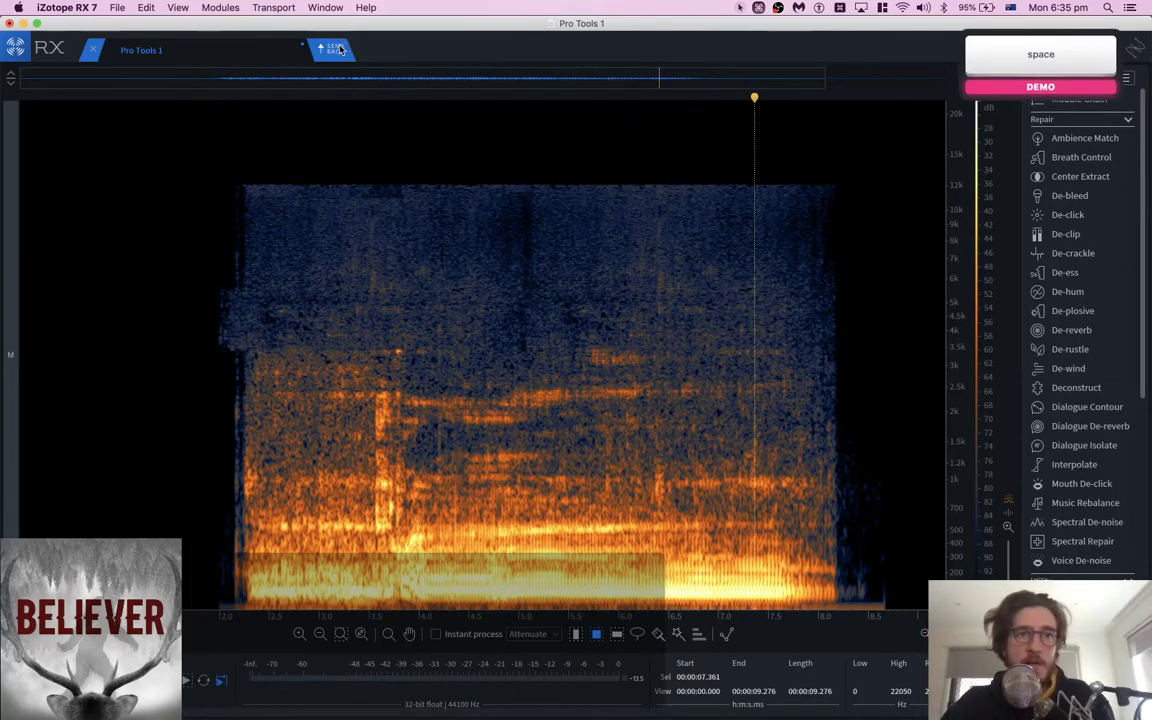
# Send the repaired audio back to Pro Tools, render it over the SFX 2 growl and play it back
pyautogui.click(338, 48)
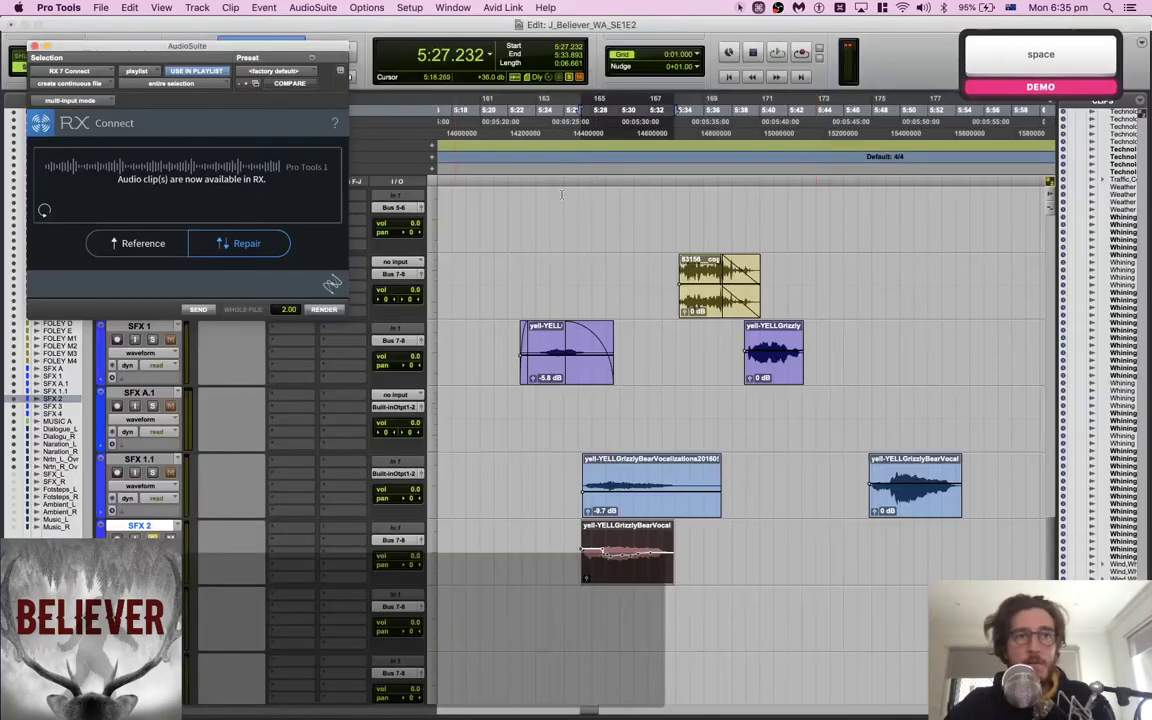
pyautogui.click(324, 310)
pyautogui.press('space')
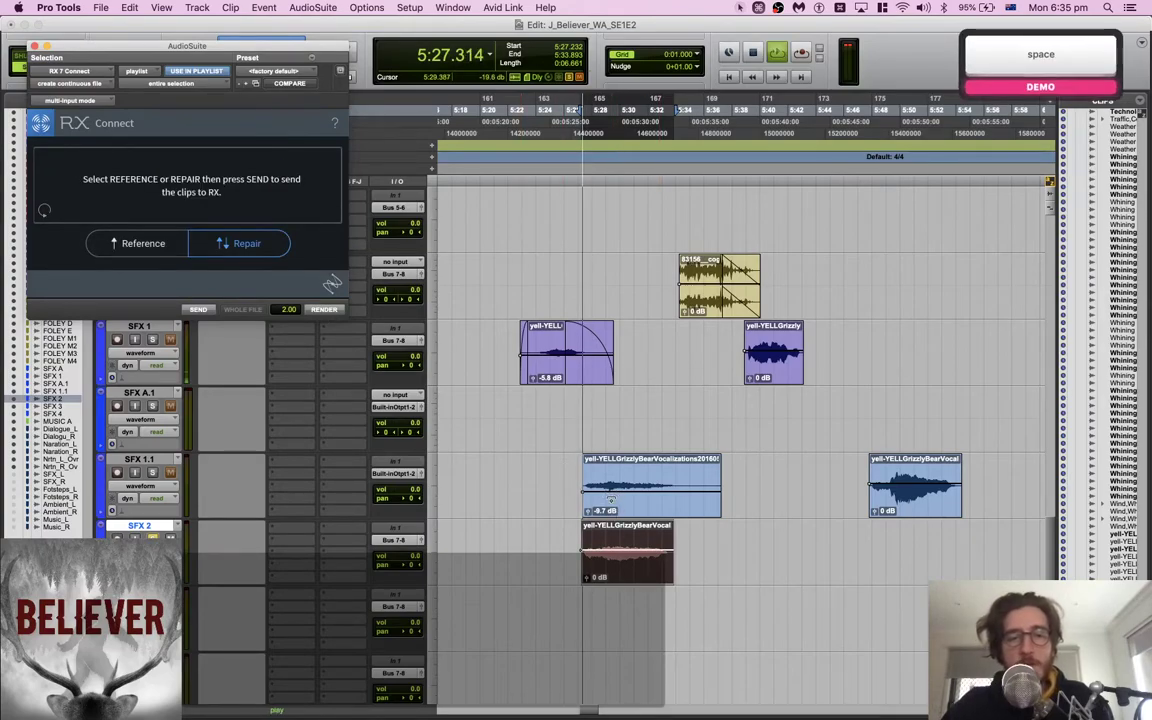
# Unsolo SFX 2 and lower the repaired growl's clip gain to -10.6 dB during playback
pyautogui.hotkey('shift', 's')
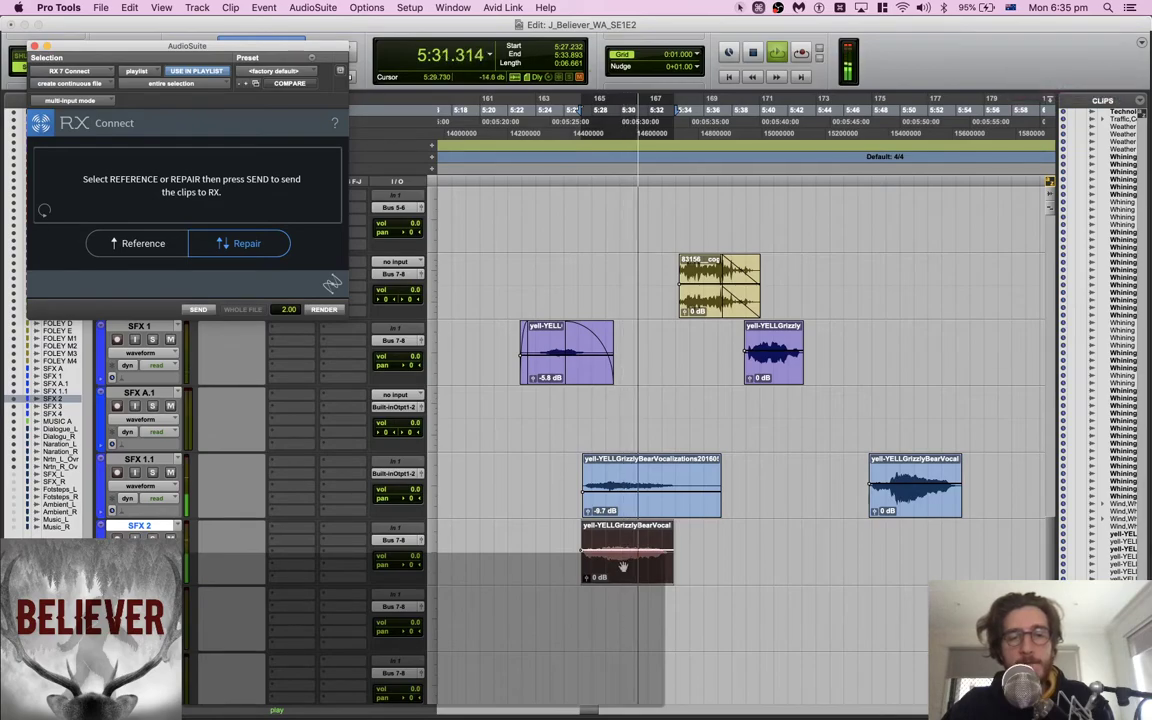
pyautogui.press('space')
pyautogui.moveTo(631, 552); pyautogui.dragTo(631, 556)
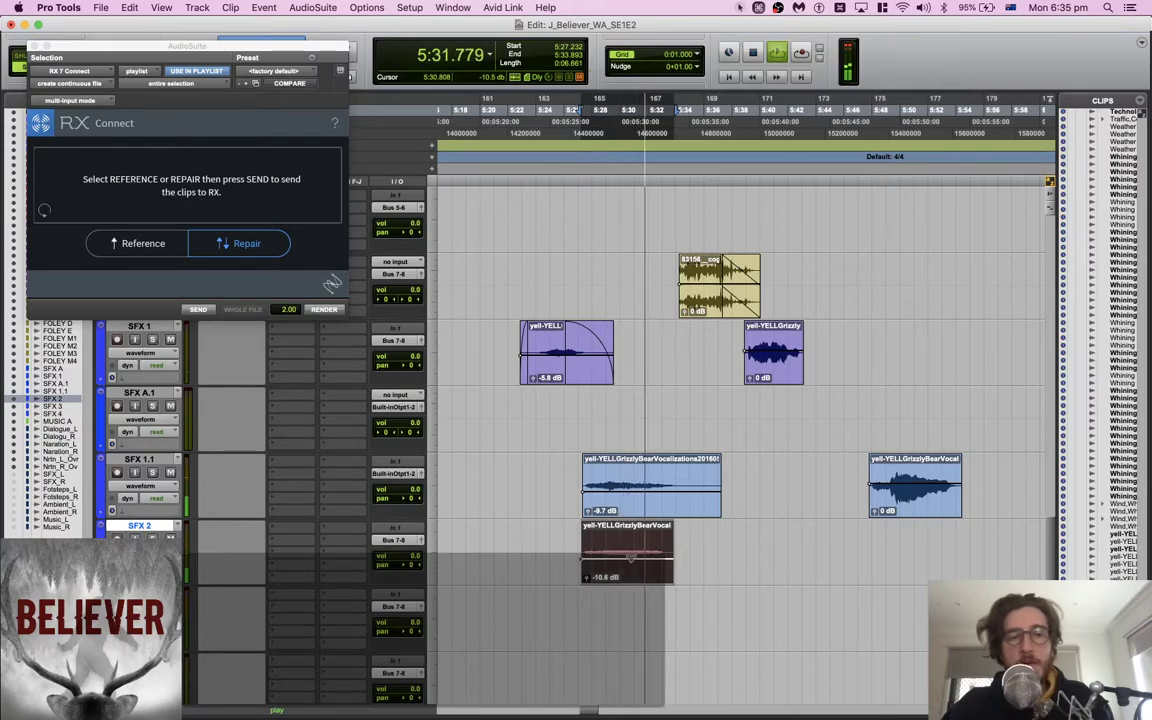
pyautogui.press('space')
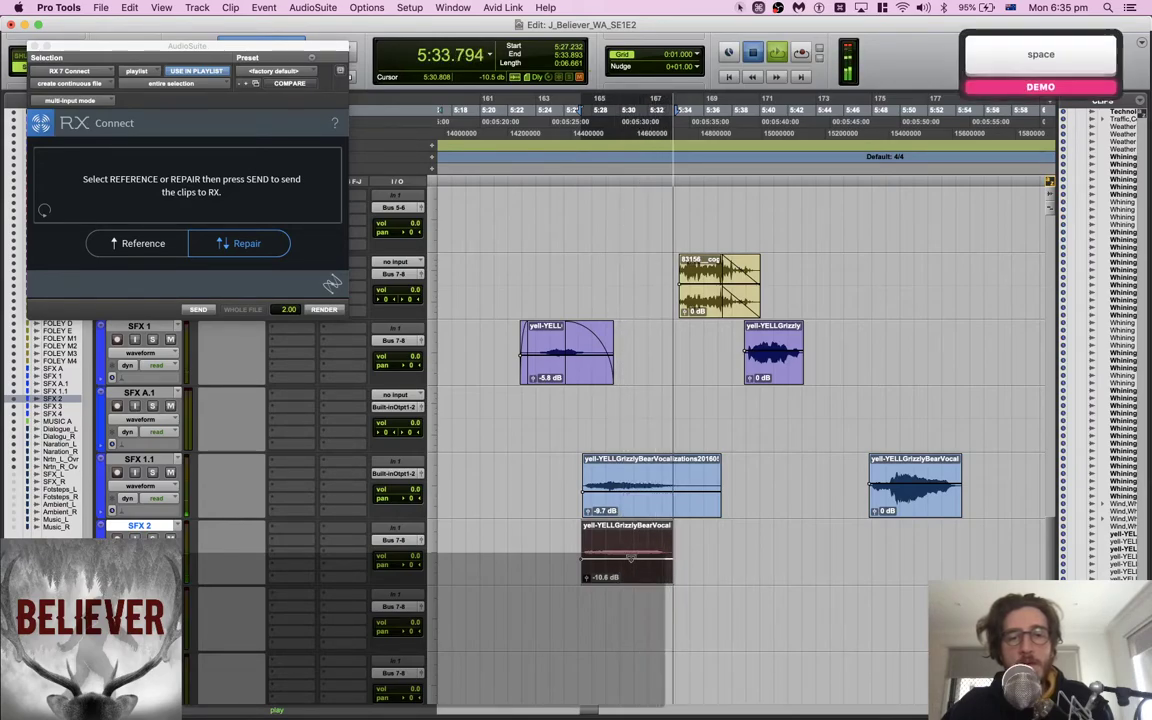
# Play on from 5:36.538 and paste a copy of the repaired growl onto SFX 3 at 5:49.714
pyautogui.click(717, 595)
pyautogui.press('space')
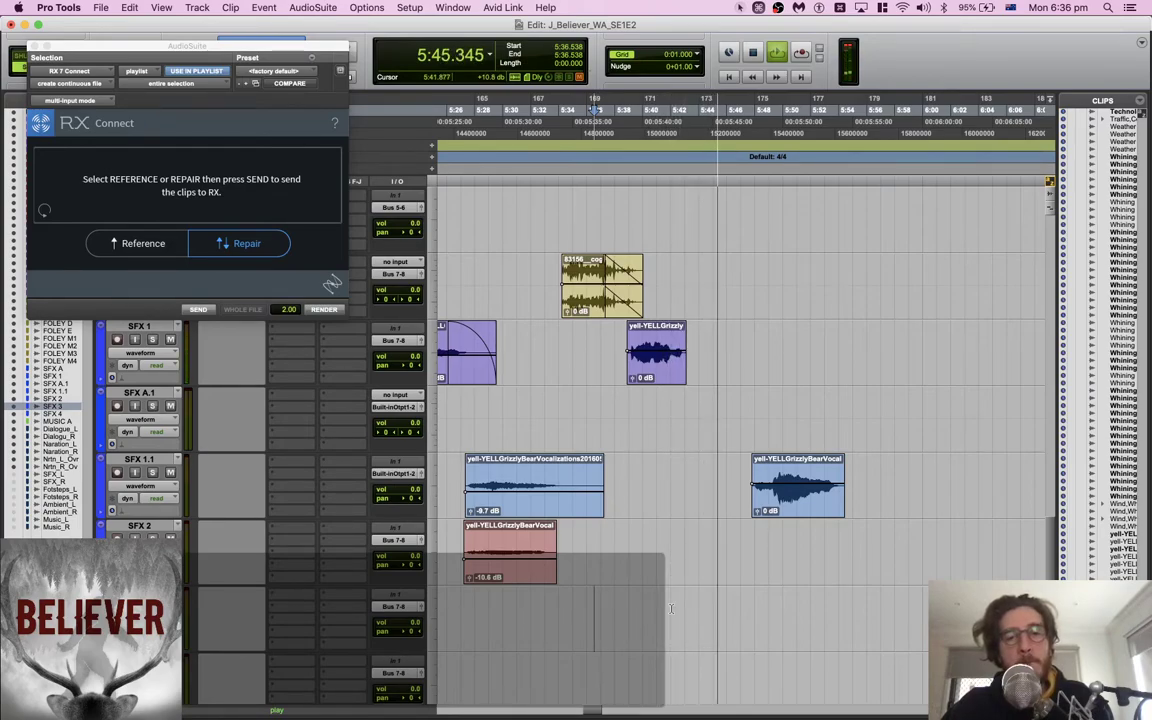
pyautogui.press('space')
pyautogui.click(778, 607)
pyautogui.press('v')
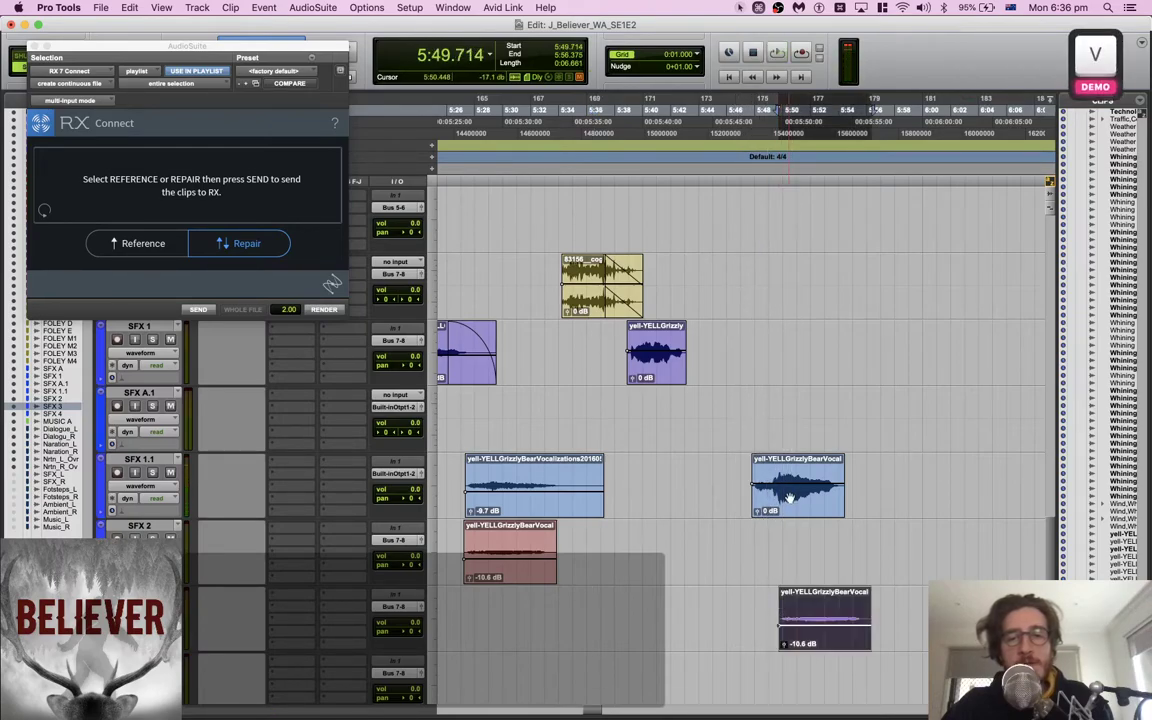
# Delete the unused growl clips on SFX 1.1 at 5:47.804 and SFX 1 at 5:38.889
pyautogui.click(793, 490)
pyautogui.press('BackSpace')
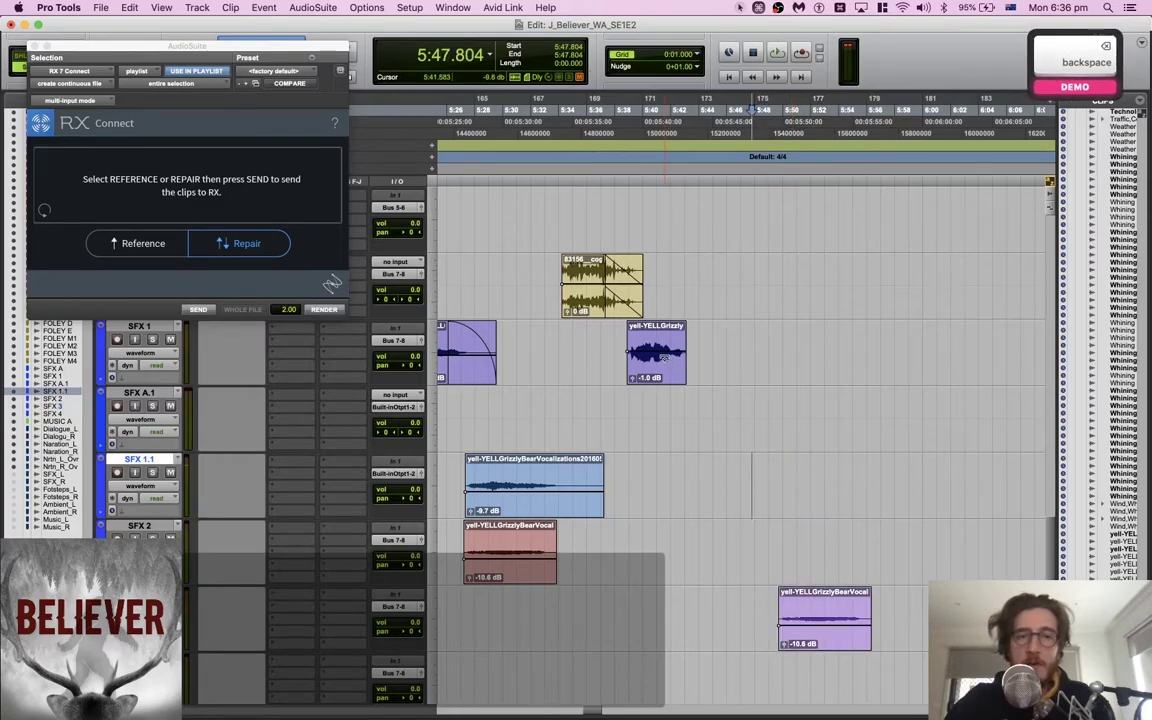
pyautogui.click(664, 371)
pyautogui.press('BackSpace')
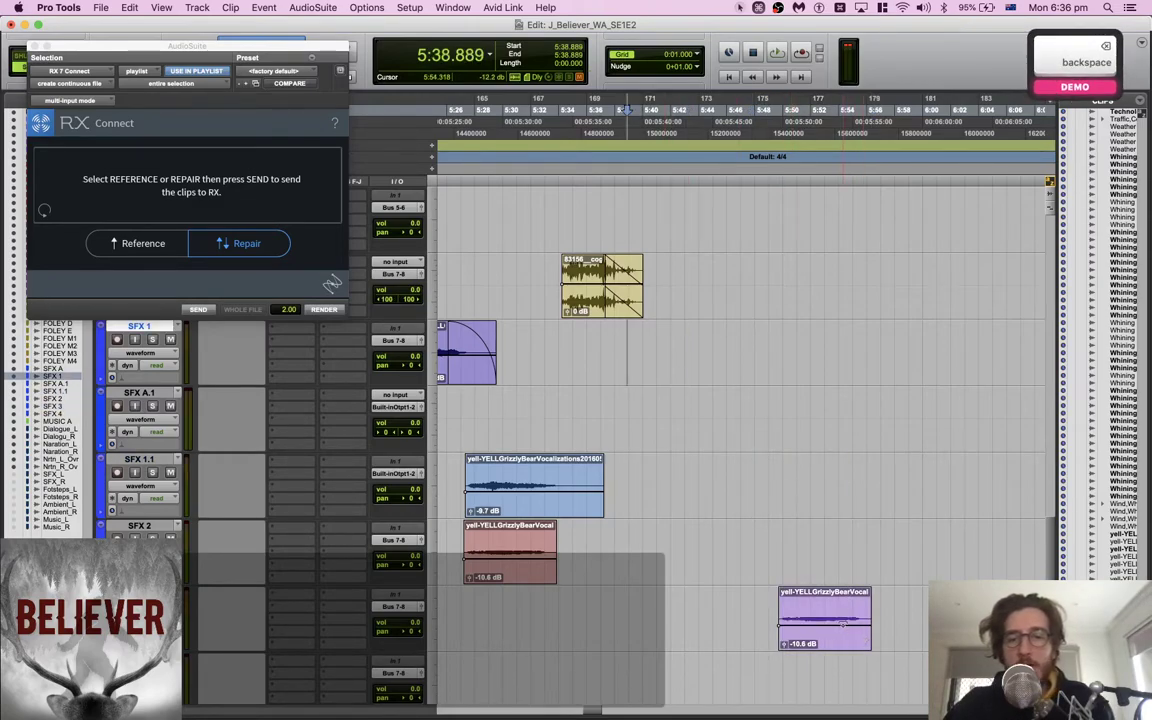
# Set the SFX 3 growl's clip gain to -3.9 dB and select the clip
pyautogui.moveTo(843, 618); pyautogui.dragTo(843, 619)
pyautogui.click(828, 639)
pyautogui.hscroll(3, 828, 639)
pyautogui.scroll(-1, 828, 639)
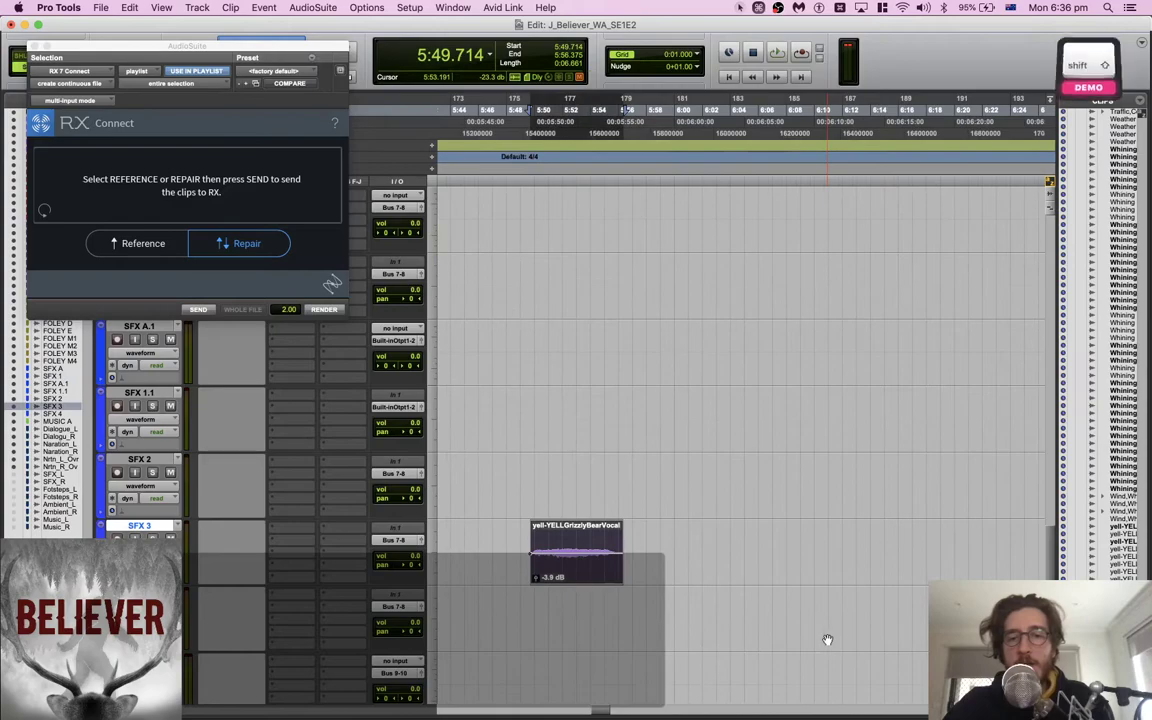
# Extend the SFX 3 selection past the growl to about 6:11 and open the Little Plate AudioSuite reverb
pyautogui.keyDown('shift'); pyautogui.click(823, 537); pyautogui.keyUp('shift')
pyautogui.click(303, 10)
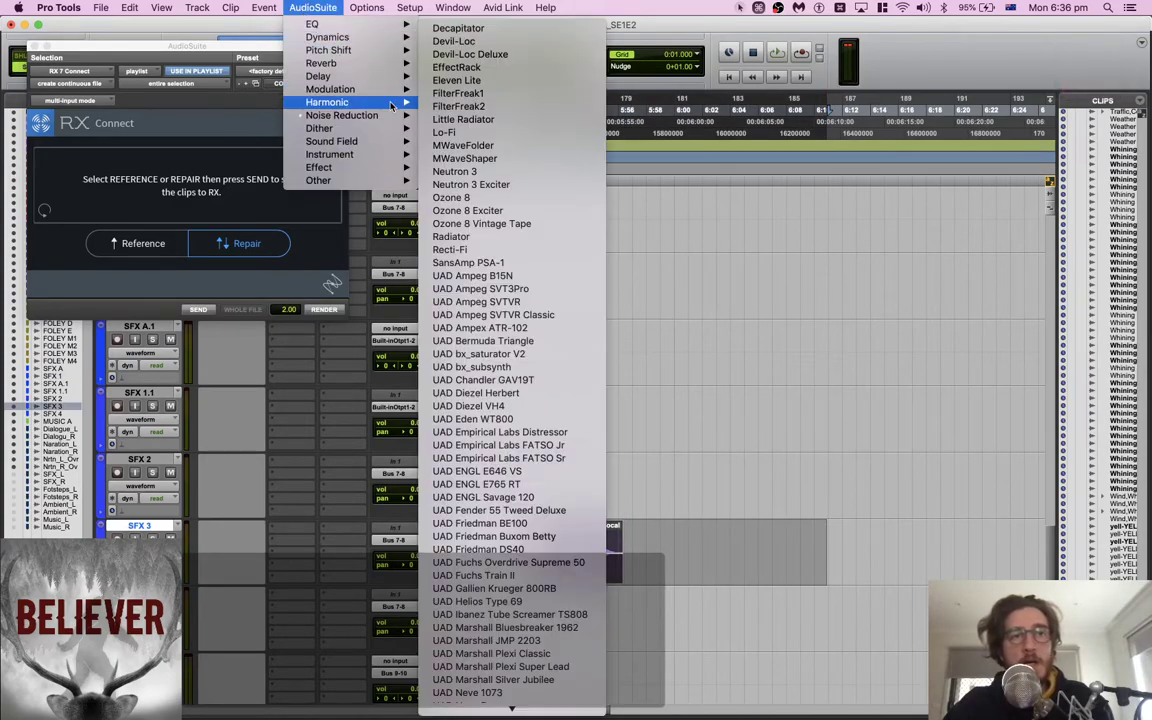
pyautogui.moveTo(330, 63)
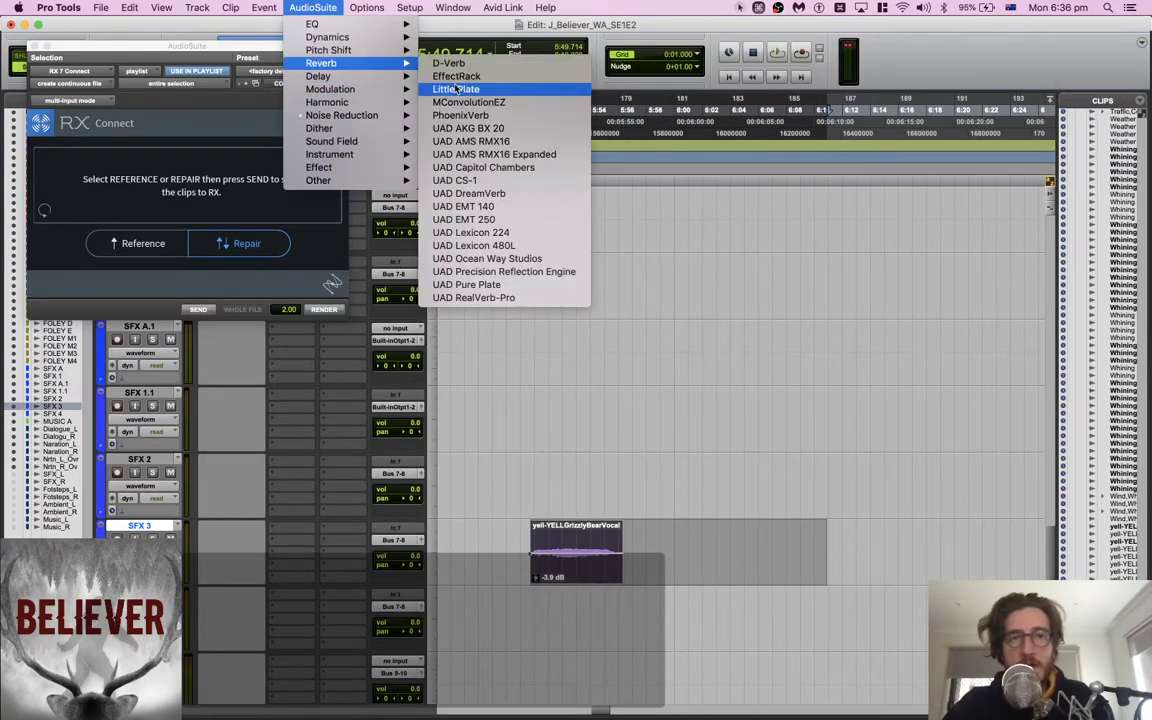
pyautogui.click(455, 90)
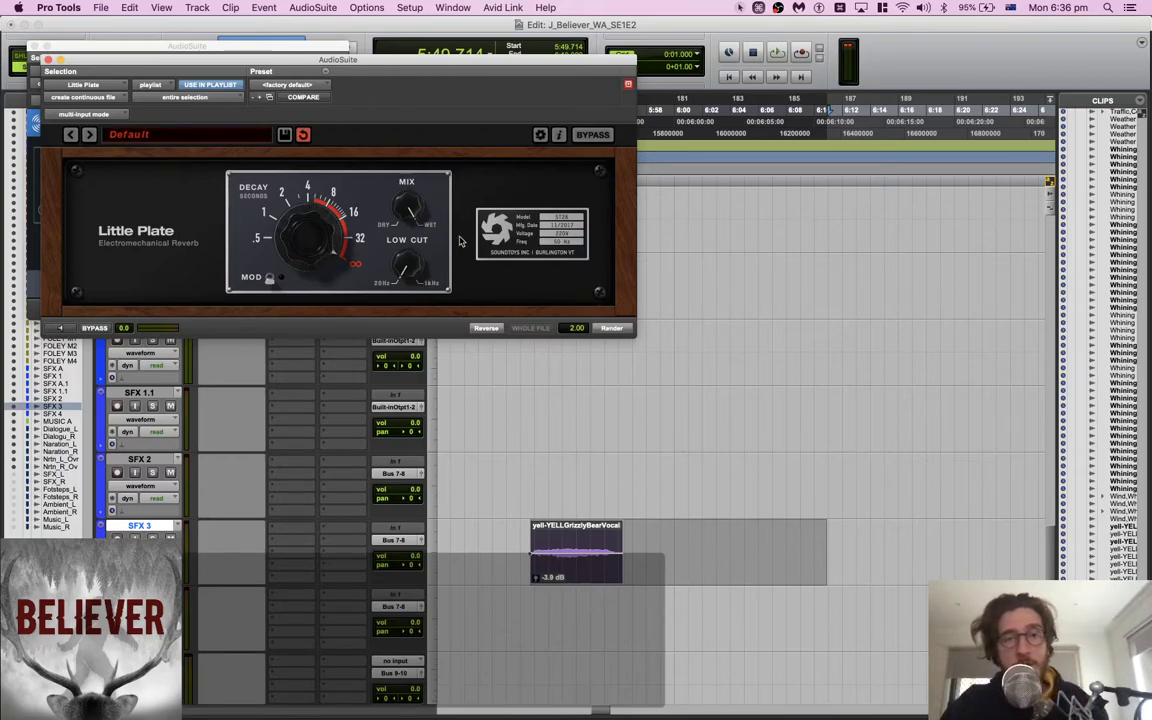
# Try a reversed Little Plate reverb on the extended SFX 3 selection, audition it soloed and undo it
pyautogui.click(487, 328)
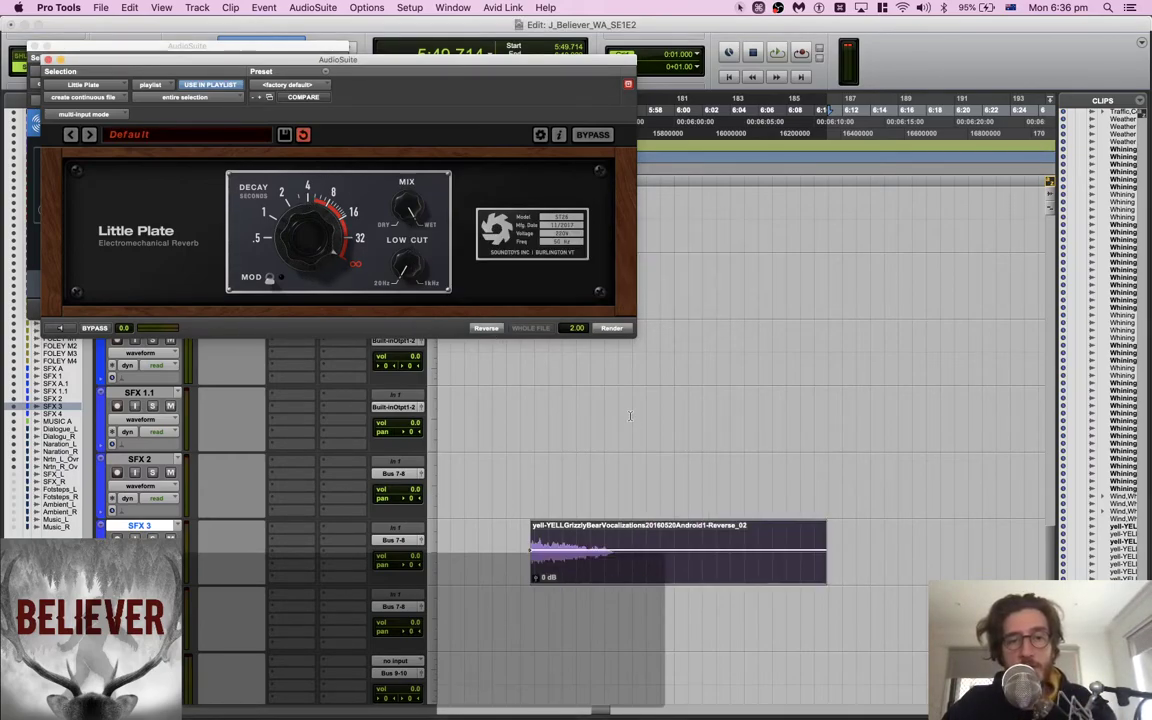
pyautogui.hotkey('shift', 'space')
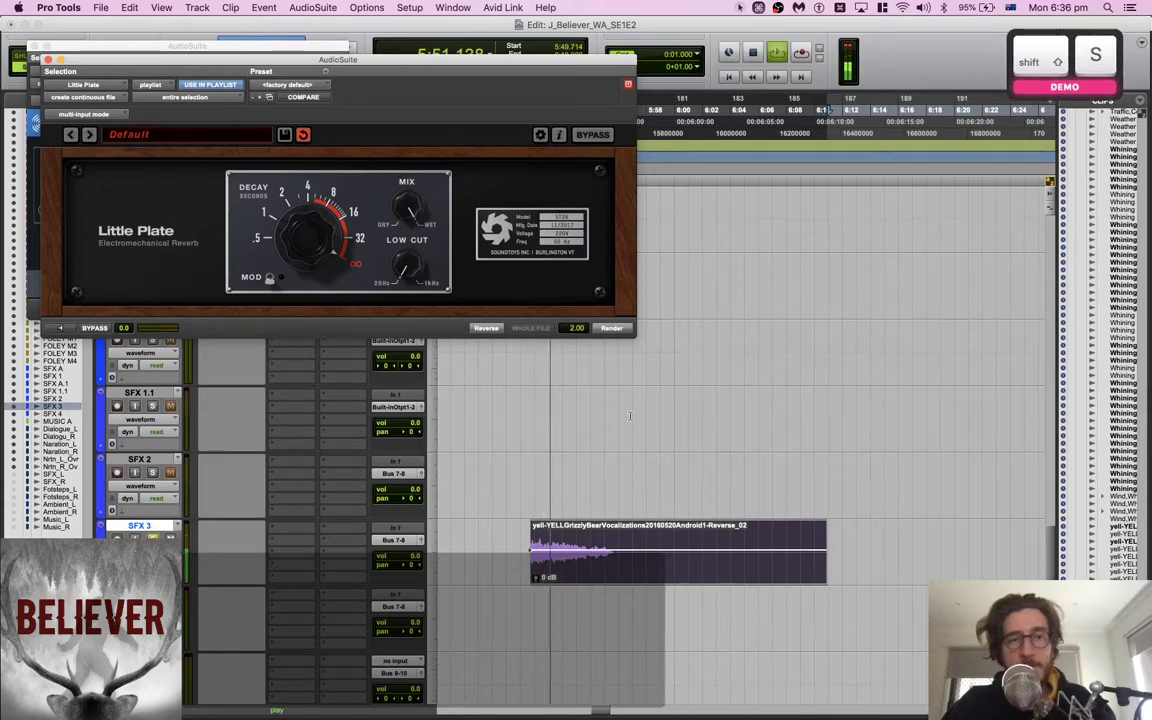
pyautogui.press('super+z')
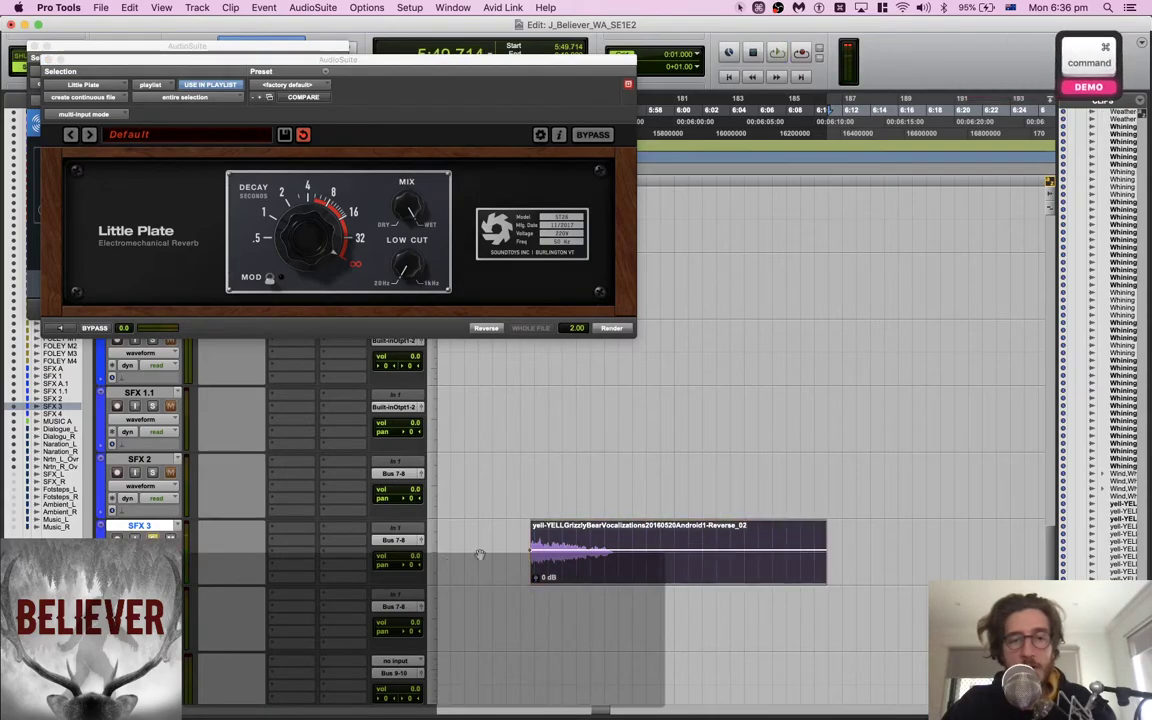
pyautogui.press('super+z')
# Try reversing the SFX 3 growl and adding reversed Little Plate reverb, play it back and undo the reverb
pyautogui.press('shift')
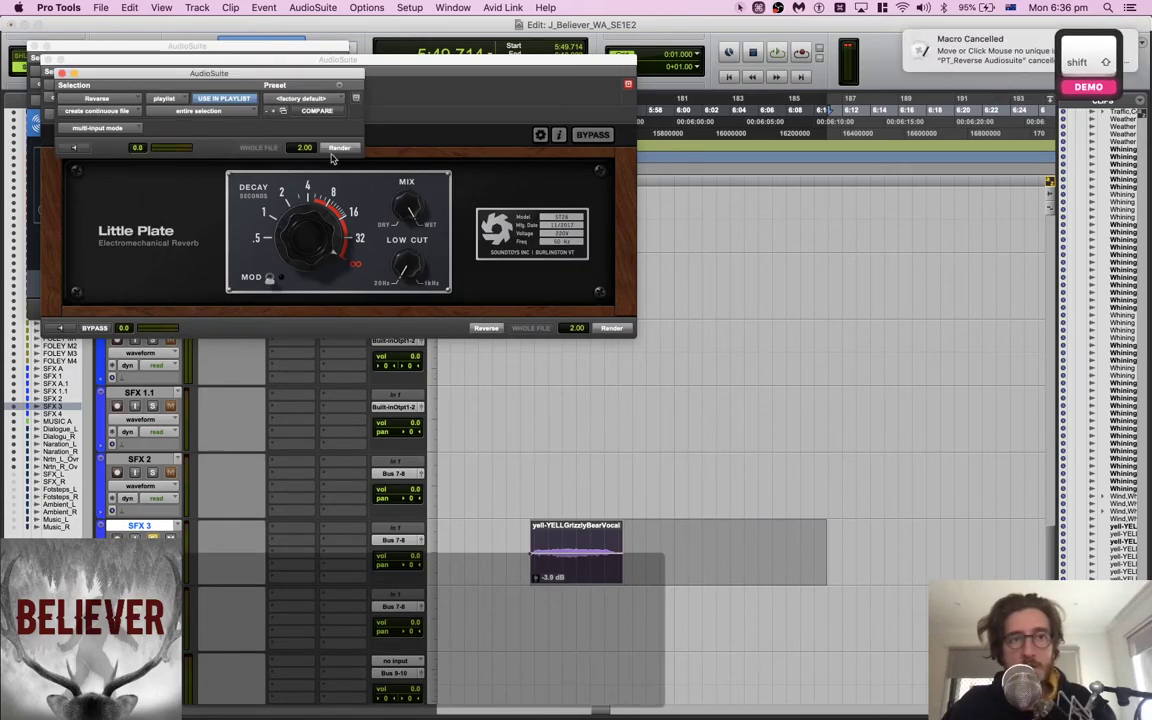
pyautogui.click(339, 148)
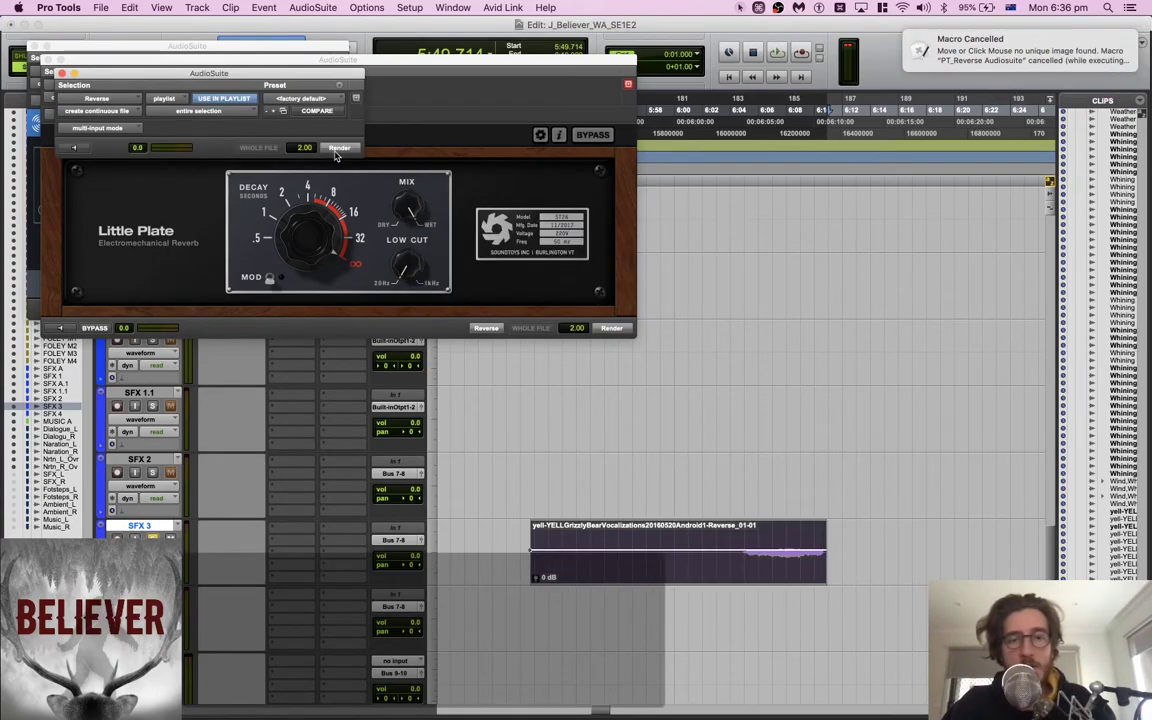
pyautogui.click(486, 328)
pyautogui.press('space')
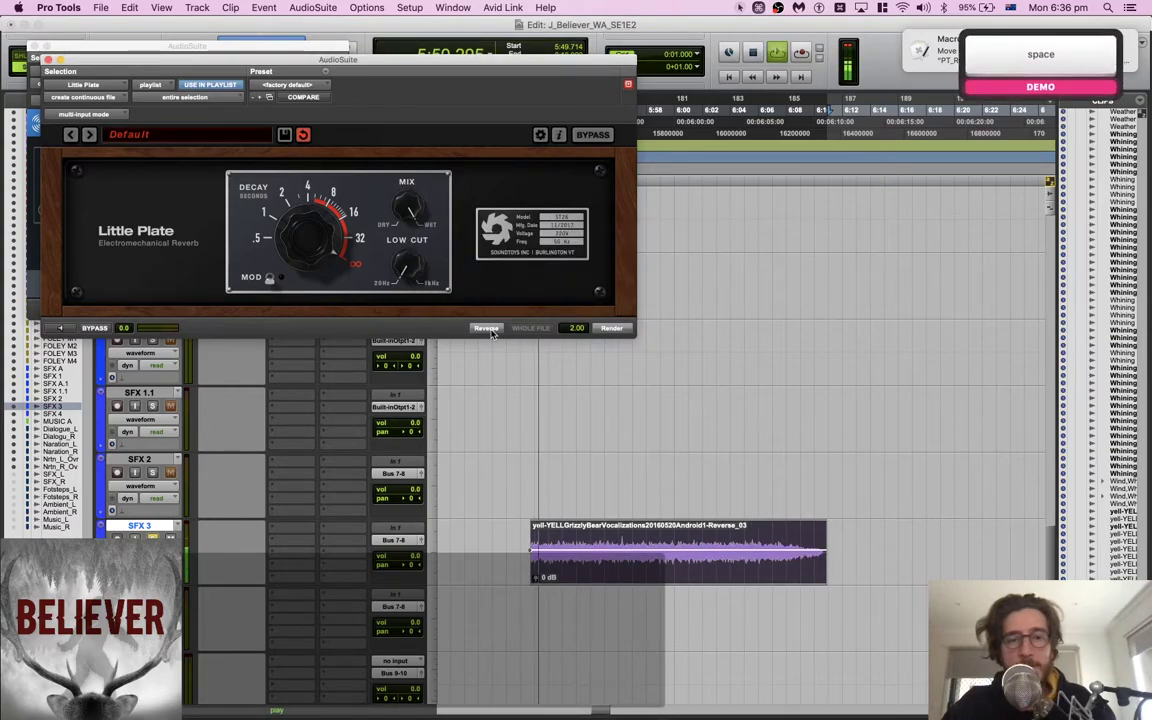
pyautogui.hotkey('ctrl', 'z')
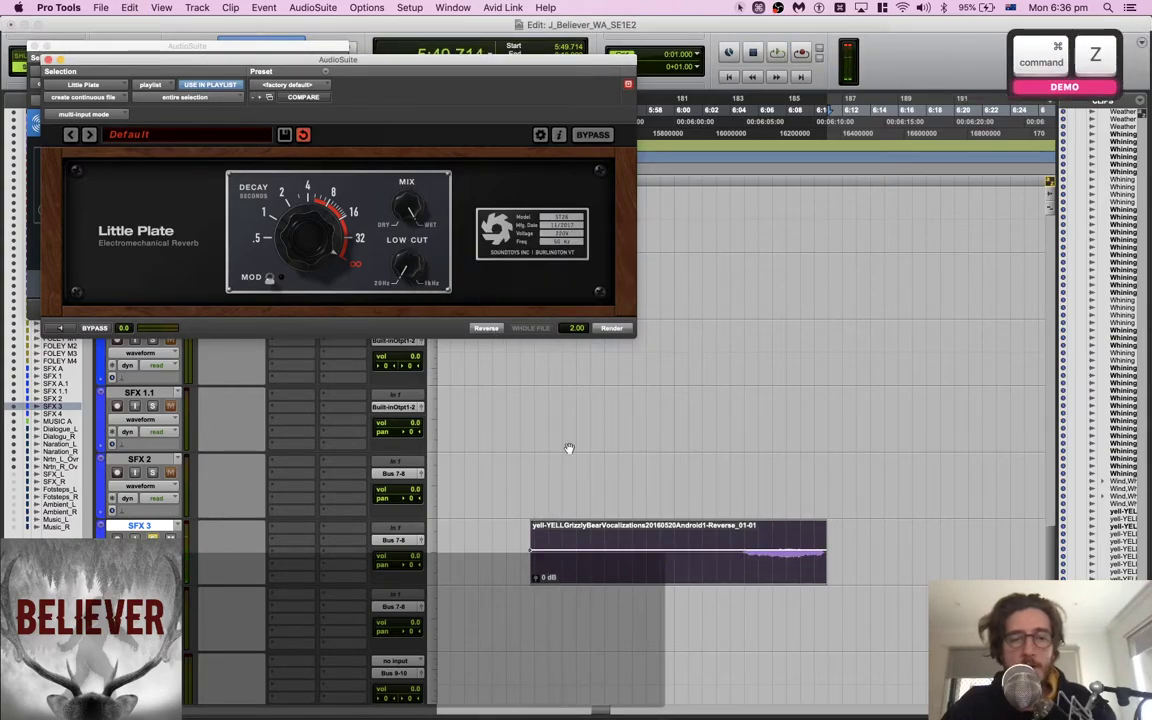
# Try rendering Little Plate normally on the reversed growl, and undo back to the original SFX 3 growl
pyautogui.click(609, 330)
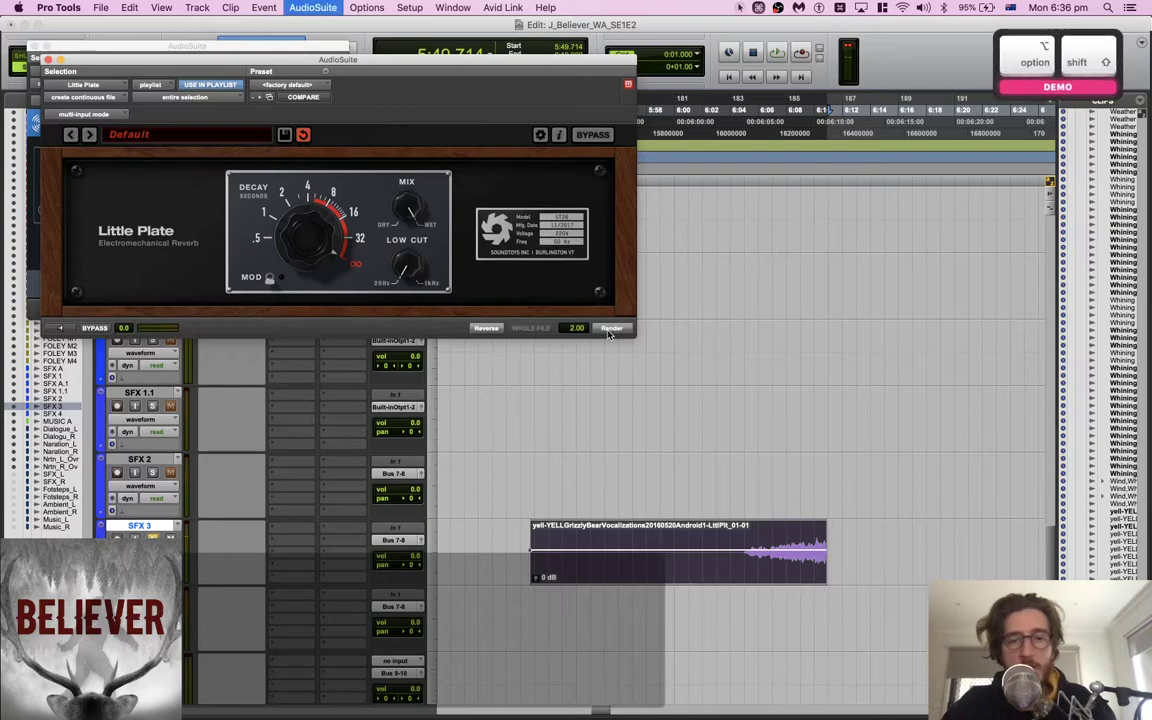
pyautogui.press('alt')
pyautogui.click(846, 578)
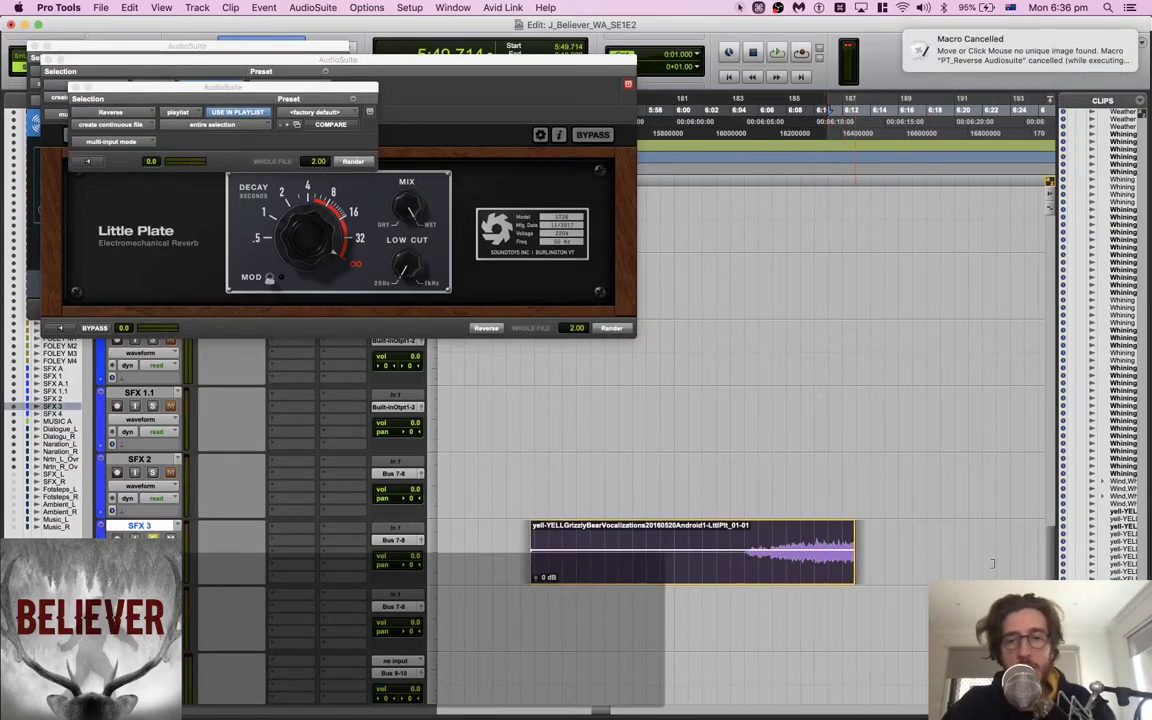
pyautogui.hotkey('ctrl', 'z')
pyautogui.press('super+z')
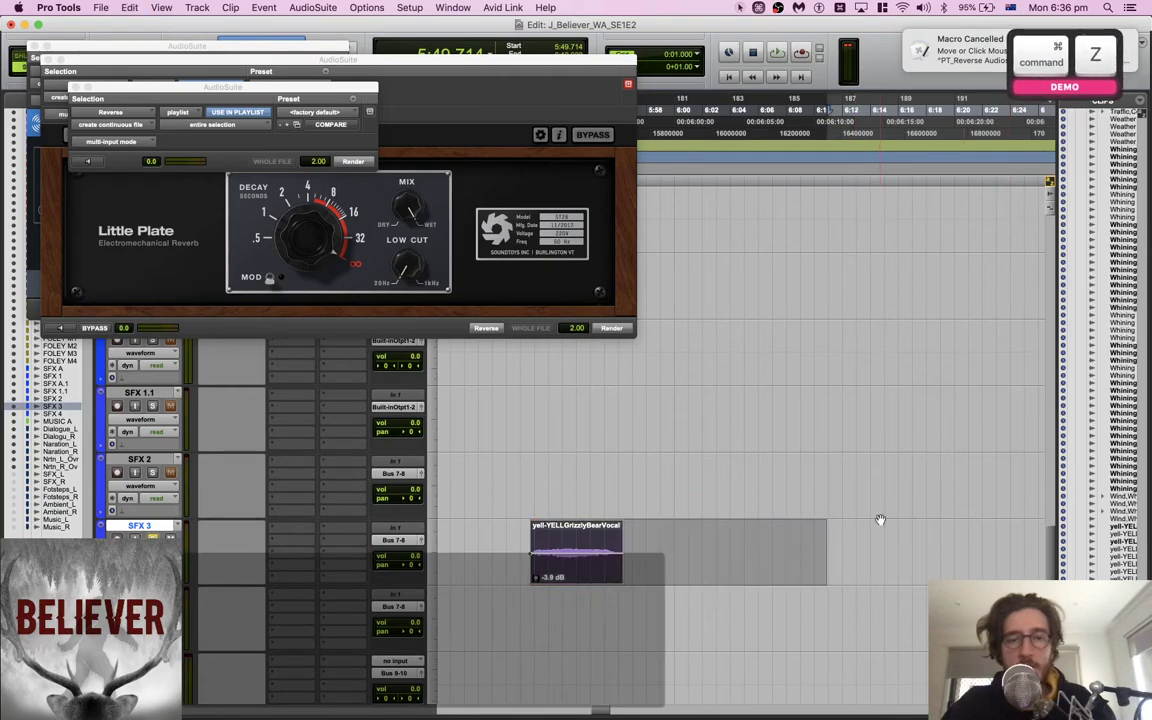
# Try rendering Little Plate on the unreversed SFX 3 growl, play it back and undo the render
pyautogui.click(607, 329)
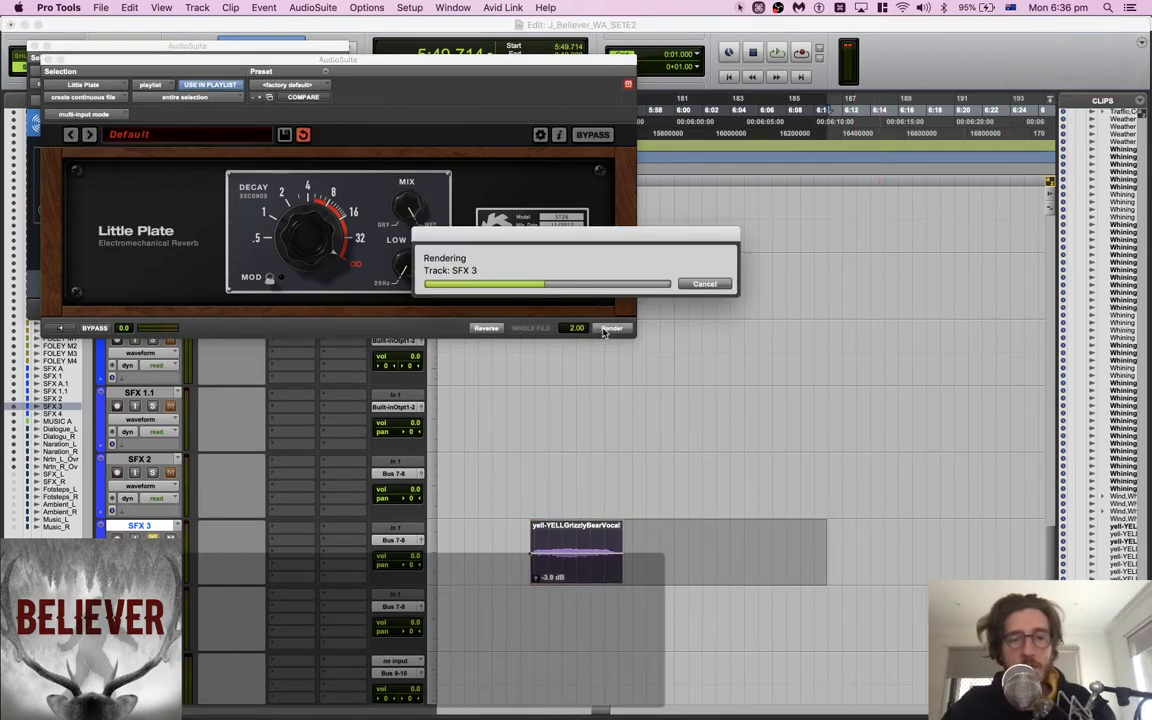
pyautogui.press('space')
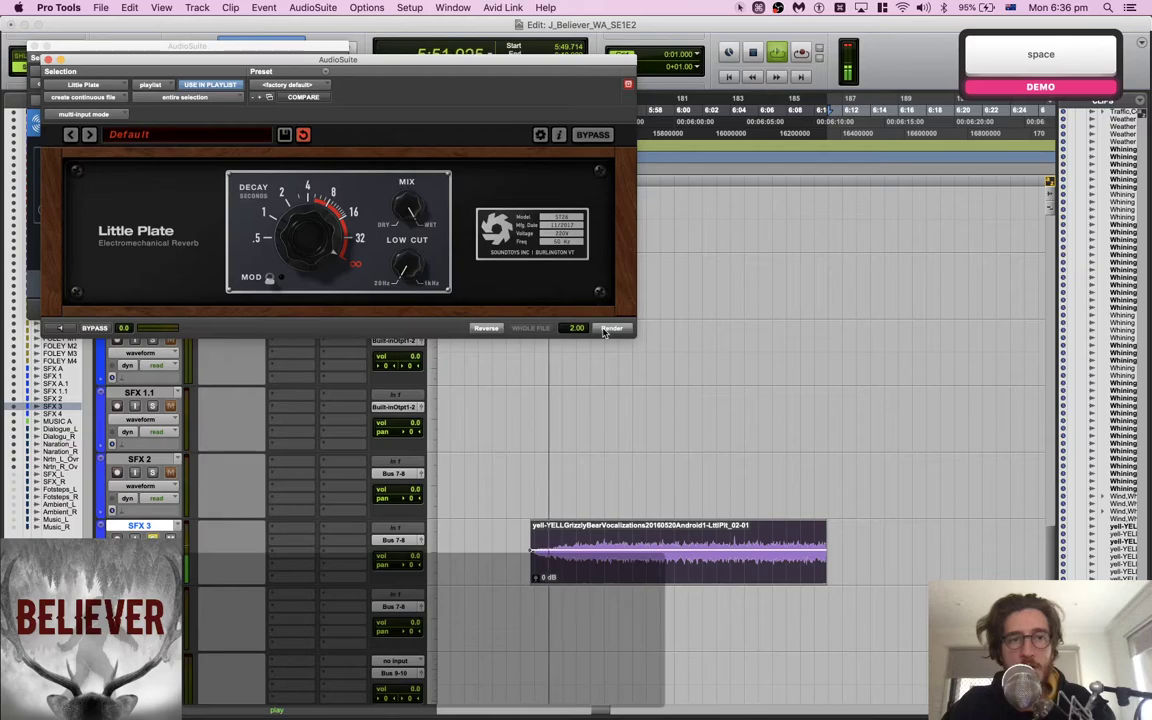
pyautogui.press('super+z')
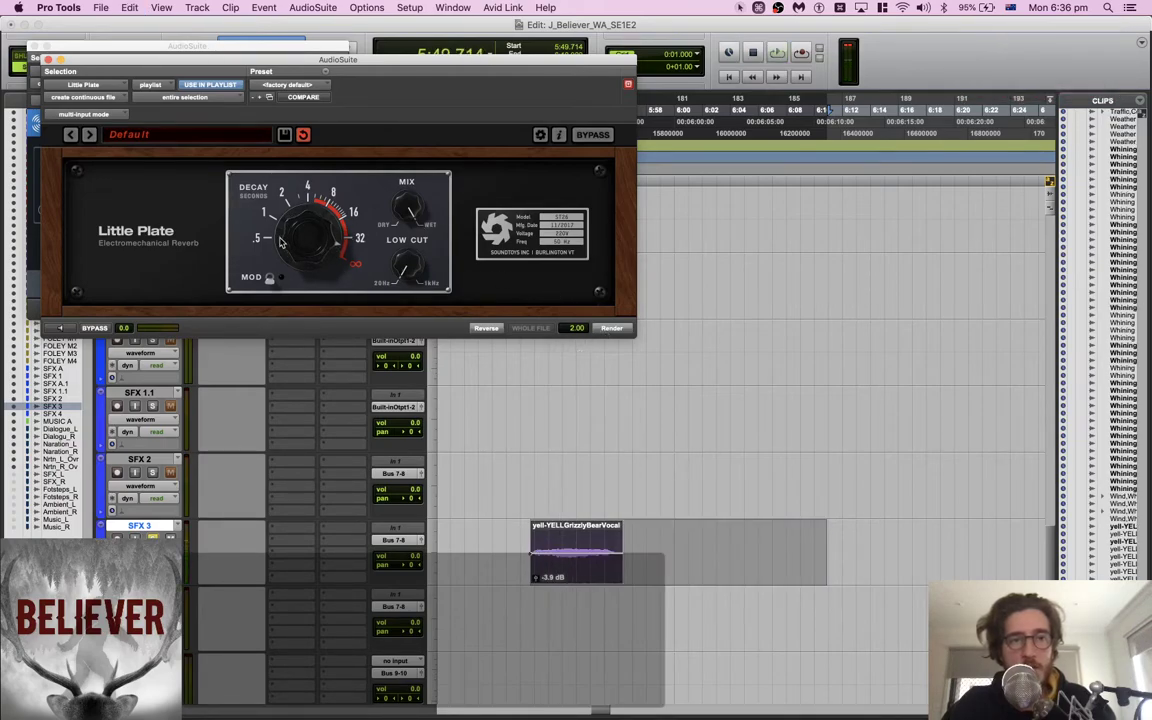
# Render Little Plate on the SFX 3 growl, play the result and add a long fade-out to its tail
pyautogui.press('ctrl')
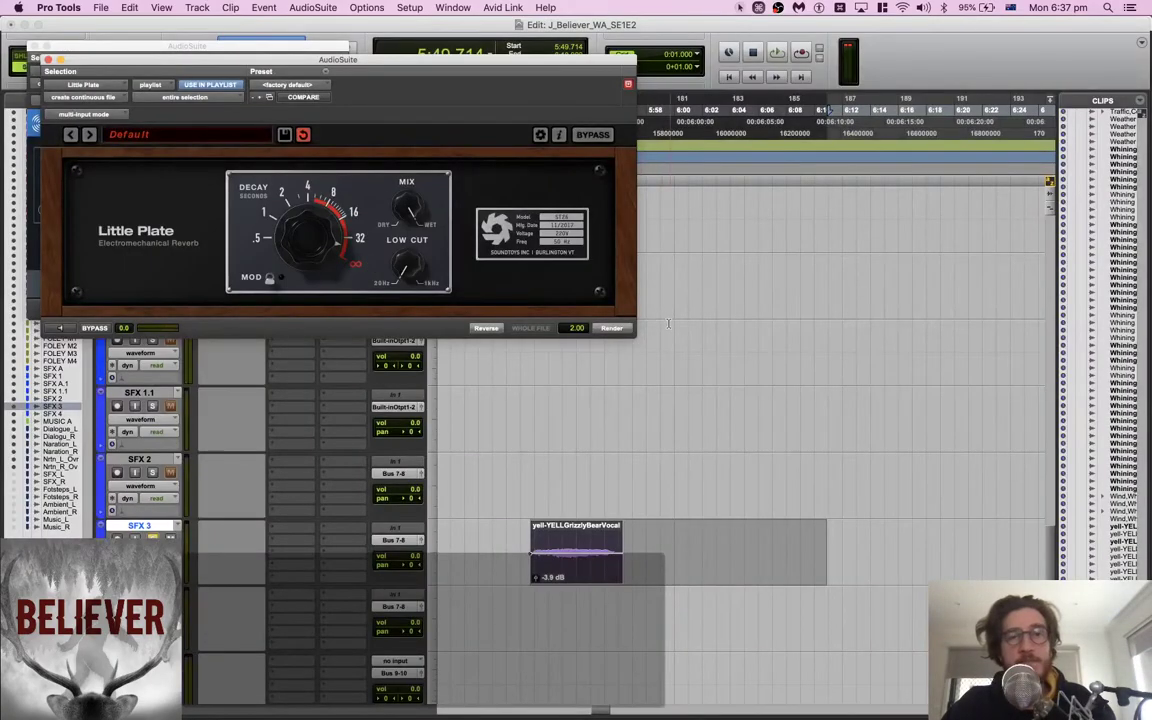
pyautogui.click(630, 329)
pyautogui.press('space')
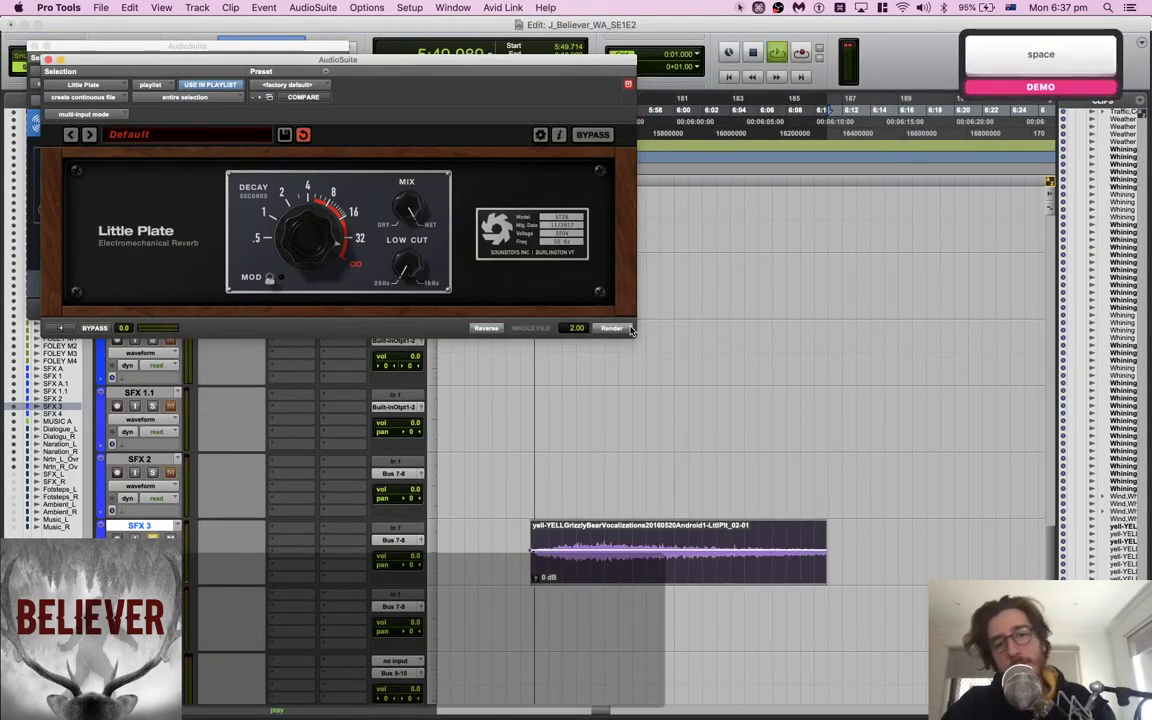
pyautogui.moveTo(823, 541); pyautogui.dragTo(794, 538)
pyautogui.press('f')
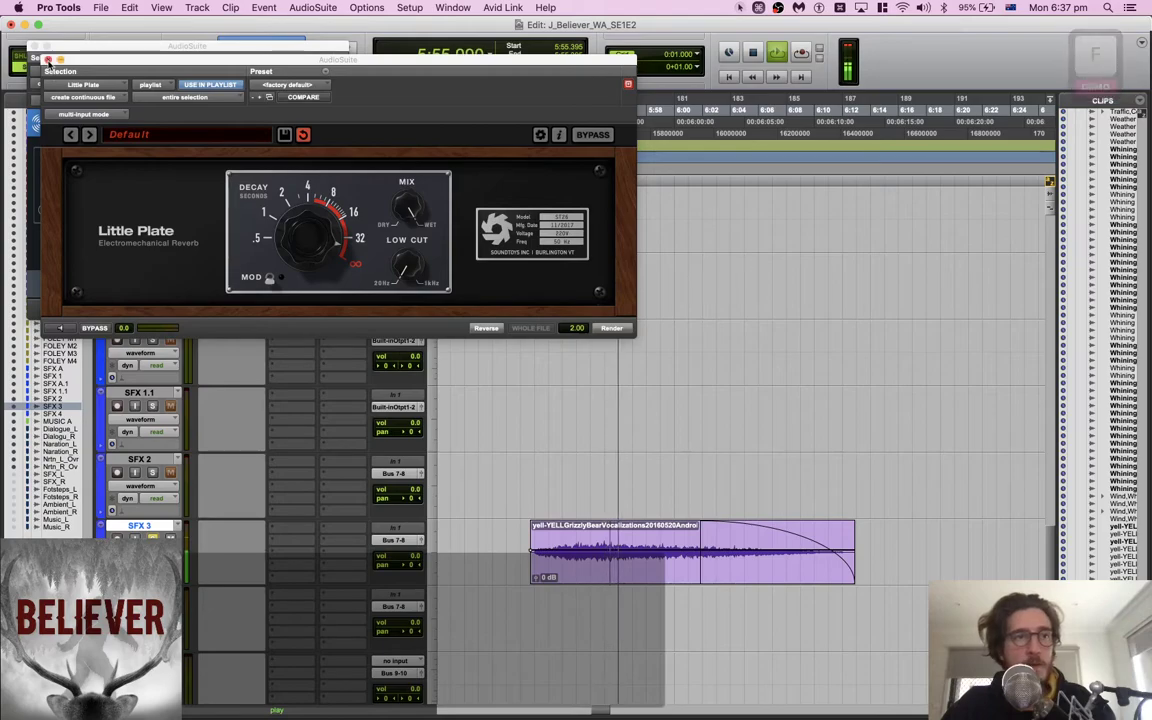
# Close the Little Plate, Reverse and RX AudioSuite windows
pyautogui.click(48, 59)
pyautogui.click(76, 88)
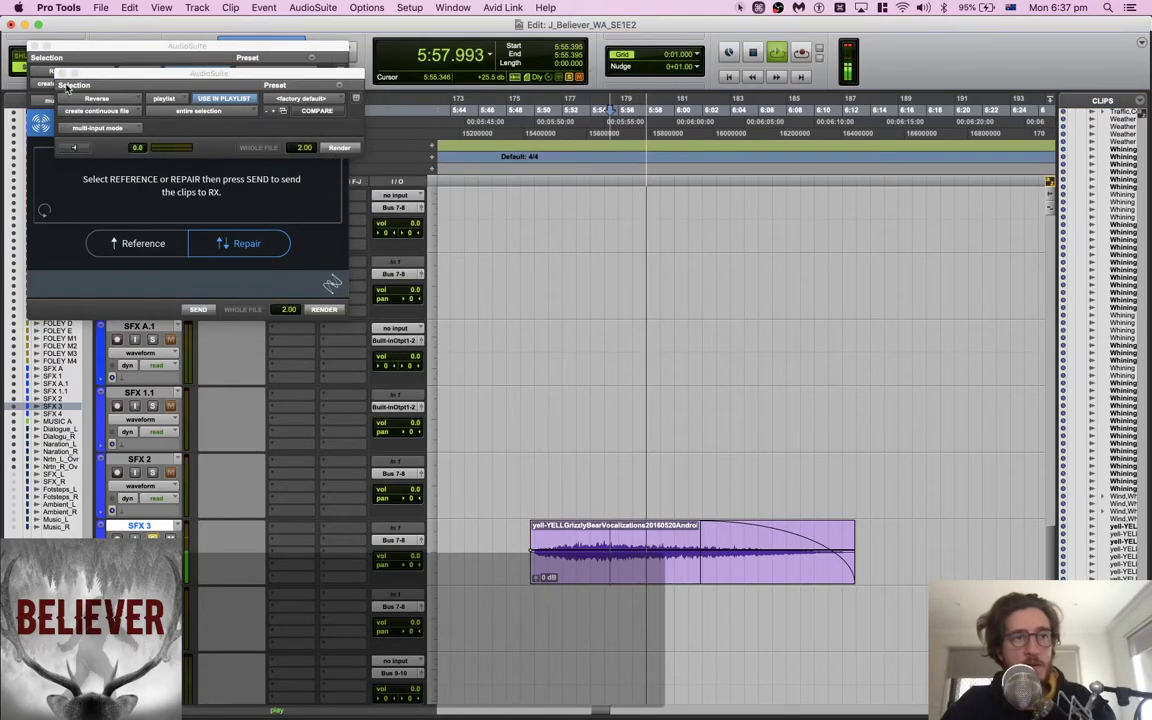
pyautogui.click(63, 74)
pyautogui.click(35, 46)
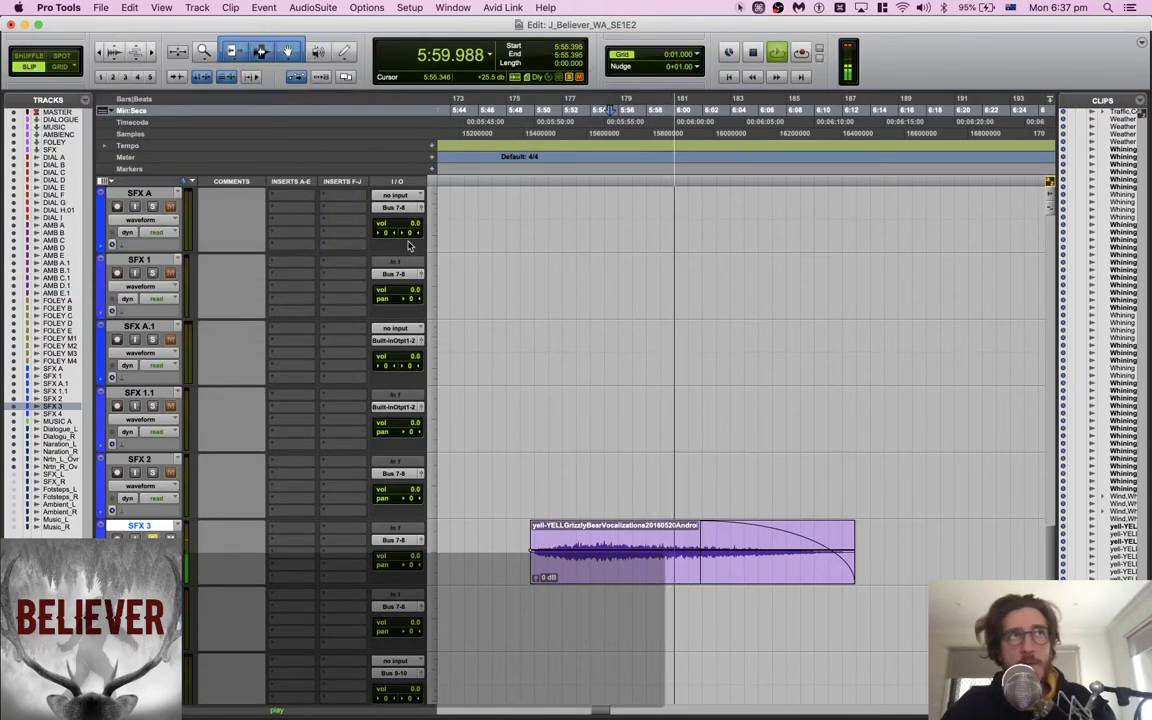
# Move the reverberated SFX 3 growl back to 5:26.987, beneath the growls on SFX 1.1 and SFX 2
pyautogui.keyDown('alt'); pyautogui.scroll(-6, 506, 272); pyautogui.keyUp('alt')
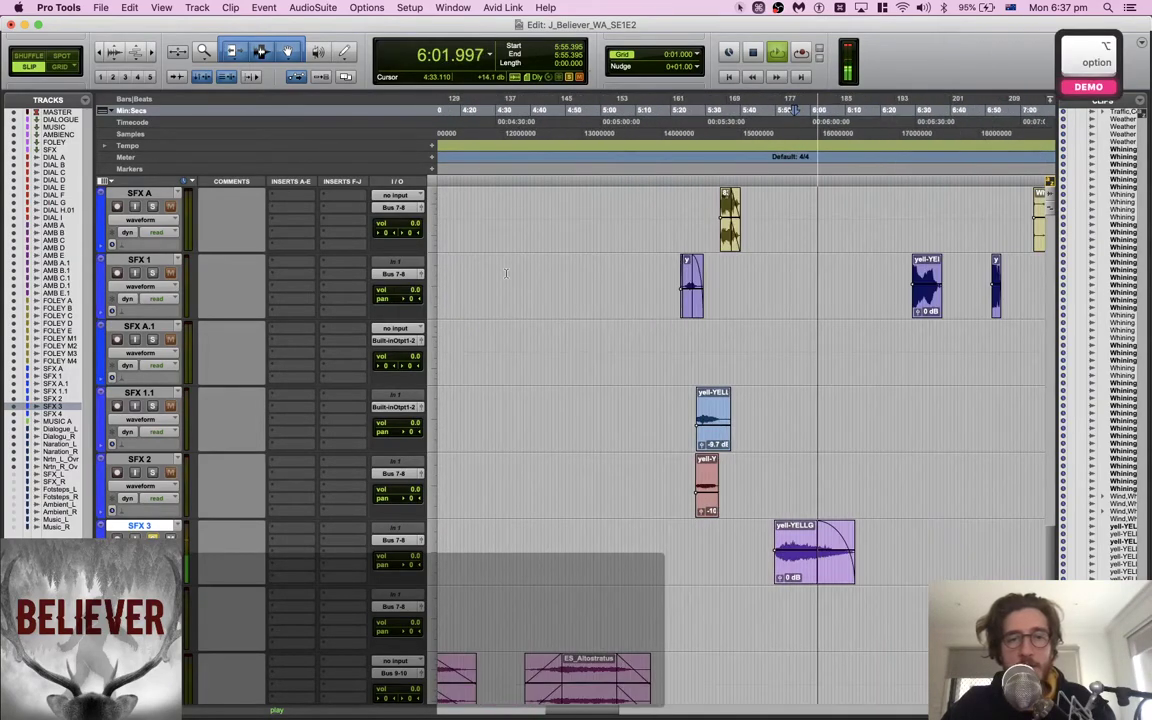
pyautogui.keyDown('alt'); pyautogui.scroll(5, 753, 384); pyautogui.keyUp('alt')
pyautogui.scroll(-2, 746, 386)
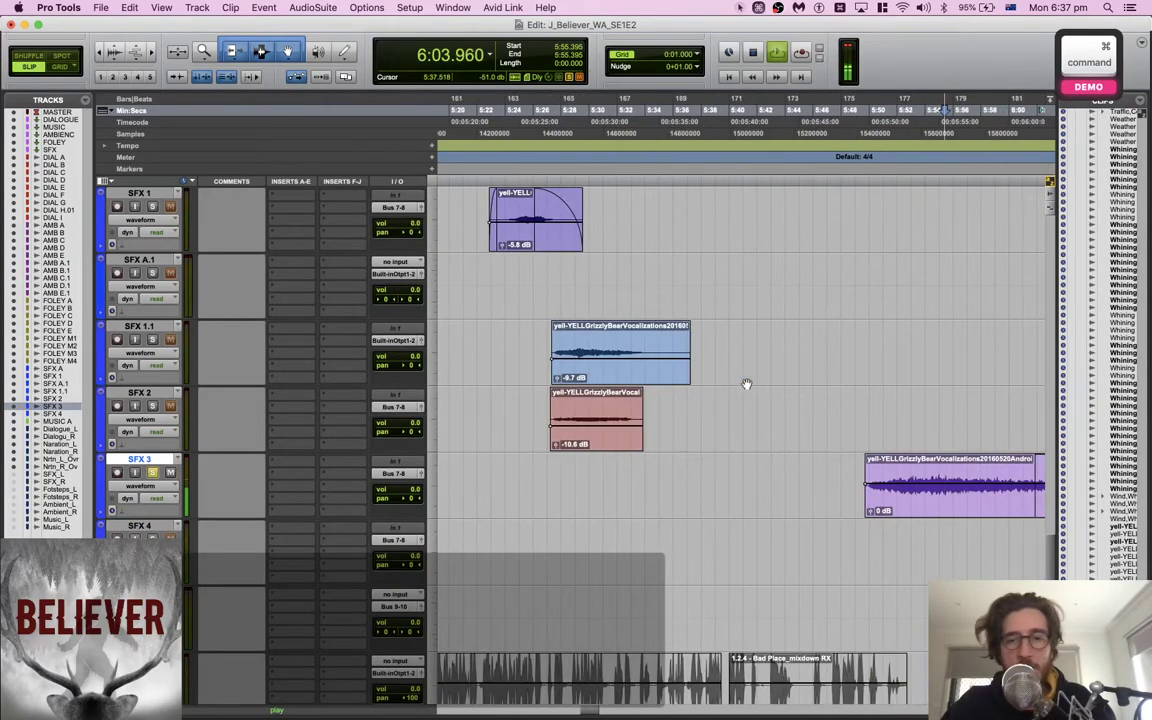
pyautogui.press('space')
pyautogui.moveTo(894, 494); pyautogui.dragTo(576, 494)
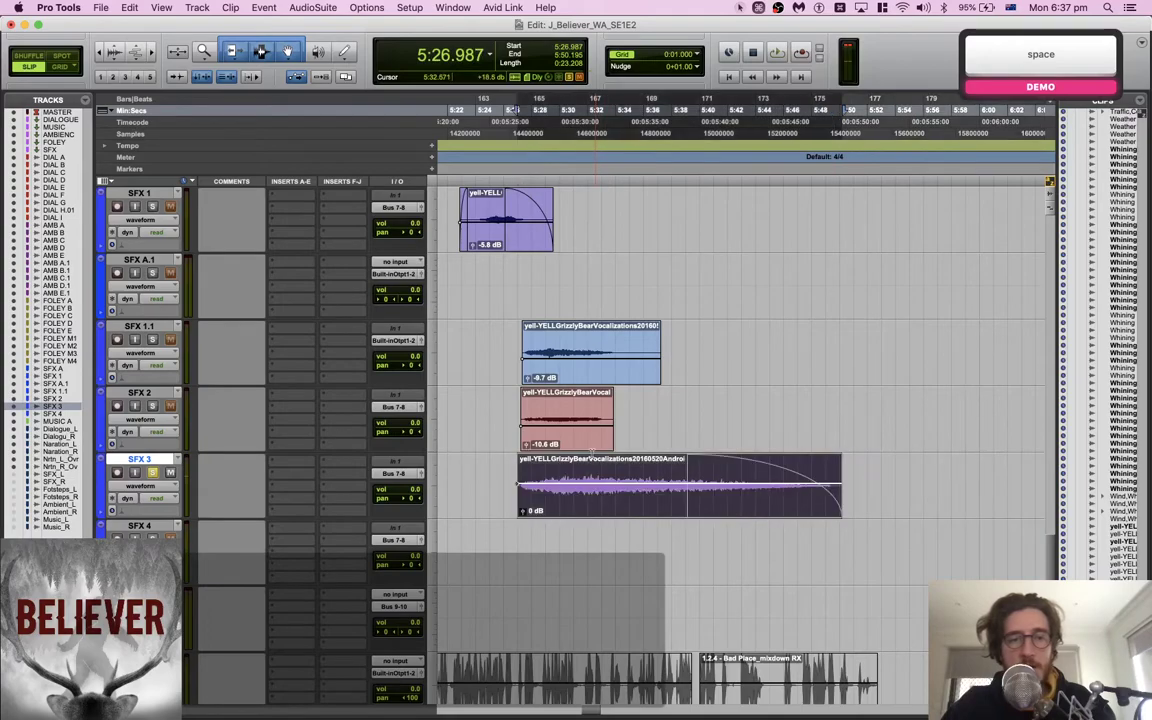
# Mute the growl clip on SFX 2 and play the layered growls from 5:27.232
pyautogui.click(586, 442)
pyautogui.press('super+m')
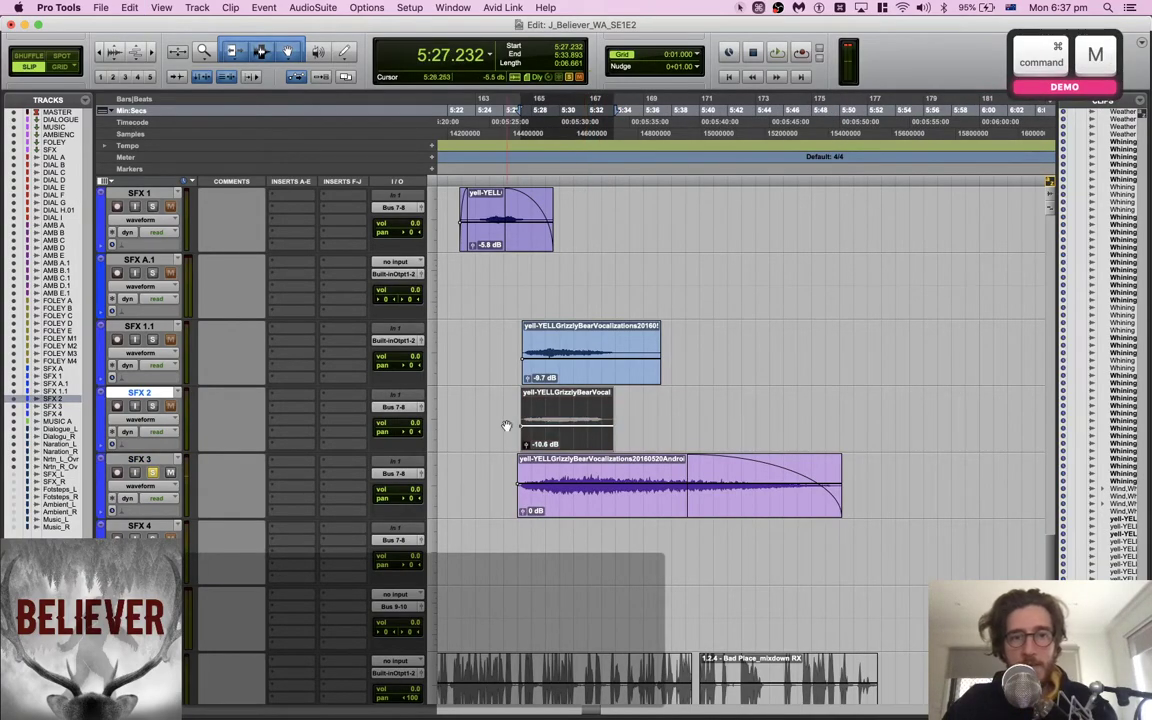
pyautogui.press('space')
pyautogui.press('space')
pyautogui.press('space')
pyautogui.press('space')
pyautogui.press('space')
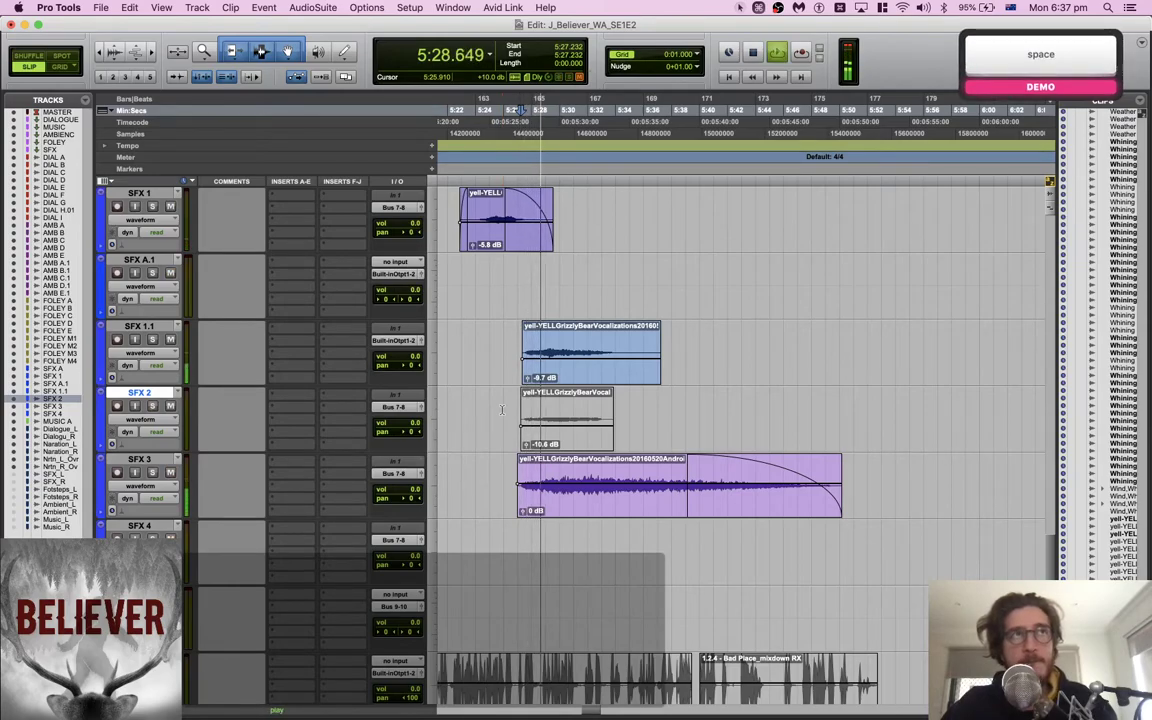
# Set the clip gain to -22.3 dB on the SFX 1.1 growl and -10.6 dB on the SFX 3 growl
pyautogui.moveTo(581, 357); pyautogui.dragTo(581, 367)
pyautogui.moveTo(598, 484); pyautogui.dragTo(599, 492)
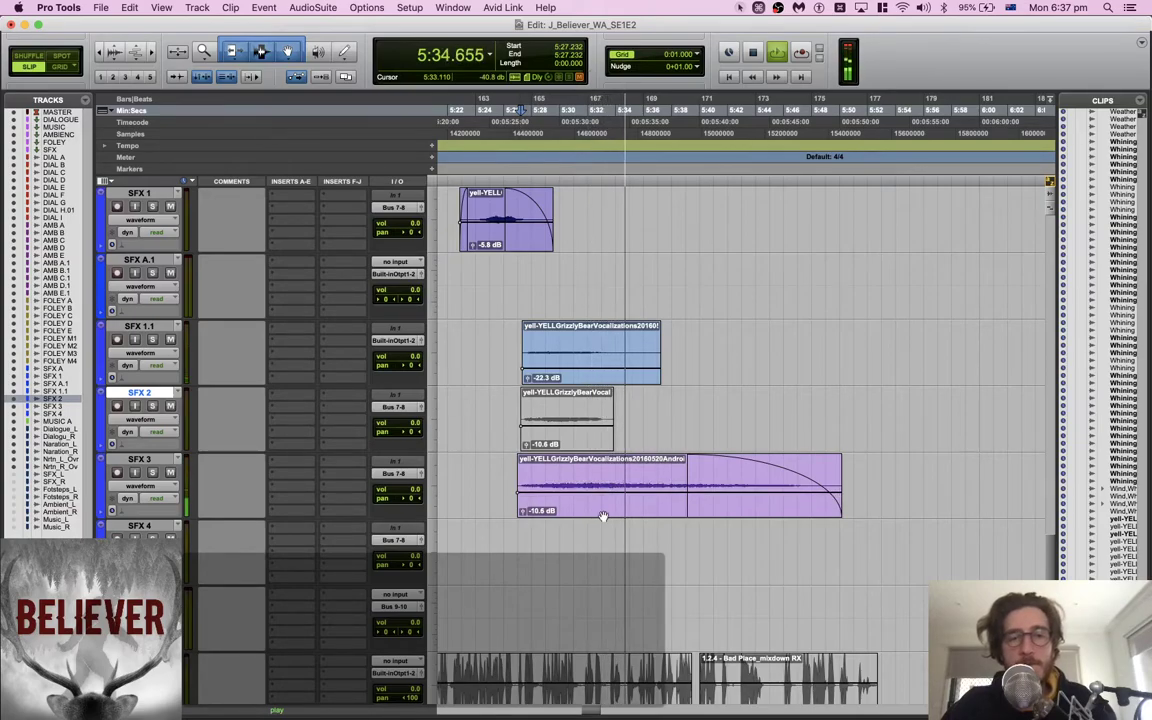
# Copy the SFX 3 growl and lengthen the original clip's fade-out so it starts earlier
pyautogui.click(600, 513)
pyautogui.press('c')
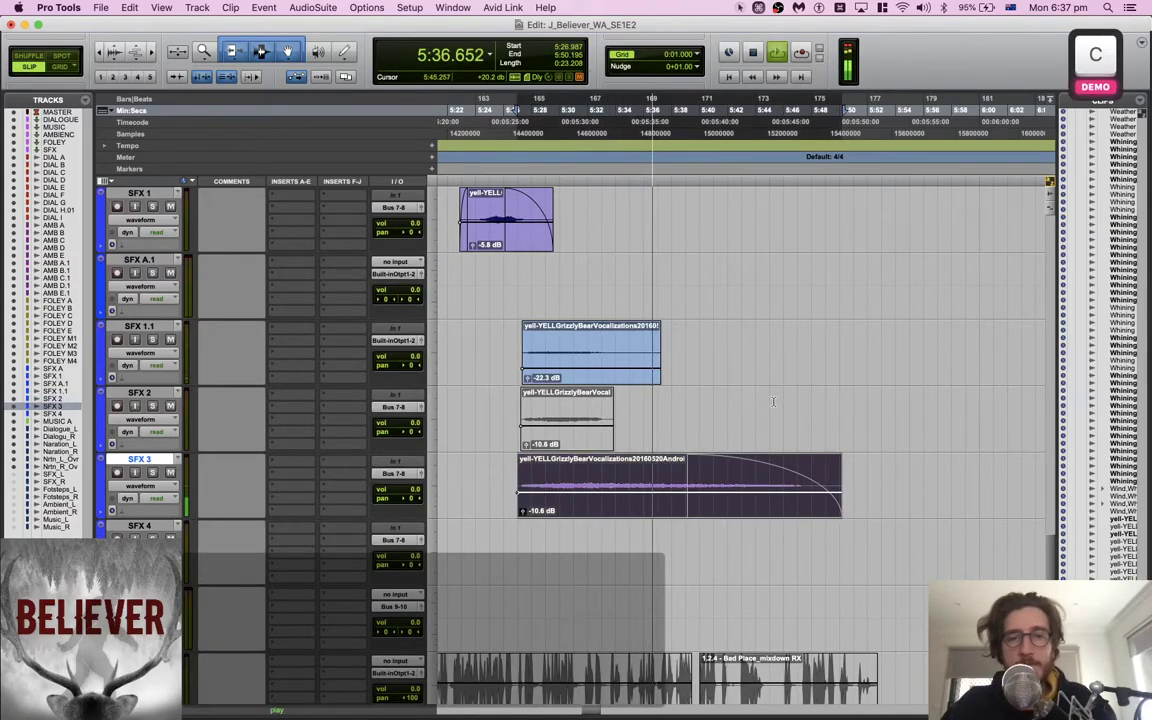
pyautogui.hscroll(1, 773, 401)
pyautogui.moveTo(658, 463); pyautogui.dragTo(613, 460)
# Paste the copied growl on SFX 2 at 5:48.293 and render it with the Reverse AudioSuite process
pyautogui.click(740, 401)
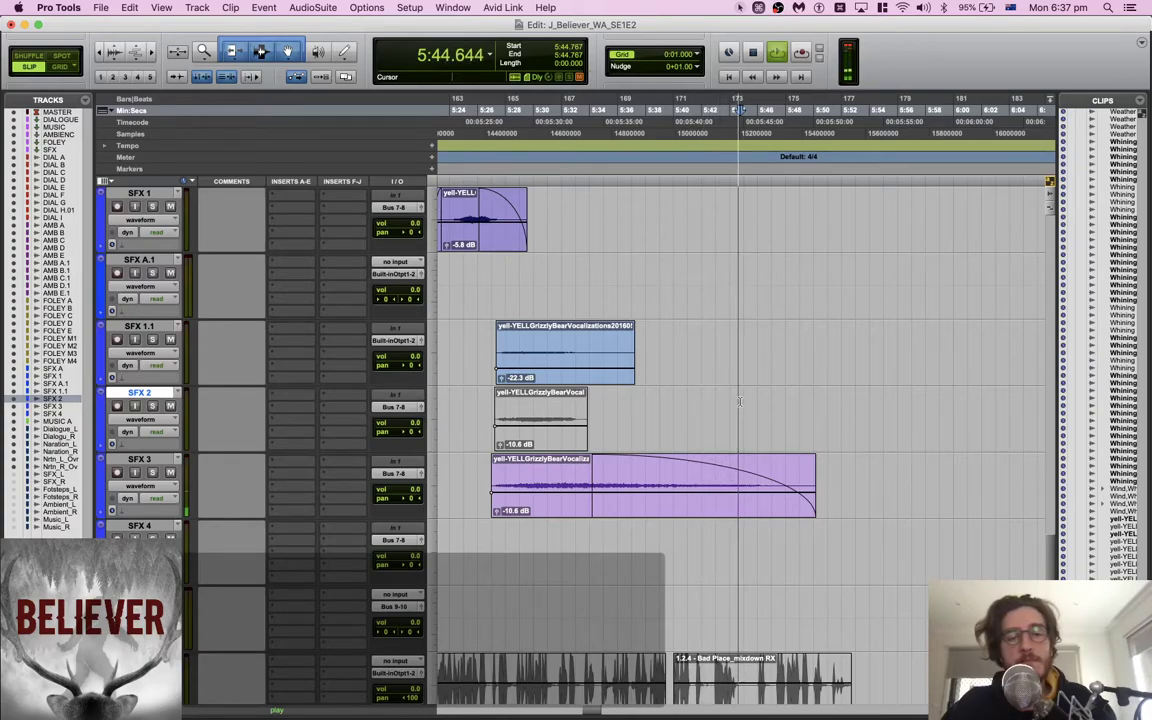
pyautogui.hscroll(1, 740, 401)
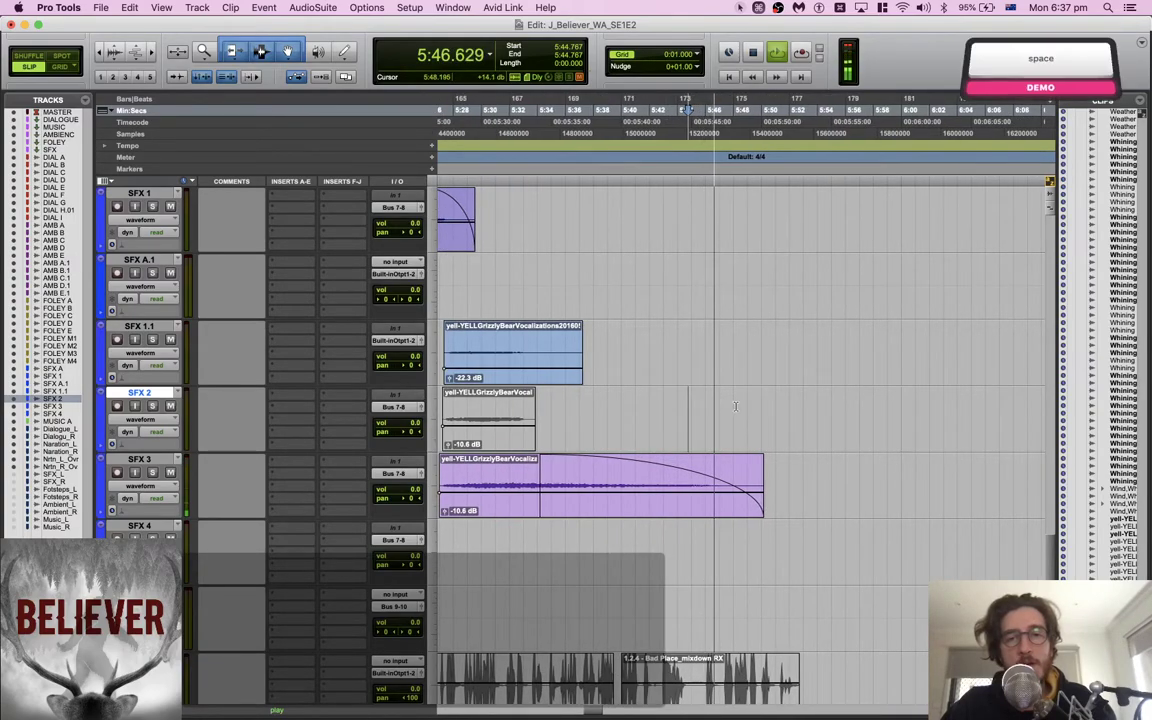
pyautogui.press('super+v')
pyautogui.hscroll(3, 738, 400)
pyautogui.hotkey('alt', 'shift', 'r')
pyautogui.click(325, 134)
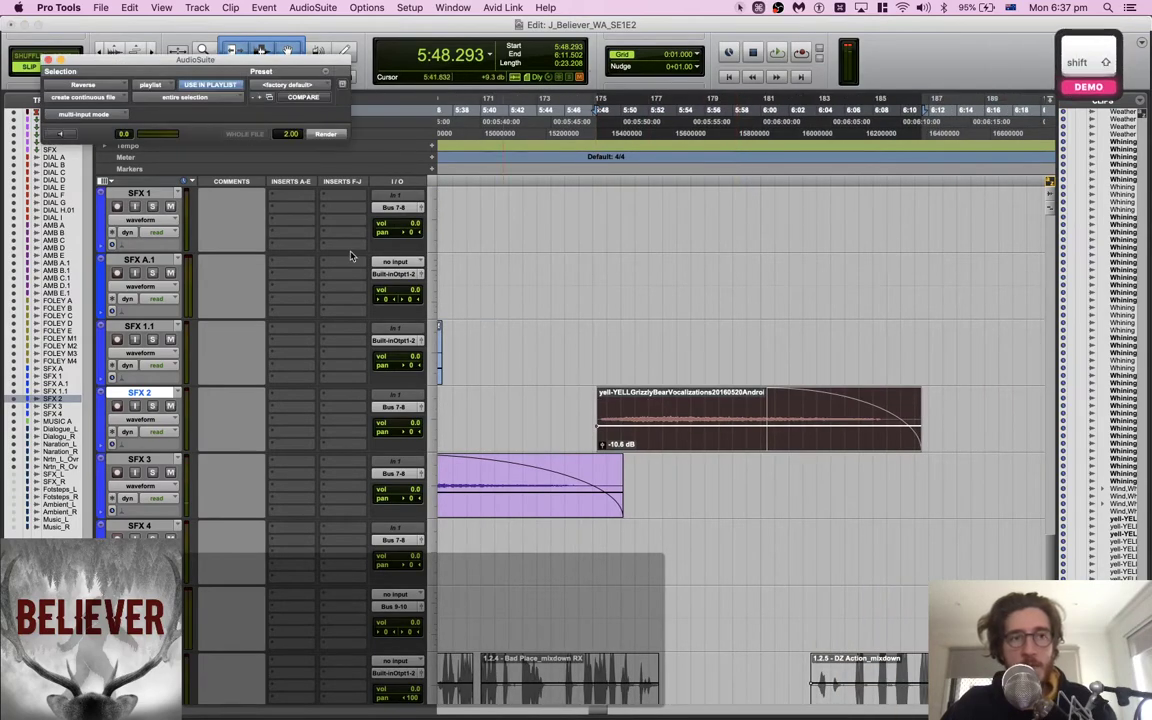
# Audition the reversed SFX 2 growl soloed and in the mix, and set its clip gain to +1.0 dB
pyautogui.press('space')
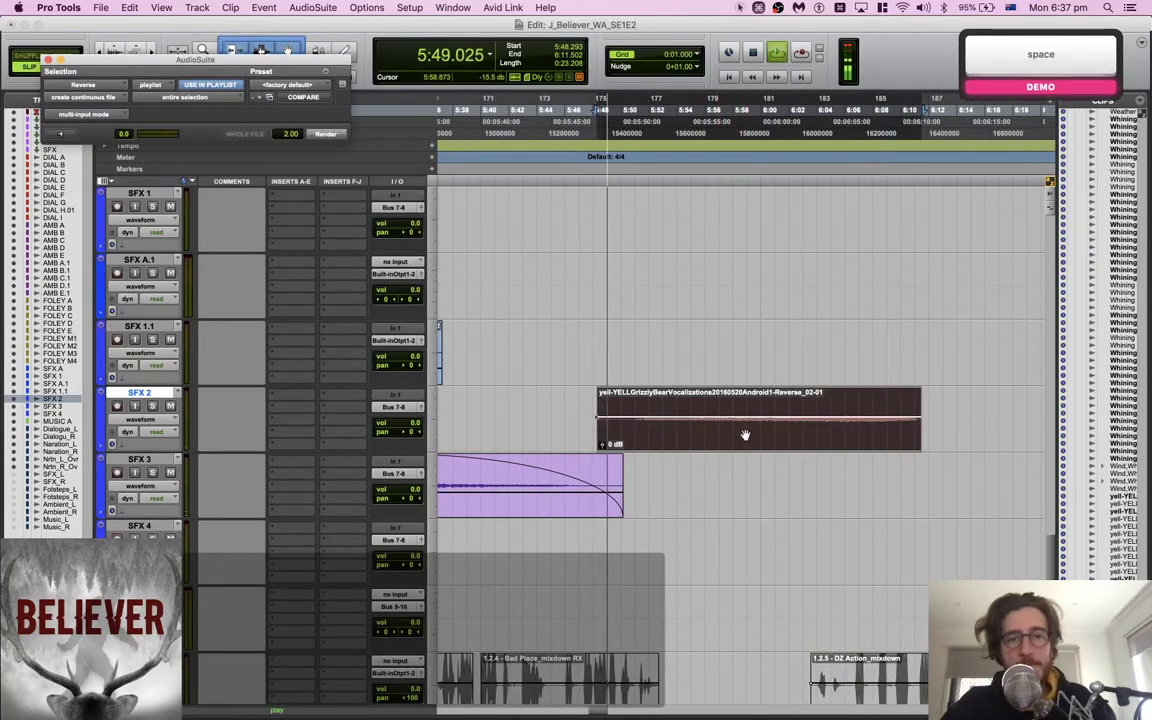
pyautogui.hotkey('shift', 's')
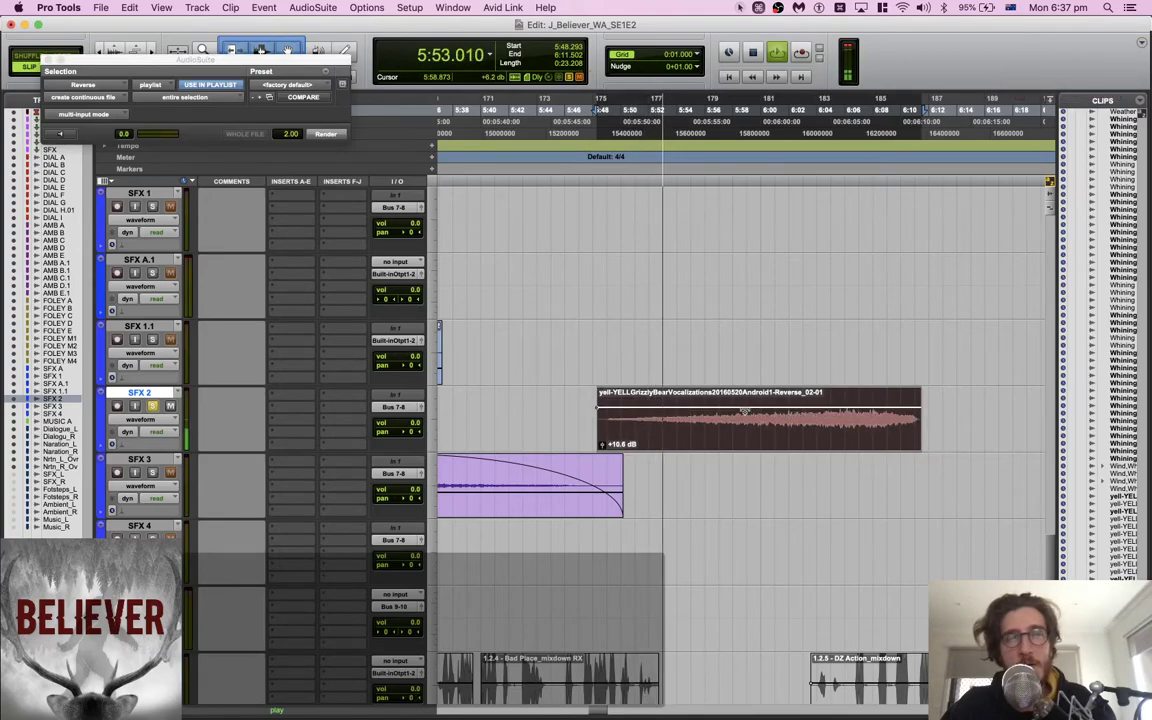
pyautogui.moveTo(744, 411); pyautogui.dragTo(744, 406)
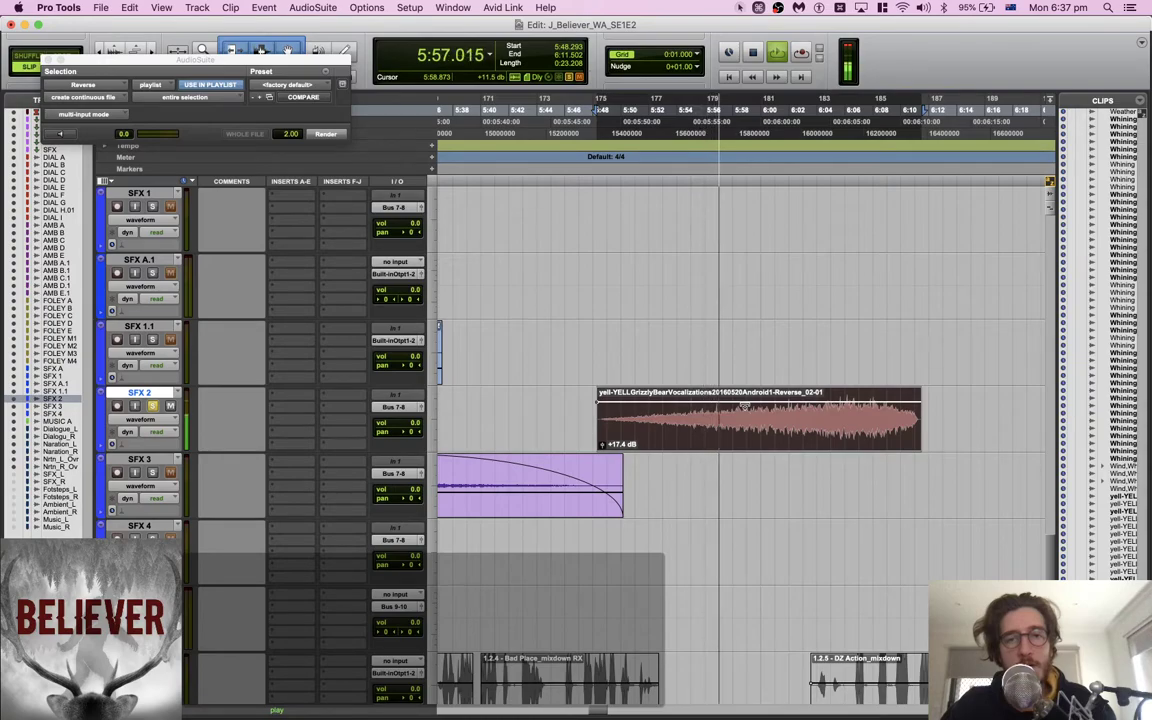
pyautogui.hotkey('shift', 's')
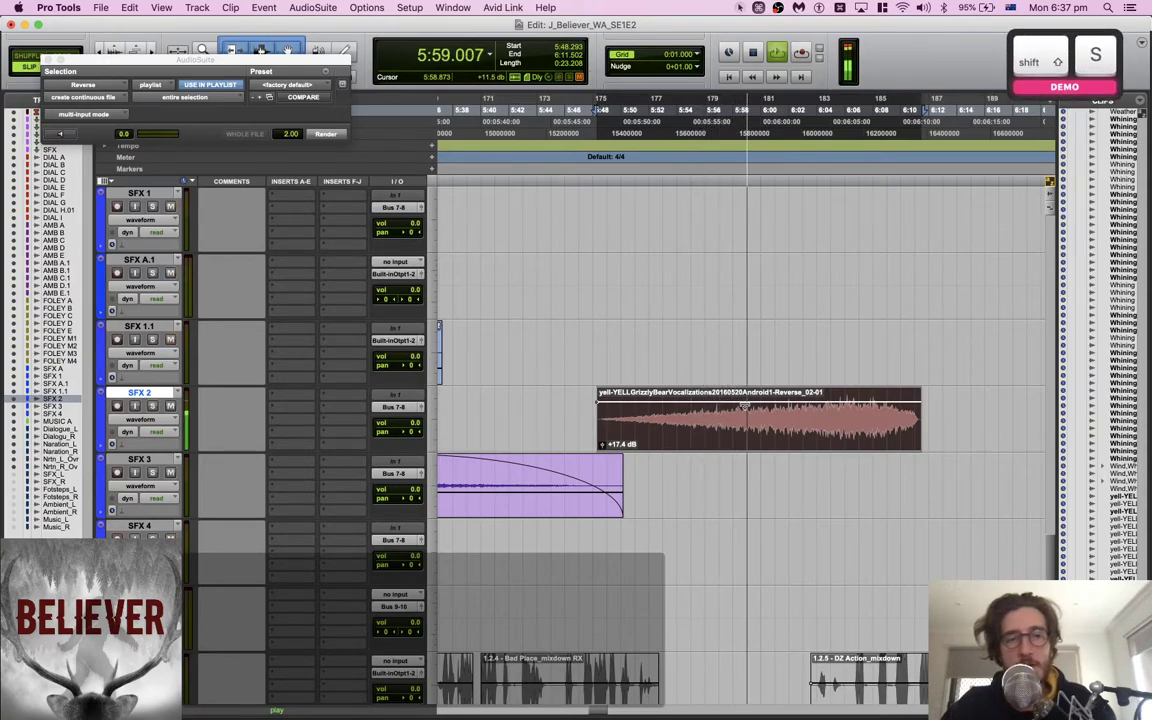
pyautogui.moveTo(744, 406); pyautogui.dragTo(744, 418)
pyautogui.press('space')
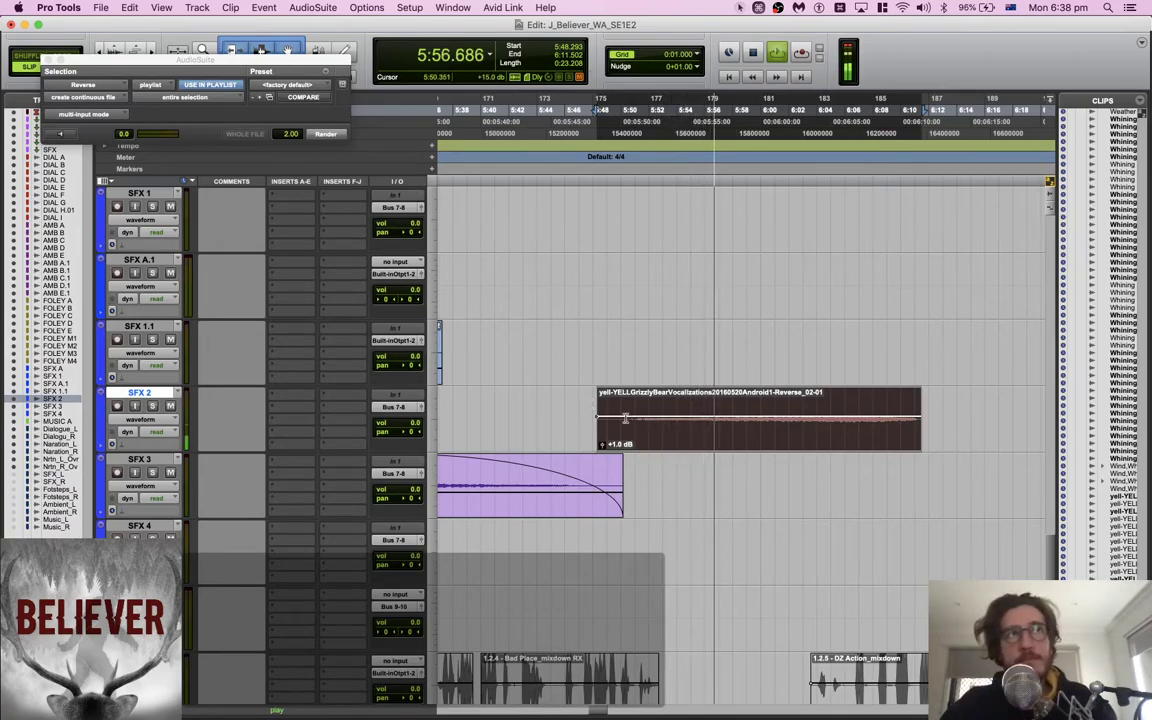
# Audition the first Wind,Whistle,Design 7 clip on AMB B.1 against the mix and set its clip gain to -5.0 dB
pyautogui.scroll(-3, 642, 410)
pyautogui.scroll(5, 642, 410)
pyautogui.scroll(10, 642, 410)
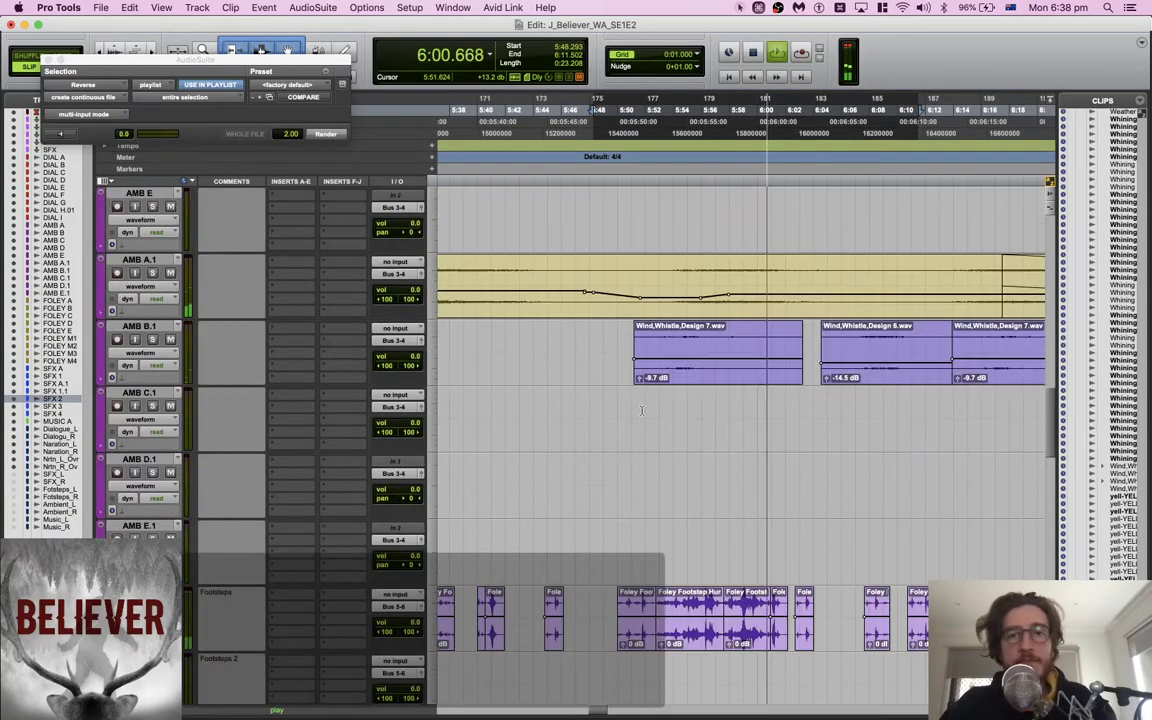
pyautogui.scroll(-3, 642, 410)
pyautogui.press('space')
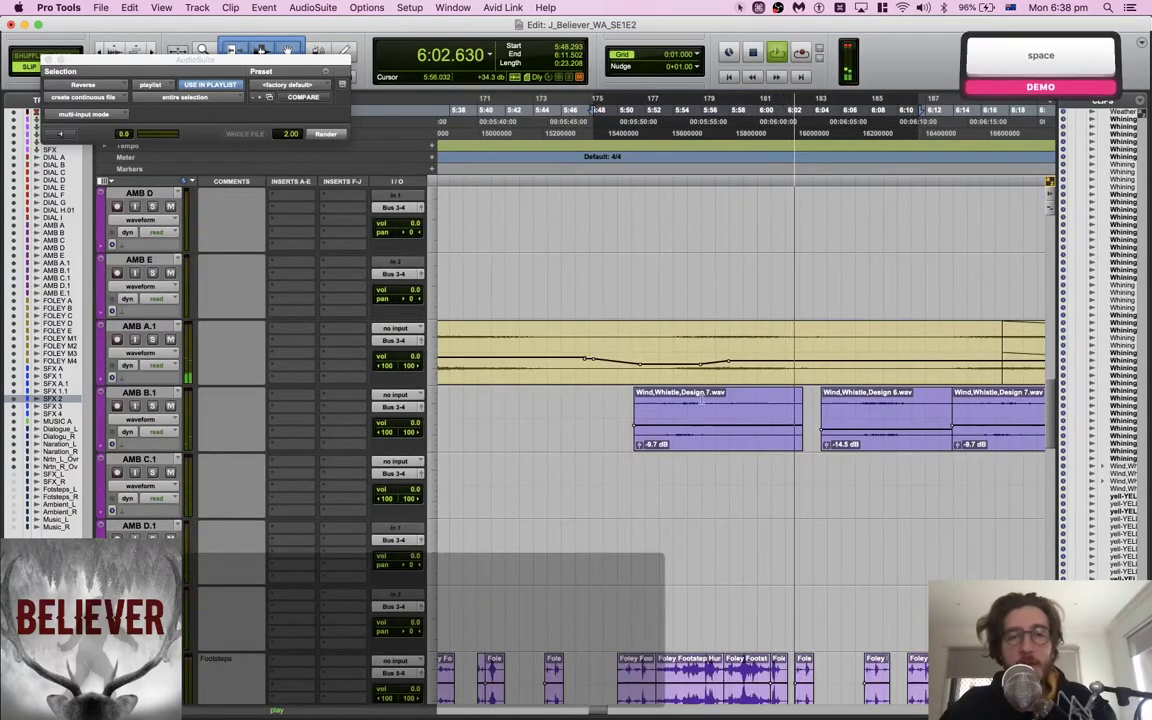
pyautogui.click(701, 440)
pyautogui.moveTo(701, 430); pyautogui.dragTo(704, 382)
pyautogui.press('space')
pyautogui.hotkey('shift', 's')
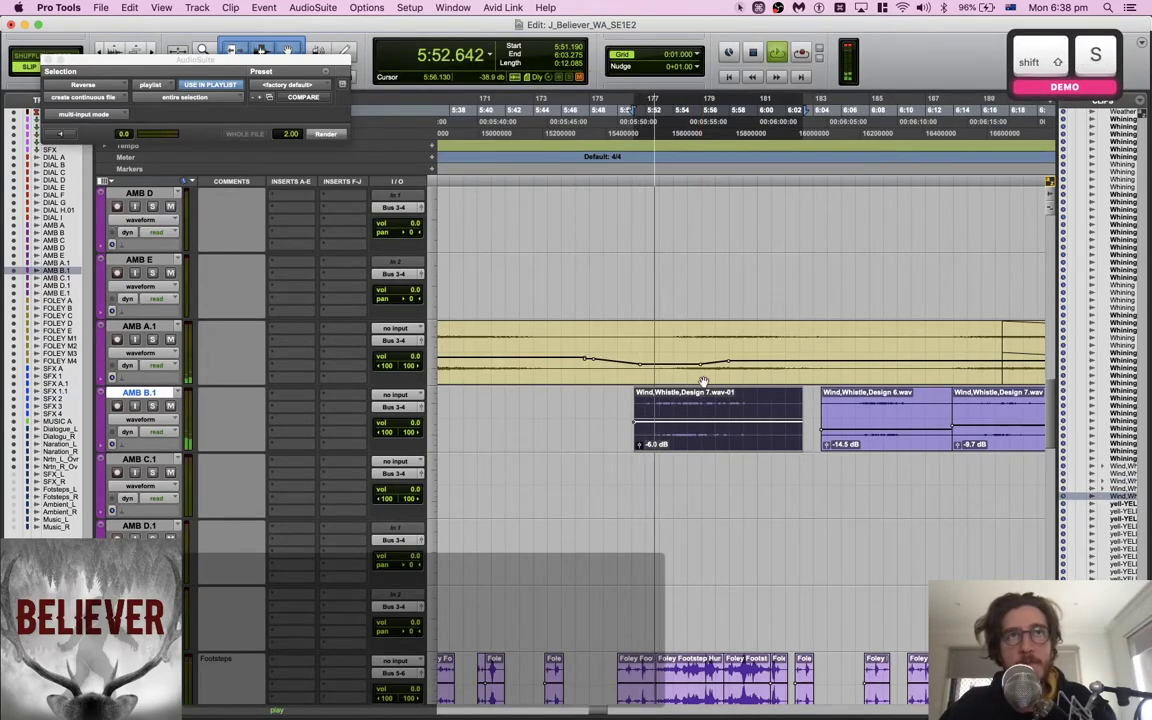
pyautogui.hotkey('shift', 's')
pyautogui.moveTo(702, 428); pyautogui.dragTo(703, 414)
# Set the next two wind whistle clips on AMB B.1 to -10.9 dB and -7.6 dB
pyautogui.hscroll(3, 763, 420)
pyautogui.moveTo(774, 428); pyautogui.dragTo(748, 373)
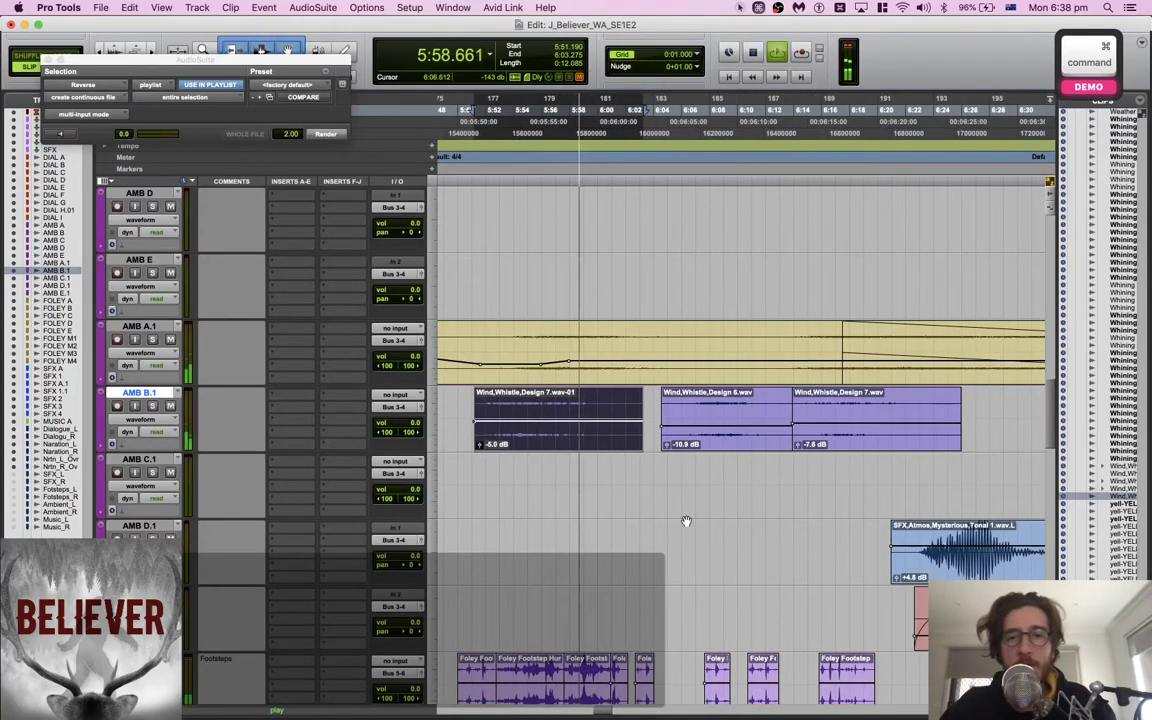
# Play the scene from 6:03.036 and check how the wind ambience sits with the dialogue and footstep tracks
pyautogui.scroll(-5, 684, 525)
pyautogui.hscroll(-5, 684, 525)
pyautogui.scroll(5, 684, 512)
pyautogui.hscroll(4, 684, 512)
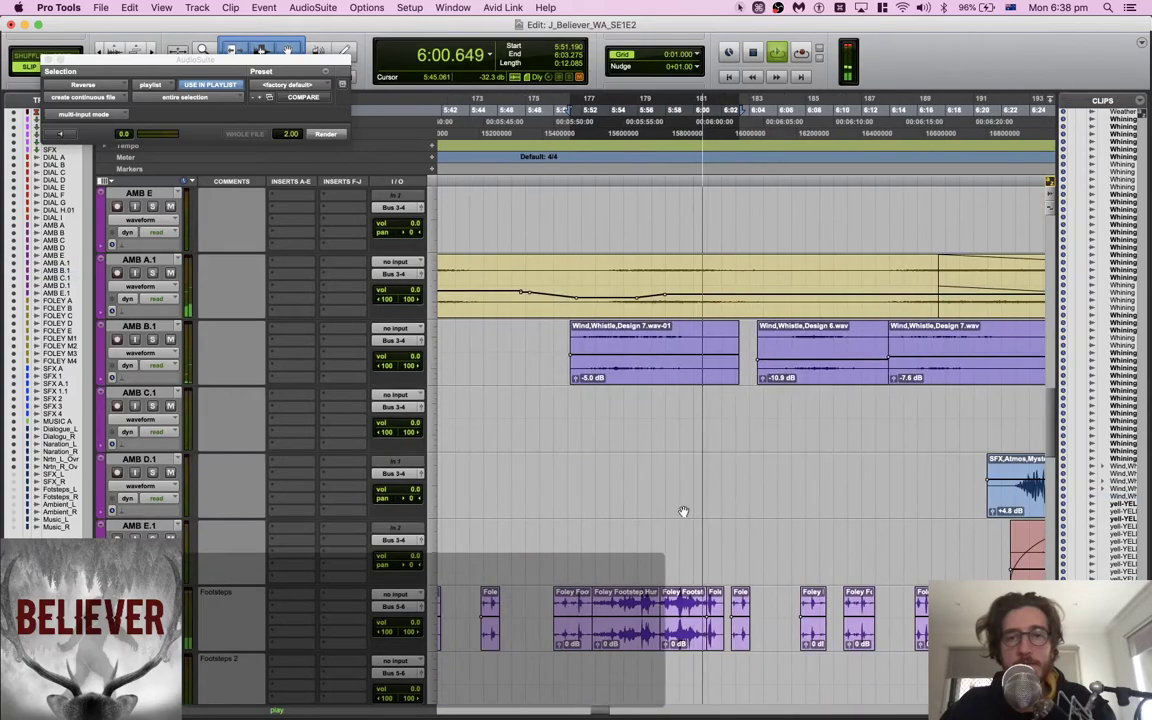
pyautogui.press('space')
pyautogui.click(737, 412)
pyautogui.press('space')
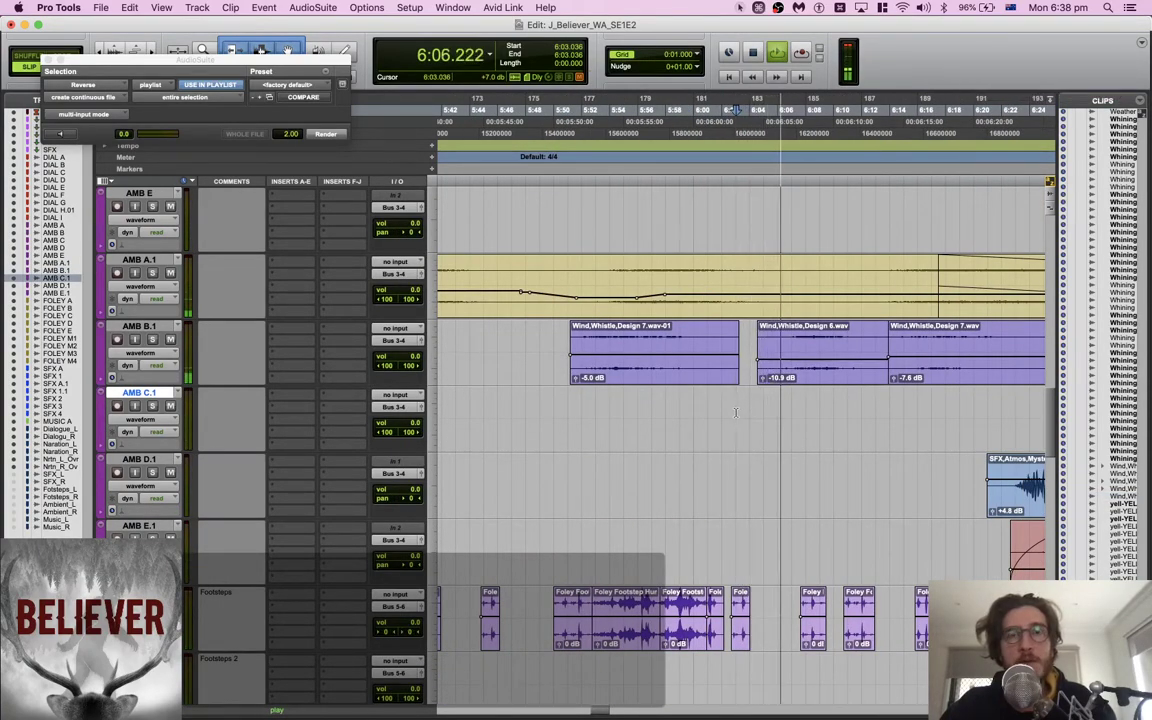
pyautogui.scroll(5, 736, 412)
pyautogui.scroll(10, 736, 412)
pyautogui.scroll(-4, 736, 412)
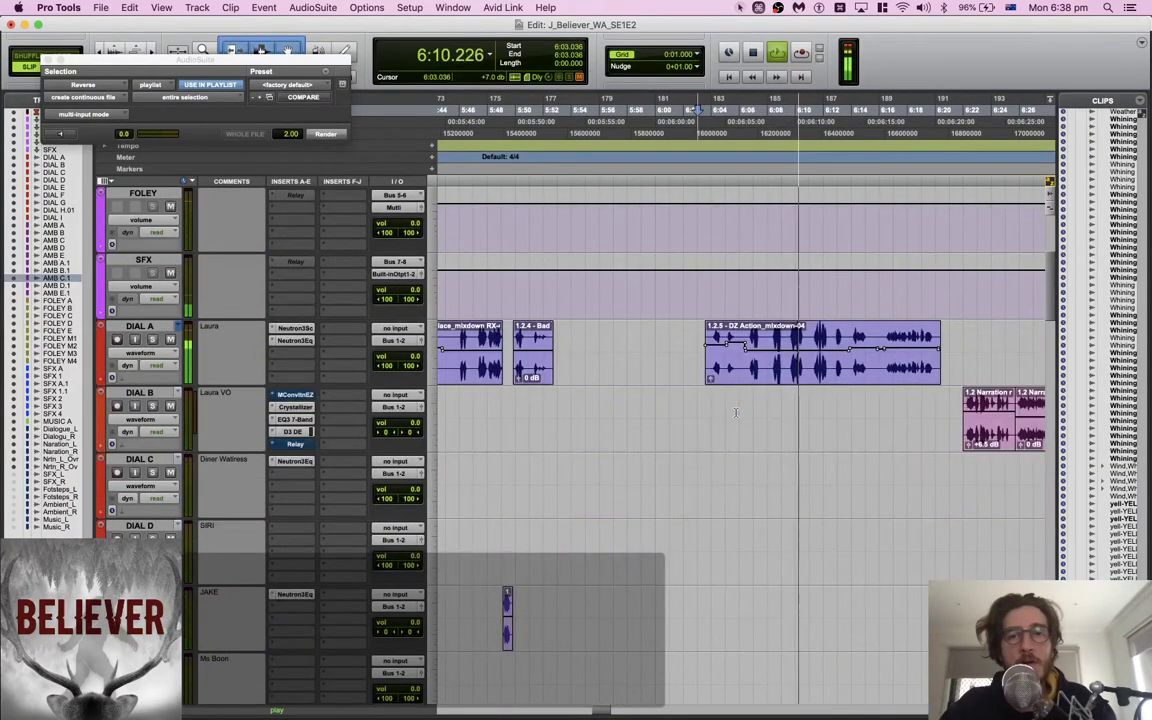
pyautogui.scroll(-15, 736, 412)
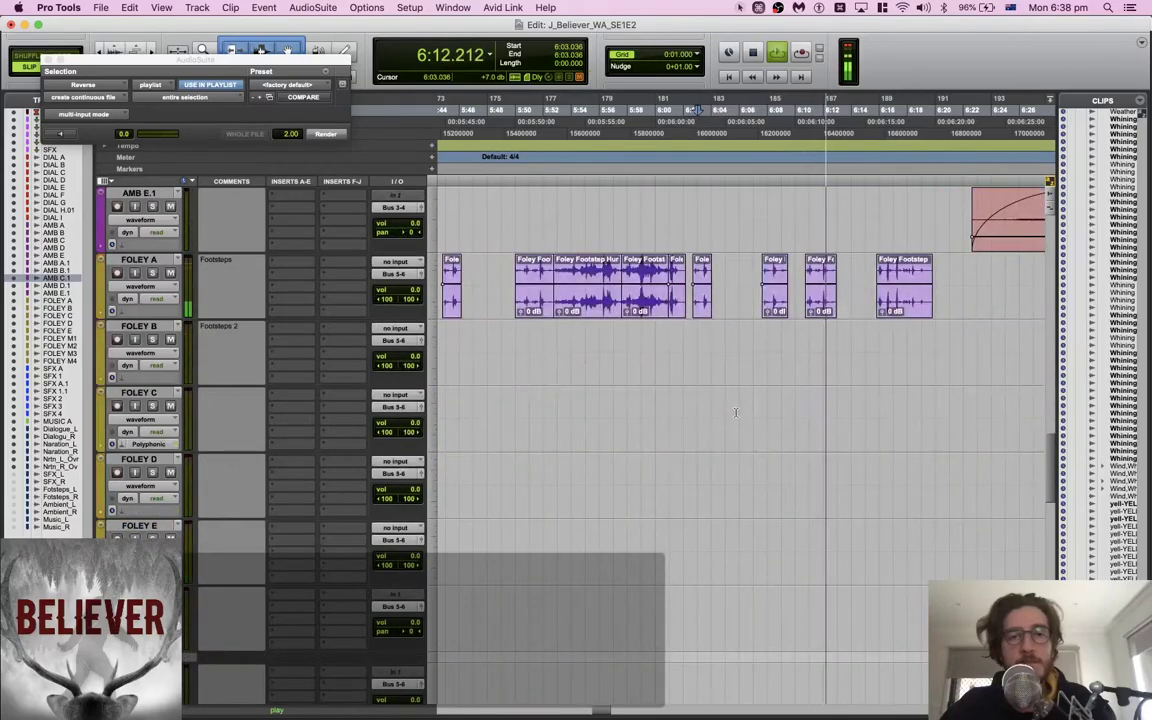
pyautogui.scroll(-3, 735, 412)
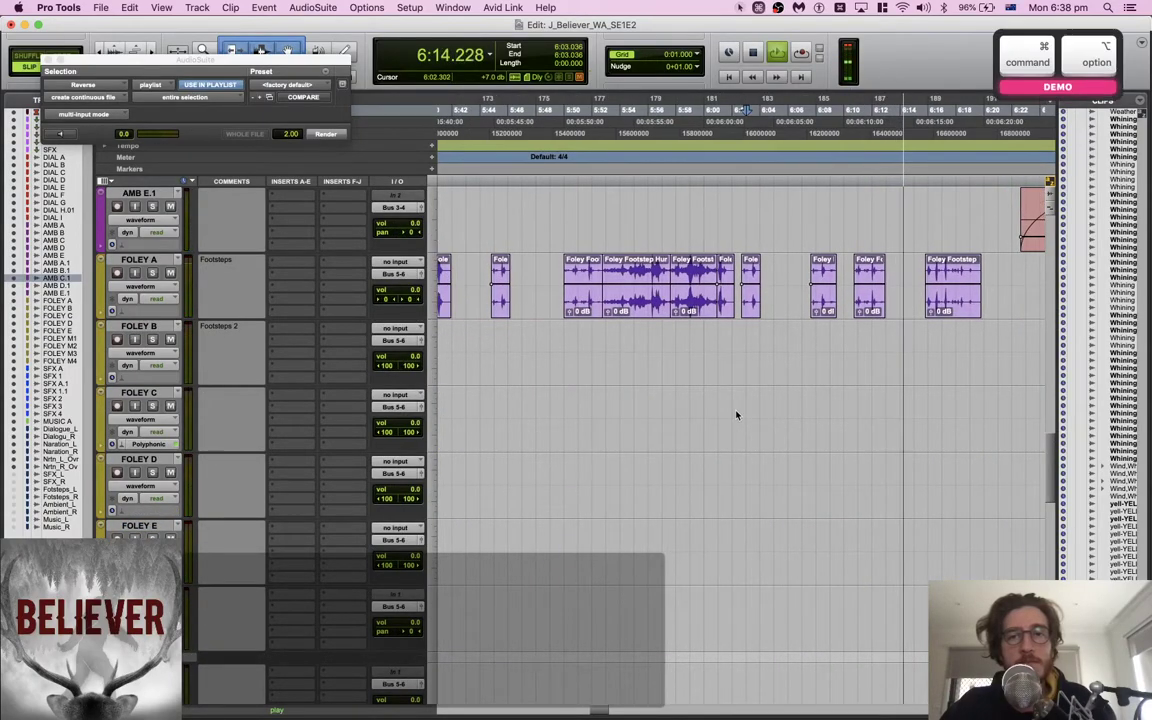
# Play the scene from 5:33.453 and examine the layered and reversed growls on the SFX tracks
pyautogui.hscroll(-3, 735, 412)
pyautogui.press('space')
pyautogui.click(631, 340)
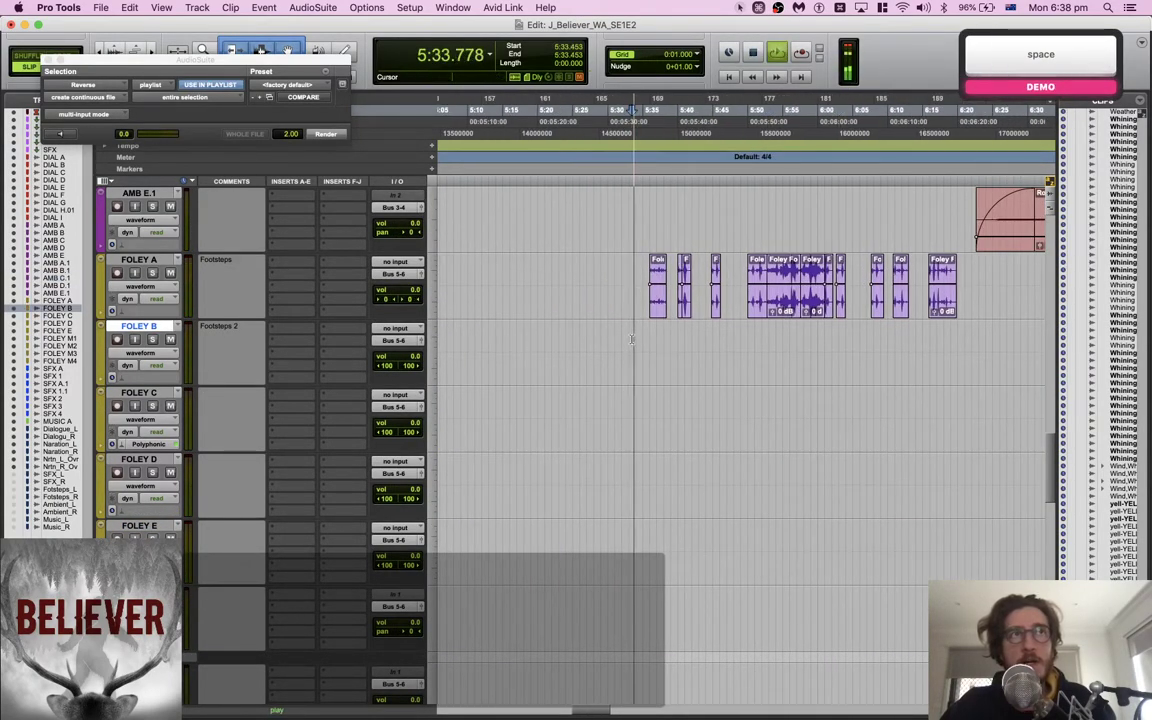
pyautogui.scroll(-10, 631, 340)
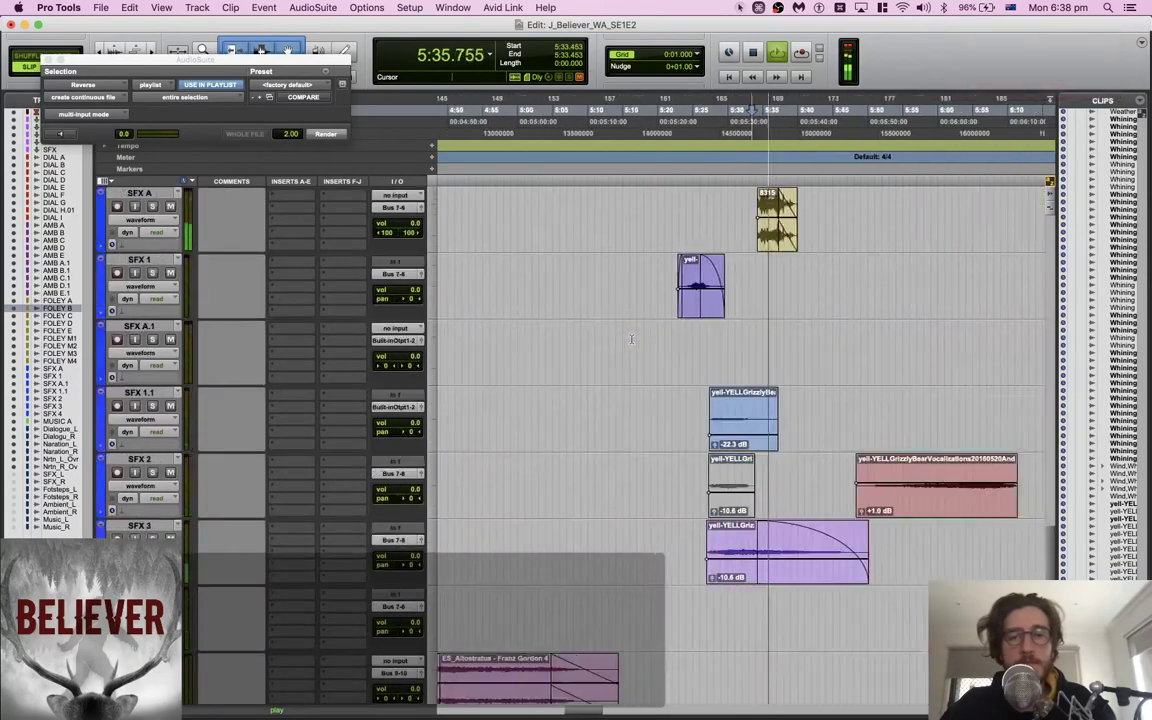
pyautogui.scroll(-3, 631, 339)
pyautogui.hscroll(4, 631, 339)
pyautogui.scroll(3, 631, 339)
pyautogui.hscroll(-8, 631, 339)
pyautogui.hscroll(7, 631, 339)
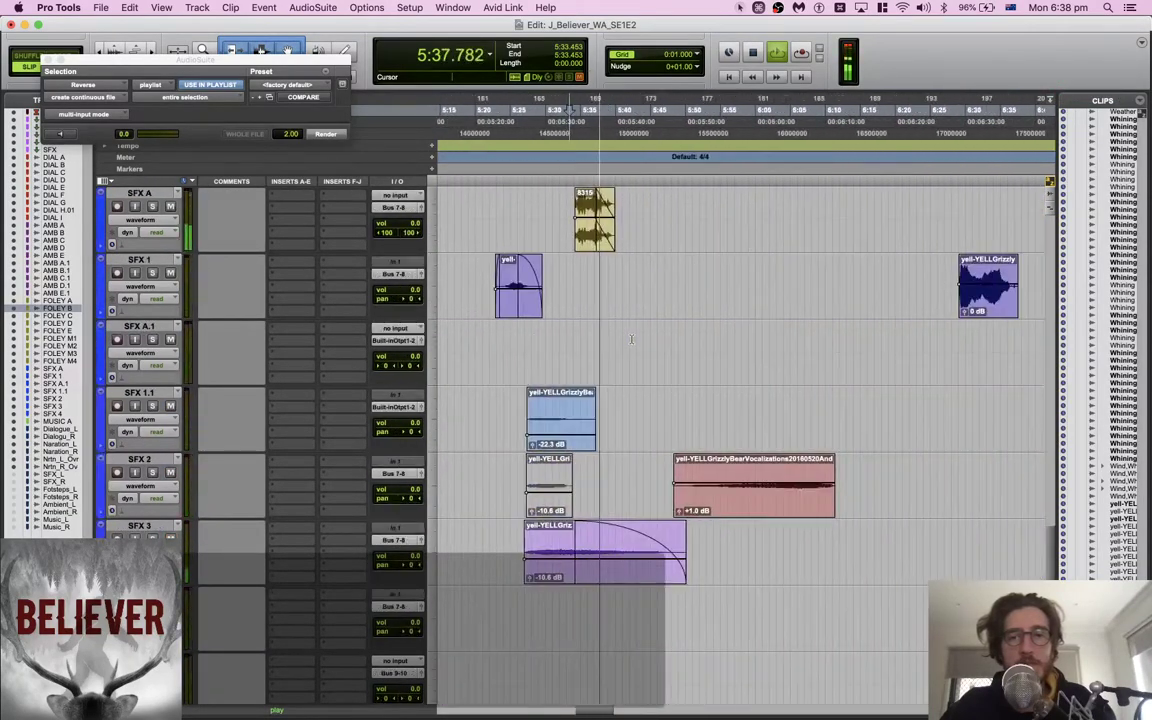
pyautogui.scroll(2, 631, 340)
pyautogui.hscroll(-1, 631, 340)
pyautogui.scroll(1, 631, 340)
# Save the session and stop playback
pyautogui.press('super+s')
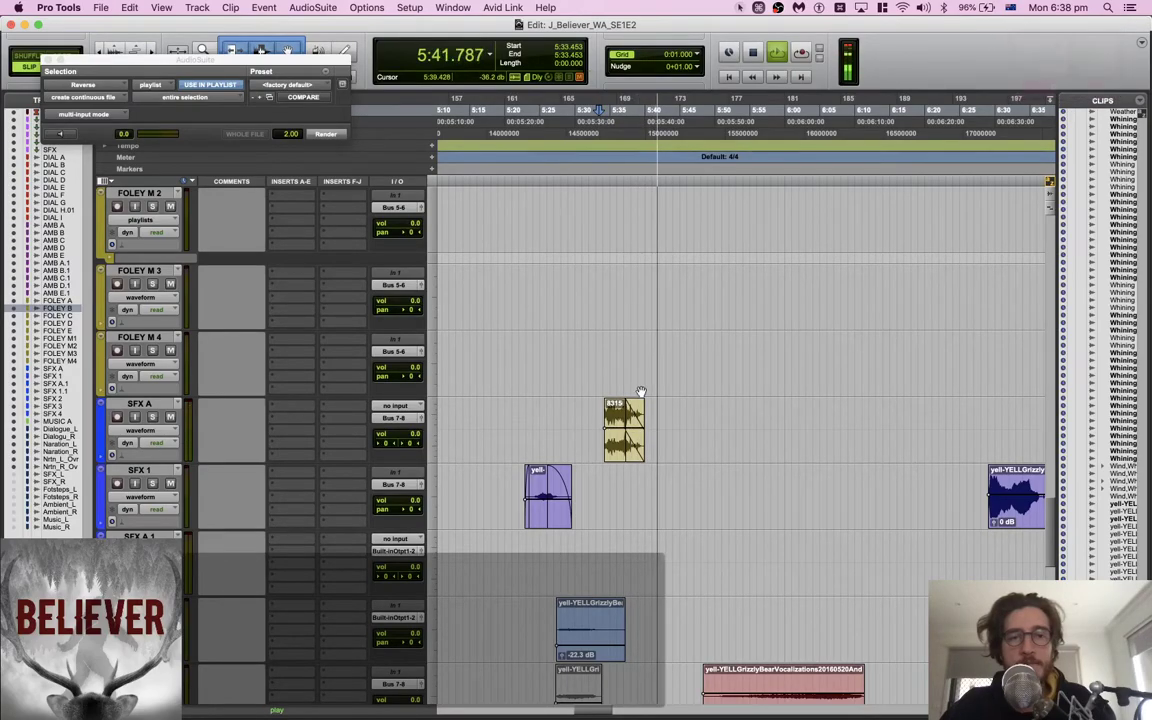
pyautogui.scroll(-5, 640, 391)
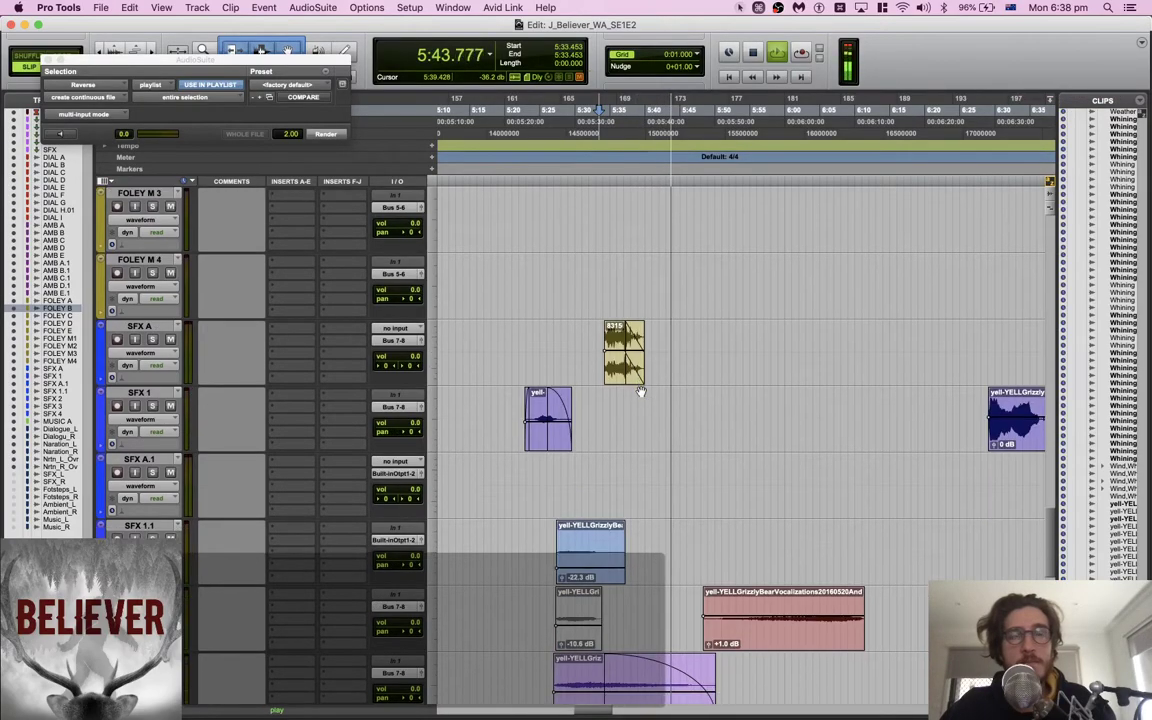
pyautogui.press('space')
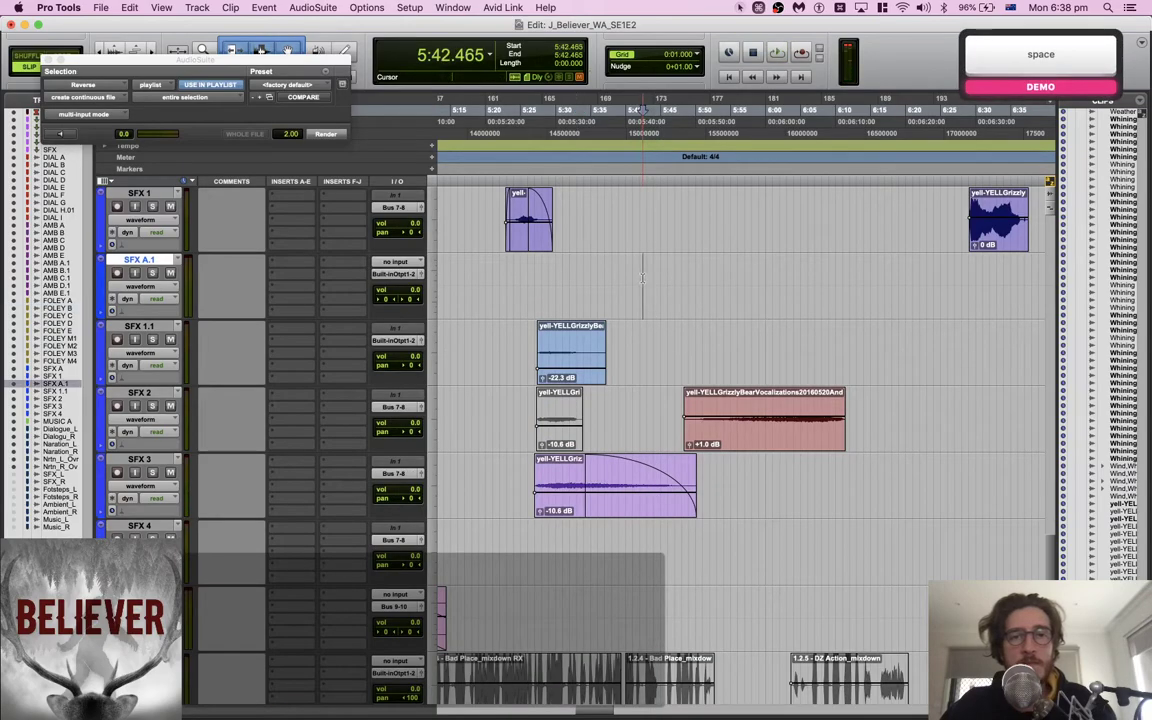
# Switch to the Search sound library and search for "cloth grab"
pyautogui.press('super+Tab')
pyautogui.press('super+Tab')
pyautogui.press('super+Tab')
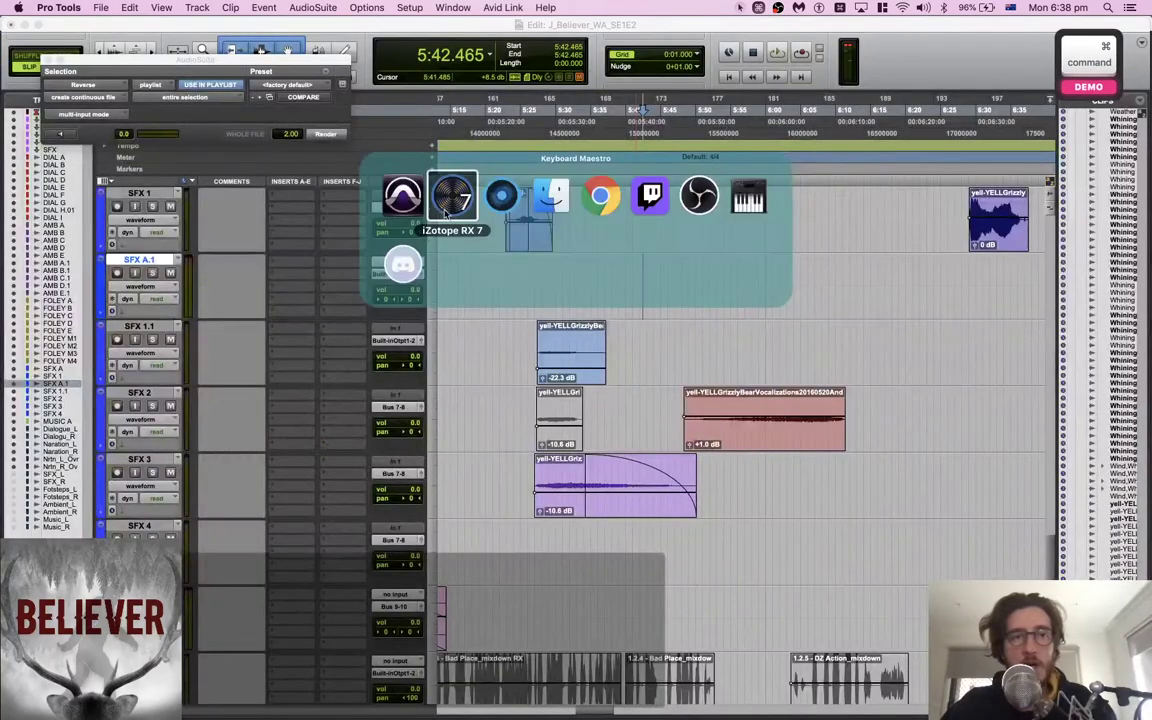
pyautogui.press('super+Tab')
pyautogui.write('cloth grab')
pyautogui.press('Return')
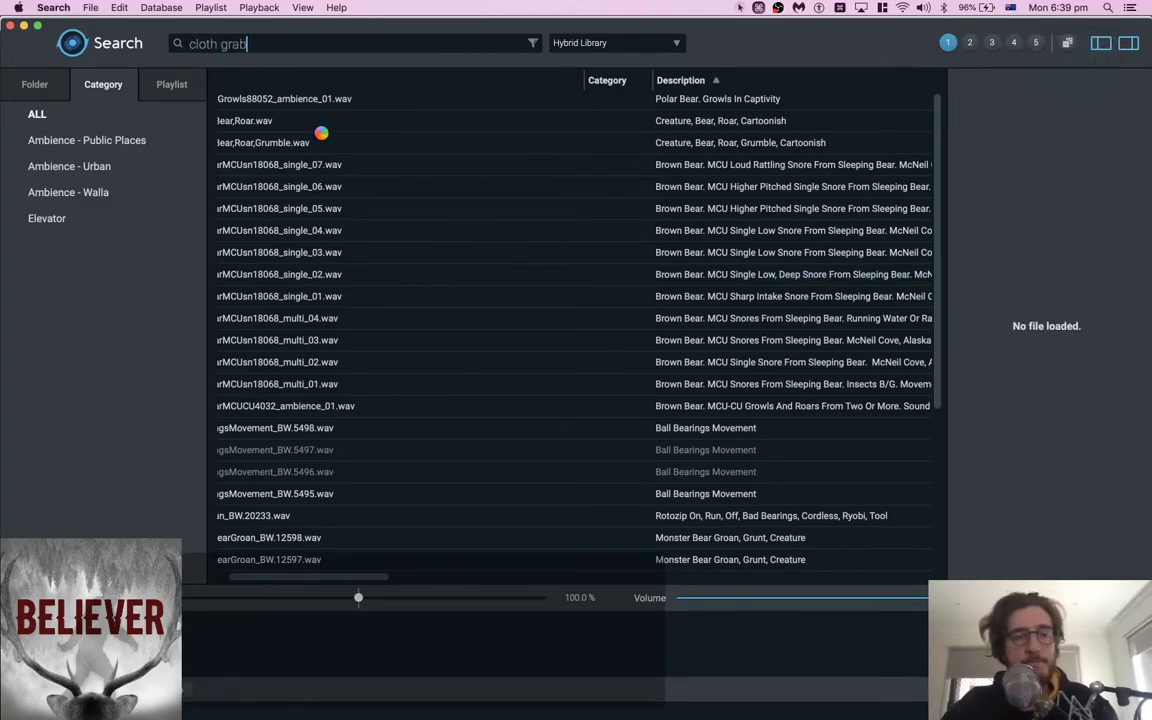
# Return to Pro Tools, play the scene from 5:42.465, and set the insertion point on FOLEY B at 5:43.665
pyautogui.press('super+Tab')
pyautogui.scroll(-5, 657, 284)
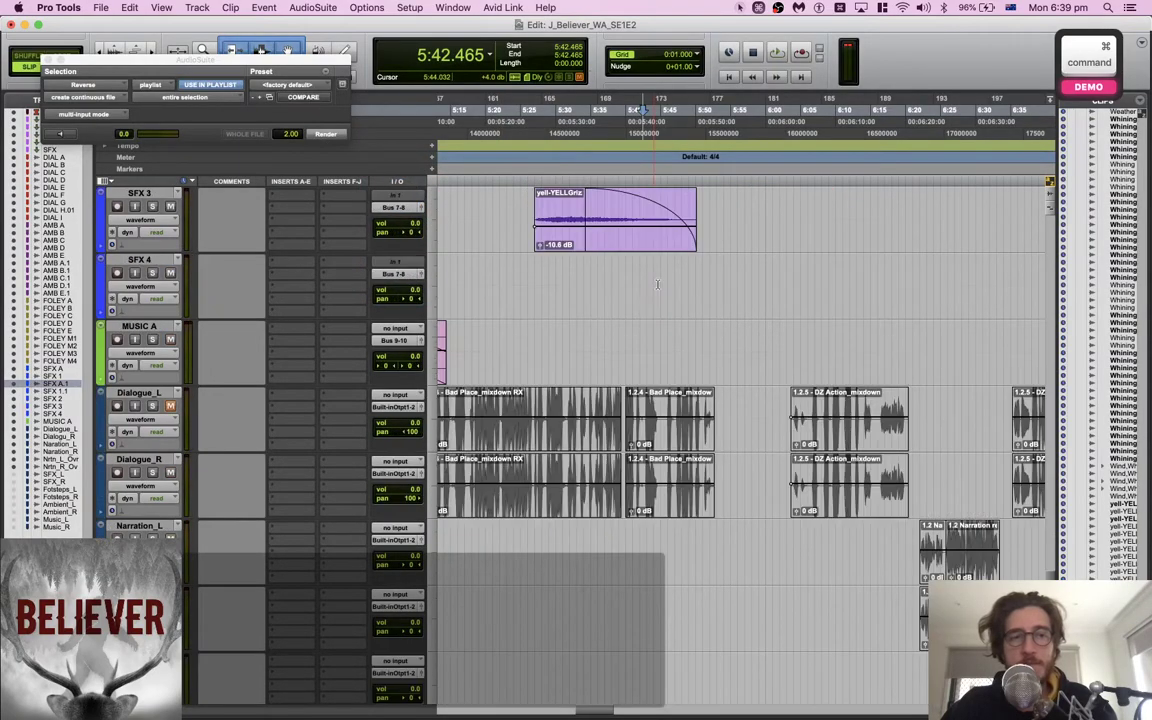
pyautogui.scroll(10, 657, 284)
pyautogui.press('space')
pyautogui.scroll(6, 657, 284)
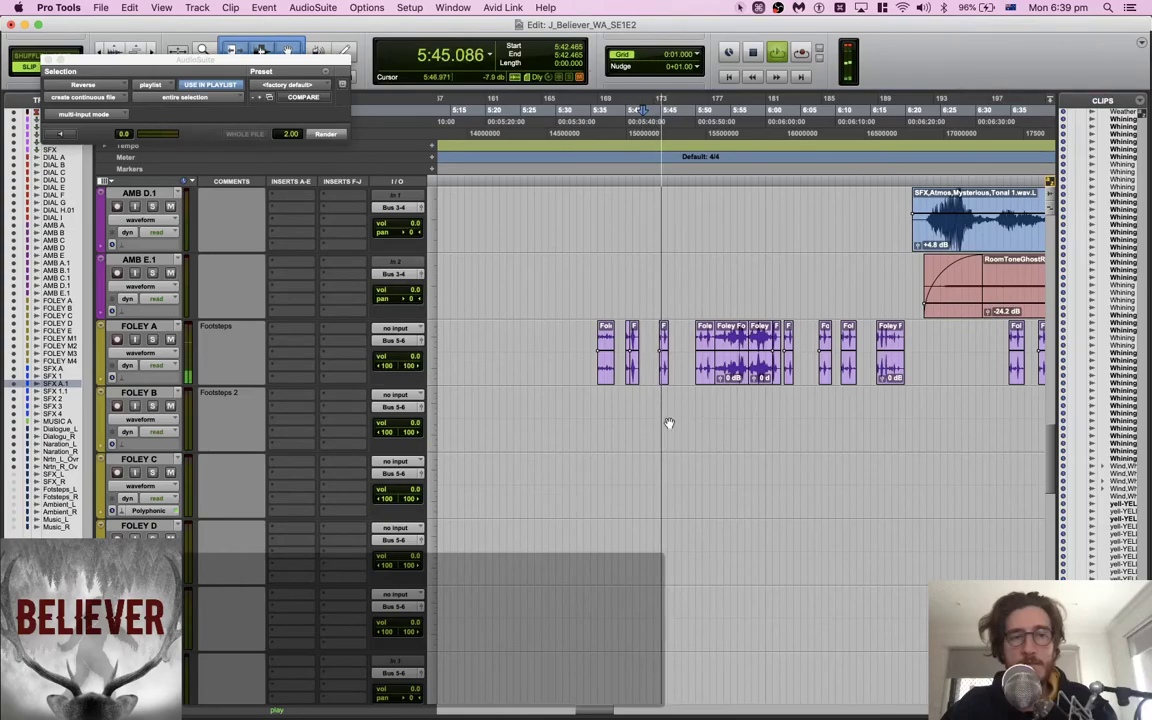
pyautogui.keyDown('alt'); pyautogui.keyDown('super'); pyautogui.scroll(3, 674, 432); pyautogui.keyUp('super'); pyautogui.keyUp('alt')
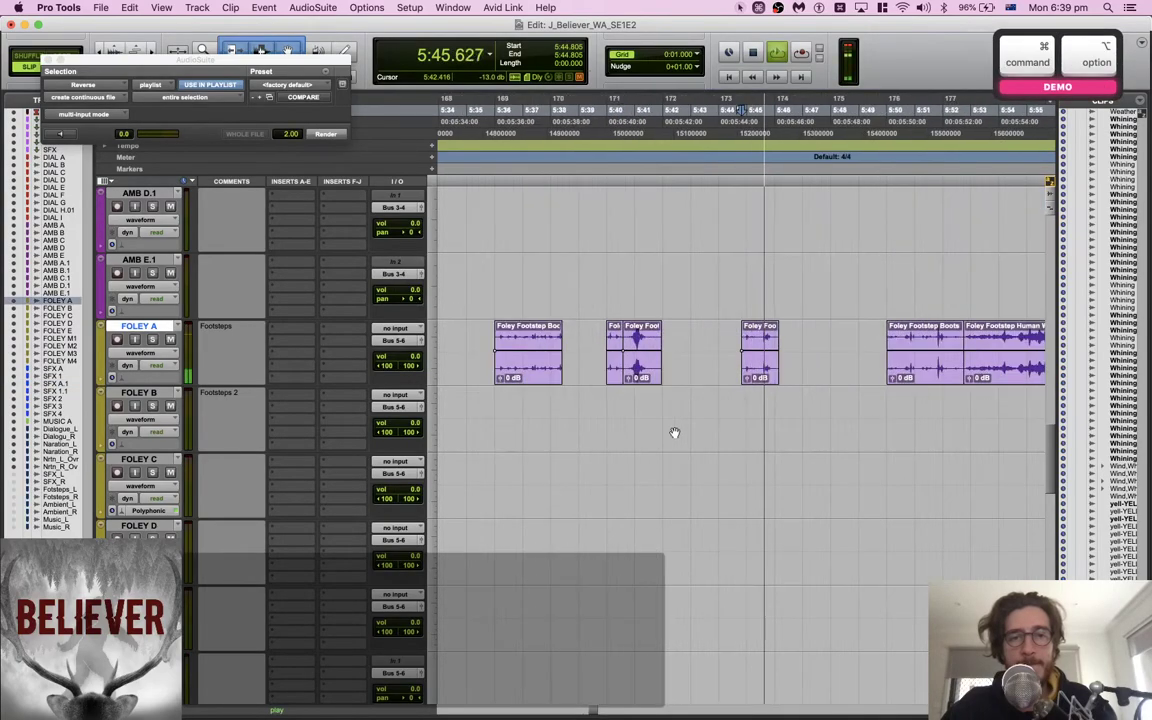
pyautogui.keyDown('alt'); pyautogui.scroll(1, 674, 432); pyautogui.keyUp('alt')
pyautogui.press('space')
pyautogui.click(676, 422)
# Audition the leather jacket grab, Grabs,Cloth,Many 03 and Grab,Cloth,Loose recordings in the Search sound library
pyautogui.press('super+Tab')
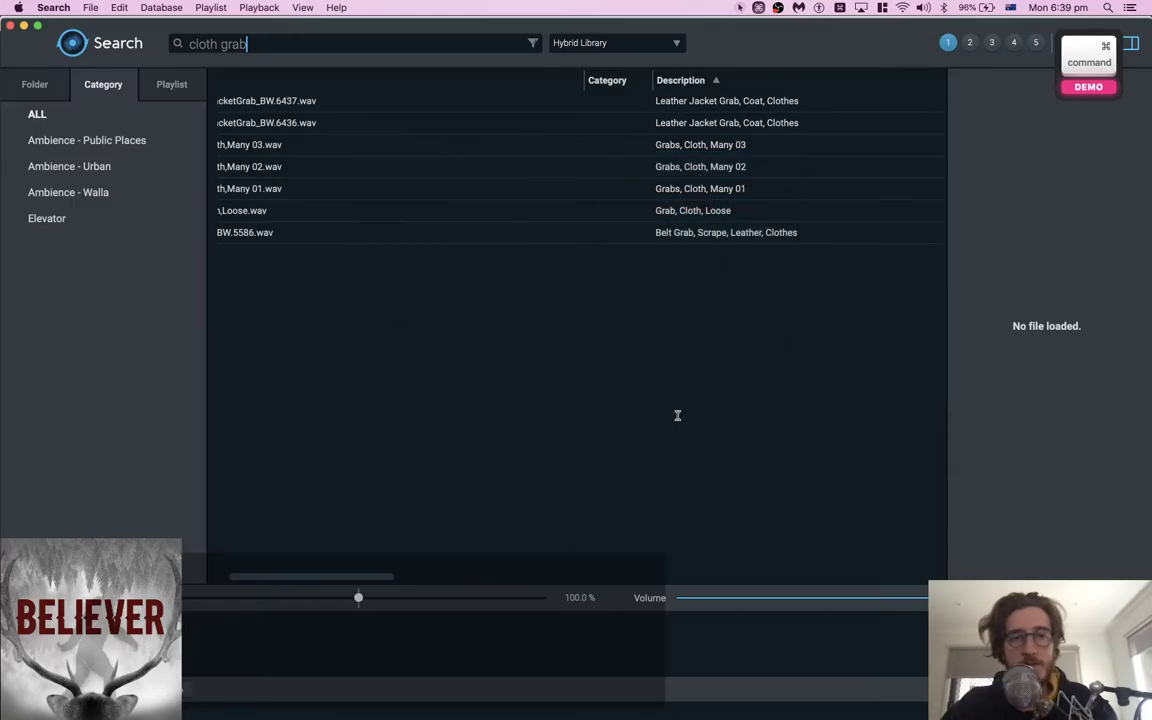
pyautogui.hscroll(-2, 380, 186)
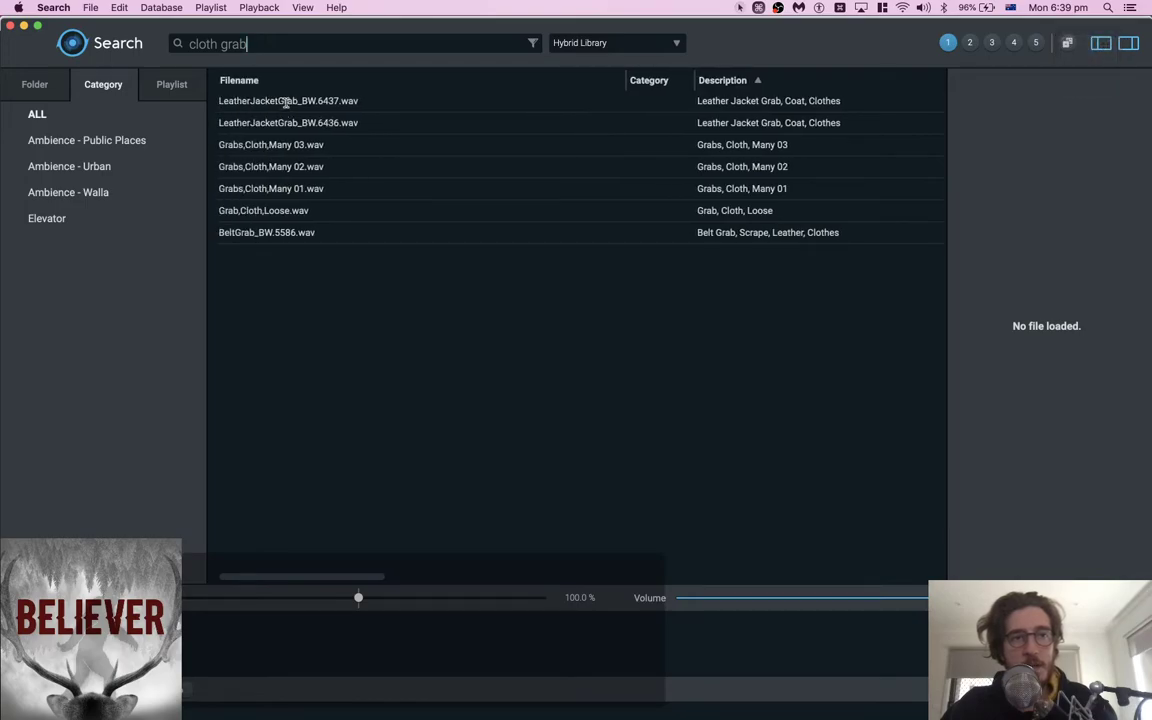
pyautogui.click(287, 104)
pyautogui.click(282, 147)
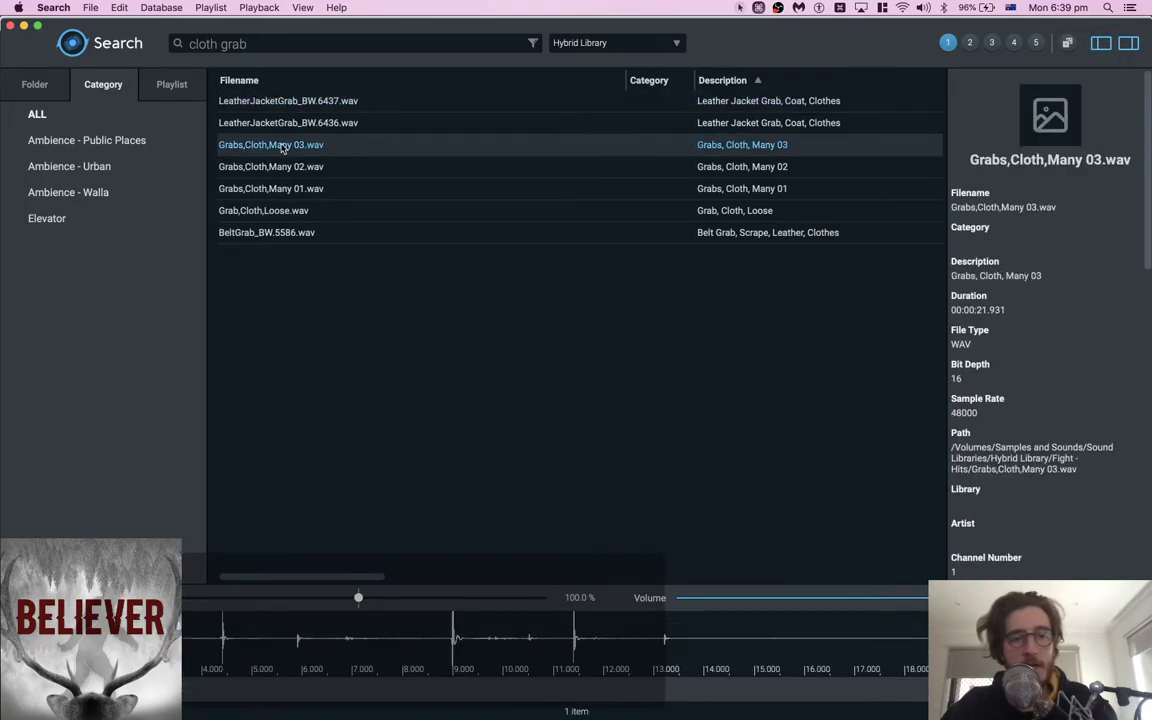
pyautogui.click(272, 211)
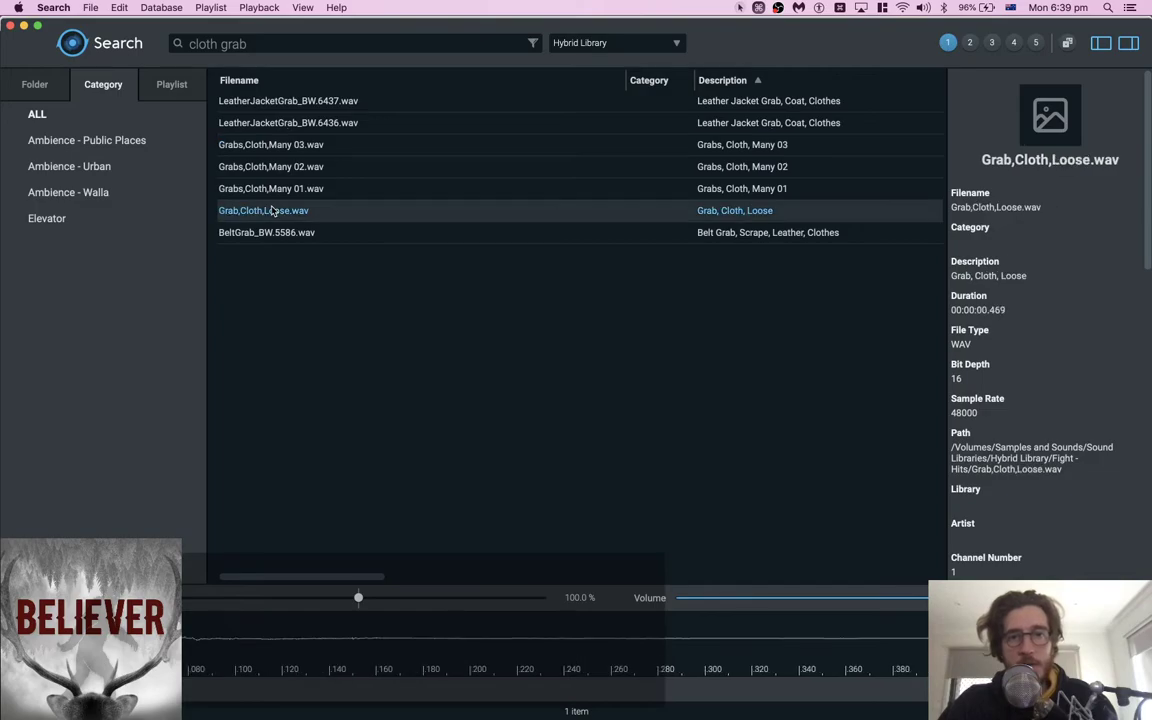
pyautogui.press('space')
# Try Grabs,Cloth,Many 01.wav on FOLEY B at 5:43.665, play it, and undo the placement
pyautogui.click(281, 190)
pyautogui.press('s')
pyautogui.press('space')
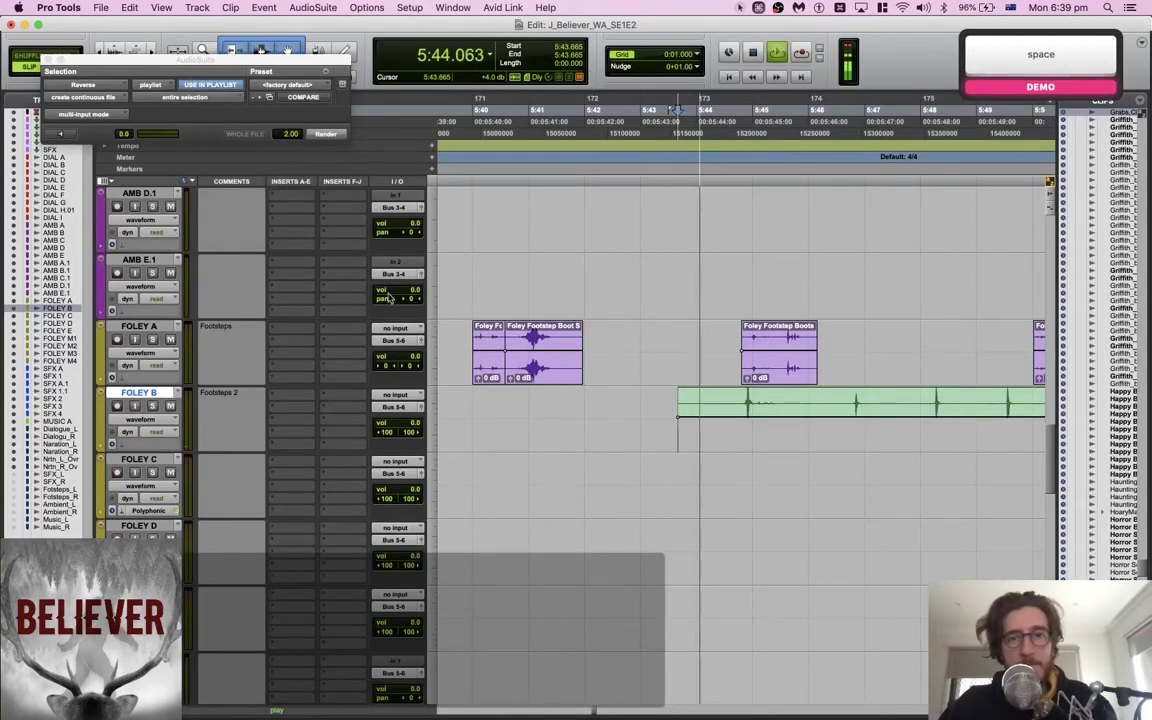
pyautogui.press('space')
pyautogui.press('super+z')
pyautogui.press('super+Tab')
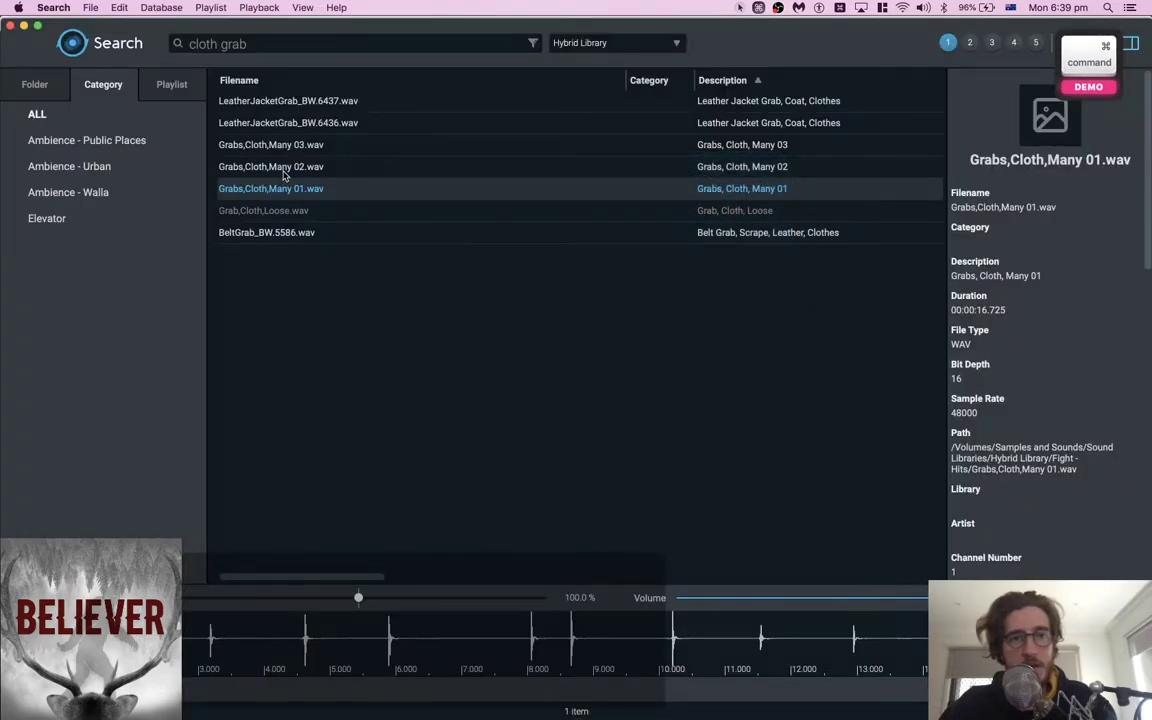
# Try Grabs,Cloth,Many 02.wav on FOLEY B at 5:43.665, play its first grabs, and undo the placement
pyautogui.click(284, 167)
pyautogui.press('s')
pyautogui.press('space')
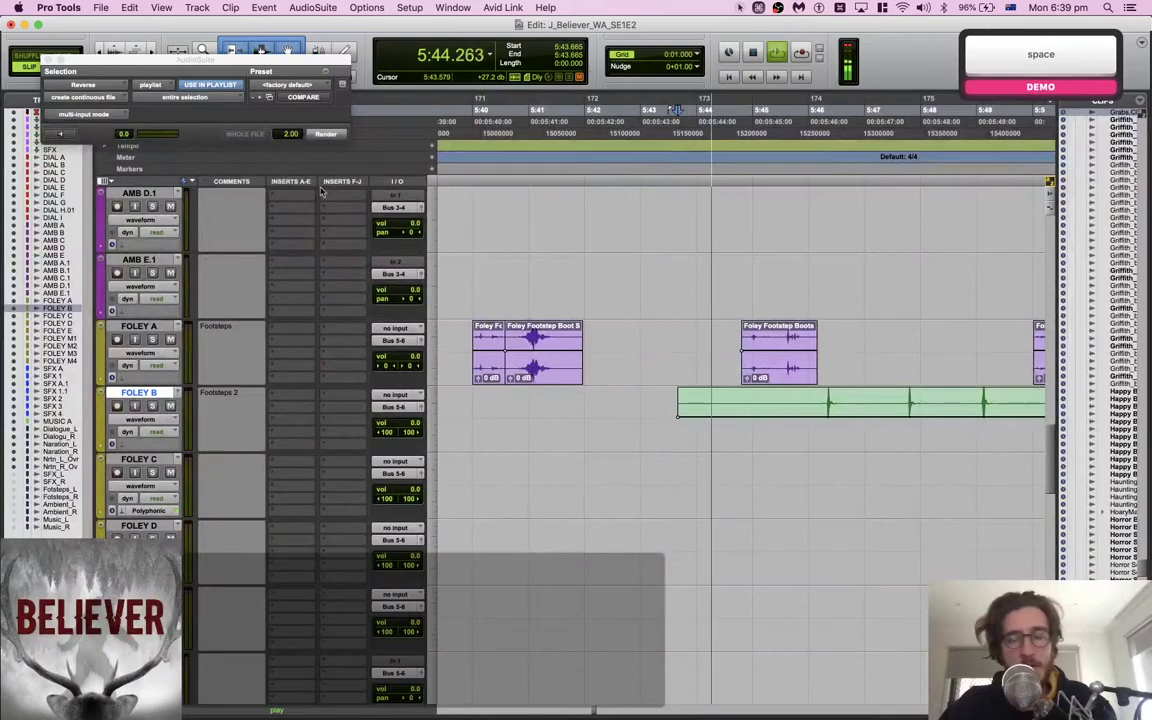
pyautogui.press('space')
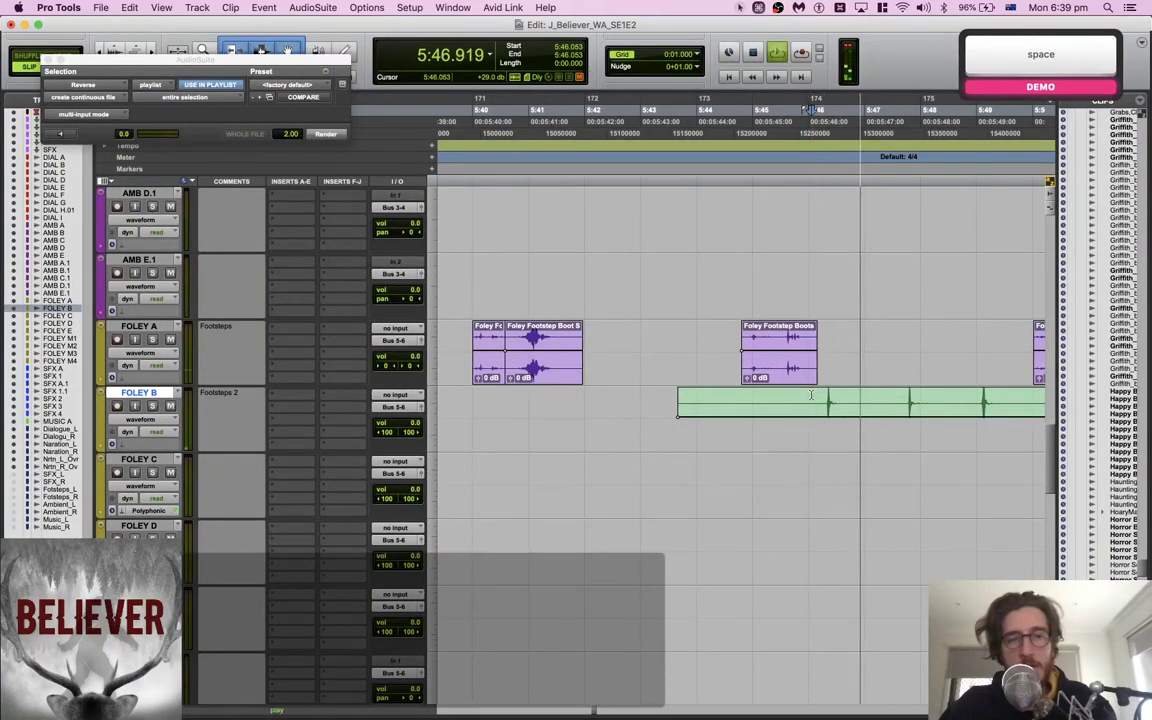
pyautogui.press('space')
pyautogui.click(812, 395)
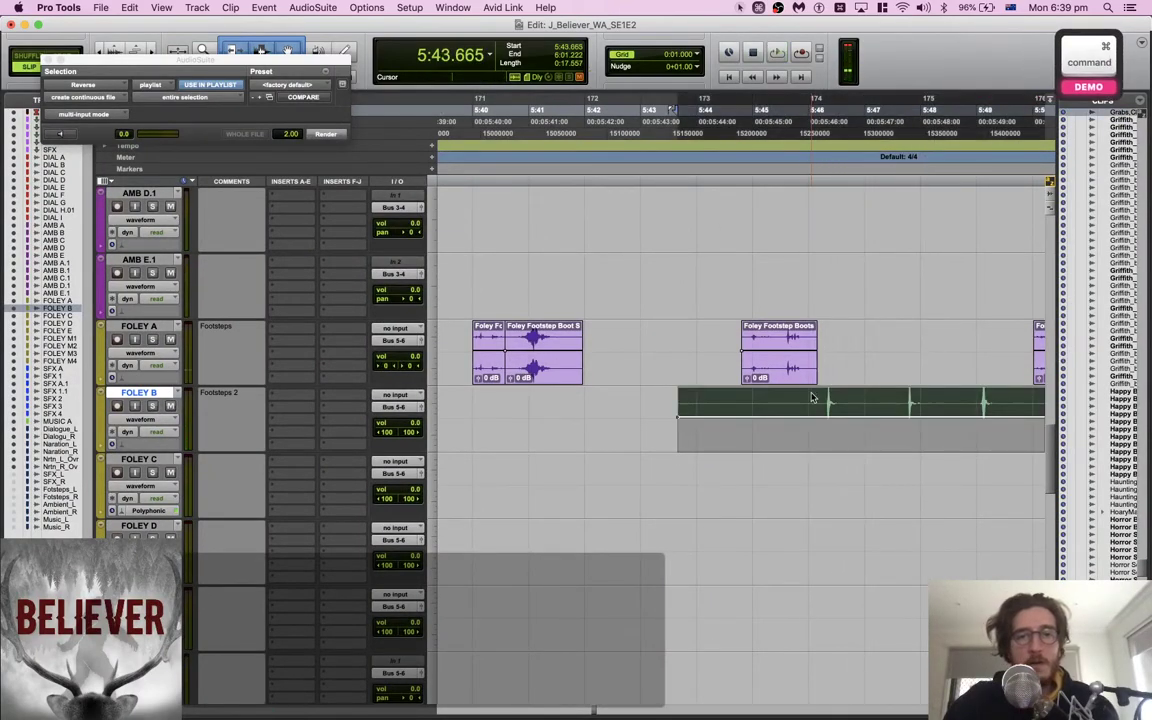
pyautogui.press('cmd+Tab')
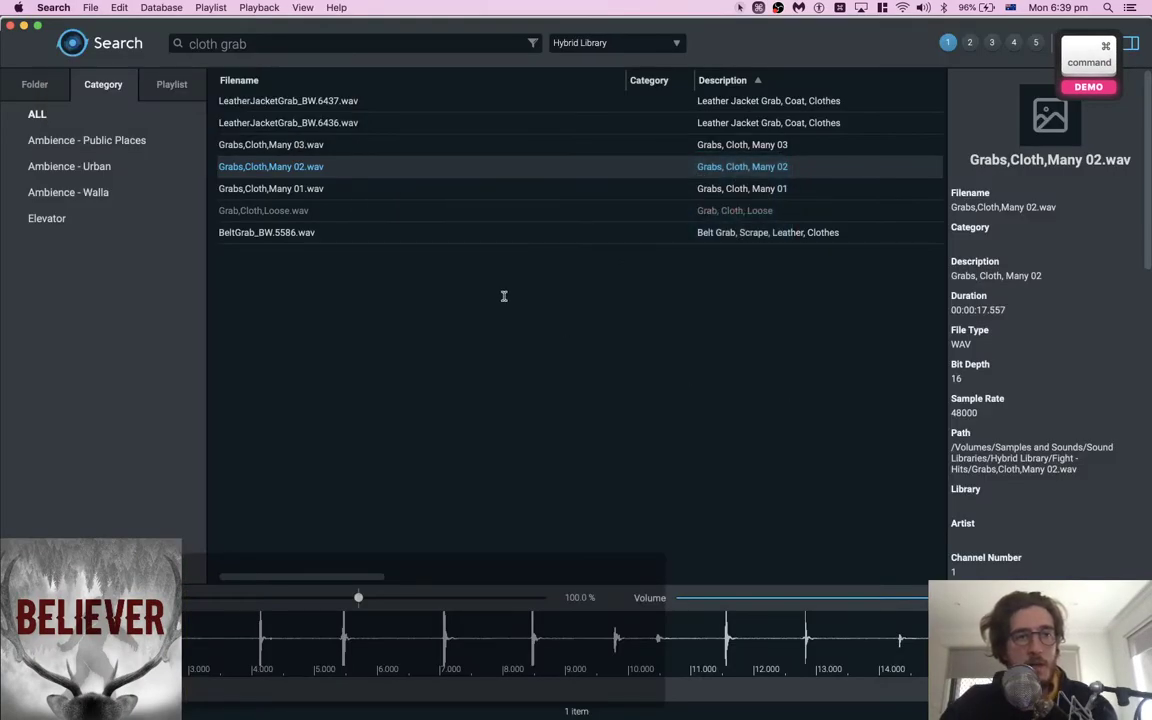
# Place LeatherJacketGrab_BW.6436.wav from the sound library on FOLEY B at 5:43.665 and play it
pyautogui.click(283, 123)
pyautogui.press('super+Tab')
pyautogui.press('super+Tab')
pyautogui.press('s')
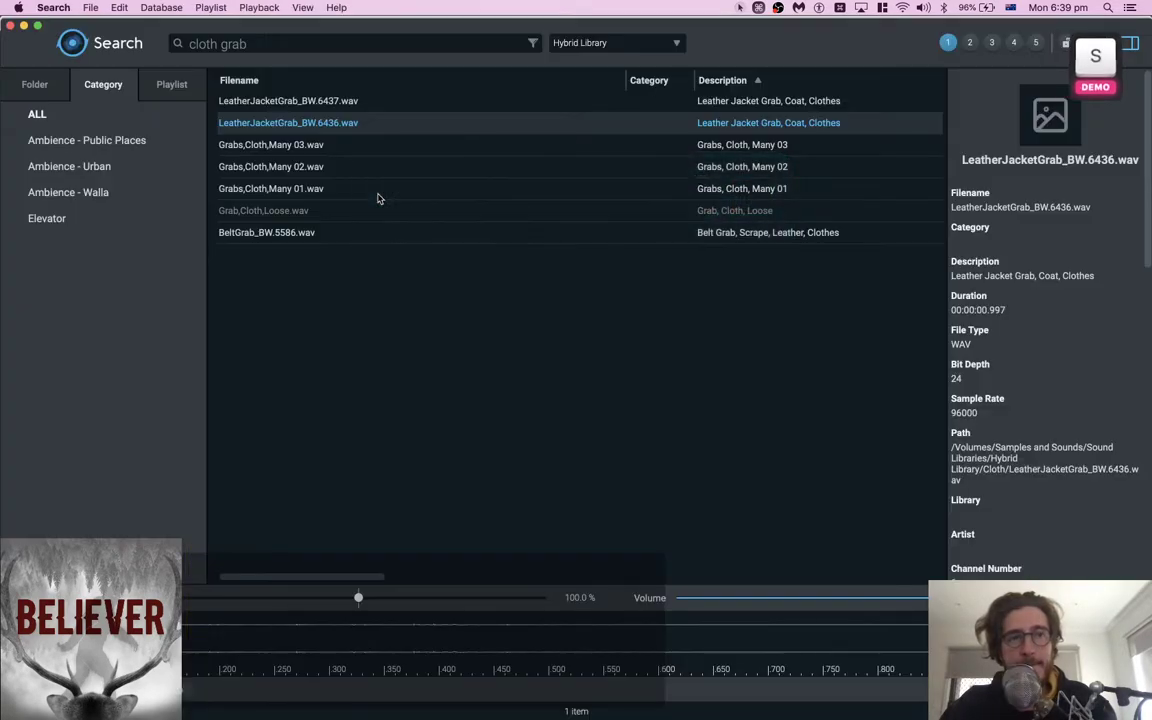
pyautogui.press('space')
pyautogui.press('space')
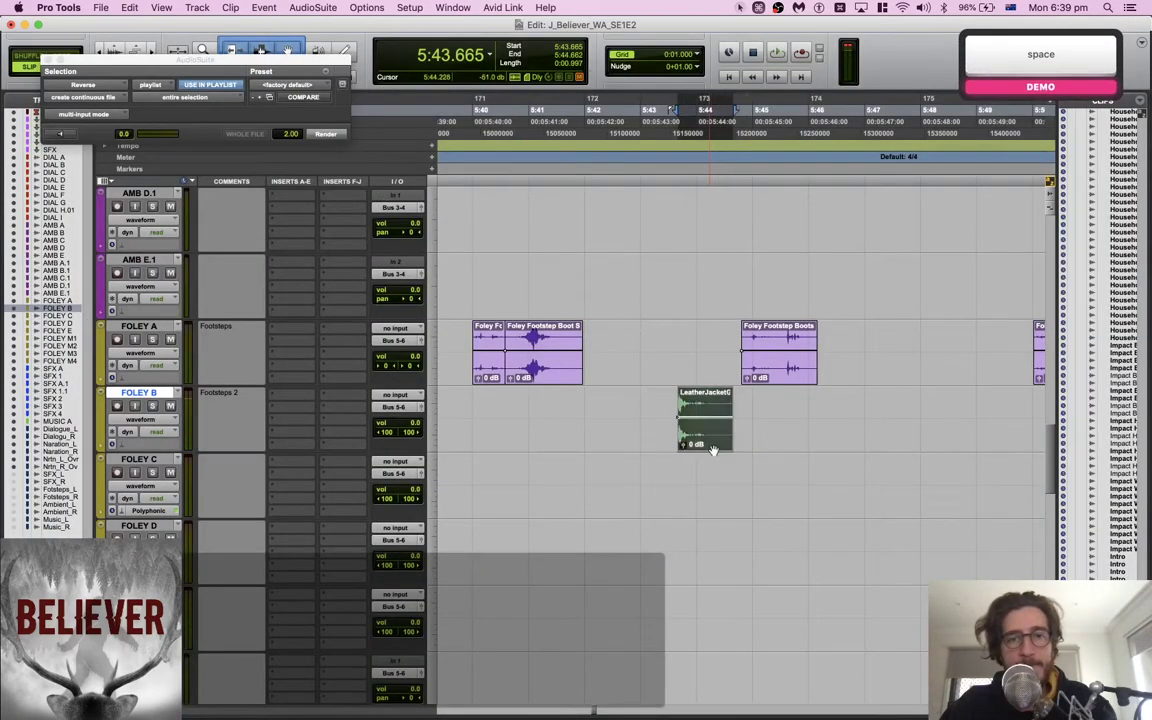
# Move the leather jacket grab clip along FOLEY B to 5:44.816, under the footstep clip's start, and play the spot
pyautogui.moveTo(699, 440); pyautogui.dragTo(763, 440)
pyautogui.press('space')
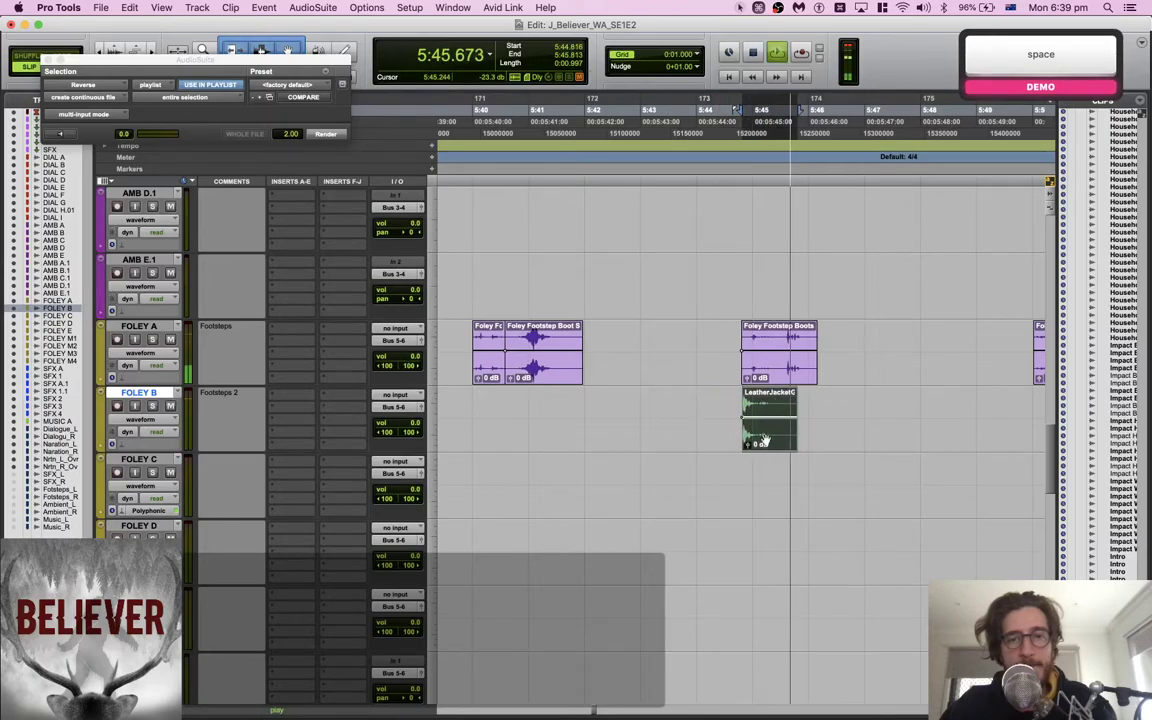
pyautogui.press('space')
pyautogui.click(702, 406)
pyautogui.press('space')
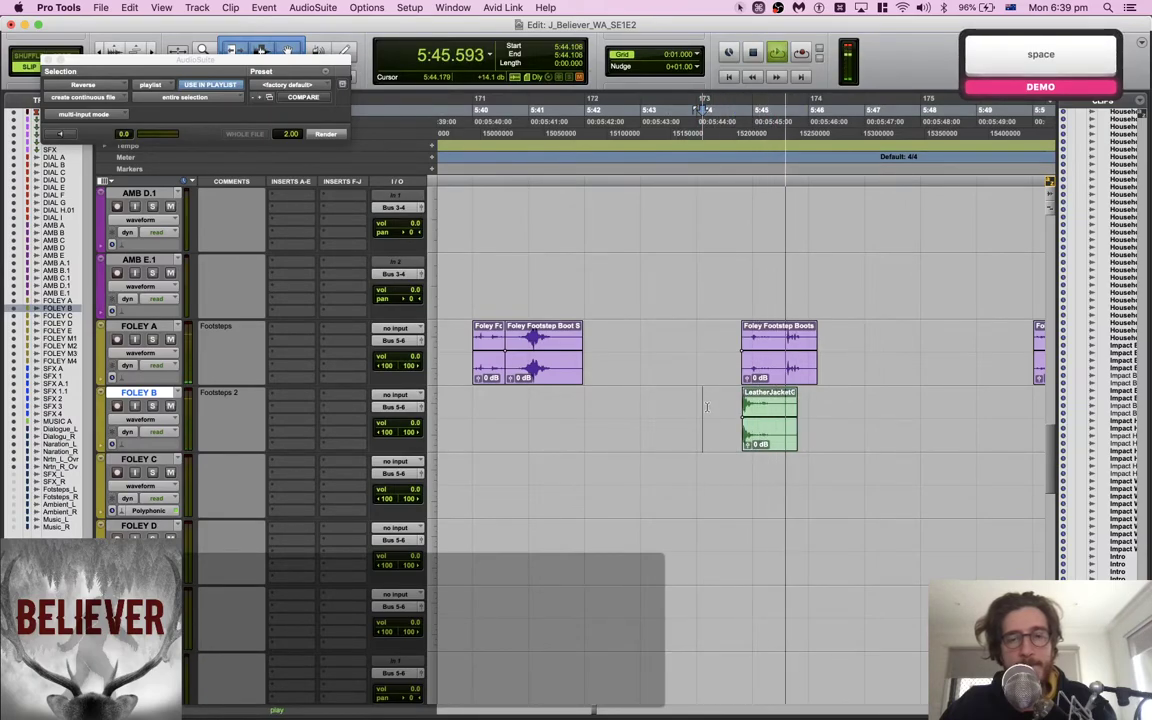
# Search the sound library for "cloth" and select WinterGloveTakeOff_BW.11201.wav
pyautogui.press('super+Tab')
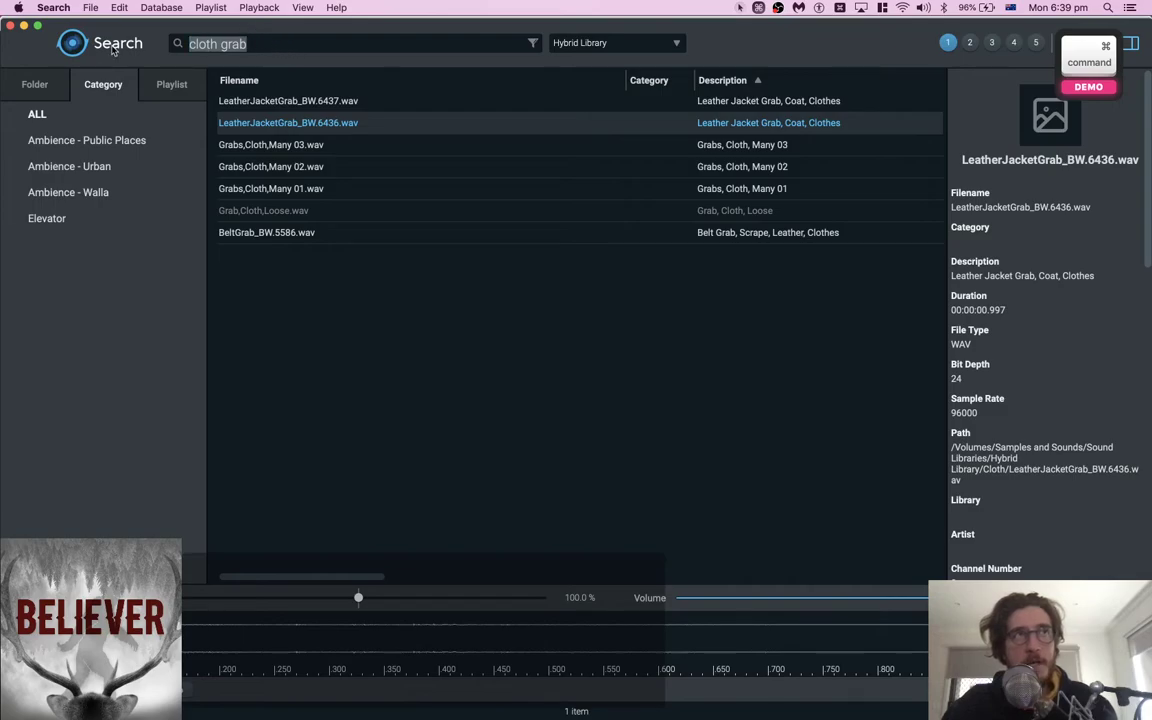
pyautogui.write('cl')
pyautogui.press('Return')
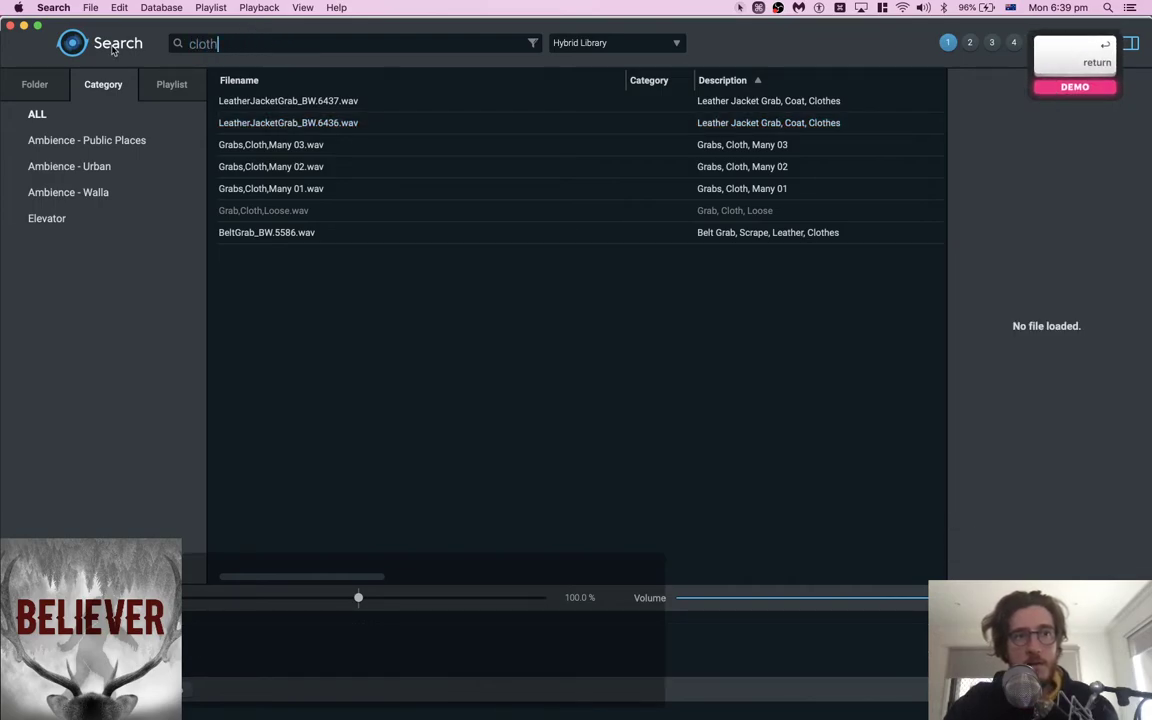
pyautogui.scroll(-10, 313, 172)
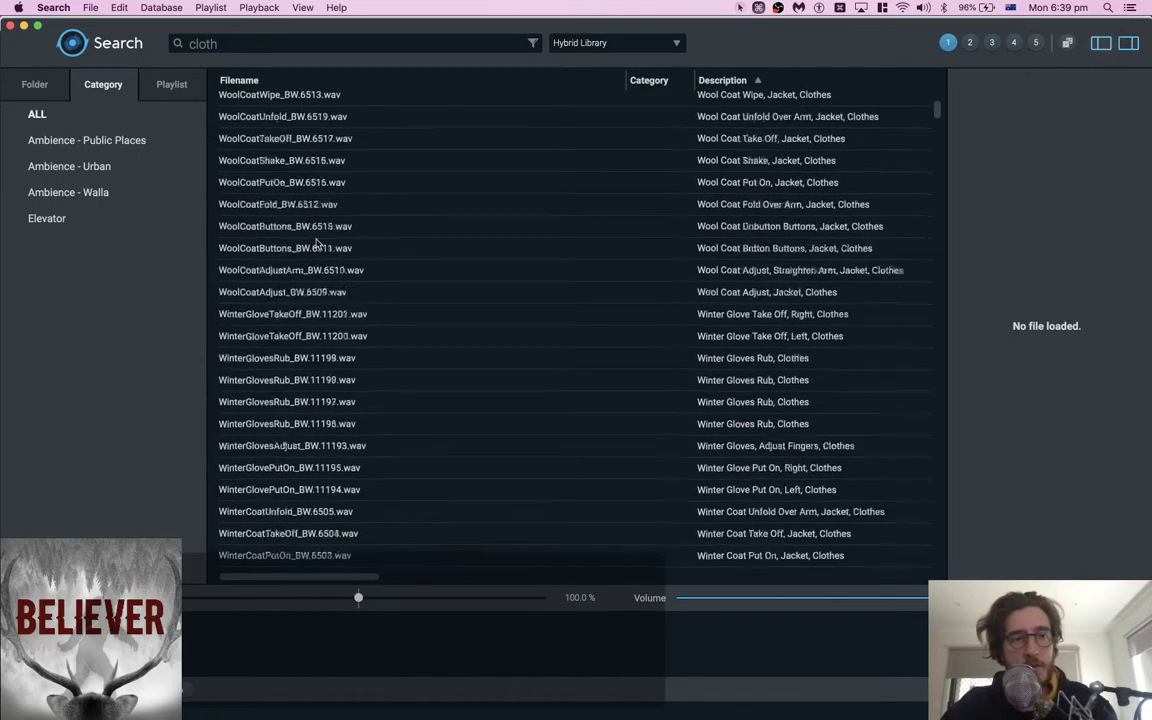
pyautogui.click(297, 224)
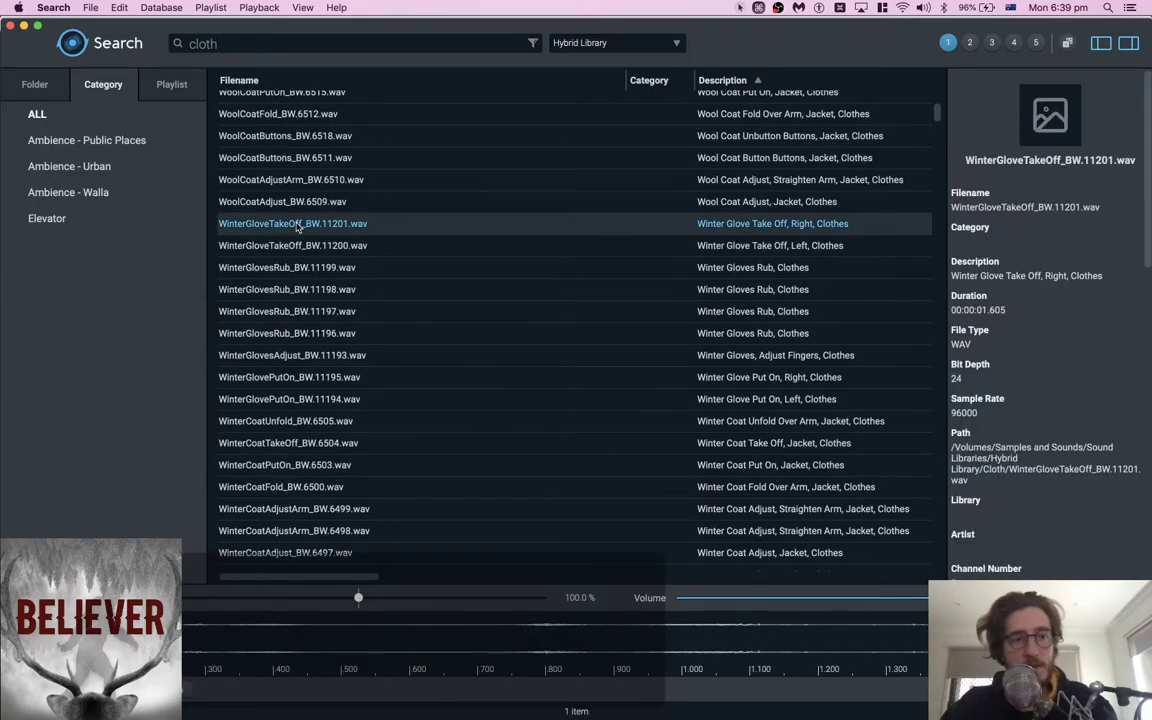
# Place the winter glove take-off recording on FOLEY C at 5:44.106 and play it with the other foley
pyautogui.press('super+Tab')
pyautogui.press(';')
pyautogui.press('super+Tab')
pyautogui.press('s')
pyautogui.press('space')
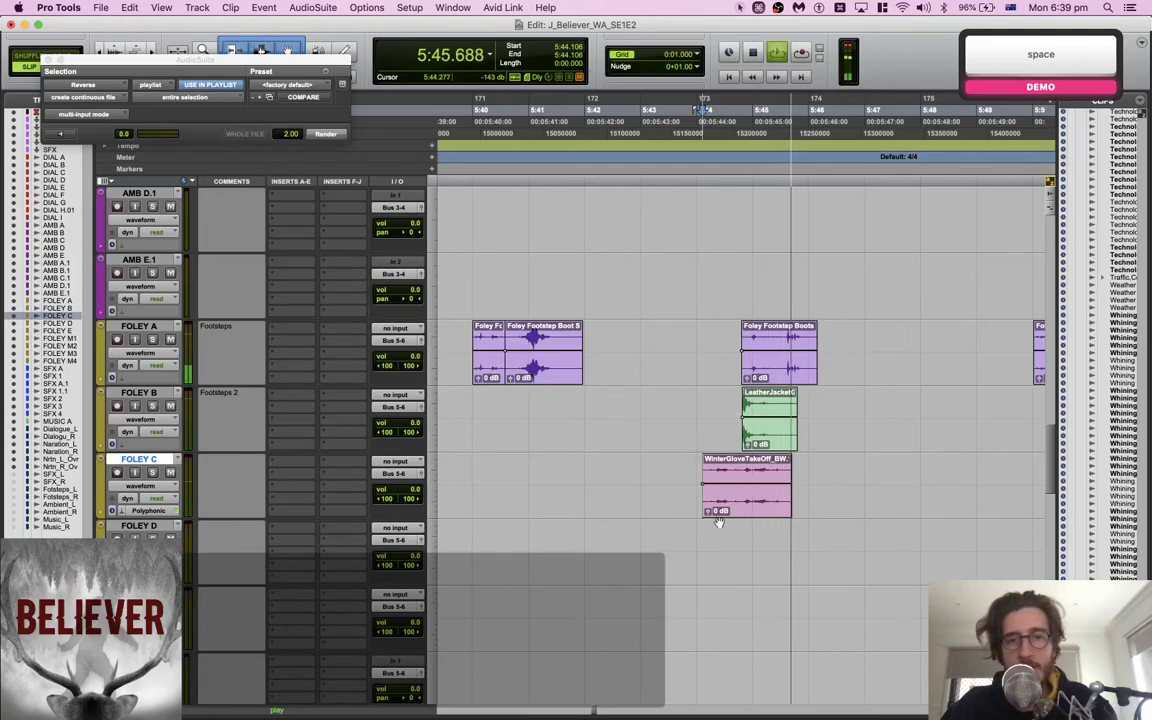
pyautogui.press('space')
# Trim the end of the footstep clip above the leather jacket grab to 5:45.526 and play from 5:44.008
pyautogui.click(781, 336)
pyautogui.press('s')
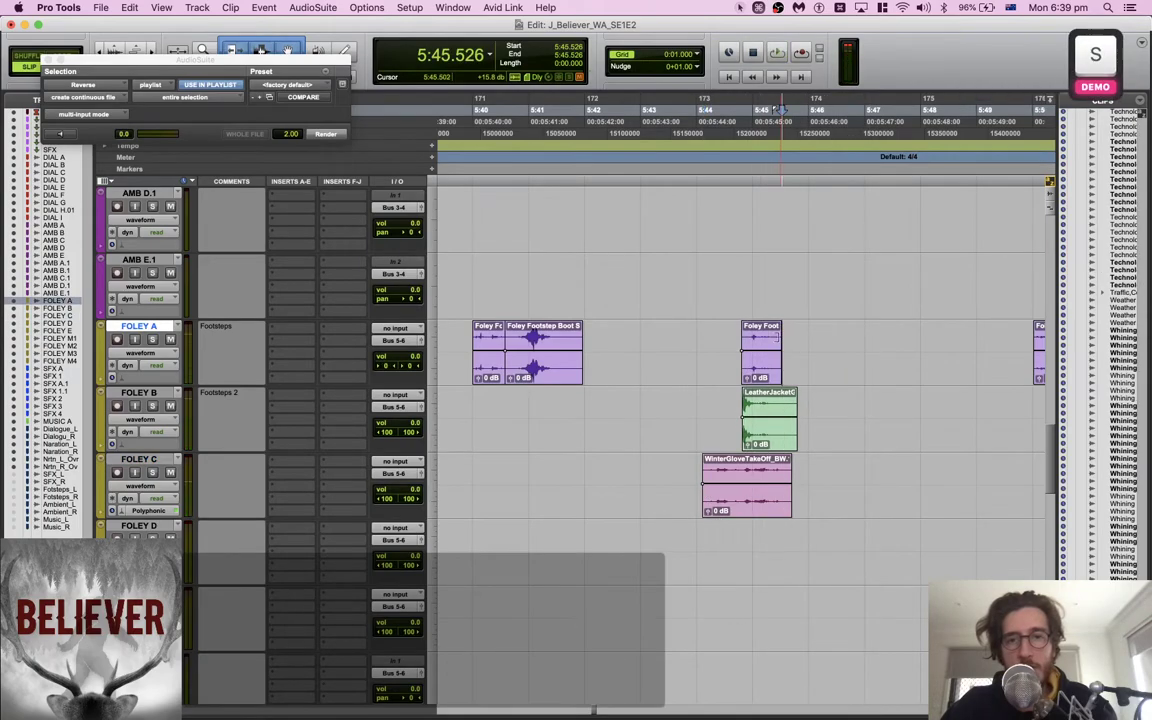
pyautogui.click(697, 329)
pyautogui.press('space')
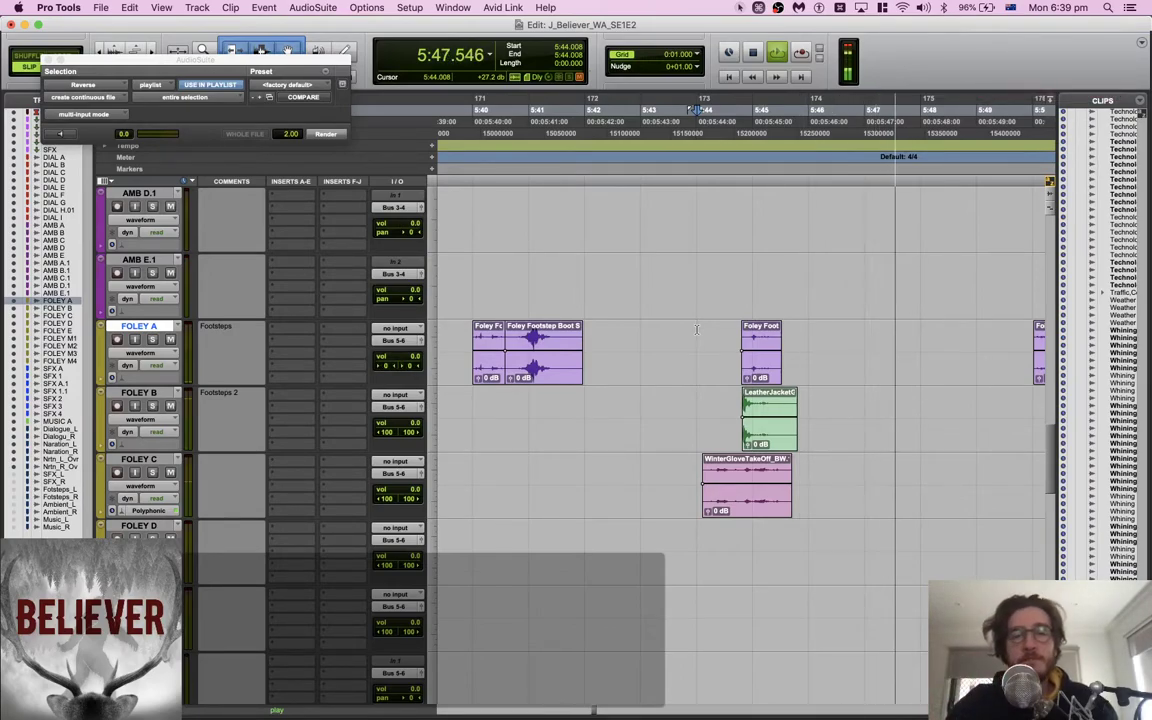
pyautogui.press('space')
pyautogui.scroll(-1, 774, 467)
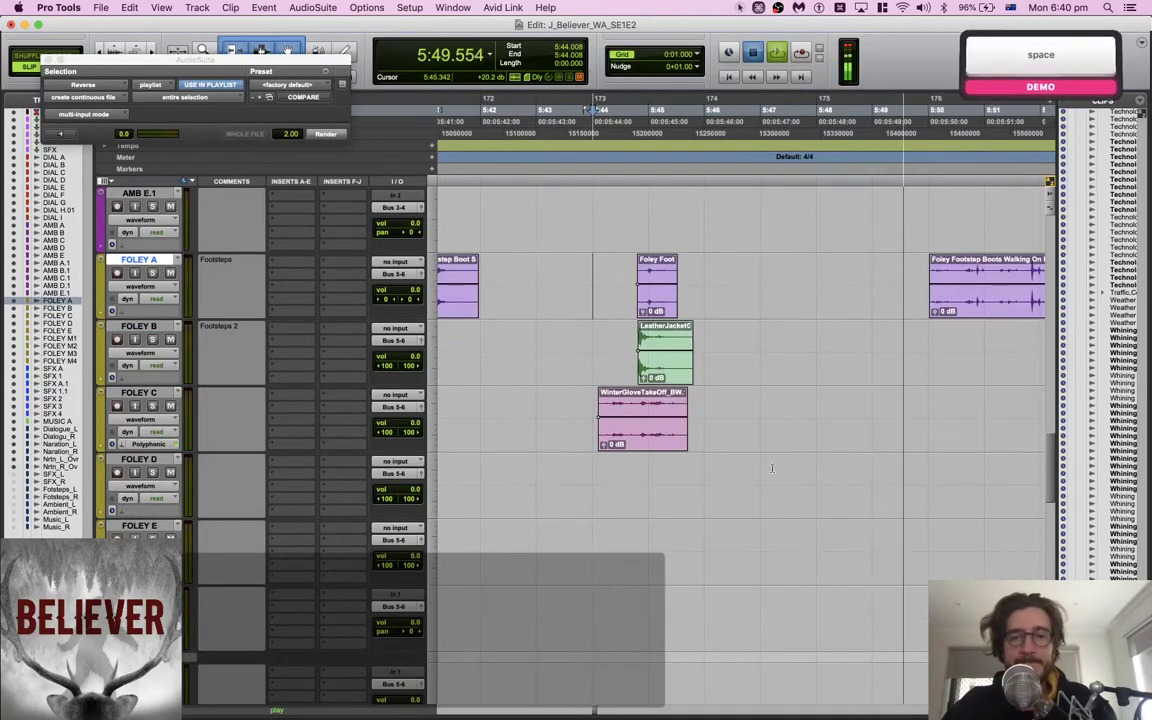
pyautogui.press('space')
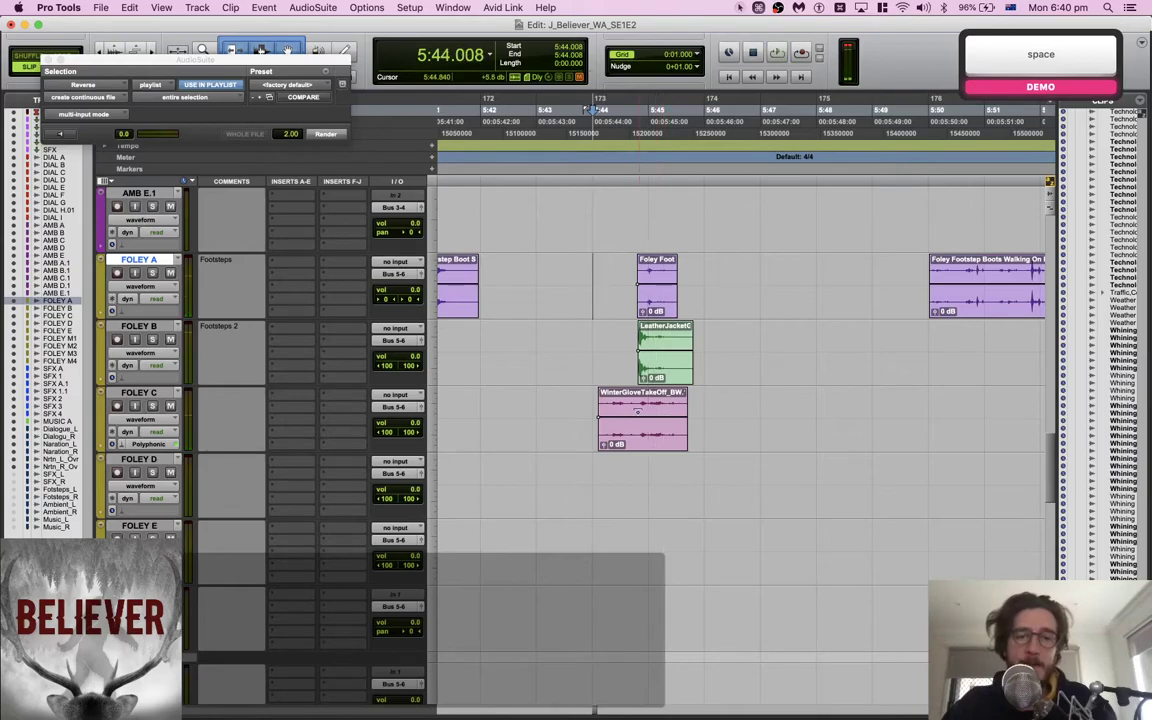
# Split the winter glove clip at the leather jacket grab's start and move its front part down to FOLEY D, slightly later in time
pyautogui.click(637, 425)
pyautogui.press('b')
pyautogui.moveTo(619, 446); pyautogui.dragTo(636, 492)
# Play the split glove clips from 5:43.922 and set the leather jacket grab clip's gain to -7.7 dB
pyautogui.press('space')
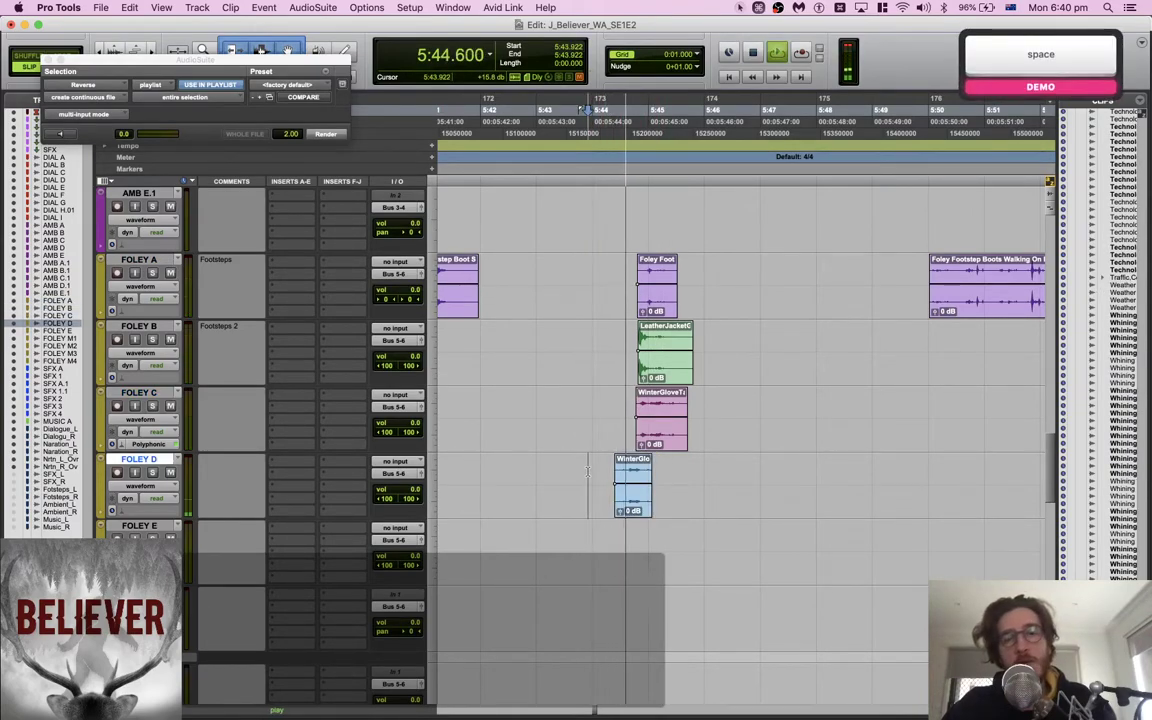
pyautogui.press('space')
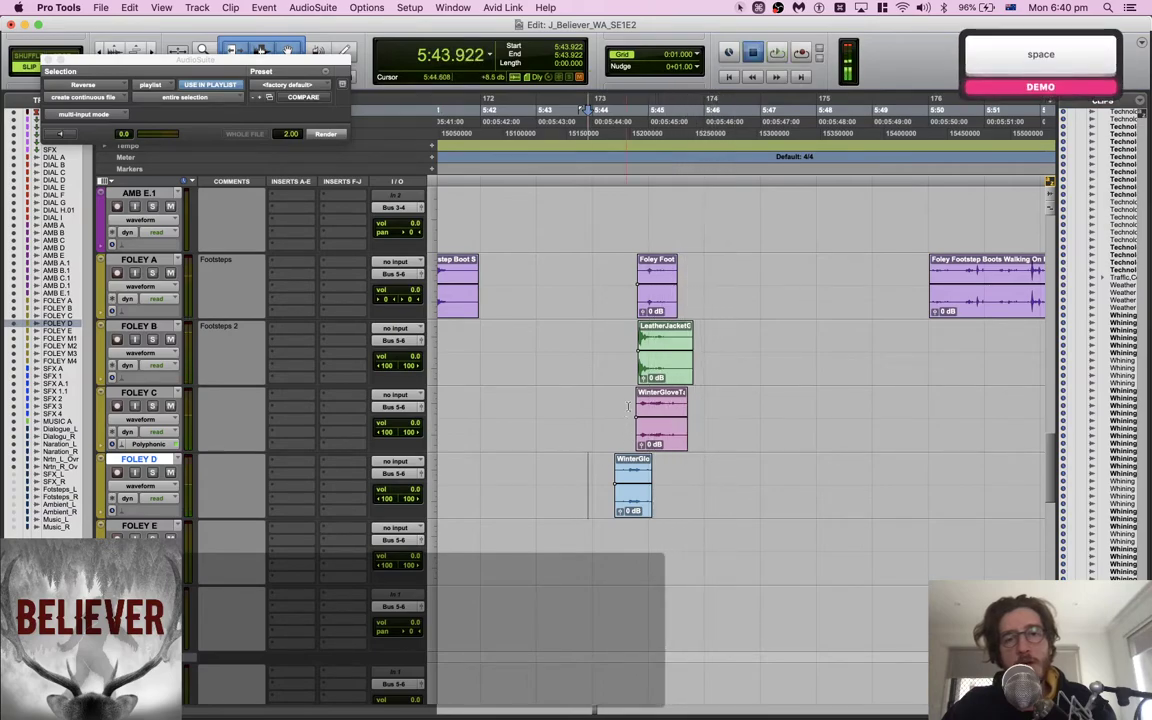
pyautogui.click(620, 343)
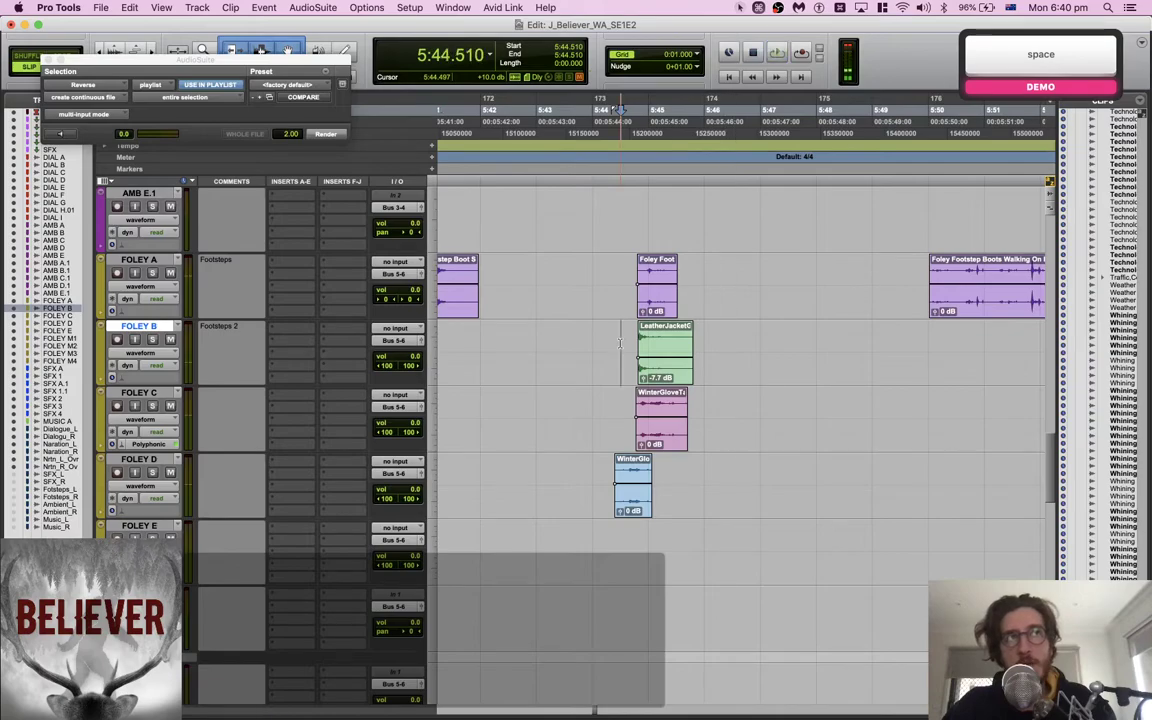
# Place VinylCoatTakeOff_BW.8755.wav from the sound library on FOLEY E at 5:44.510
pyautogui.press('super+Tab')
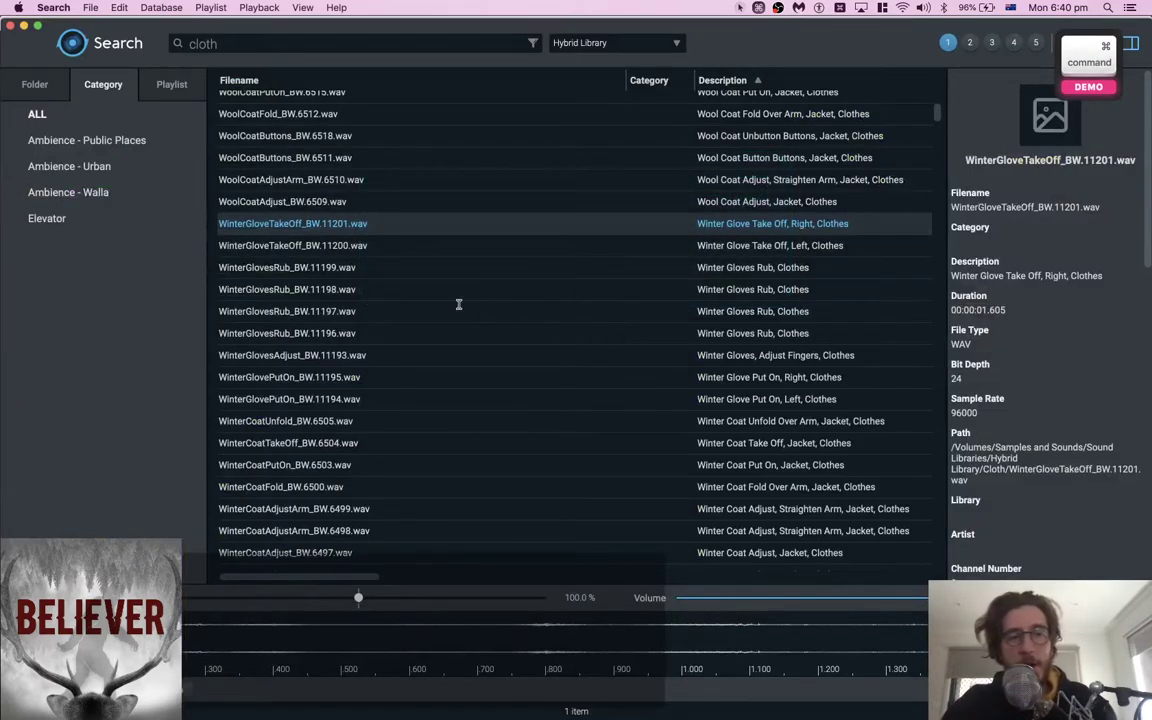
pyautogui.click(323, 446)
pyautogui.scroll(-5, 323, 446)
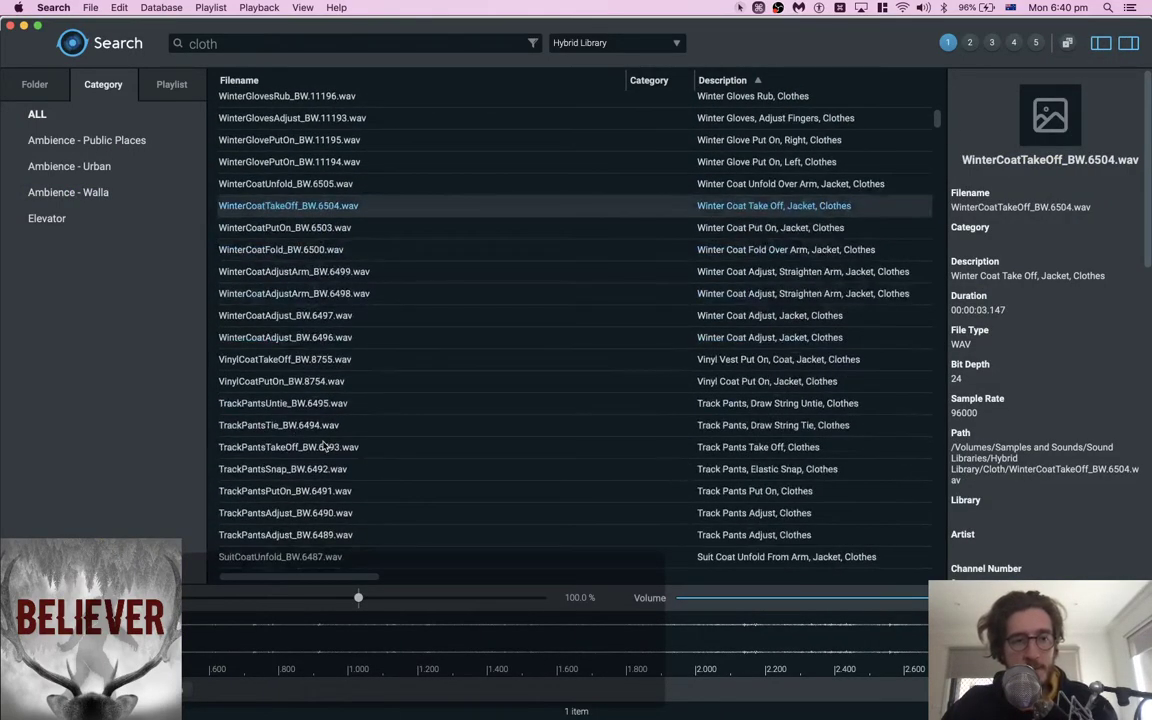
pyautogui.click(297, 360)
pyautogui.press('super+Tab')
pyautogui.press('super+Tab')
pyautogui.press('s')
# Play the vinyl coat clip on FOLEY E, trim away its front portion and fade in its start
pyautogui.press('space')
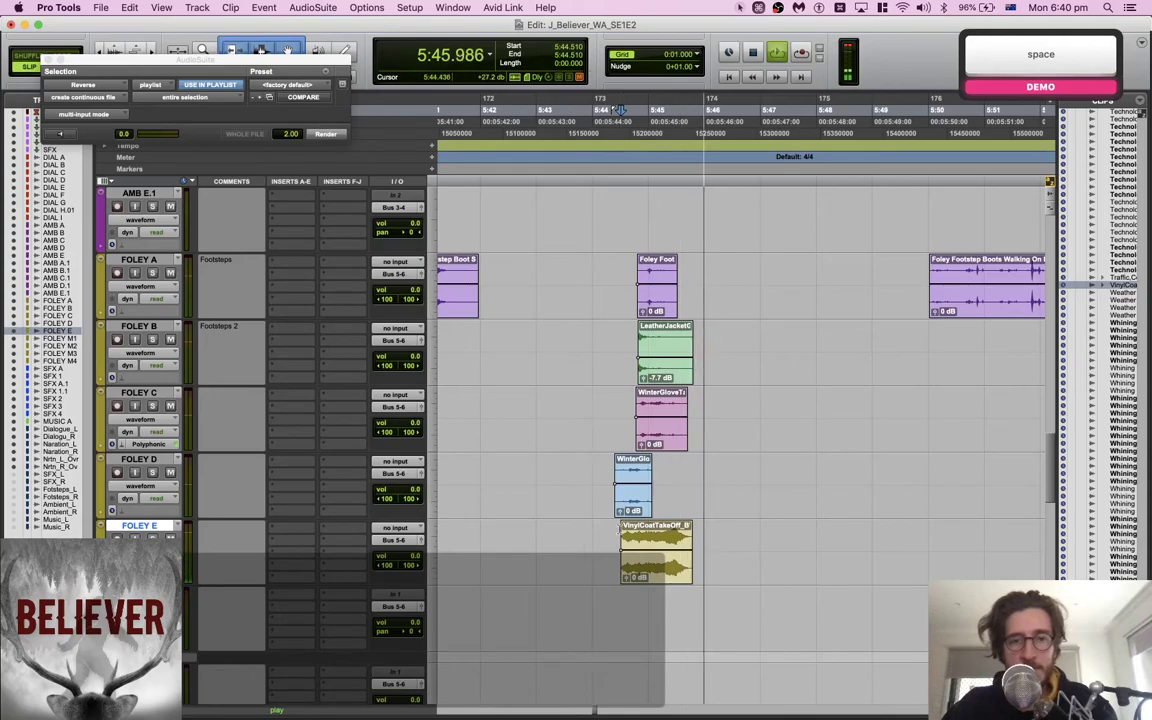
pyautogui.press('a')
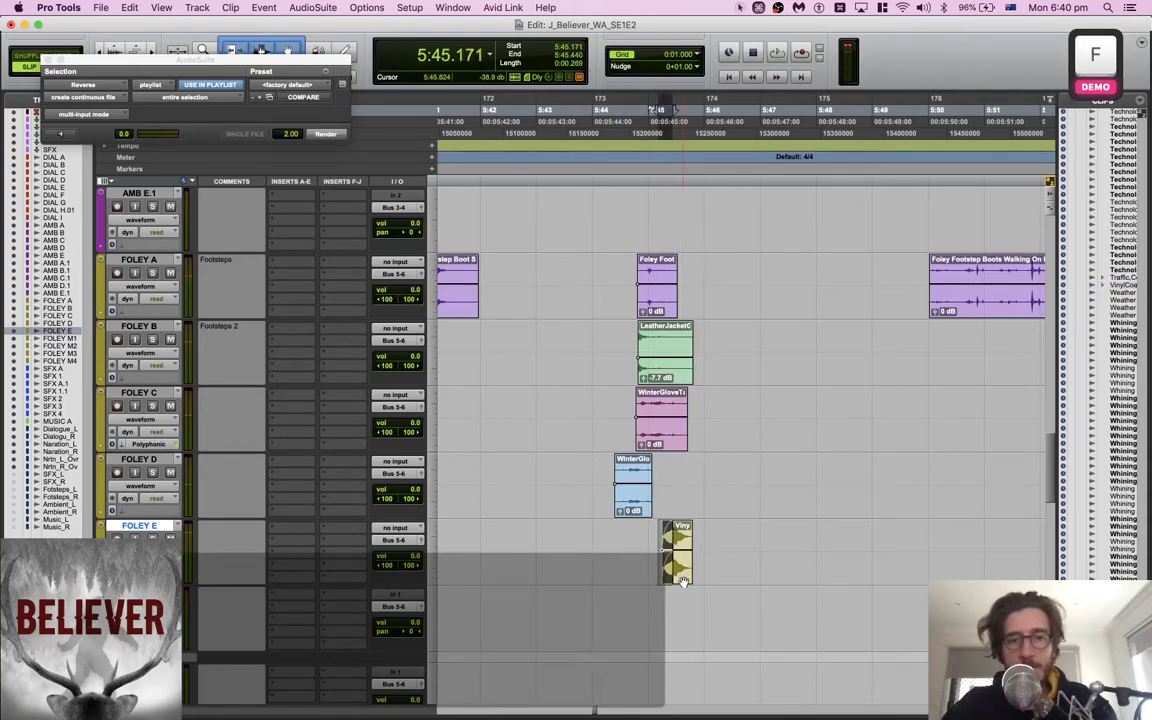
# Fade out the end of the vinyl coat clip on FOLEY E, lower its gain and play it from 5:44.556
pyautogui.hotkey('alt', 'f')
pyautogui.press('f')
pyautogui.moveTo(747, 472); pyautogui.dragTo(646, 494)
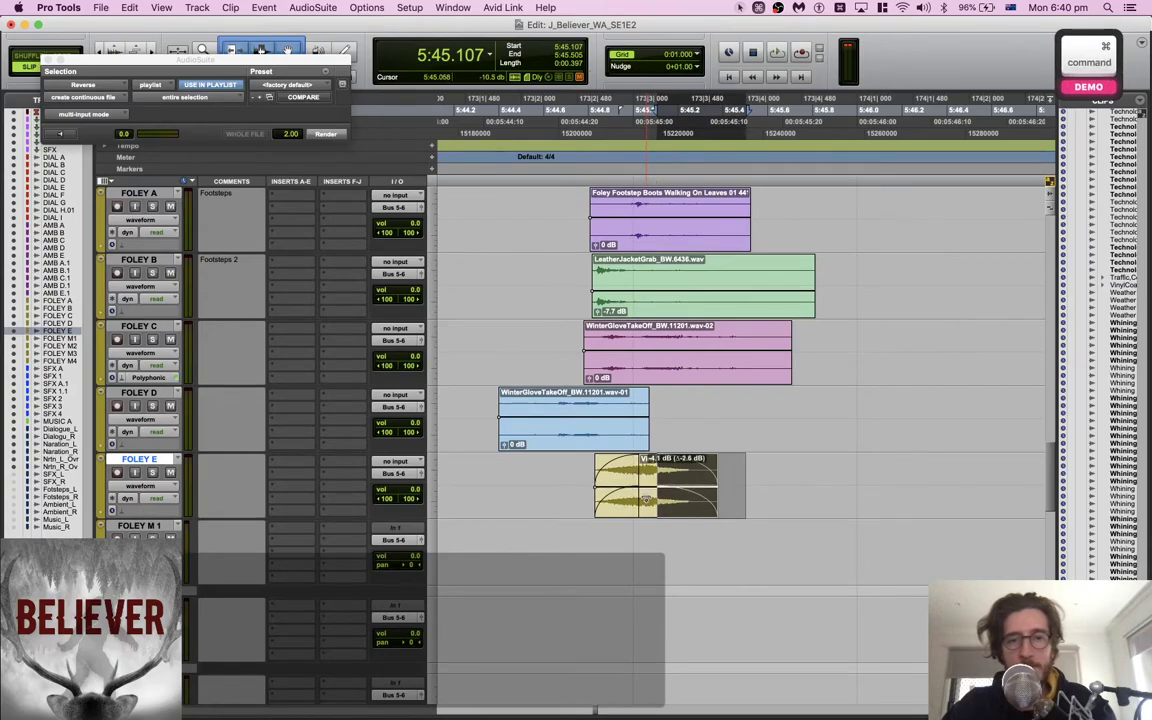
pyautogui.click(535, 475)
pyautogui.press('space')
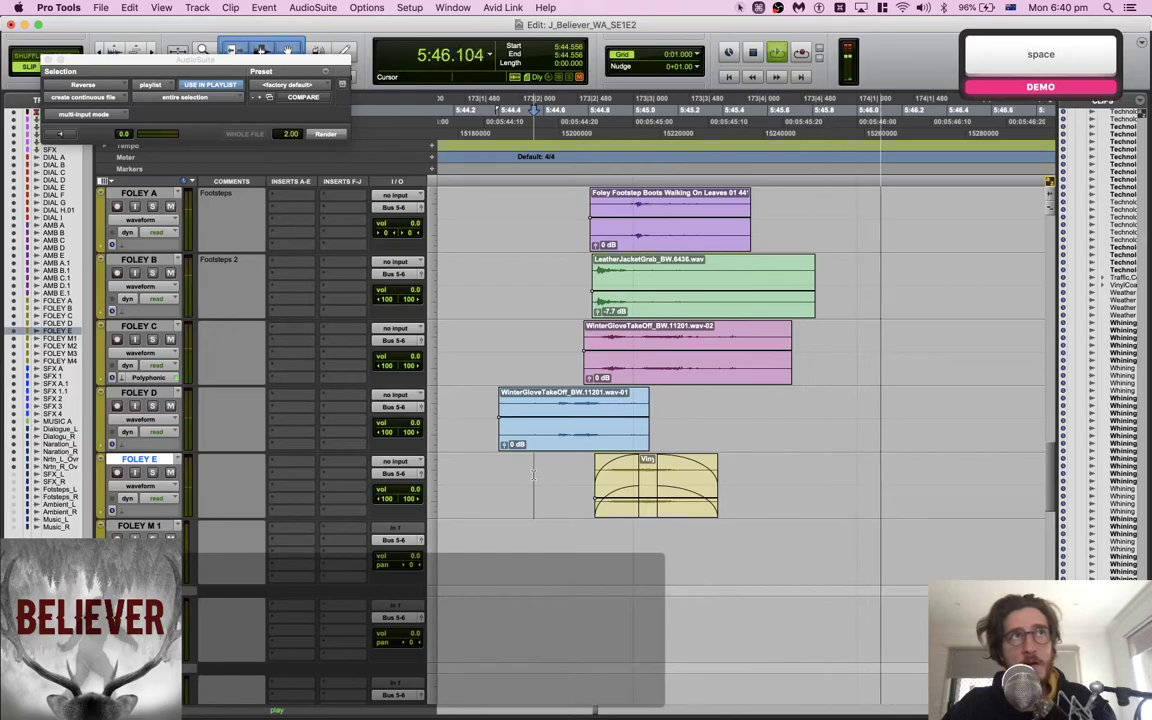
# Move the start of the vinyl coat clip on FOLEY E earlier, set its gain to -17.2 dB and play from 5:44.360
pyautogui.press('space')
pyautogui.moveTo(645, 493); pyautogui.dragTo(490, 465)
pyautogui.press('space')
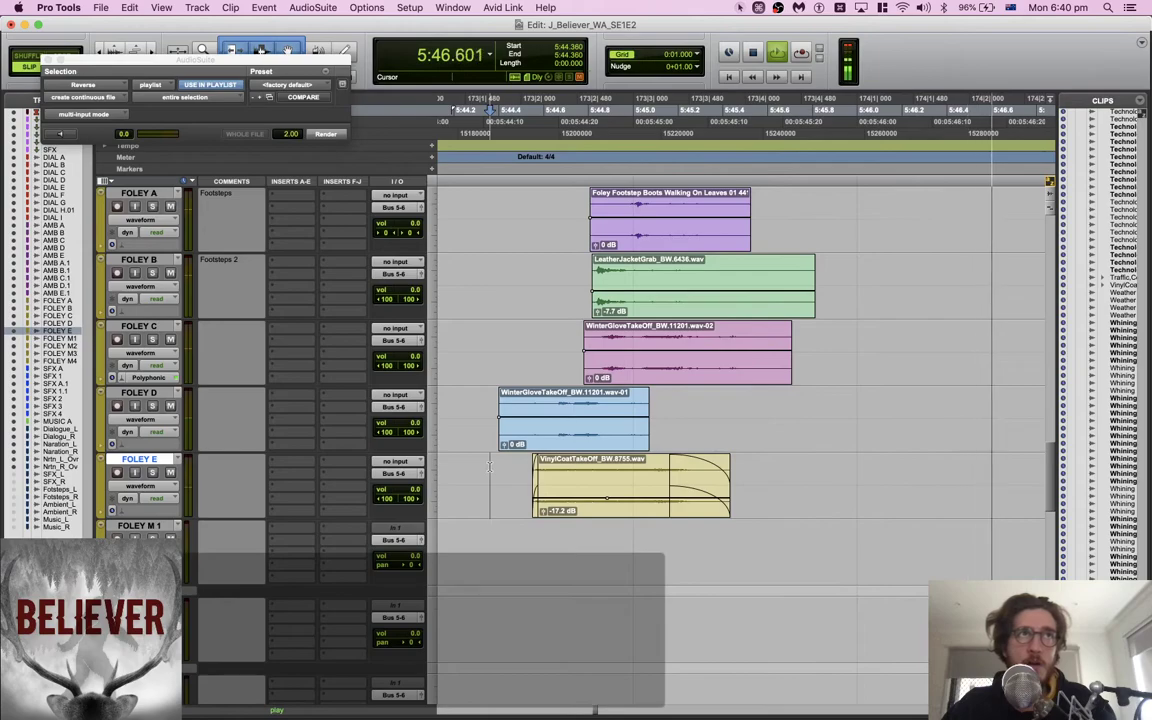
pyautogui.scroll(1, 489, 467)
pyautogui.scroll(-2, 489, 467)
pyautogui.hscroll(-2, 489, 467)
pyautogui.press('space')
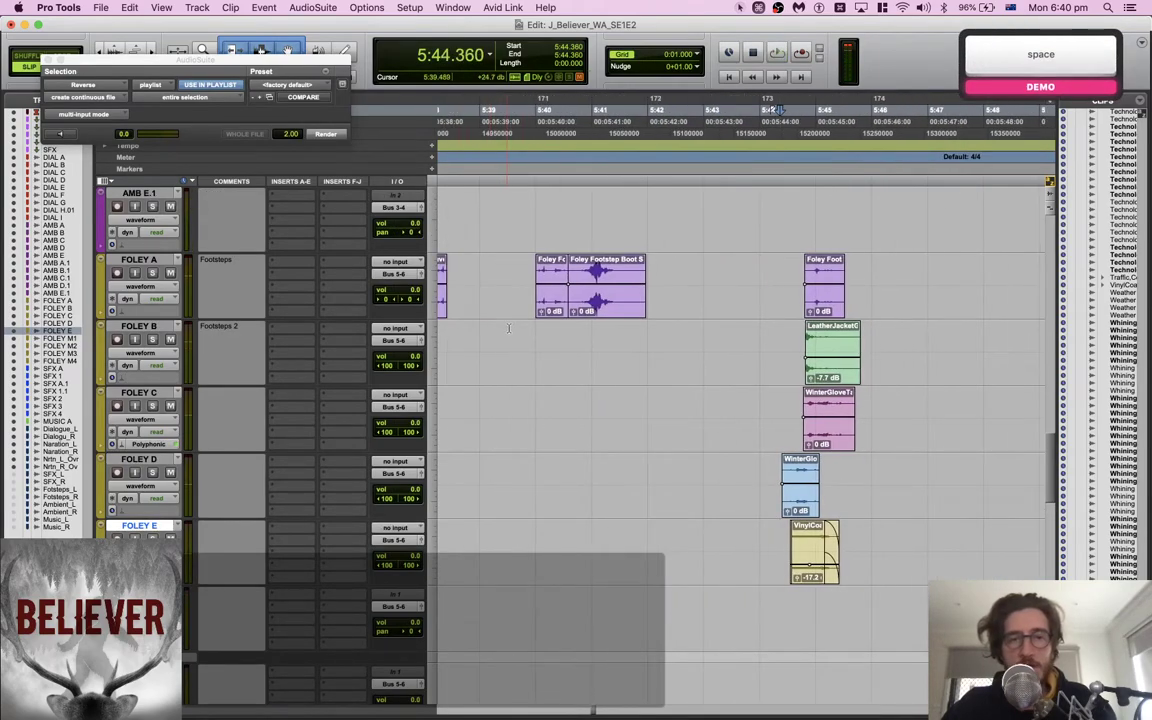
# Play from 5:39.575, select the layered grab clips on FOLEY A to E and nudge them later so the selection starts at 5:44.758
pyautogui.click(511, 328)
pyautogui.press('space')
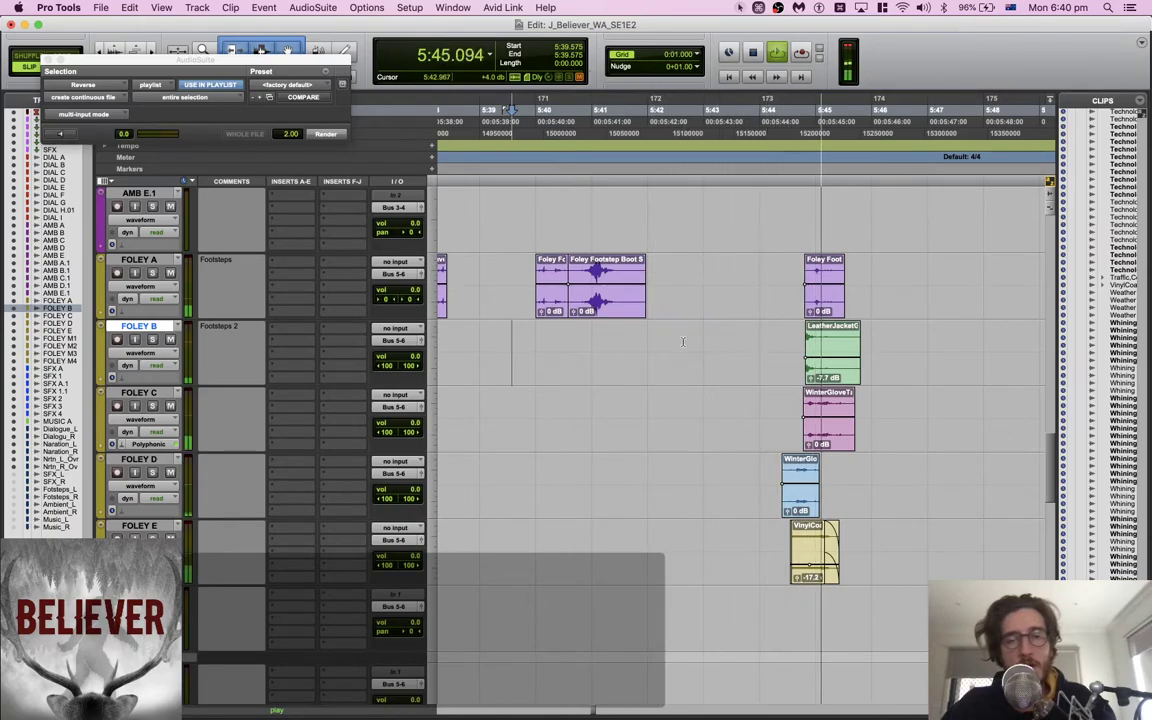
pyautogui.press('space')
pyautogui.moveTo(932, 650); pyautogui.dragTo(907, 537)
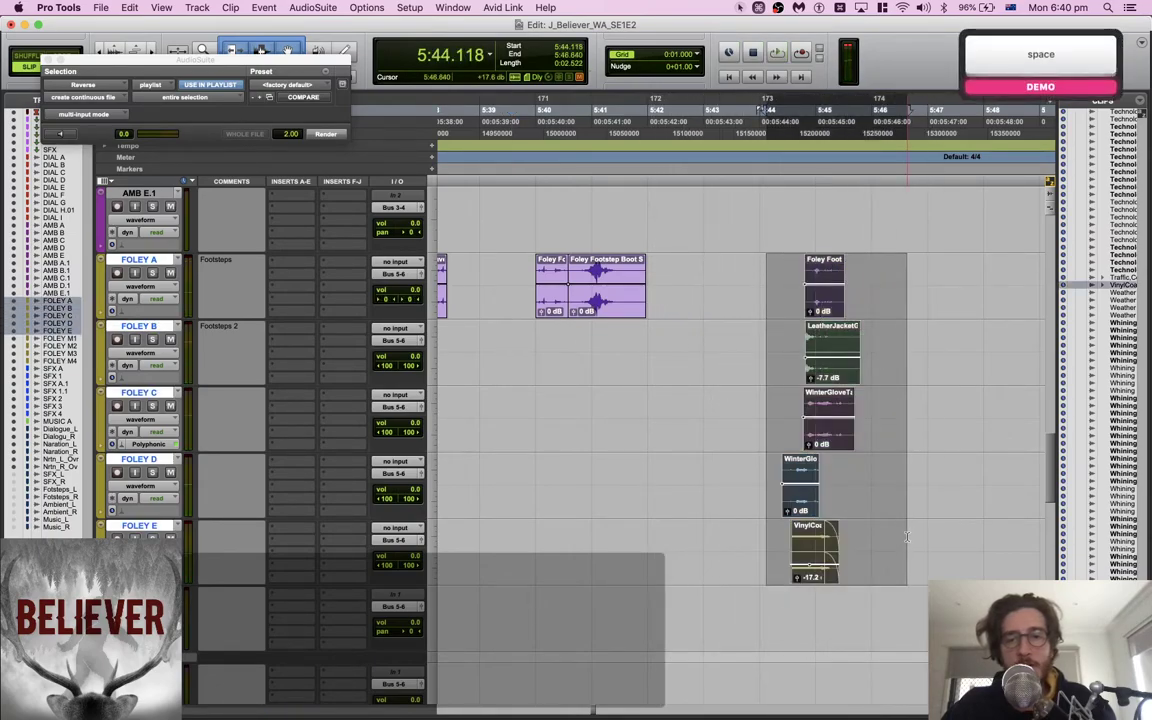
pyautogui.press('+')
pyautogui.press('+')
pyautogui.press('space')
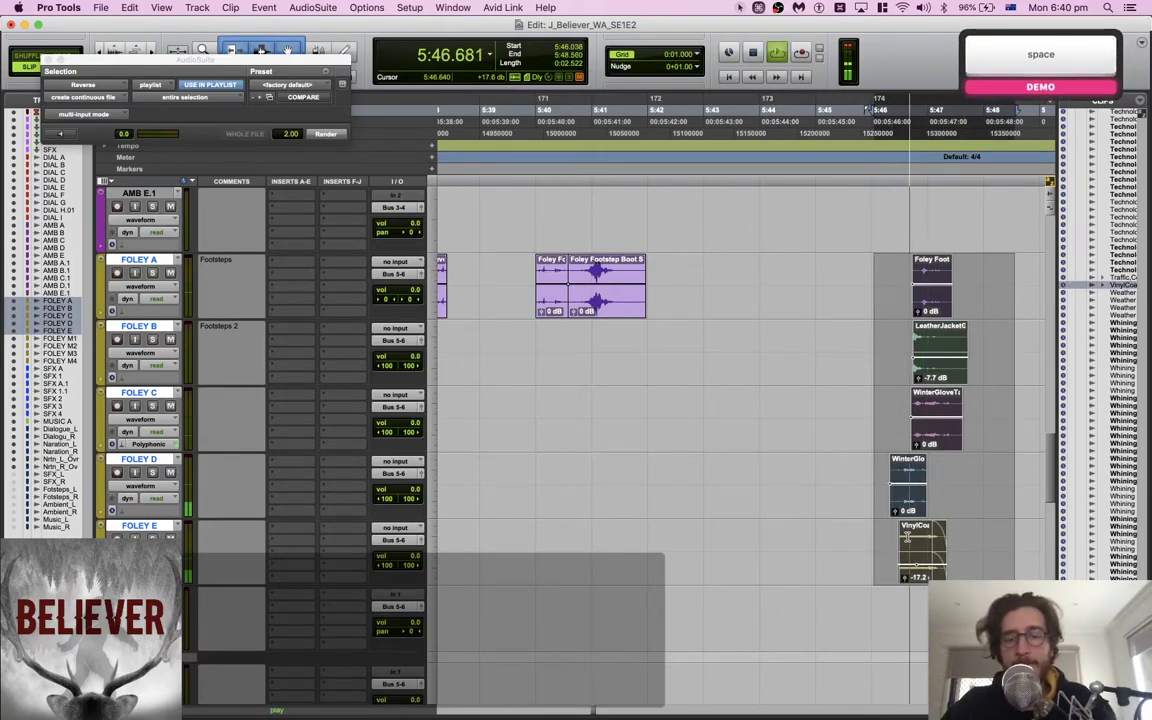
pyautogui.press('space')
pyautogui.press('m')
pyautogui.press('m')
pyautogui.press('space')
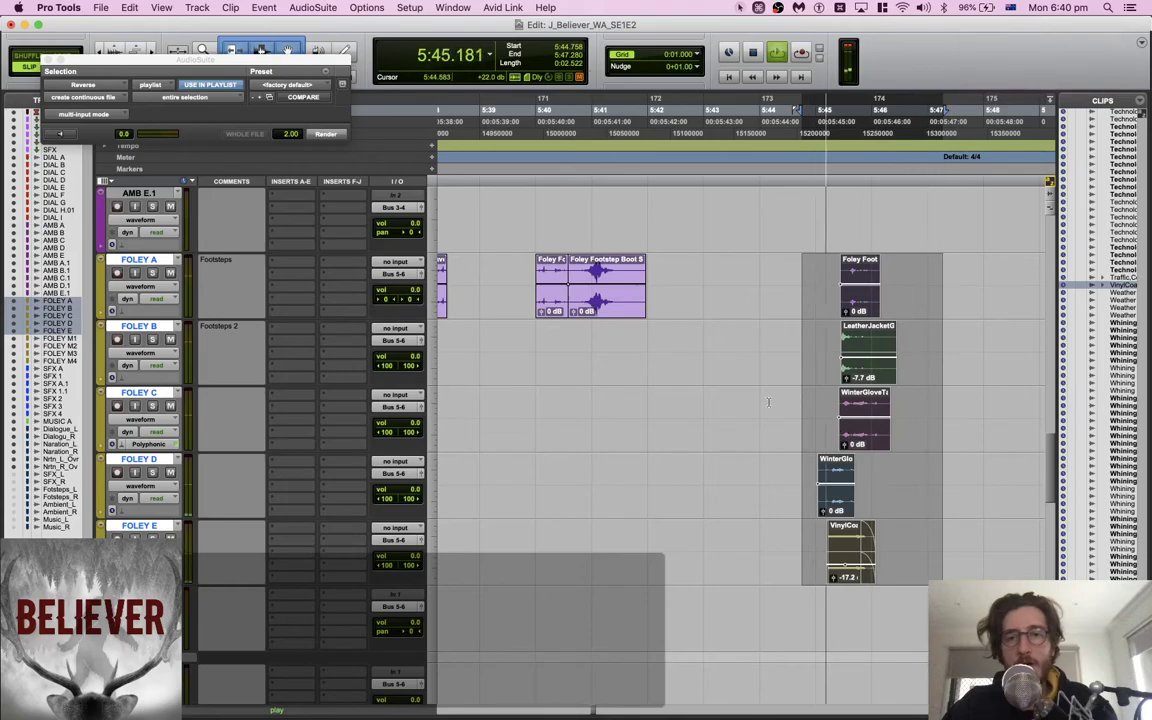
# Place WinterGloveTakeOff_BW.11200.wav from the sound library on FOLEY B at 5:41.497 and play it
pyautogui.press('super+Tab')
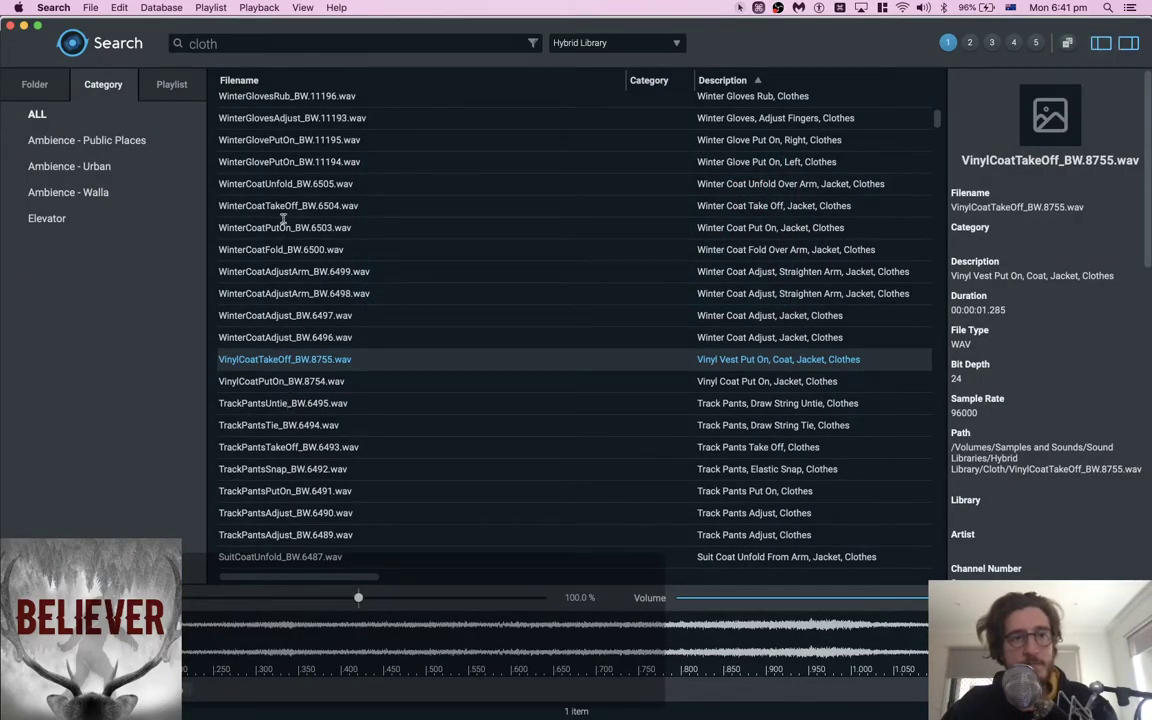
pyautogui.scroll(3, 283, 226)
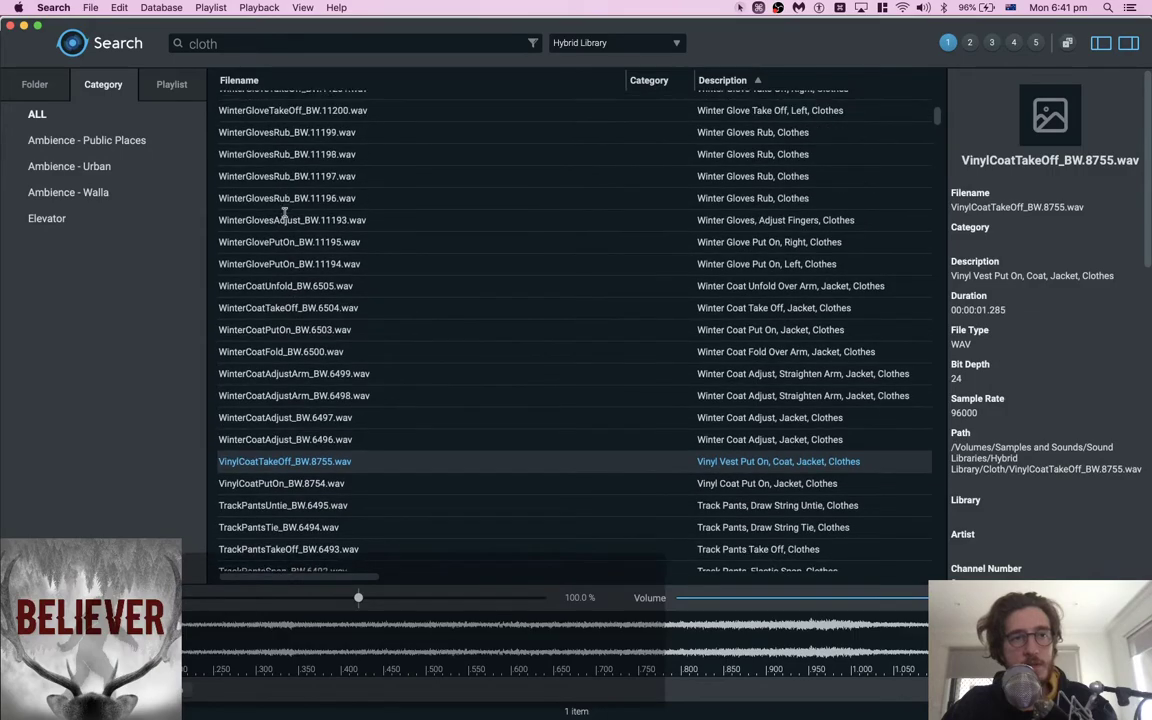
pyautogui.click(297, 133)
pyautogui.click(285, 103)
pyautogui.press('super+Tab')
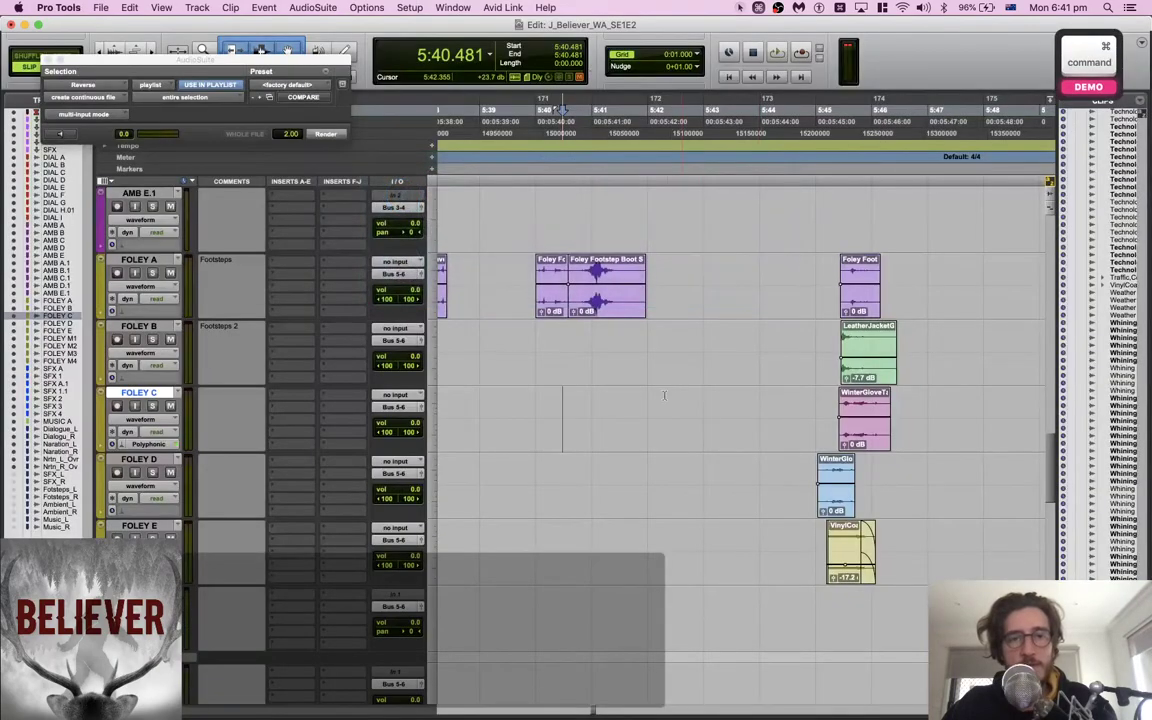
pyautogui.press('super+Tab')
pyautogui.press('s')
pyautogui.press('space')
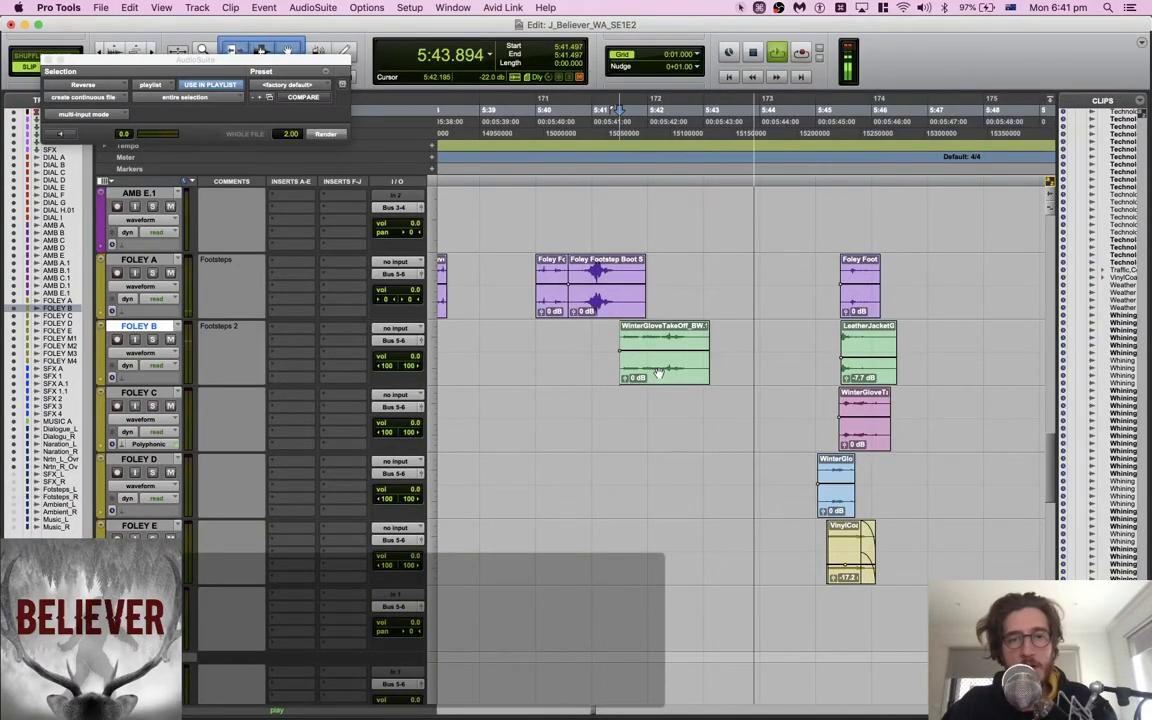
# Move the new winter glove clip on FOLEY B to 5:40.922, remove its portion after 5:41.289 and play from 5:40.457
pyautogui.press('space')
pyautogui.moveTo(658, 373); pyautogui.dragTo(626, 373)
pyautogui.press('space')
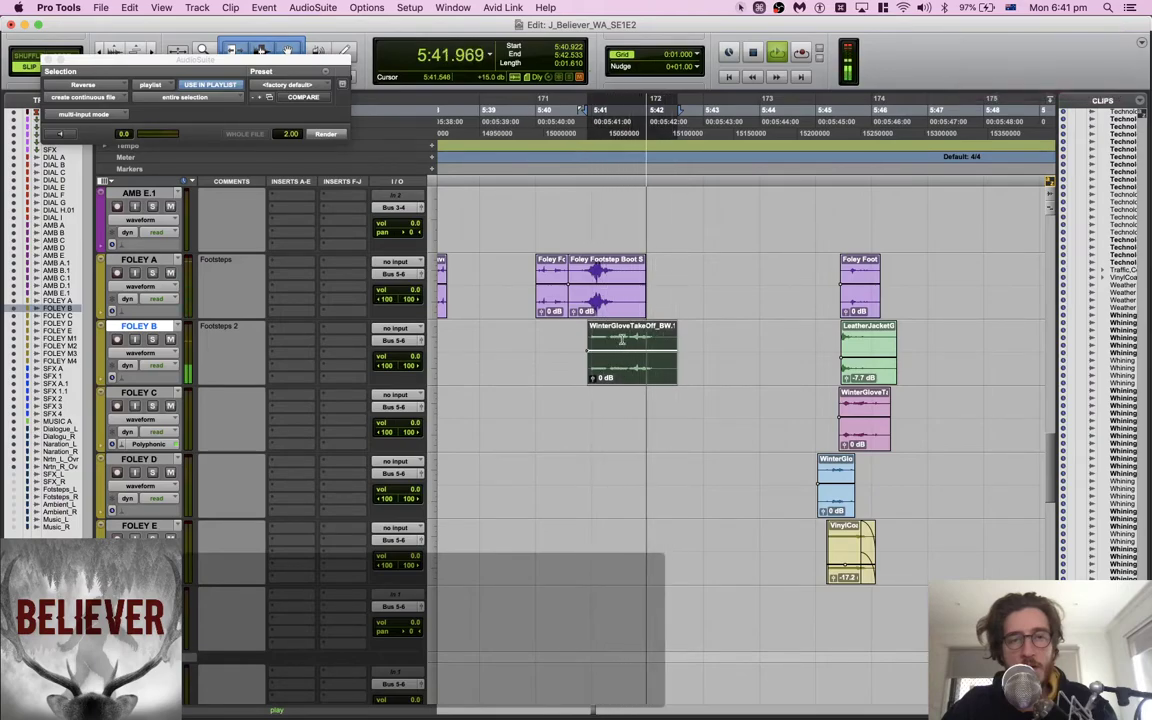
pyautogui.press('space')
pyautogui.moveTo(607, 335); pyautogui.dragTo(686, 335)
pyautogui.press('BackSpace')
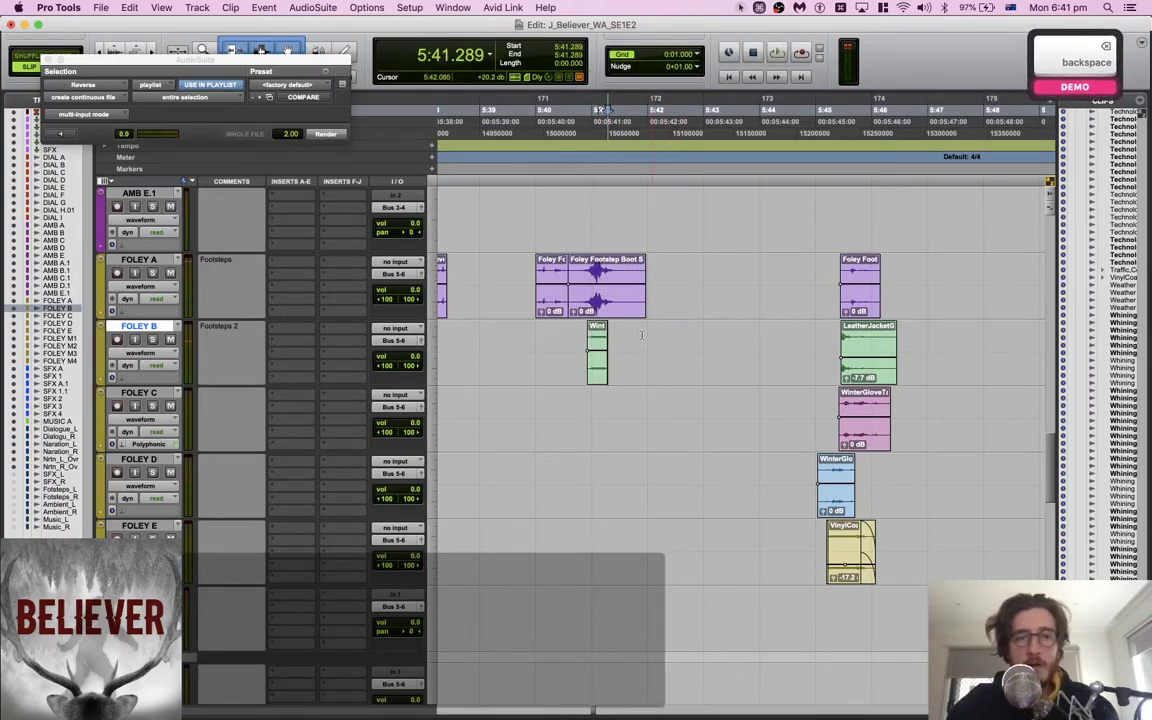
pyautogui.press('space')
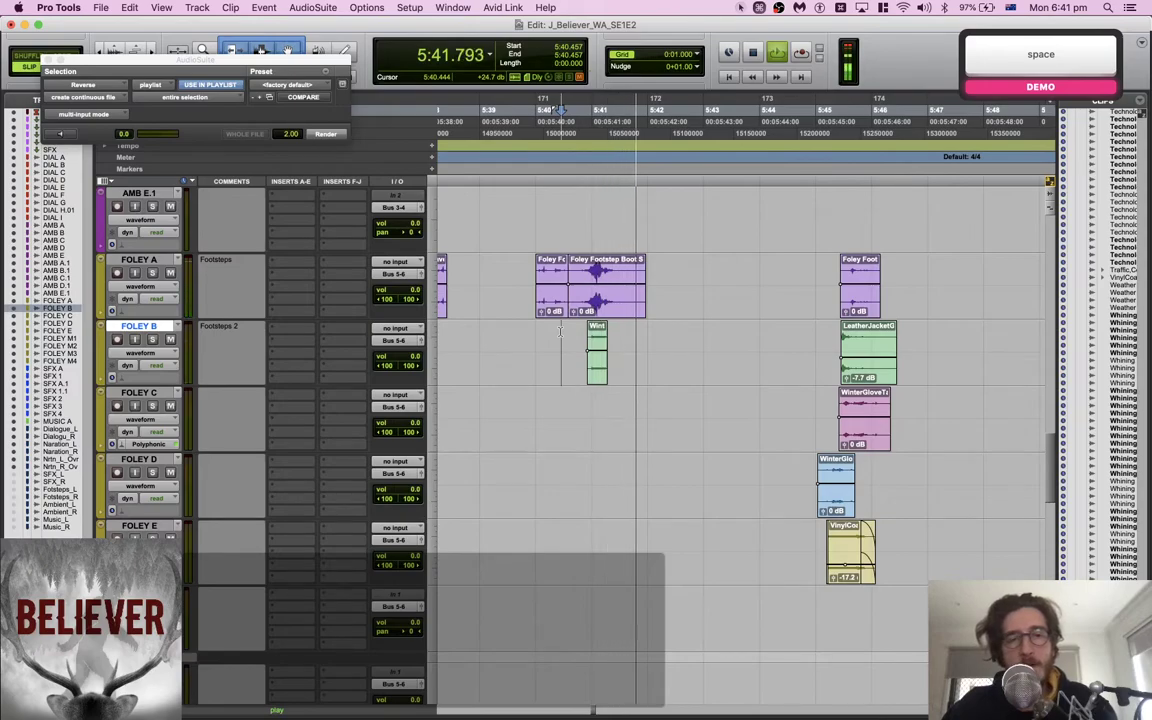
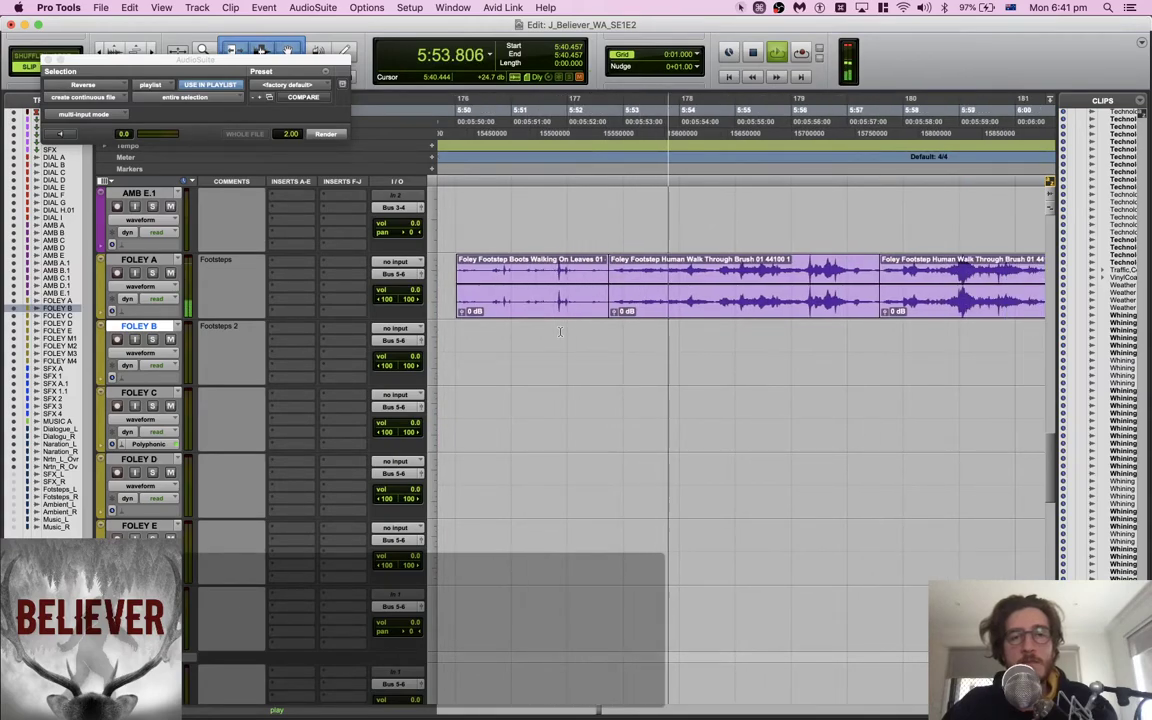
pyautogui.scroll(2, 560, 331)
pyautogui.press('space')
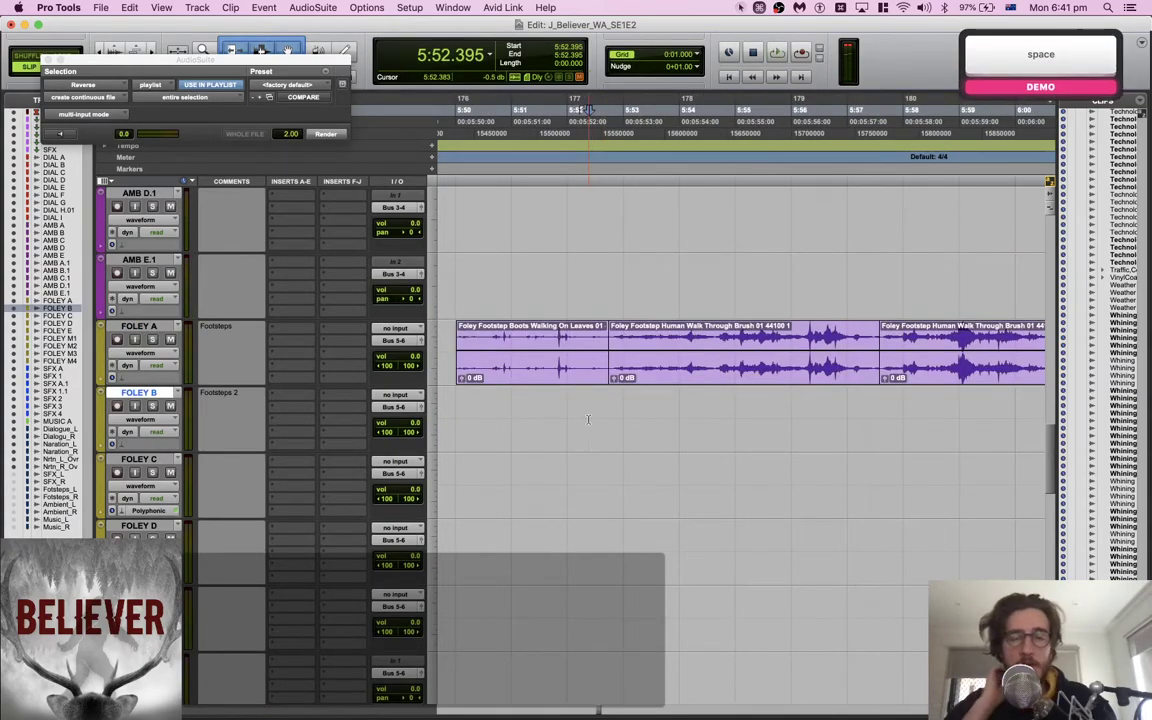
# Extend the start of the night crickets and bullfrog clip on AMB B back to 5:52.848 and play it
pyautogui.scroll(5, 588, 419)
pyautogui.scroll(2, 588, 419)
pyautogui.scroll(-2, 588, 419)
pyautogui.scroll(-1, 588, 419)
pyautogui.scroll(2, 588, 419)
pyautogui.scroll(2, 588, 419)
pyautogui.scroll(-1, 588, 419)
pyautogui.scroll(-2, 588, 419)
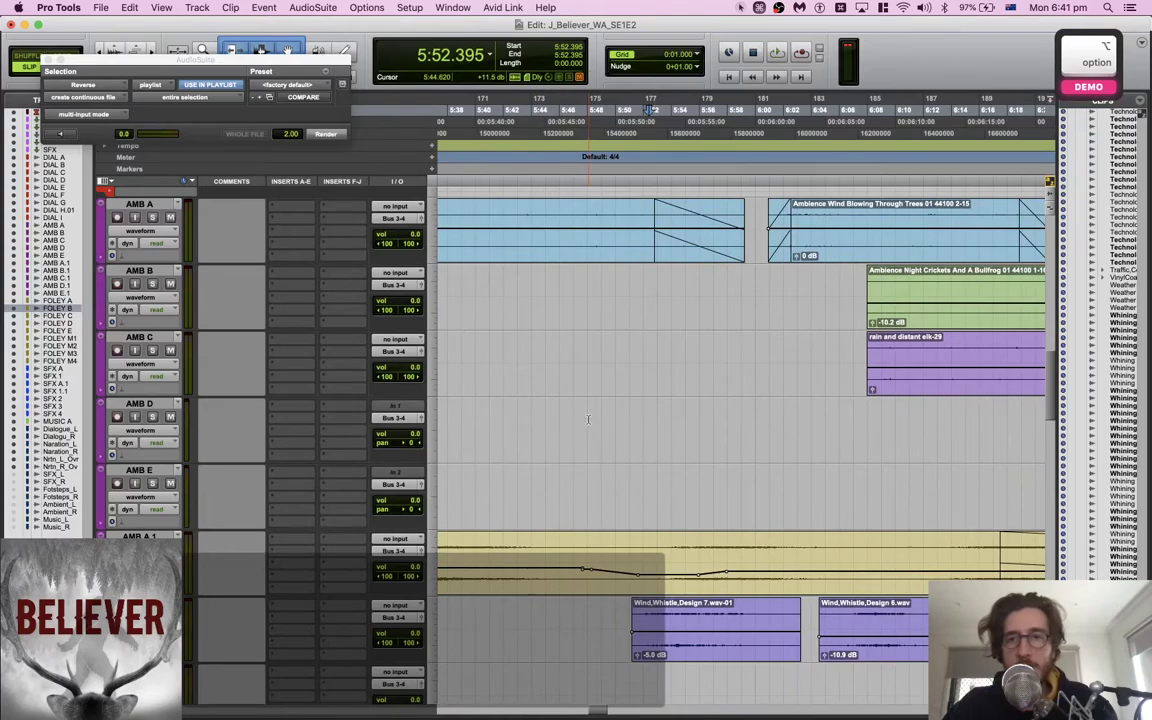
pyautogui.hscroll(2, 588, 419)
pyautogui.moveTo(850, 295); pyautogui.dragTo(639, 295)
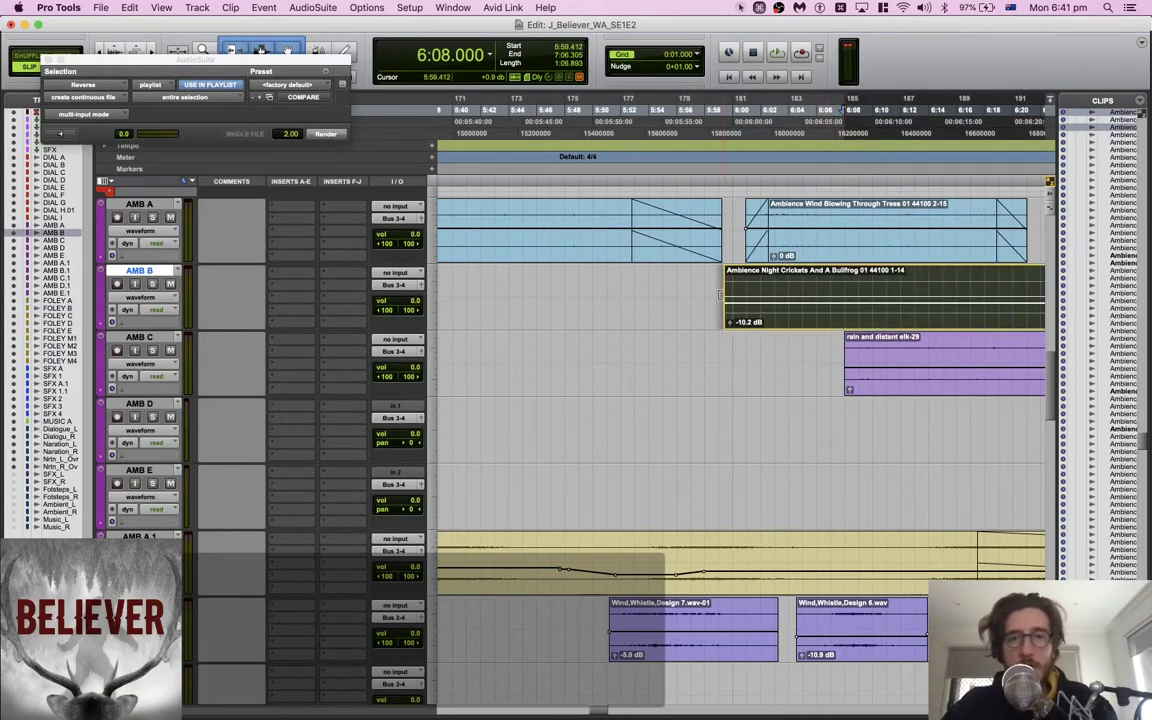
pyautogui.press('space')
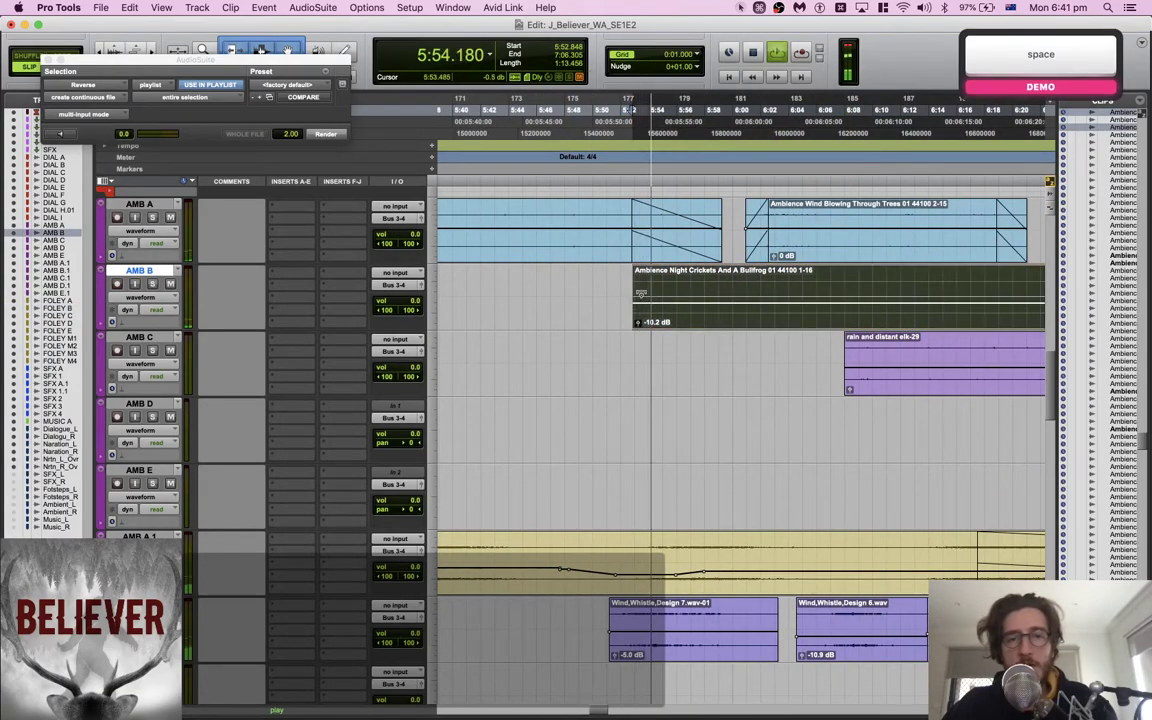
# Extend the start of the rain and distant elk clip on AMB C back to about 5:51 and fade it in up to 5:52.065
pyautogui.moveTo(851, 359); pyautogui.dragTo(620, 357)
pyautogui.click(585, 336)
pyautogui.press('space')
pyautogui.press('space')
pyautogui.press('f')
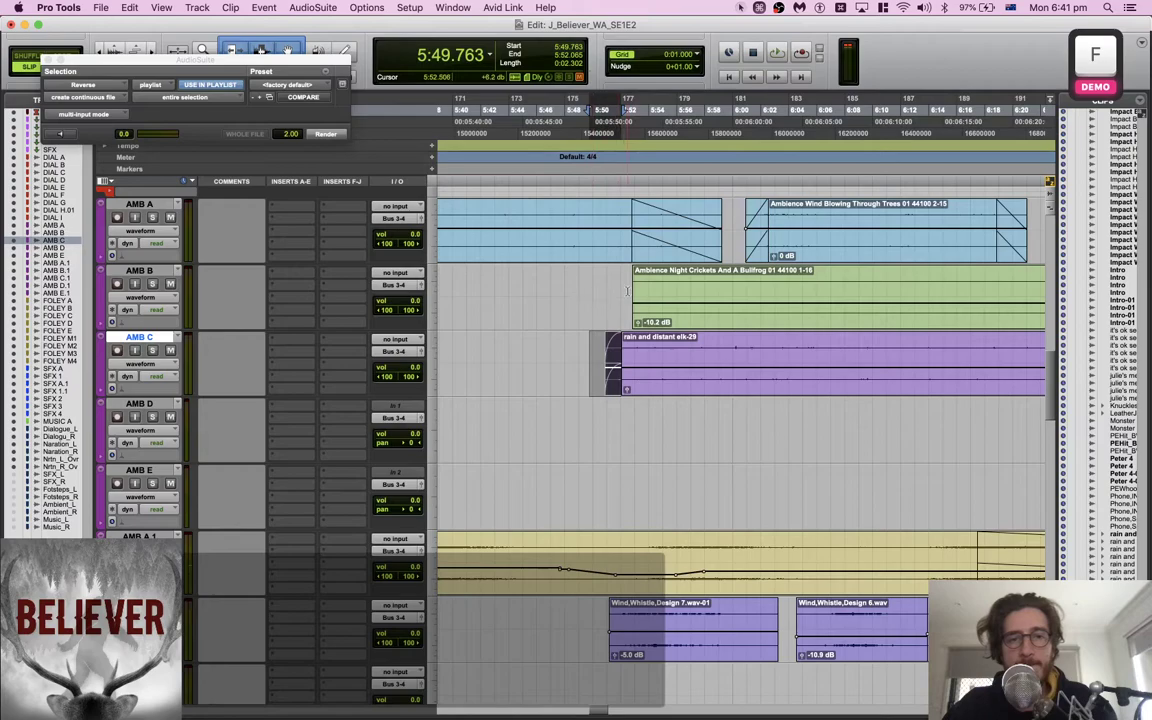
# Fade in the start of the night crickets clip on AMB B and set its gain to -0.5 dB while playing from 5:48.391
pyautogui.moveTo(634, 291); pyautogui.dragTo(675, 301)
pyautogui.press('f')
pyautogui.click(570, 292)
pyautogui.press('space')
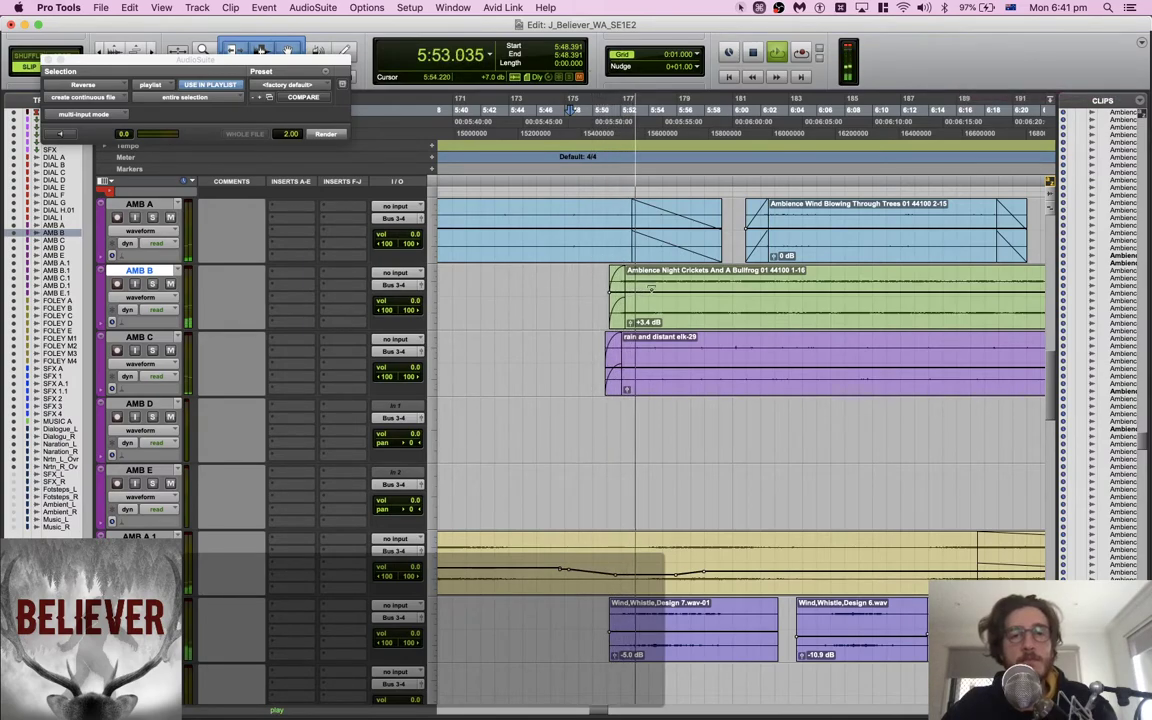
pyautogui.moveTo(650, 290); pyautogui.dragTo(651, 292)
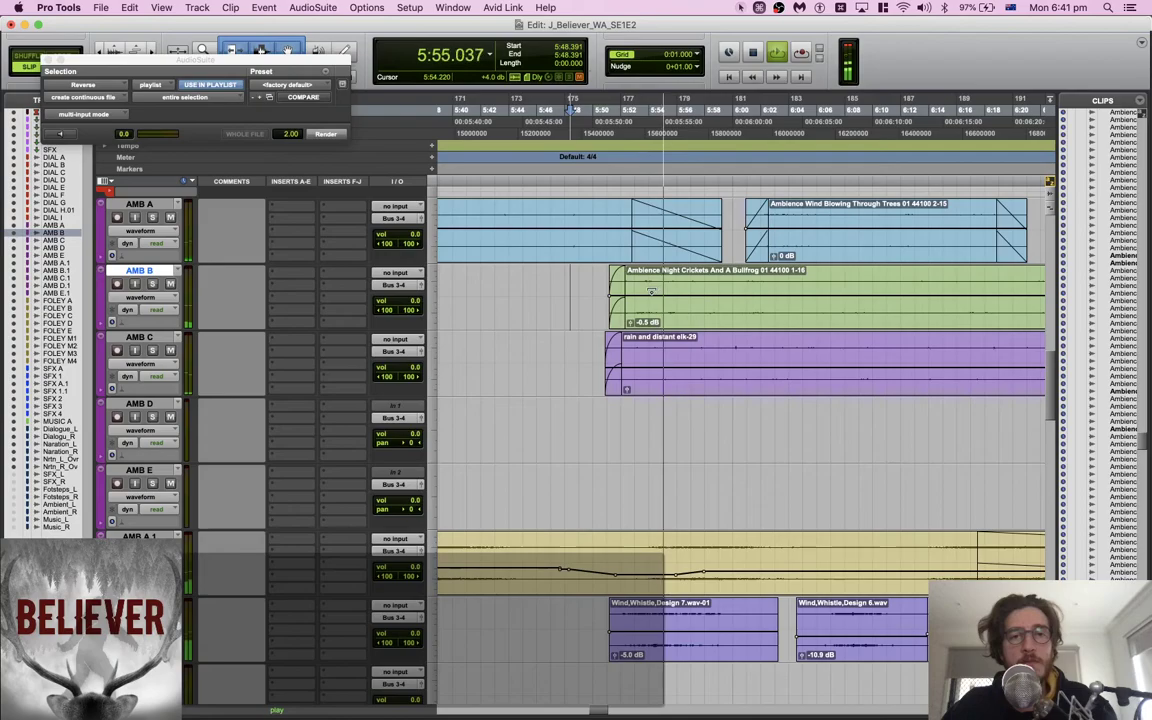
pyautogui.press('space')
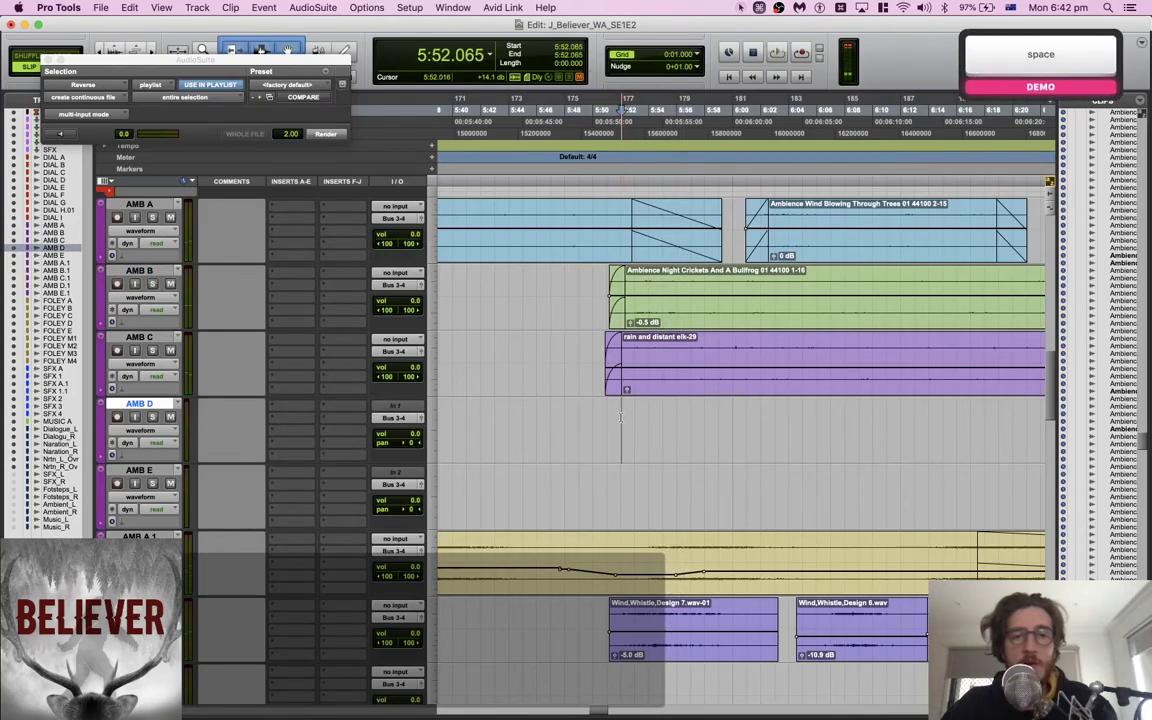
# Switch to the sound library and search the Hybrid Library for "wolves"
pyautogui.press('super+Tab')
pyautogui.write('wolves')
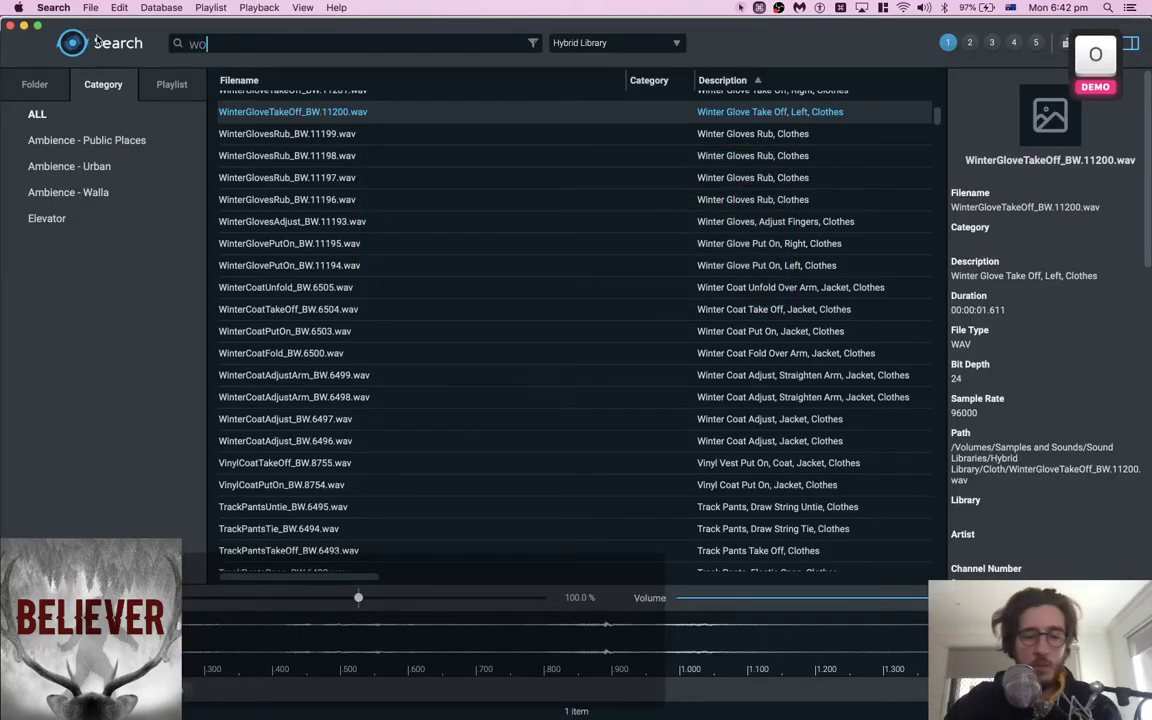
pyautogui.press('Return')
# Switch to Chrome, search the web for "wolves in oregon", look through the results and close the page
pyautogui.press('super+Tab')
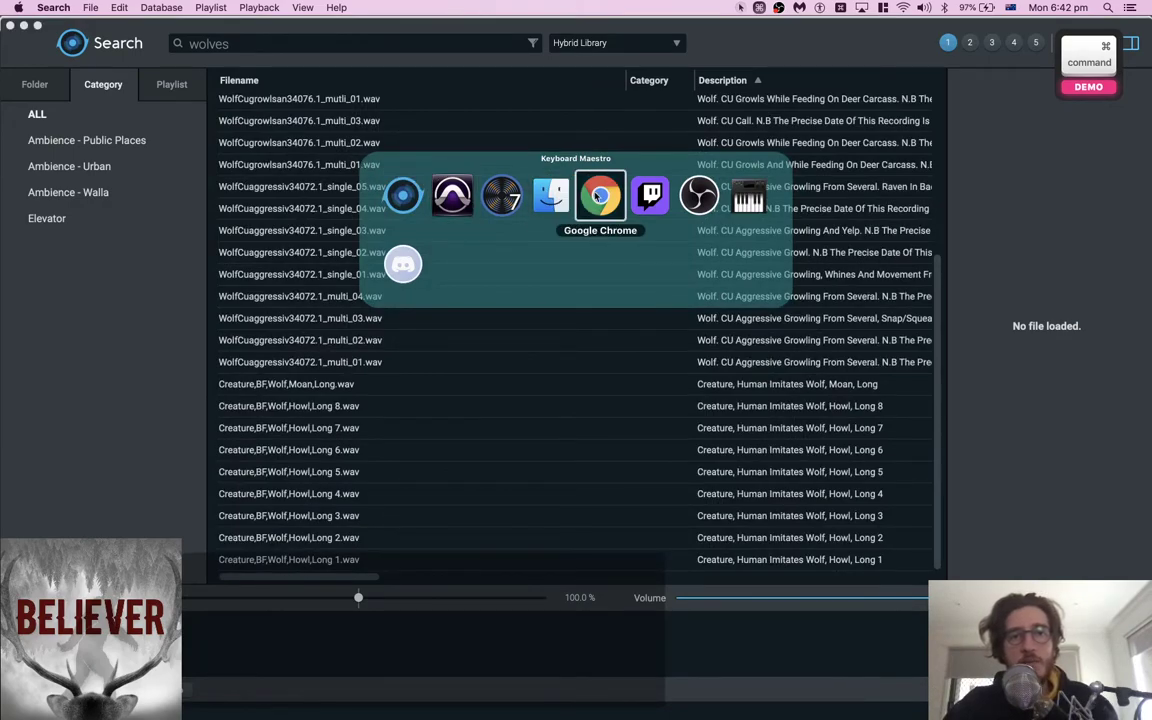
pyautogui.click(600, 195)
pyautogui.press('super+l')
pyautogui.write('o')
pyautogui.press('BackSpace')
pyautogui.press('BackSpace')
pyautogui.write('wo')
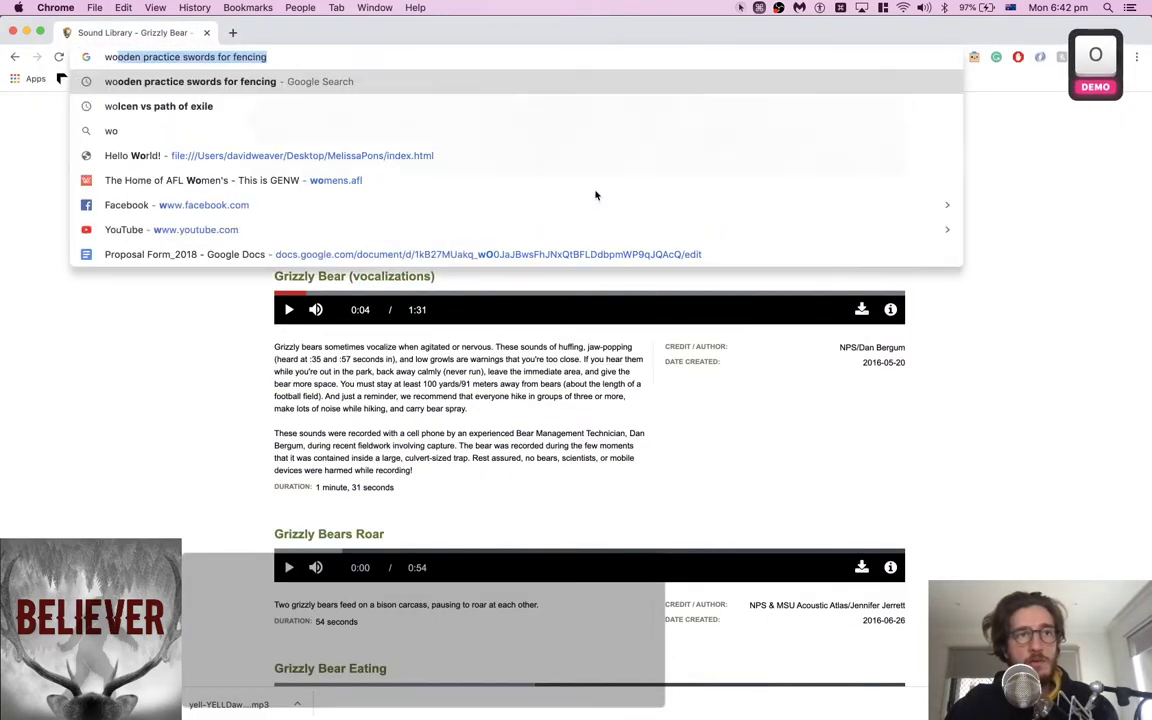
pyautogui.write('lves in oreogon')
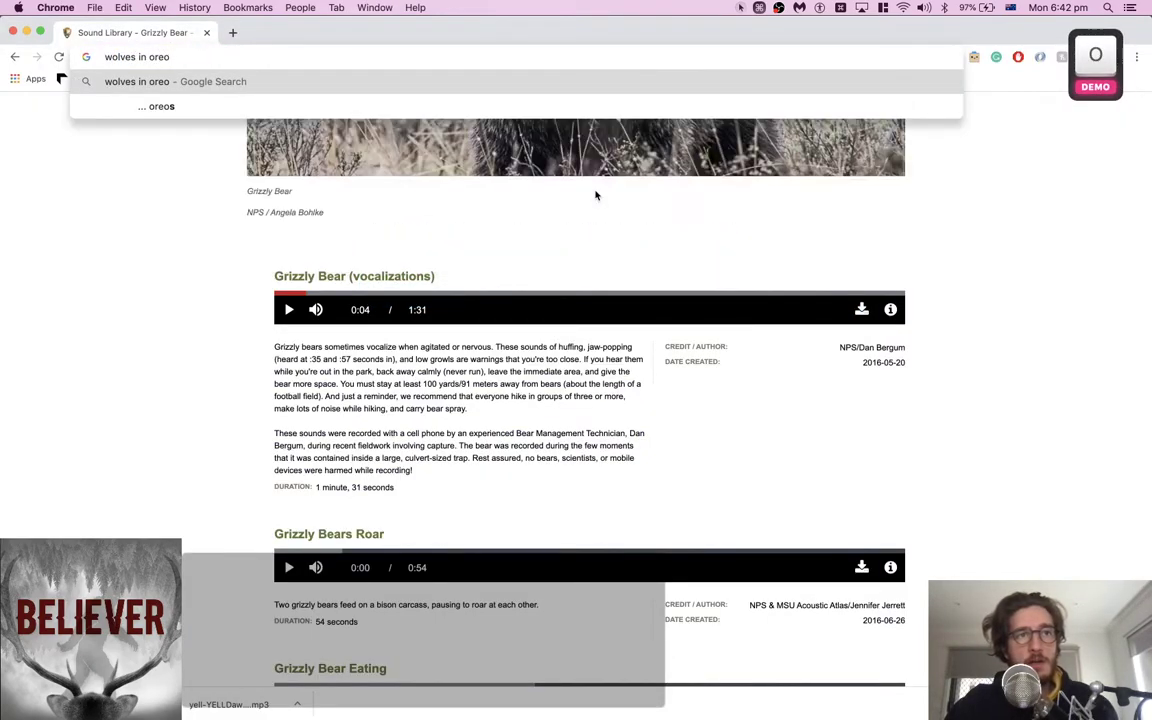
pyautogui.press('Return')
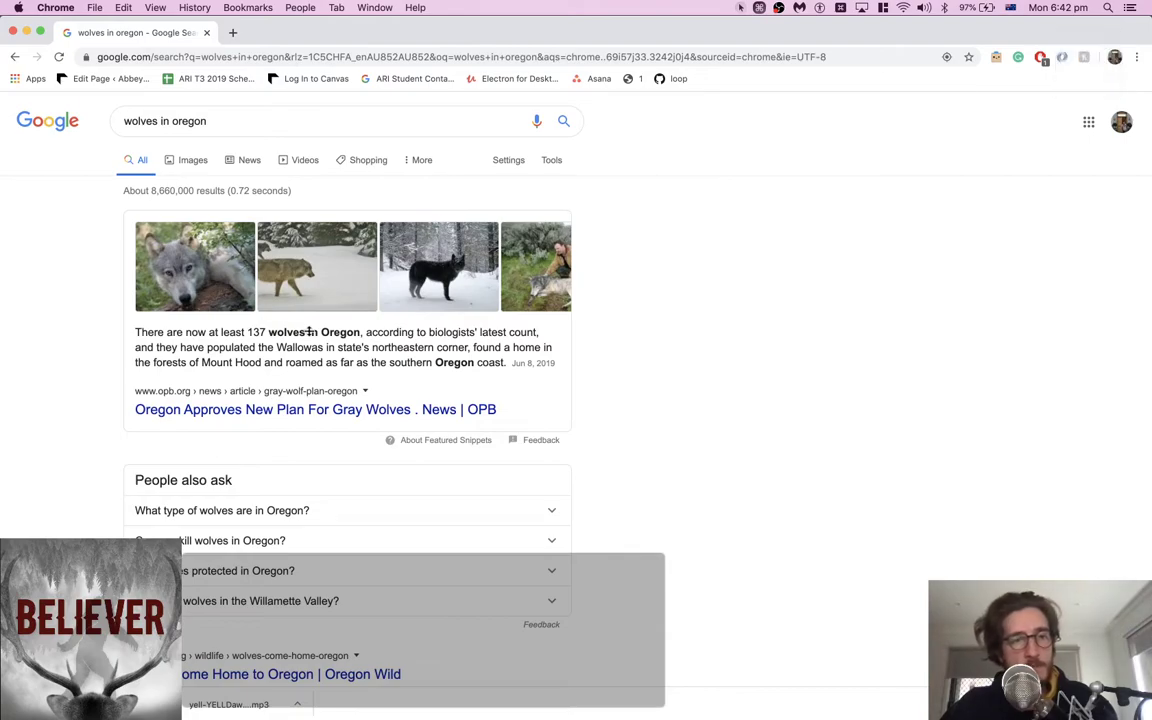
pyautogui.scroll(-4, 310, 331)
pyautogui.press('cmd+w')
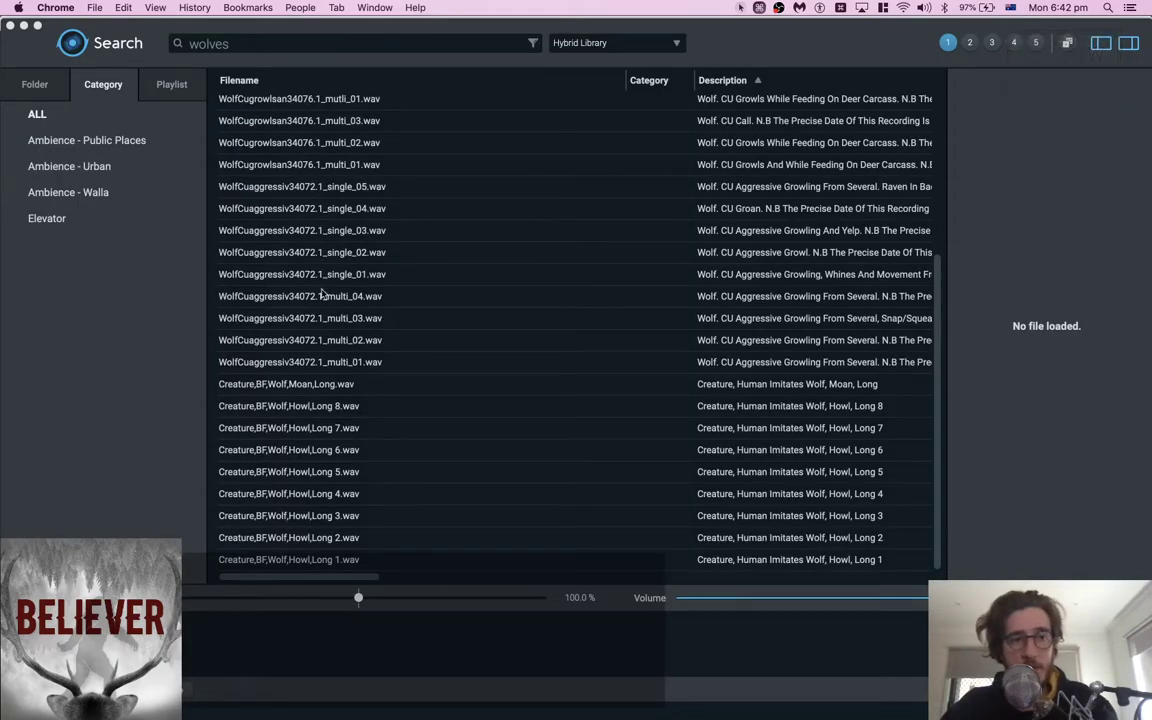
# Place Creature,BF,Wolf,Moan,Long.wav from the sound library on AMB D at 5:52.065 and play it with the ambience
pyautogui.click(340, 385)
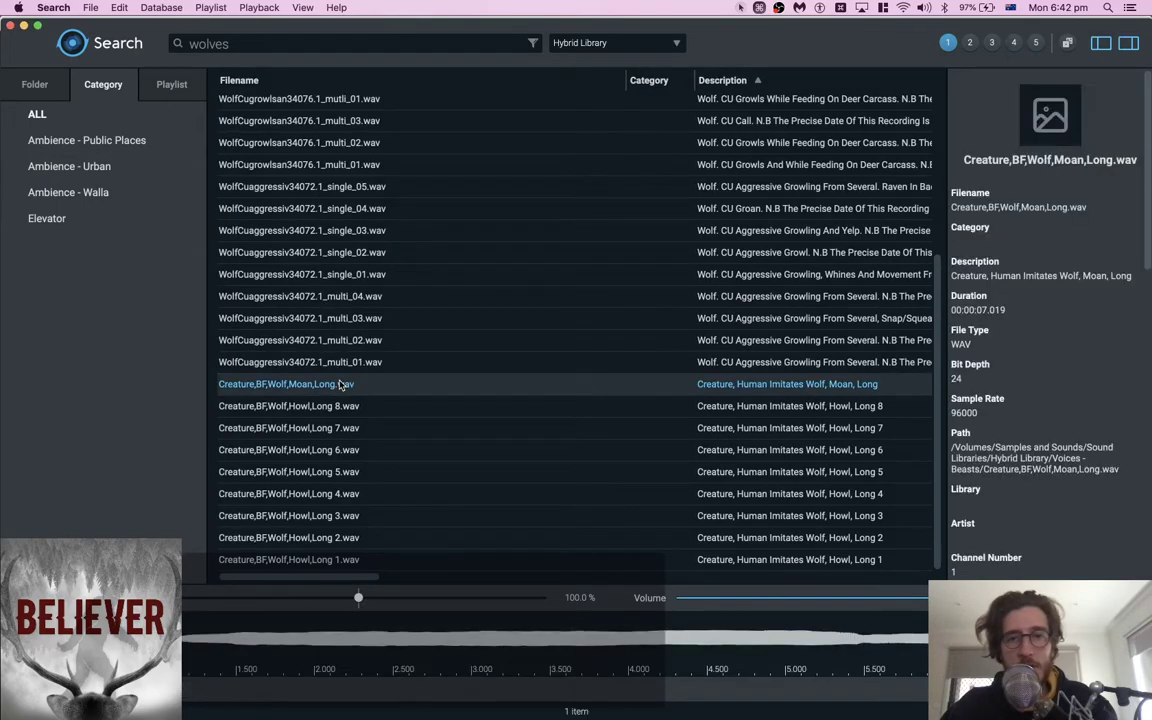
pyautogui.press('super+Tab')
pyautogui.press('super+Tab')
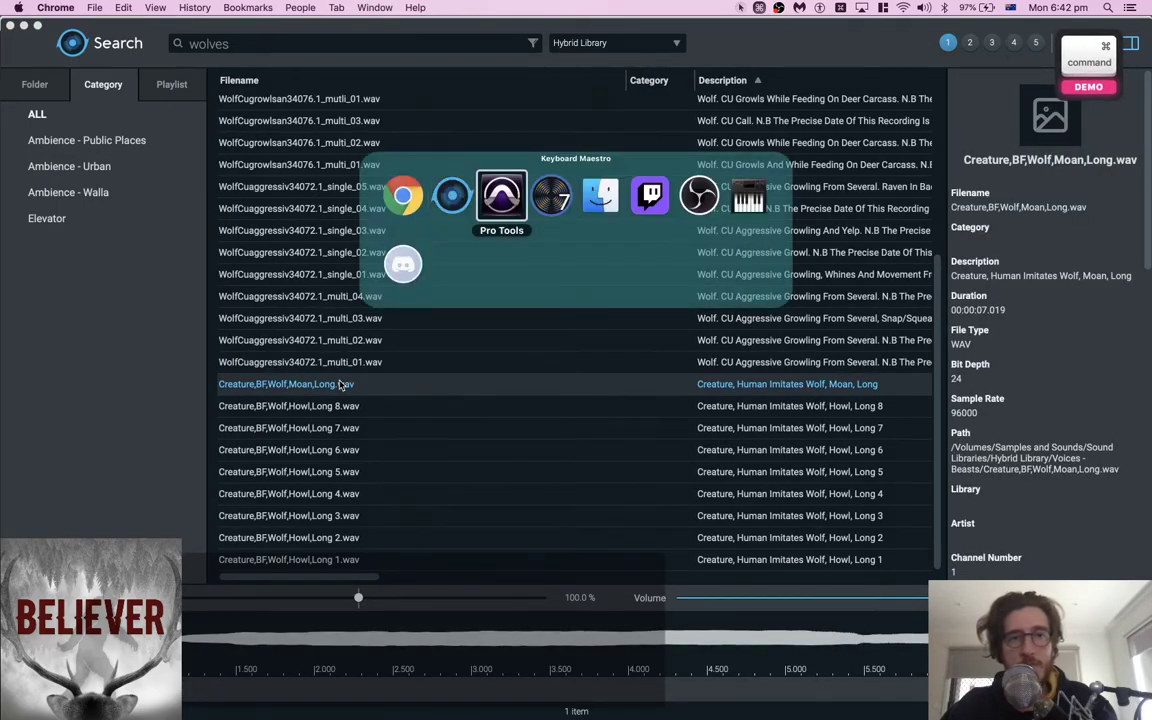
pyautogui.press('super+Tab')
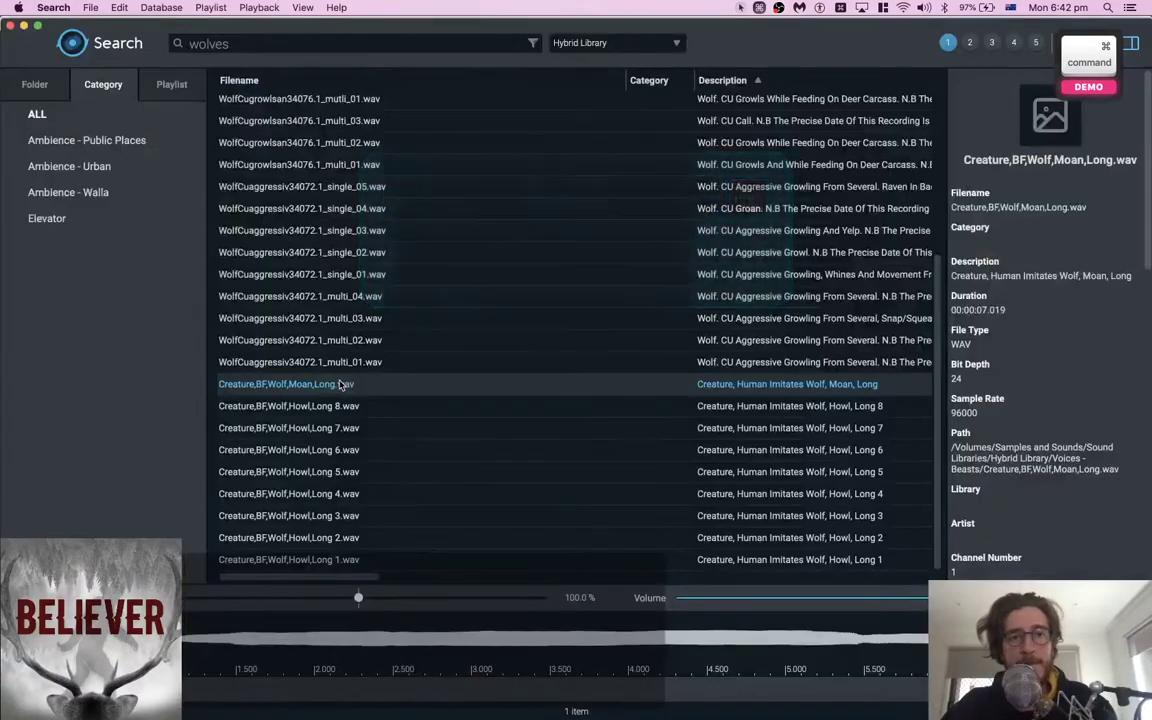
pyautogui.press('space')
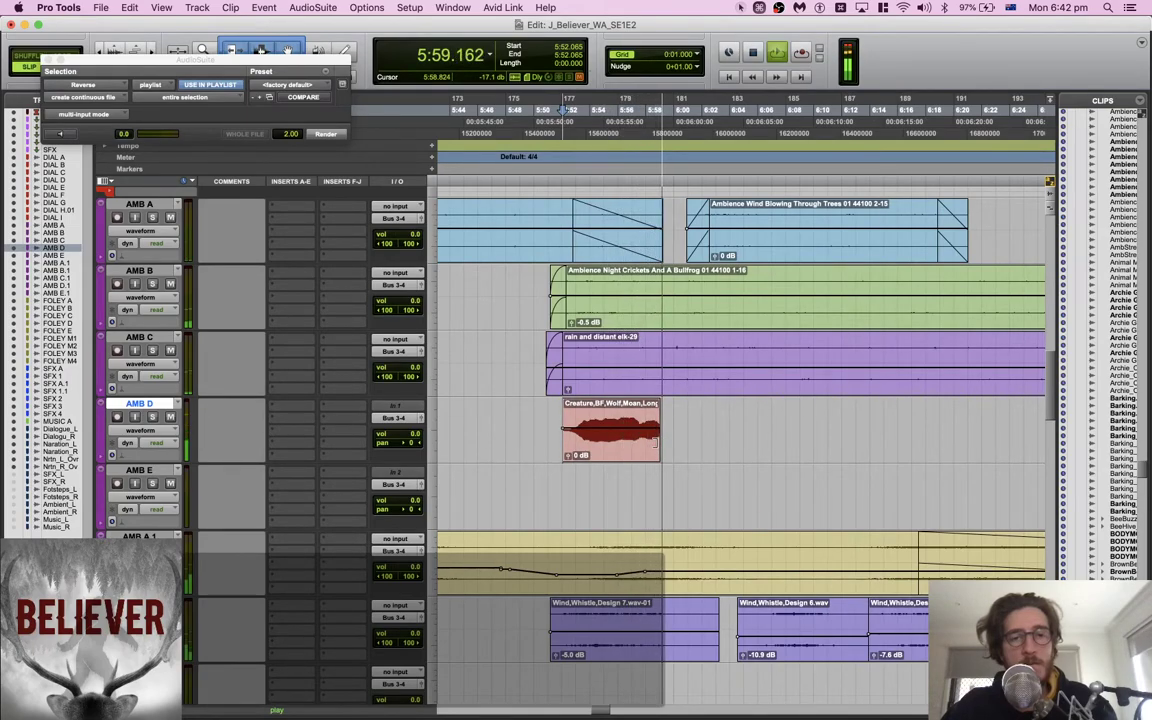
pyautogui.press('space')
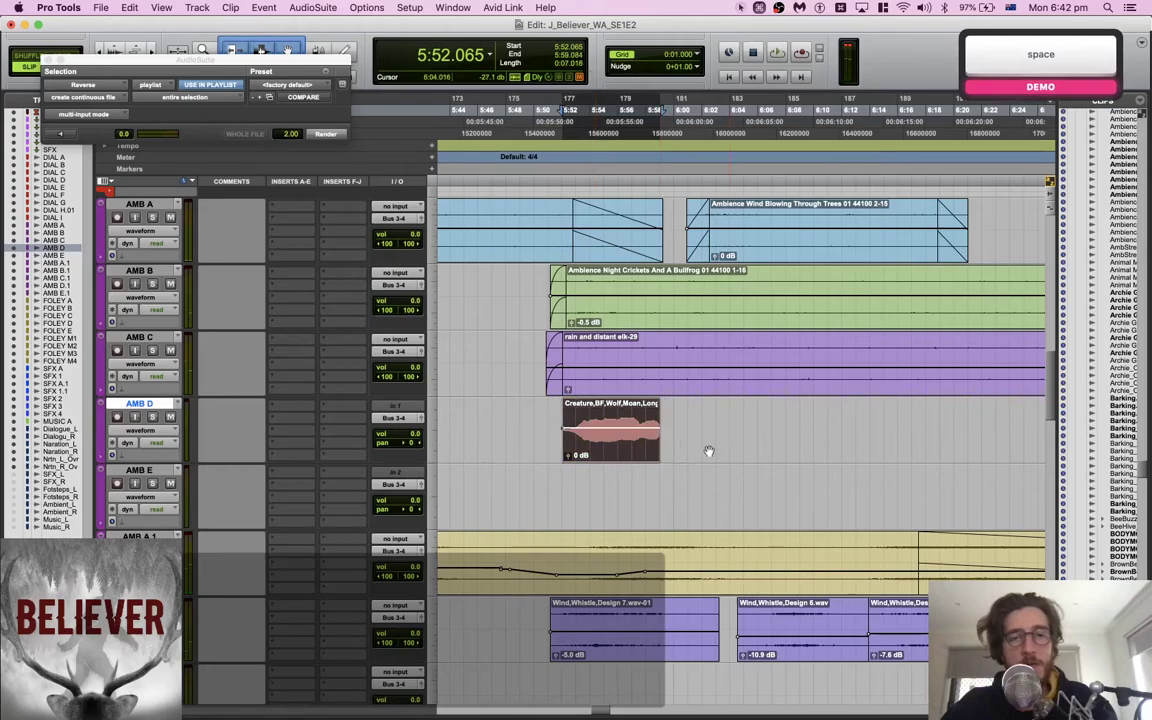
# Extend the AMB D selection past the wolf moan to 6:17.485 and open the PhoenixVerb AudioSuite reverb
pyautogui.moveTo(760, 420); pyautogui.dragTo(918, 411)
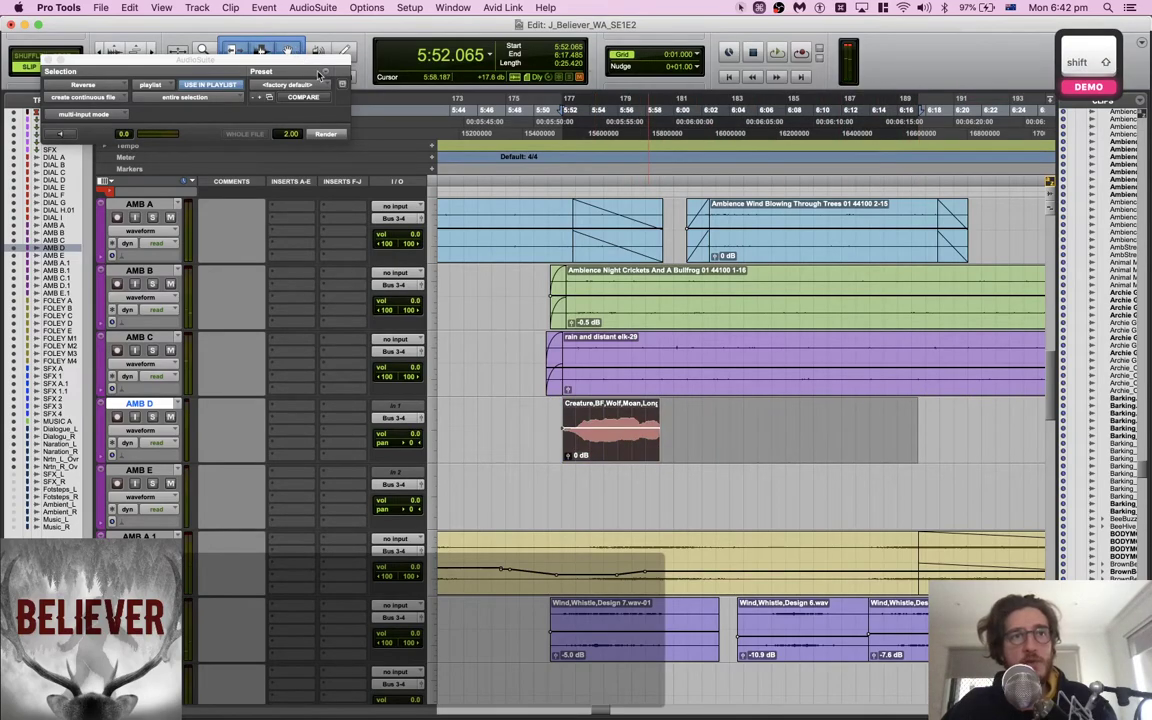
pyautogui.click(306, 13)
pyautogui.press('Up')
pyautogui.press('Up')
pyautogui.press('Up')
pyautogui.press('Up')
pyautogui.press('Up')
pyautogui.press('Up')
pyautogui.press('Up')
pyautogui.press('Up')
pyautogui.press('Up')
pyautogui.press('Right')
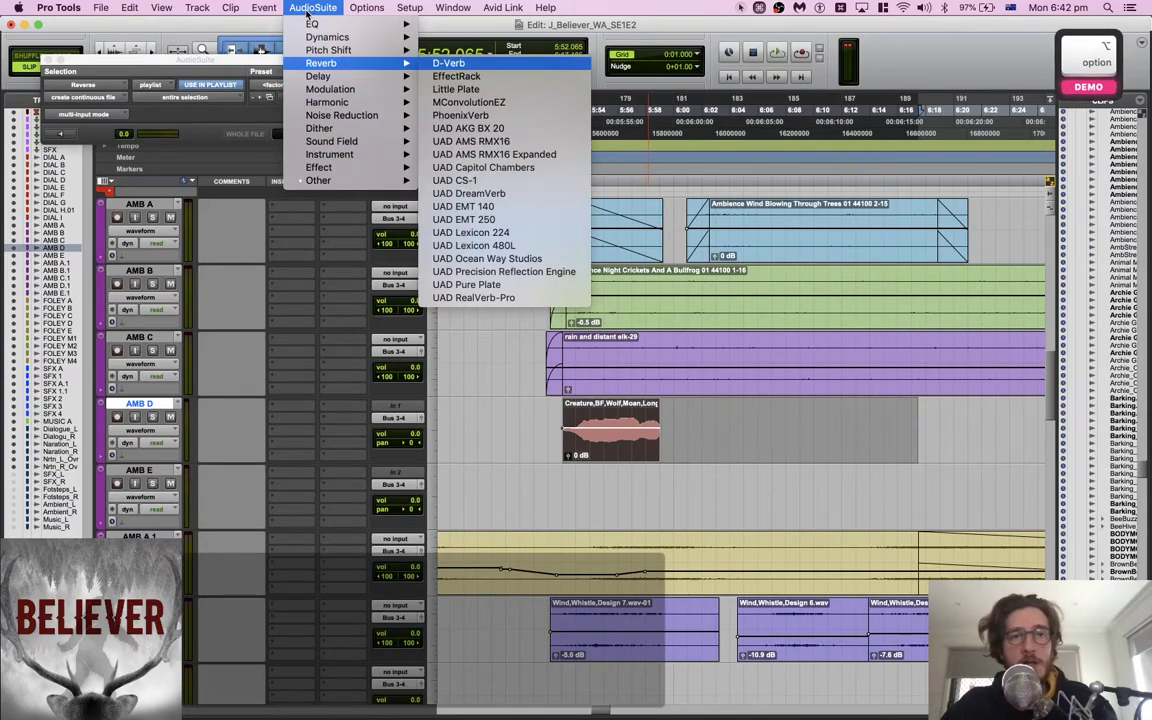
pyautogui.press('Down')
pyautogui.press('Down')
pyautogui.press('Down')
pyautogui.press('Down')
pyautogui.press('Return')
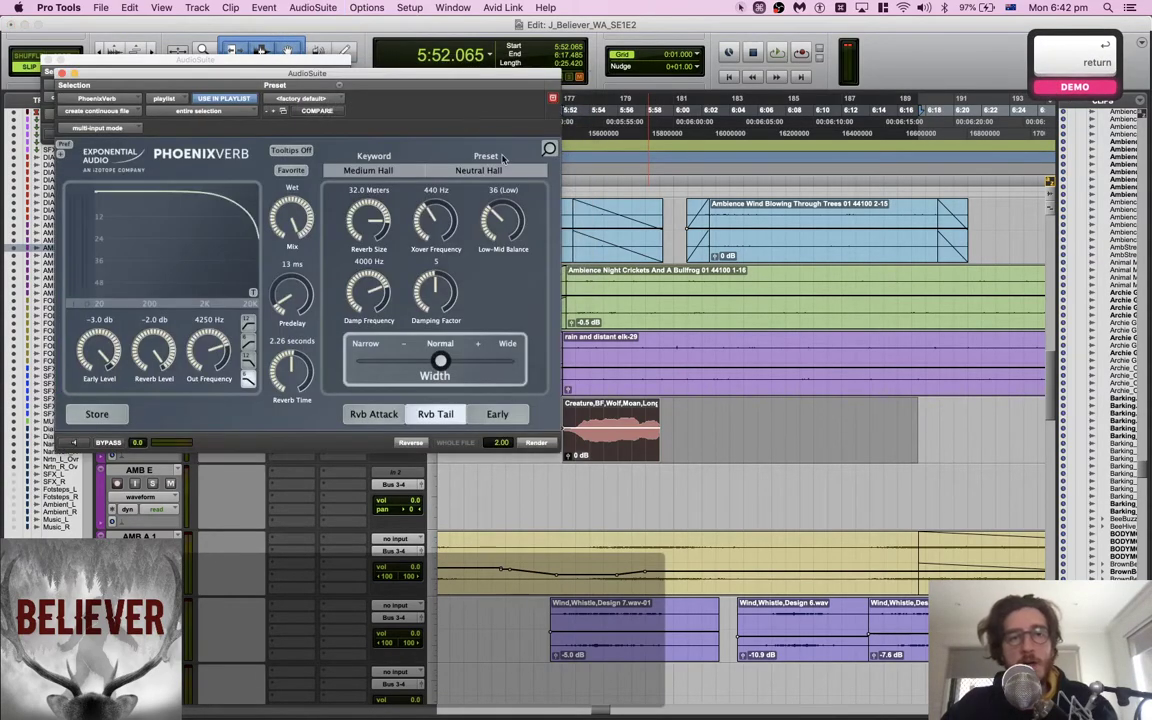
# Choose the ADR and Post keyword in PhoenixVerb and look through its presets
pyautogui.click(405, 173)
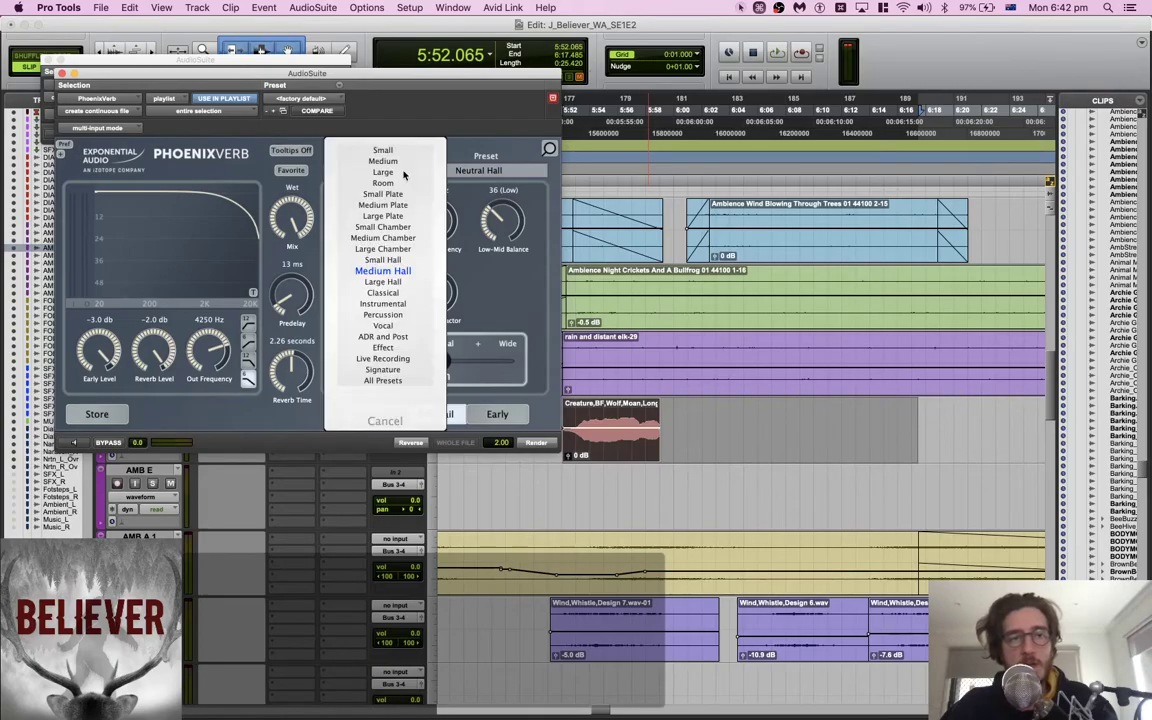
pyautogui.click(392, 336)
pyautogui.click(481, 171)
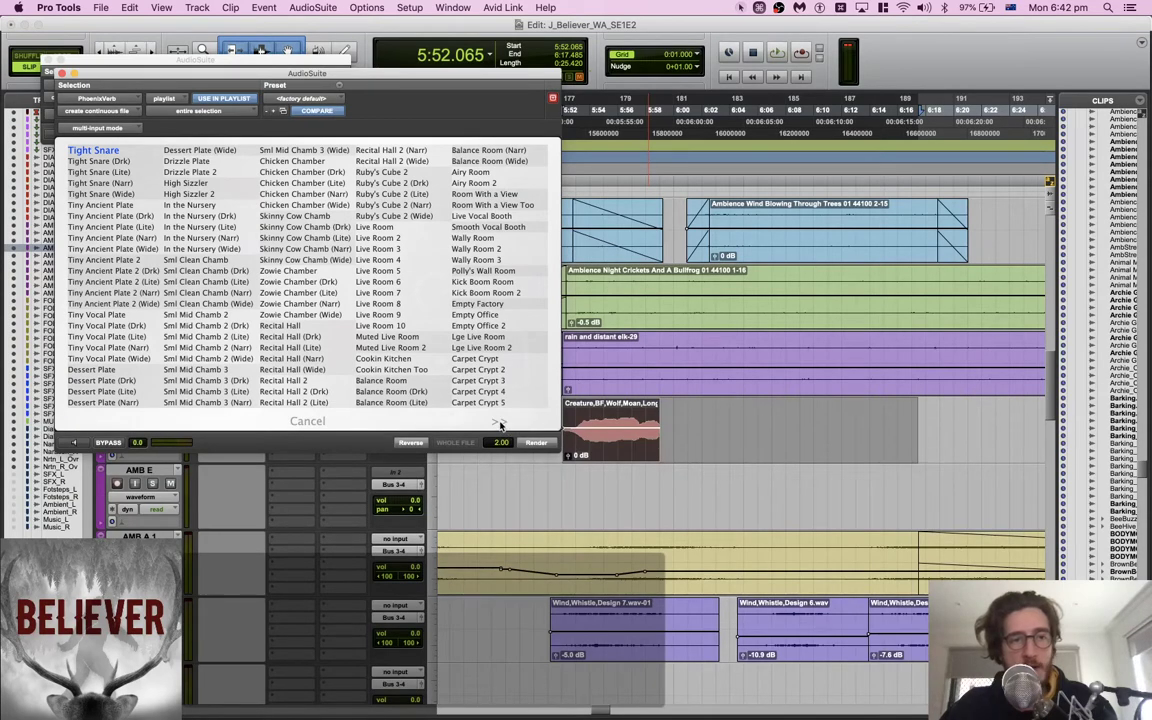
pyautogui.click(500, 424)
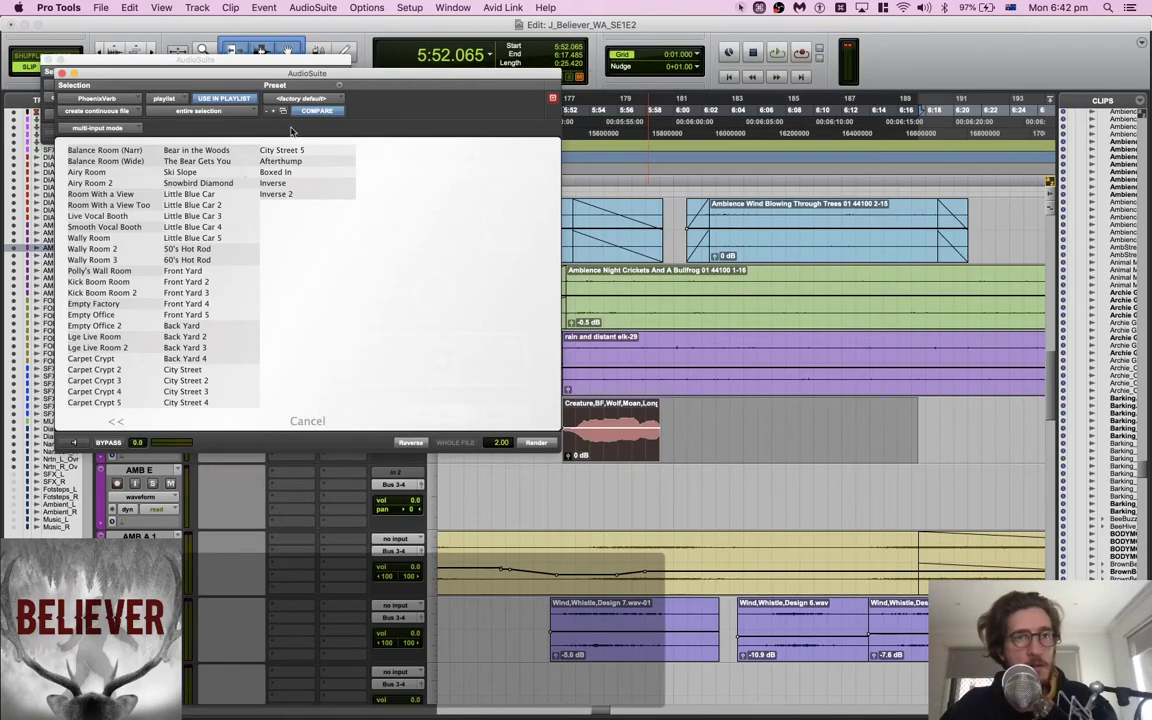
pyautogui.click(501, 145)
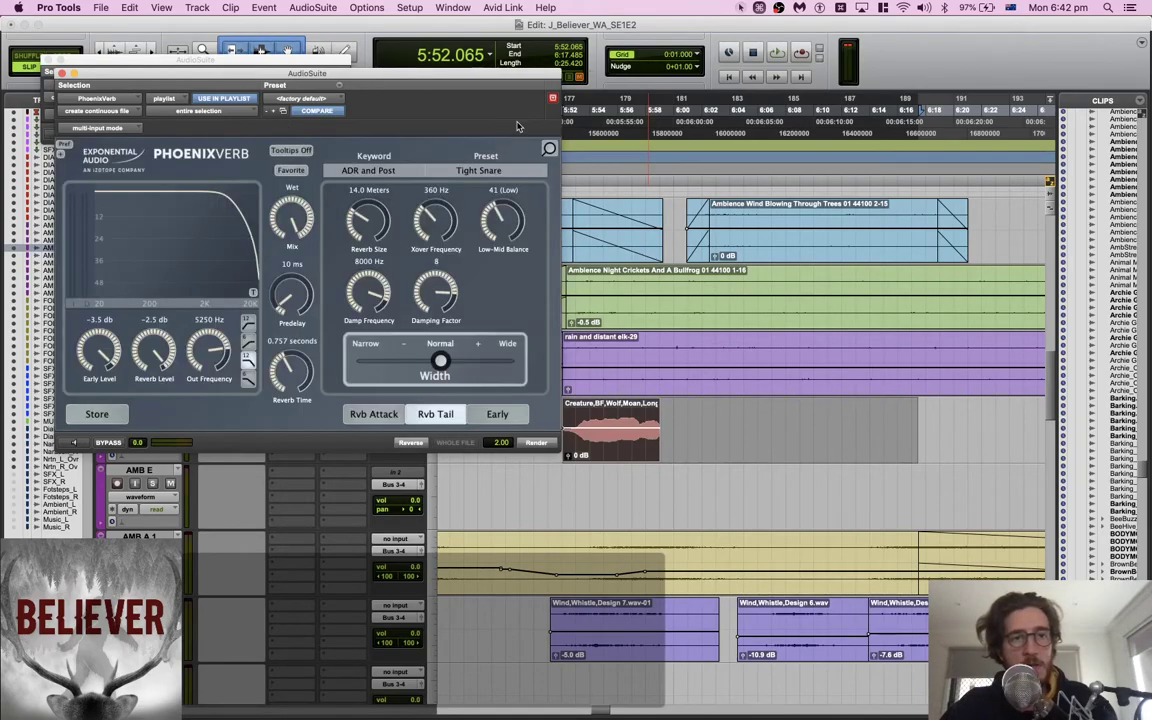
# Choose the Effect keyword in PhoenixVerb and preview the wolf moan with the Slapback Explosion (Drk) preset
pyautogui.click(400, 171)
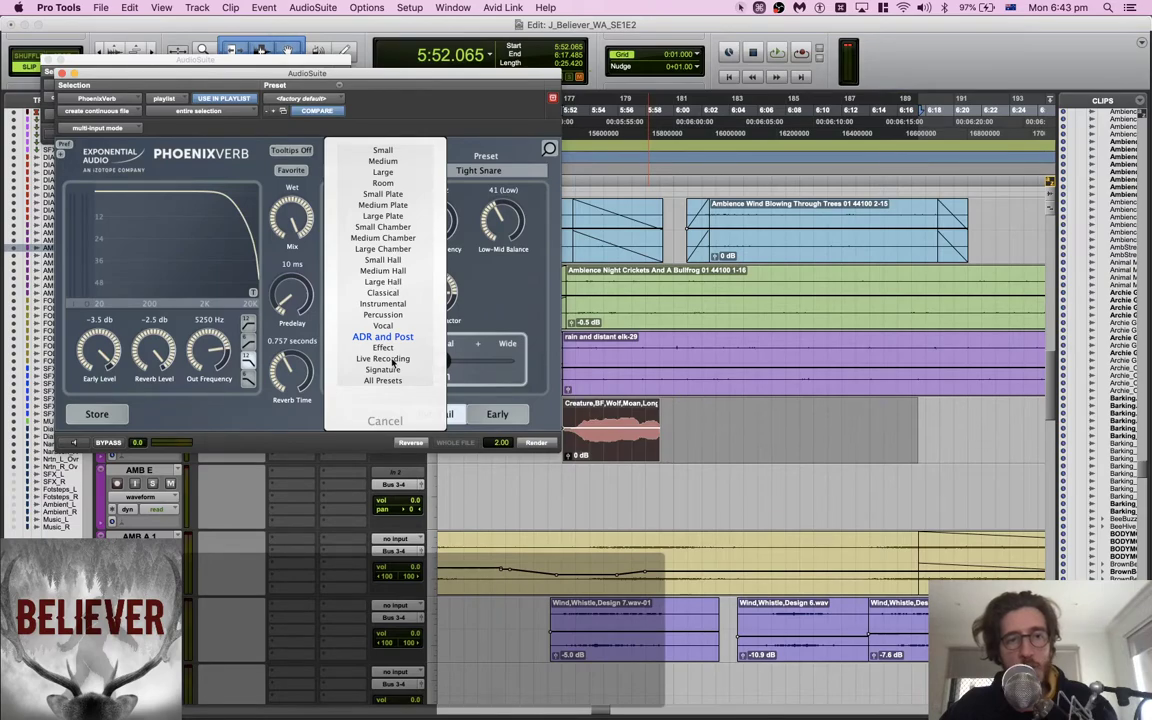
pyautogui.click(389, 349)
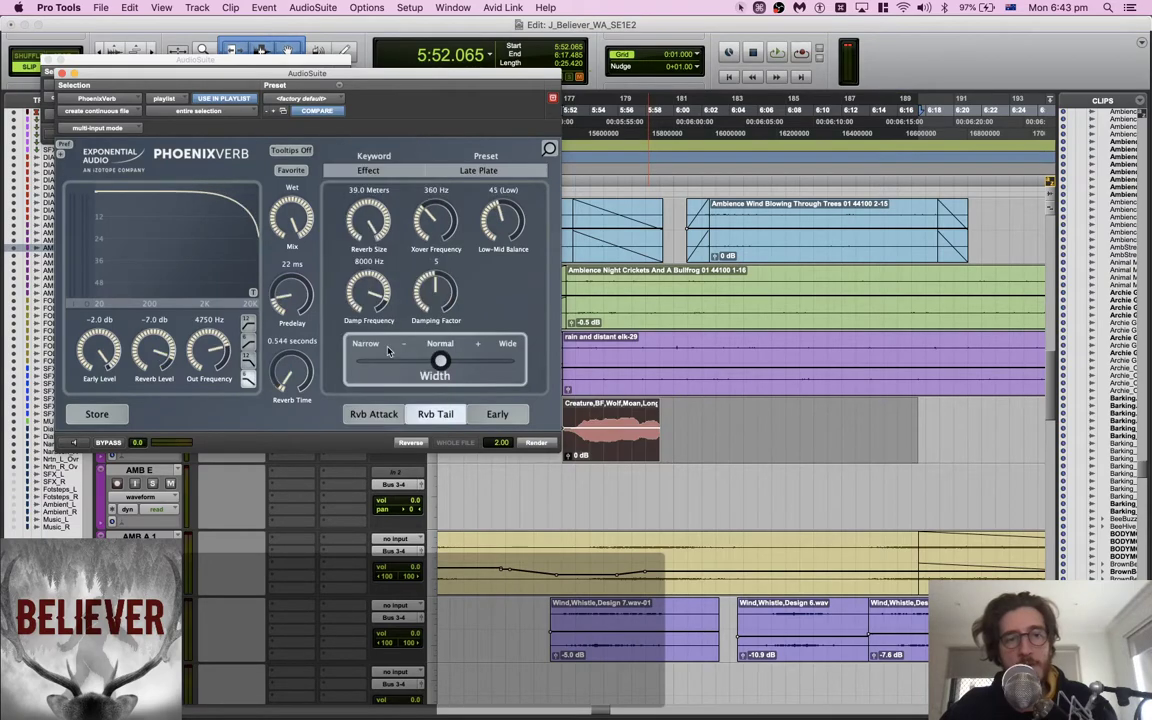
pyautogui.click(478, 171)
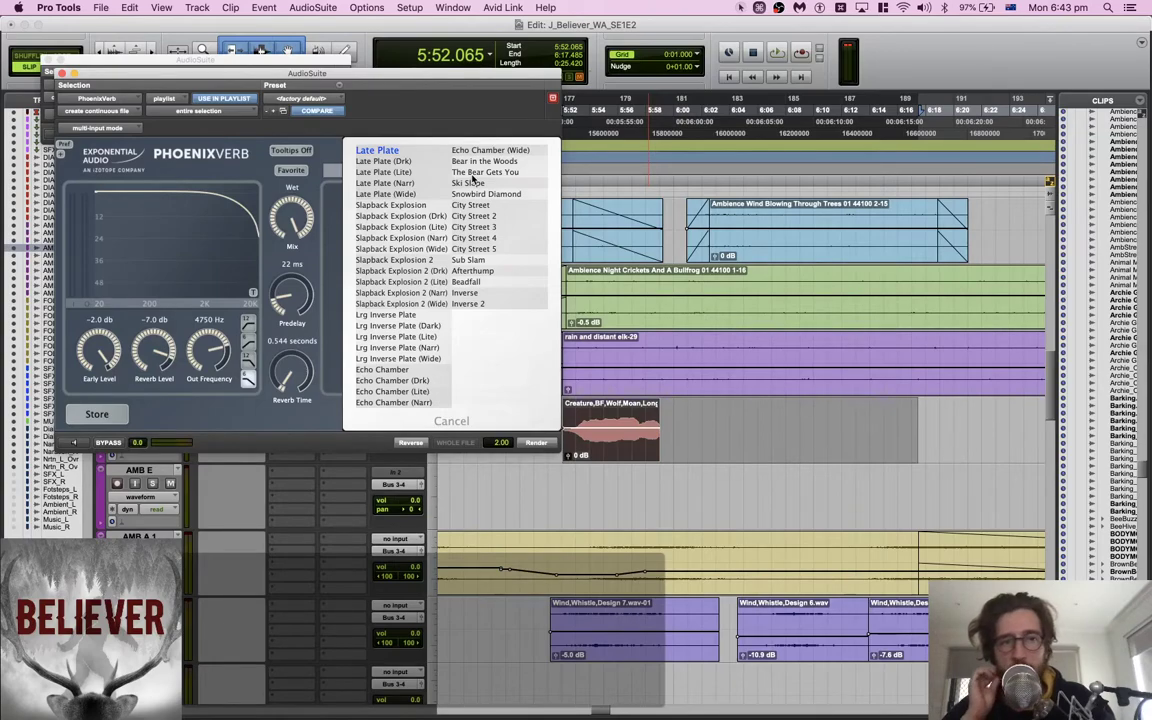
pyautogui.click(420, 215)
pyautogui.press('space')
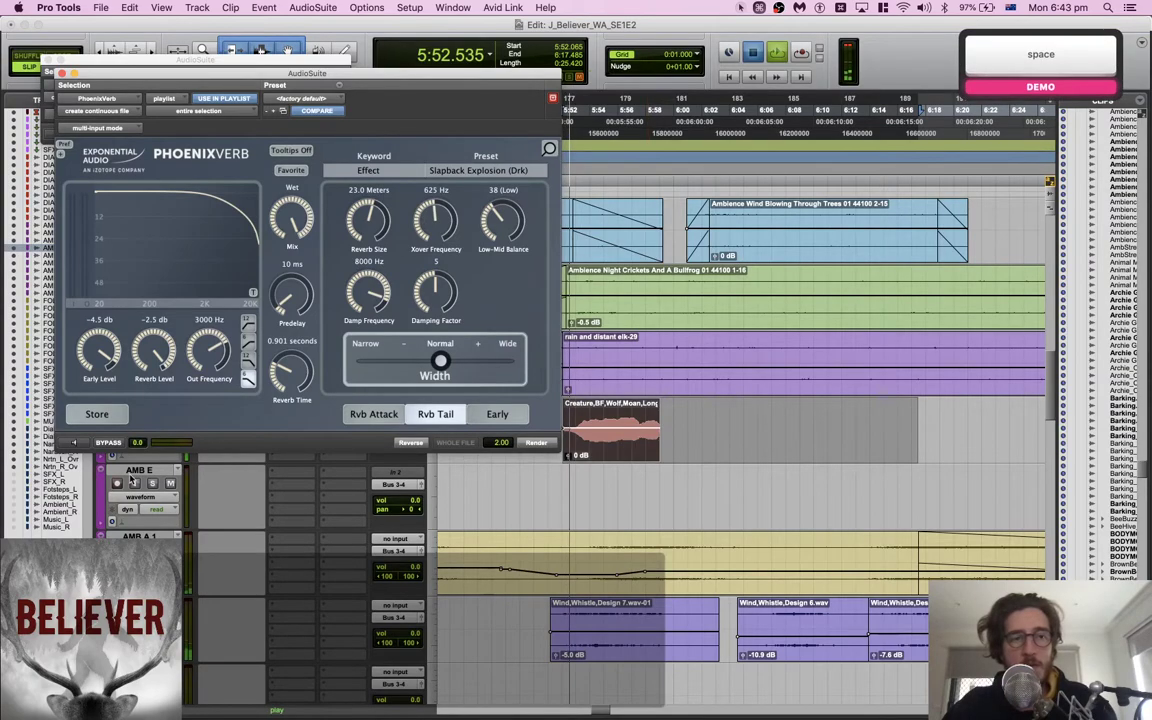
pyautogui.press('space')
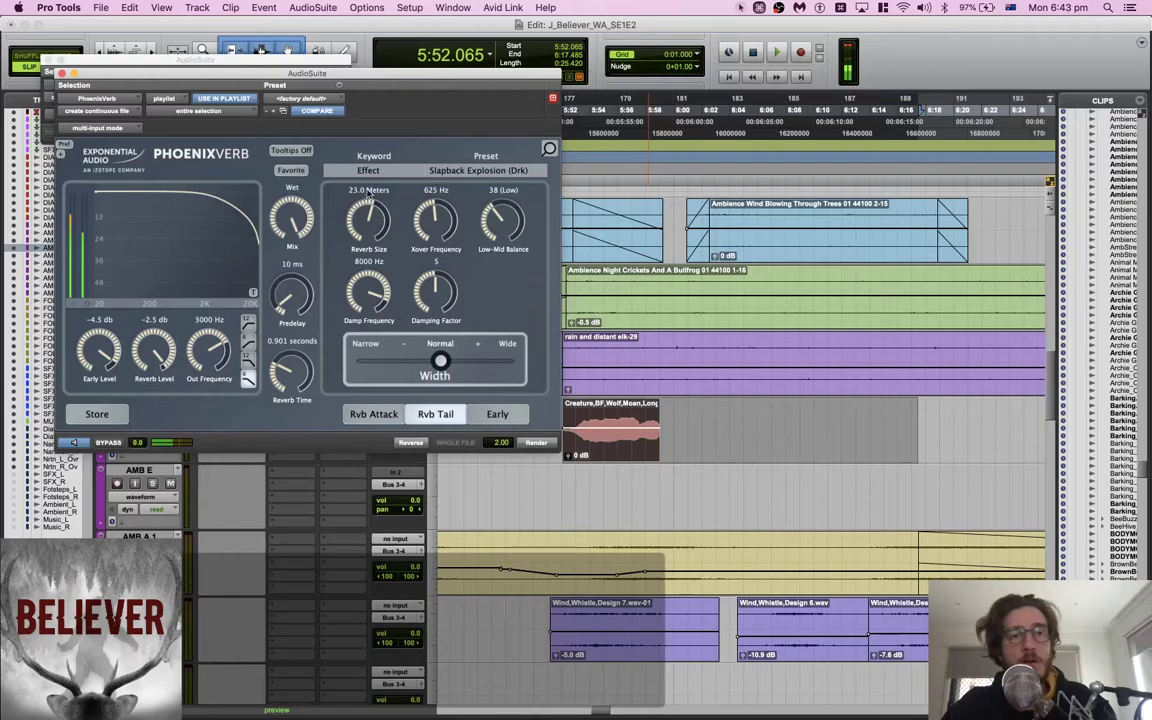
pyautogui.press('space')
# Preview the wolf moan with PhoenixVerb's Ski Slope preset
pyautogui.click(446, 171)
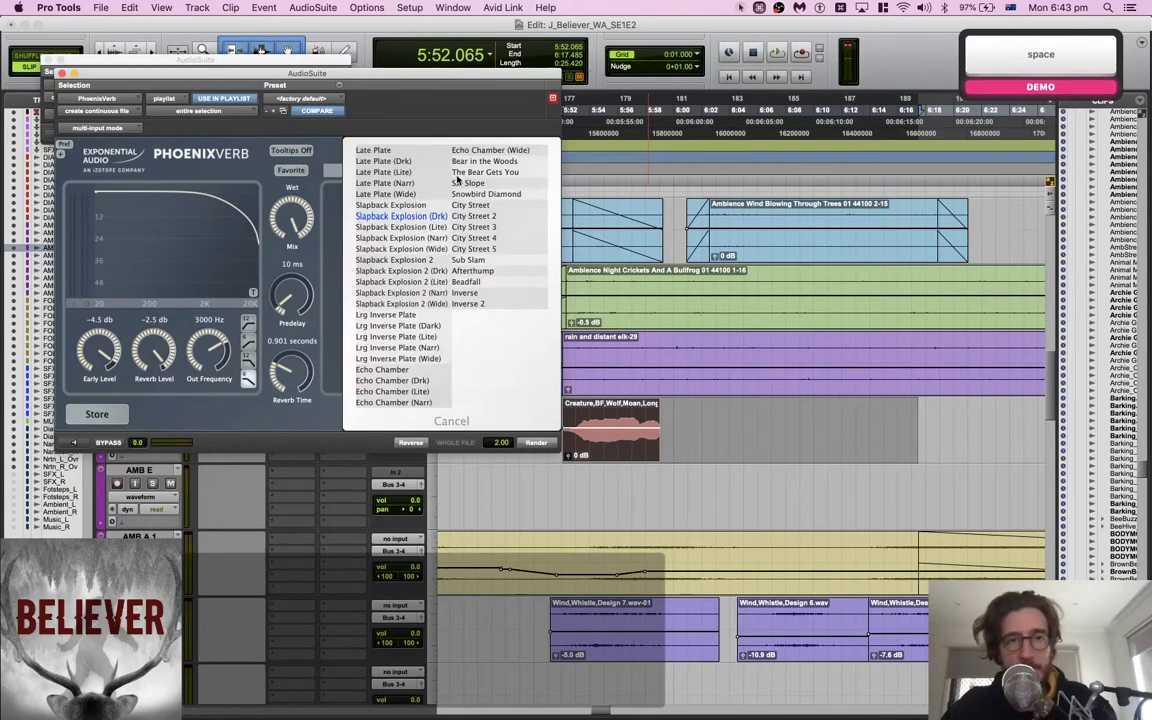
pyautogui.click(459, 183)
pyautogui.click(75, 443)
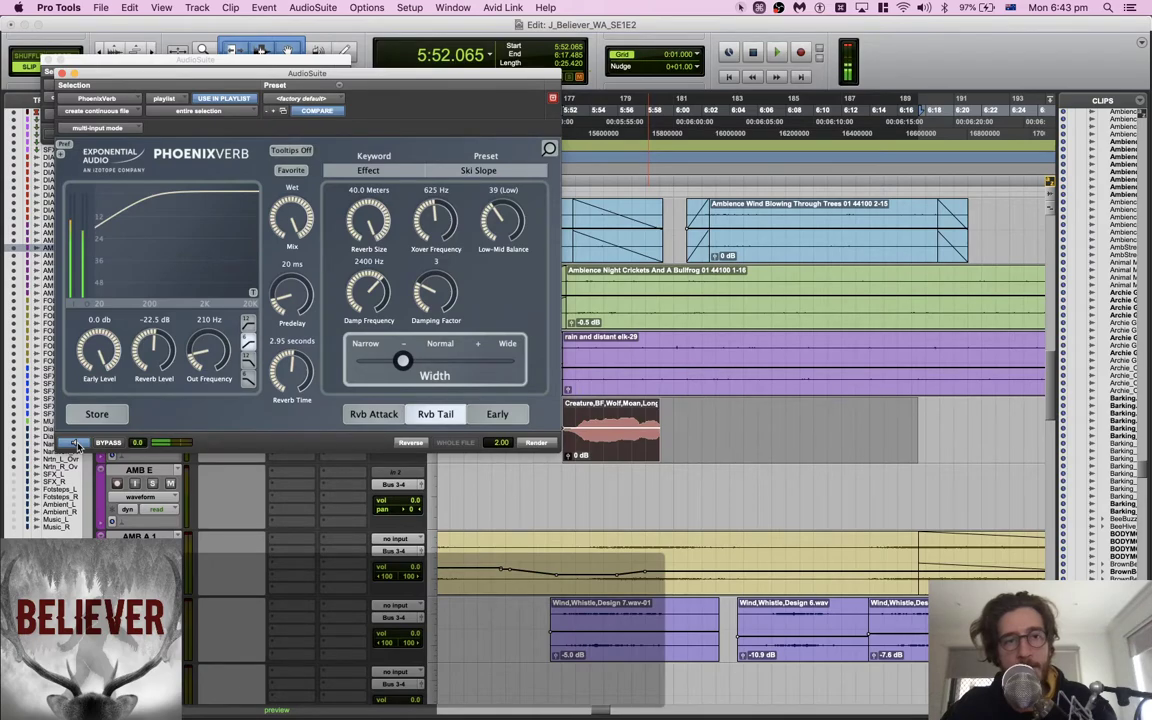
# Choose PhoenixVerb's Large keyword and Empty Factory preset, preview it, render it onto the wolf moan and play the clip
pyautogui.click(383, 172)
pyautogui.click(383, 172)
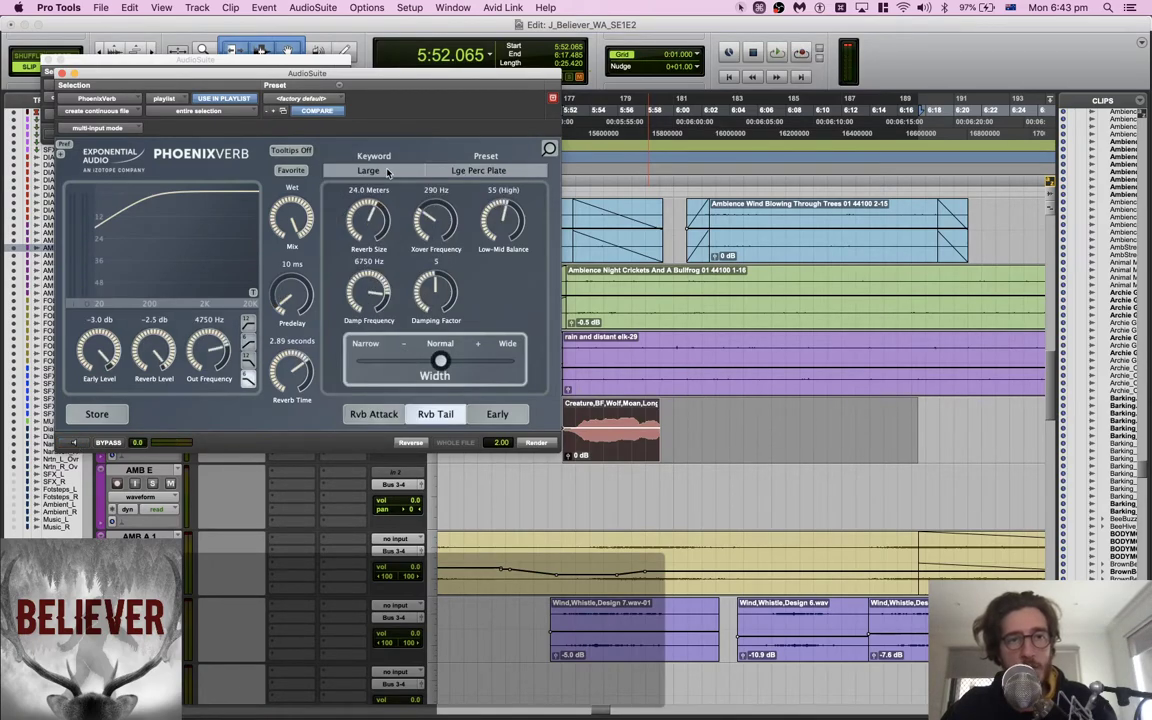
pyautogui.click(459, 171)
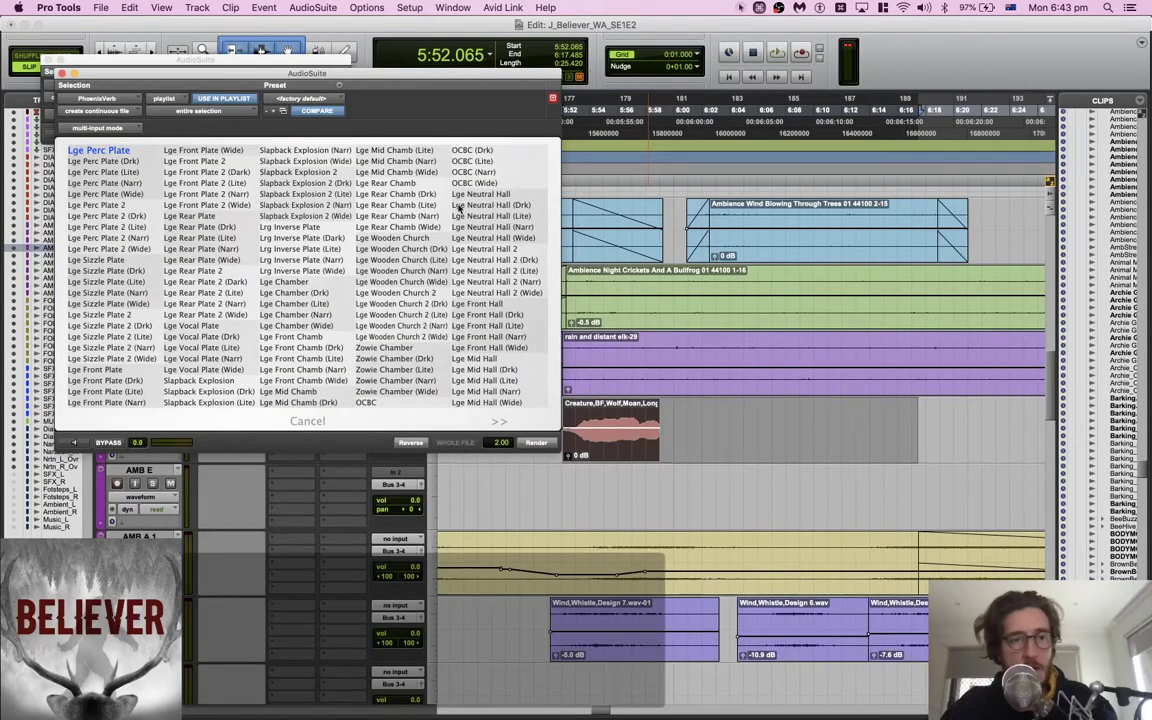
pyautogui.click(498, 423)
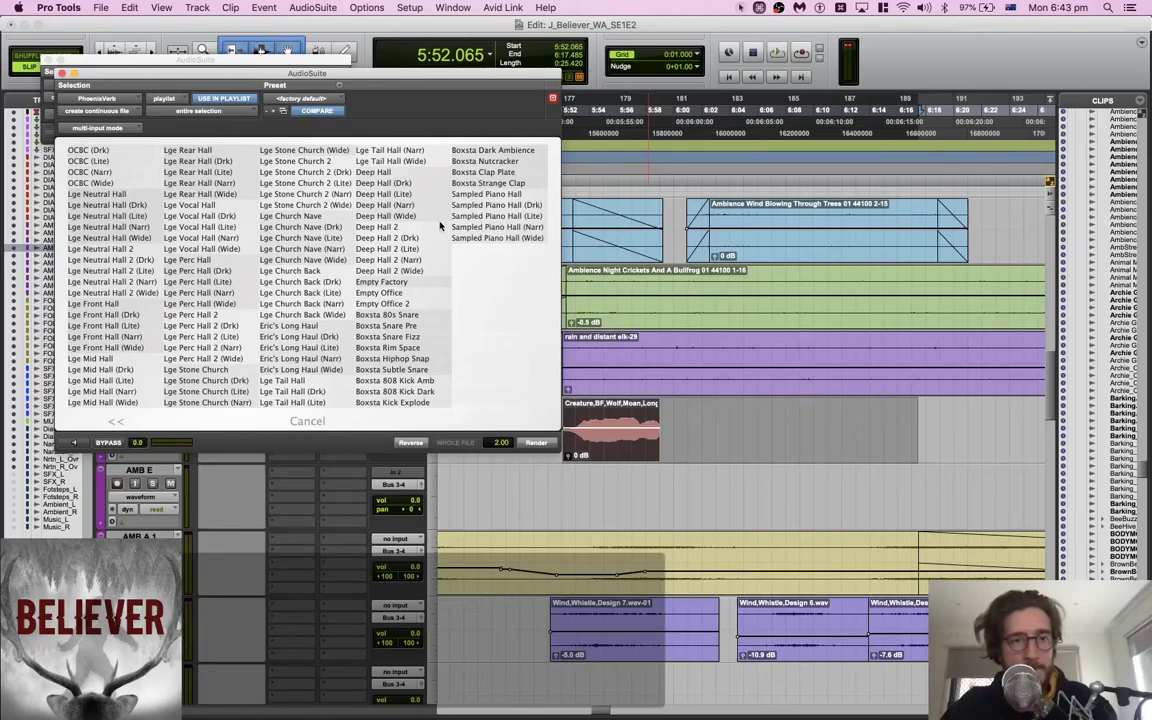
pyautogui.click(388, 282)
pyautogui.click(75, 444)
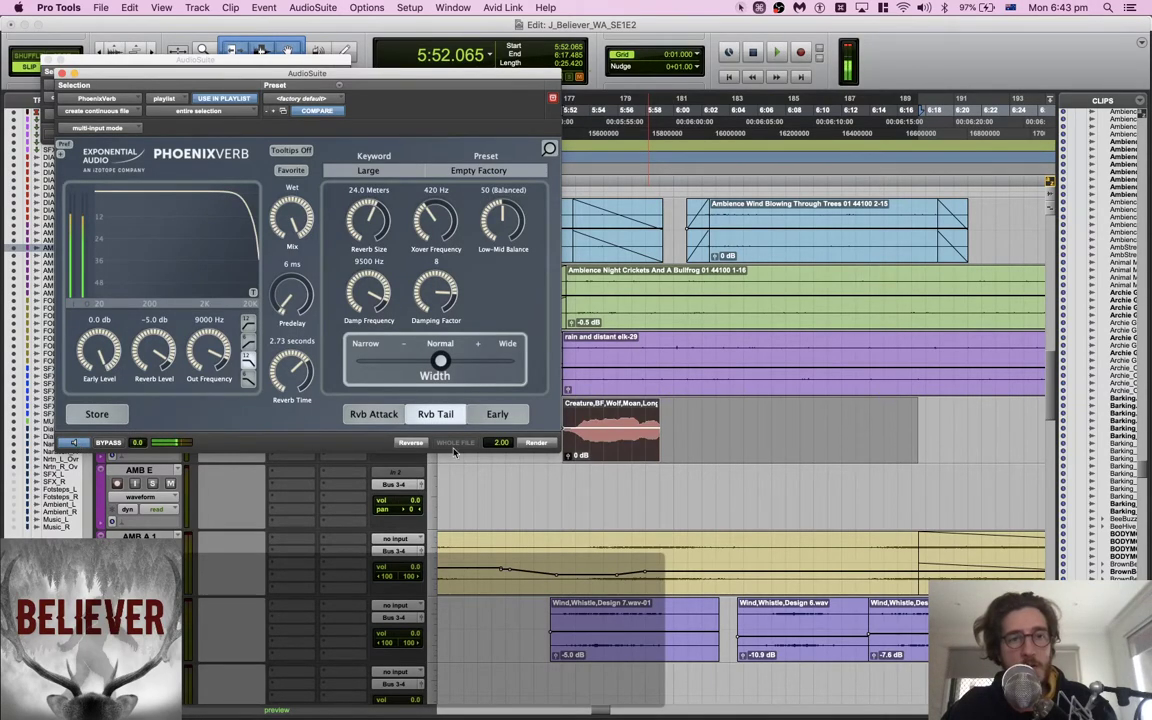
pyautogui.click(536, 443)
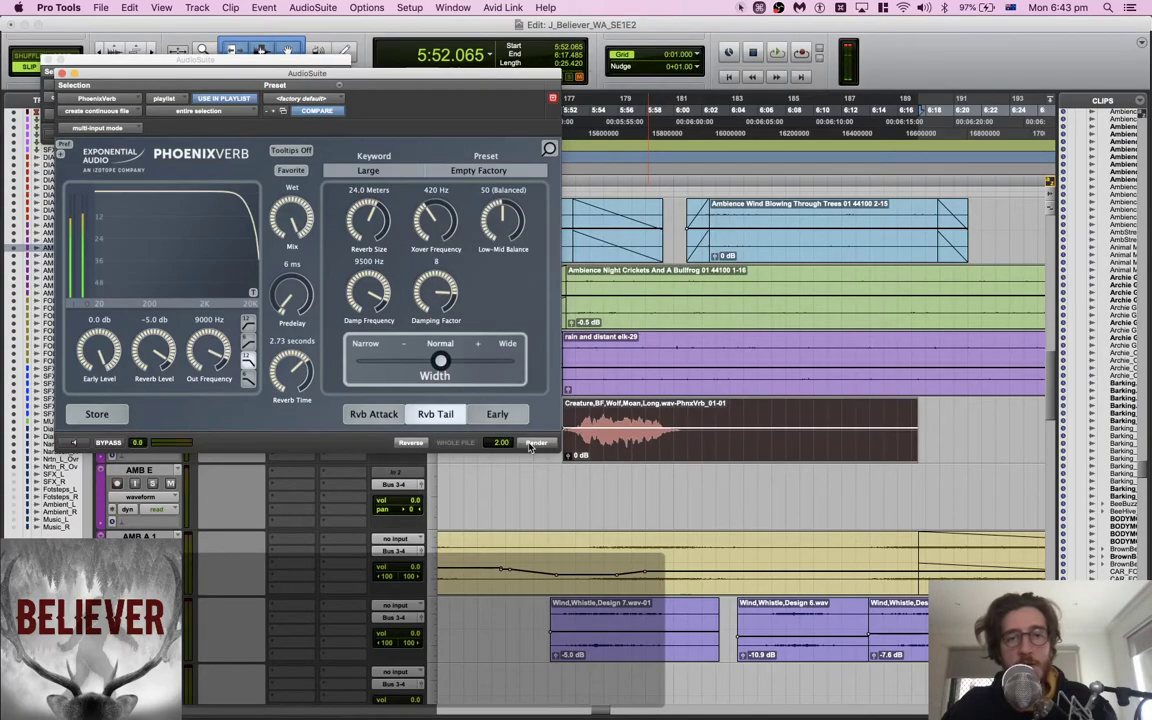
pyautogui.press('space')
# Render the Little Plate reverb onto the wolf moan with a decay between 8 and 16 seconds and a drier mix, and play it
pyautogui.click(62, 74)
pyautogui.click(313, 8)
pyautogui.press('Down')
pyautogui.press('Down')
pyautogui.press('Down')
pyautogui.press('Right')
pyautogui.press('Down')
pyautogui.press('Down')
pyautogui.press('Down')
pyautogui.press('Up')
pyautogui.press('Return')
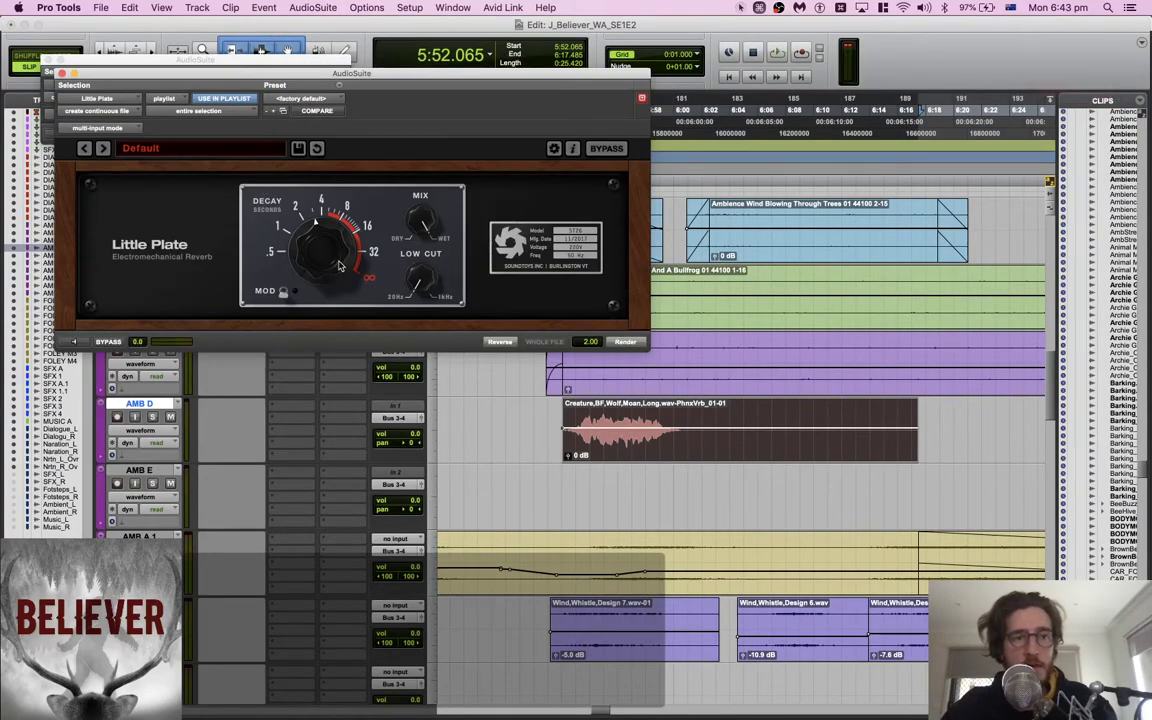
pyautogui.click(628, 341)
pyautogui.press('space')
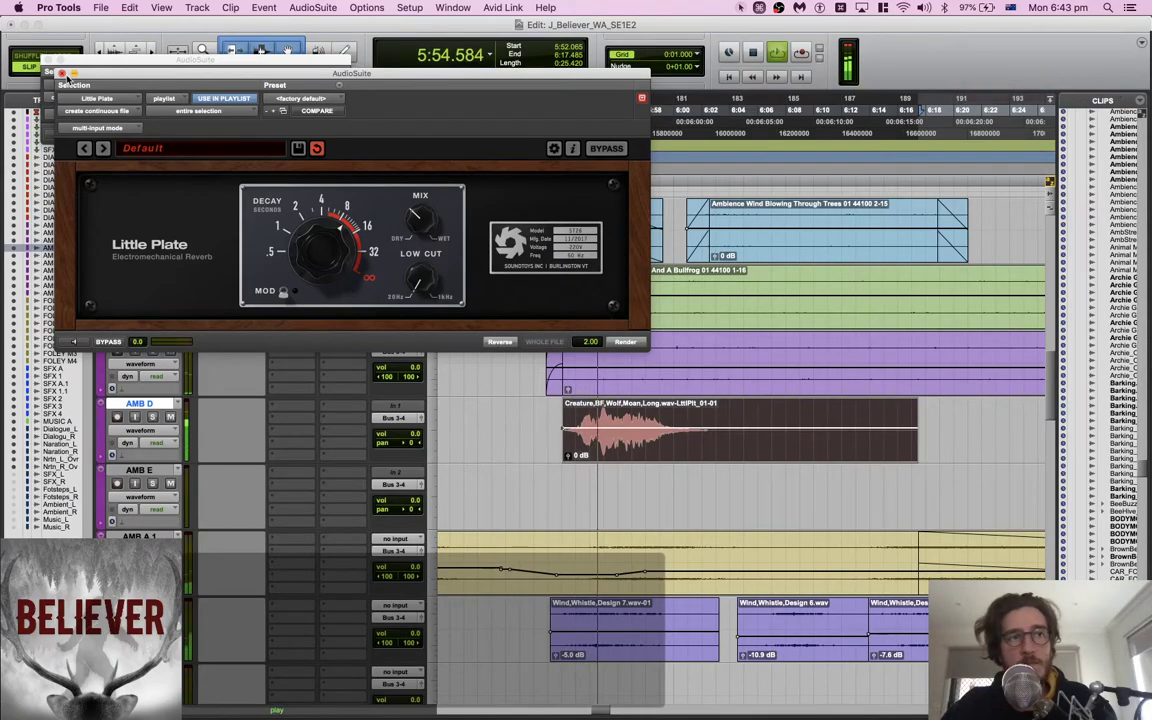
# Close Little Plate, set the wolf moan's clip gain to -11.6 dB and replay it with the ambience
pyautogui.click(61, 74)
pyautogui.moveTo(645, 429)
pyautogui.mouseDown()
pyautogui.moveTo(645, 449)
pyautogui.moveTo(645, 439)
pyautogui.mouseUp()
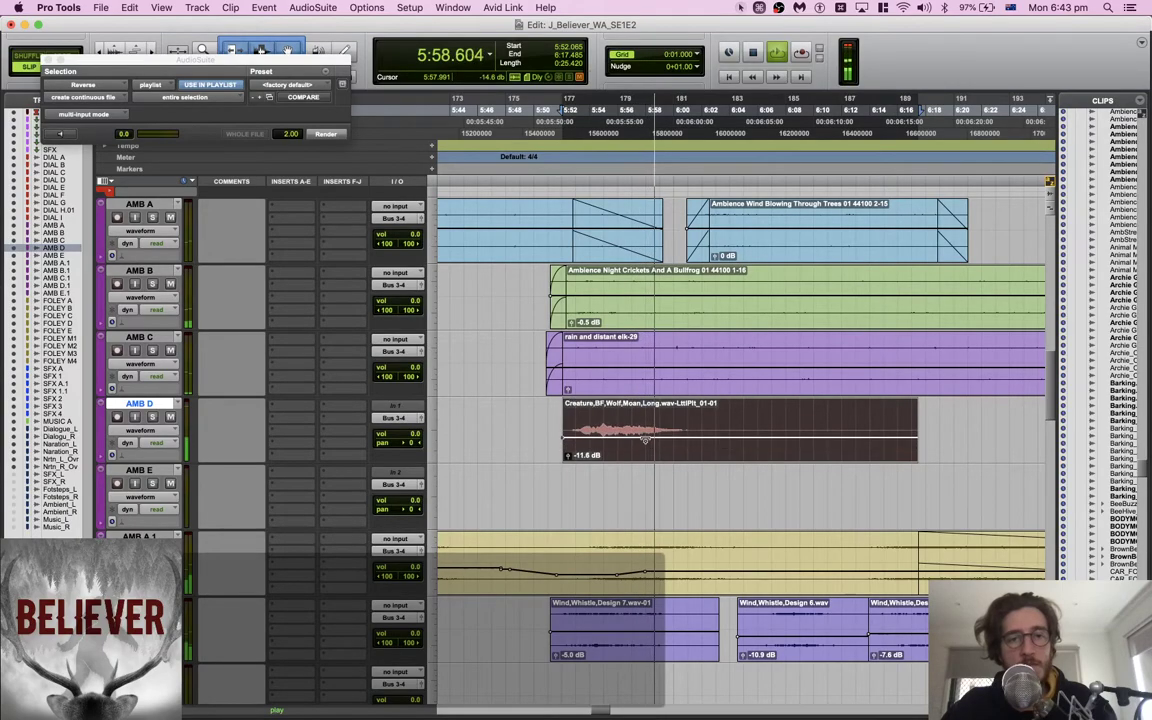
pyautogui.press('space')
pyautogui.press('space')
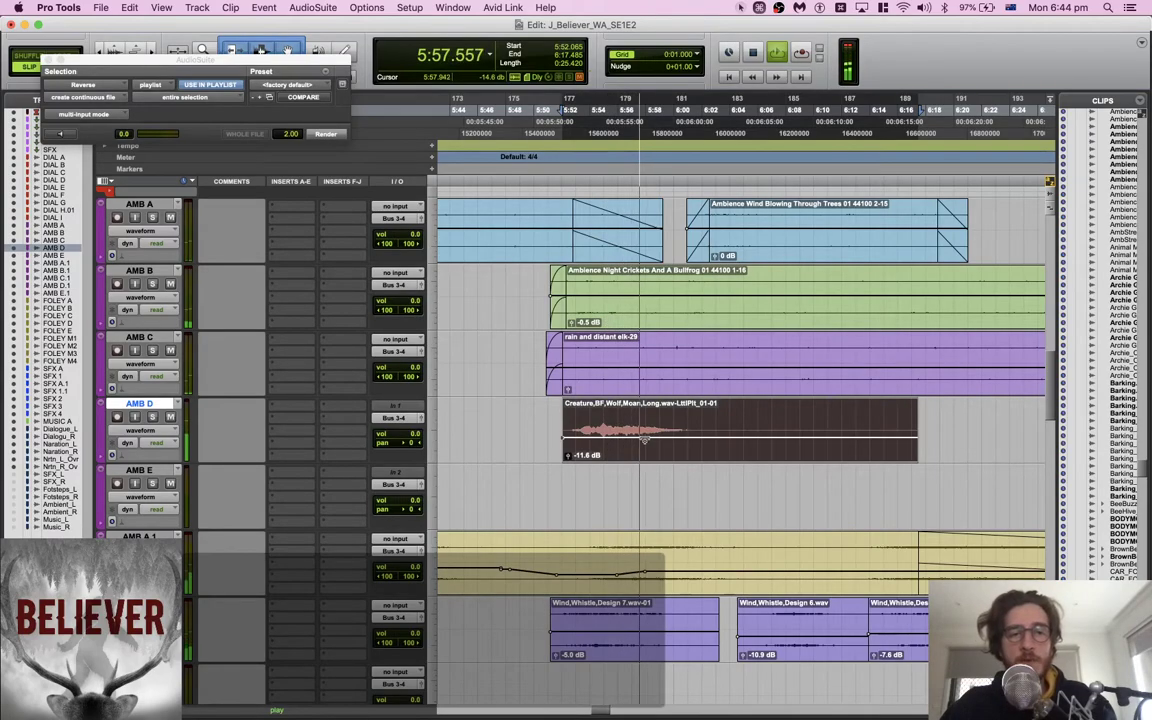
pyautogui.press('space')
# Enlarge AMB D in pan view, set the selected wolf moan's pan to 78 left and start playback
pyautogui.press('Down')
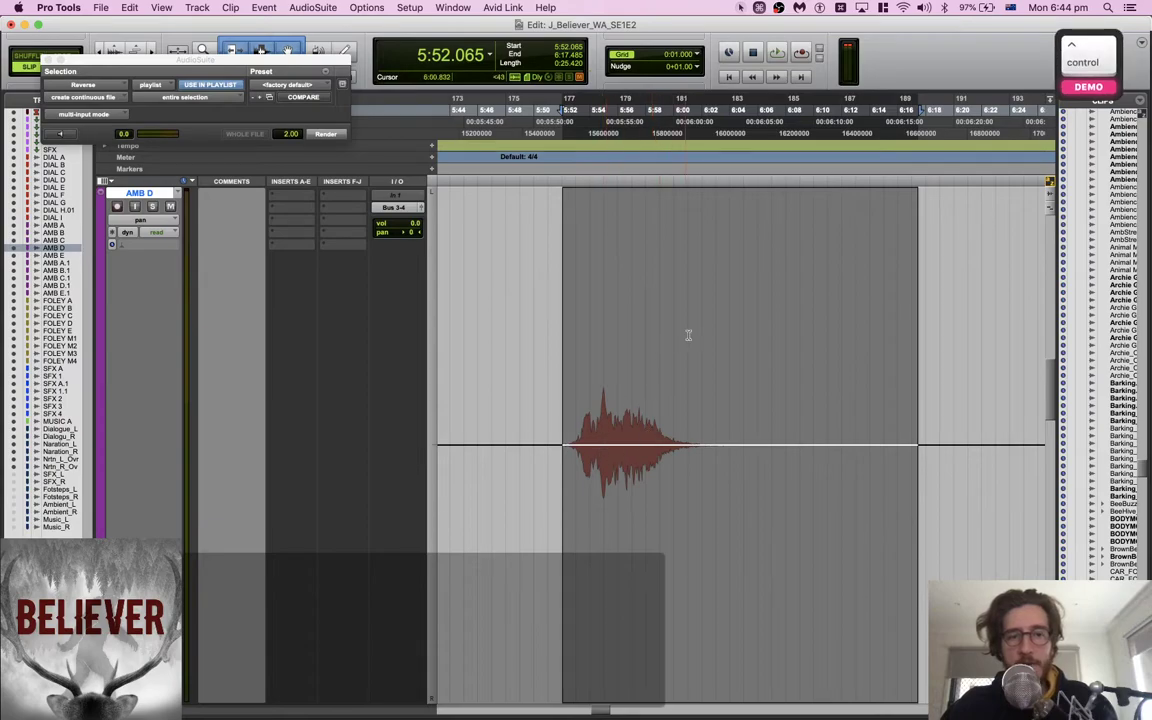
pyautogui.moveTo(723, 260); pyautogui.dragTo(735, 163)
pyautogui.press('space')
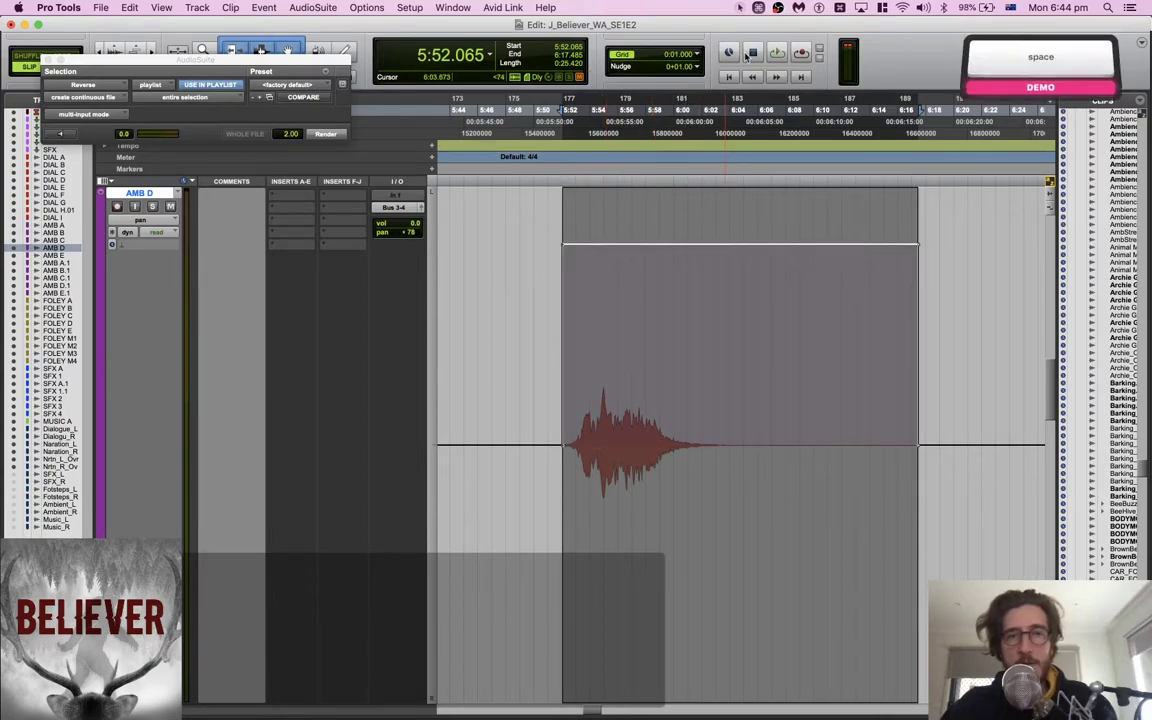
# Switch AMB D to playlists view and return the track to its normal height among the other ambience tracks
pyautogui.press('ctrl+super+Left')
pyautogui.press('ctrl+super+Left')
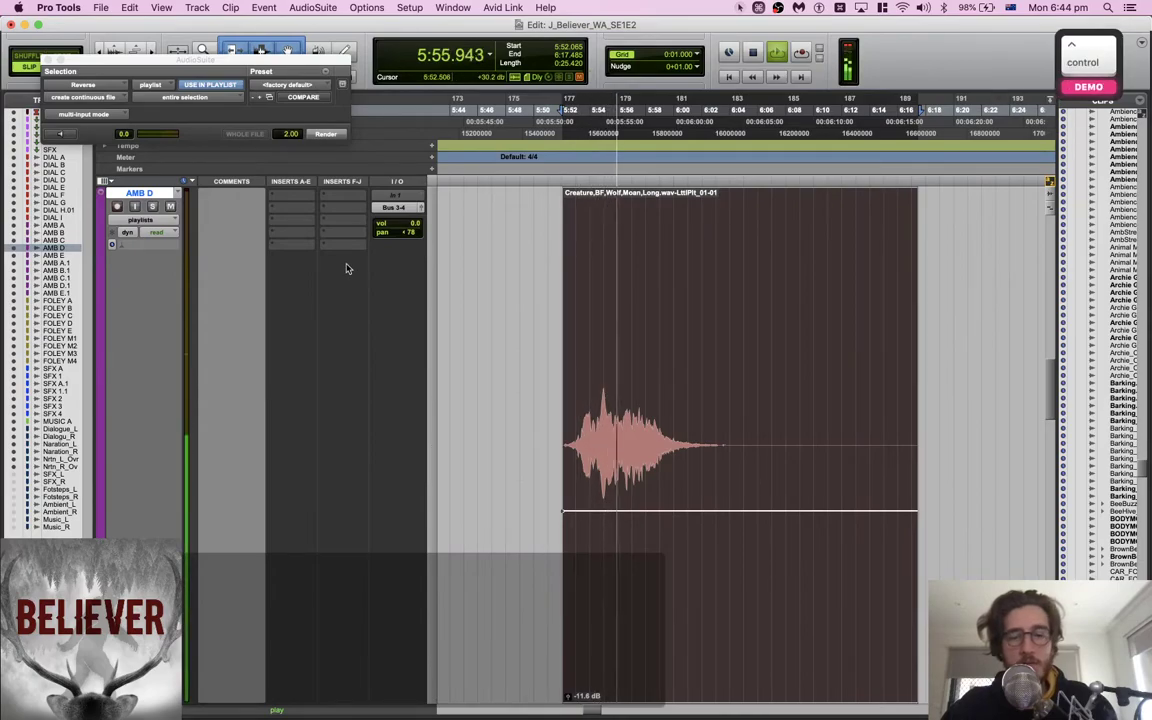
pyautogui.press('e')
pyautogui.hotkey('ctrl', 'Down')
pyautogui.hotkey('ctrl', 'Down')
pyautogui.hotkey('ctrl', 'Down')
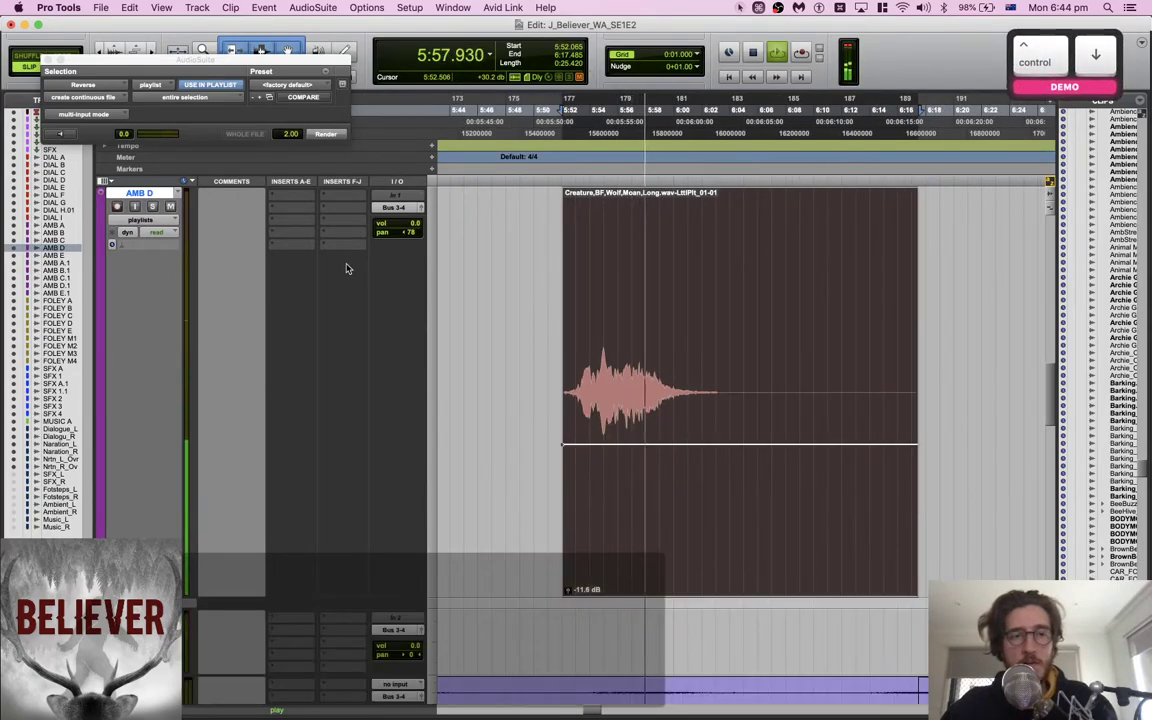
pyautogui.scroll(4, 347, 268)
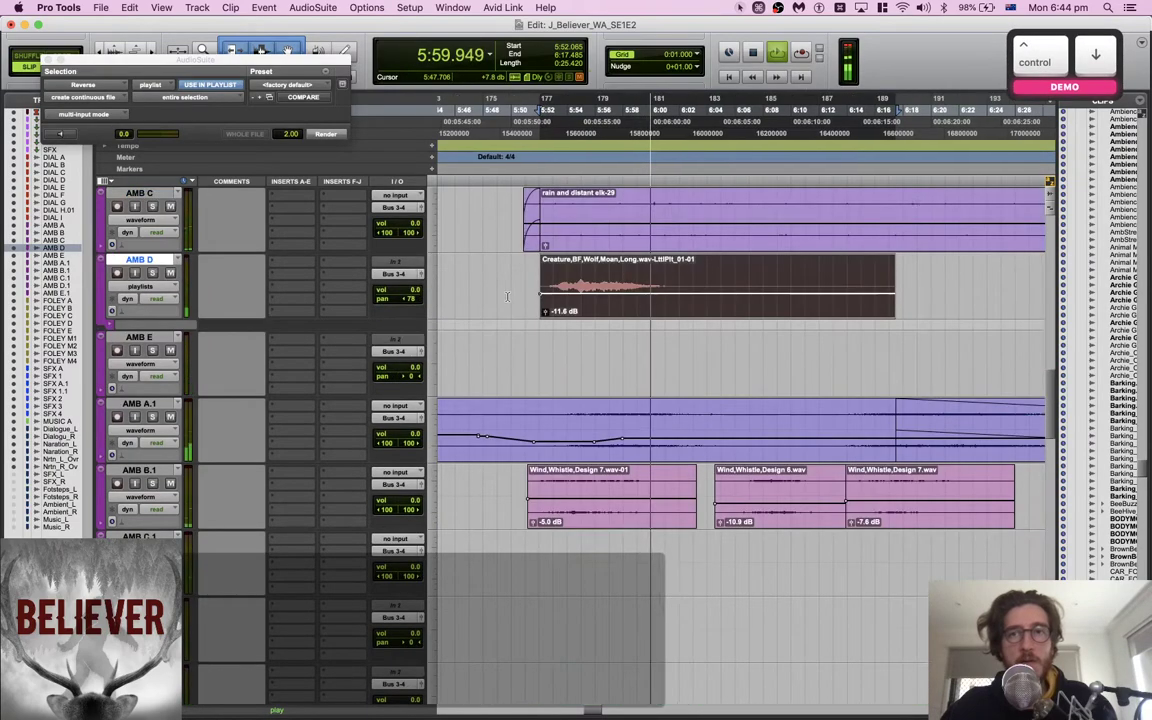
# Set the edit point at 5:59.216 and listen on while reviewing the dialogue, ambience and footstep tracks
pyautogui.click(611, 336)
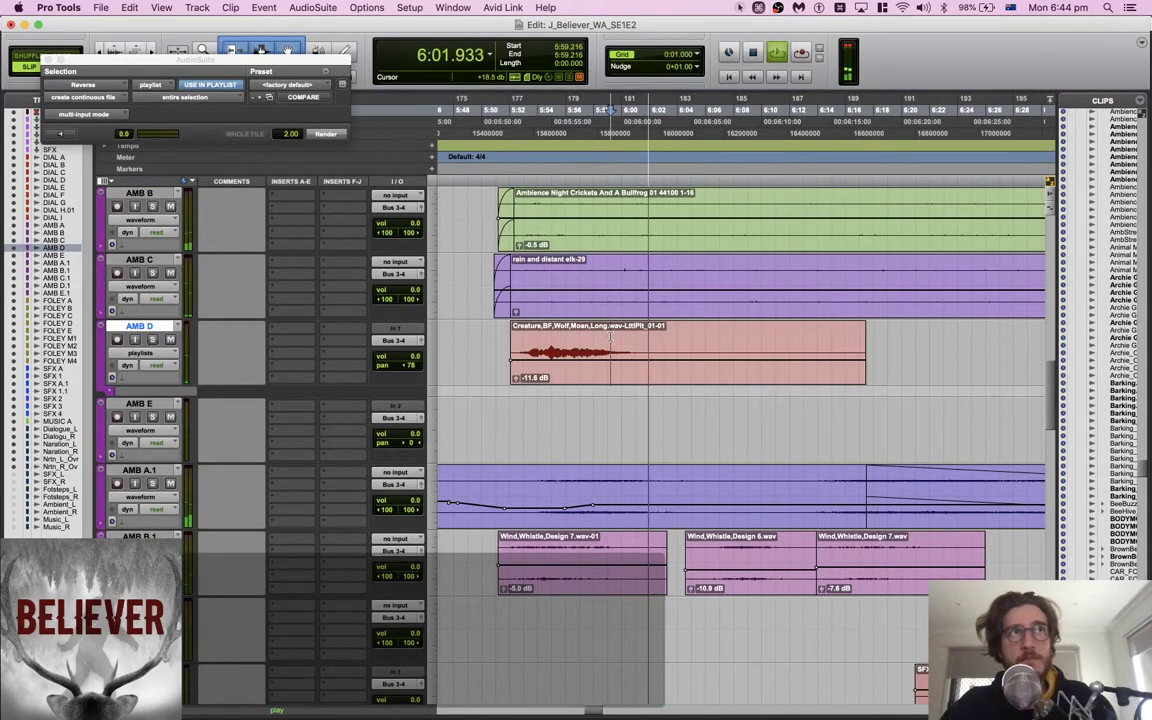
pyautogui.scroll(5, 610, 404)
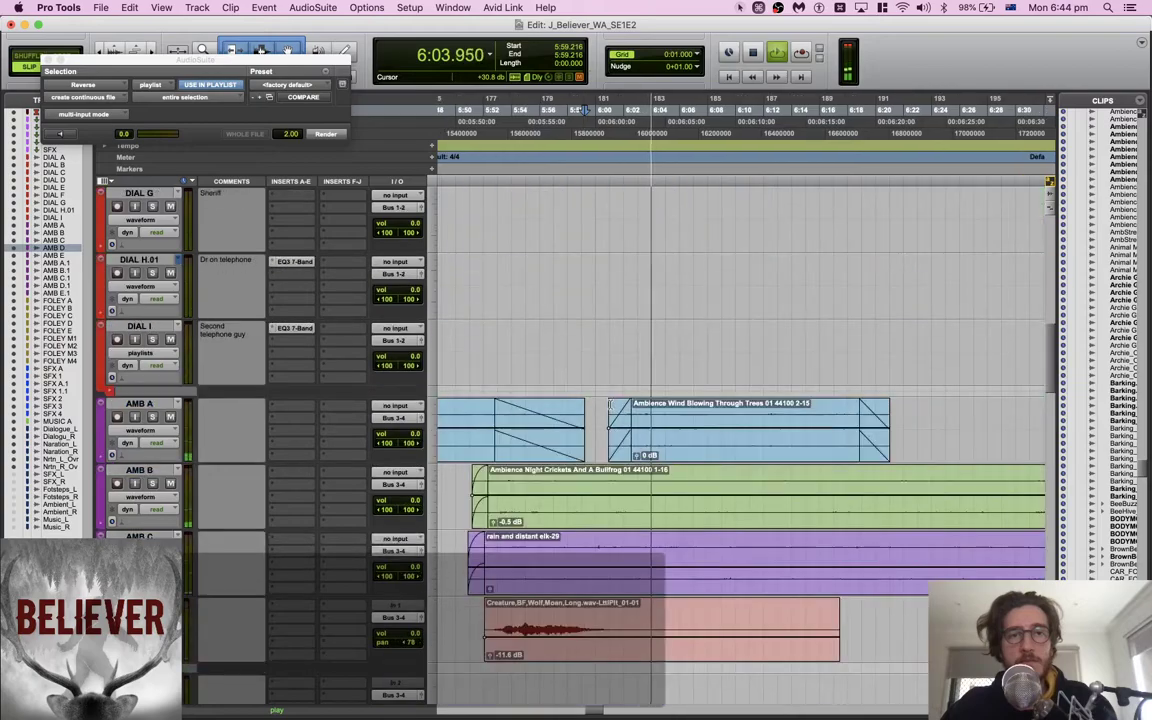
pyautogui.scroll(5, 610, 404)
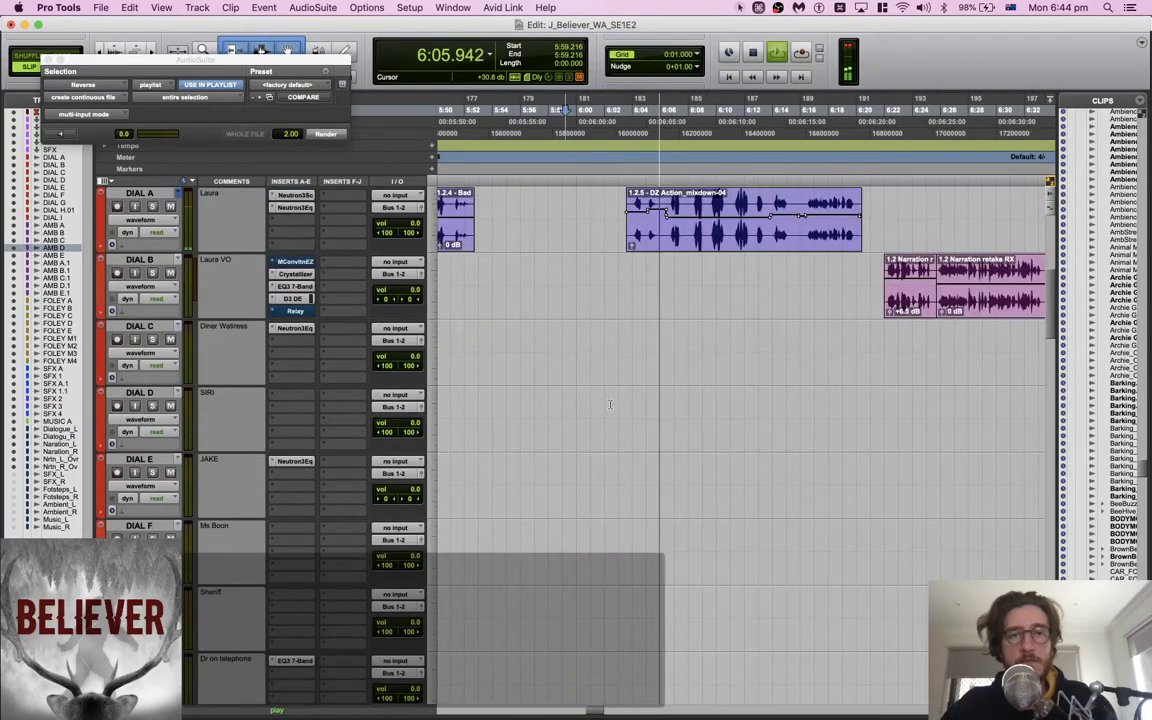
pyautogui.scroll(-10, 610, 404)
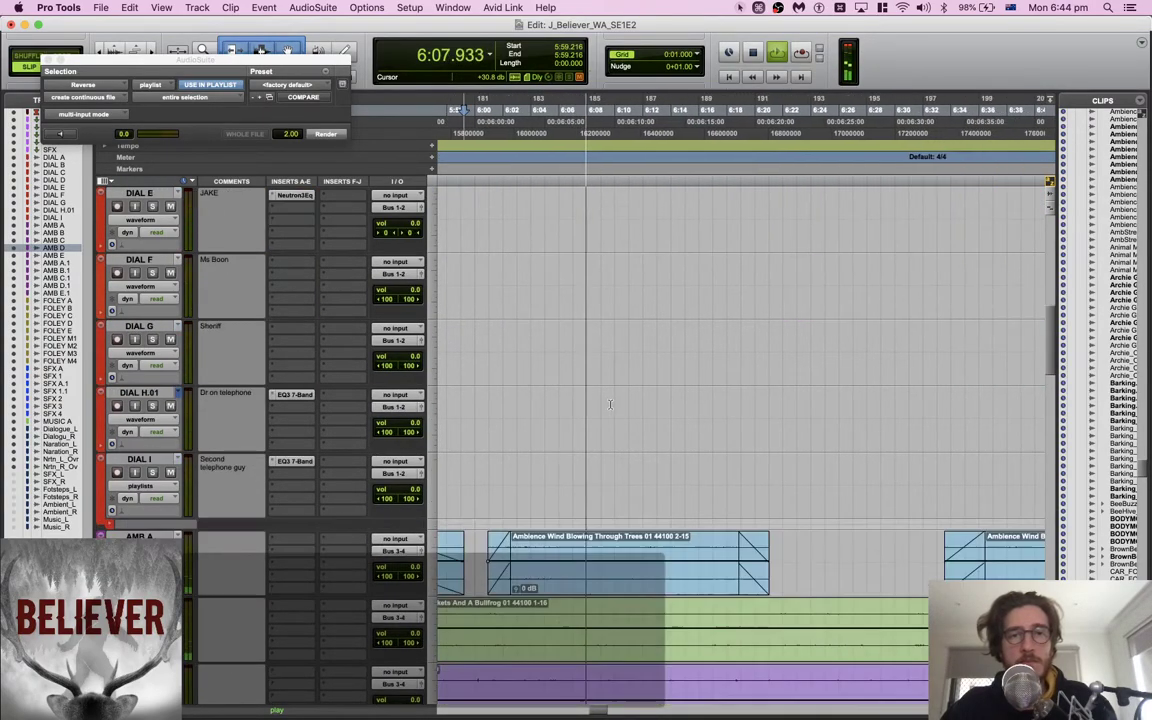
pyautogui.scroll(-8, 610, 404)
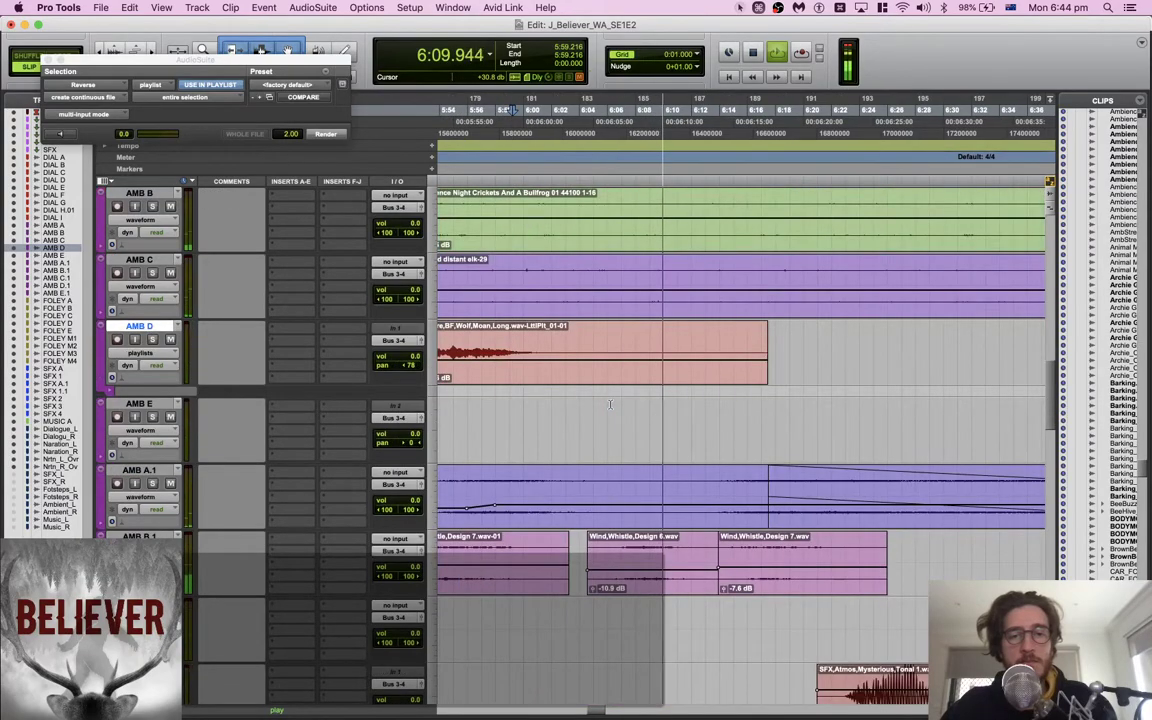
pyautogui.scroll(-3, 610, 404)
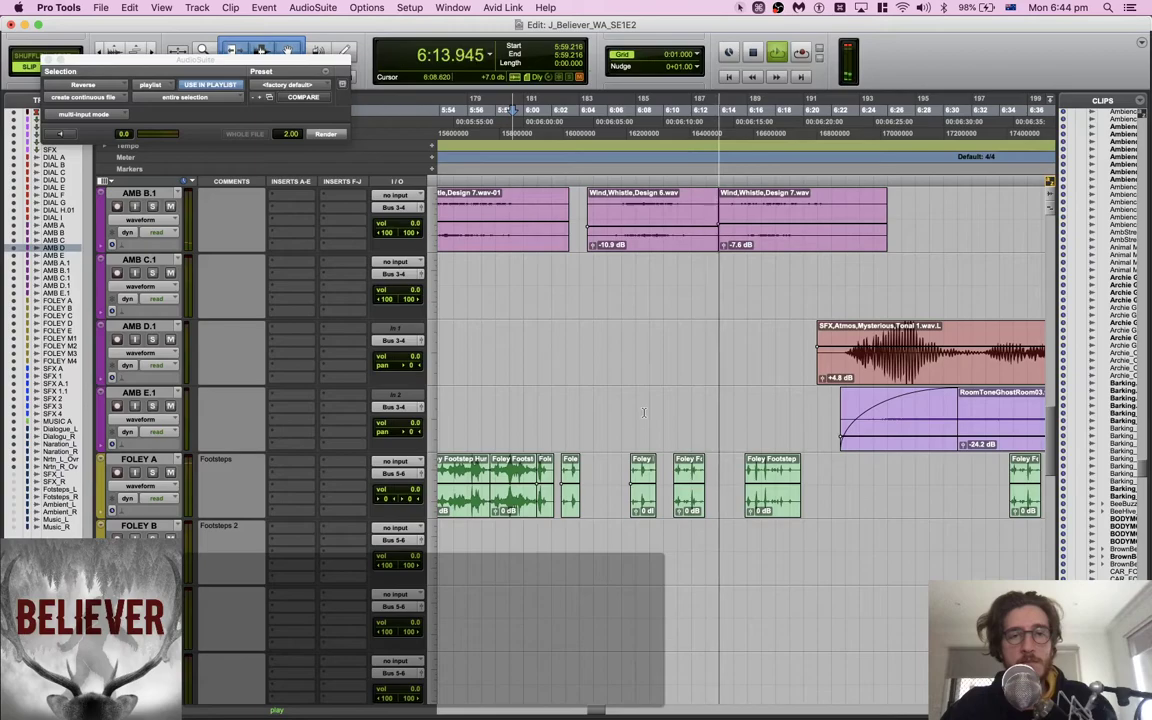
pyautogui.scroll(3, 643, 411)
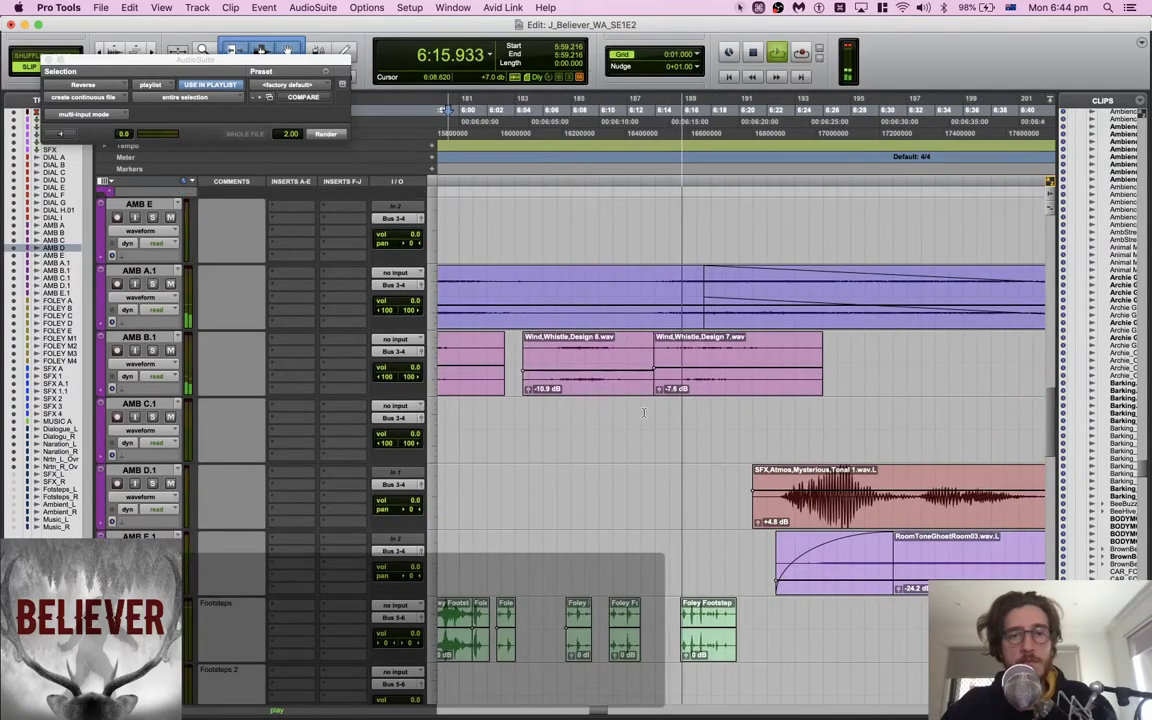
# Stop playback, switch to the Search library, search for "dark drone" and audition DroneDark_BW.31698.wav
pyautogui.press('space')
pyautogui.press('super+Tab')
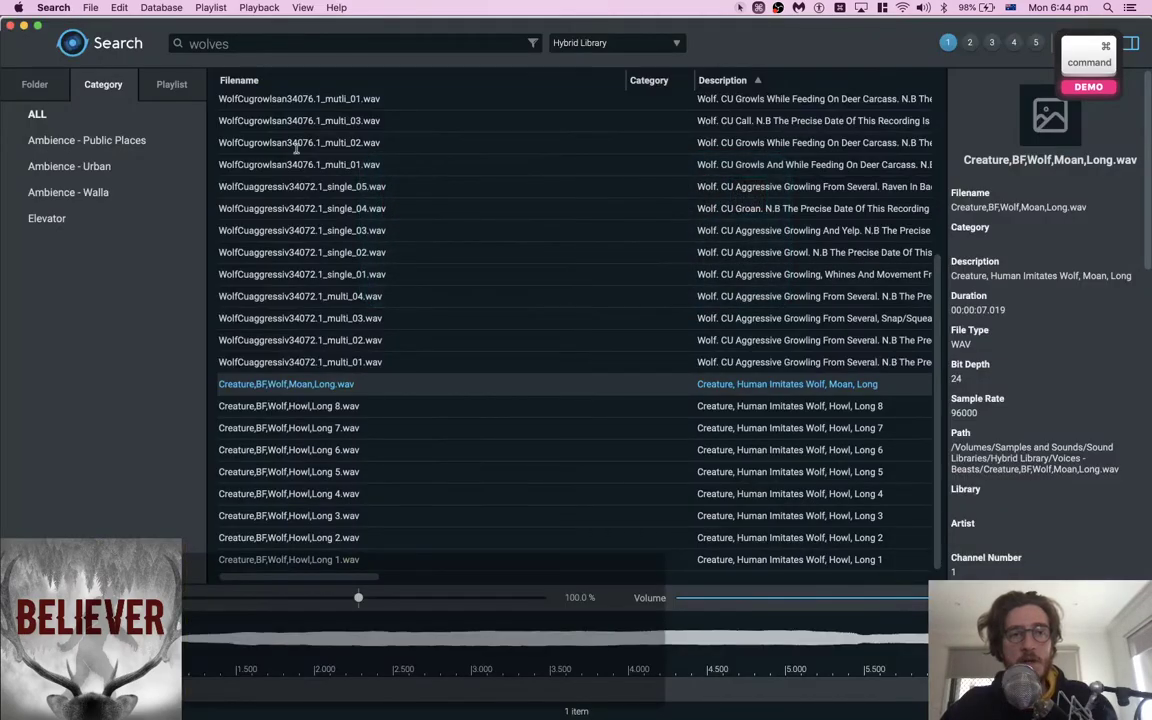
pyautogui.press('super+a')
pyautogui.write('d')
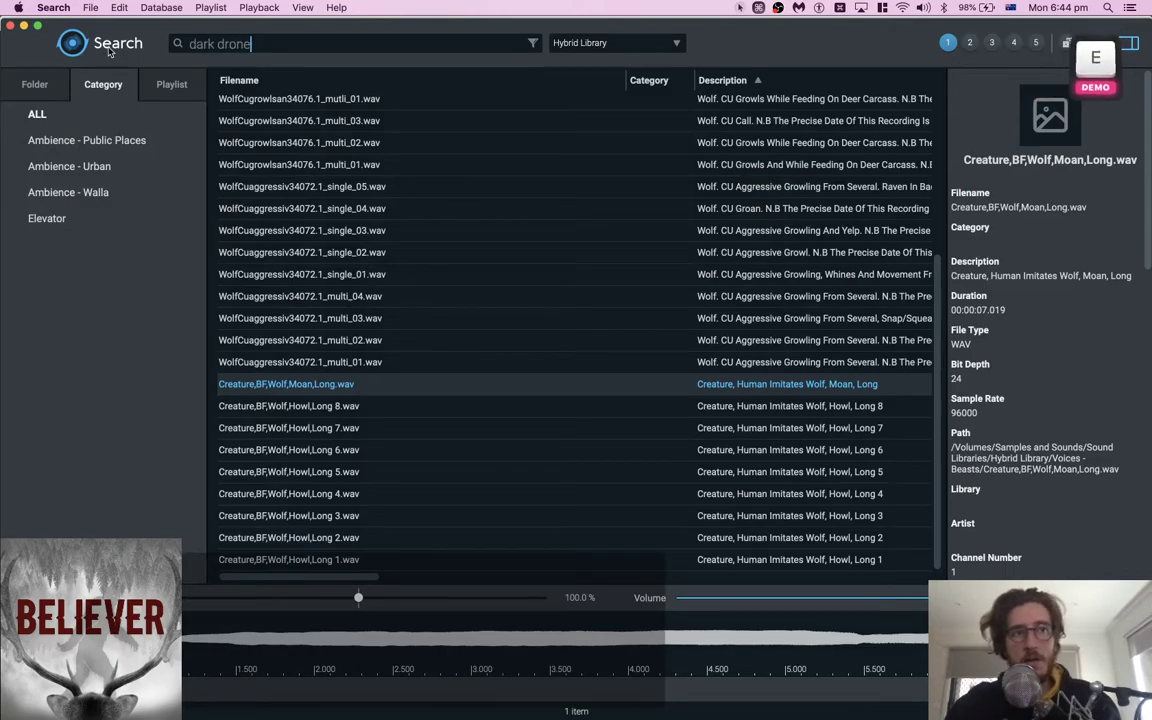
pyautogui.write('ark drone')
pyautogui.press('Return')
pyautogui.click(335, 188)
pyautogui.press('space')
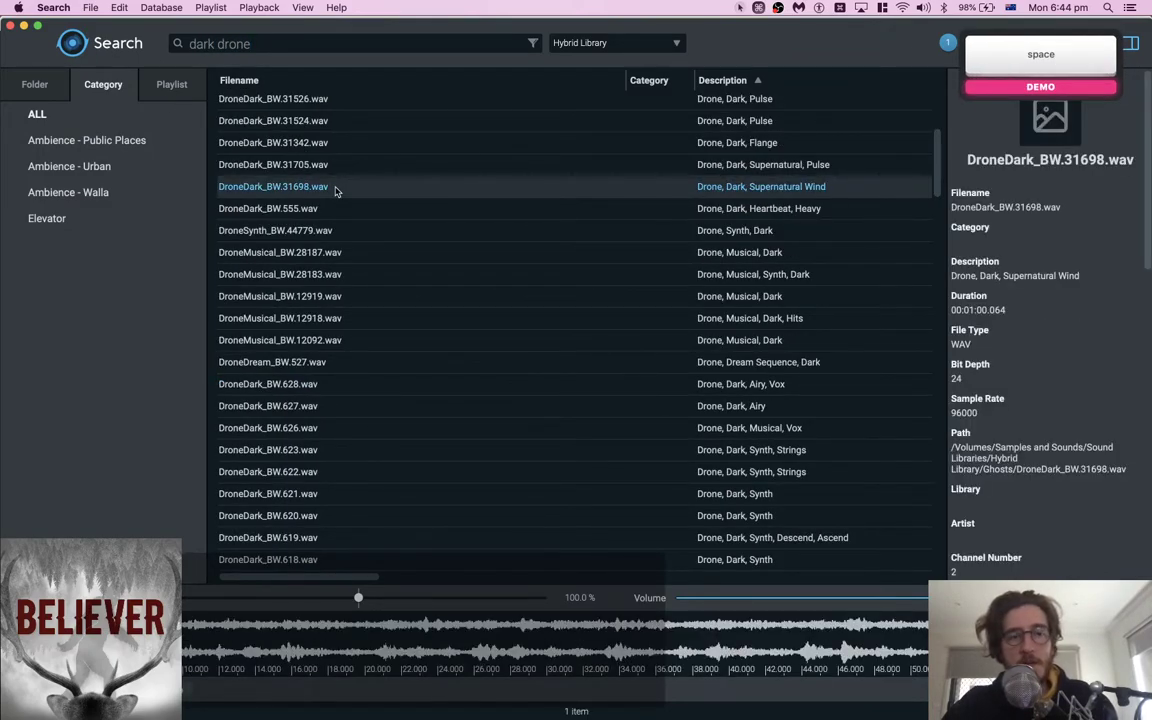
# Spot DroneDark_BW.31698.wav into Pro Tools on AMB C.1 at 6:14.546, play it and set its clip gain to -12.6 dB
pyautogui.press('super+Tab')
pyautogui.press('super+Tab')
pyautogui.press('s')
pyautogui.press('space')
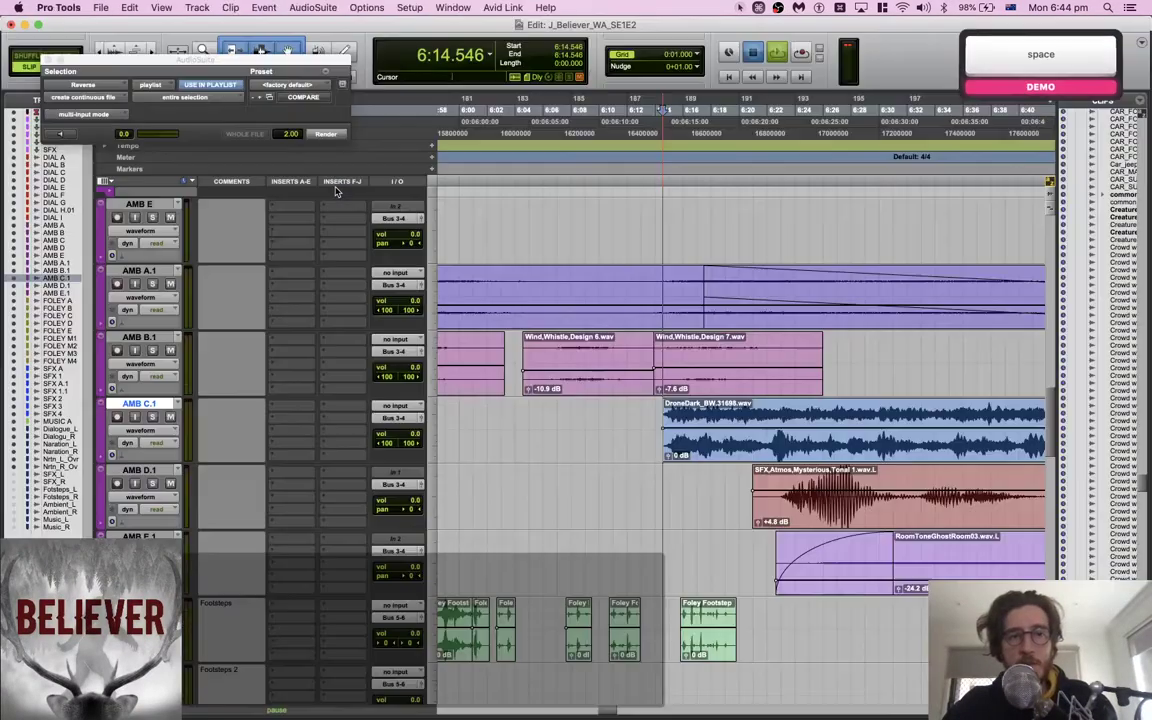
pyautogui.press('space')
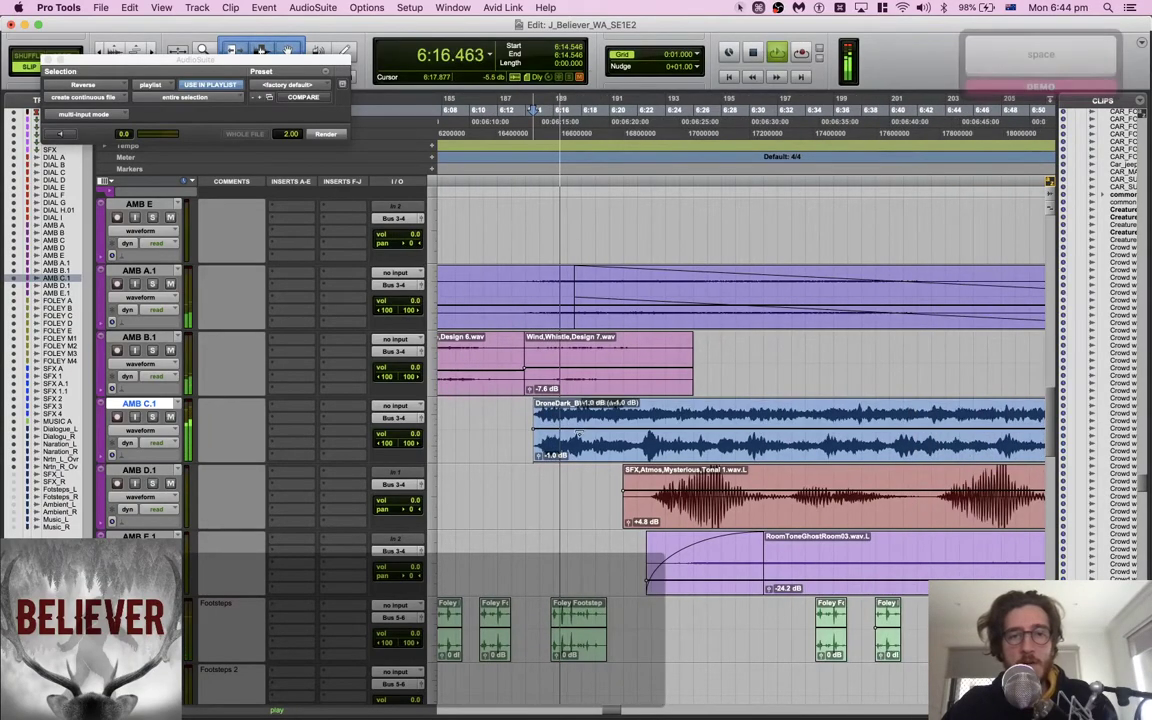
pyautogui.moveTo(578, 436); pyautogui.dragTo(578, 442)
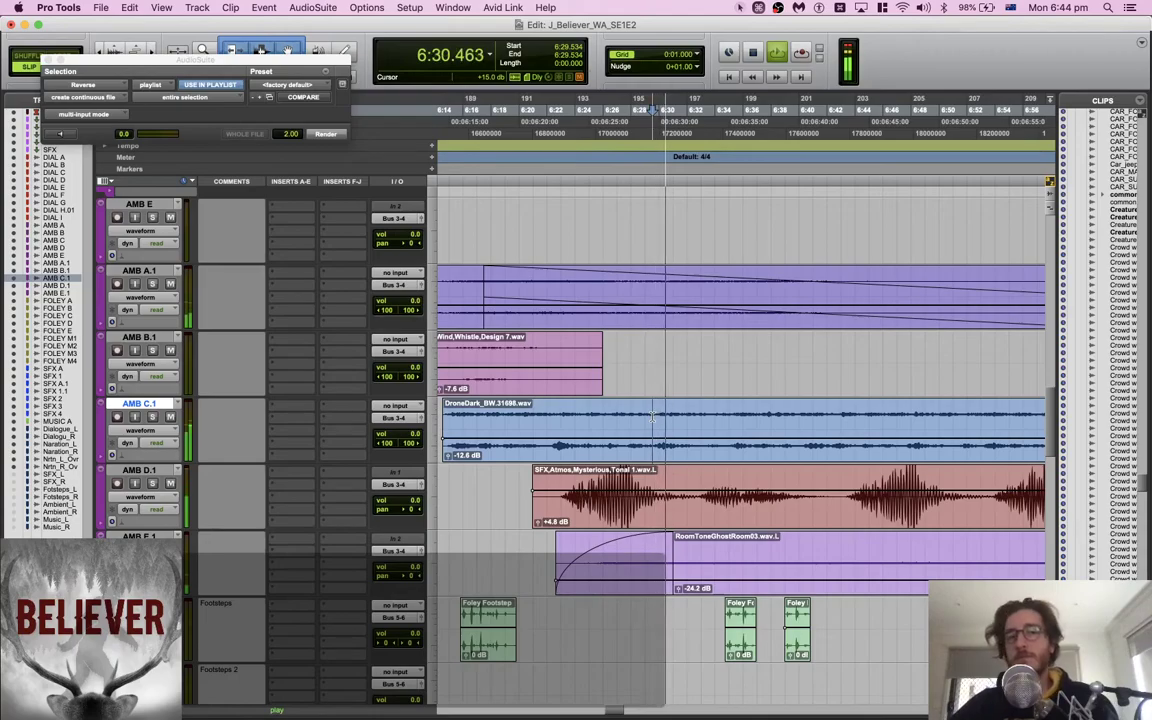
# Audition the short grizzly bear yell at 6:51.771 on SFX 1 and delete that clip
pyautogui.scroll(-15, 658, 416)
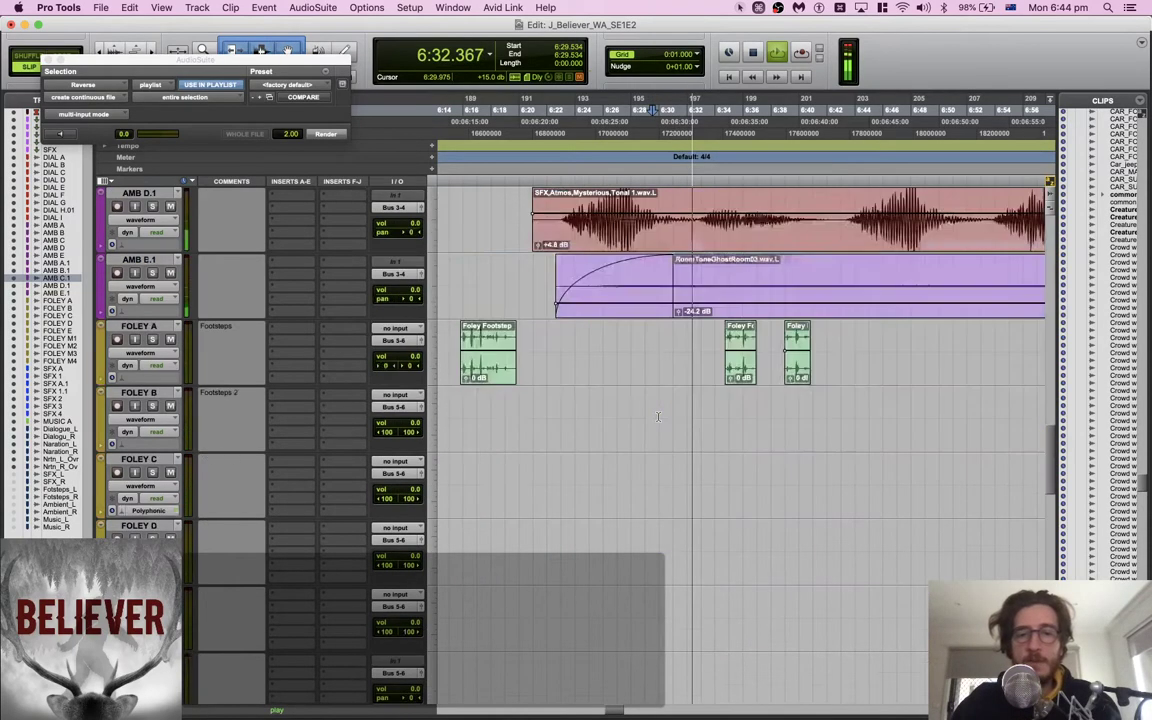
pyautogui.press('space')
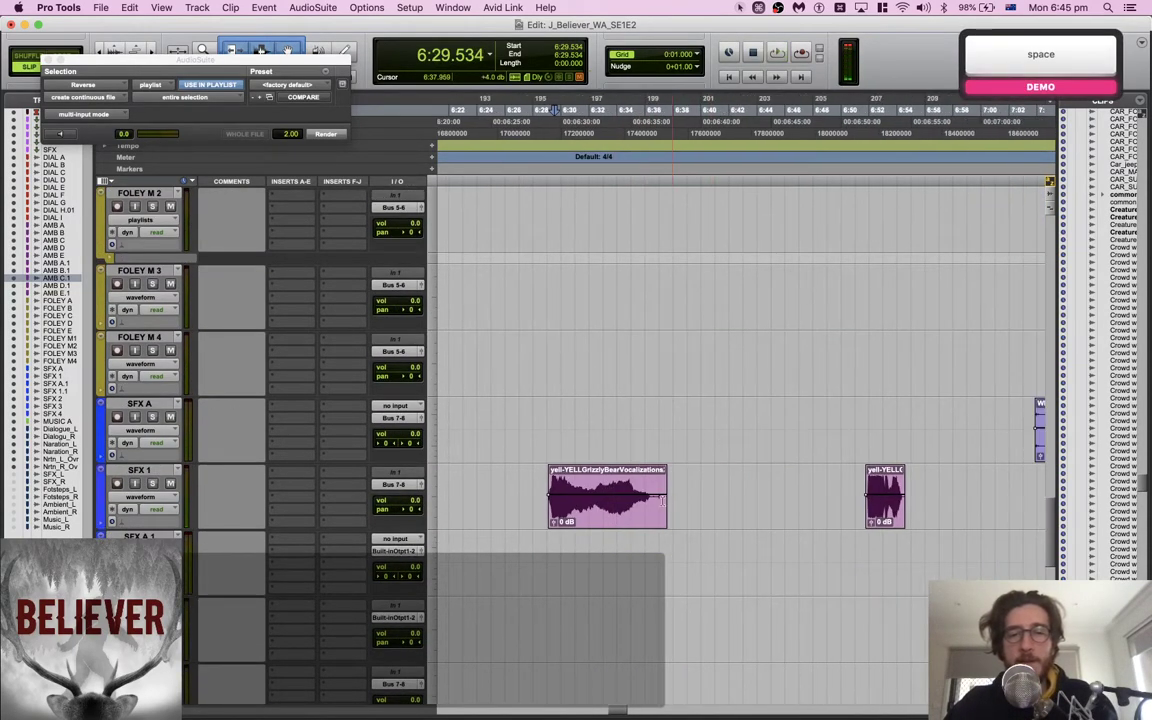
pyautogui.click(607, 528)
pyautogui.hscroll(3, 670, 520)
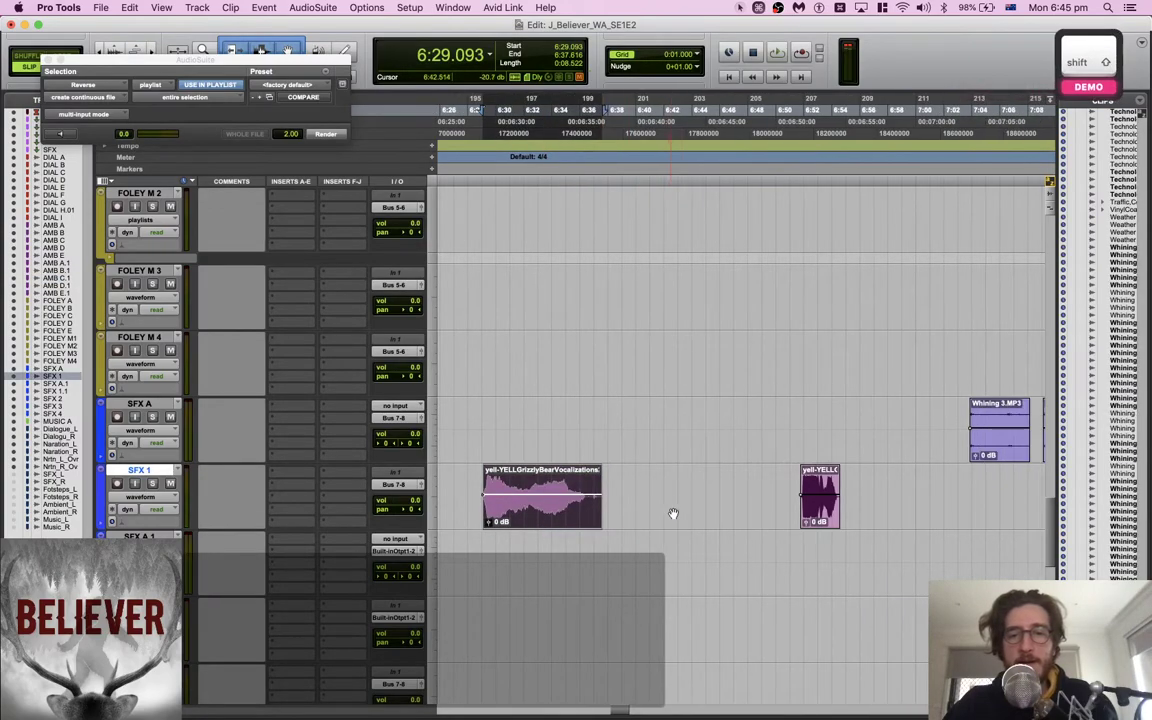
pyautogui.click(818, 517)
pyautogui.press('space')
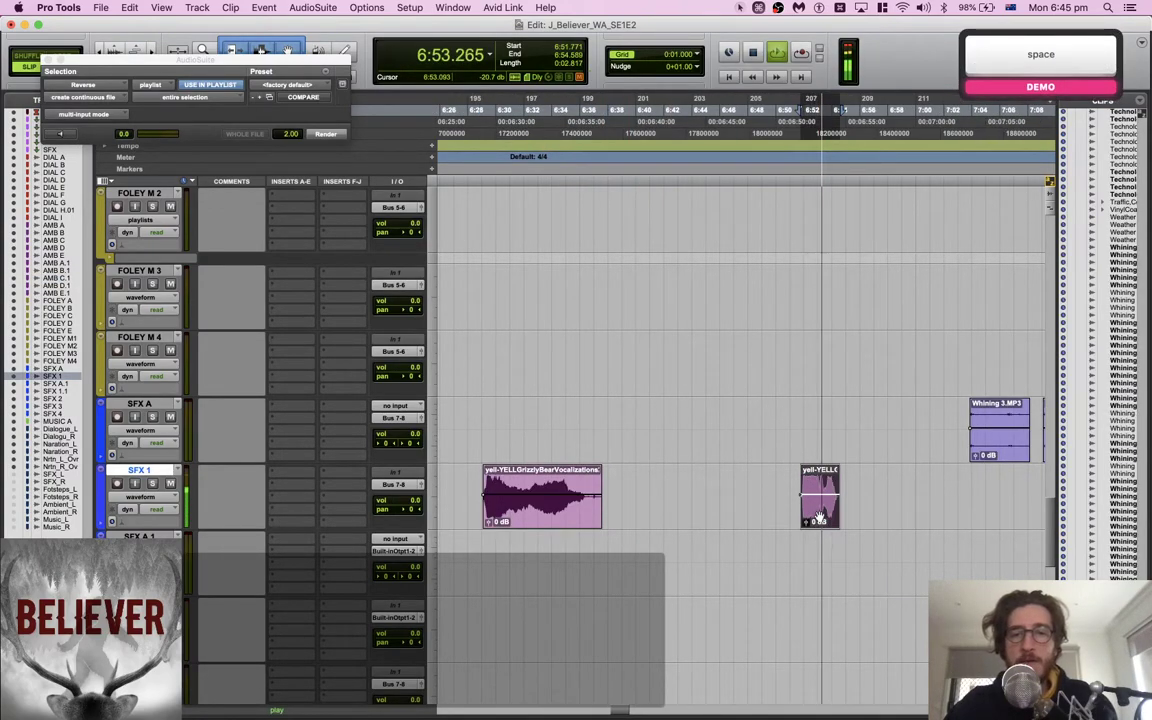
pyautogui.press('space')
pyautogui.press('BackSpace')
pyautogui.scroll(-3, 818, 517)
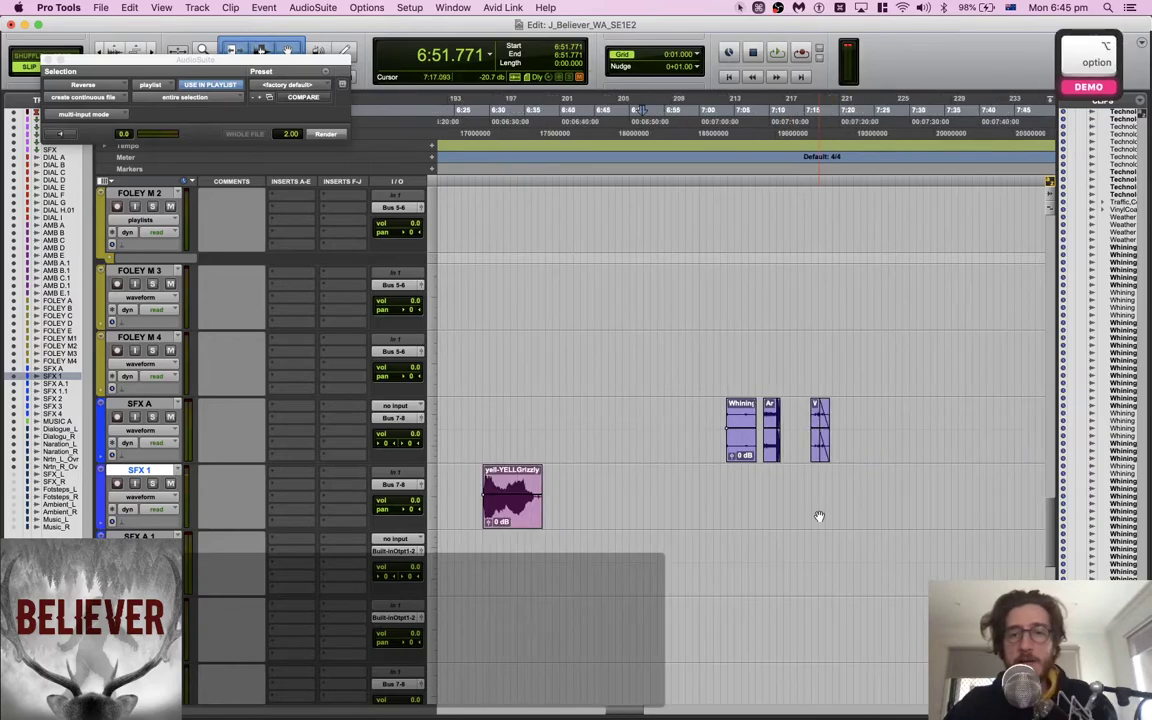
# Return along SFX 1 to the remaining grizzly bear yell at 6:29.093, select it and audition it
pyautogui.press('Tab')
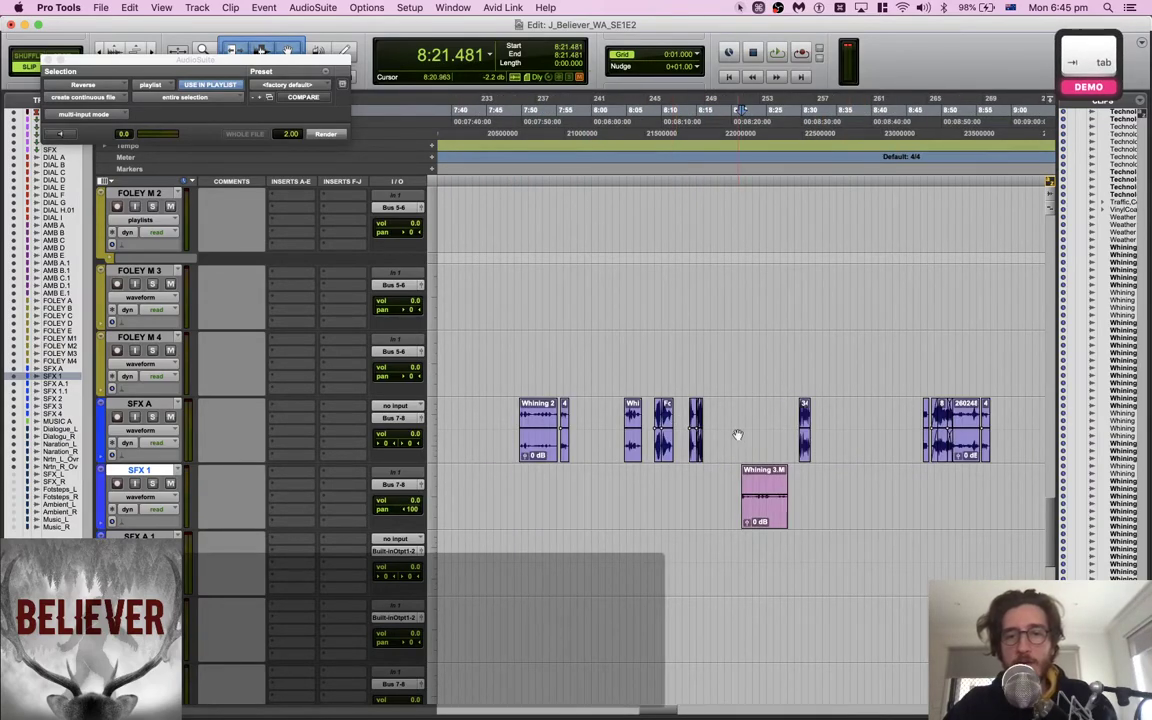
pyautogui.hotkey('alt', 'Tab')
pyautogui.click(705, 514)
pyautogui.press('space')
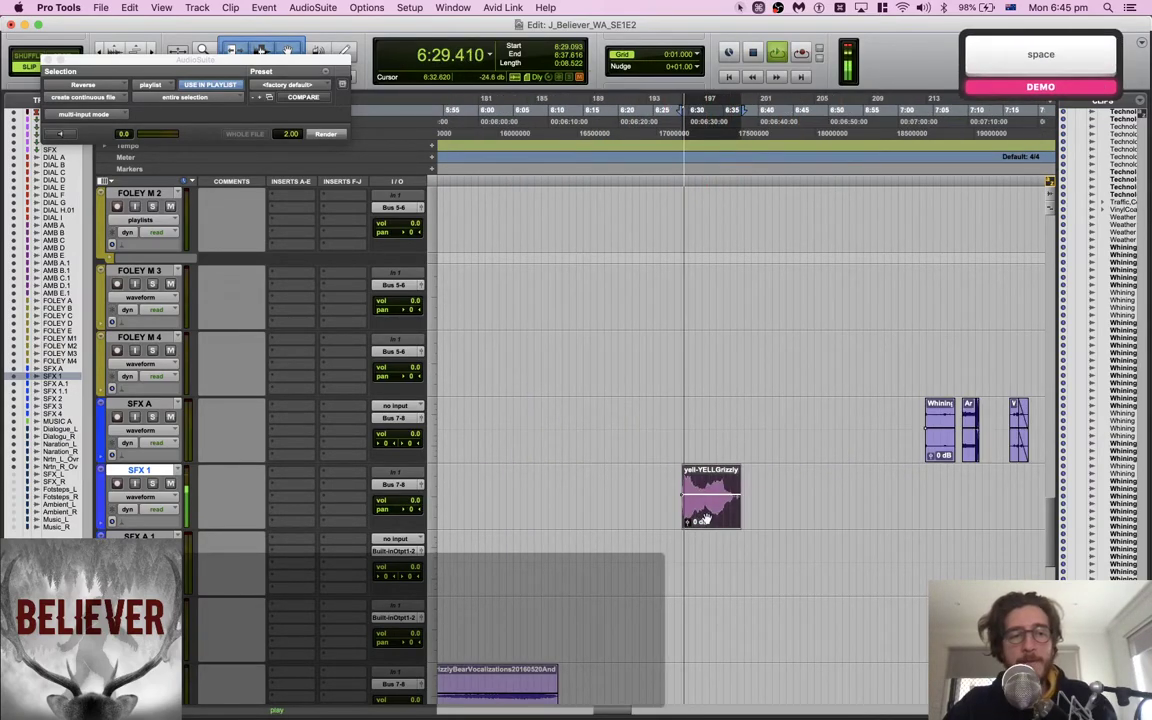
pyautogui.press('space')
# Extend the bear yell selection to 7:00.342 for a reverb tail and open the Little Plate AudioSuite reverb
pyautogui.keyDown('shift'); pyautogui.moveTo(872, 480); pyautogui.dragTo(900, 481); pyautogui.keyUp('shift')
pyautogui.click(312, 8)
pyautogui.moveTo(353, 65)
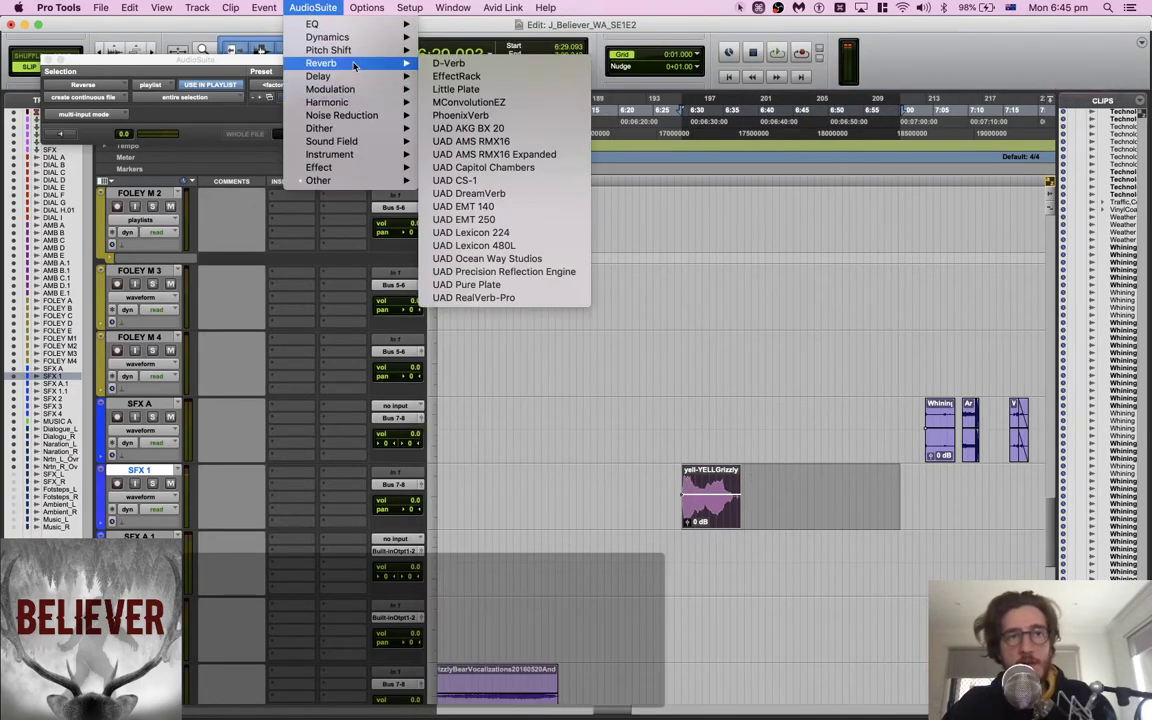
pyautogui.click(468, 89)
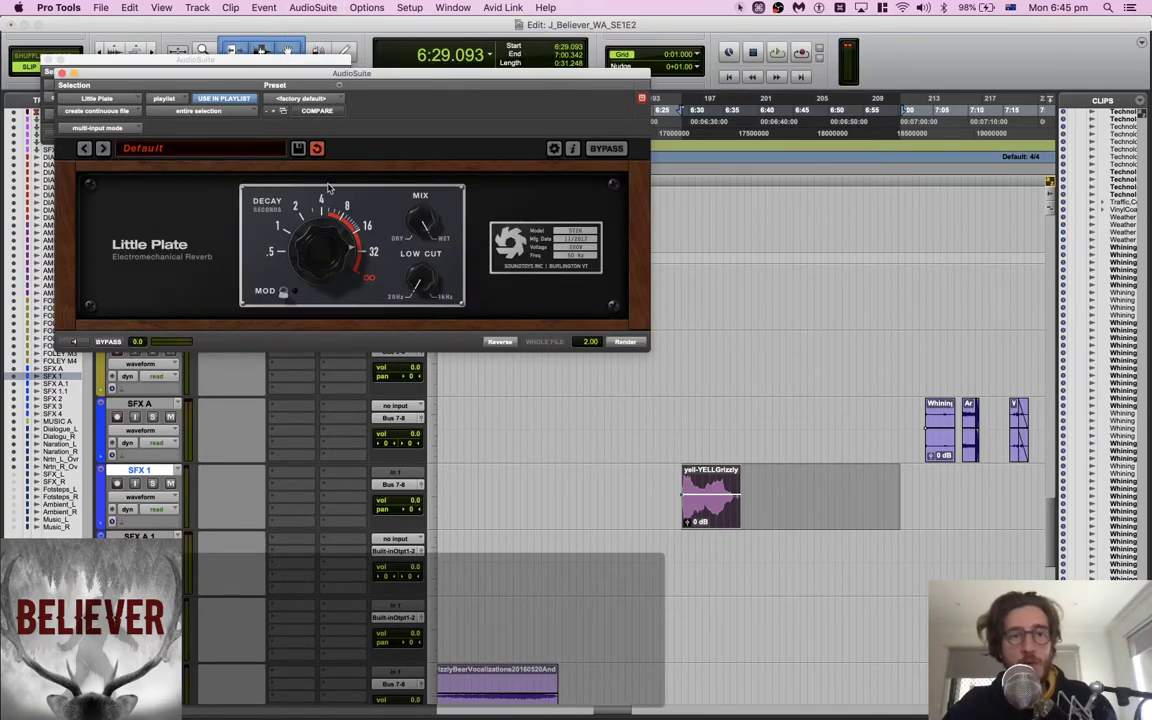
# Try Little Plate's reverse processing on the bear yell selection, listen to it and undo it
pyautogui.click(505, 342)
pyautogui.press('space')
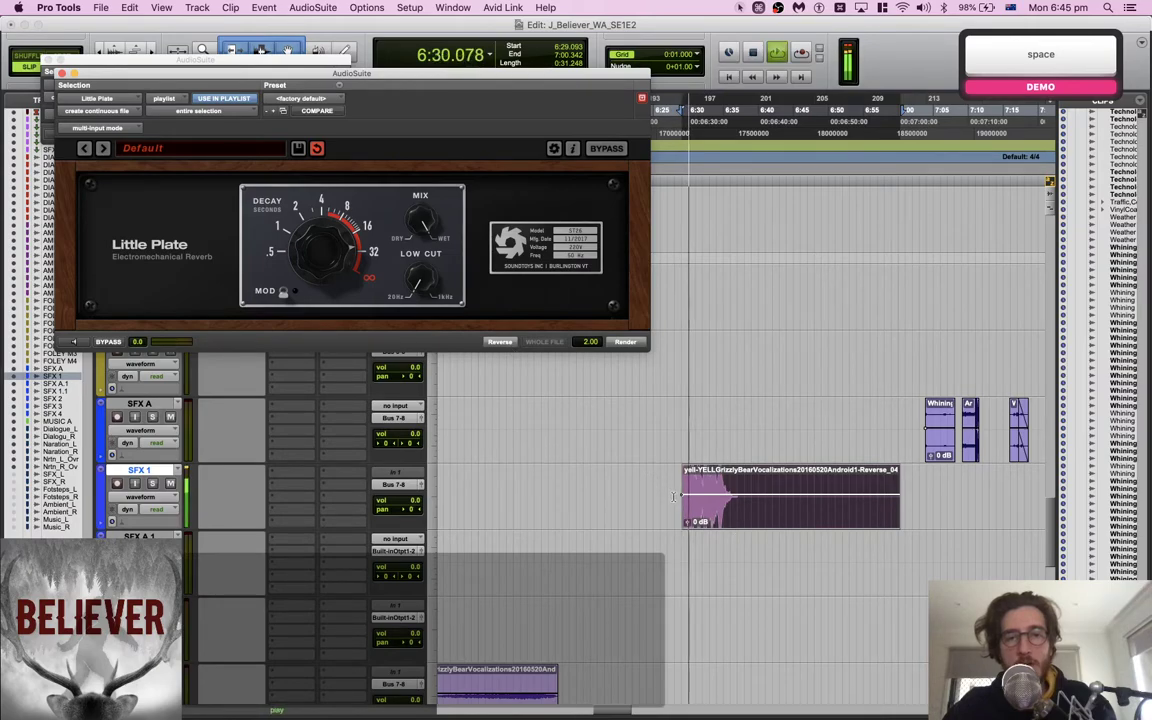
pyautogui.press('space')
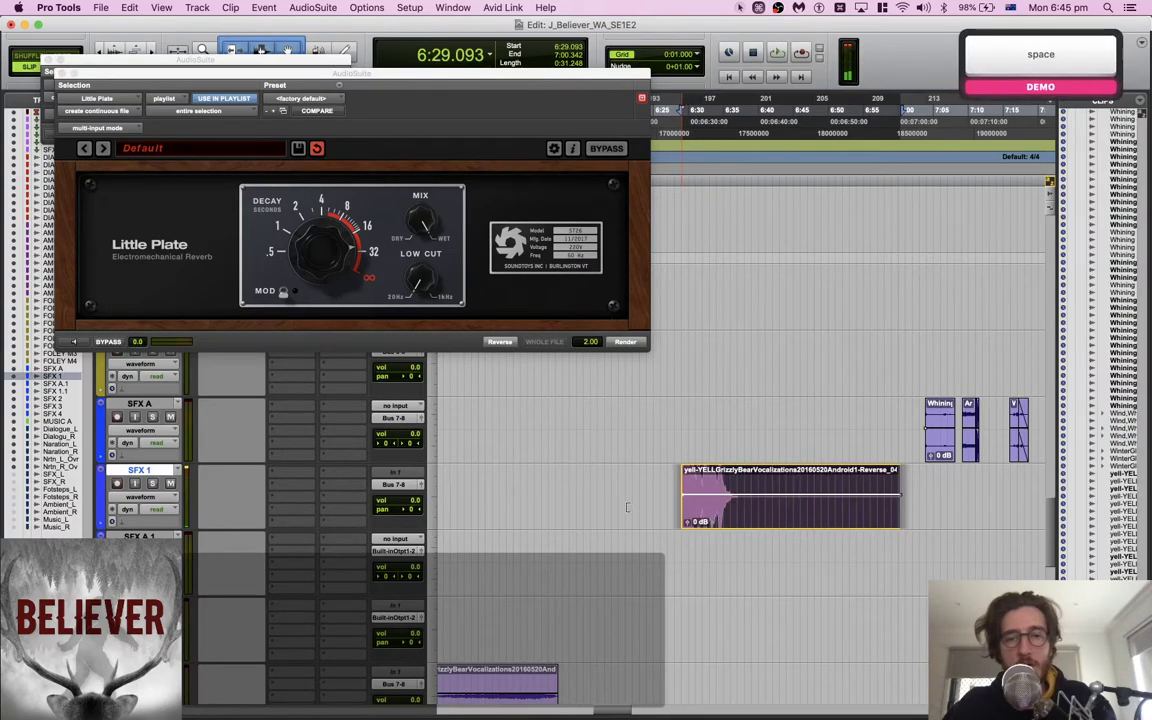
pyautogui.press('super+z')
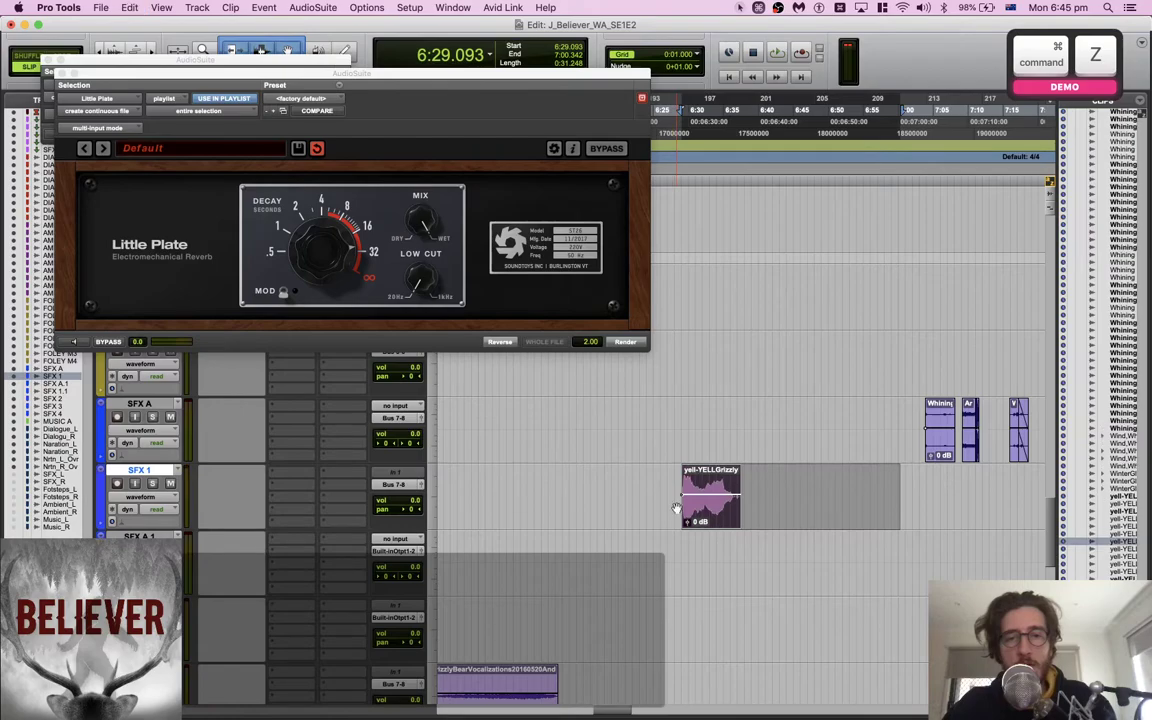
# Render the Little Plate reverb onto the bear yell selection and audition the rendered clip
pyautogui.click(617, 343)
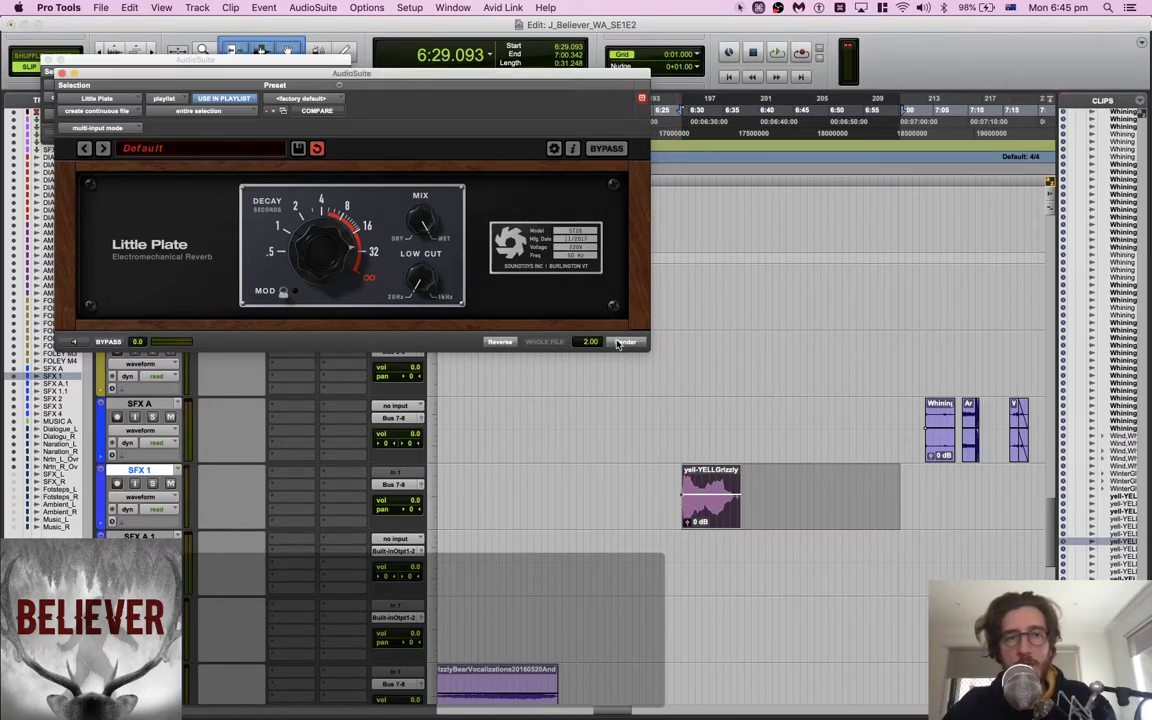
pyautogui.press('space')
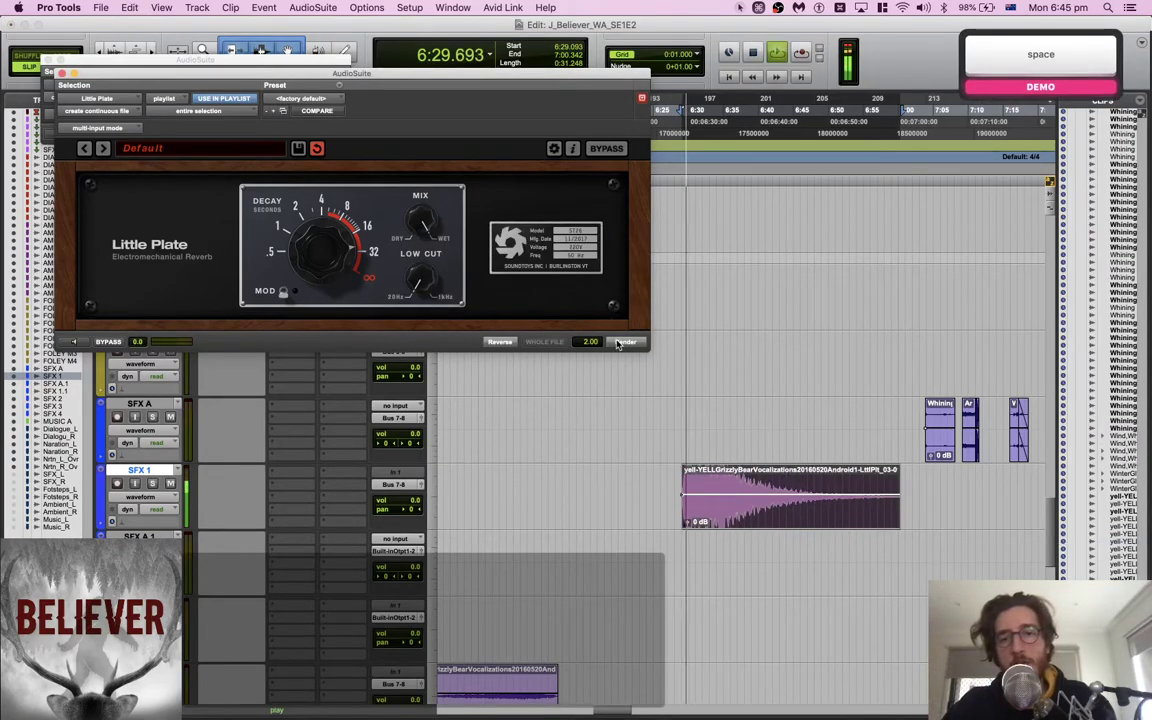
pyautogui.press('space')
# Reverse the reverberated bear yell clip, close the AudioSuite windows and play the reversed sound
pyautogui.hotkey('alt', 'shift', 'r')
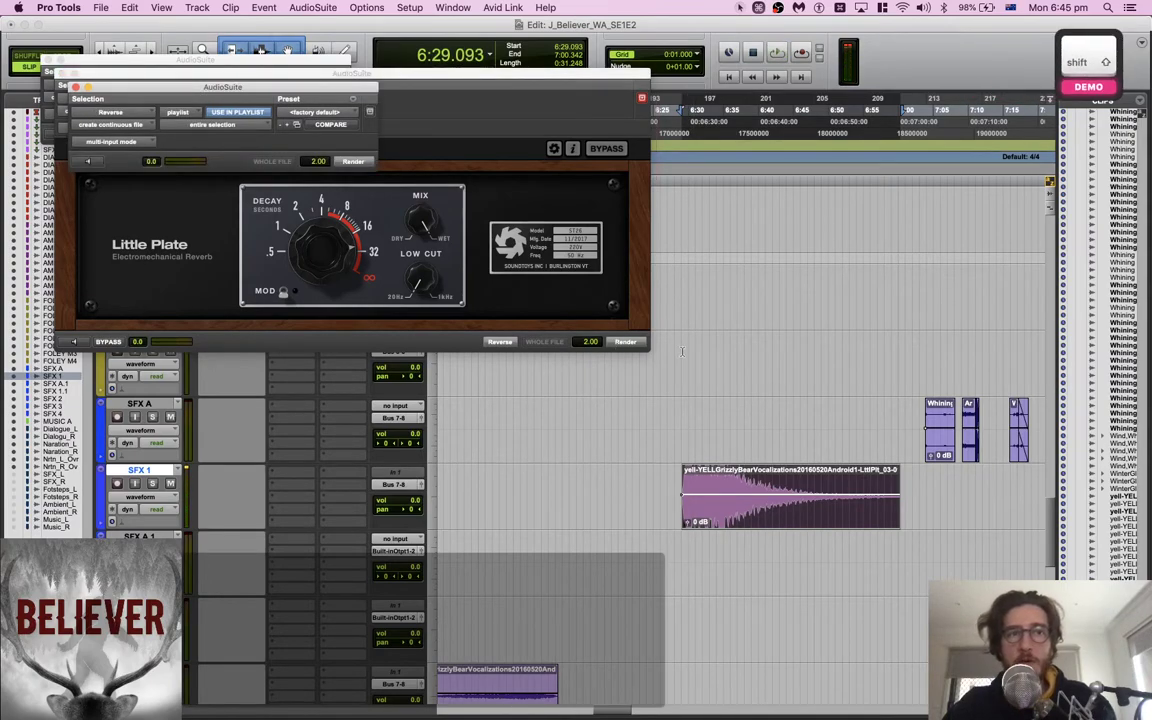
pyautogui.click(62, 87)
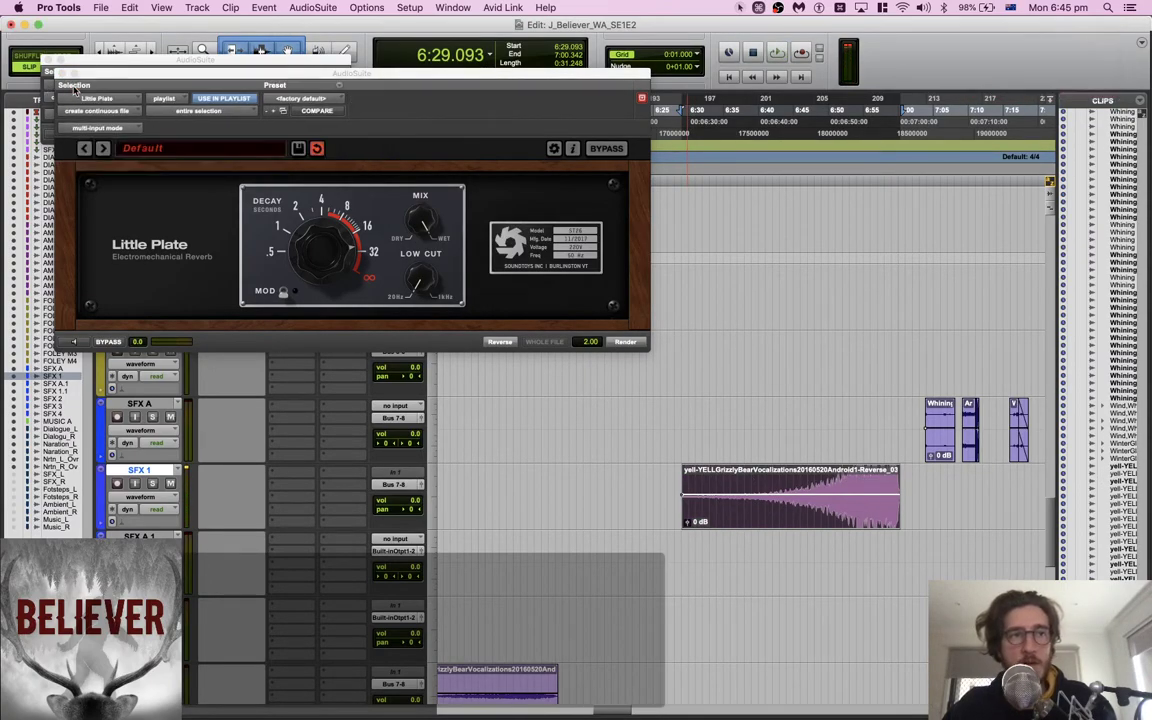
pyautogui.click(47, 60)
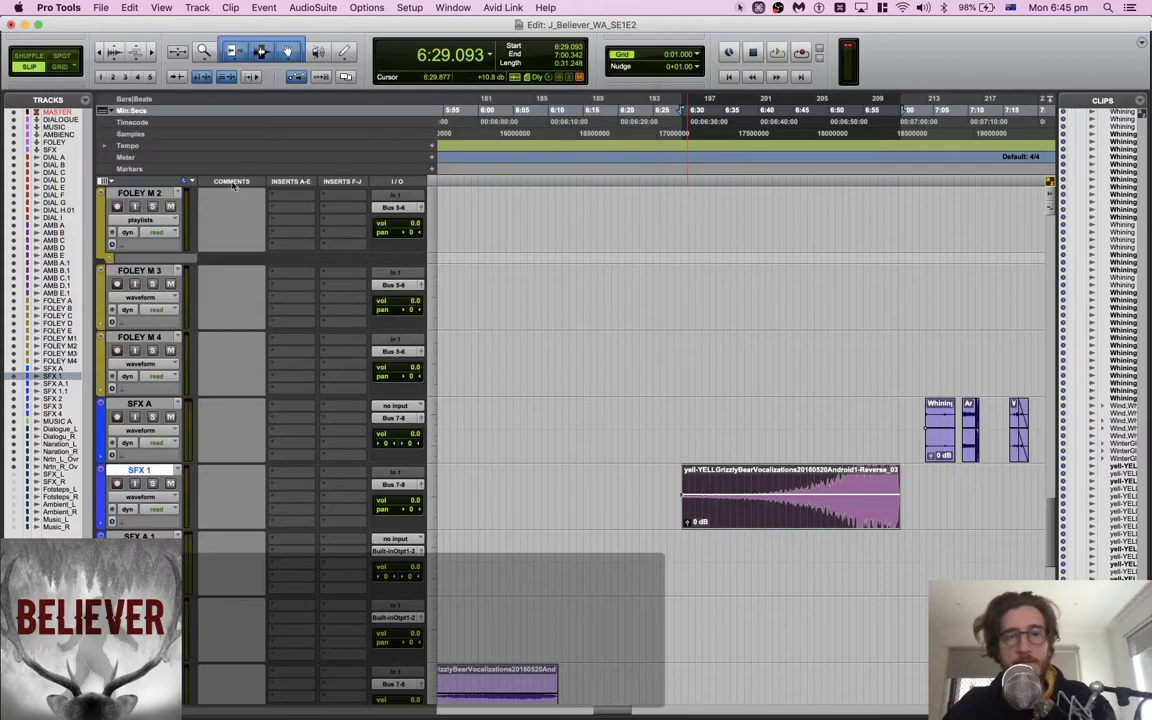
pyautogui.press('space')
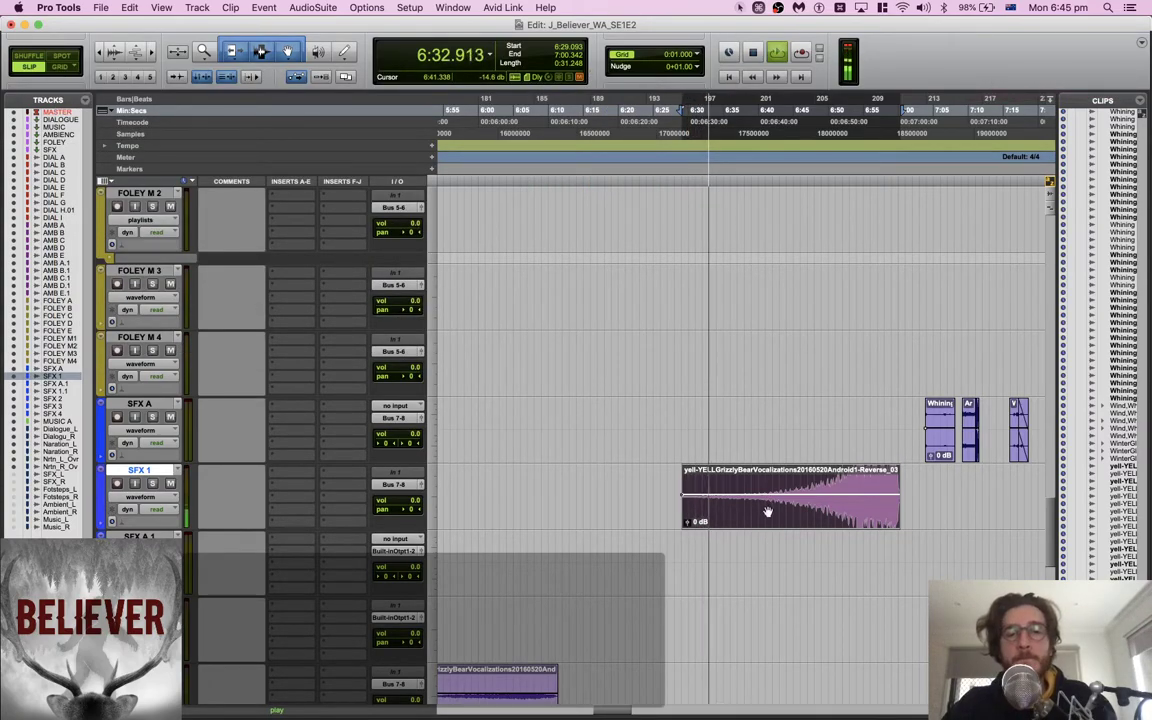
pyautogui.hotkey('shift', 's')
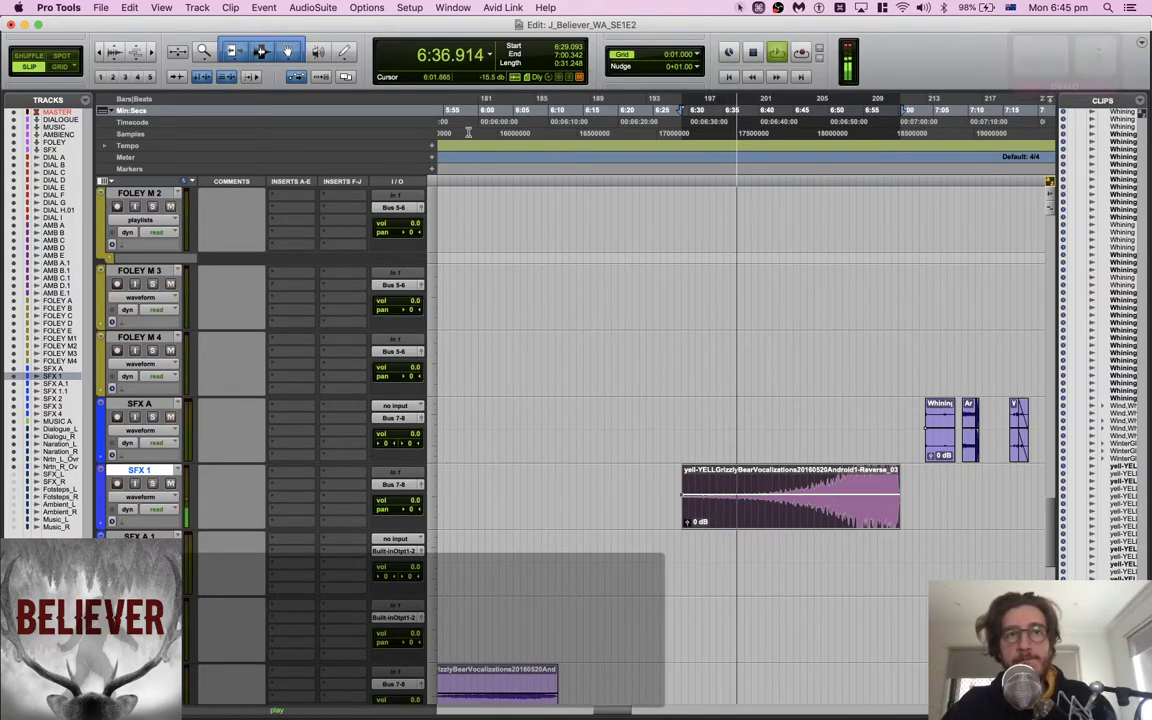
pyautogui.click(316, 8)
pyautogui.press('Up')
pyautogui.press('Right')
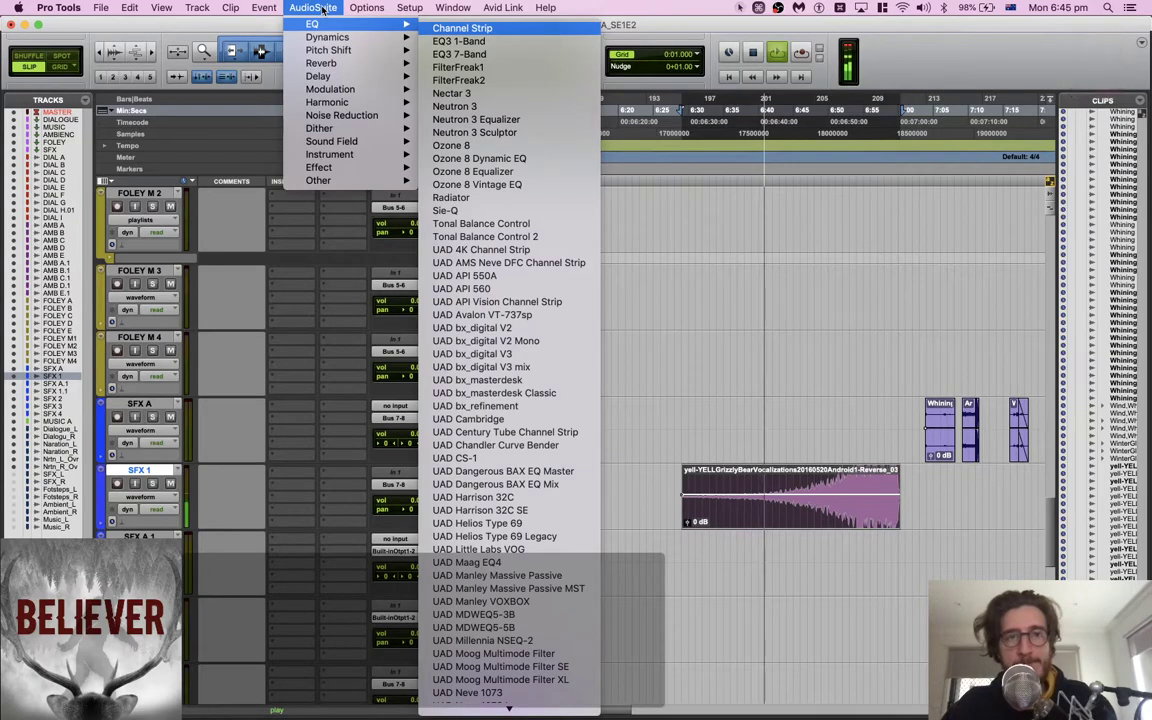
pyautogui.press('Left')
pyautogui.press('Down')
pyautogui.press('Down')
pyautogui.press('Down')
pyautogui.press('Down')
pyautogui.press('Down')
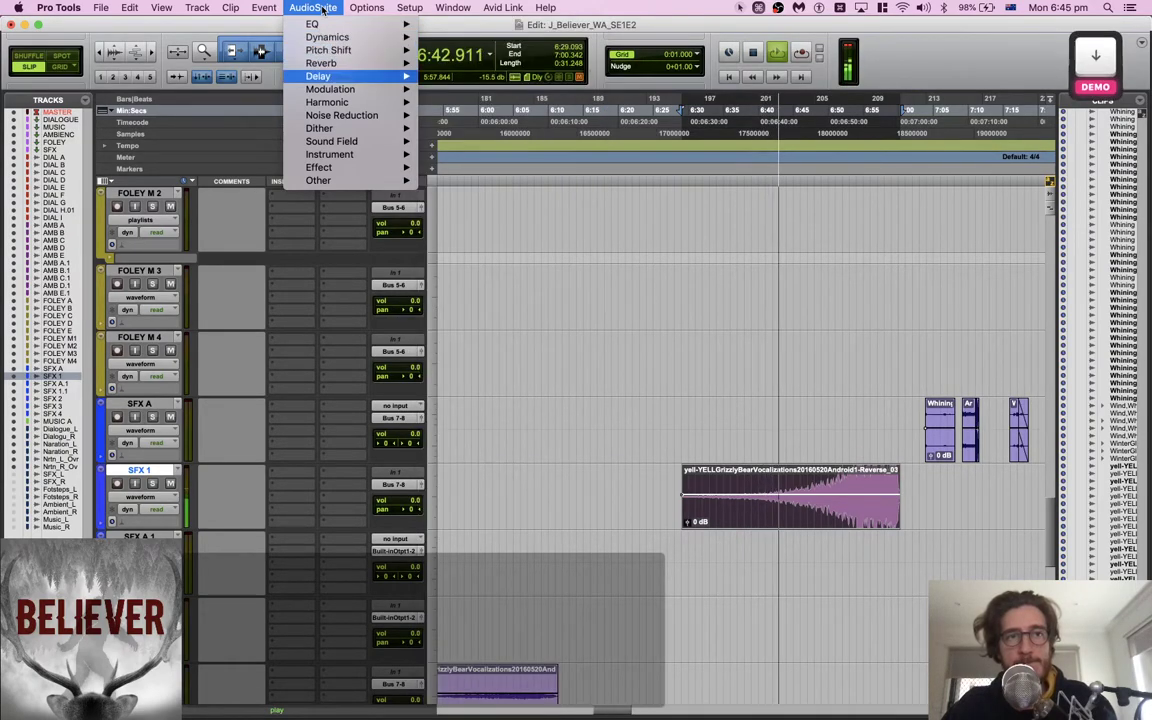
pyautogui.press('Down')
pyautogui.press('Right')
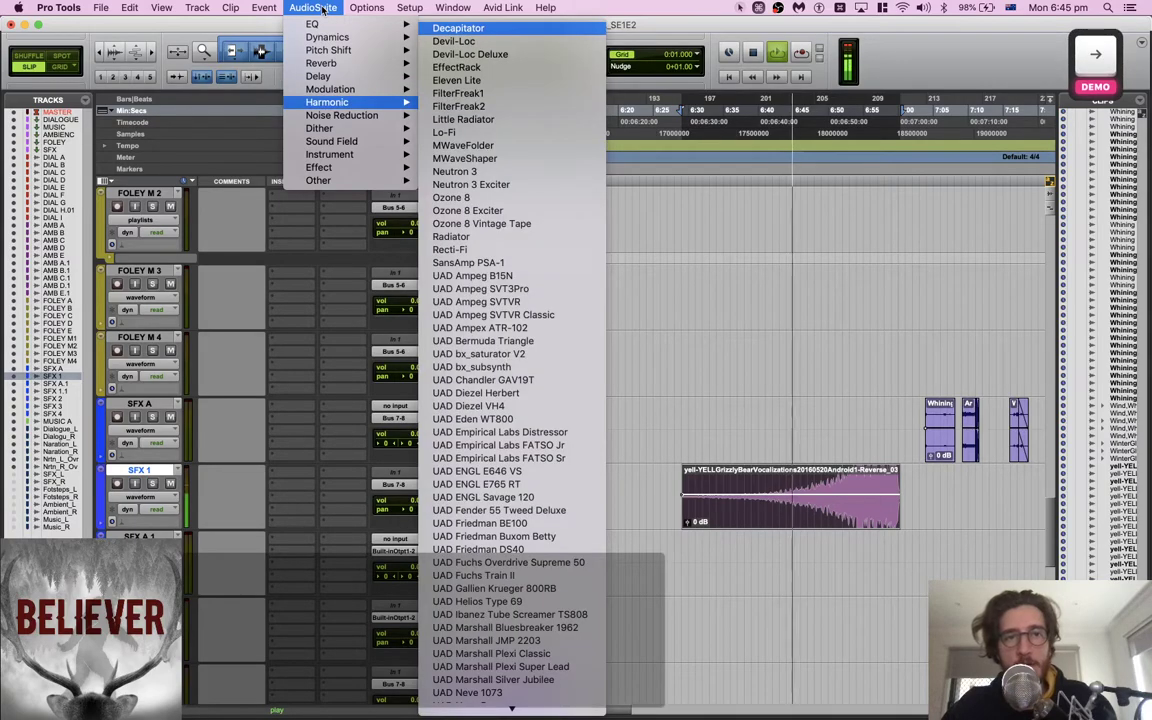
pyautogui.press('Down')
pyautogui.press('Down')
pyautogui.press('Down')
pyautogui.press('Down')
pyautogui.press('Down')
pyautogui.press('Down')
pyautogui.press('Down')
pyautogui.press('Down')
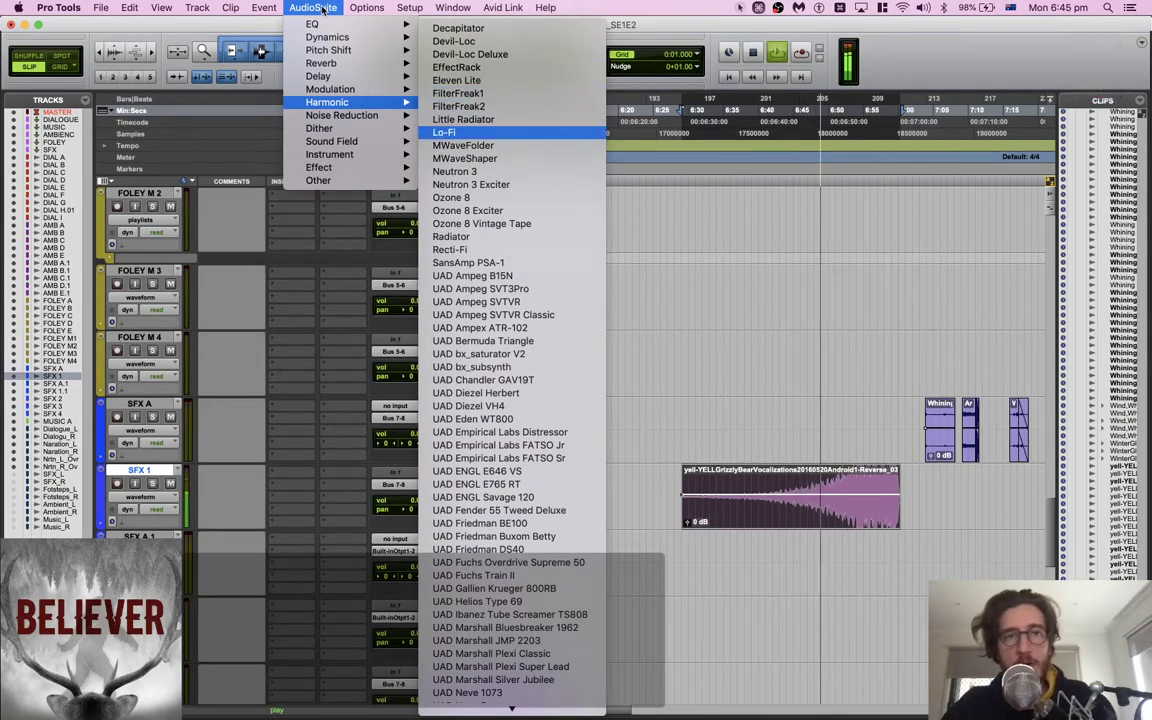
pyautogui.press('Left')
pyautogui.press('Escape')
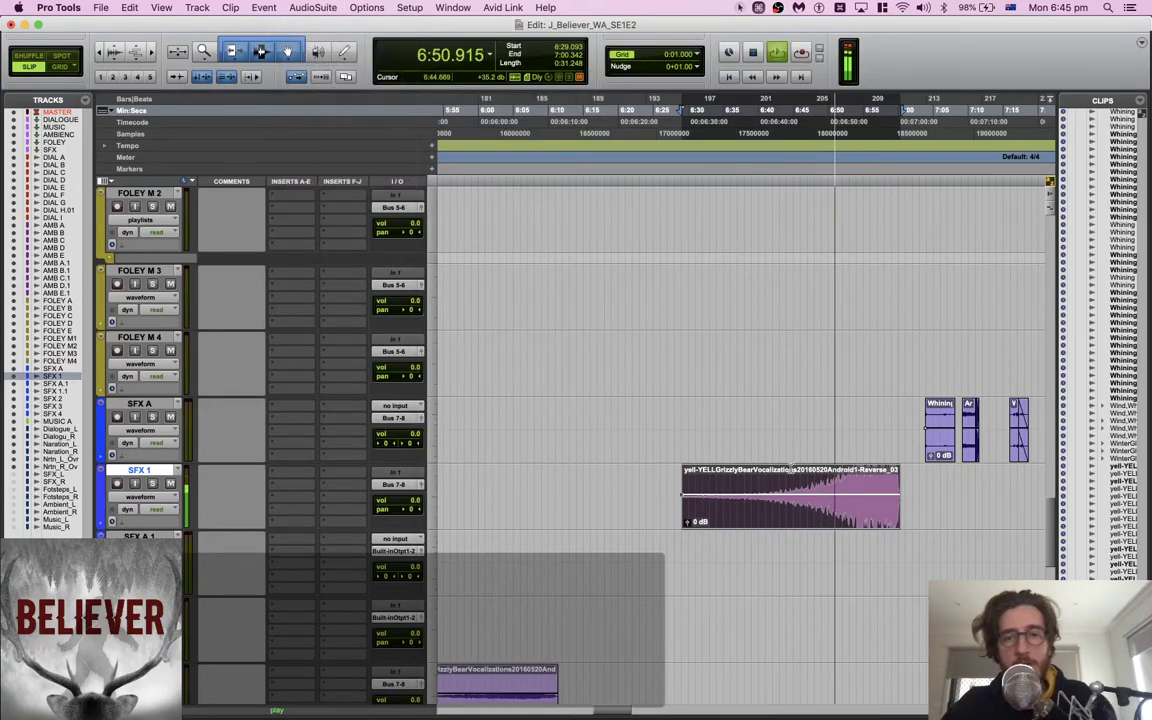
# Stop playback, return to the ambience tracks and listen to AMB A.1 soloed from 6:39.771
pyautogui.press('space')
pyautogui.click(813, 470)
pyautogui.scroll(5, 813, 470)
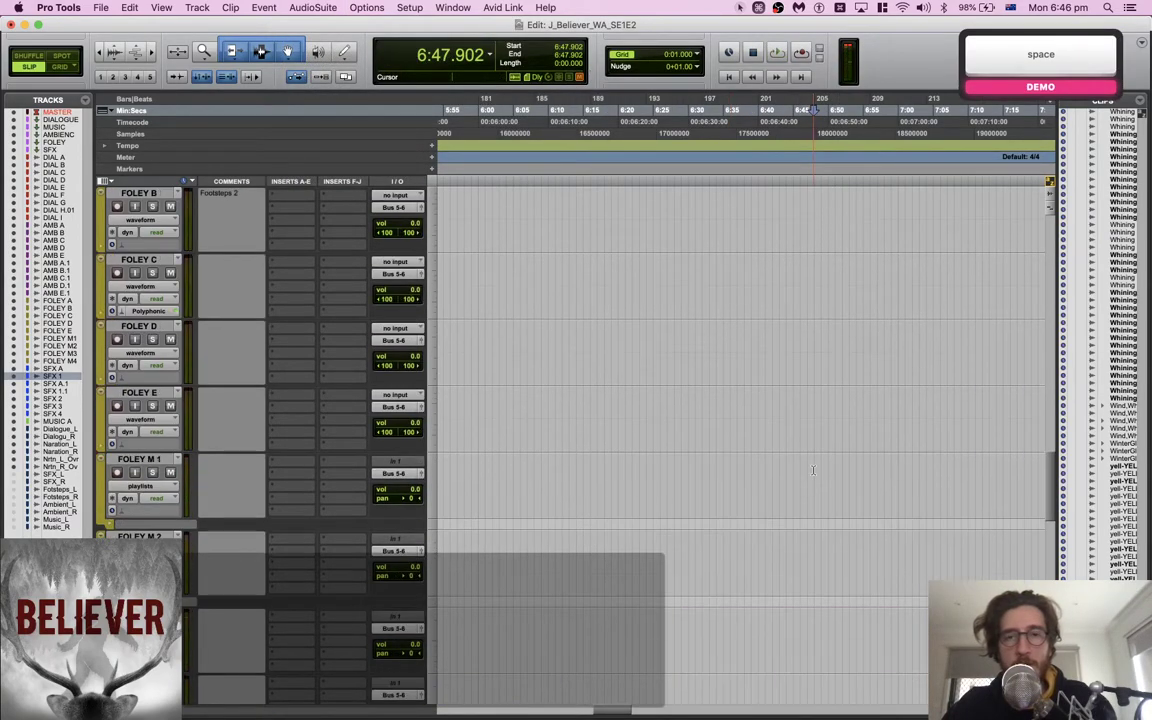
pyautogui.scroll(1, 813, 470)
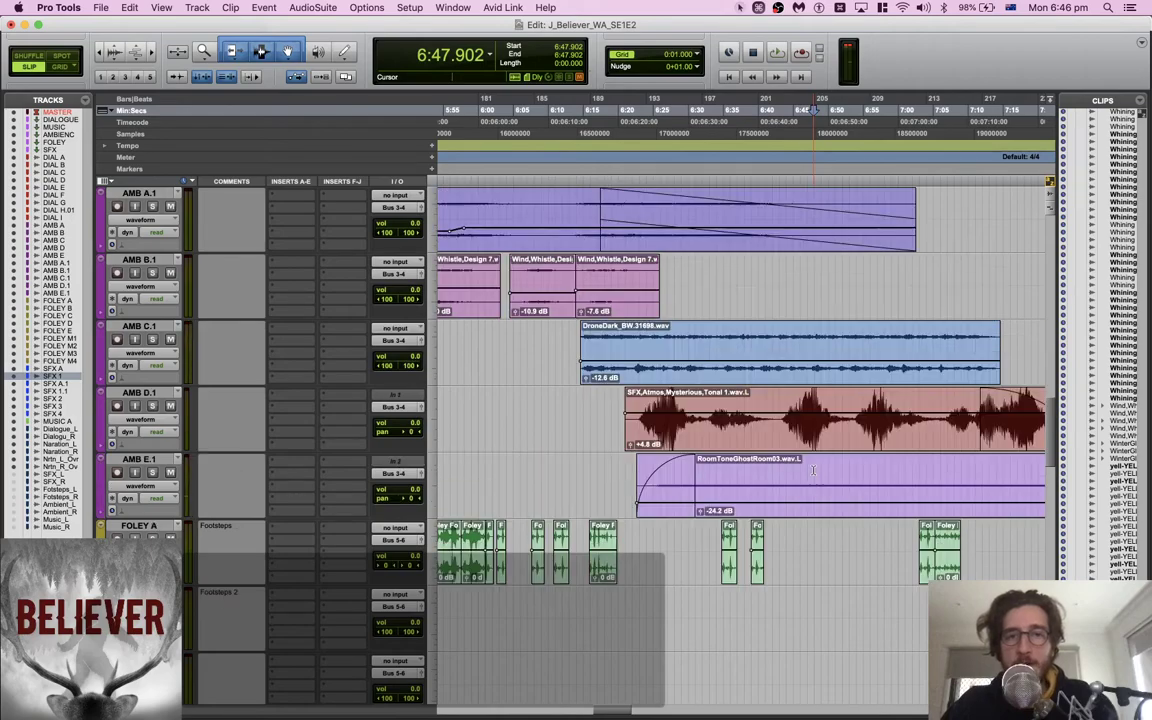
pyautogui.scroll(2, 813, 470)
pyautogui.hscroll(-3, 793, 447)
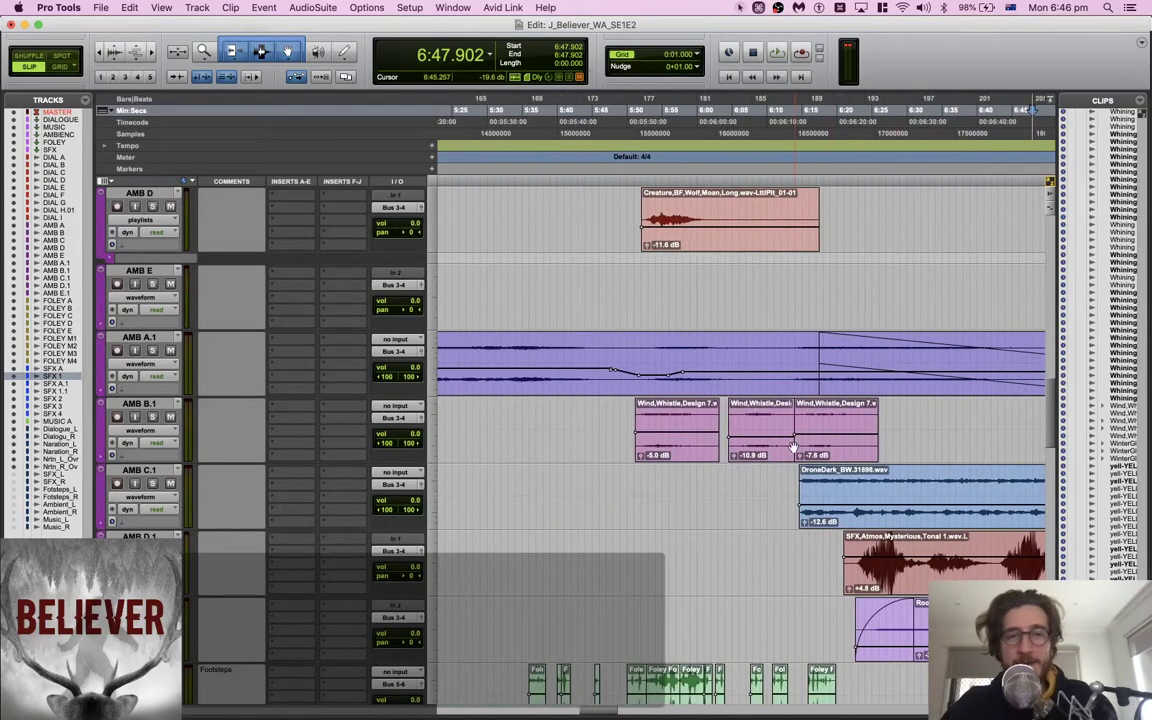
pyautogui.click(838, 335)
pyautogui.press('space')
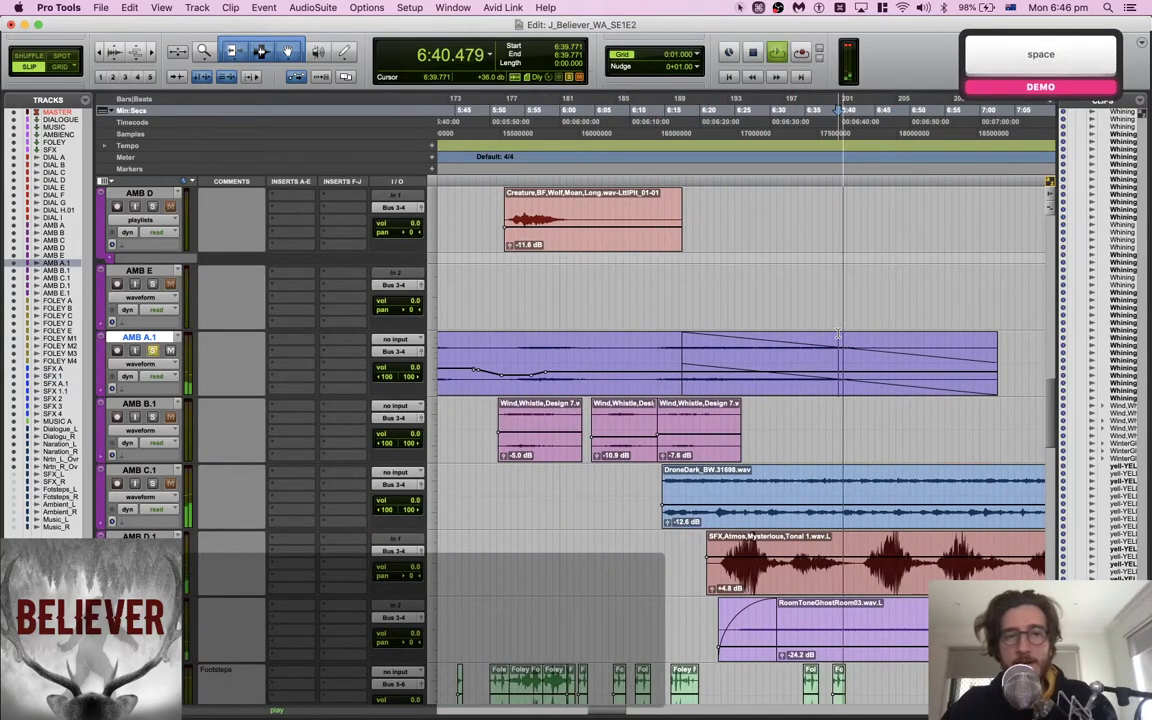
# Place the edit point at 6:41.240 on AMB C and solo that track during playback
pyautogui.scroll(3, 812, 340)
pyautogui.click(810, 342)
pyautogui.hotkey('shift', 's')
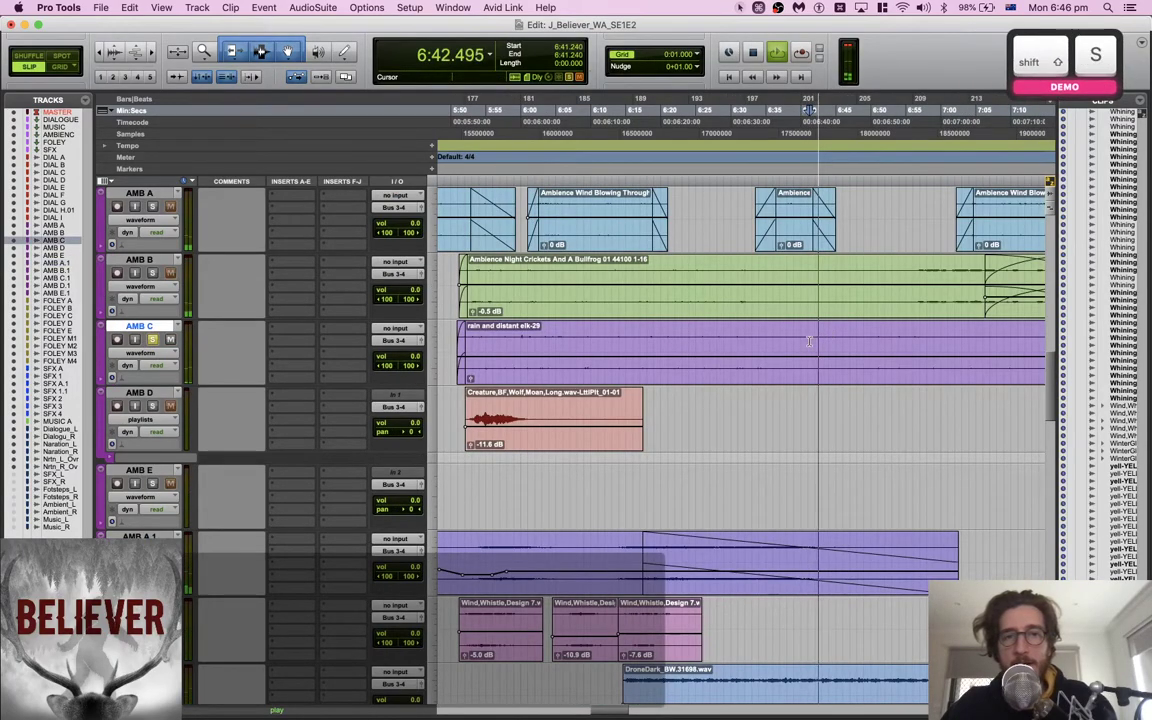
# Stop playback, unsolo AMB C, and play the night ambience from the start of the selected crickets and bullfrog clip on AMB B
pyautogui.press('space')
pyautogui.hotkey('shift', 's')
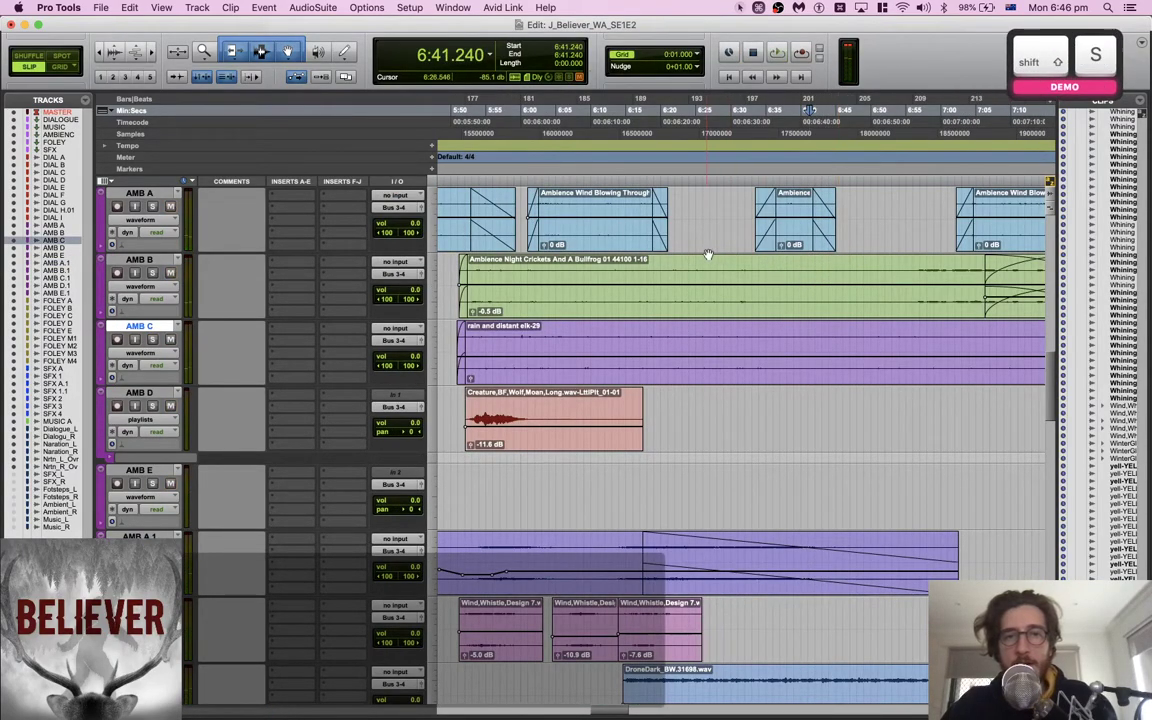
pyautogui.click(706, 256)
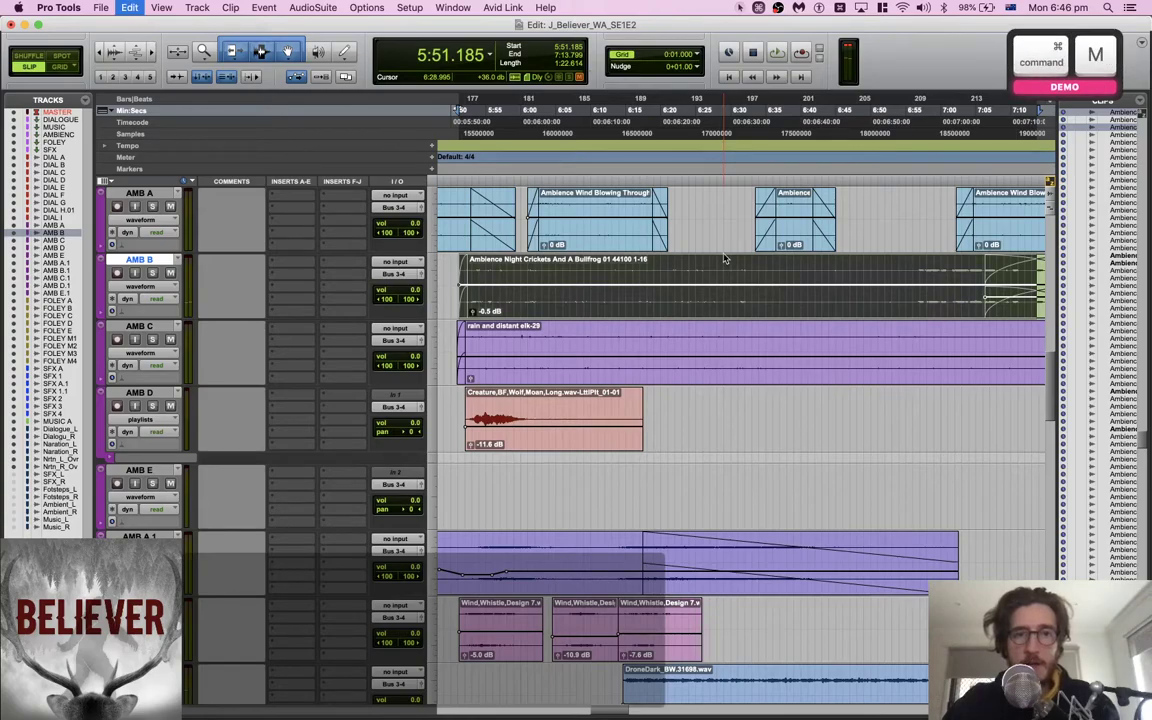
pyautogui.press('space')
pyautogui.hotkey('shift', 's')
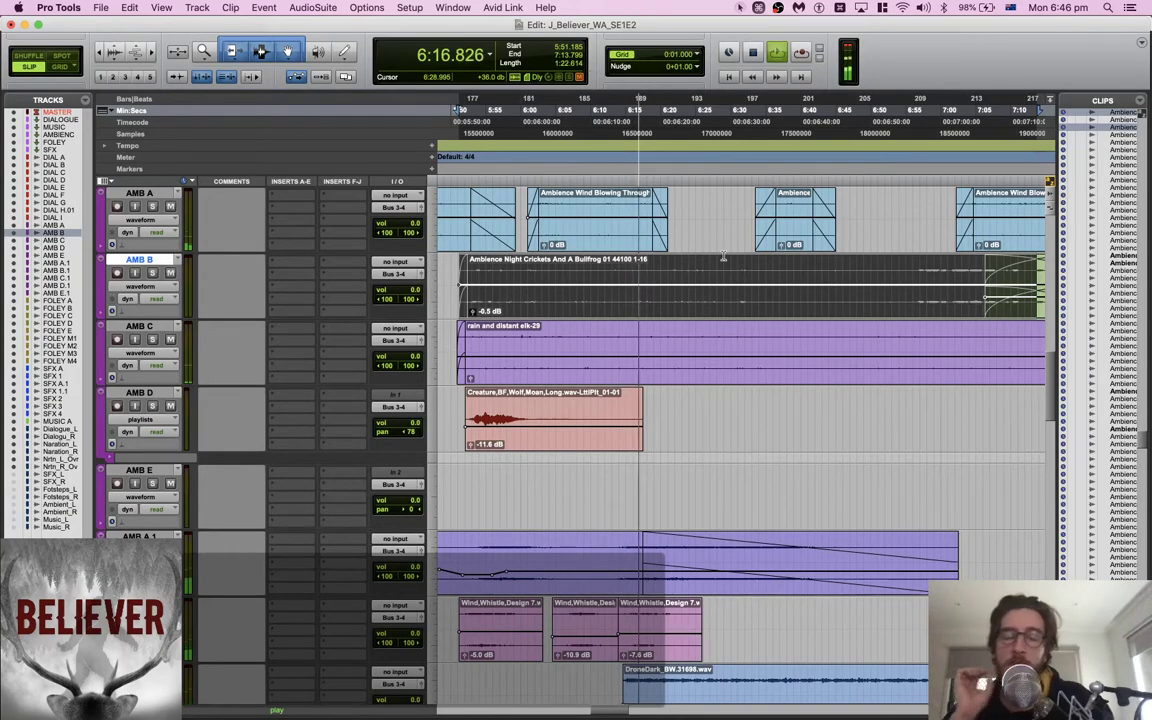
# Place the edit point at 6:29.583 on AMB B.1 while reviewing the drone and room tone layers during playback, and save the session
pyautogui.click(699, 290)
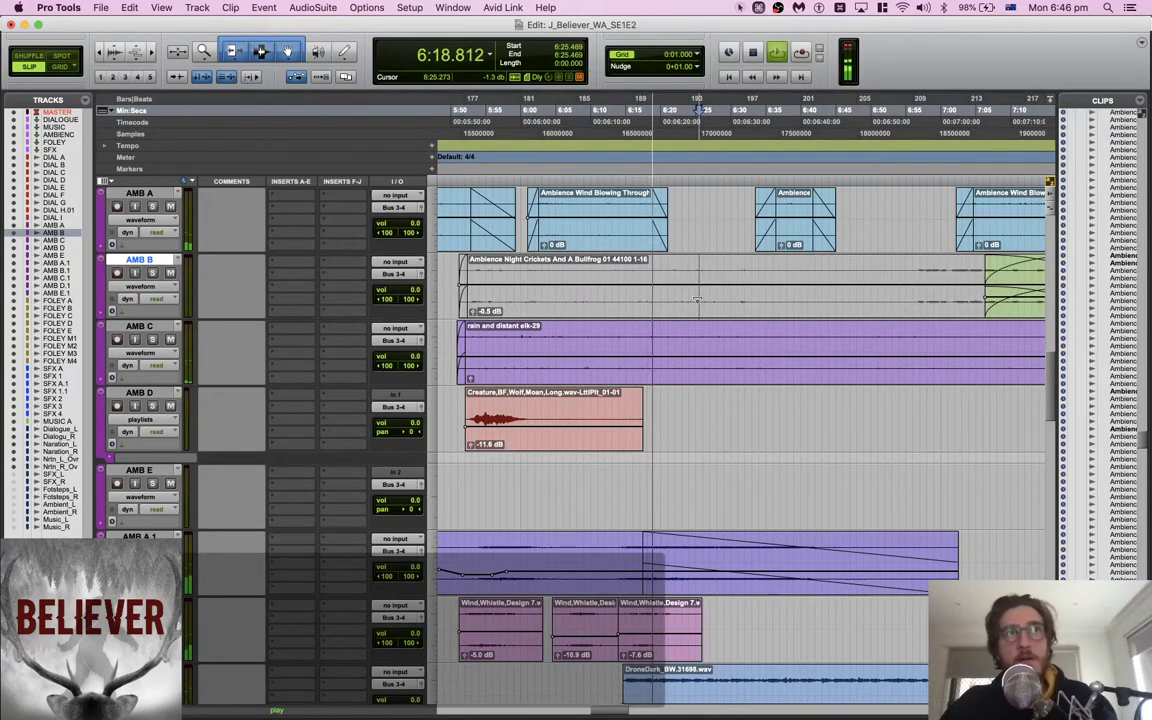
pyautogui.scroll(-5, 703, 338)
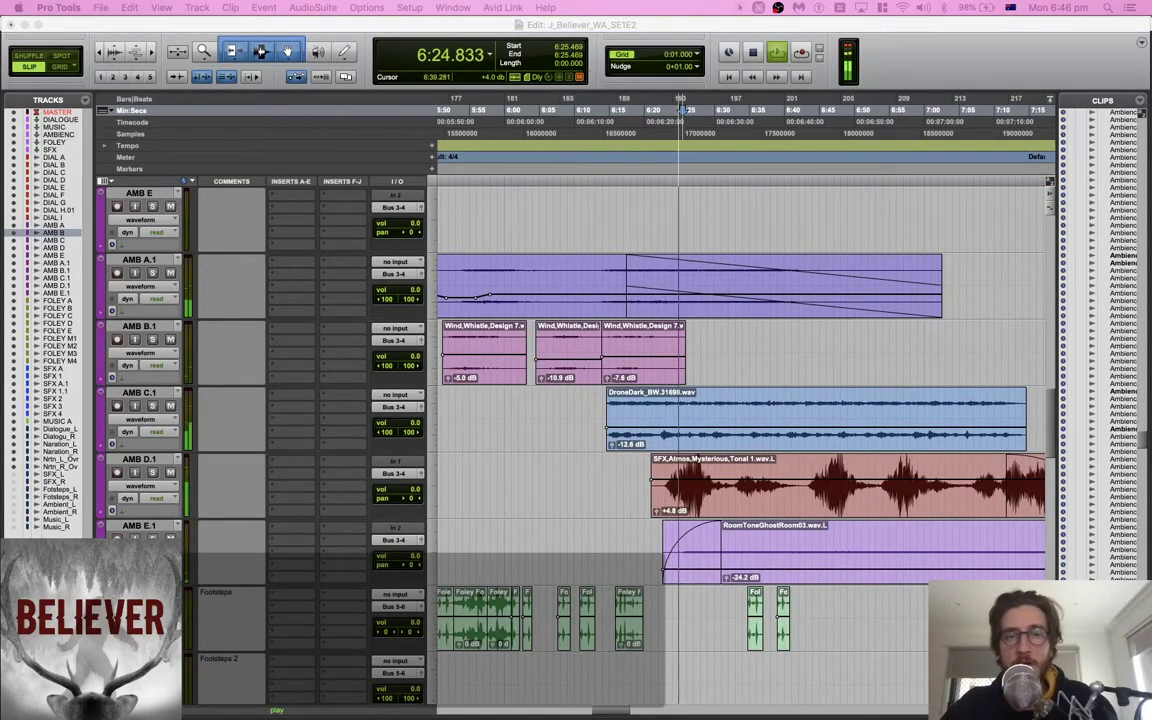
pyautogui.scroll(-4, 731, 321)
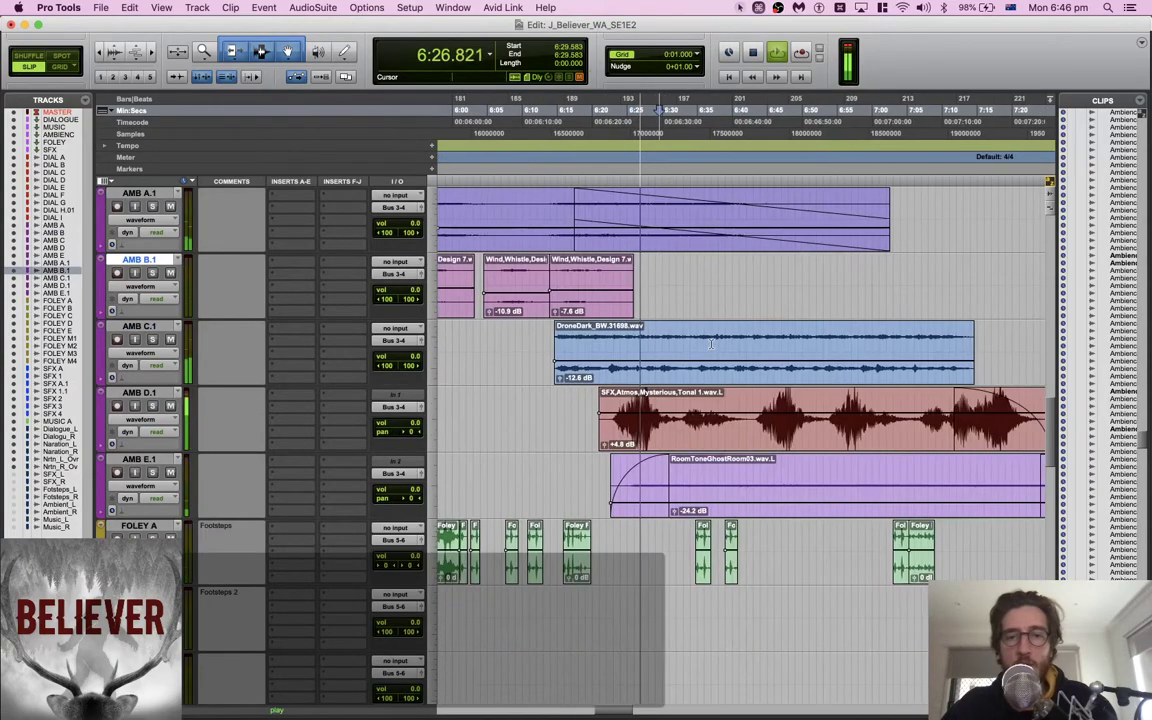
pyautogui.press('super+s')
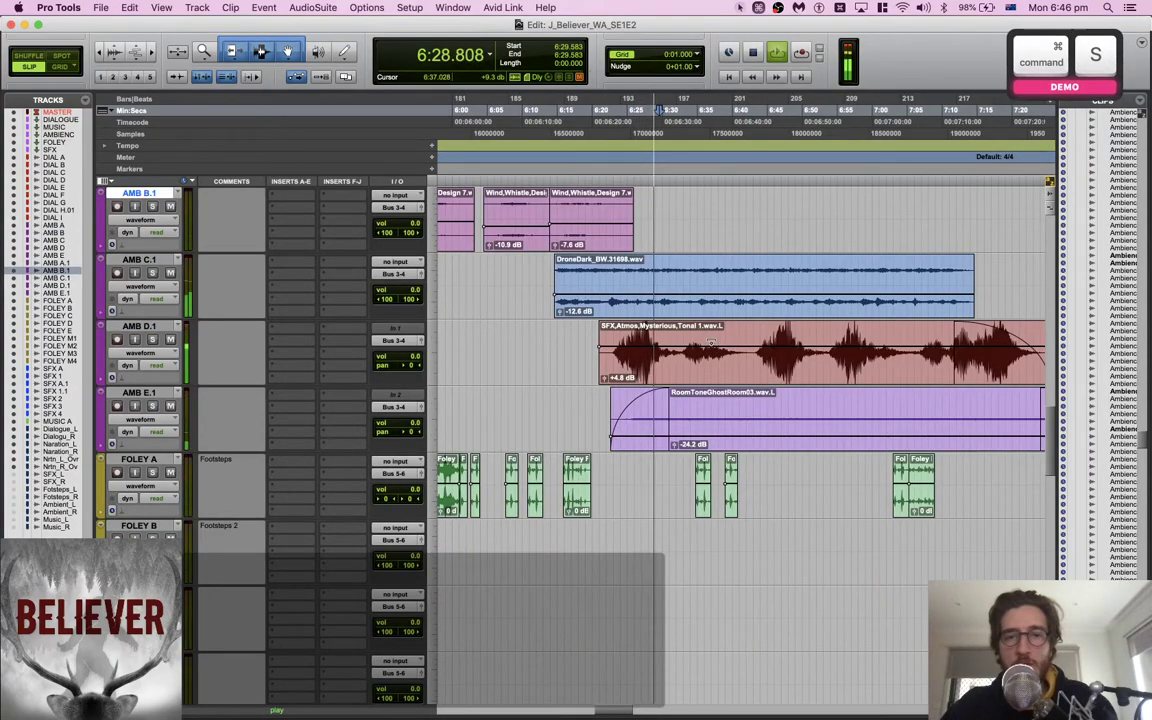
# Review the ambience tracks during playback, stop it, and place the edit cursor at 6:41.240 on the AMB B.1 track
pyautogui.scroll(-4, 711, 366)
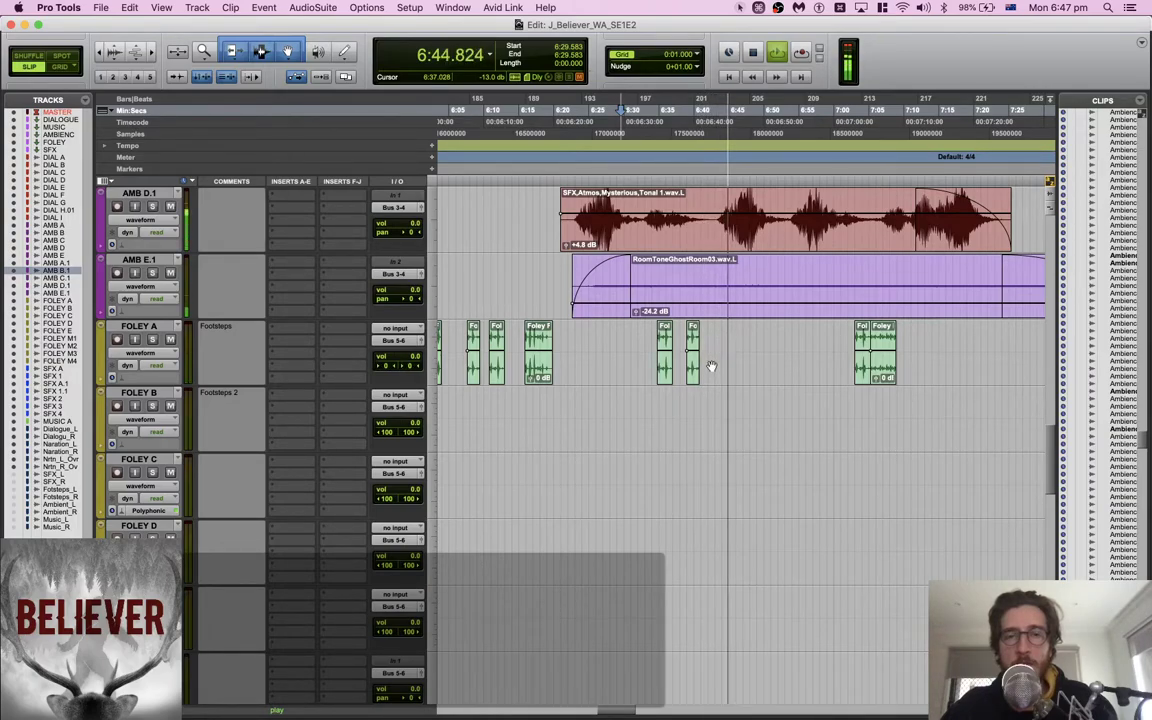
pyautogui.scroll(4, 710, 362)
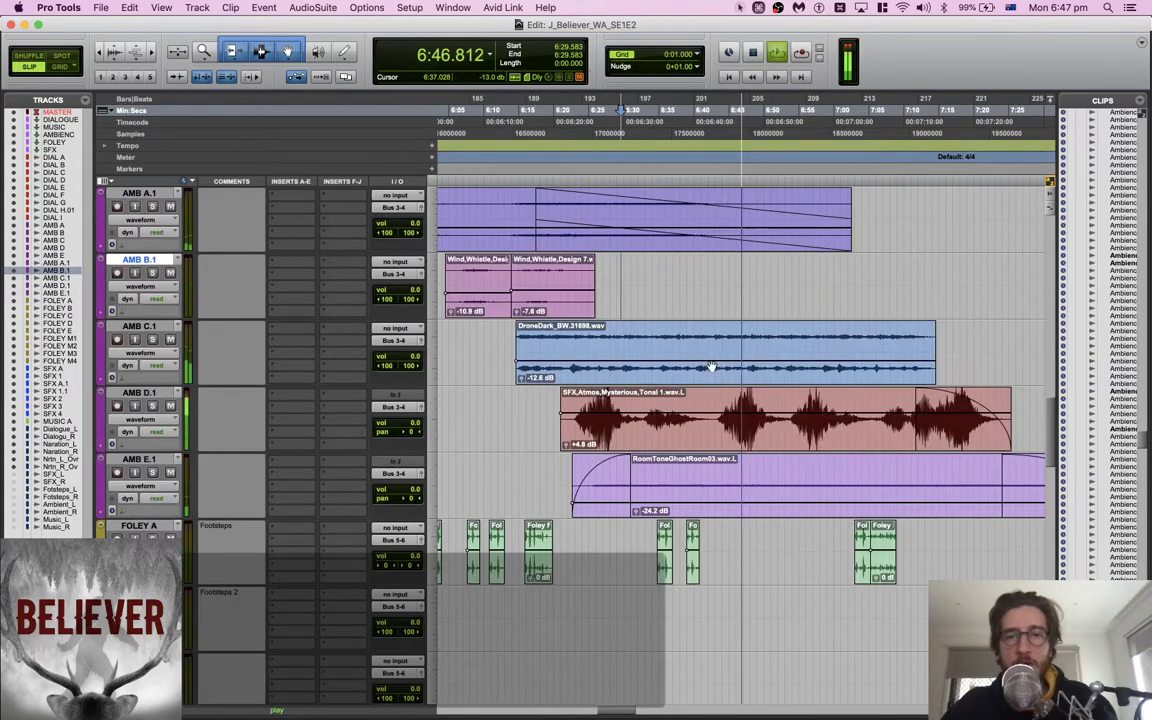
pyautogui.press('space')
pyautogui.click(707, 249)
pyautogui.click(702, 265)
pyautogui.hscroll(-3, 703, 268)
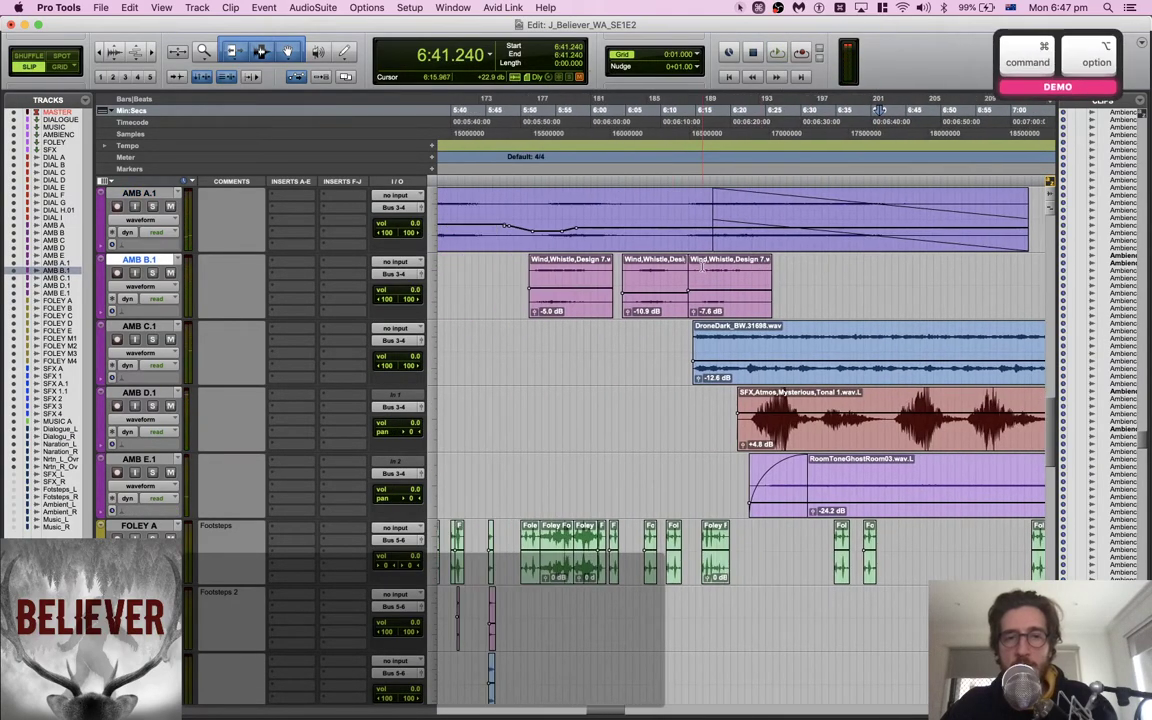
pyautogui.scroll(-2, 703, 268)
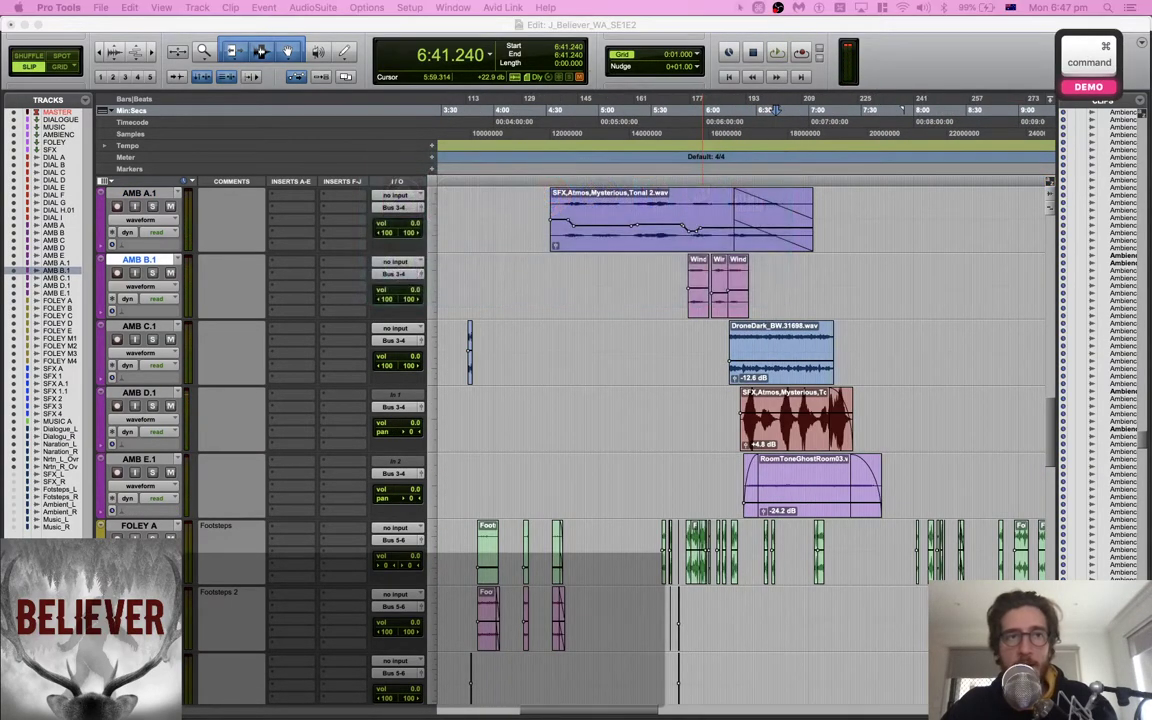
# Switch to the Search sound library app and search the Hybrid Library for "elk"
pyautogui.press('super+Tab')
pyautogui.press('super+Tab')
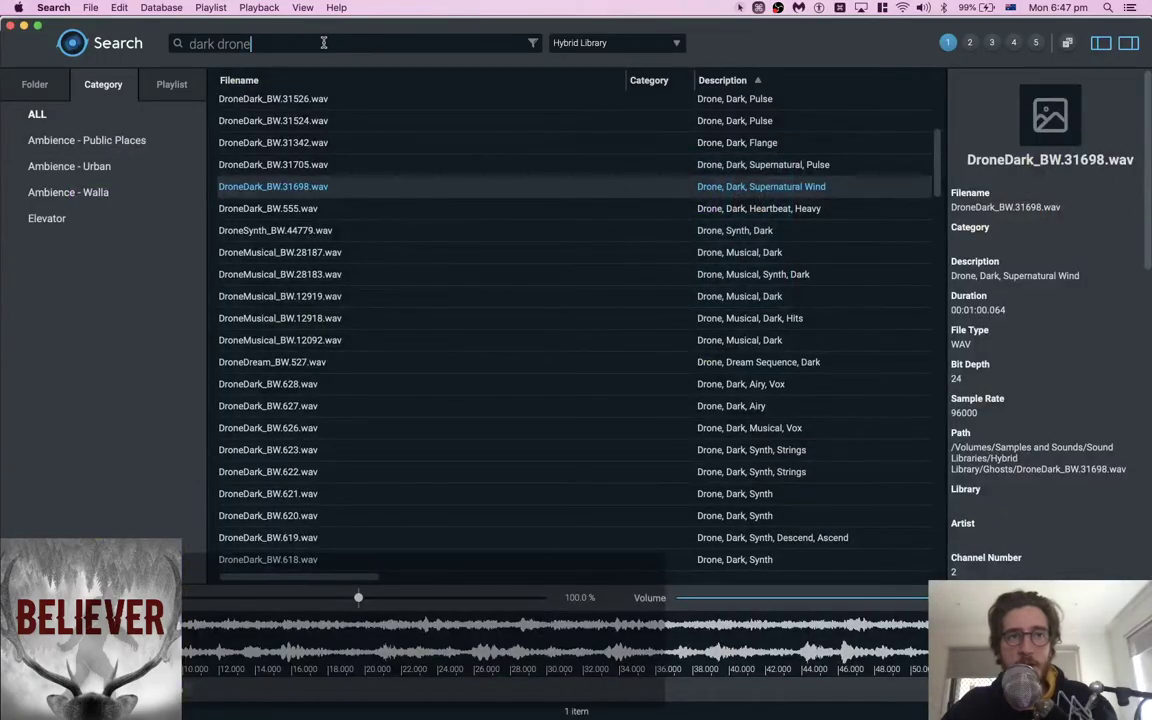
pyautogui.write('elk')
pyautogui.press('Return')
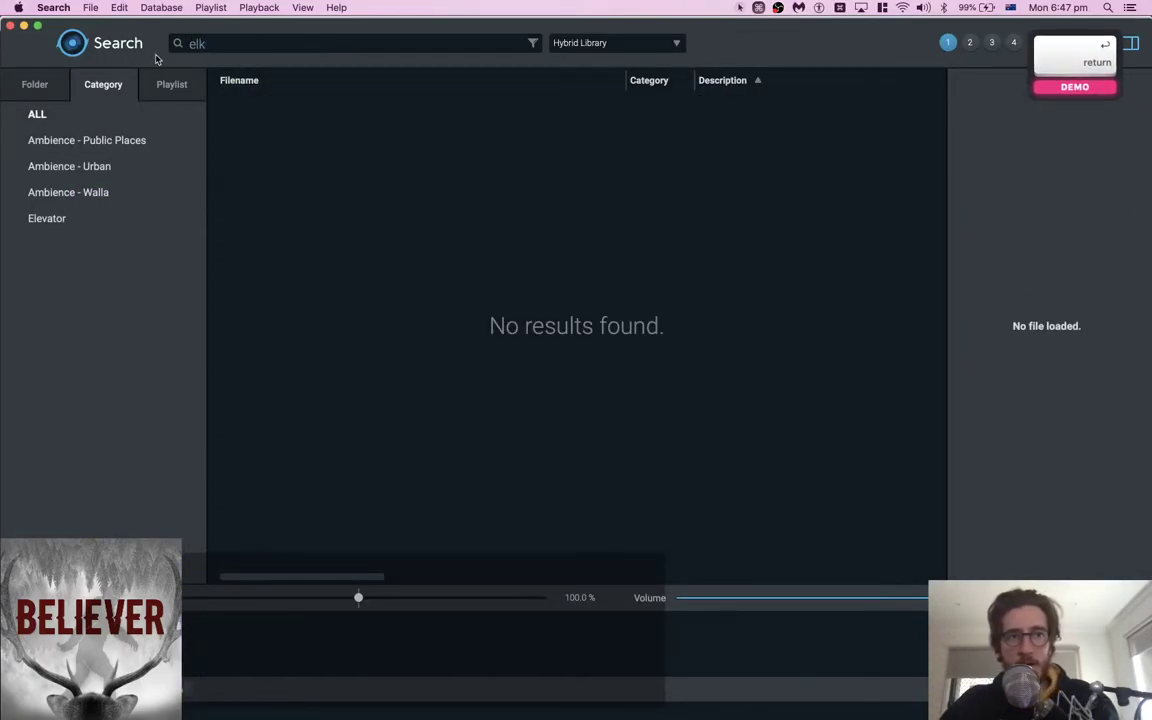
# Switch to Chrome and open Yellowstone National Park's Sound Library page on nps.gov
pyautogui.press('super+Tab')
pyautogui.press('super+Tab')
pyautogui.press('super+Tab')
pyautogui.click(399, 210)
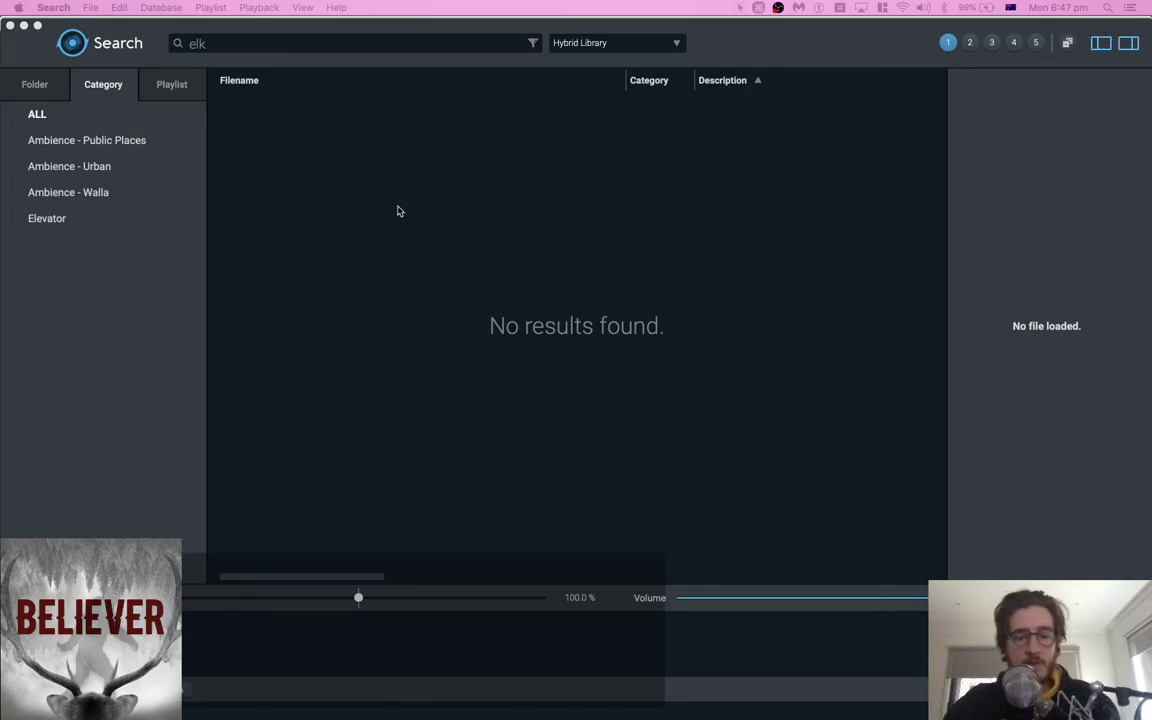
pyautogui.write('natio')
pyautogui.press('Delete')
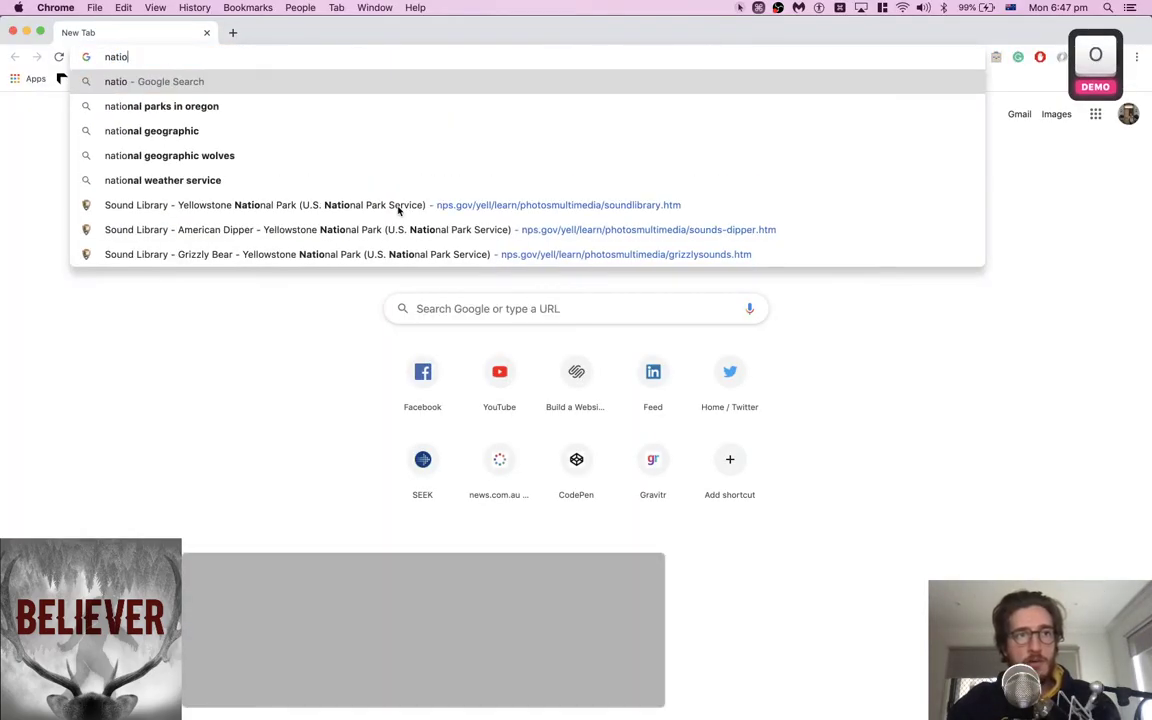
pyautogui.press('Down')
pyautogui.press('Down')
pyautogui.press('Down')
pyautogui.press('Down')
pyautogui.press('Down')
pyautogui.press('Return')
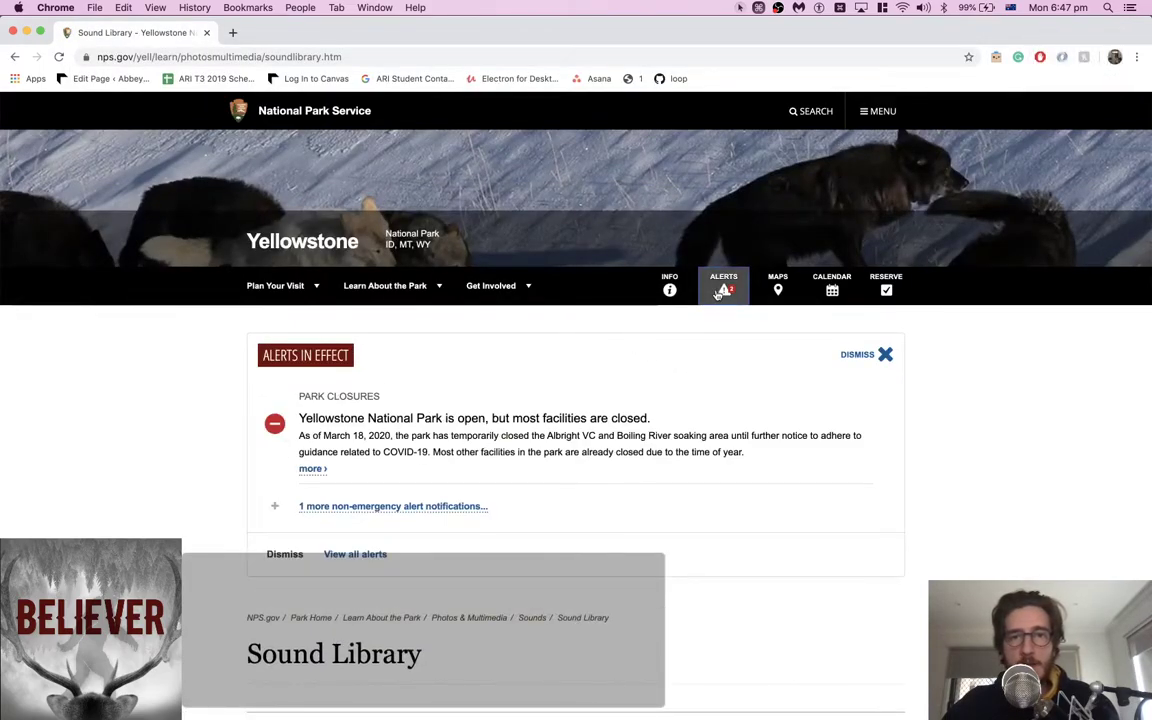
# Search the park website for "elk" and go back to the Sound Library page
pyautogui.click(816, 118)
pyautogui.write('elk')
pyautogui.press('Return')
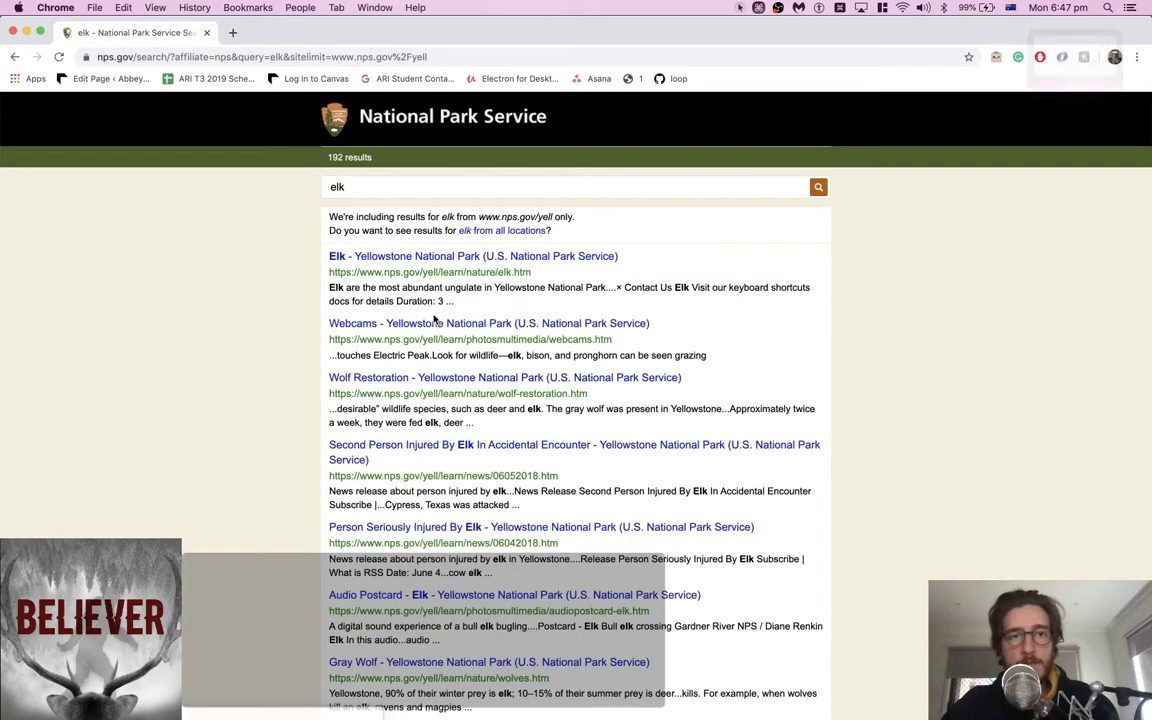
pyautogui.press('super+Left')
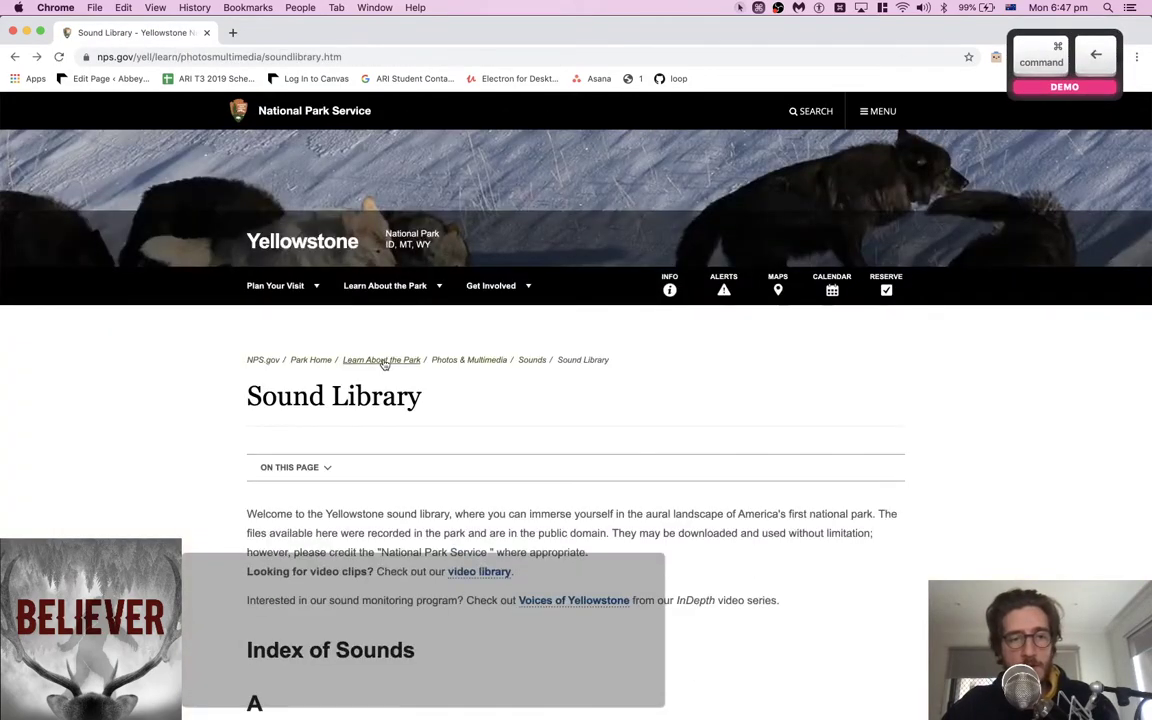
# Find "elk" in the Index of Sounds and open the Elk sound page
pyautogui.press('super+f')
pyautogui.write('elk')
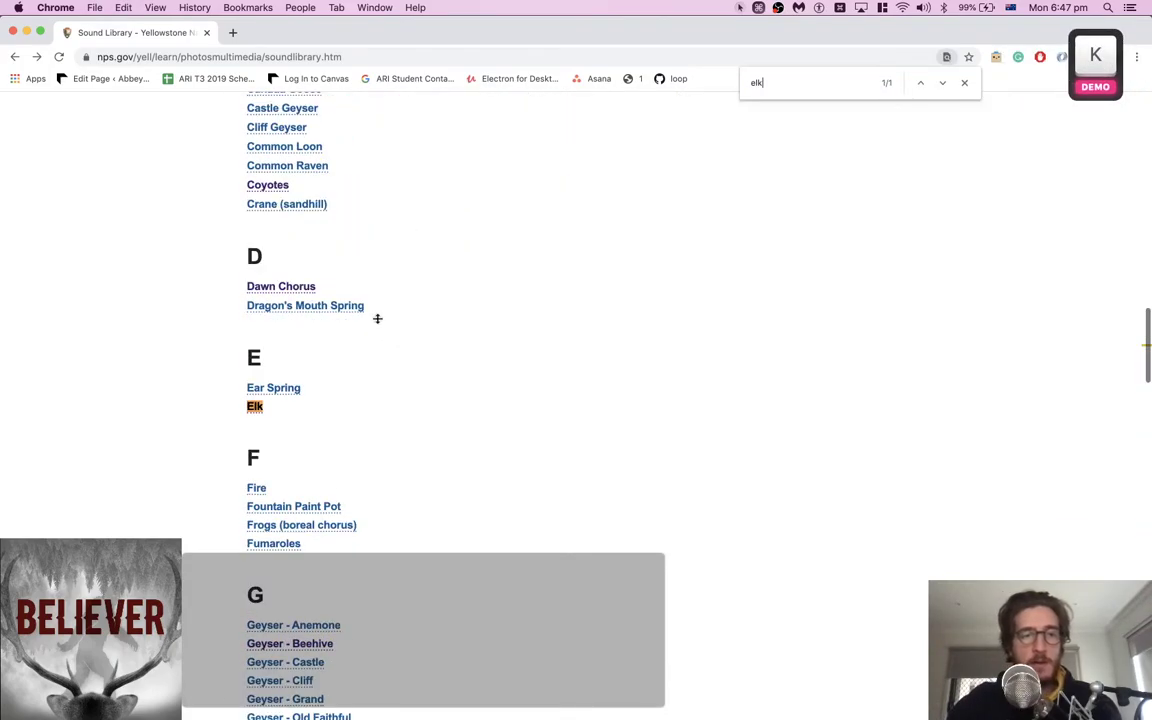
pyautogui.click(256, 408)
pyautogui.scroll(-6, 338, 485)
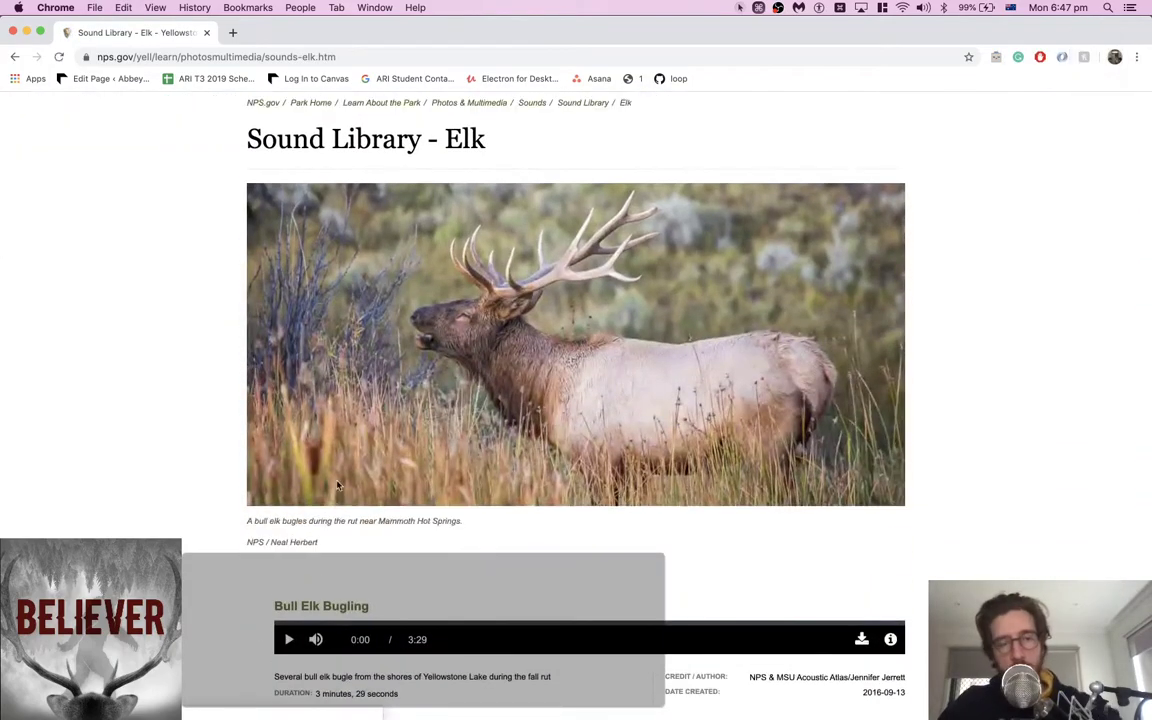
# Download the "Elk Fight (with bugling)" recording and show the file in the Downloads folder
pyautogui.scroll(-15, 337, 485)
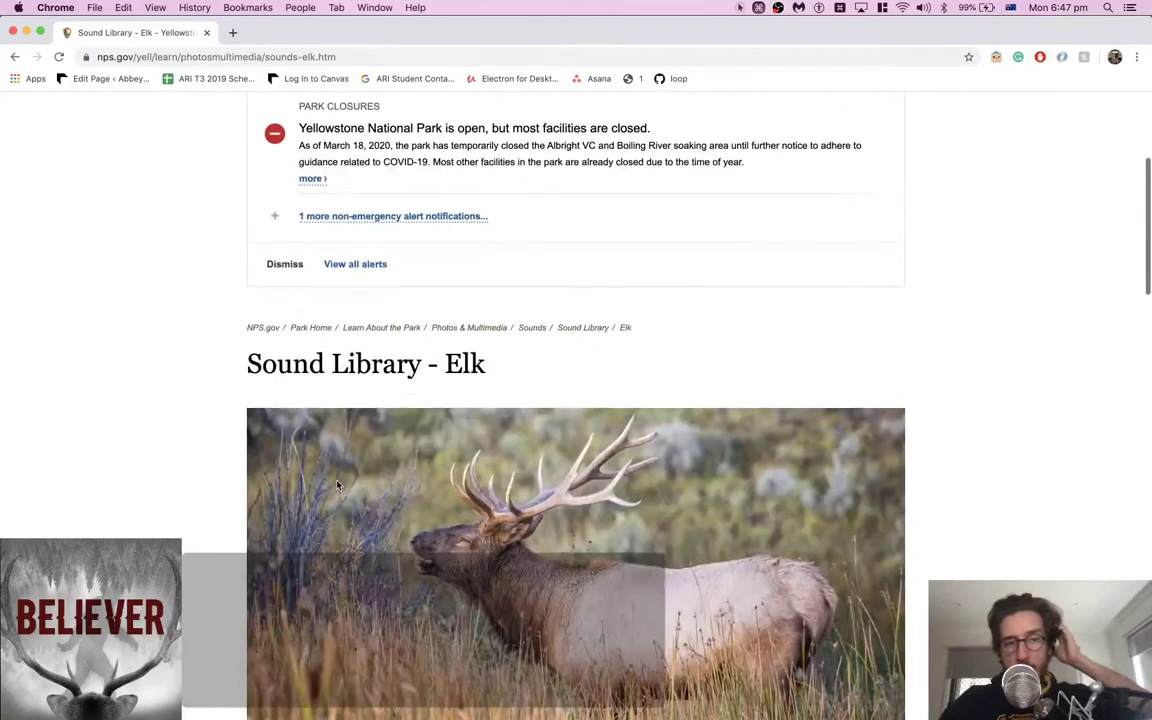
pyautogui.scroll(-5, 337, 485)
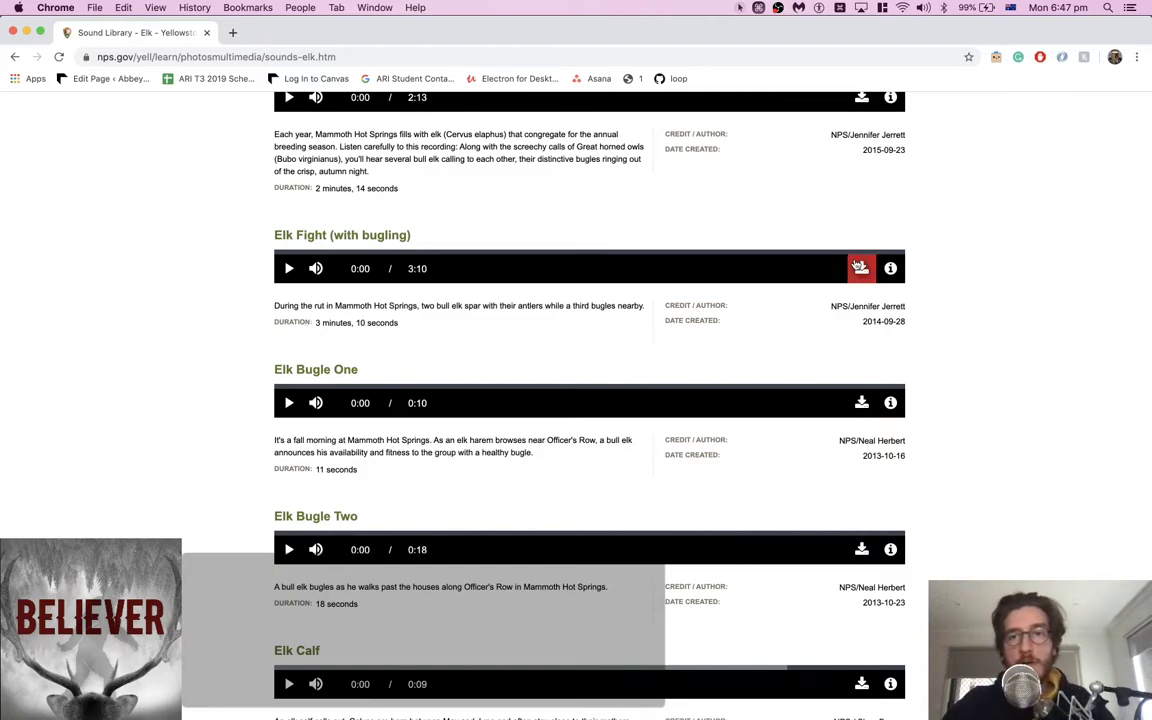
pyautogui.moveTo(858, 266); pyautogui.dragTo(857, 693)
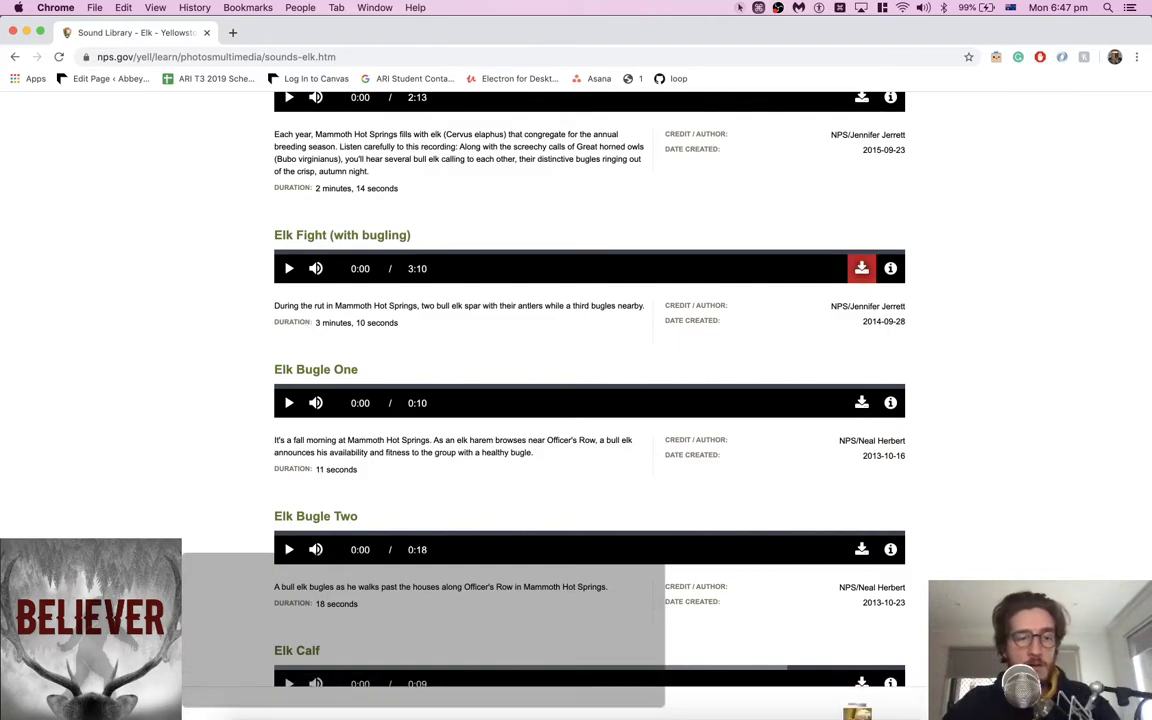
pyautogui.click(164, 704)
pyautogui.click(230, 685)
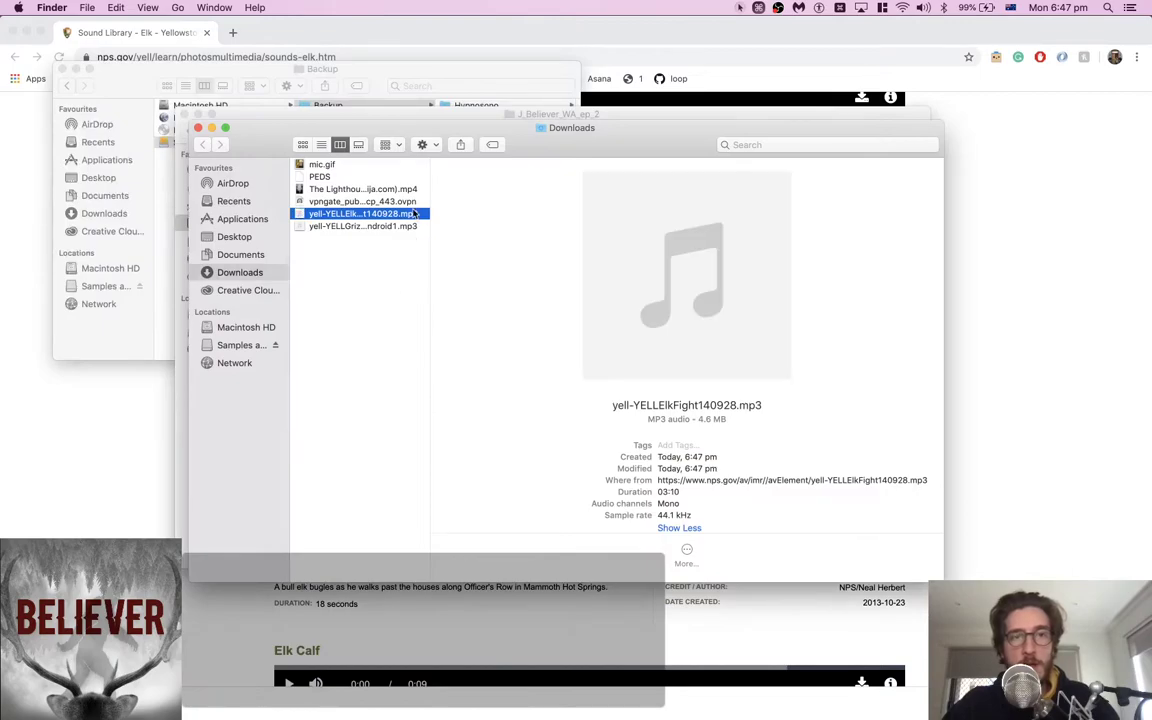
# Import yell-YELLElkFight140928.mp3 into the Pro Tools session, placing it on the SFX 1.1 track at 6:50.644
pyautogui.press('super+Tab')
pyautogui.moveTo(385, 220); pyautogui.dragTo(745, 380)
pyautogui.press('super+Tab')
pyautogui.press('super+Tab')
pyautogui.press('super+Tab')
pyautogui.scroll(-3, 695, 405)
pyautogui.scroll(-5, 733, 470)
pyautogui.scroll(-3, 713, 457)
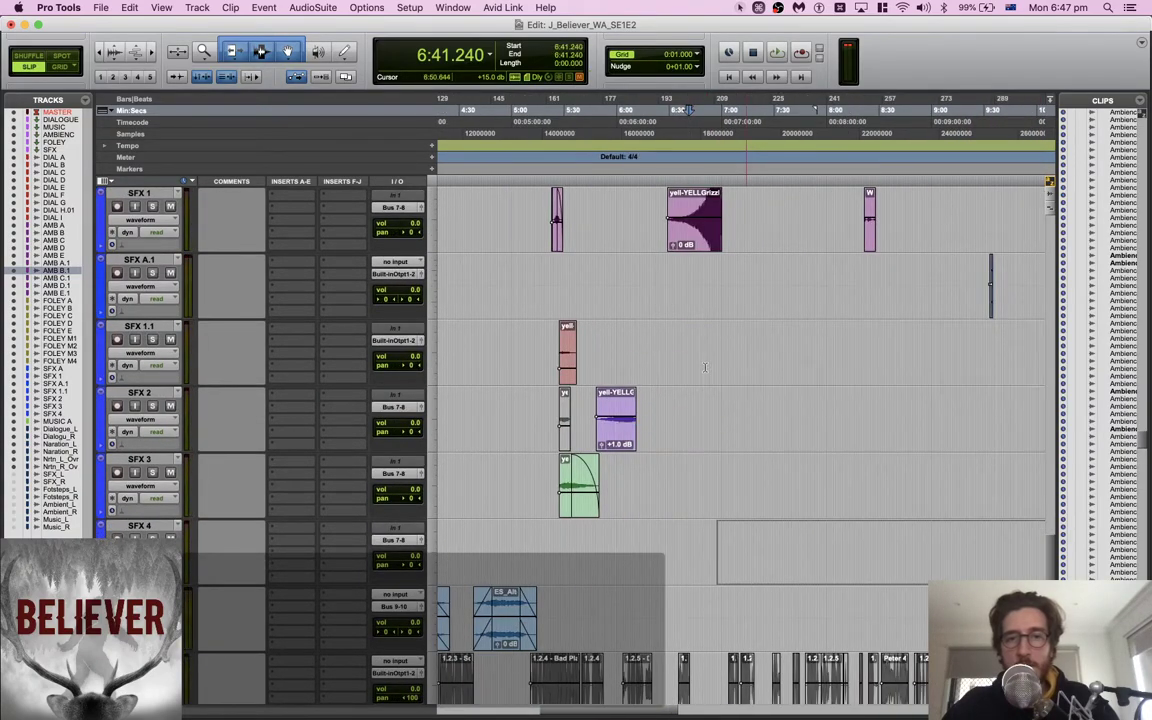
pyautogui.hscroll(4, 746, 381)
# Solo the SFX 1.1 track and audition the imported elk fight clip
pyautogui.press('space')
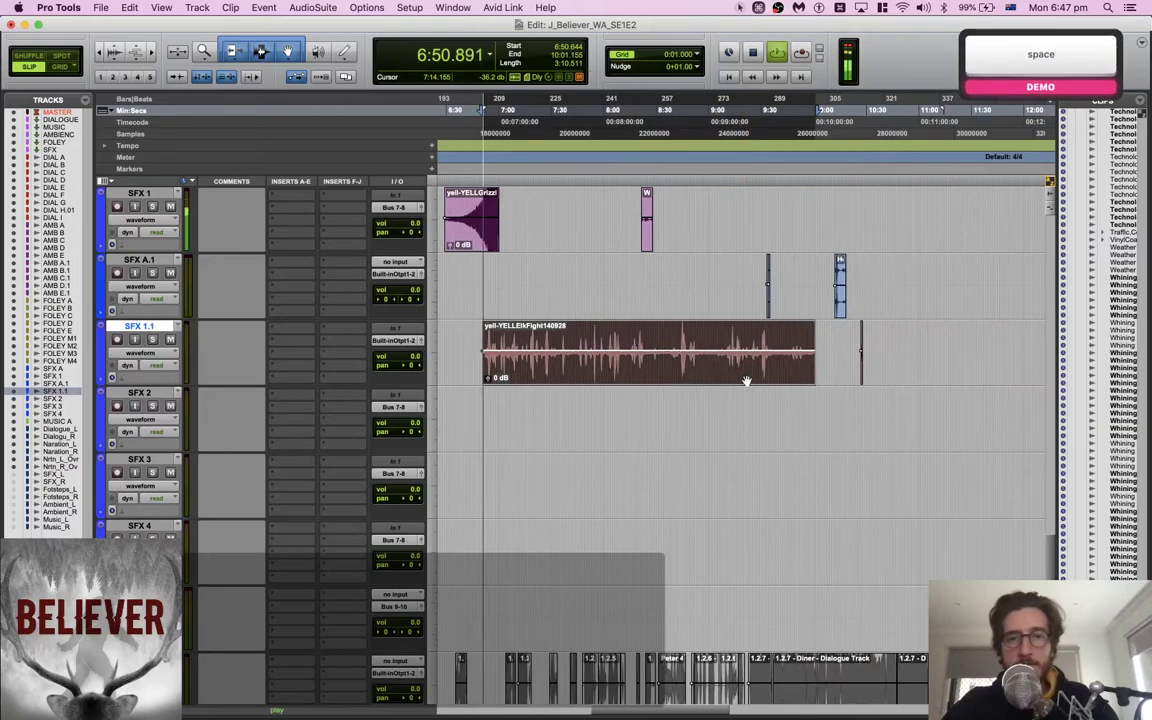
pyautogui.scroll(3, 746, 381)
pyautogui.hotkey('shift', 's')
pyautogui.hscroll(3, 745, 380)
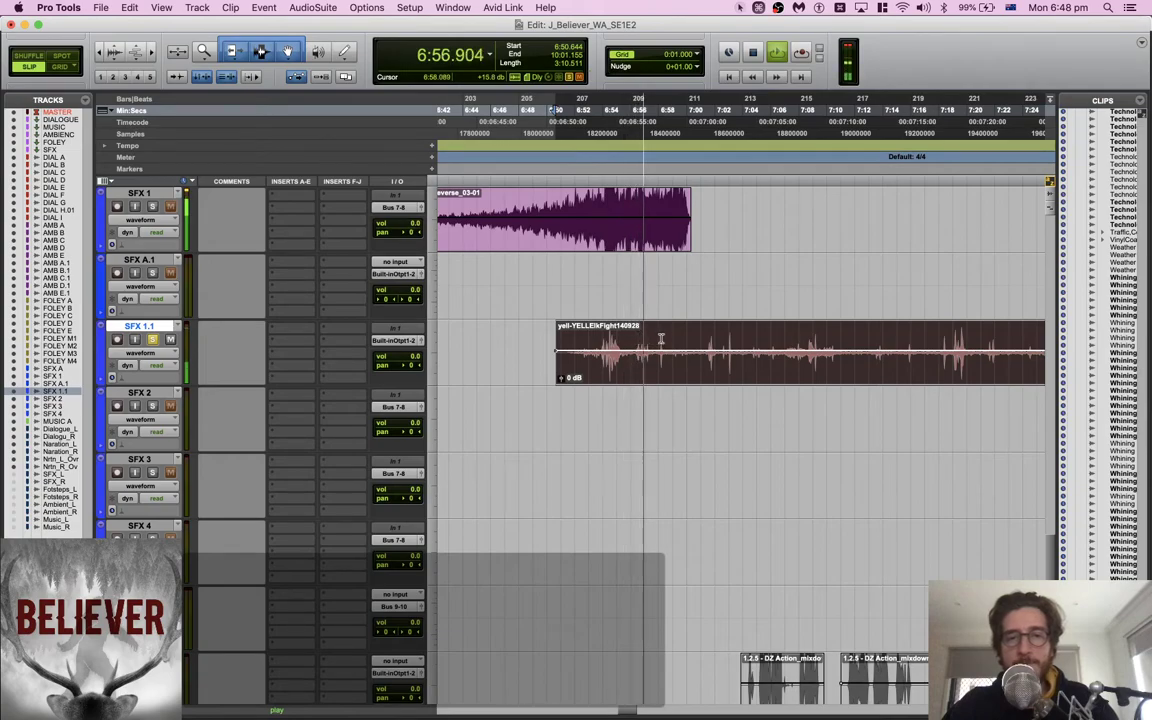
# Trim the elk fight clip's start to 7:07.053 and split the clip at 7:12.734
pyautogui.click(701, 345)
pyautogui.press('a')
pyautogui.press('space')
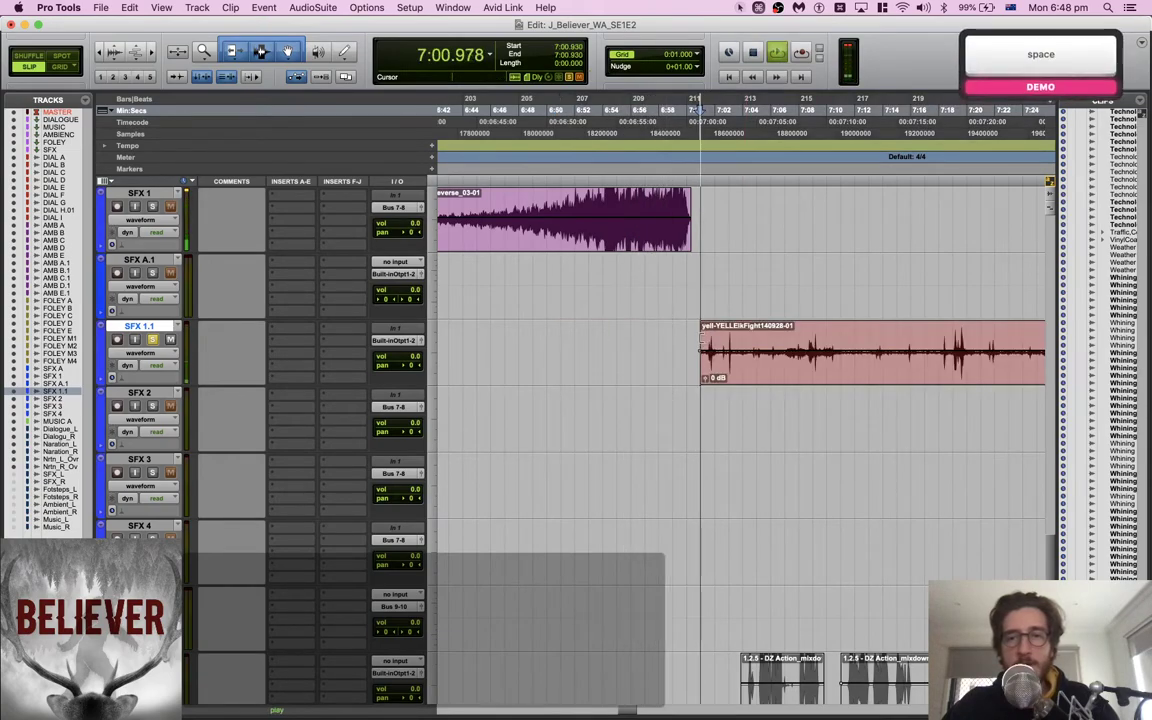
pyautogui.click(503, 345)
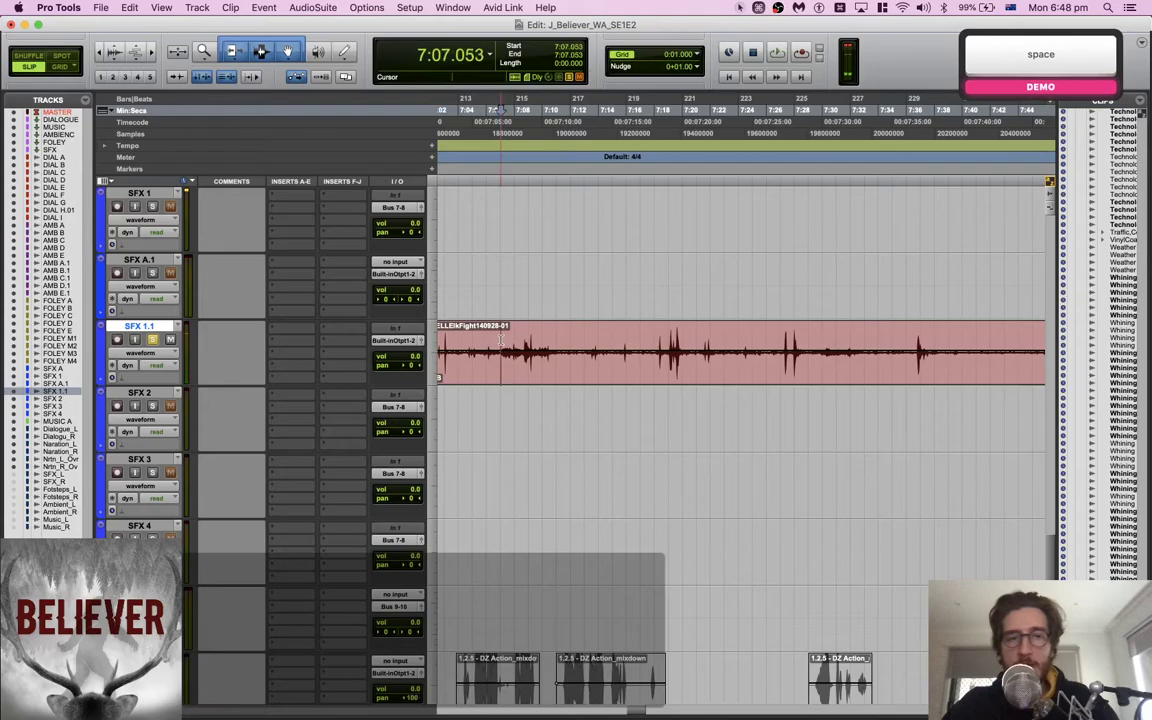
pyautogui.press('a')
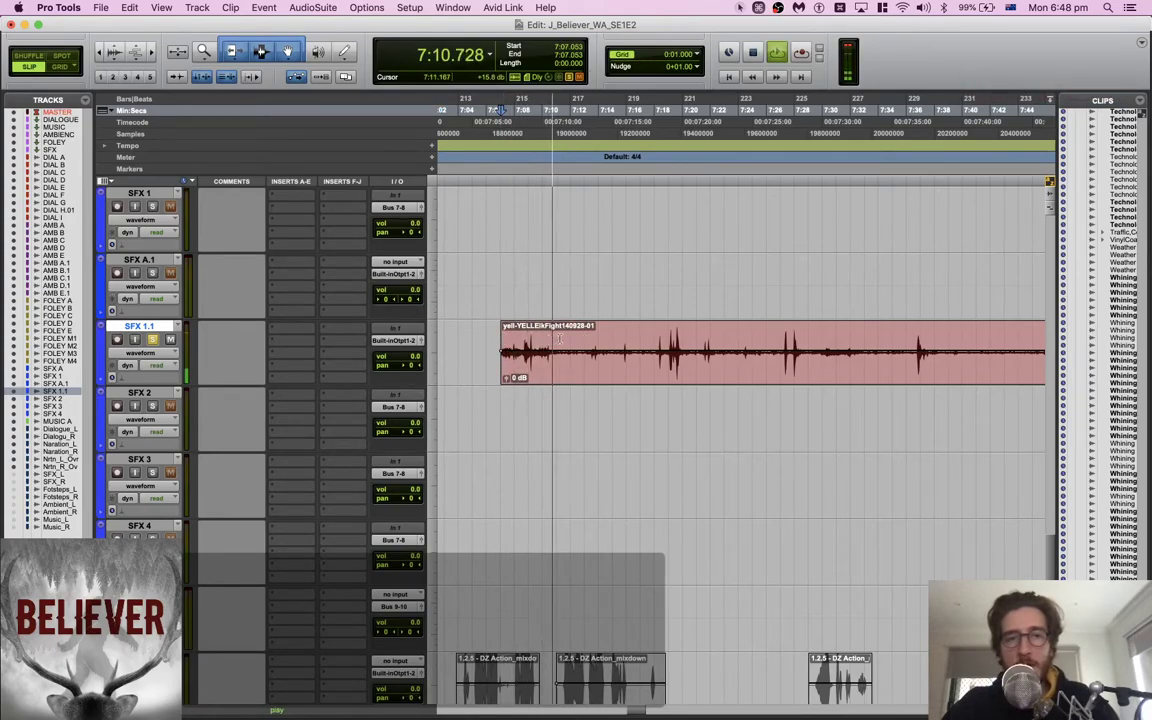
pyautogui.press('b')
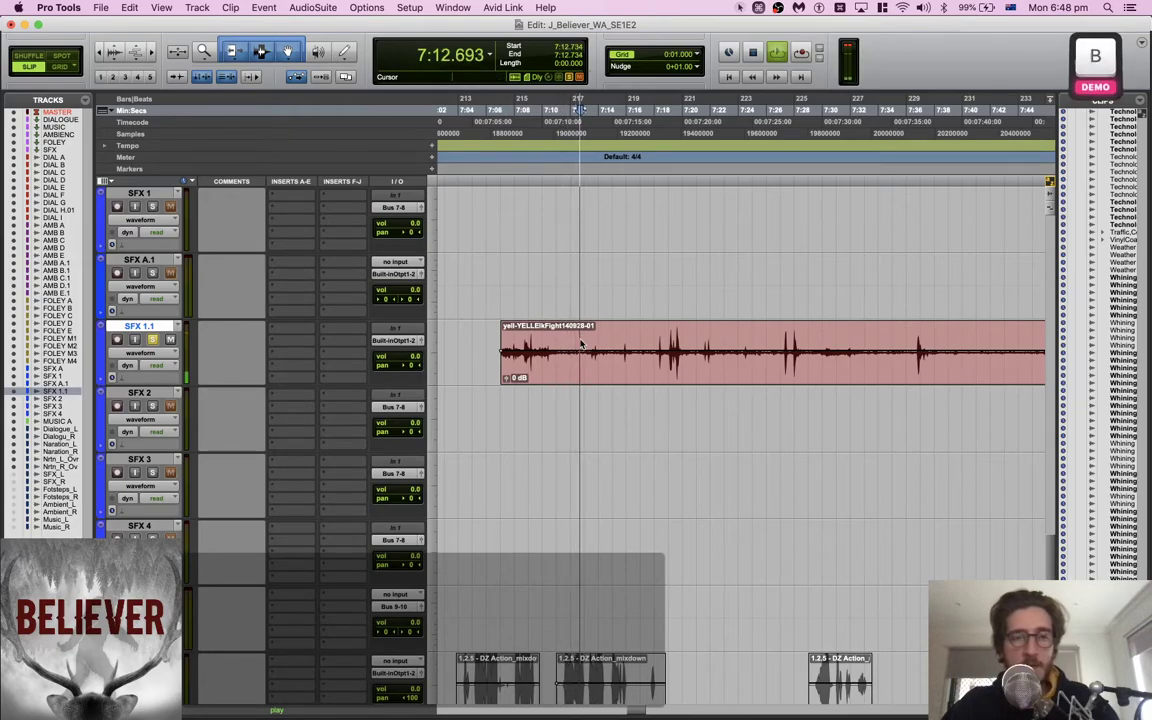
pyautogui.press('space')
# Trim the start of the elk audio after the split to 7:17.877 and audition it
pyautogui.click(523, 342)
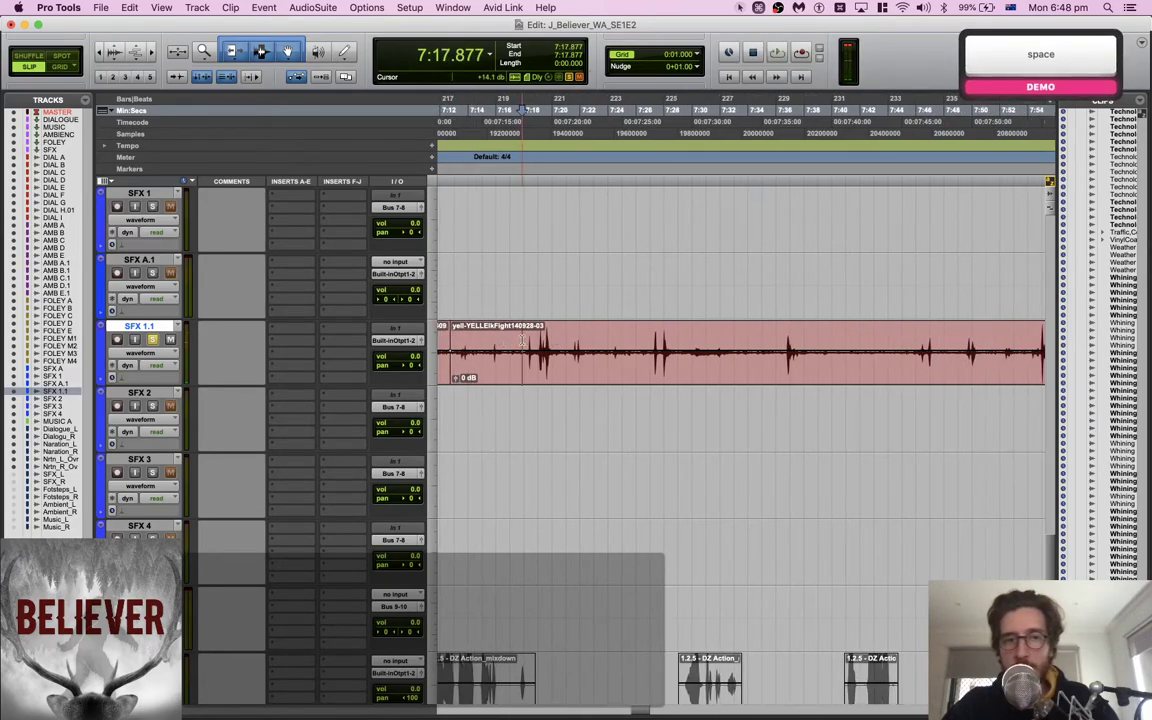
pyautogui.press('a')
pyautogui.press('space')
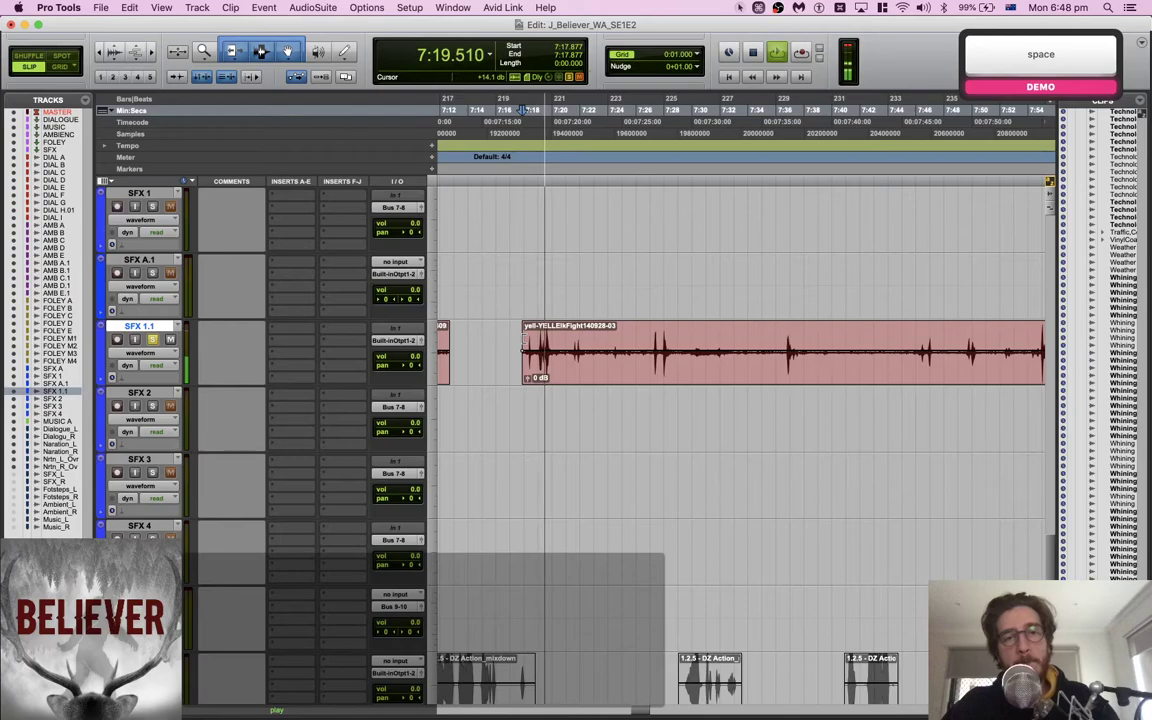
pyautogui.press('space')
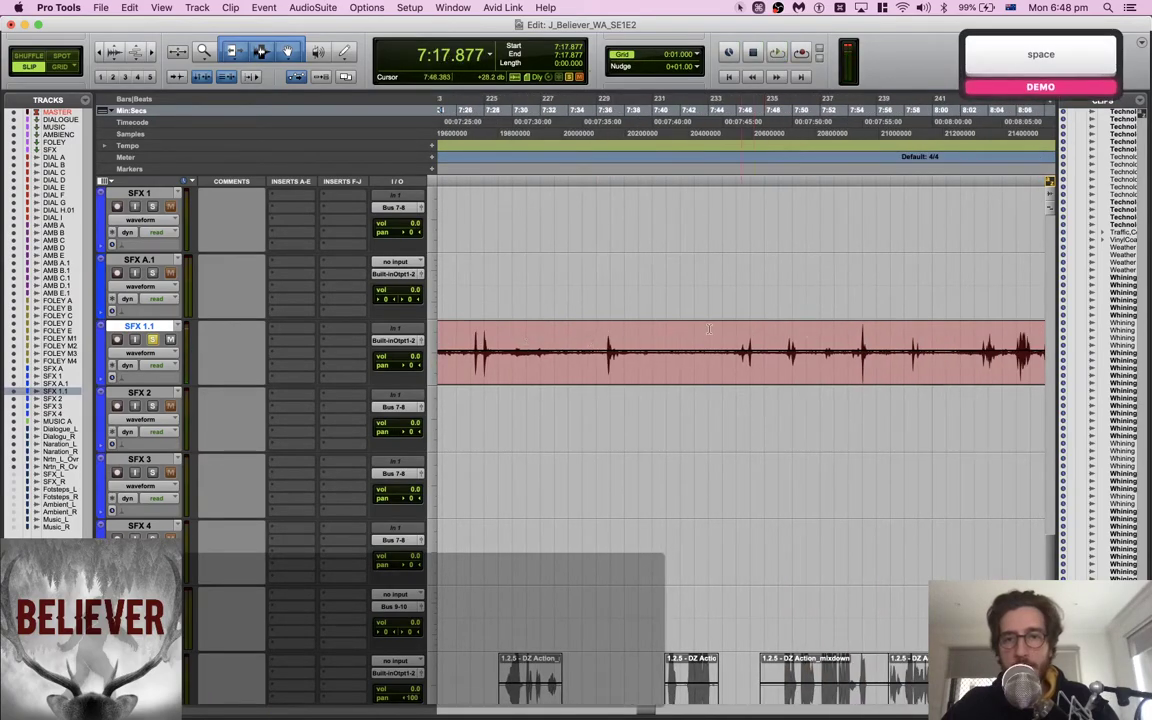
# Trim the remaining elk clip's start to 7:29.975, audition it, and split it at about 7:35
pyautogui.click(512, 340)
pyautogui.press('a')
pyautogui.press('space')
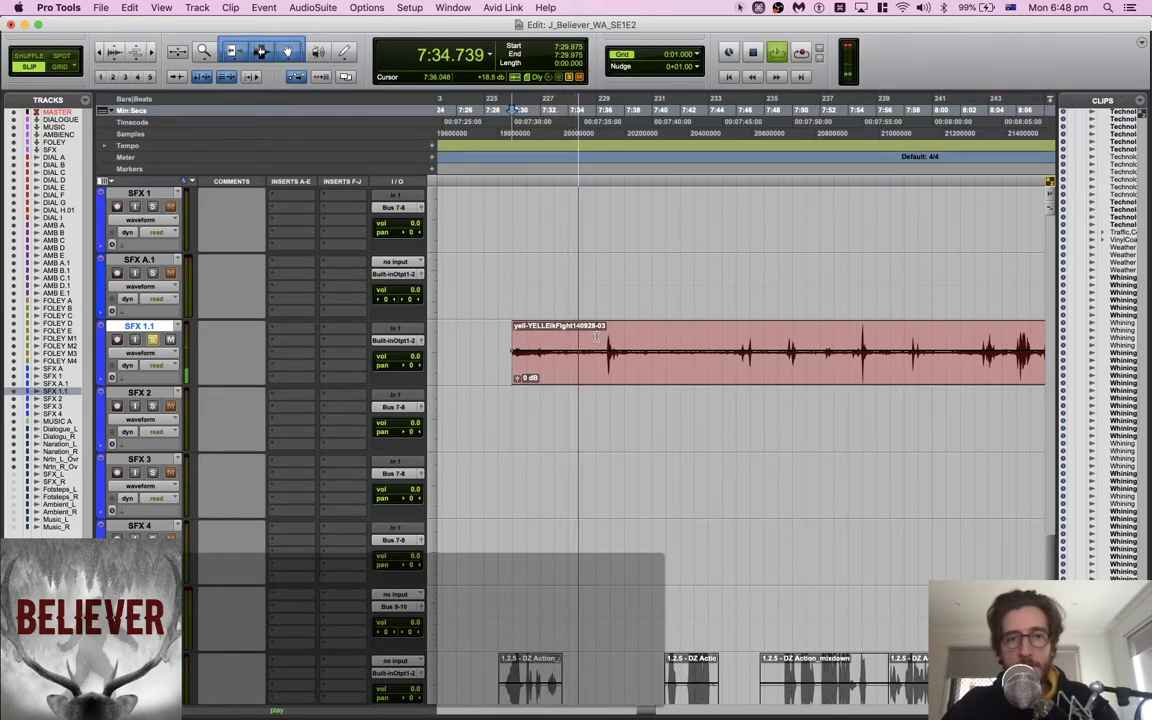
pyautogui.press('b')
pyautogui.press('space')
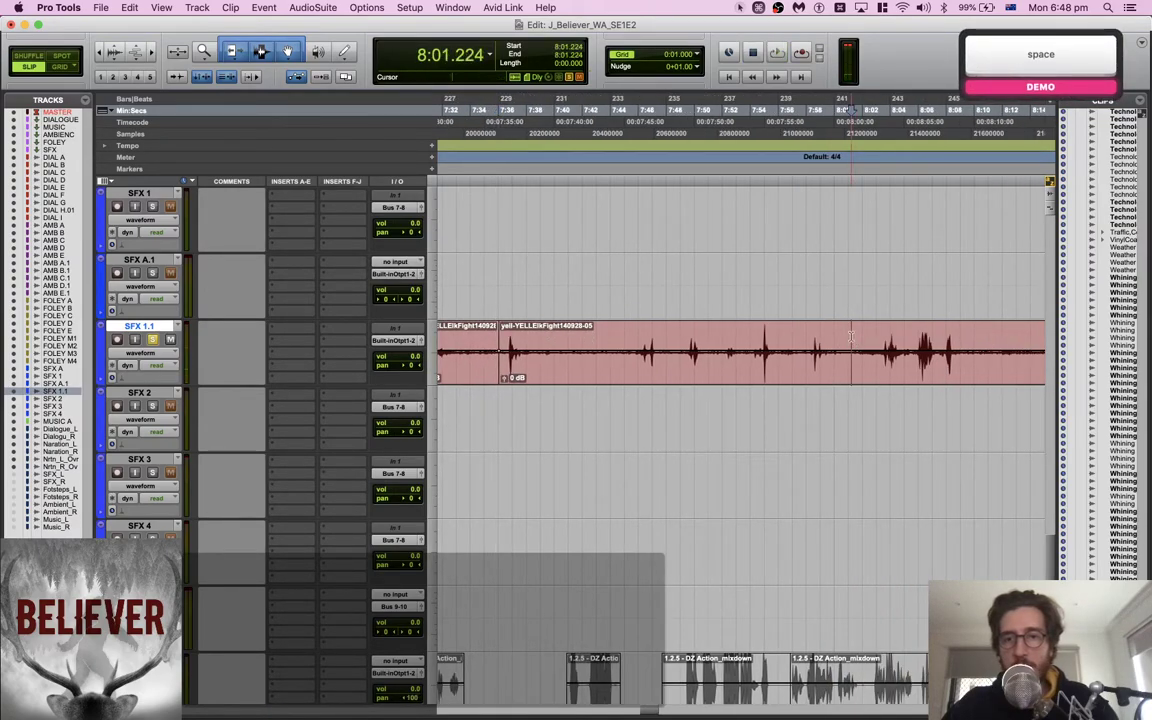
# Trim the start of the newly split elk section to 8:01.224 and audition it
pyautogui.press('Delete')
pyautogui.press('space')
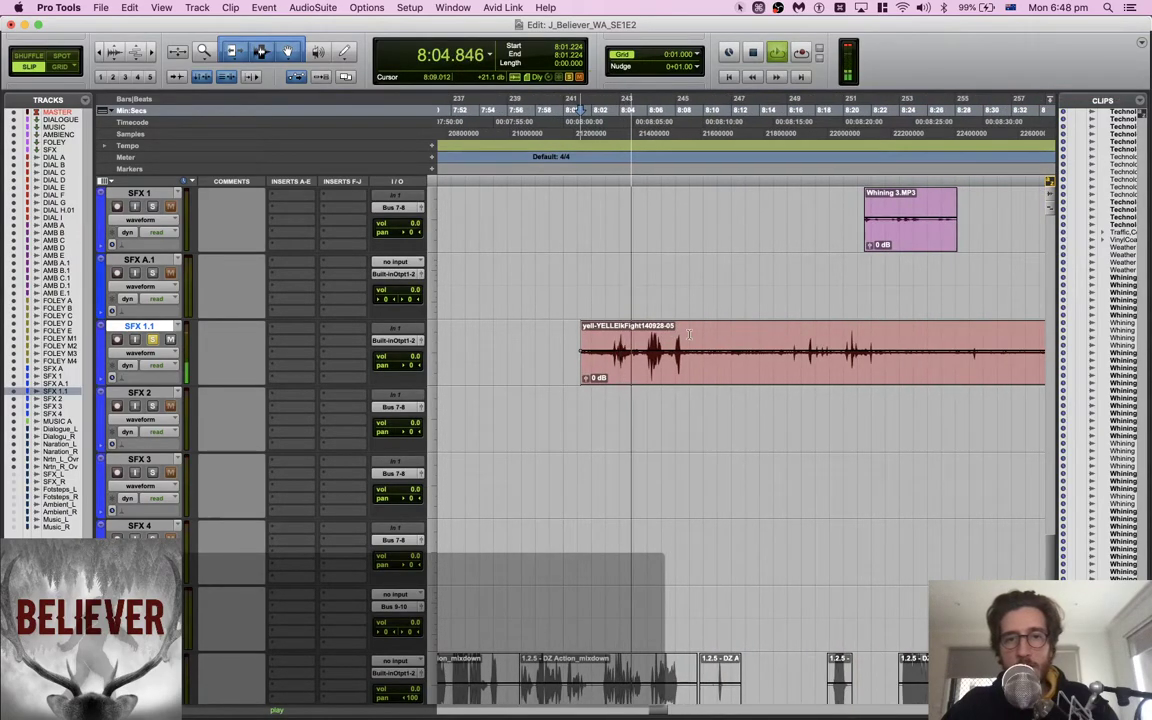
pyautogui.press('space')
pyautogui.hscroll(5, 799, 335)
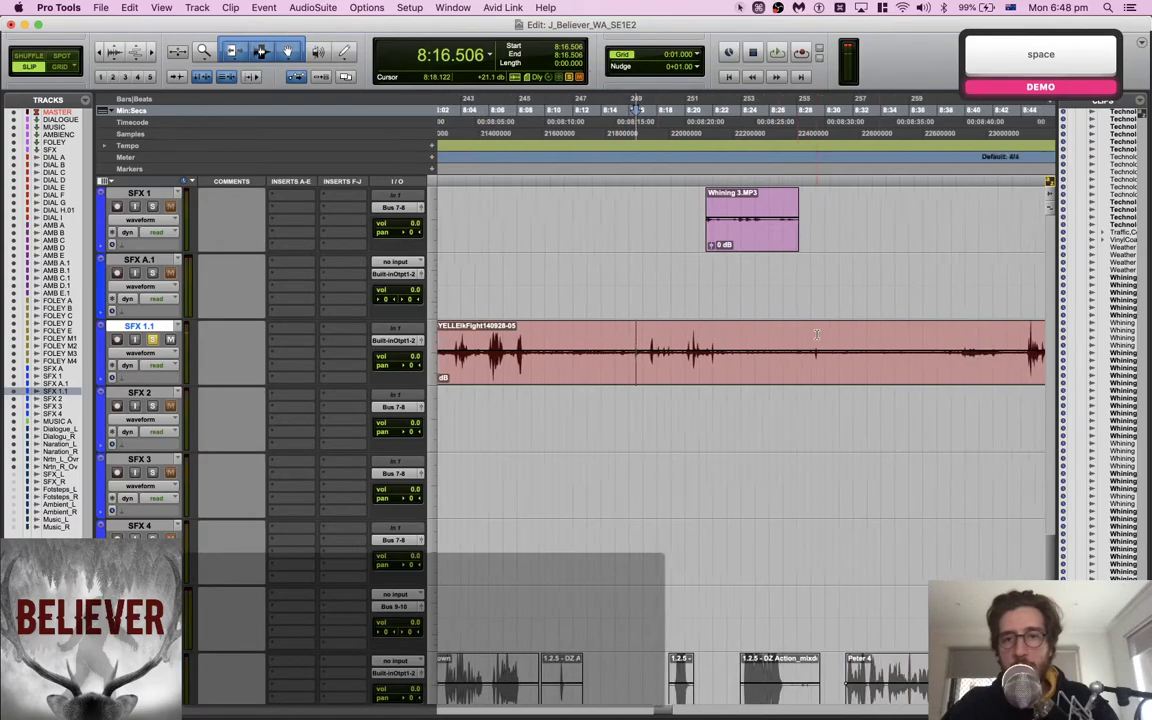
# Trim the elk section's start to 8:39.134, audition it, and split off the part worth keeping
pyautogui.click(700, 339)
pyautogui.press('a')
pyautogui.press('space')
pyautogui.press('space')
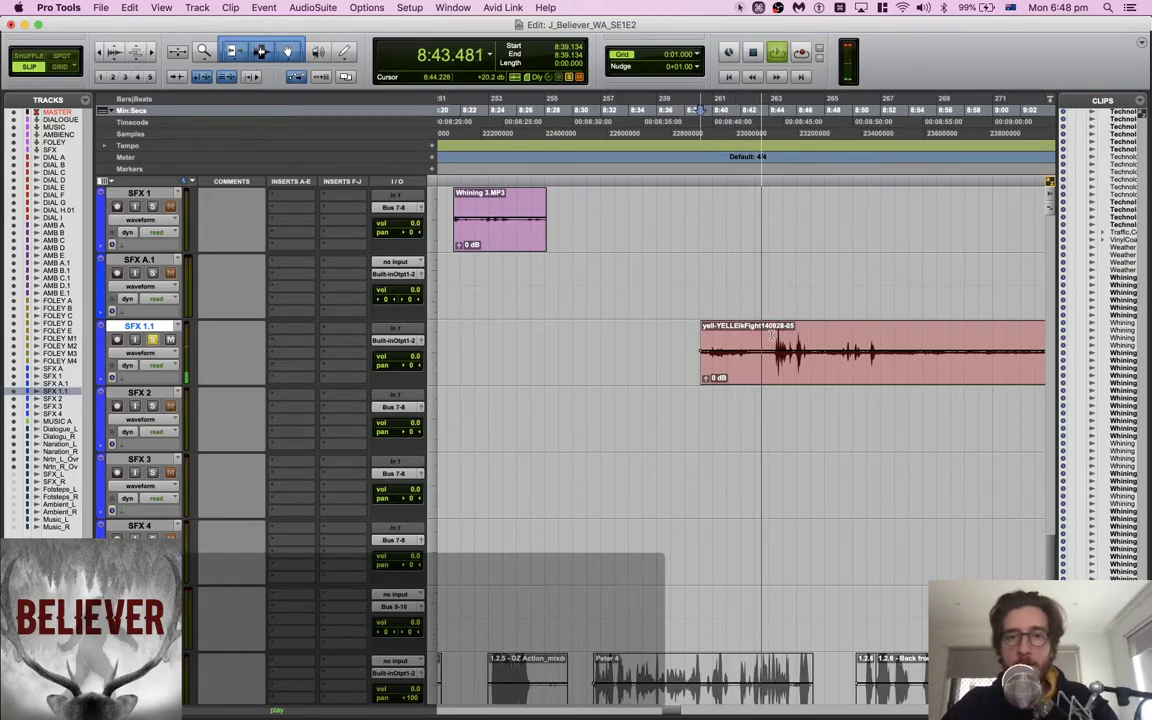
pyautogui.press('b')
# Trim the last elk section's start to 9:04.555 and on to 9:23.608, auditioning between the trims
pyautogui.press('space')
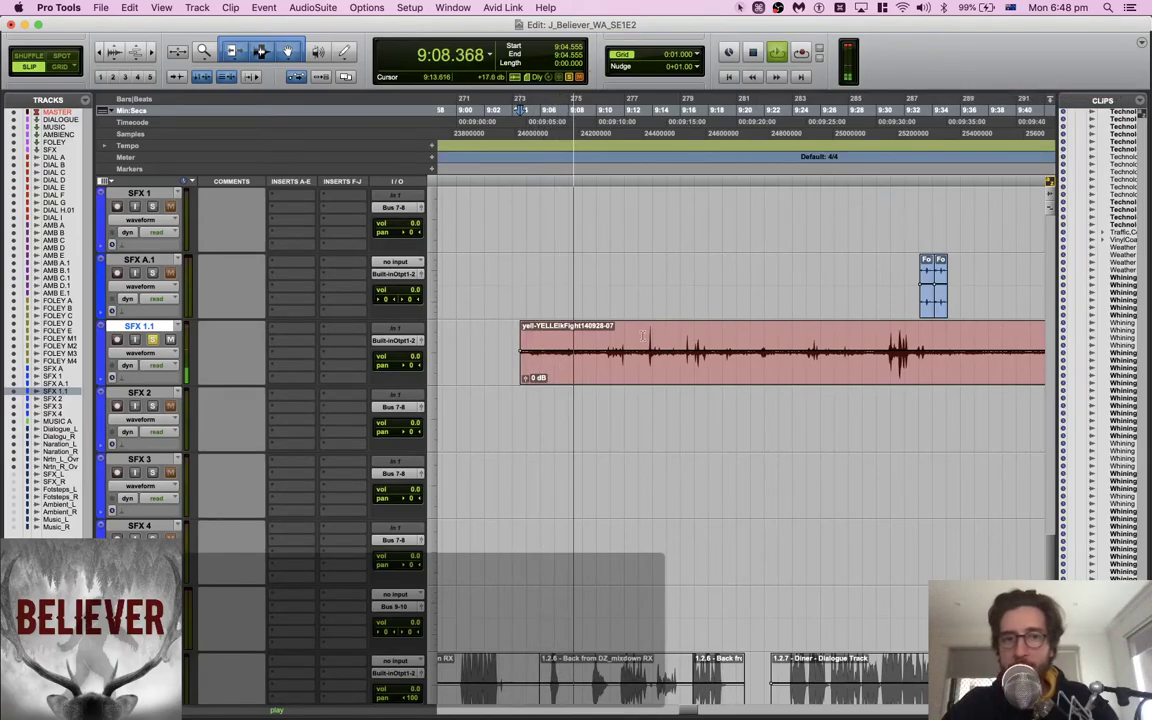
pyautogui.press('space')
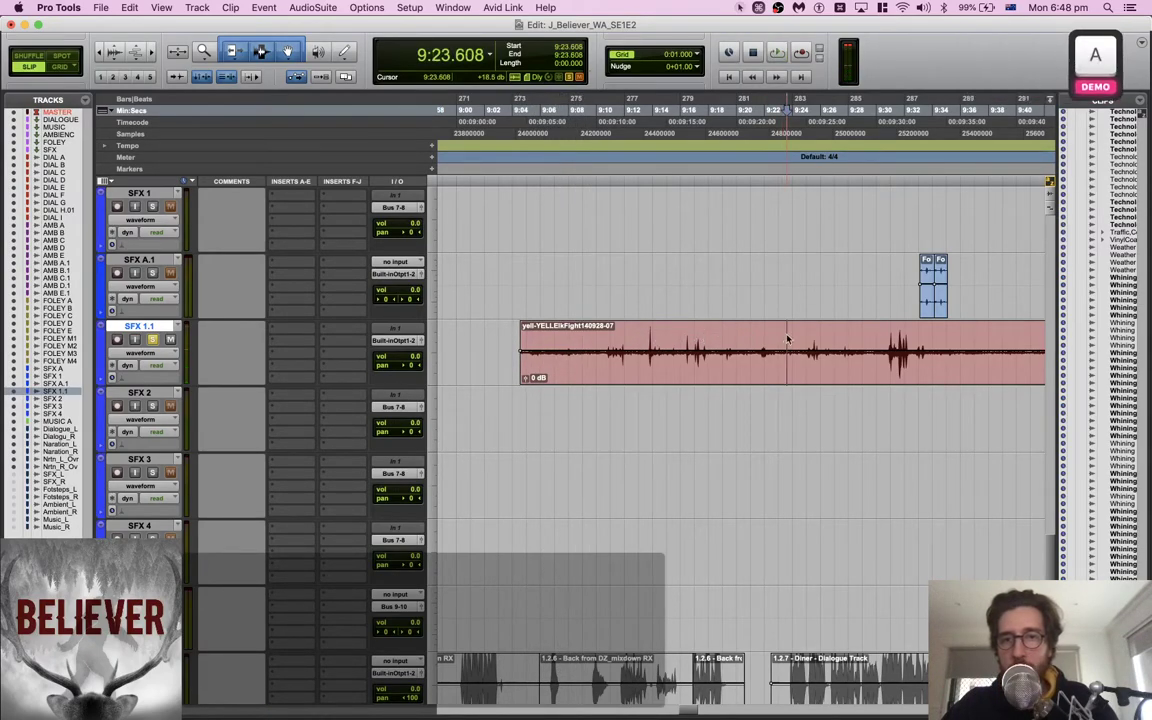
pyautogui.press('space')
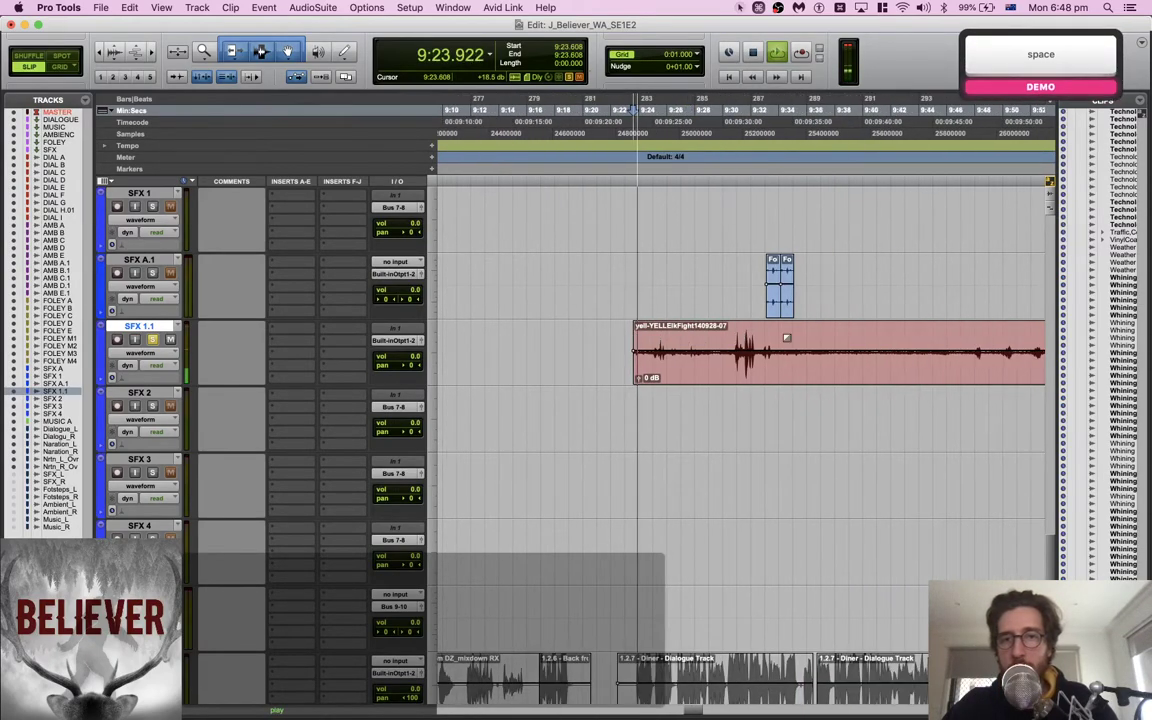
# Trim the last elk section's start to 9:35.363 and on to 9:44.767 on SFX 1.1, auditioning between the trims
pyautogui.scroll(3, 782, 334)
pyautogui.scroll(-1, 782, 334)
pyautogui.press('space')
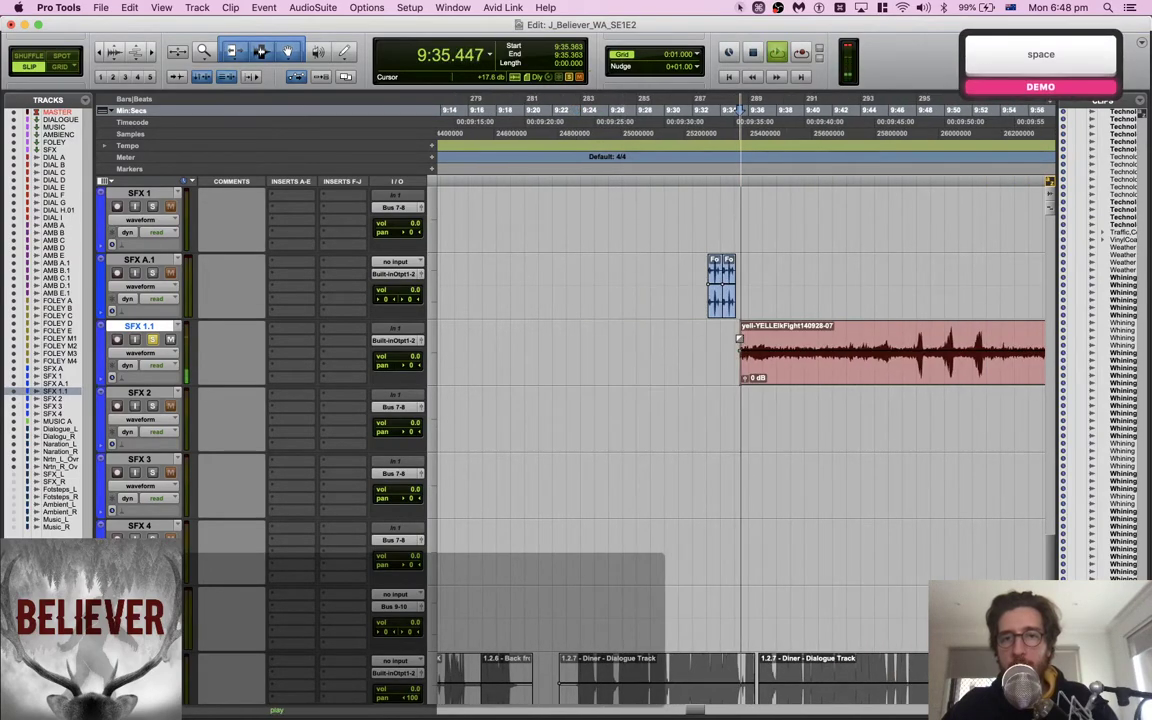
pyautogui.hscroll(3, 739, 340)
pyautogui.click(728, 338)
pyautogui.press('space')
pyautogui.press('a')
pyautogui.press('space')
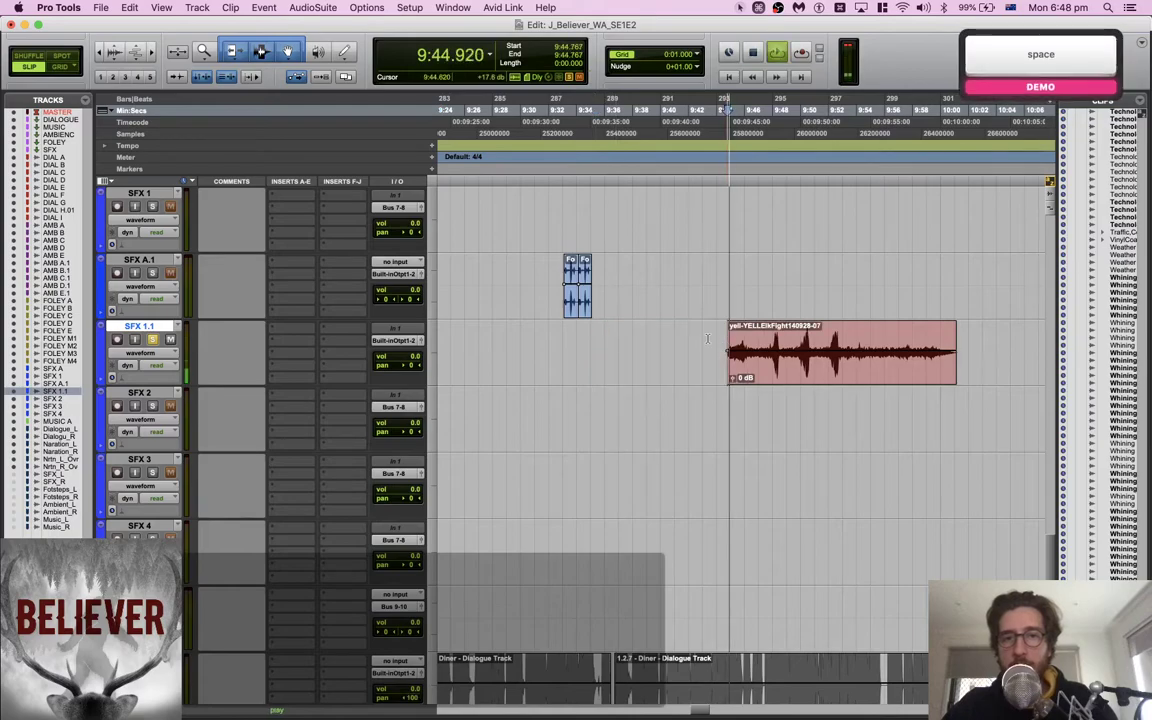
# Audition the remaining elk section from 9:44.767 and delete it
pyautogui.hscroll(3, 708, 339)
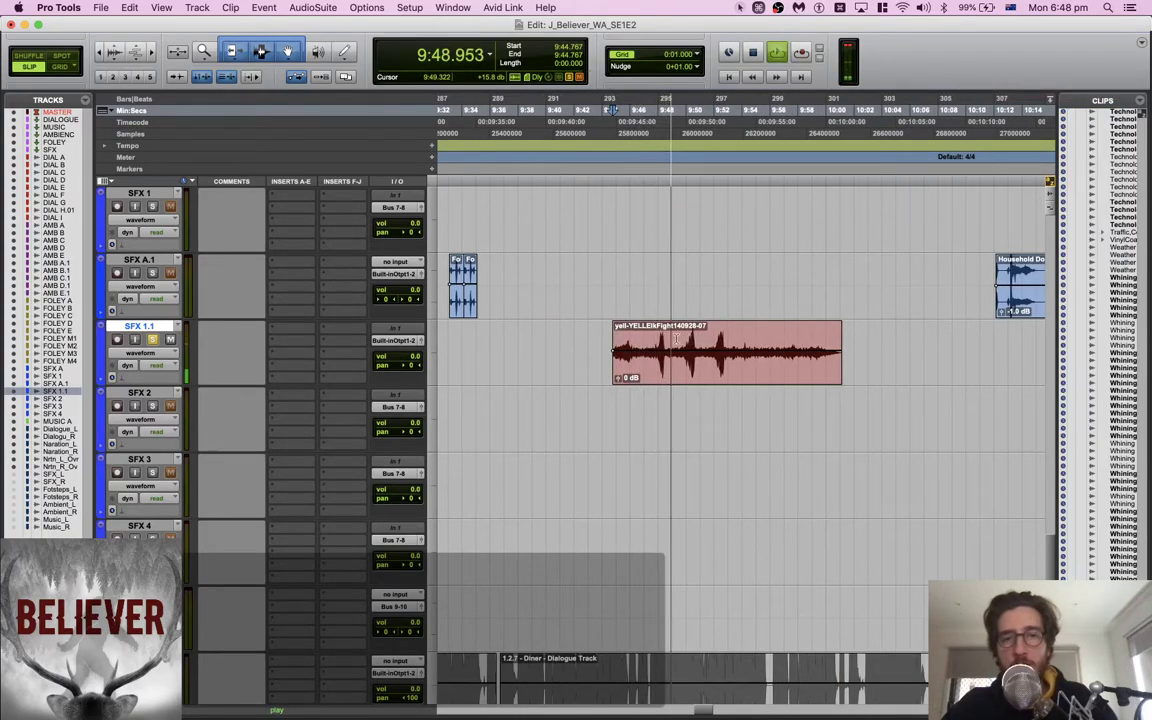
pyautogui.press('space')
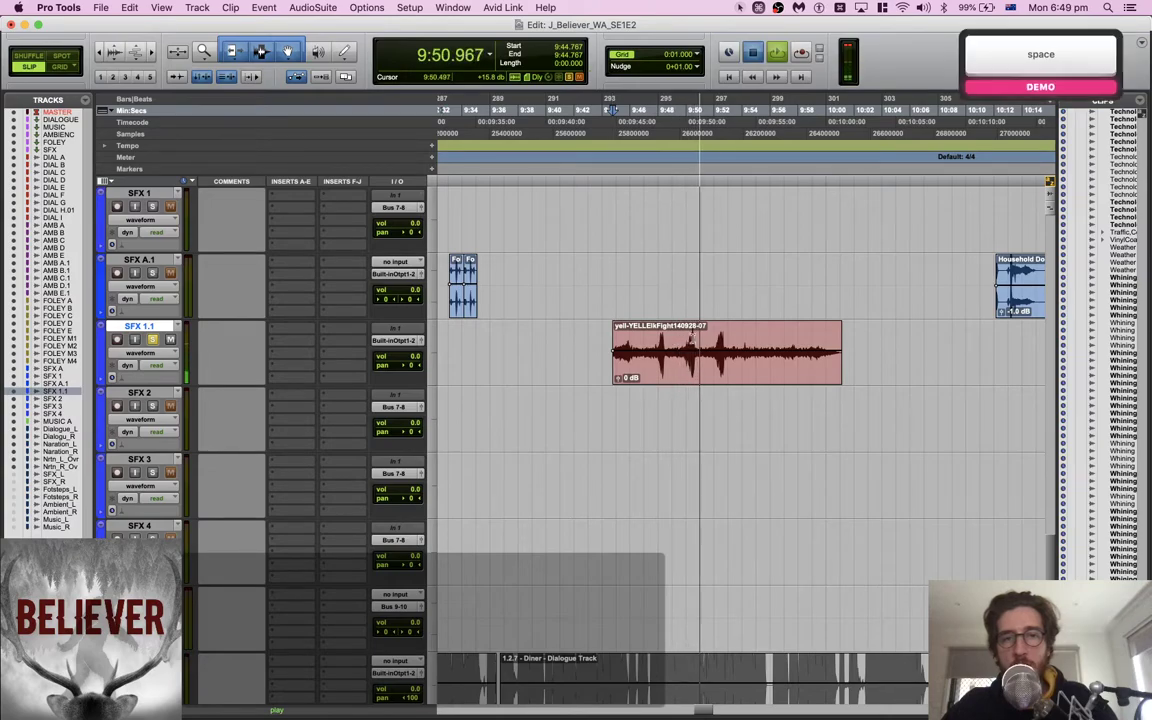
pyautogui.doubleClick(692, 338)
pyautogui.press('BackSpace')
# Move the distant third elk section into the gap between the first two, starting at about 7:19
pyautogui.hscroll(-5, 694, 341)
pyautogui.scroll(-5, 694, 341)
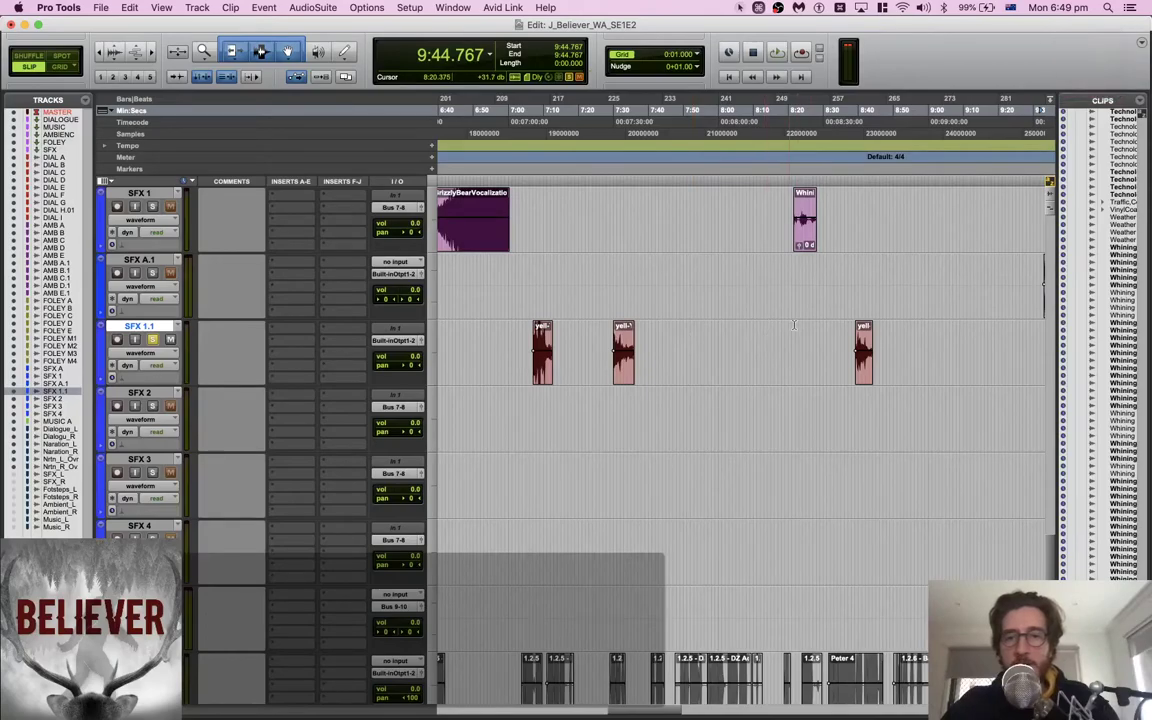
pyautogui.moveTo(511, 376); pyautogui.dragTo(585, 373)
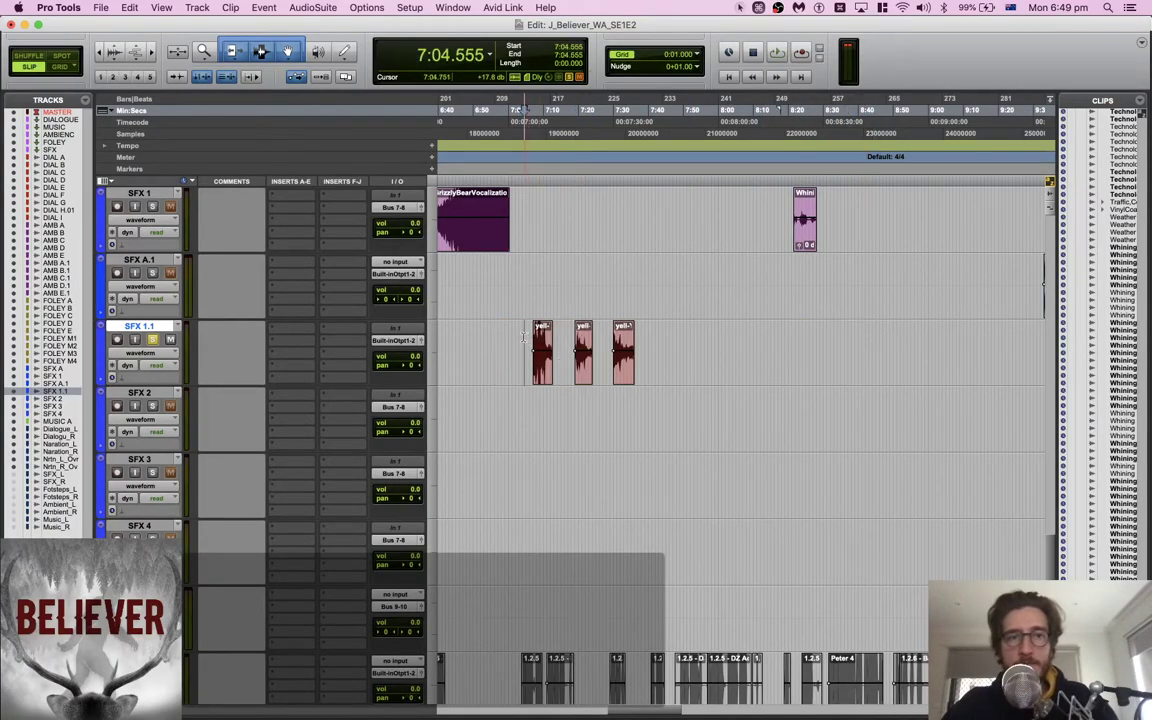
# Audition the first elk clip from 7:07.053 and rename it High Pitched Elk
pyautogui.press('Tab')
pyautogui.press('space')
pyautogui.press('super+bracketright')
pyautogui.press('super+bracketright')
pyautogui.press('super+bracketright')
pyautogui.hscroll(3, 555, 365)
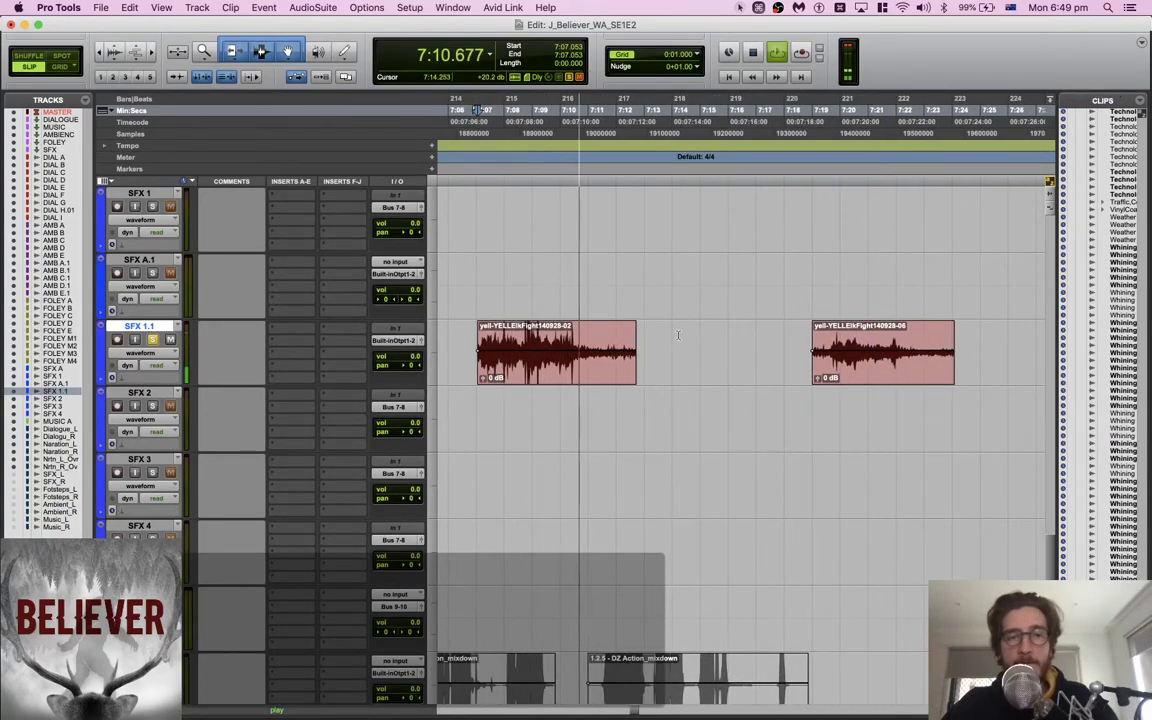
pyautogui.press('space')
pyautogui.doubleClick(580, 362)
pyautogui.write('High')
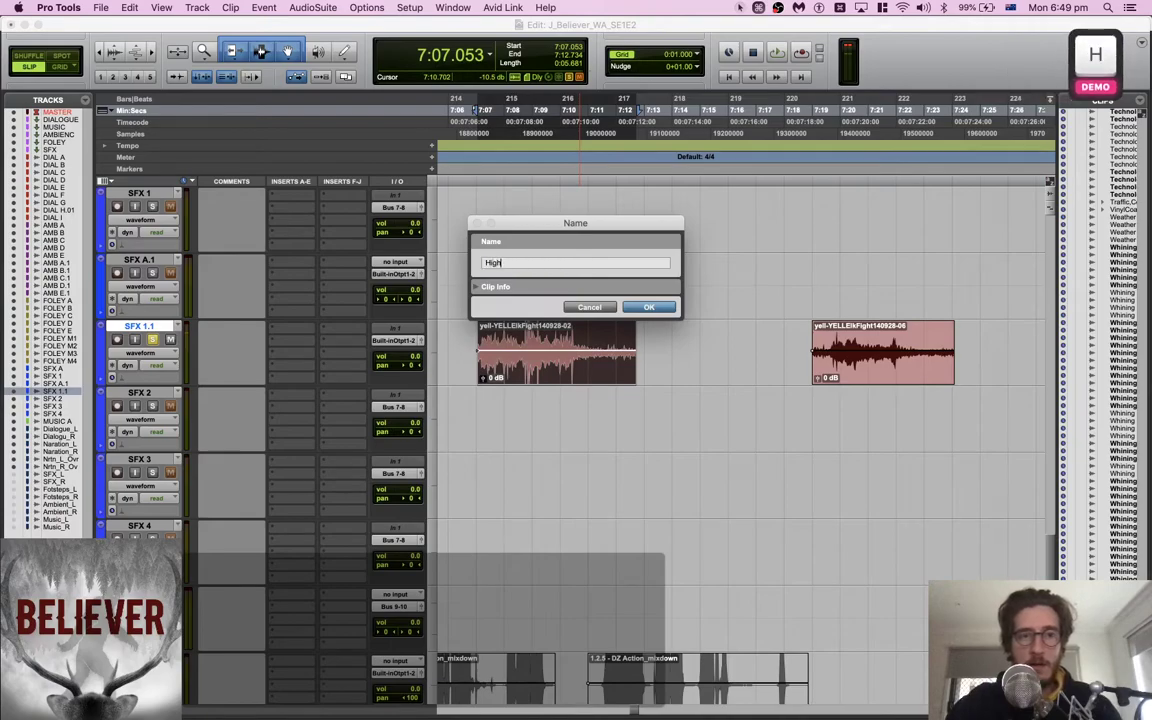
pyautogui.write(' Pitched Elk')
pyautogui.press('Return')
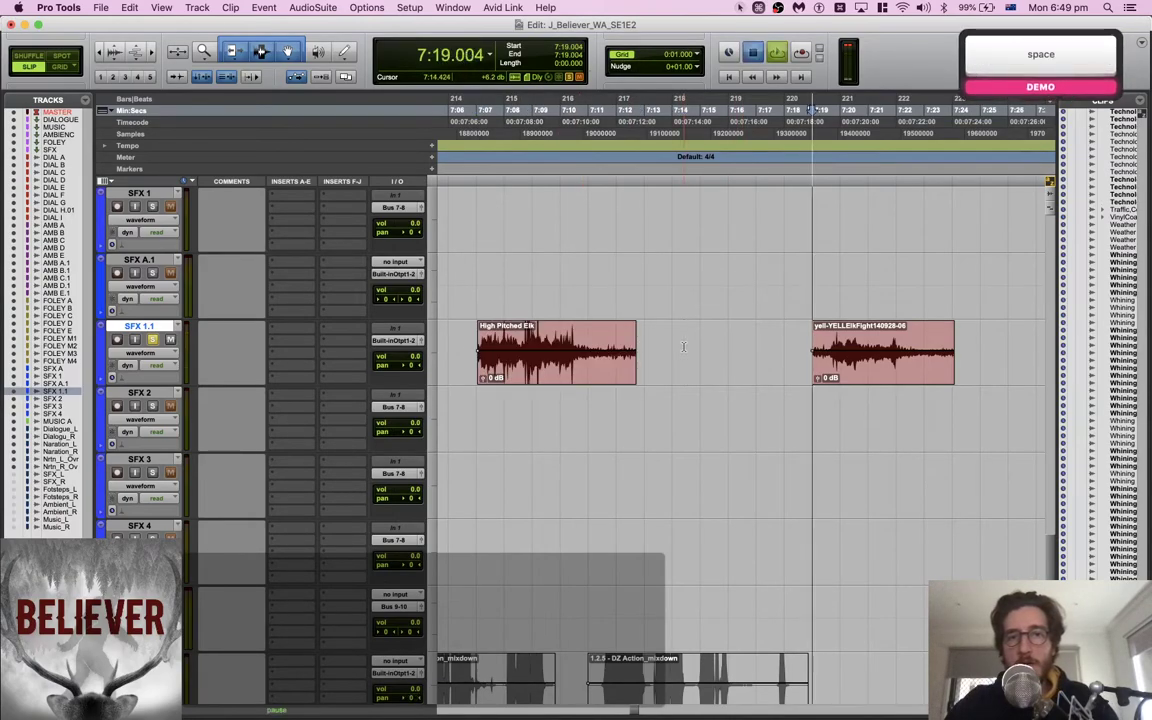
# Audition the second elk clip from 7:19.004 and rename it Elk Screaming
pyautogui.press('space')
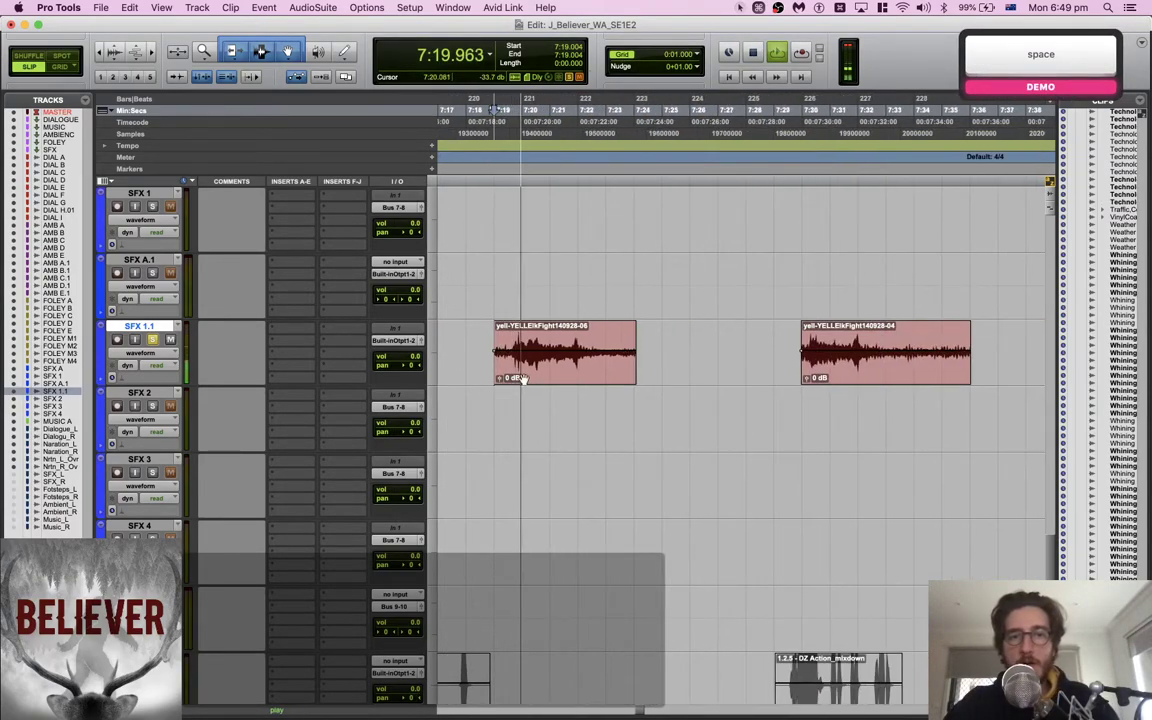
pyautogui.press('space')
pyautogui.hotkey('shift', 'Tab')
pyautogui.press('super+shift+r')
pyautogui.write('Elk Sc')
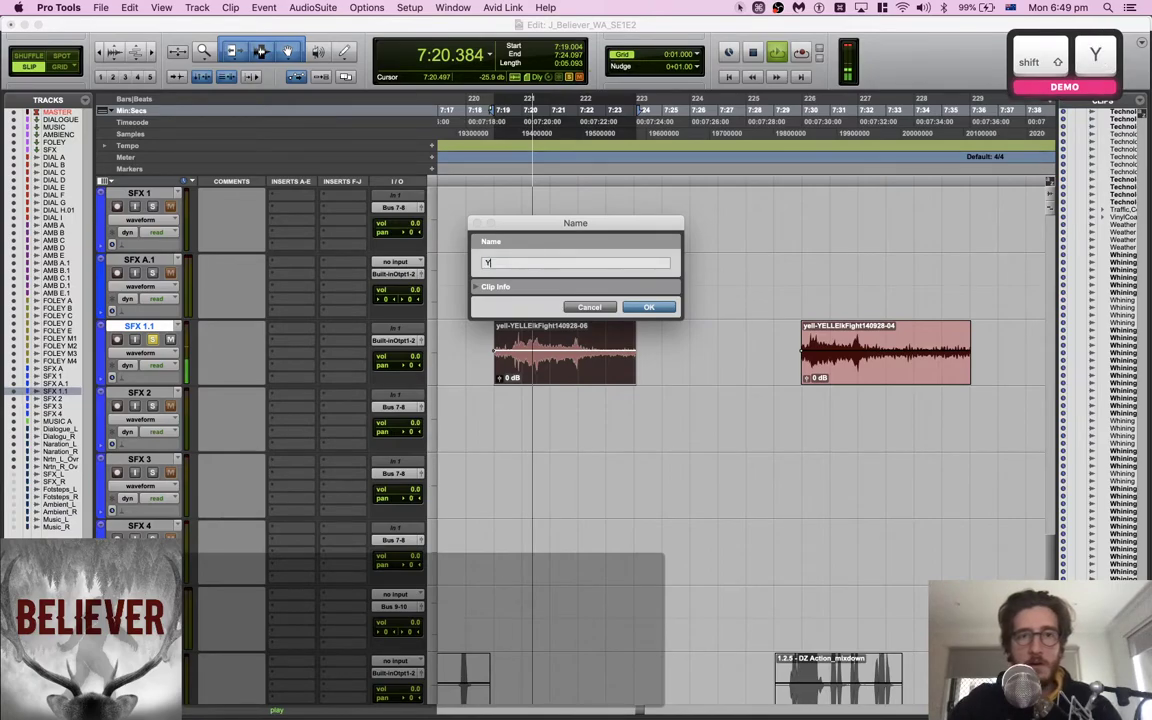
pyautogui.write('reamin')
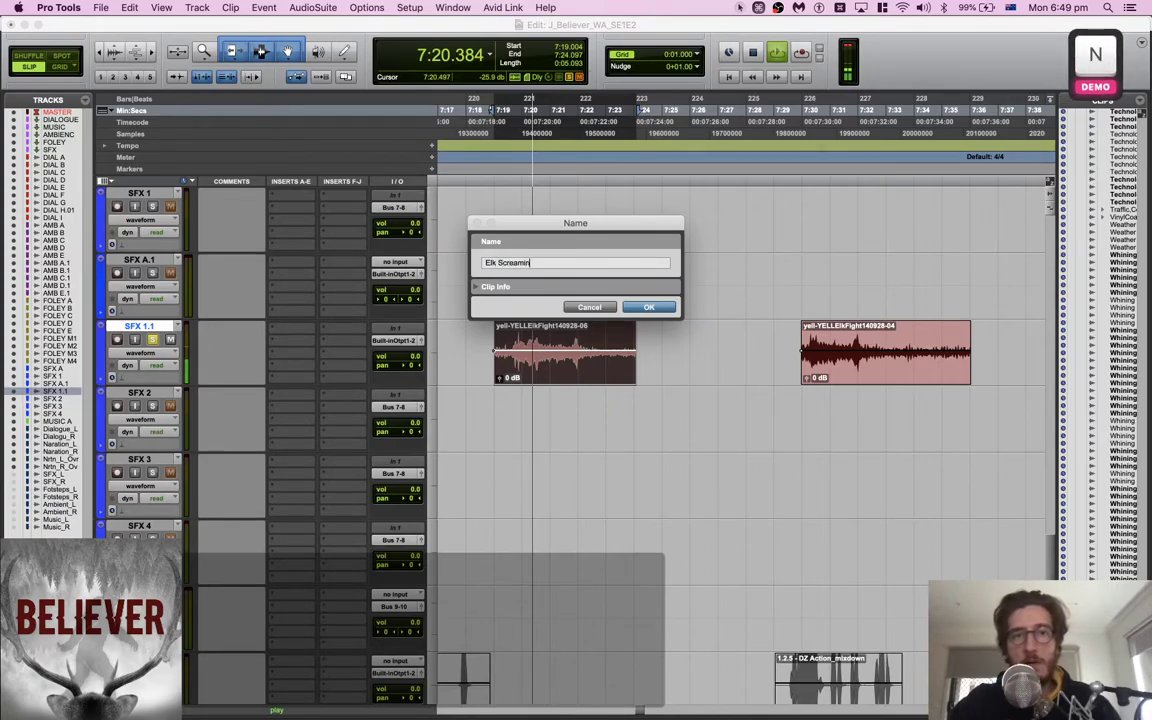
pyautogui.write('g')
pyautogui.press('Return')
# Audition the third elk clip from 7:29.975 and rename it High Pitched Elk 2
pyautogui.press('space')
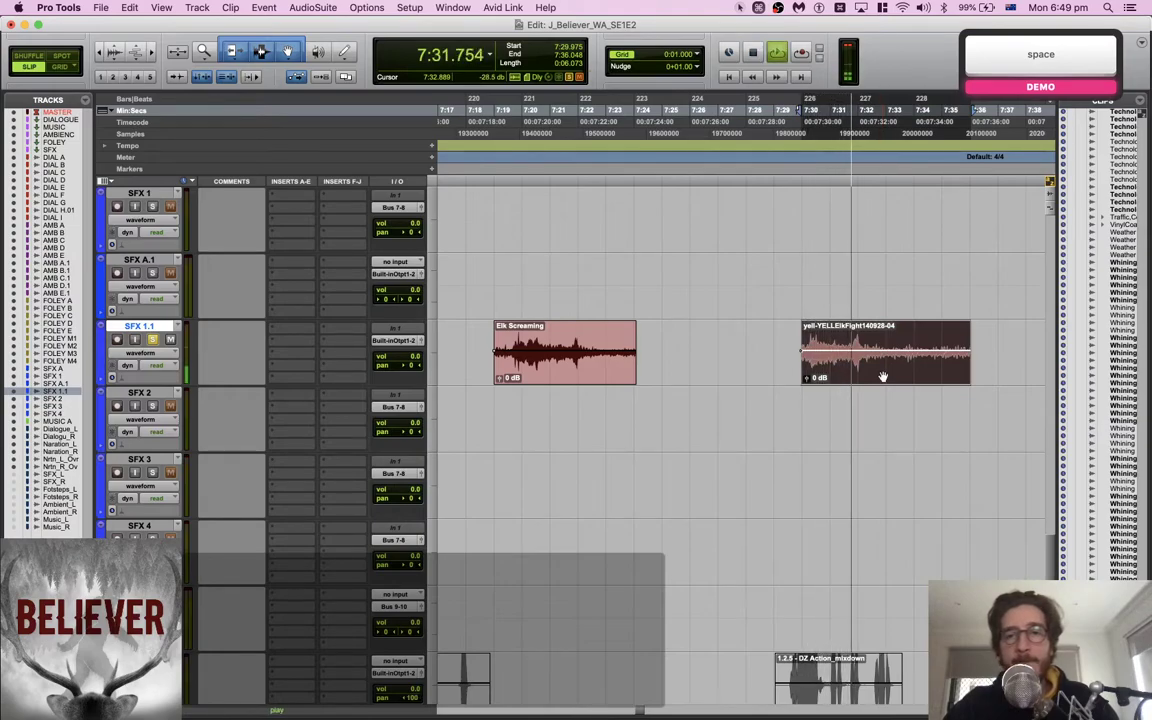
pyautogui.press('space')
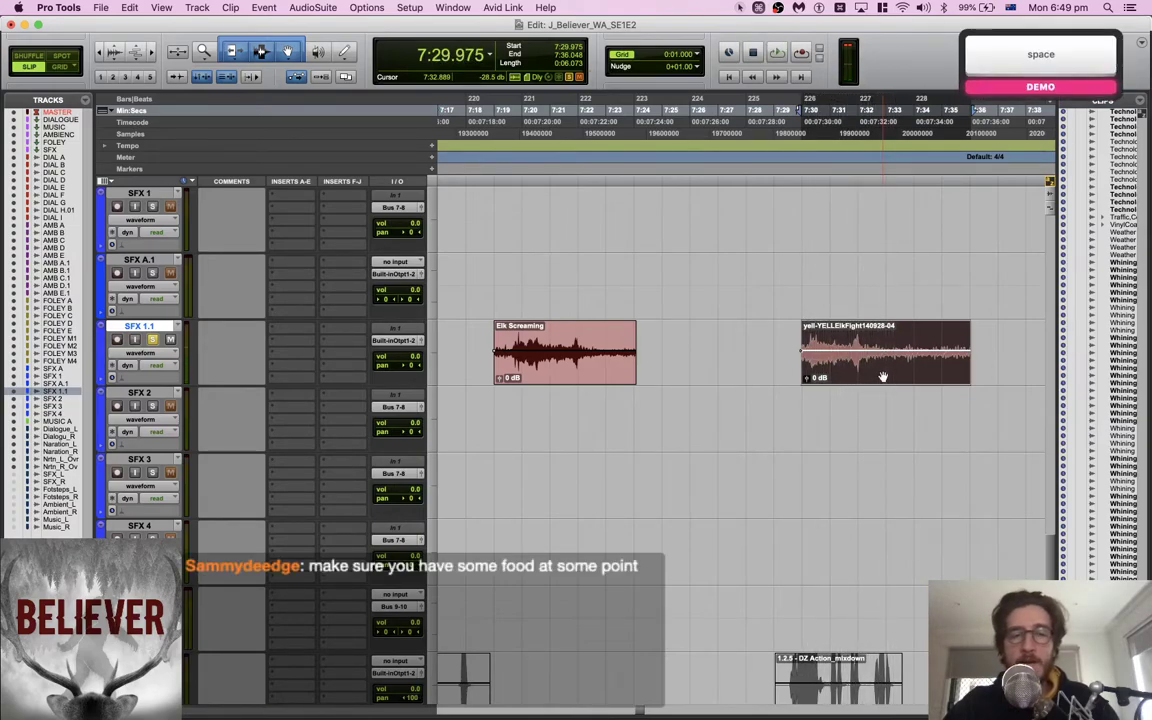
pyautogui.hscroll(3, 883, 376)
pyautogui.doubleClick(883, 376)
pyautogui.write('Hi')
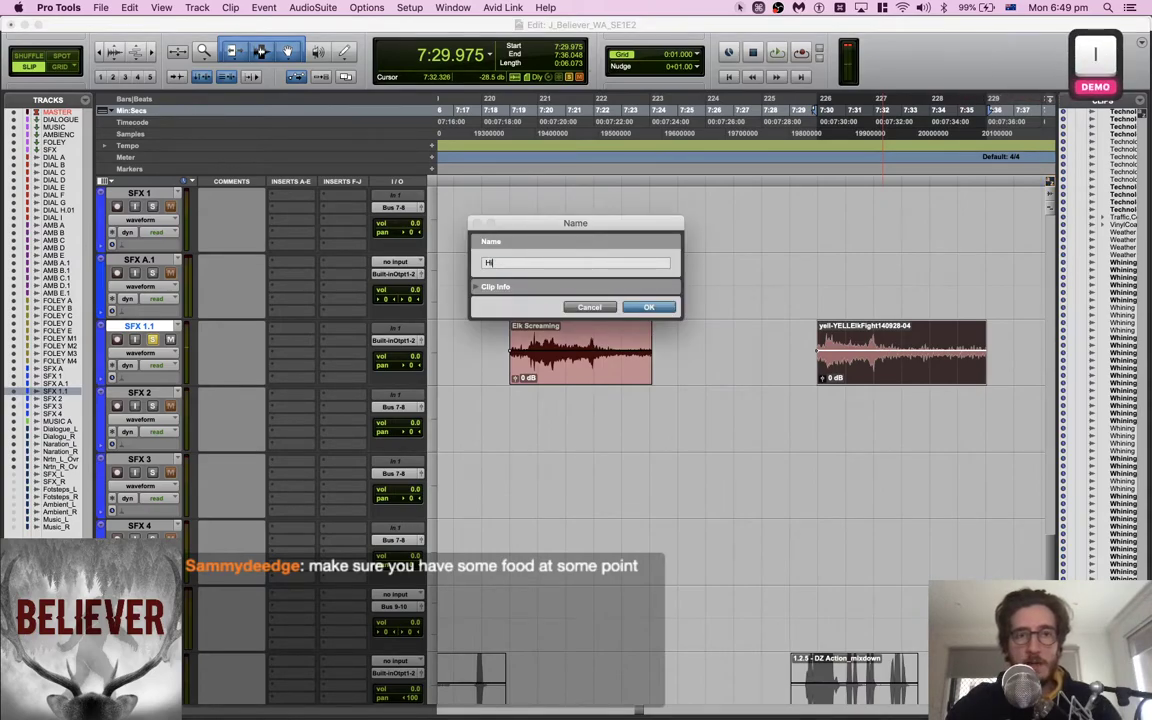
pyautogui.write('gh Pitched Elk 2')
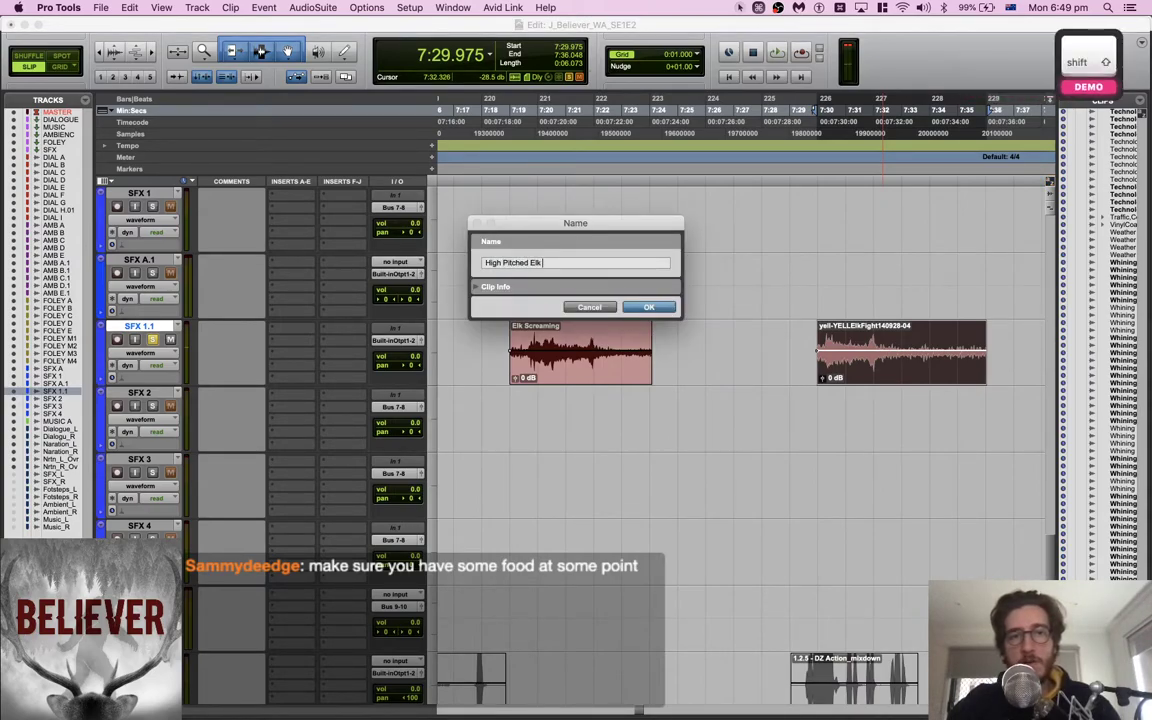
pyautogui.press('Return')
# Turn off solo on the SFX 1.1 track and play the session from 7:03.820
pyautogui.press('space')
pyautogui.hscroll(-3, 861, 355)
pyautogui.press('space')
pyautogui.press('super+[')
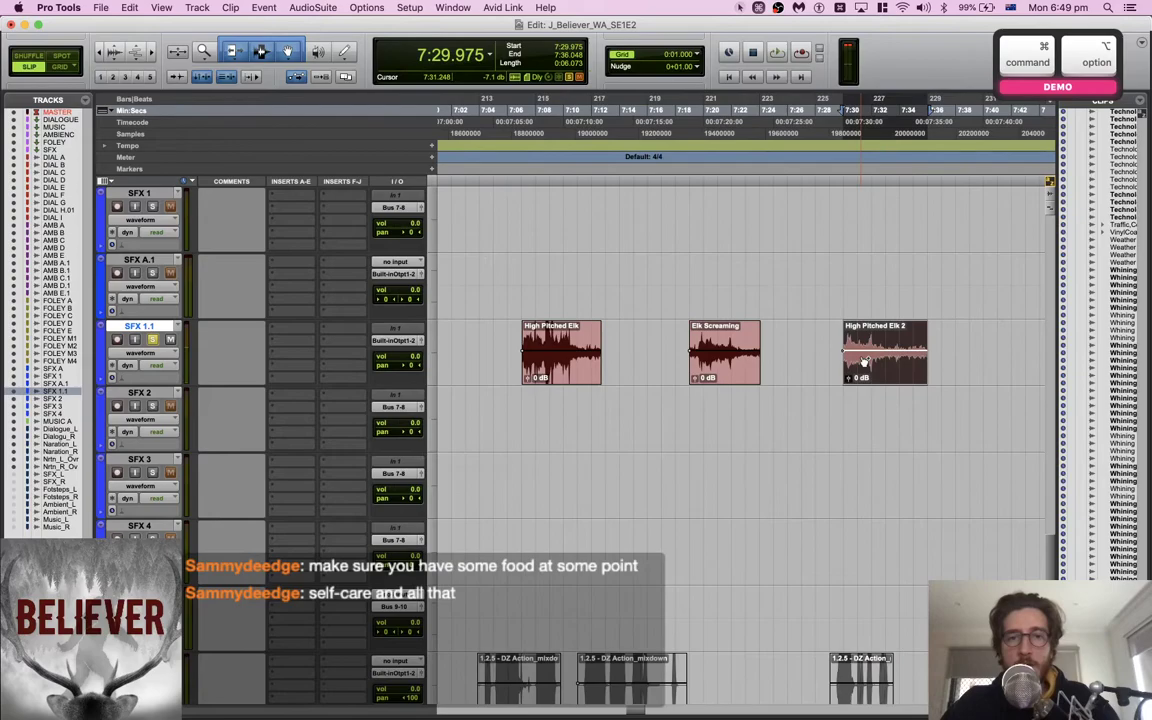
pyautogui.hotkey('shift', 's')
pyautogui.click(476, 341)
pyautogui.press('space')
pyautogui.press('space')
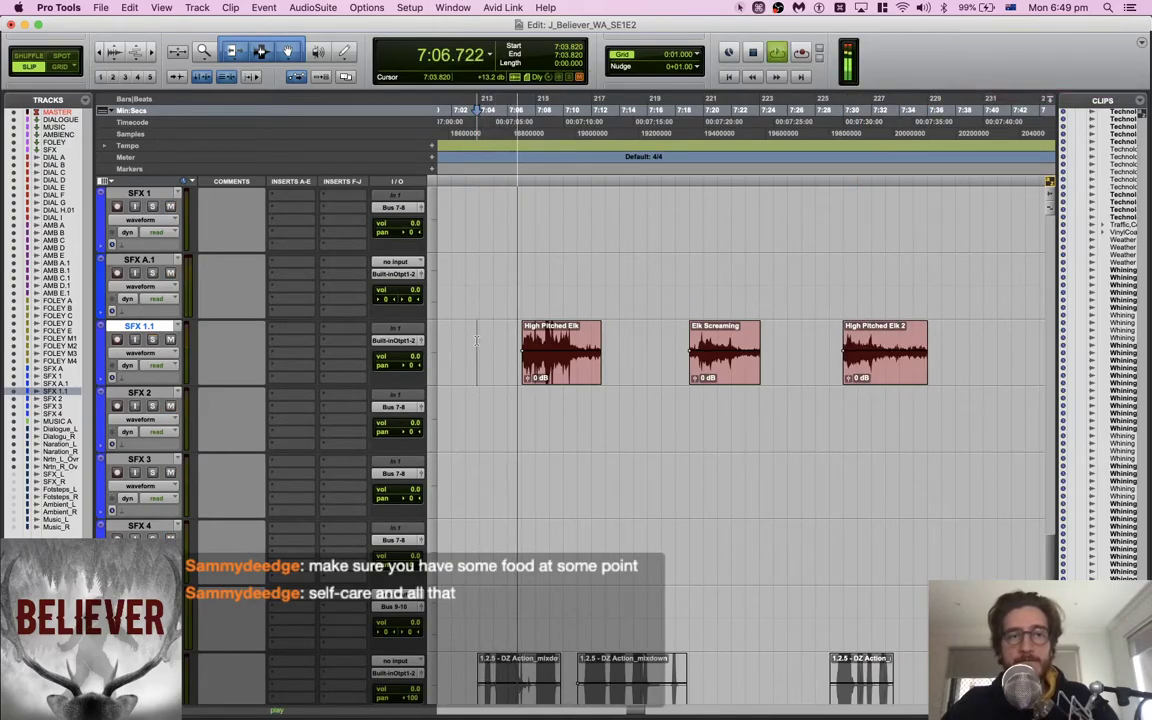
# Lower the clip gain of High Pitched Elk to -23.2 dB and of Elk Screaming and High Pitched Elk 2 to -20.3 dB
pyautogui.moveTo(581, 352); pyautogui.dragTo(582, 373)
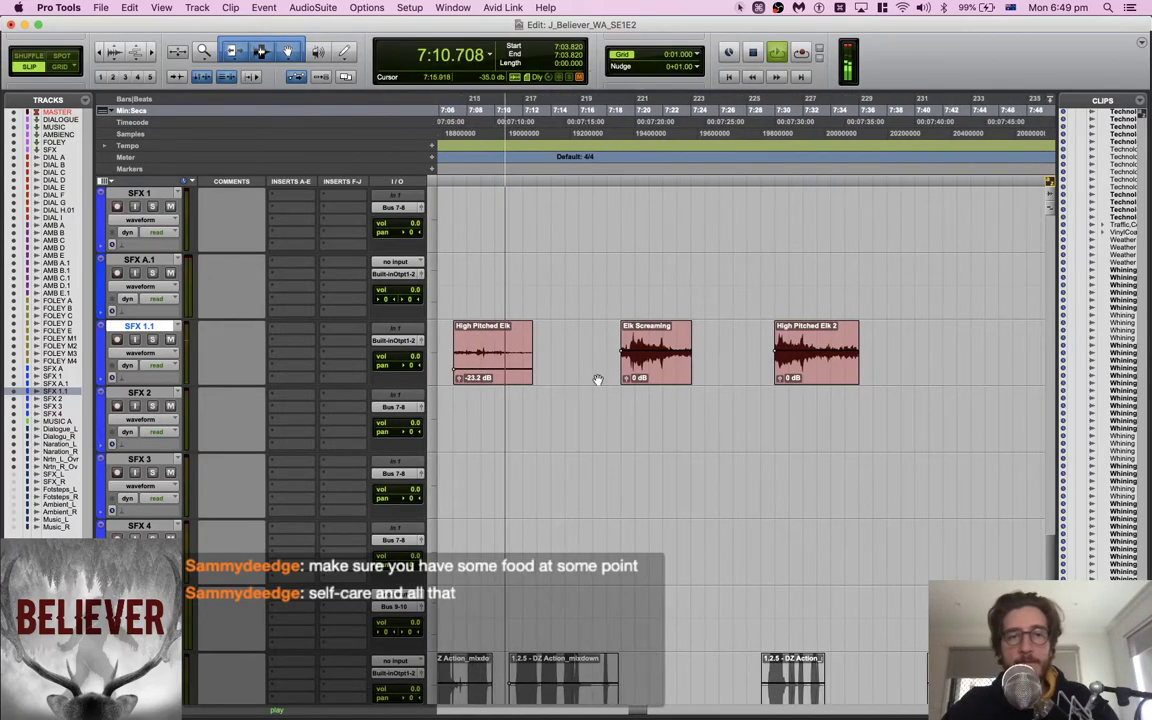
pyautogui.moveTo(660, 348); pyautogui.dragTo(660, 359)
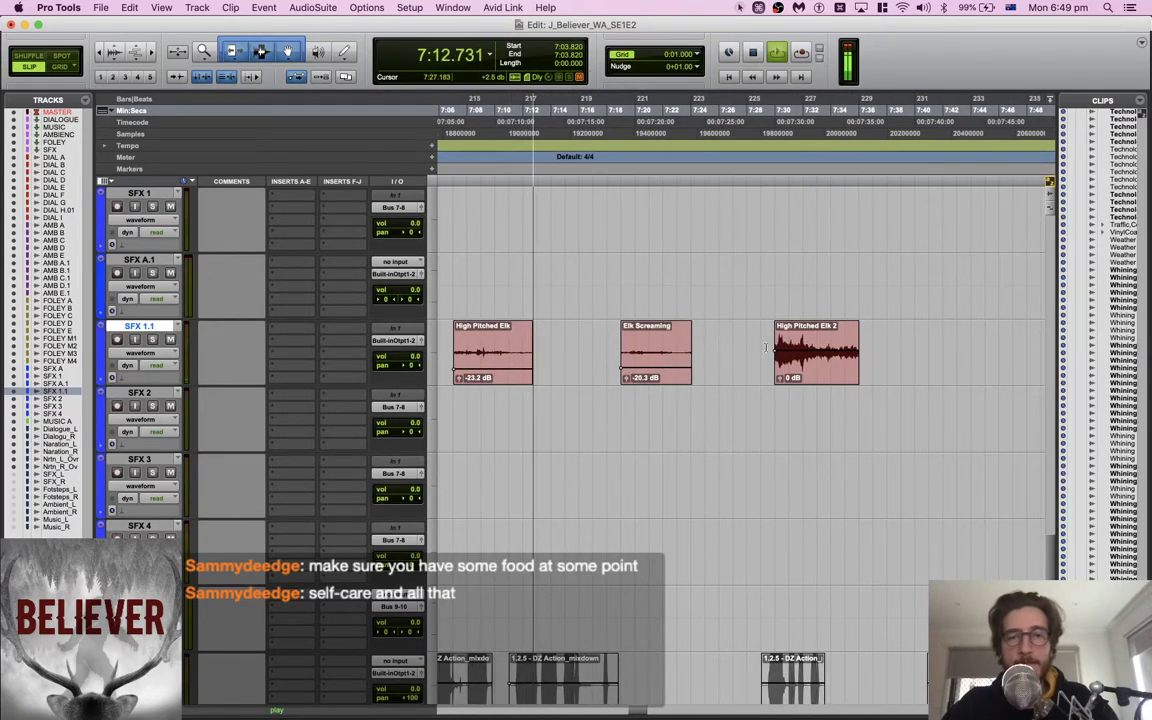
pyautogui.moveTo(822, 347); pyautogui.dragTo(822, 360)
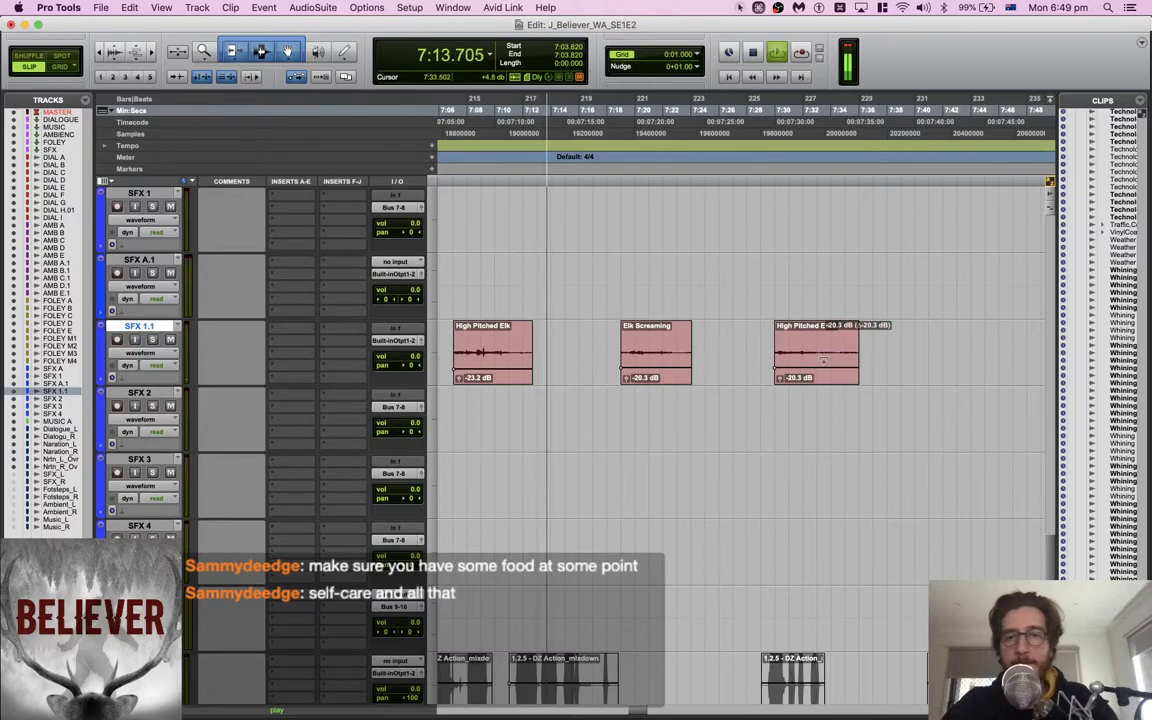
pyautogui.click(653, 348)
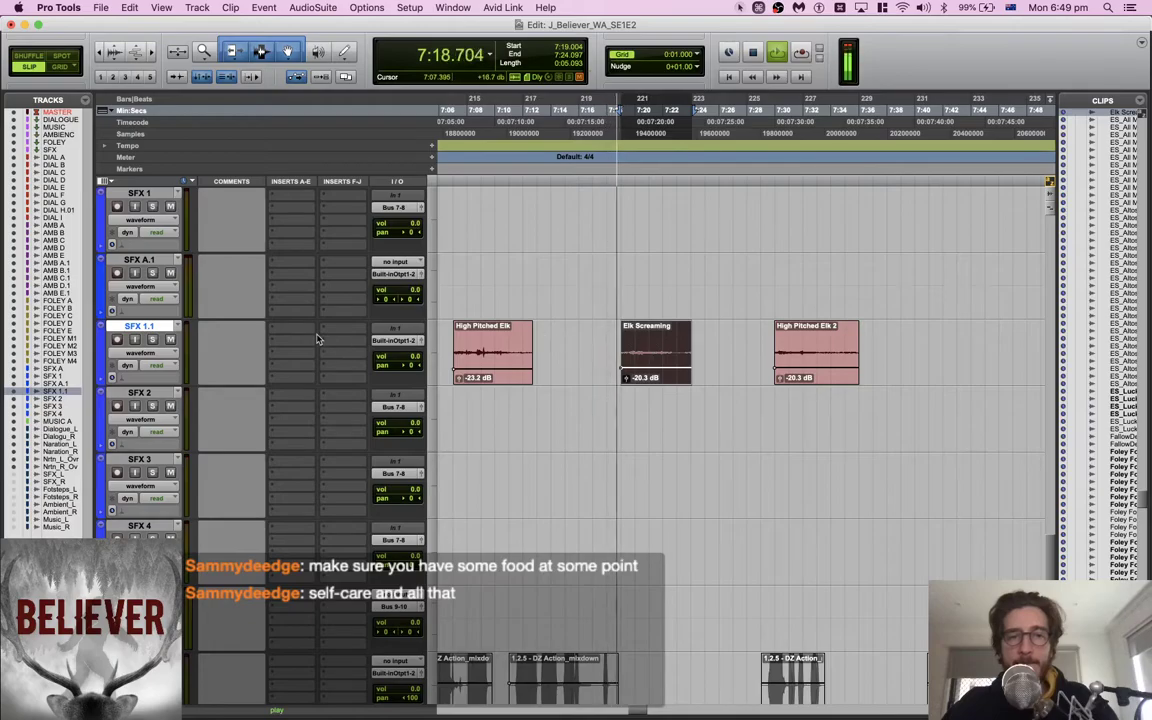
# Duplicate the SFX 1.1 track's playlist with a blank name and launch the Cursor Pro highlighter
pyautogui.click(177, 326)
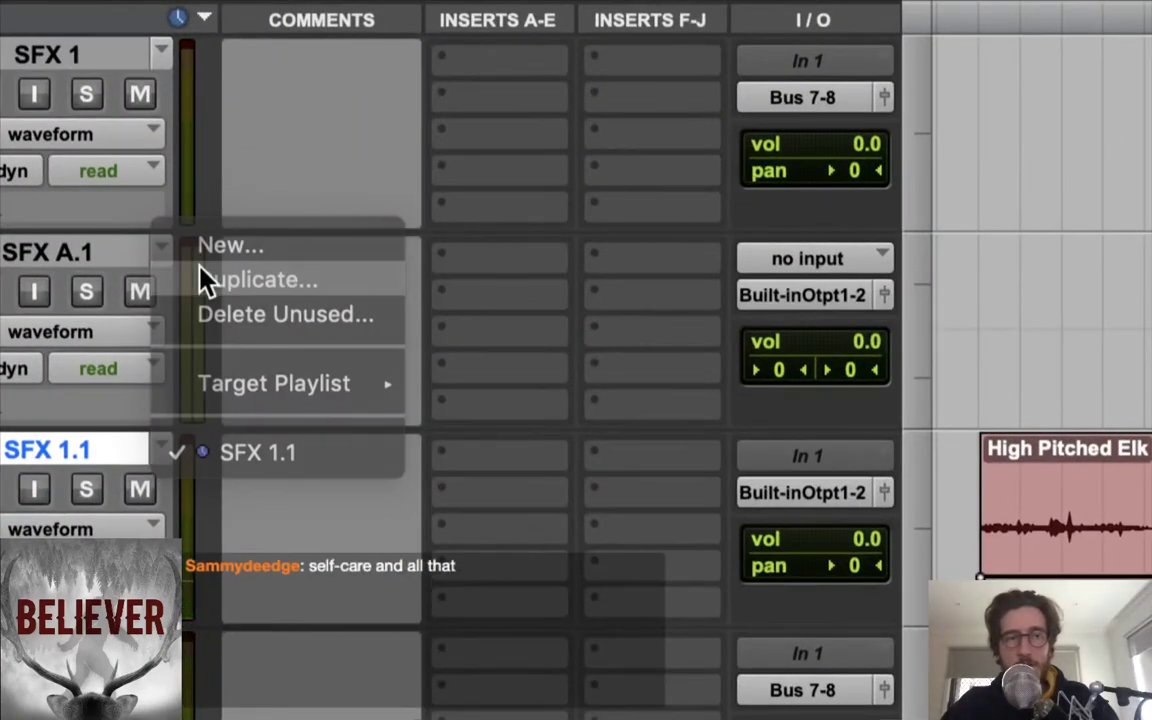
pyautogui.click(197, 275)
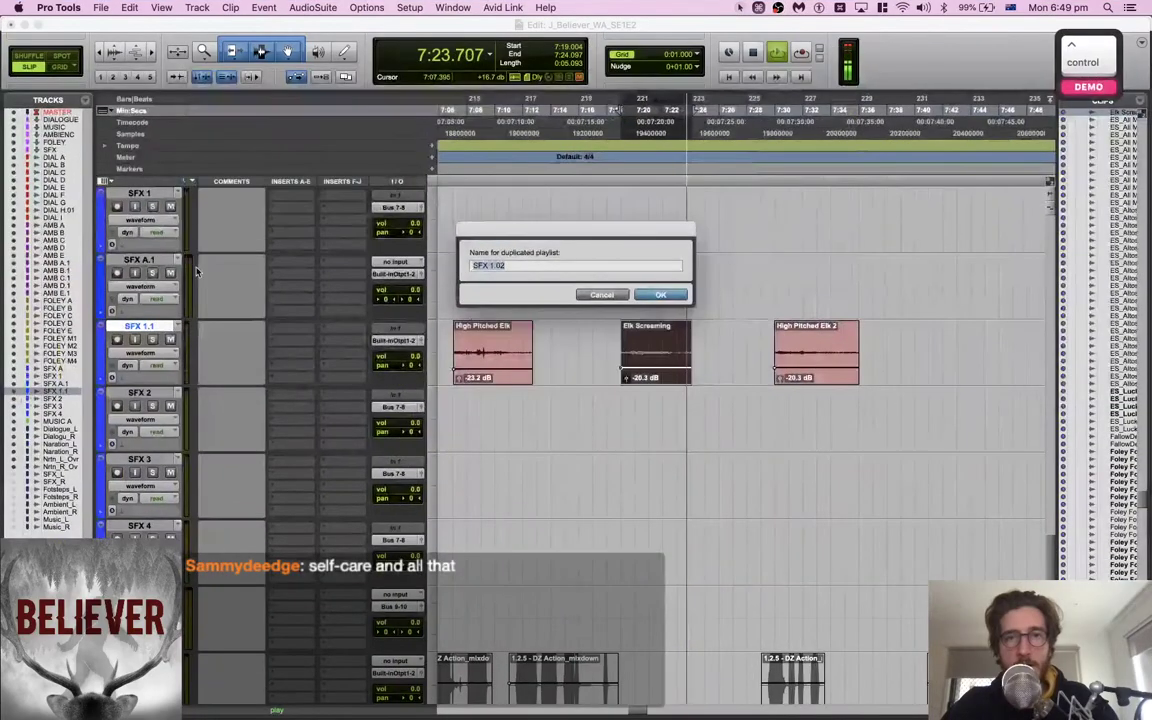
pyautogui.press('BackSpace')
pyautogui.press('super+space')
pyautogui.write('cursor')
pyautogui.press('Return')
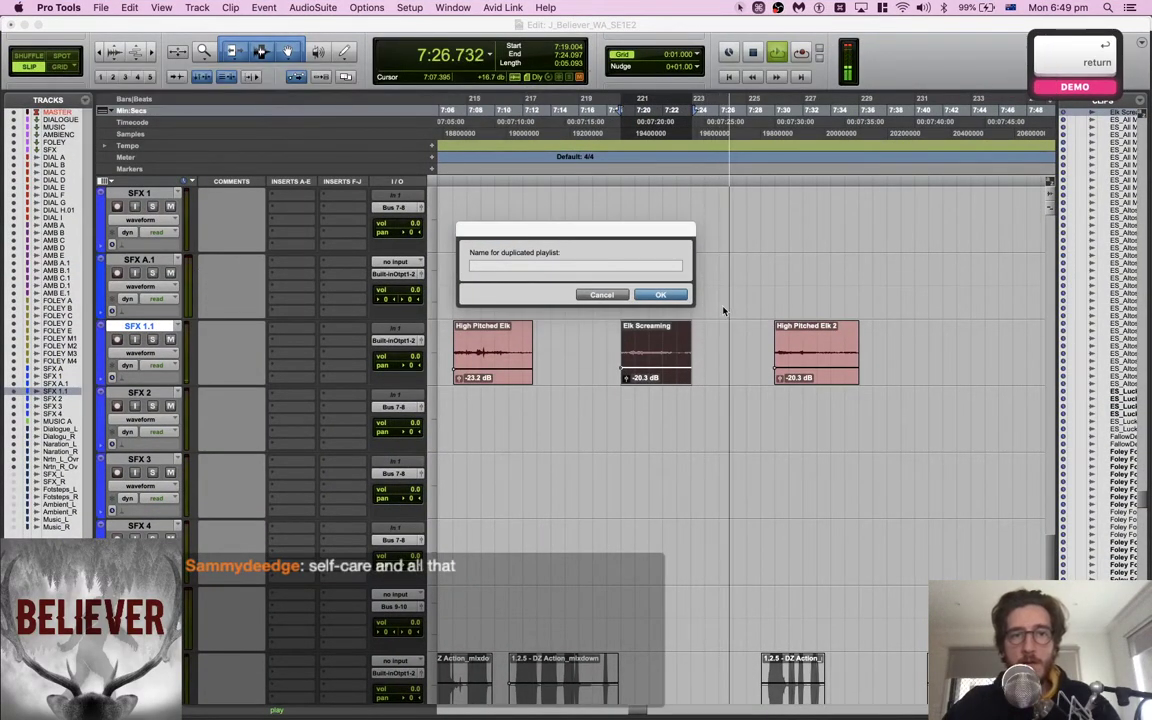
pyautogui.click(643, 295)
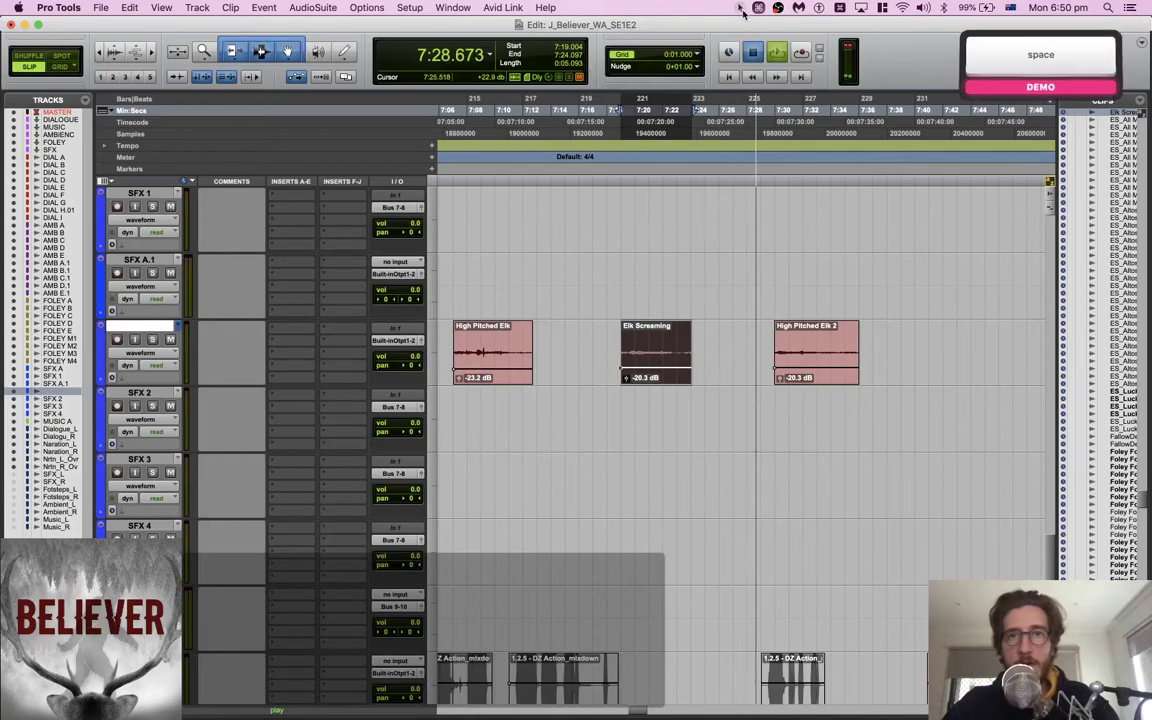
# Stop playback and turn on Show Cursor Highlight in Cursor Pro
pyautogui.press('space')
pyautogui.click(741, 9)
pyautogui.click(741, 45)
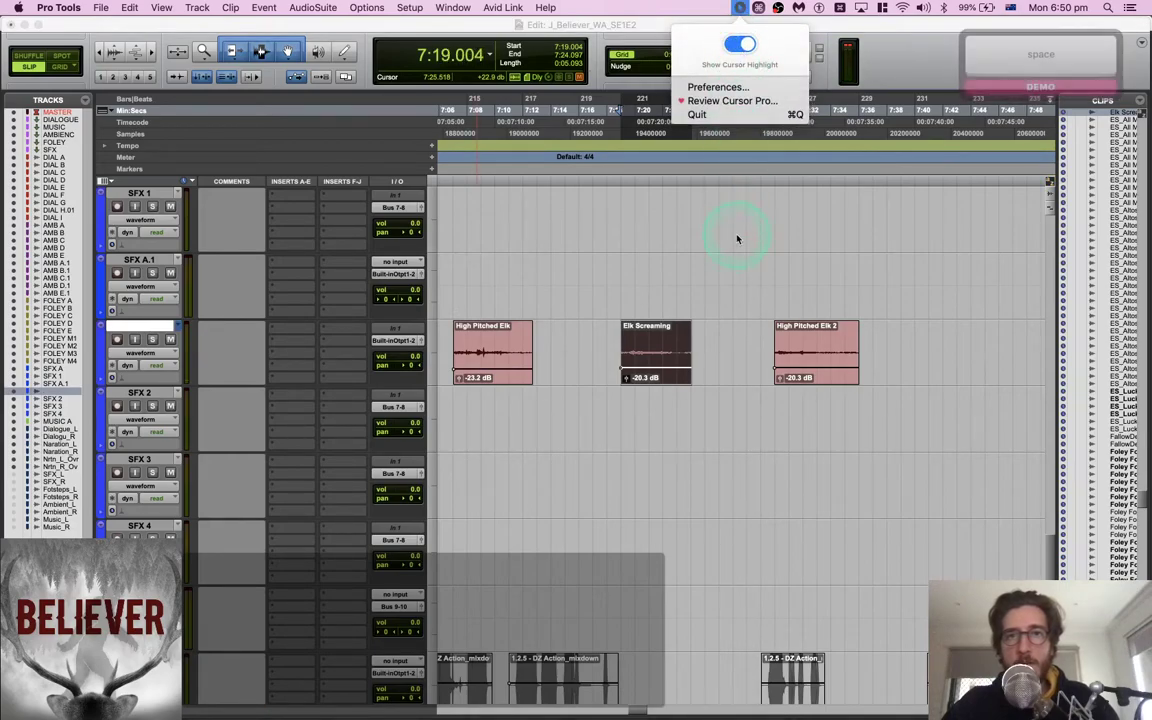
# Audition High Pitched Elk 2 from 7:29.975 and High Pitched Elk from 7:07.053
pyautogui.click(709, 343)
pyautogui.press('Tab')
pyautogui.press('space')
pyautogui.hscroll(2, 710, 352)
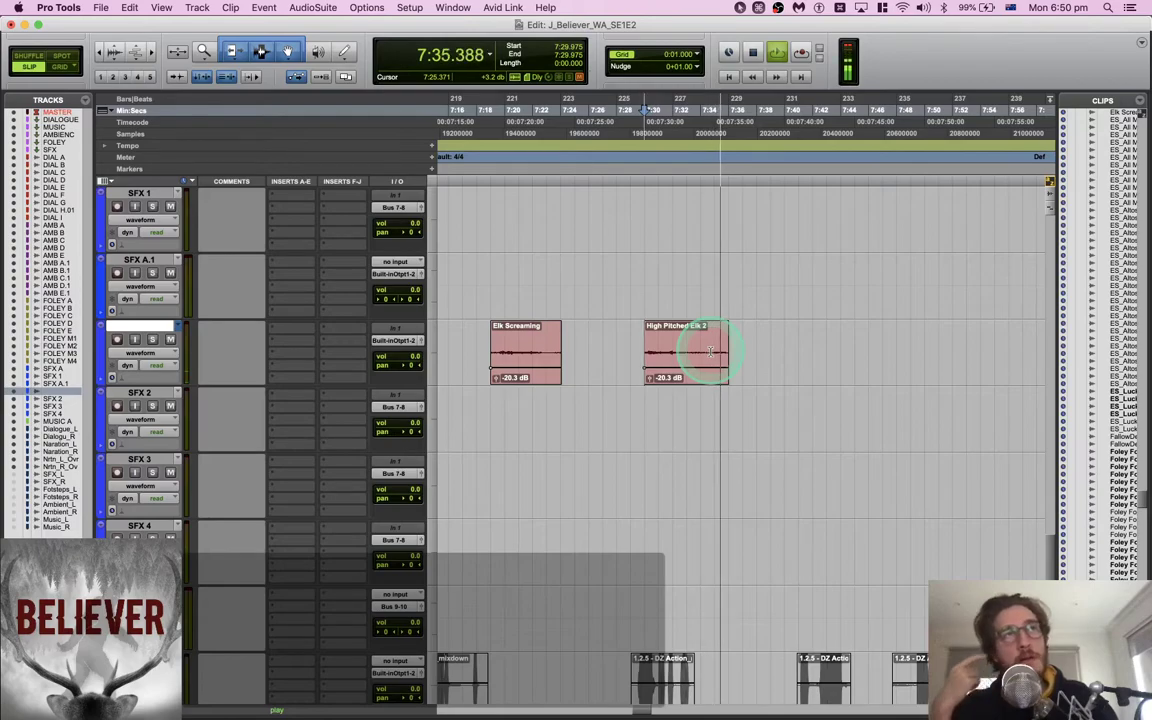
pyautogui.press('space')
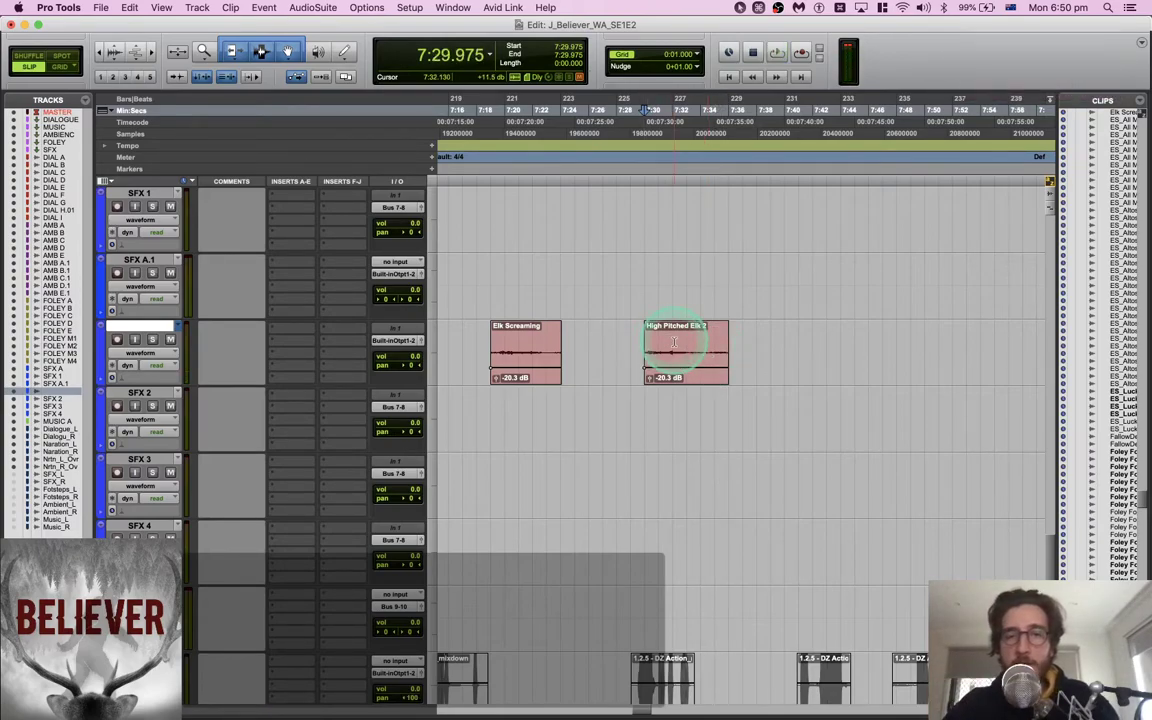
pyautogui.hscroll(-5, 675, 342)
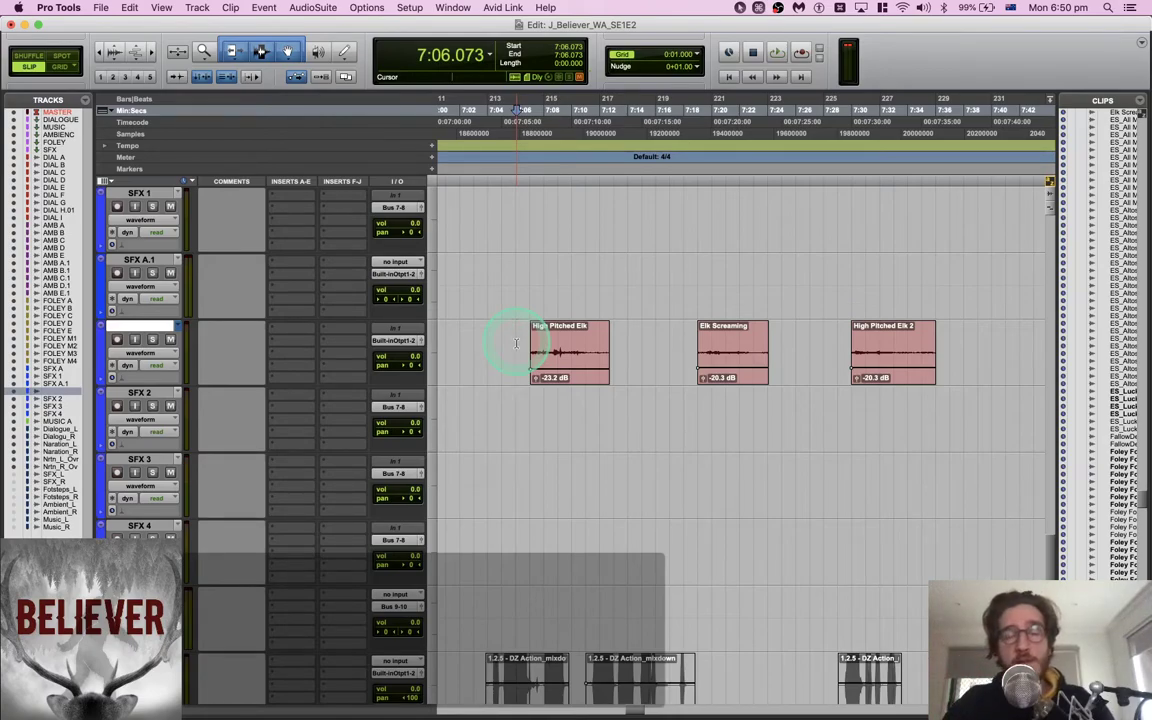
pyautogui.press('space')
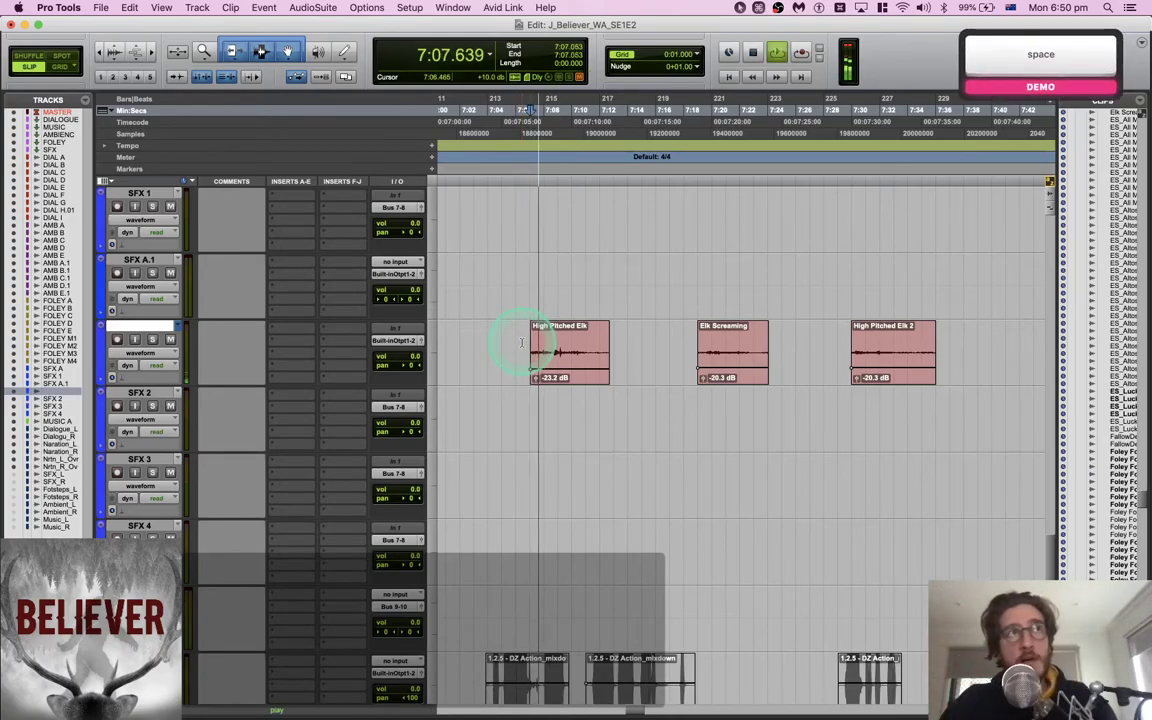
pyautogui.click(545, 345)
pyautogui.press('super')
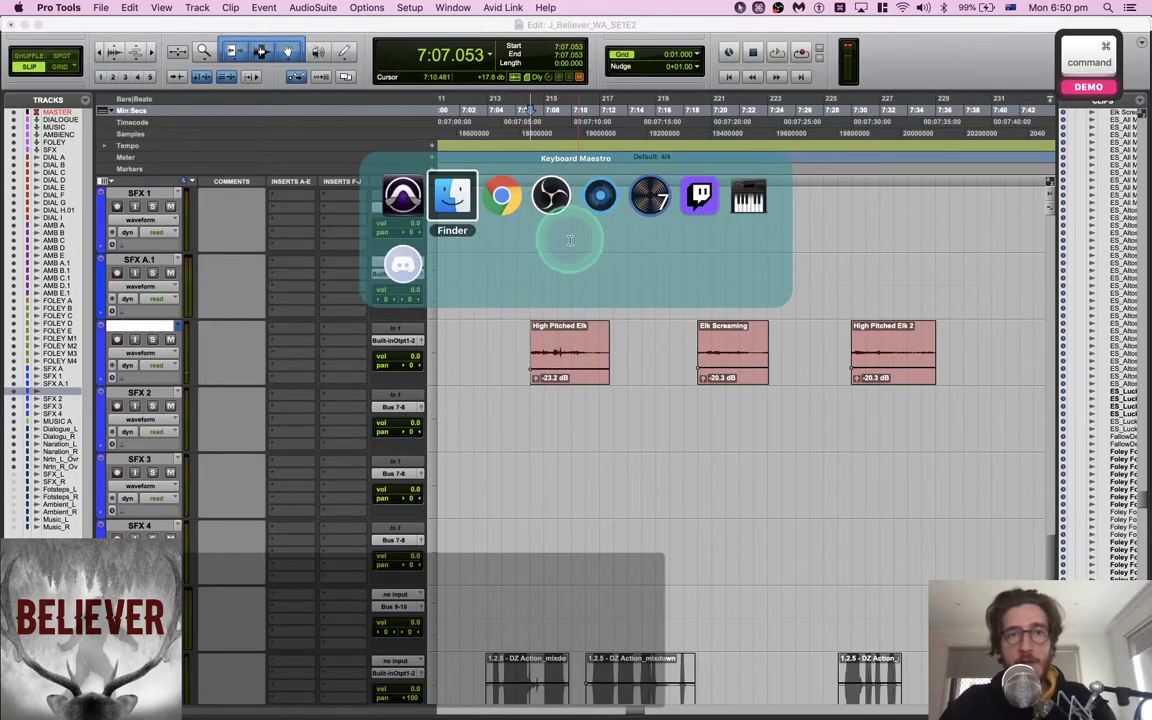
pyautogui.click(699, 196)
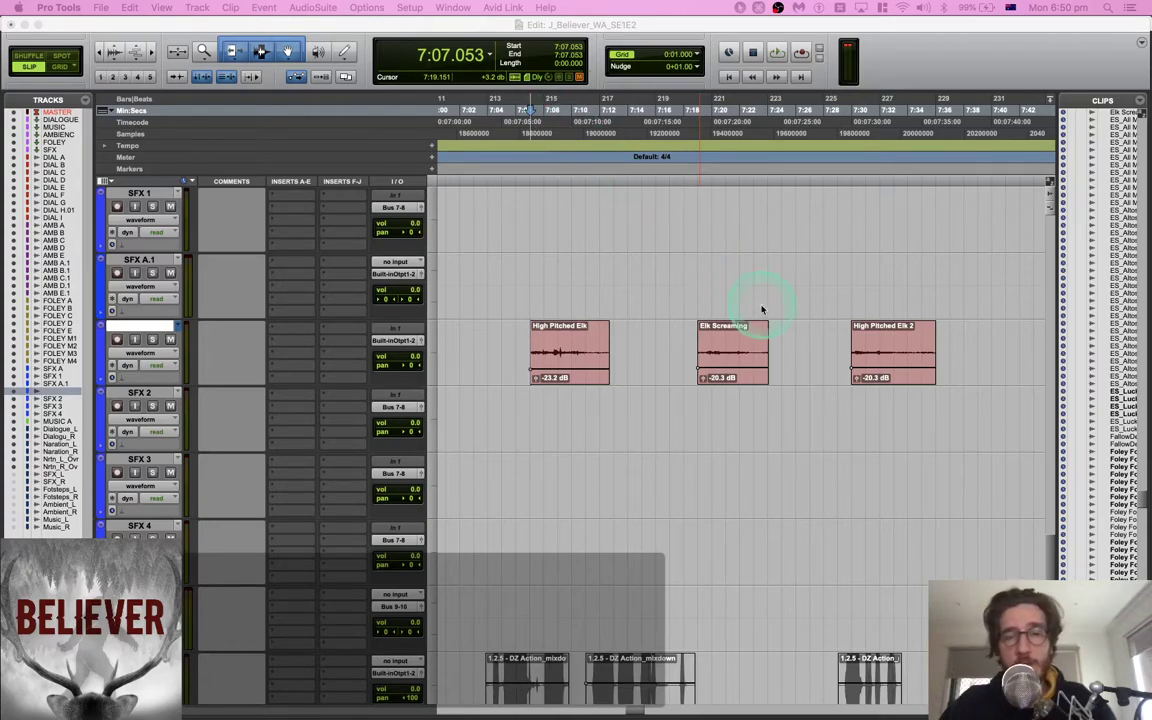
pyautogui.click(499, 342)
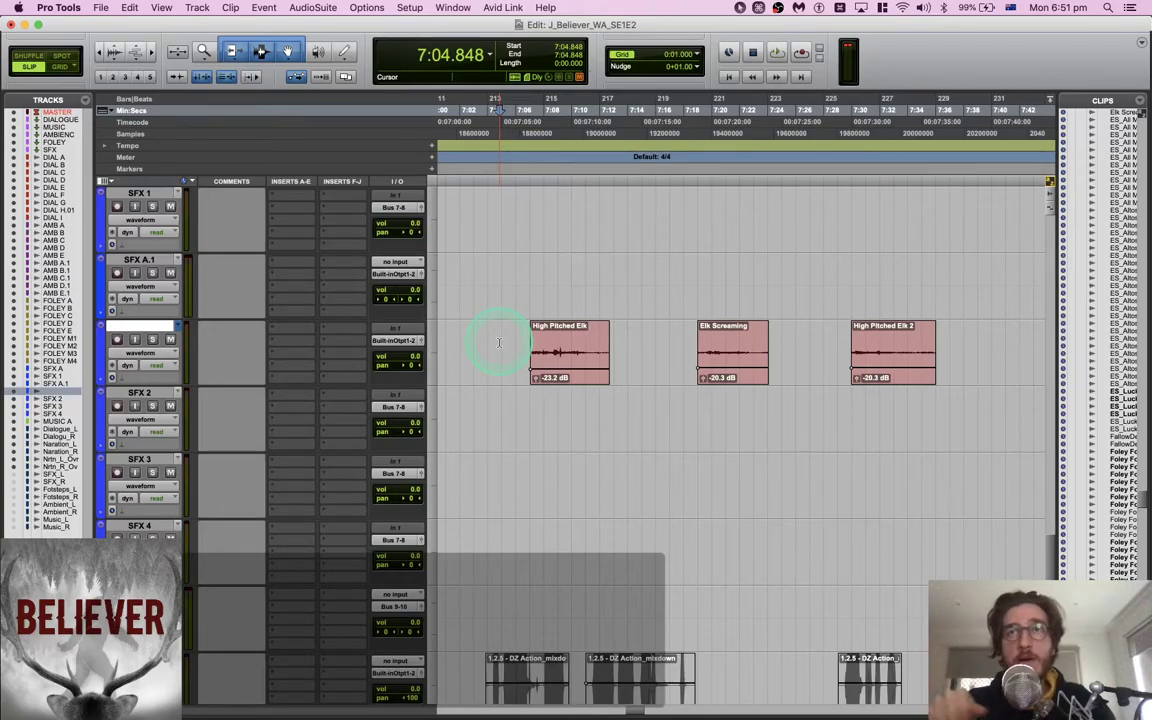
pyautogui.click(75, 338)
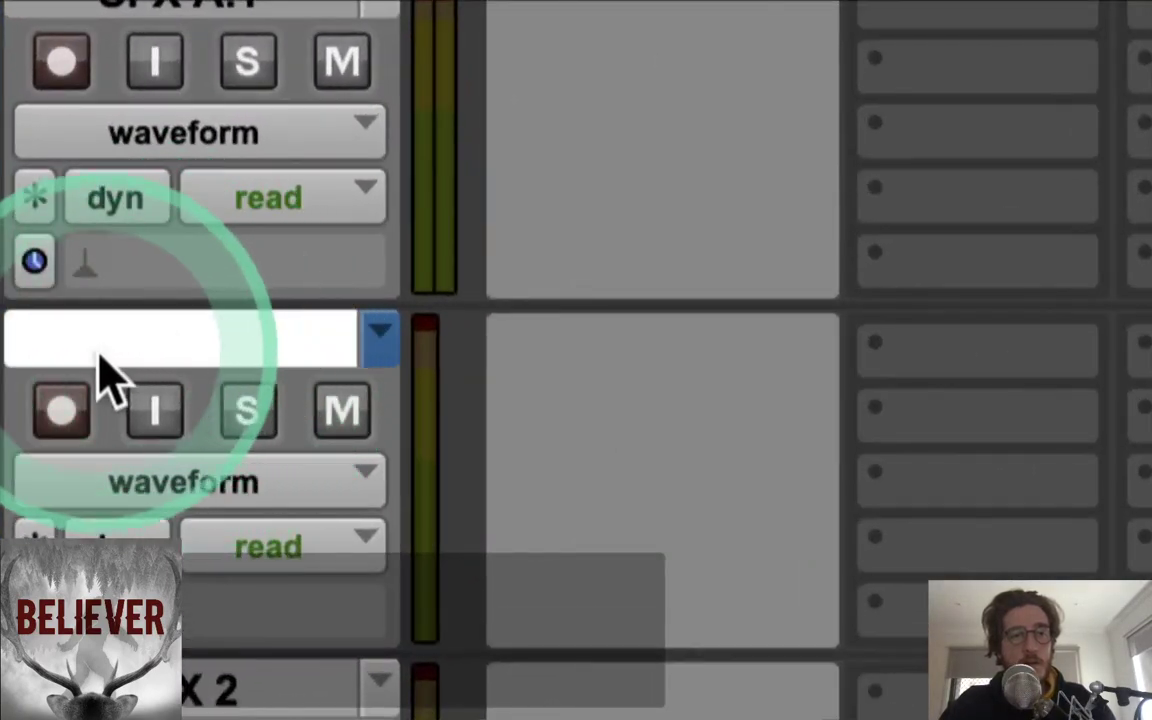
# Audition the High Pitched Elk clip from 7:07.053 and raise its clip gain to -13.5 dB
pyautogui.click(171, 334)
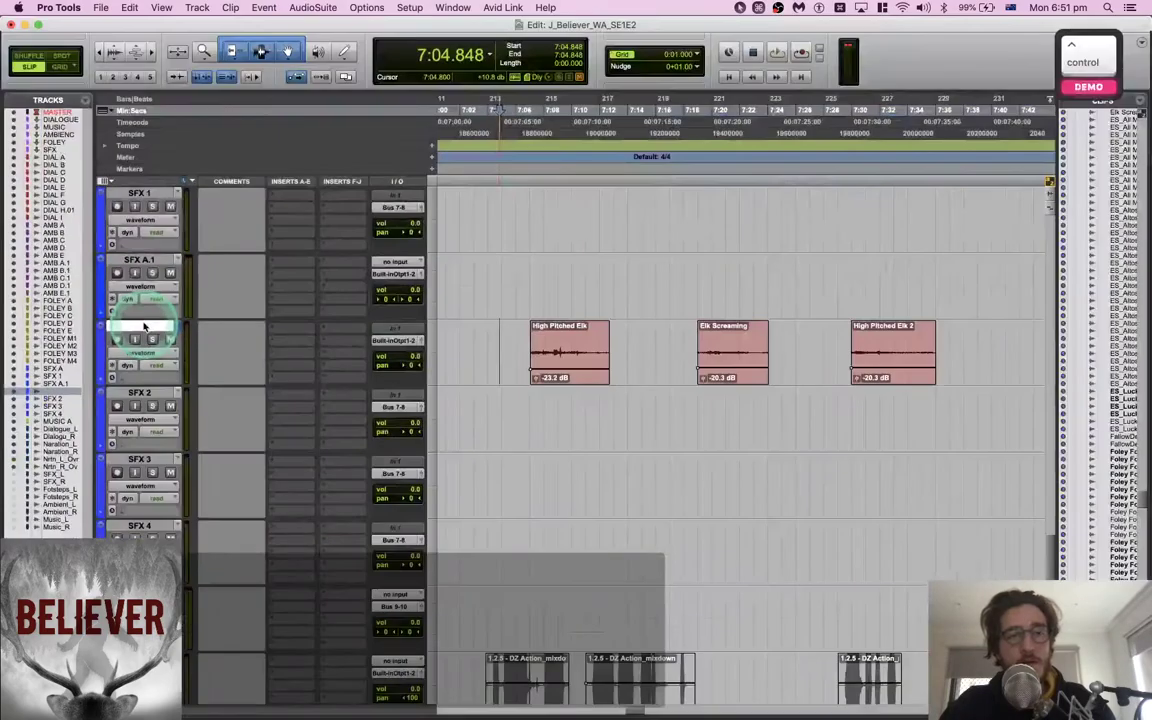
pyautogui.click(527, 370)
pyautogui.press('space')
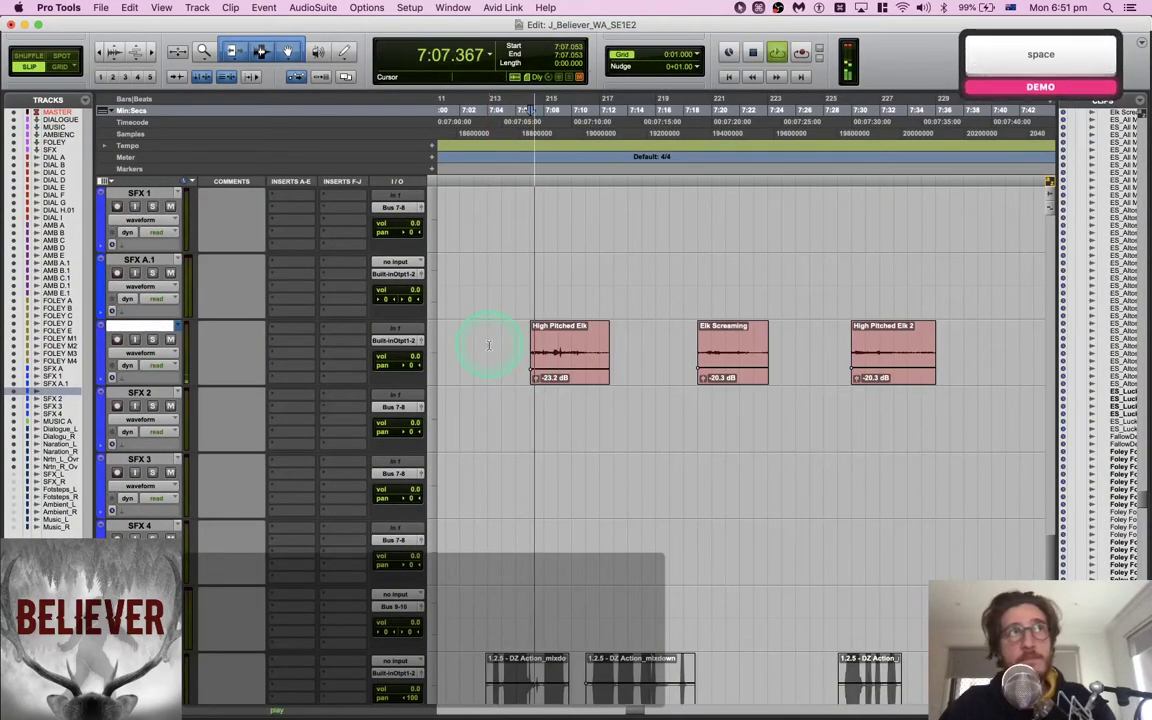
pyautogui.hotkey('shift', 's')
pyautogui.hotkey('shift', 's')
pyautogui.press('space')
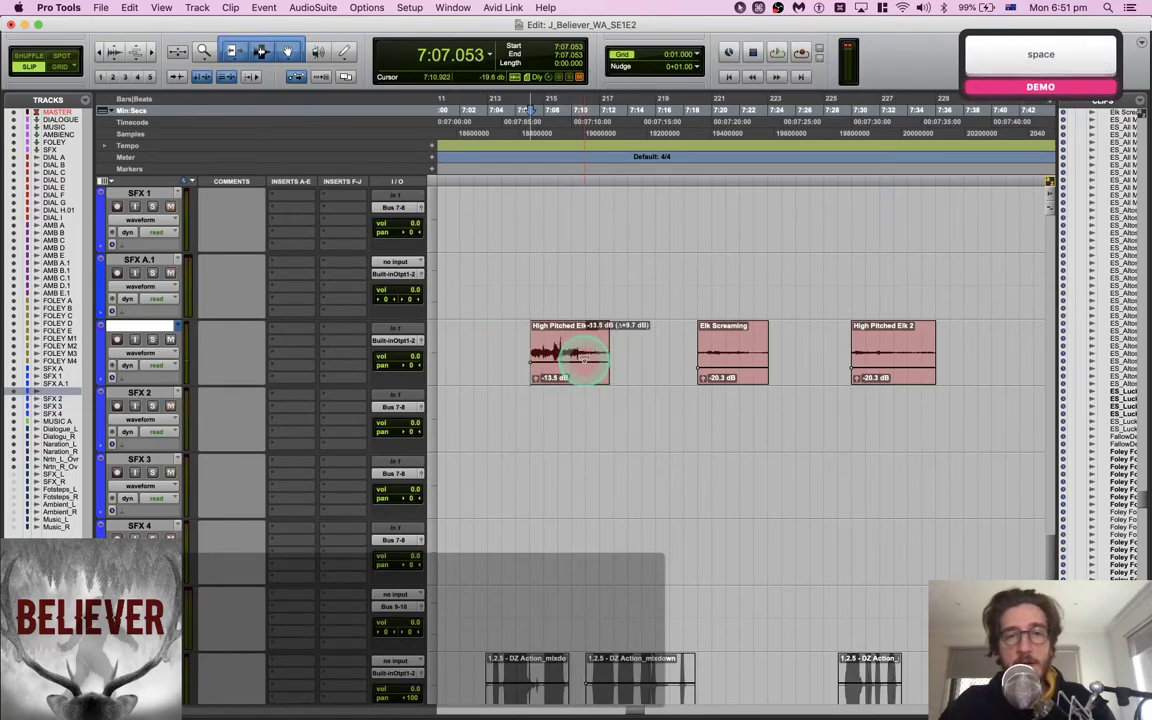
# Select the High Pitched Elk clip plus the empty space after it up to 7:17.632 and open the EchoBoy Jr AudioSuite delay
pyautogui.click(573, 345)
pyautogui.keyDown('shift'); pyautogui.click(666, 343); pyautogui.keyUp('shift')
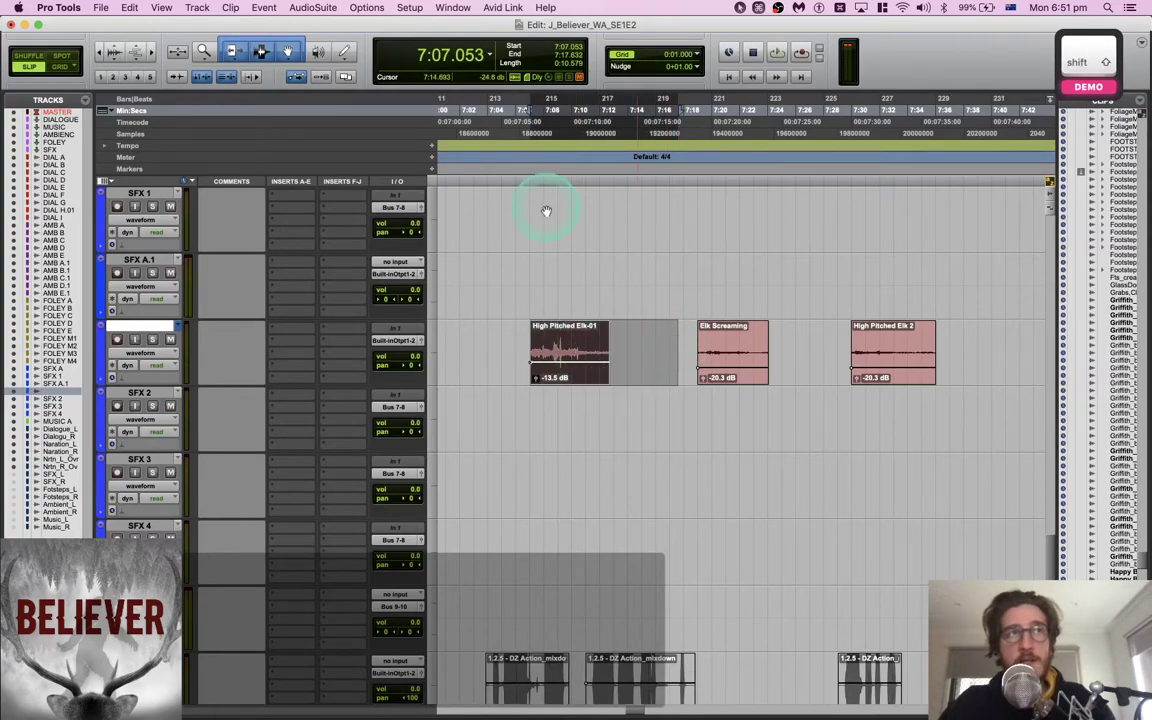
pyautogui.click(366, 8)
pyautogui.press('Down')
pyautogui.press('Down')
pyautogui.press('Down')
pyautogui.press('Down')
pyautogui.press('Right')
pyautogui.press('Down')
pyautogui.press('Down')
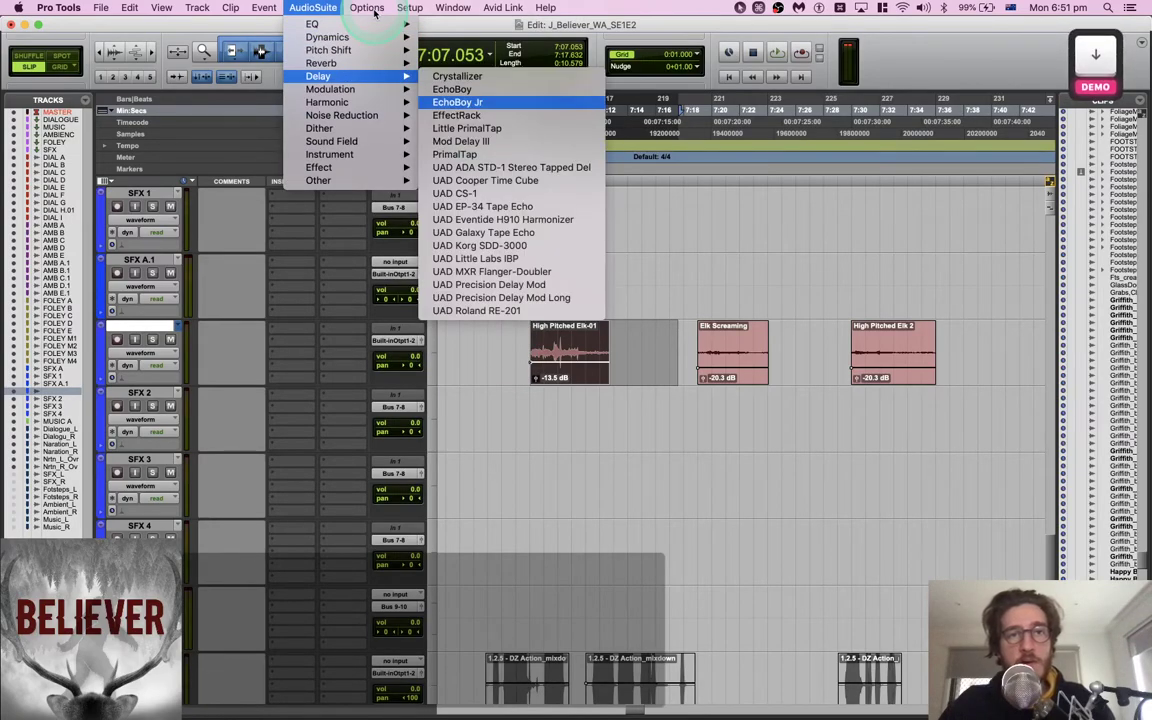
pyautogui.press('Return')
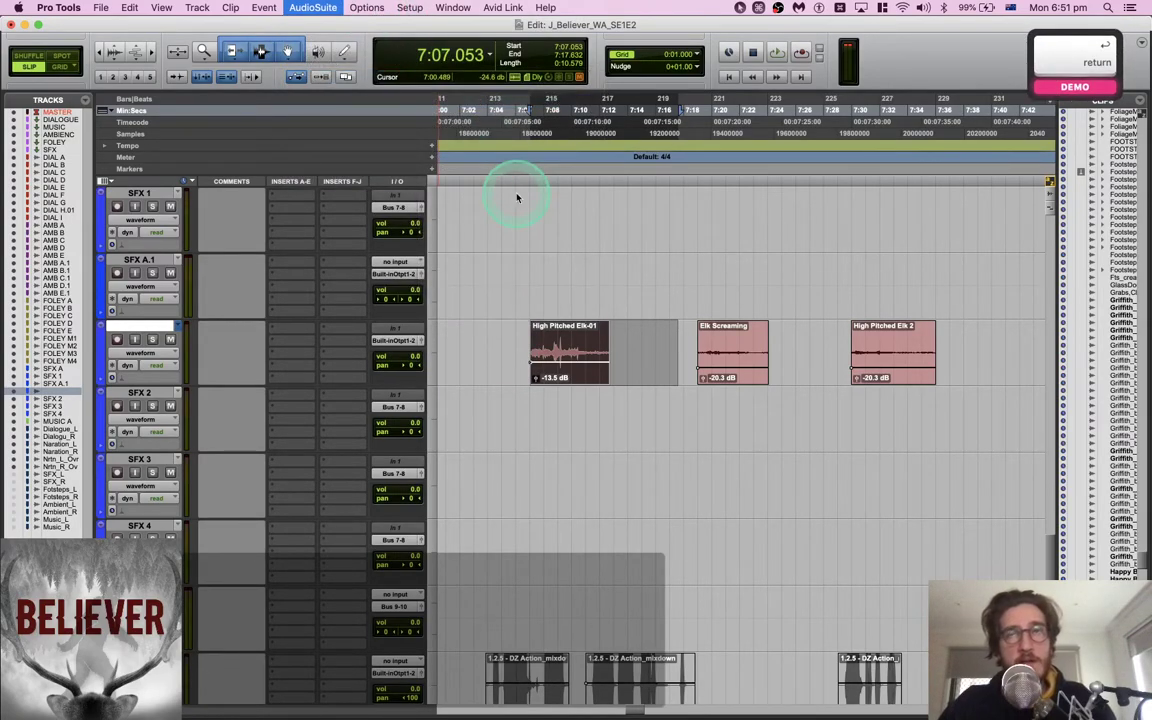
pyautogui.click(600, 256)
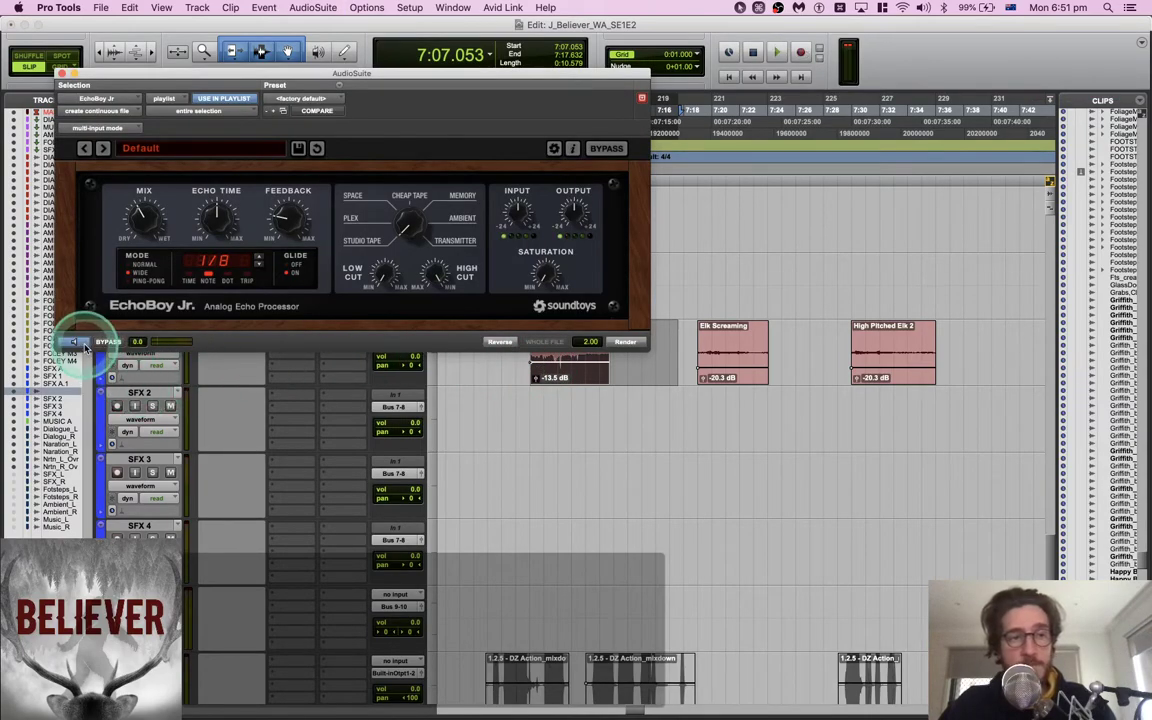
# Preview EchoBoy Jr on the selection, setting a mostly wet mix and a 1/1 note echo, and uncover the clips
pyautogui.click(77, 342)
pyautogui.moveTo(154, 216); pyautogui.dragTo(159, 154)
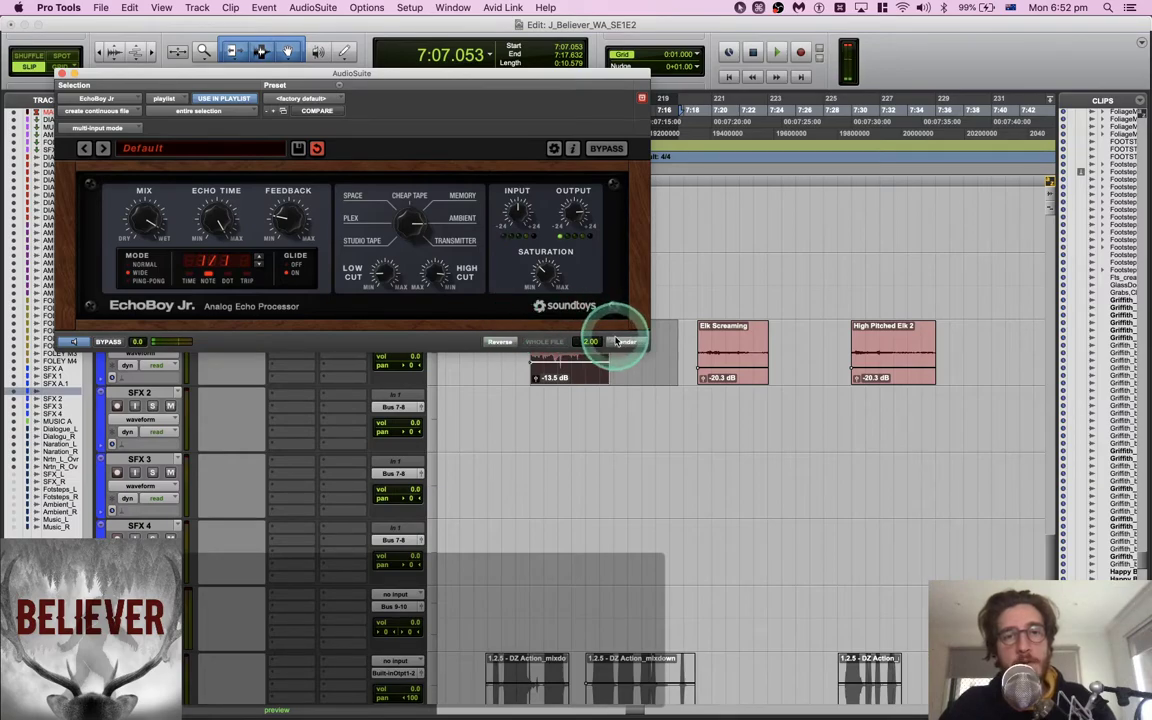
pyautogui.moveTo(95, 75); pyautogui.dragTo(489, 476)
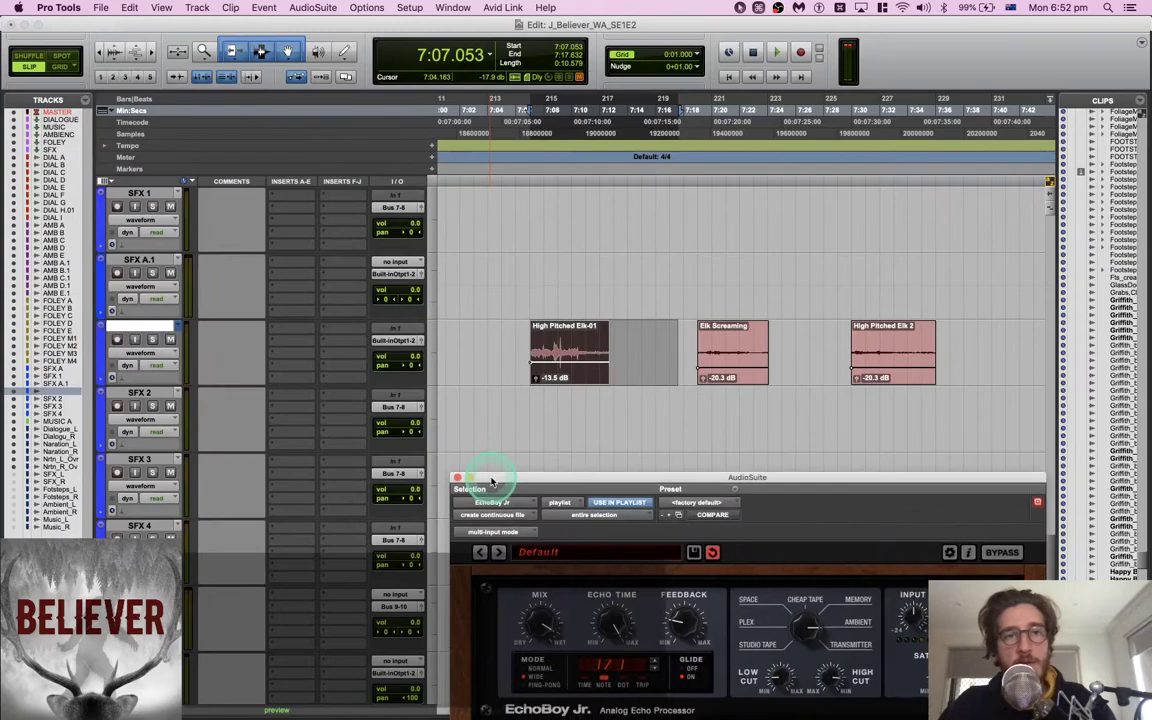
# Send the selected elk audio to iZotope RX 7 for repair through RX Connect and play it from about 2.8 s
pyautogui.hotkey('alt', 'shift', 'r')
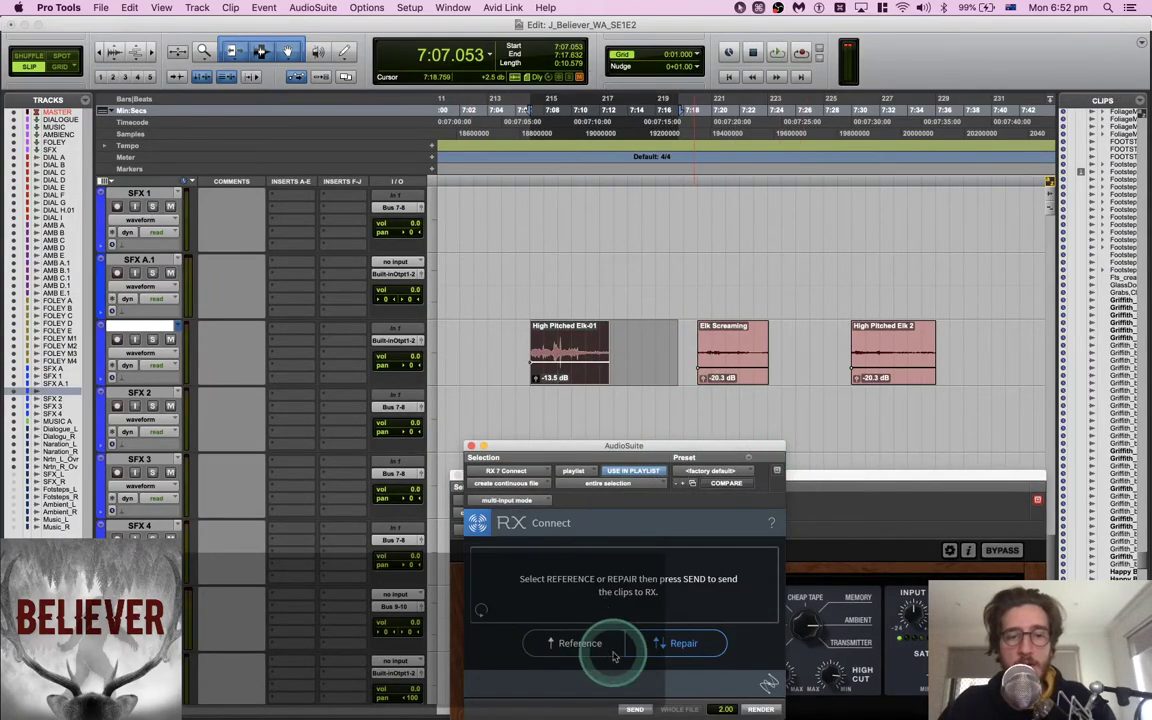
pyautogui.click(637, 707)
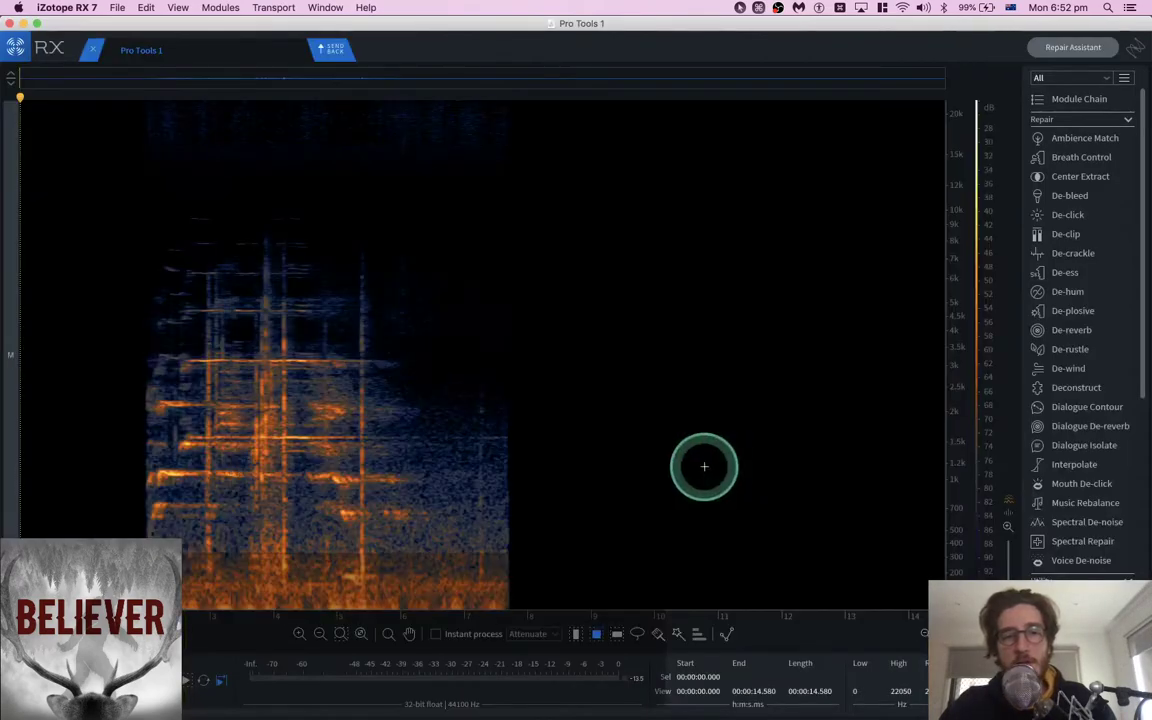
pyautogui.click(197, 407)
pyautogui.press('space')
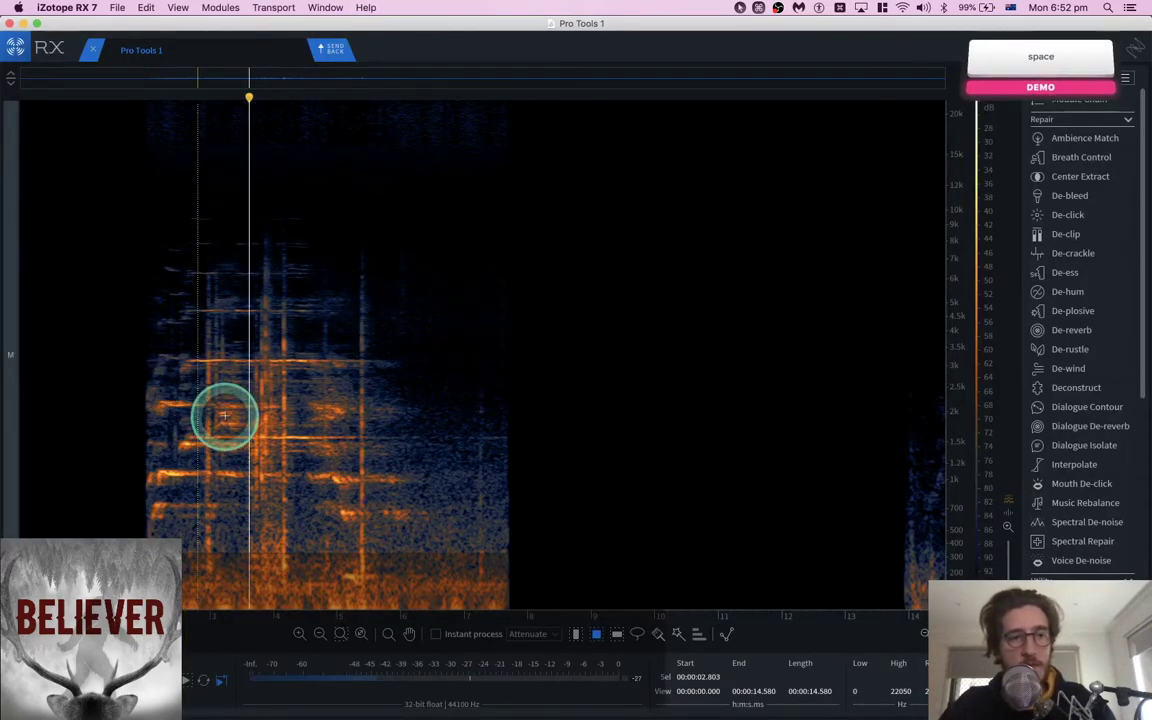
# Remove the vertical click at about 2.95 s, between roughly 274 and 8109 Hz, using Spectral Repair in Replace mode
pyautogui.scroll(5, 224, 411)
pyautogui.moveTo(128, 562); pyautogui.dragTo(140, 240)
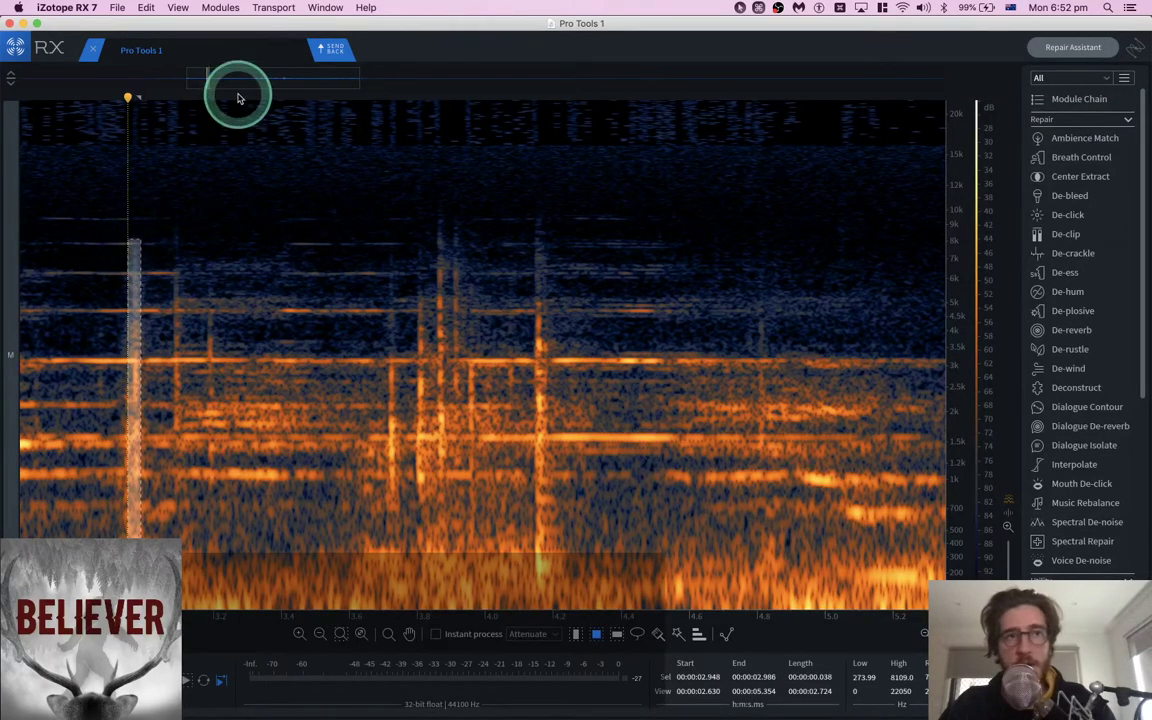
pyautogui.click(271, 8)
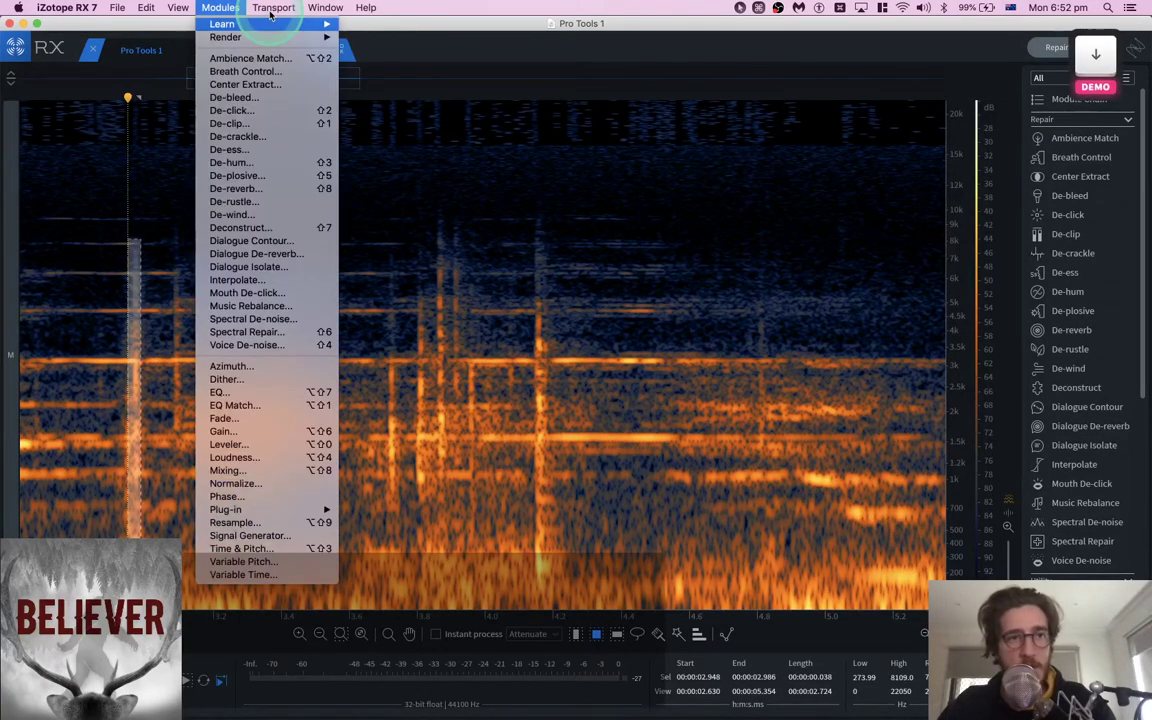
pyautogui.press('Down')
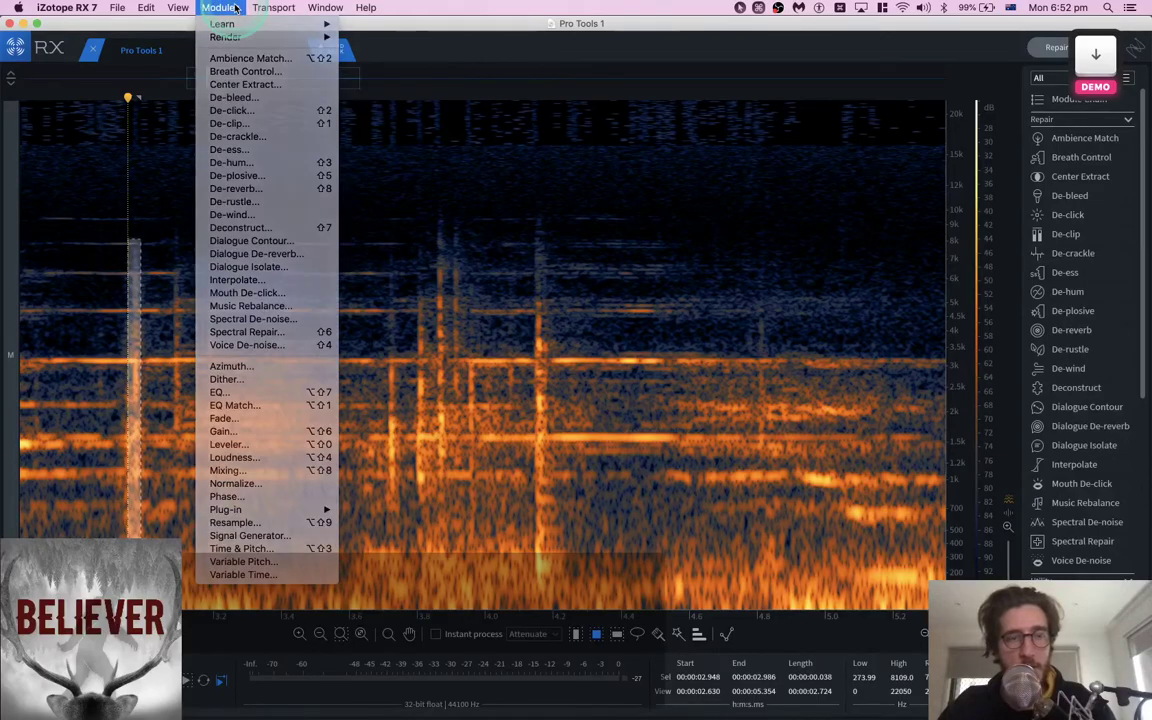
pyautogui.hotkey('shift', '6')
pyautogui.click(860, 230)
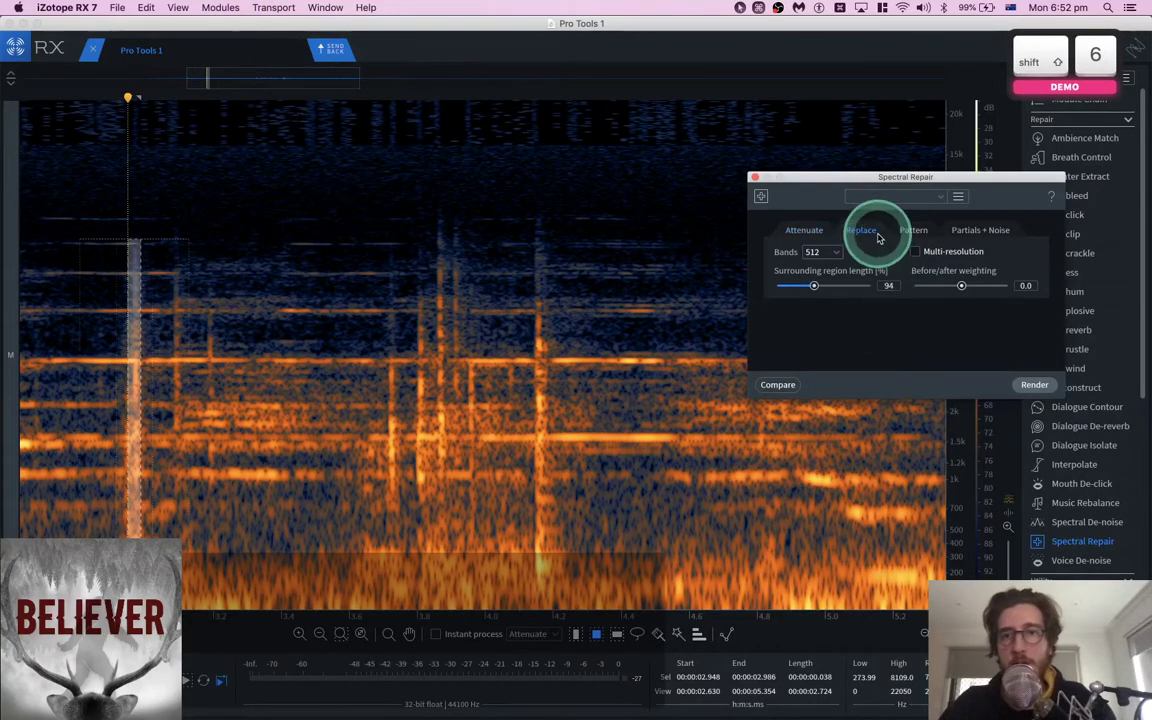
pyautogui.click(1034, 384)
# Replace the two shorter clicks at about 3.08 s and 3.18 s with Spectral Repair
pyautogui.click(243, 292)
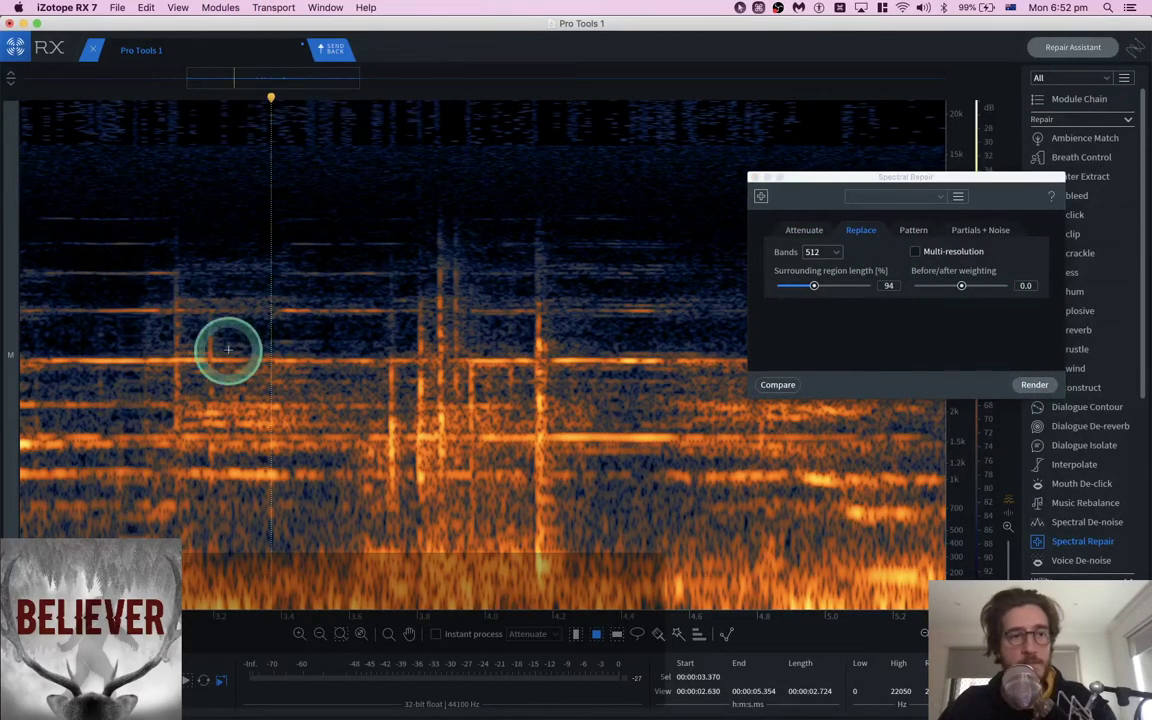
pyautogui.click(173, 430)
pyautogui.moveTo(173, 430); pyautogui.dragTo(181, 266)
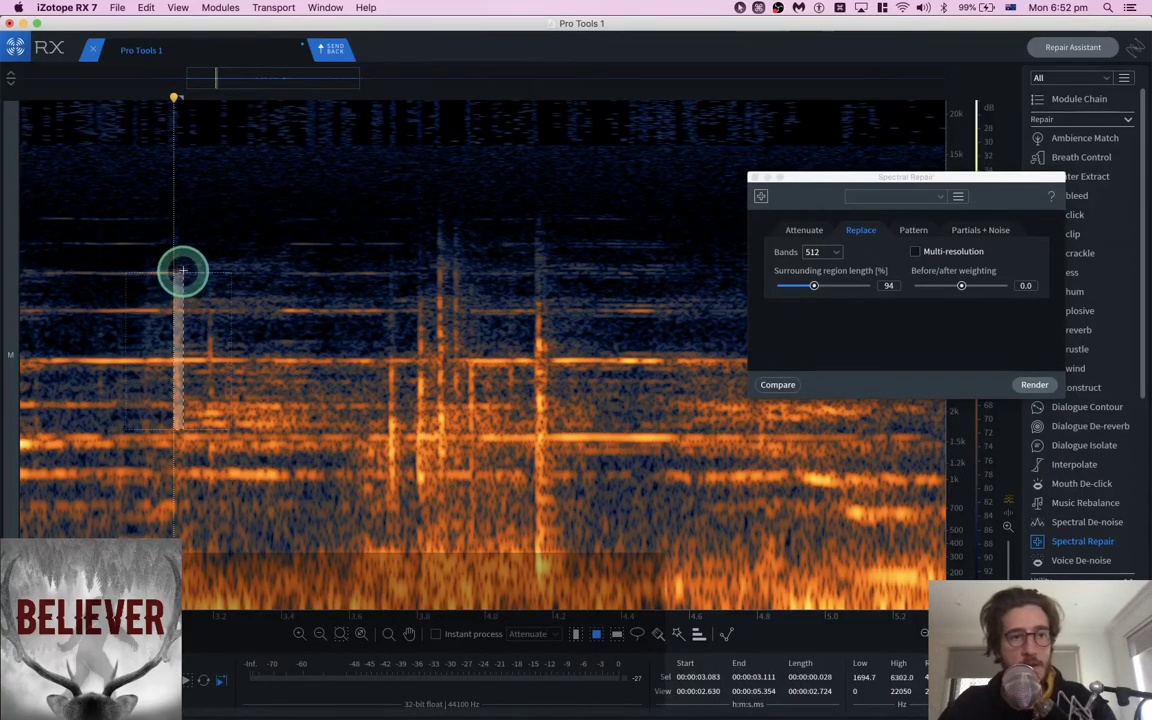
pyautogui.click(1007, 389)
pyautogui.click(288, 334)
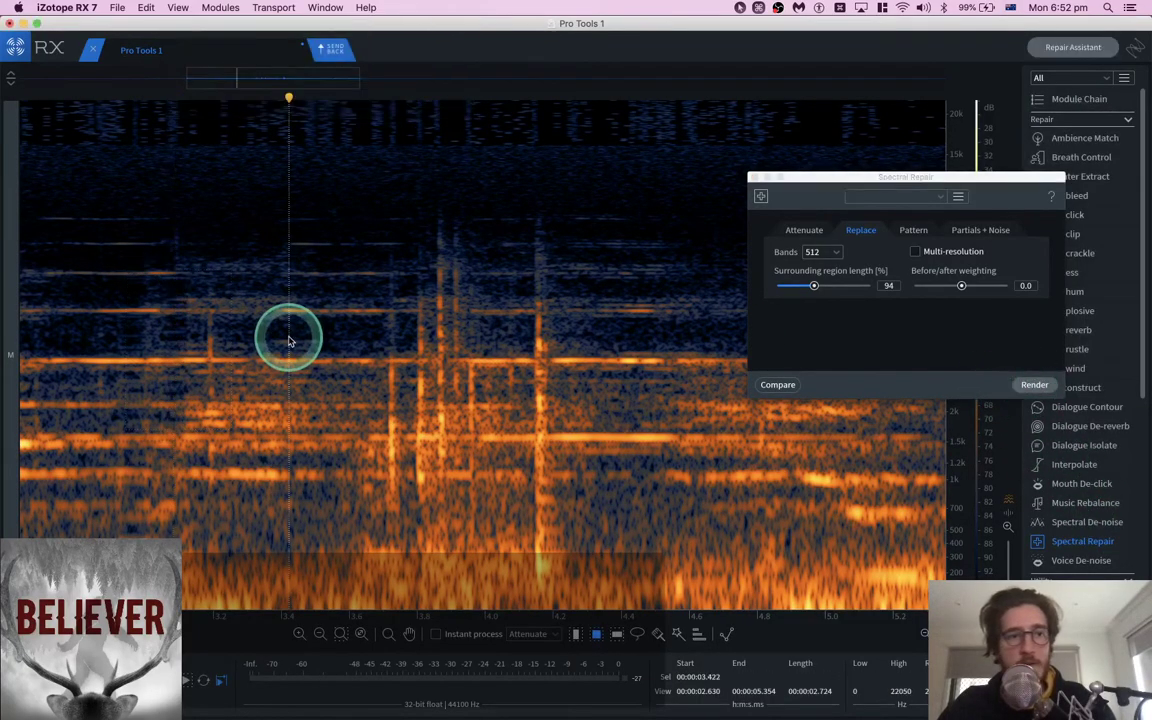
pyautogui.moveTo(206, 319); pyautogui.dragTo(218, 476)
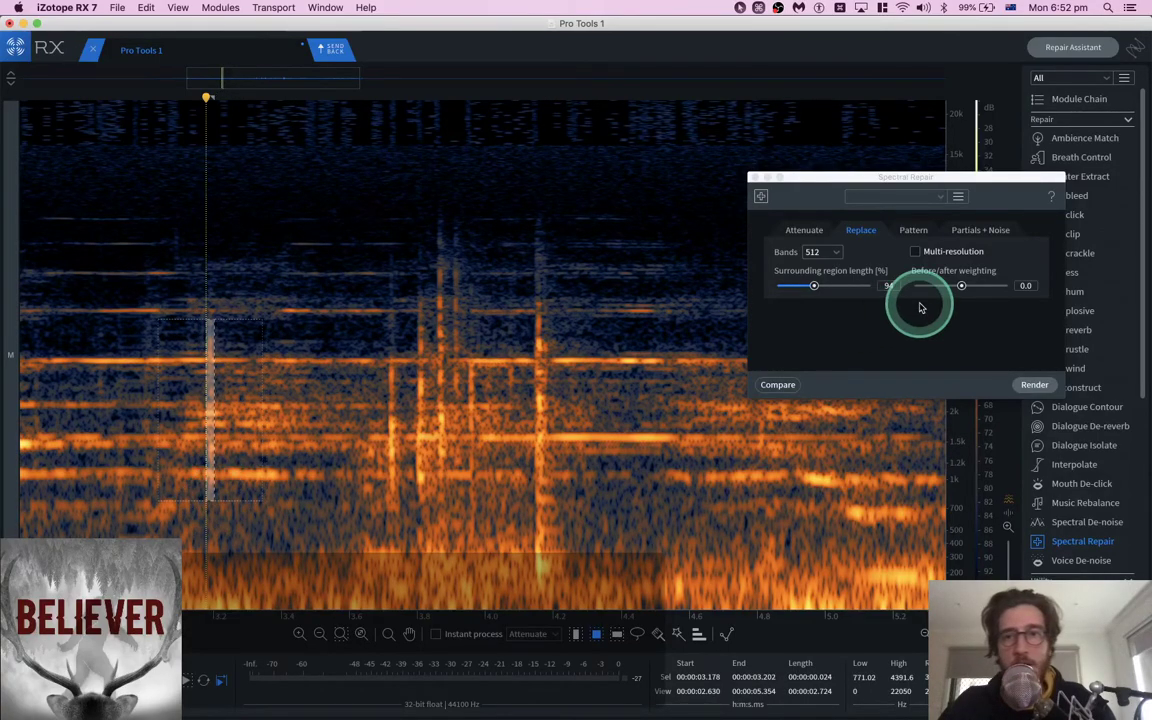
pyautogui.click(1032, 386)
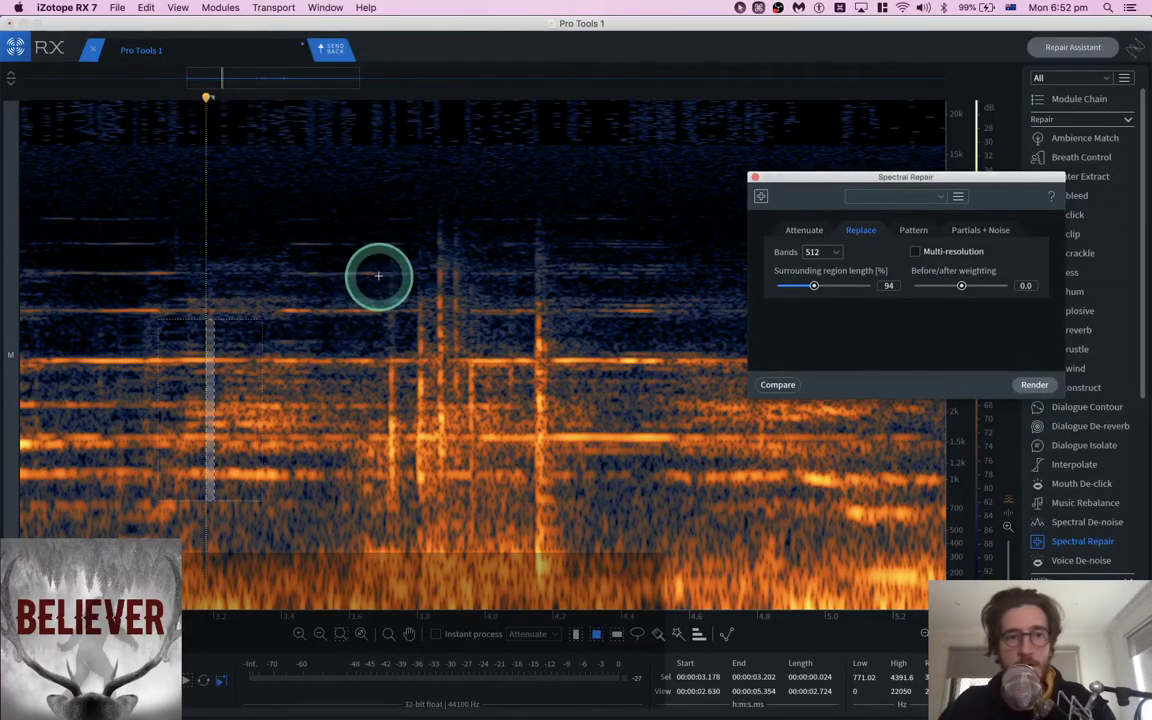
# Replace the four vertical clicks between about 3.7 s and 3.9 s one by one with Spectral Repair
pyautogui.moveTo(388, 275); pyautogui.dragTo(400, 515)
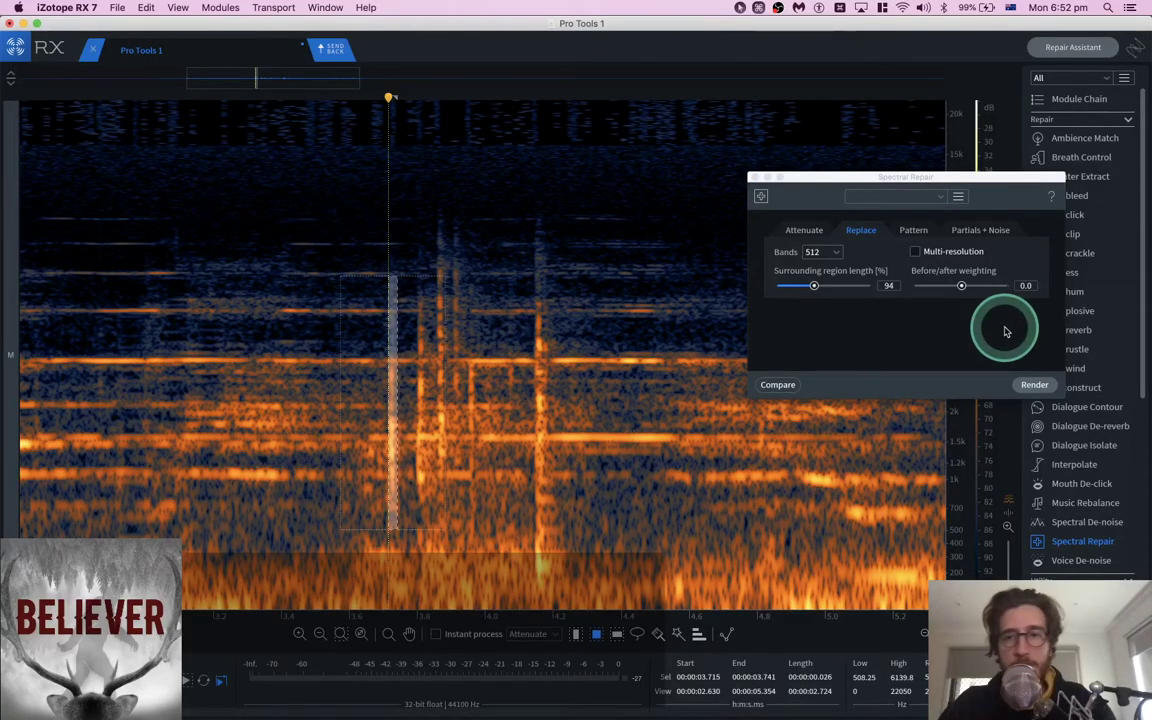
pyautogui.click(1030, 385)
pyautogui.moveTo(413, 292); pyautogui.dragTo(425, 498)
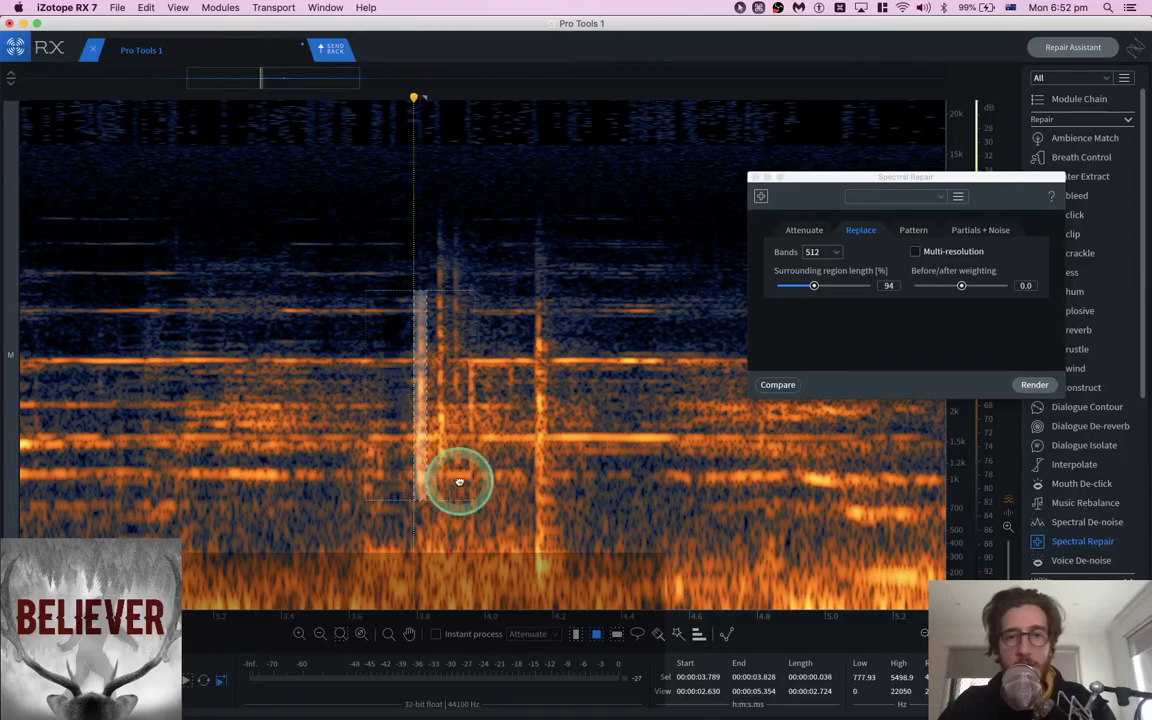
pyautogui.click(1034, 385)
pyautogui.moveTo(436, 231); pyautogui.dragTo(448, 510)
pyautogui.click(1034, 385)
pyautogui.moveTo(455, 234); pyautogui.dragTo(459, 456)
pyautogui.click(1034, 385)
# Replace the narrow click at about 3.95 s and the tall one near 4.15 s with Spectral Repair, playing the audio in between
pyautogui.click(523, 290)
pyautogui.moveTo(469, 363); pyautogui.dragTo(473, 525)
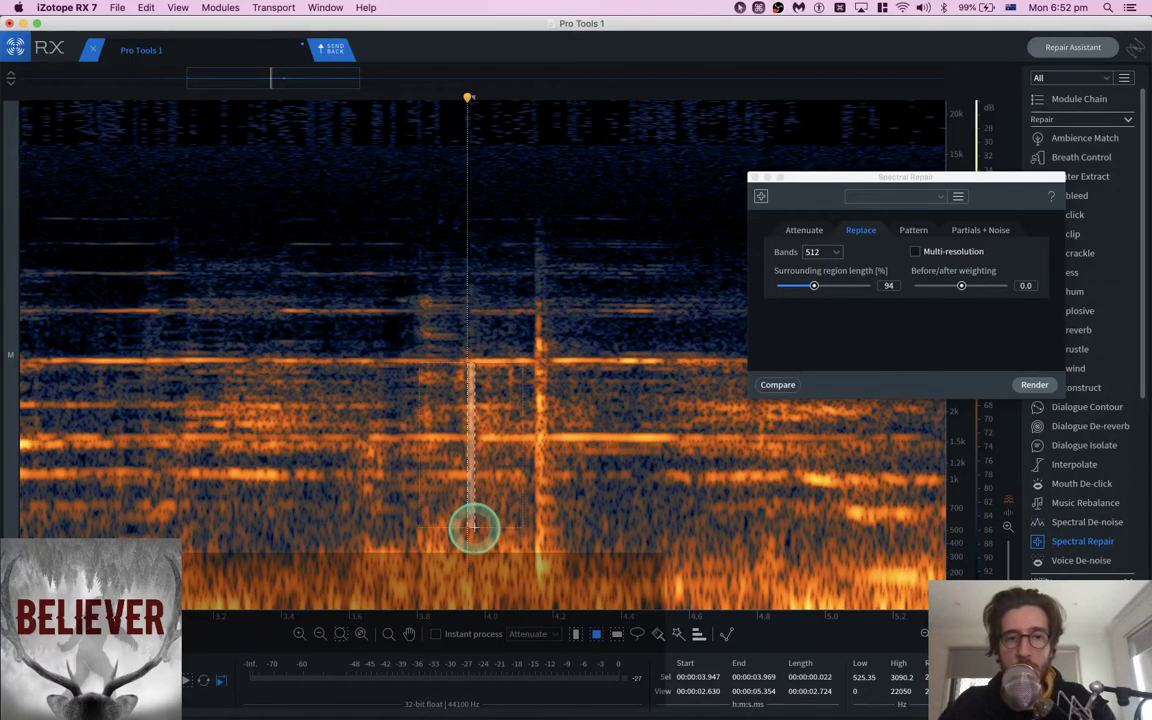
pyautogui.click(1030, 385)
pyautogui.click(497, 386)
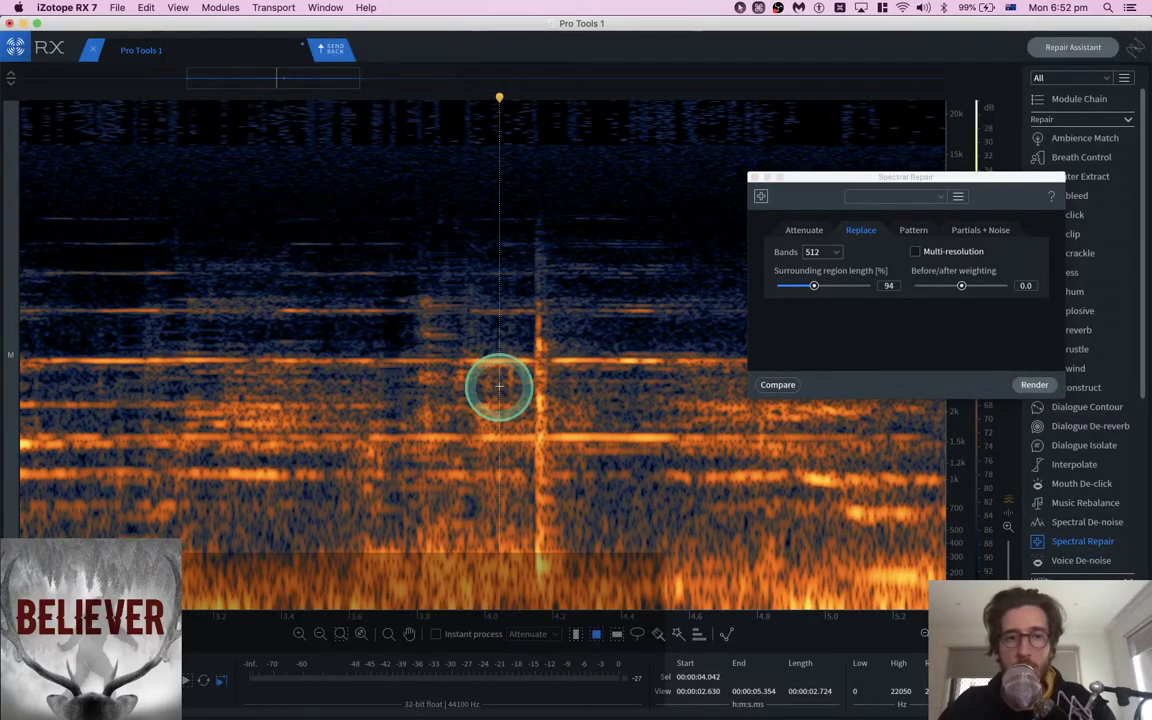
pyautogui.press('space')
pyautogui.press('space')
pyautogui.moveTo(532, 219); pyautogui.dragTo(547, 598)
pyautogui.click(1030, 385)
# Play on through the recording and replace the clicks at about 5.37 s and 7.24 s with Spectral Repair
pyautogui.press('space')
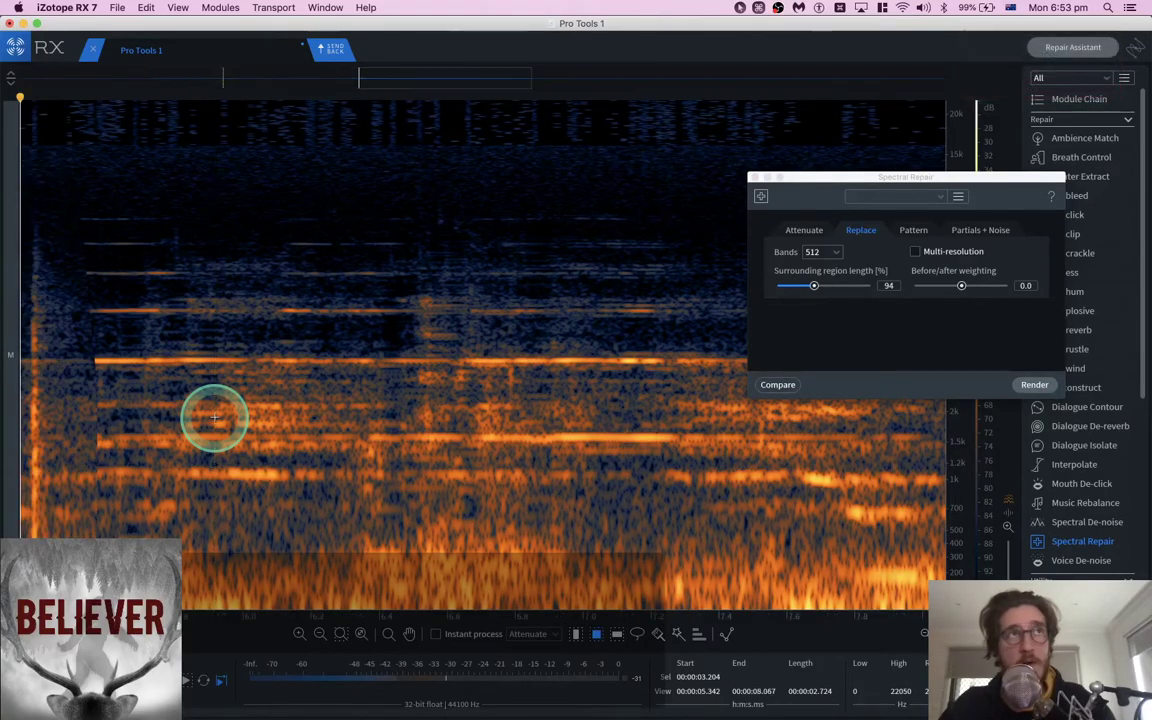
pyautogui.moveTo(30, 233); pyautogui.dragTo(37, 533)
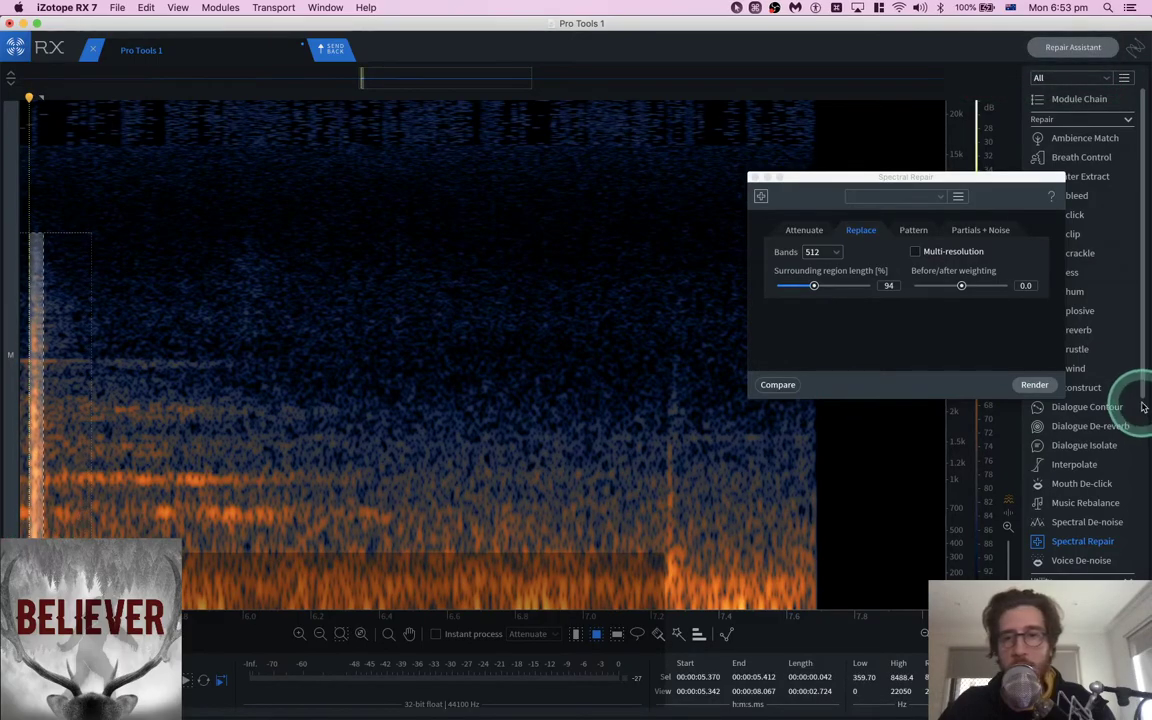
pyautogui.click(606, 388)
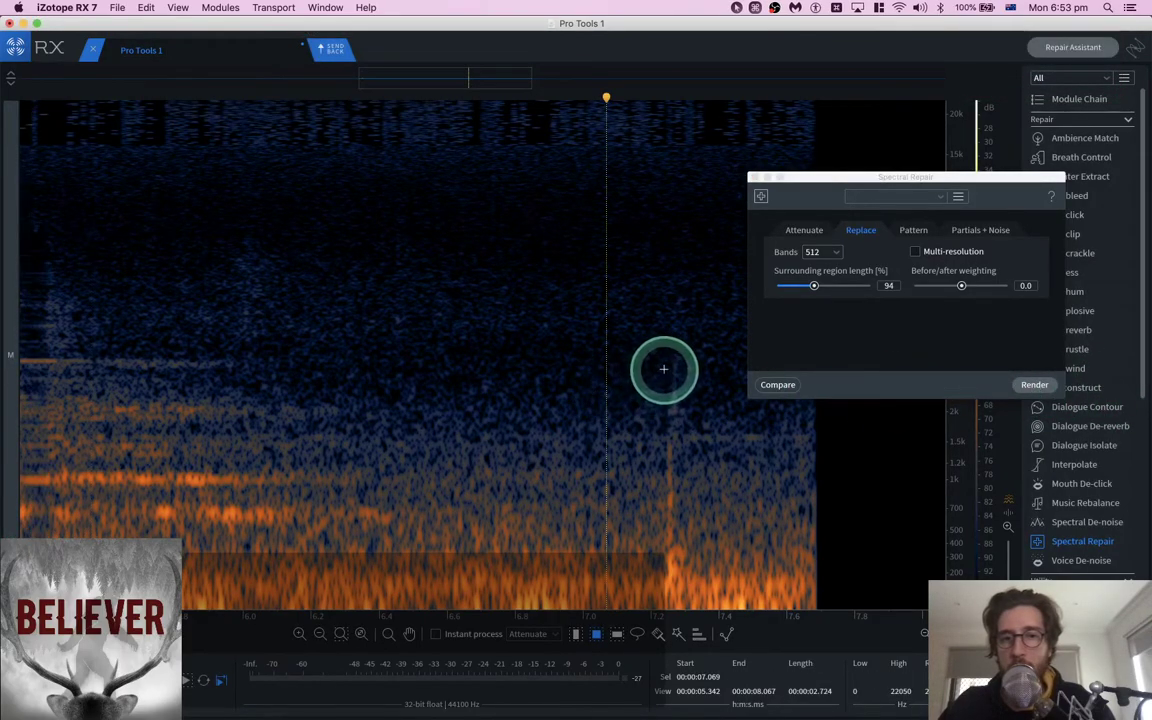
pyautogui.moveTo(664, 368); pyautogui.dragTo(684, 583)
pyautogui.click(1022, 382)
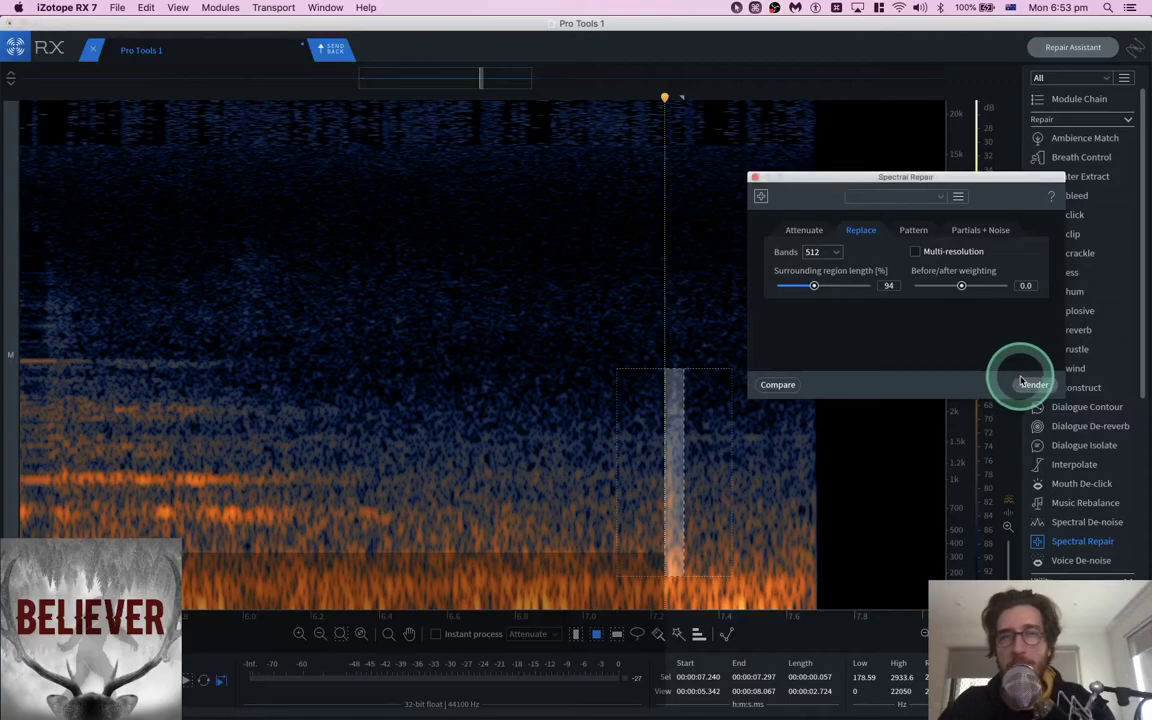
# Audition the repaired audio, send it back to Pro Tools and render it over the selection with RX Connect
pyautogui.click(77, 218)
pyautogui.press('space')
pyautogui.click(330, 50)
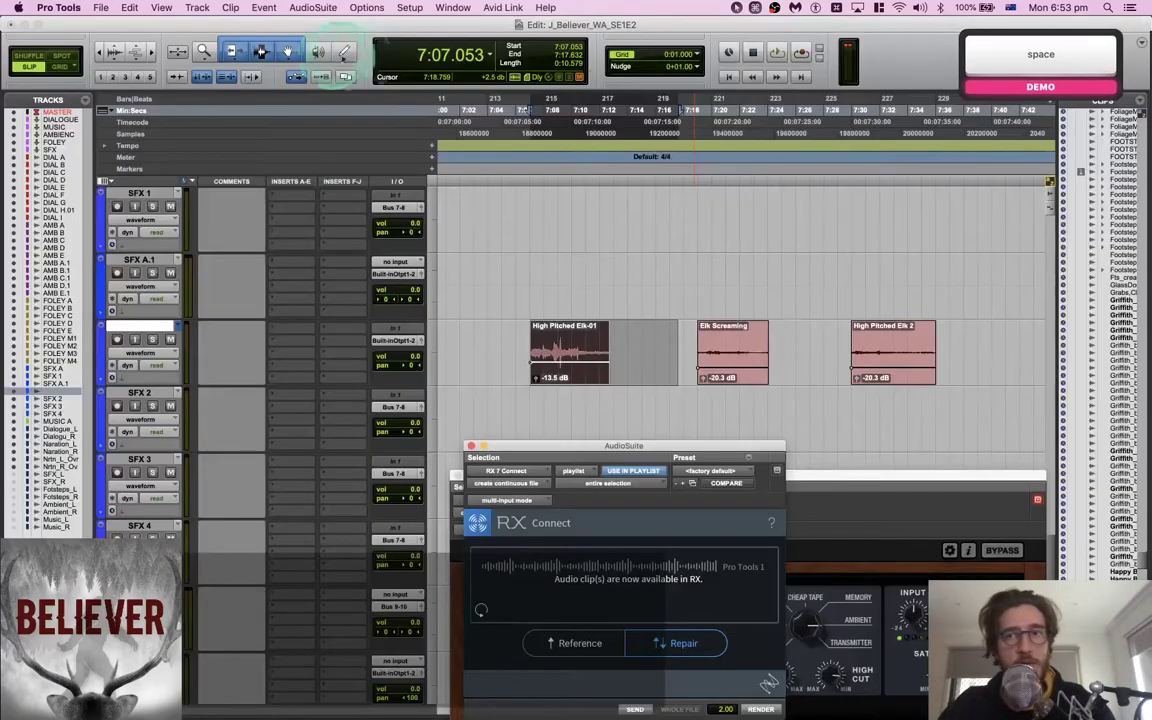
pyautogui.click(762, 709)
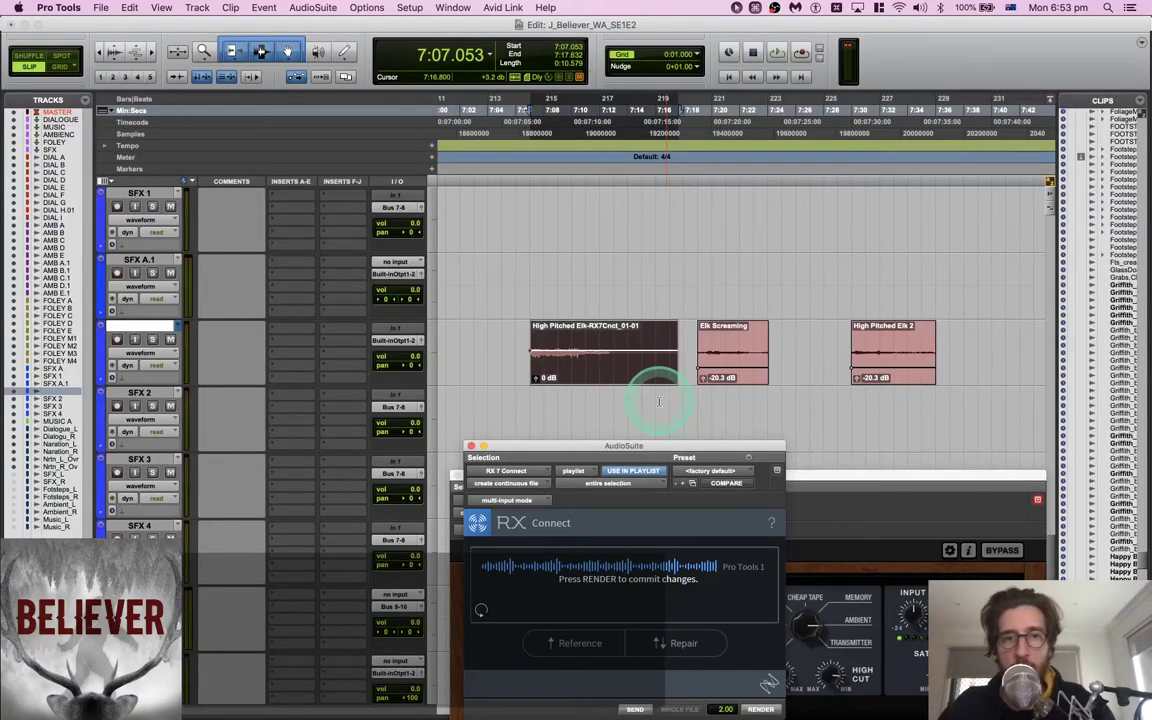
# Bring the EchoBoy Jr window into view and render its echo onto the repaired elk clip
pyautogui.moveTo(931, 487); pyautogui.dragTo(946, 134)
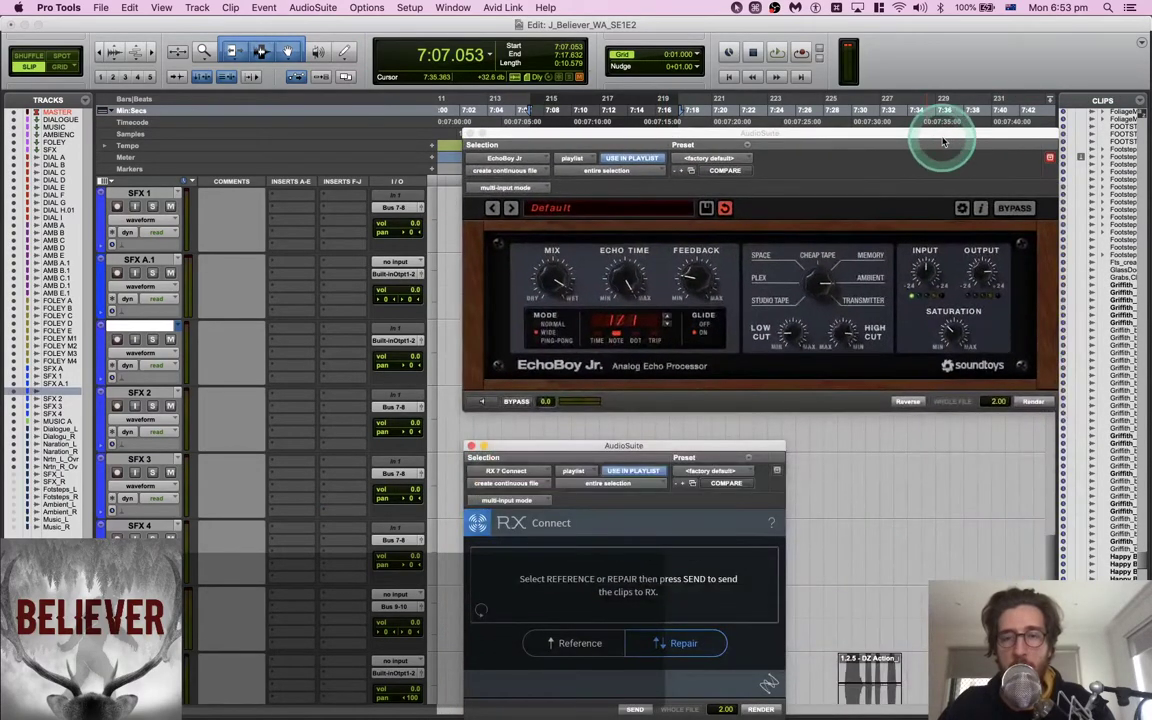
pyautogui.click(1033, 401)
# Uncover the timeline, audition the echoed elk clip and lower its clip gain to -14.5 dB
pyautogui.moveTo(707, 130); pyautogui.dragTo(707, 501)
pyautogui.press('space')
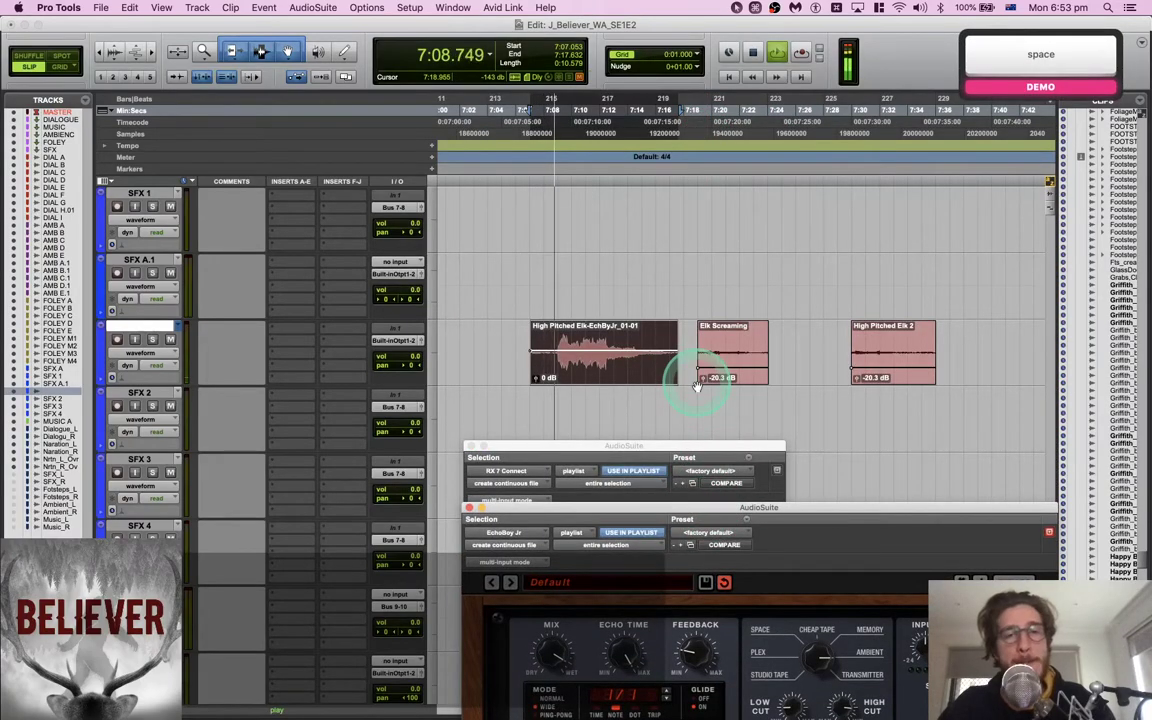
pyautogui.moveTo(643, 372); pyautogui.dragTo(612, 360)
pyautogui.press('space')
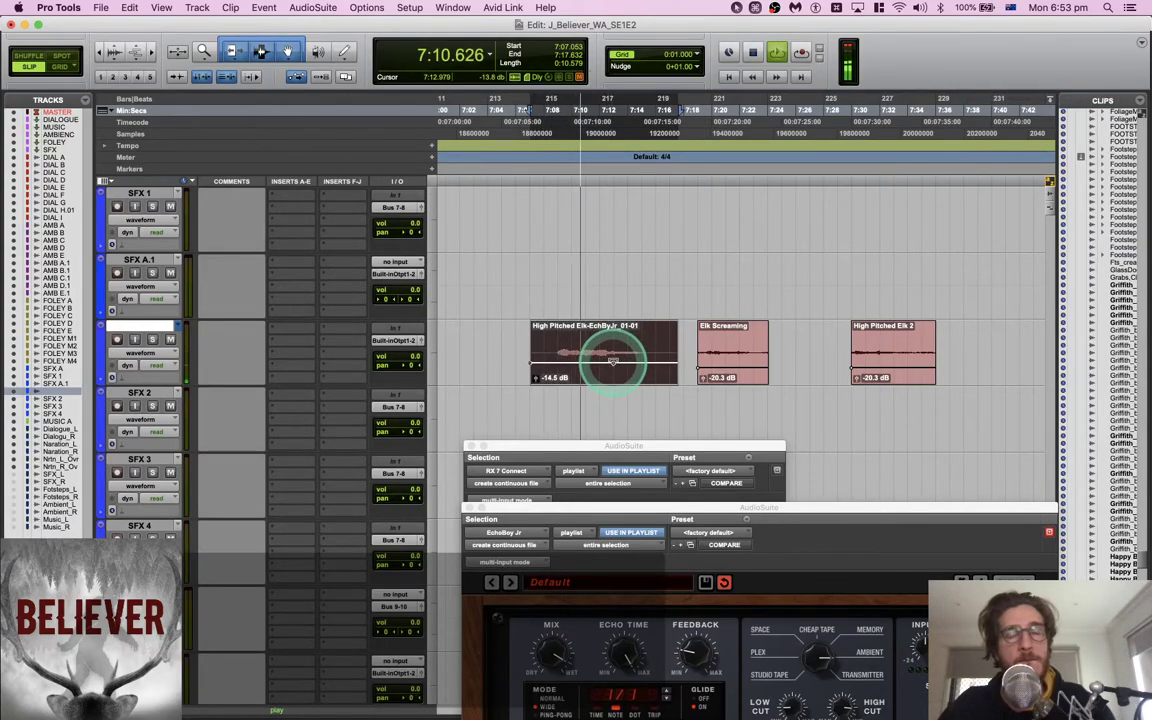
# Raise the echoed elk clip's gain slightly and listen to it from 7:13.812
pyautogui.click(625, 346)
pyautogui.moveTo(633, 358); pyautogui.dragTo(633, 356)
pyautogui.hscroll(3, 633, 357)
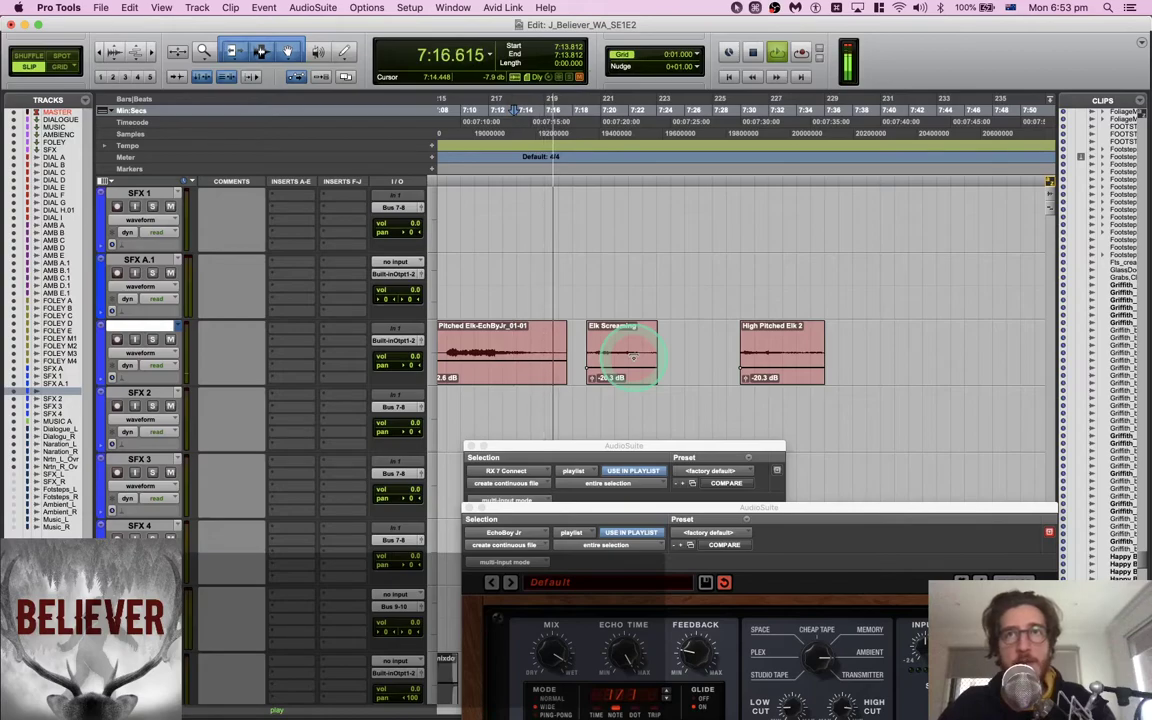
# Stop playback and fade out the Elk Screaming clip from 7:20.226 to its end
pyautogui.press('space')
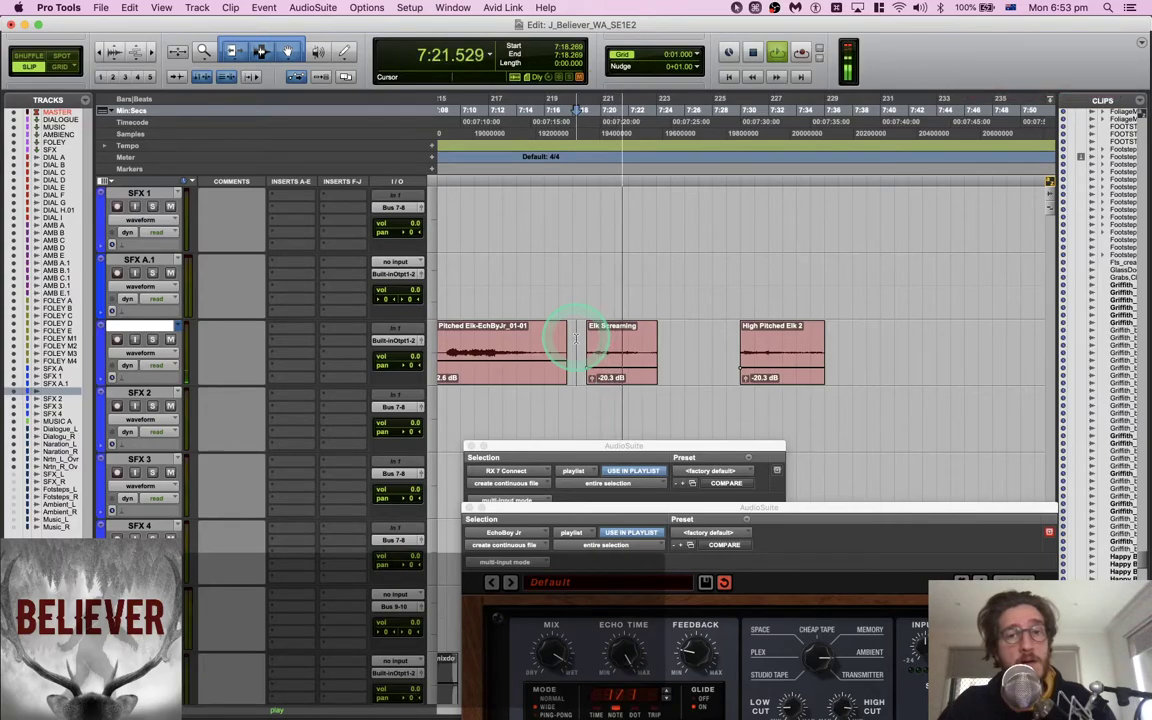
pyautogui.moveTo(672, 350); pyautogui.dragTo(603, 347)
pyautogui.press('f')
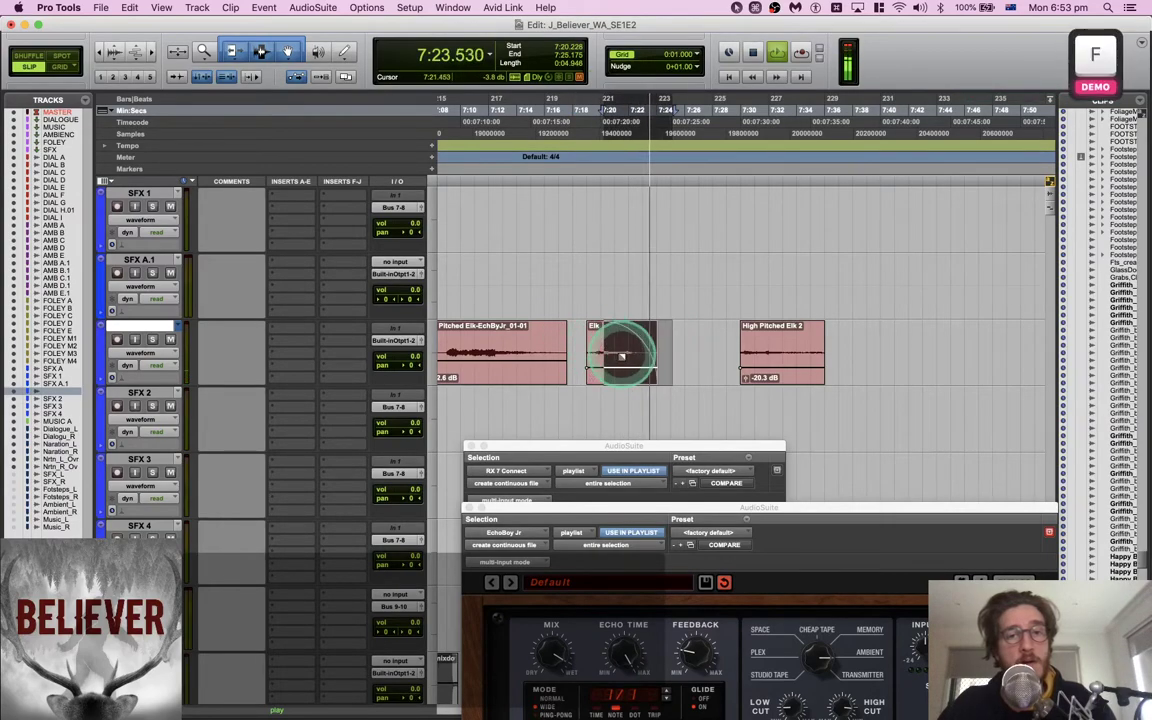
pyautogui.click(675, 331)
# Audition the High Pitched Elk 2 clip from 7:29.975, briefly soloing its track
pyautogui.hscroll(3, 671, 332)
pyautogui.click(666, 334)
pyautogui.press('space')
pyautogui.press('space')
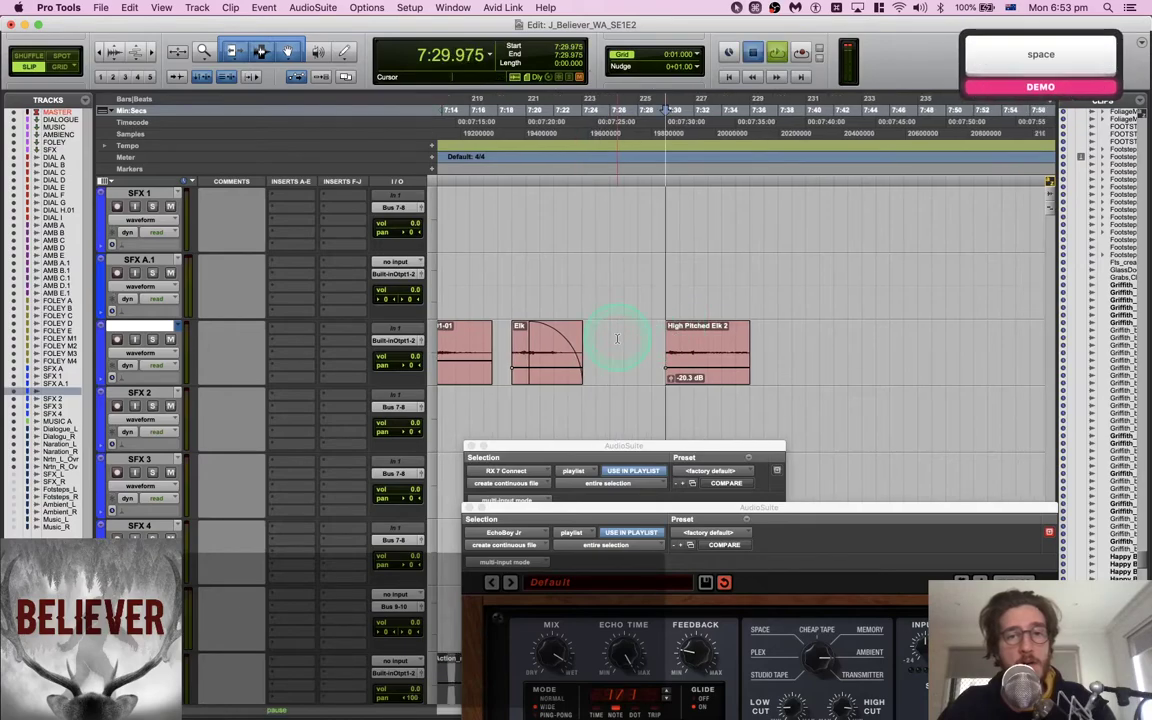
pyautogui.hscroll(3, 617, 338)
pyautogui.hotkey('shift', 's')
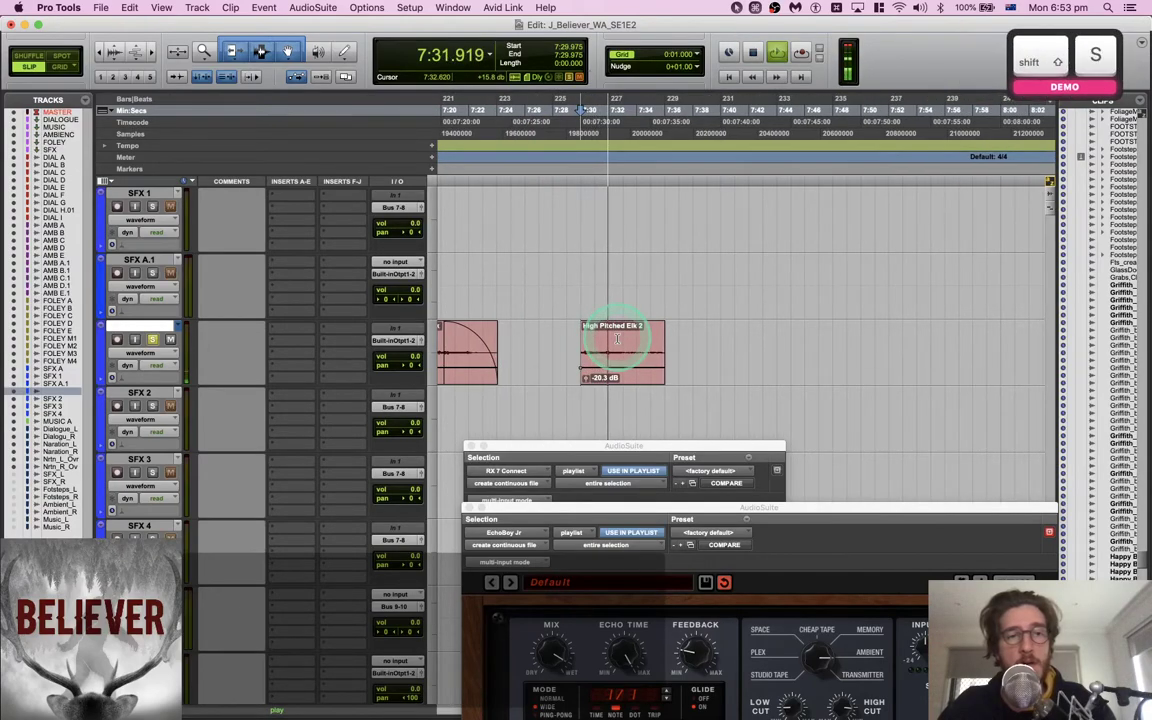
pyautogui.hotkey('shift', 's')
# Raise the High Pitched Elk 2 clip gain to +1.0 dB and audition it
pyautogui.moveTo(625, 368); pyautogui.dragTo(624, 348)
pyautogui.press('space')
pyautogui.press('space')
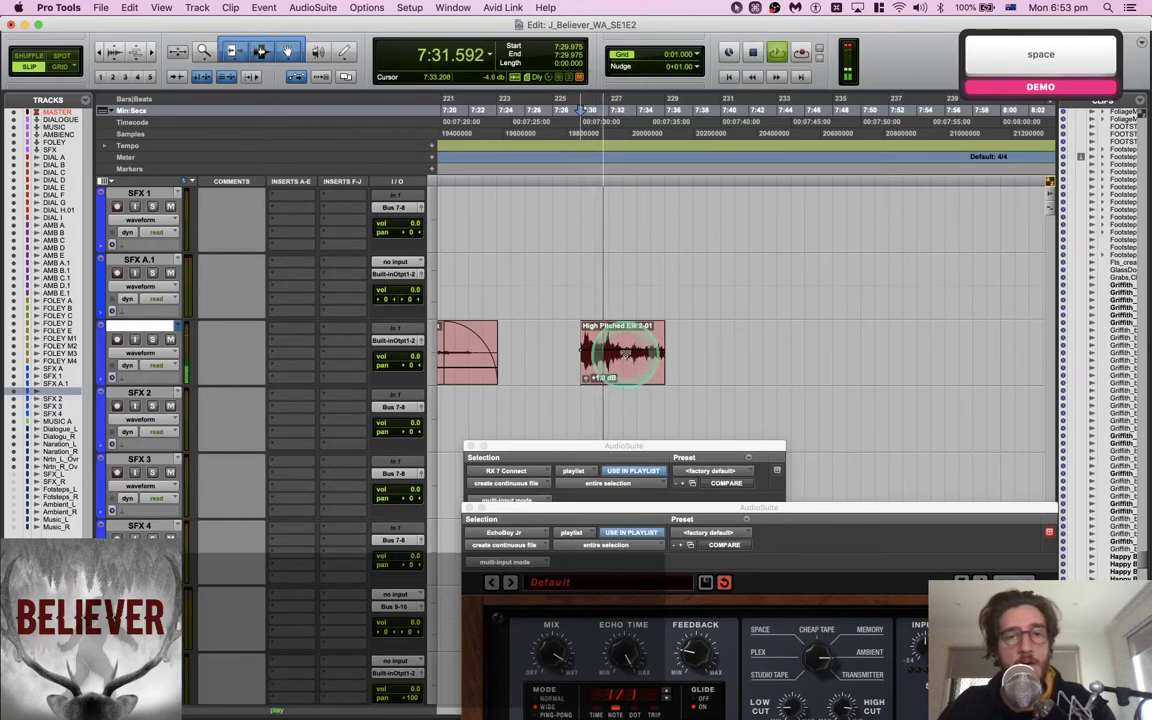
# Move RX Connect clear of the clip and send High Pitched Elk 2 to RX for repair
pyautogui.press('space')
pyautogui.moveTo(650, 446); pyautogui.dragTo(848, 244)
pyautogui.click(833, 505)
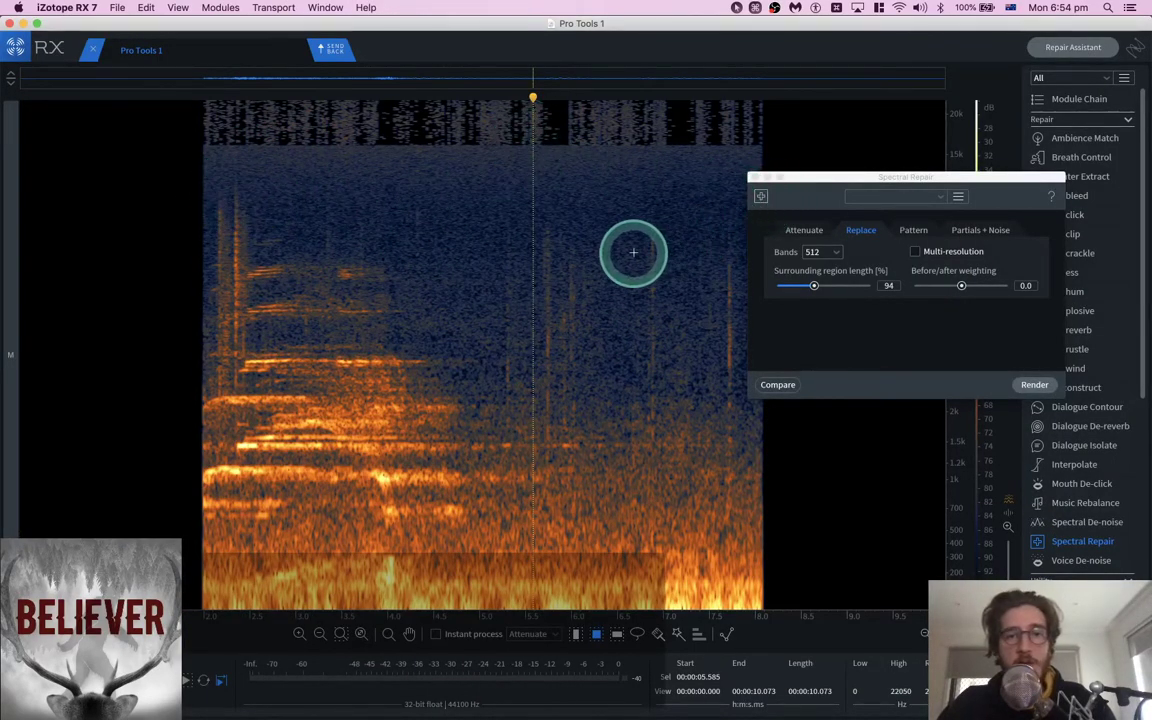
# Learn a noise profile from 6.234 to 6.824 s, render Spectral De-noise over the whole file and audition it
pyautogui.moveTo(593, 298); pyautogui.dragTo(645, 298)
pyautogui.click(1087, 524)
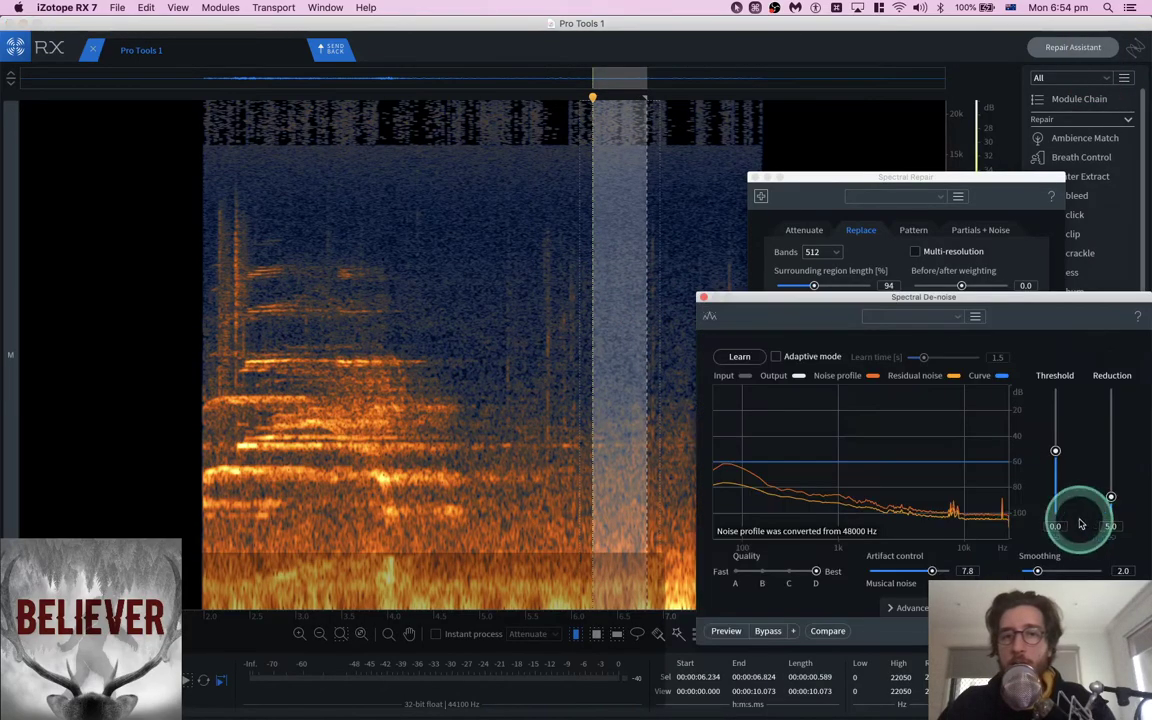
pyautogui.click(740, 356)
pyautogui.press('super+a')
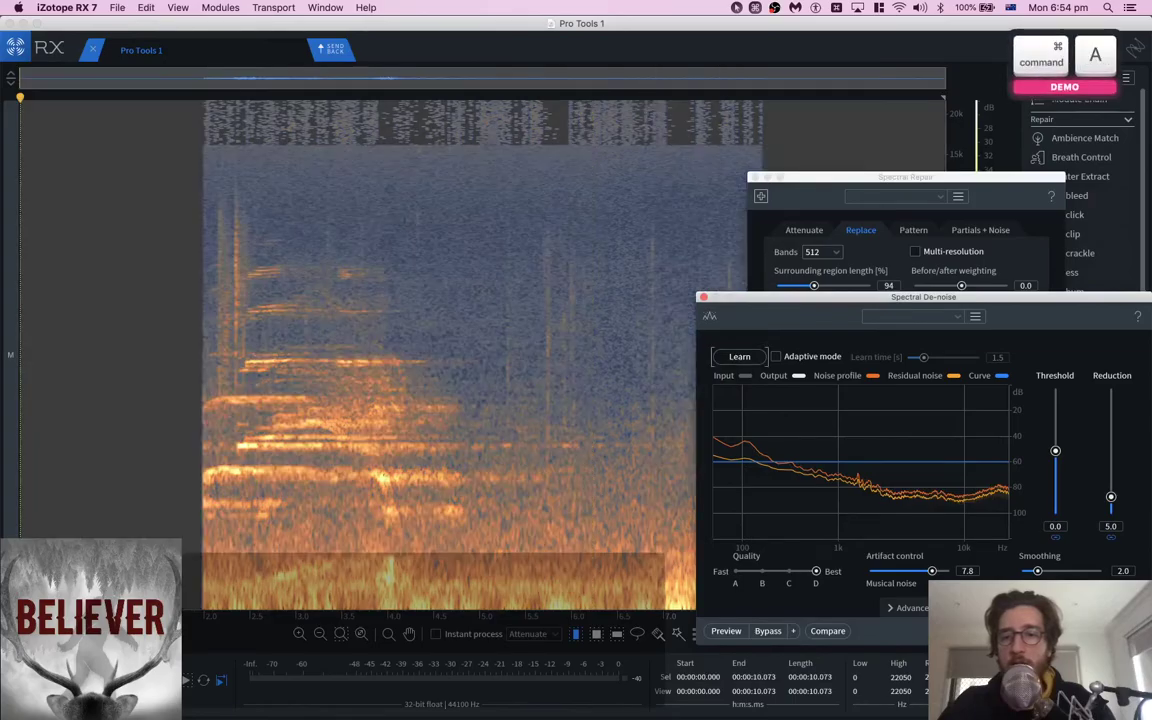
pyautogui.click(1107, 630)
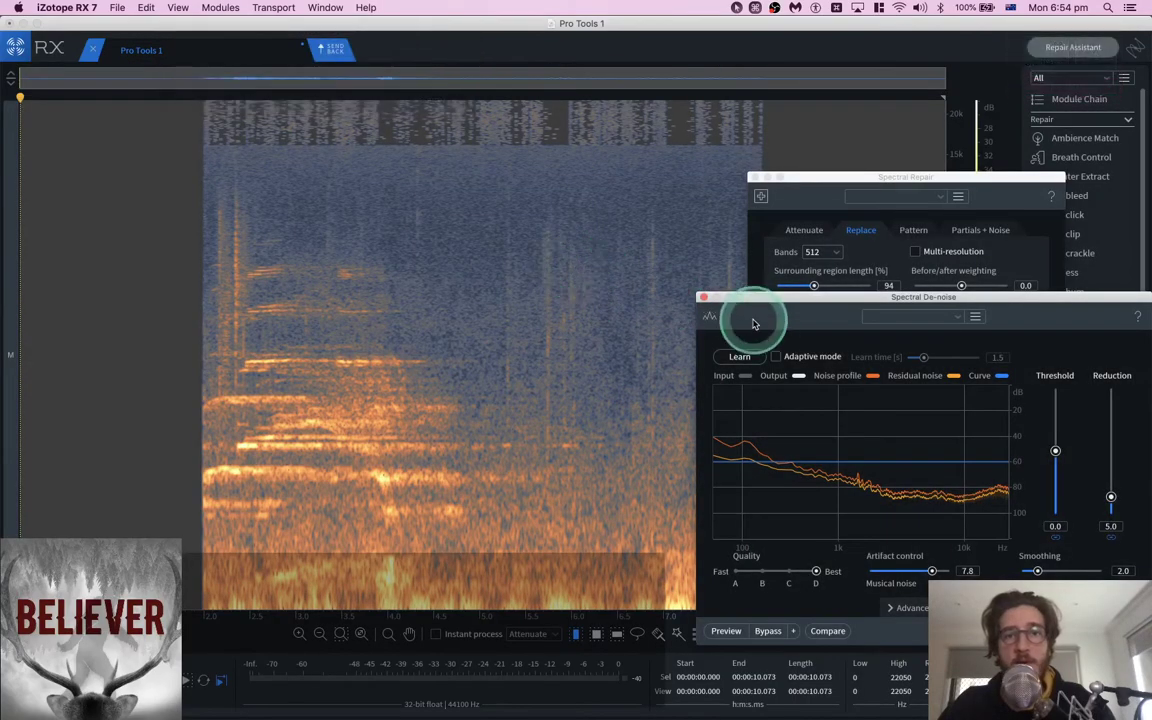
pyautogui.click(703, 298)
pyautogui.click(148, 332)
pyautogui.press('space')
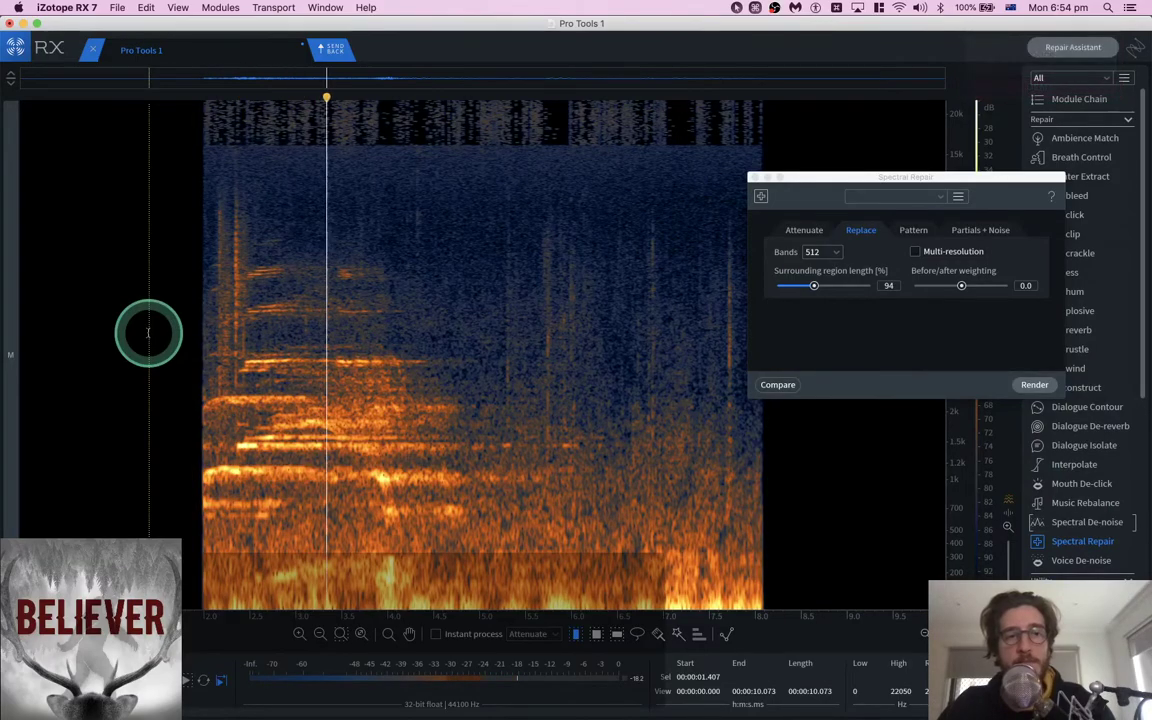
# Render a second Spectral De-noise pass over the whole file and audition the result from 1.847 s
pyautogui.press('super+a')
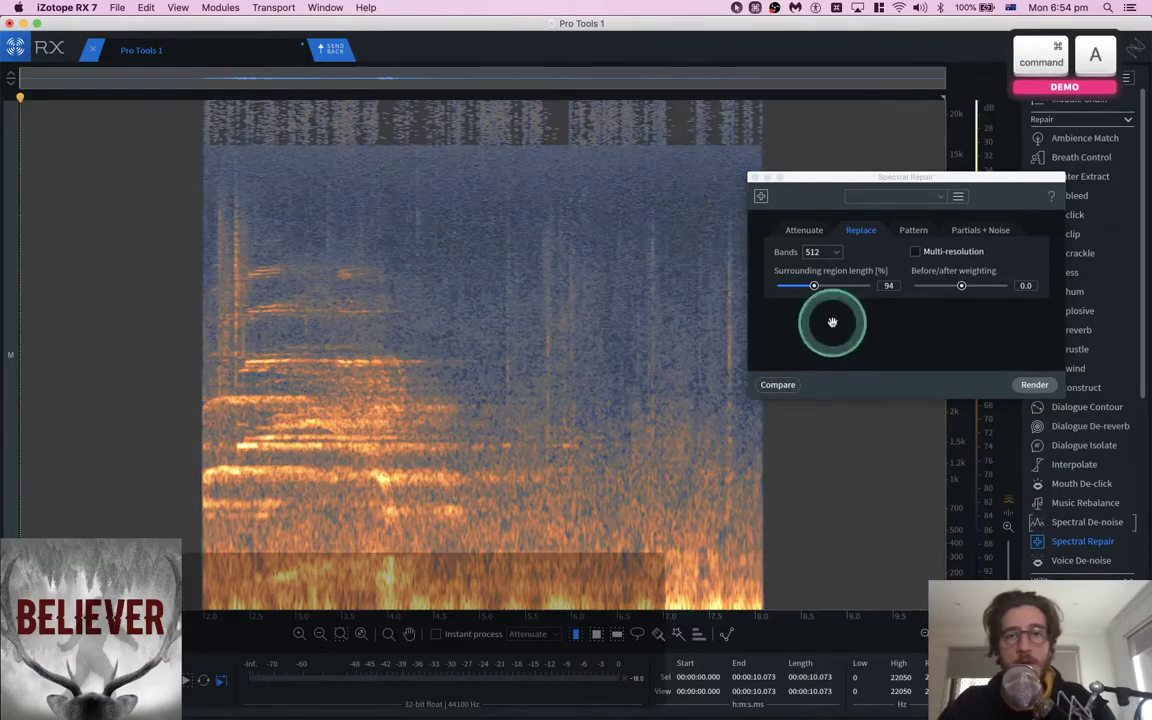
pyautogui.click(1083, 526)
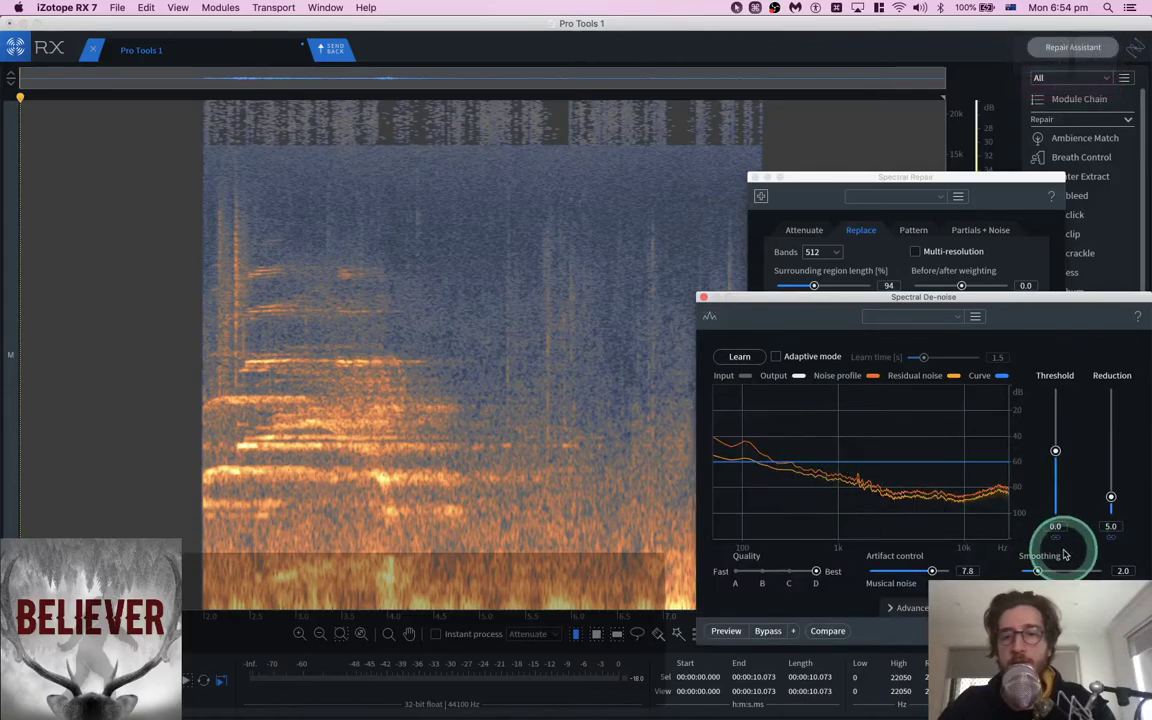
pyautogui.click(188, 372)
pyautogui.press('space')
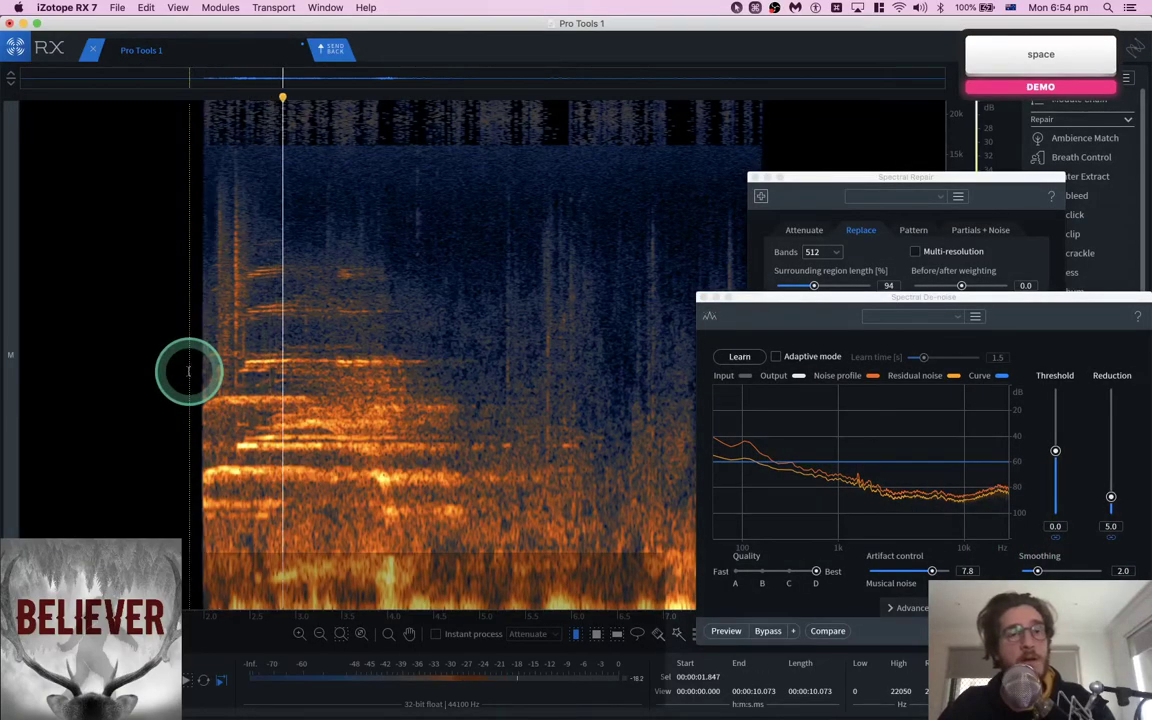
pyautogui.press('space')
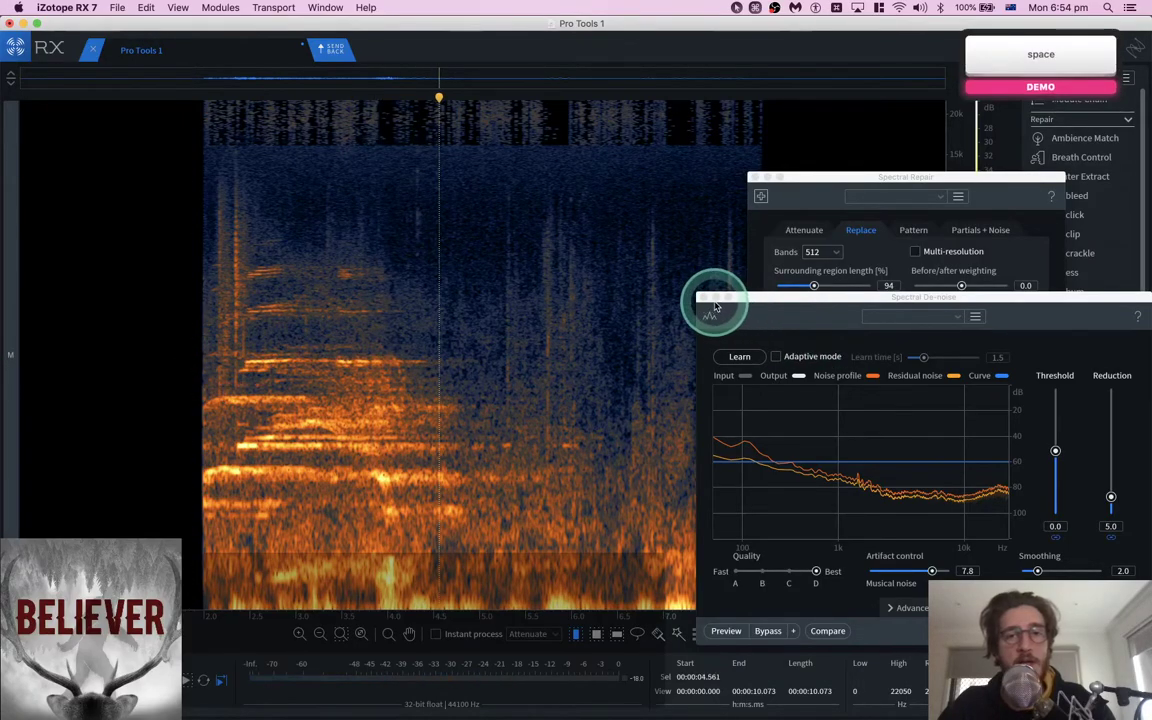
pyautogui.click(704, 298)
pyautogui.click(530, 296)
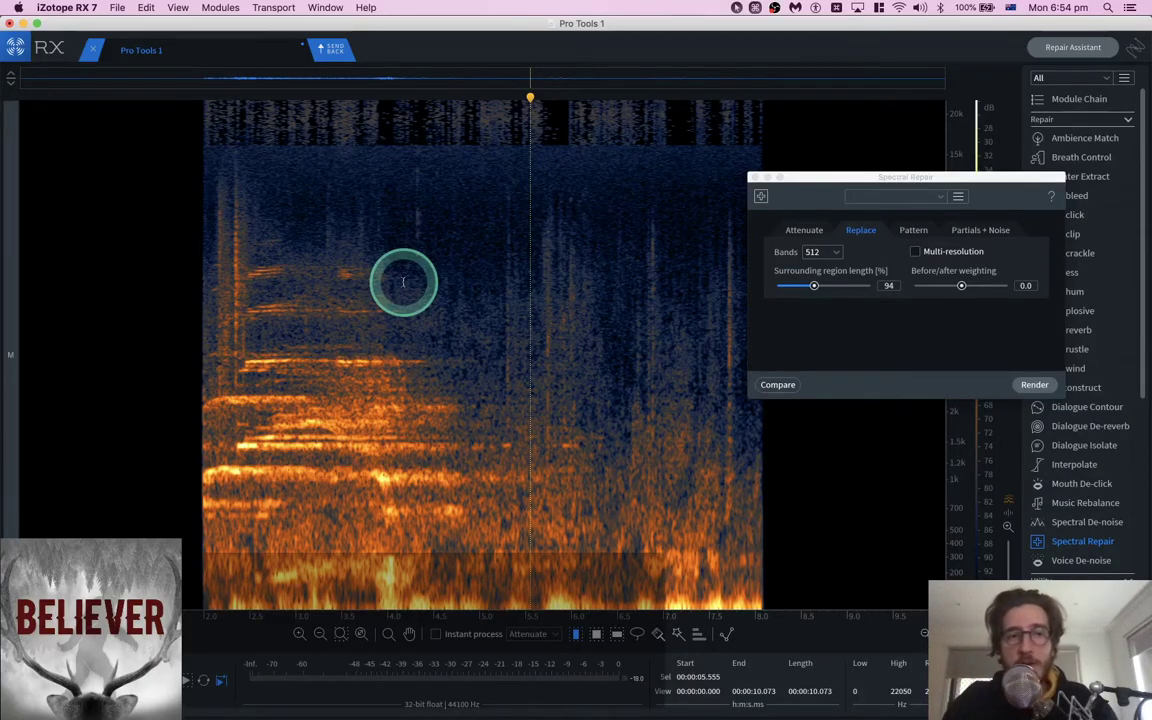
# Remove the two vertical clicks near the start of the call with rectangular selections and Spectral Repair Replace
pyautogui.press('f')
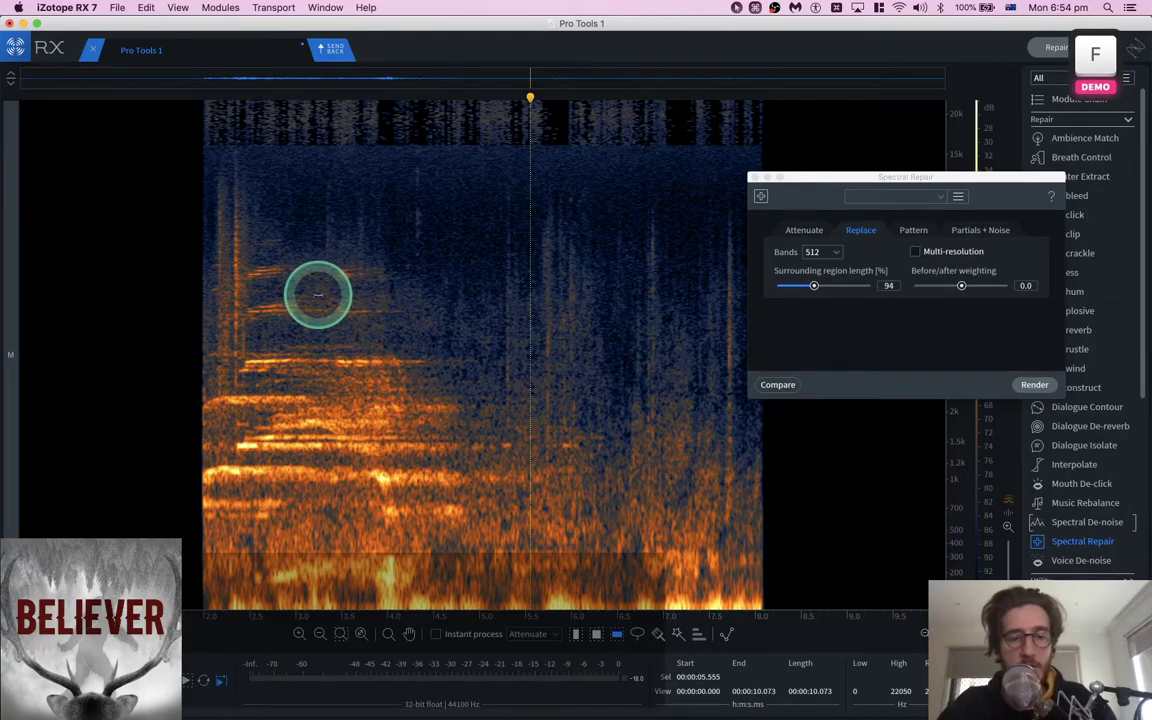
pyautogui.press('r')
pyautogui.moveTo(233, 158); pyautogui.dragTo(244, 347)
pyautogui.click(1030, 385)
pyautogui.click(221, 290)
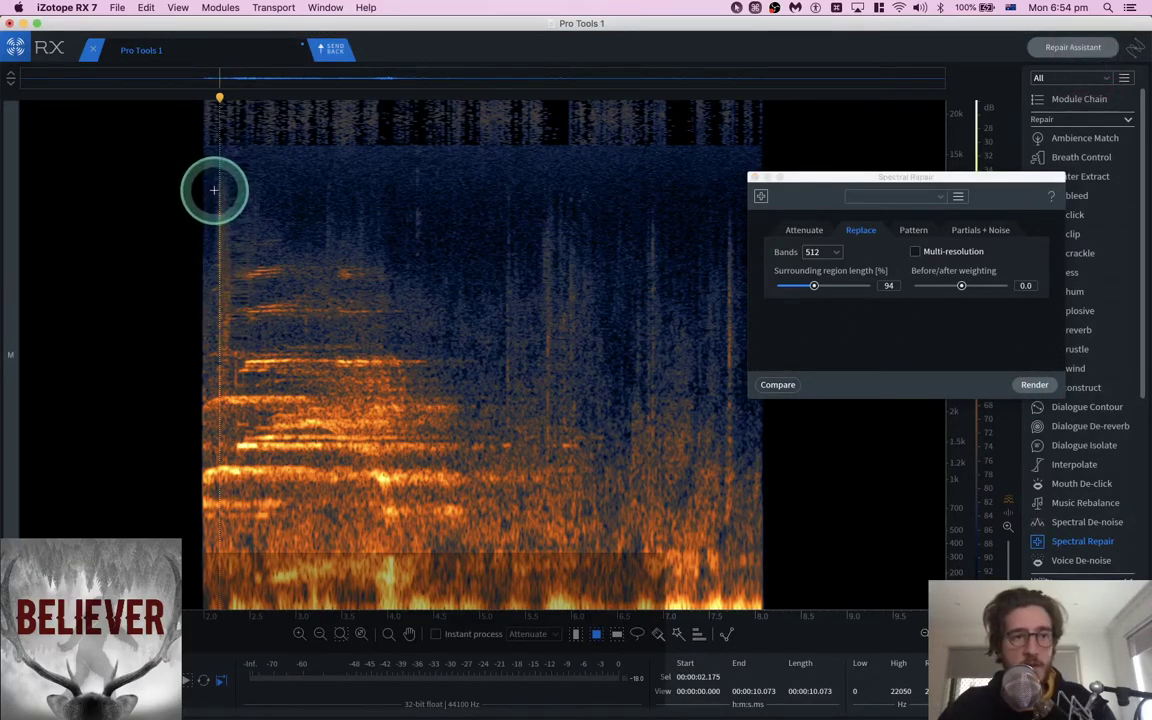
pyautogui.moveTo(214, 190); pyautogui.dragTo(220, 395)
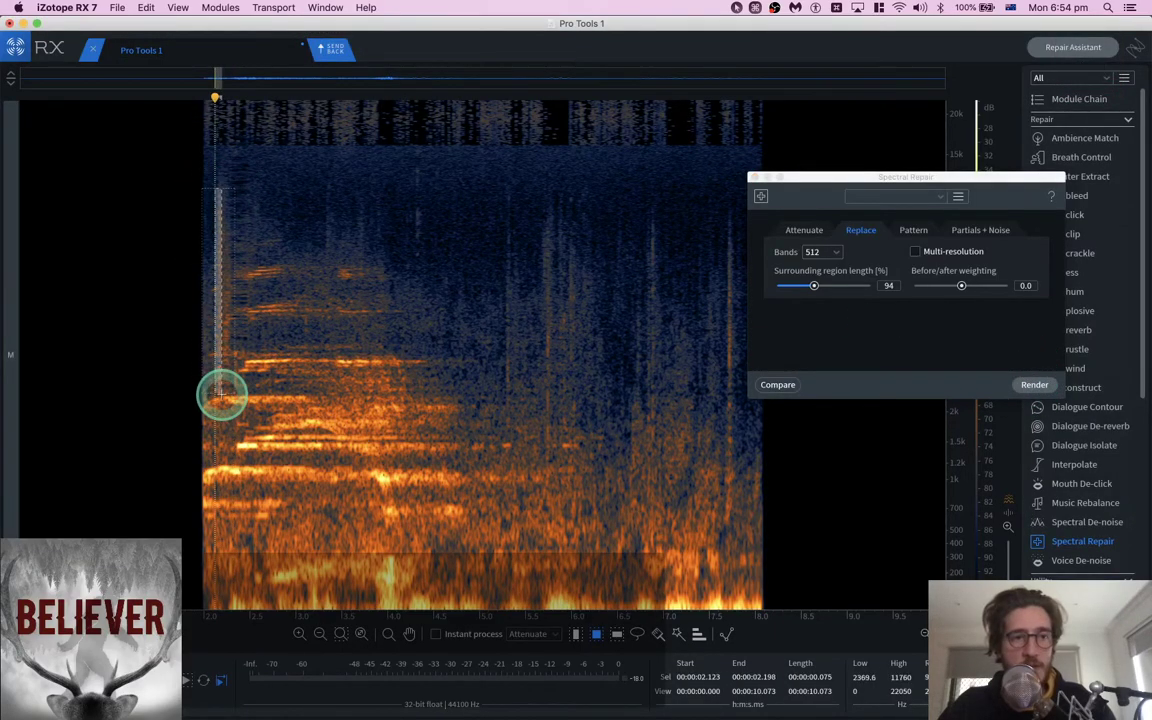
pyautogui.click(1034, 385)
# Copy a clean 0.769 s patch between about 5.1 and 13.5 kHz and paste it over the high-frequency clicks in the tail
pyautogui.click(482, 259)
pyautogui.press('space')
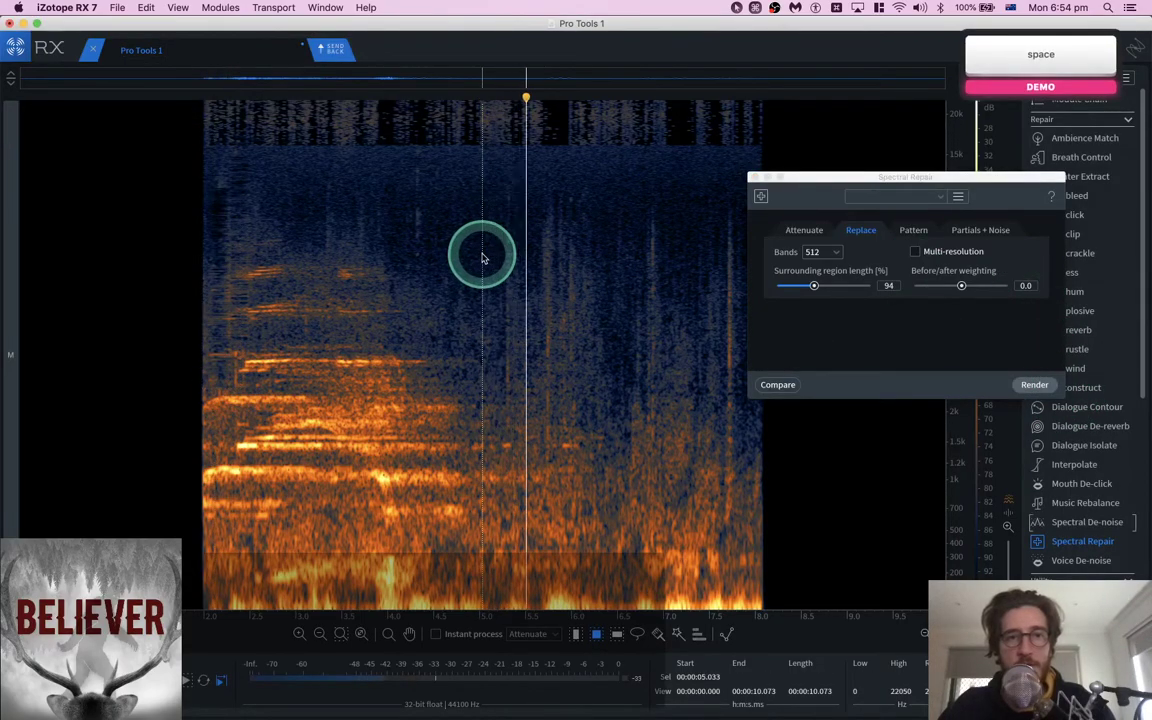
pyautogui.moveTo(540, 208); pyautogui.dragTo(554, 400)
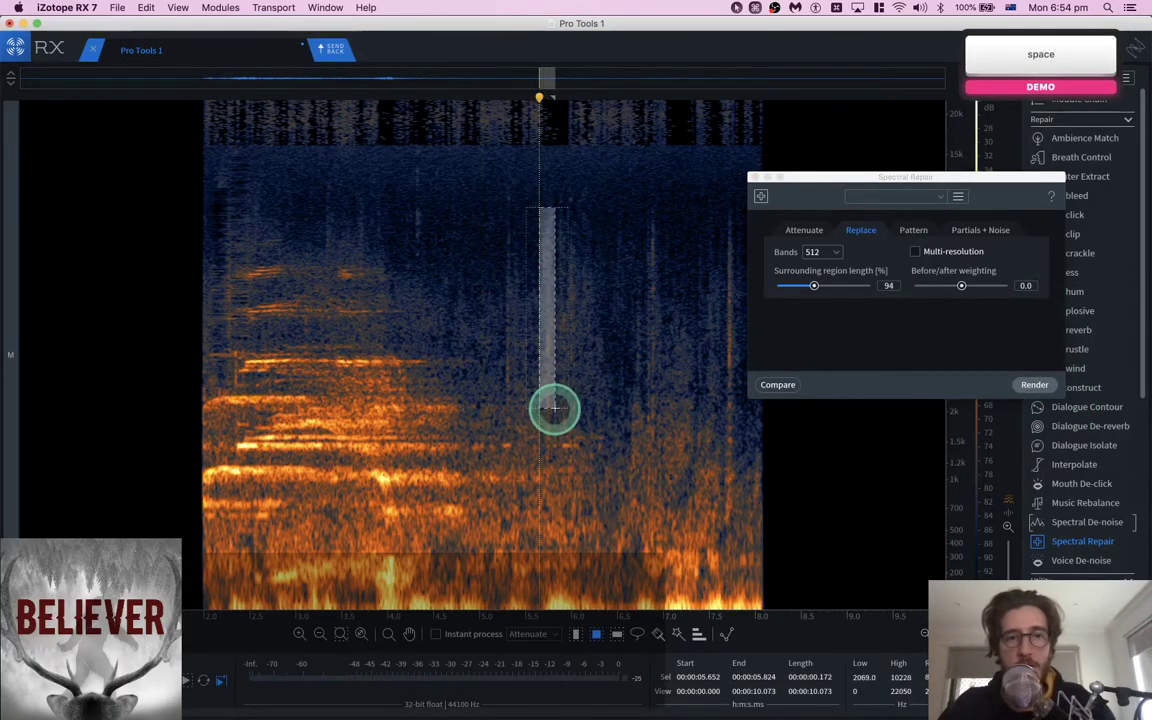
pyautogui.moveTo(430, 168); pyautogui.dragTo(502, 305)
pyautogui.press('super+c')
pyautogui.moveTo(475, 250)
pyautogui.mouseDown()
pyautogui.moveTo(661, 249)
pyautogui.moveTo(704, 271)
pyautogui.mouseUp()
pyautogui.press('super+v')
pyautogui.press('super+v')
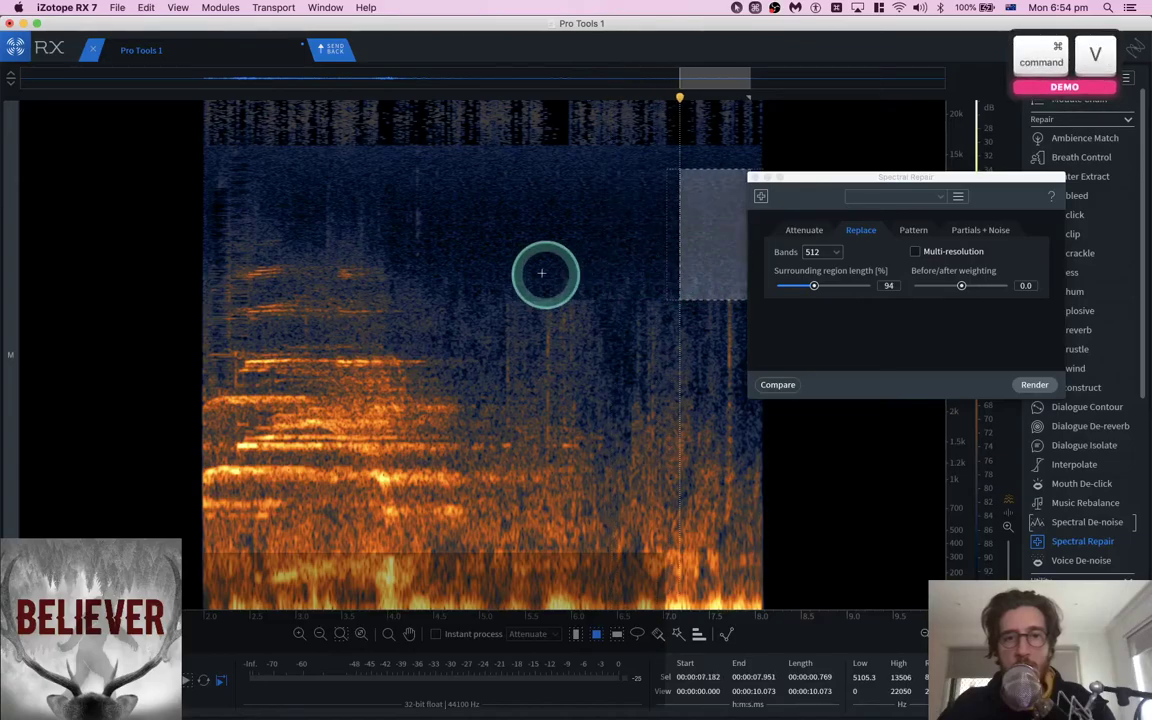
pyautogui.click(522, 245)
# Cover the tail's clicks just below the cleaned high band with a copied patch and audition from 3.481 s
pyautogui.moveTo(445, 280); pyautogui.dragTo(727, 363)
pyautogui.press('super+c')
pyautogui.press('super+v')
pyautogui.click(506, 386)
pyautogui.click(339, 278)
pyautogui.press('space')
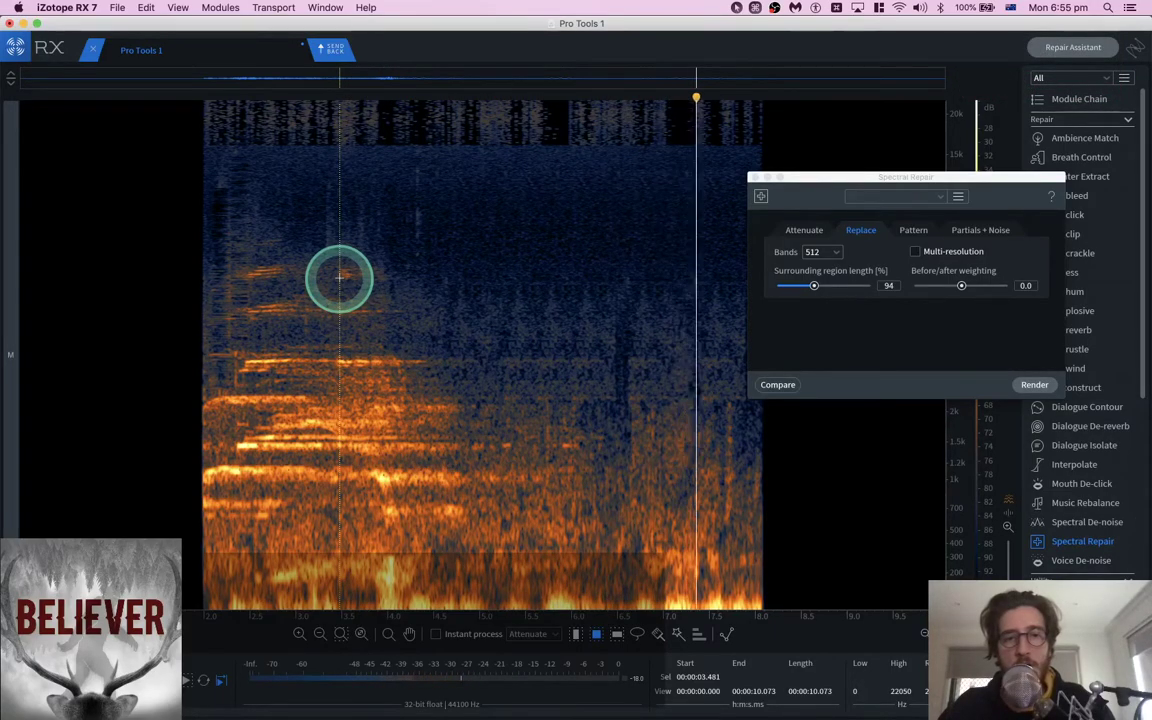
pyautogui.press('space')
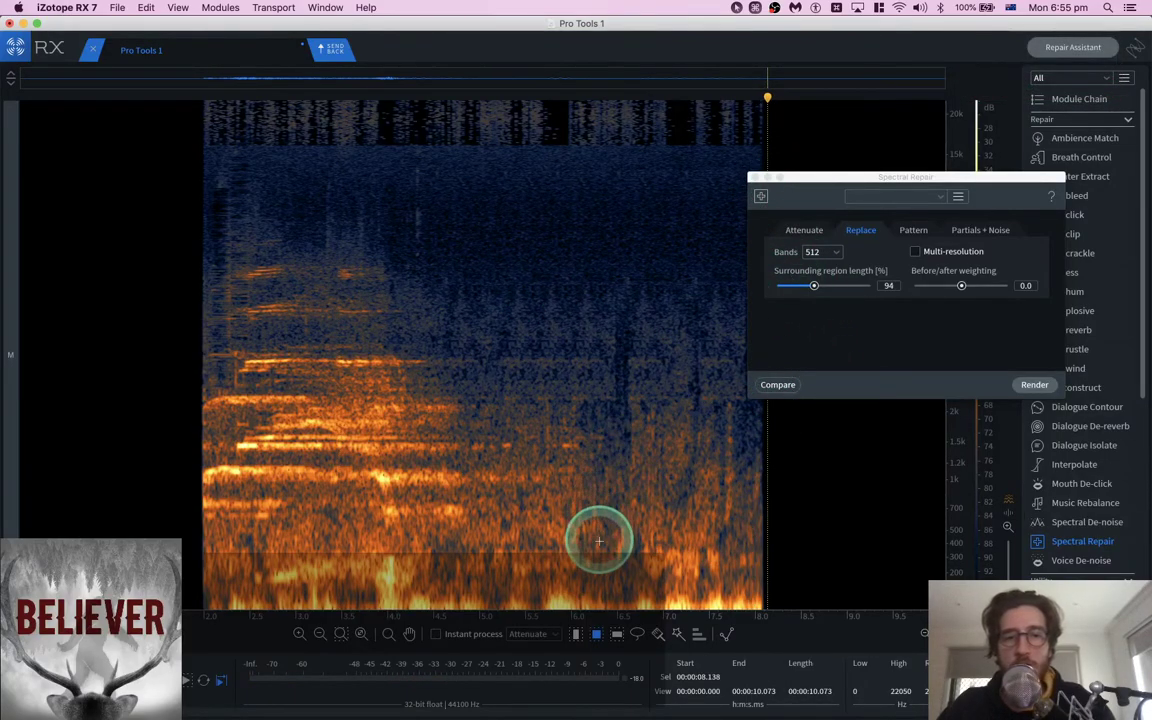
# Copy a quieter low-mid patch near 6.3 s, paste it over the noise around 7.5 s and play from 5.317 s
pyautogui.moveTo(591, 543); pyautogui.dragTo(624, 405)
pyautogui.press('cmd+c')
pyautogui.moveTo(612, 455); pyautogui.dragTo(733, 455)
pyautogui.press('cmd+v')
pyautogui.click(508, 452)
pyautogui.press('space')
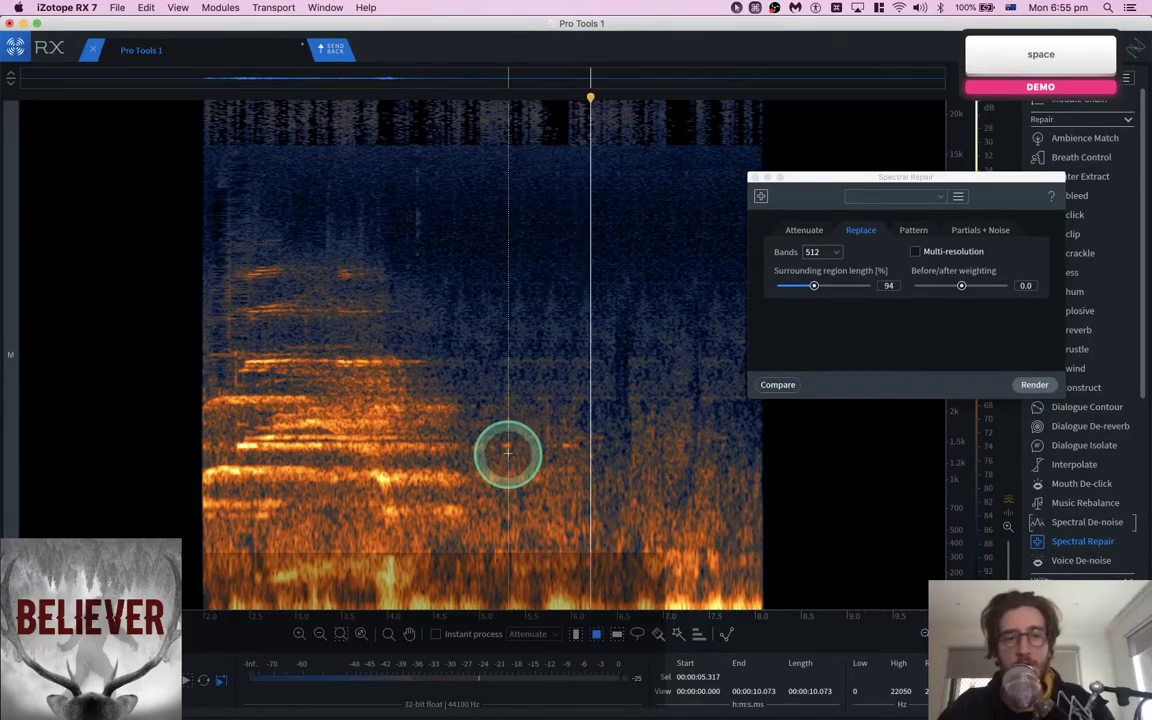
# Patch the remaining noise near 6 s, apply Spectral Repair Replace from 5.615 to 6.070 s and audition the tail
pyautogui.moveTo(612, 398); pyautogui.dragTo(558, 342)
pyautogui.press('super+c')
pyautogui.press('super+v')
pyautogui.moveTo(534, 284); pyautogui.dragTo(576, 375)
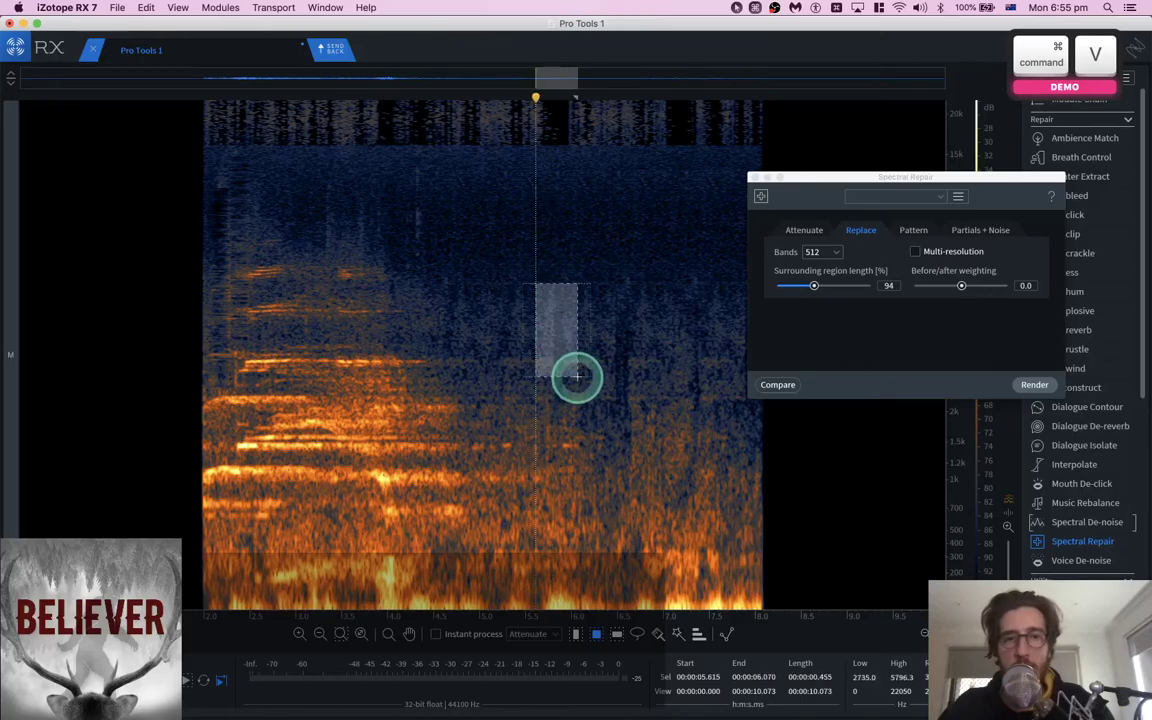
pyautogui.click(1031, 385)
pyautogui.click(480, 328)
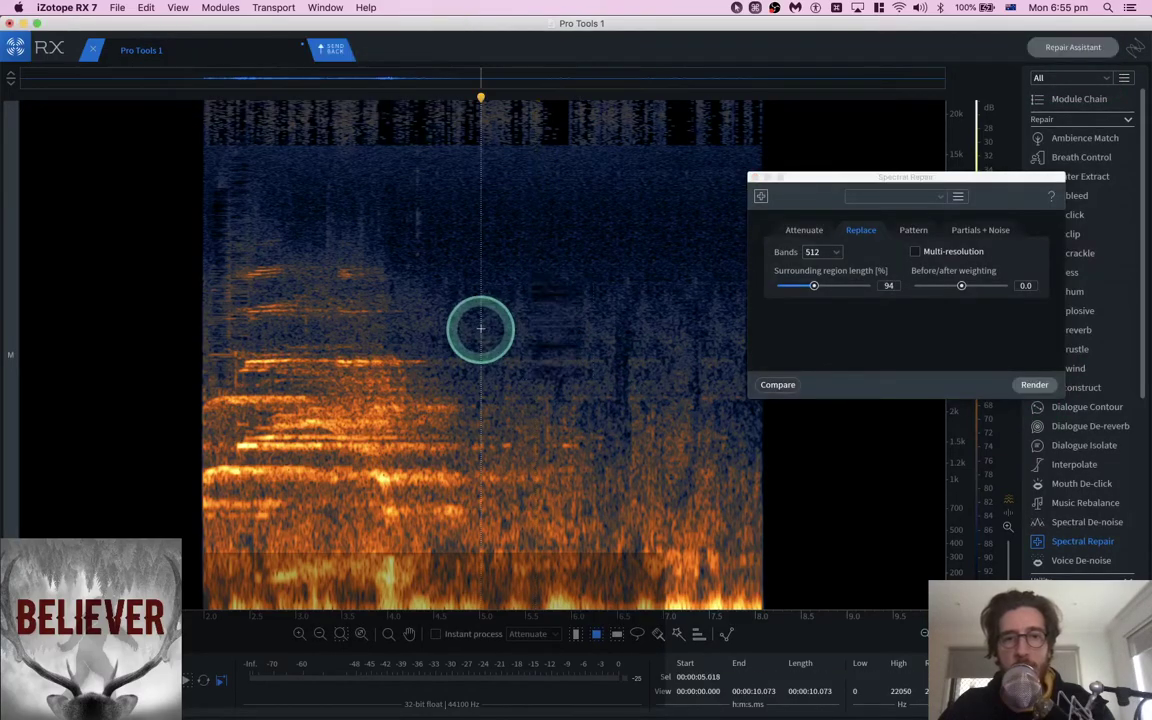
pyautogui.press('space')
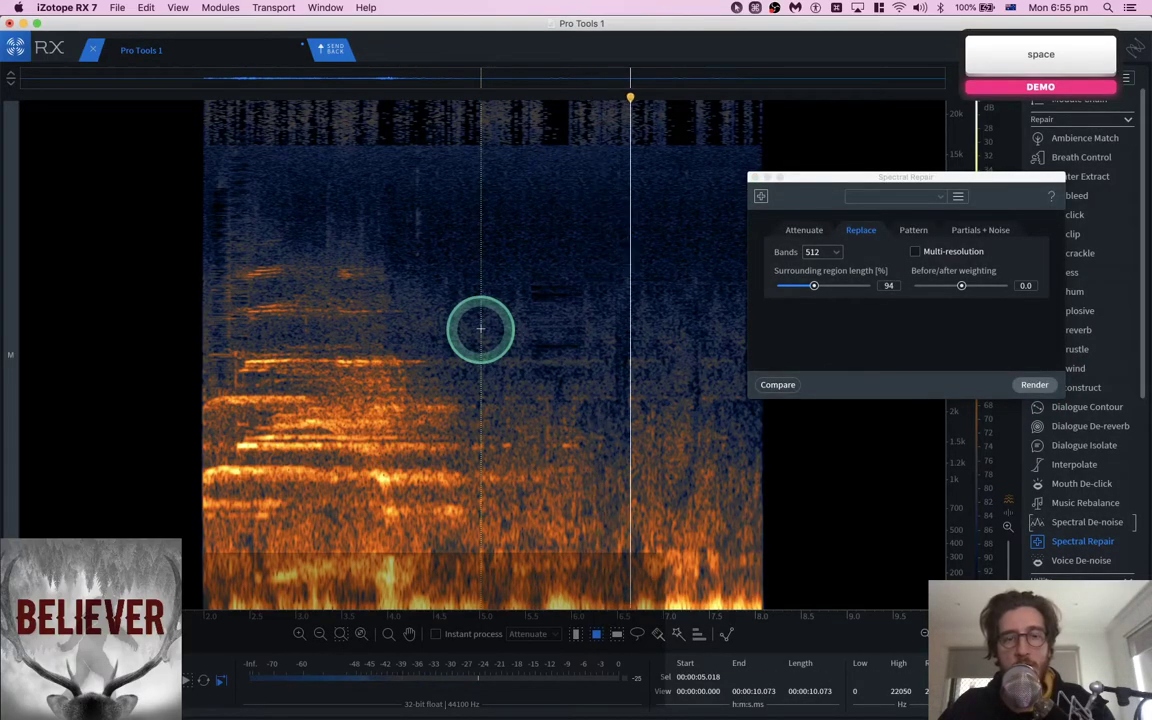
pyautogui.press('space')
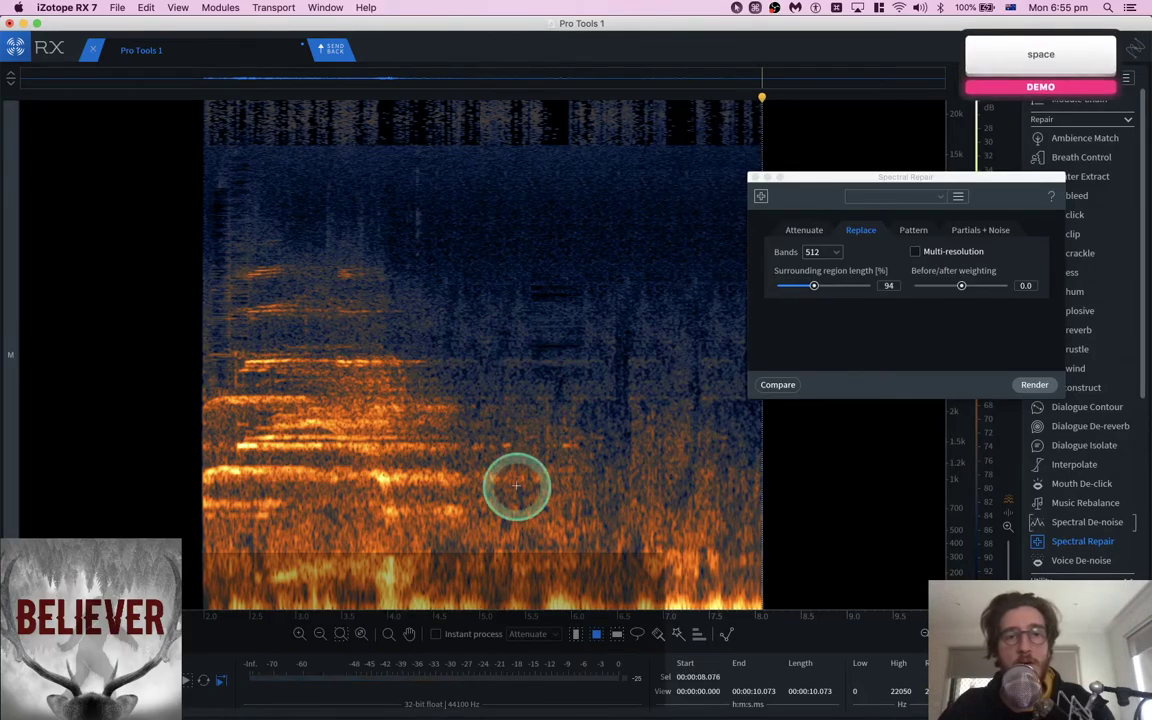
# Return the cleaned High Pitched Elk 2 audio to Pro Tools, render it with RX Connect and play it
pyautogui.click(341, 262)
pyautogui.click(330, 48)
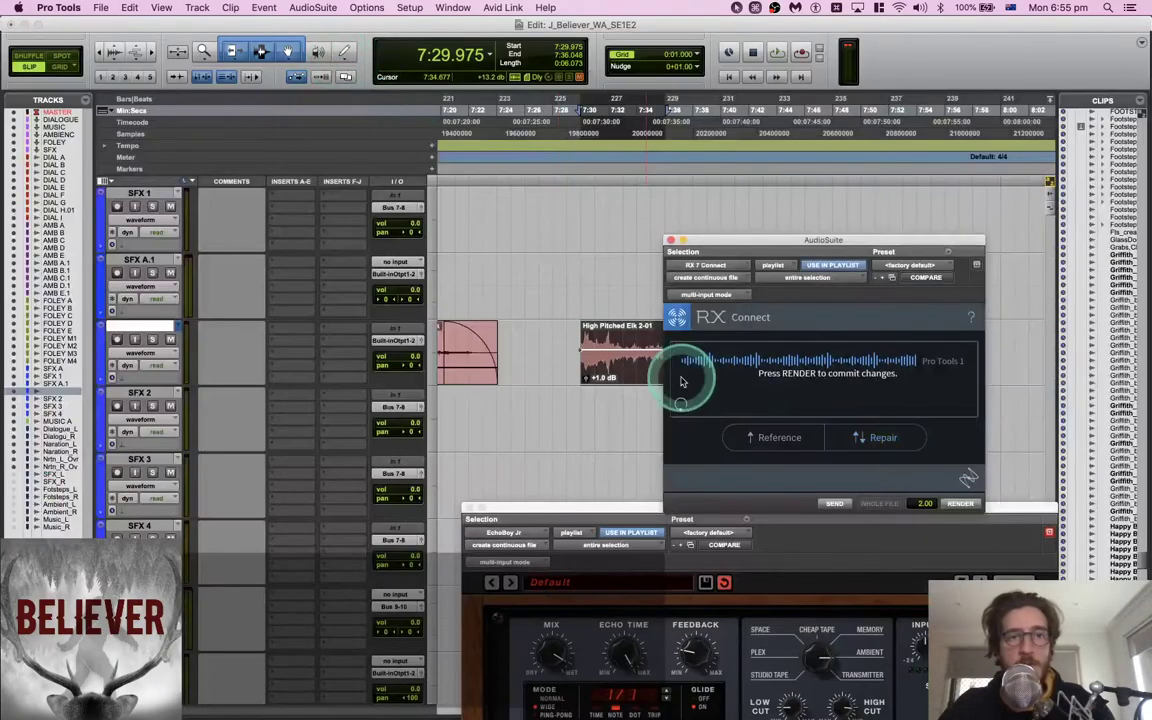
pyautogui.click(962, 504)
pyautogui.press('space')
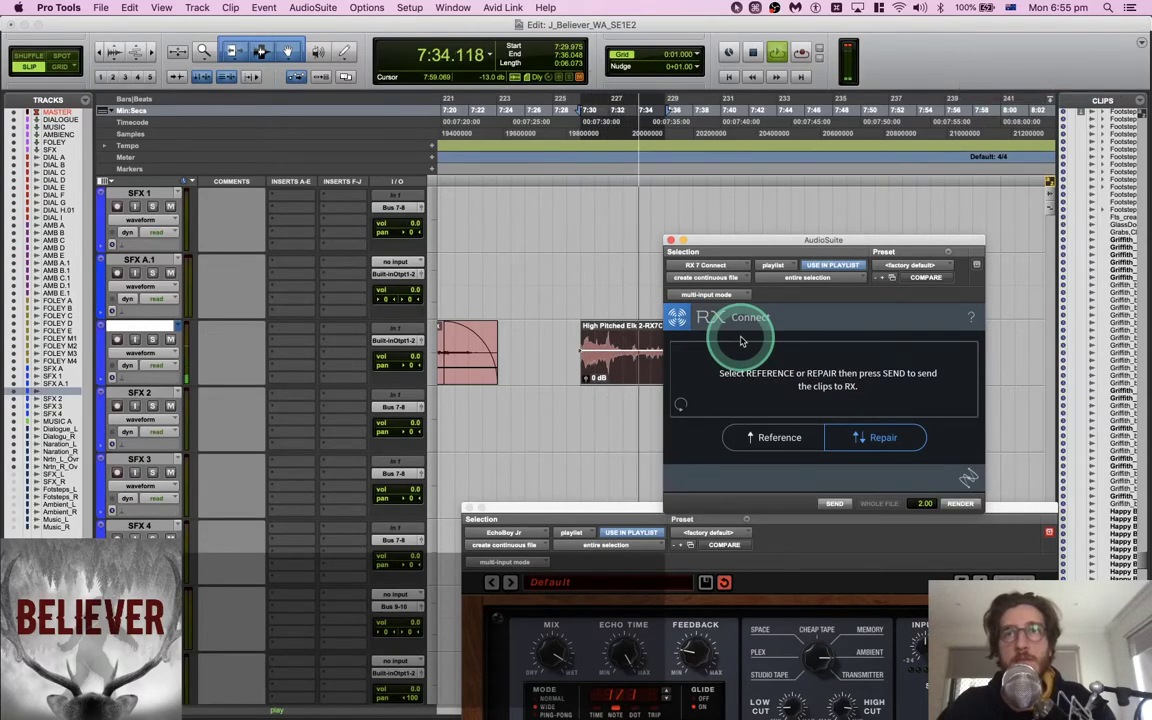
# Move RX Connect aside, fade out the second half of the High Pitched Elk 2 clip and reselect the clip
pyautogui.moveTo(720, 243); pyautogui.dragTo(802, 190)
pyautogui.press('space')
pyautogui.moveTo(681, 338); pyautogui.dragTo(621, 338)
pyautogui.press('f')
pyautogui.click(559, 338)
pyautogui.click(600, 375)
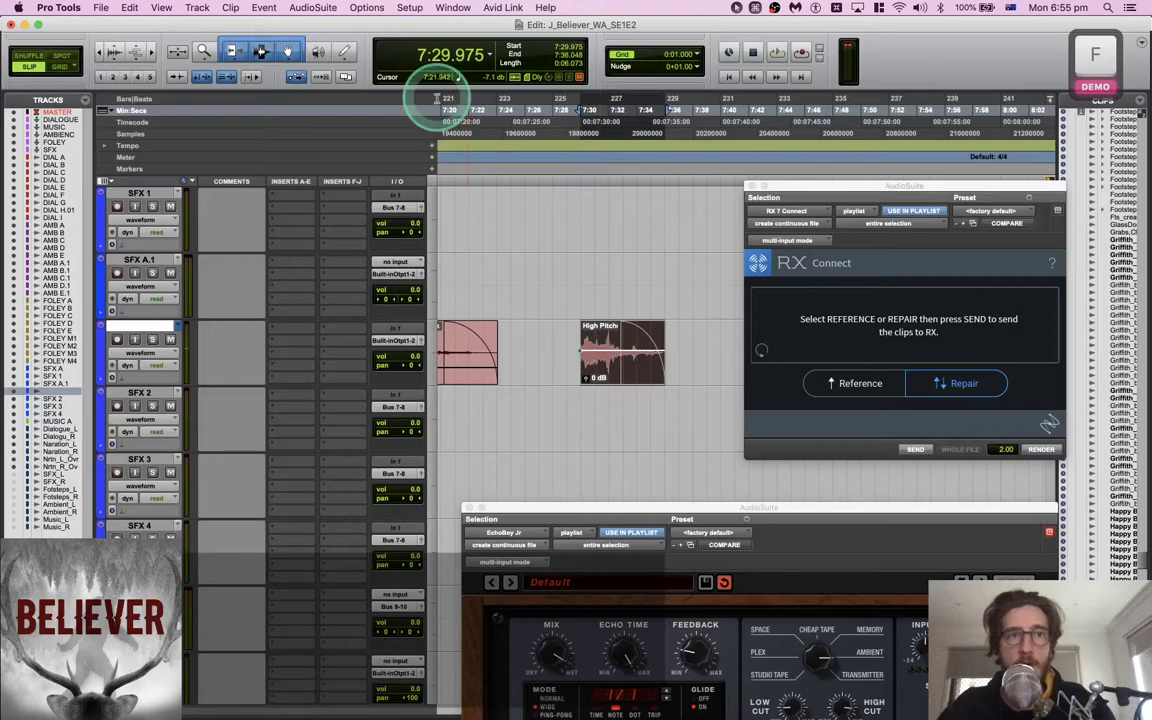
# Set EchoBoy Jr to a wetter mix, 1/4 echo time and 0.79 feedback, and render it onto High Pitched Elk 2
pyautogui.moveTo(716, 502); pyautogui.dragTo(453, 78)
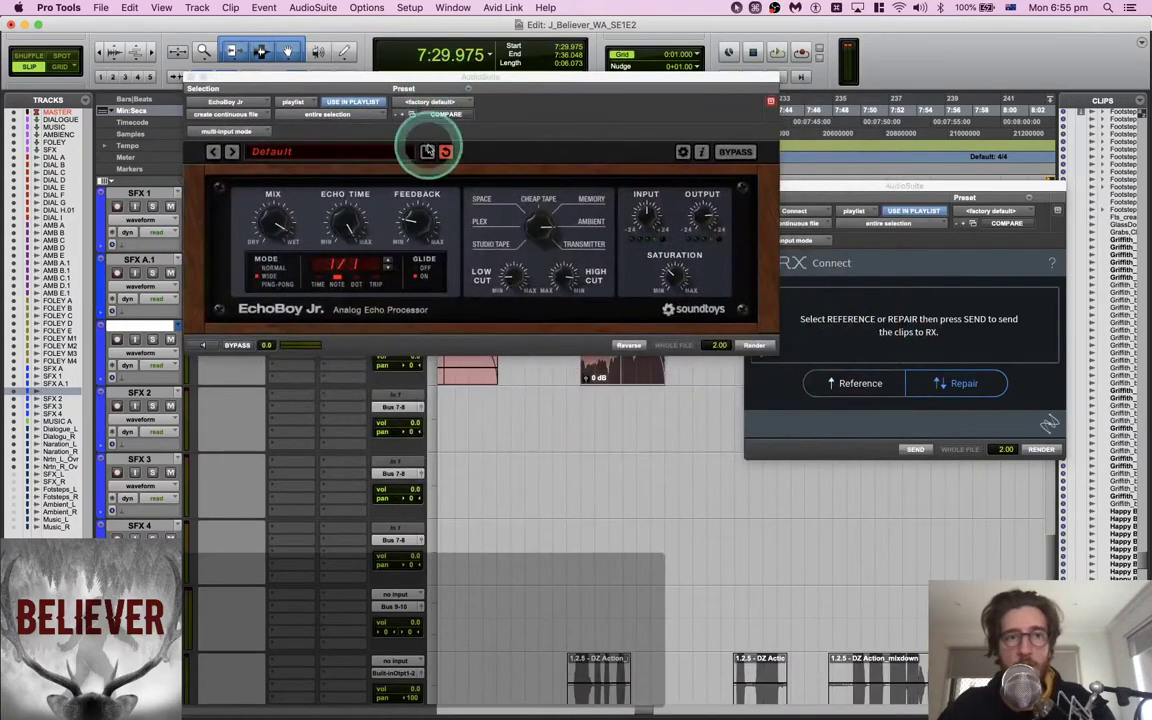
pyautogui.moveTo(417, 241); pyautogui.dragTo(416, 246)
pyautogui.click(288, 230)
pyautogui.moveTo(345, 225); pyautogui.dragTo(344, 250)
pyautogui.click(426, 217)
pyautogui.click(706, 345)
# Move EchoBoy Jr off the timeline, audition the echoed High Pitched Elk 2 clip in solo and undo the last change
pyautogui.press('space')
pyautogui.press('space')
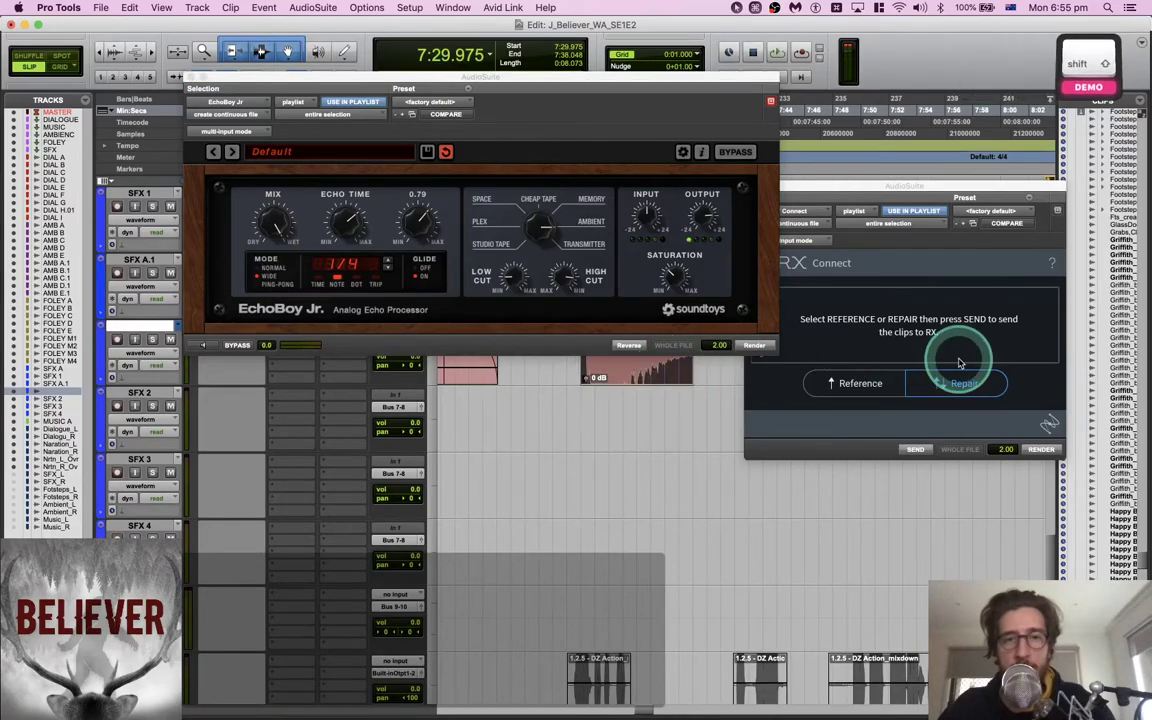
pyautogui.press('space')
pyautogui.moveTo(725, 78); pyautogui.dragTo(577, 413)
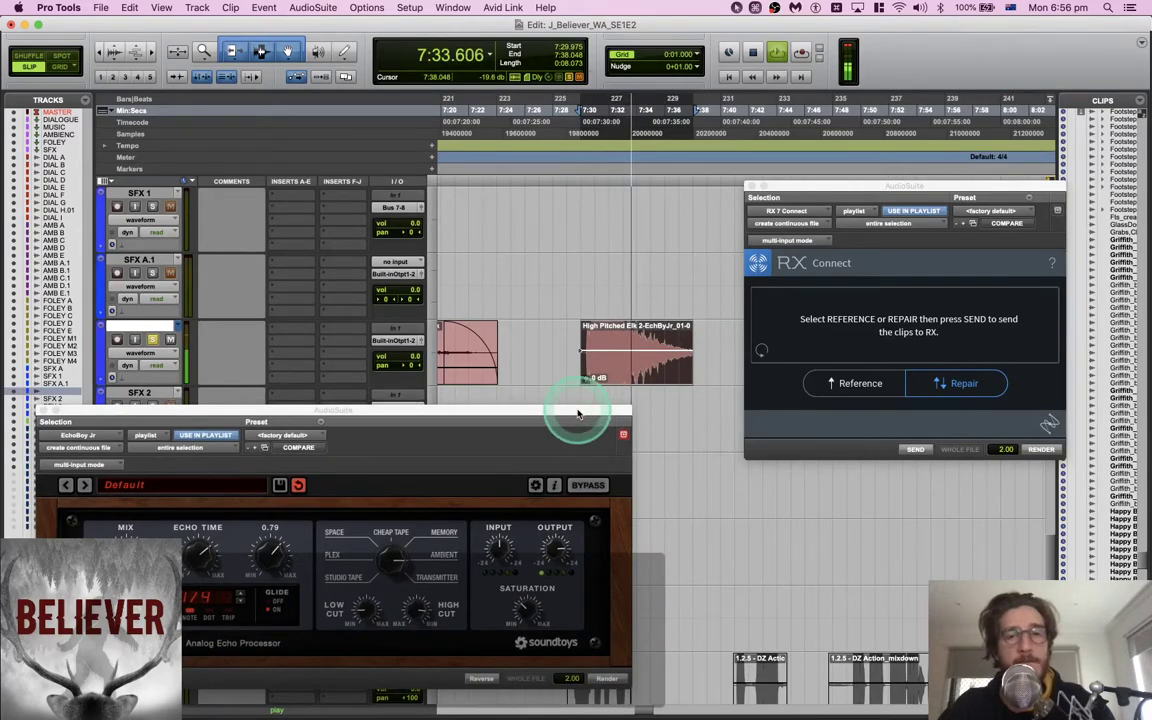
pyautogui.press('space')
pyautogui.press('super+z')
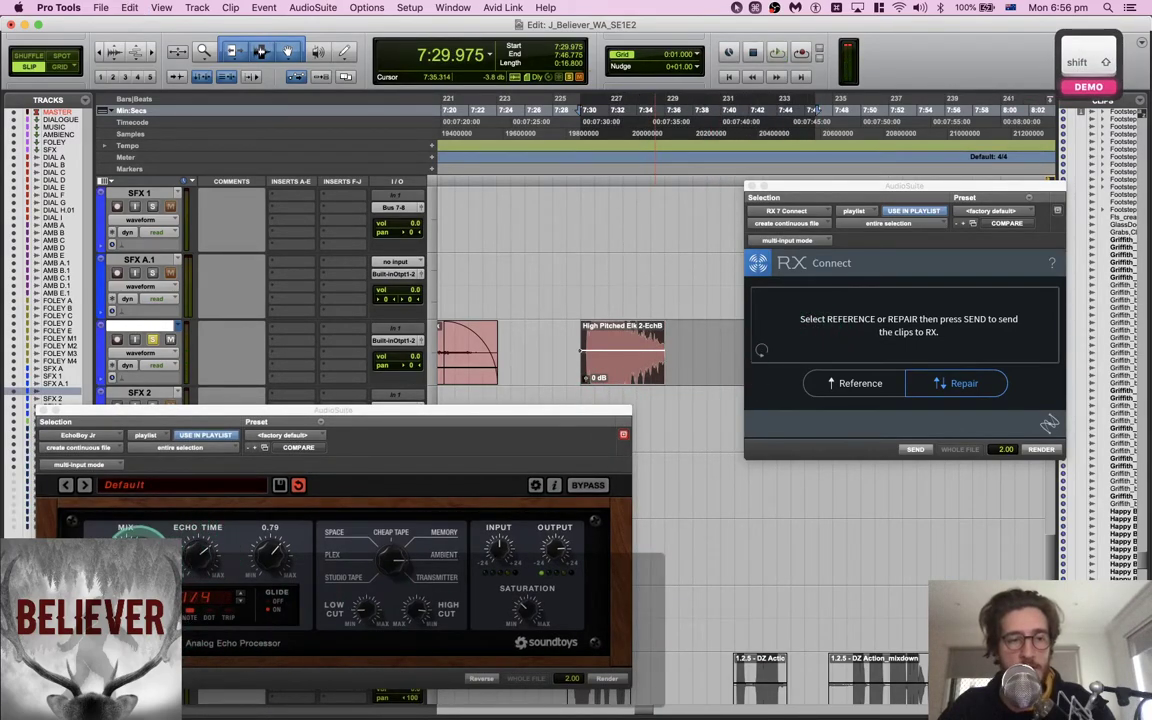
# Try EchoBoy Jr at 1/16 echo time and 0.61 feedback on High Pitched Elk 2, audition the render and undo it
pyautogui.moveTo(198, 560); pyautogui.dragTo(197, 580)
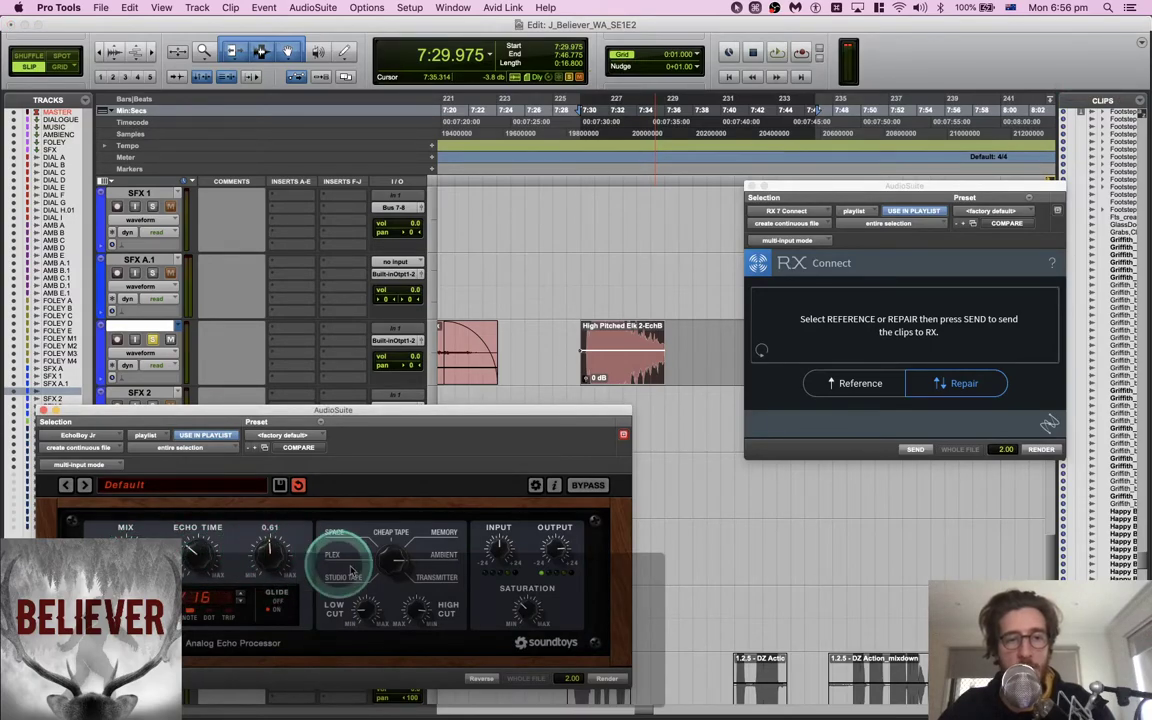
pyautogui.click(604, 679)
pyautogui.press('space')
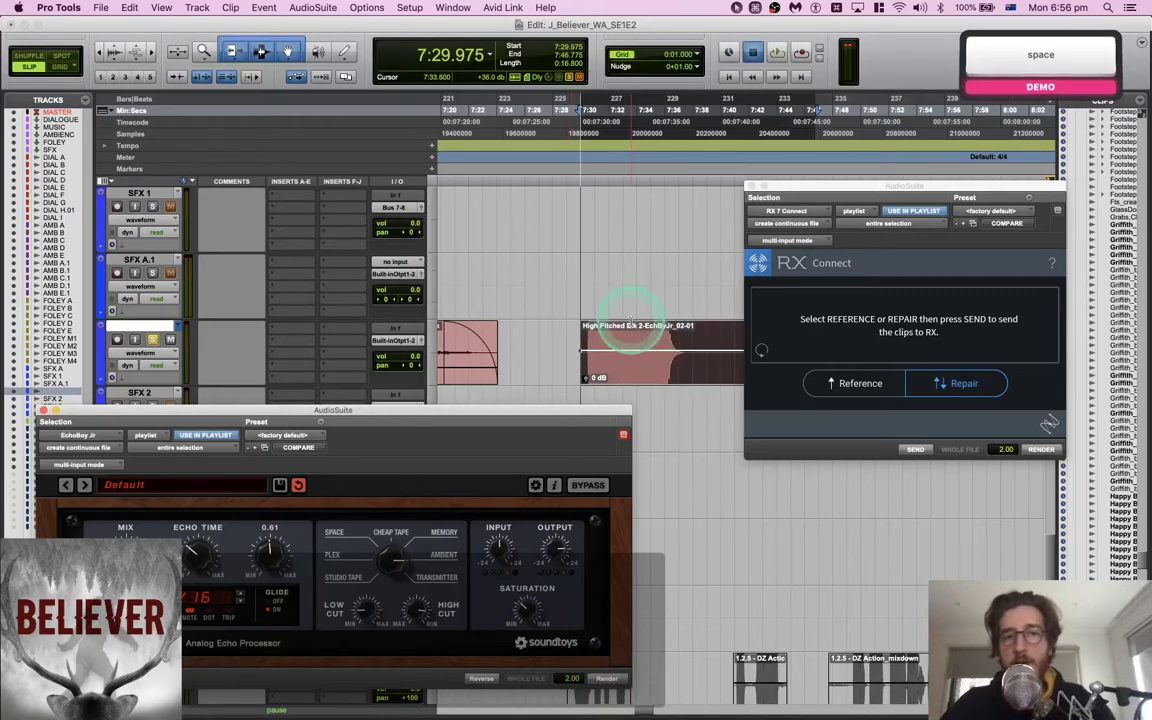
pyautogui.hotkey('ctrl', 'z')
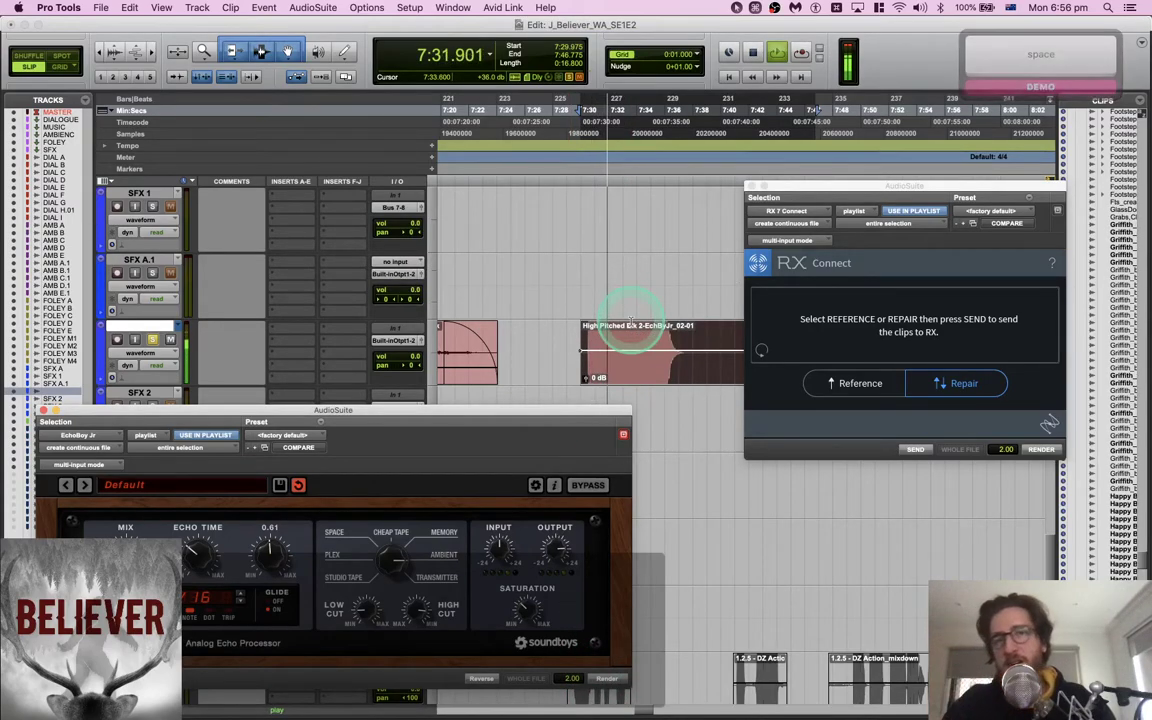
# Readjust EchoBoy Jr's output level, render the echo onto the High Pitched Elk 2 clip again and audition it
pyautogui.keyDown('alt'); pyautogui.click(557, 550); pyautogui.keyUp('alt')
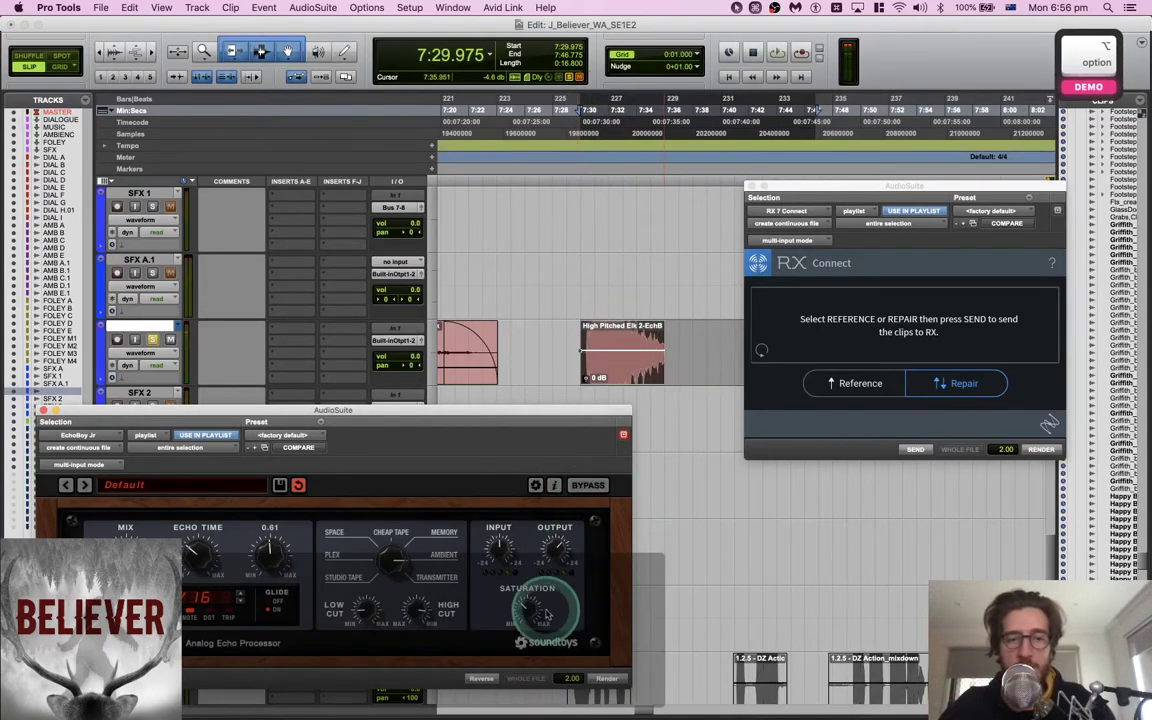
pyautogui.click(596, 681)
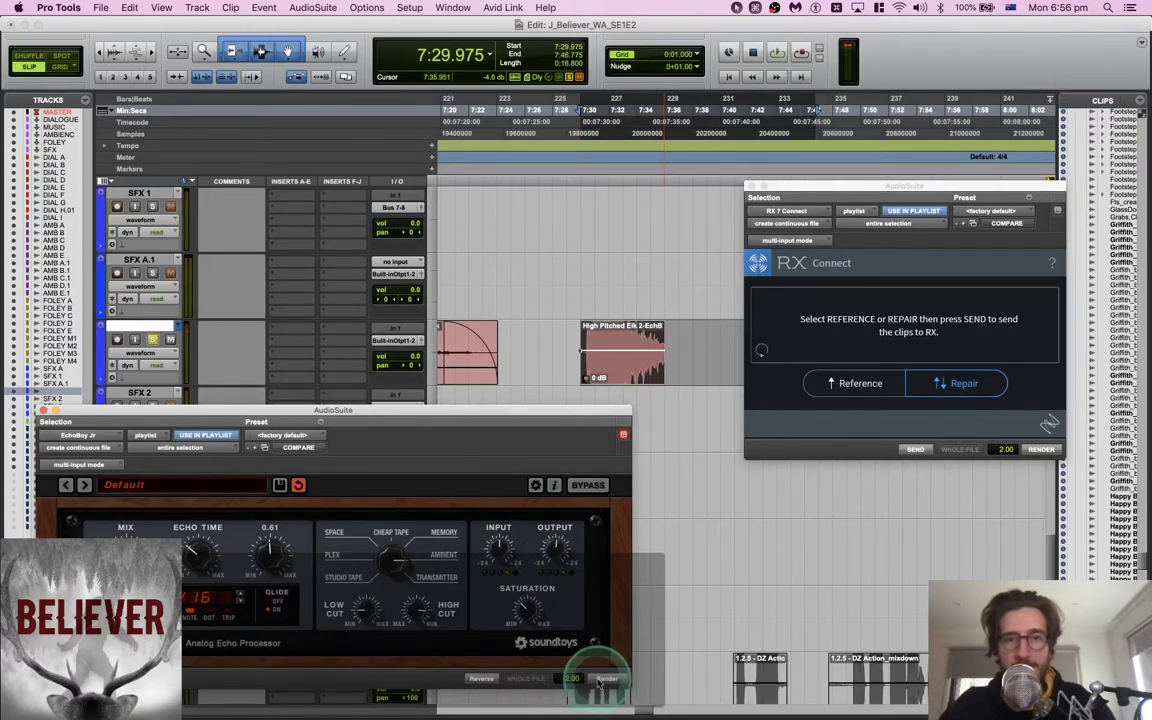
pyautogui.click(712, 450)
pyautogui.press('space')
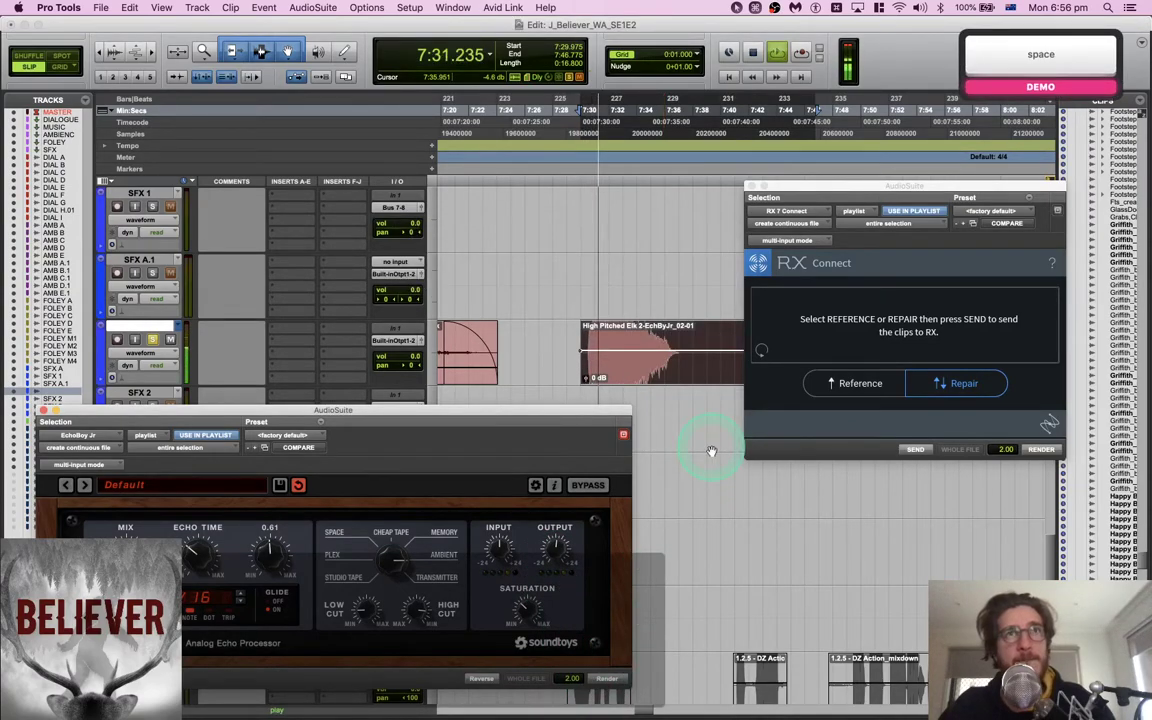
# Close EchoBoy Jr and RX Connect, undo the echo renders back to the faded High Pitched Elk 2 clip and play it
pyautogui.click(38, 420)
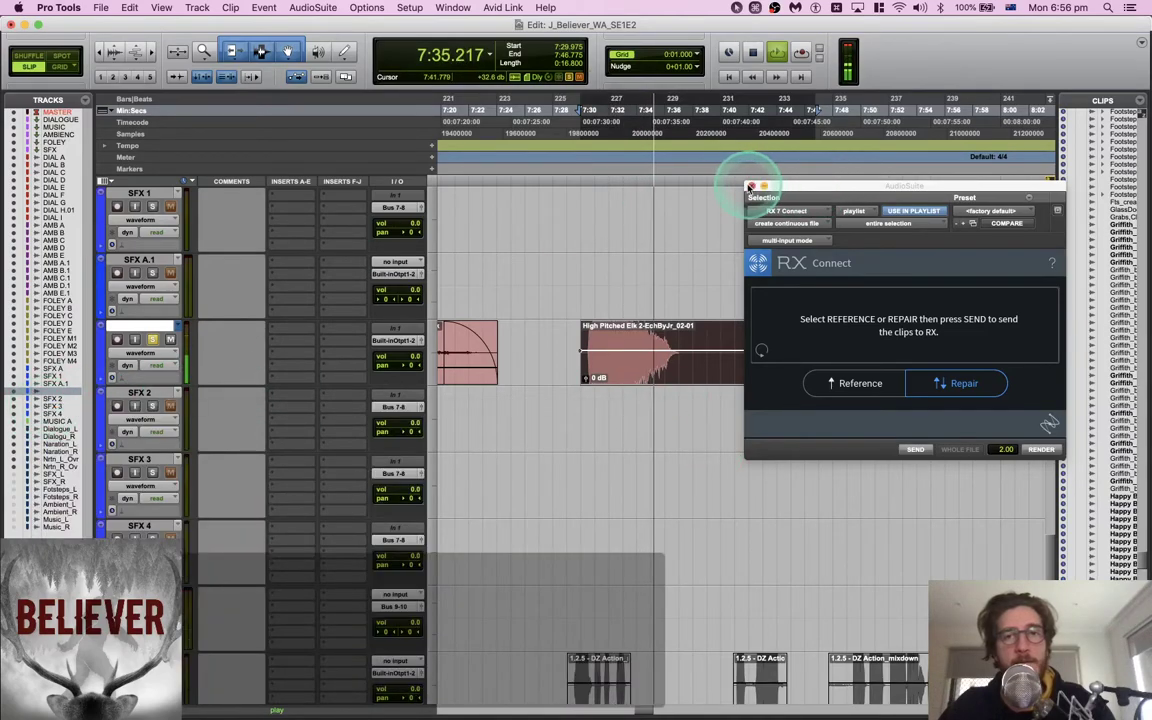
pyautogui.click(750, 186)
pyautogui.press('super+z')
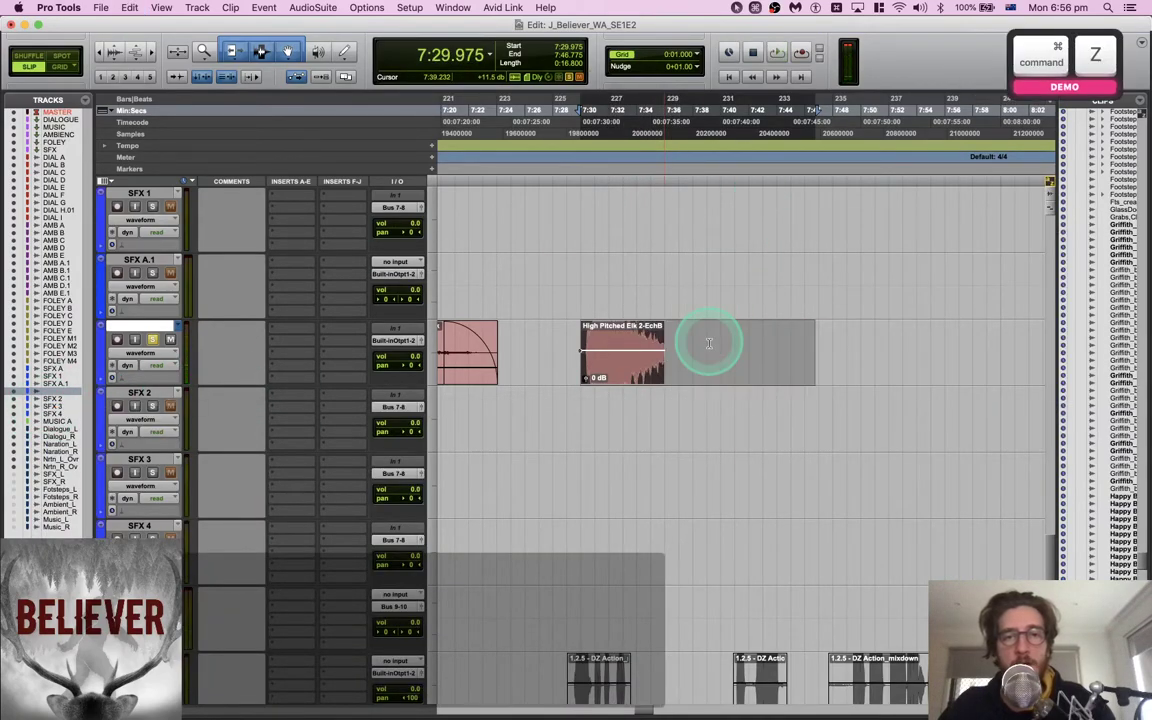
pyautogui.press('space')
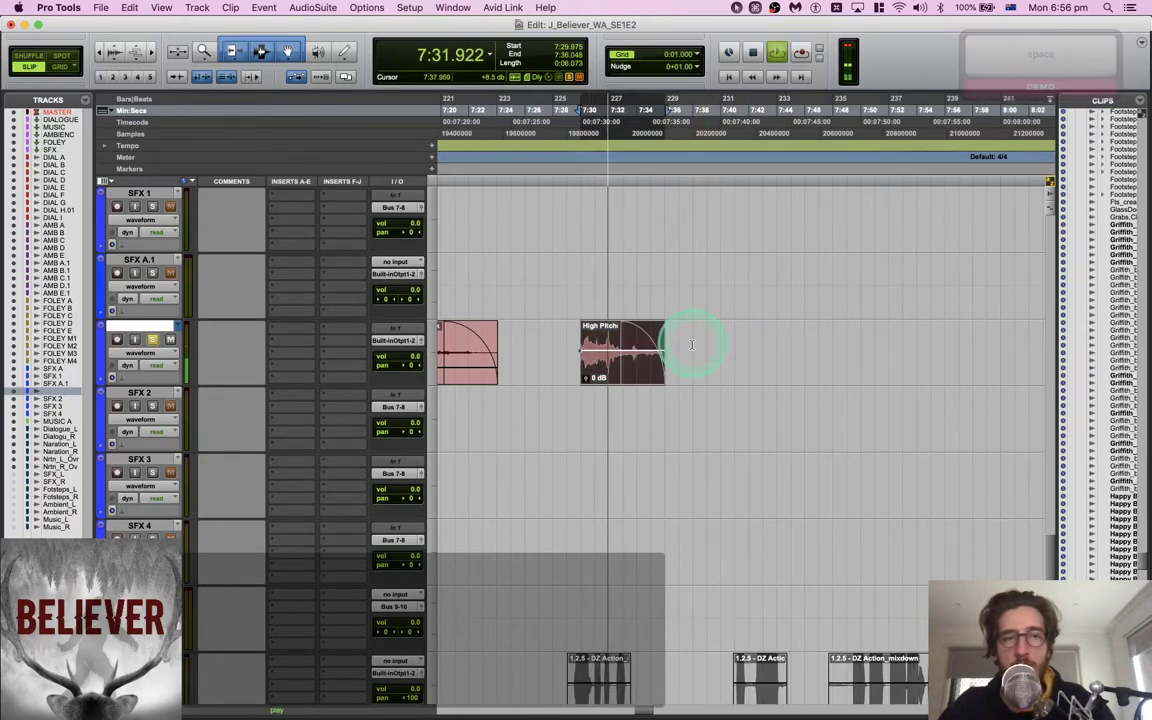
pyautogui.press('space')
# Render the Little Plate reverb with its default preset onto the High Pitched Elk 2 clip and audition it
pyautogui.click(312, 8)
pyautogui.press('Down')
pyautogui.press('Down')
pyautogui.press('Down')
pyautogui.press('Down')
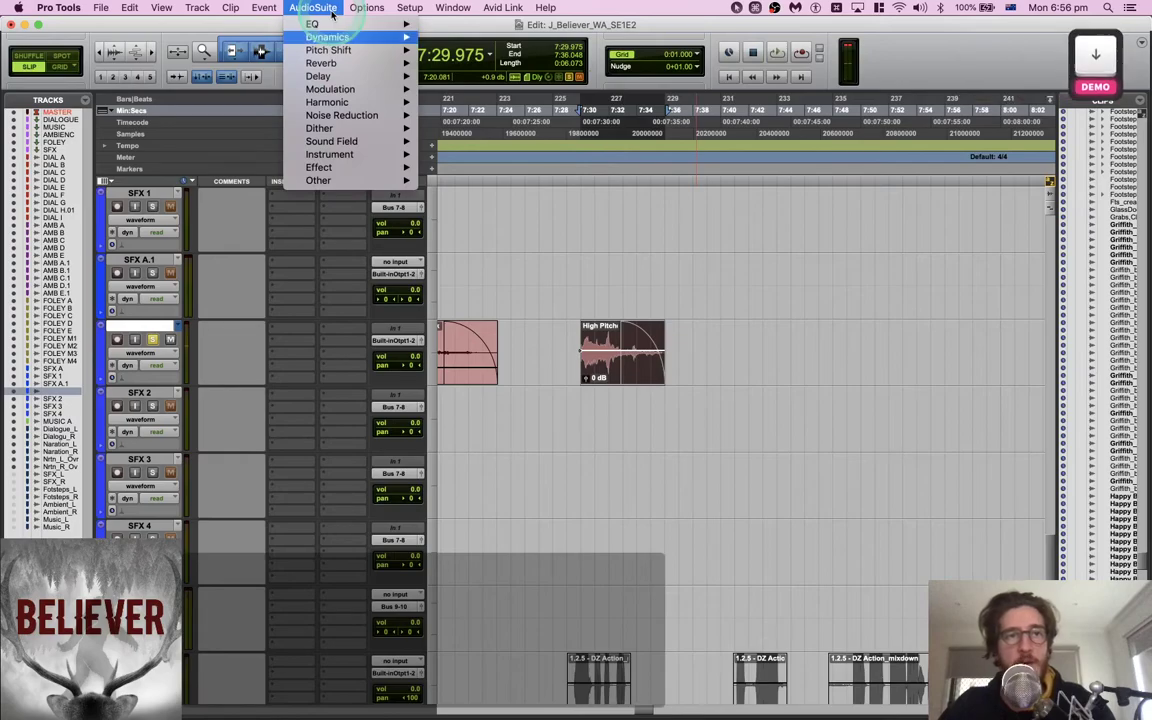
pyautogui.press('Right')
pyautogui.press('Down')
pyautogui.press('Down')
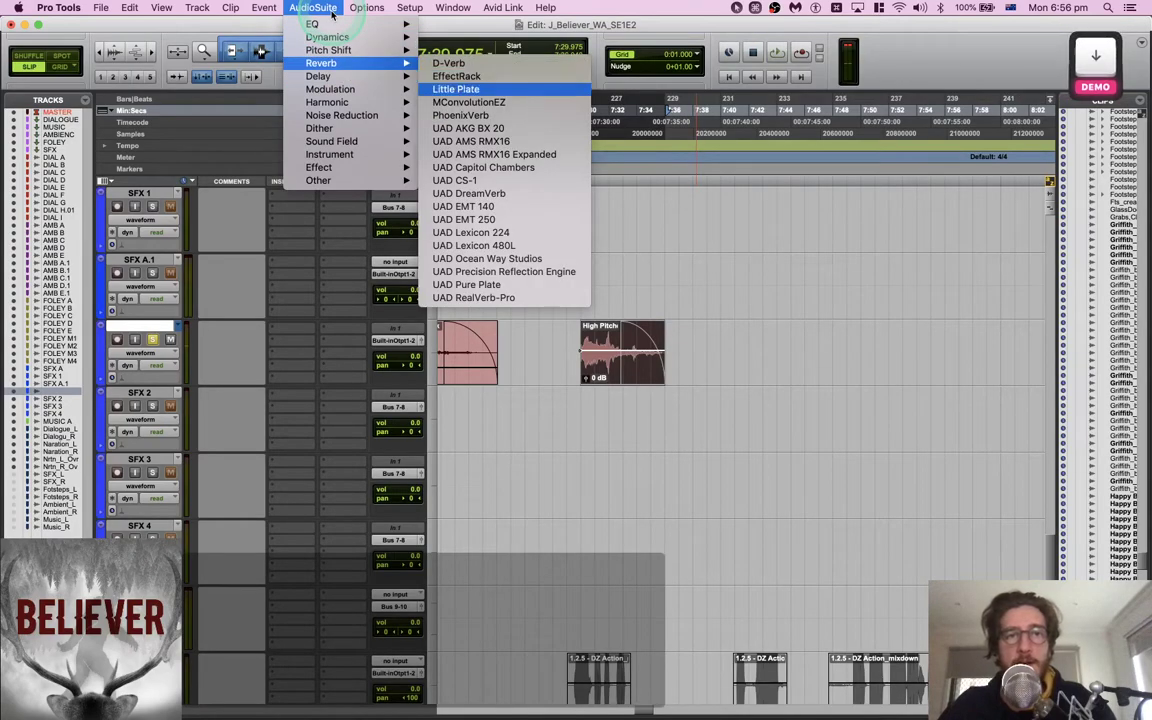
pyautogui.press('Return')
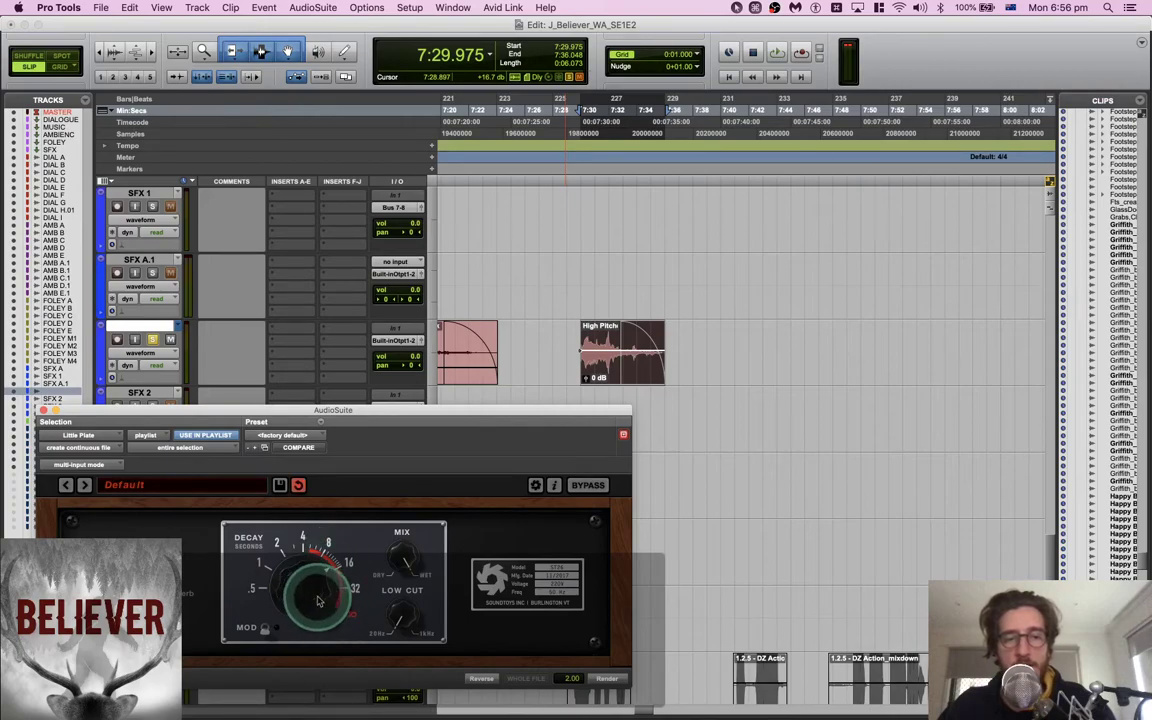
pyautogui.click(605, 678)
pyautogui.press('space')
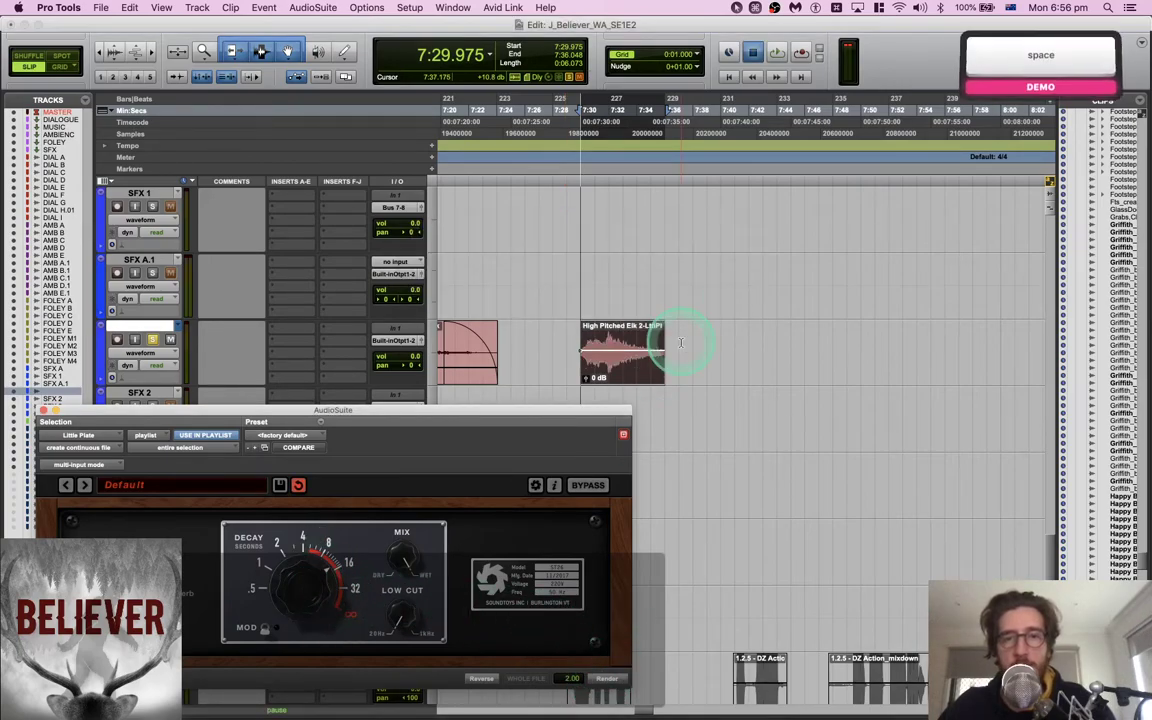
# Extend the reverbed High Pitched Elk 2 clip to about 8 seconds and fade out its tail
pyautogui.moveTo(659, 355)
pyautogui.mouseDown()
pyautogui.moveTo(841, 363)
pyautogui.moveTo(663, 339)
pyautogui.mouseUp()
pyautogui.press('f')
pyautogui.click(714, 337)
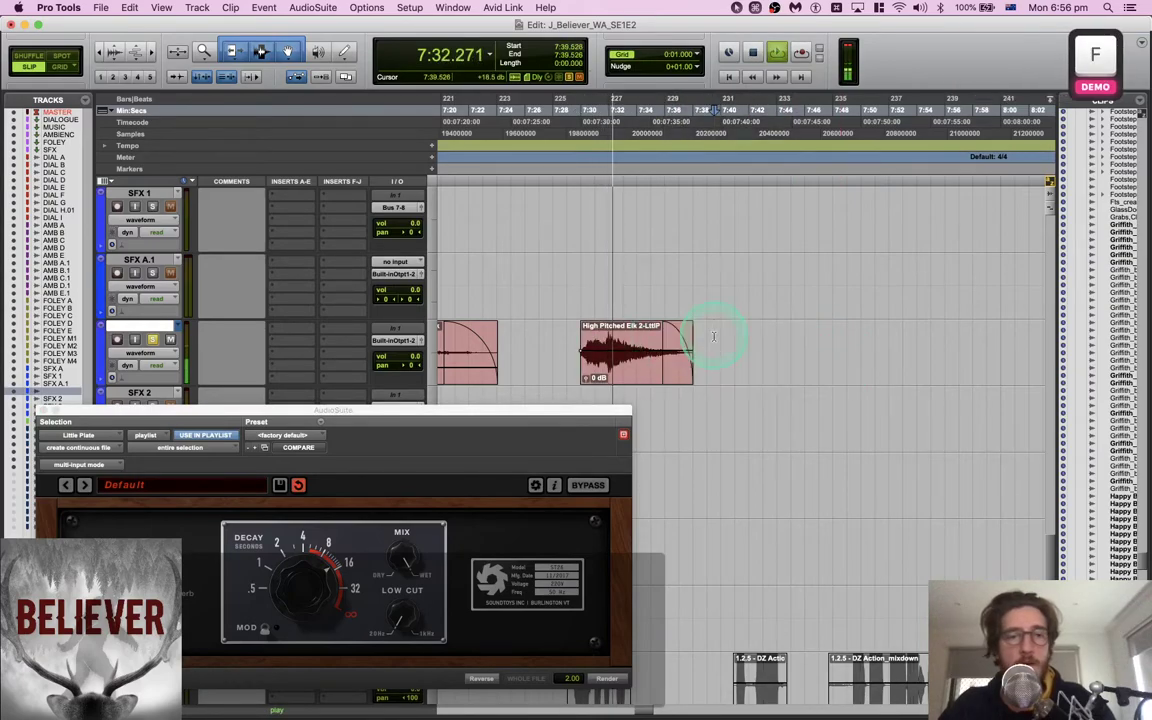
# Close Little Plate, take the elk track out of solo, save the session and play from just before the clip
pyautogui.click(44, 410)
pyautogui.hotkey('shift', 's')
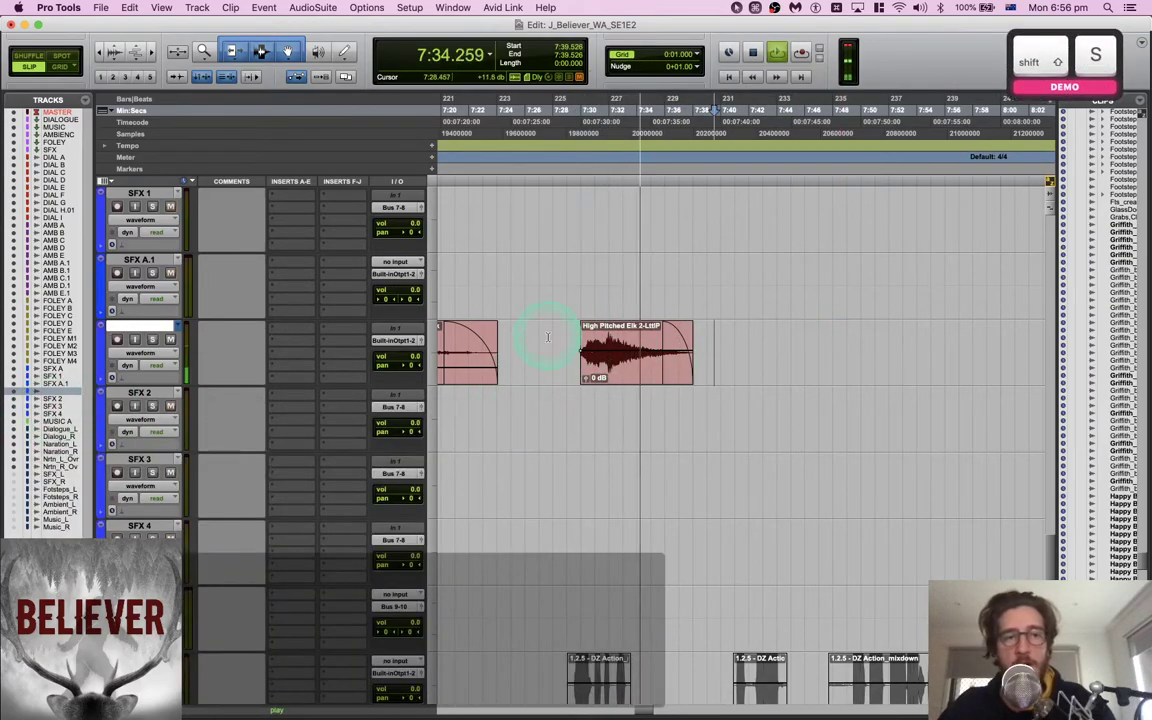
pyautogui.press('super+s')
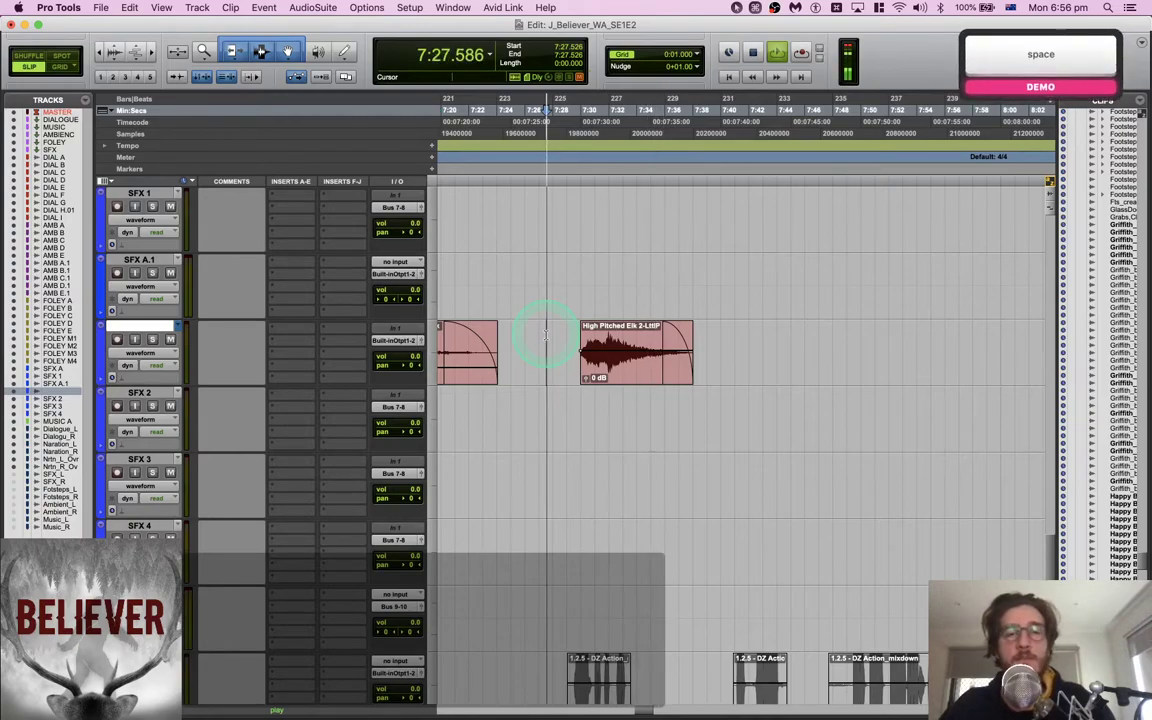
pyautogui.press('space')
# Move the High Pitched Elk 2 clip further along its track and play the scene from just before it
pyautogui.moveTo(612, 371); pyautogui.dragTo(741, 380)
pyautogui.click(649, 340)
pyautogui.press('space')
pyautogui.scroll(6, 649, 342)
pyautogui.hscroll(1, 649, 342)
pyautogui.scroll(-5, 649, 340)
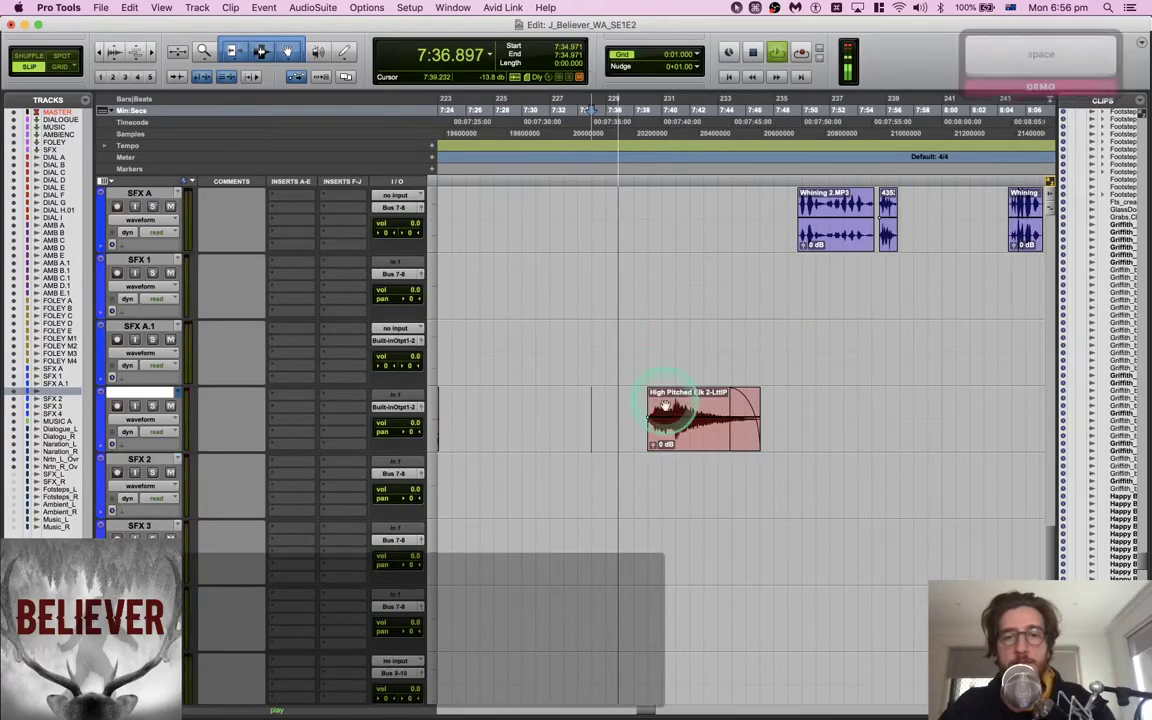
# Cut the High Pitched Elk 2 clip and paste it on the same track at 7:56.669, around the end of the whining clips
pyautogui.click(707, 432)
pyautogui.press('x')
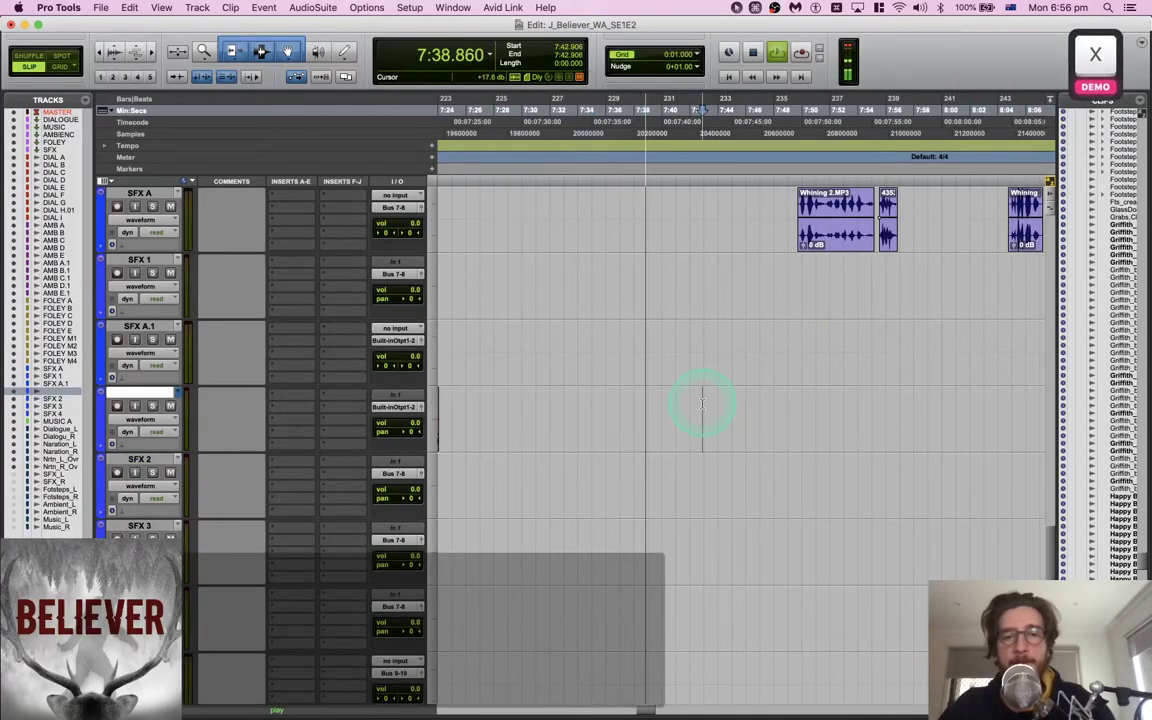
pyautogui.scroll(10, 702, 403)
pyautogui.scroll(15, 702, 403)
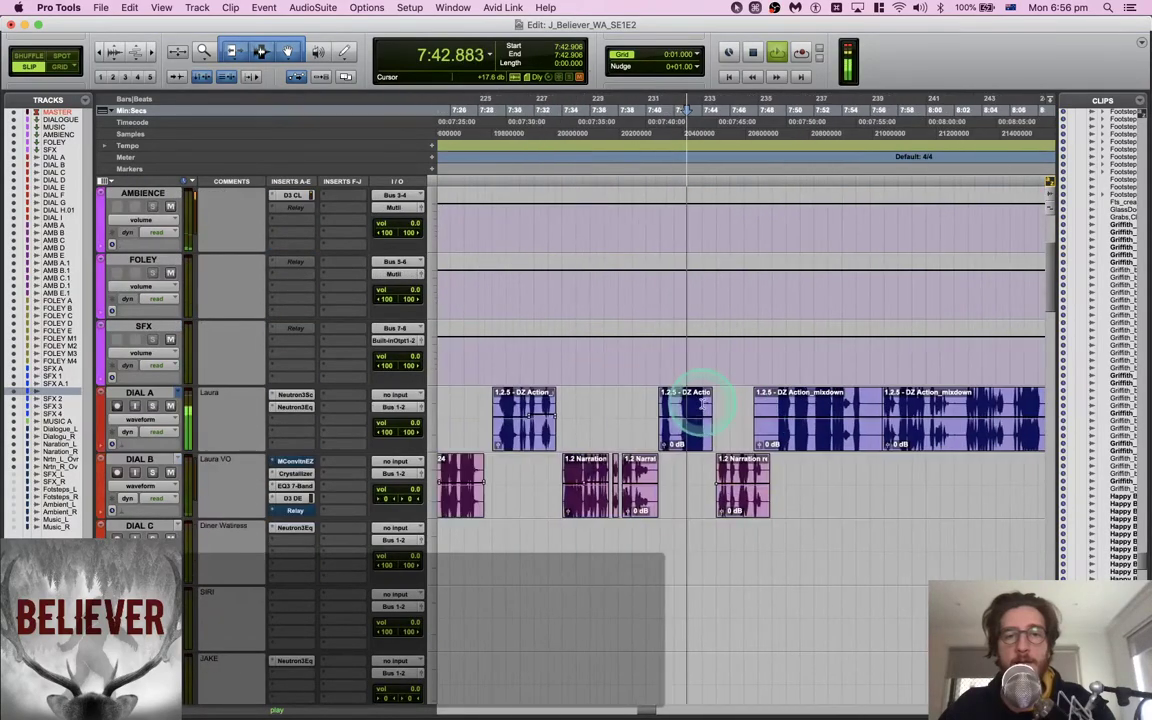
pyautogui.scroll(-15, 702, 404)
pyautogui.scroll(-5, 702, 403)
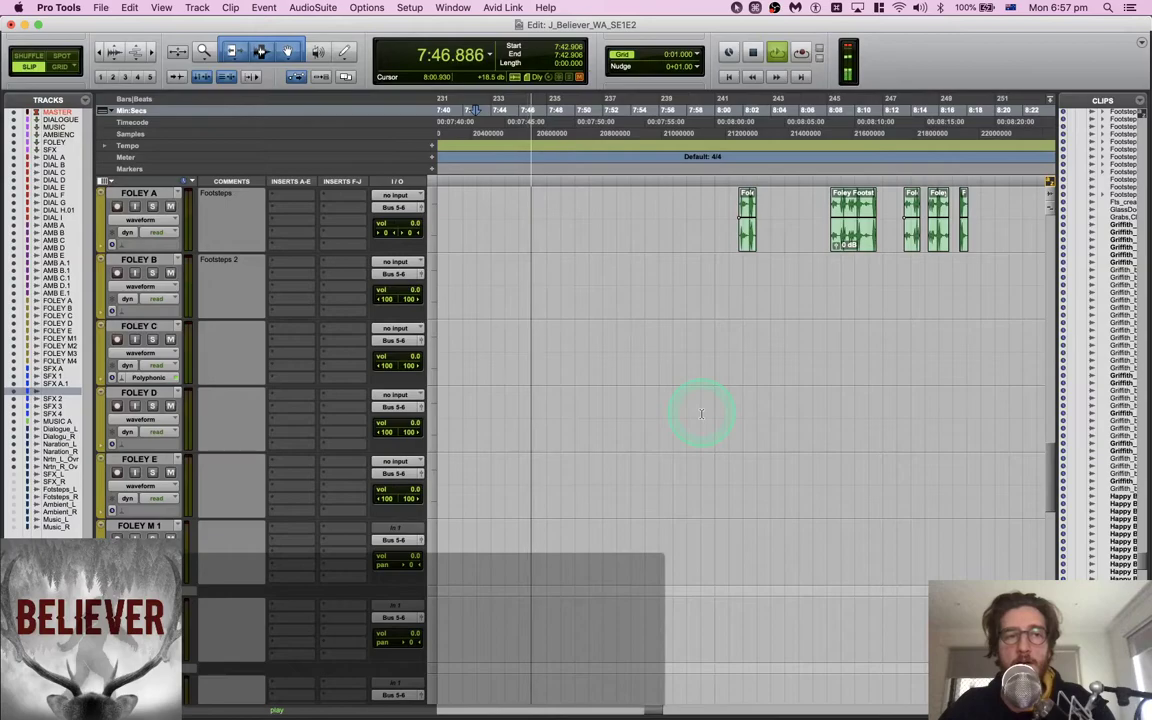
pyautogui.scroll(-10, 702, 413)
pyautogui.scroll(-5, 701, 413)
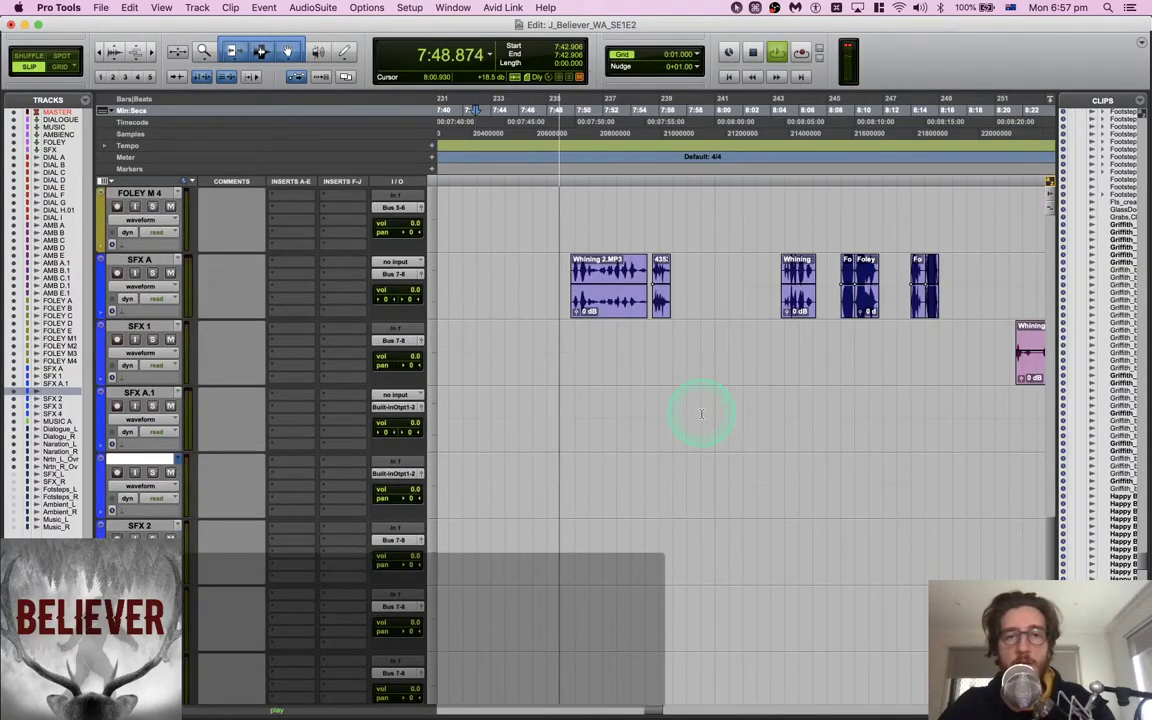
pyautogui.click(668, 472)
pyautogui.press('v')
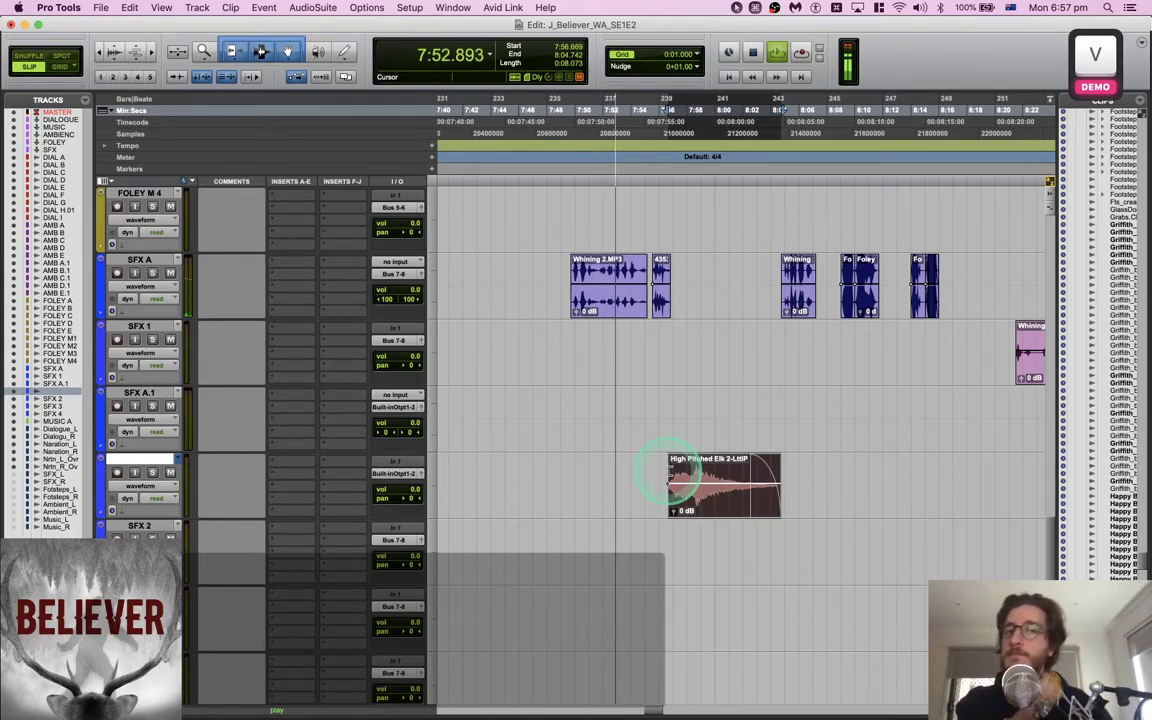
# Balance the High Pitched Elk 2 clip against the scene by setting its clip gain to -9.5 dB, and save the session
pyautogui.moveTo(668, 471); pyautogui.dragTo(697, 490)
pyautogui.press('space')
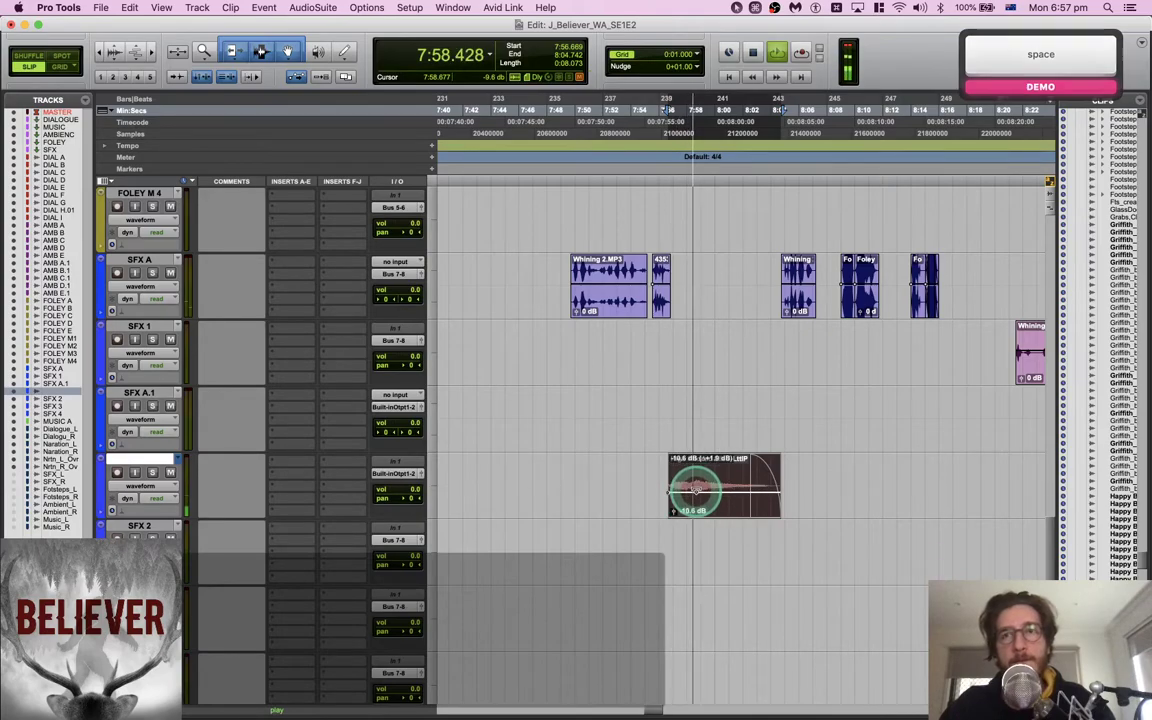
pyautogui.press('space')
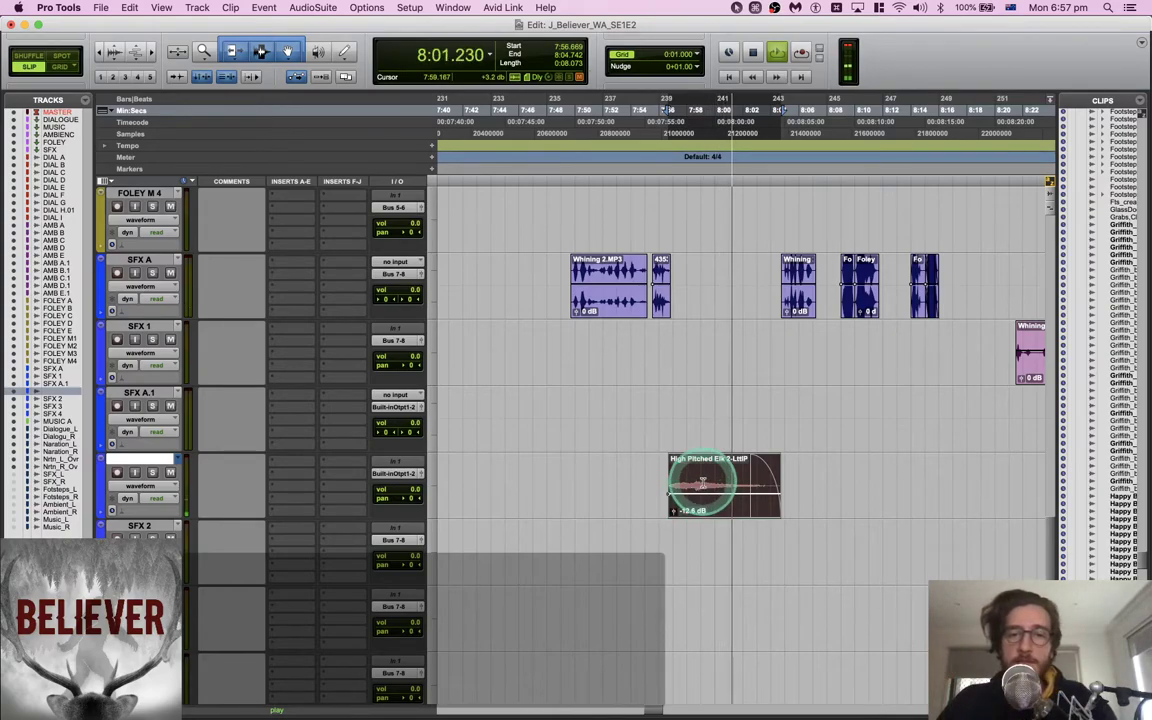
pyautogui.click(703, 488)
pyautogui.moveTo(705, 489); pyautogui.dragTo(697, 445)
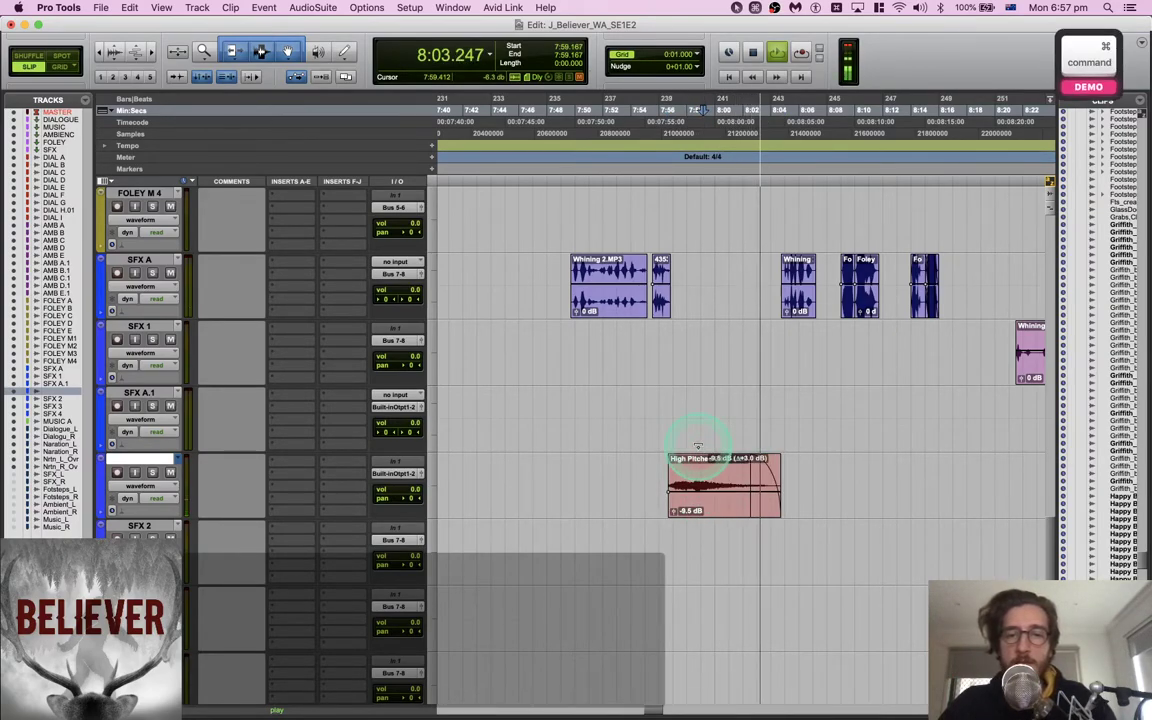
pyautogui.click(742, 404)
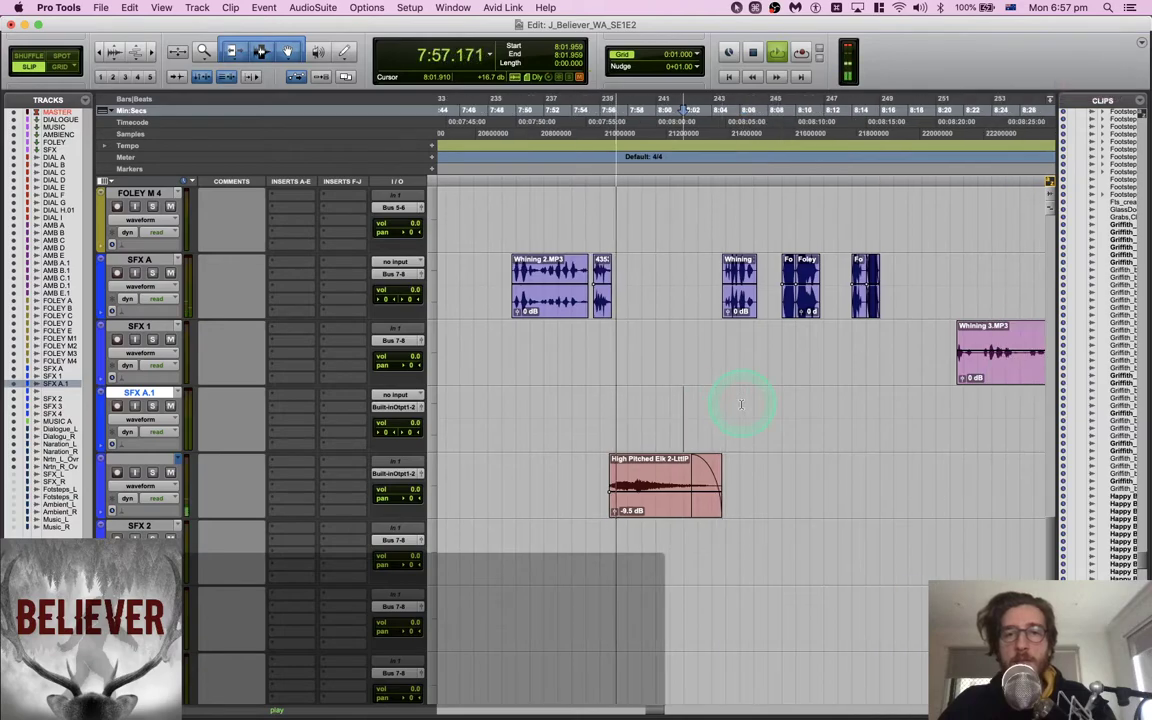
pyautogui.press('super+s')
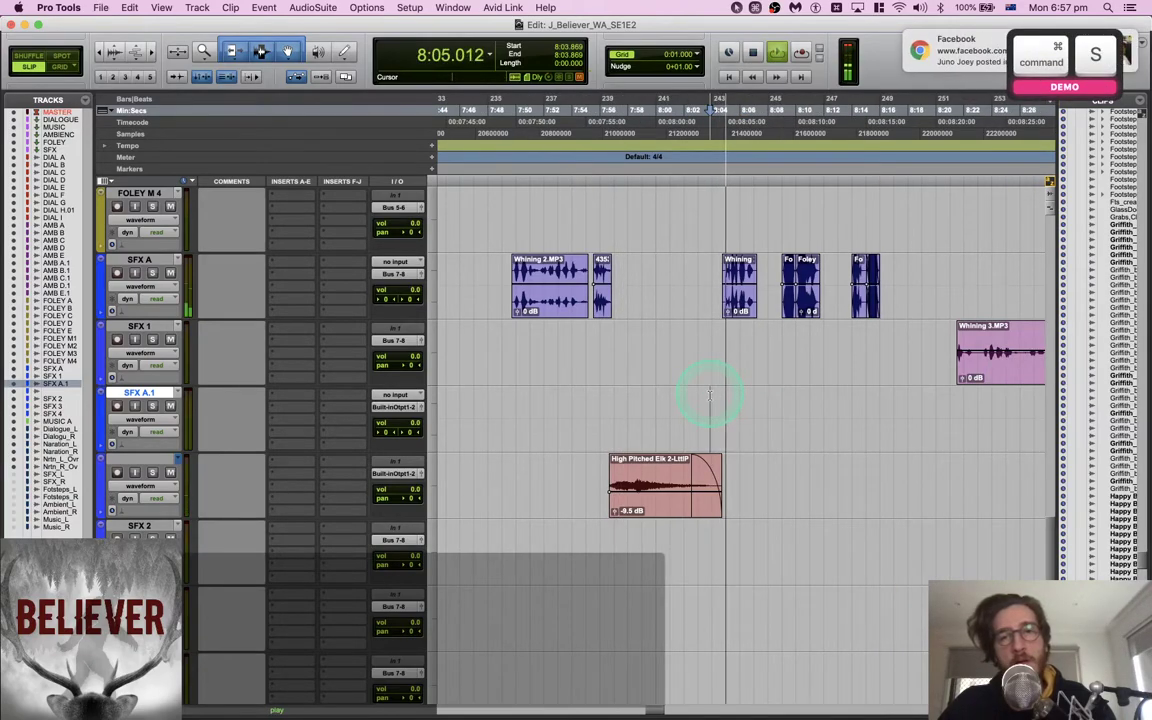
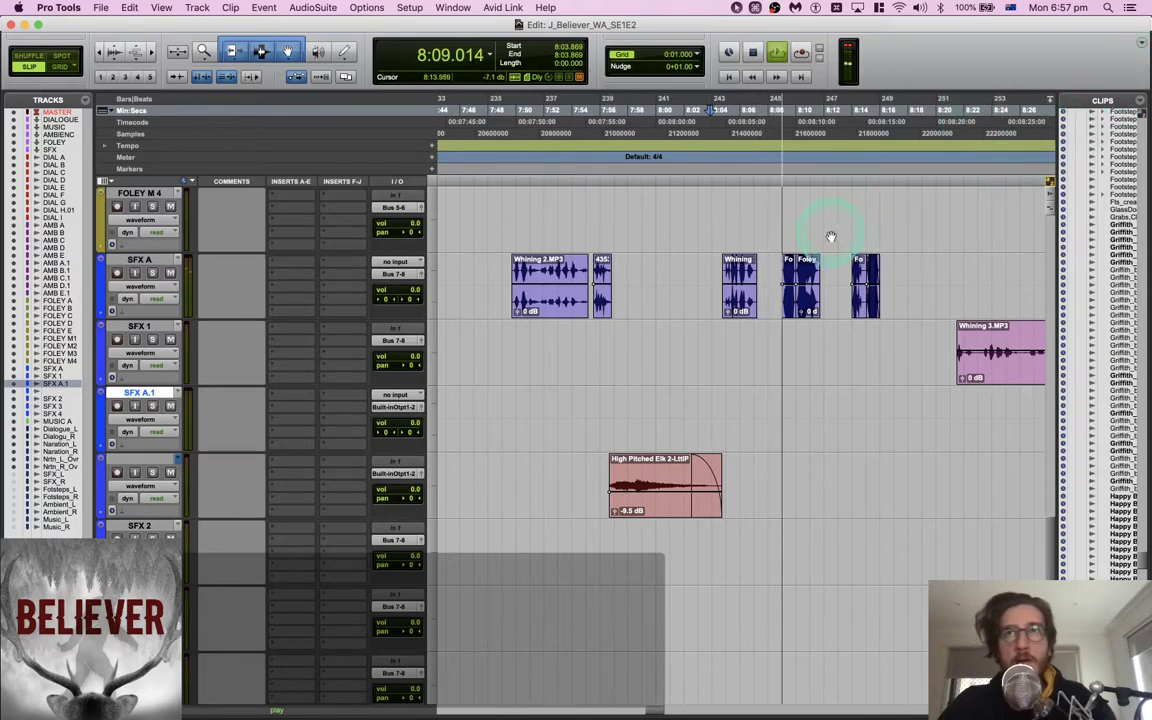
# Lower the clip gain of the Foley Hand Push Dirt and Foley Hay Straw Movement clips on SFX A to -8 dB
pyautogui.press('space')
pyautogui.click(775, 264)
pyautogui.press('Tab')
pyautogui.hscroll(2, 796, 277)
pyautogui.hotkey('shift', 'Tab')
pyautogui.hotkey('shift', 'Tab')
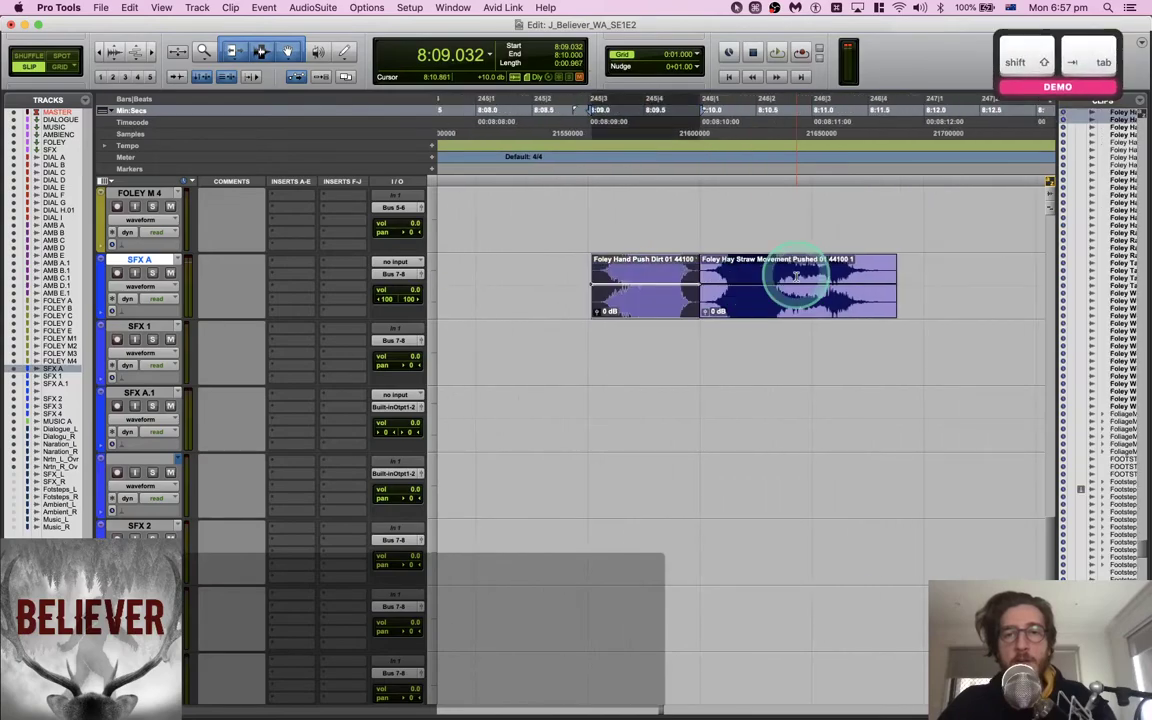
pyautogui.hotkey('ctrl', 'shift', 'Down')
pyautogui.press('space')
pyautogui.scroll(-3, 712, 310)
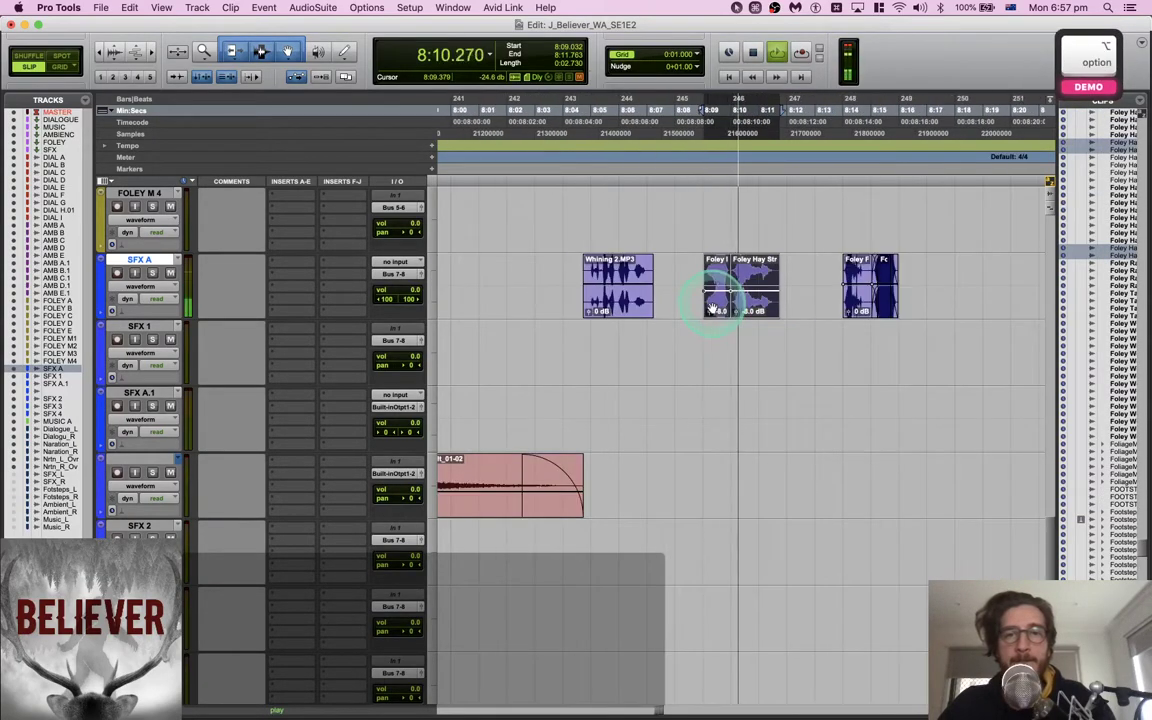
# Play through the lowered Foley clips and reduce the clip gain of the last Foley clip near 8:15 on SFX A
pyautogui.click(690, 327)
pyautogui.press('space')
pyautogui.press('space')
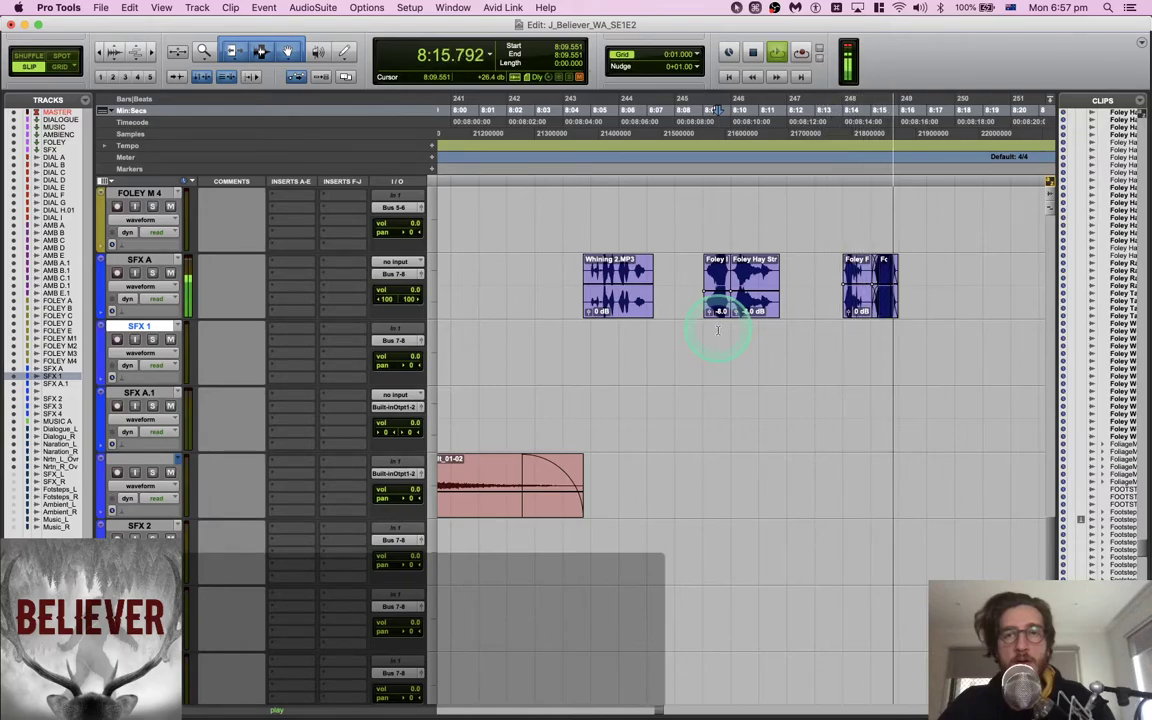
pyautogui.click(880, 298)
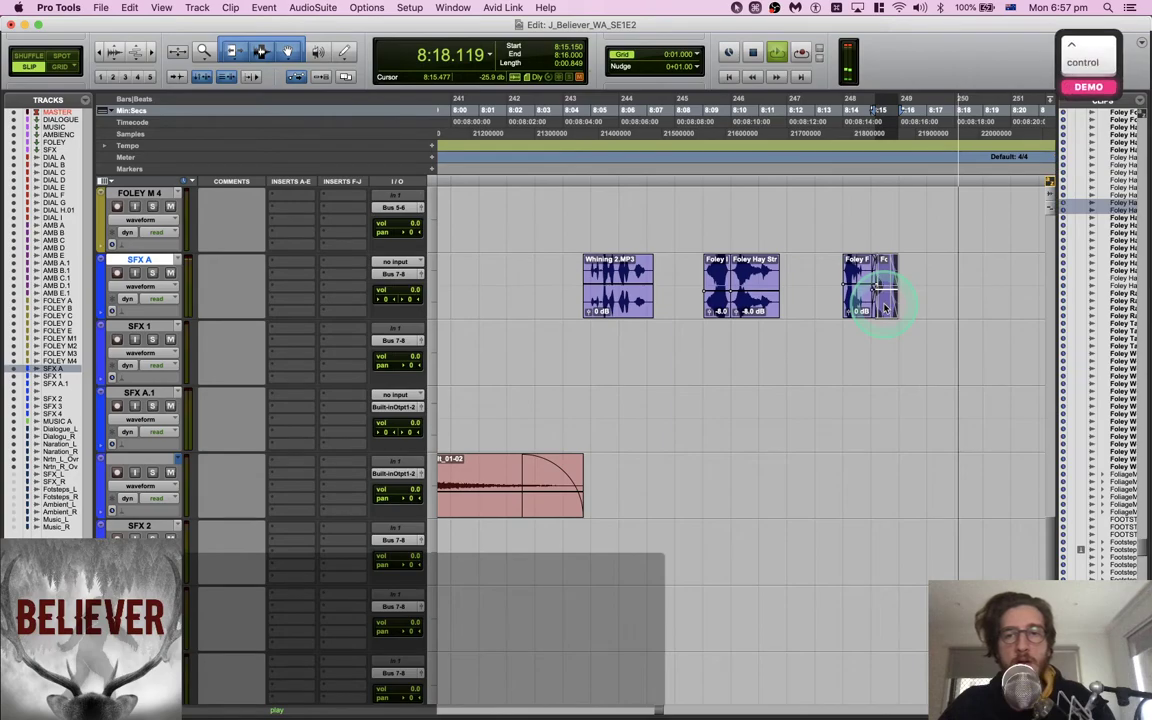
pyautogui.press('space')
# Locate the Laura VO clip on DIAL B and play the scene from its start
pyautogui.scroll(10, 888, 334)
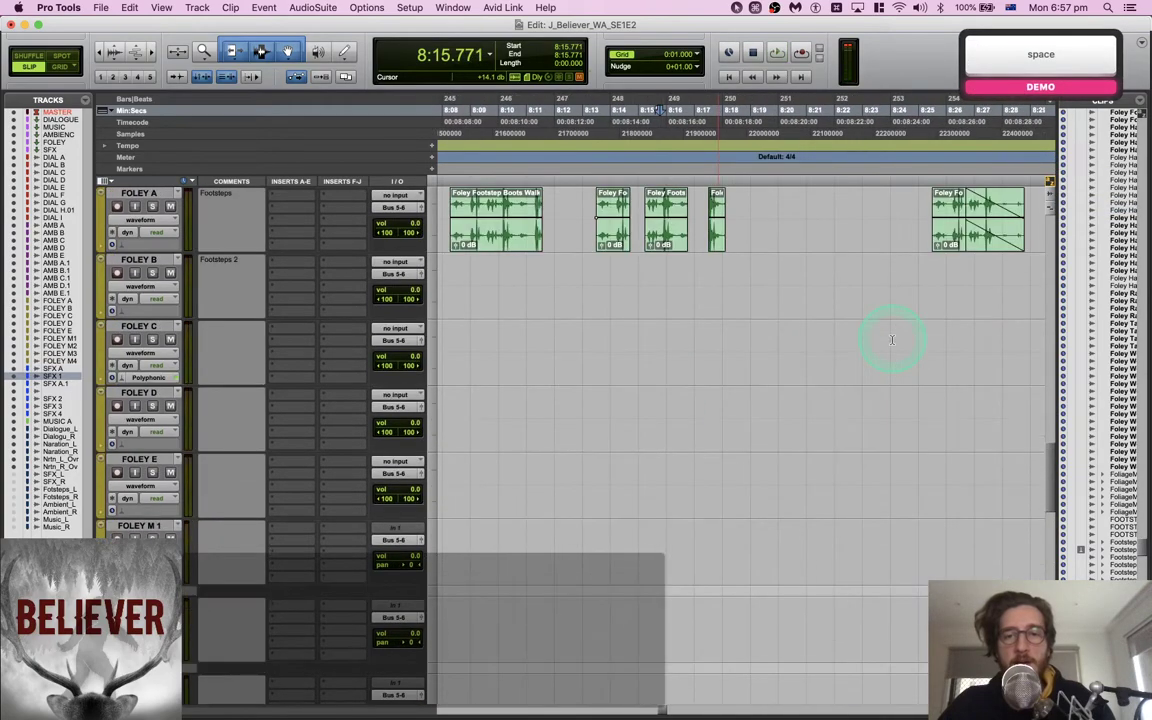
pyautogui.scroll(10, 892, 340)
pyautogui.scroll(15, 892, 340)
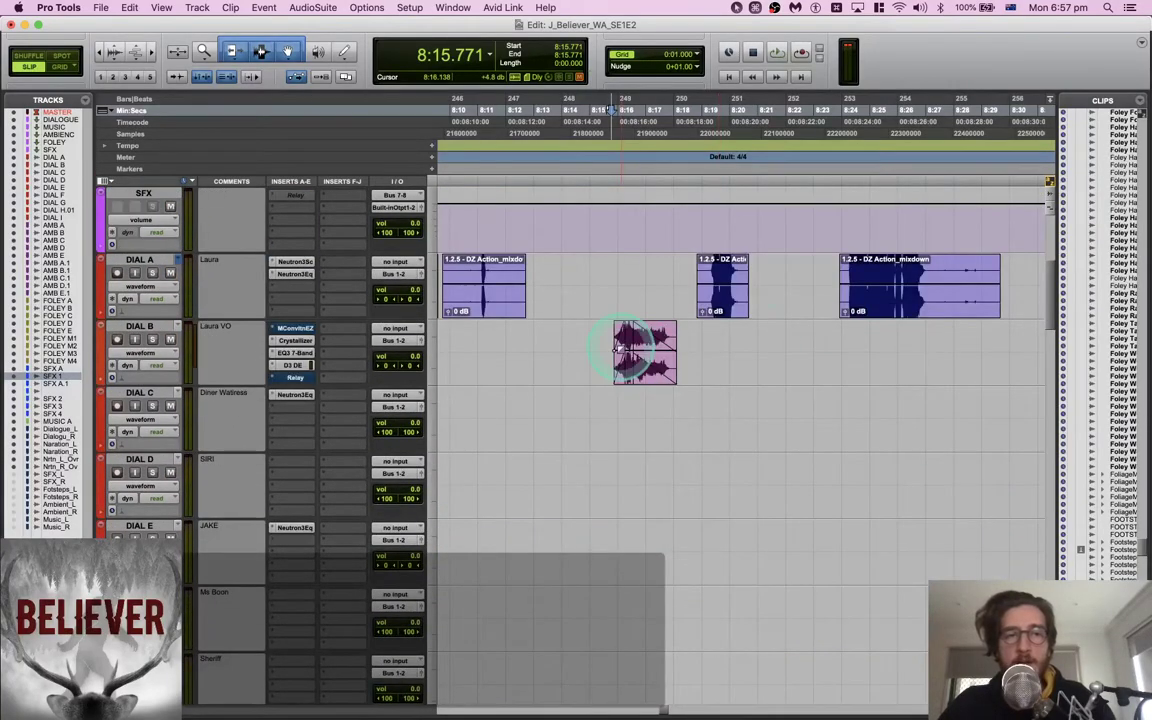
pyautogui.click(610, 345)
pyautogui.press('space')
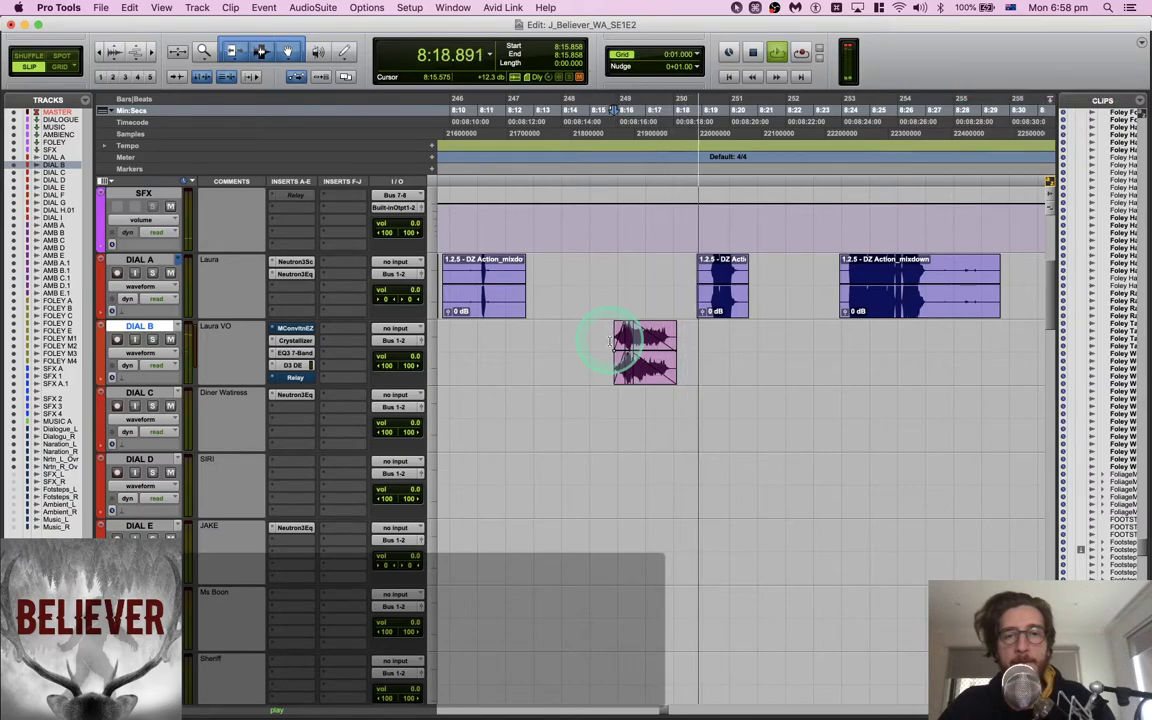
# Duplicate the Laura dialogue clip at 8:18.839 from DIAL A onto DIAL B at the same time and play it
pyautogui.click(722, 318)
pyautogui.press('space')
pyautogui.click(725, 312)
pyautogui.press('c')
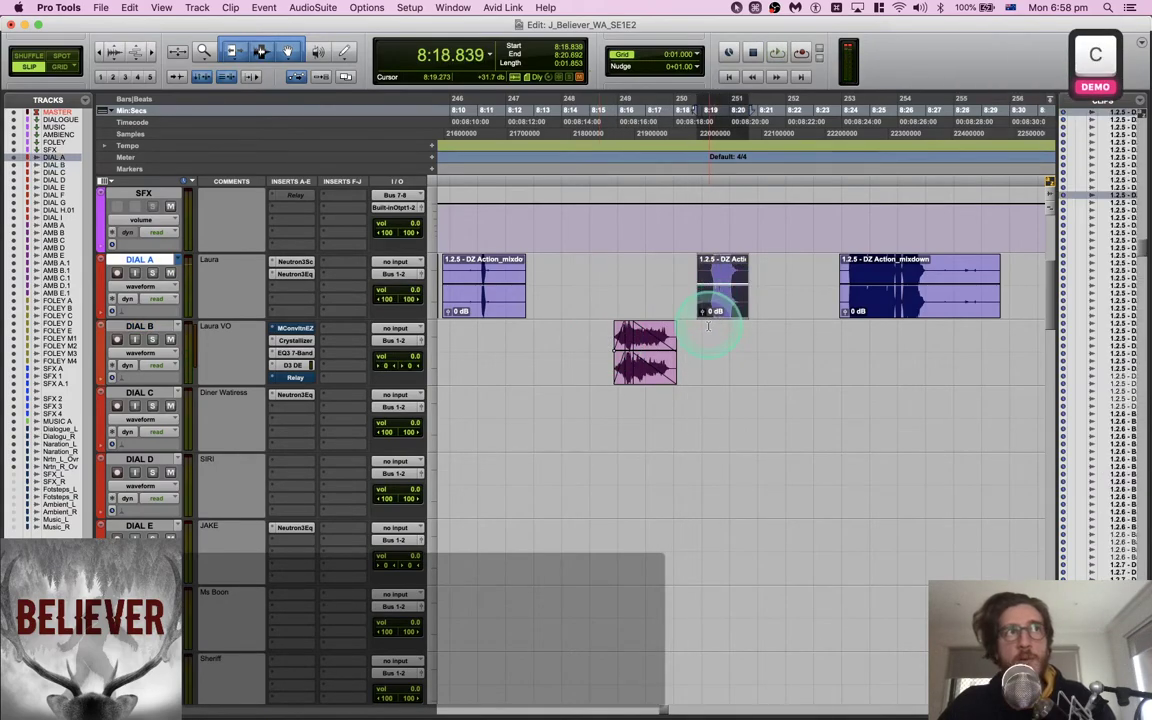
pyautogui.click(712, 328)
pyautogui.press('v')
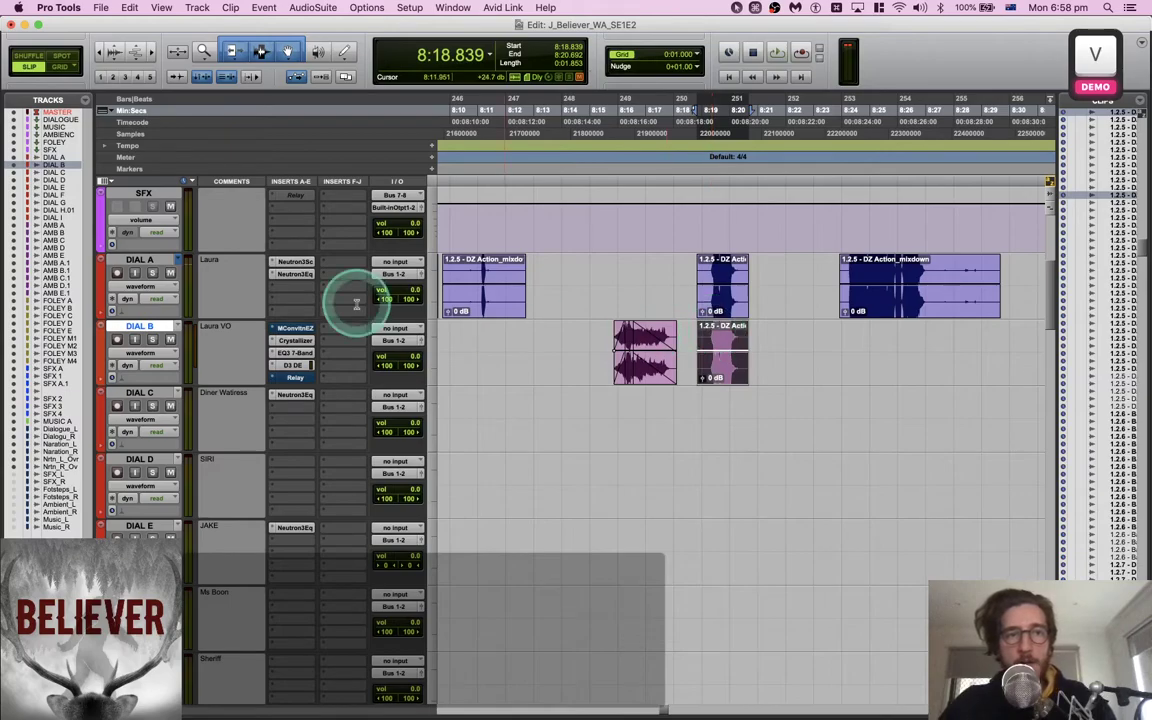
pyautogui.press('space')
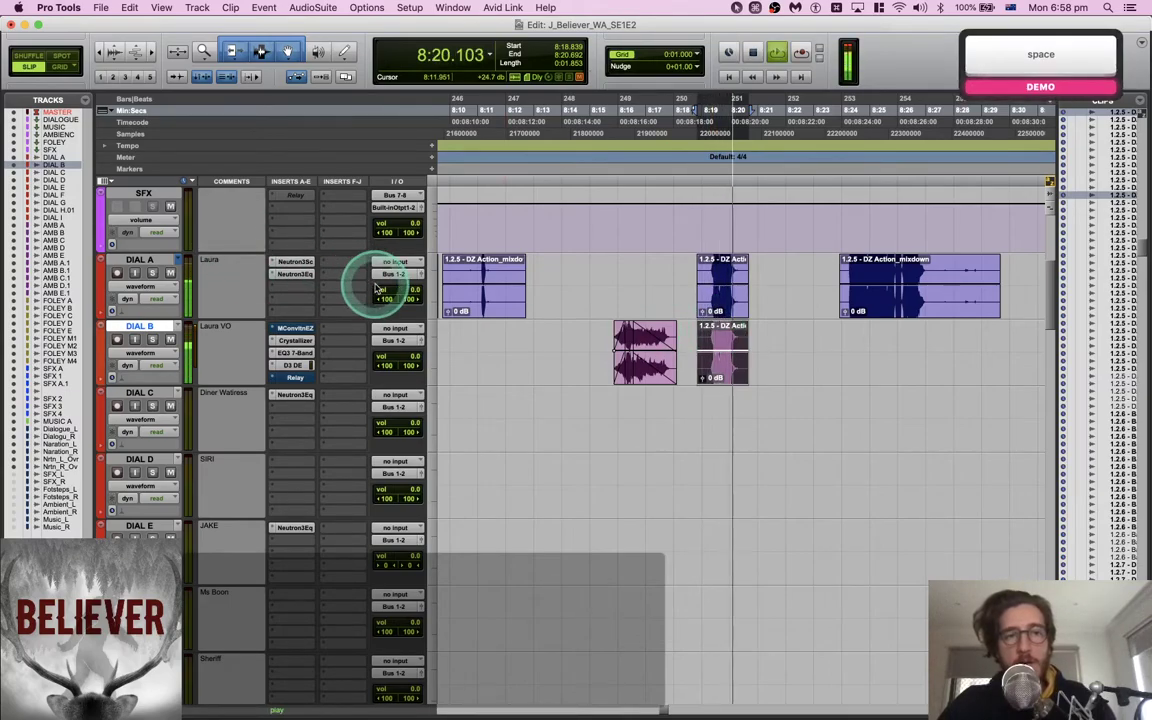
pyautogui.press('space')
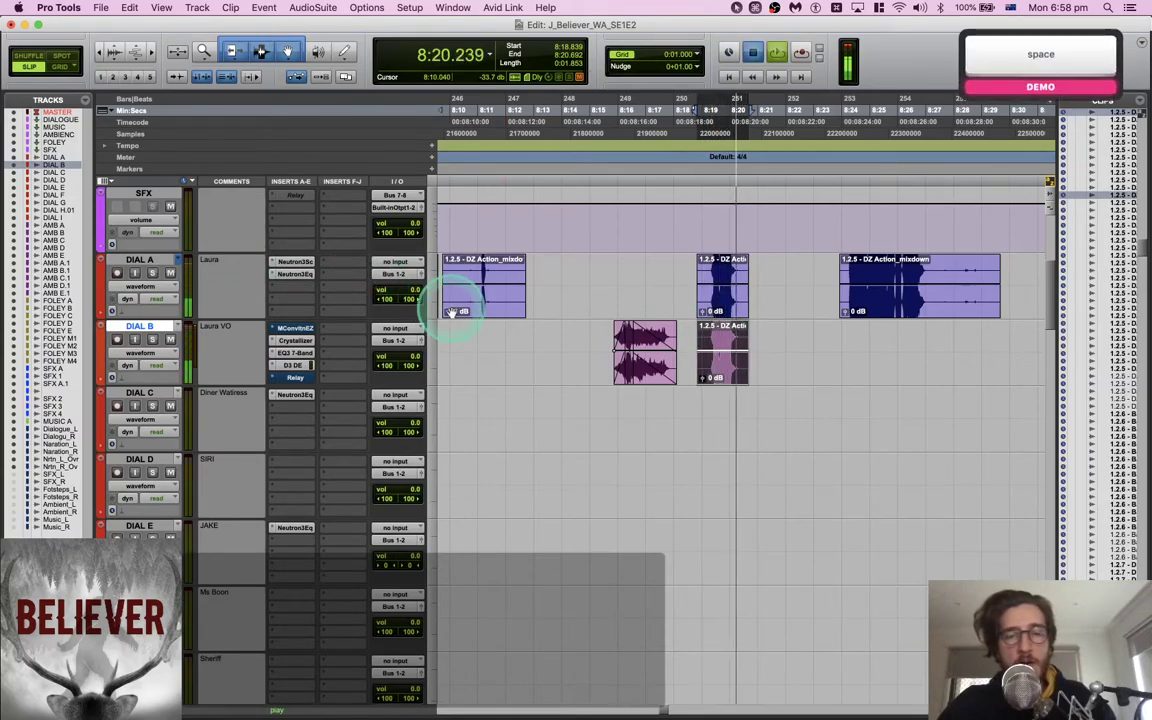
# Move the duplicated Laura clip from DIAL B to the SFX A.1 track, keeping its start at 8:18.839
pyautogui.press('x')
pyautogui.press(';')
pyautogui.press('v')
pyautogui.press('x')
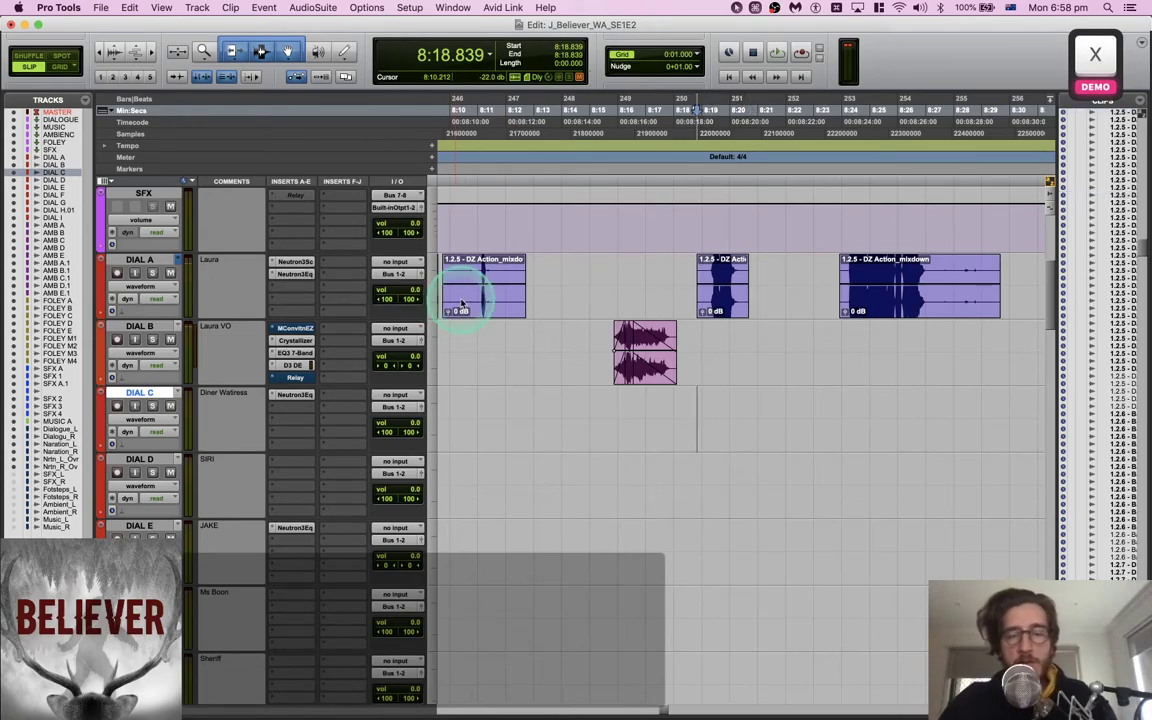
pyautogui.press(';')
pyautogui.press(';')
pyautogui.press(';')
pyautogui.press(';')
pyautogui.press(';')
pyautogui.press(';')
pyautogui.press(';')
pyautogui.press(';')
pyautogui.press(';')
pyautogui.press(';')
pyautogui.press(';')
pyautogui.press(';')
pyautogui.press(';')
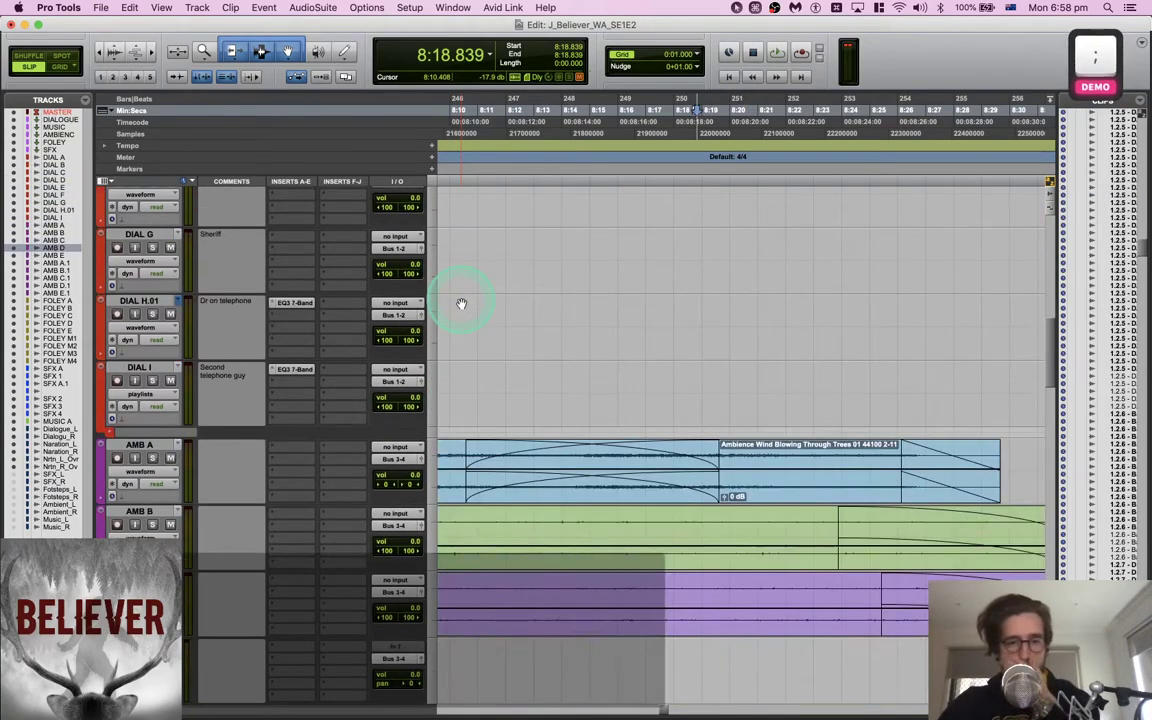
pyautogui.press(';')
pyautogui.press(';')
pyautogui.press(';')
pyautogui.press(';')
pyautogui.press(';')
pyautogui.press(';')
pyautogui.press(';')
pyautogui.press(';')
pyautogui.press(';')
pyautogui.press(';')
pyautogui.press(';')
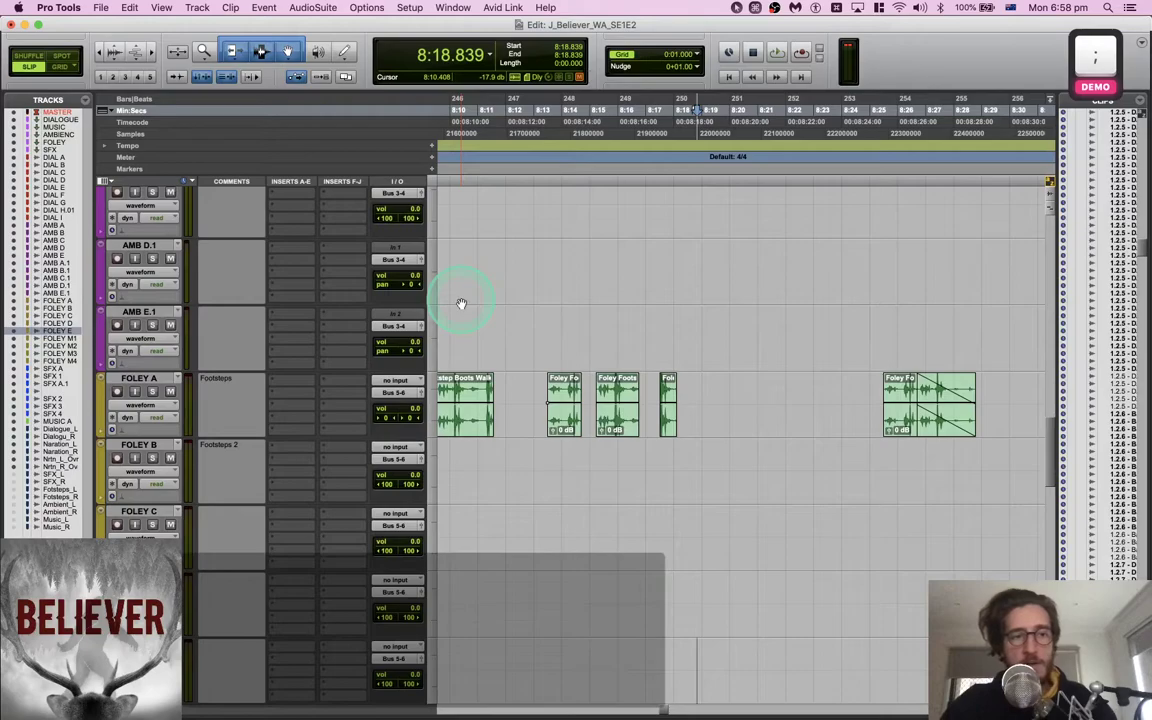
pyautogui.press(';')
pyautogui.press(';')
pyautogui.press(';')
pyautogui.press(';')
pyautogui.press(';')
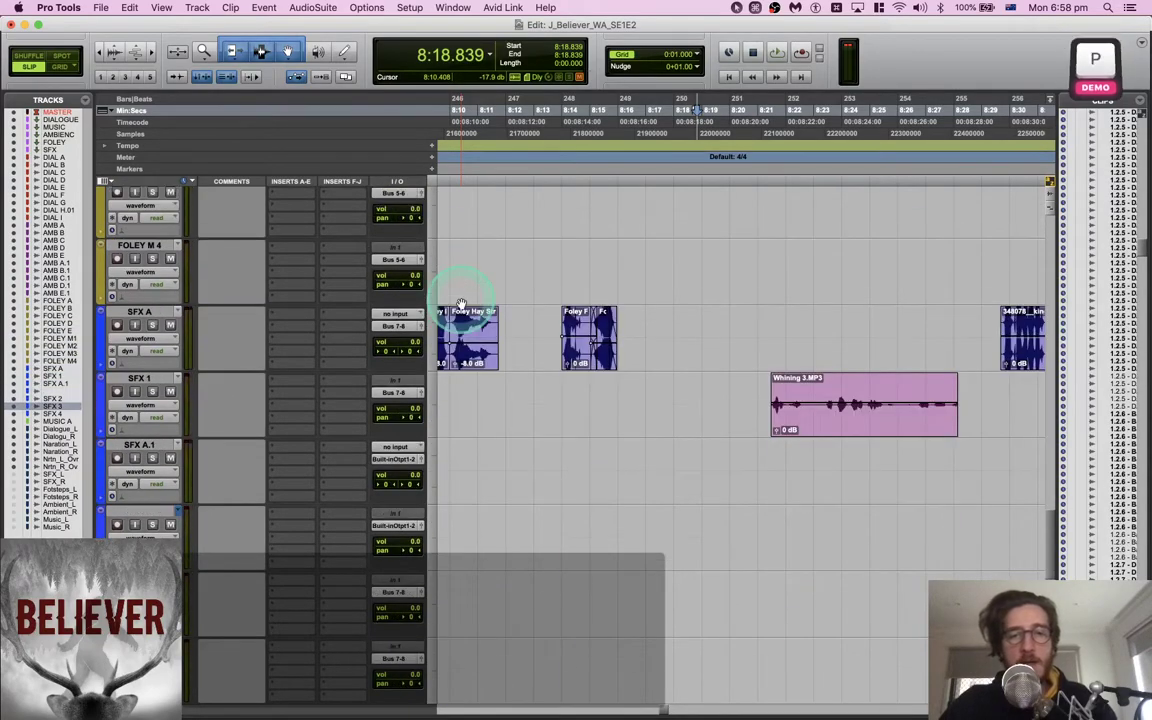
pyautogui.press('p')
pyautogui.press('v')
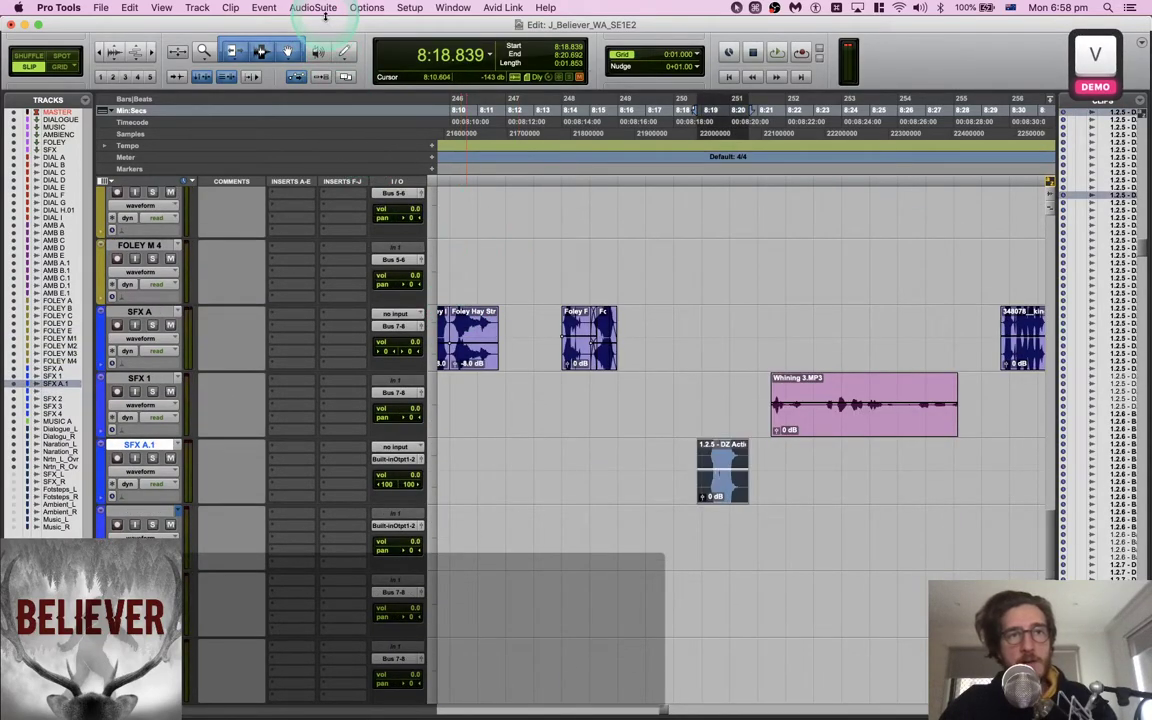
# Open the Little Plate reverb in AudioSuite for the selected clip on SFX A.1
pyautogui.click(324, 12)
pyautogui.press('Down')
pyautogui.press('Down')
pyautogui.press('Down')
pyautogui.press('Down')
pyautogui.press('Right')
pyautogui.press('Down')
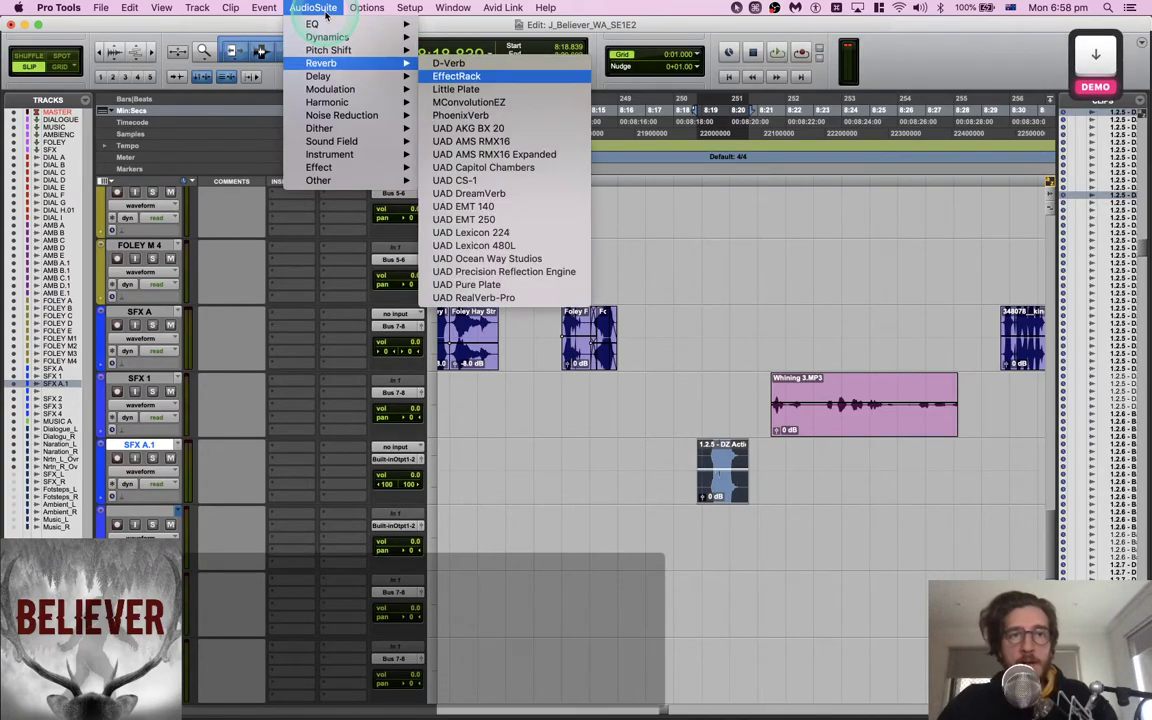
pyautogui.press('Down')
pyautogui.press('Down')
pyautogui.press('Down')
pyautogui.press('Up')
pyautogui.press('Up')
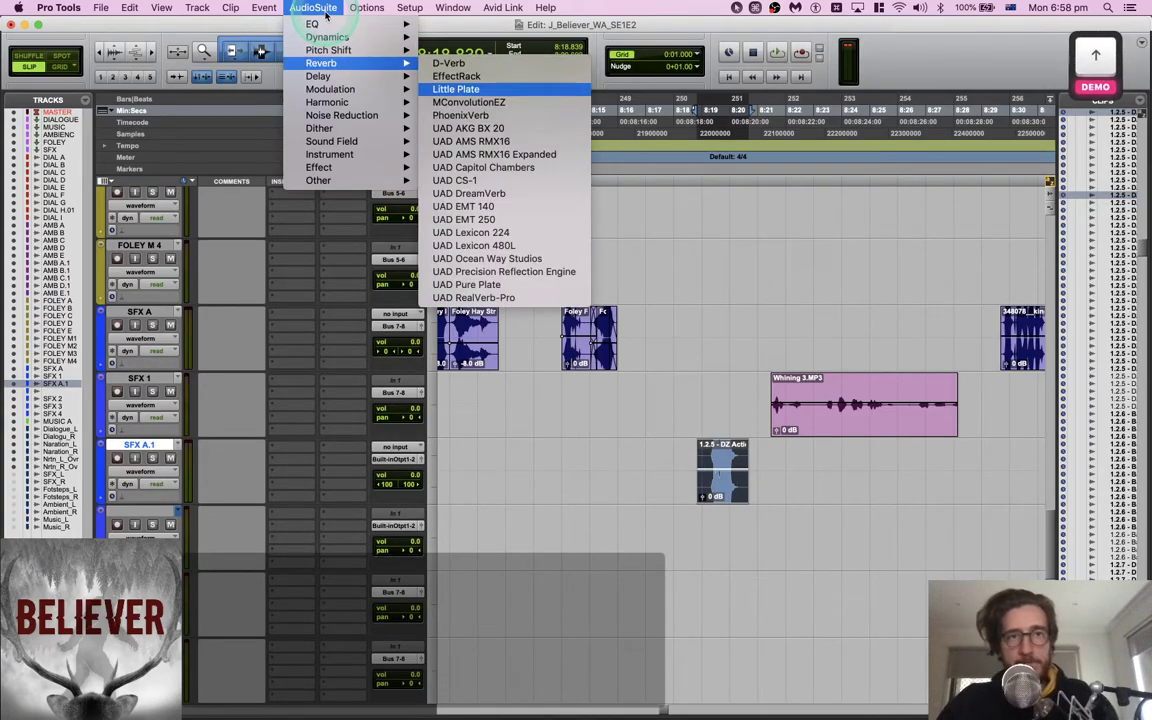
pyautogui.press('Return')
pyautogui.click(771, 240)
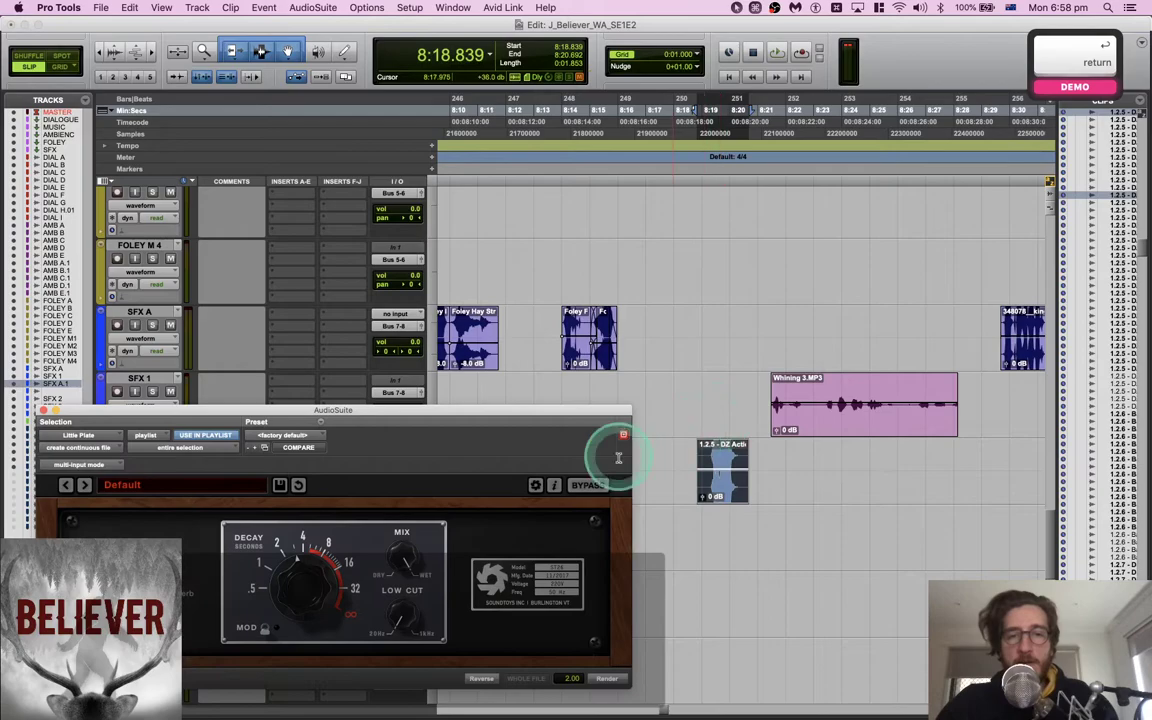
# Shorten the Little Plate decay, reduce its mix, process the SFX A.1 clip with the Reverse option and play it
pyautogui.moveTo(301, 587); pyautogui.dragTo(301, 607)
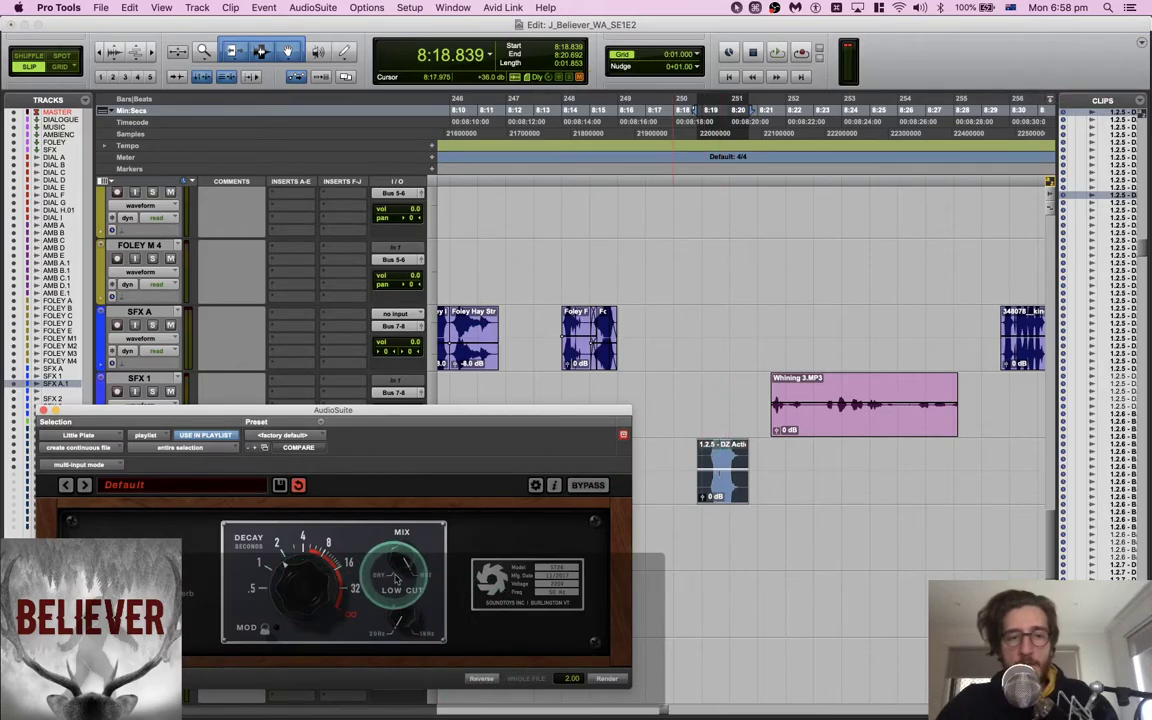
pyautogui.moveTo(393, 633); pyautogui.dragTo(458, 658)
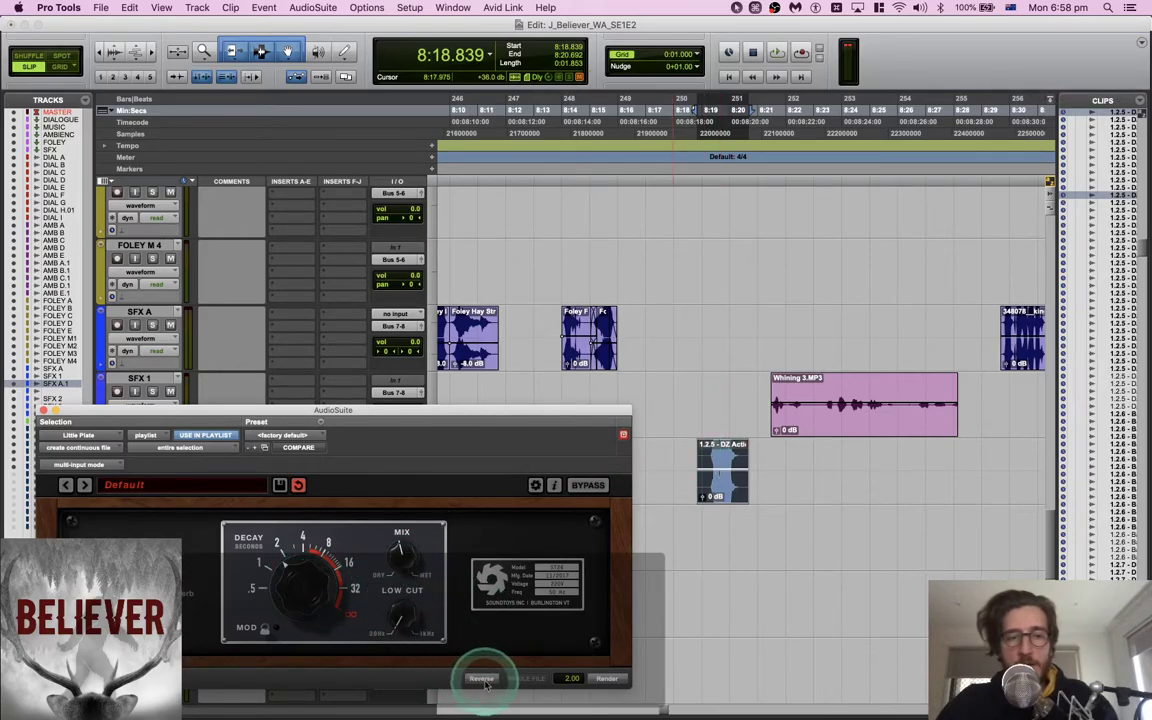
pyautogui.click(748, 387)
pyautogui.press('space')
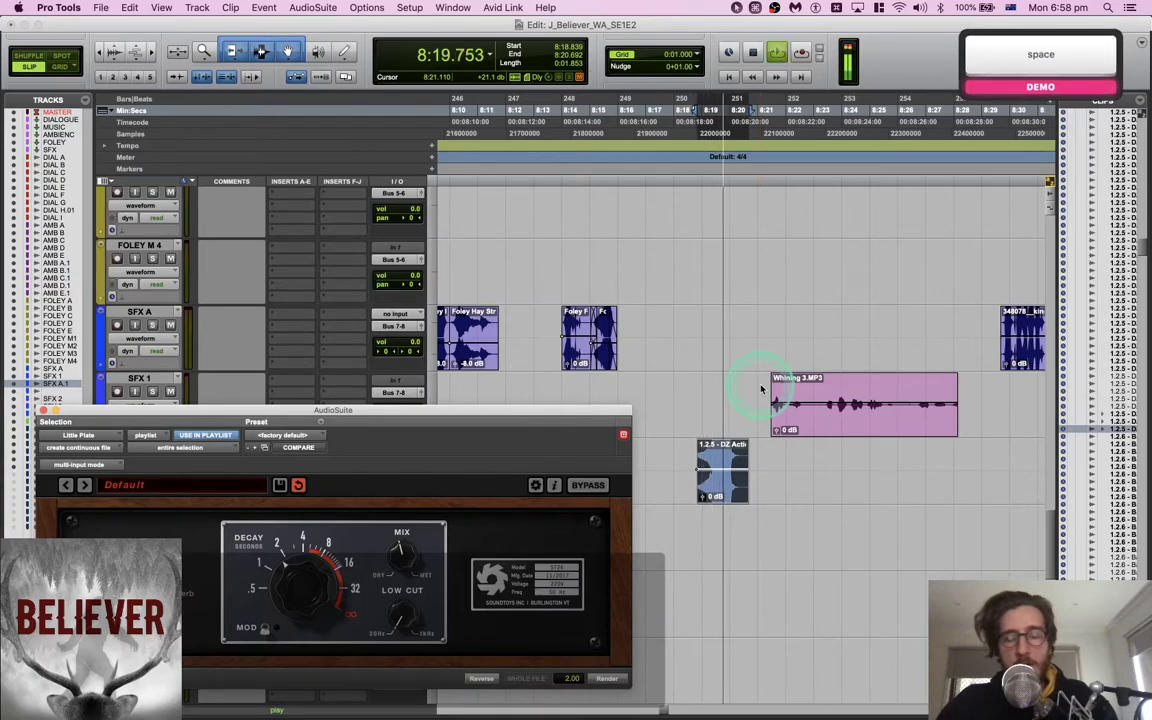
pyautogui.press('space')
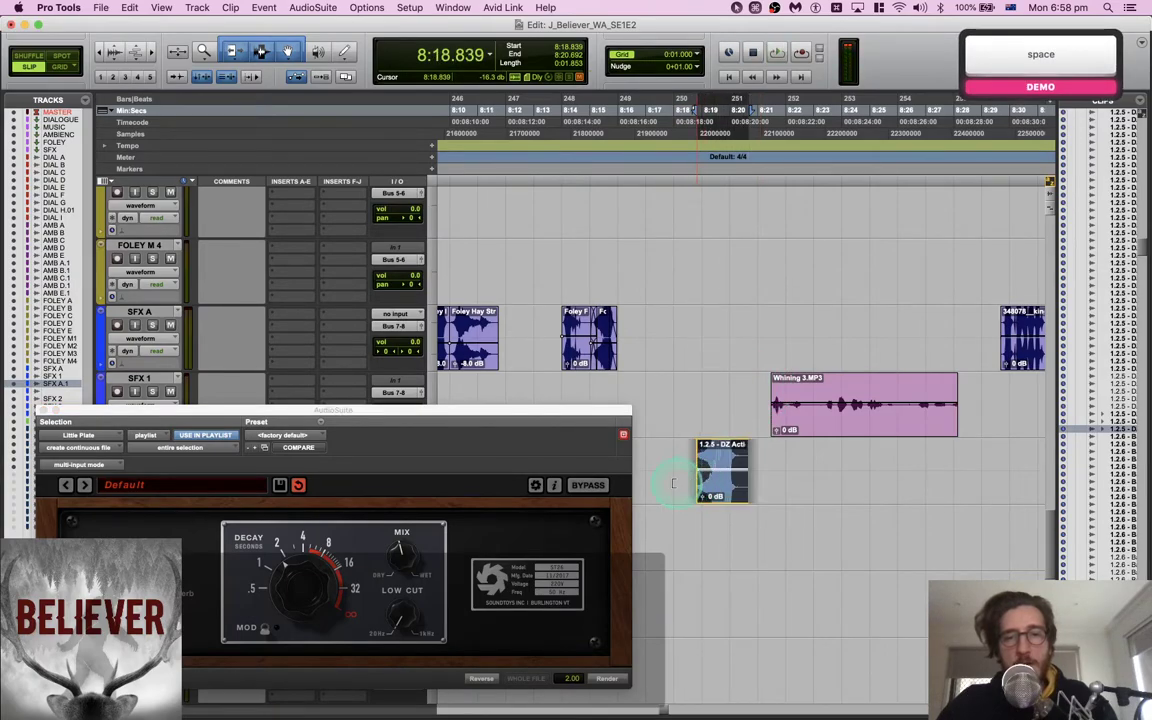
# Fade in the start of the reversed clip up to 8:19.212, lower its clip gain to -8.7 dB and play it
pyautogui.scroll(5, 775, 472)
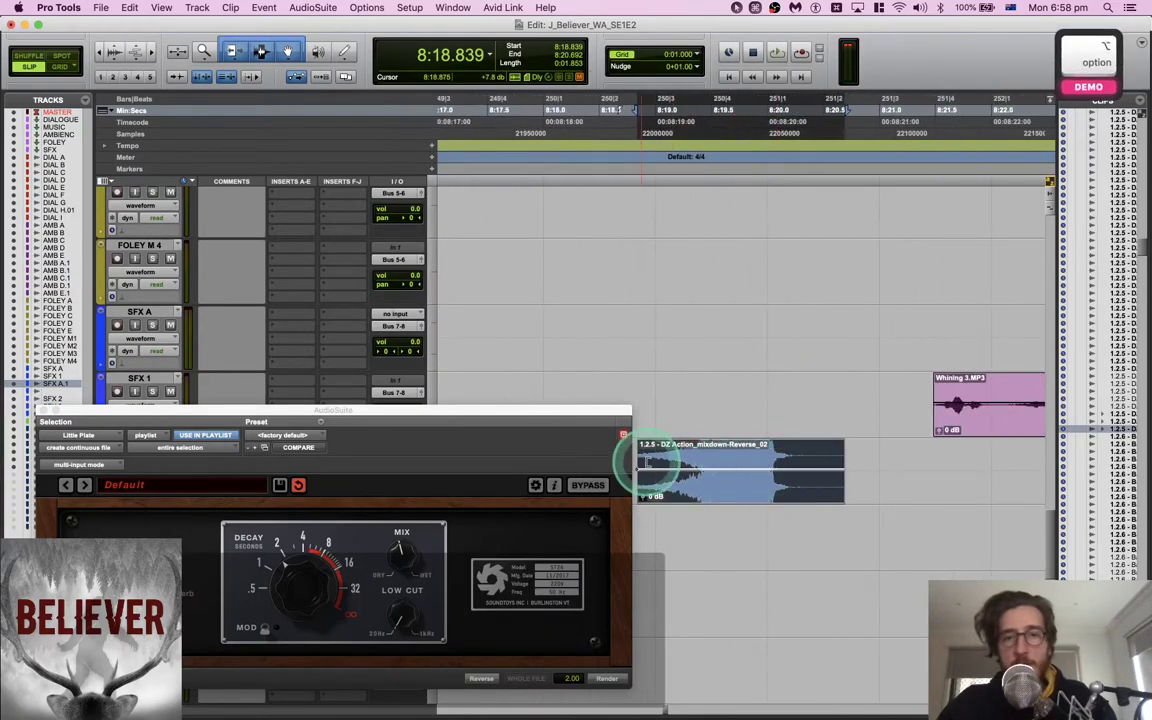
pyautogui.moveTo(669, 463); pyautogui.dragTo(748, 470)
pyautogui.press('f')
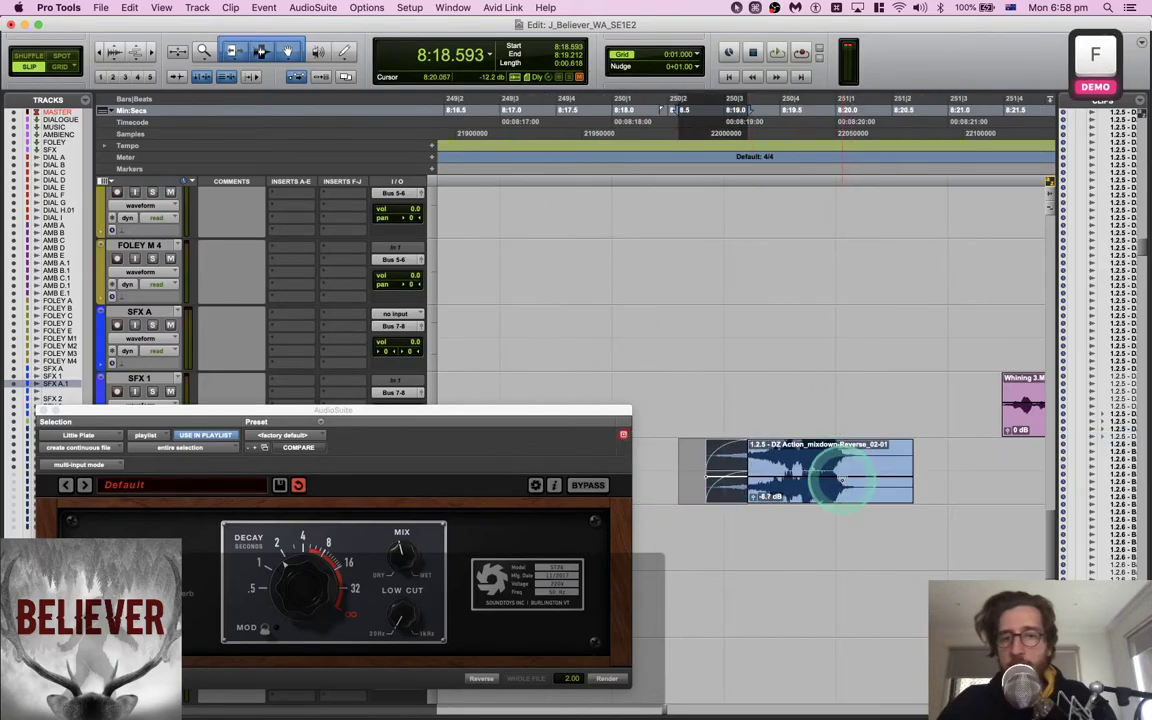
pyautogui.press('space')
pyautogui.click(696, 466)
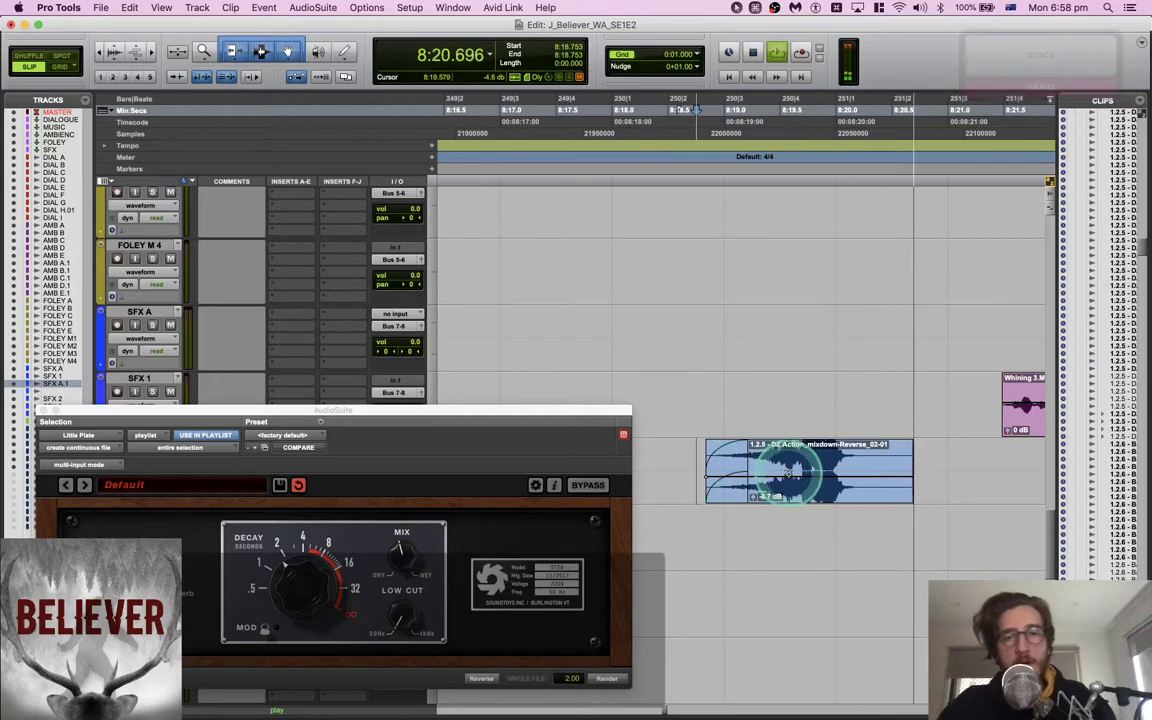
pyautogui.press('space')
# Undo the fade, gain change and reverse processing, and extend the start of the SFX A.1 clip back to 8:17.839
pyautogui.press('super+z')
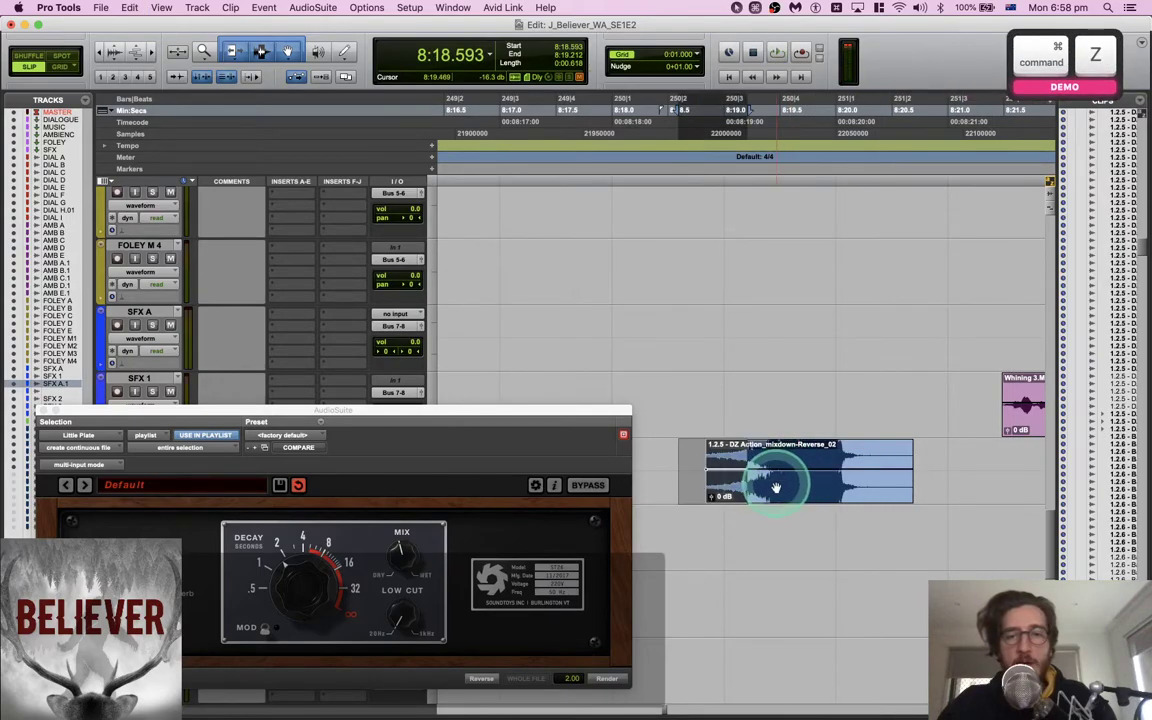
pyautogui.press('super+z')
pyautogui.press('super+z')
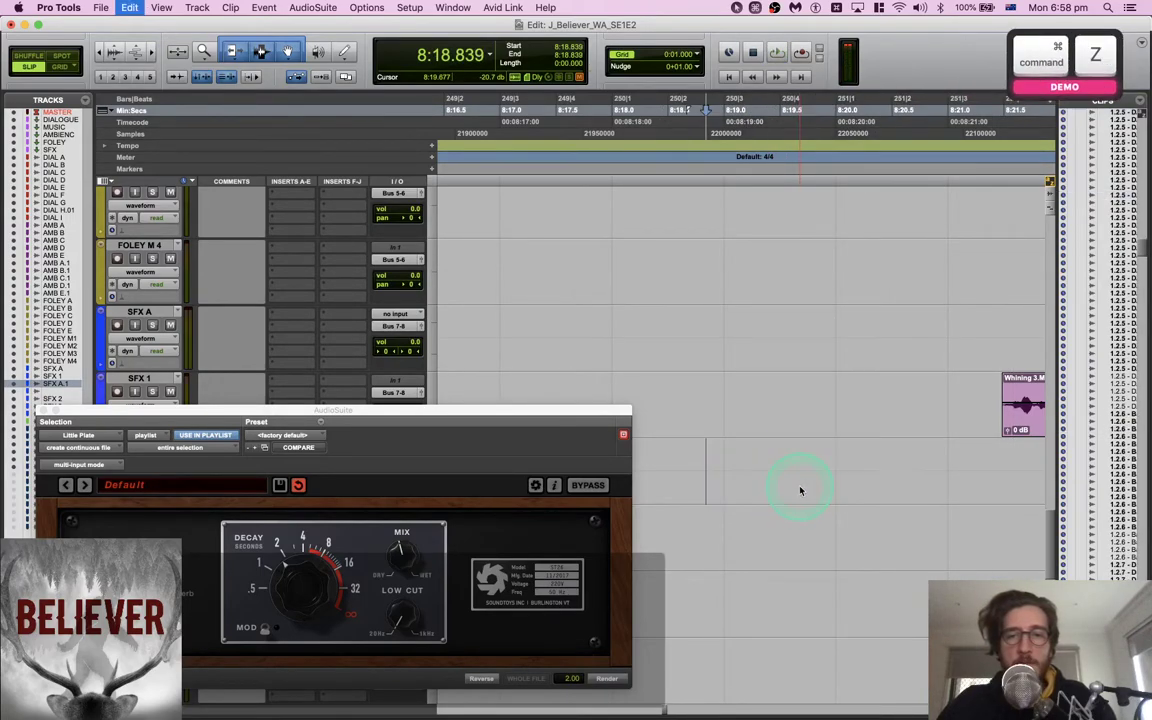
pyautogui.press('super+shift+z')
pyautogui.moveTo(704, 492); pyautogui.dragTo(514, 507)
# Try a longer Little Plate decay on the extended clip, replacing the normal render with Reverse processing, and play it
pyautogui.click(320, 602)
pyautogui.moveTo(320, 602); pyautogui.dragTo(322, 566)
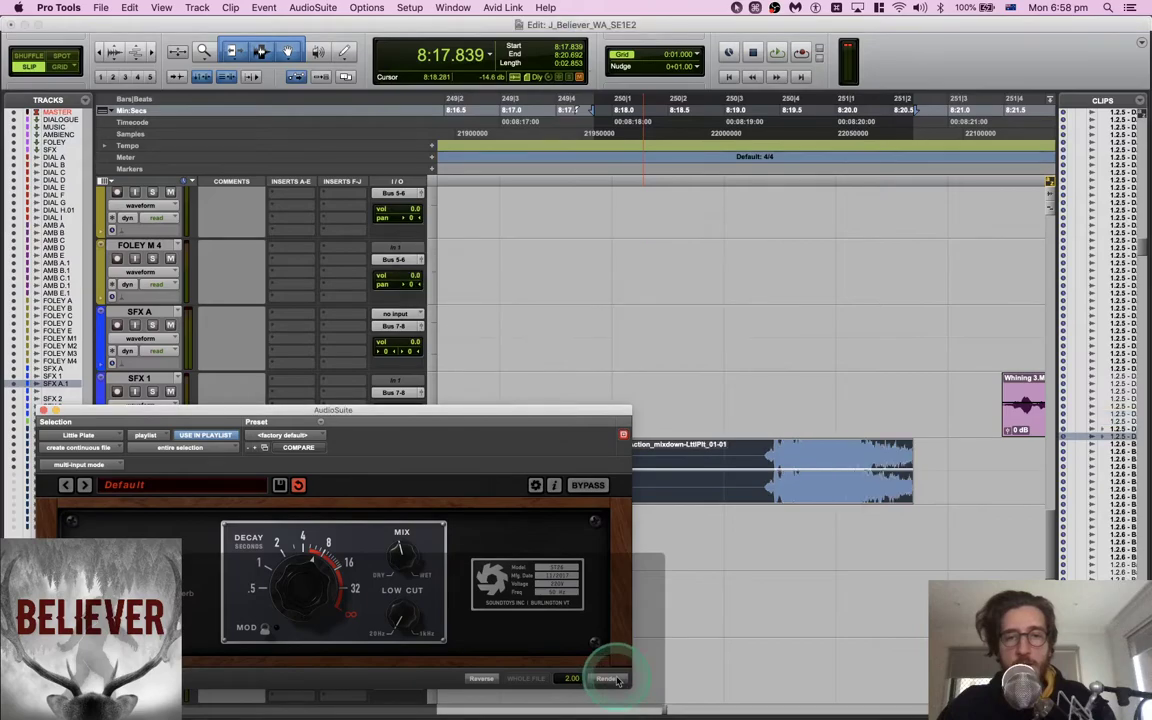
pyautogui.press('super+z')
pyautogui.click(489, 680)
pyautogui.click(710, 516)
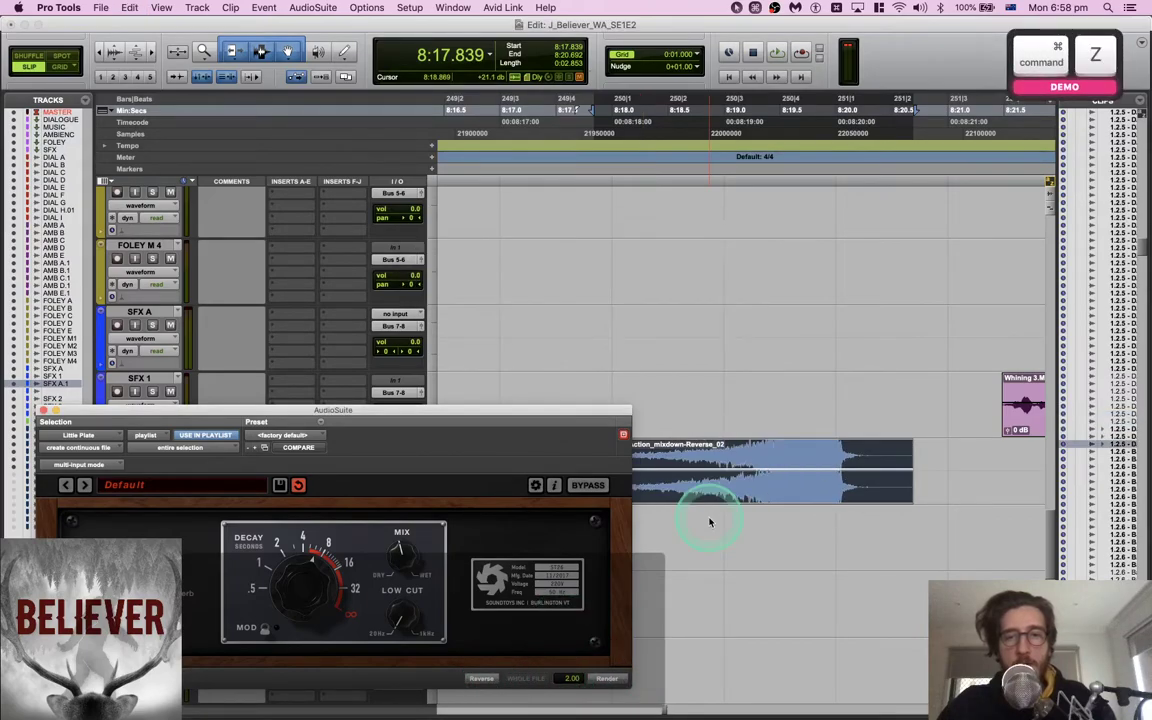
pyautogui.press('space')
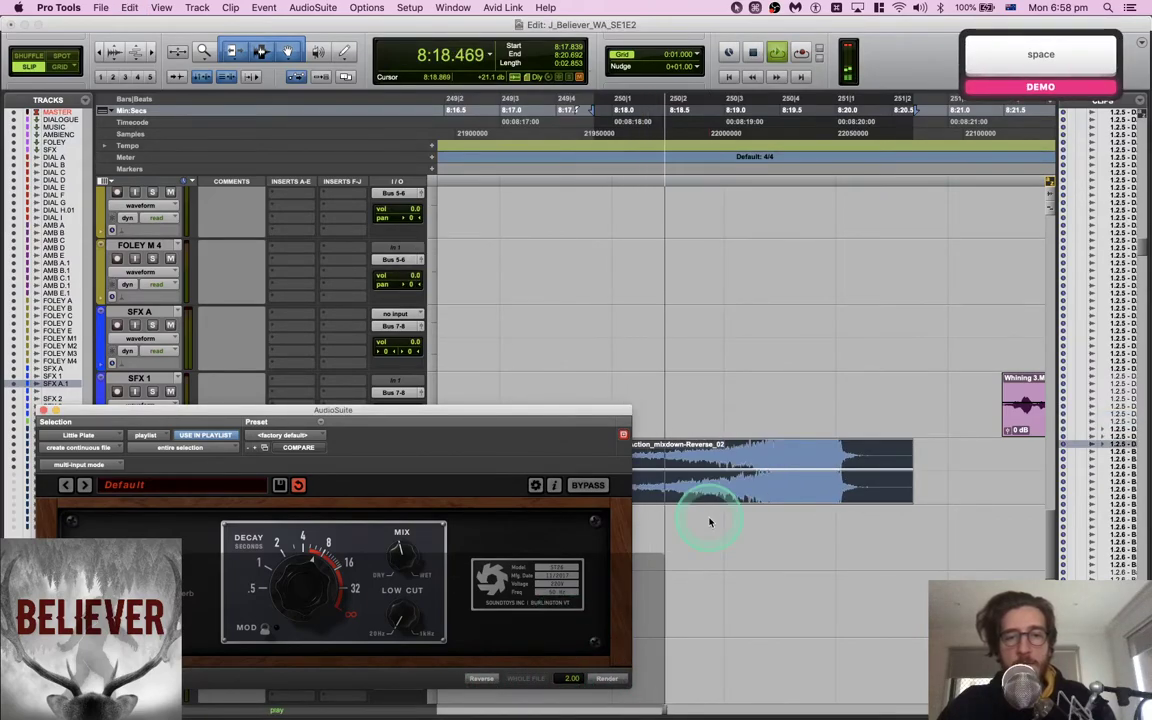
# Close Little Plate and undo the reversed reverb processing on the SFX A.1 clip
pyautogui.click(43, 410)
pyautogui.press('space')
pyautogui.click(630, 457)
pyautogui.press('super+z')
pyautogui.press('space')
pyautogui.click(680, 452)
# Mute the clip on SFX A.1, place the playback position at 8:19.310, and undo the mute
pyautogui.press('super+m')
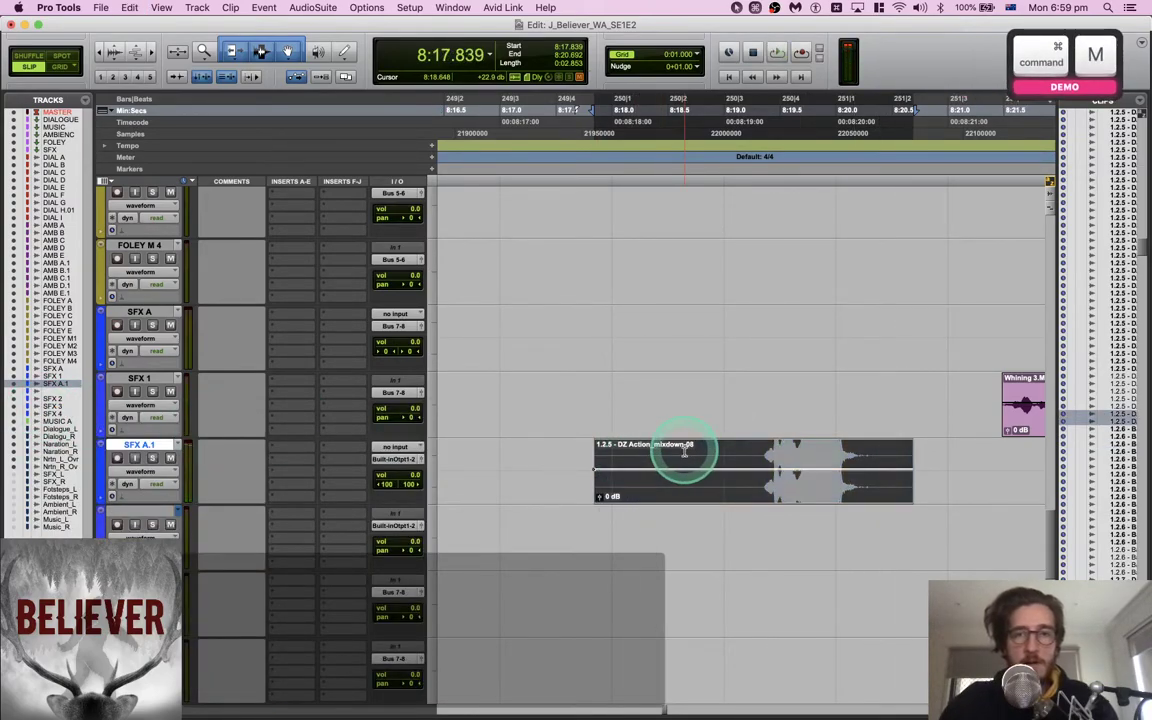
pyautogui.click(758, 457)
pyautogui.press('space')
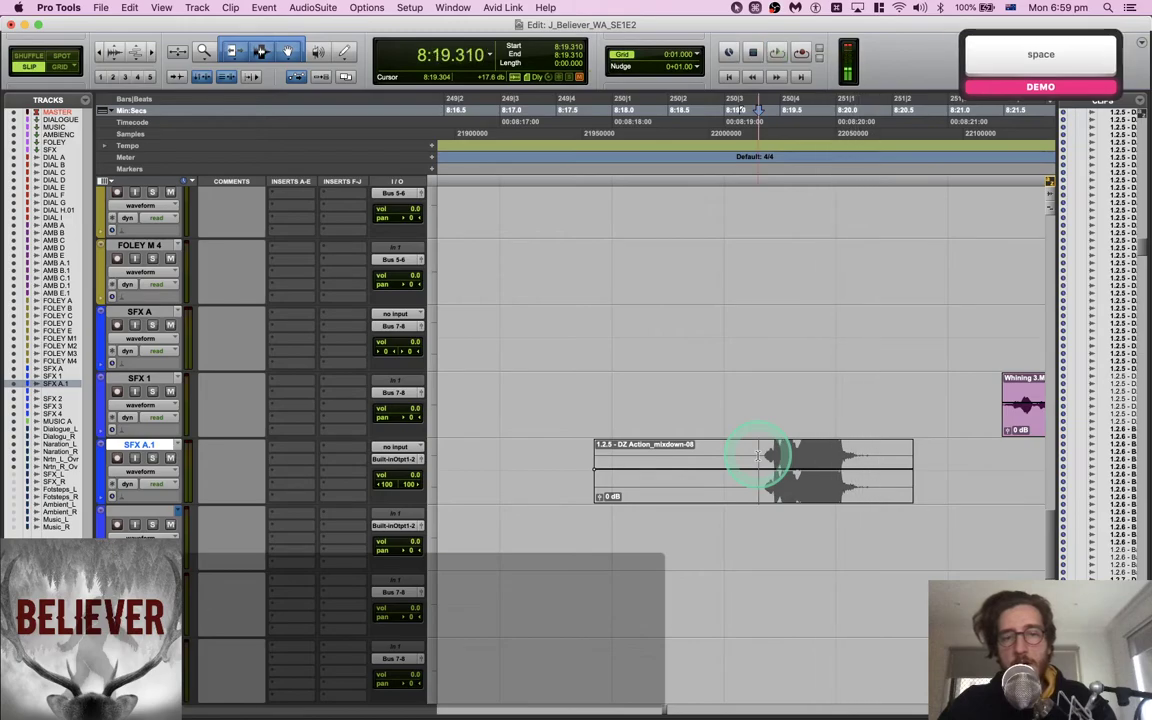
pyautogui.press('super+z')
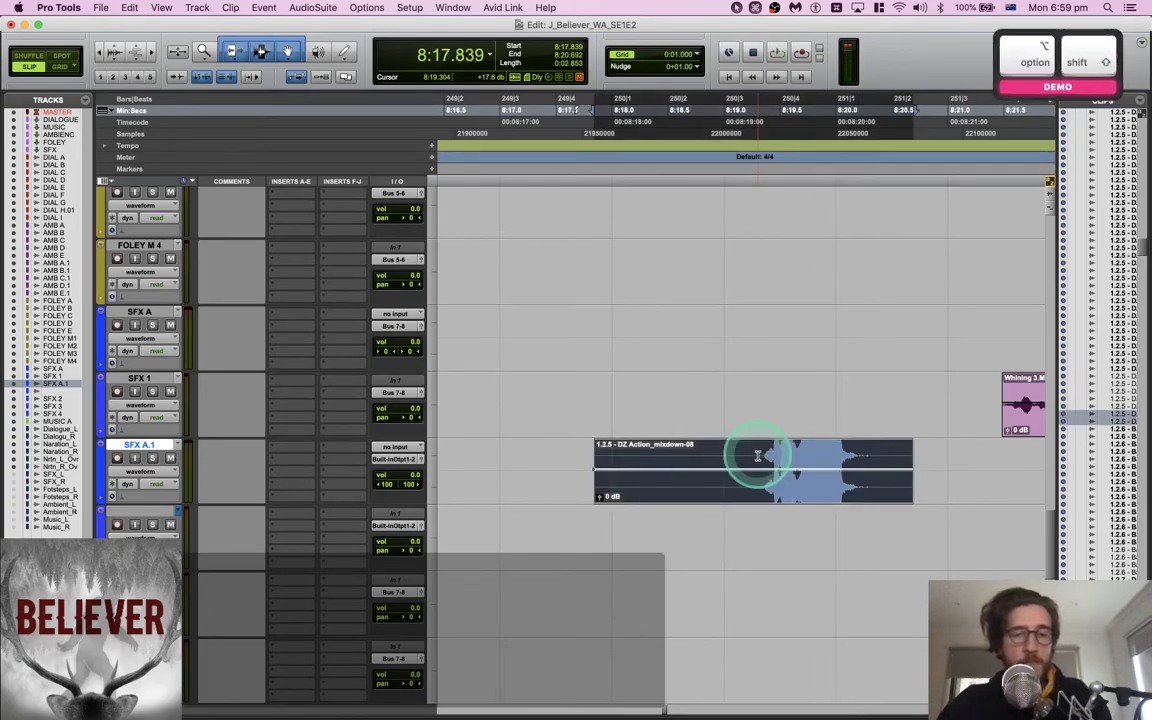
# Send the SFX A.1 clip to iZotope RX 7 for repair, select the voice from about 2.749 to 4.759 s and play it
pyautogui.hotkey('alt', 'shift', 'r')
pyautogui.click(210, 673)
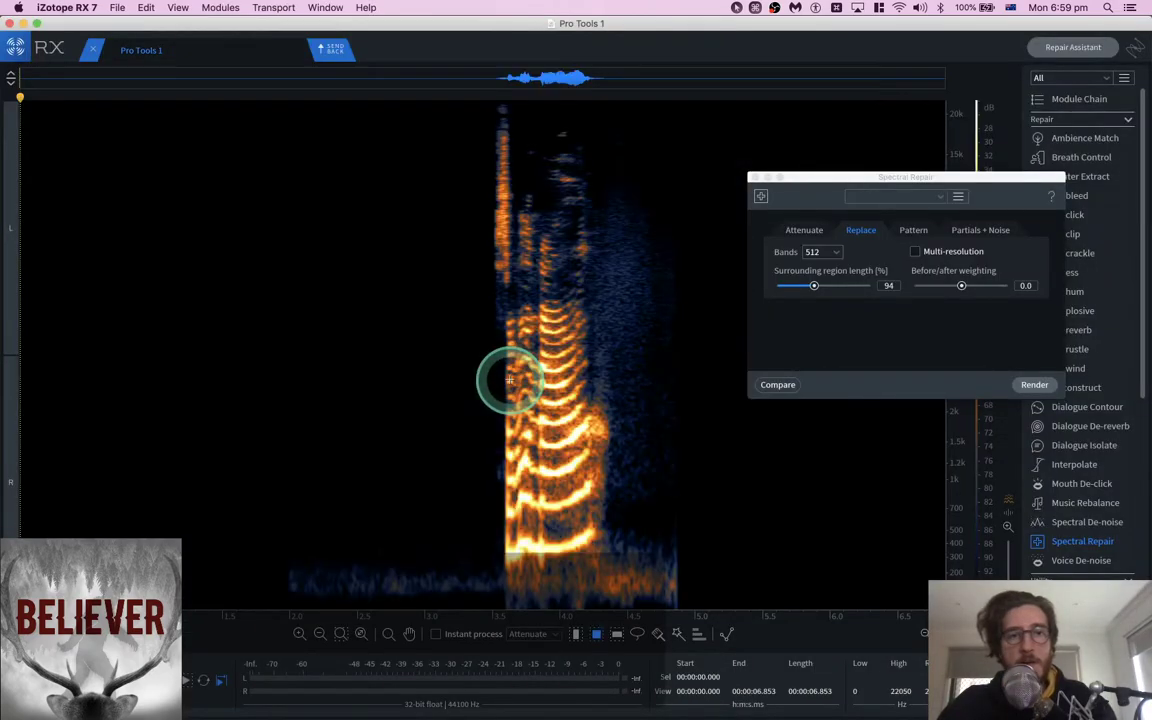
pyautogui.moveTo(474, 345); pyautogui.dragTo(648, 358)
pyautogui.click(648, 359)
pyautogui.press('t')
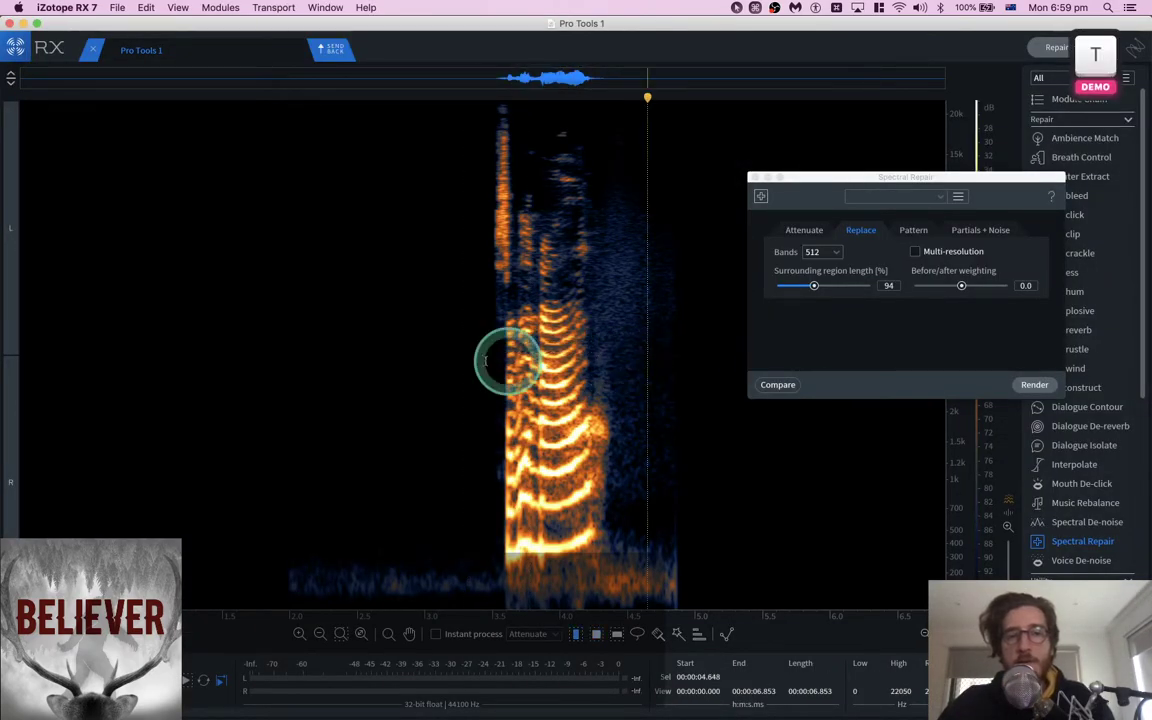
pyautogui.moveTo(391, 361); pyautogui.dragTo(662, 360)
pyautogui.press('space')
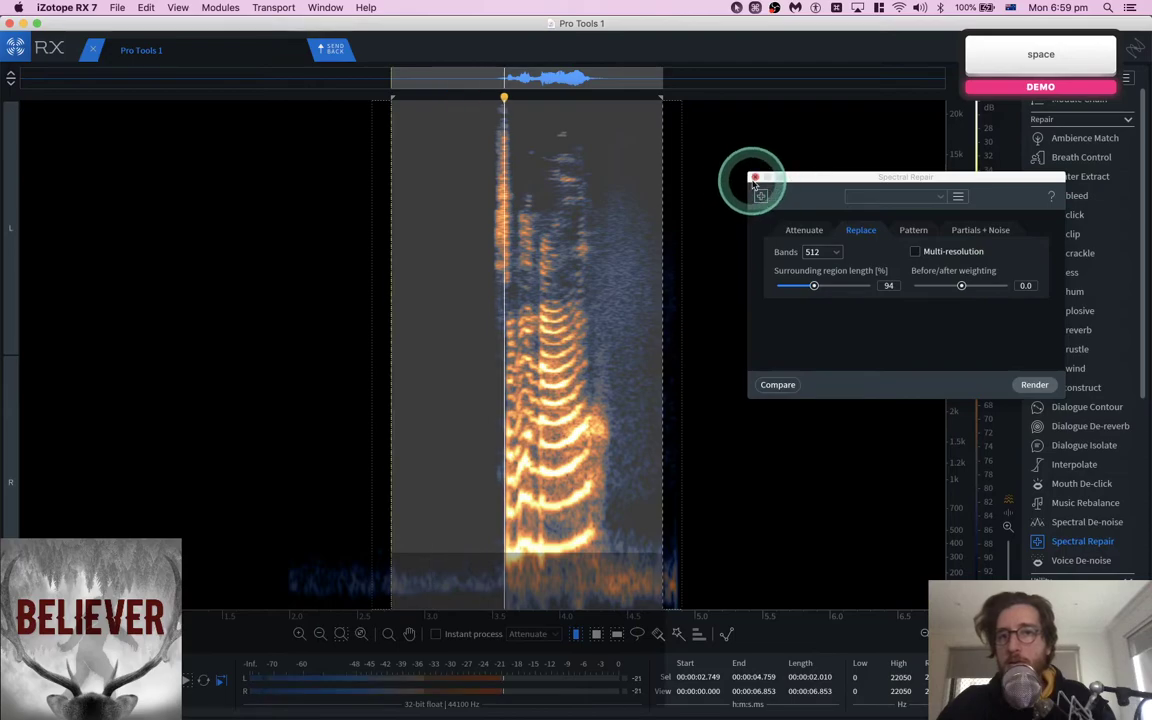
# Replace Spectral Repair with the De-clip module, lower both clipping thresholds into the waveform peaks and render the selection
pyautogui.click(755, 178)
pyautogui.click(1068, 234)
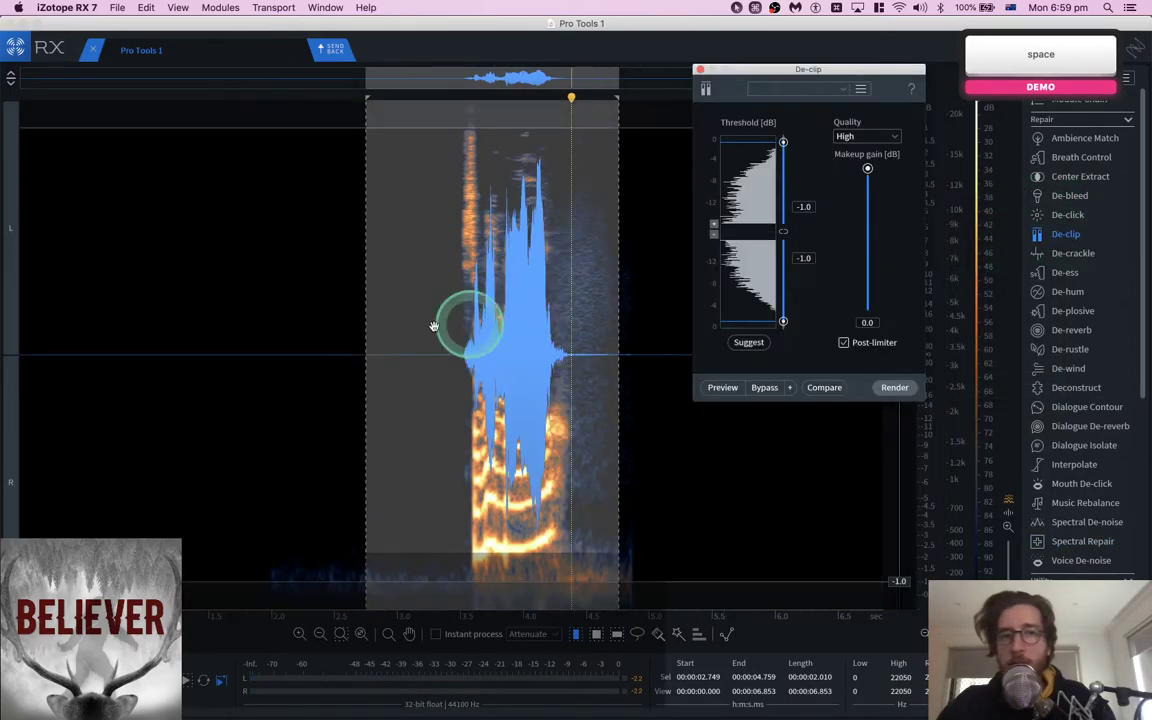
pyautogui.moveTo(784, 145); pyautogui.dragTo(784, 150)
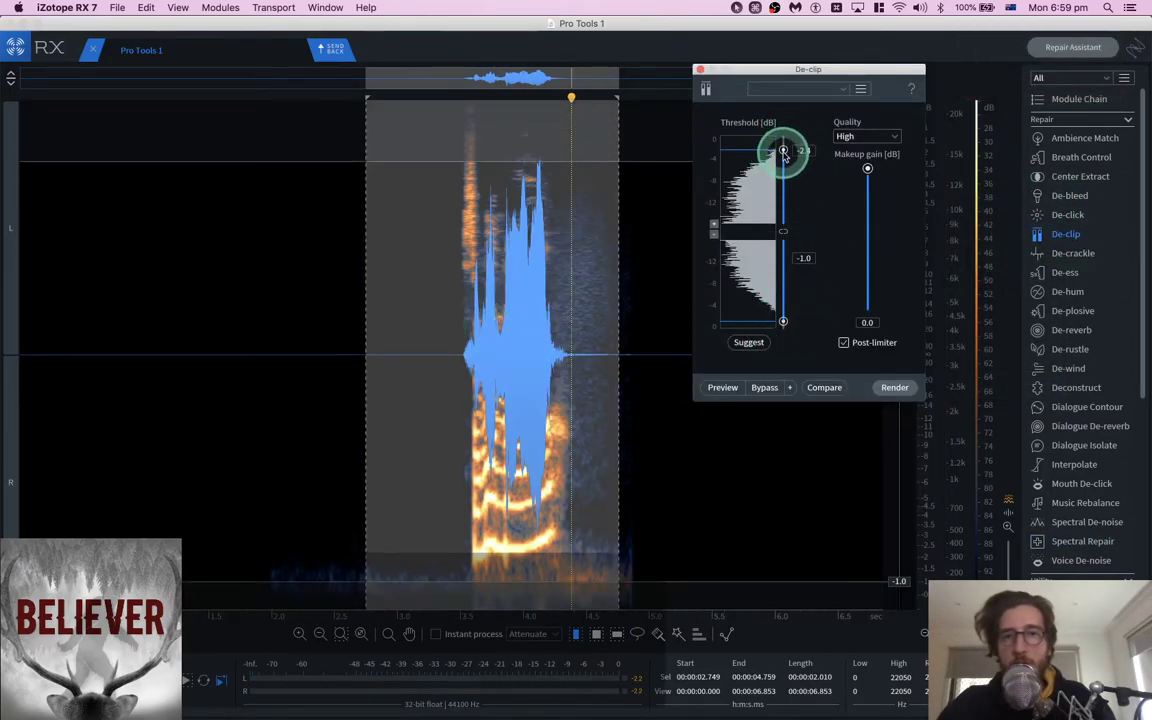
pyautogui.moveTo(779, 324); pyautogui.dragTo(784, 311)
pyautogui.click(895, 387)
pyautogui.click(450, 172)
# Send the de-clipped audio back to Pro Tools, render it through RX 7 Connect onto SFX A.1 and play it
pyautogui.click(331, 47)
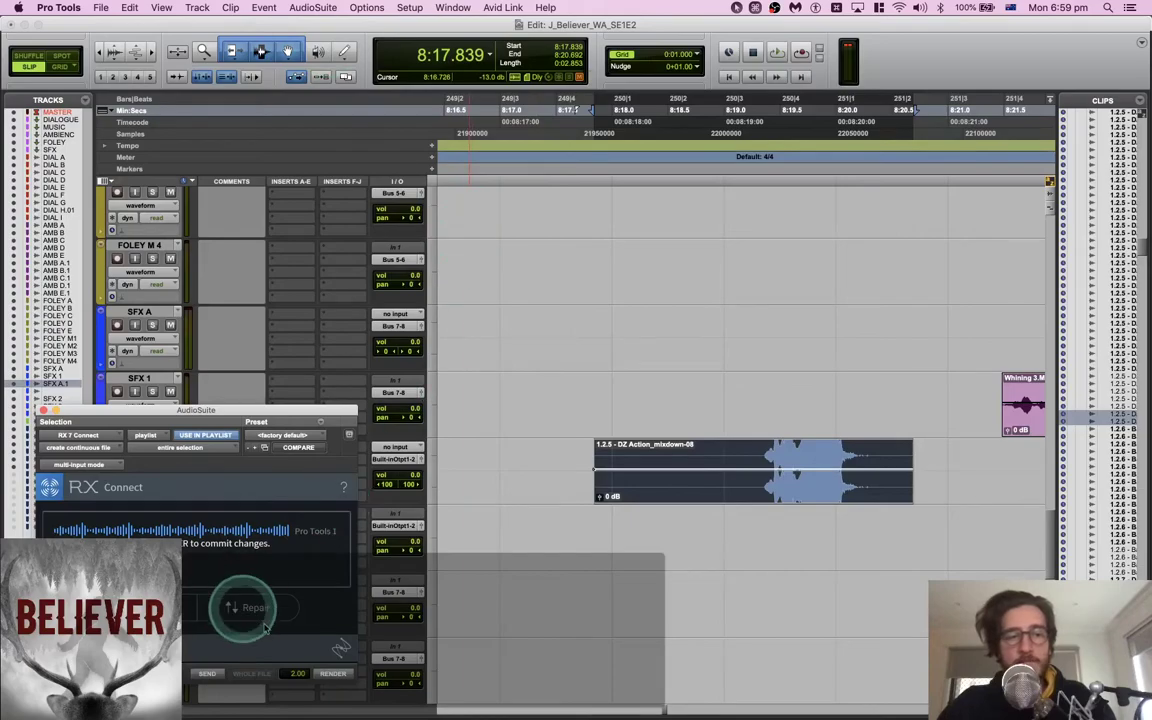
pyautogui.click(323, 673)
pyautogui.press('space')
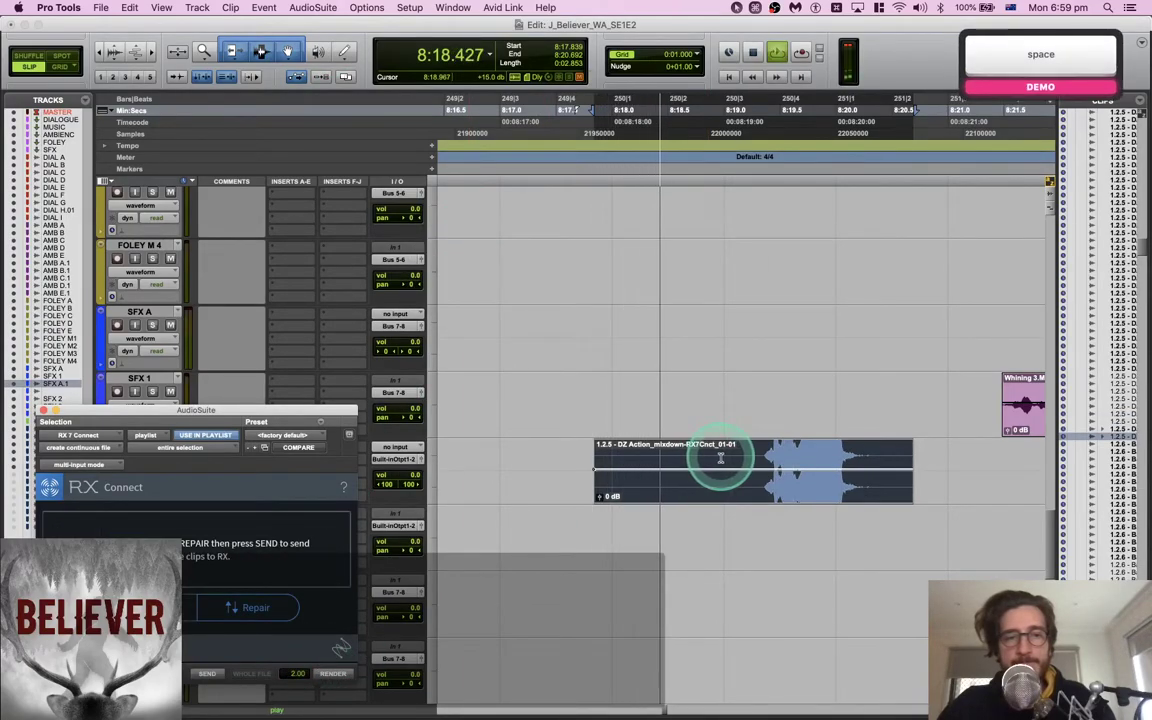
pyautogui.click(500, 521)
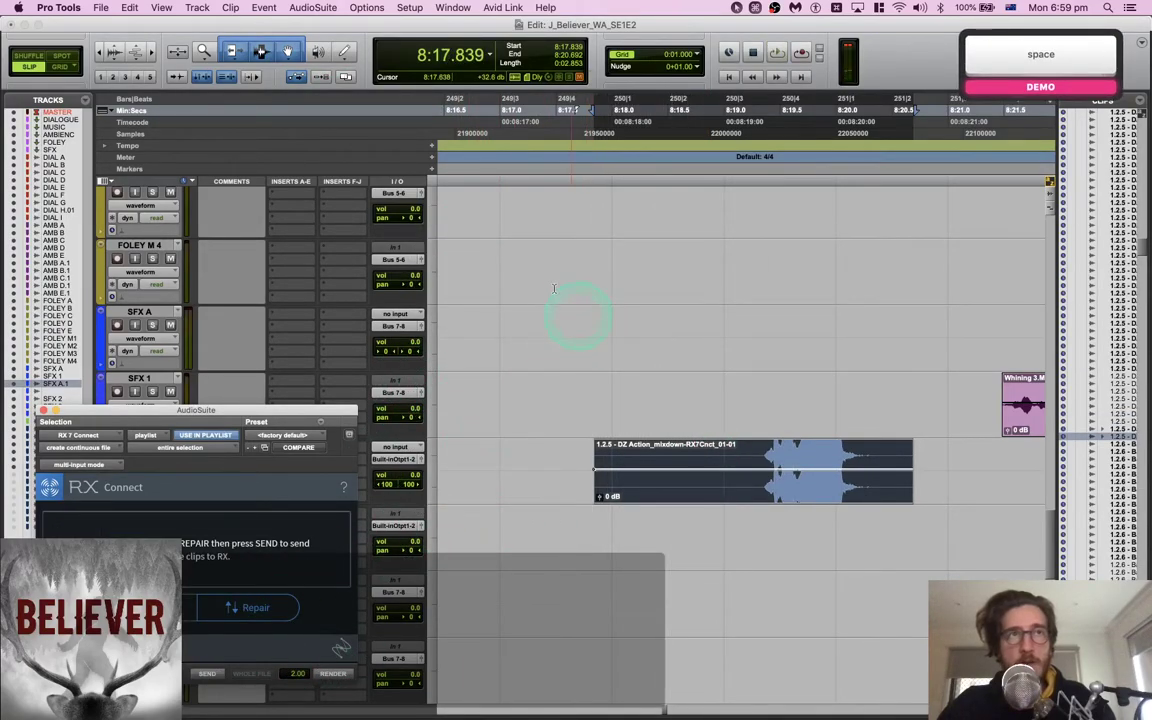
# Open the Little Plate reverb as an AudioSuite effect for the de-clipped SFX A.1 clip and move its window clear of the clip
pyautogui.click(466, 160)
pyautogui.scroll(-5, 484, 236)
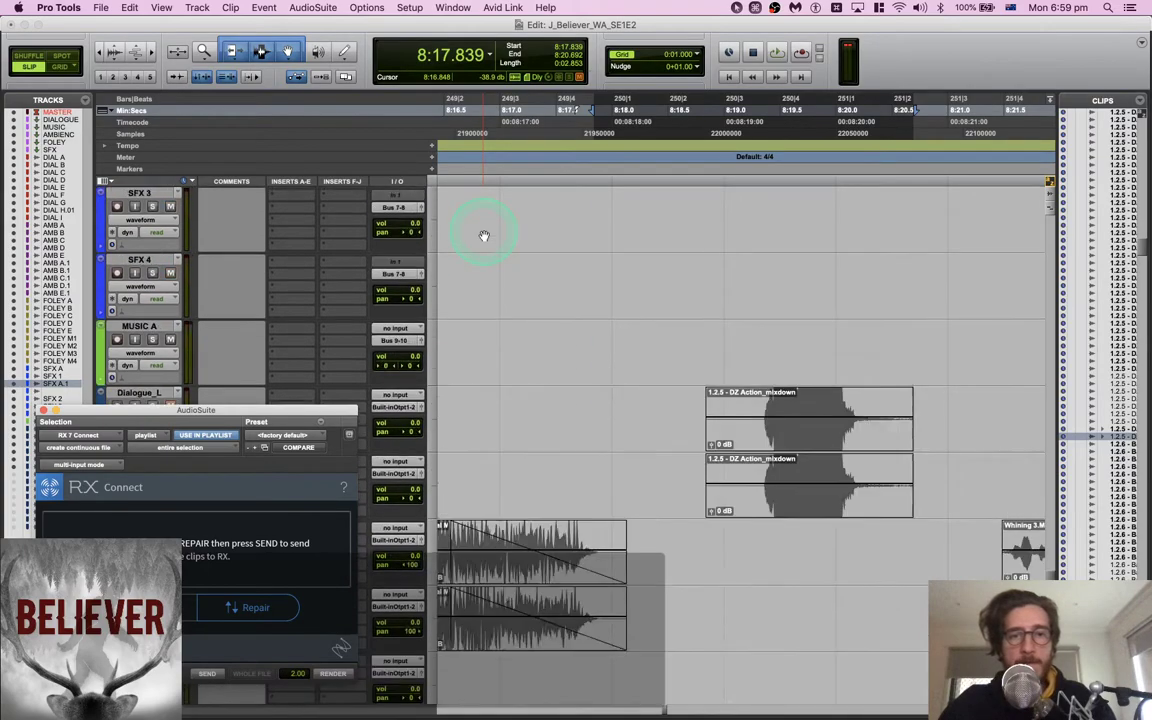
pyautogui.scroll(7, 484, 236)
pyautogui.scroll(-3, 484, 236)
pyautogui.scroll(2, 483, 236)
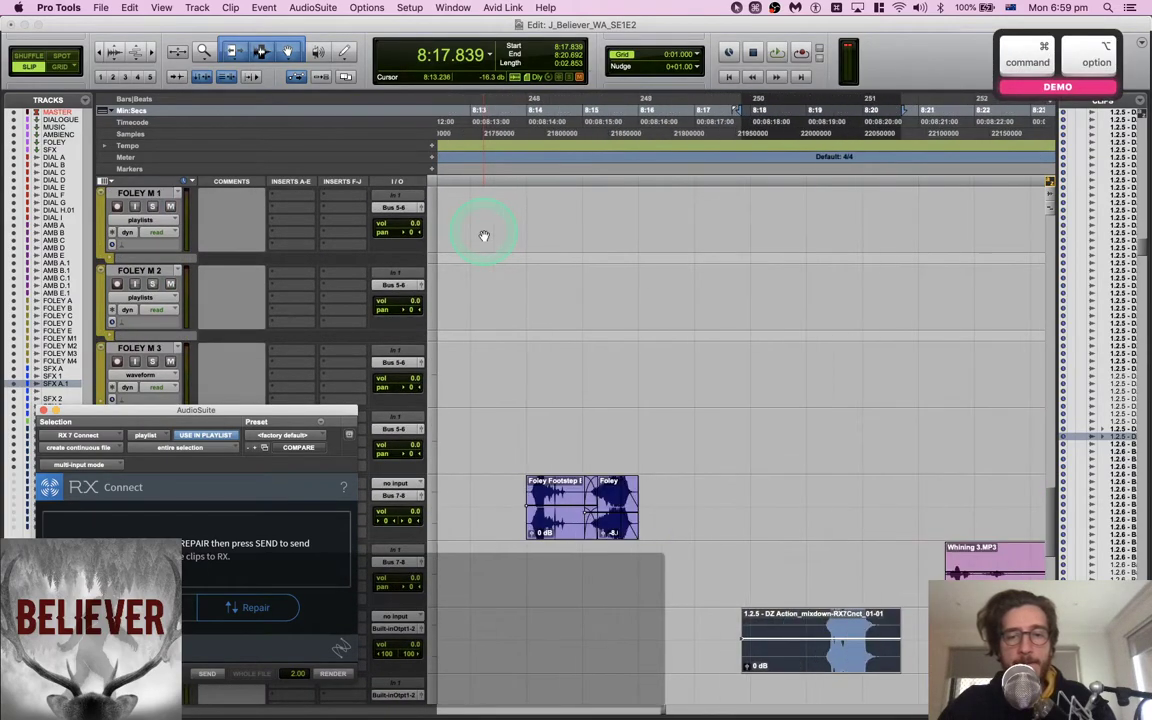
pyautogui.click(362, 8)
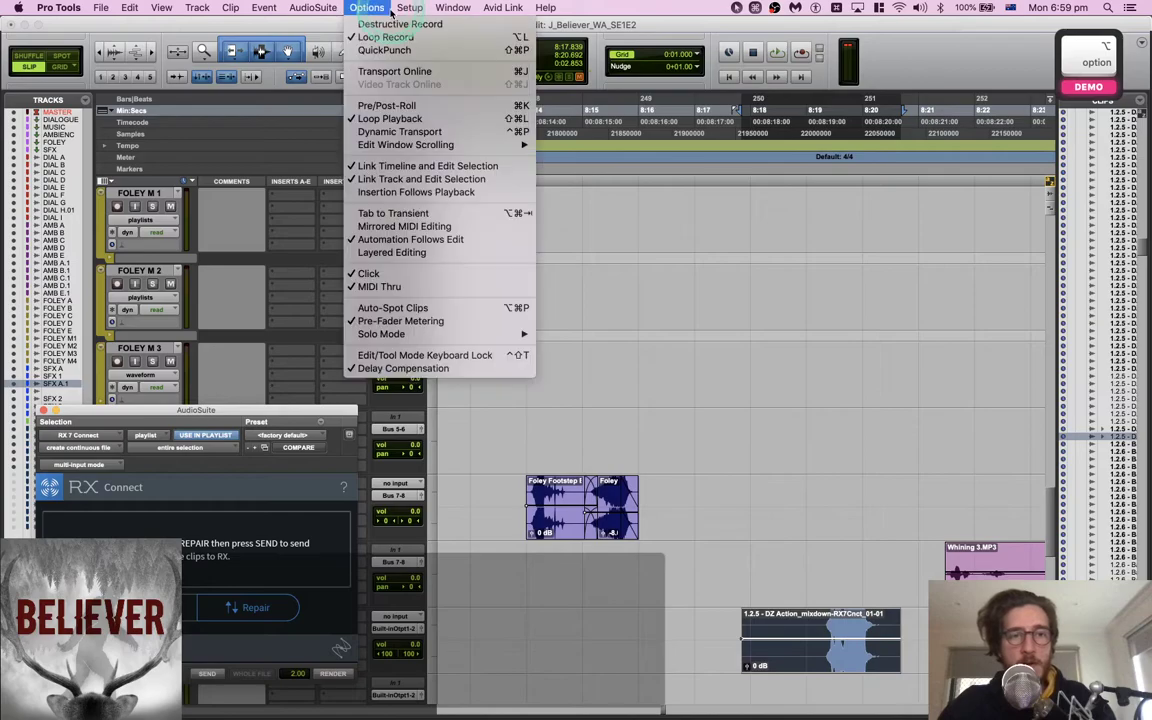
pyautogui.press('Down')
pyautogui.press('Down')
pyautogui.press('Down')
pyautogui.press('Down')
pyautogui.press('Right')
pyautogui.press('Down')
pyautogui.press('Down')
pyautogui.press('Down')
pyautogui.press('Up')
pyautogui.press('Return')
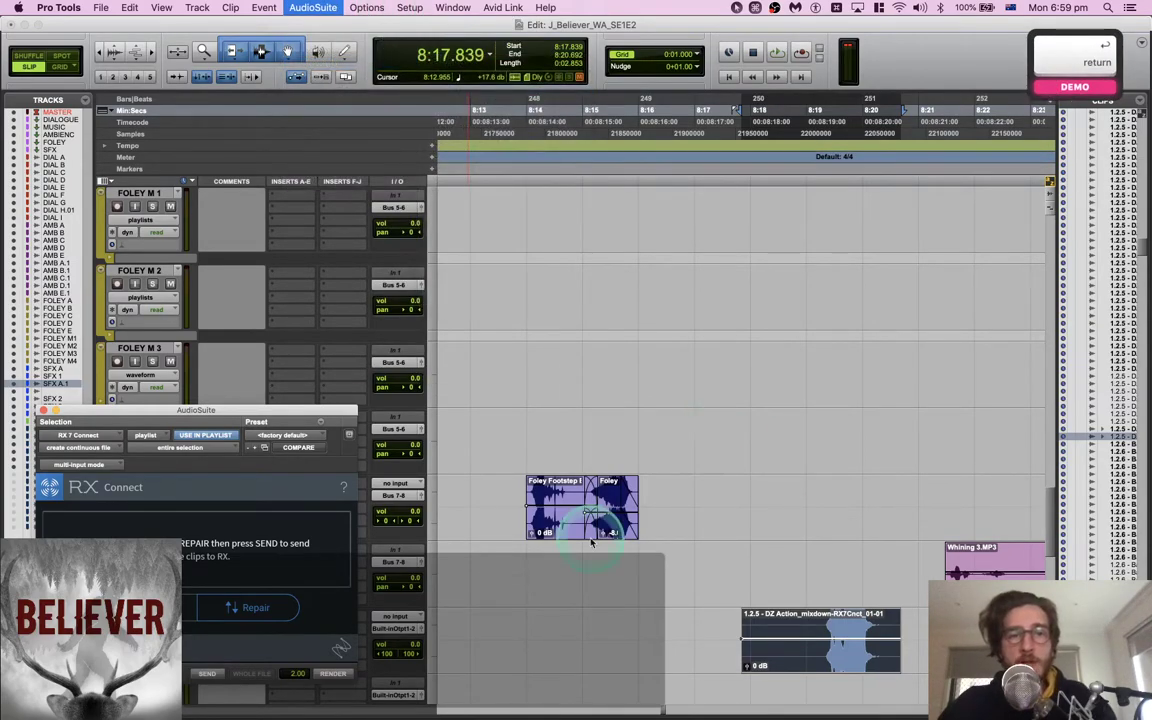
pyautogui.moveTo(543, 426); pyautogui.dragTo(565, 402)
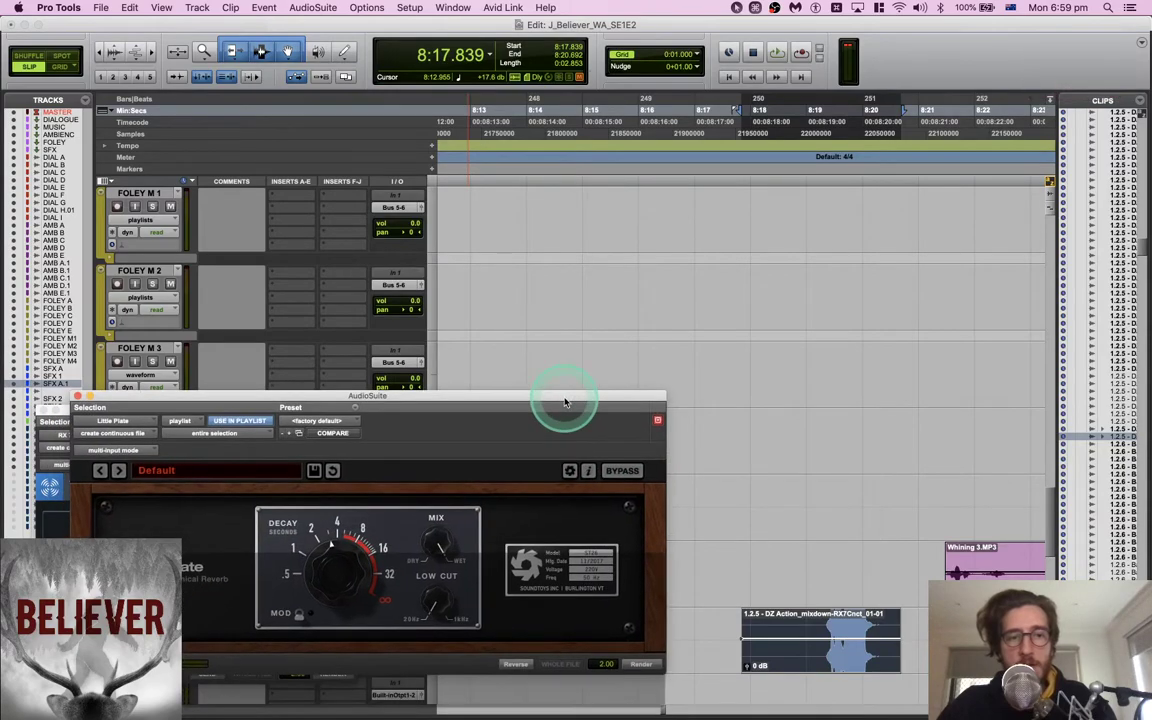
# Try a reversed Little Plate reverb on the SFX A.1 clip, audition it, and undo the renders
pyautogui.click(519, 663)
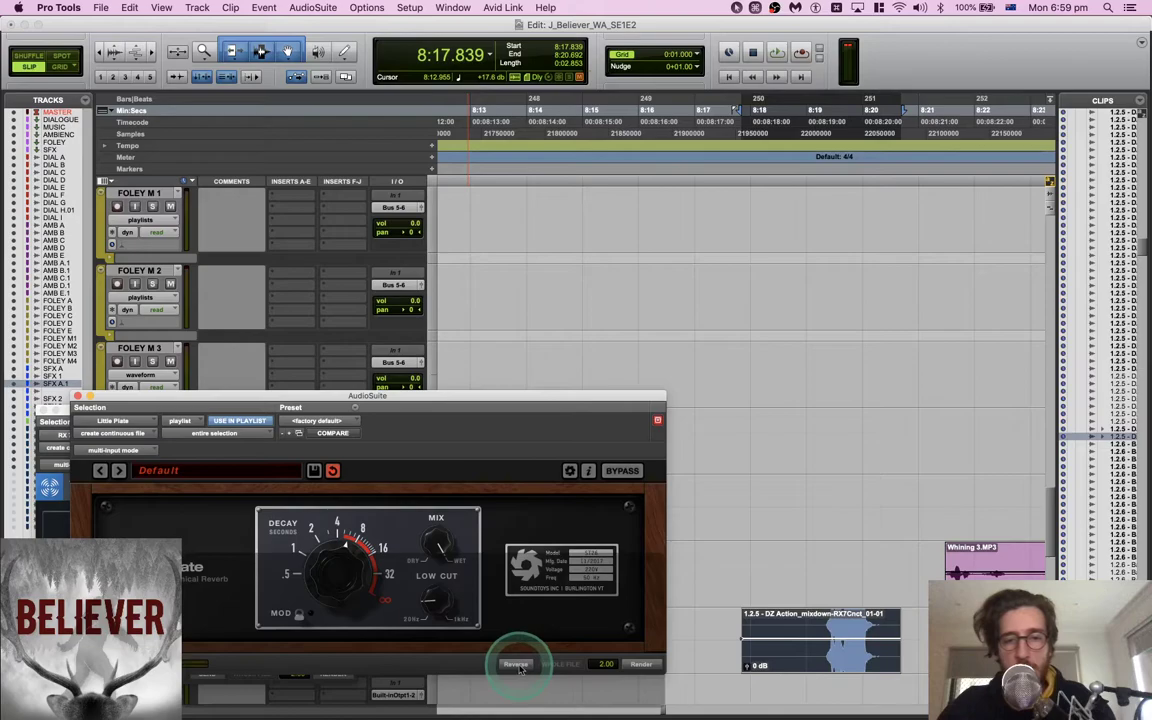
pyautogui.press('space')
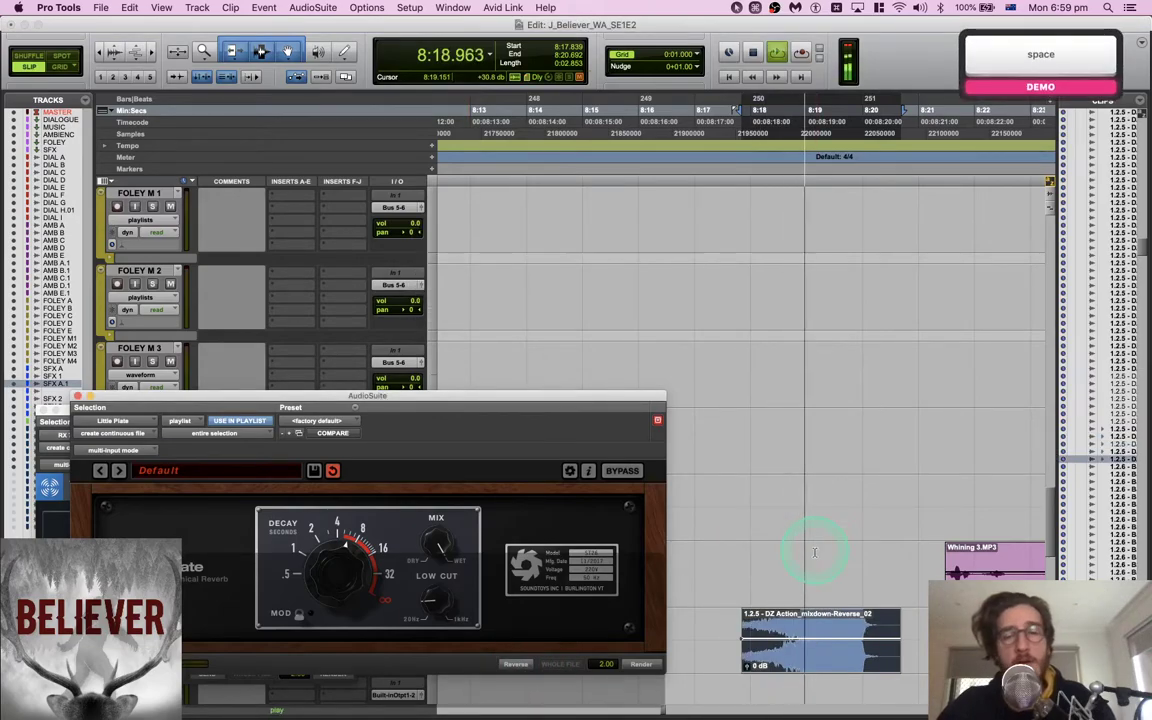
pyautogui.scroll(-3, 815, 547)
pyautogui.press('space')
pyautogui.press('cmd+z')
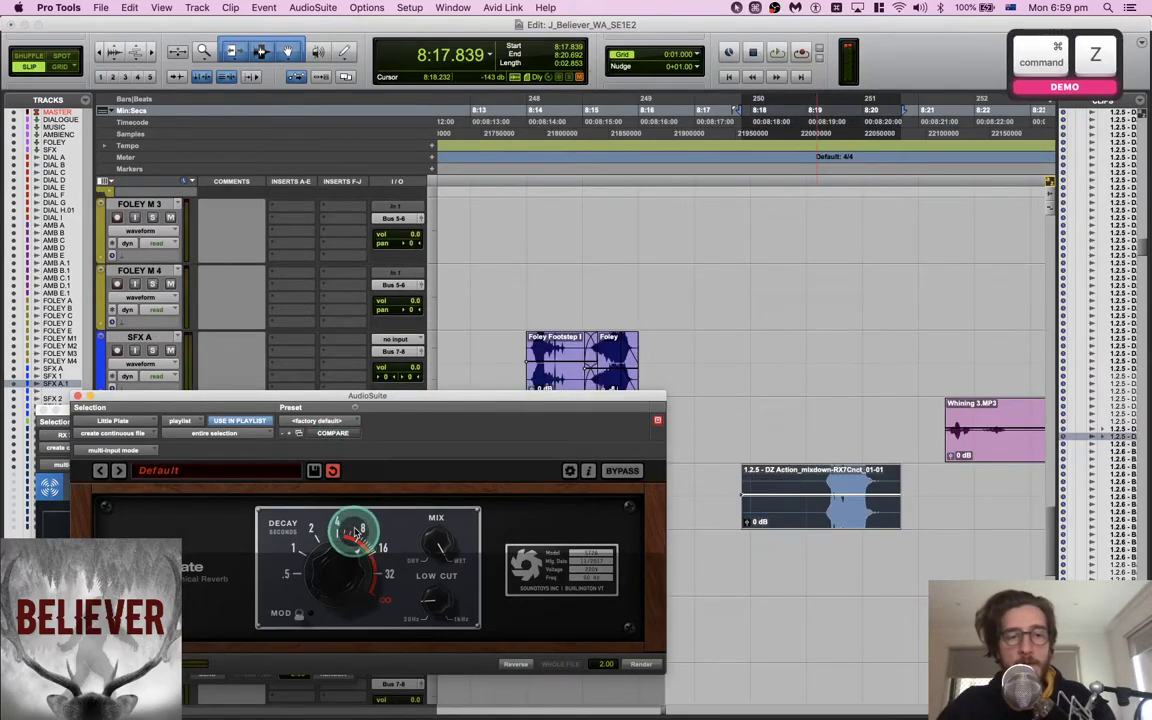
pyautogui.click(519, 663)
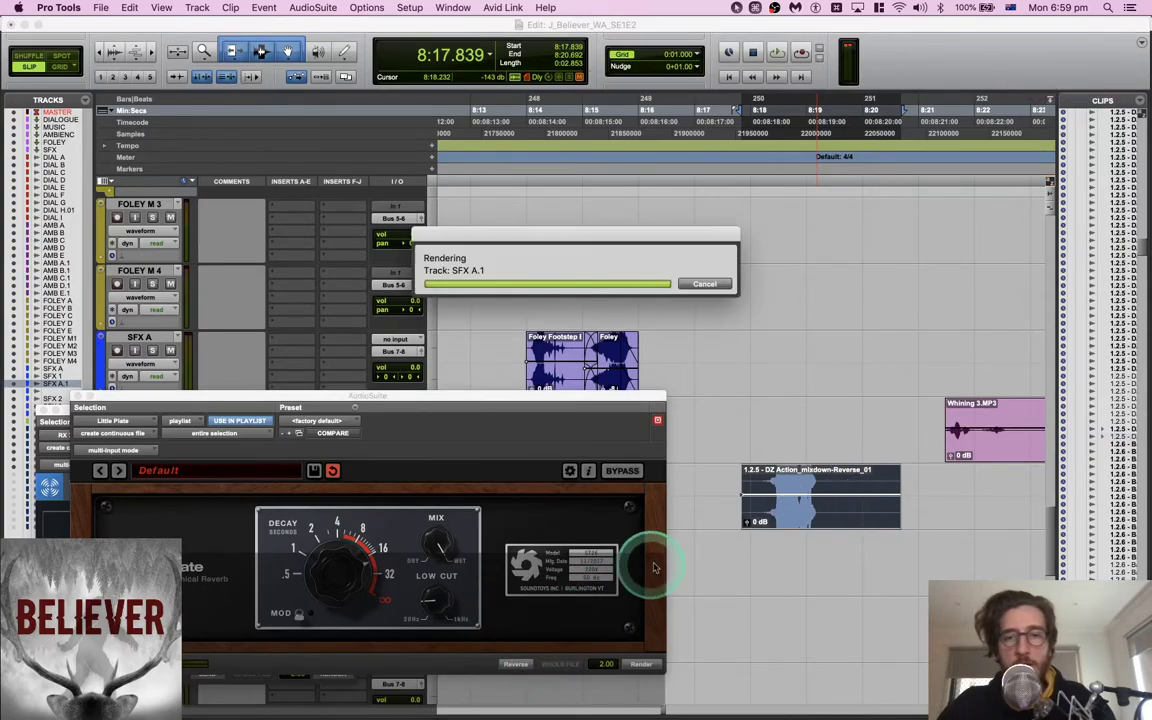
pyautogui.press('cmd+z')
# Extend the SFX A.1 selection back to 8:12.220, render it with reversed Little Plate reverb and play the result
pyautogui.press('super+bracketleft')
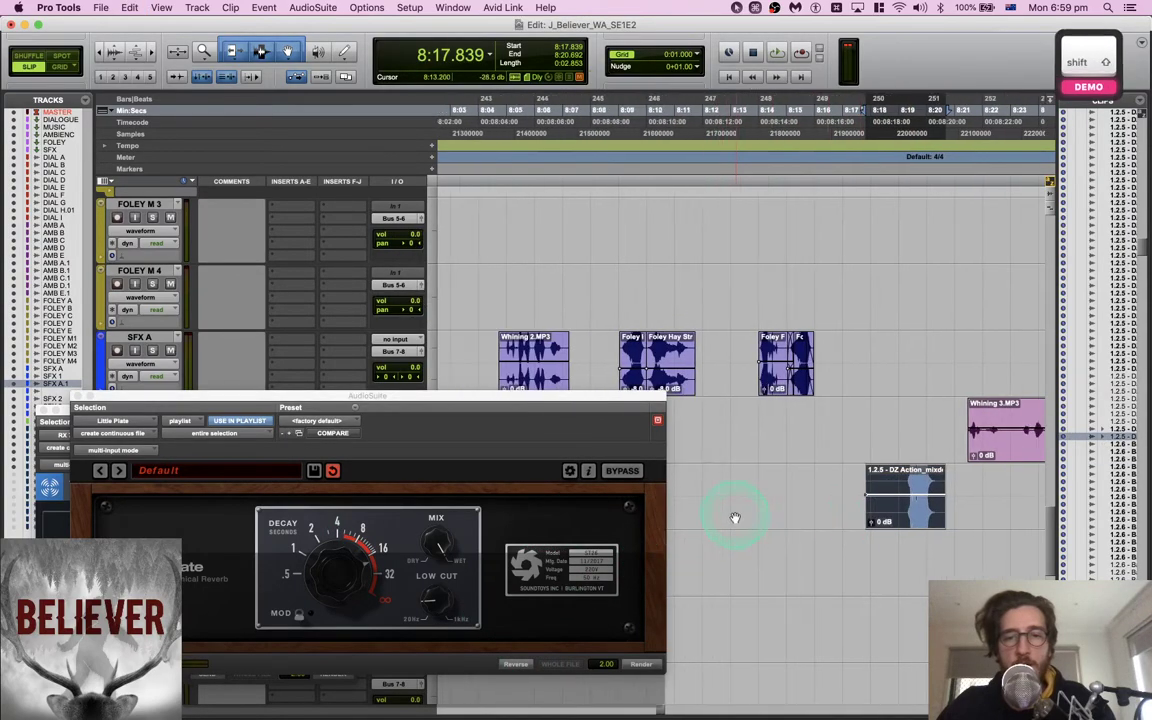
pyautogui.keyDown('shift'); pyautogui.click(708, 485); pyautogui.keyUp('shift')
pyautogui.click(515, 664)
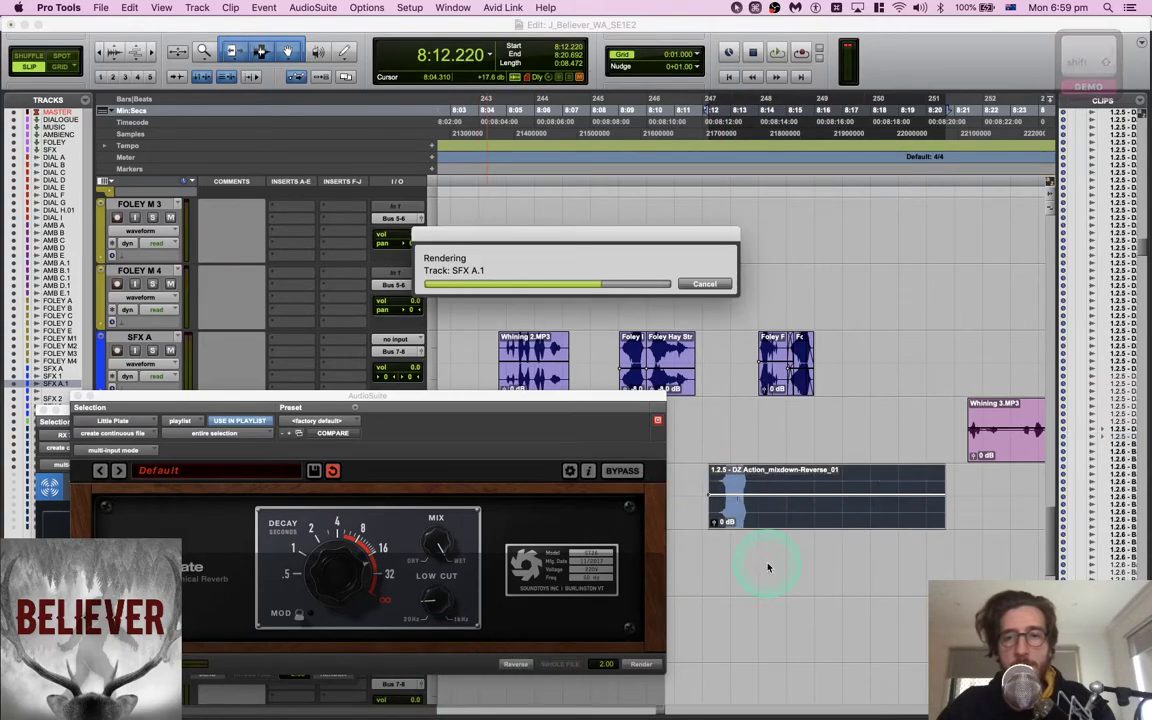
pyautogui.press('space')
# Lower the clip gain of the reversed reverb clip on SFX A.1 to -17.4 dB during playback
pyautogui.hscroll(2, 768, 567)
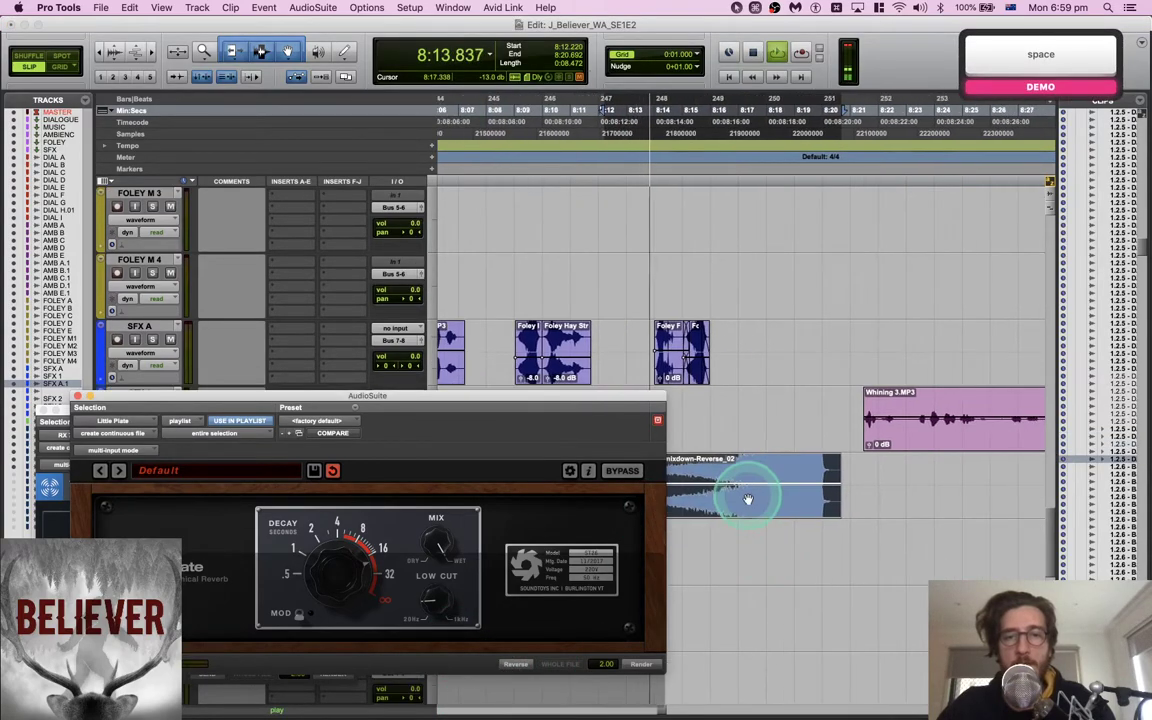
pyautogui.moveTo(747, 484); pyautogui.dragTo(748, 501)
pyautogui.hscroll(-1, 749, 499)
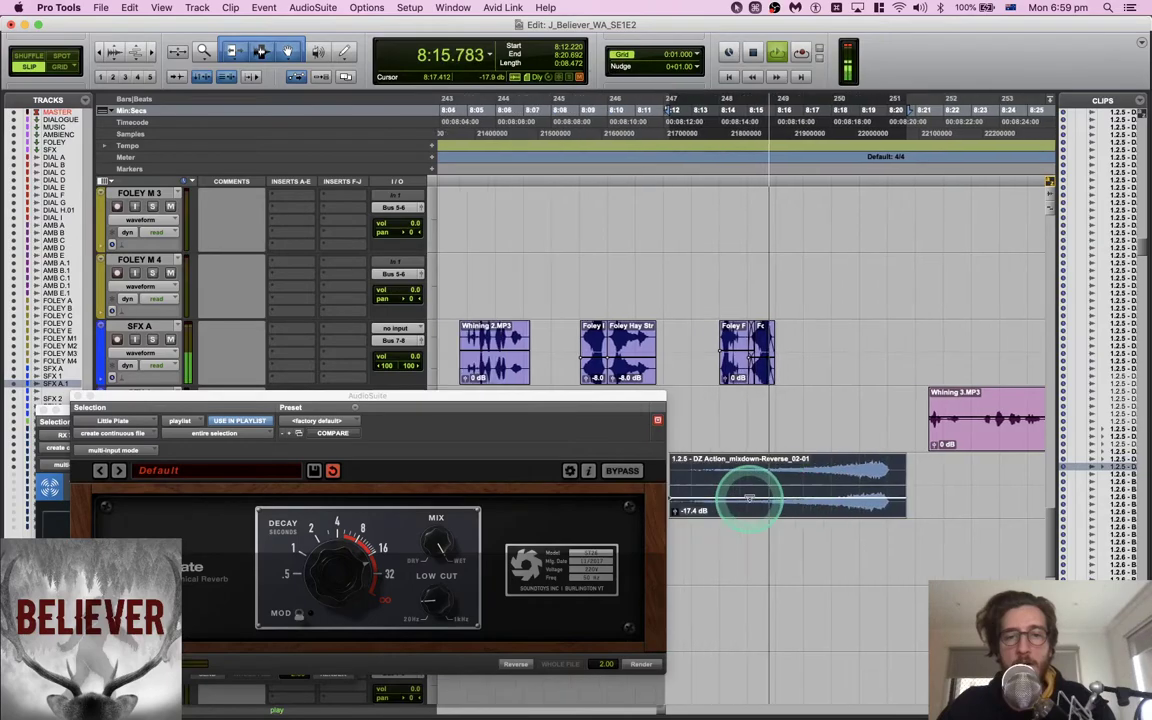
pyautogui.scroll(-2, 748, 498)
pyautogui.hscroll(-1, 748, 498)
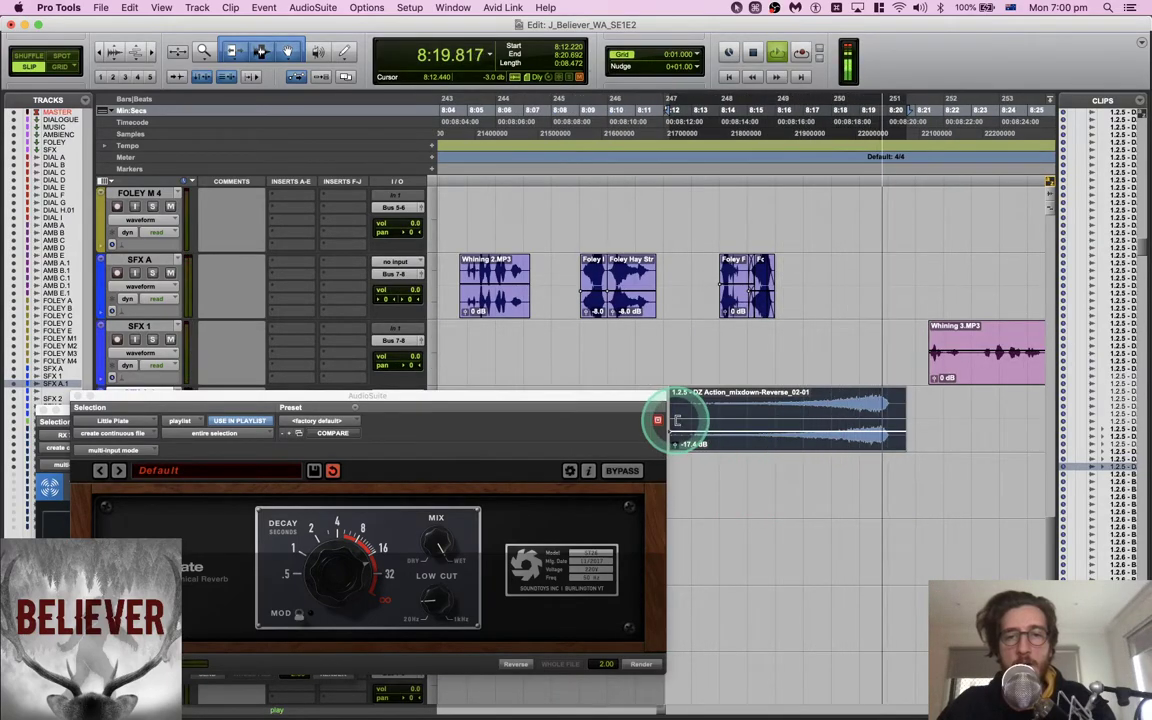
# Trim the start of the reversed clip to 8:15.551 and lengthen its fade-in to about 8:18.979
pyautogui.moveTo(677, 420); pyautogui.dragTo(762, 411)
pyautogui.press('space')
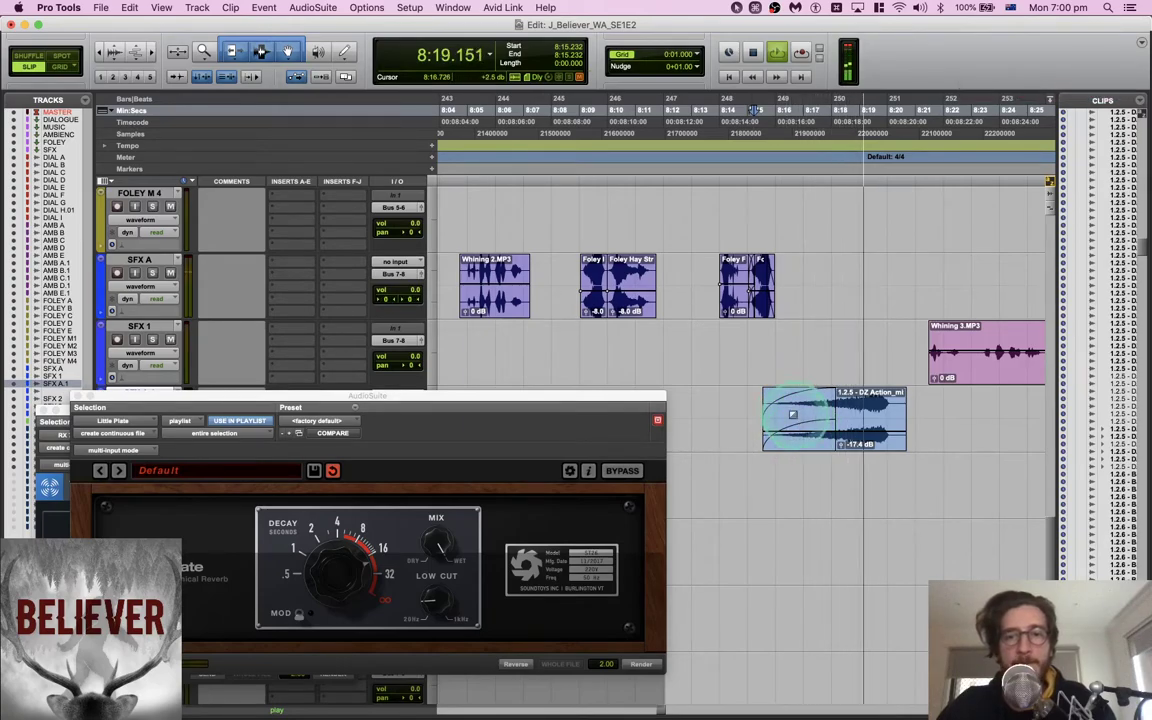
pyautogui.moveTo(834, 405); pyautogui.dragTo(859, 406)
pyautogui.press('space')
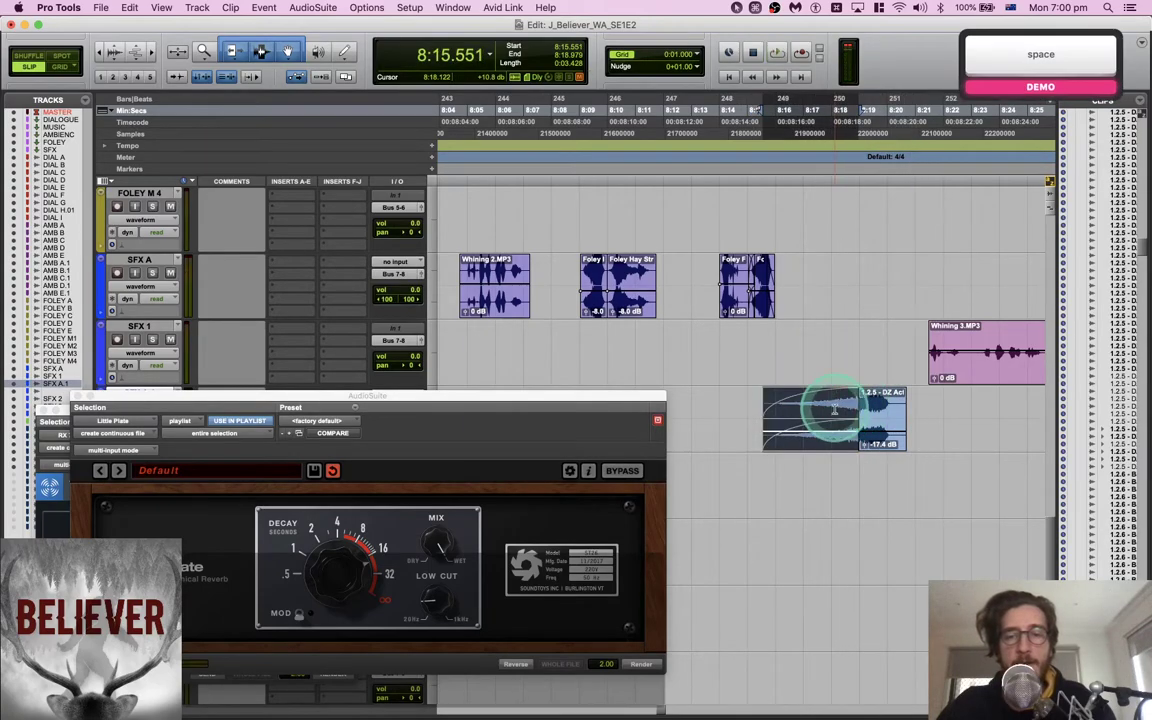
# Reshape the reversed clip's fade-in into a slower-rising curve and play the clip from its start
pyautogui.press('super+f')
pyautogui.moveTo(521, 296); pyautogui.dragTo(579, 312)
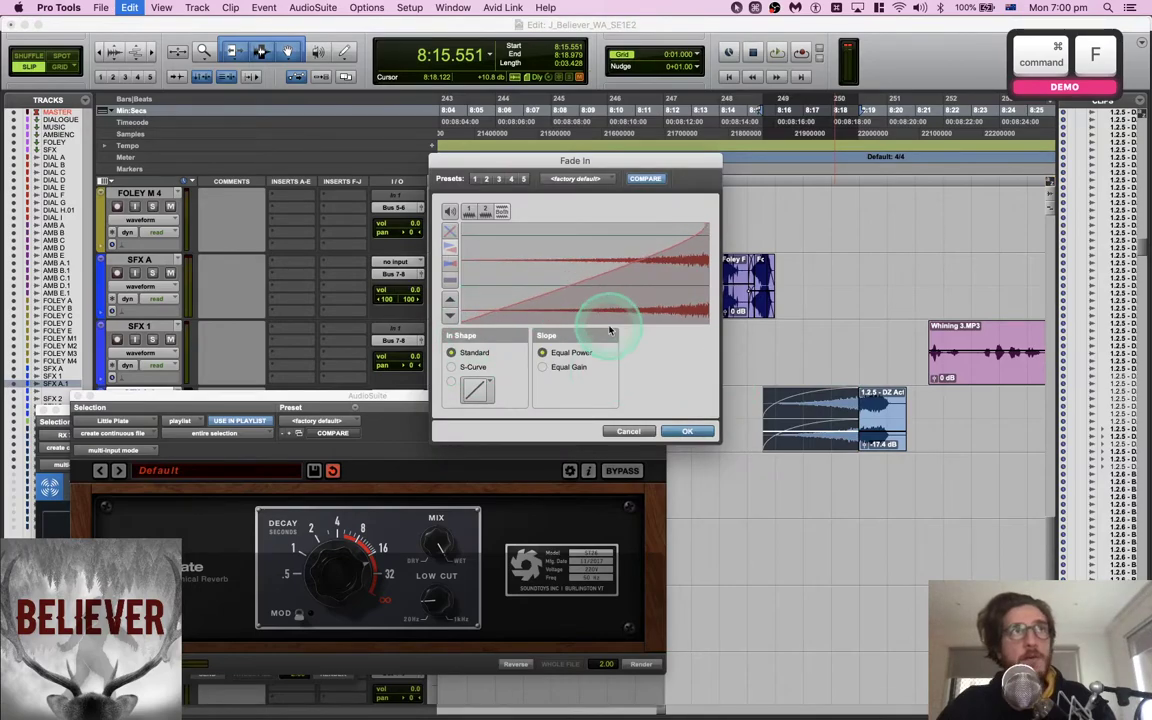
pyautogui.press('Return')
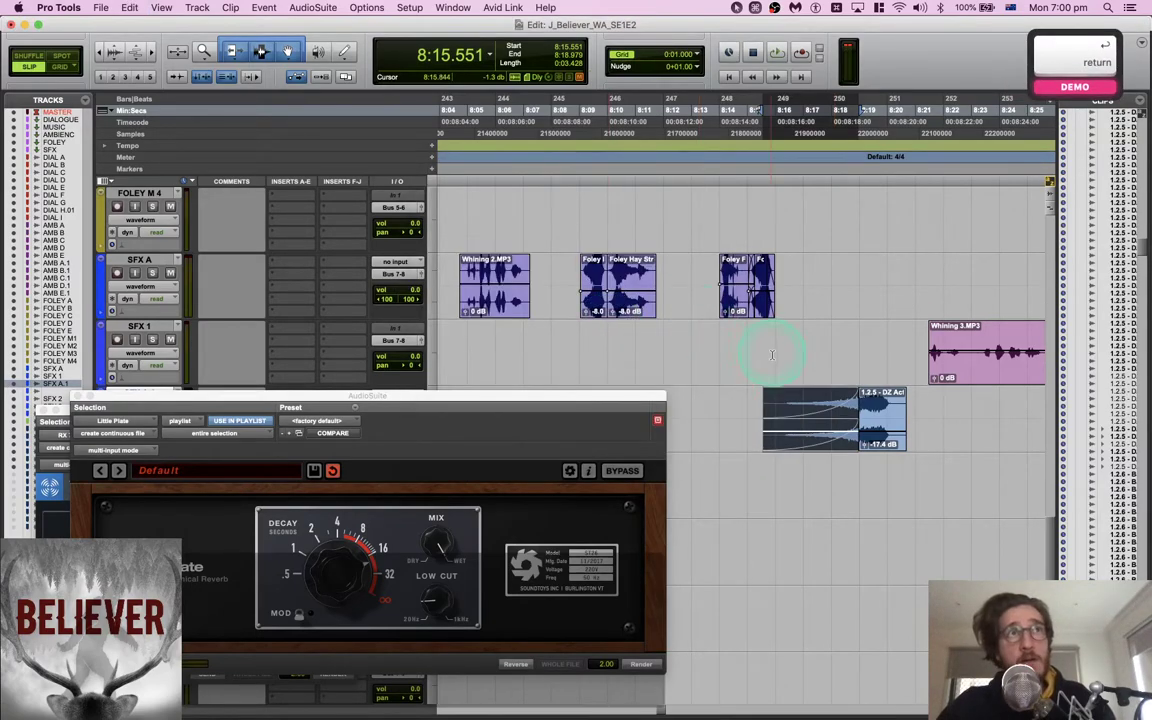
pyautogui.press('Tab')
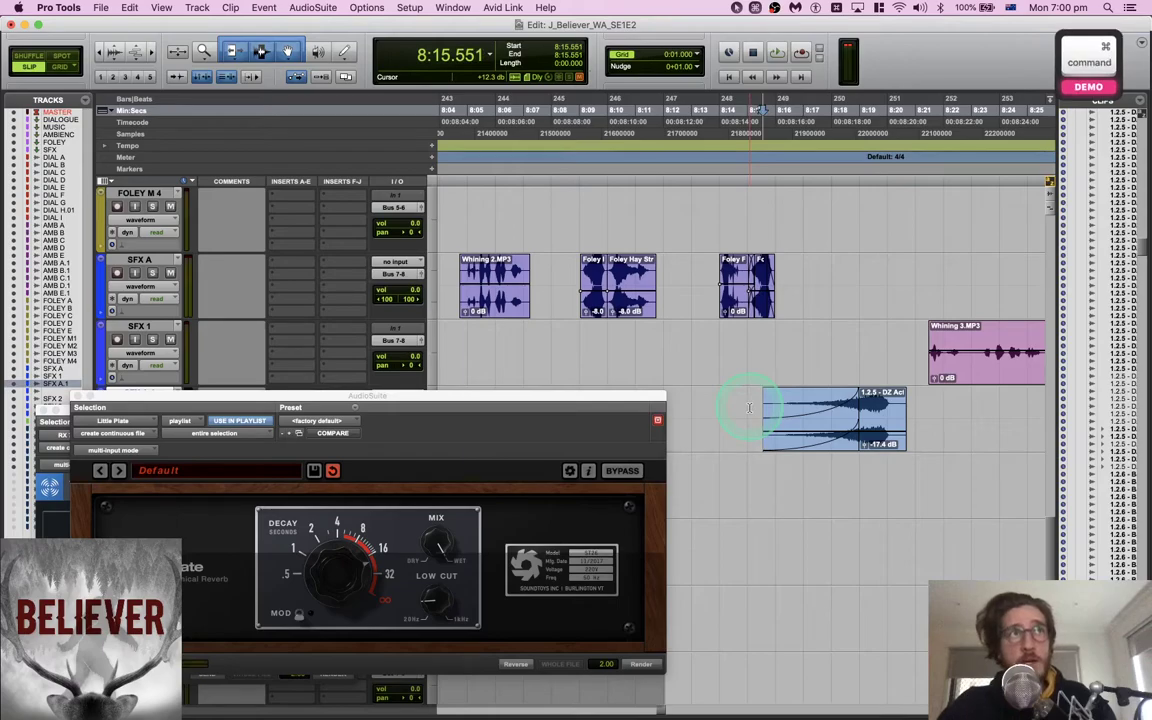
pyautogui.press('space')
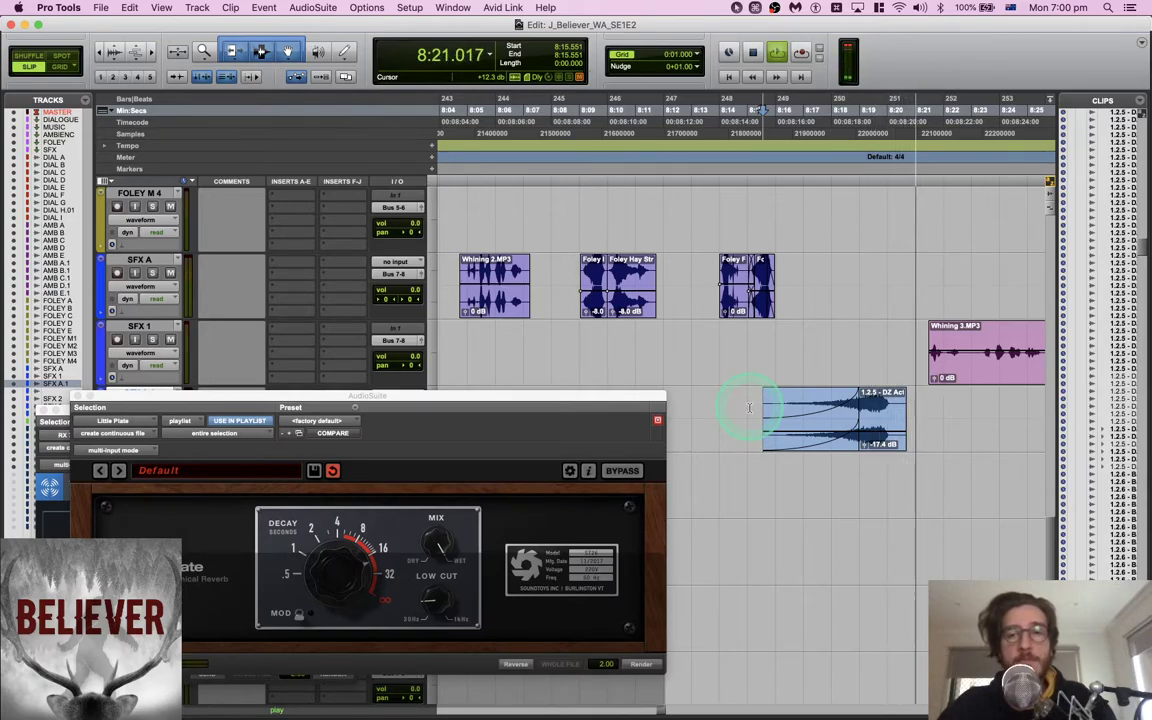
pyautogui.press('space')
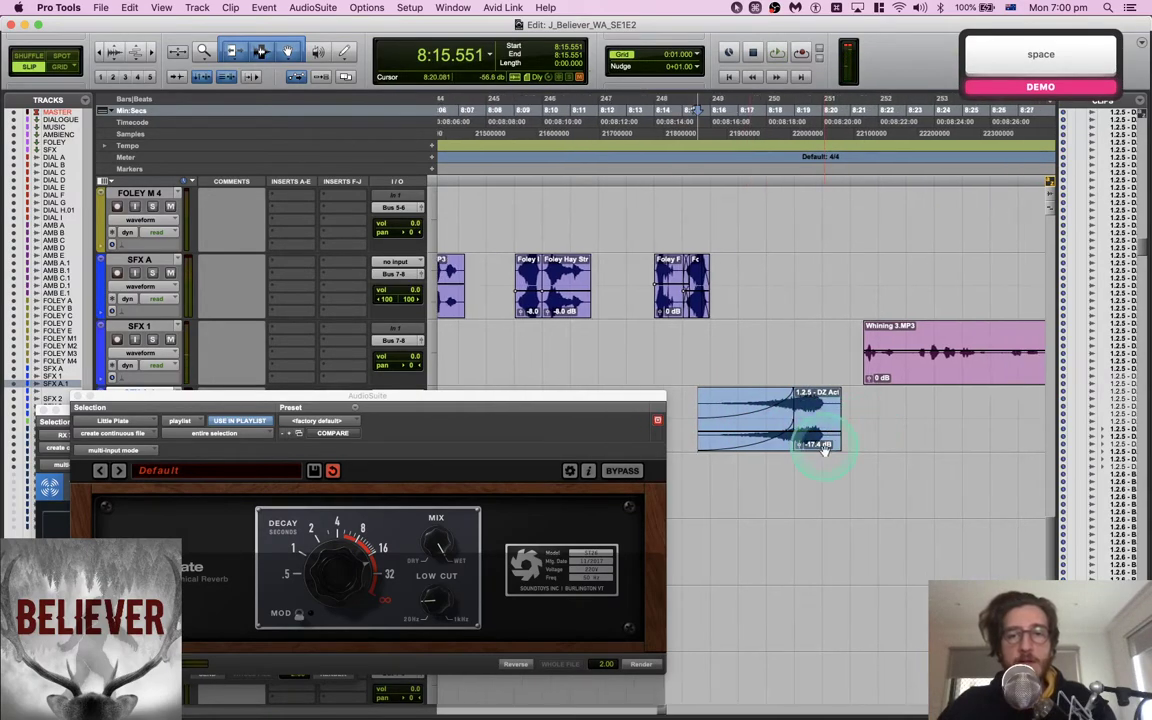
# Try rendering Little Plate onto the reversed clip and extending its end past 8:22, and undo the edits
pyautogui.click(822, 450)
pyautogui.click(641, 664)
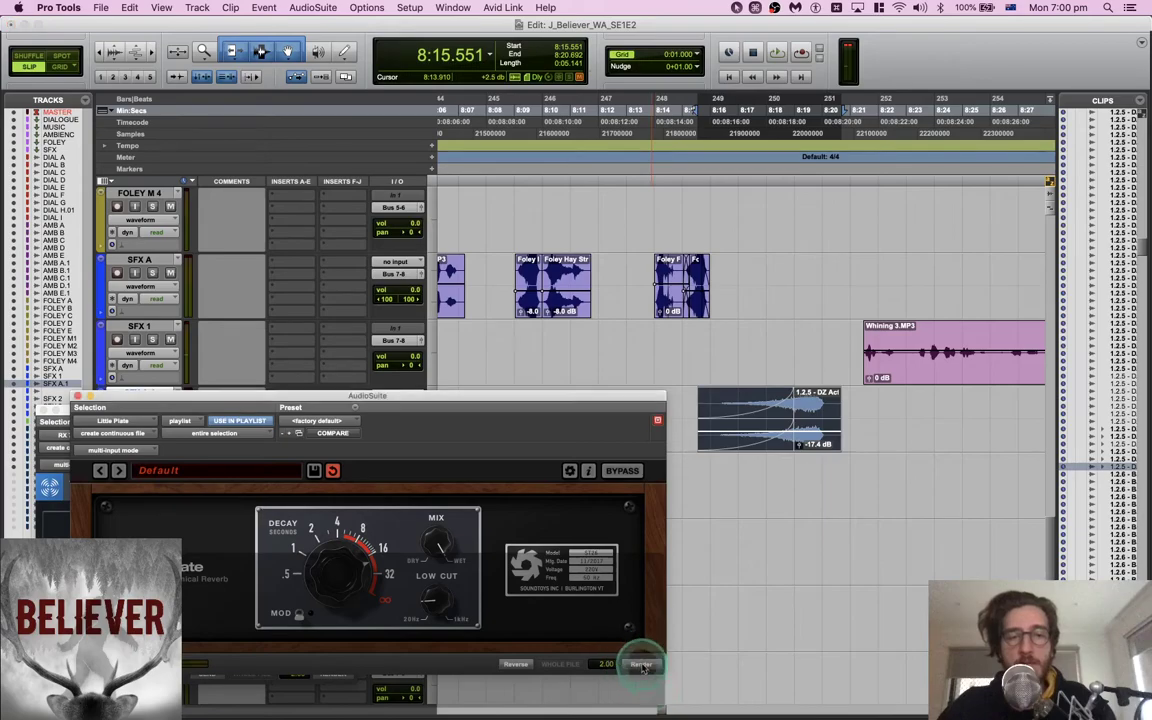
pyautogui.moveTo(838, 411); pyautogui.dragTo(1094, 408)
pyautogui.hscroll(-6, 596, 323)
pyautogui.scroll(-3, 596, 323)
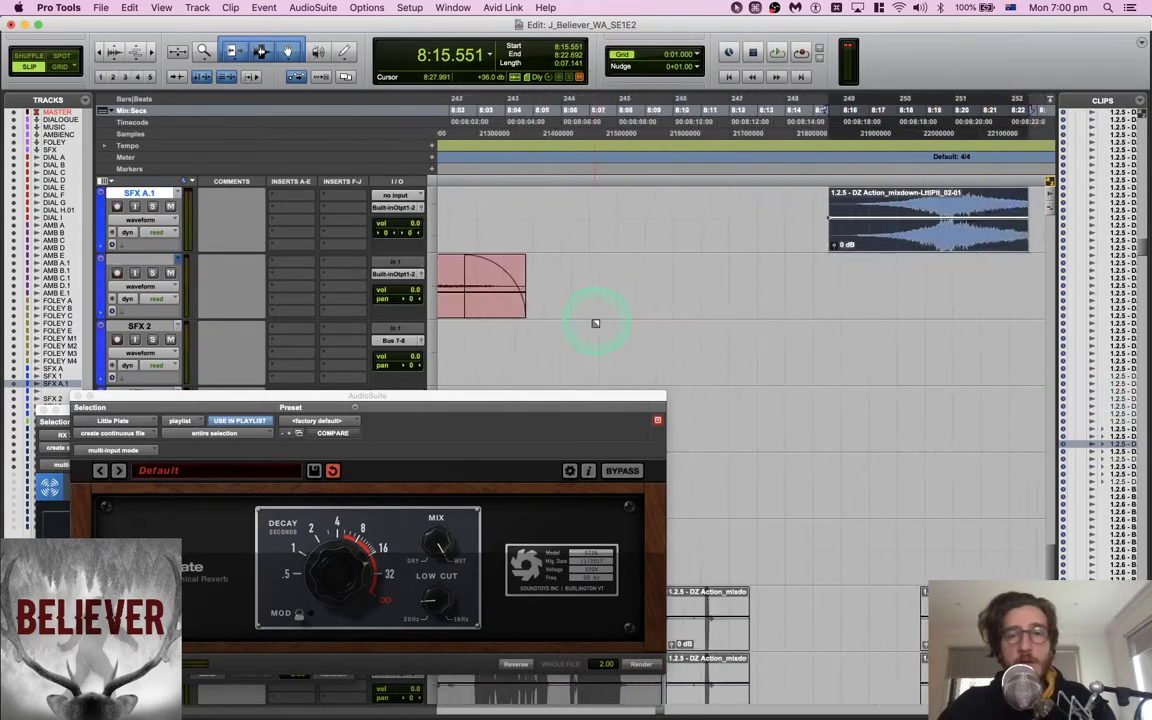
pyautogui.scroll(2, 595, 323)
pyautogui.hscroll(3, 595, 323)
pyautogui.moveTo(836, 351); pyautogui.dragTo(838, 358)
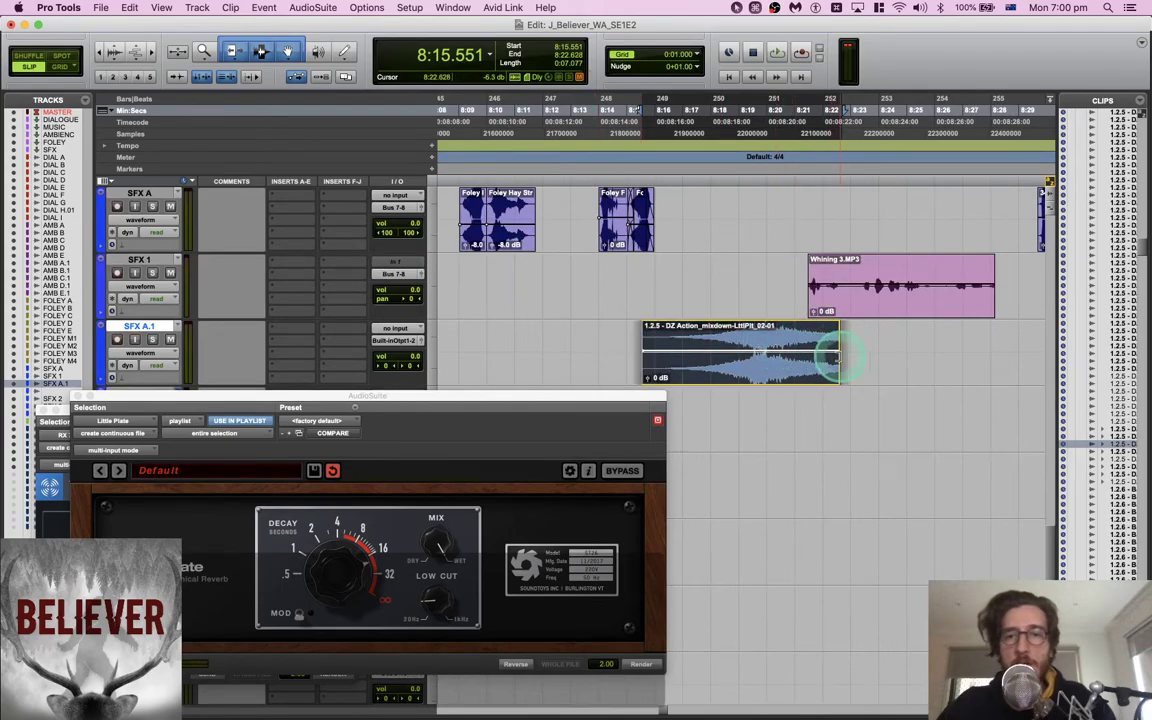
pyautogui.press('super+z')
pyautogui.press('super+z')
pyautogui.moveTo(935, 344); pyautogui.dragTo(1012, 344)
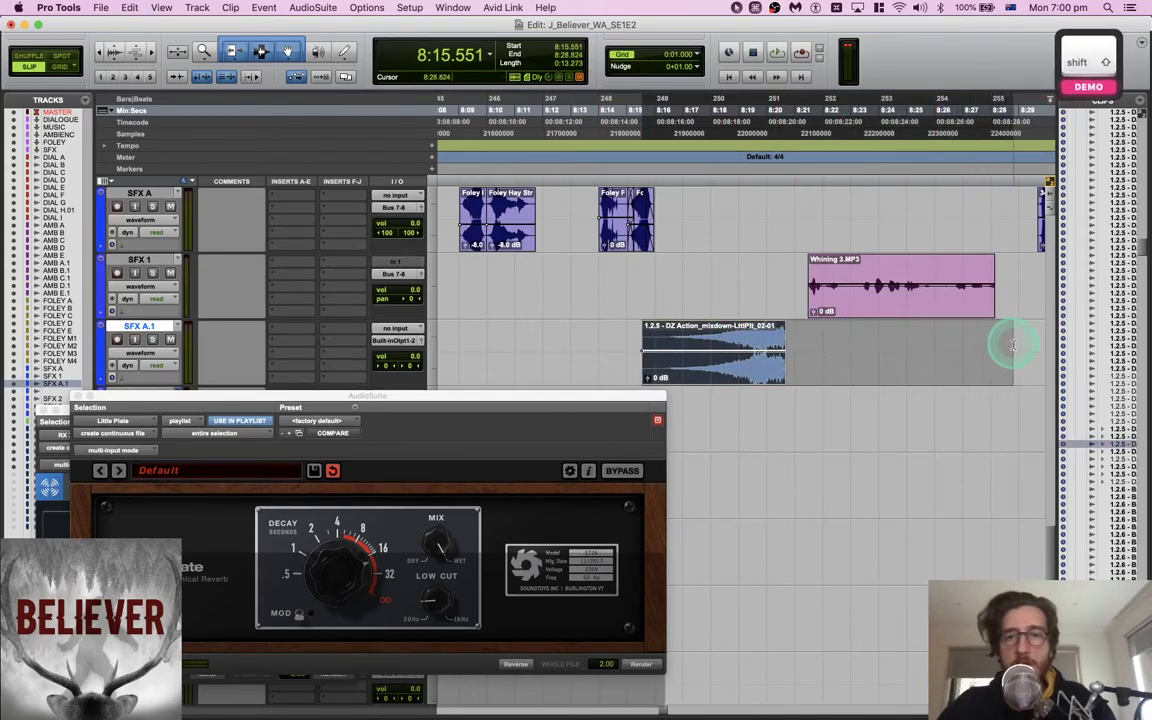
pyautogui.press('super+z')
# Extend the SFX A.1 selection to 8:32.008, render it through Little Plate, play the result and undo the render
pyautogui.keyDown('shift'); pyautogui.moveTo(930, 342); pyautogui.dragTo(1050, 337); pyautogui.keyUp('shift')
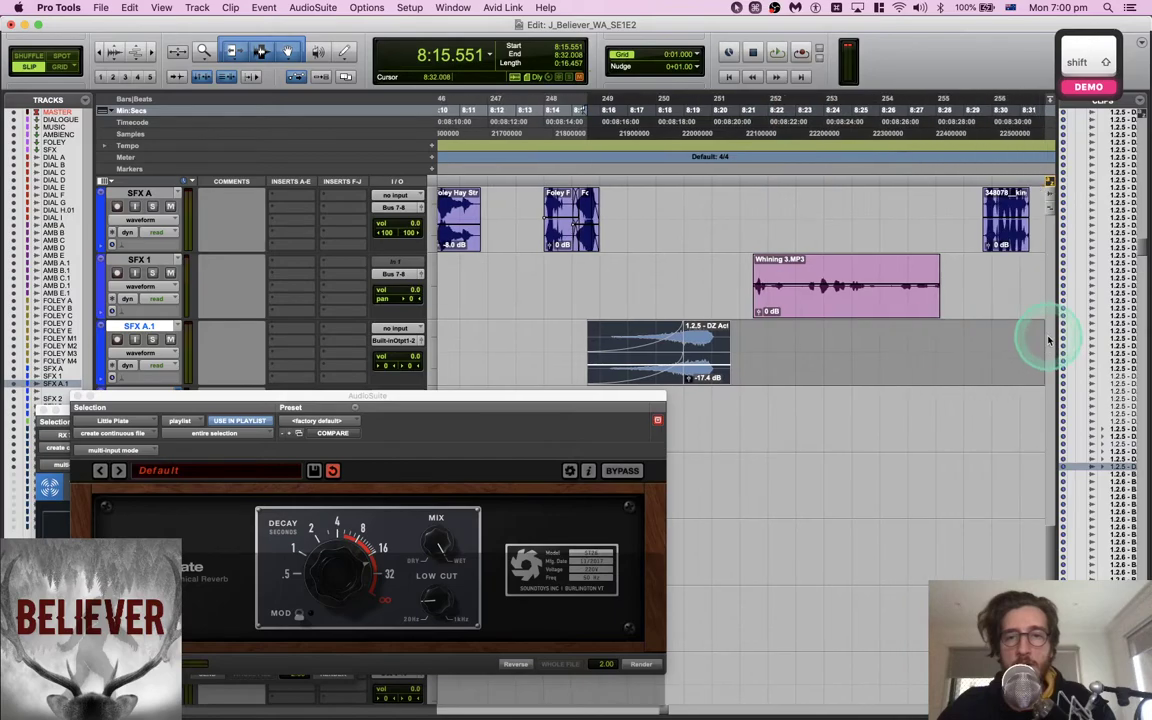
pyautogui.click(643, 663)
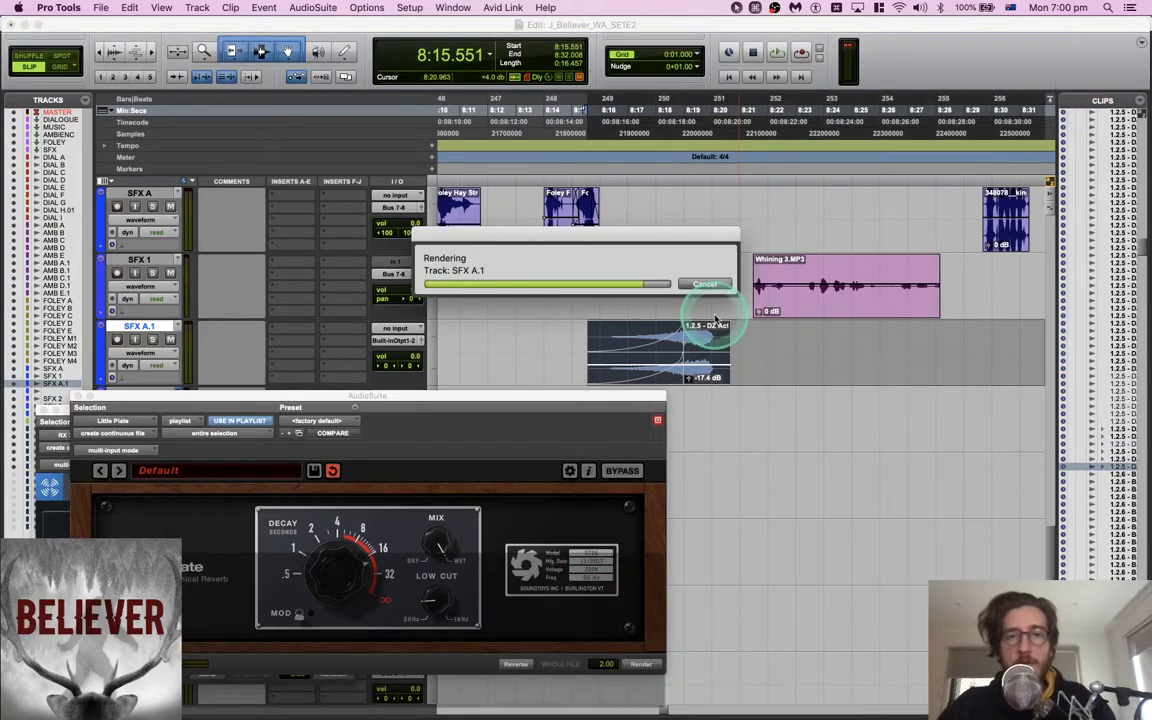
pyautogui.press('space')
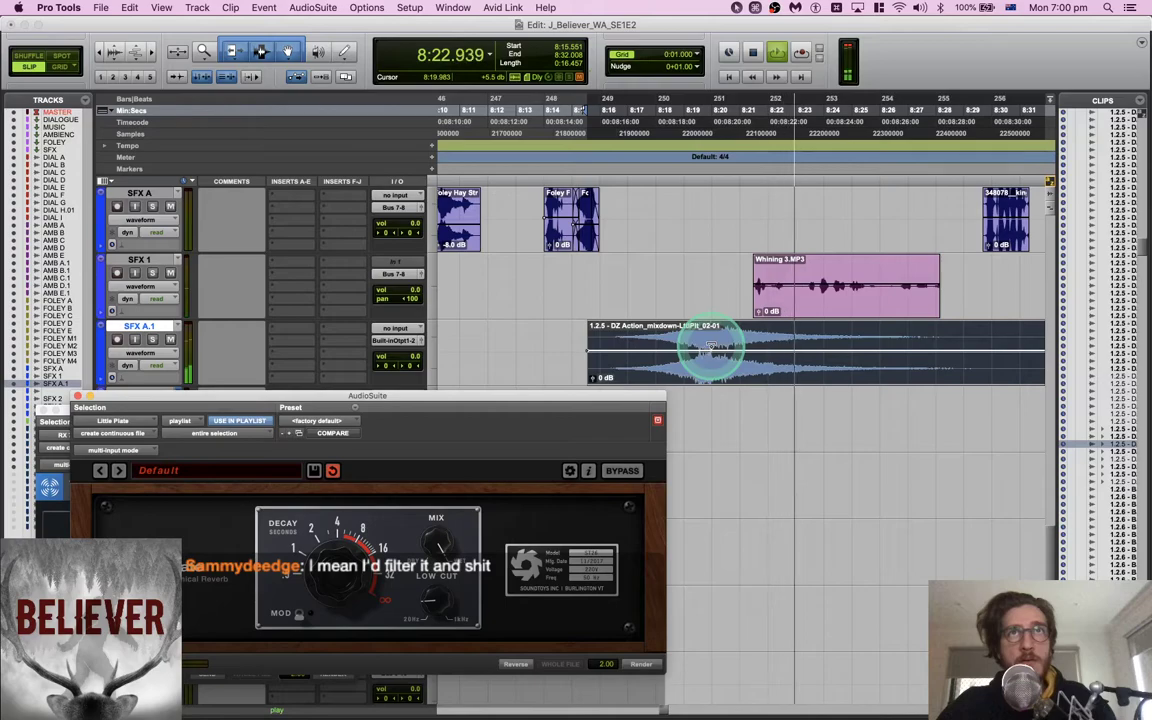
pyautogui.press('space')
pyautogui.press('super+z')
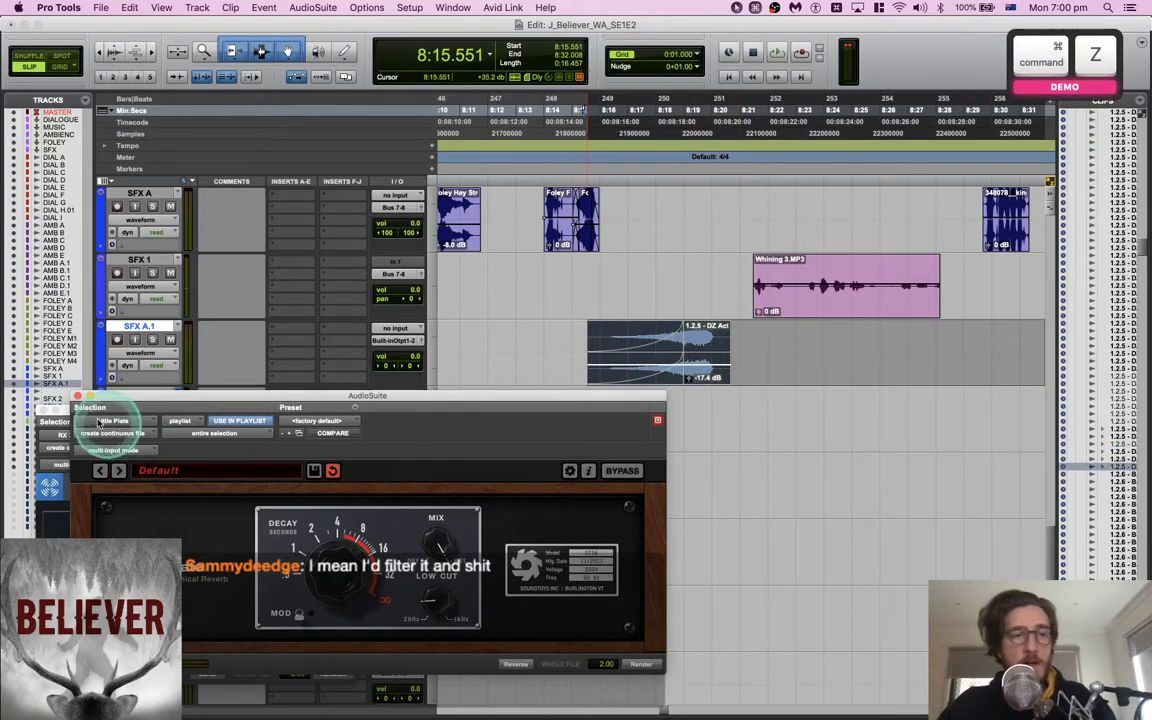
# Close Little Plate and choose the FilterFreak2 modulation effect in AudioSuite for the selected SFX A.1 clip
pyautogui.click(78, 397)
pyautogui.click(335, 8)
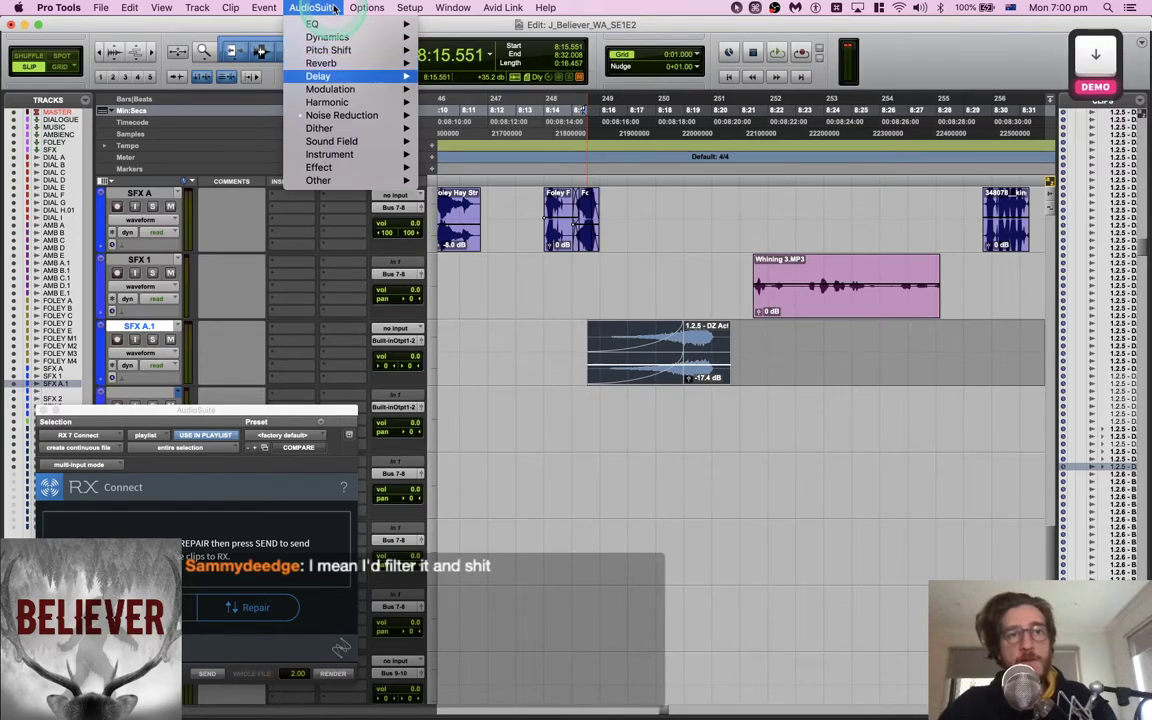
pyautogui.press('Down')
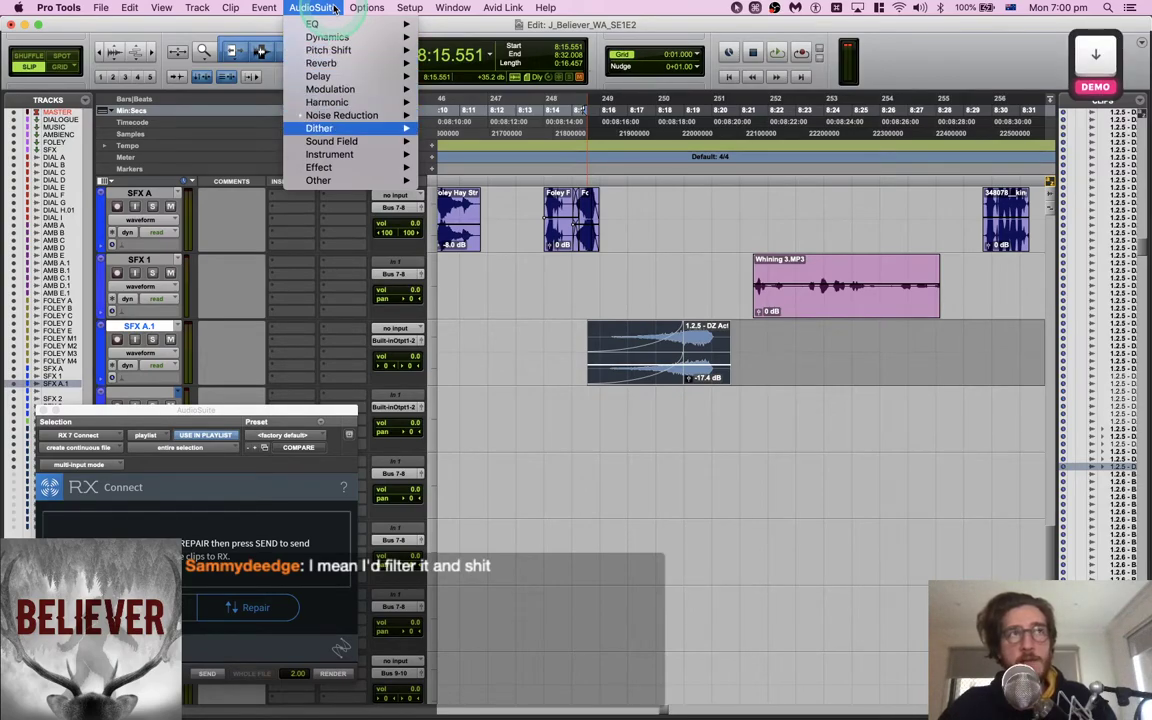
pyautogui.press('Up')
pyautogui.press('Right')
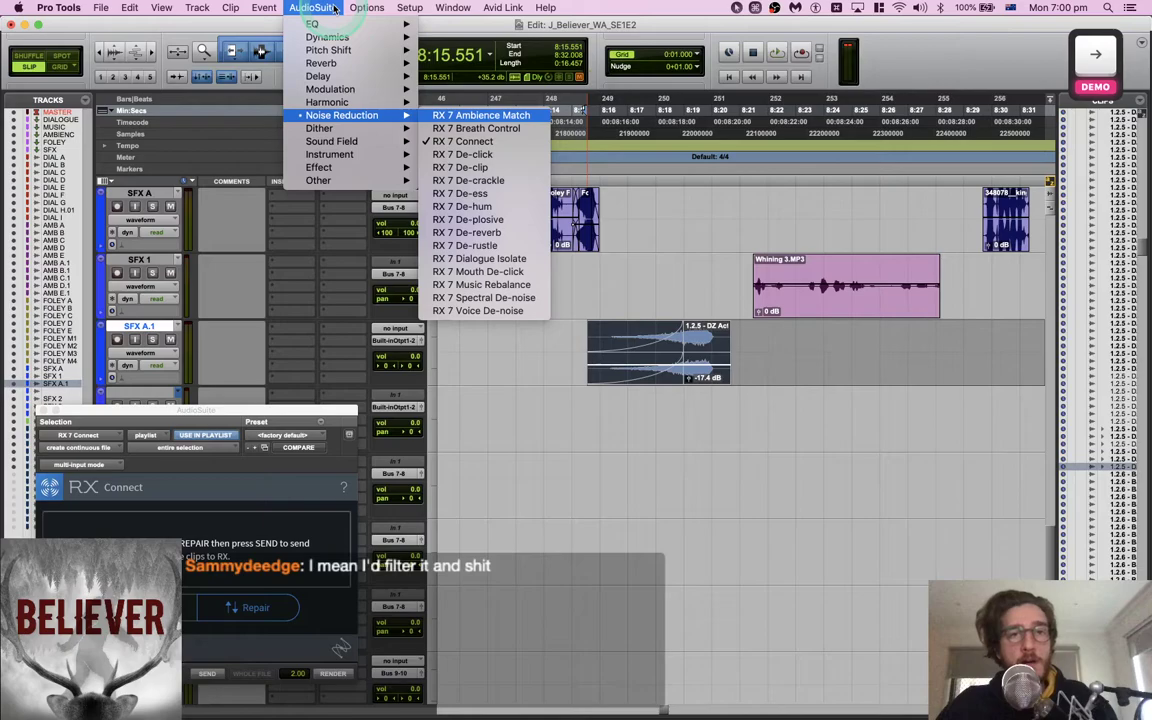
pyautogui.press('Left')
pyautogui.press('Up')
pyautogui.press('Right')
pyautogui.press('Left')
pyautogui.press('Up')
pyautogui.press('Right')
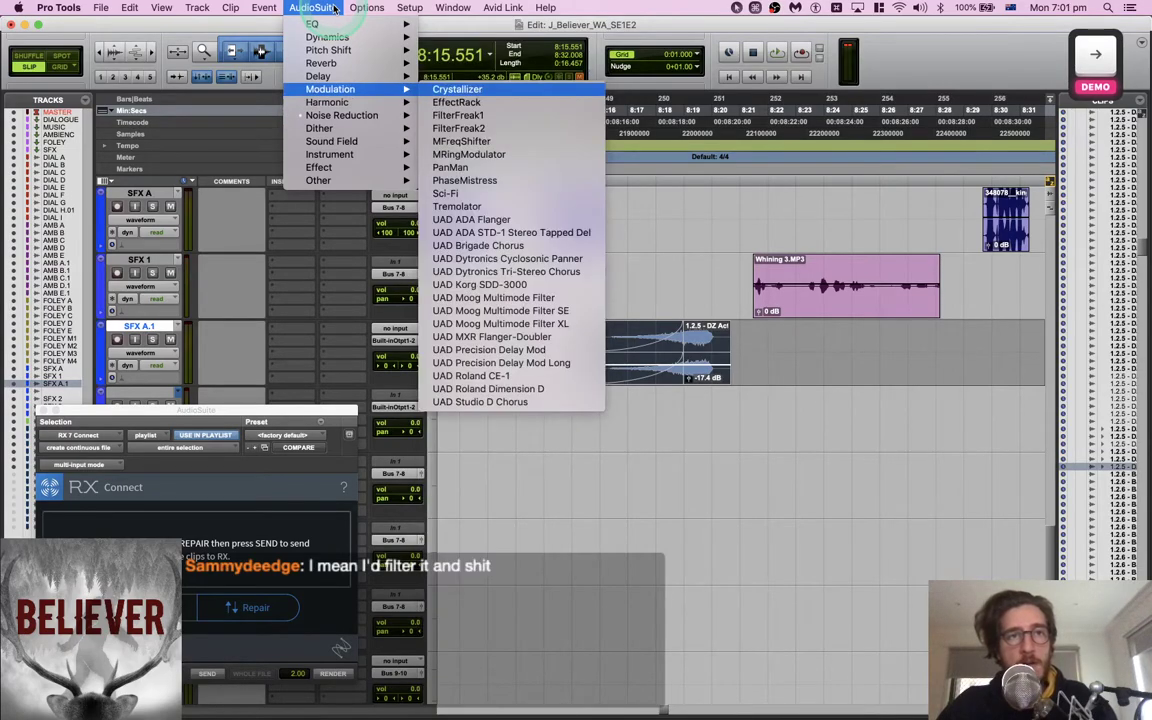
pyautogui.press('Down')
pyautogui.press('Down')
pyautogui.press('Down')
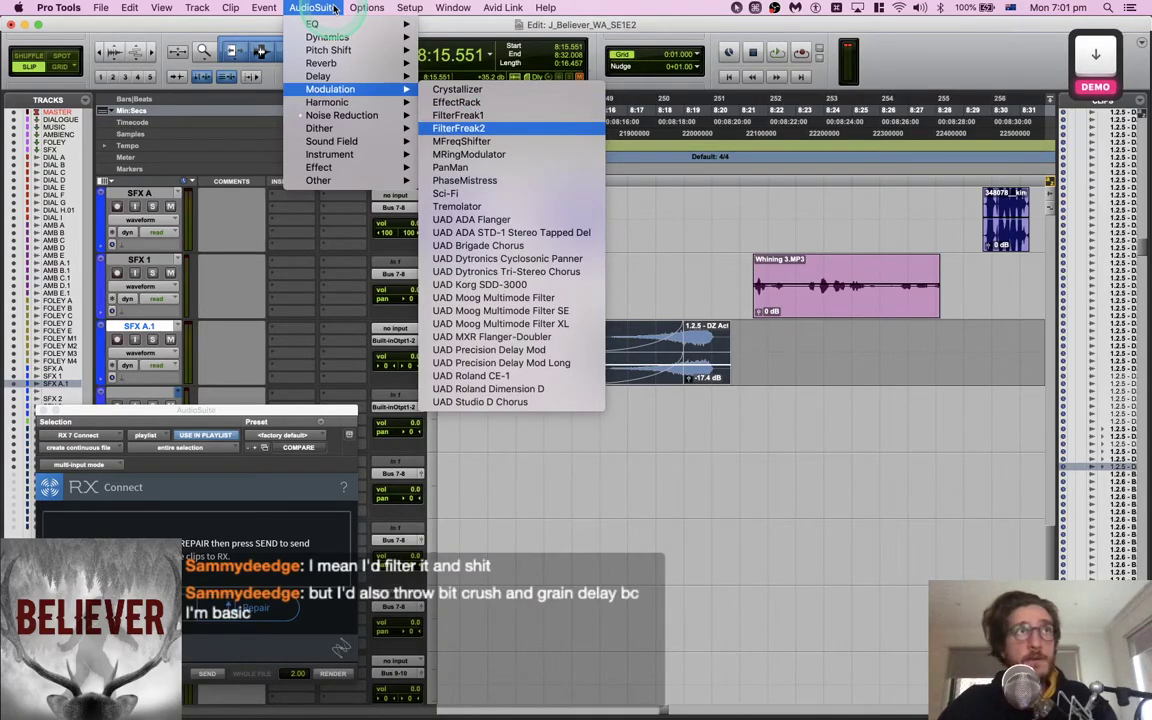
pyautogui.press('Return')
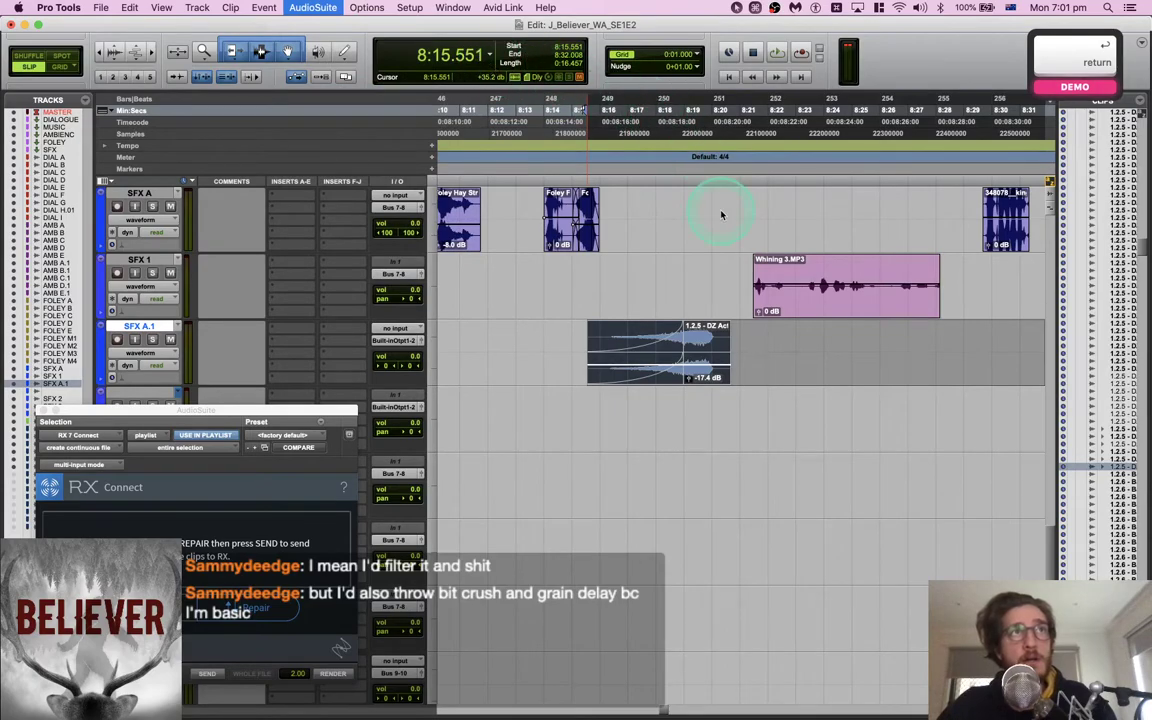
# Try rendering FilterFreak2's Down Sweep preset onto the selected SFX A.1 clip, play the result and undo the render
pyautogui.moveTo(446, 365); pyautogui.dragTo(389, 54)
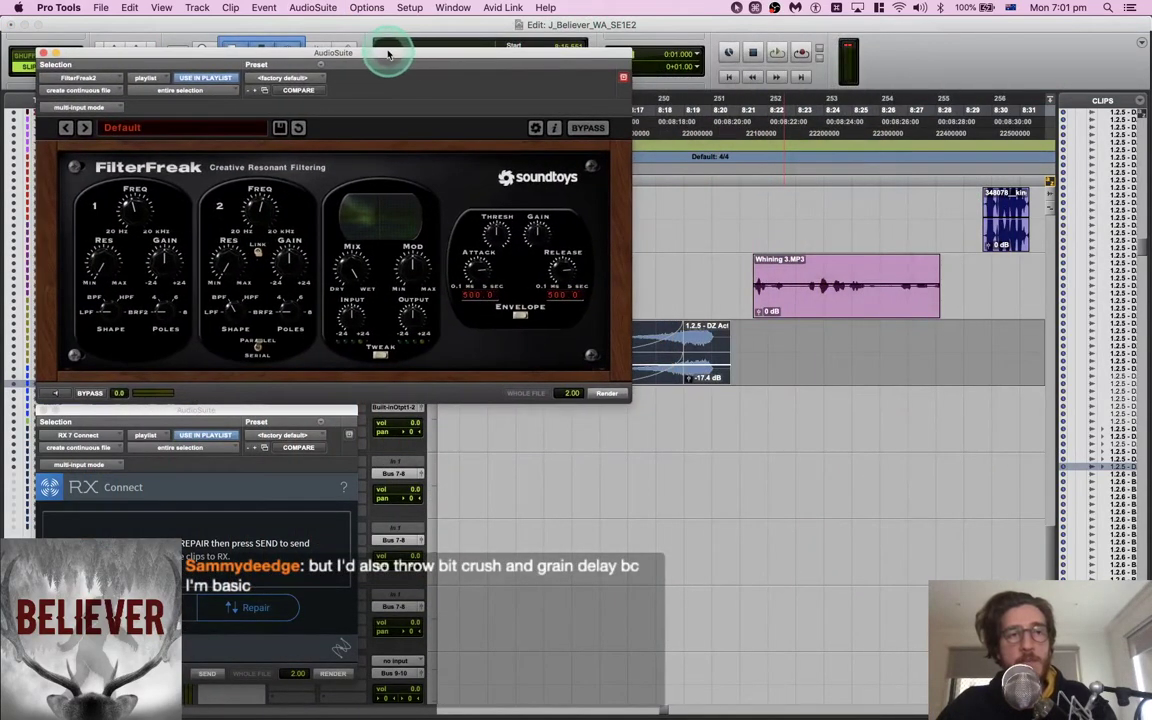
pyautogui.click(55, 394)
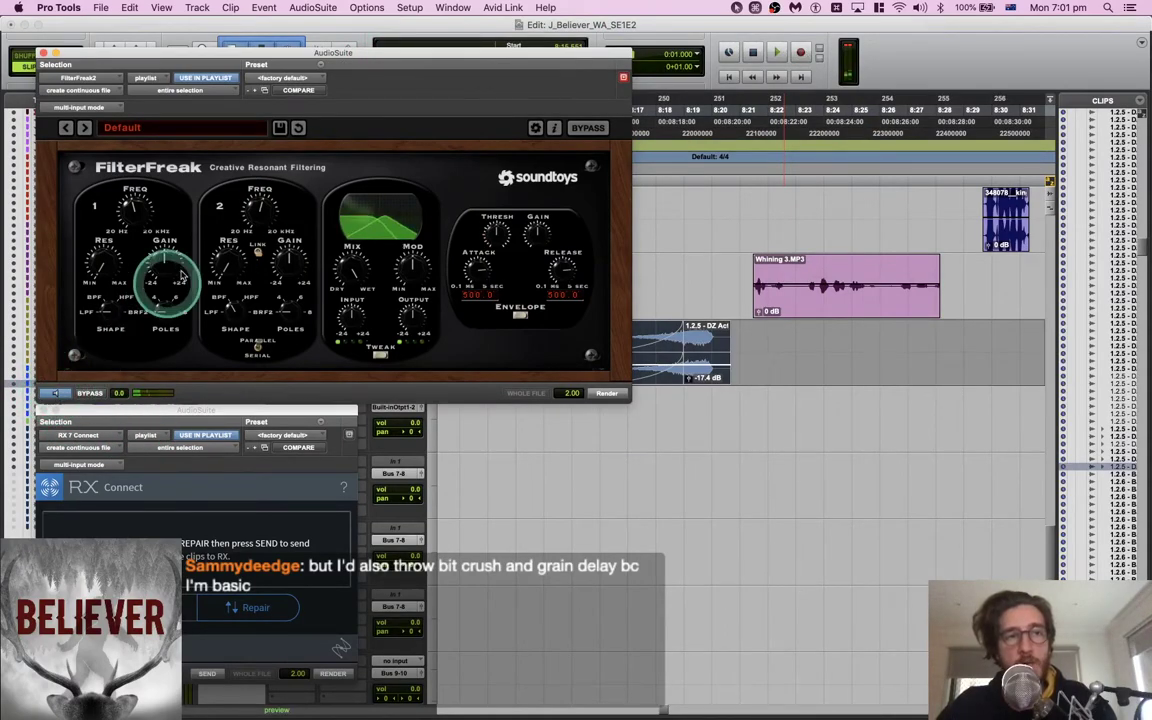
pyautogui.click(86, 128)
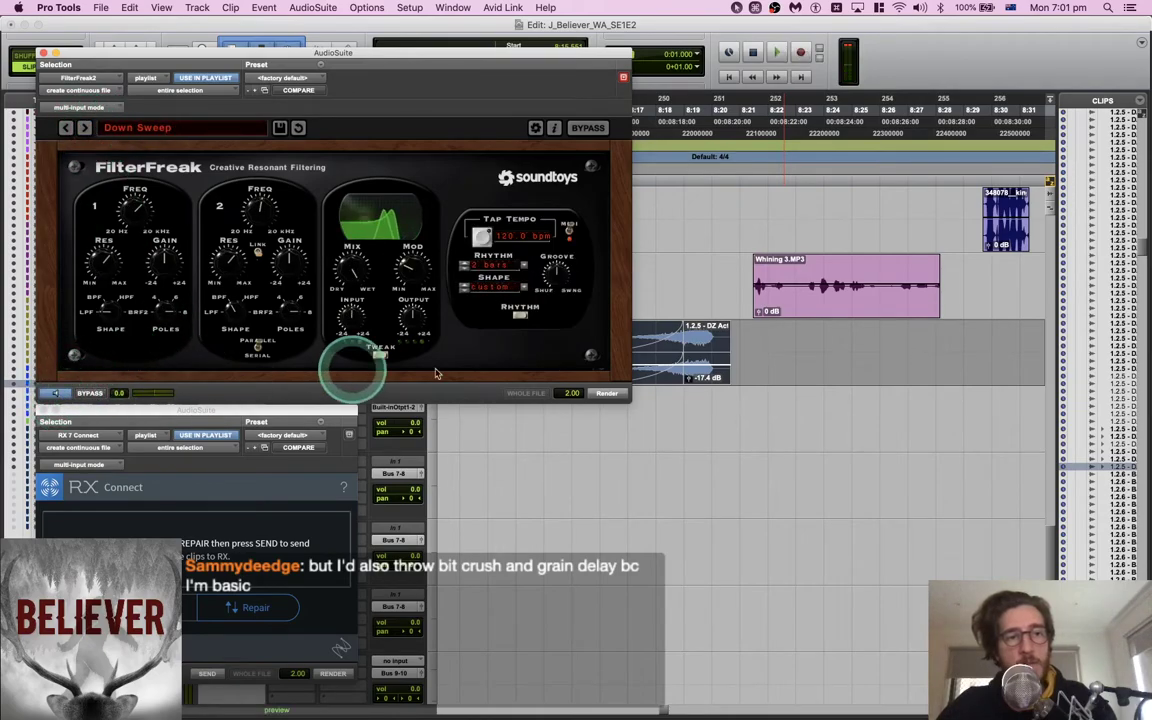
pyautogui.click(602, 394)
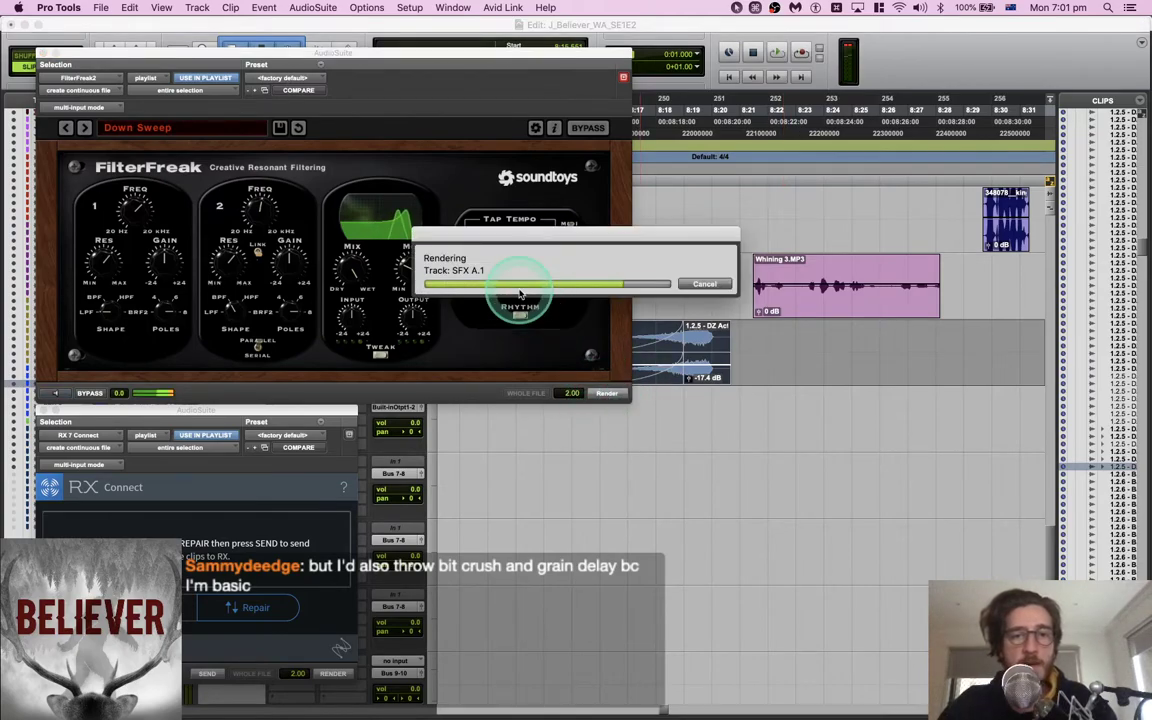
pyautogui.press('space')
pyautogui.click(115, 101)
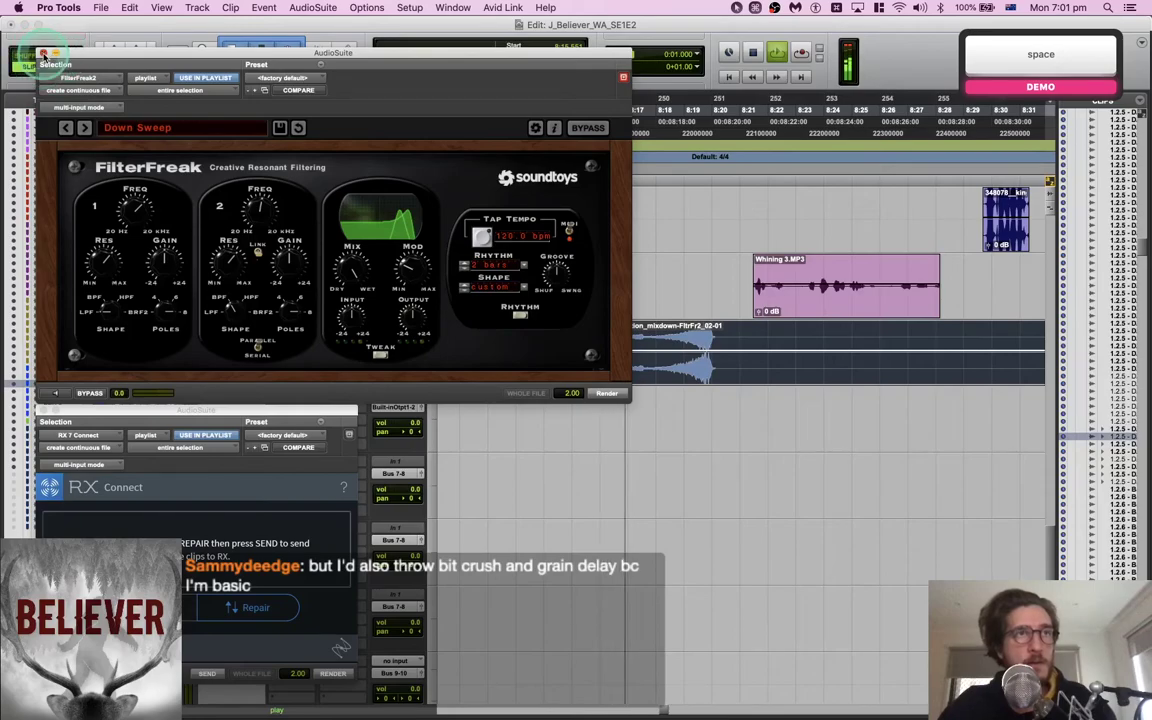
pyautogui.click(43, 53)
pyautogui.click(522, 467)
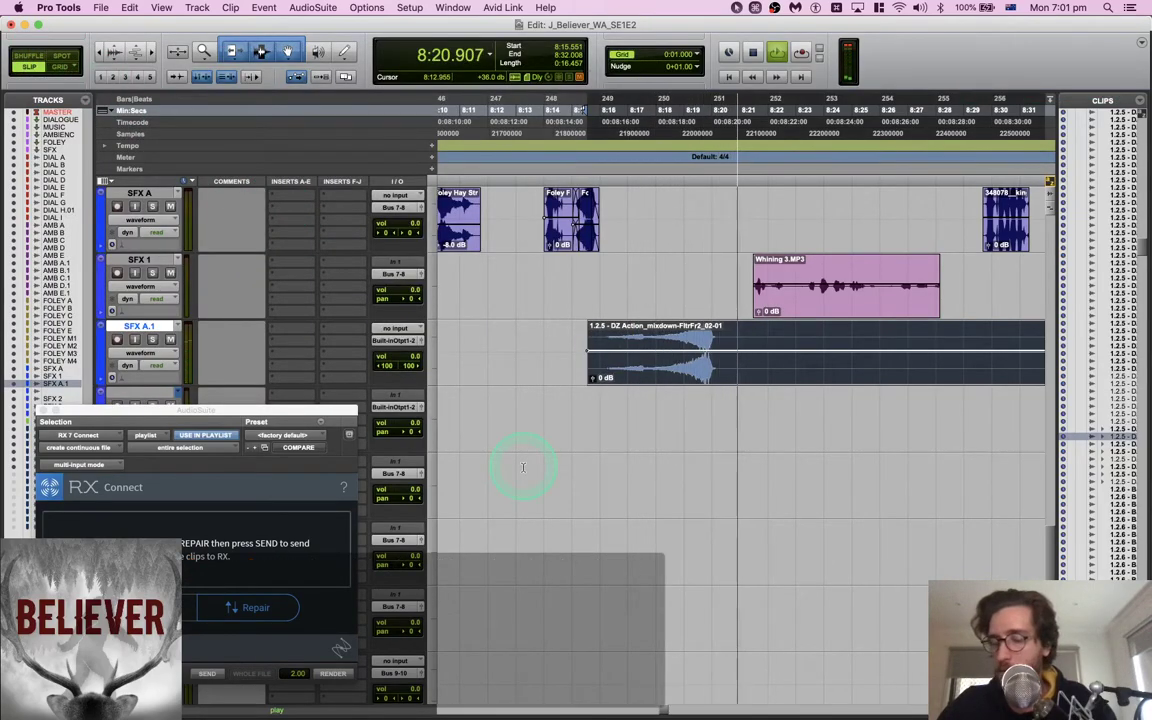
pyautogui.press('space')
pyautogui.press('cmd+z')
# Choose the MRingModulator modulation effect in AudioSuite for the selected SFX A.1 clip
pyautogui.click(628, 346)
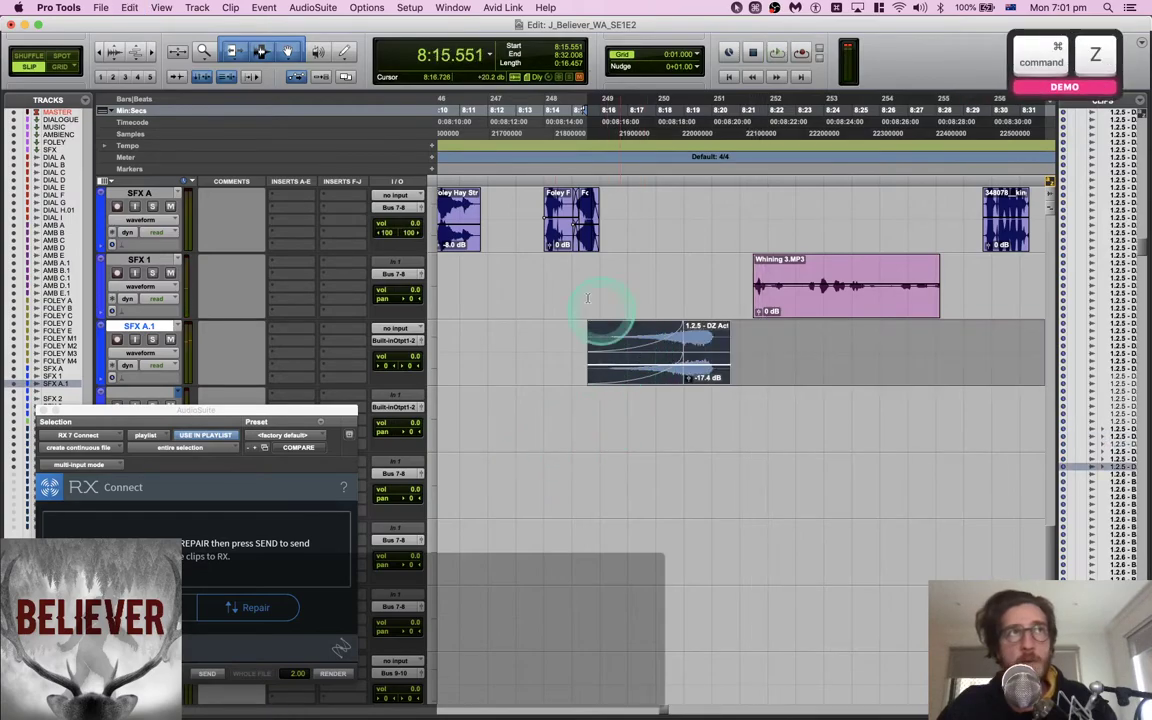
pyautogui.click(313, 8)
pyautogui.press('Down')
pyautogui.press('Down')
pyautogui.press('Down')
pyautogui.press('Down')
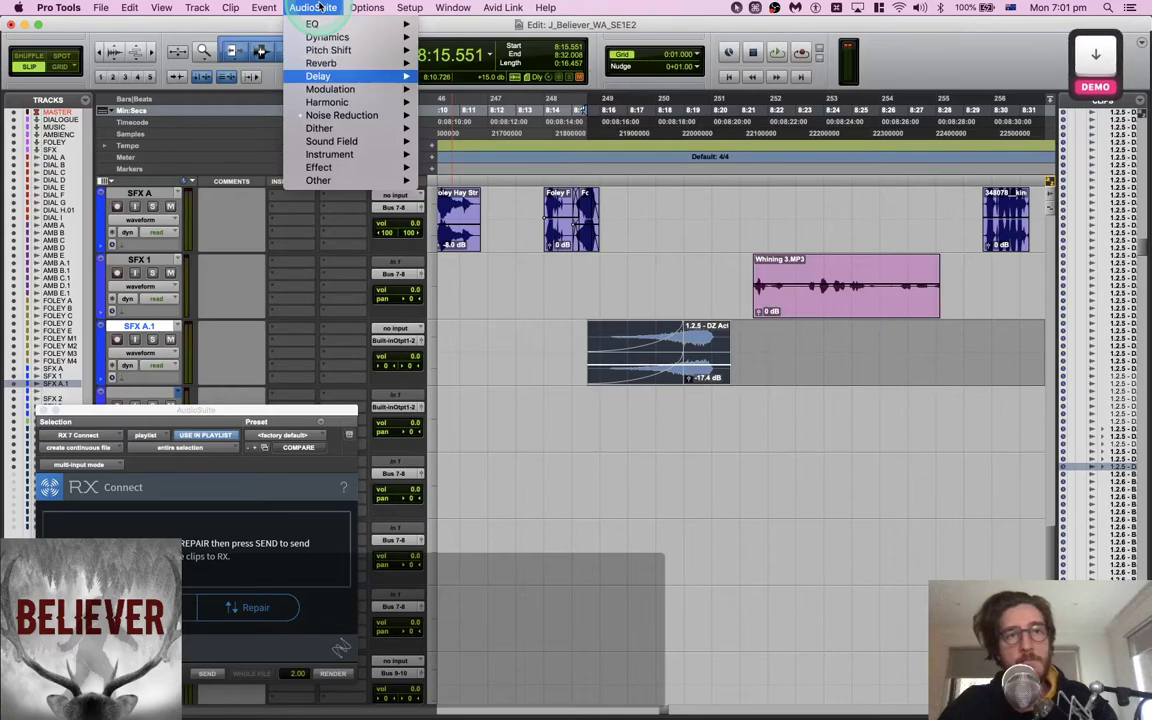
pyautogui.press('Right')
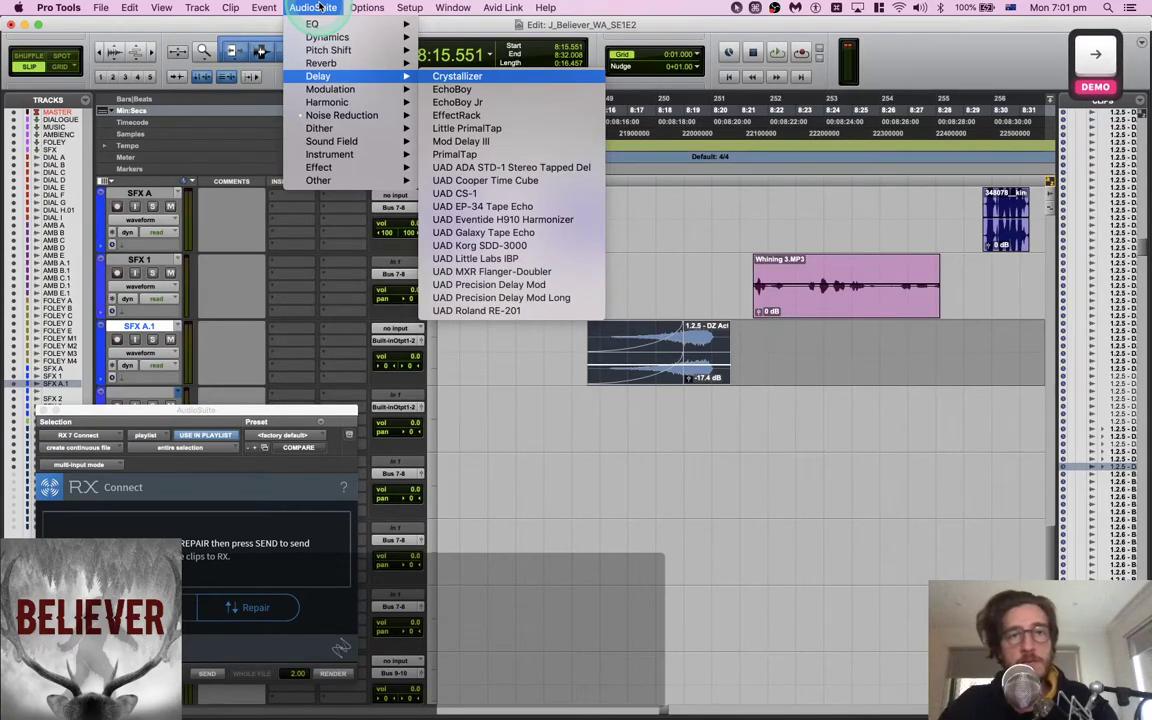
pyautogui.press('Left')
pyautogui.press('Down')
pyautogui.press('Right')
pyautogui.press('Down')
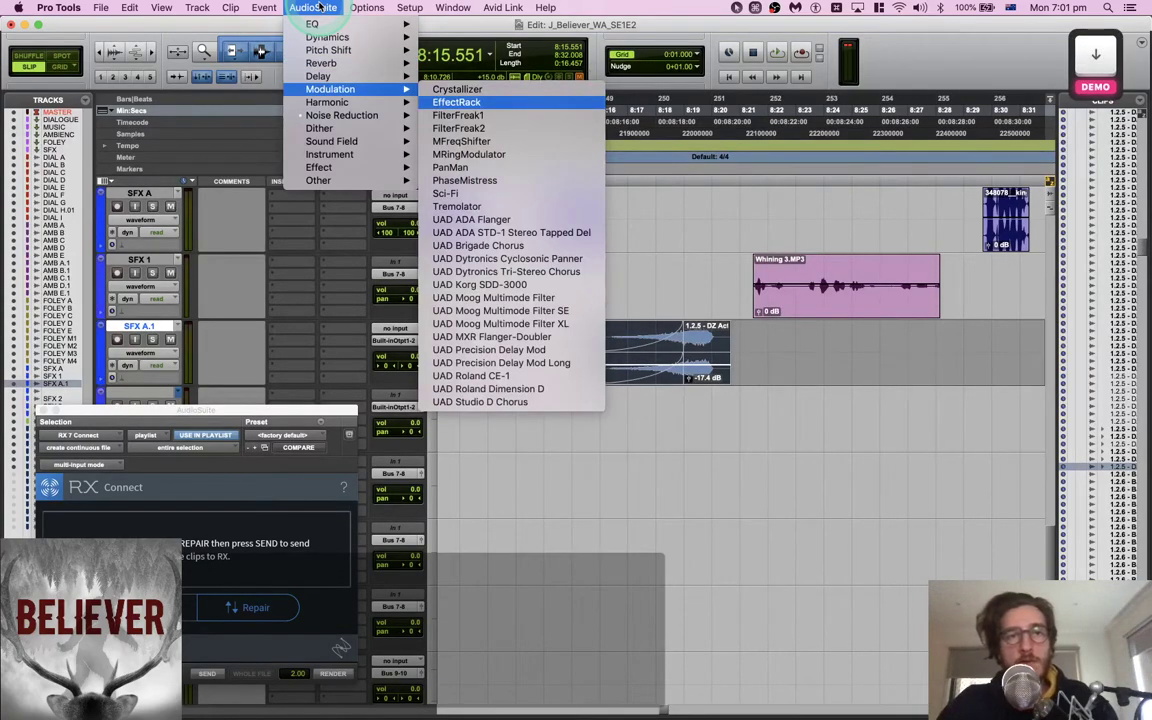
pyautogui.press('Down')
pyautogui.press('Down')
pyautogui.press('Down')
pyautogui.click(568, 156)
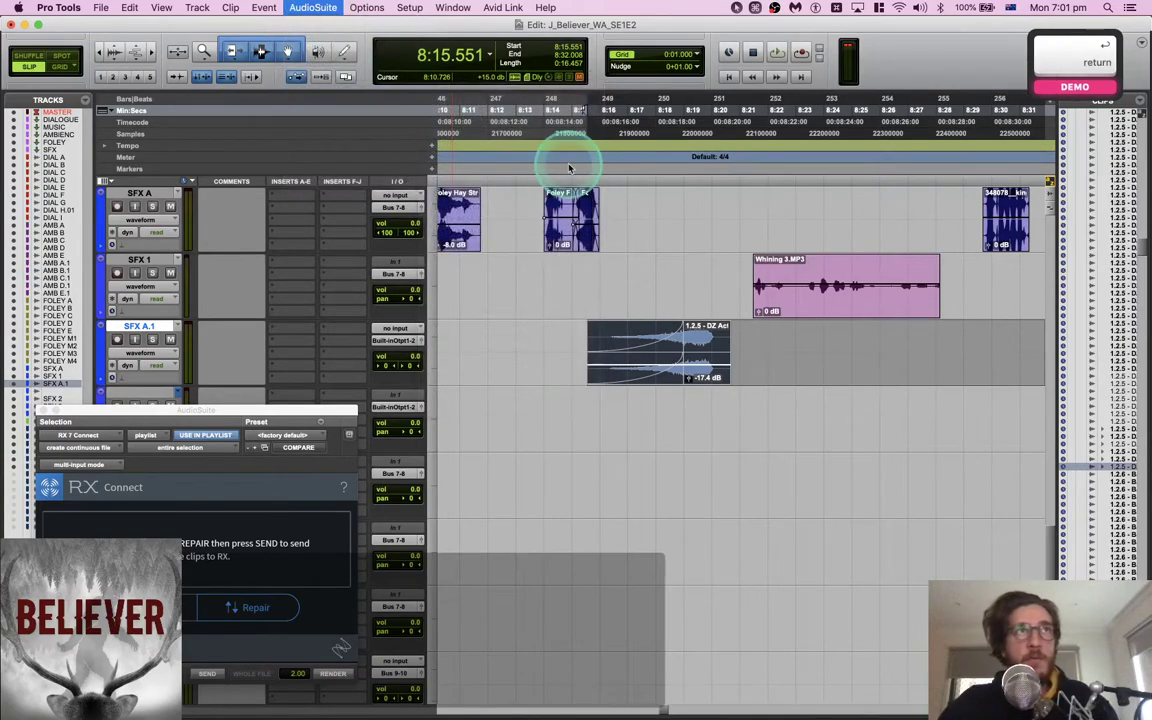
# Preview MRingModulator, render it onto the SFX A.1 clip and play the result
pyautogui.click(56, 428)
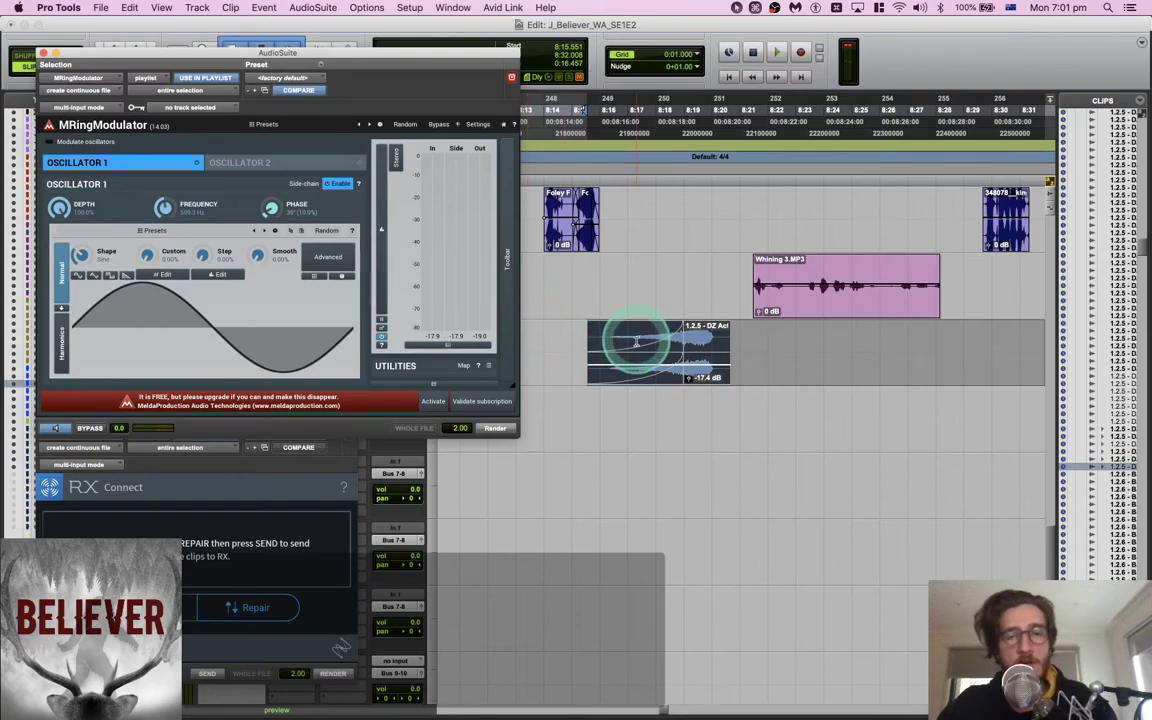
pyautogui.click(64, 428)
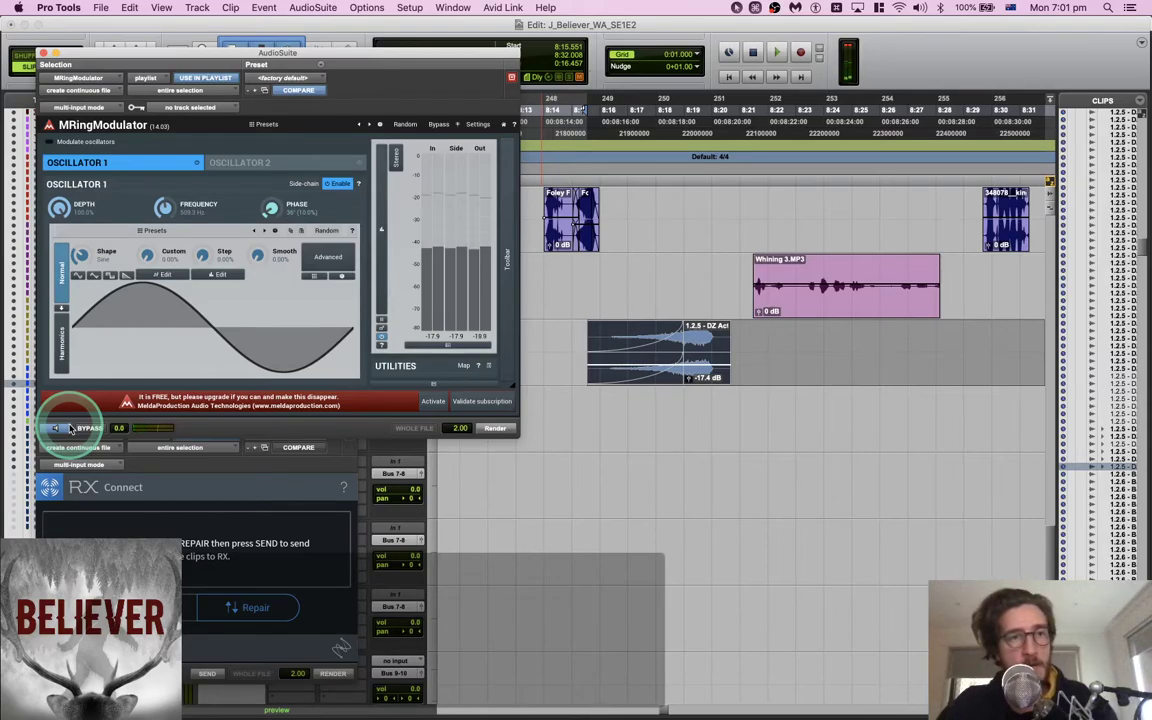
pyautogui.click(506, 429)
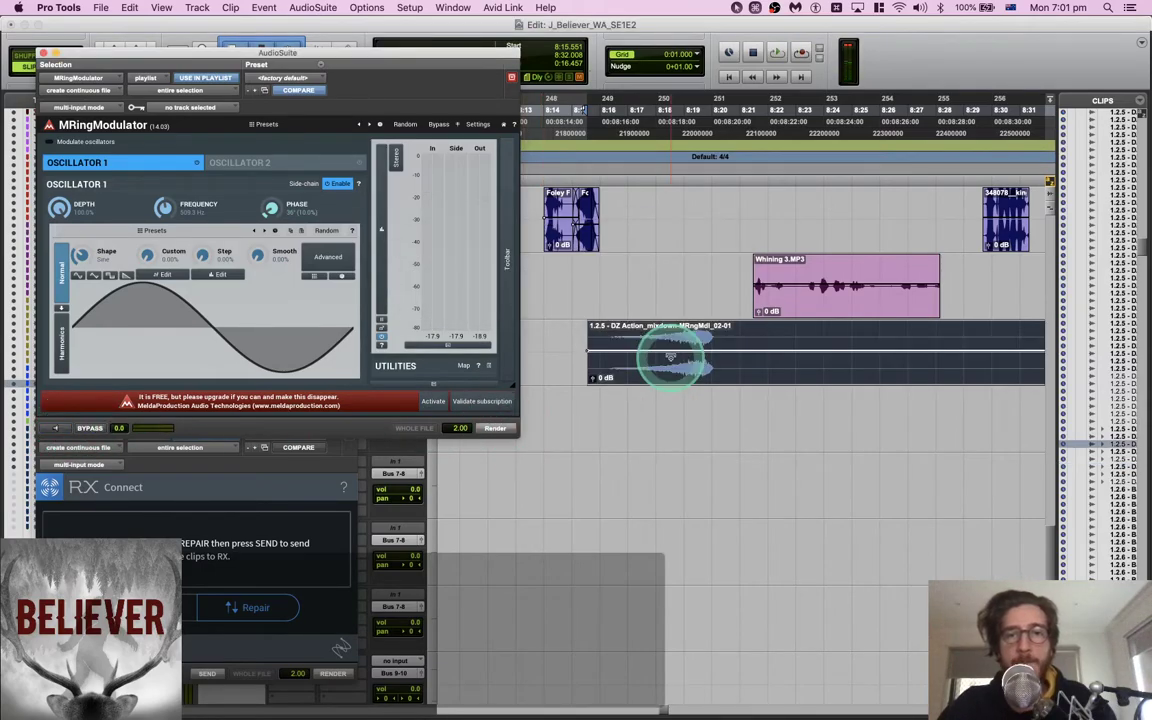
pyautogui.press('space')
pyautogui.click(44, 56)
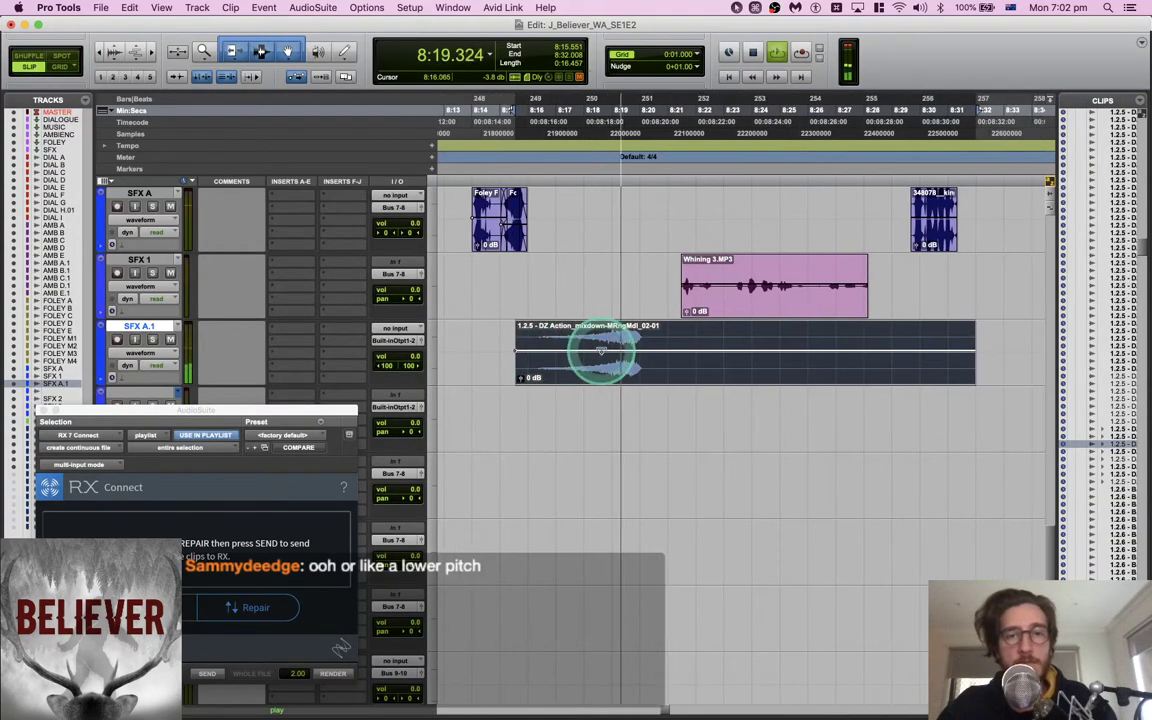
pyautogui.press('space')
pyautogui.click(601, 349)
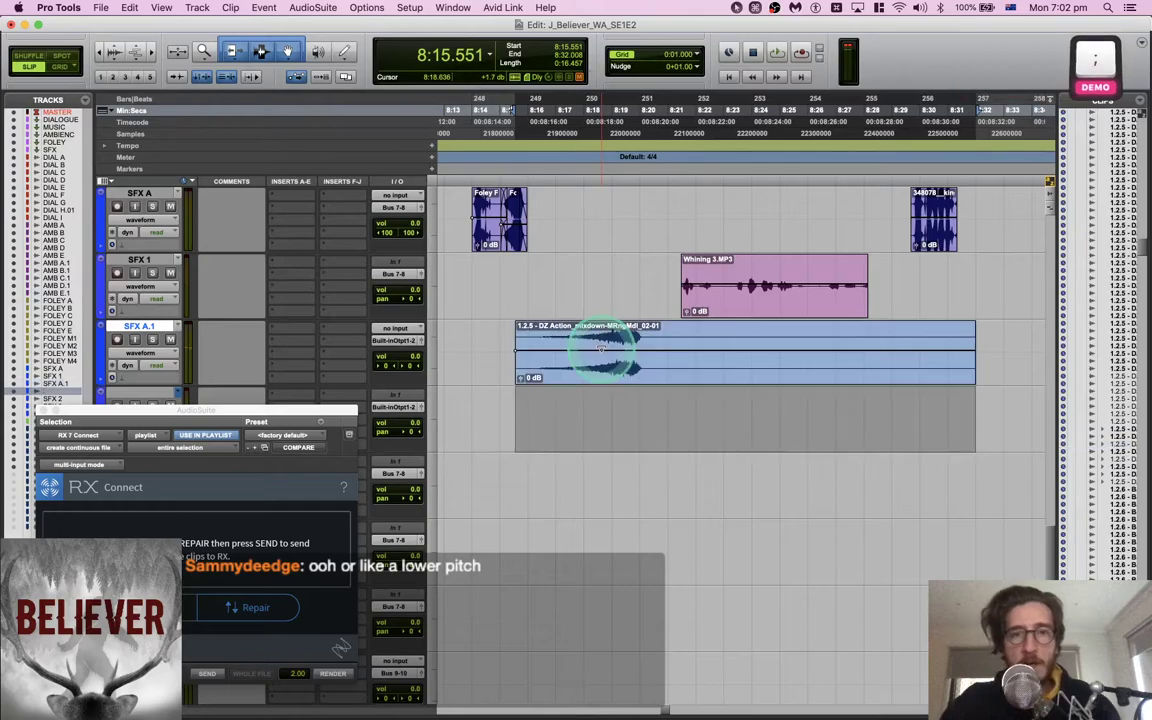
pyautogui.scroll(-2, 601, 349)
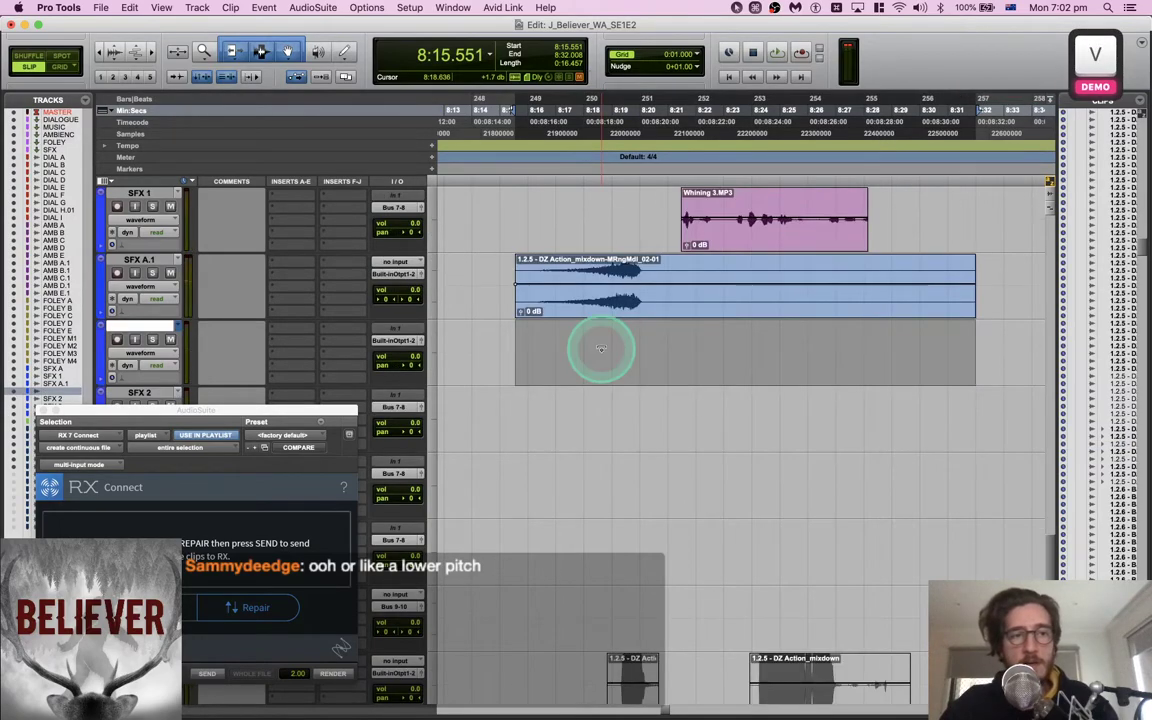
pyautogui.press('p')
pyautogui.press(';')
pyautogui.press(';')
pyautogui.press(';')
pyautogui.press(';')
pyautogui.press(';')
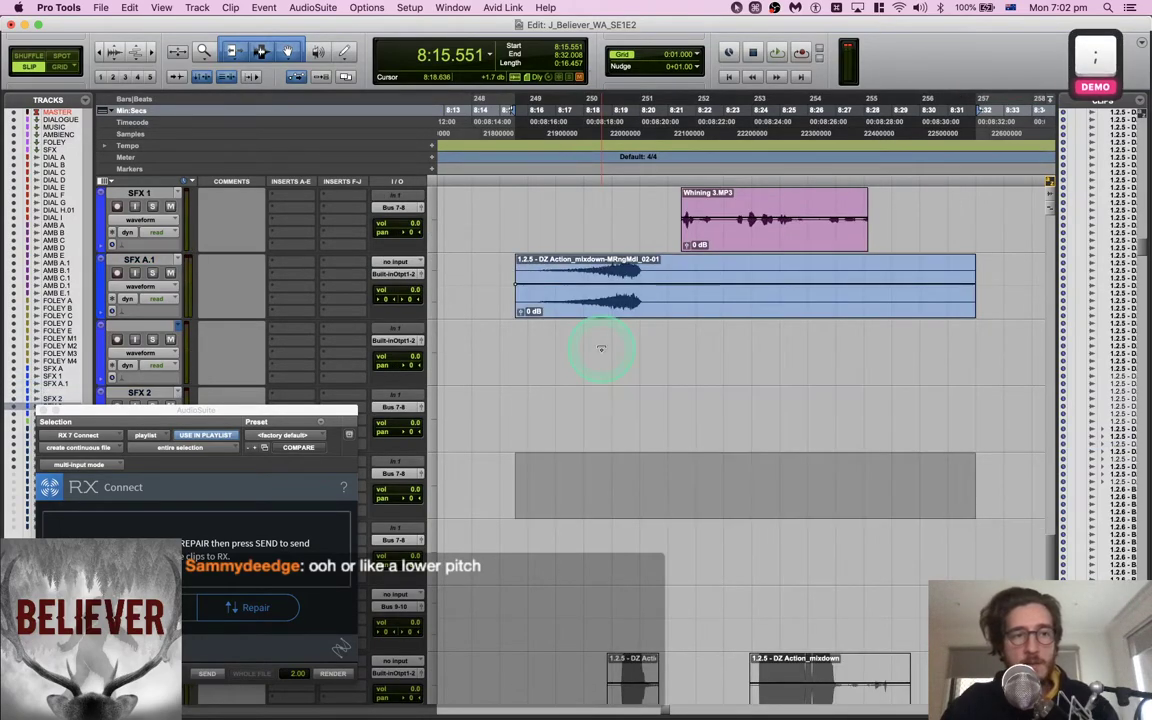
pyautogui.press('p')
pyautogui.press('p')
pyautogui.press('p')
pyautogui.press('p')
pyautogui.press('p')
pyautogui.press('p')
pyautogui.press('p')
pyautogui.press('p')
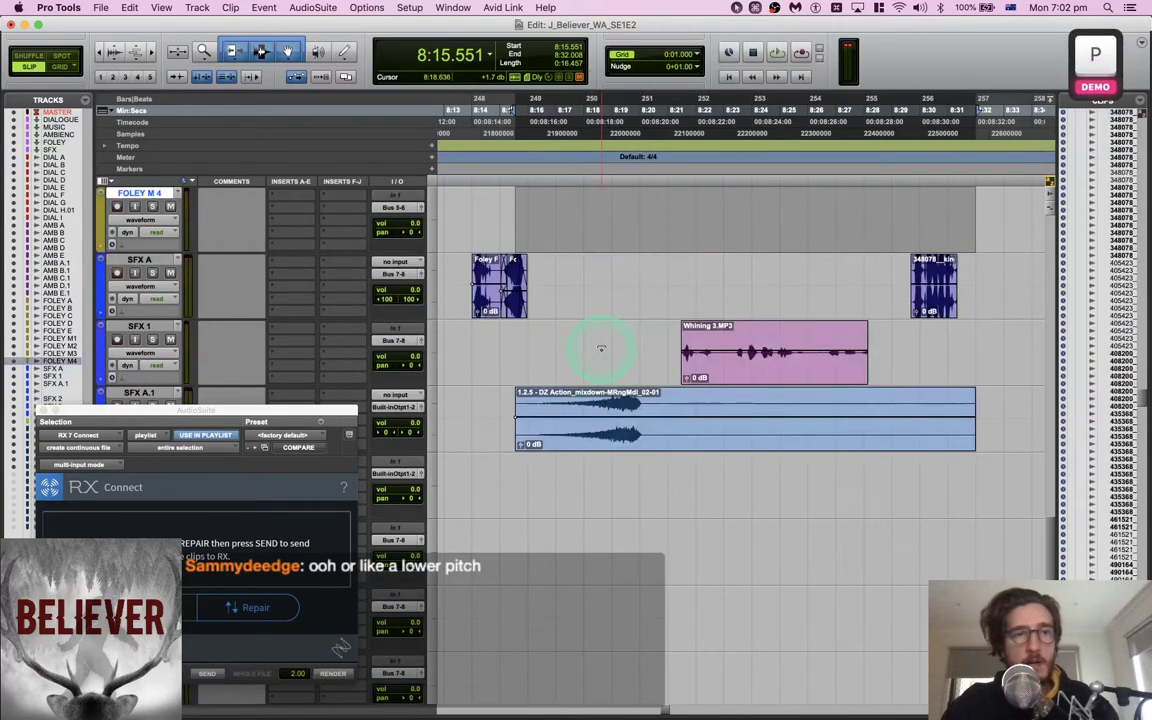
pyautogui.press(';')
pyautogui.press(';')
pyautogui.press(';')
pyautogui.press(';')
pyautogui.press(';')
pyautogui.press('p')
pyautogui.press('p')
pyautogui.press('p')
pyautogui.press('p')
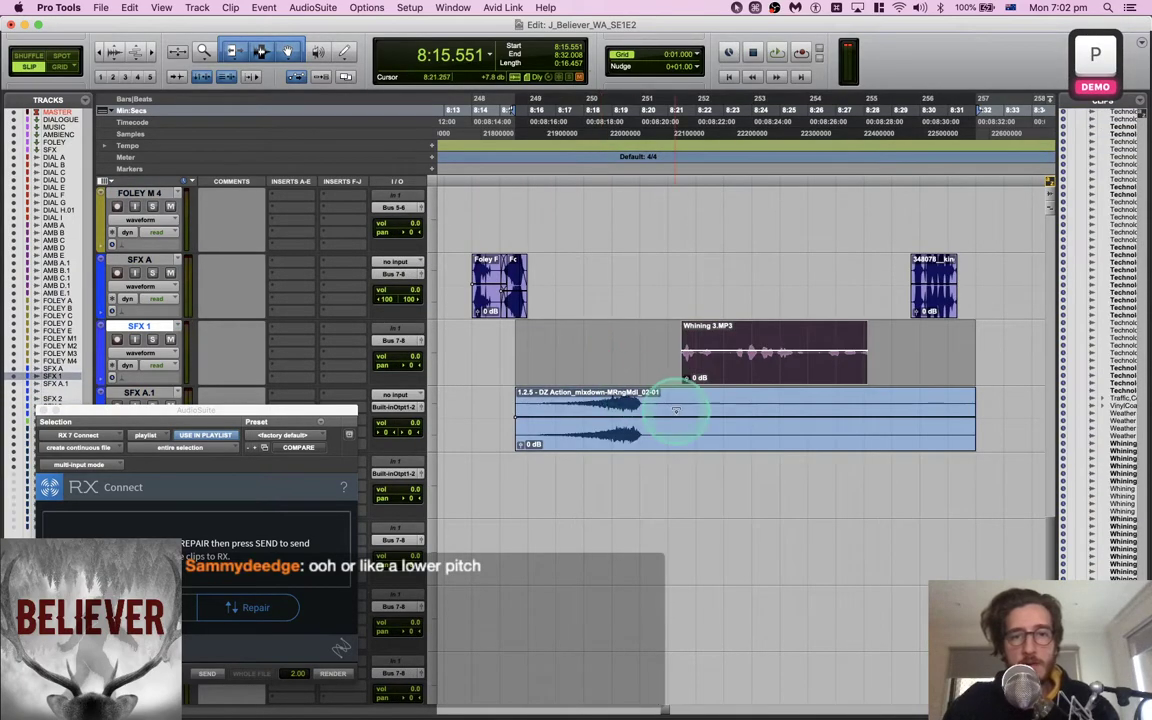
# Separate the 8:16.089 to 8:21.379 section of the SFX A.1 clip and copy it to the same position on SFX A
pyautogui.click(676, 410)
pyautogui.keyDown('shift'); pyautogui.click(537, 406); pyautogui.keyUp('shift')
pyautogui.keyDown('shift'); pyautogui.click(505, 406); pyautogui.keyUp('shift')
pyautogui.keyDown('shift'); pyautogui.click(531, 405); pyautogui.keyUp('shift')
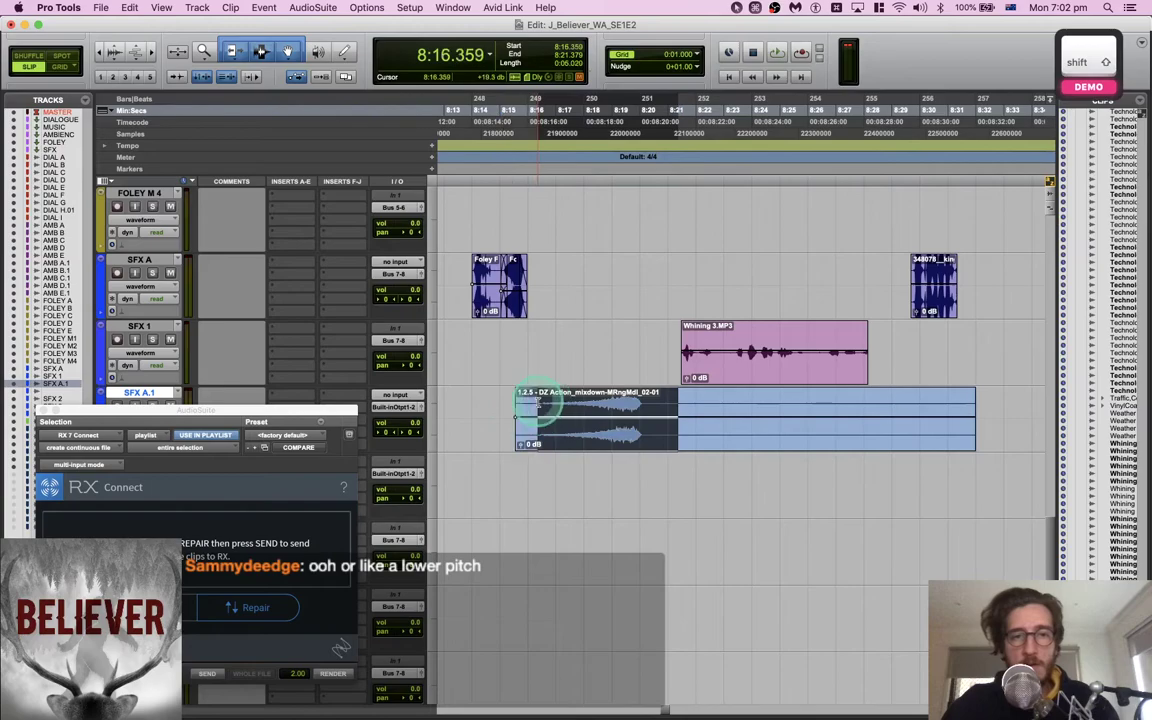
pyautogui.press('c')
pyautogui.press('p')
pyautogui.press('p')
pyautogui.press('v')
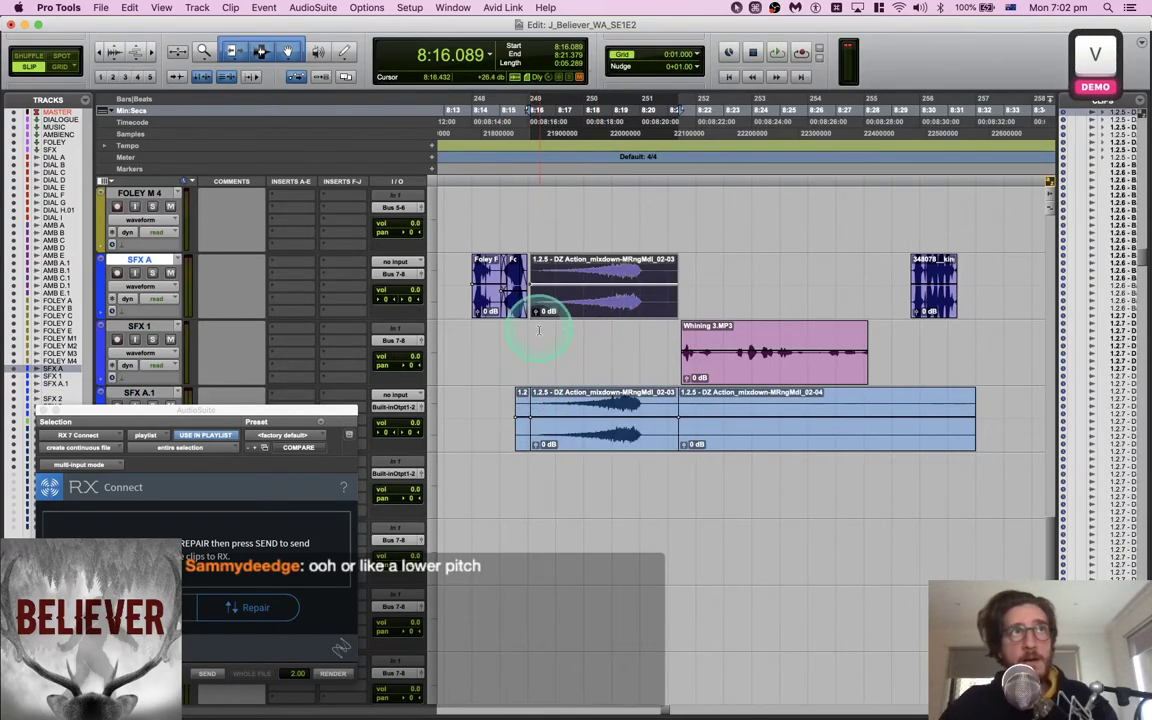
# Choose the Little AlterBoy effect in AudioSuite for the copied clip on SFX A
pyautogui.click(313, 8)
pyautogui.press('Down')
pyautogui.press('Down')
pyautogui.press('Down')
pyautogui.press('Down')
pyautogui.press('Down')
pyautogui.press('Down')
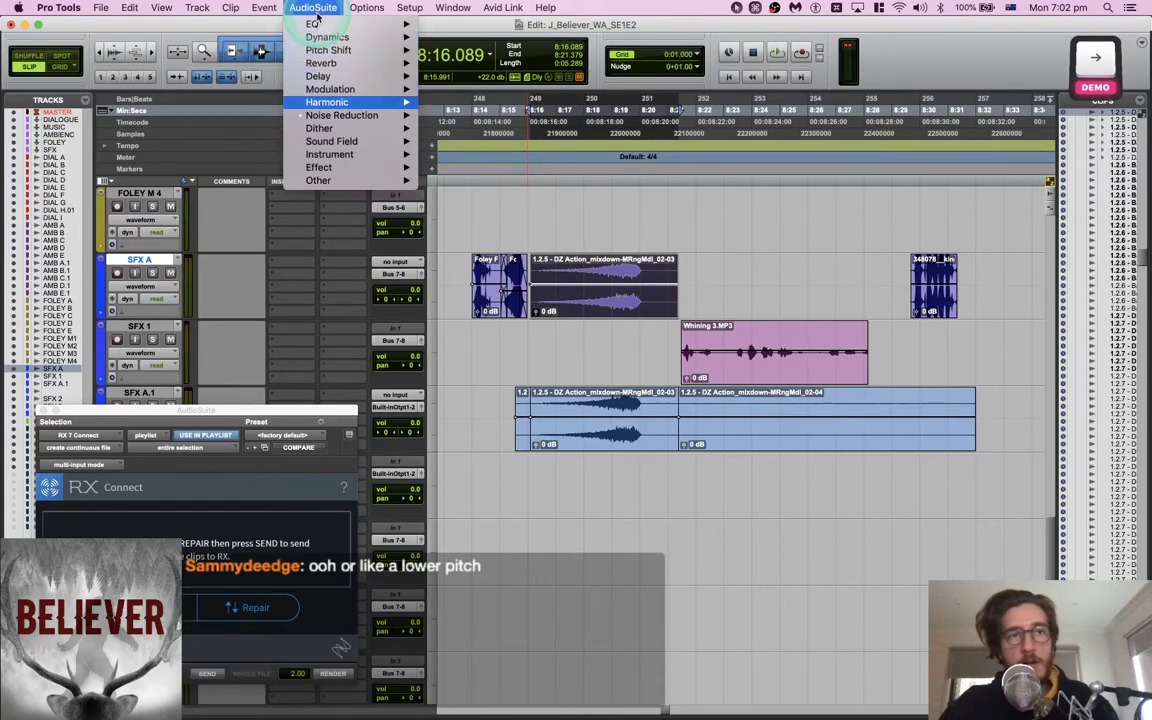
pyautogui.press('Up')
pyautogui.press('Right')
pyautogui.press('Left')
pyautogui.press('Down')
pyautogui.press('Right')
pyautogui.press('Left')
pyautogui.press('Down')
pyautogui.press('Right')
pyautogui.press('Left')
pyautogui.press('Down')
pyautogui.press('Right')
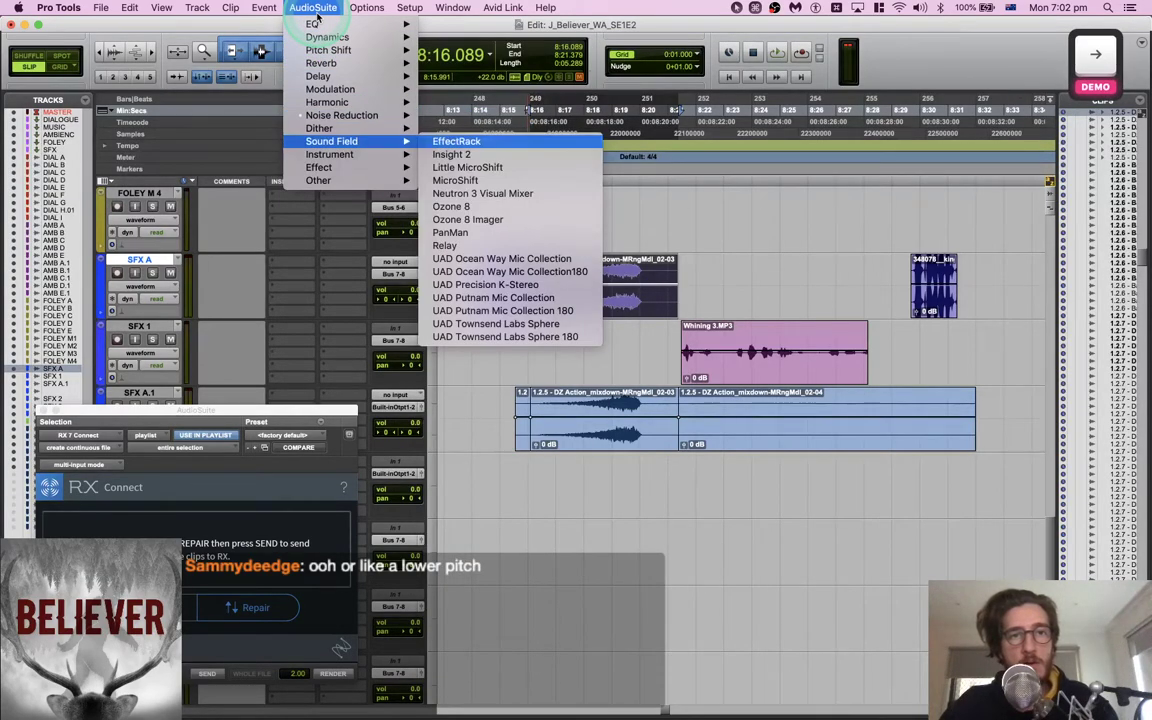
pyautogui.press('Down')
pyautogui.press('Down')
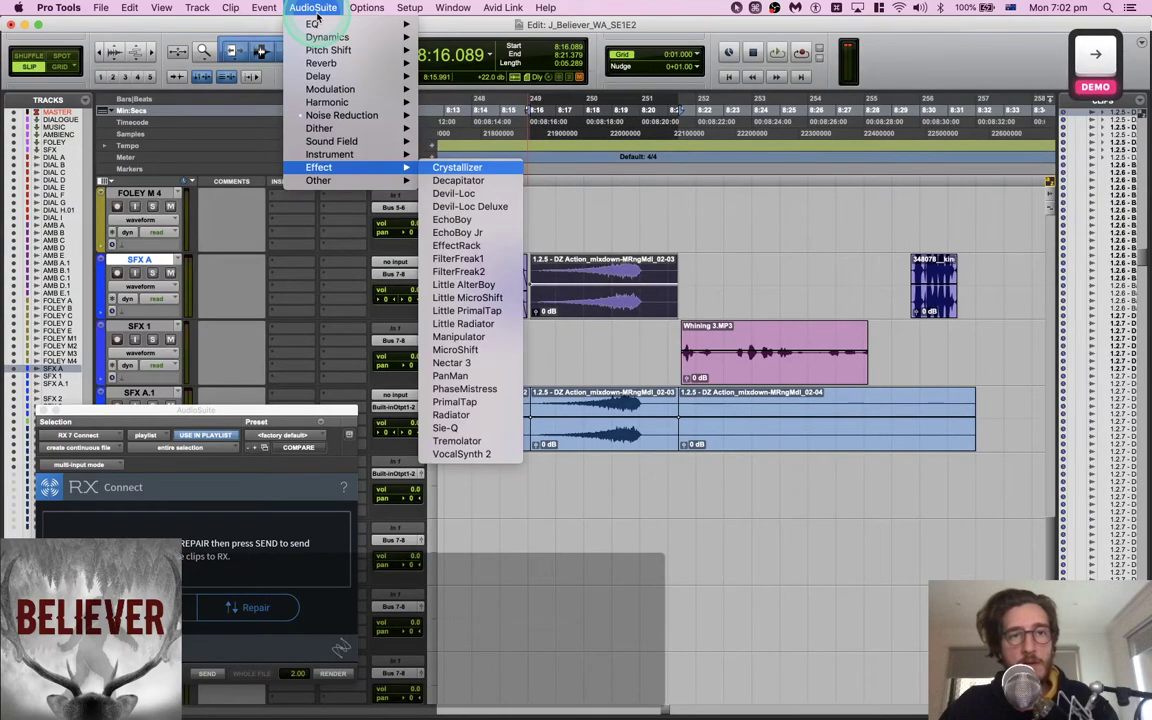
pyautogui.press('Down')
pyautogui.press('Down')
pyautogui.press('Down')
pyautogui.press('Down')
pyautogui.press('Down')
pyautogui.press('Down')
pyautogui.press('Down')
pyautogui.press('Down')
pyautogui.press('Down')
pyautogui.press('Down')
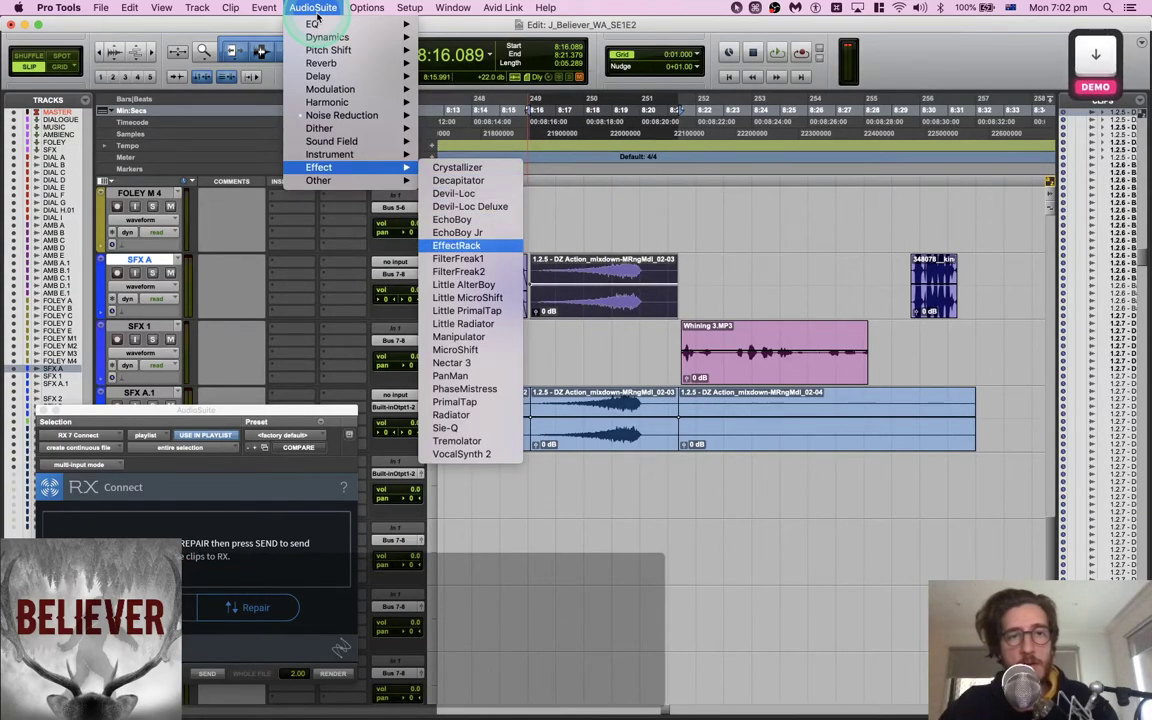
pyautogui.press('Down')
pyautogui.press('Down')
pyautogui.press('Down')
pyautogui.press('Up')
pyautogui.press('Up')
pyautogui.press('Up')
pyautogui.press('Up')
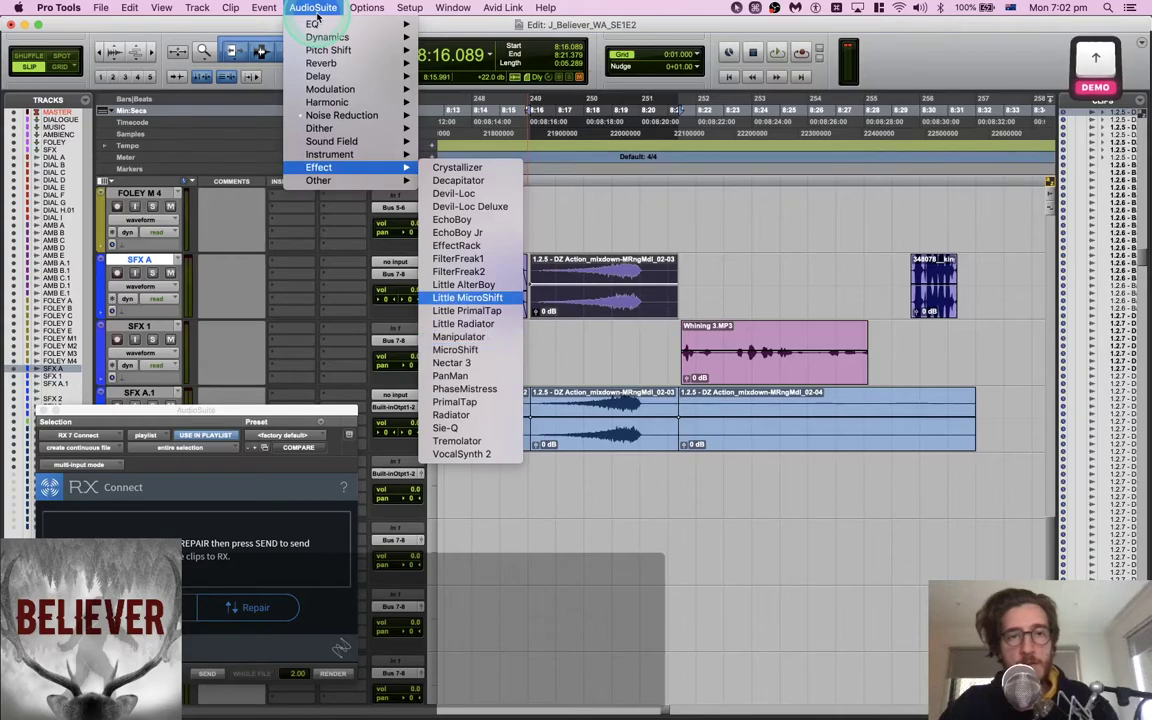
pyautogui.press('Up')
pyautogui.press('Return')
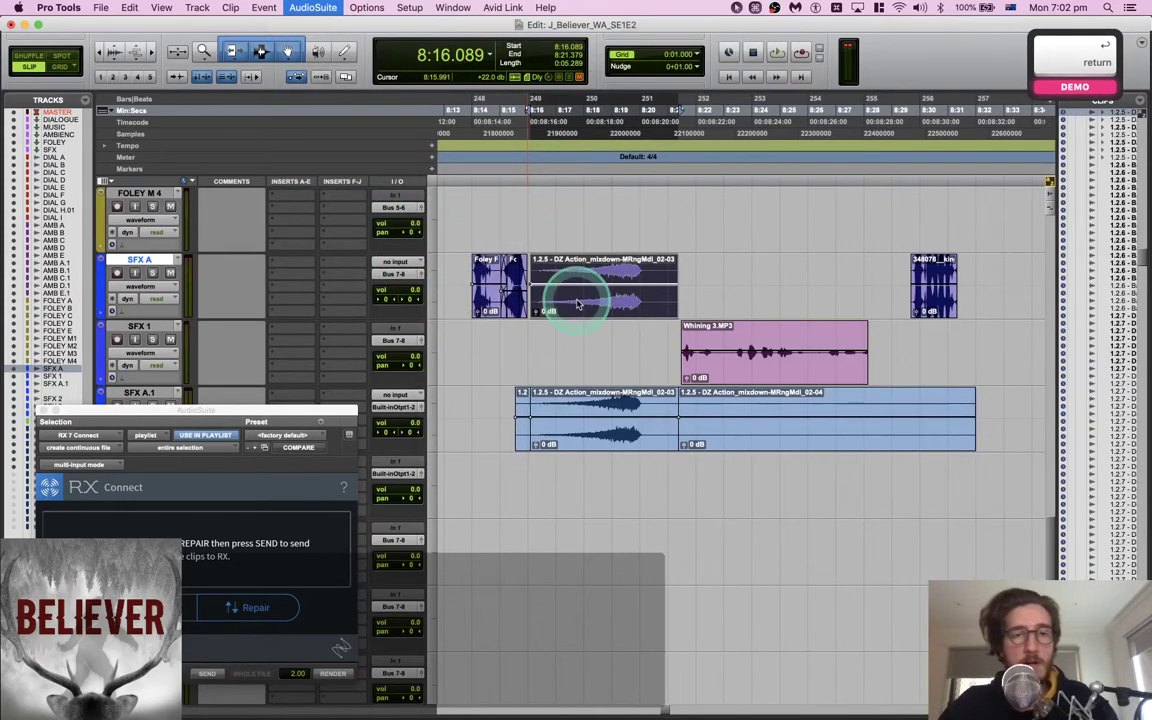
# Set Little AlterBoy to Quantize mode with pitch at -3.0 semitones, formant at -5.8 and a higher drive while previewing the clip
pyautogui.moveTo(148, 226)
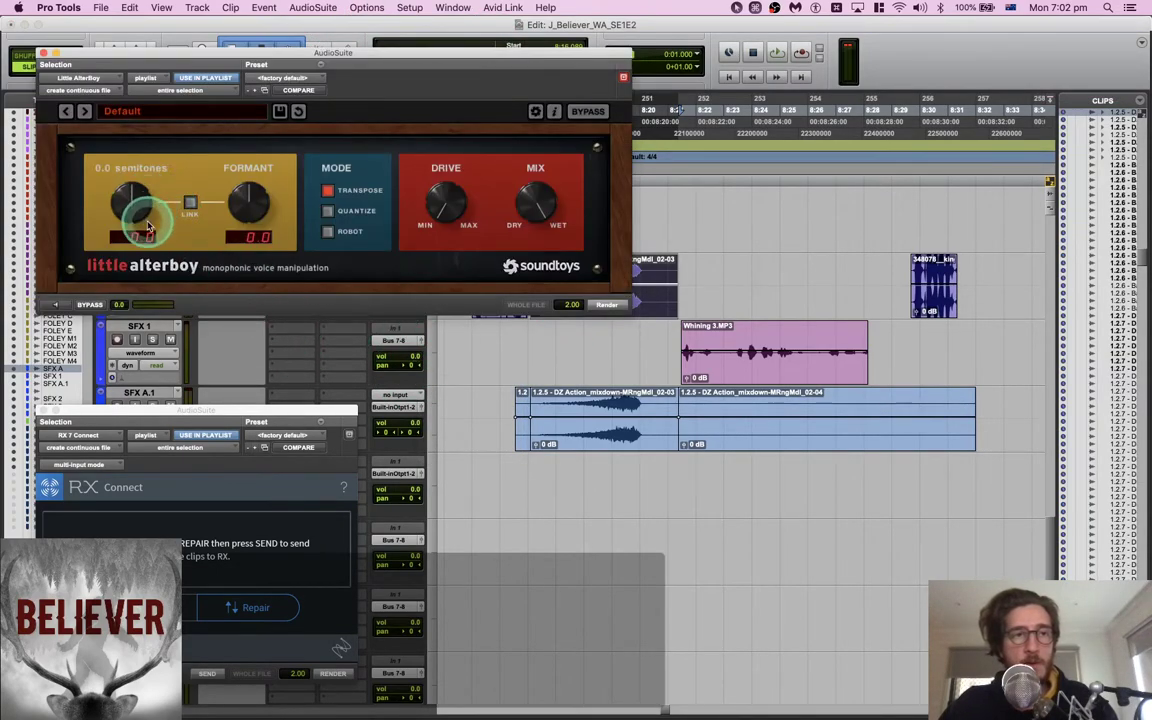
pyautogui.moveTo(146, 250); pyautogui.dragTo(58, 297)
pyautogui.click(56, 302)
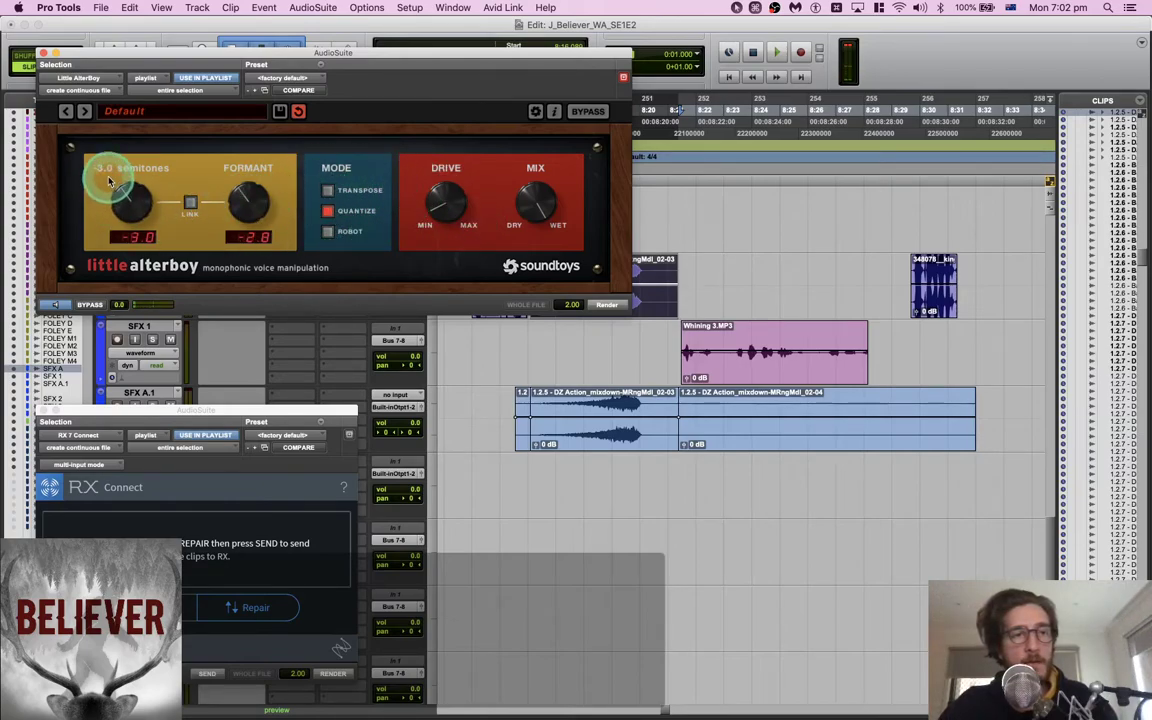
pyautogui.moveTo(247, 203); pyautogui.dragTo(245, 222)
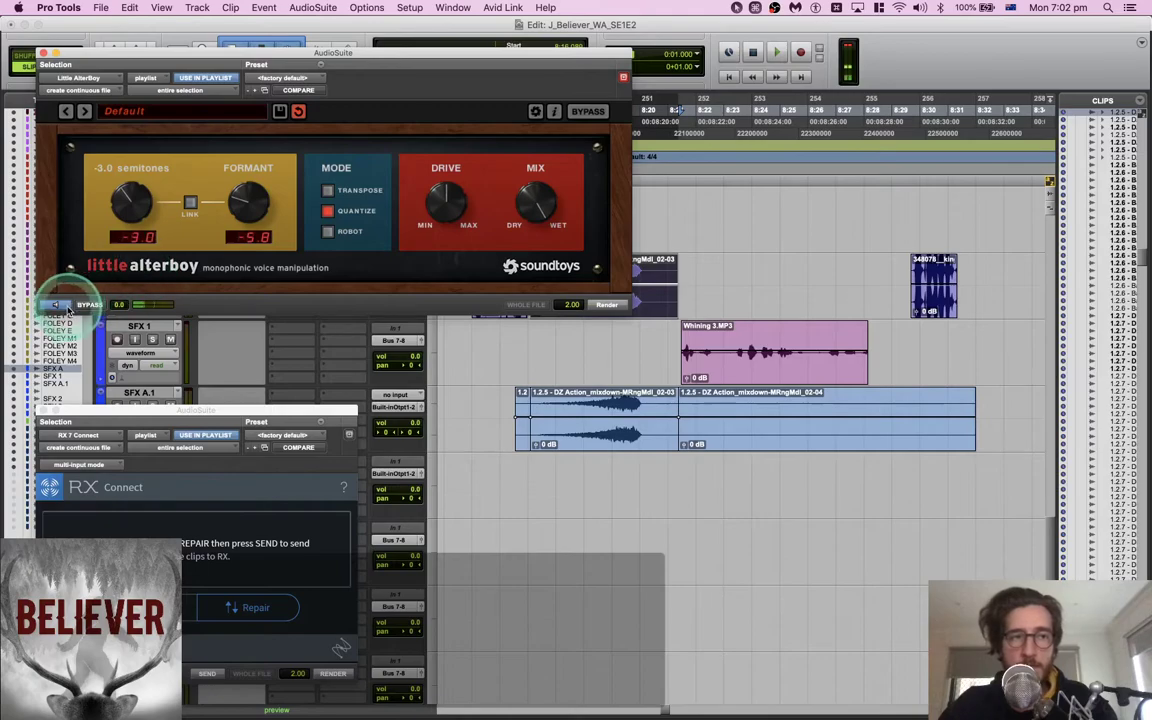
# Render Little AlterBoy onto the SFX A clip, close the effect and play the result
pyautogui.click(605, 308)
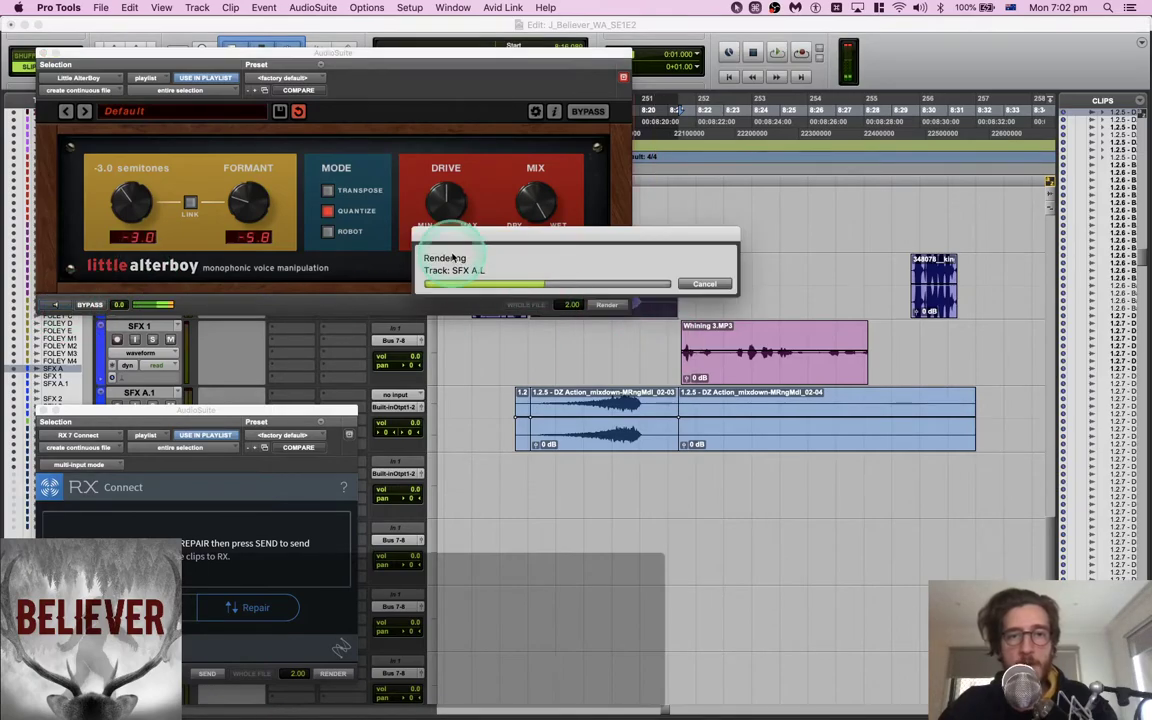
pyautogui.click(43, 52)
pyautogui.press('space')
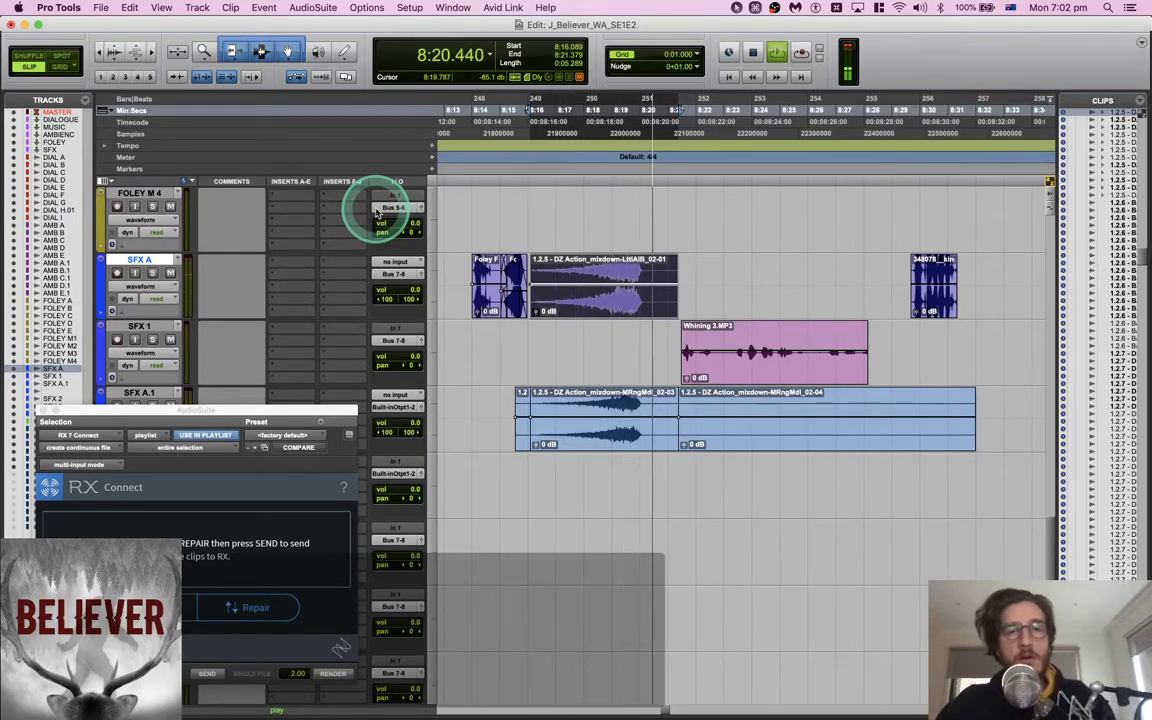
pyautogui.press('space')
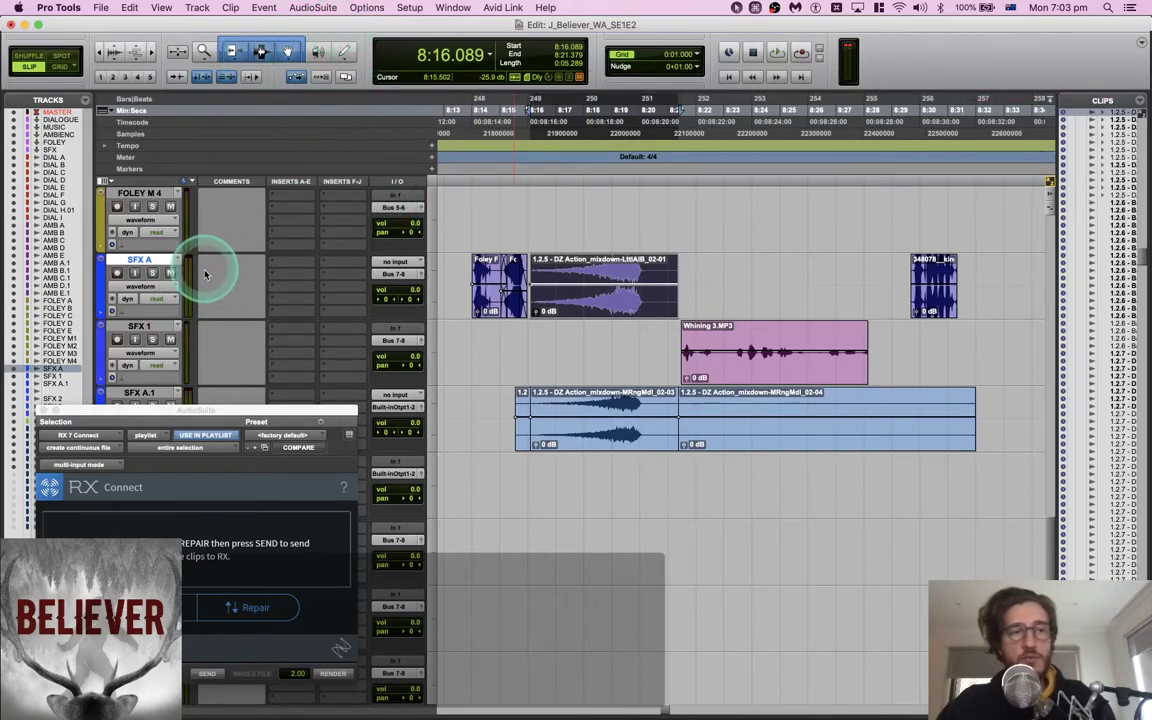
pyautogui.click(287, 262)
pyautogui.moveTo(292, 263)
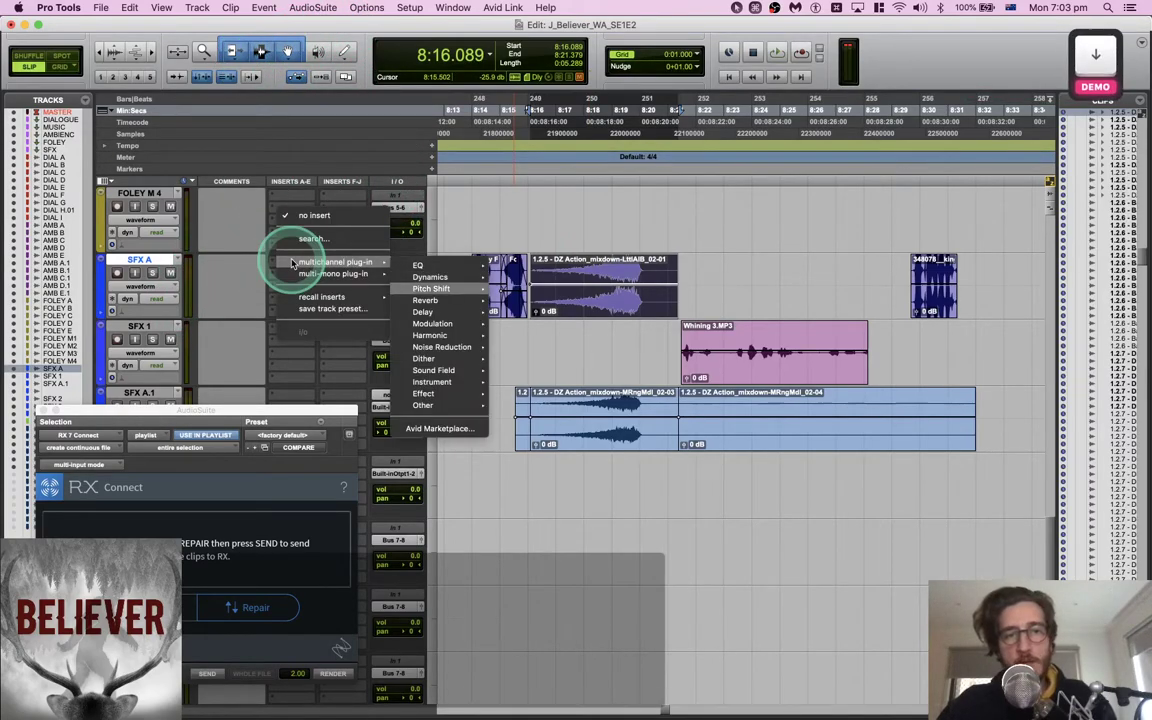
pyautogui.press('Down')
pyautogui.press('Down')
pyautogui.press('Escape')
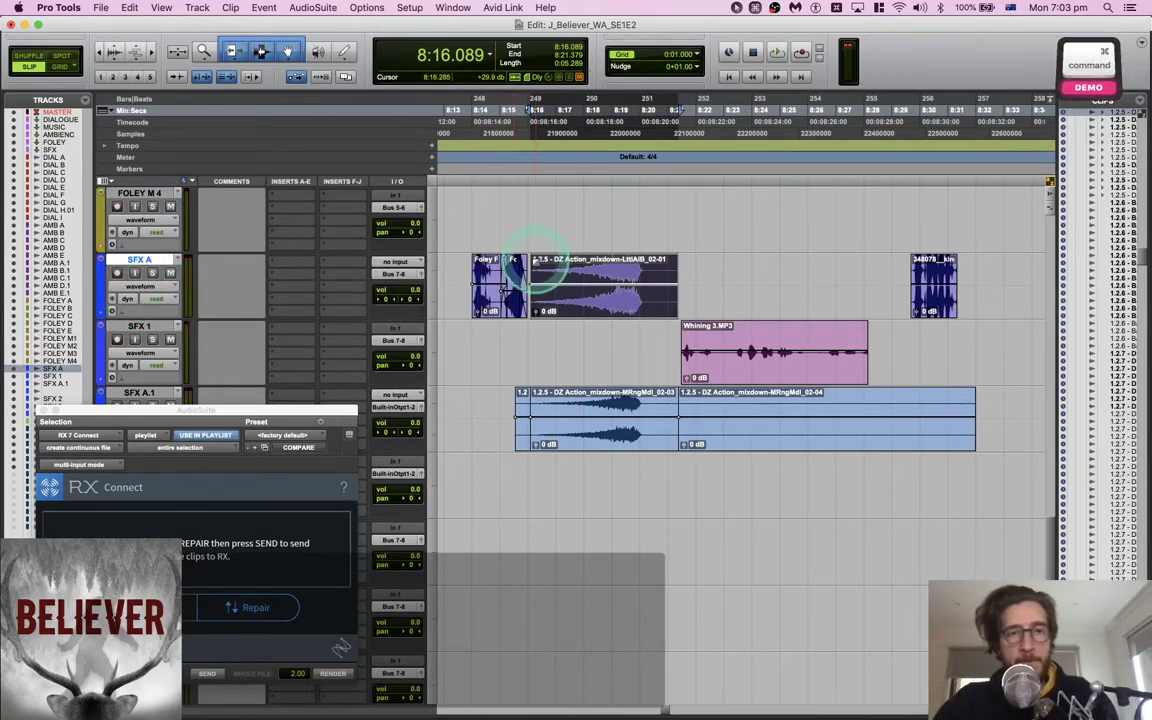
# Show volume automation on SFX A and add breakpoints with the freehand Pencil so the level falls gently across and past the rendered clip
pyautogui.press('ctrl+super+Right')
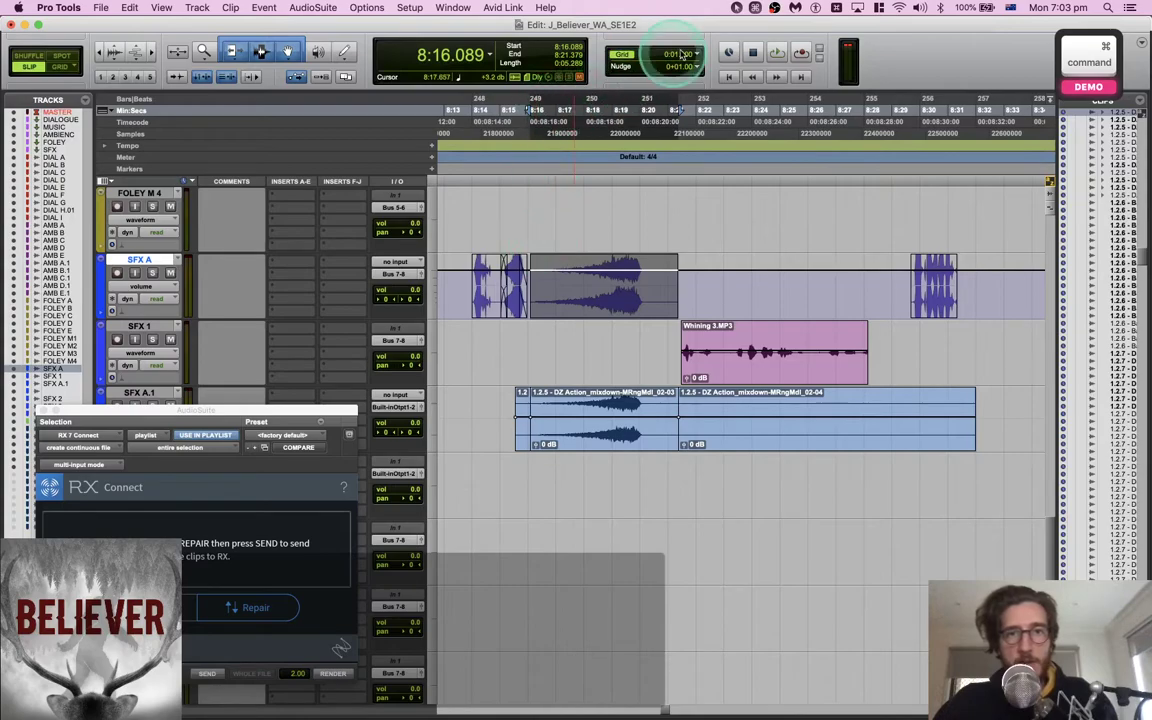
pyautogui.click(342, 53)
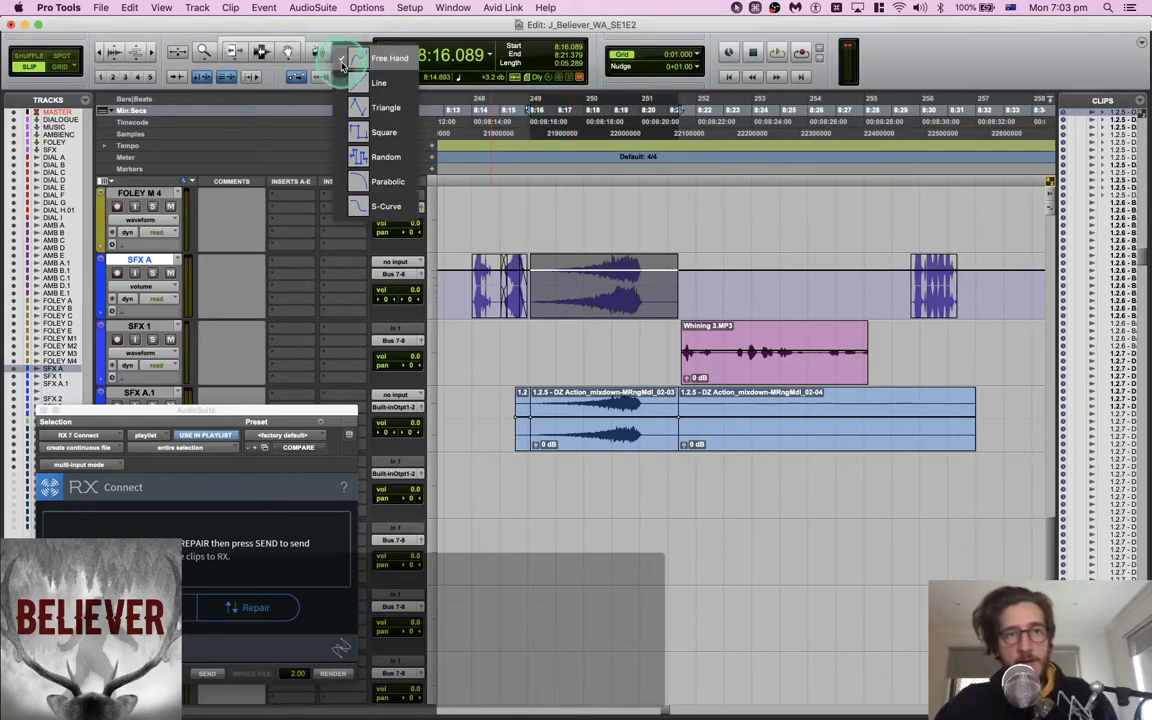
pyautogui.moveTo(374, 163)
pyautogui.mouseDown()
pyautogui.moveTo(365, 125)
pyautogui.moveTo(380, 58)
pyautogui.moveTo(389, 205)
pyautogui.mouseUp()
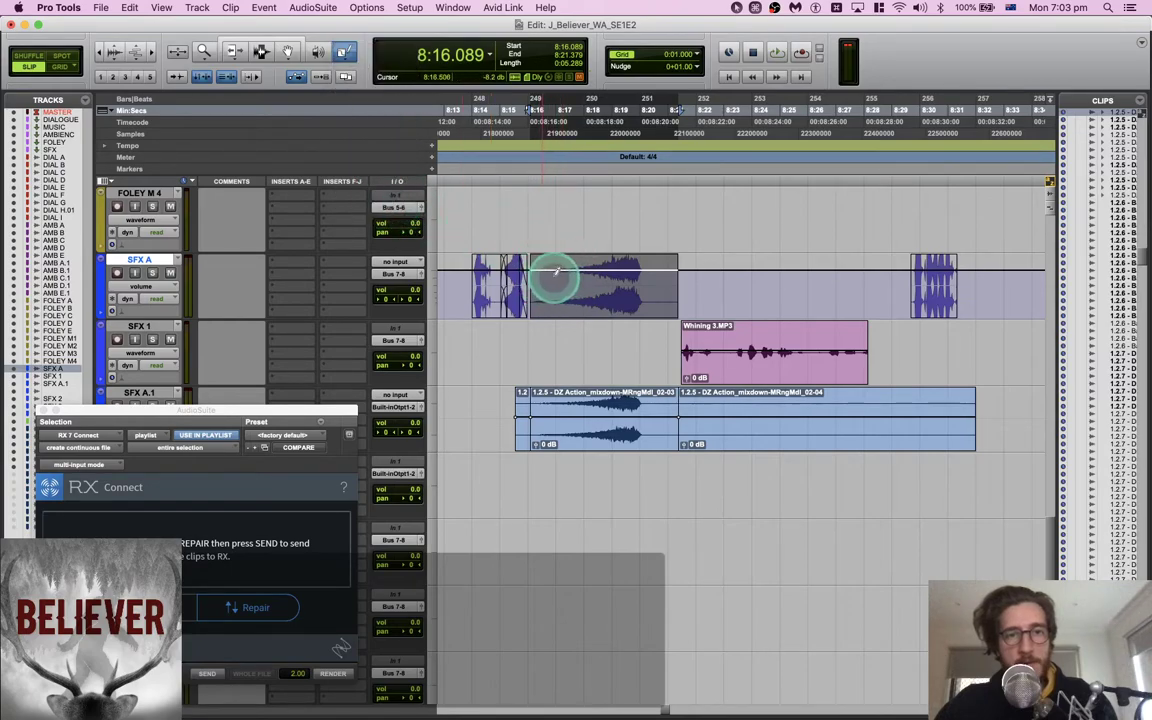
pyautogui.moveTo(624, 265); pyautogui.dragTo(558, 277)
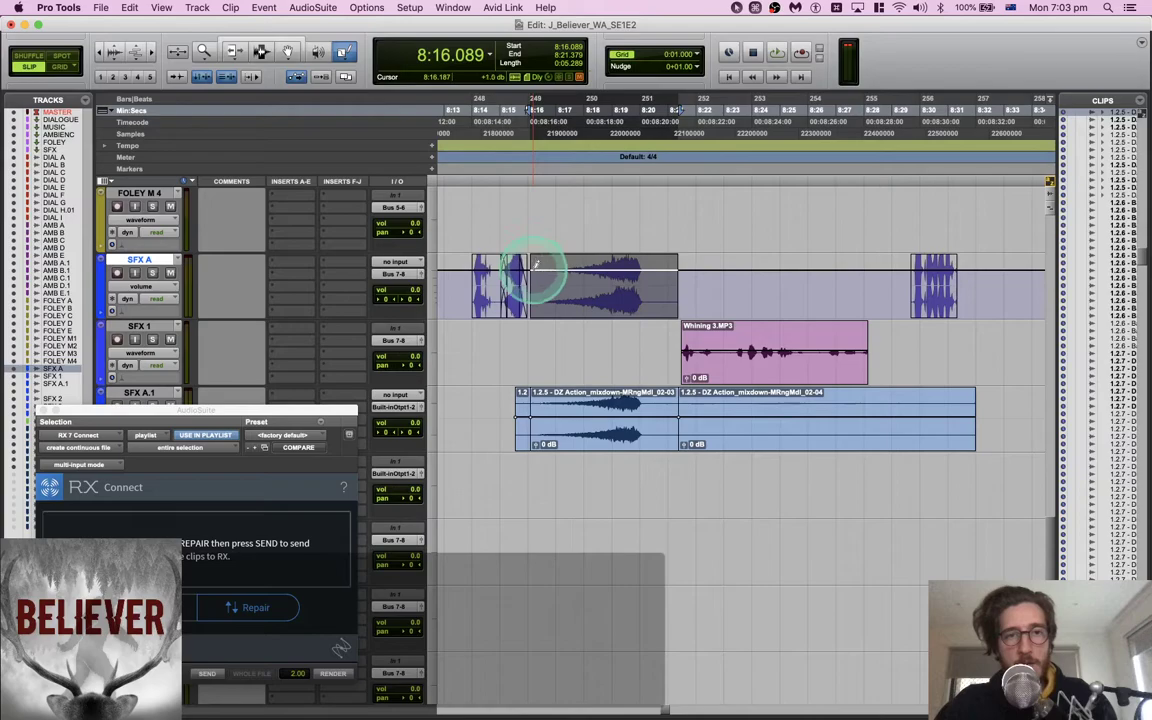
pyautogui.press('super')
pyautogui.moveTo(350, 58)
pyautogui.mouseDown()
pyautogui.moveTo(358, 80)
pyautogui.moveTo(366, 60)
pyautogui.mouseUp()
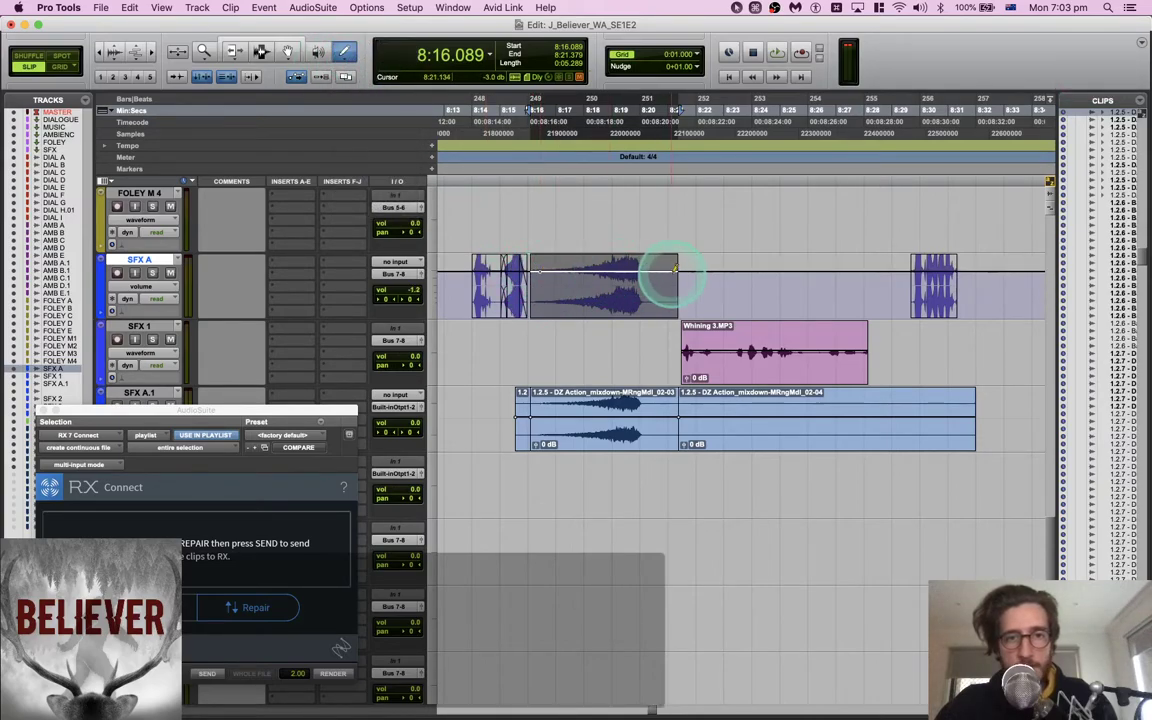
pyautogui.moveTo(680, 268); pyautogui.dragTo(707, 273)
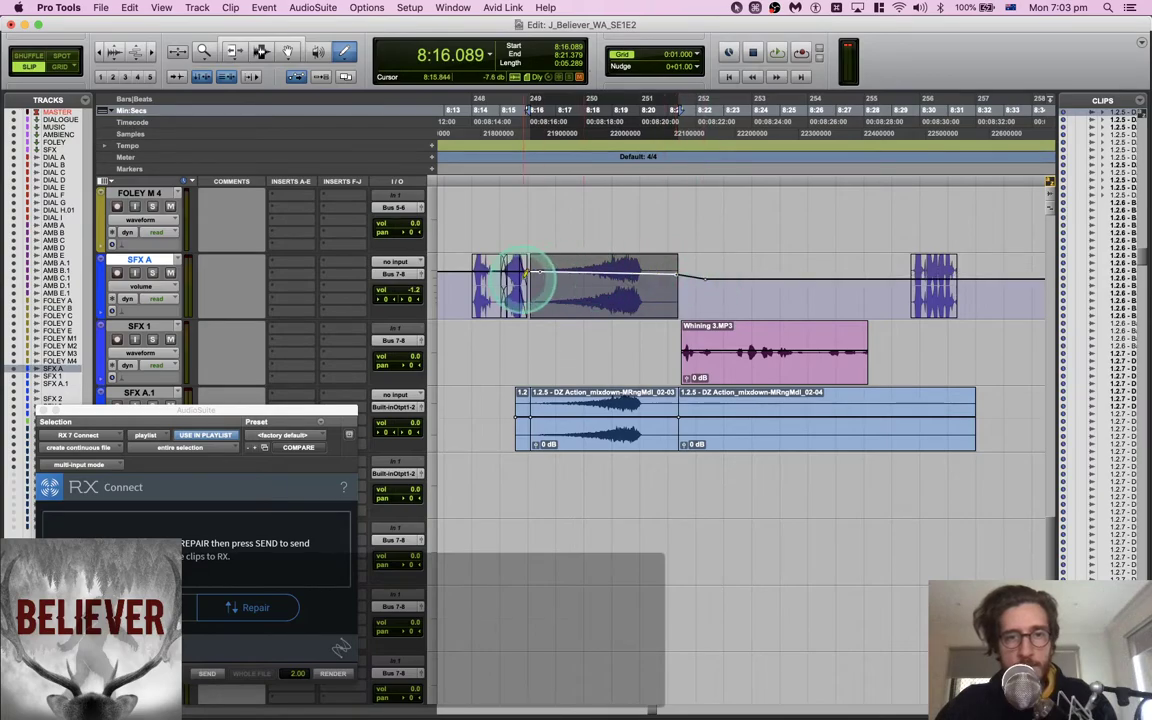
# Try drawing Random-shape volume automation over the SFX A clip at the 1-second grid, and undo it
pyautogui.moveTo(345, 52)
pyautogui.mouseDown()
pyautogui.moveTo(384, 132)
pyautogui.moveTo(380, 85)
pyautogui.moveTo(388, 183)
pyautogui.mouseUp()
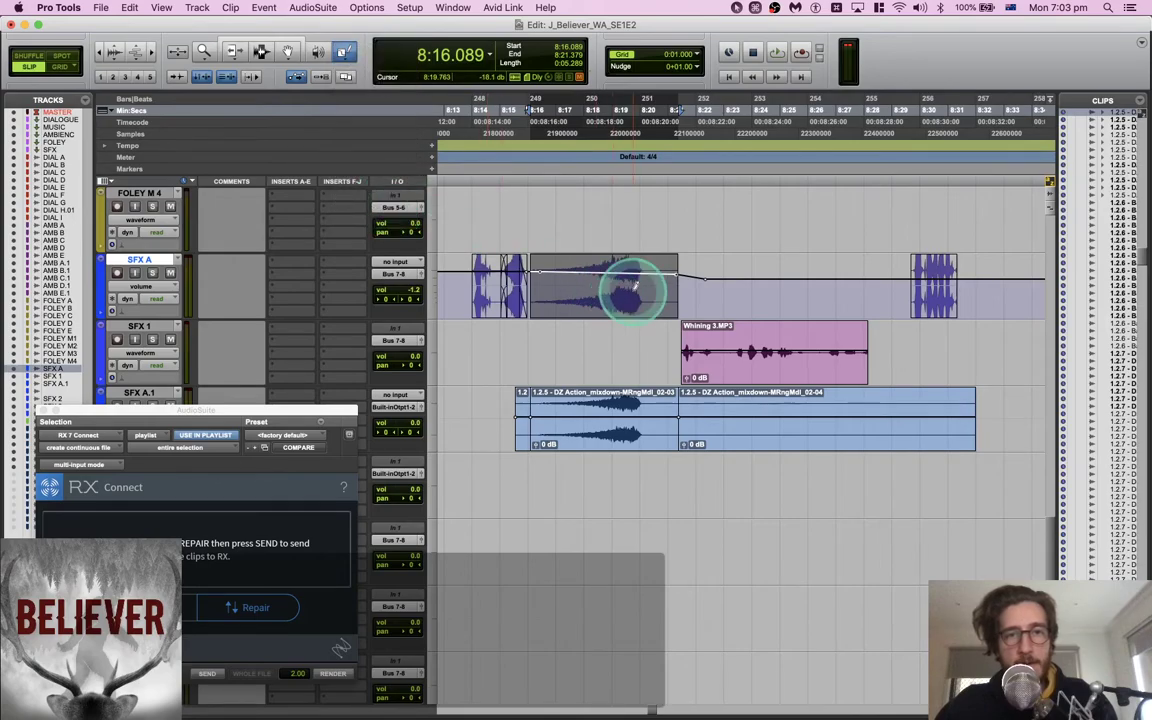
pyautogui.moveTo(345, 52)
pyautogui.mouseDown()
pyautogui.moveTo(360, 57)
pyautogui.moveTo(391, 160)
pyautogui.mouseUp()
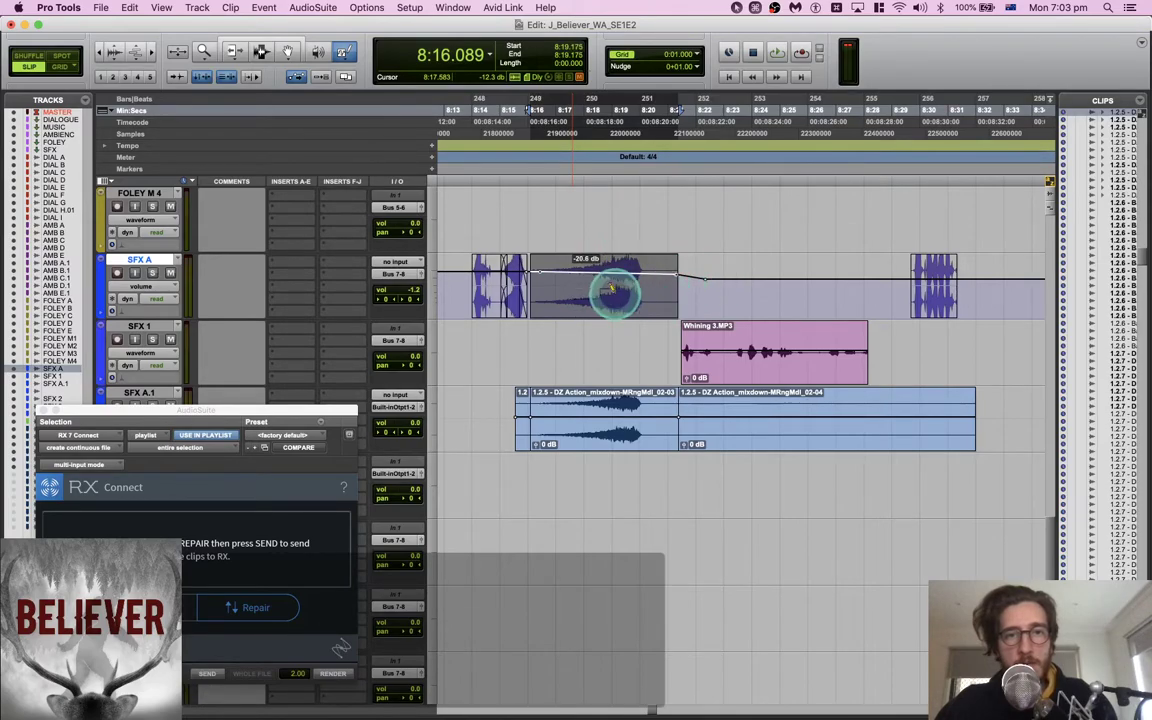
pyautogui.moveTo(652, 287); pyautogui.dragTo(648, 283)
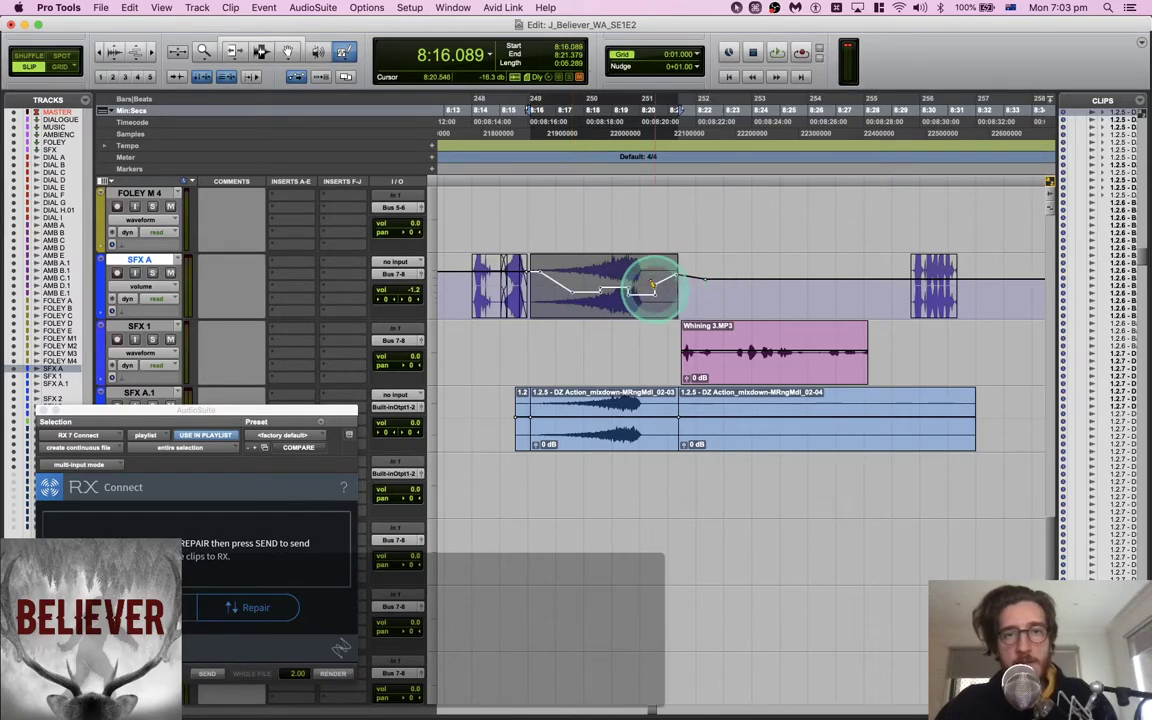
pyautogui.press('super+z')
# Try much denser random volume automation over the clip at a 10 msec grid, audition it soloed, and undo the drawing
pyautogui.click(697, 55)
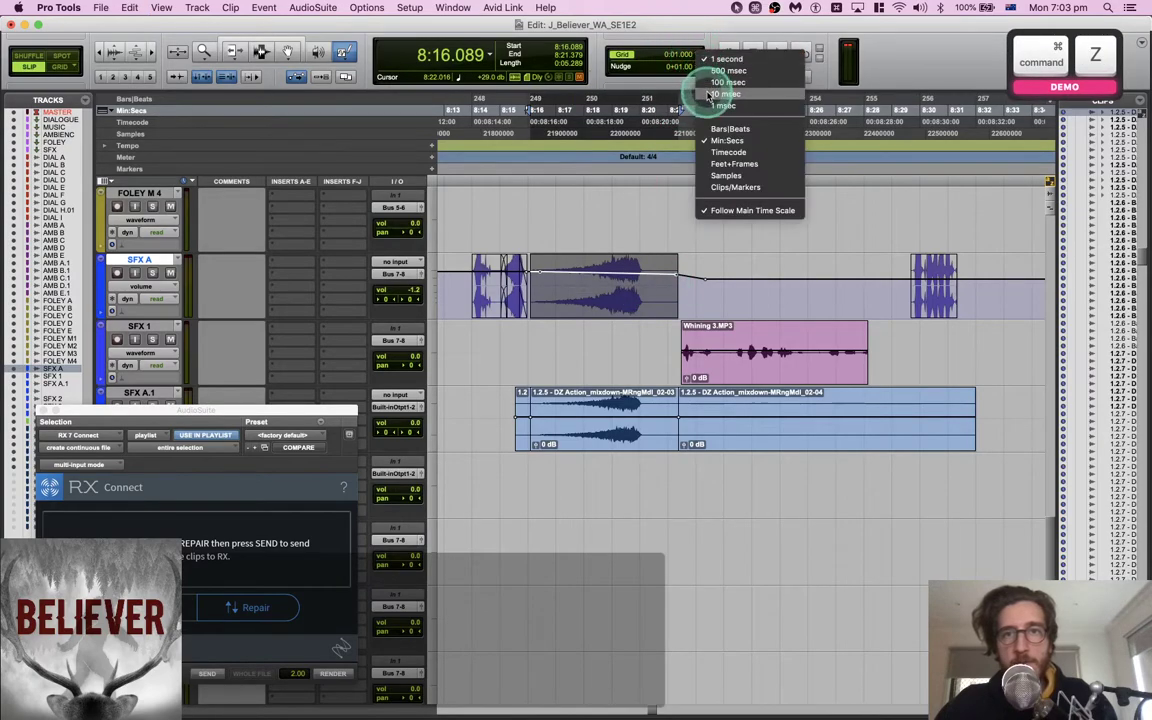
pyautogui.click(725, 93)
pyautogui.click(613, 287)
pyautogui.moveTo(613, 287); pyautogui.dragTo(668, 275)
pyautogui.doubleClick(669, 273)
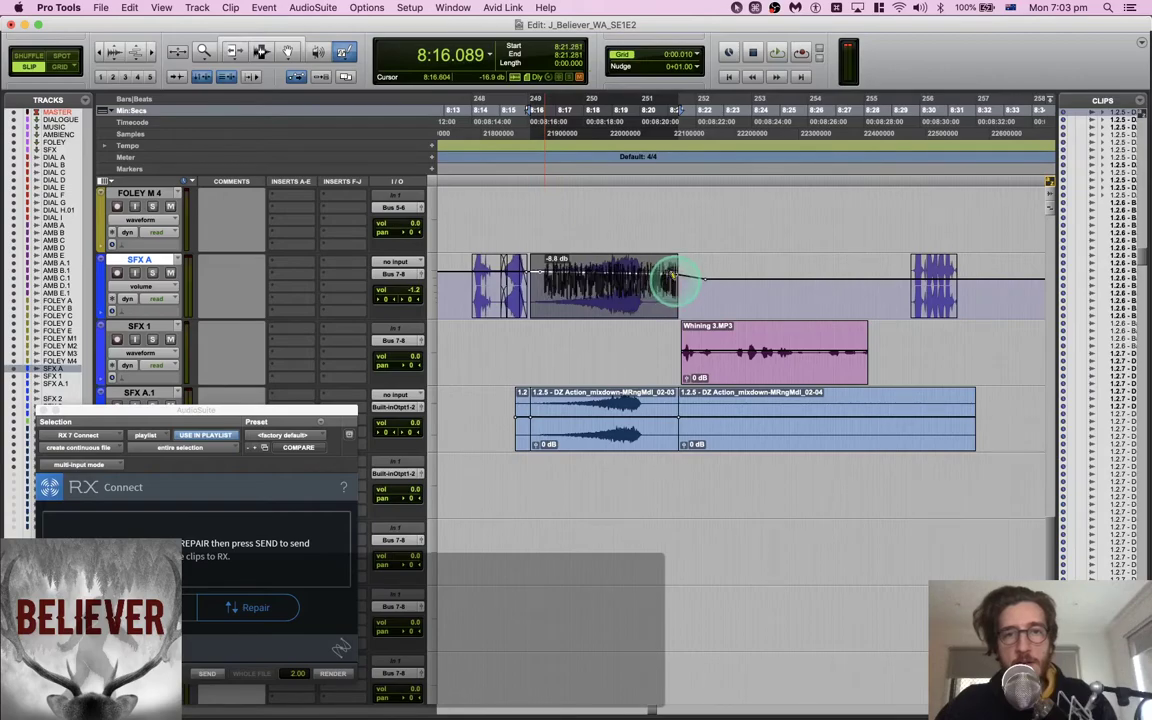
pyautogui.press('alt')
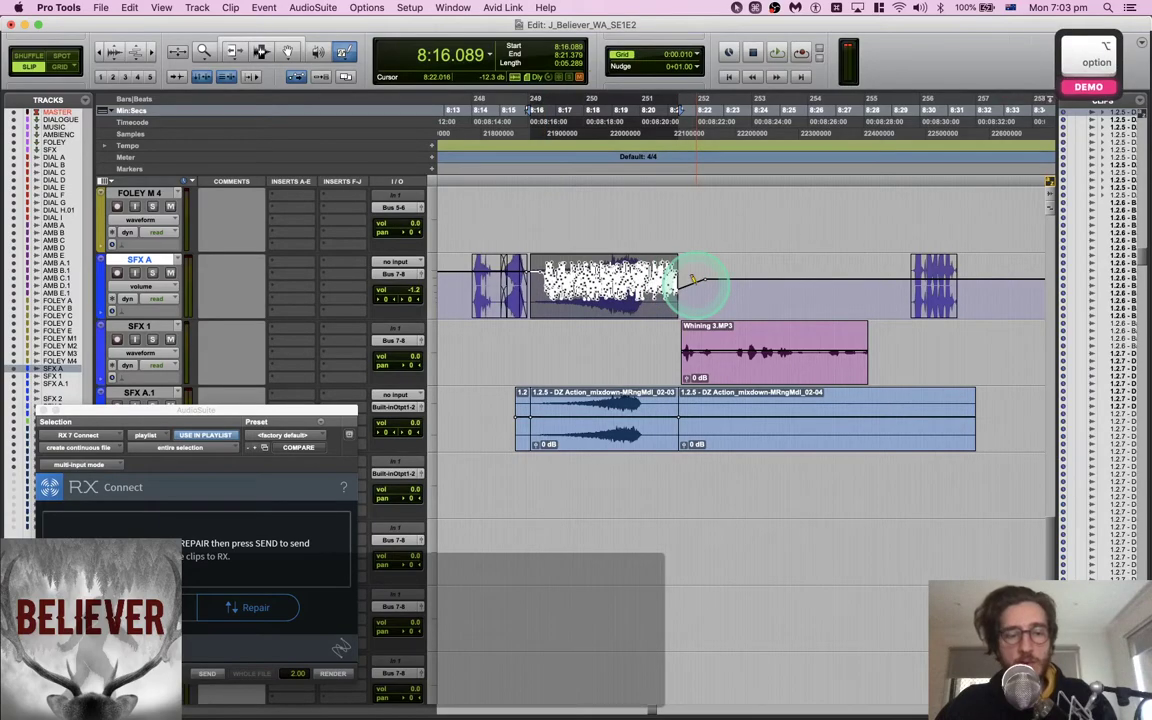
pyautogui.press('space')
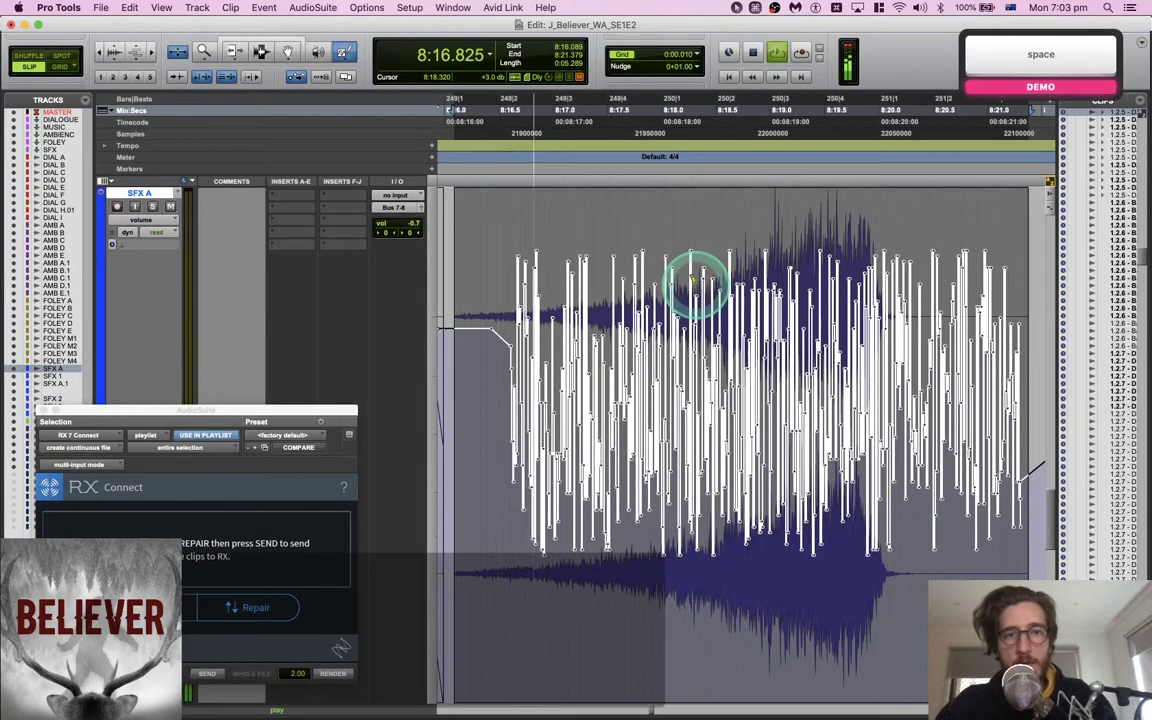
pyautogui.hotkey('shift', 's')
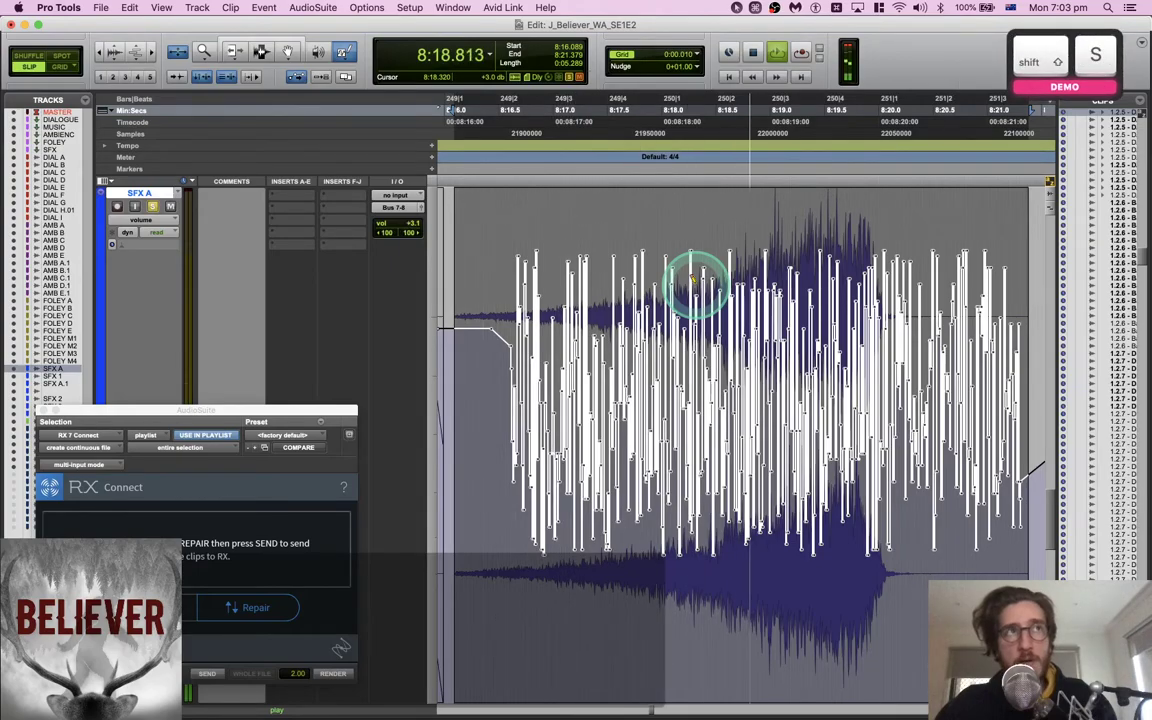
pyautogui.press('super+z')
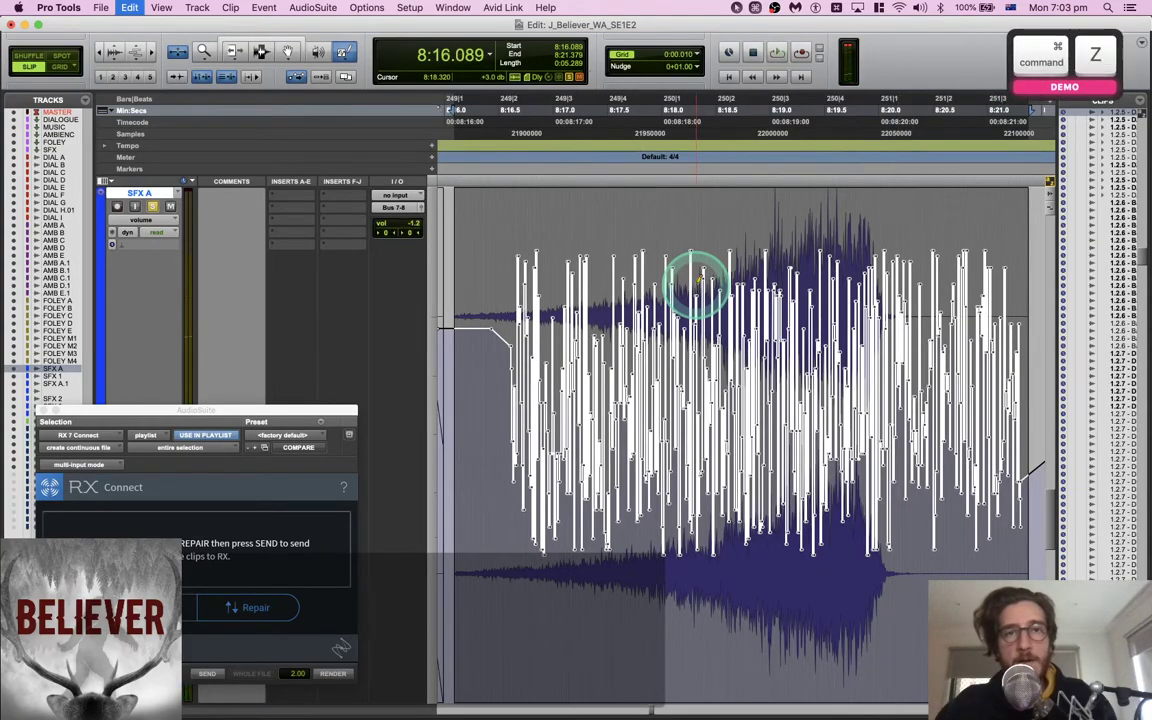
# Set the grid to 100 msec, draw random volume automation across the SFX A clip up to about 8:20, and play it
pyautogui.click(693, 58)
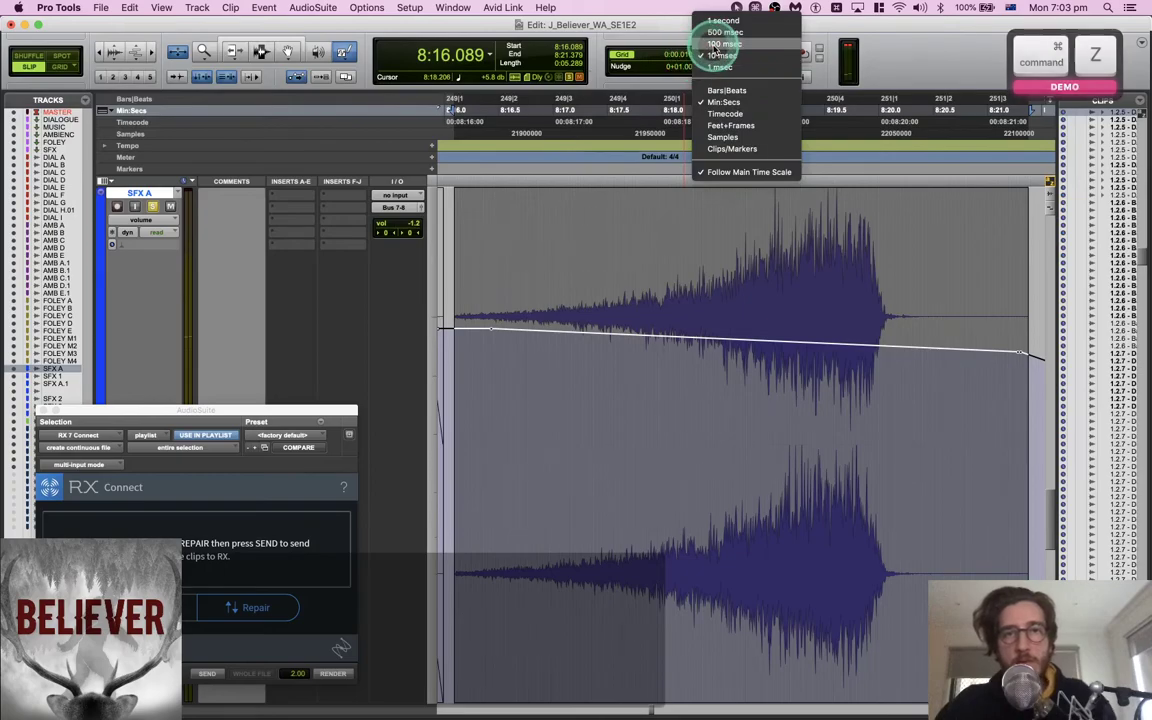
pyautogui.click(713, 45)
pyautogui.moveTo(517, 425)
pyautogui.mouseDown()
pyautogui.moveTo(679, 368)
pyautogui.moveTo(861, 357)
pyautogui.moveTo(902, 372)
pyautogui.mouseUp()
pyautogui.press('space')
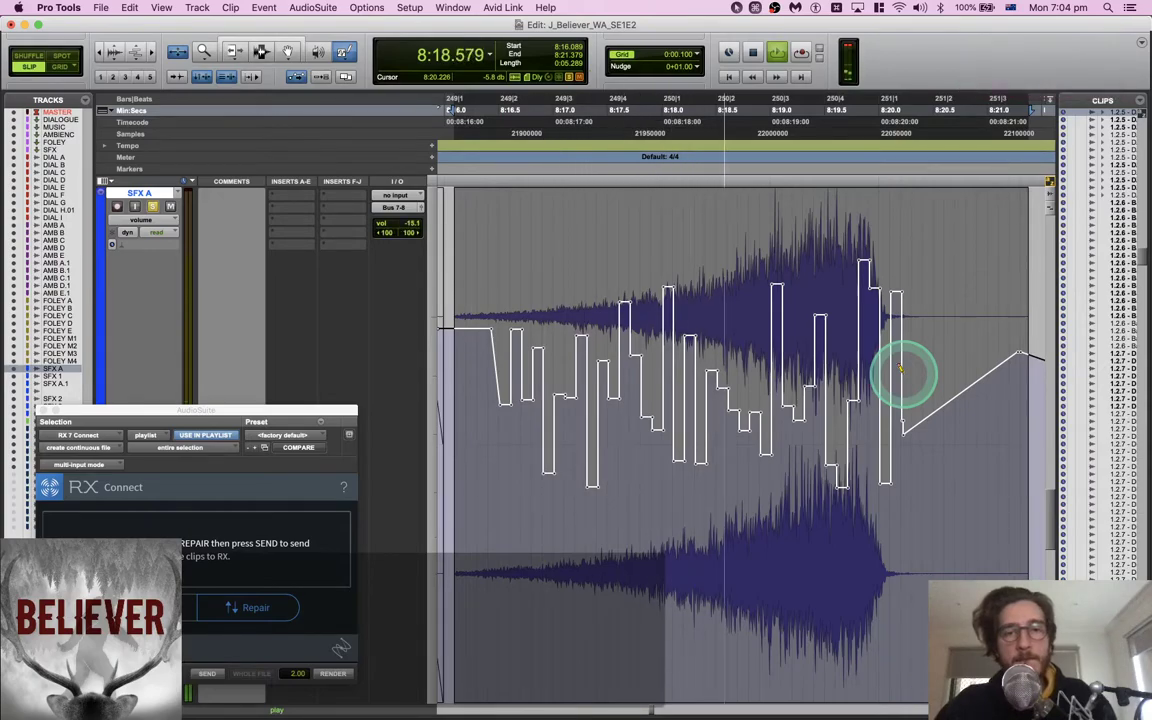
pyautogui.press('space')
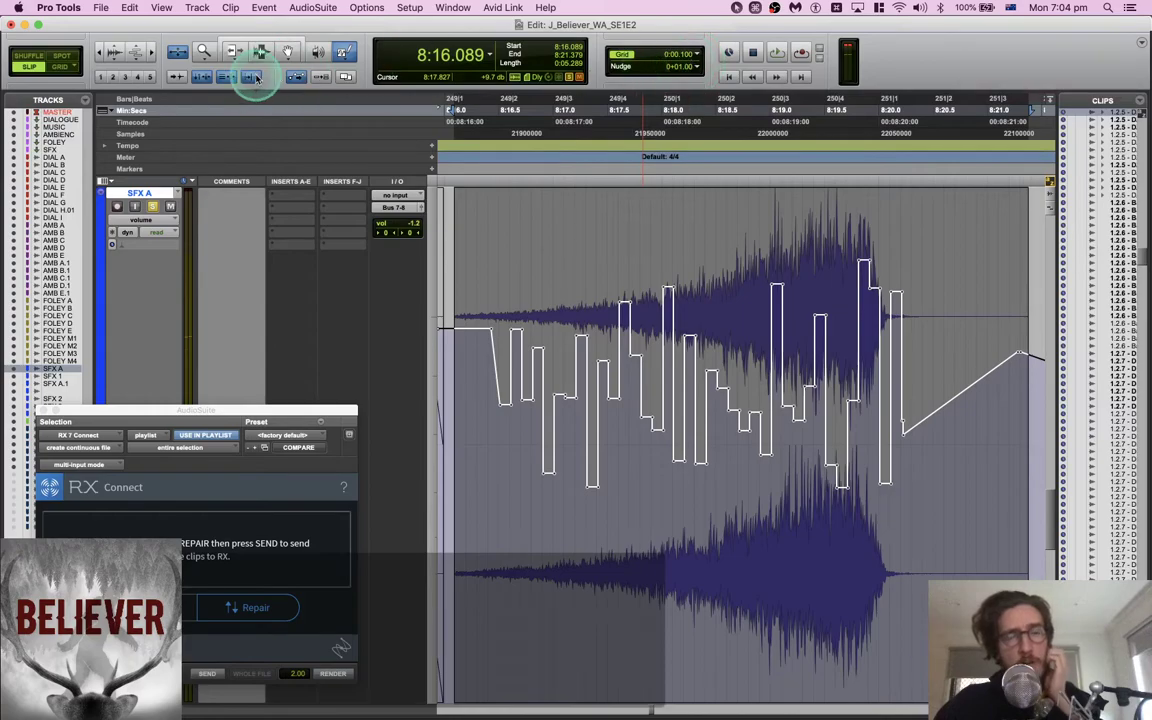
pyautogui.click(343, 52)
pyautogui.click(391, 200)
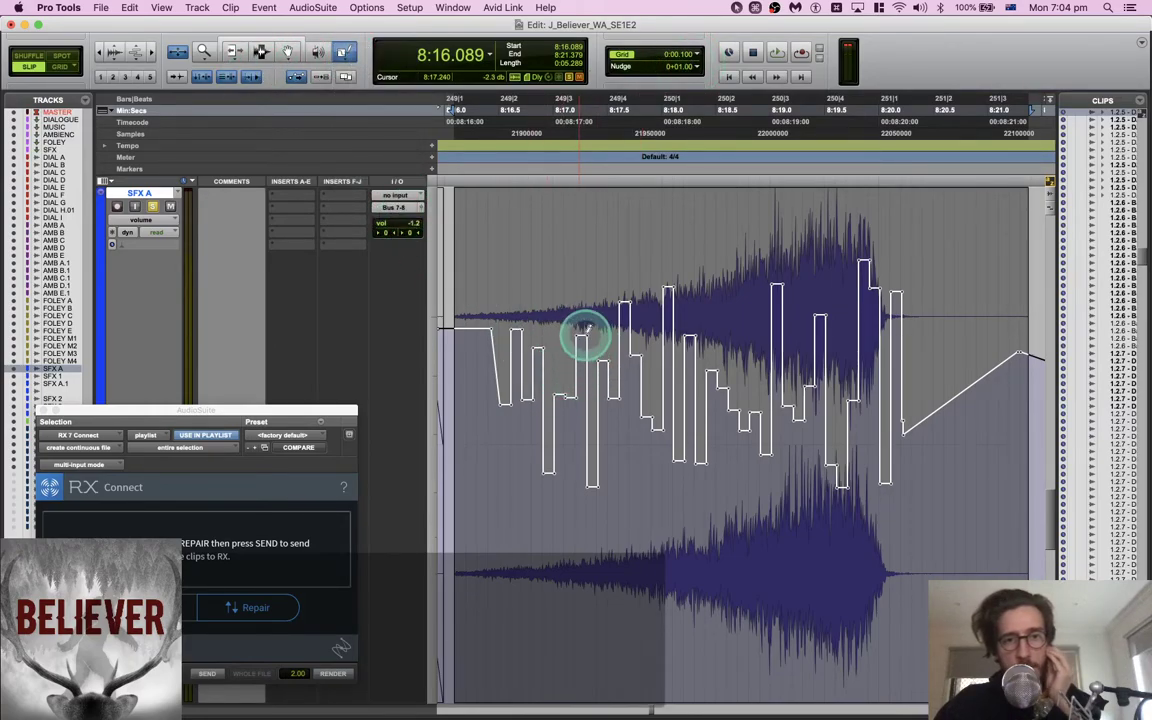
pyautogui.click(343, 56)
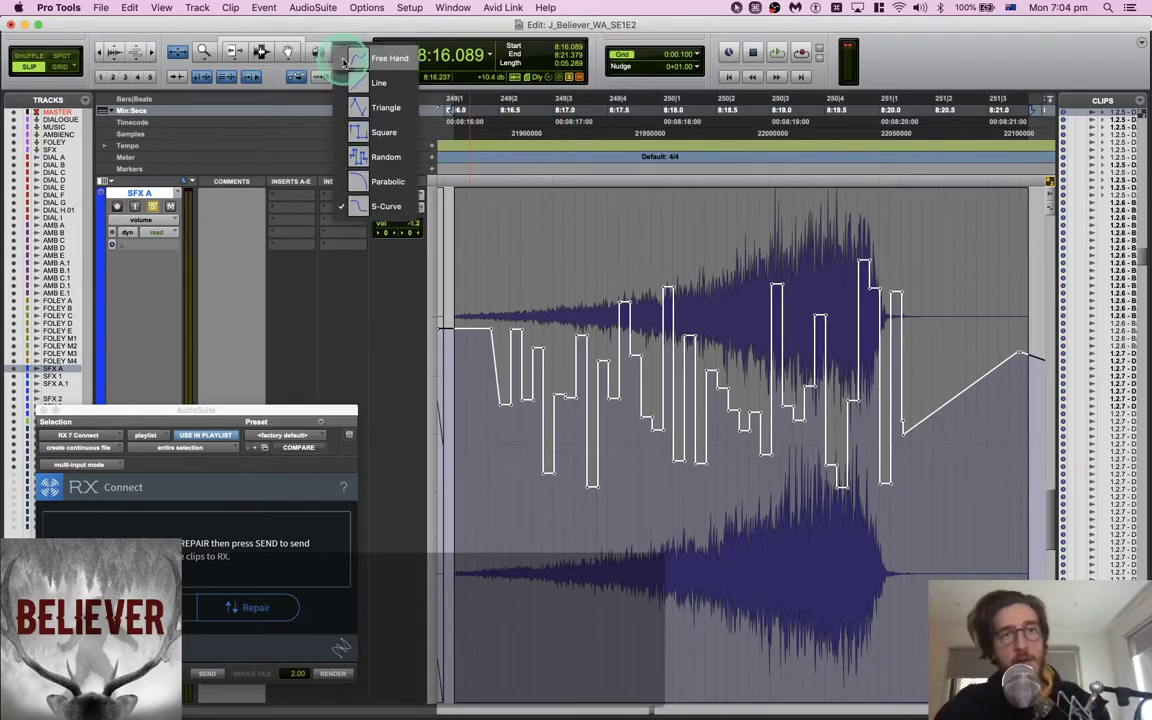
pyautogui.click(388, 178)
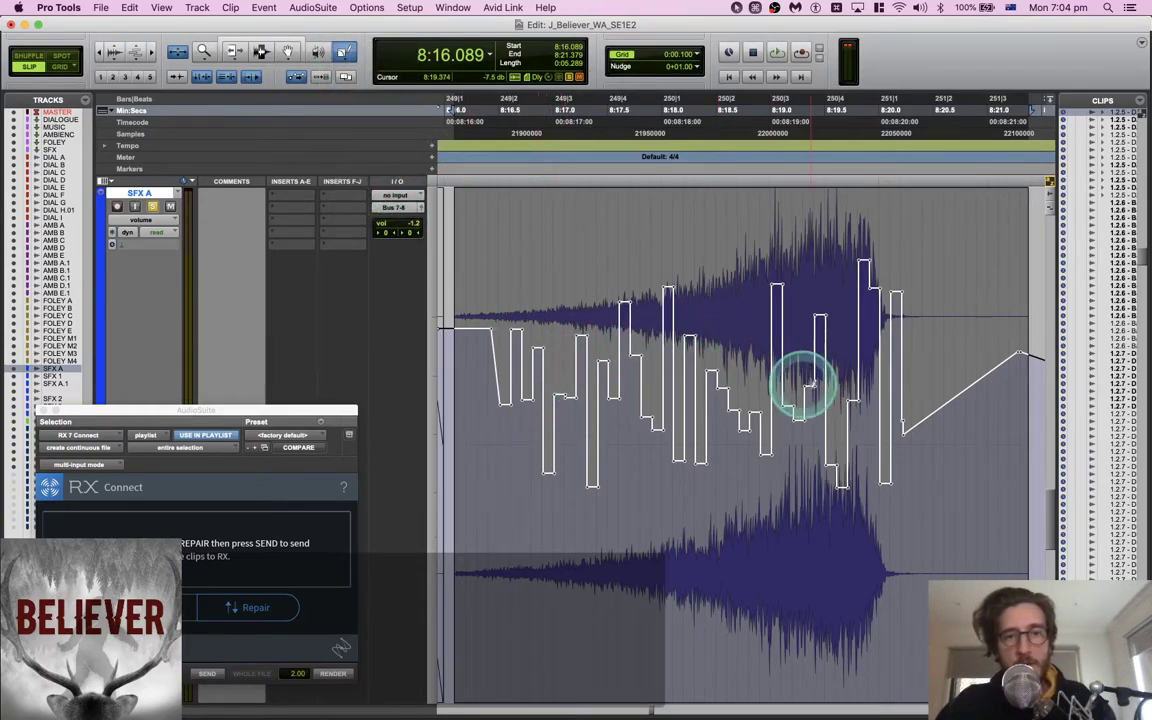
pyautogui.click(348, 52)
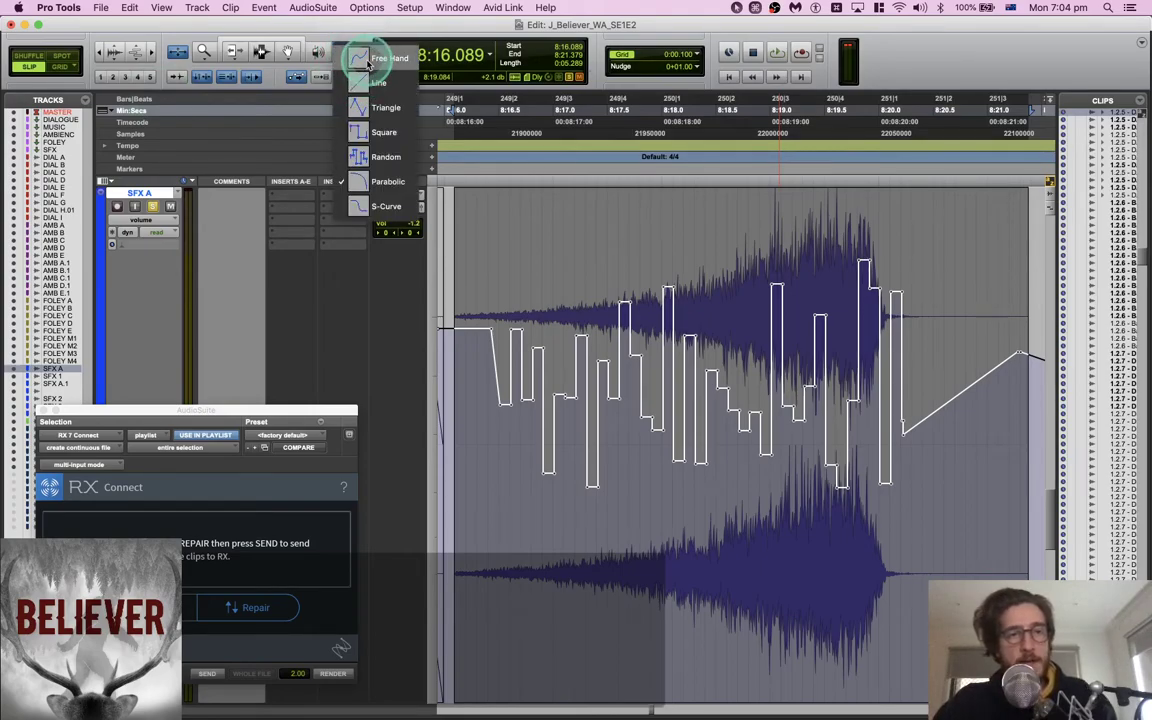
pyautogui.click(367, 62)
pyautogui.press('alt')
pyautogui.press('super')
pyautogui.moveTo(508, 375); pyautogui.dragTo(497, 393)
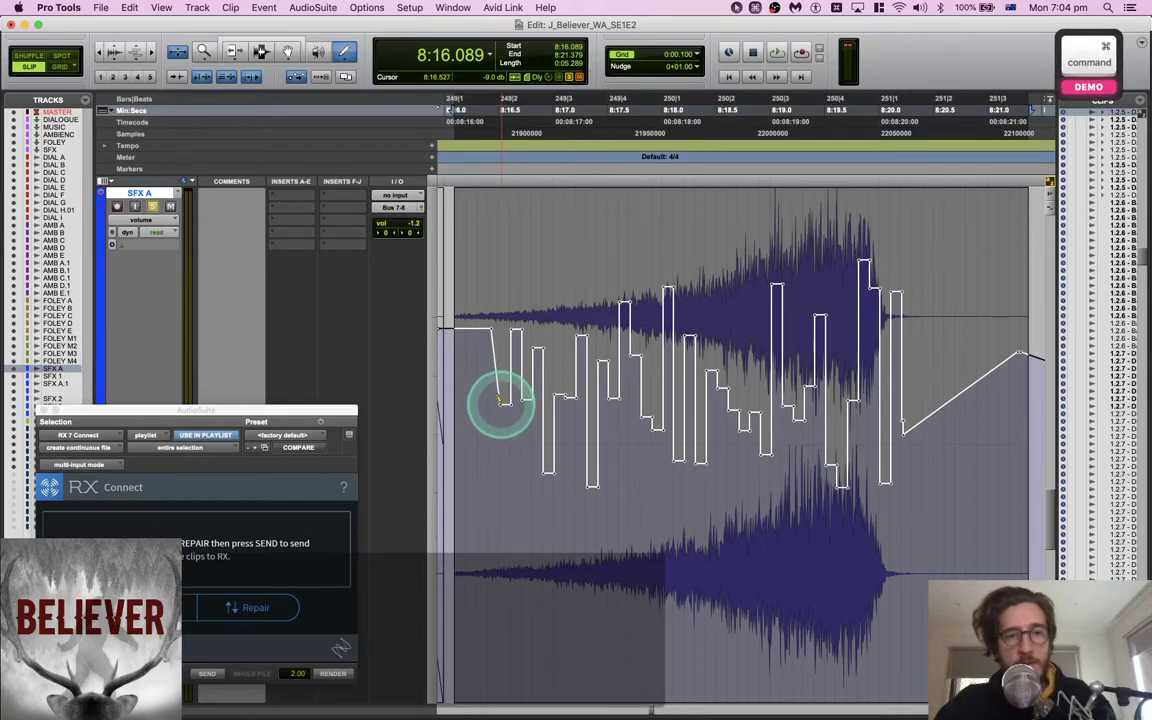
# Delete selected volume breakpoints between about 8:16.5 and 8:17.7 with the Smart Tool to turn the steps into slopes, and audition the clip
pyautogui.press('super+7')
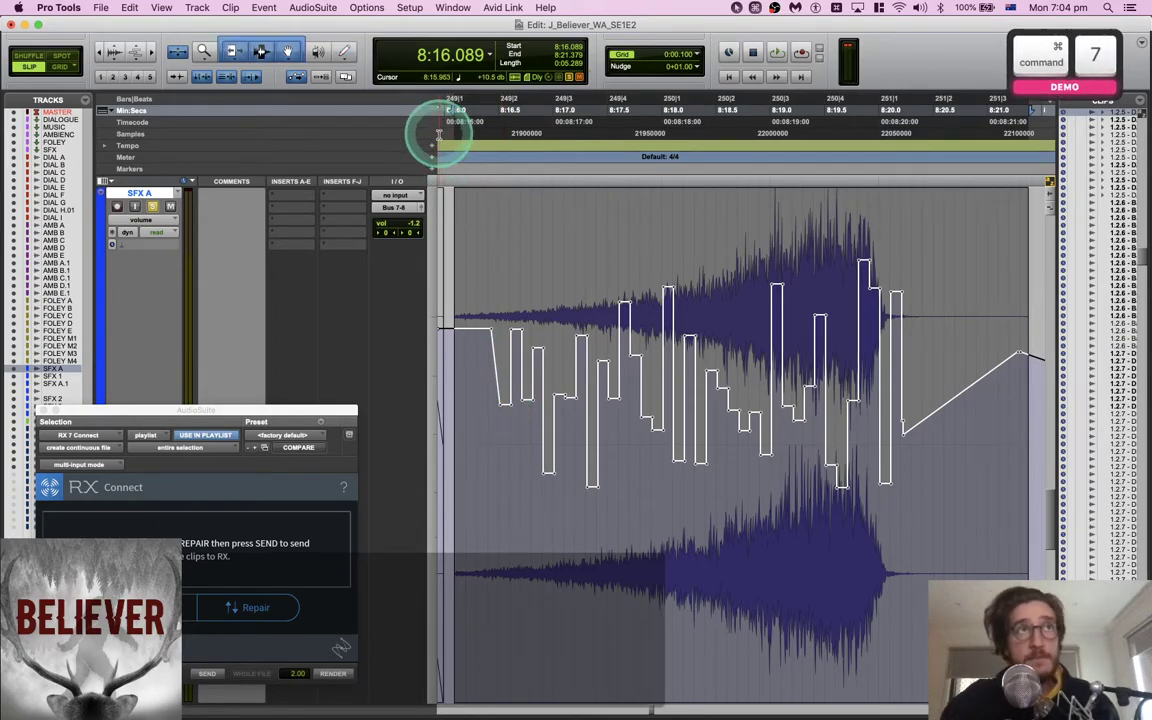
pyautogui.press('alt')
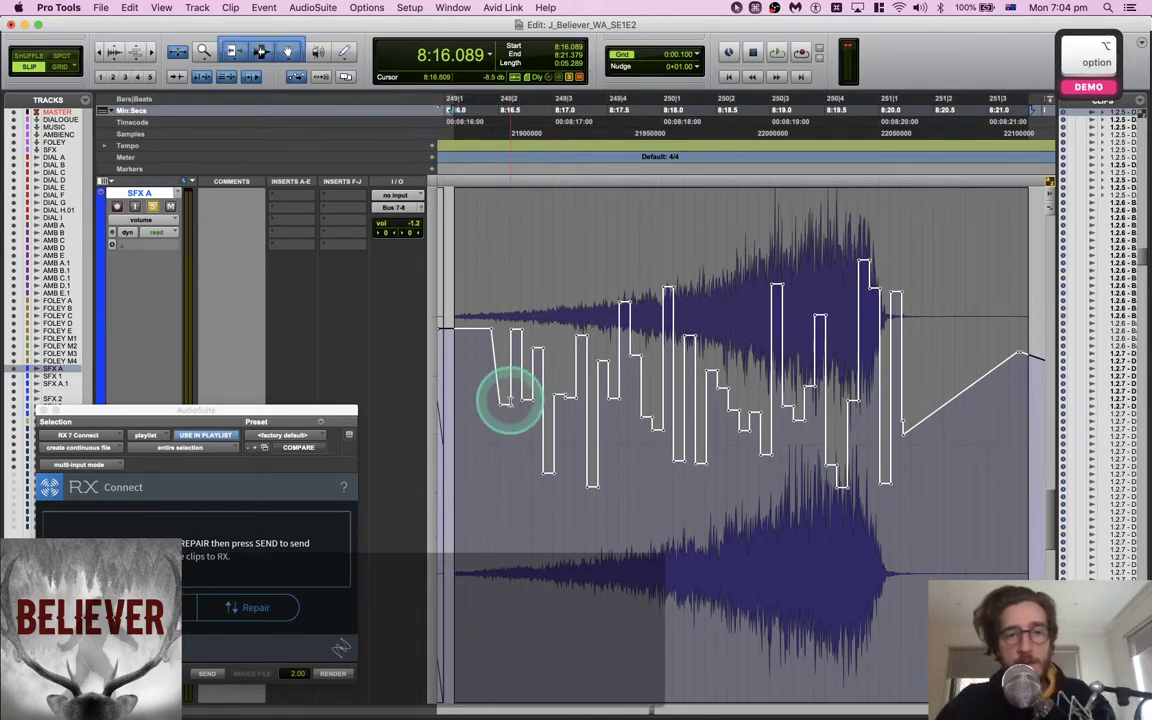
pyautogui.keyDown('alt'); pyautogui.click(512, 405); pyautogui.keyUp('alt')
pyautogui.keyDown('alt'); pyautogui.click(521, 330); pyautogui.keyUp('alt')
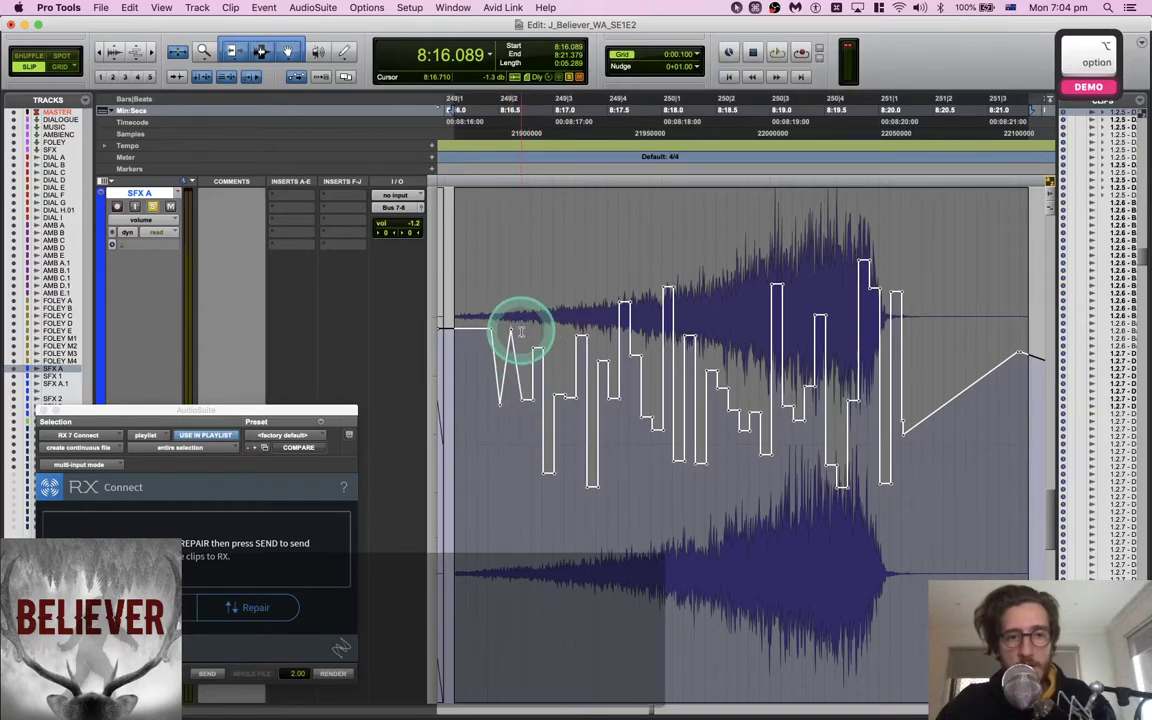
pyautogui.moveTo(533, 400); pyautogui.dragTo(537, 352)
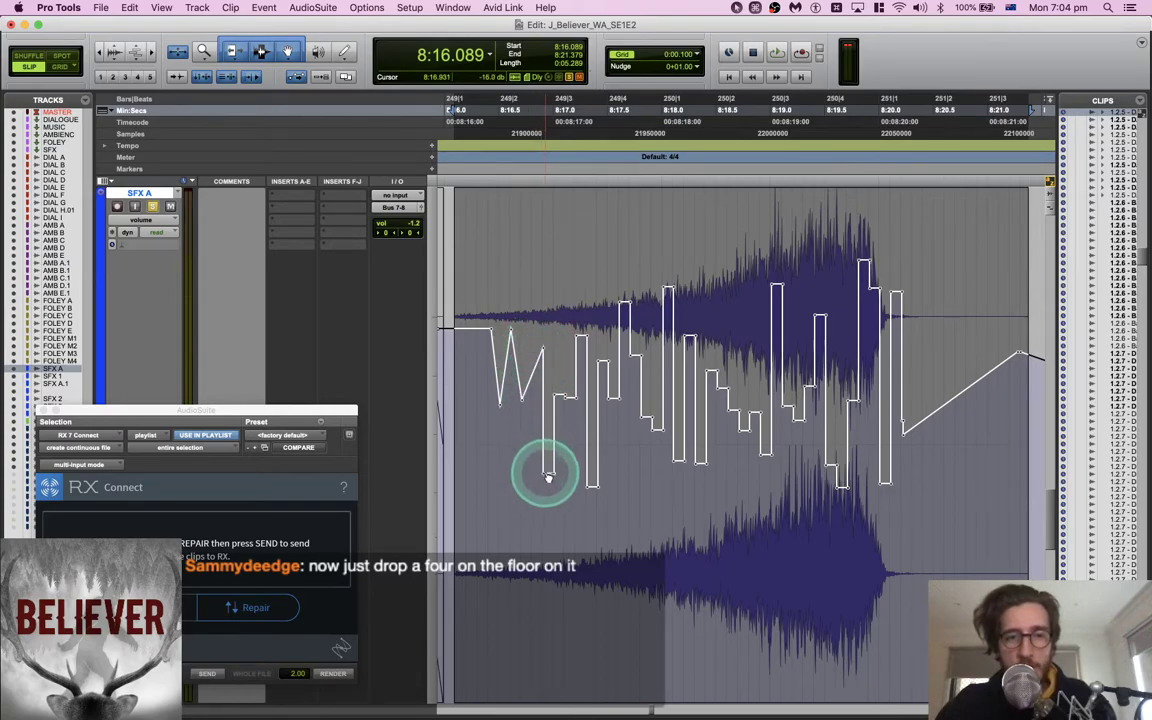
pyautogui.moveTo(548, 472); pyautogui.dragTo(597, 487)
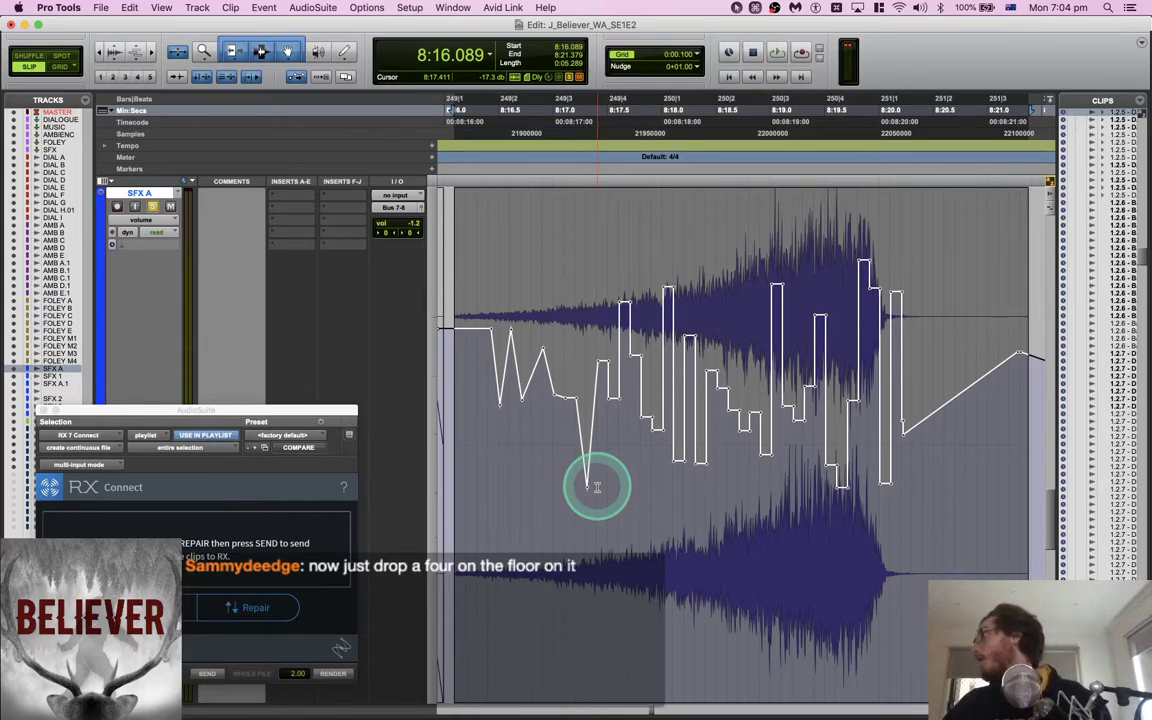
pyautogui.press('alt')
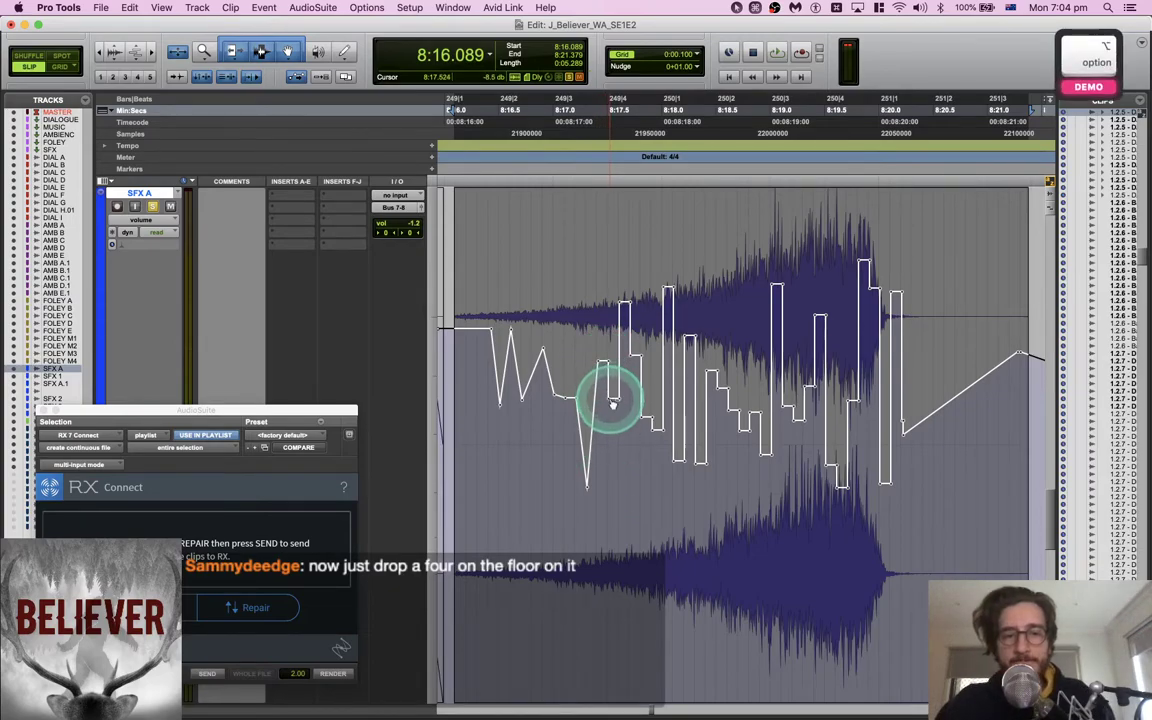
pyautogui.press('space')
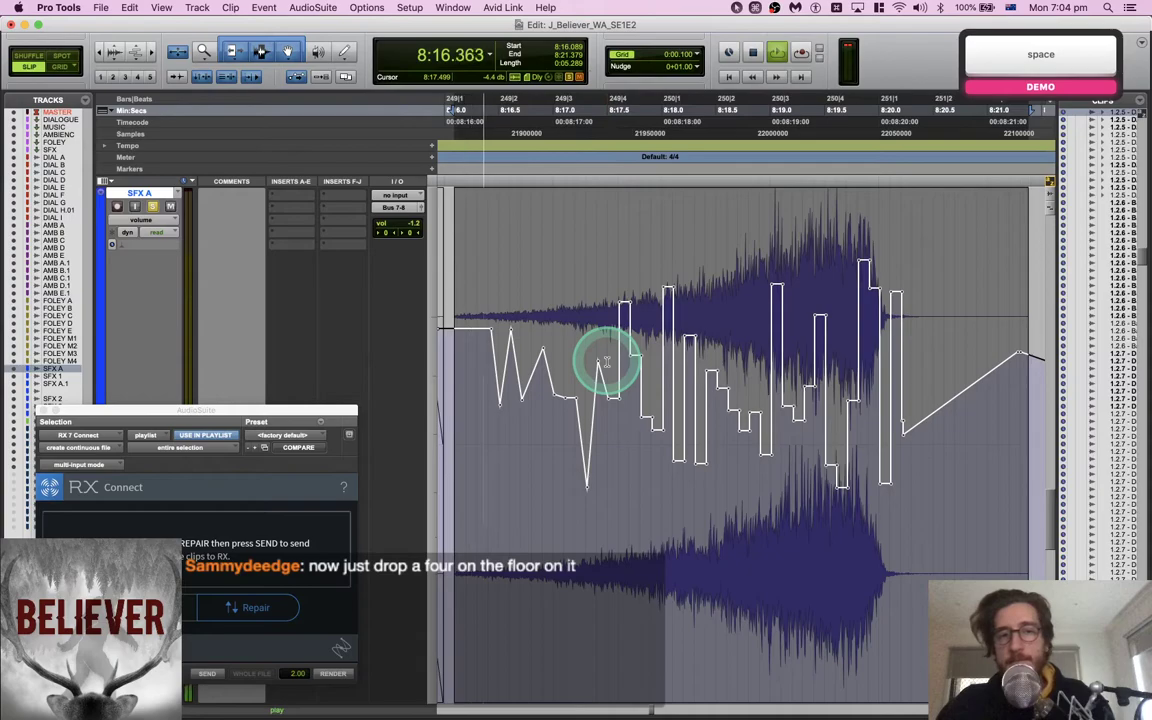
pyautogui.press('space')
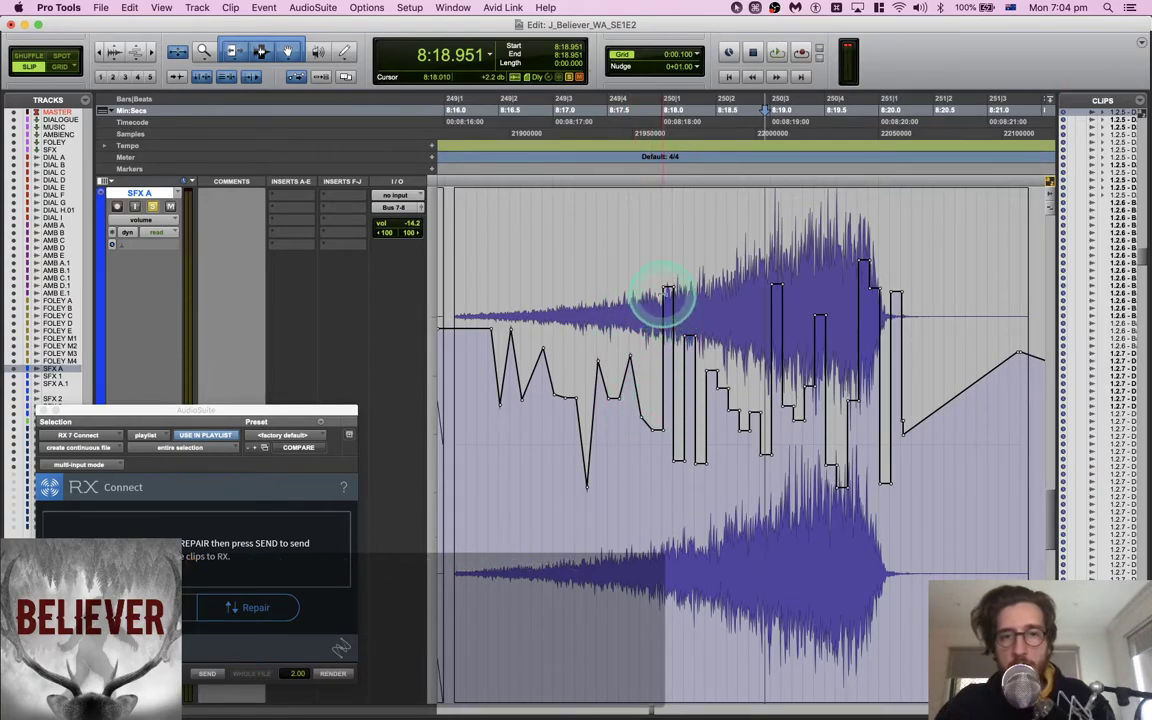
# Delete surplus volume breakpoints between about 8:18.0 and 8:20.2 so the steps in SFX A become slopes
pyautogui.moveTo(673, 290); pyautogui.dragTo(690, 318)
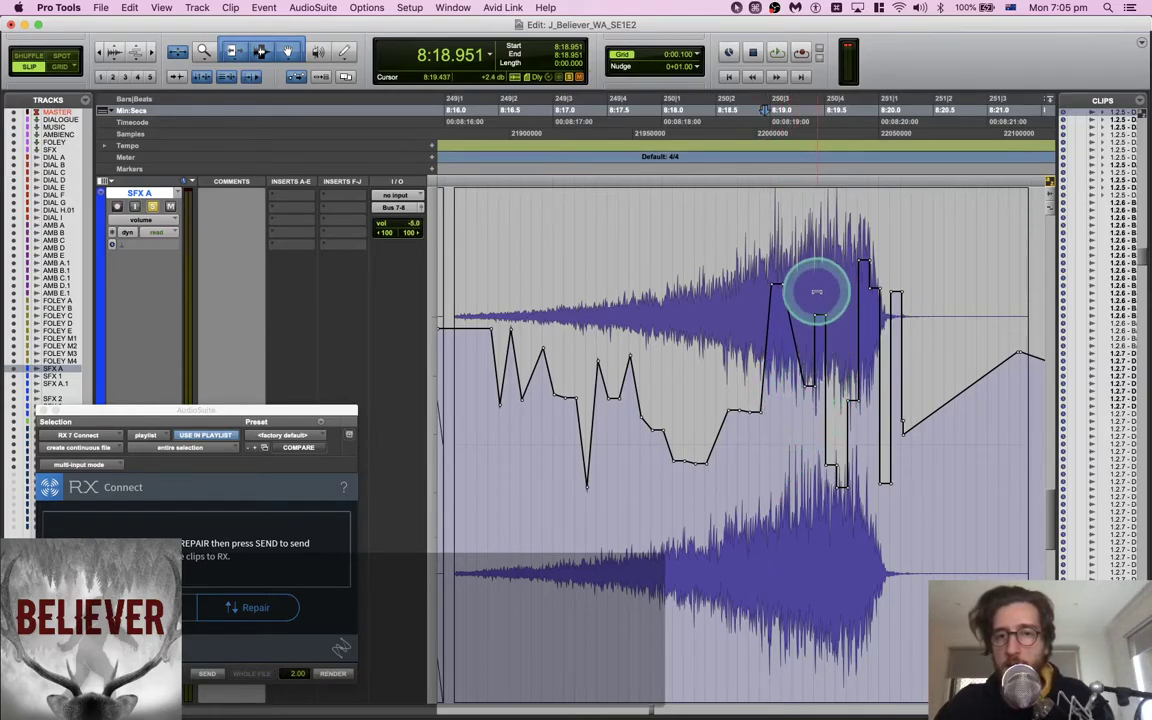
pyautogui.keyDown('alt'); pyautogui.click(826, 316); pyautogui.keyUp('alt')
pyautogui.moveTo(828, 468); pyautogui.dragTo(839, 470)
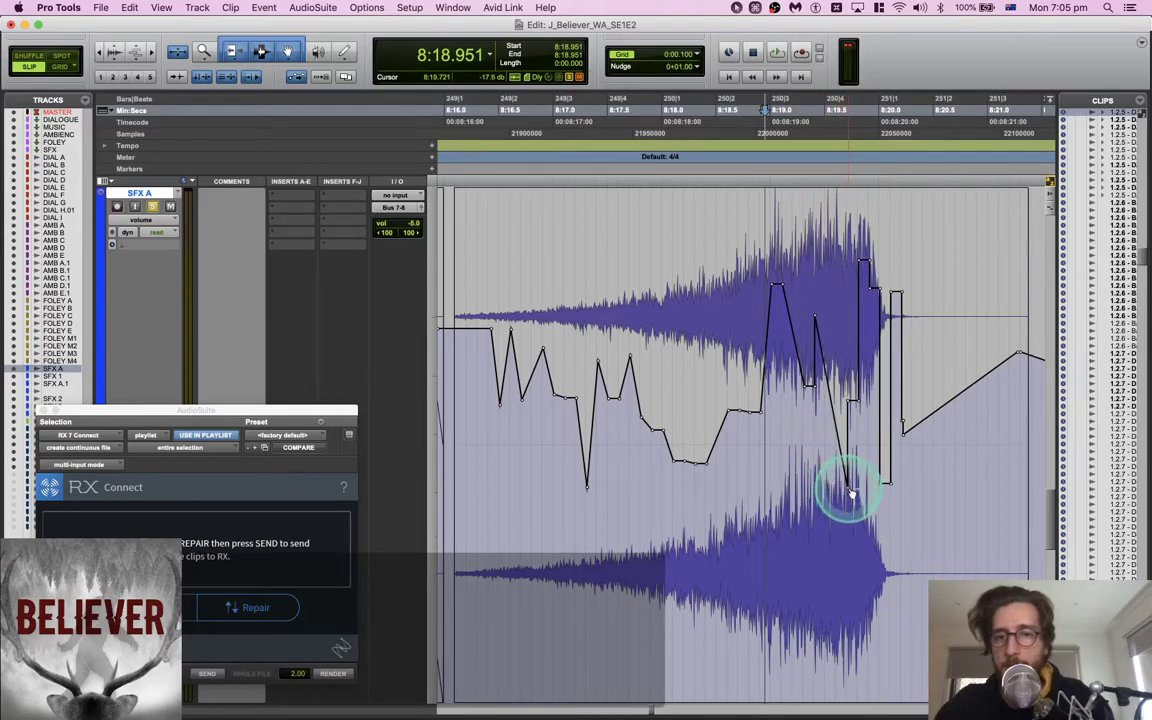
pyautogui.keyDown('alt'); pyautogui.click(849, 491); pyautogui.keyUp('alt')
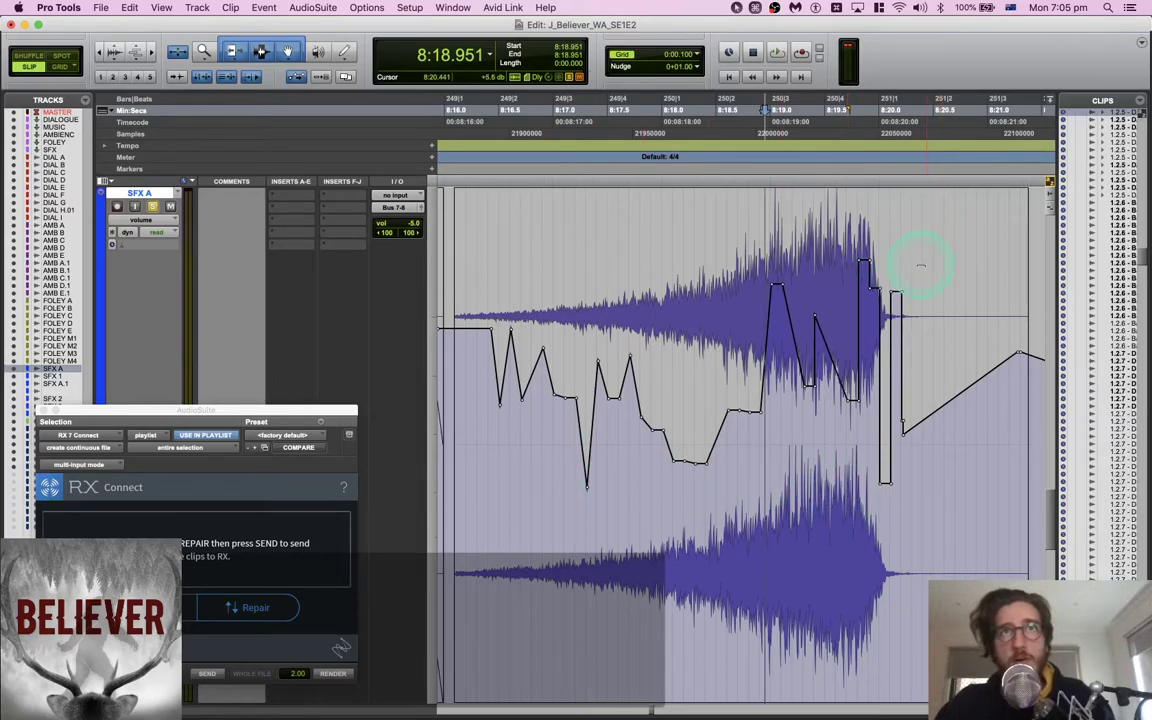
pyautogui.press('alt')
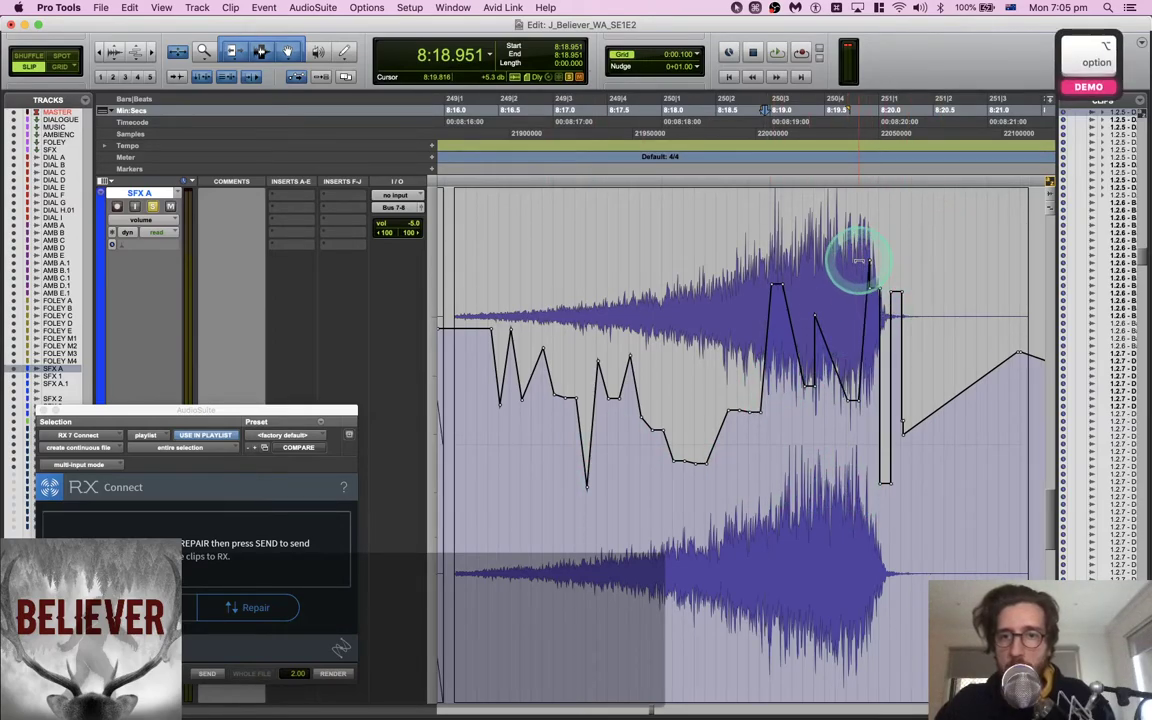
pyautogui.press('alt')
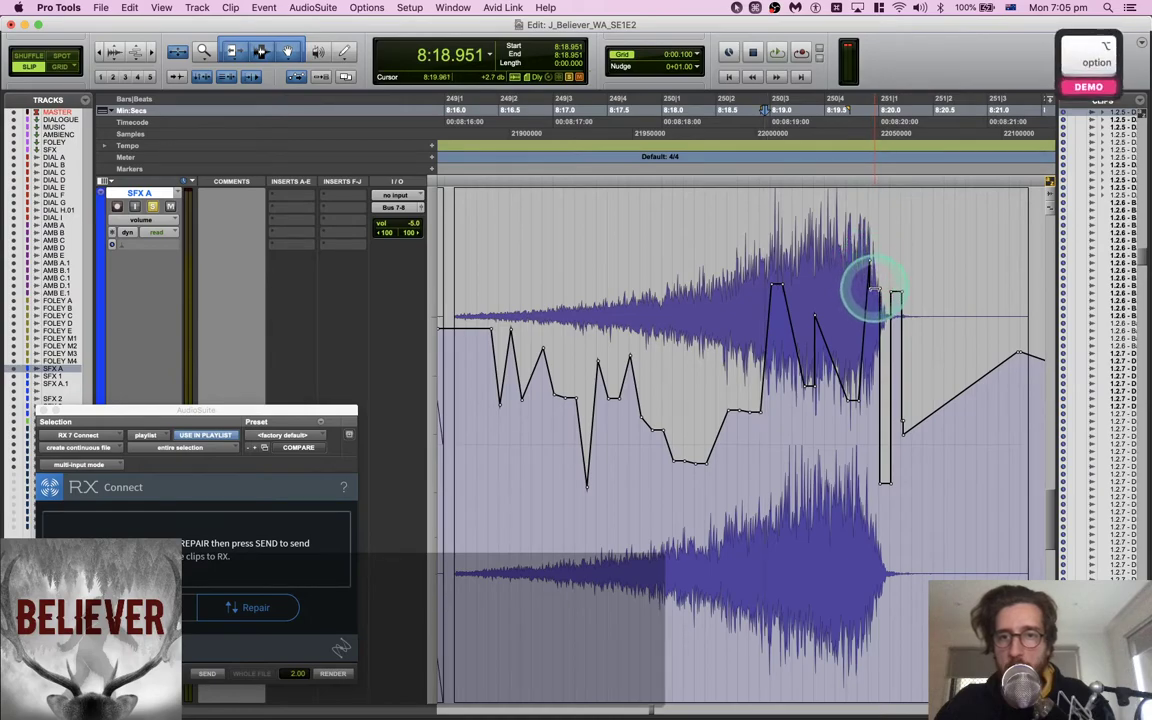
pyautogui.keyDown('alt'); pyautogui.click(881, 294); pyautogui.keyUp('alt')
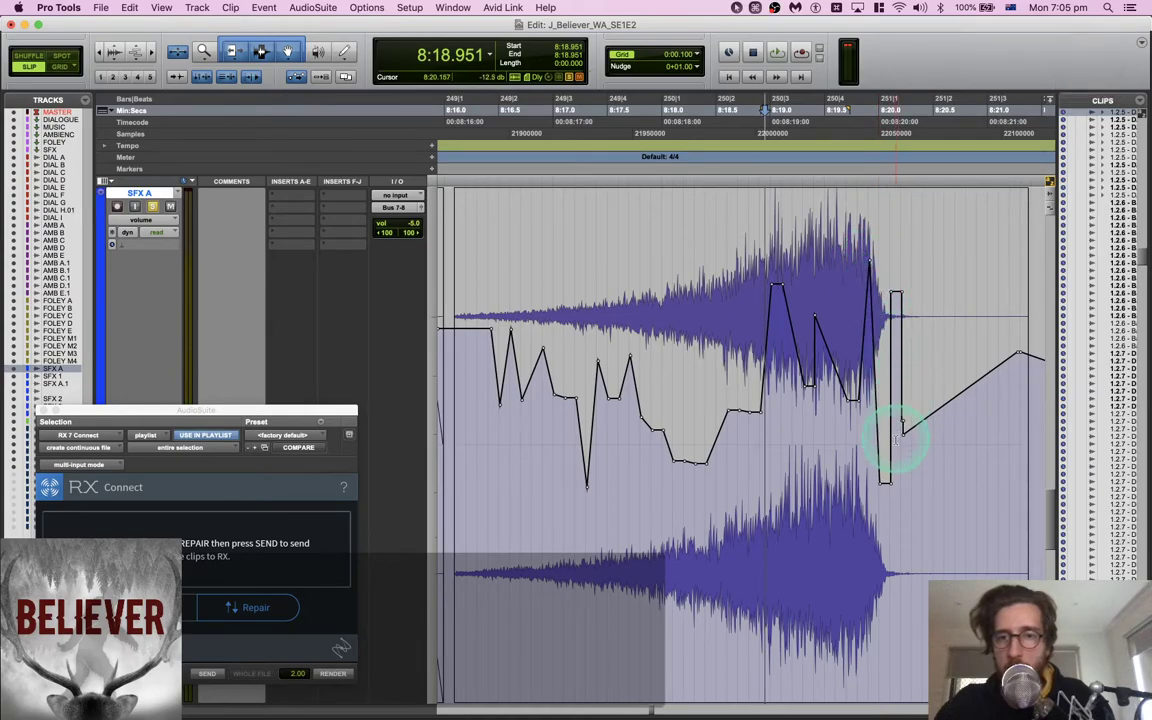
pyautogui.keyDown('alt'); pyautogui.click(893, 489); pyautogui.keyUp('alt')
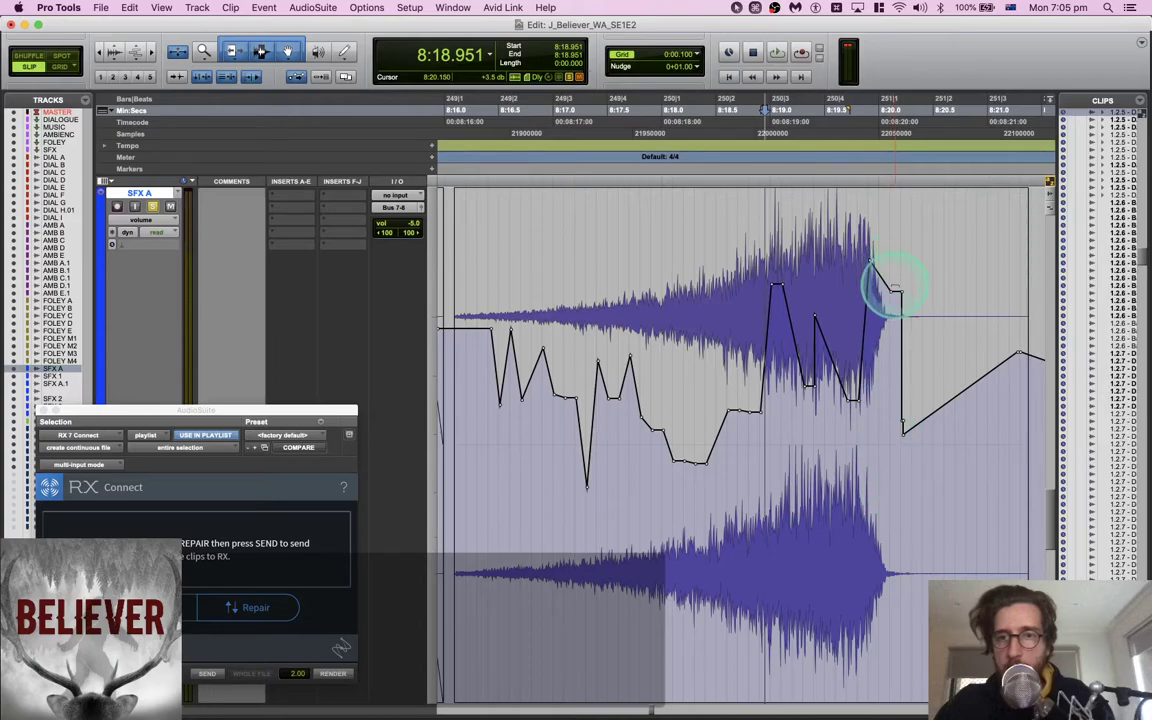
pyautogui.keyDown('alt'); pyautogui.click(900, 420); pyautogui.keyUp('alt')
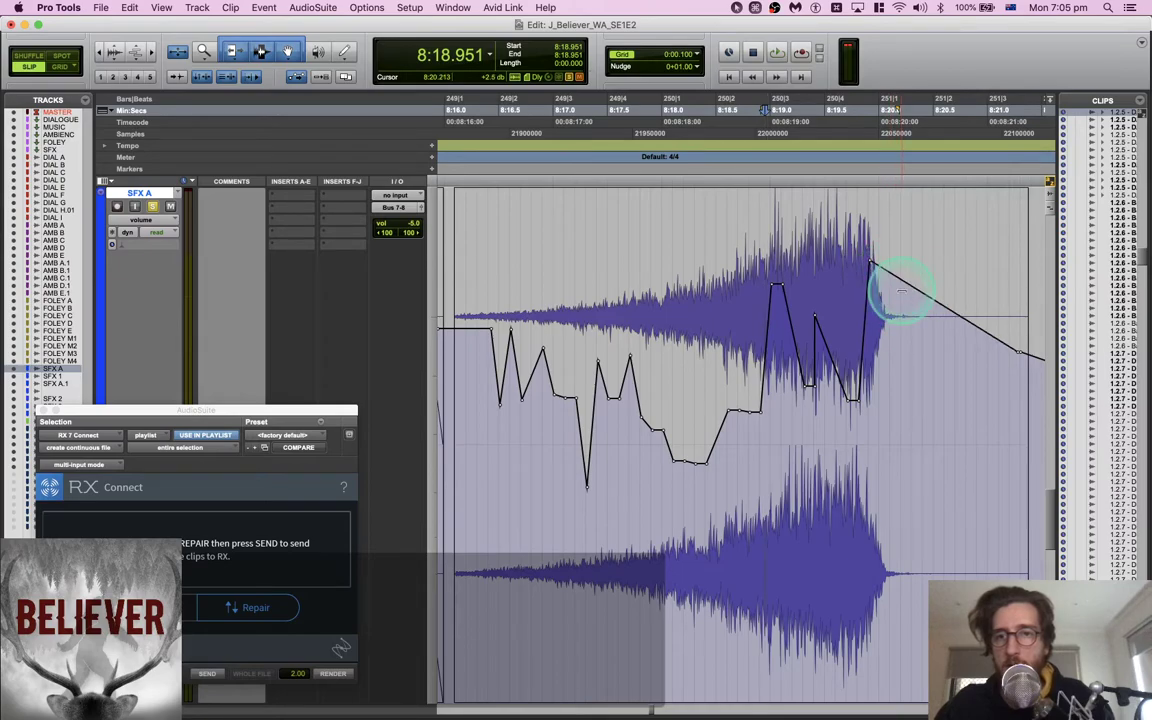
# Audition the SFX A clip's volume automation, replaying it from about 8:16.5 and 8:16.7
pyautogui.press('space')
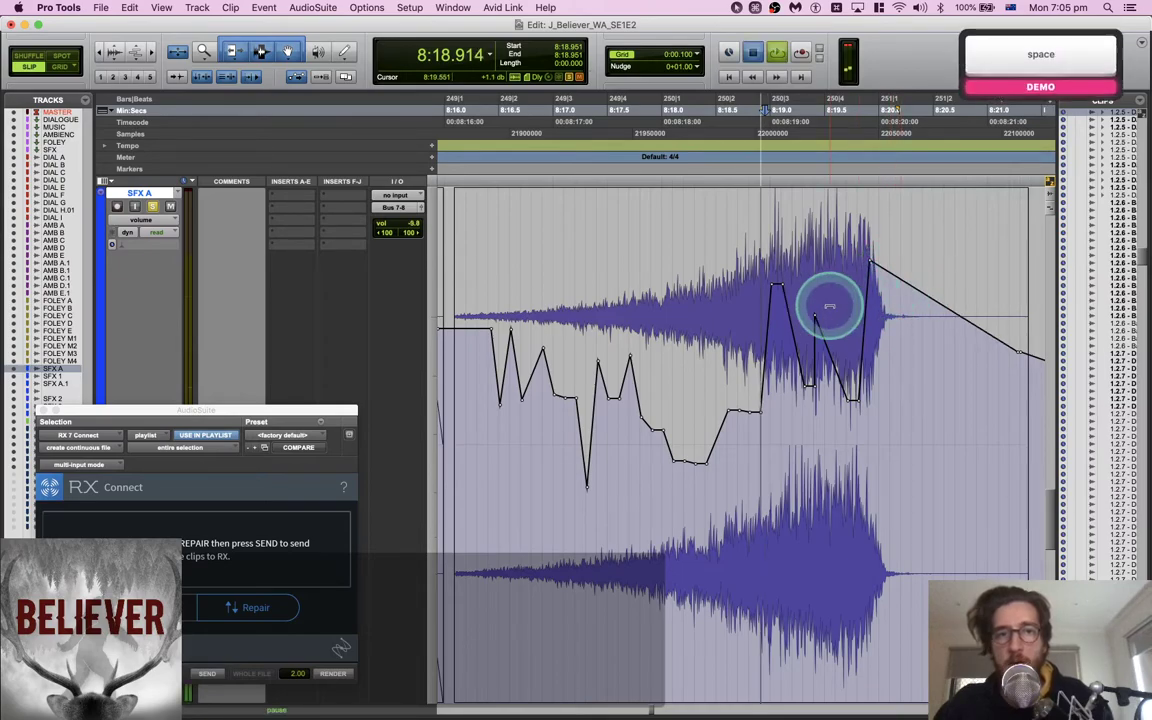
pyautogui.click(497, 450)
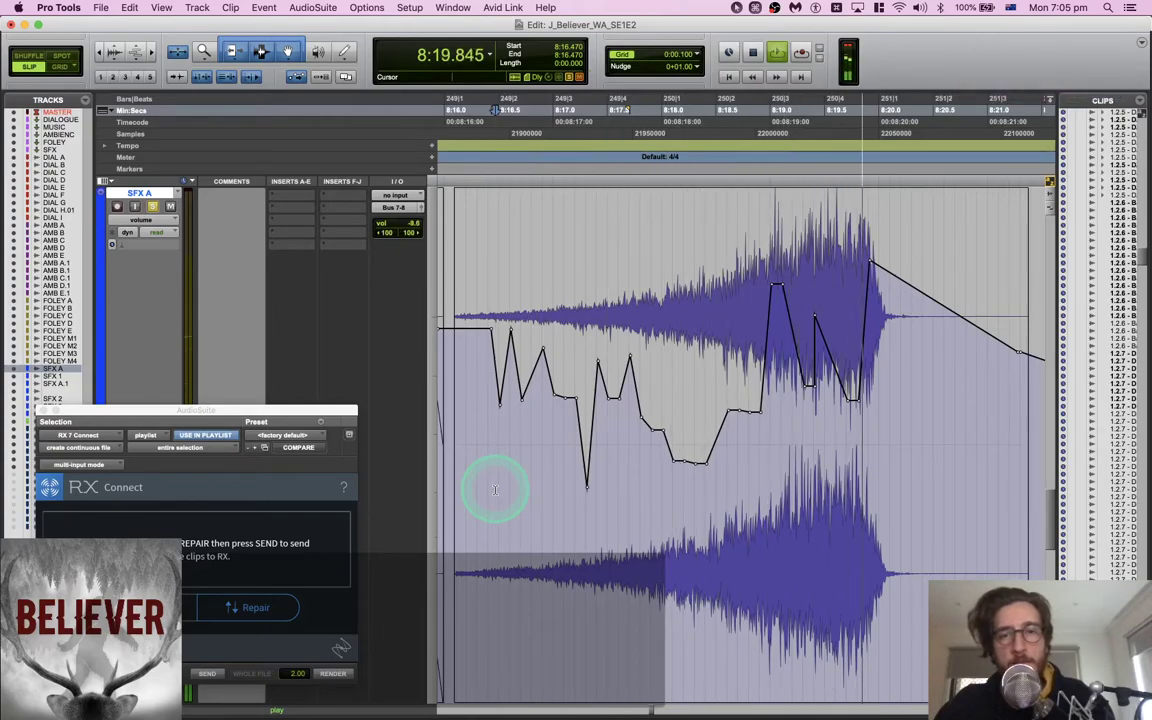
pyautogui.press('space')
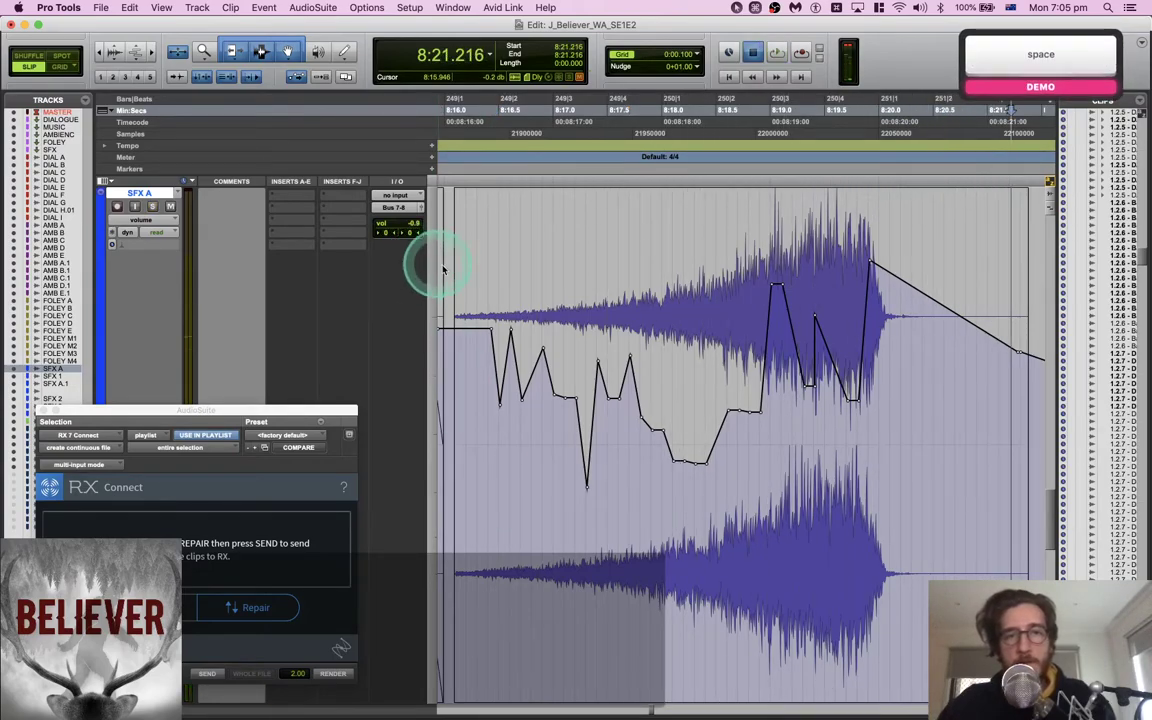
pyautogui.click(521, 400)
pyautogui.press('space')
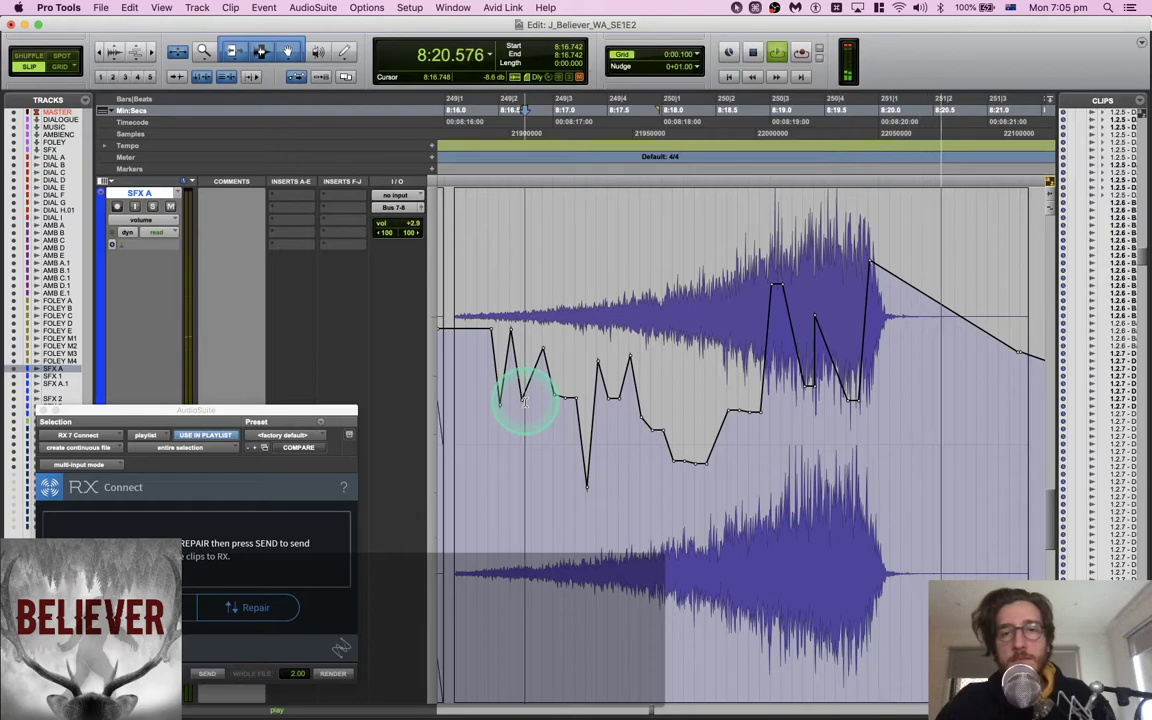
pyautogui.press('space')
pyautogui.press('space')
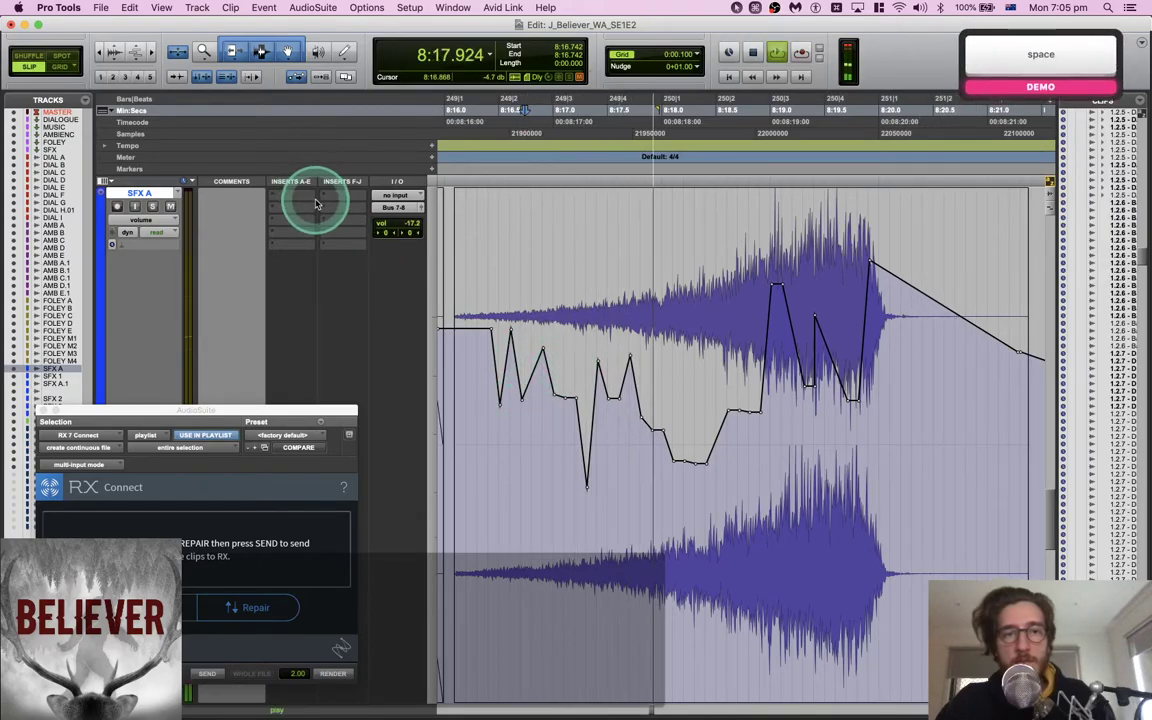
# Select the SFX A range from about 8:16.3 to 8:20.4 and copy it
pyautogui.click(476, 446)
pyautogui.moveTo(476, 446); pyautogui.dragTo(918, 452)
pyautogui.press('super+c')
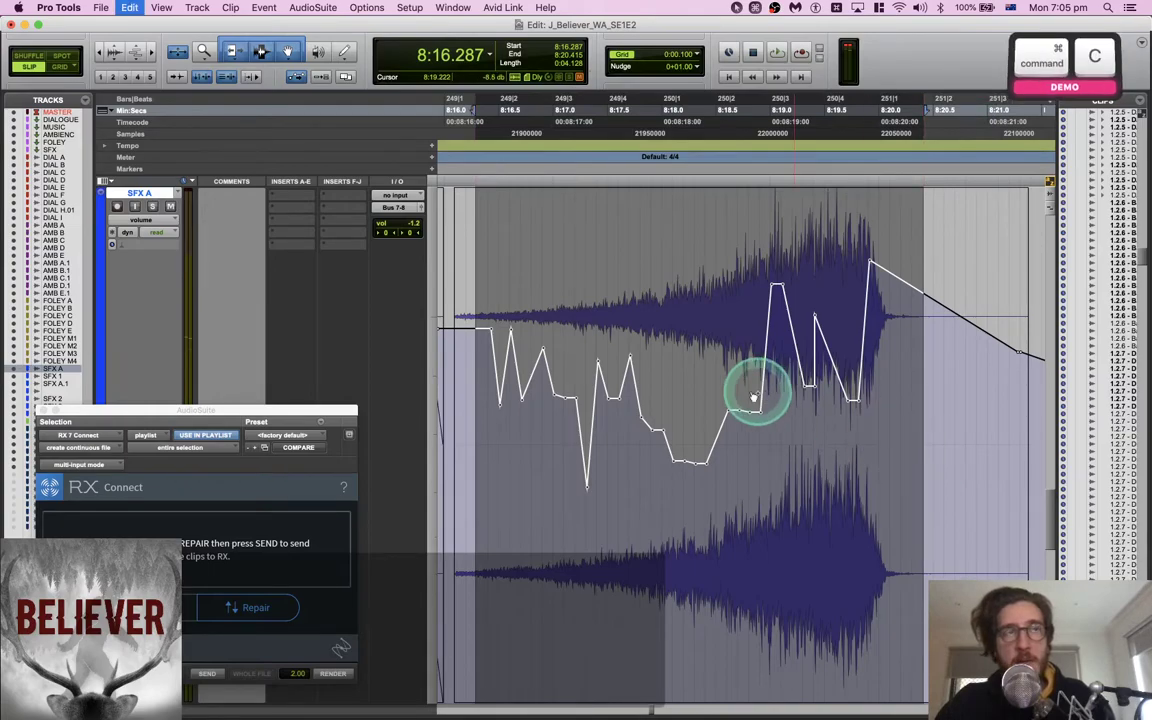
# Try the D-Verb reverb in the first insert slot of SFX A, and close its window
pyautogui.click(288, 194)
pyautogui.moveTo(295, 197)
pyautogui.press('Right')
pyautogui.press('Left')
pyautogui.press('Down')
pyautogui.press('Right')
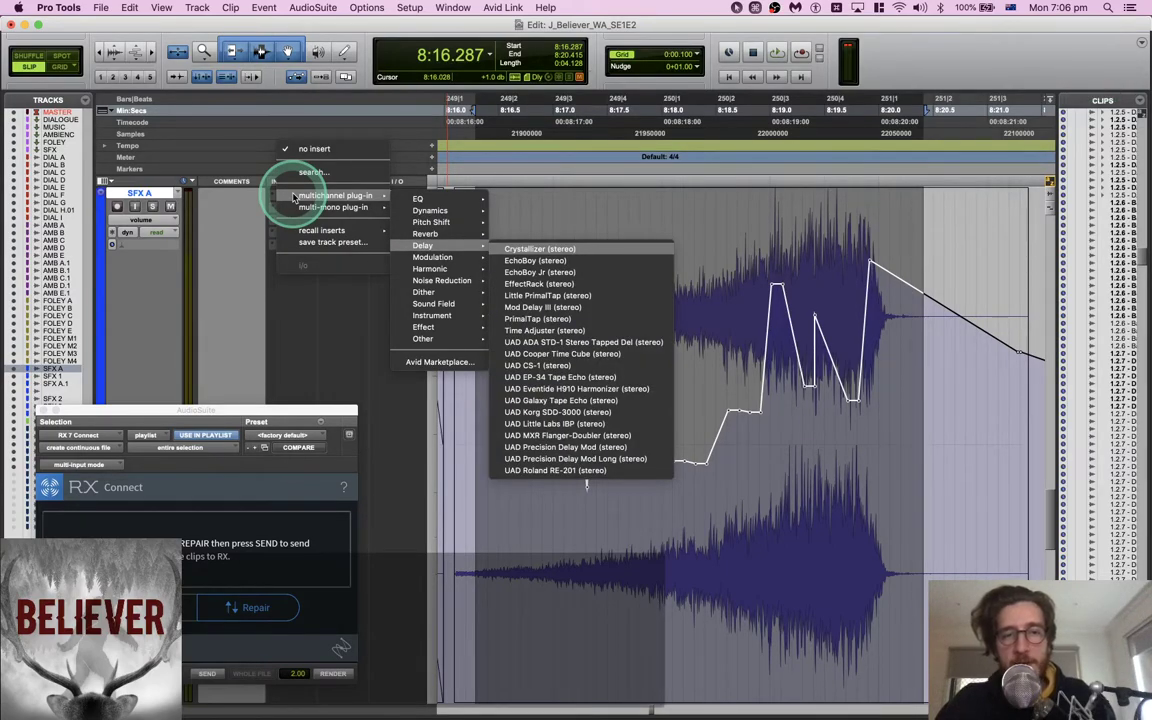
pyautogui.press('Down')
pyautogui.press('Down')
pyautogui.press('Down')
pyautogui.press('Down')
pyautogui.press('Return')
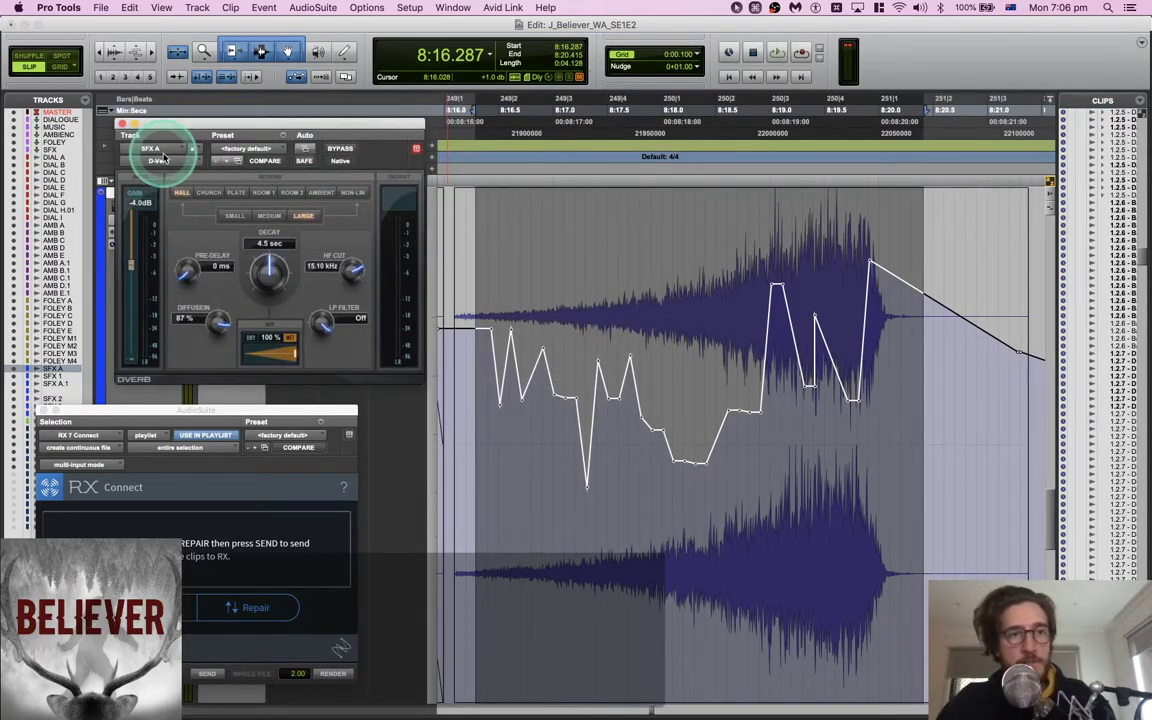
pyautogui.click(121, 124)
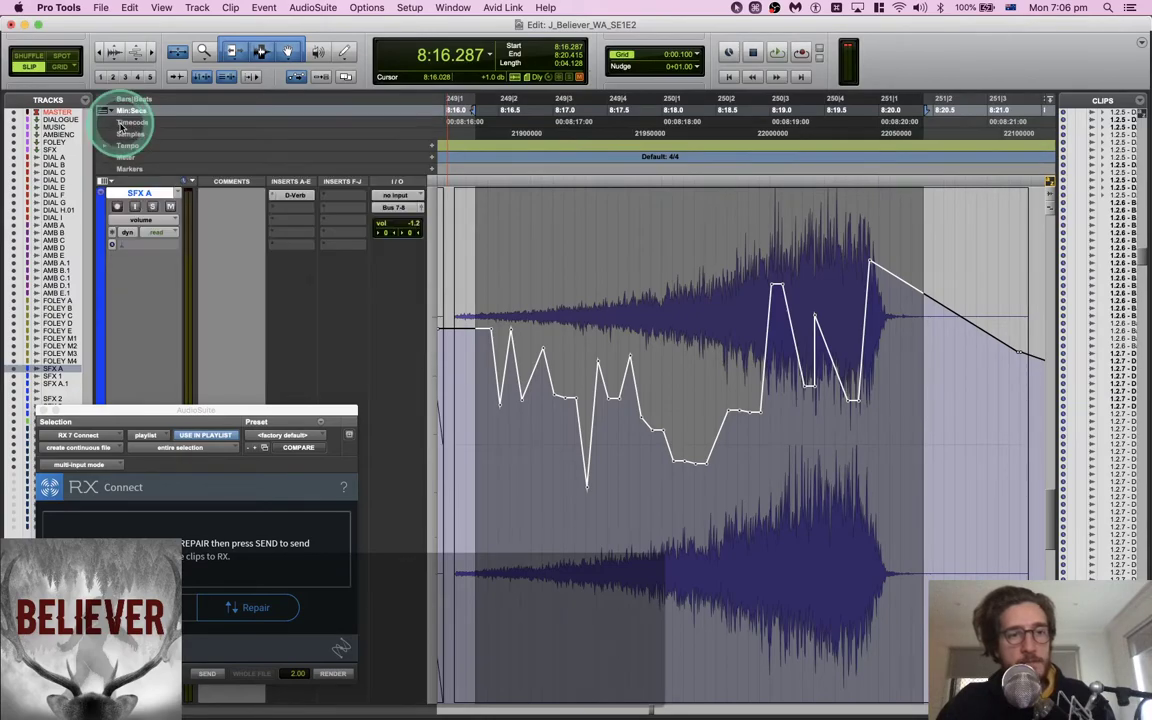
pyautogui.click(290, 204)
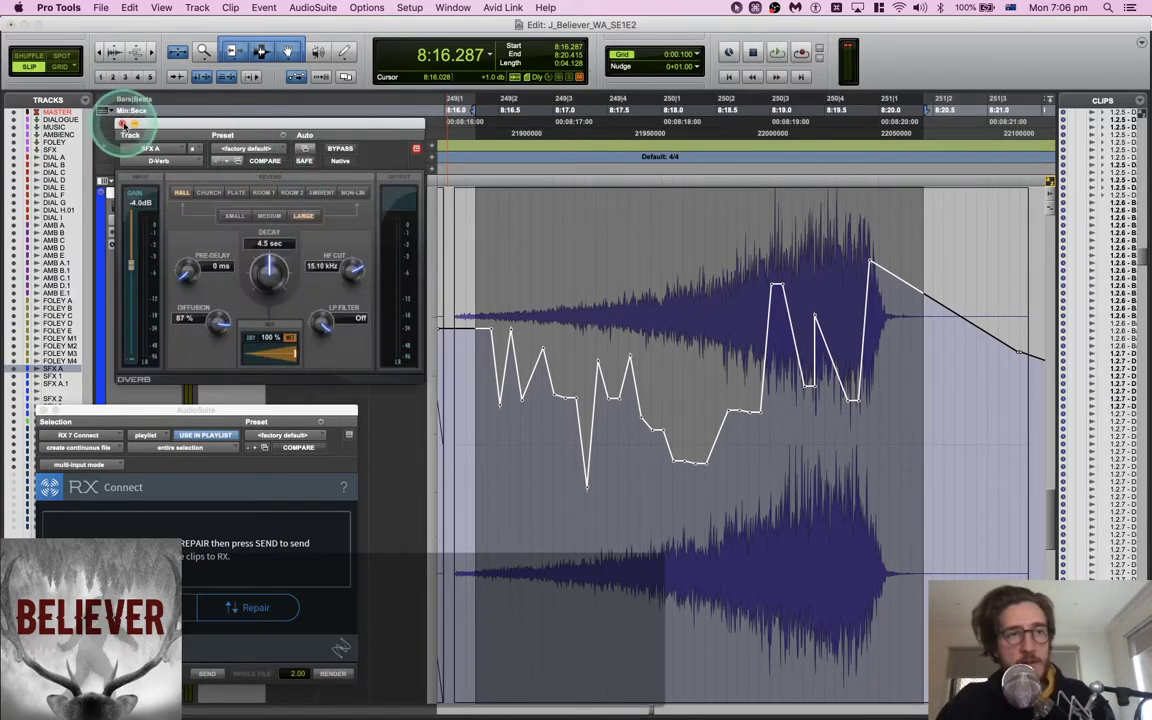
pyautogui.click(122, 123)
# Try EchoBoy Jr in place of D-Verb on SFX A, audition the selection, and close its window
pyautogui.click(270, 194)
pyautogui.press('Right')
pyautogui.press('Down')
pyautogui.press('Down')
pyautogui.press('Down')
pyautogui.press('Down')
pyautogui.press('Down')
pyautogui.press('Up')
pyautogui.press('Right')
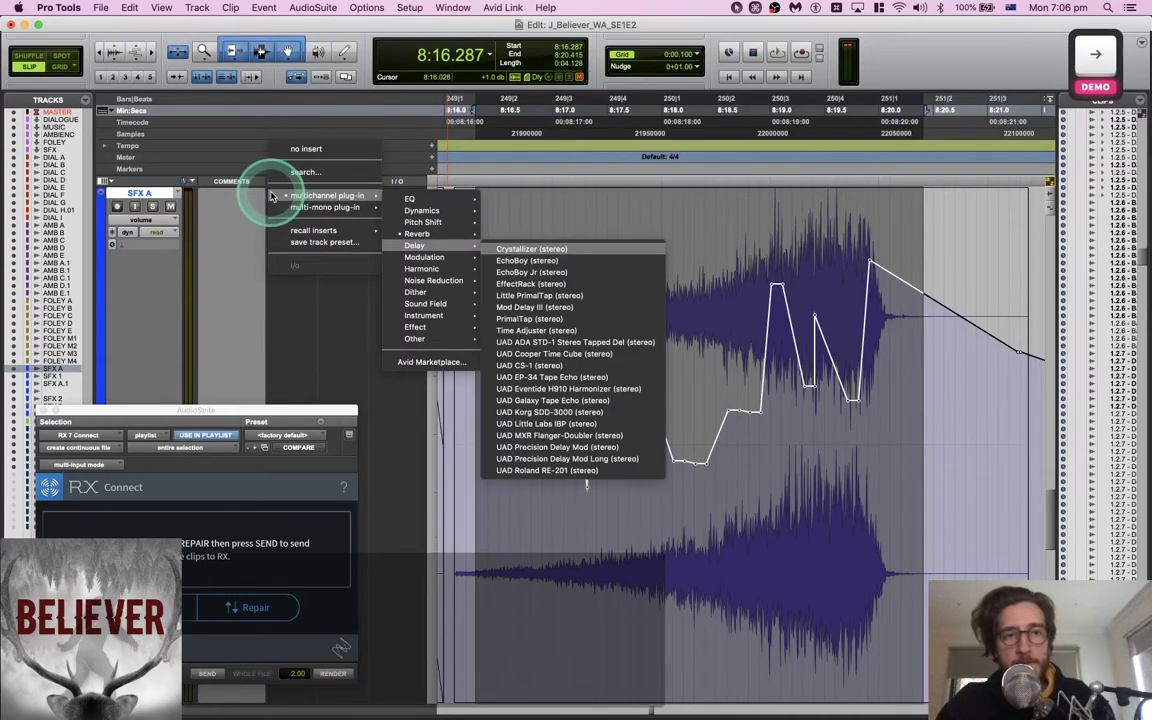
pyautogui.press('Down')
pyautogui.press('Down')
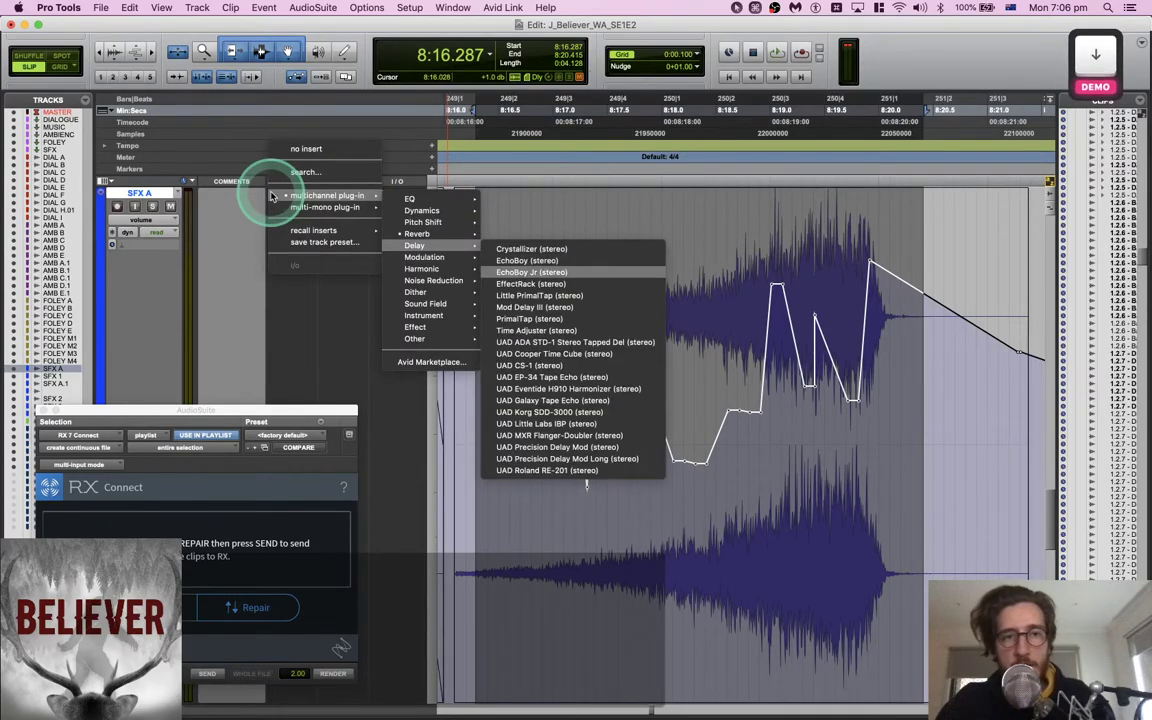
pyautogui.press('Left')
pyautogui.press('Down')
pyautogui.press('Right')
pyautogui.press('Down')
pyautogui.press('Down')
pyautogui.press('Down')
pyautogui.press('Down')
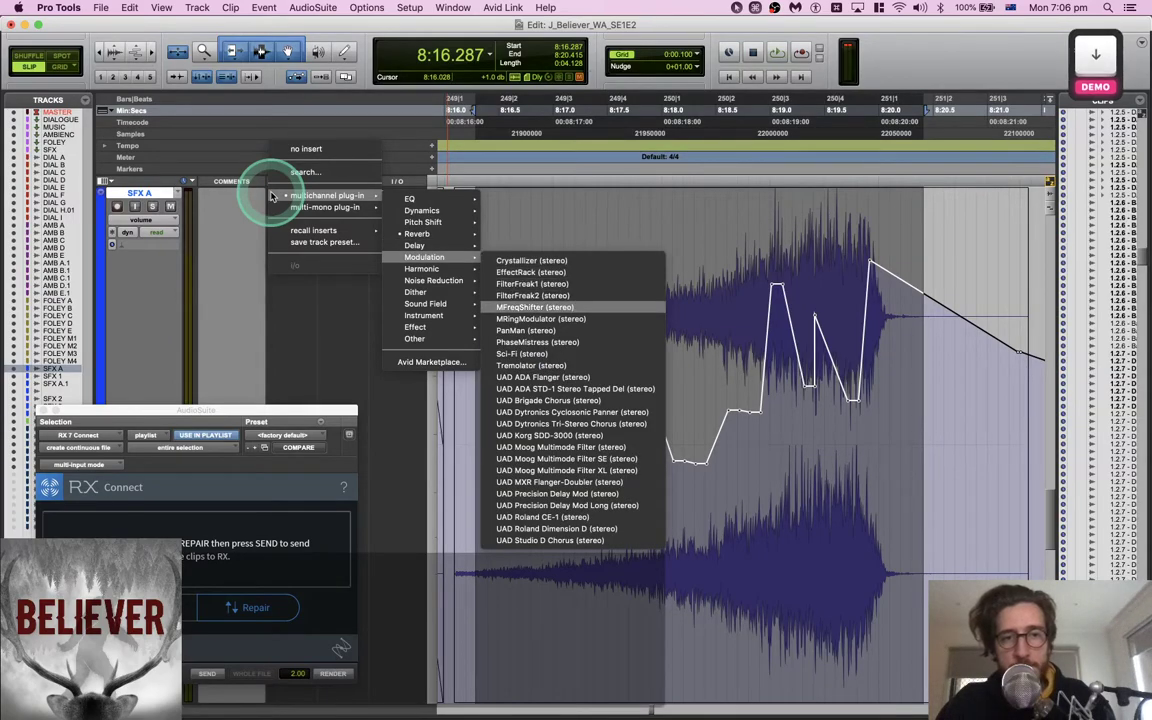
pyautogui.press('Return')
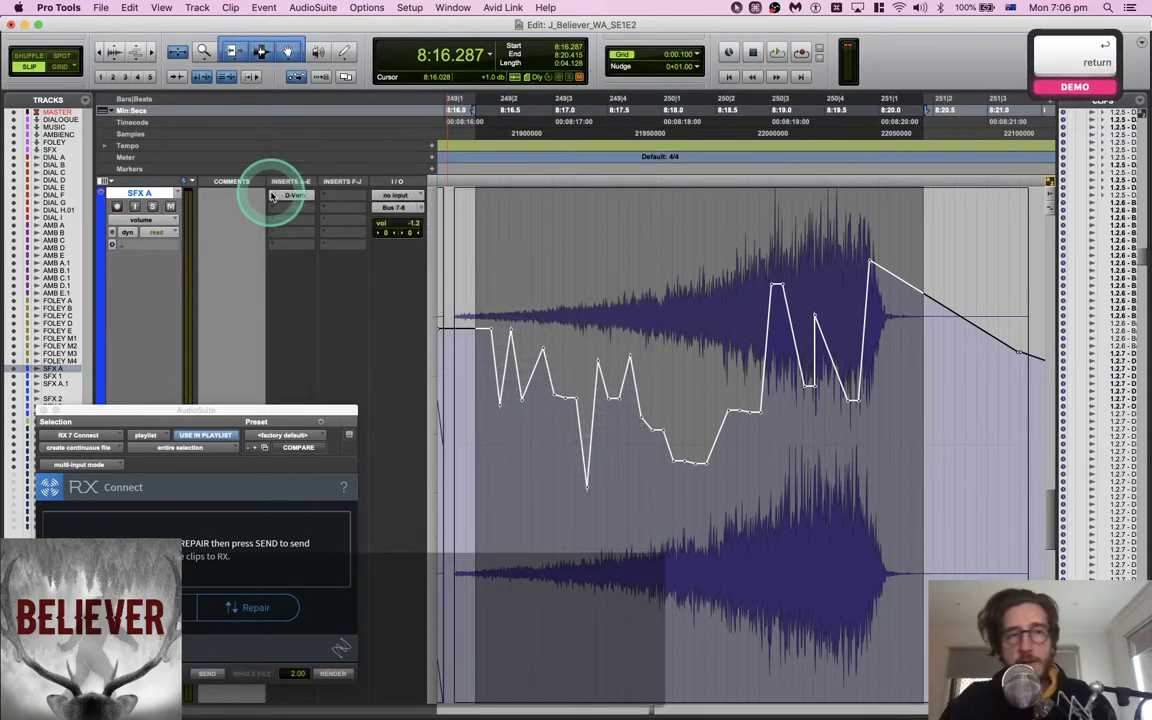
pyautogui.press('space')
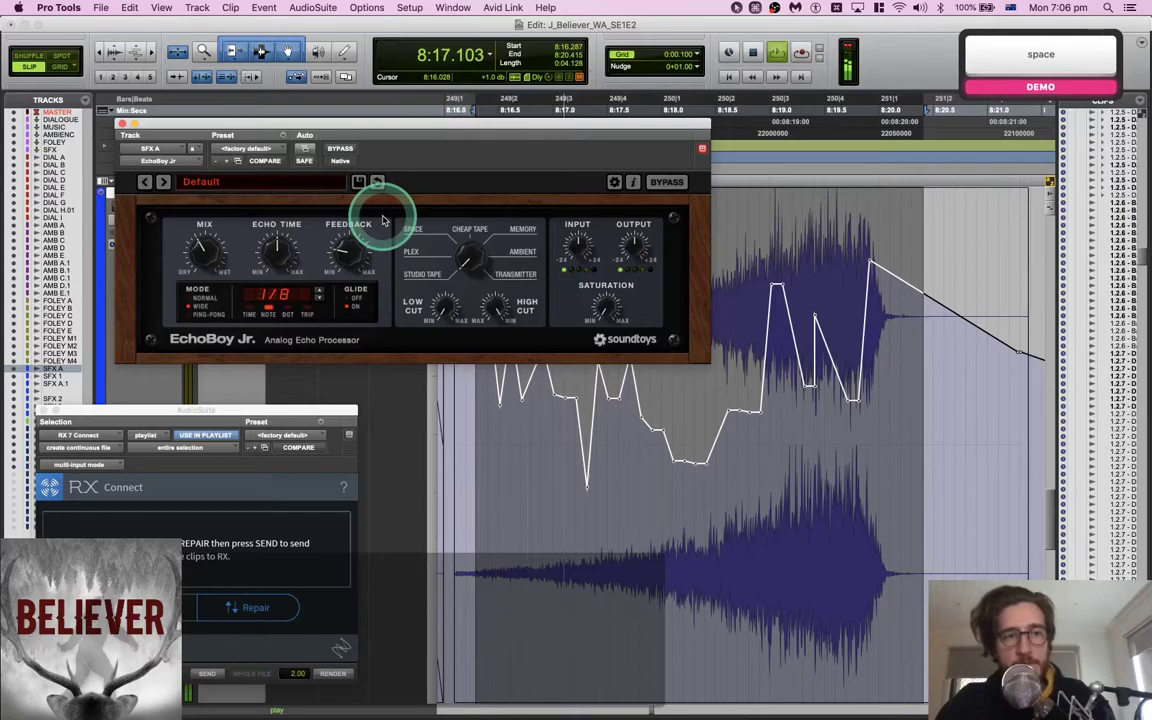
pyautogui.press('space')
pyautogui.click(120, 124)
# Load the multichannel modulation plug-in MFreqShifter in the first insert slot of SFX A and play the selection
pyautogui.click(276, 206)
pyautogui.moveTo(300, 195)
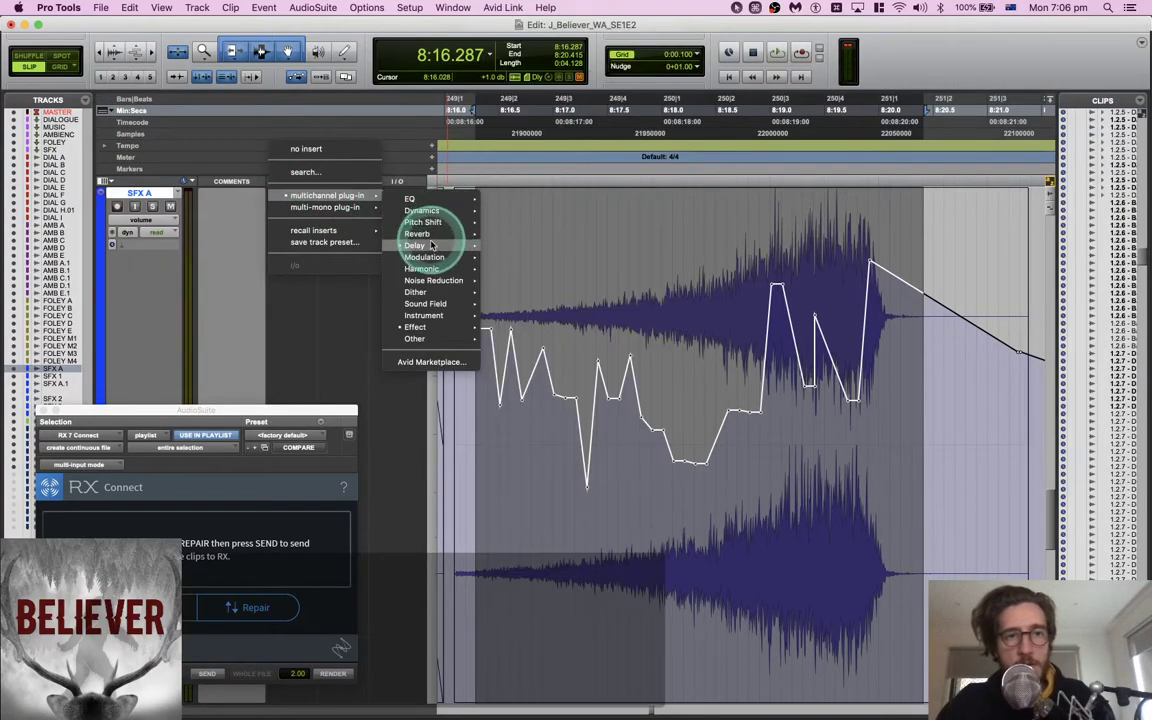
pyautogui.moveTo(424, 257)
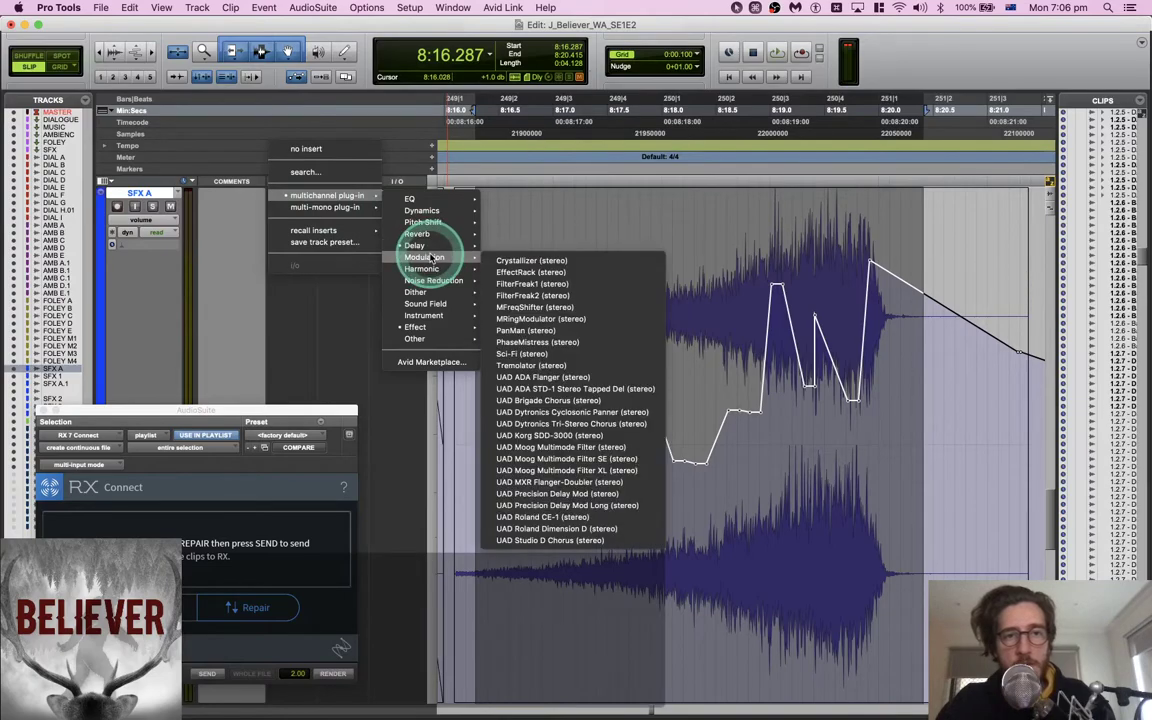
pyautogui.click(540, 308)
pyautogui.press('space')
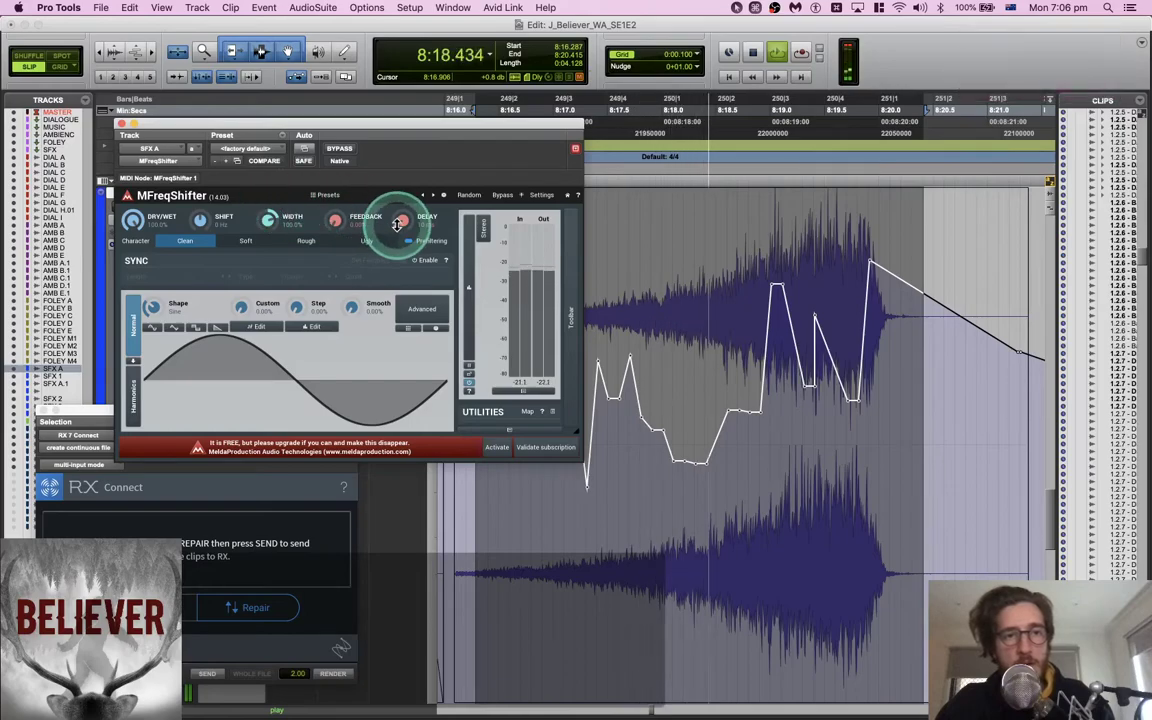
pyautogui.press('space')
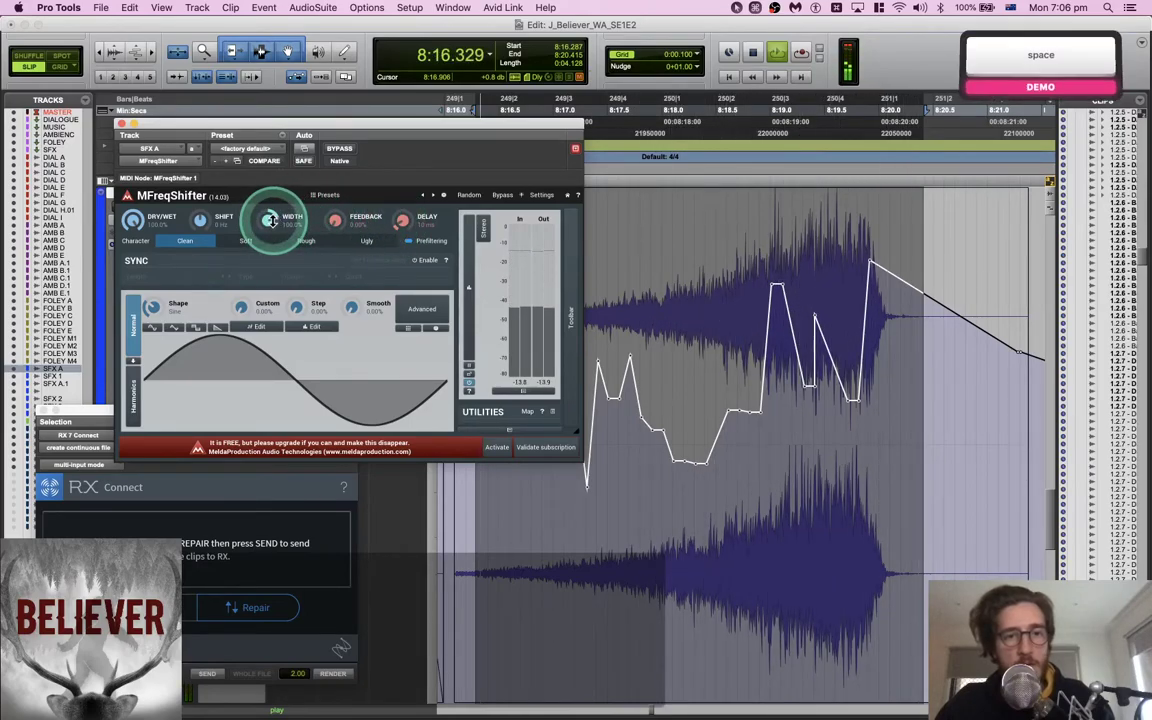
# Raise MFreqShifter's Shift to about 138 Hz while auditioning the selected range
pyautogui.press('ctrl+alt+super')
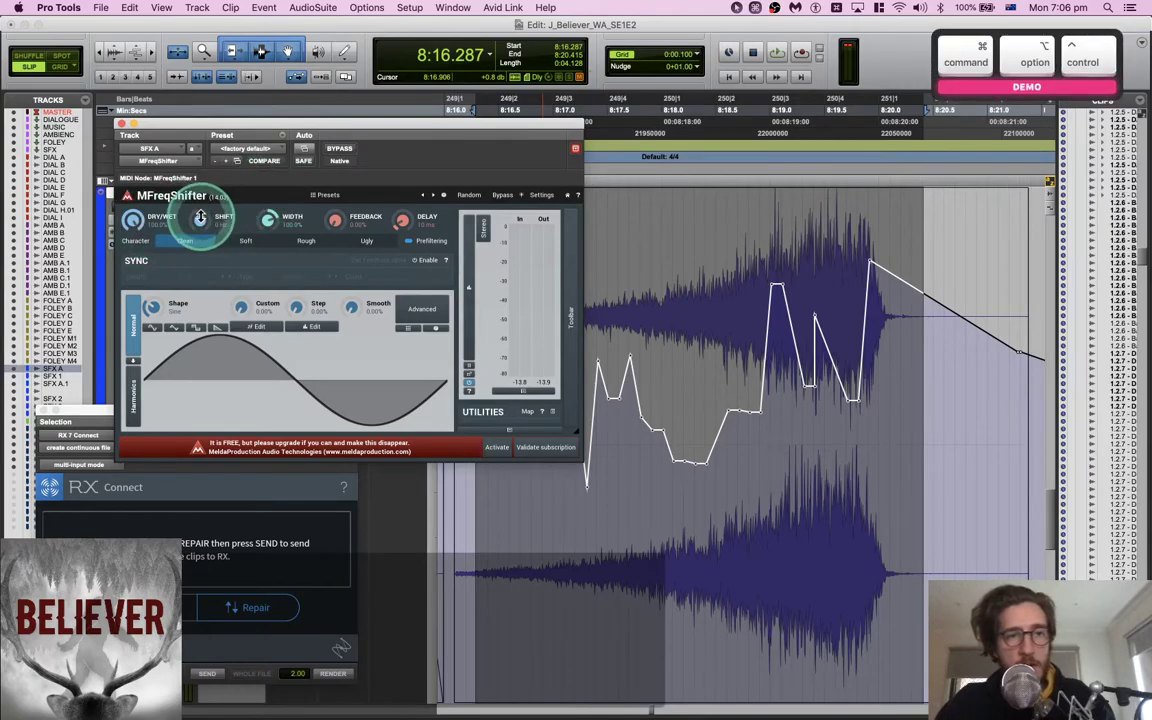
pyautogui.press('space')
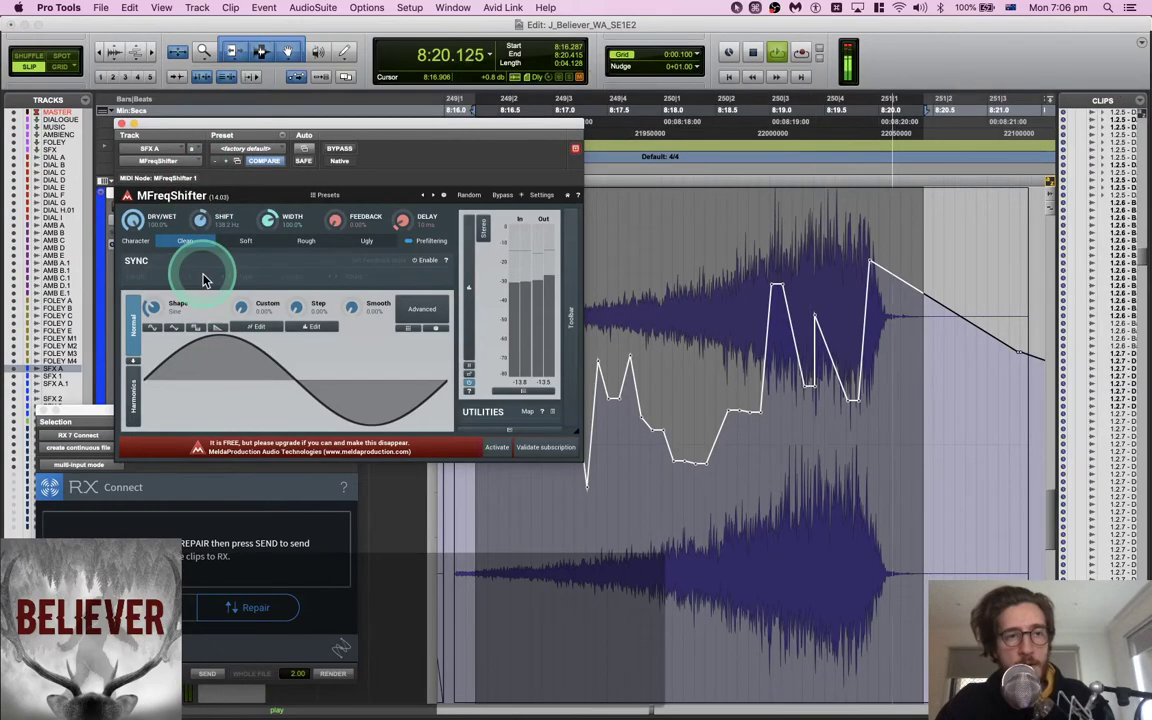
pyautogui.press('space')
# Enable automation for MFreqShifter's Shift parameter, and close the plug-in and AudioSuite windows
pyautogui.moveTo(212, 123); pyautogui.dragTo(395, 345)
pyautogui.keyDown('ctrl'); pyautogui.keyDown('alt'); pyautogui.keyDown('super'); pyautogui.click(391, 445); pyautogui.keyUp('super'); pyautogui.keyUp('alt'); pyautogui.keyUp('ctrl')
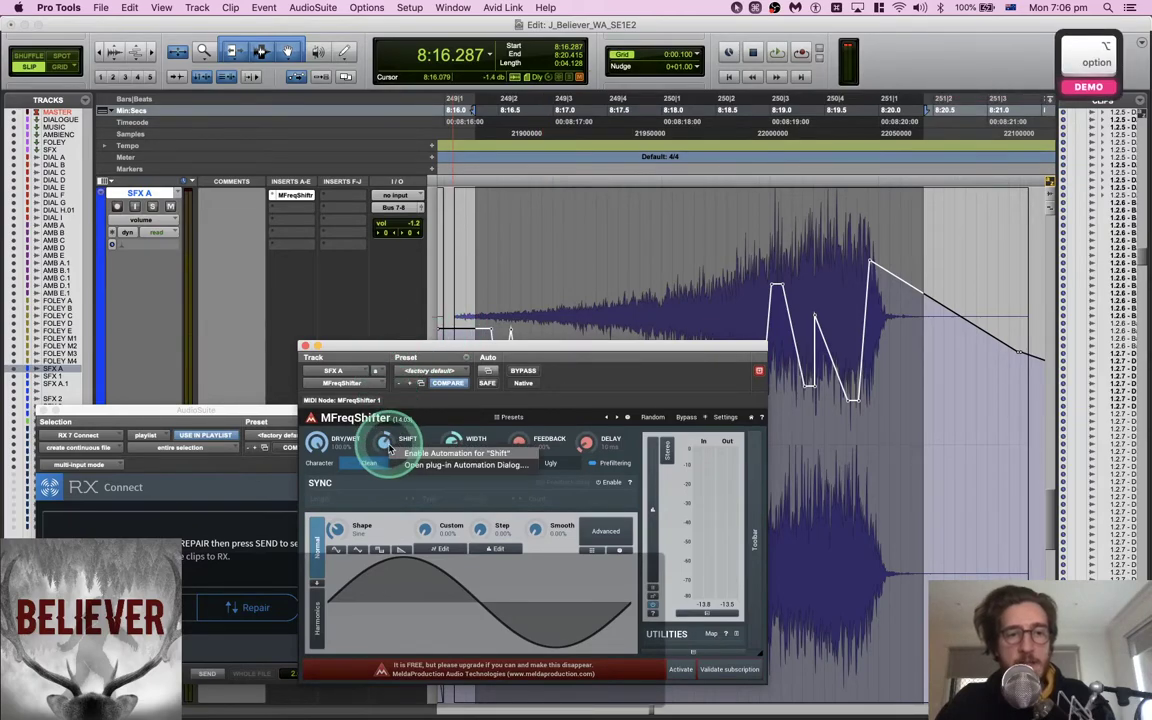
pyautogui.click(410, 454)
pyautogui.click(305, 346)
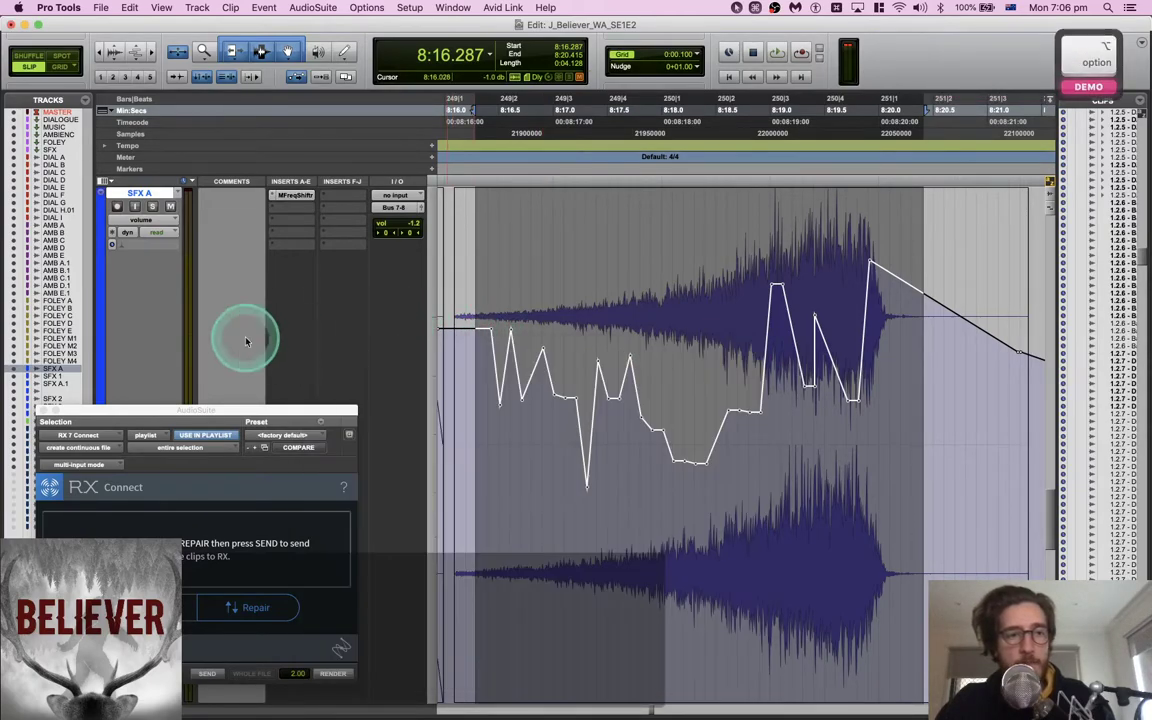
pyautogui.click(42, 410)
# Display the Shift automation on SFX A and add breakpoints ramping it upward from about 8:19.0 to 8:19.7
pyautogui.click(140, 220)
pyautogui.moveTo(172, 267)
pyautogui.click(234, 270)
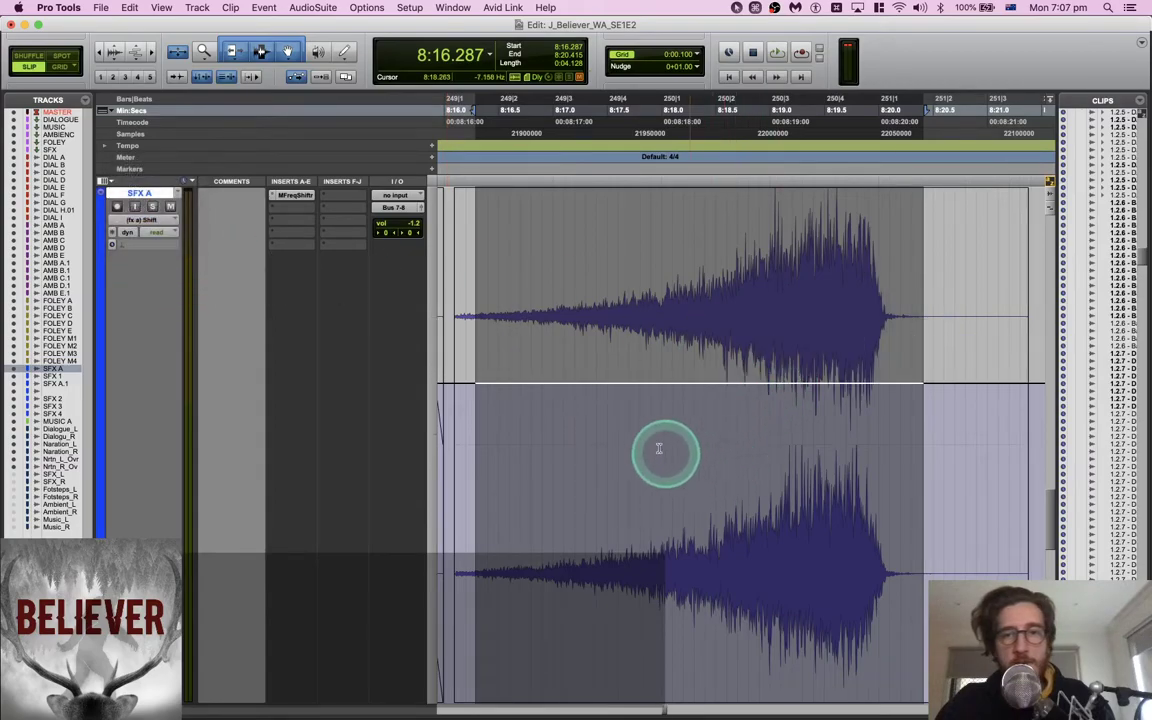
pyautogui.press('super')
pyautogui.moveTo(788, 389); pyautogui.dragTo(866, 205)
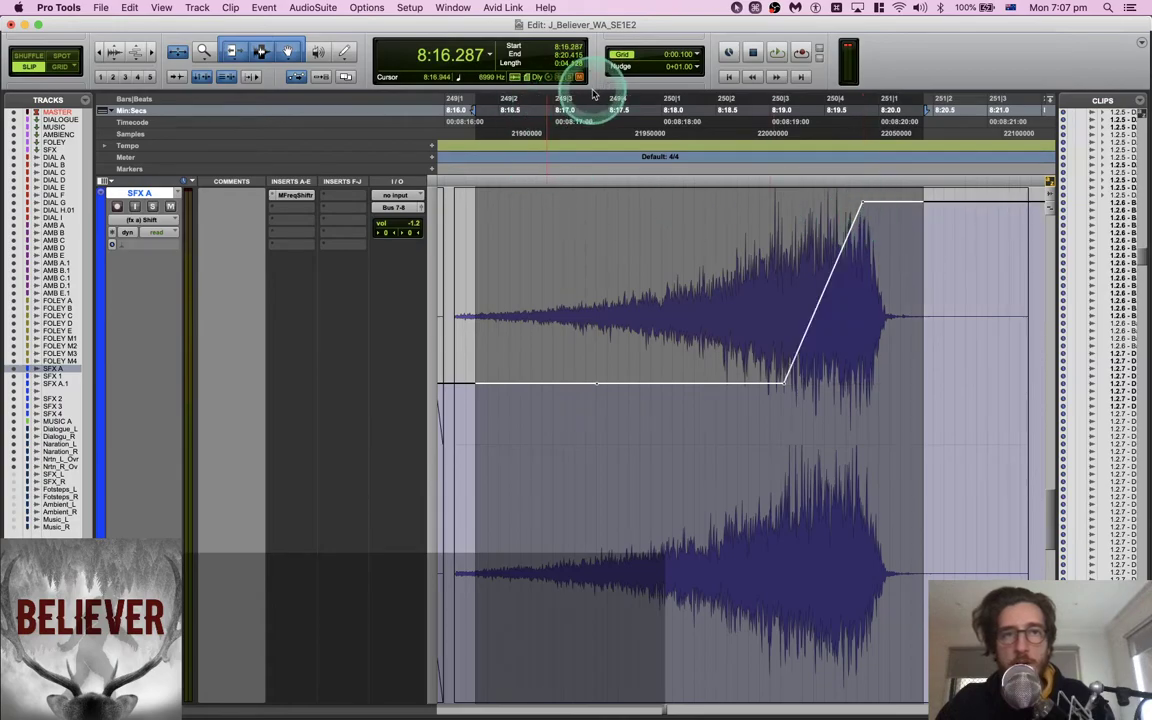
# Try the Pencil tool's S-Curve and Parabolic shapes, and settle on Free Hand for drawing automation
pyautogui.click(345, 56)
pyautogui.click(345, 56)
pyautogui.click(391, 211)
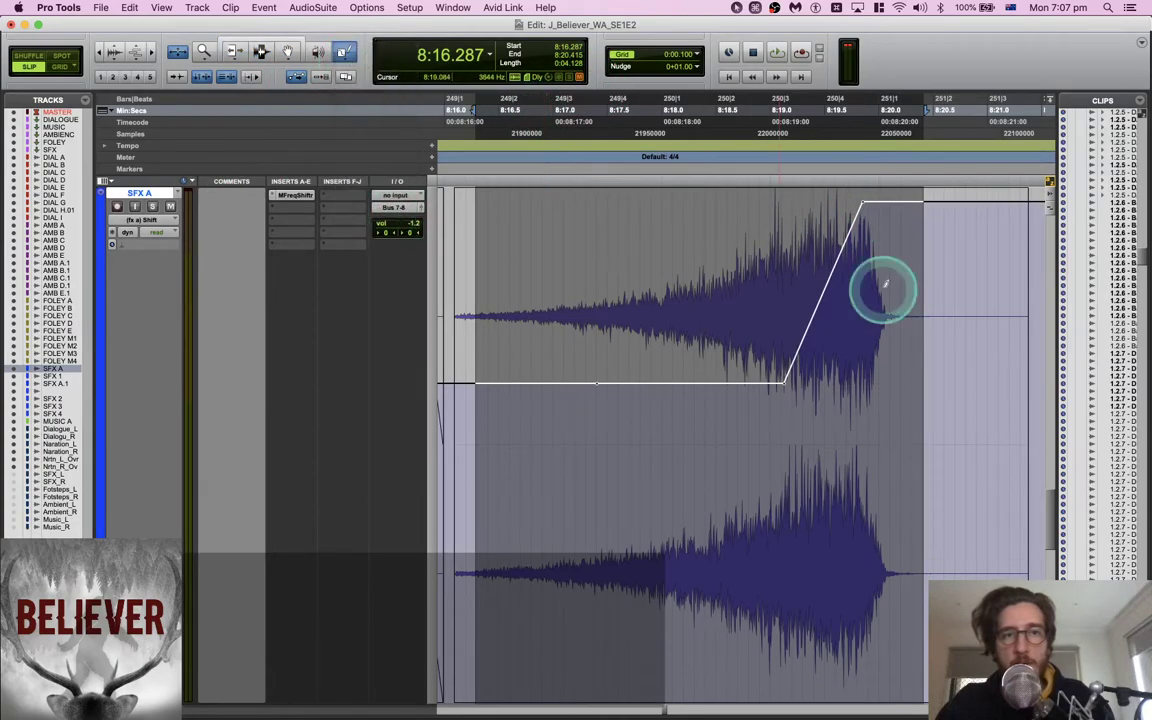
pyautogui.click(347, 56)
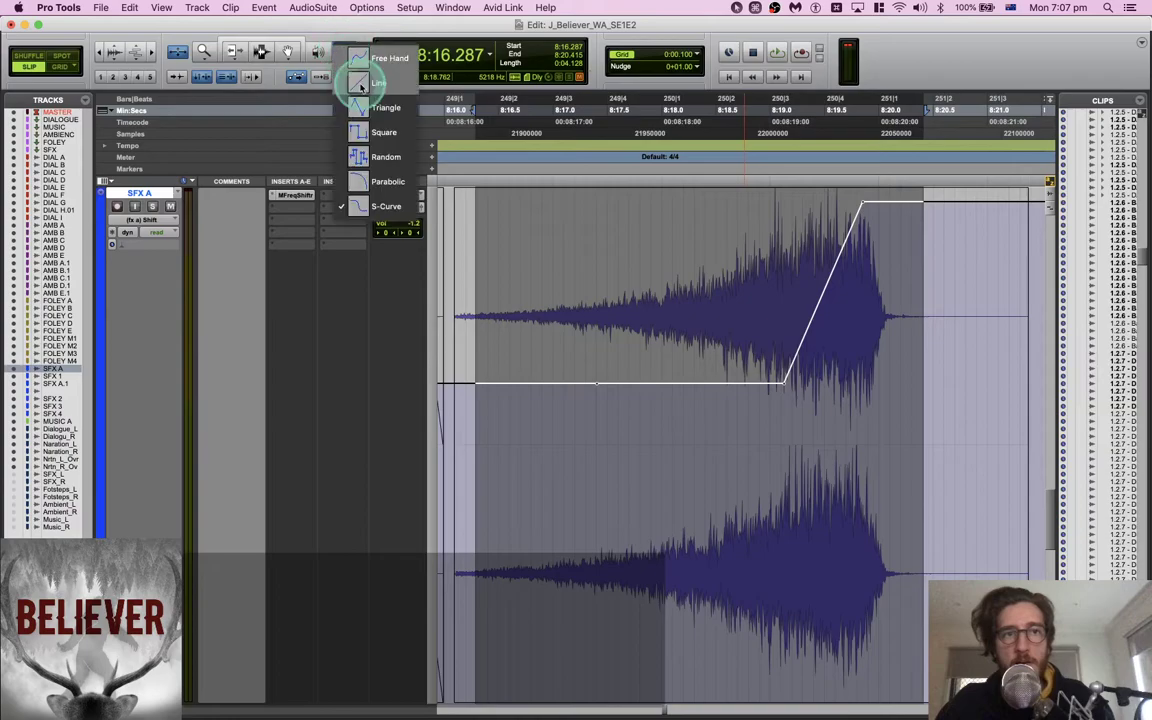
pyautogui.click(380, 181)
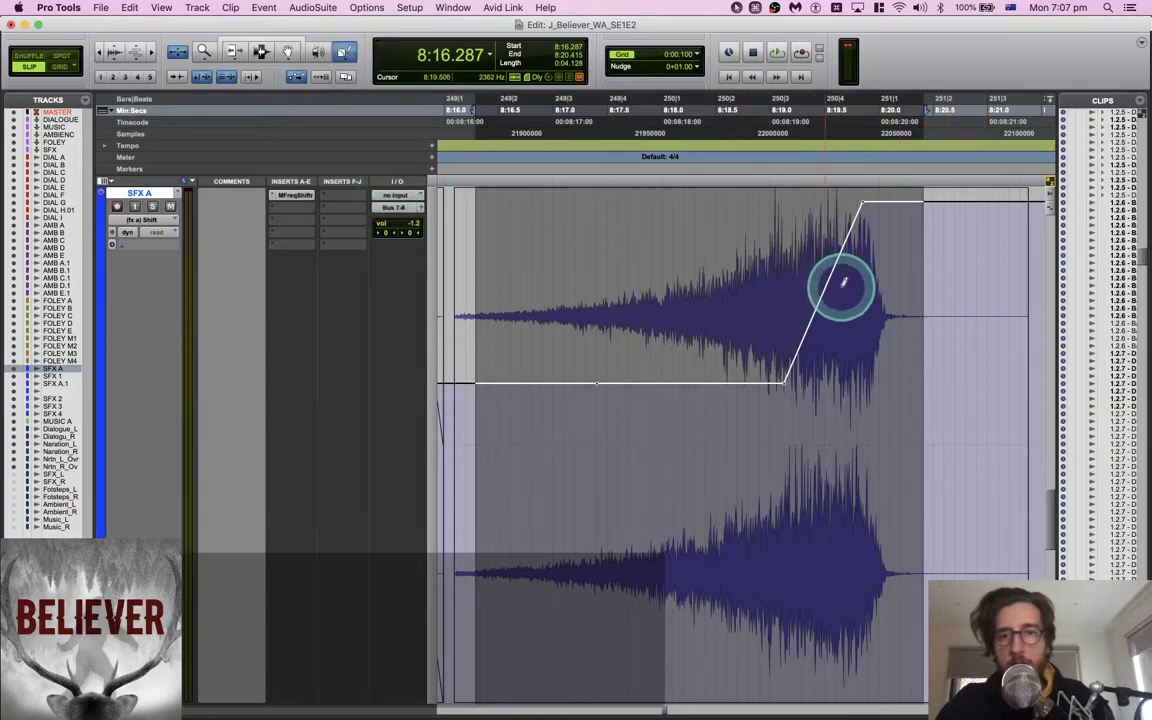
pyautogui.press('alt')
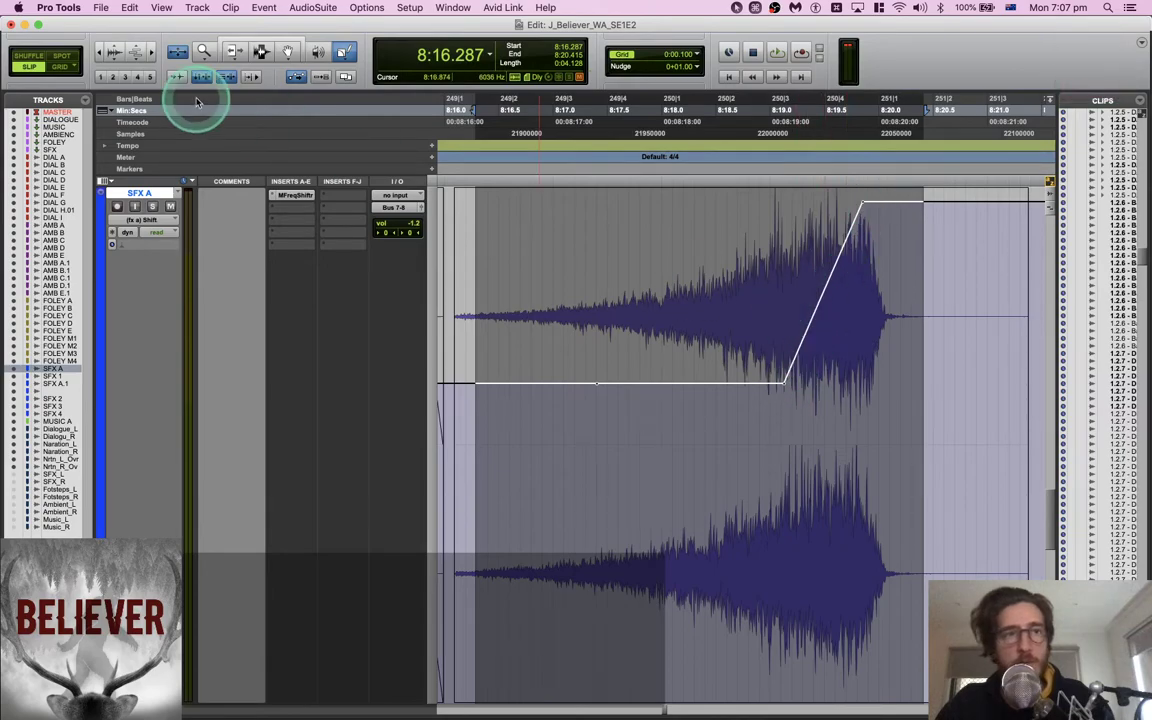
pyautogui.click(340, 57)
pyautogui.click(372, 83)
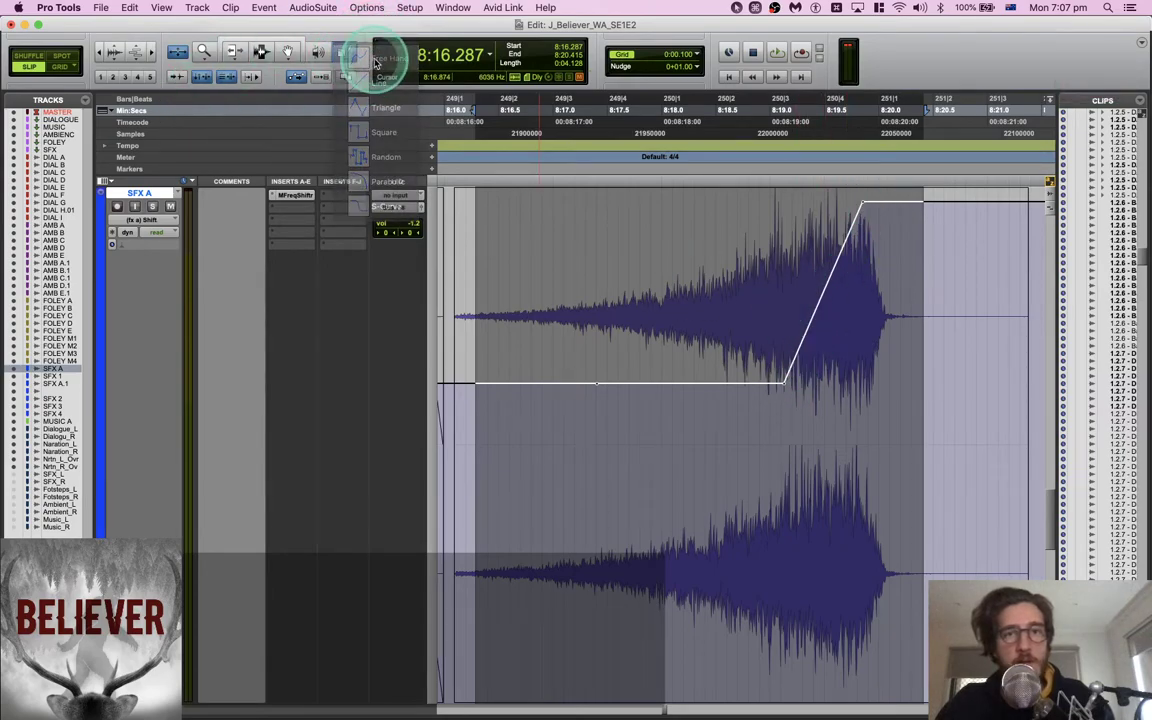
pyautogui.press('super')
pyautogui.moveTo(787, 377)
pyautogui.mouseDown()
pyautogui.moveTo(818, 347)
pyautogui.moveTo(877, 211)
pyautogui.mouseUp()
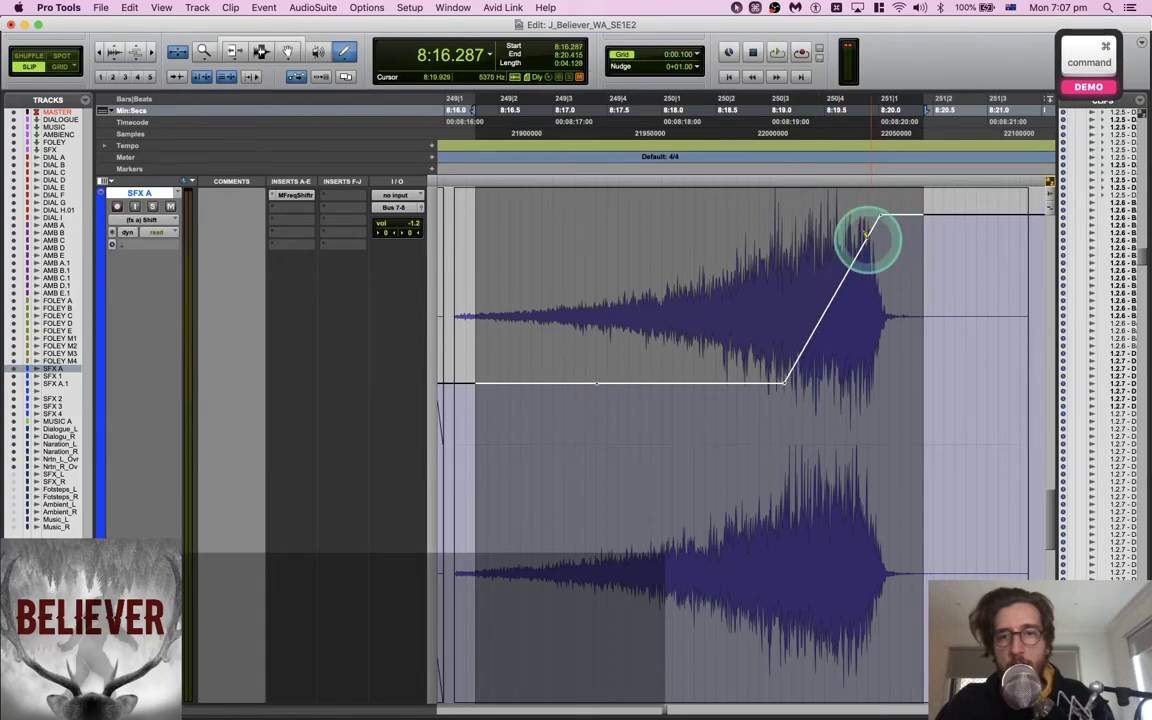
pyautogui.press('super+z')
# Draw a freehand Shift automation curve on SFX A rising from about 8:19.1 to 8:20.0, and audition it
pyautogui.moveTo(787, 378)
pyautogui.mouseDown()
pyautogui.moveTo(838, 329)
pyautogui.moveTo(877, 206)
pyautogui.moveTo(887, 206)
pyautogui.mouseUp()
pyautogui.press('space')
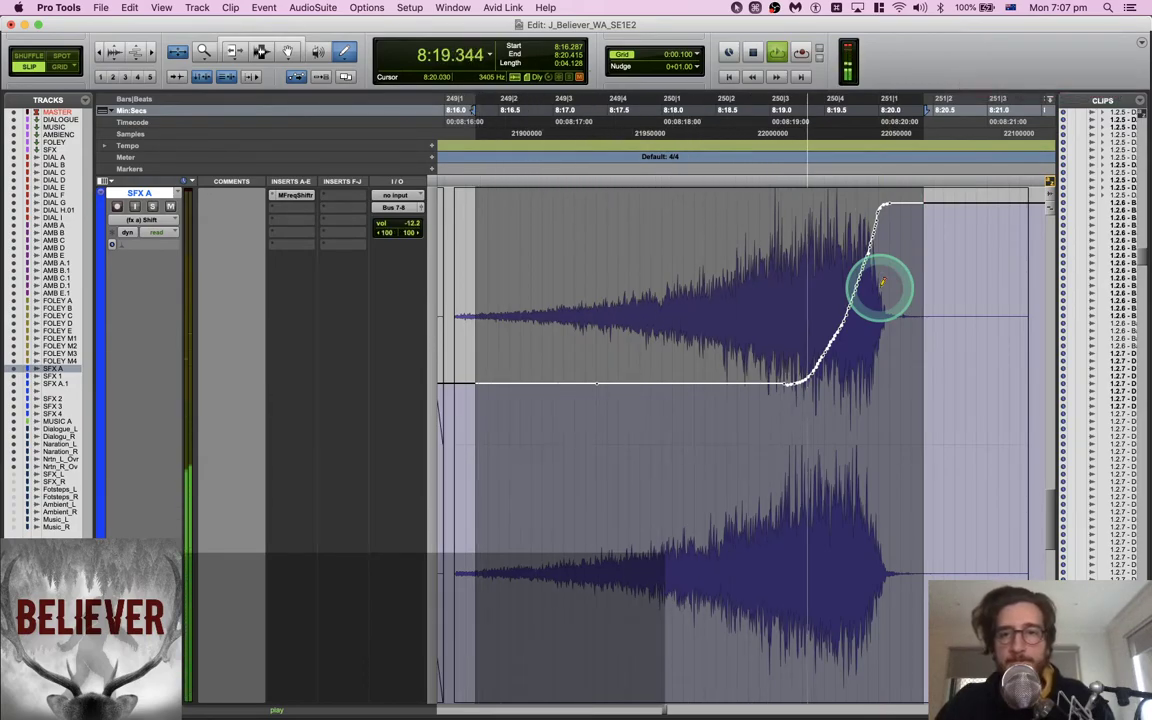
pyautogui.press('space')
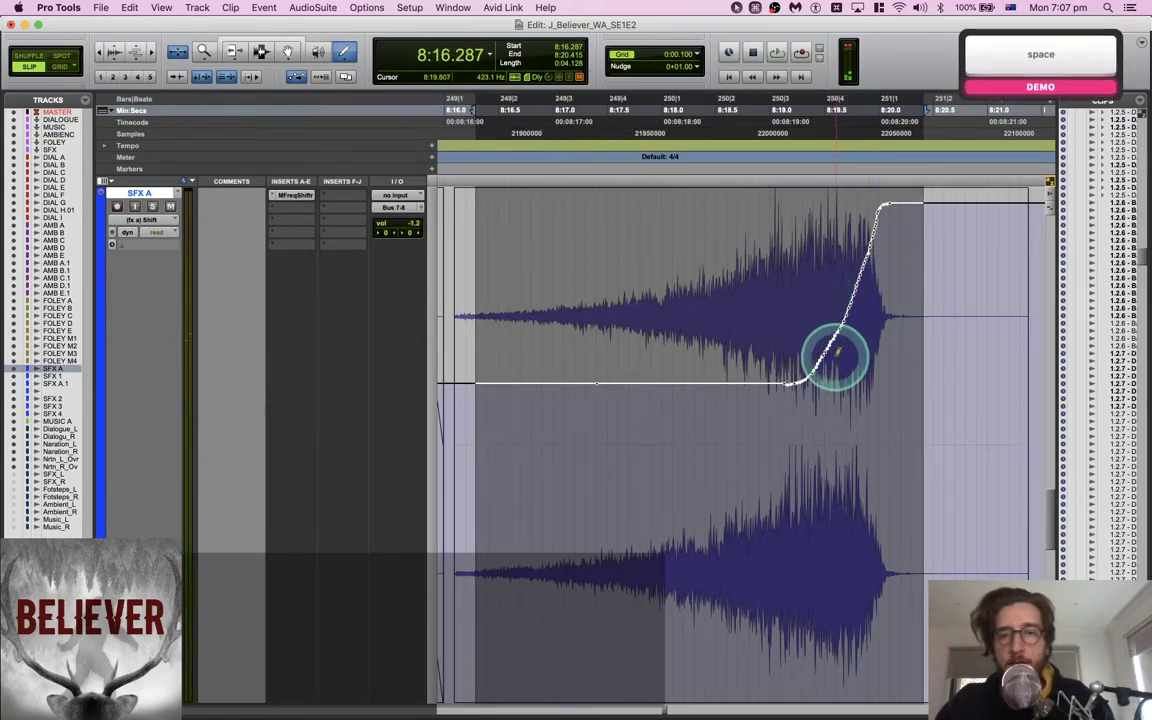
# Redraw the Shift curve as a slower rise reaching about 8:20.6, and add a sharp peak near 8:19.8, auditioning the results
pyautogui.moveTo(843, 350)
pyautogui.mouseDown()
pyautogui.moveTo(884, 267)
pyautogui.moveTo(951, 231)
pyautogui.mouseUp()
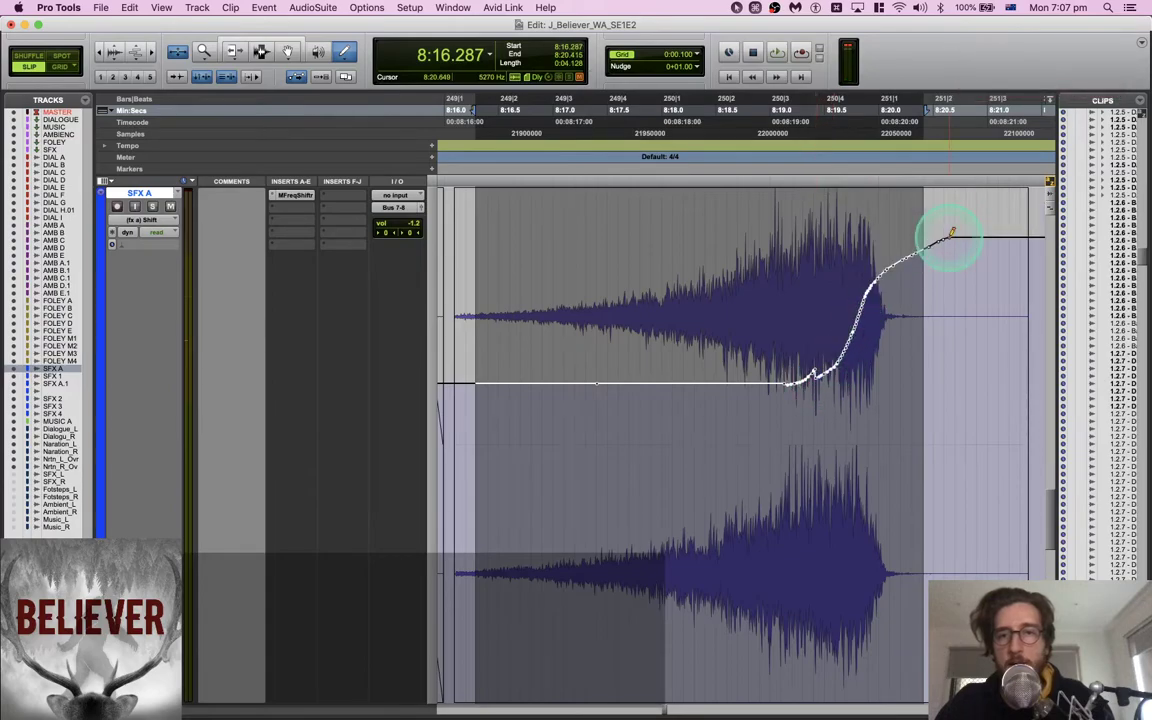
pyautogui.press('space')
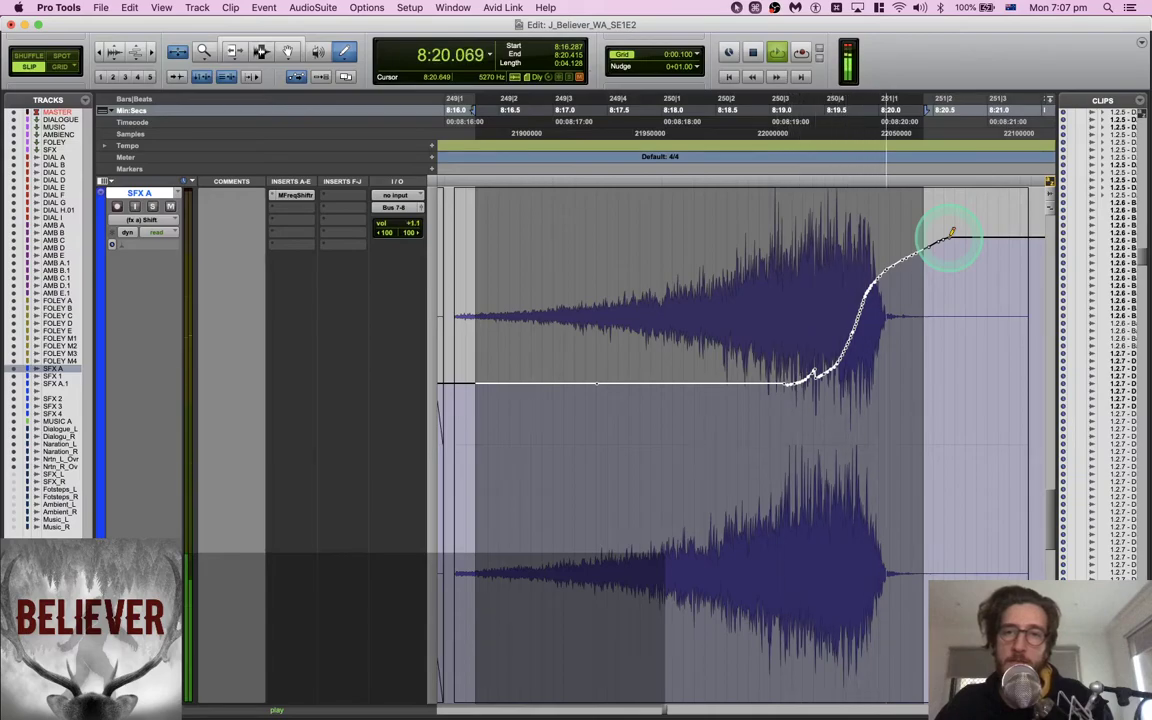
pyautogui.press('space')
pyautogui.moveTo(866, 322)
pyautogui.mouseDown()
pyautogui.moveTo(805, 378)
pyautogui.moveTo(869, 154)
pyautogui.mouseUp()
pyautogui.press('space')
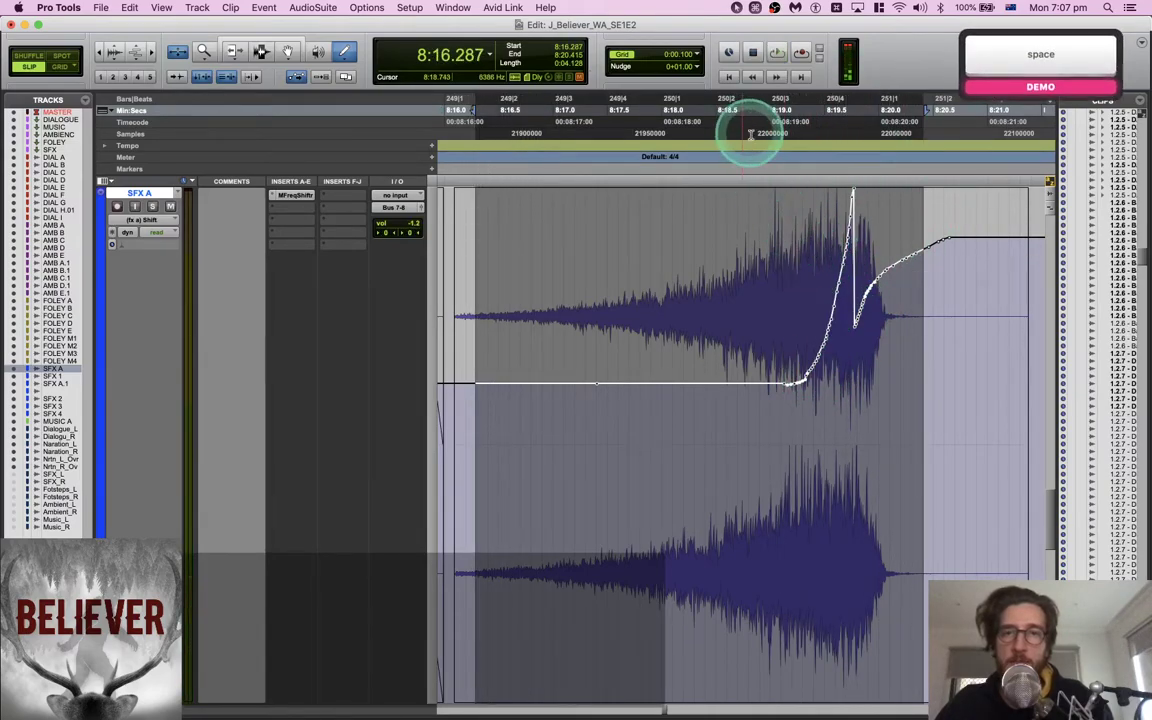
# Set the playback start to 8:18.964 and redraw the Shift curve climbing steeply to the maximum and holding until about 8:20.6
pyautogui.click(765, 136)
pyautogui.press('space')
pyautogui.moveTo(798, 383)
pyautogui.mouseDown()
pyautogui.moveTo(853, 183)
pyautogui.moveTo(959, 154)
pyautogui.mouseUp()
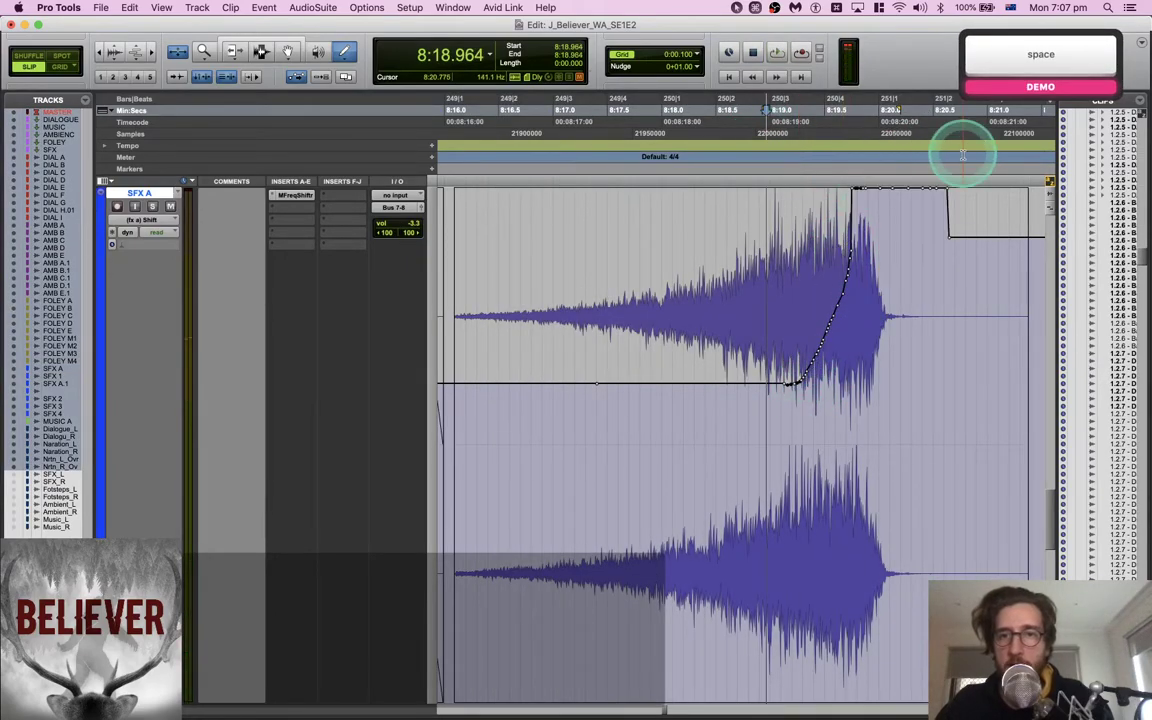
pyautogui.press('space')
# Redraw the Shift rise more gently from about 8:19.2, levelling off between about 8:20.0 and 8:20.3, and audition the versions
pyautogui.press('space')
pyautogui.moveTo(792, 386)
pyautogui.mouseDown()
pyautogui.moveTo(856, 244)
pyautogui.moveTo(930, 207)
pyautogui.mouseUp()
pyautogui.press('space')
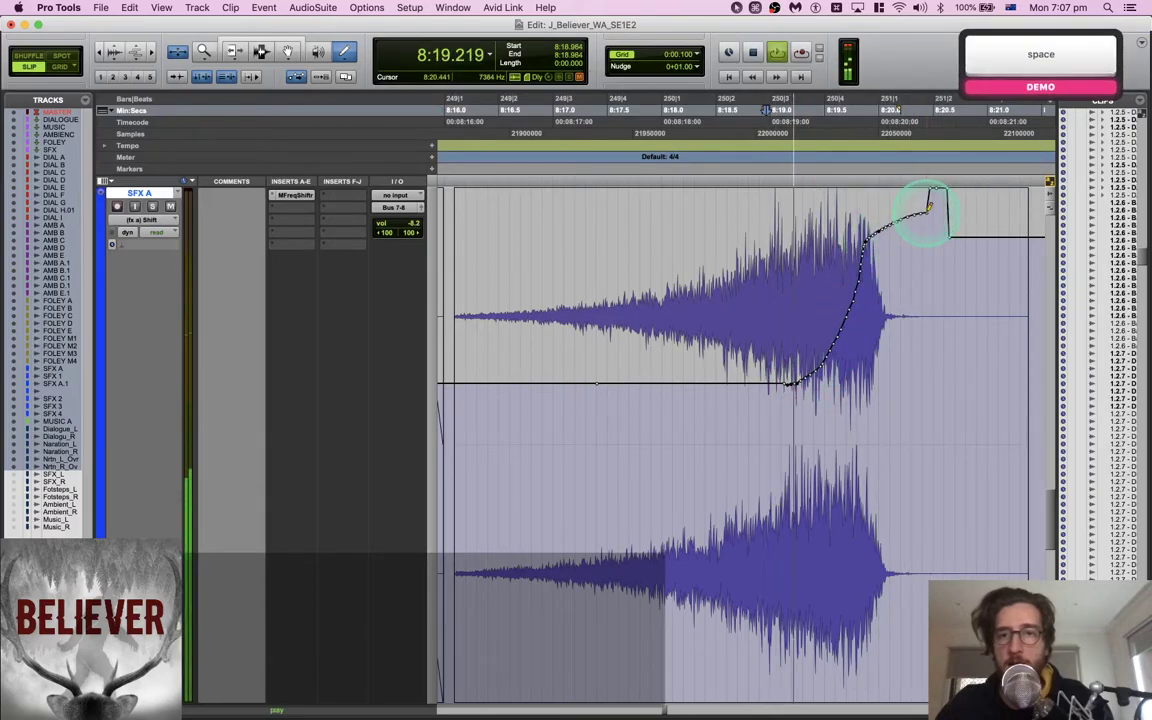
pyautogui.press('space')
pyautogui.moveTo(818, 368)
pyautogui.mouseDown()
pyautogui.moveTo(861, 265)
pyautogui.moveTo(905, 244)
pyautogui.moveTo(910, 255)
pyautogui.mouseUp()
pyautogui.press('space')
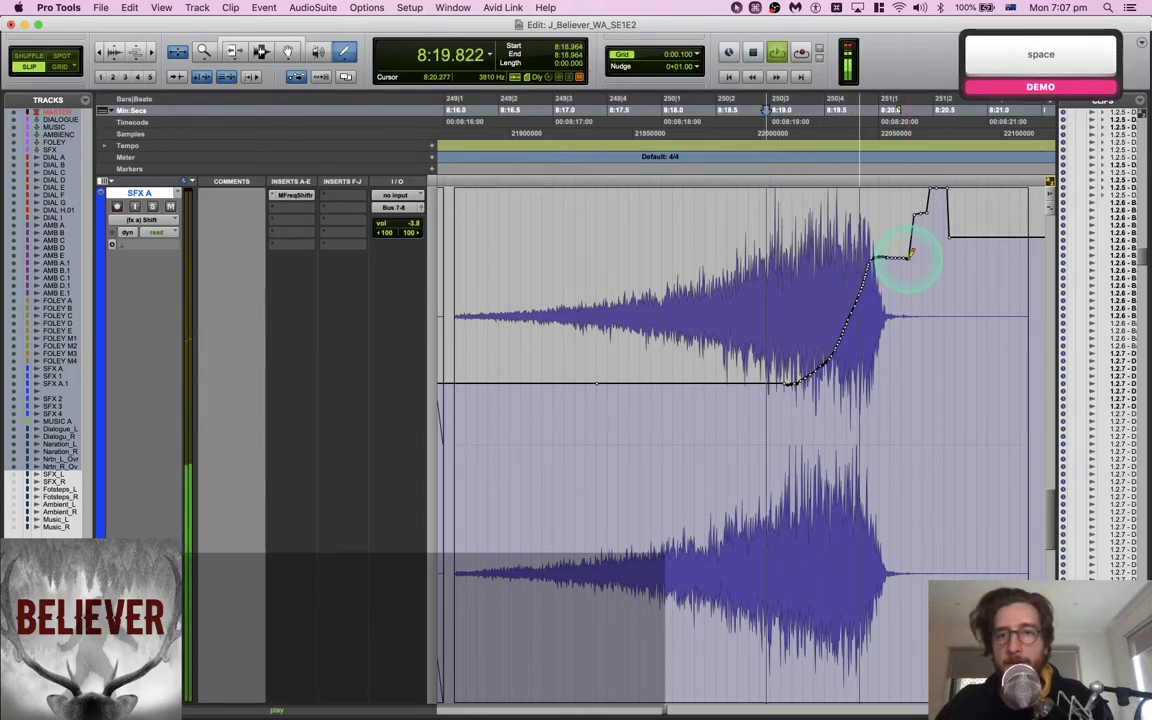
pyautogui.press('space')
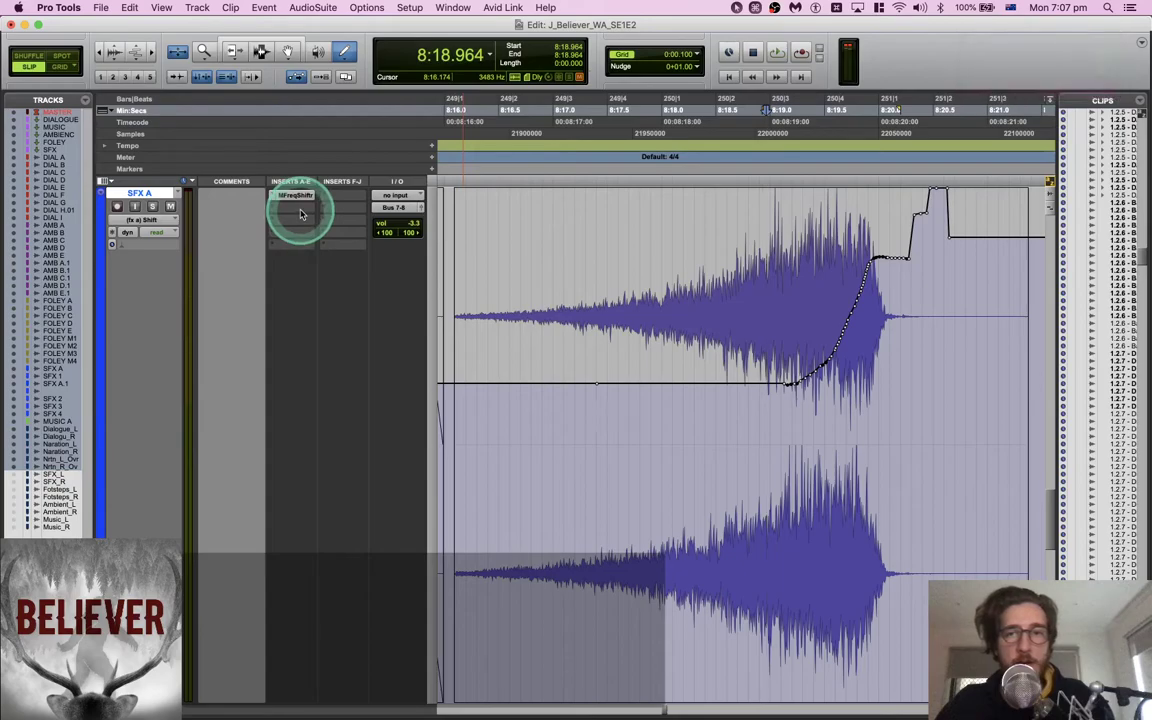
# Add a Shift automation breakpoint on SFX A at about 8:21.9, past the end of the long clip
pyautogui.scroll(3, 618, 327)
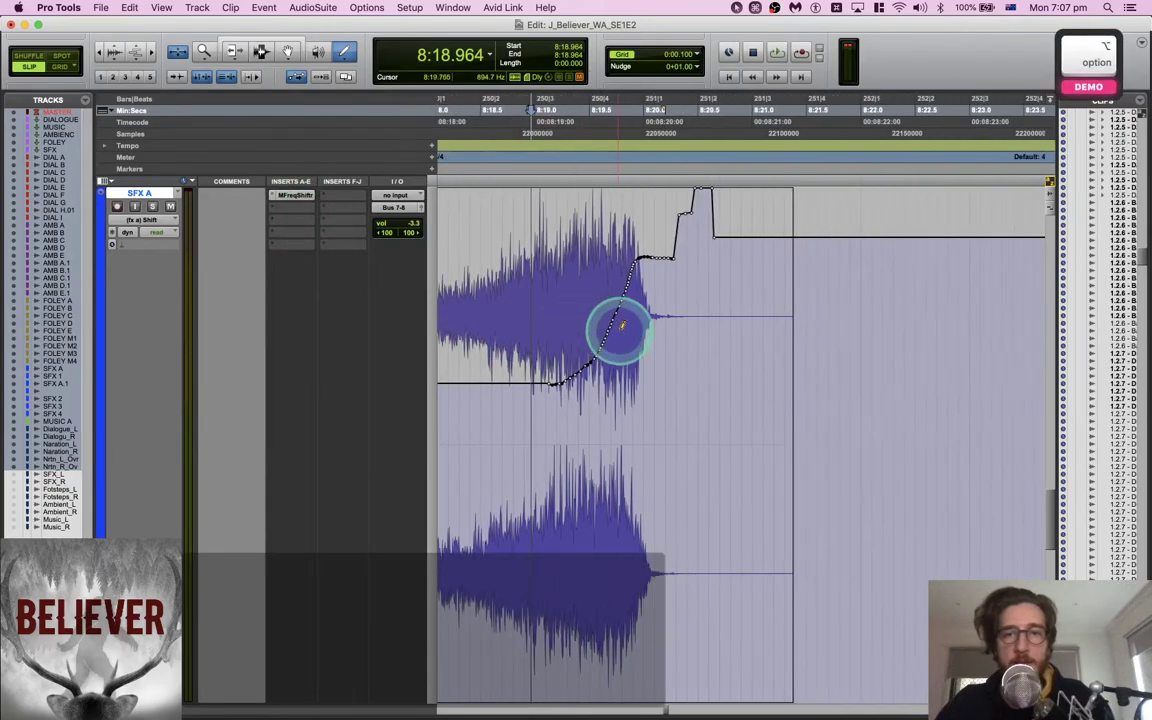
pyautogui.click(850, 248)
pyautogui.hscroll(-3, 354, 244)
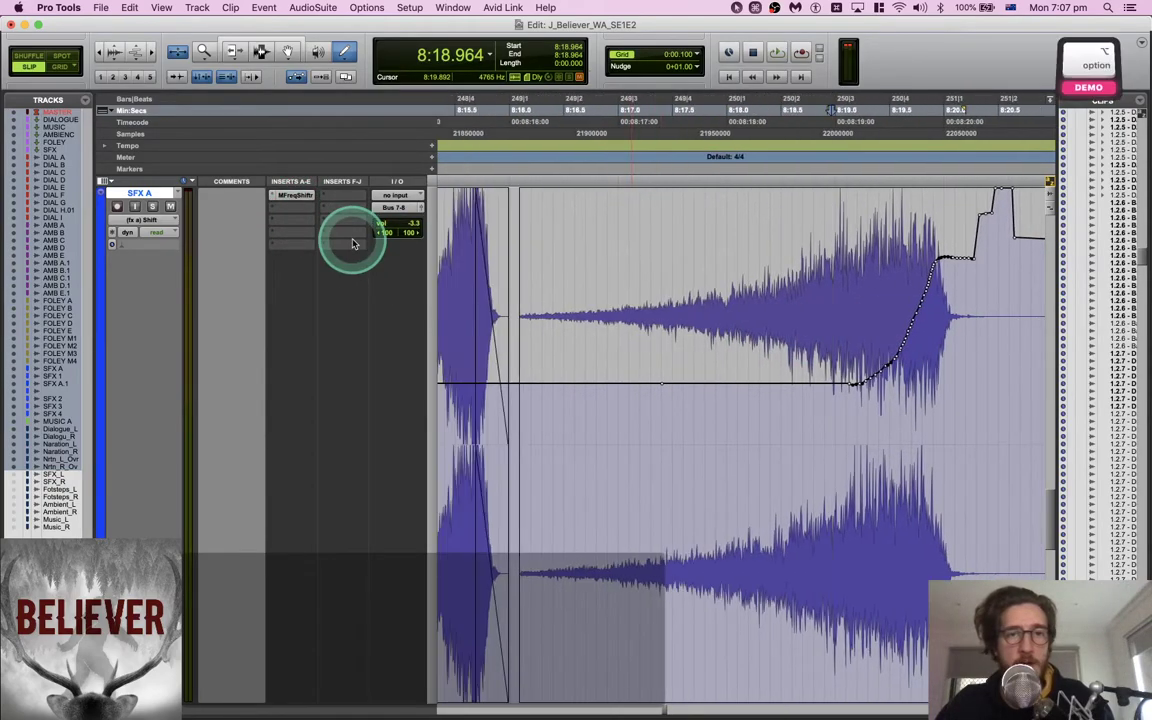
pyautogui.scroll(-2, 355, 244)
pyautogui.scroll(1, 355, 244)
# Enable automation for MFreqShifter's Dry/Wet parameter and display the Dry/Wet automation on SFX A
pyautogui.click(295, 195)
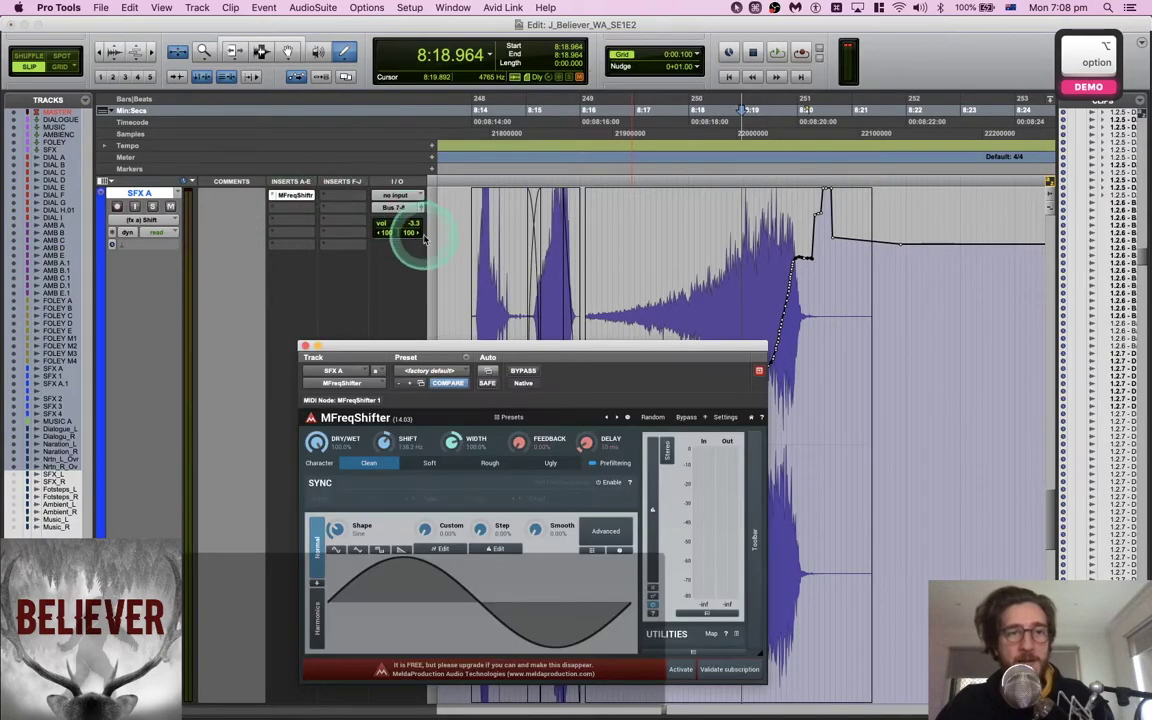
pyautogui.keyDown('ctrl'); pyautogui.keyDown('alt'); pyautogui.keyDown('super'); pyautogui.click(320, 441); pyautogui.keyUp('super'); pyautogui.keyUp('alt'); pyautogui.keyUp('ctrl')
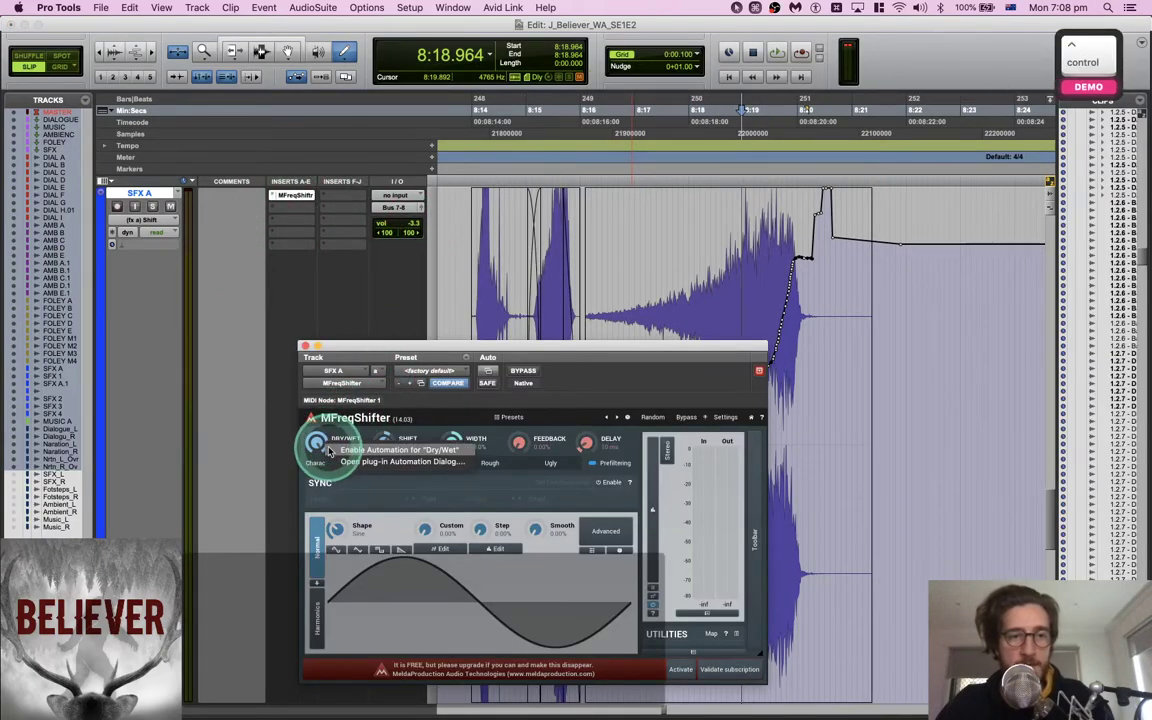
pyautogui.click(333, 452)
pyautogui.moveTo(168, 221); pyautogui.dragTo(233, 230)
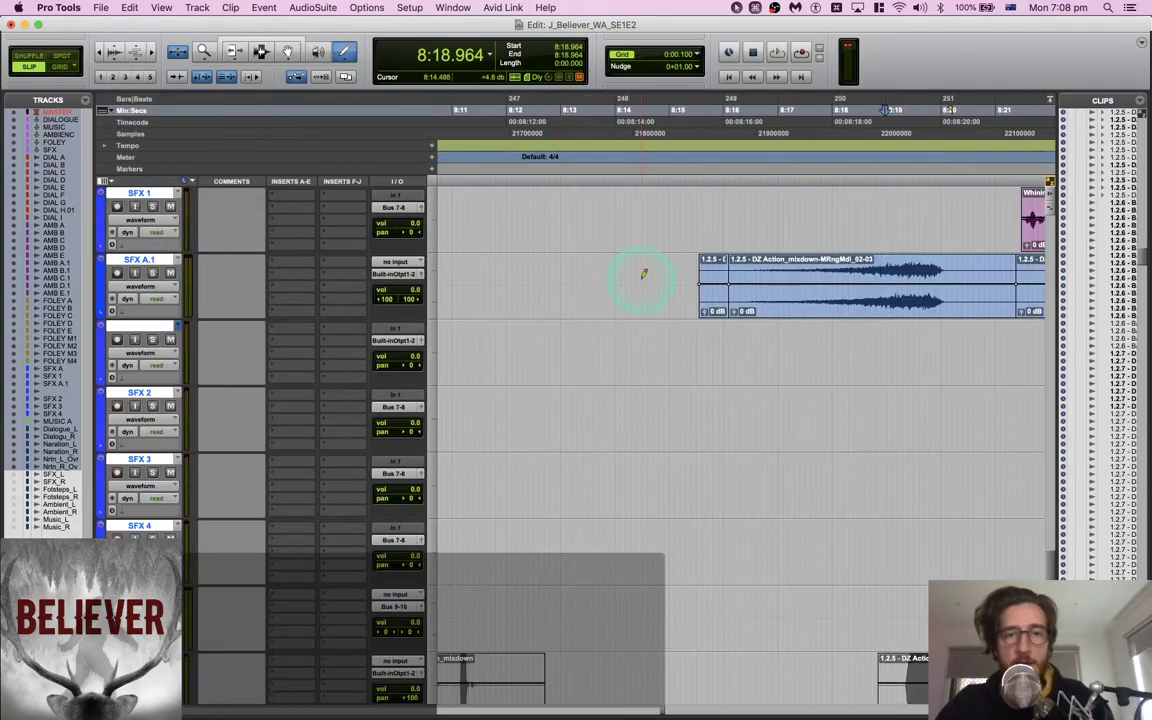
# Draw Dry/Wet automation on SFX A that jumps to nearly 100% at about 8:16.1, where the long reversed clip starts
pyautogui.hscroll(4, 644, 275)
pyautogui.scroll(6, 644, 275)
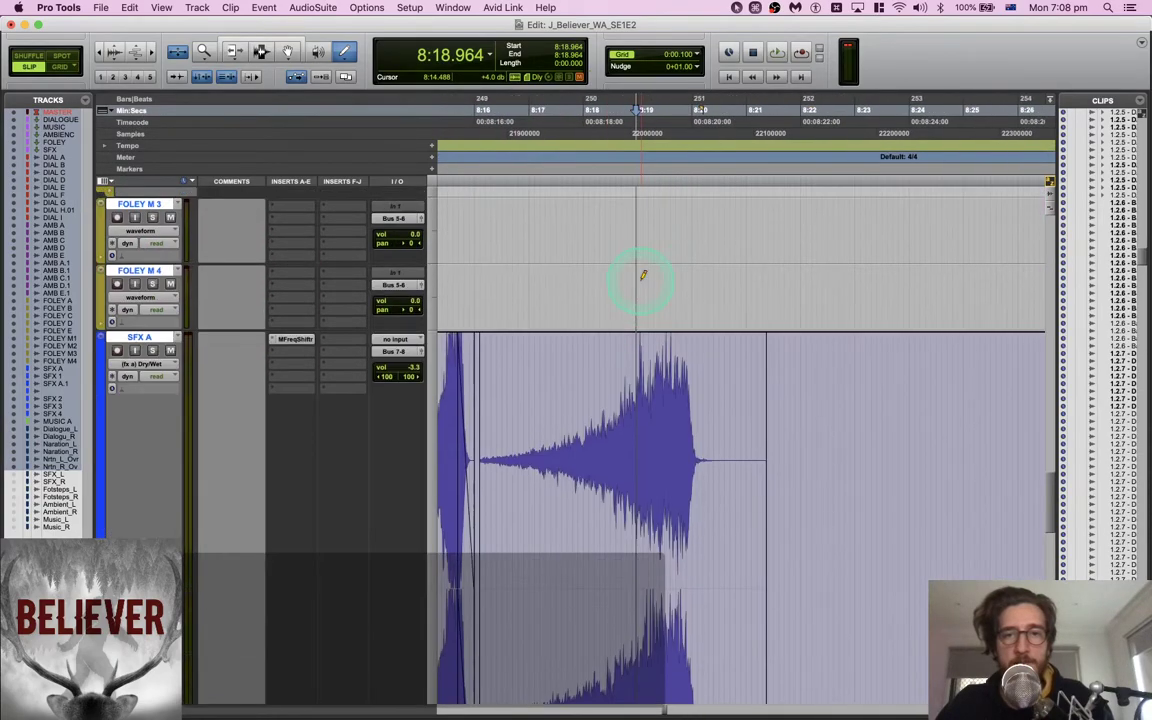
pyautogui.scroll(-3, 644, 275)
pyautogui.hscroll(-1, 643, 276)
pyautogui.moveTo(643, 278)
pyautogui.mouseDown()
pyautogui.moveTo(877, 180)
pyautogui.moveTo(861, 188)
pyautogui.moveTo(910, 180)
pyautogui.moveTo(736, 202)
pyautogui.moveTo(751, 193)
pyautogui.moveTo(758, 540)
pyautogui.moveTo(746, 699)
pyautogui.moveTo(691, 435)
pyautogui.mouseUp()
pyautogui.hscroll(-4, 736, 202)
pyautogui.hscroll(-2, 691, 435)
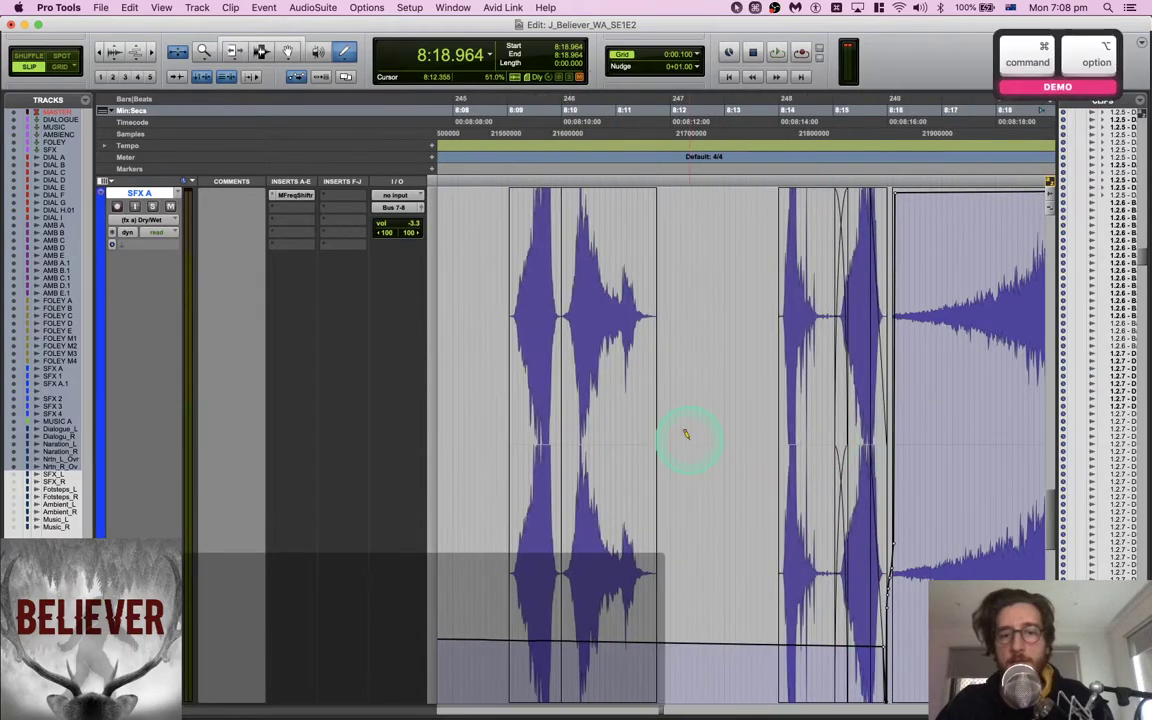
# Try to redraw the Dry/Wet automation lower before the long reversed clip, and undo the change
pyautogui.scroll(-2, 691, 438)
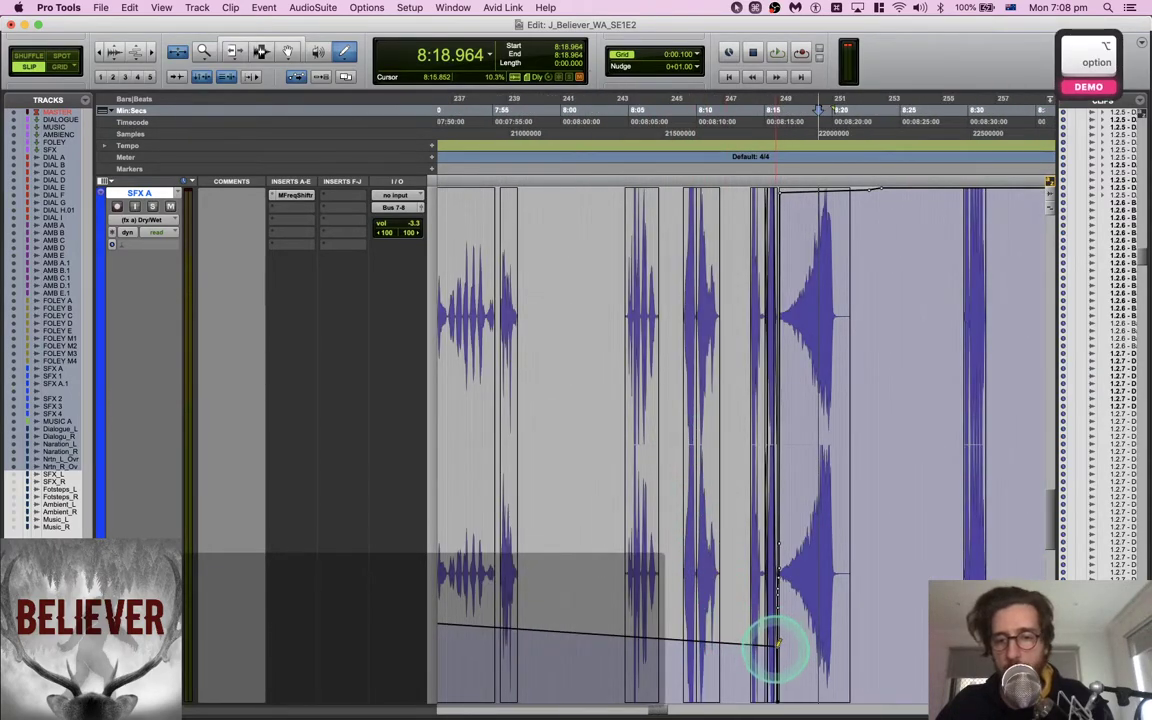
pyautogui.moveTo(776, 645)
pyautogui.mouseDown()
pyautogui.moveTo(442, 708)
pyautogui.moveTo(535, 689)
pyautogui.mouseUp()
pyautogui.hscroll(4, 859, 596)
pyautogui.hscroll(-3, 859, 596)
pyautogui.scroll(-6, 859, 596)
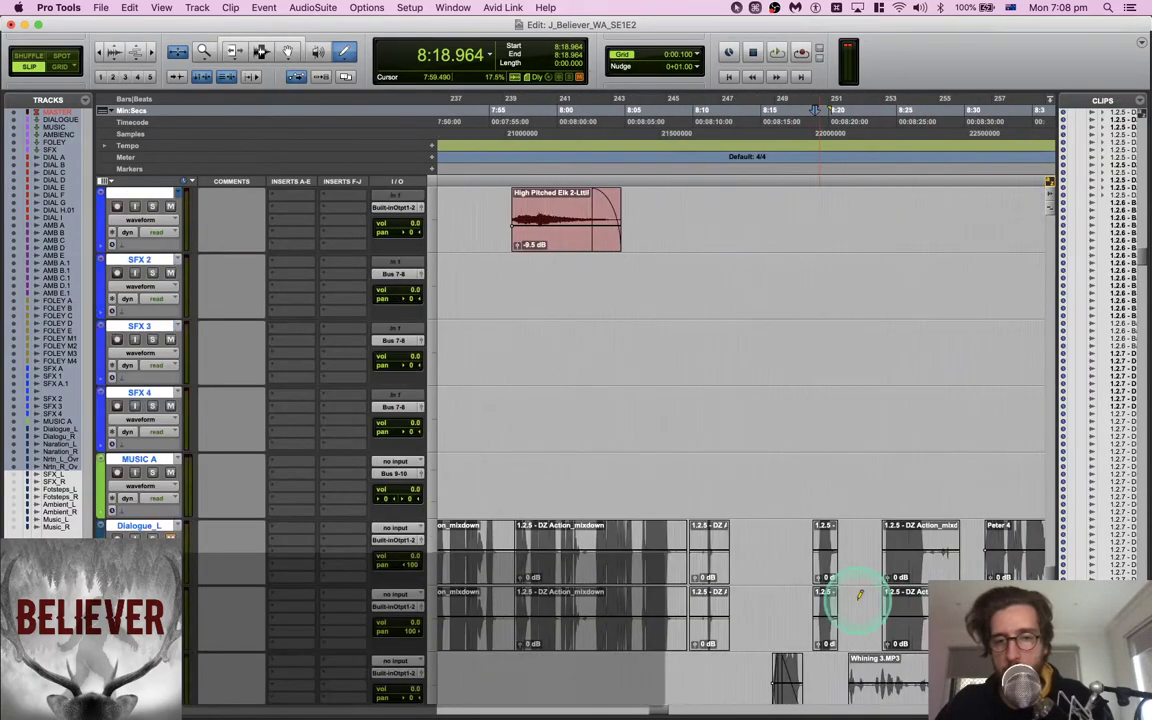
pyautogui.press('super+z')
pyautogui.scroll(6, 859, 596)
pyautogui.scroll(-1, 859, 596)
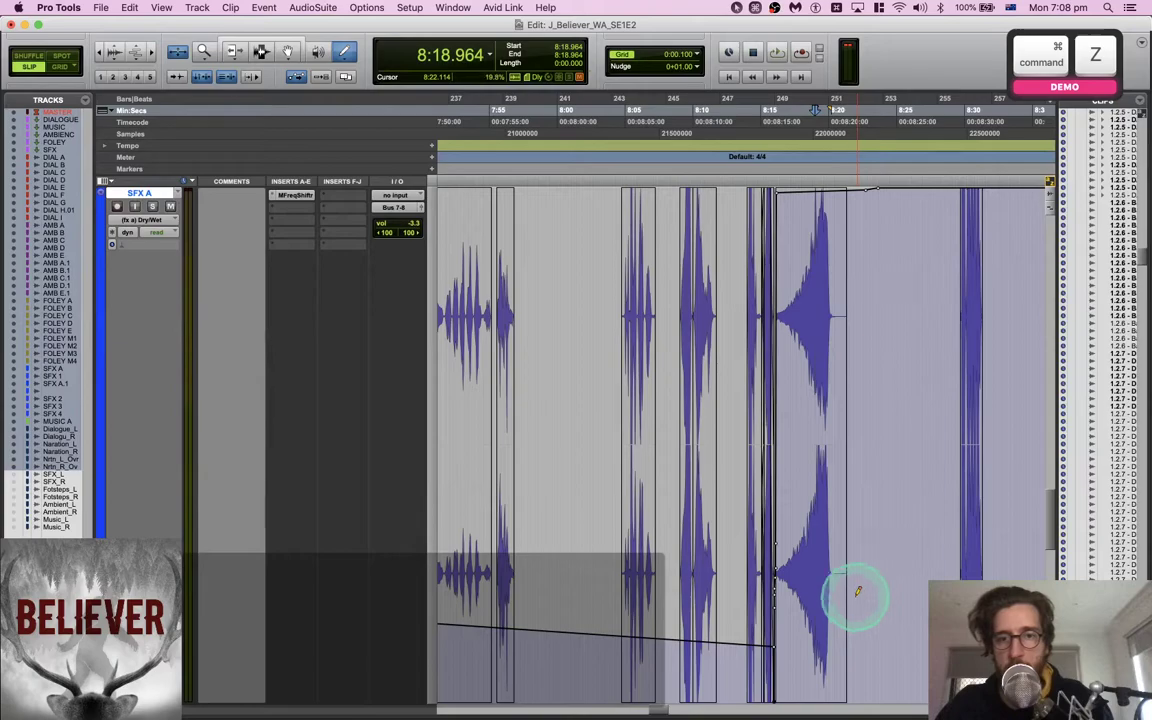
# Switch to the Smart tool and lower the Dry/Wet automation before the long reversed clip to 0%
pyautogui.press('super+7')
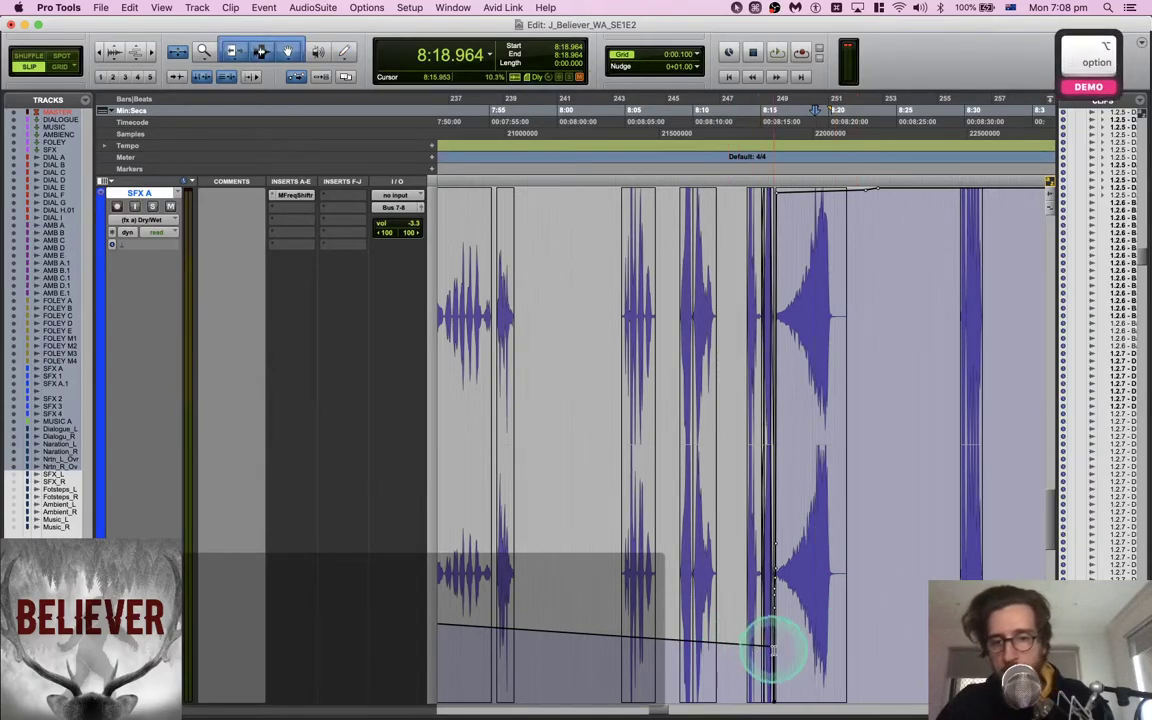
pyautogui.keyDown('alt'); pyautogui.click(774, 648); pyautogui.keyUp('alt')
pyautogui.scroll(-6, 692, 616)
pyautogui.hscroll(-4, 692, 616)
pyautogui.hscroll(2, 694, 616)
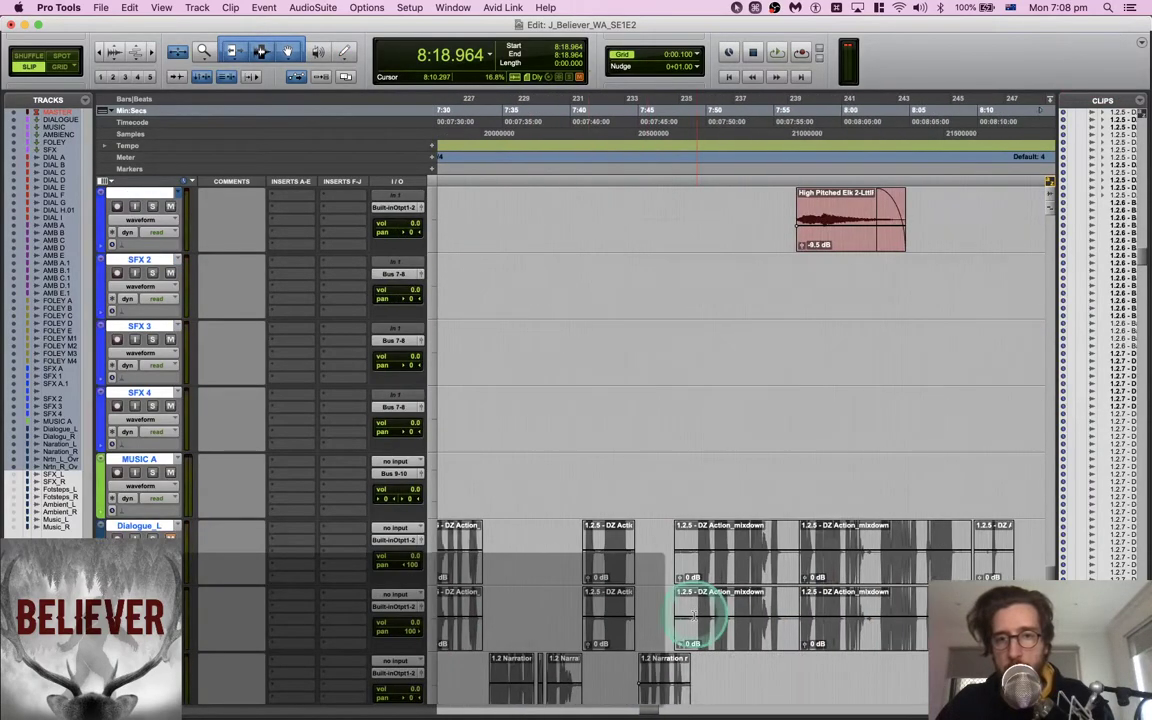
pyautogui.press('super+z')
pyautogui.press('alt')
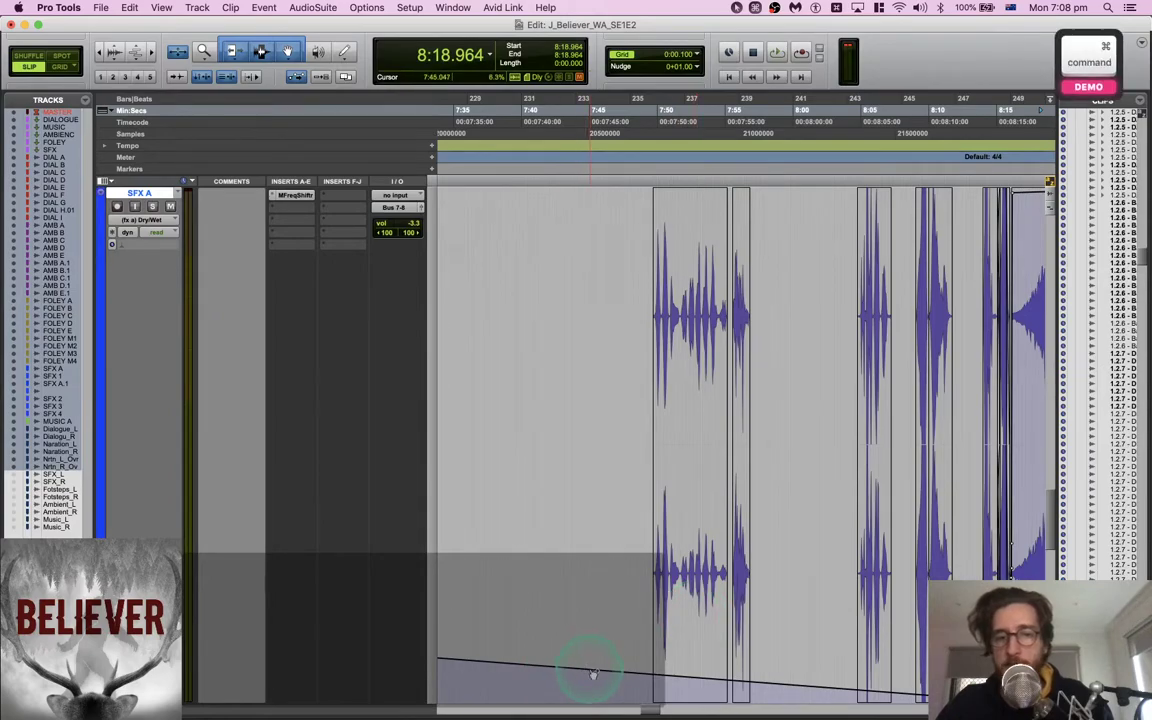
pyautogui.hscroll(6, 660, 572)
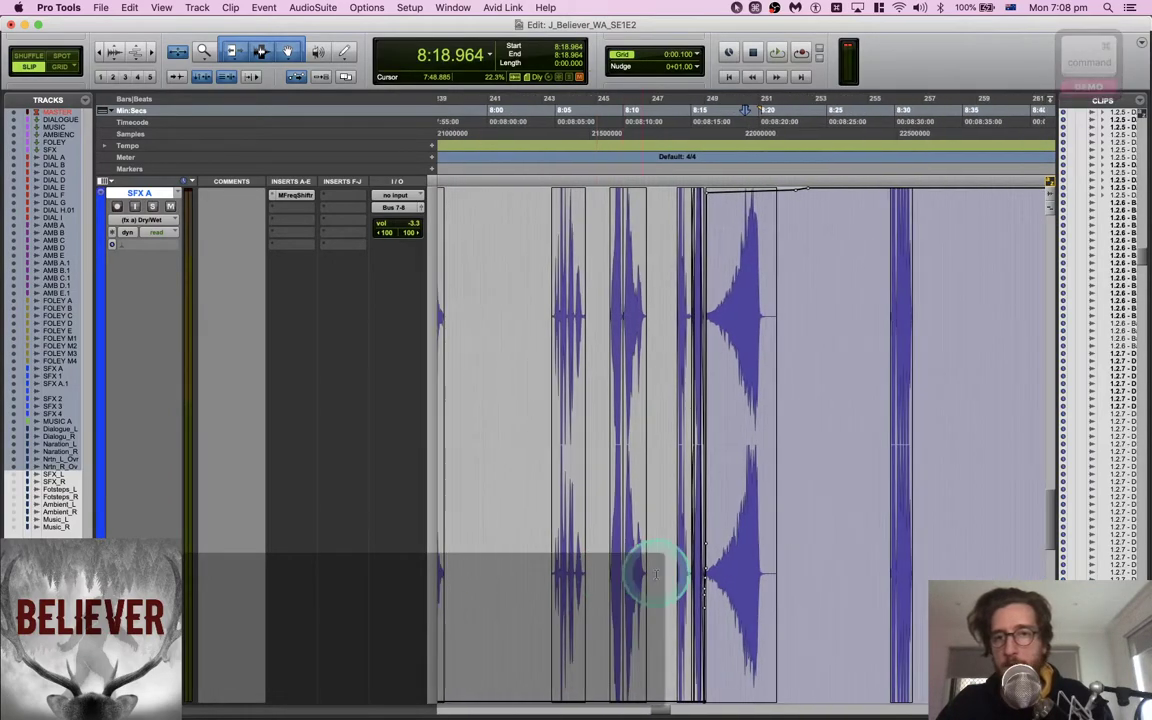
# Drop the Dry/Wet automation to 0% after the long clip, from about 8:22.7, and play from 8:16.256
pyautogui.hscroll(3, 655, 572)
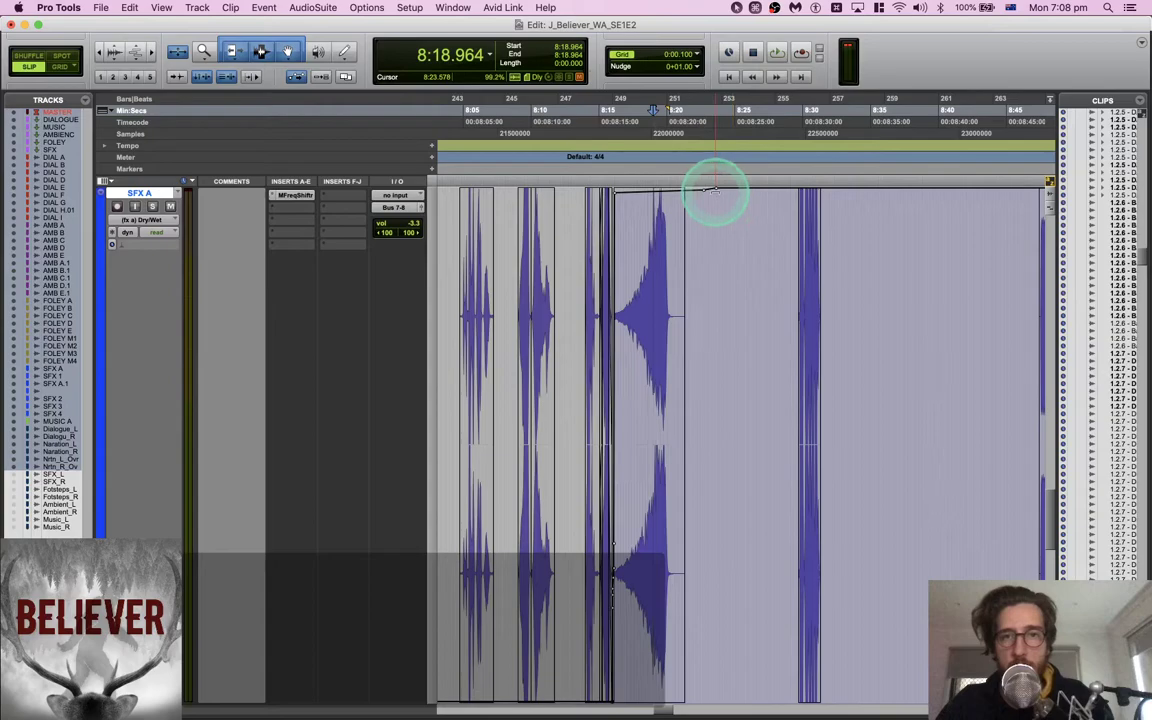
pyautogui.moveTo(718, 192); pyautogui.dragTo(698, 712)
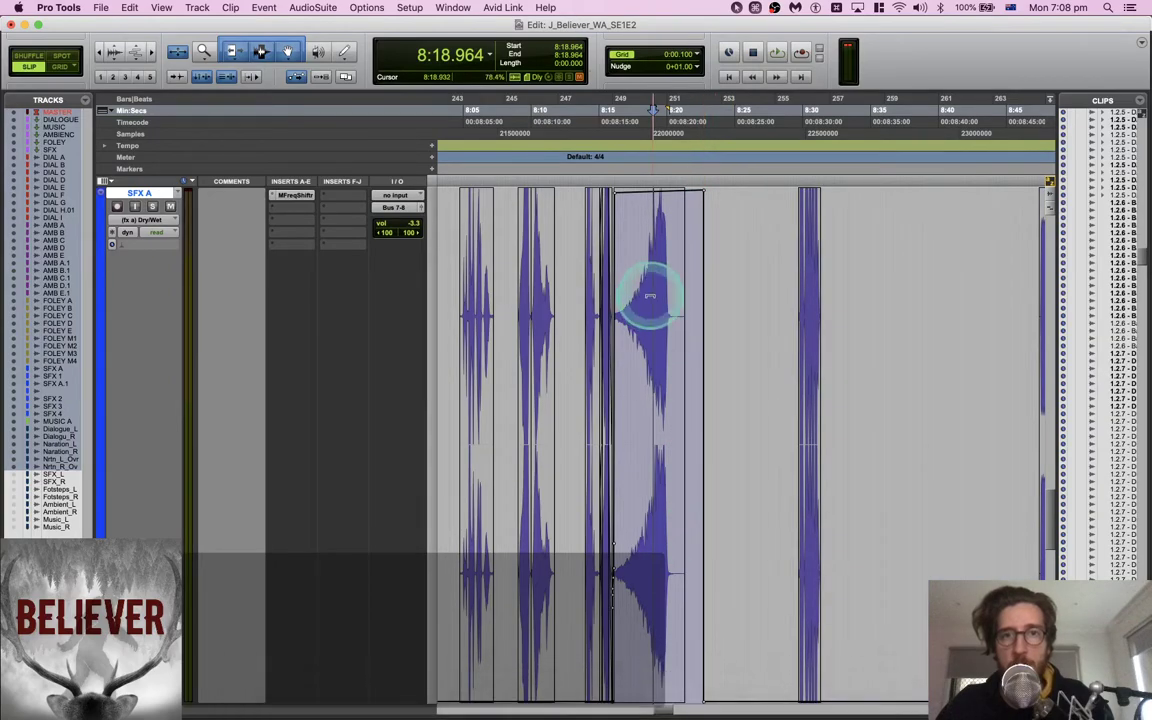
pyautogui.click(617, 135)
pyautogui.press('space')
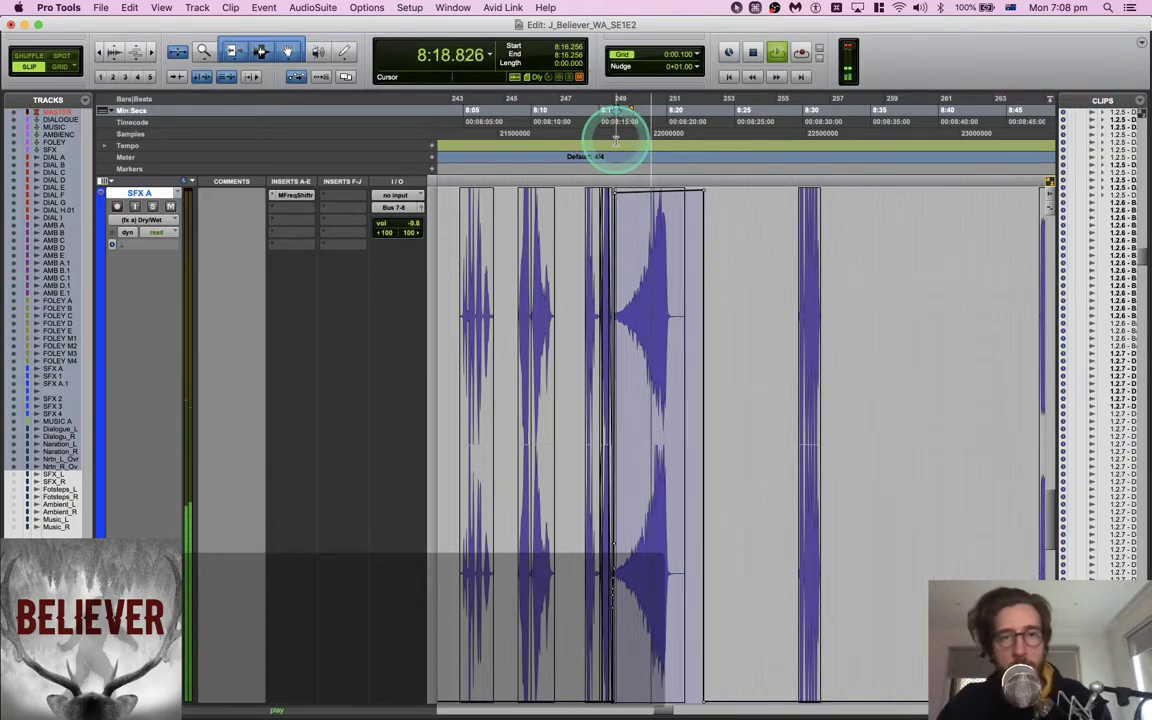
pyautogui.press('space')
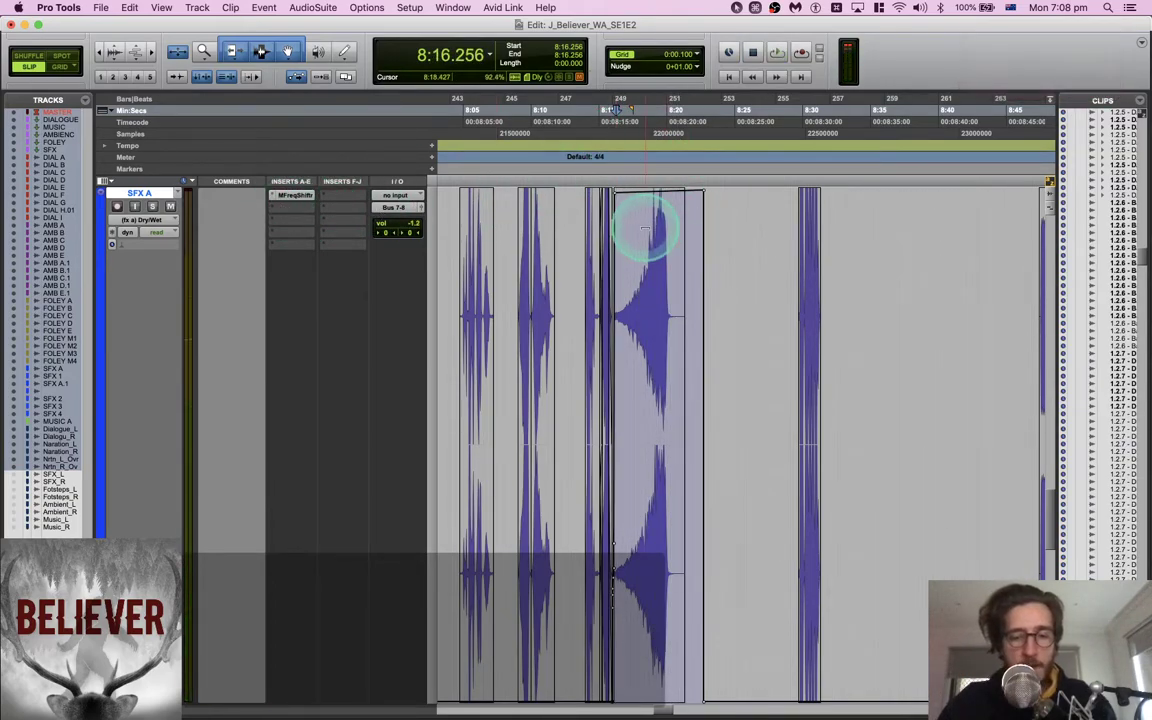
# Switch the SFX A track view from Dry/Wet to mute and reduce the heights of all tracks
pyautogui.press('ctrl+super+Left')
pyautogui.press('ctrl+super+Left')
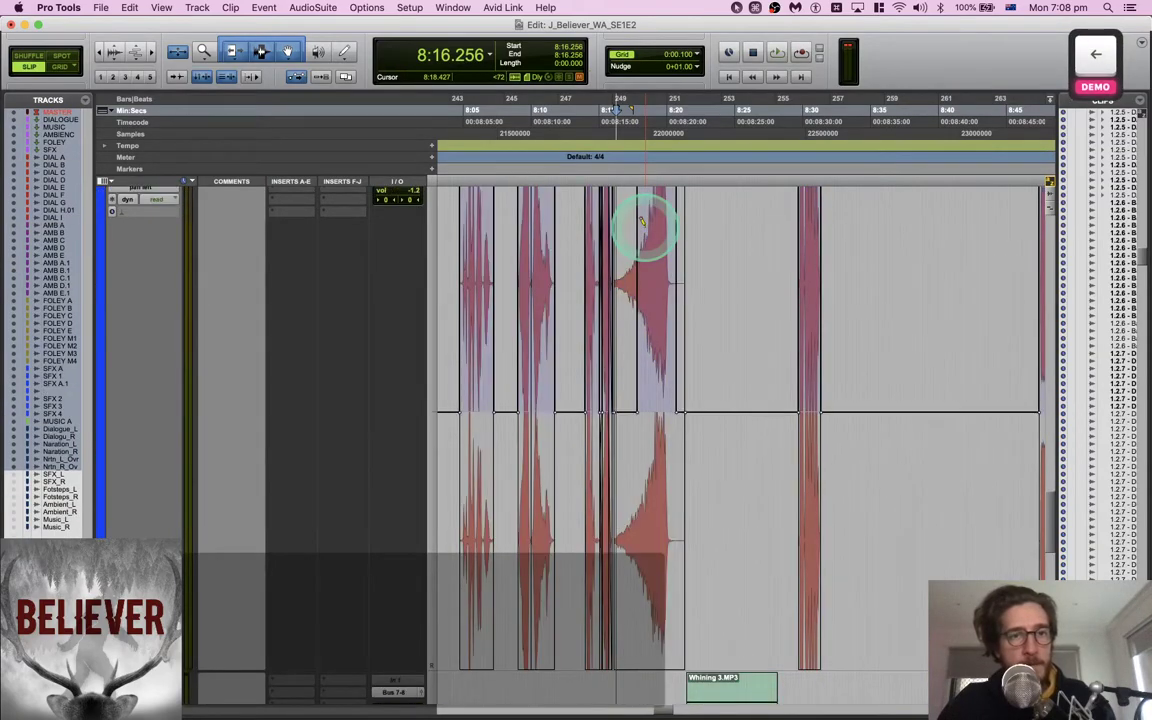
pyautogui.press('ctrl+super+Left')
pyautogui.hotkey('ctrl', 'Down')
pyautogui.hotkey('ctrl', 'Down')
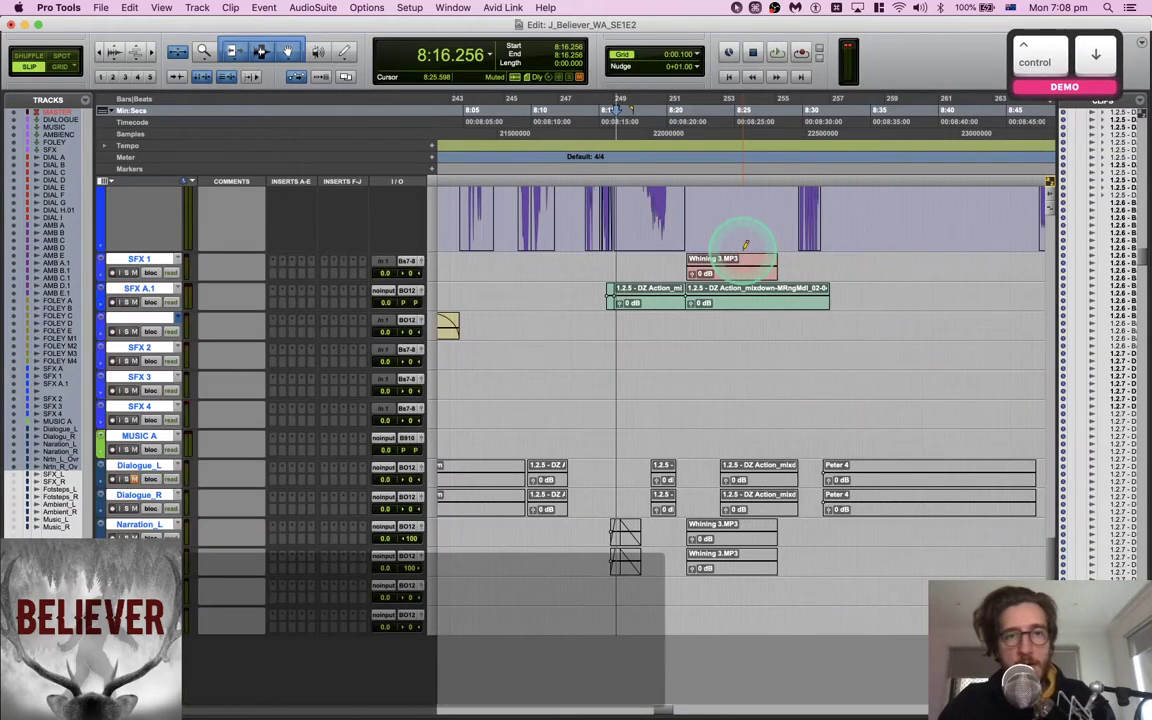
pyautogui.hotkey('ctrl', 'Down')
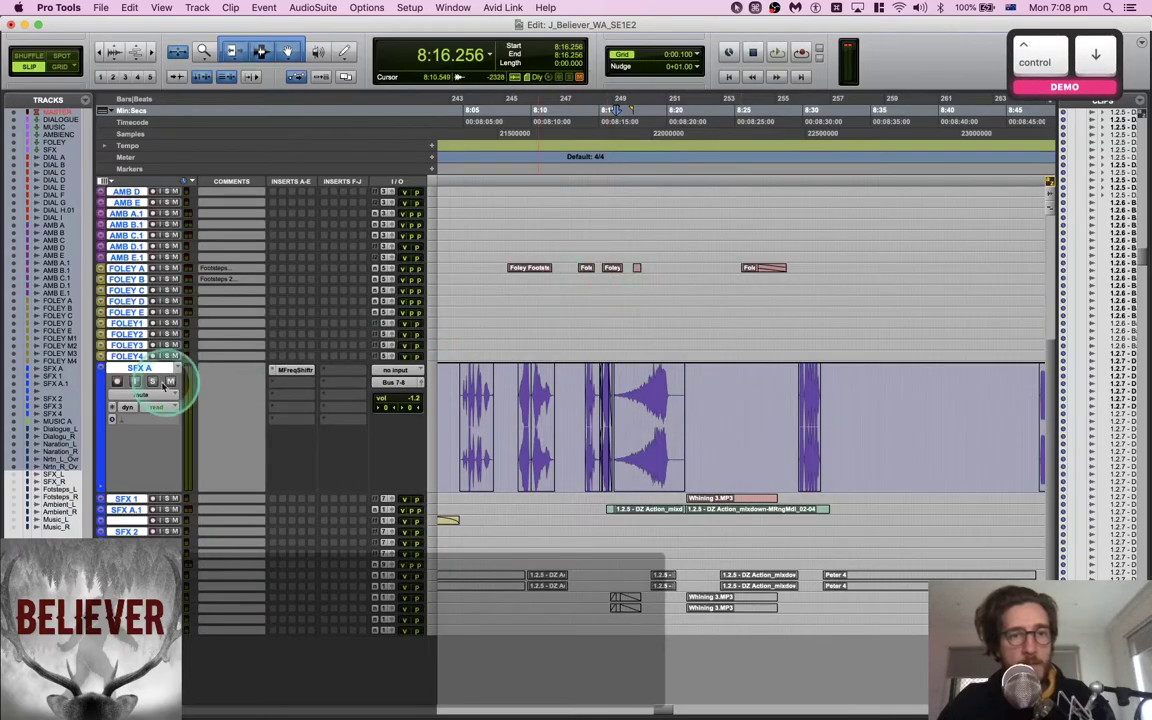
# Select only the SFX A track and reduce its height to a compact row like its neighbouring tracks
pyautogui.keyDown('alt'); pyautogui.click(148, 370); pyautogui.keyUp('alt')
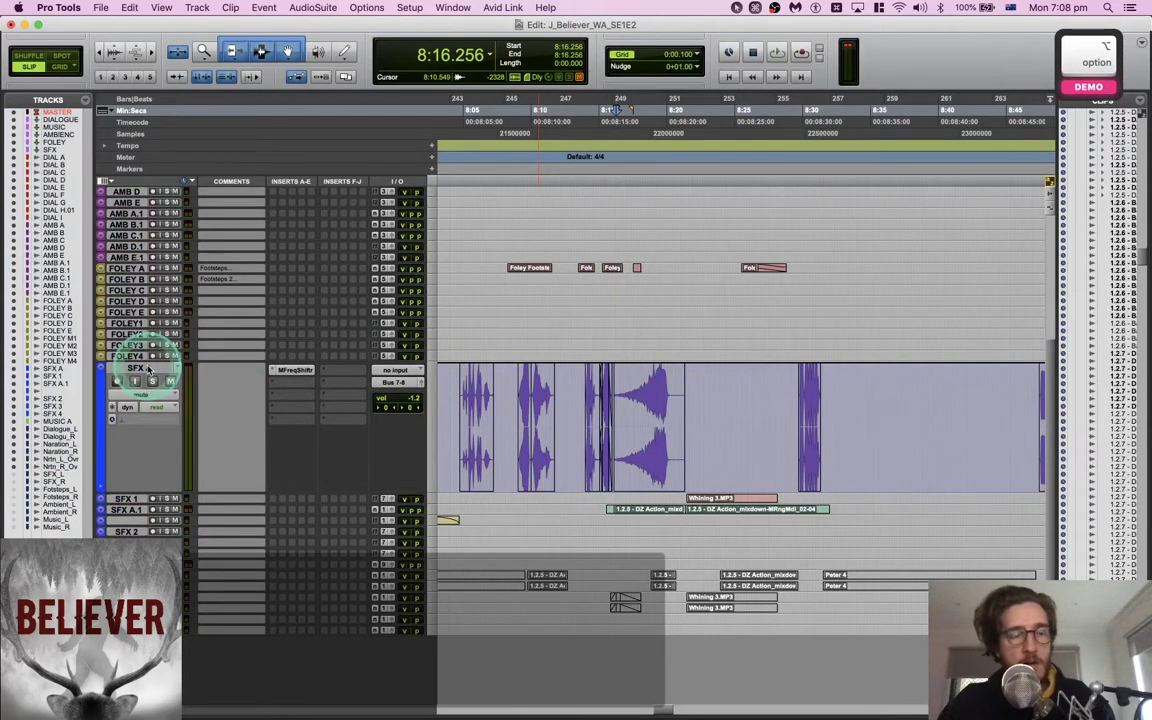
pyautogui.scroll(3, 148, 370)
pyautogui.hotkey('ctrl', 'Down')
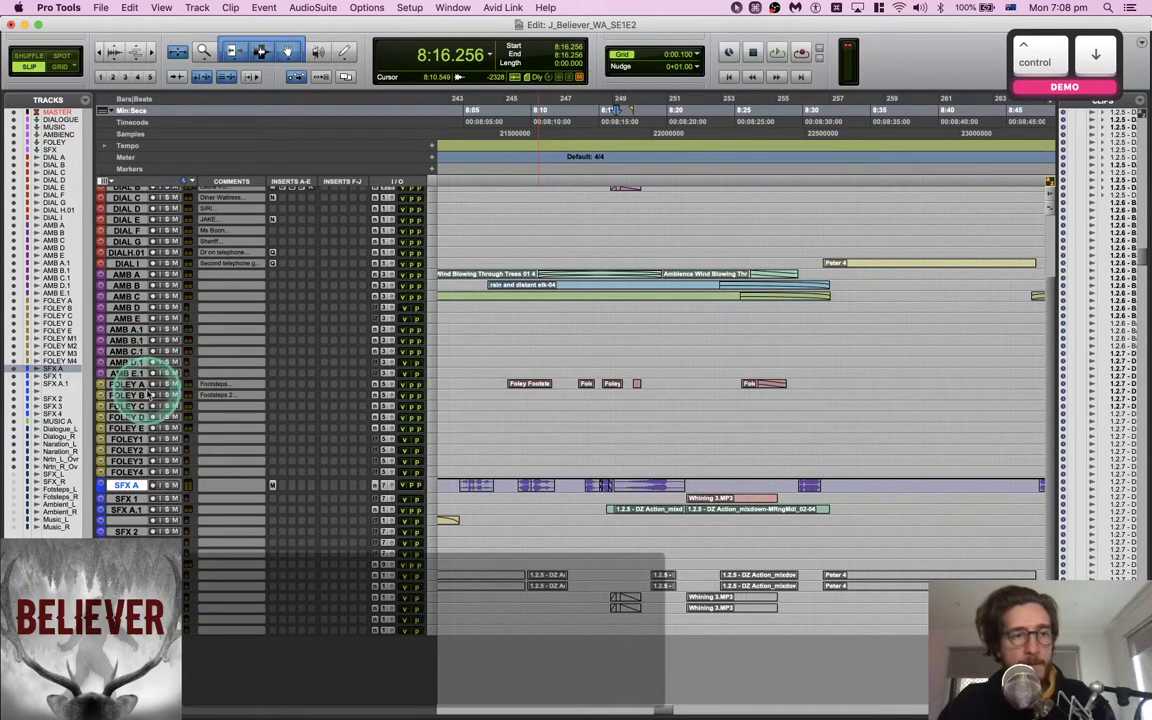
# Return to the full track overview of the scene and save the session
pyautogui.click(106, 442)
pyautogui.scroll(3, 106, 442)
pyautogui.keyDown('super'); pyautogui.click(619, 387); pyautogui.keyUp('super')
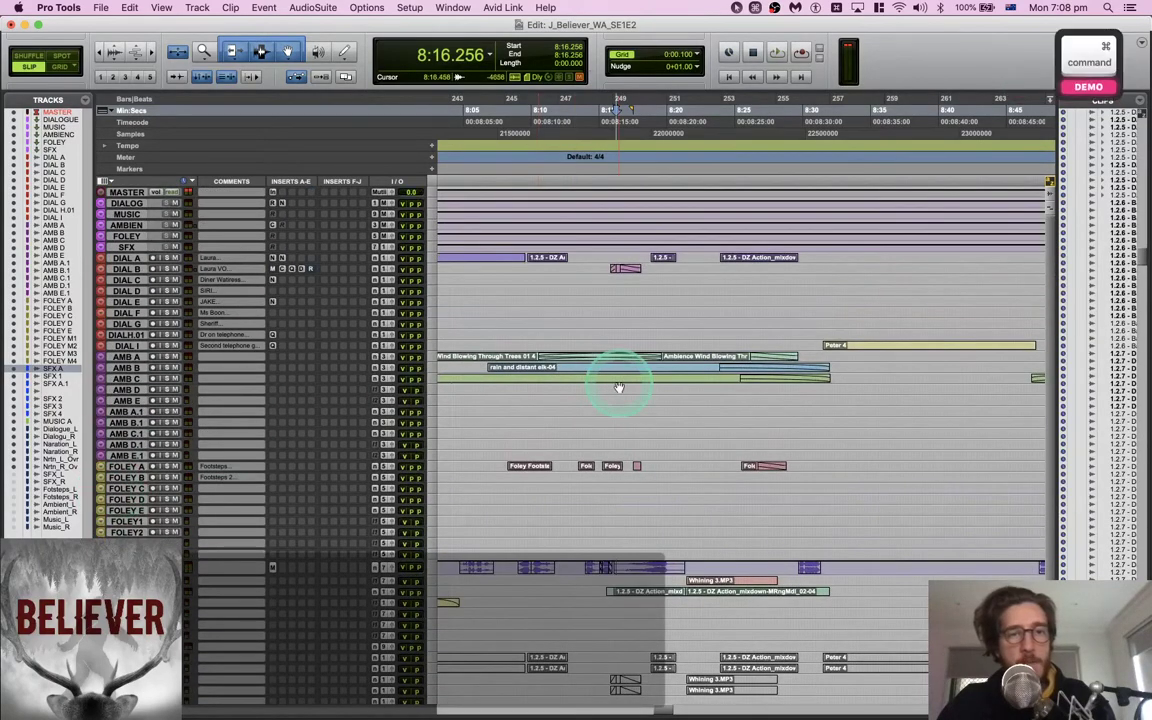
pyautogui.press('super+s')
# Select the range of tracks from DIALOG down to SFX A around the 8:16 section of the timeline
pyautogui.hscroll(-3, 619, 387)
pyautogui.scroll(3, 619, 390)
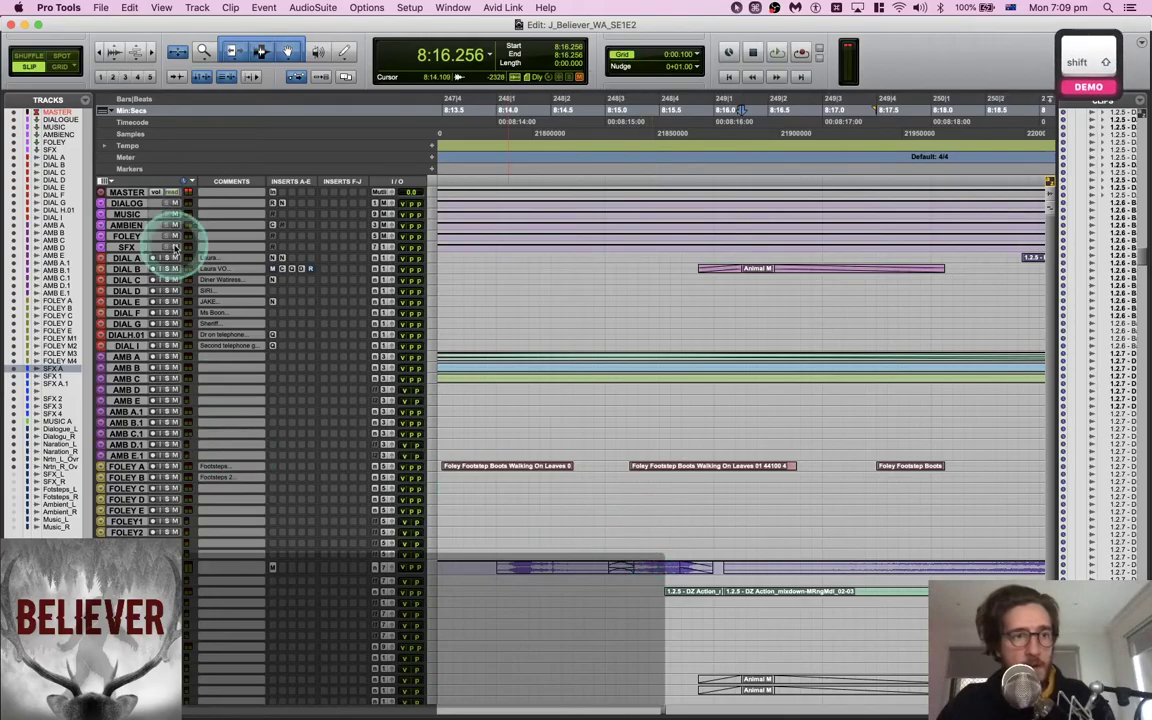
pyautogui.keyDown('shift'); pyautogui.click(130, 204); pyautogui.keyUp('shift')
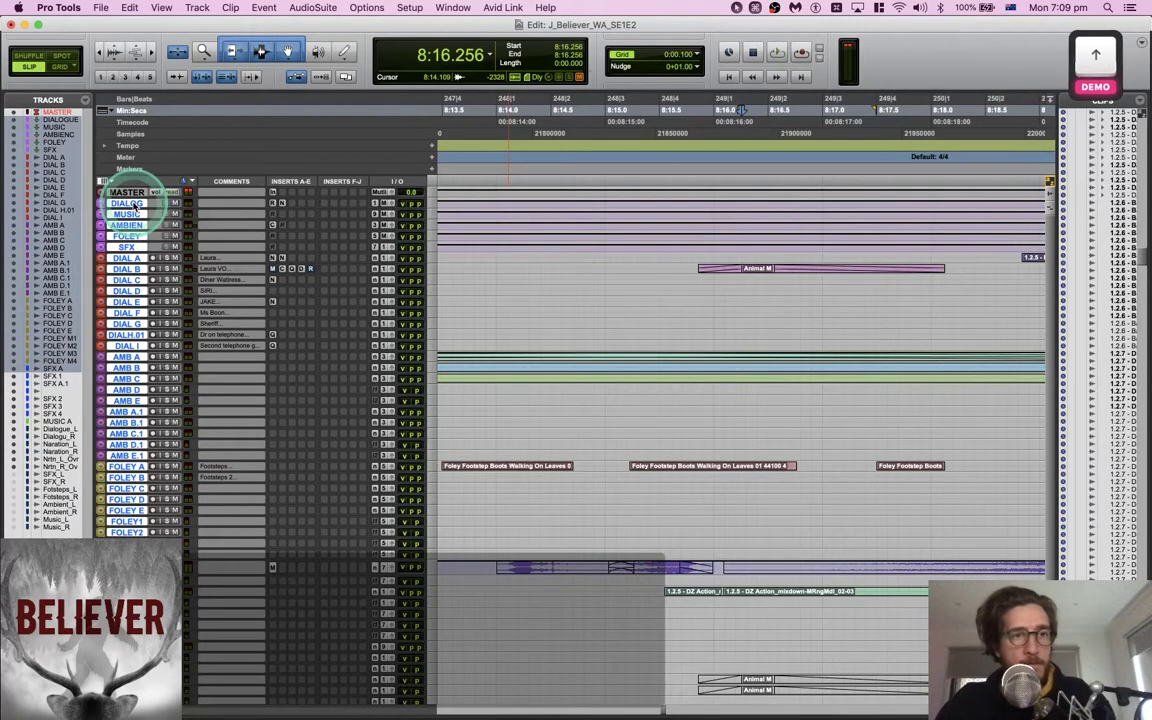
pyautogui.hscroll(3, 508, 320)
pyautogui.scroll(-1, 508, 320)
pyautogui.scroll(-2, 509, 322)
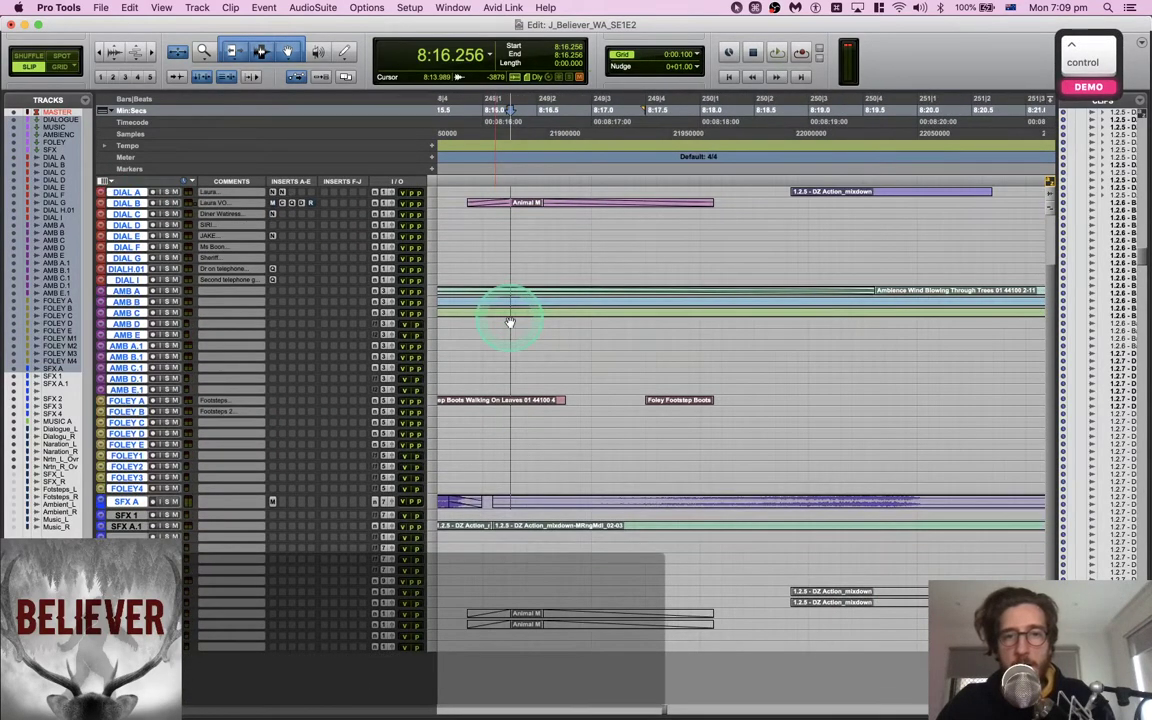
# Save the session again and place the edit cursor at 8:16.211 on the AMB B.1 track
pyautogui.hscroll(-3, 509, 322)
pyautogui.press('super+s')
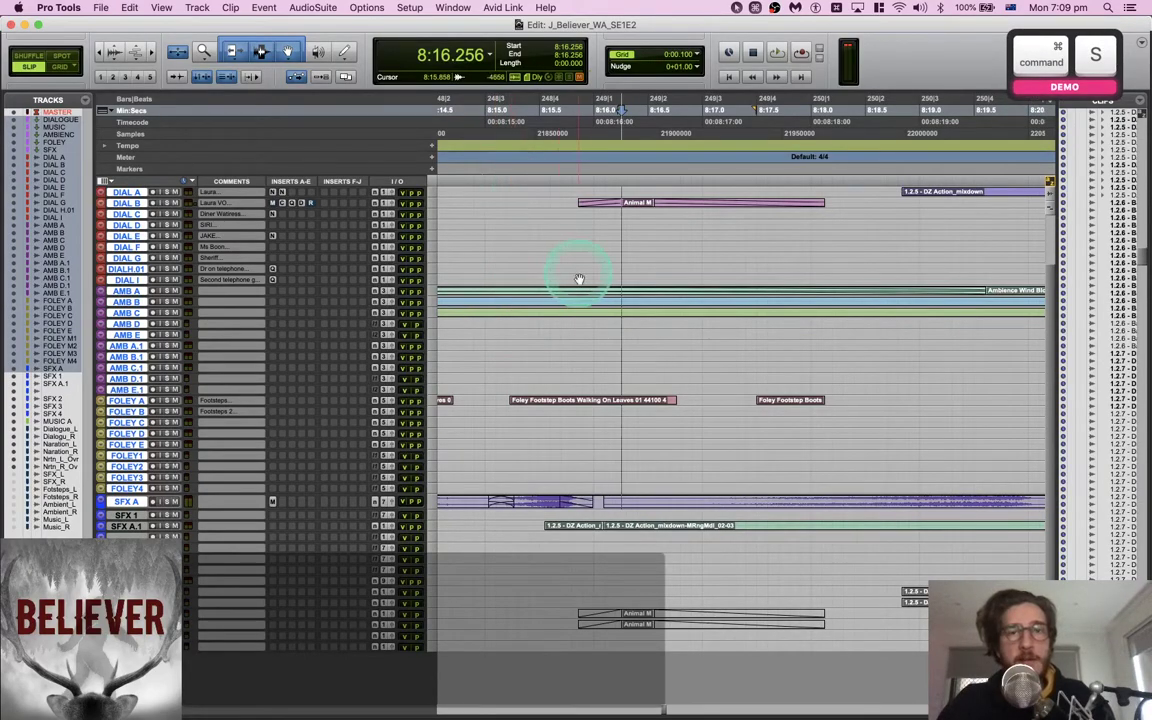
pyautogui.click(615, 340)
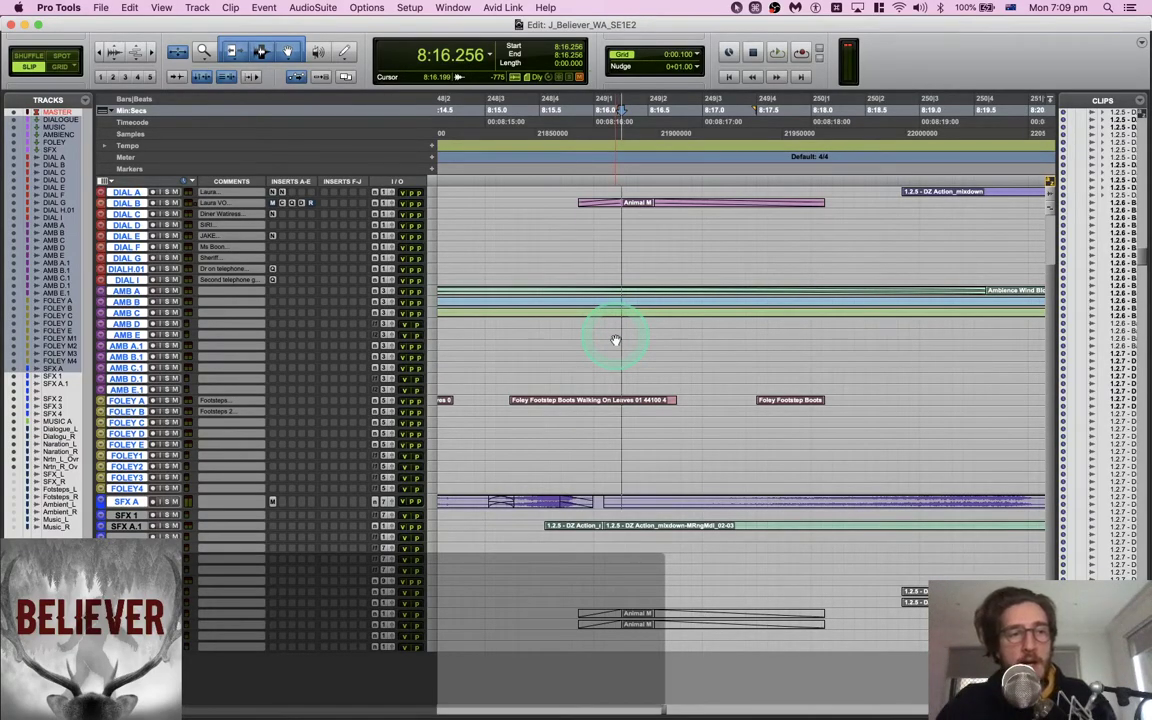
pyautogui.click(616, 357)
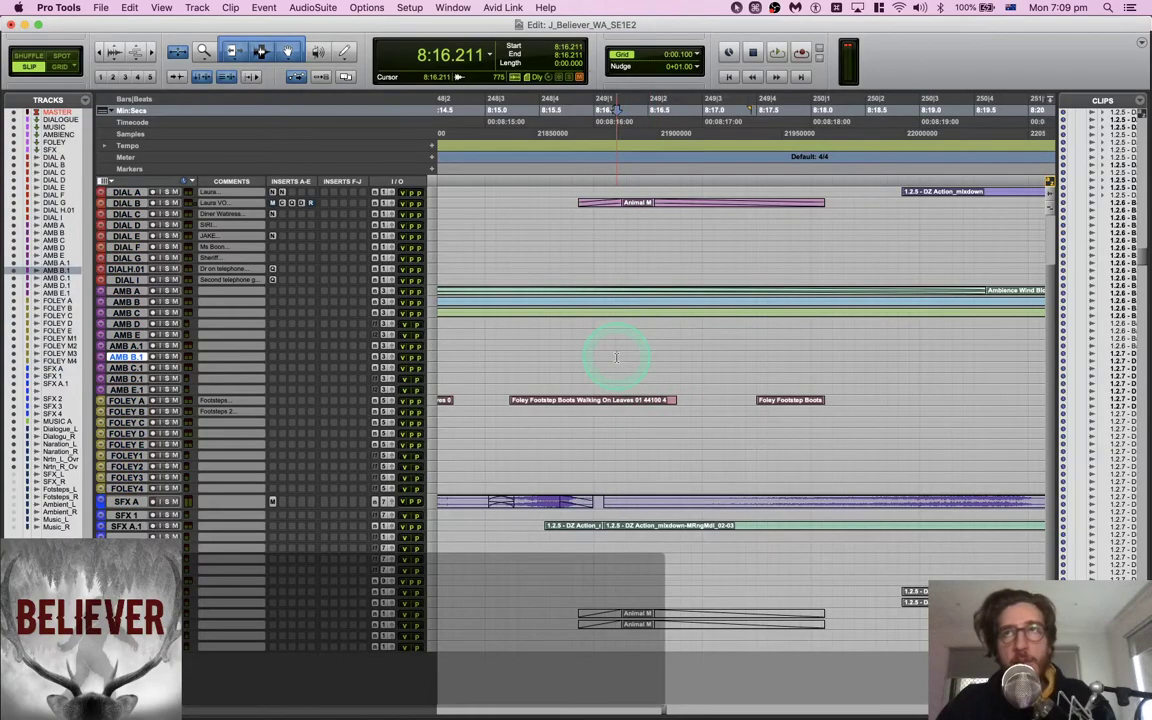